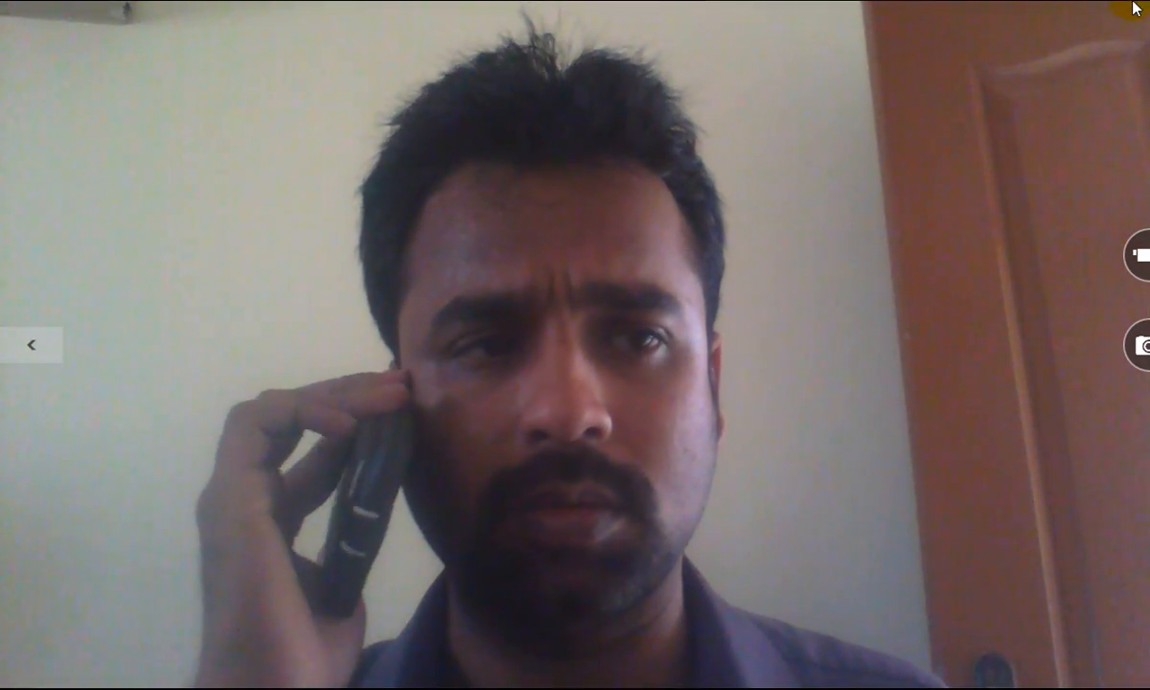
Close the full-screen Windows Camera app to reveal SQL Server Management Studio's DIM_SCD_11 script.
click(1142, 10)
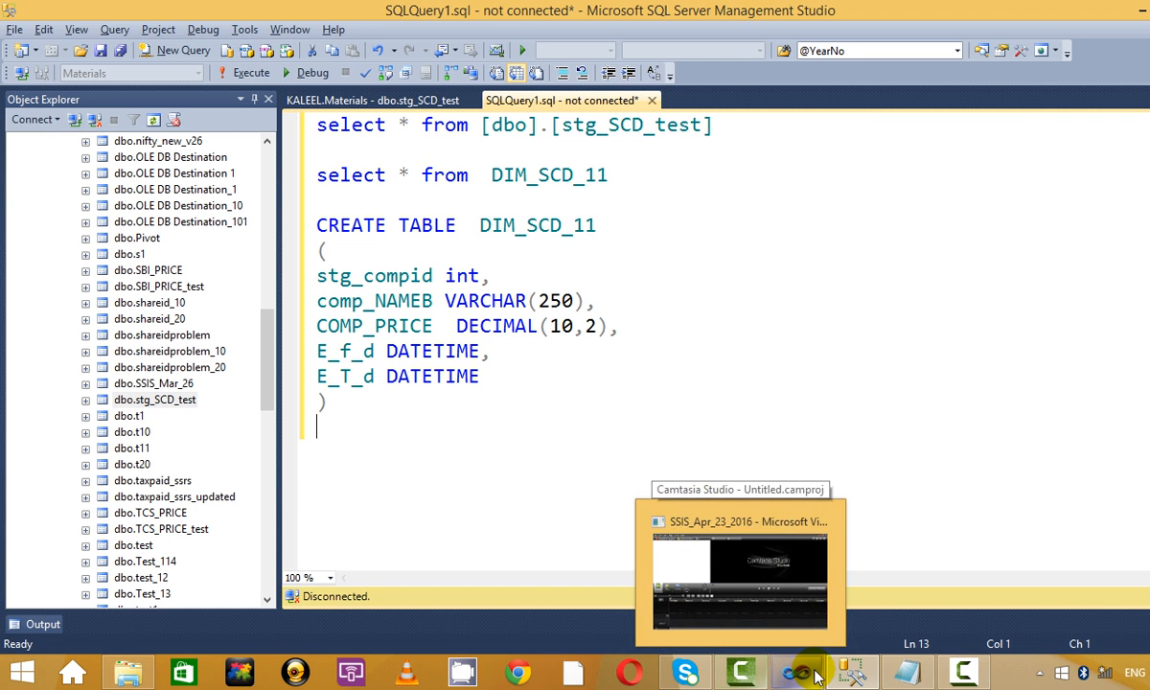
Pause and resume the Camtasia recorder, hide its controls, and minimize File Explorer.
click(962, 673)
click(1042, 573)
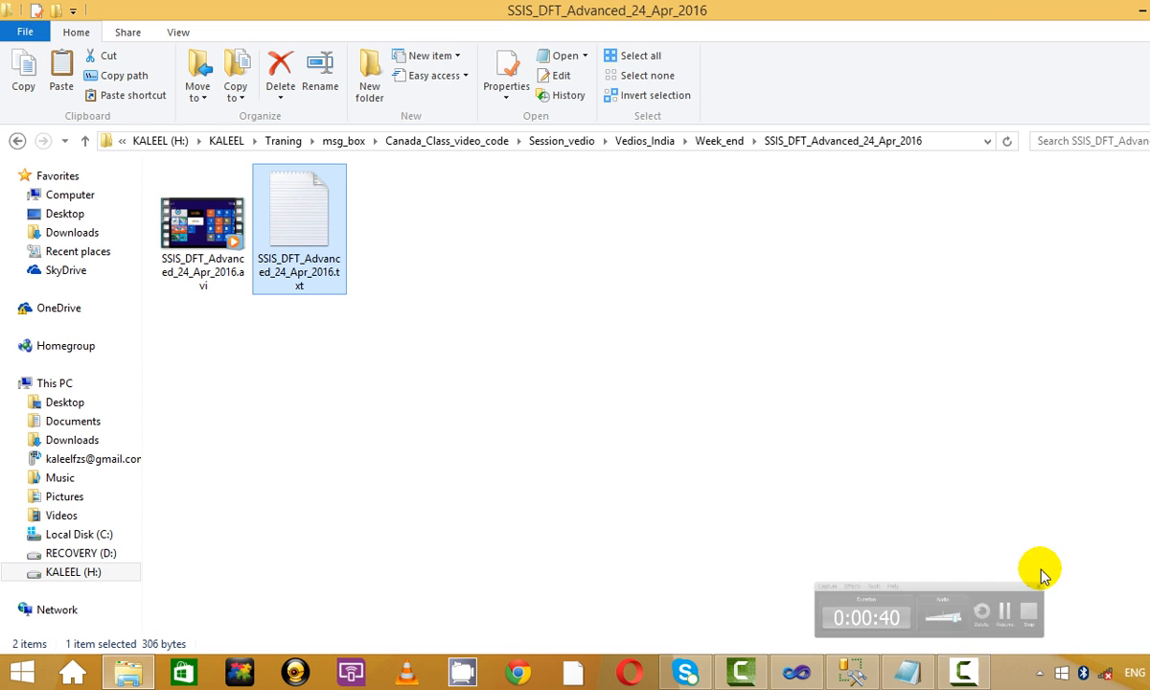
click(962, 668)
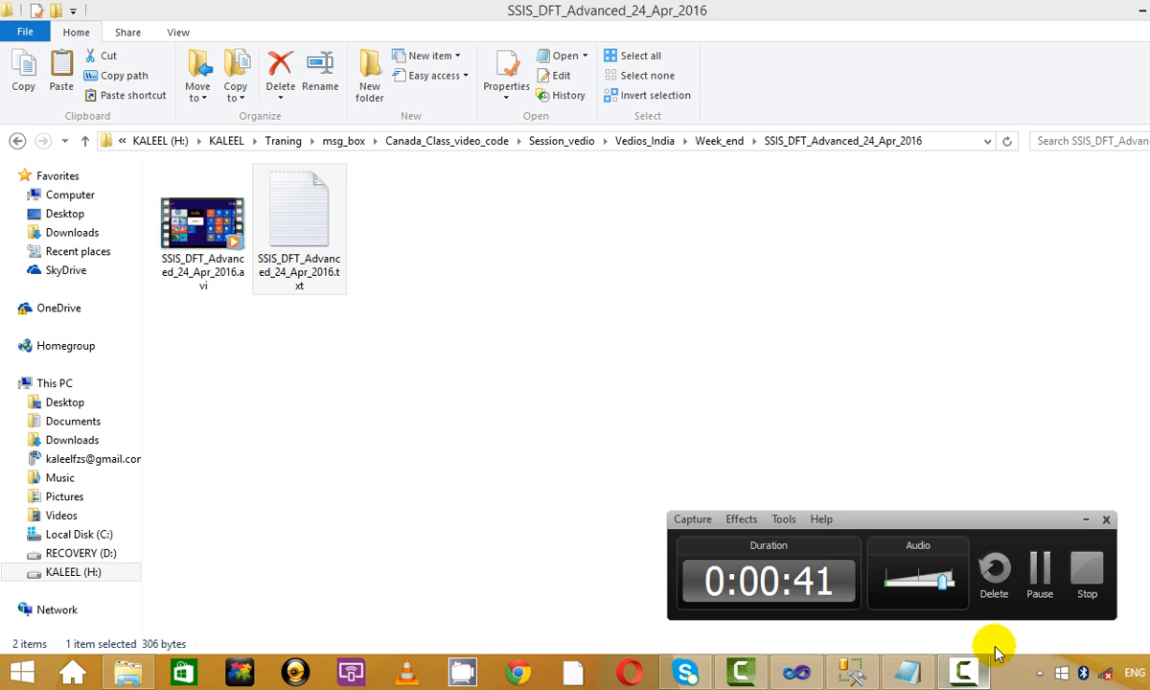
click(1087, 522)
click(1065, 9)
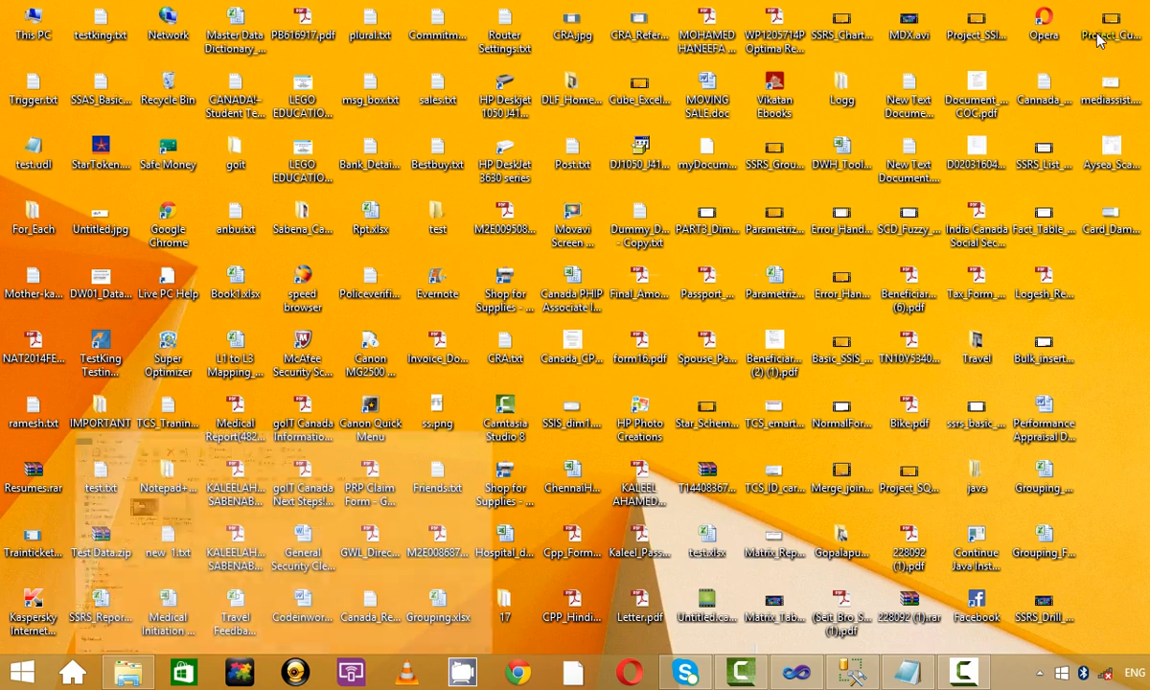
Launch a fresh, empty Notepad document from the Windows 8 Start screen.
click(22, 673)
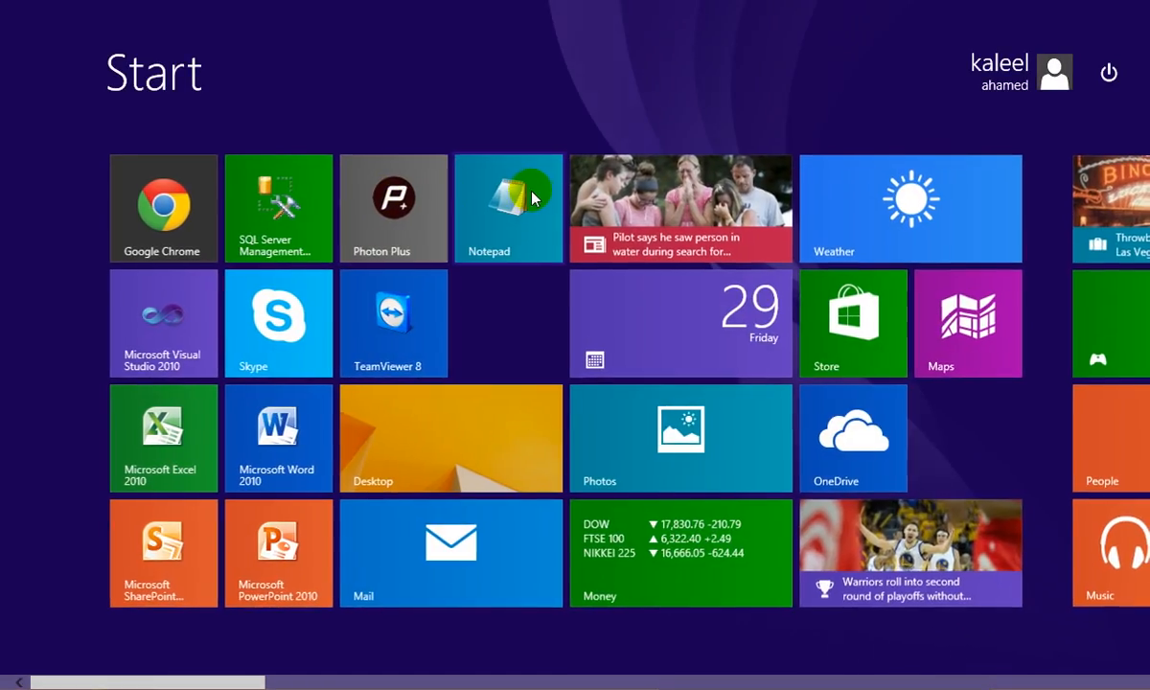
click(532, 198)
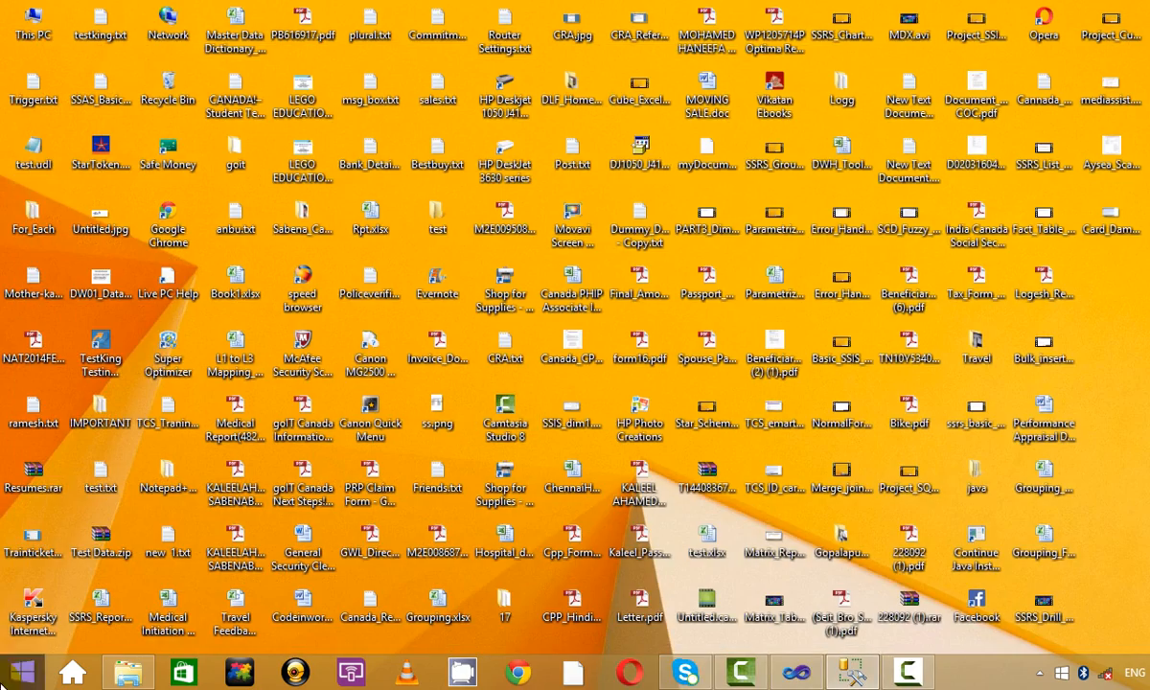
click(22, 672)
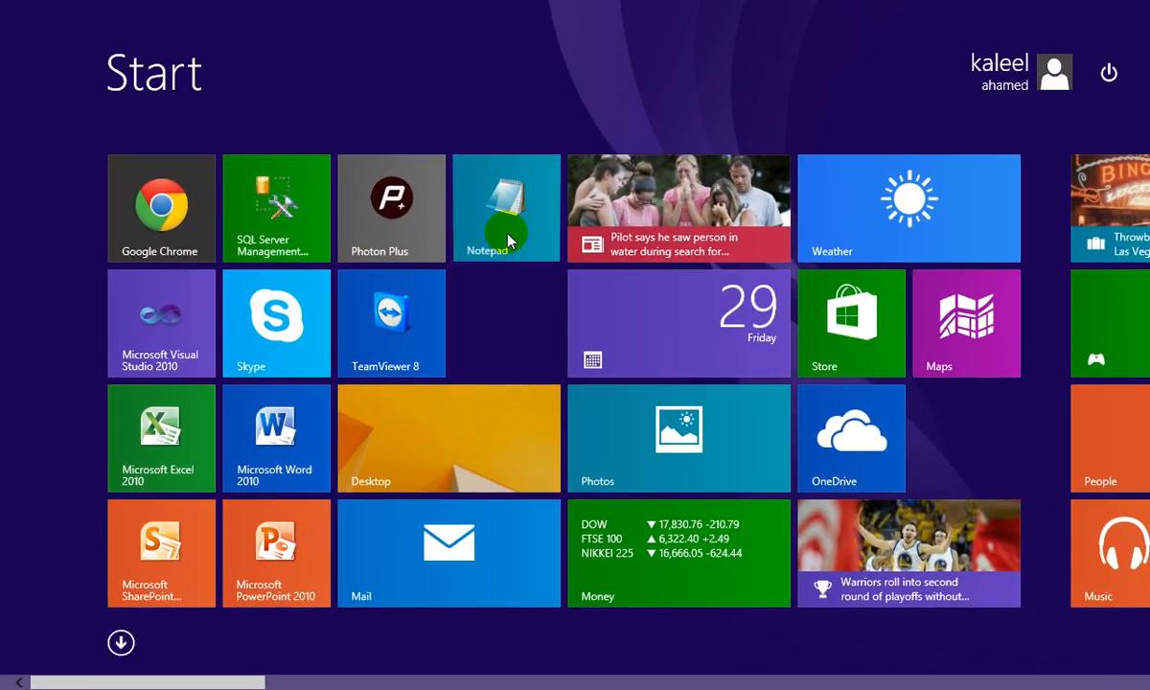
click(508, 239)
Maximize Notepad and type a contact name and phone number on separate lines.
double_click(714, 11)
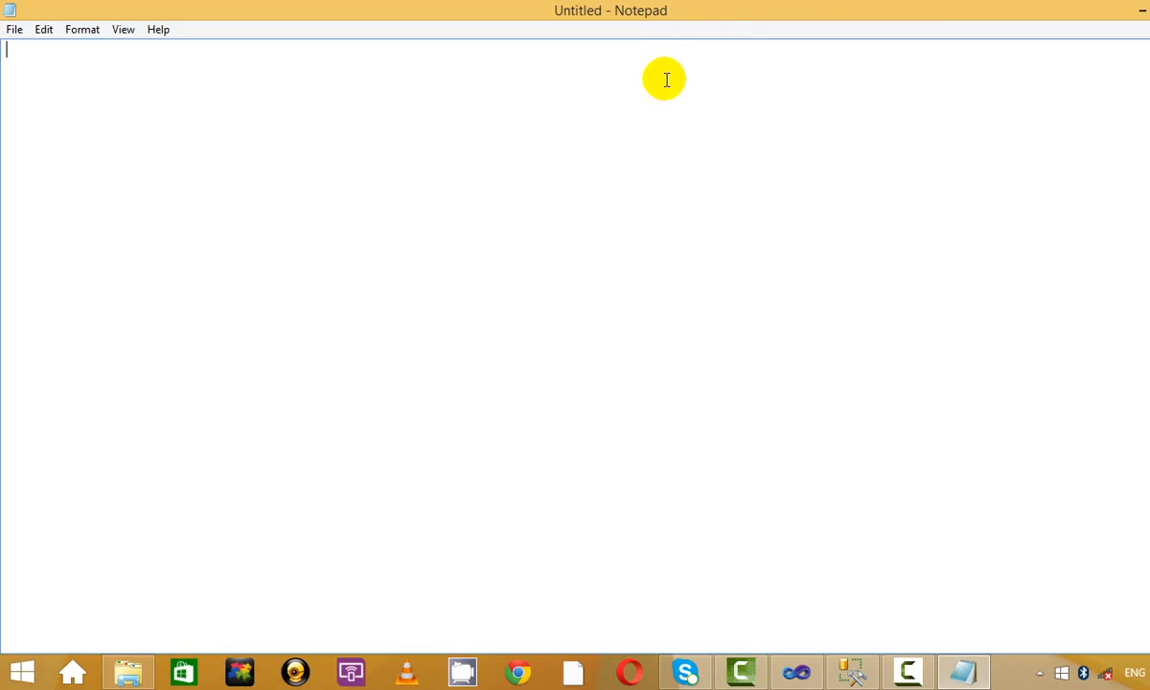
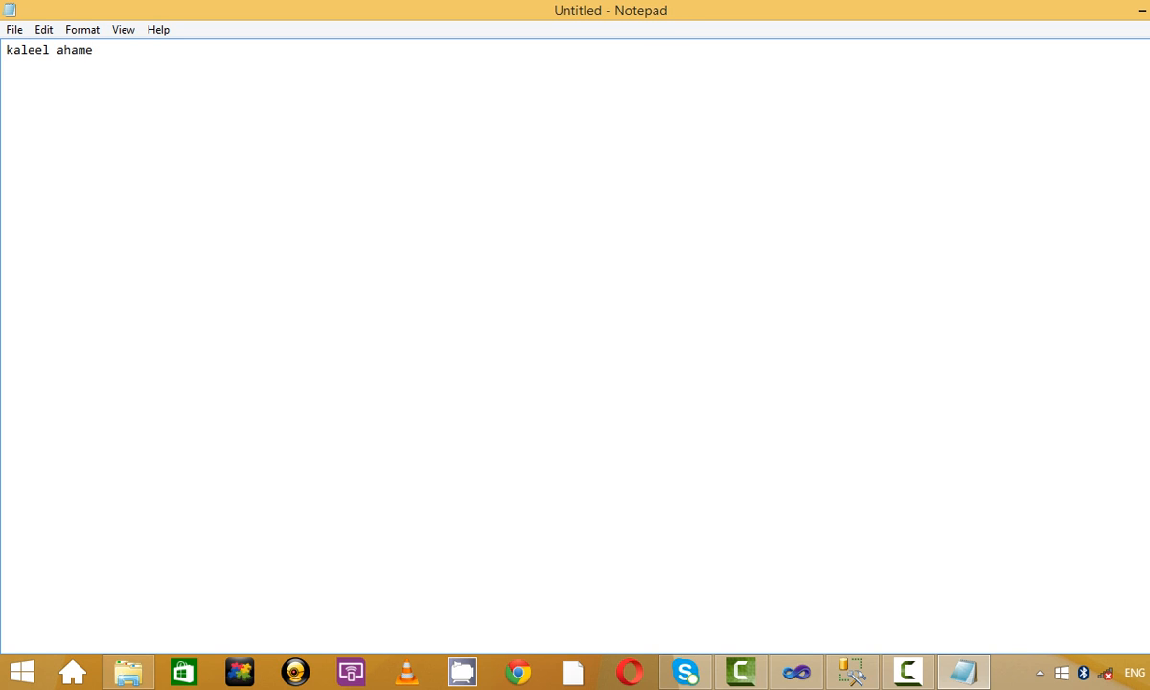
key(Return)
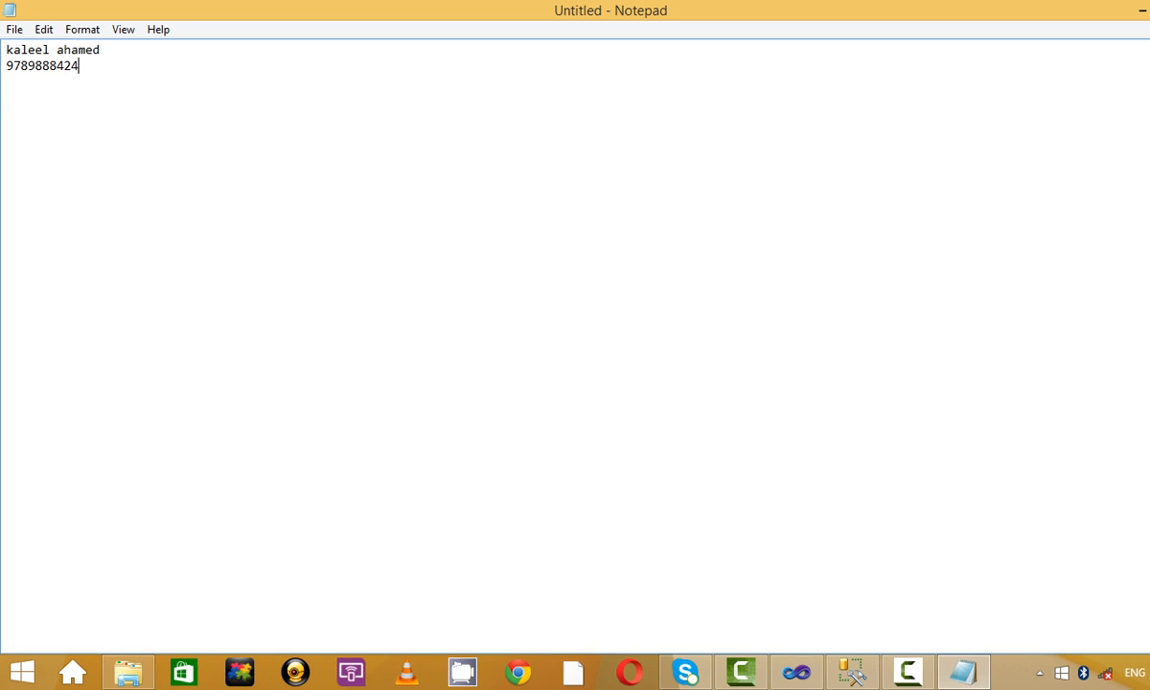
text(.   SSI)
Write the SSIS outline: >>Fuzzy Grouping, >>Fuzzy look up, >>SCD with Type1:, Type2:, Type3:.
key(BackSpace)
text(IS:   >>Fuzzy Grouping)
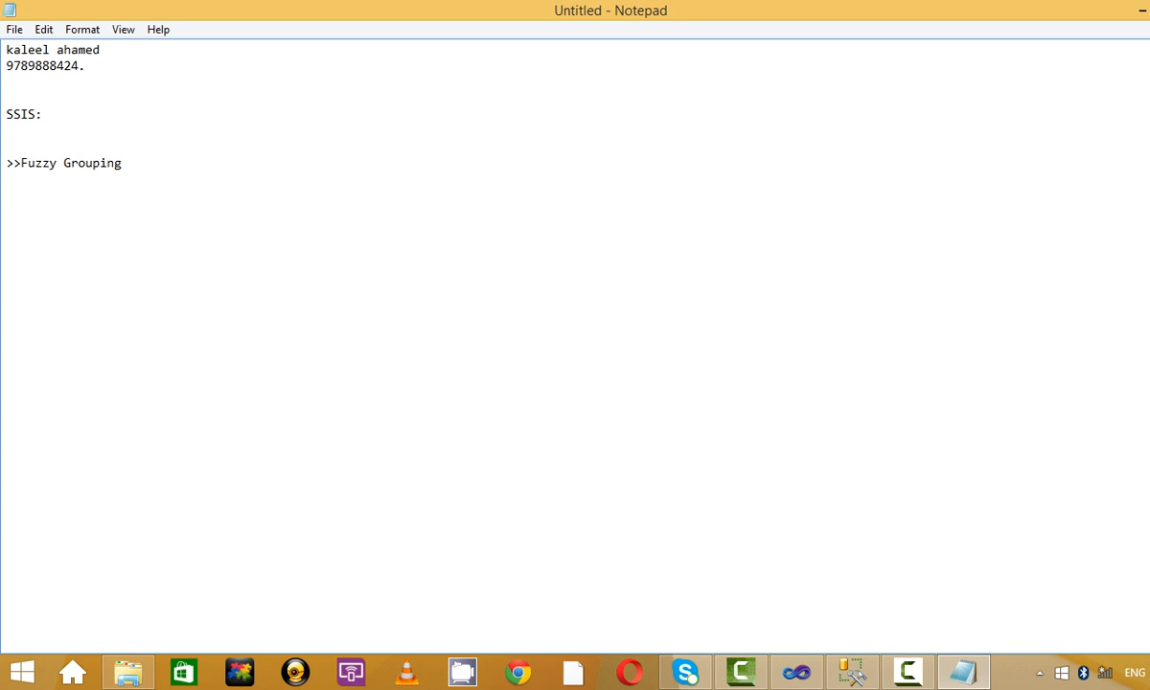
text( >>Fuzzy look up  >>)
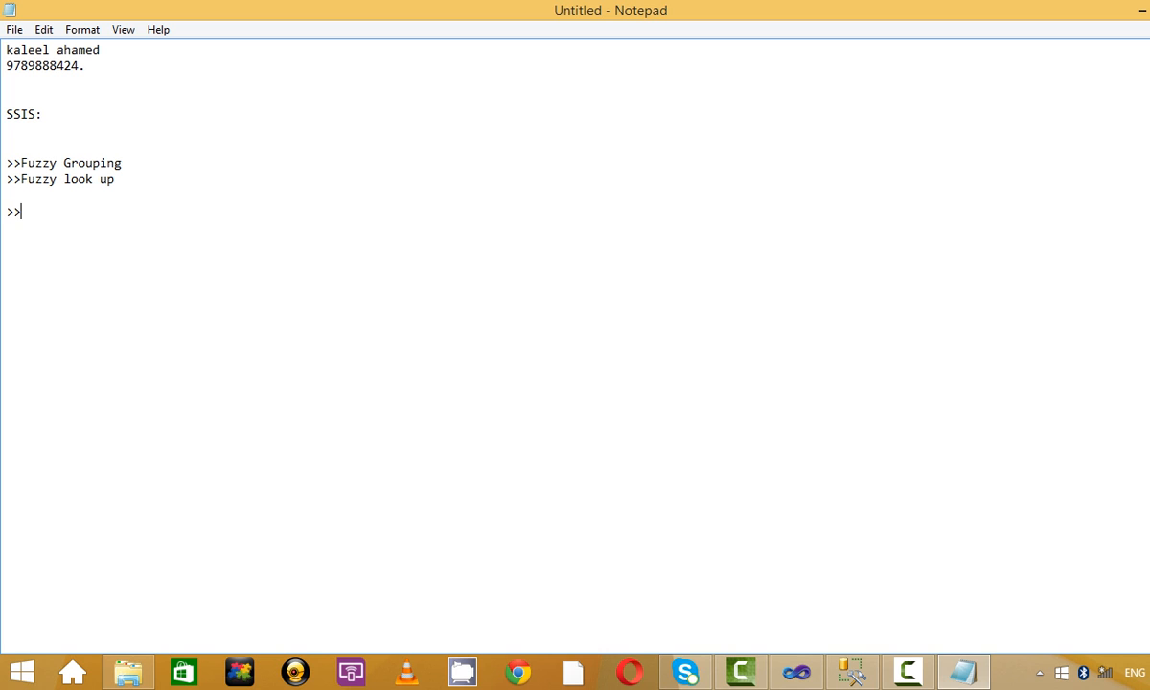
text(SCD  )
text(Type1)
text(:)
key(Return)
text(Type)
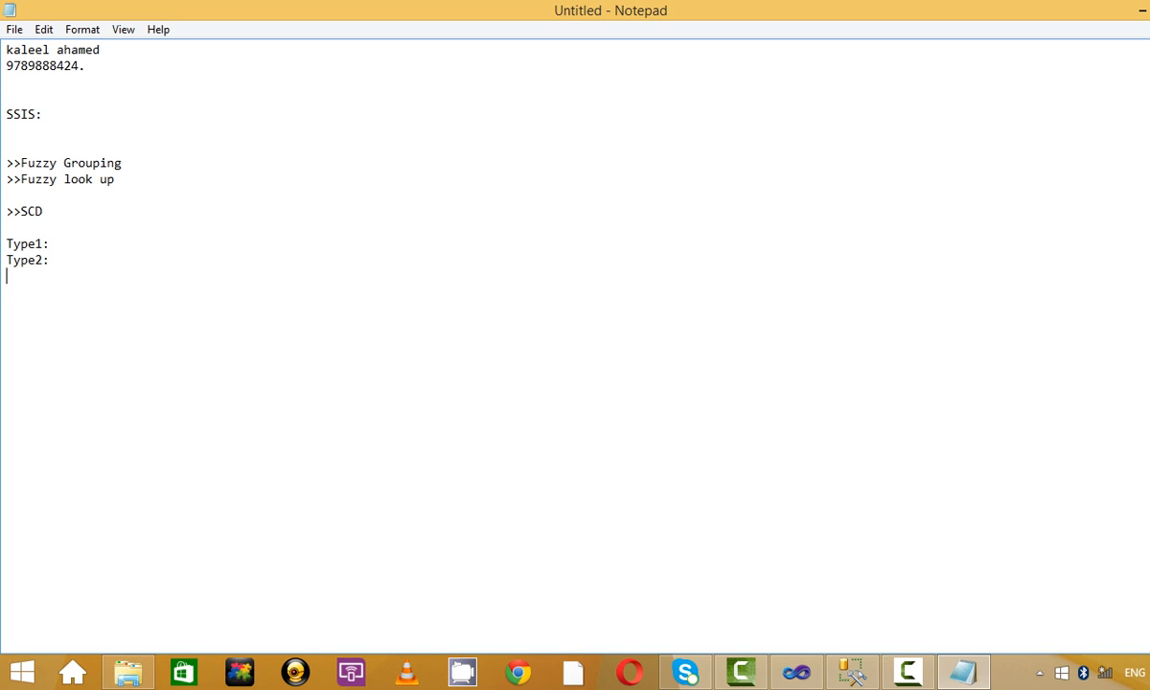
text(Type3:)
key(Return)
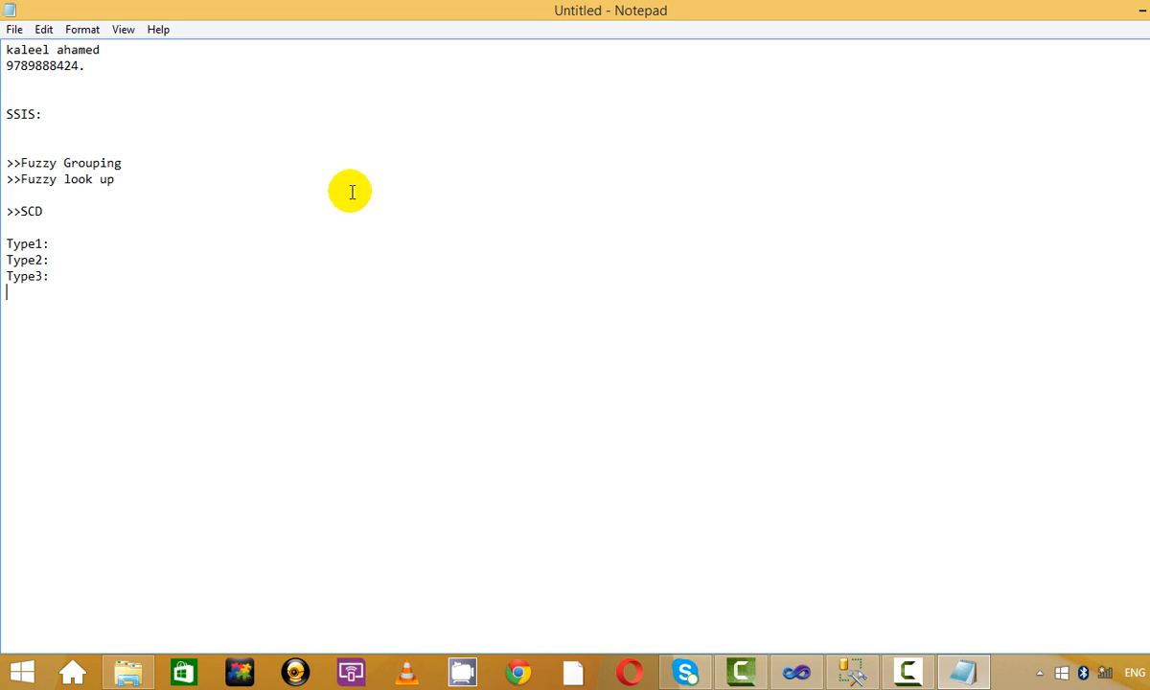
Label the SCD types (Fixed Attribute), (Changing Attribute) and (Historic Attribute).
click(228, 246)
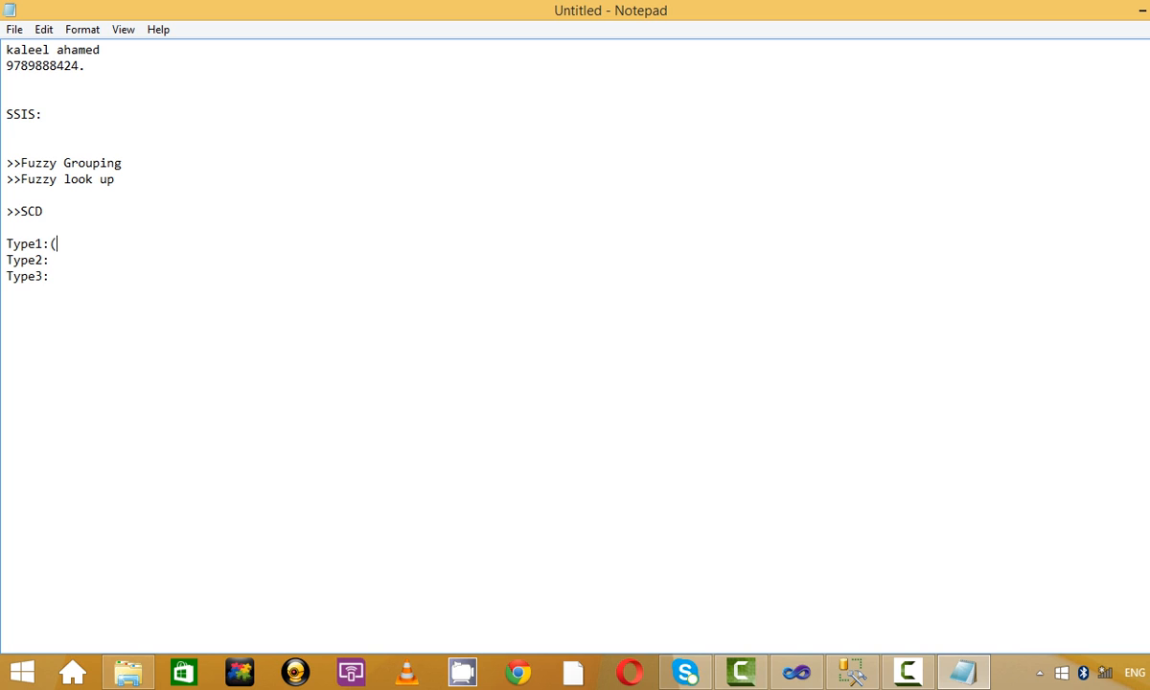
text((Fixed Attribute))
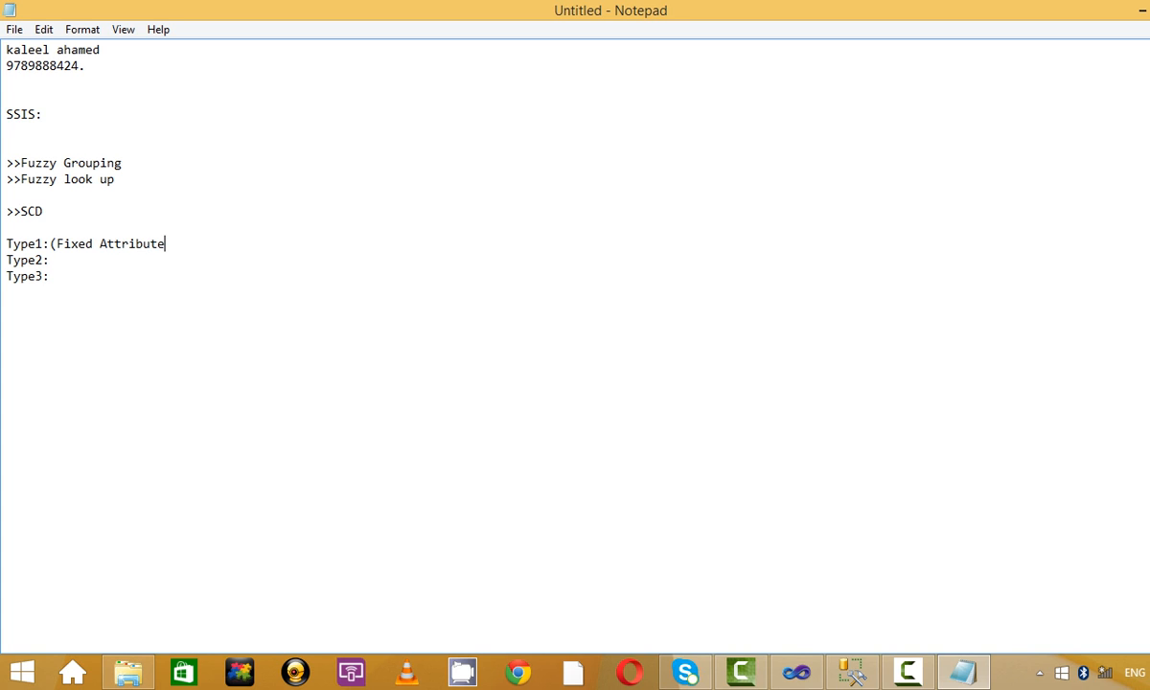
key(Return)
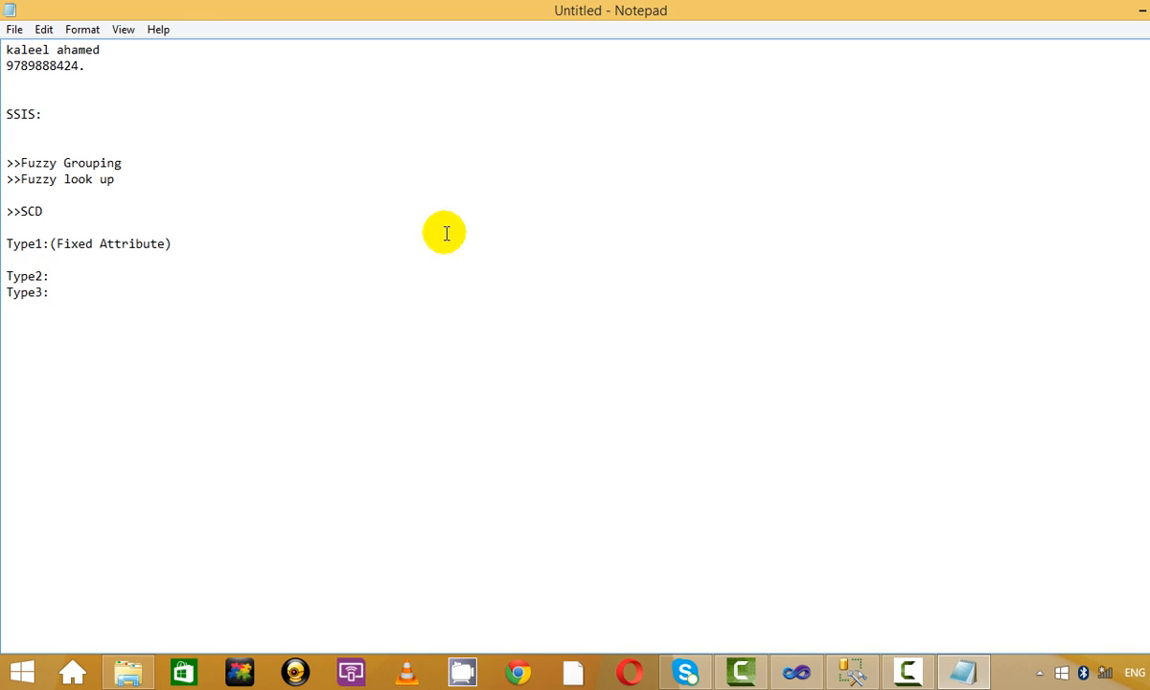
click(97, 277)
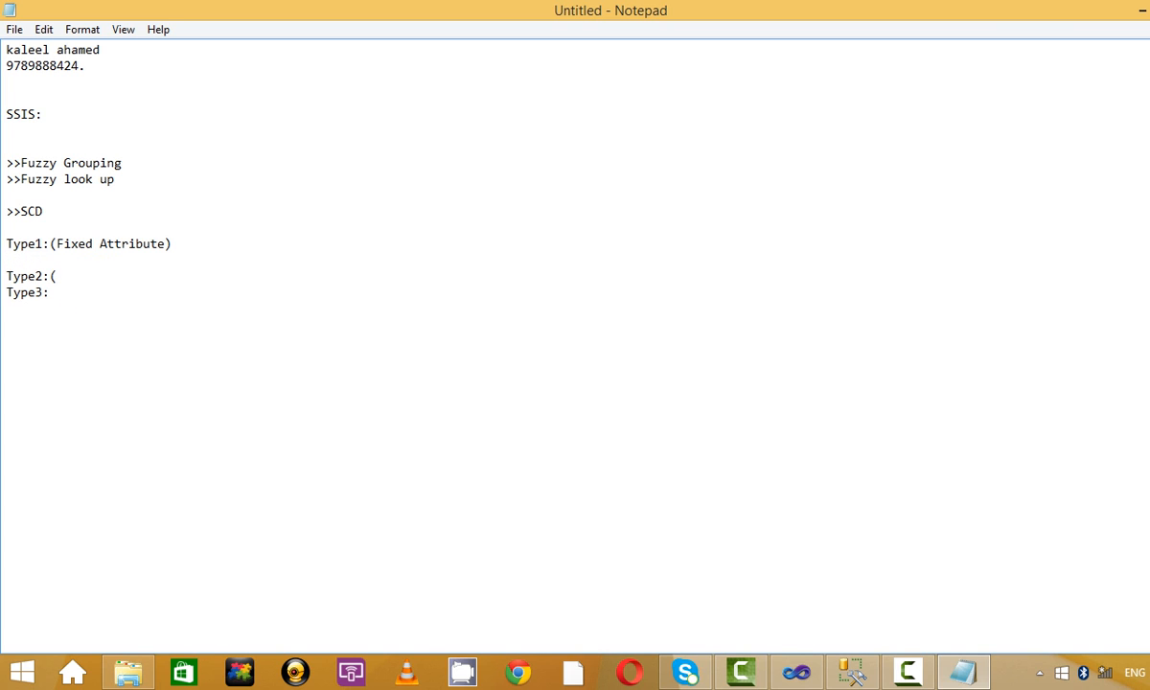
text((Changing Attri)
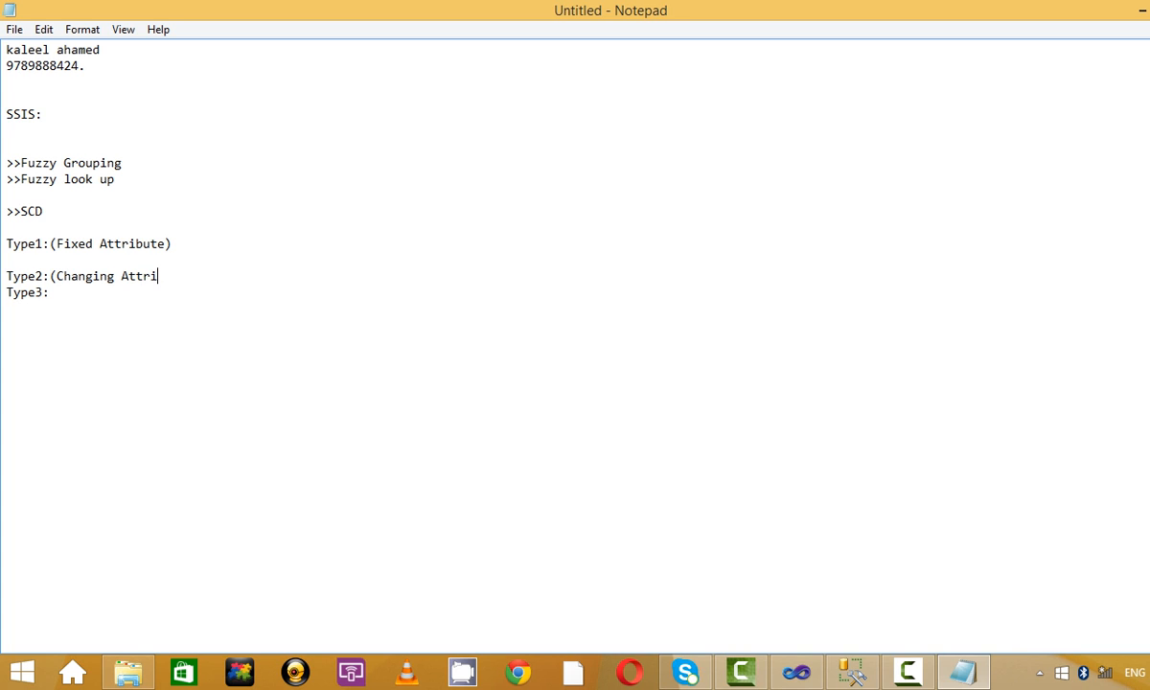
text(bute))
key(Return)
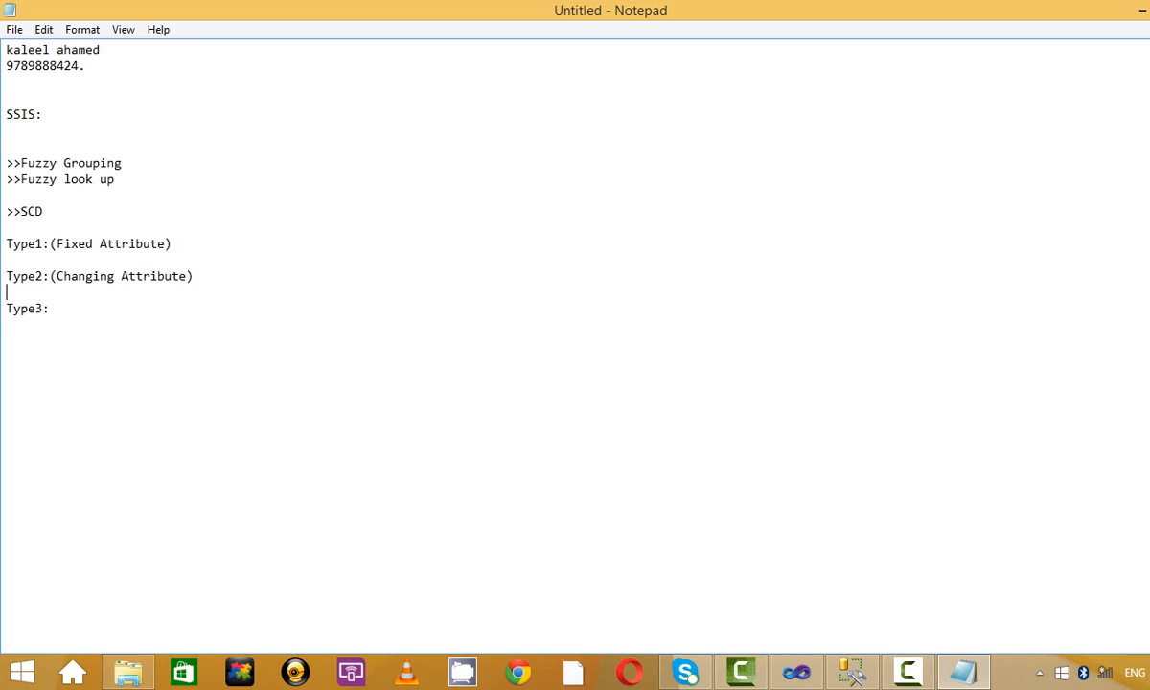
click(96, 302)
text(()
text(Historic Attribute)
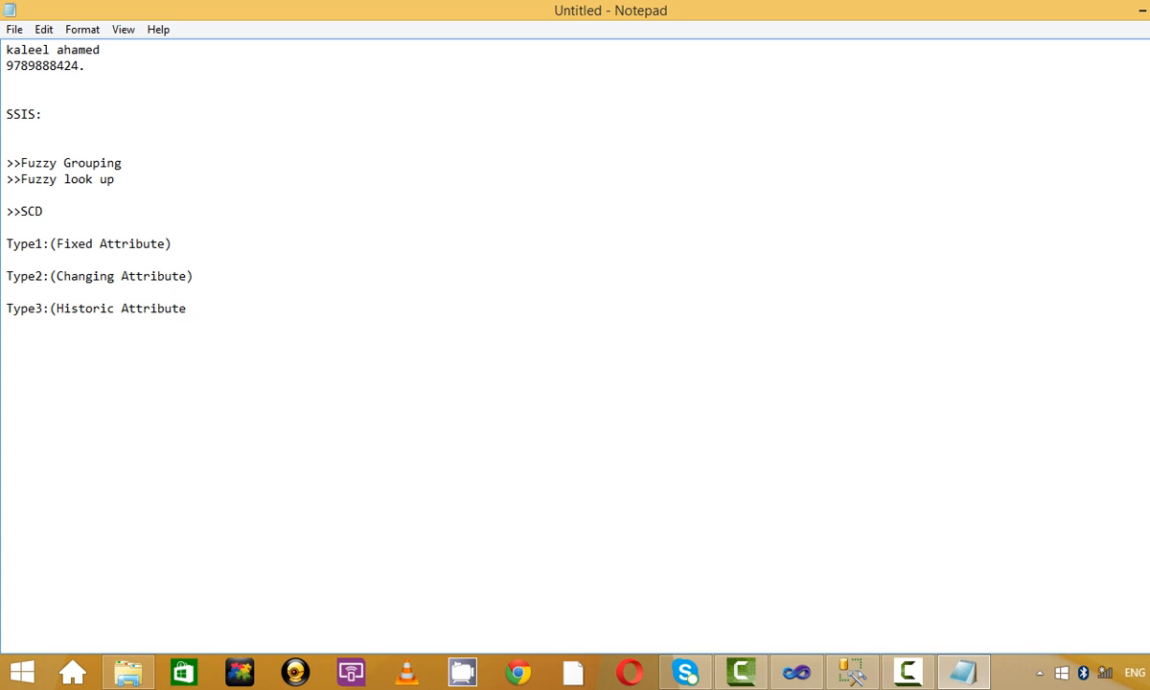
Delete the empty lines between the Type entries and below SSIS:.
click(182, 260)
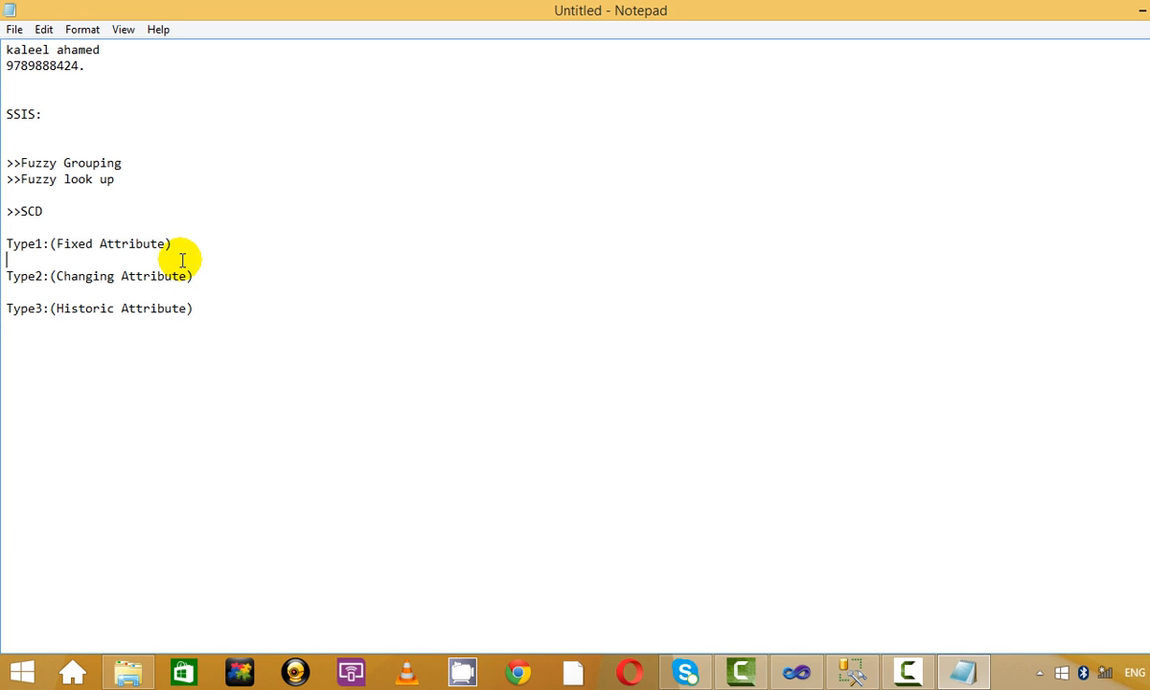
key(BackSpace)
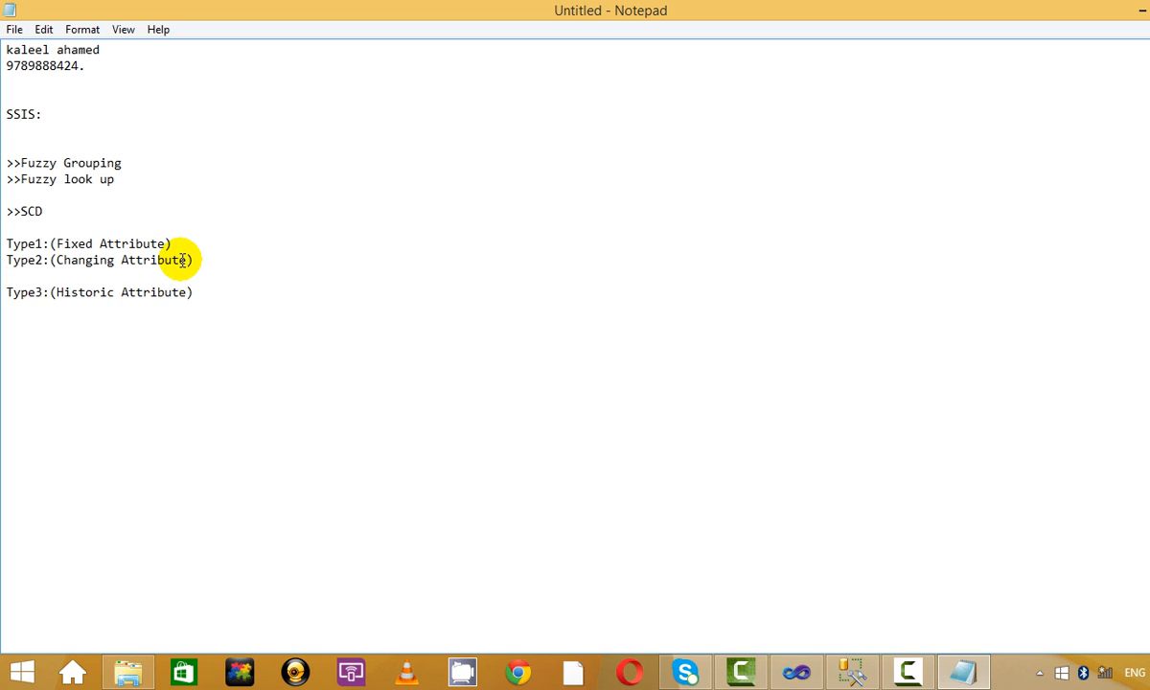
key(Delete)
drag(316, 307, 12, 141)
click(152, 143)
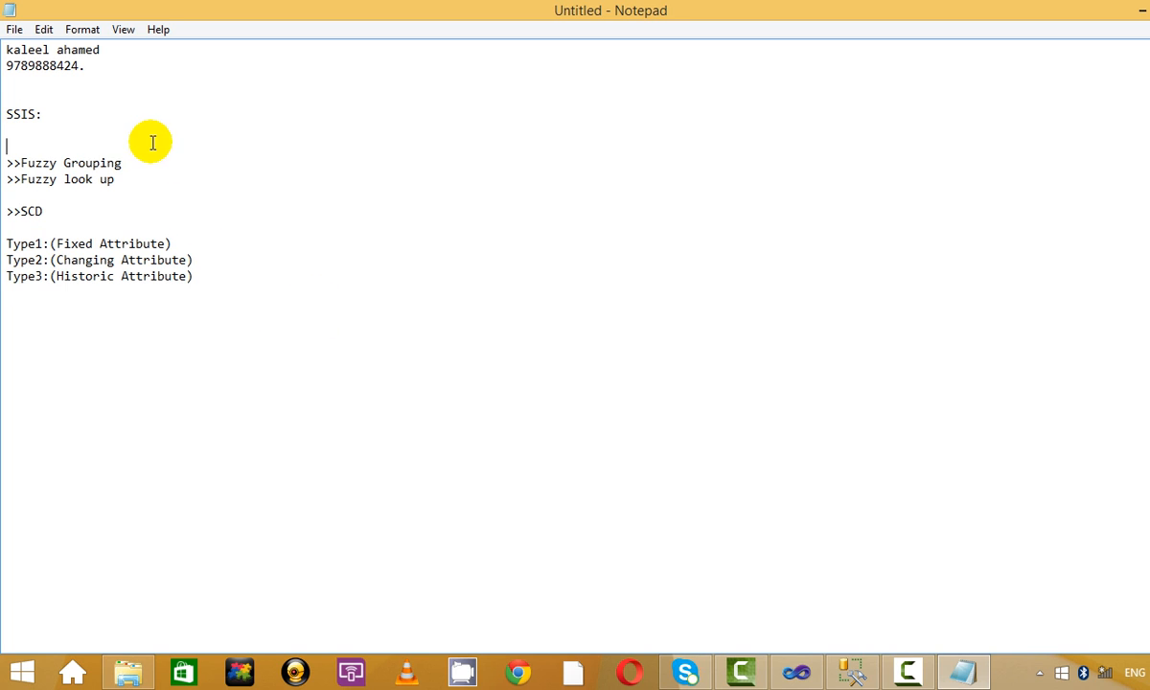
key(Delete)
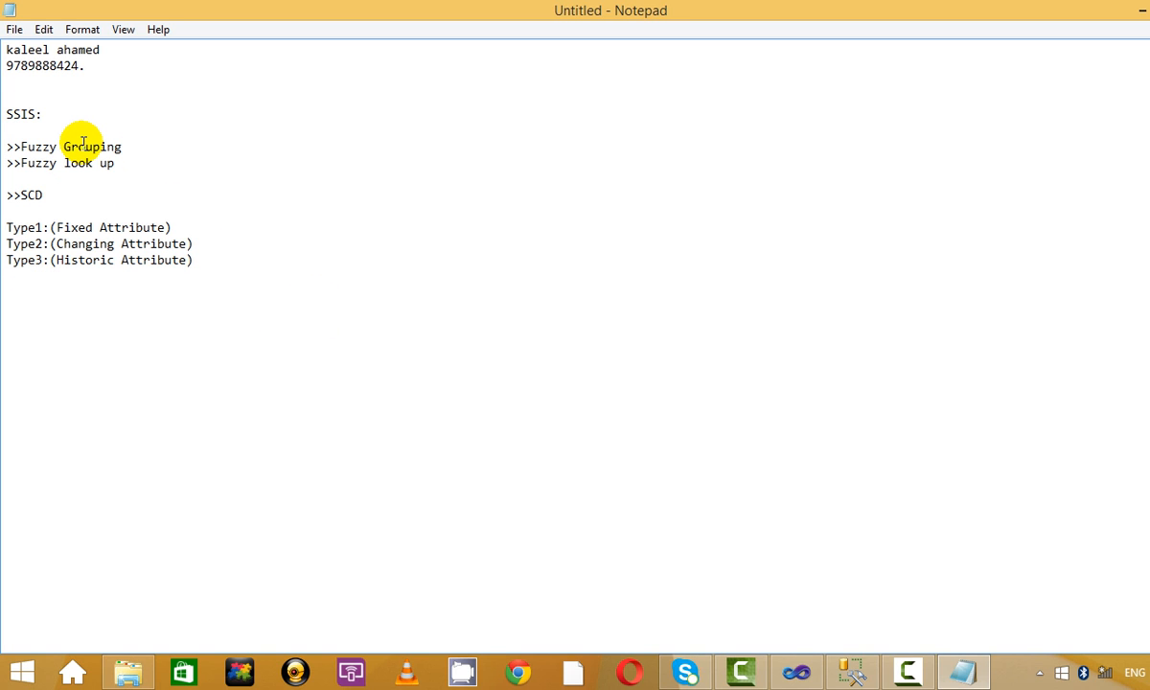
key(Down)
key(Down)
key(Down)
key(Down)
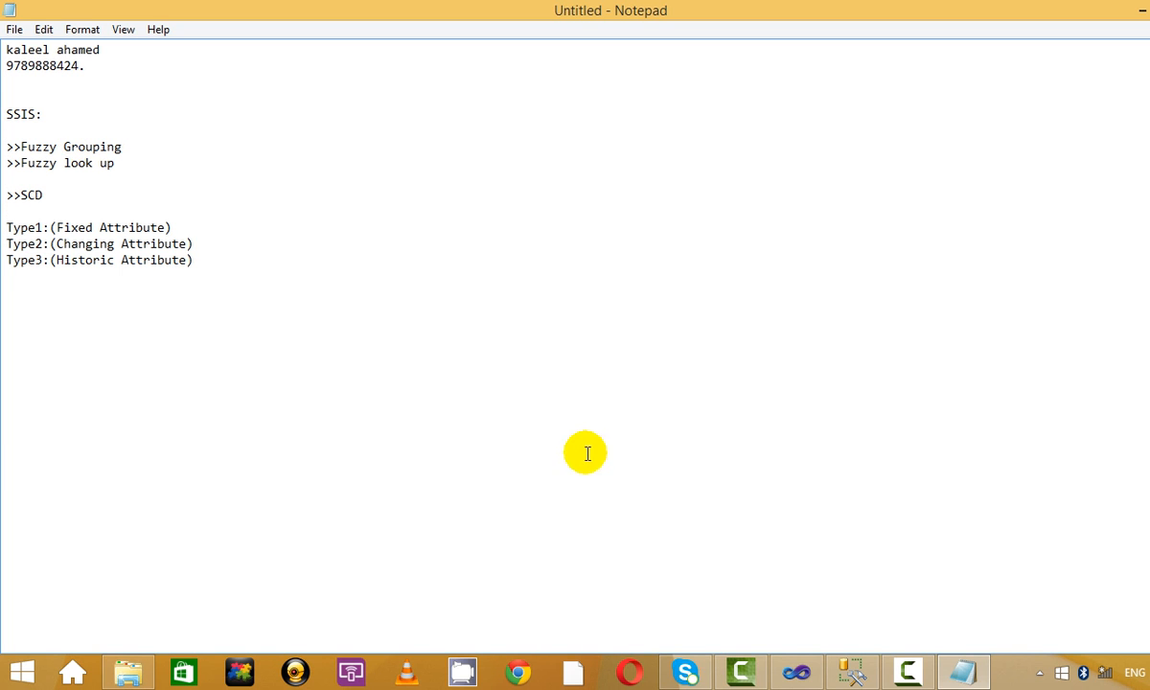
click(553, 354)
Open the Fuzzy_Grouping package in Visual Studio and disable Data Flow Task 1.
click(796, 673)
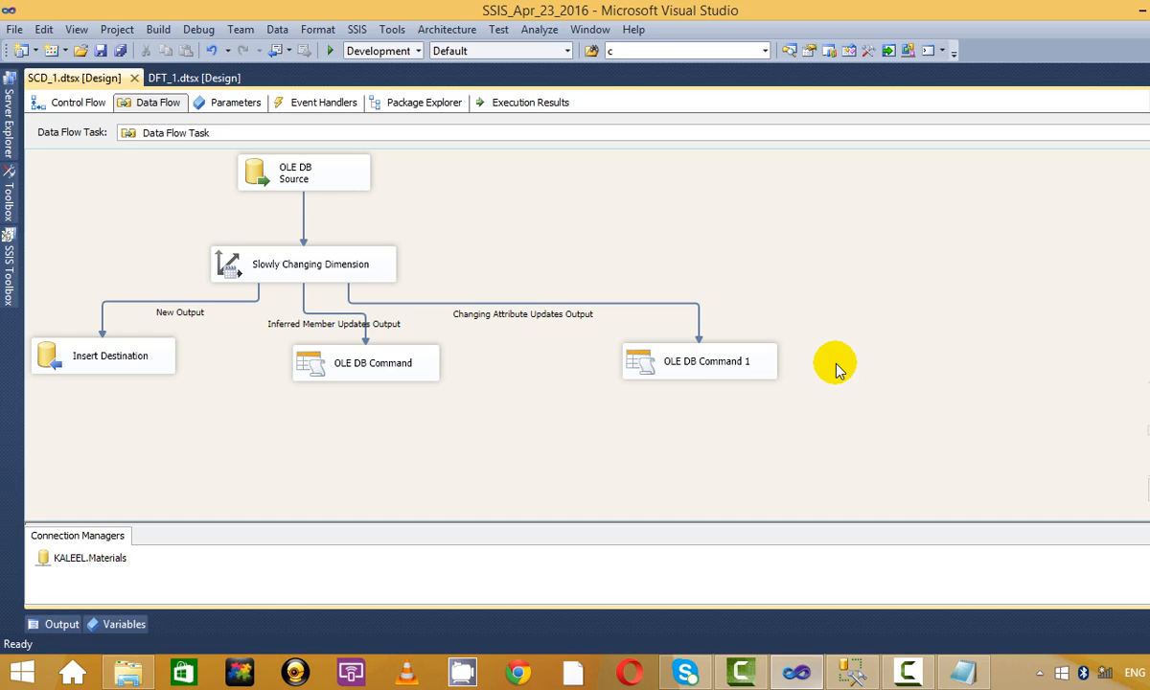
mouse_move(1040, 345)
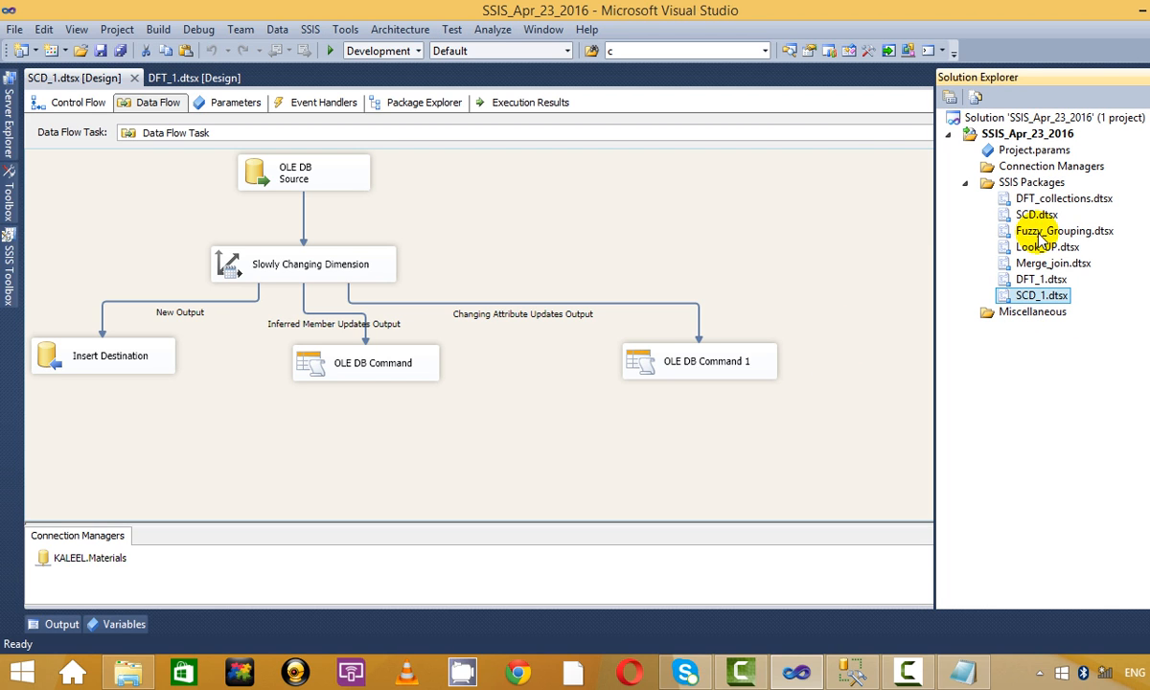
click(1001, 231)
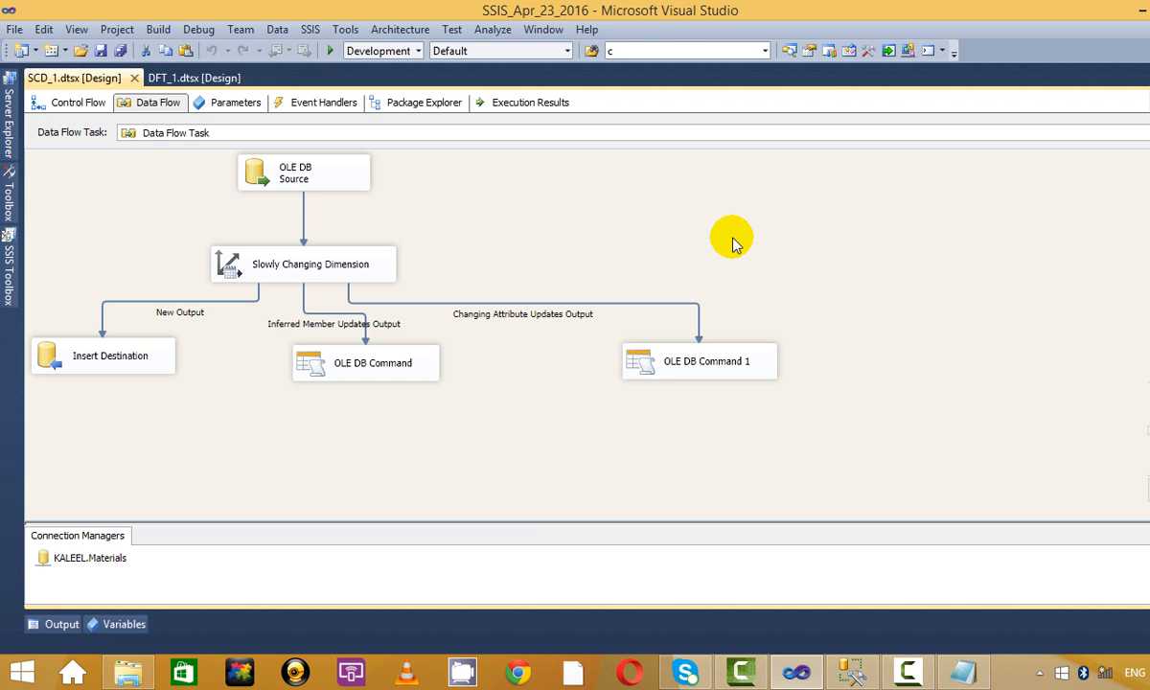
click(674, 334)
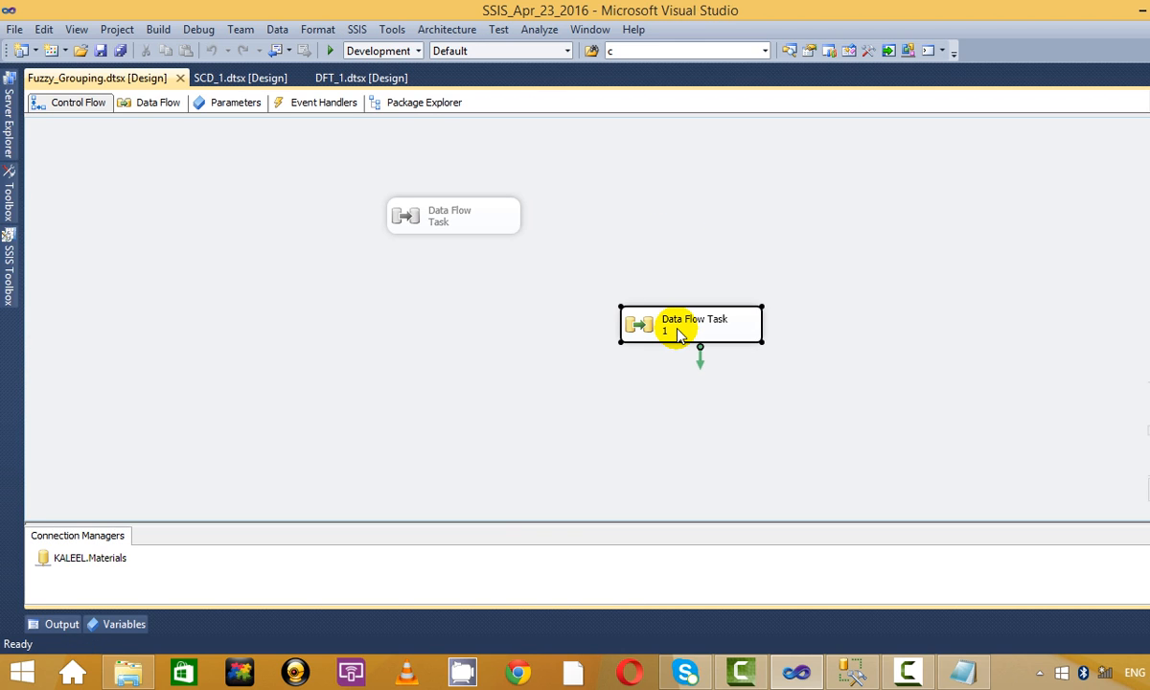
right_click(676, 335)
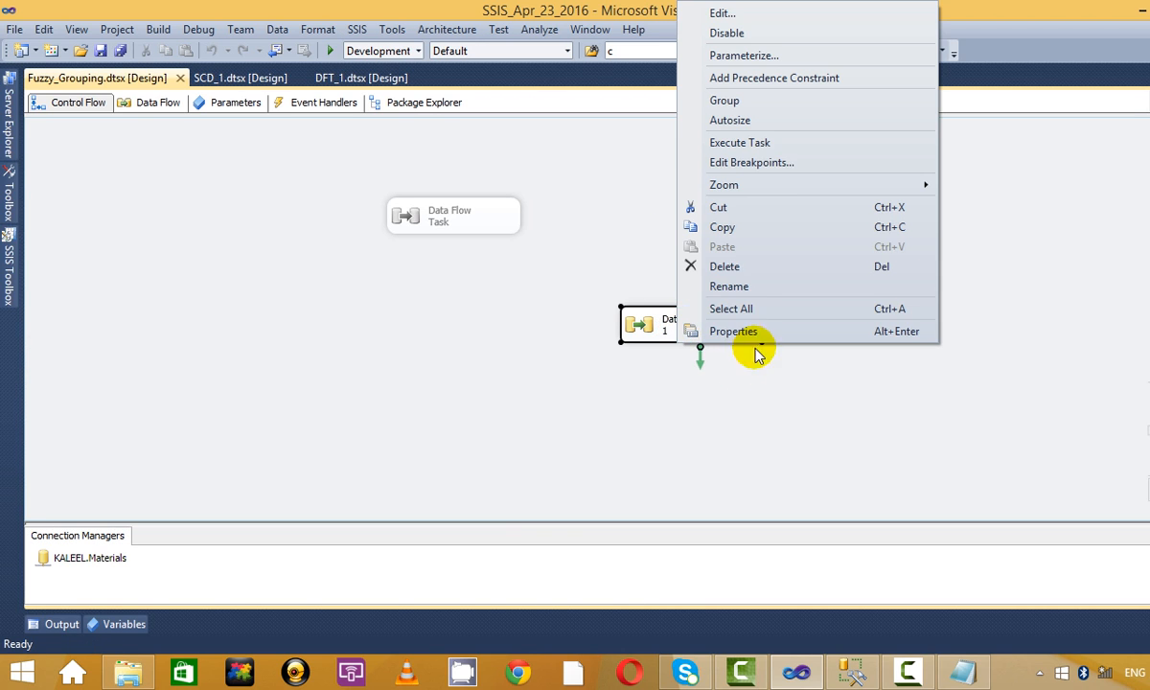
click(787, 34)
click(783, 277)
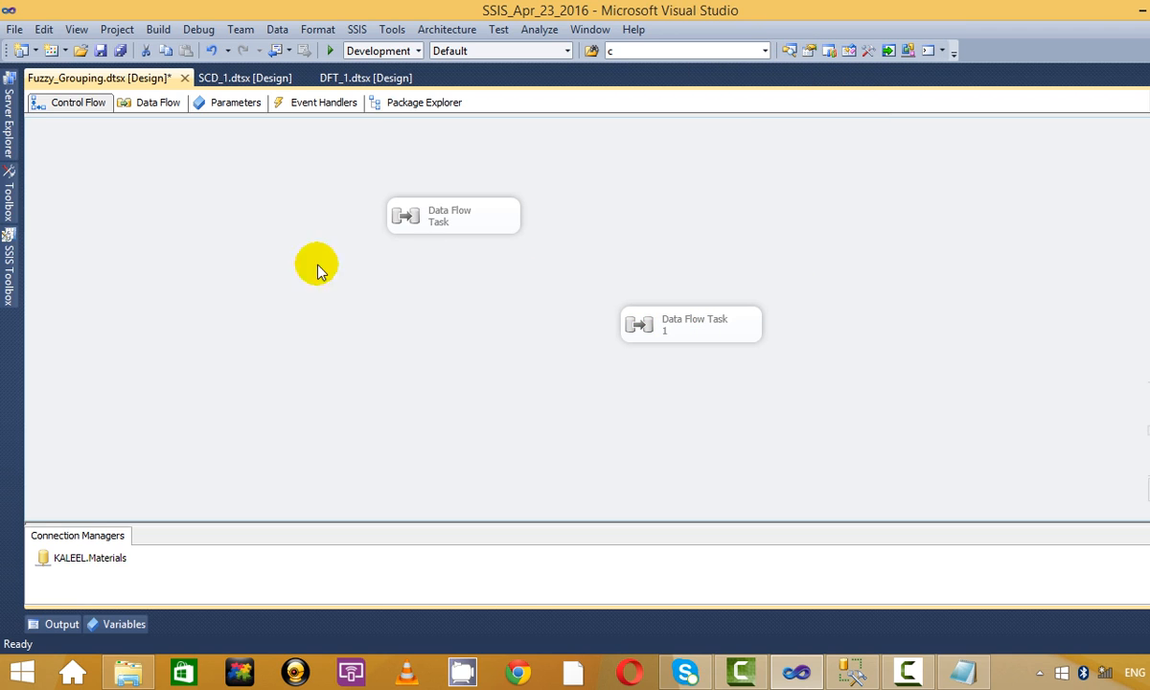
Drag a new Data Flow Task from the SSIS Toolbox onto the Control Flow canvas.
click(8, 264)
click(93, 119)
drag(93, 124, 481, 347)
drag(711, 325, 647, 211)
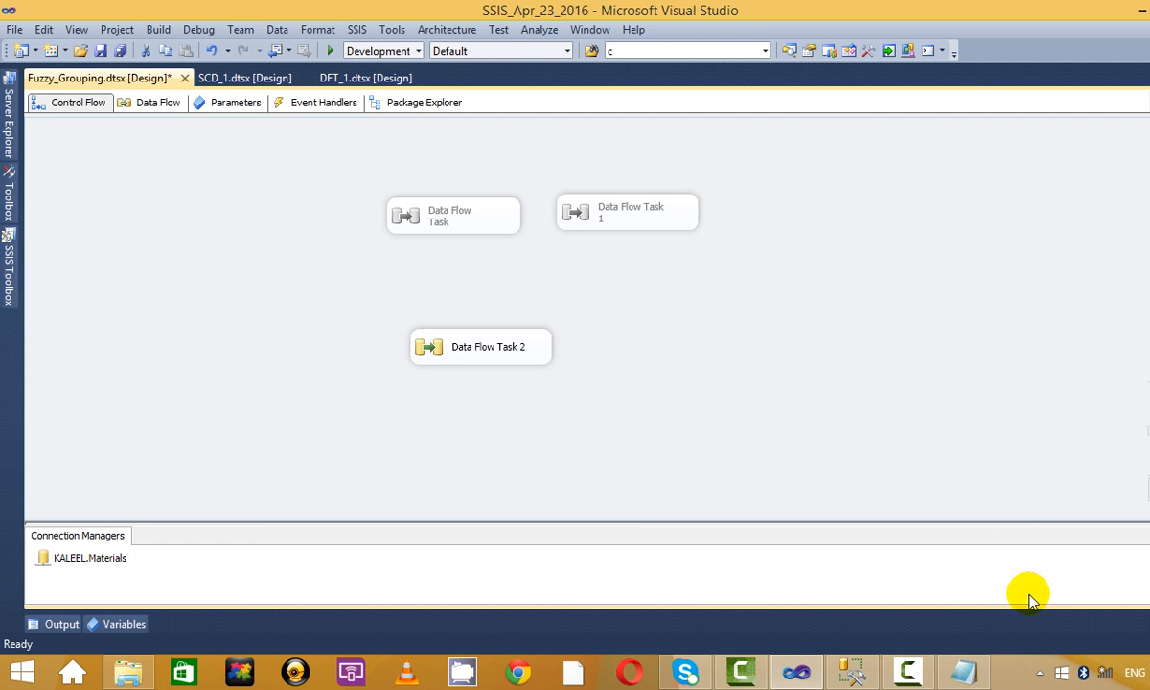
click(960, 672)
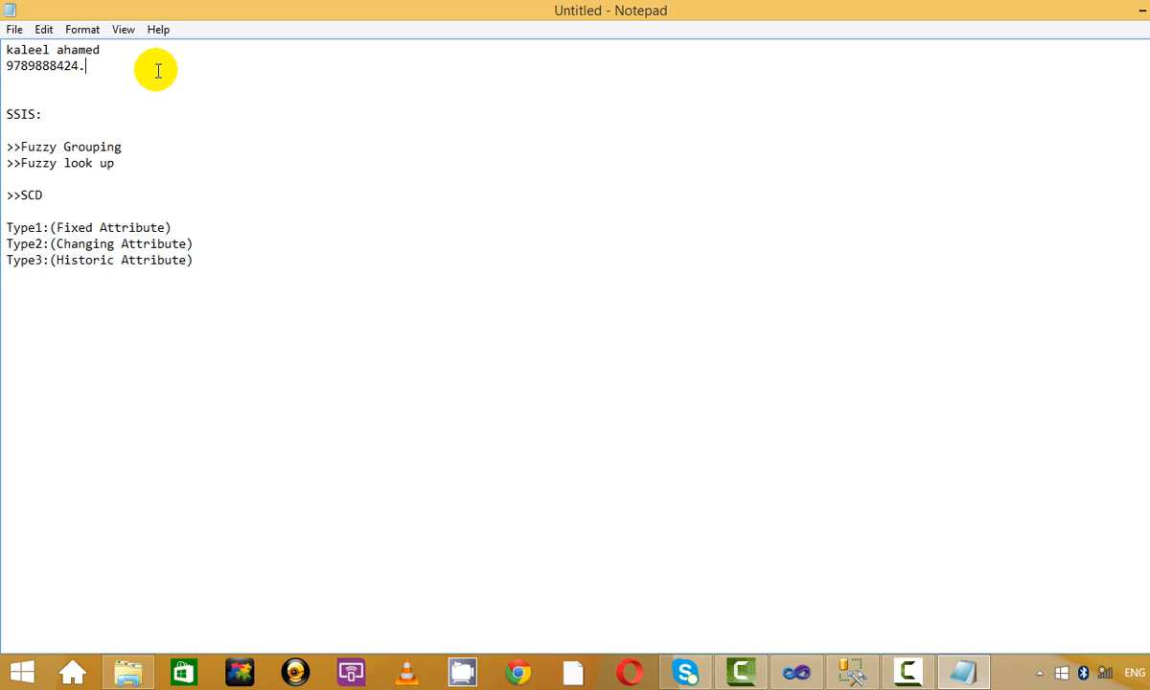
Add a note label, remove blank lines above SSIS:, and start an arrow after Fuzzy Grouping.
key(Return)
key(Return)
text(Nlote:)
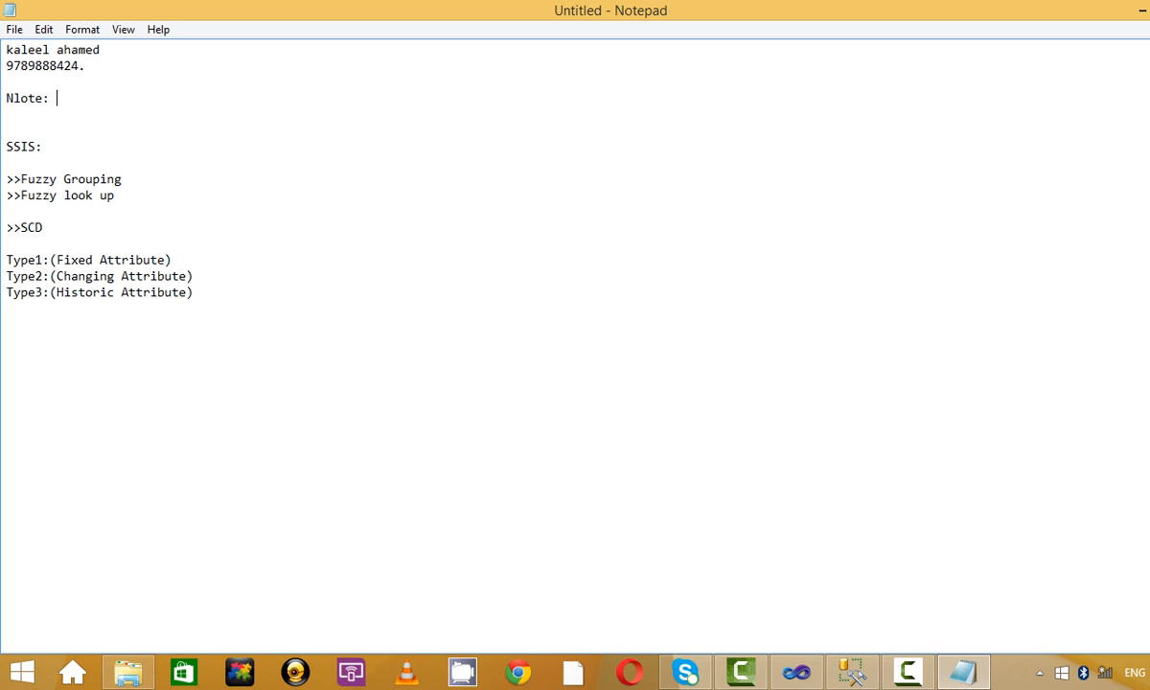
key(BackSpace)
key(BackSpace)
key(BackSpace)
key(BackSpace)
key(BackSpace)
text(0)
key(Delete)
key(Delete)
key(Delete)
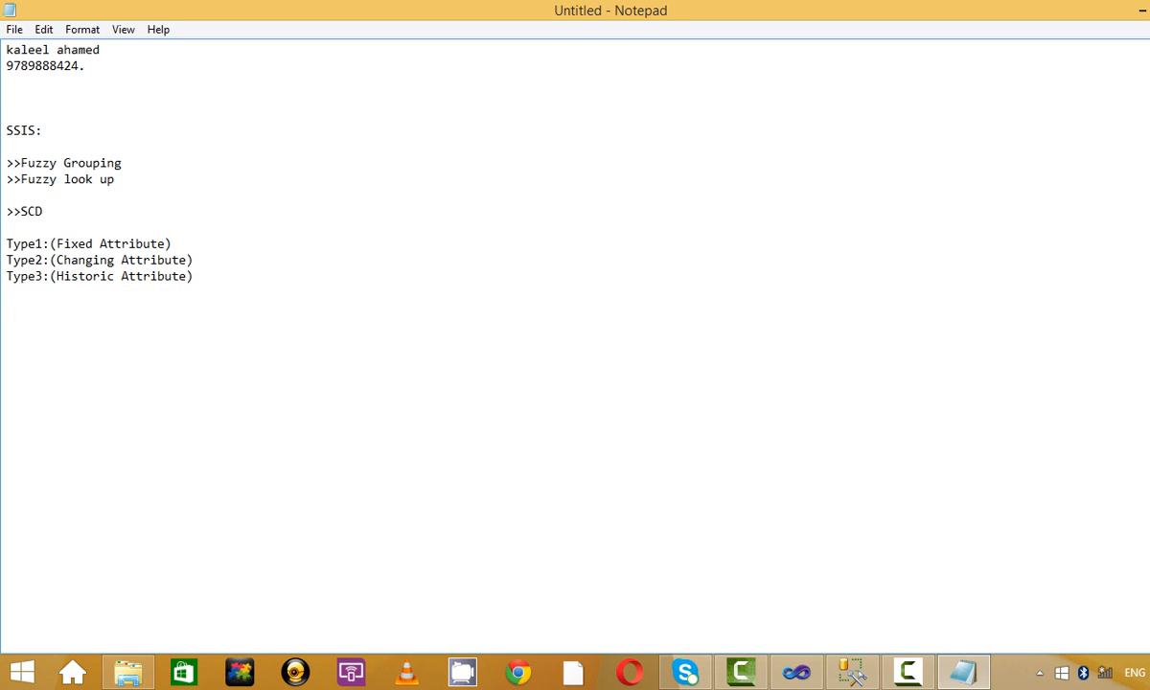
click(188, 130)
click(905, 678)
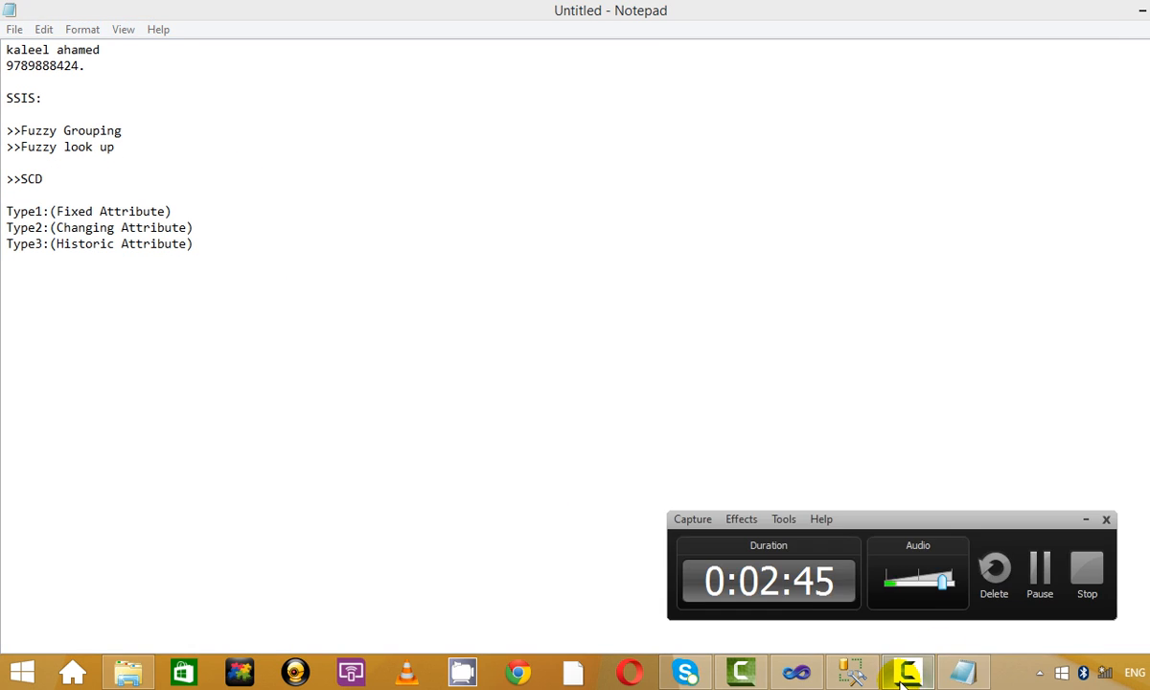
click(1084, 516)
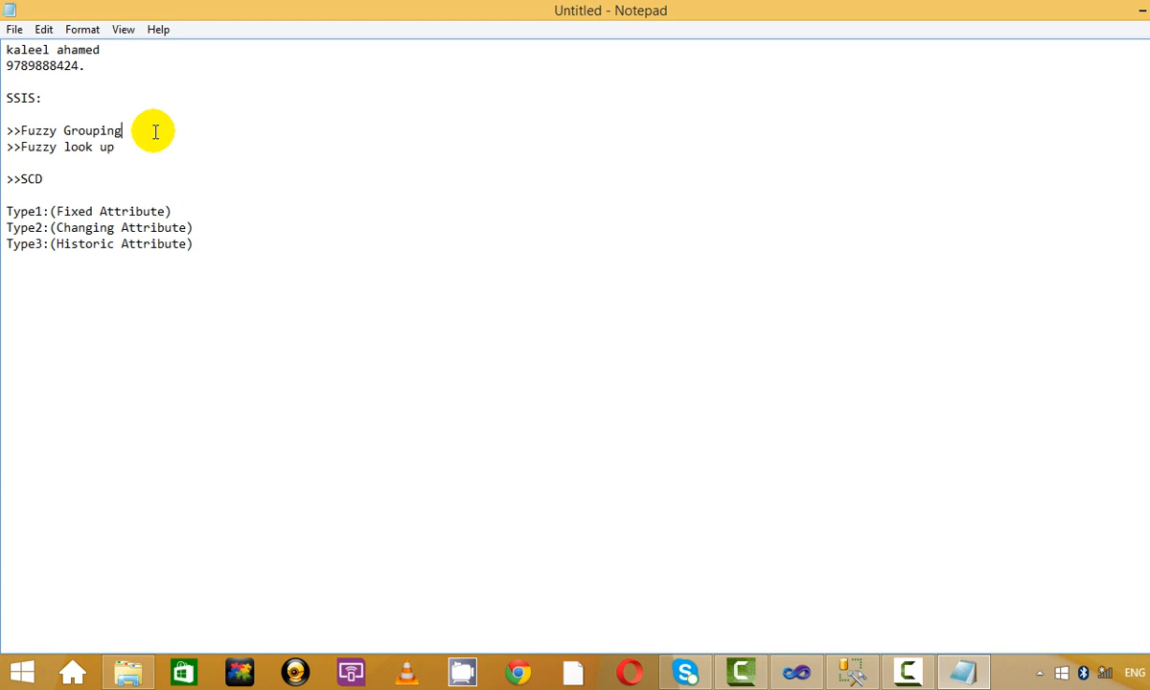
text(-)
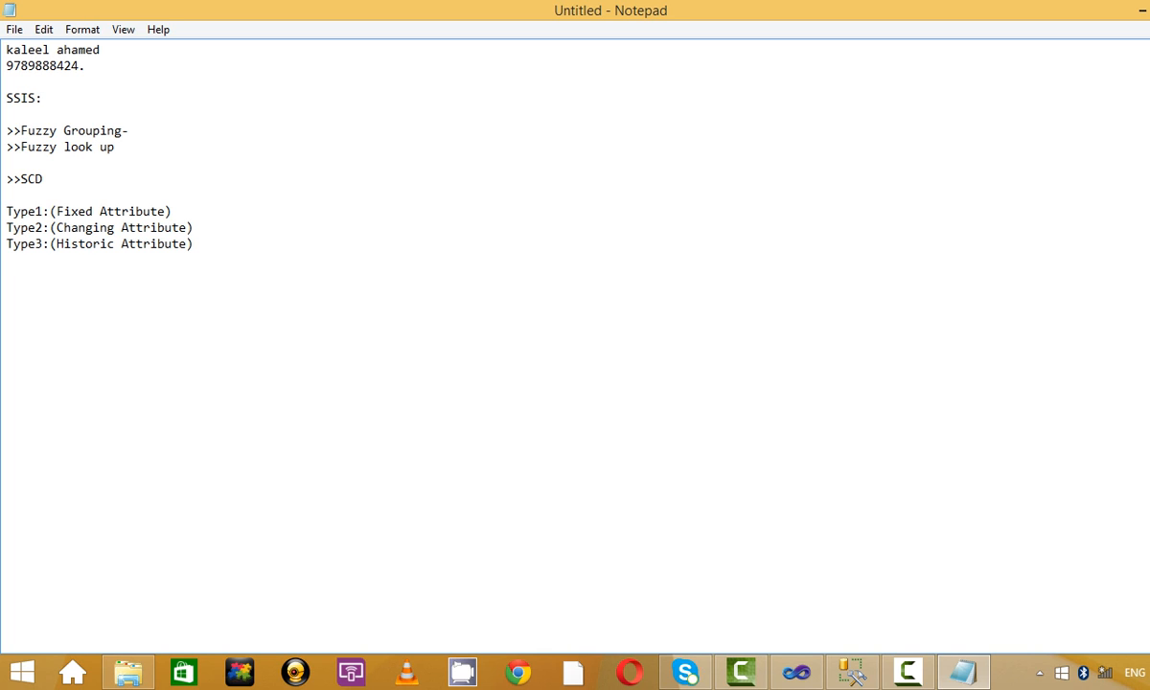
text(----->)
Type 'approximate Grouping' and 'Approximate look up based on the similarity' after the fuzzy lines.
key(Down)
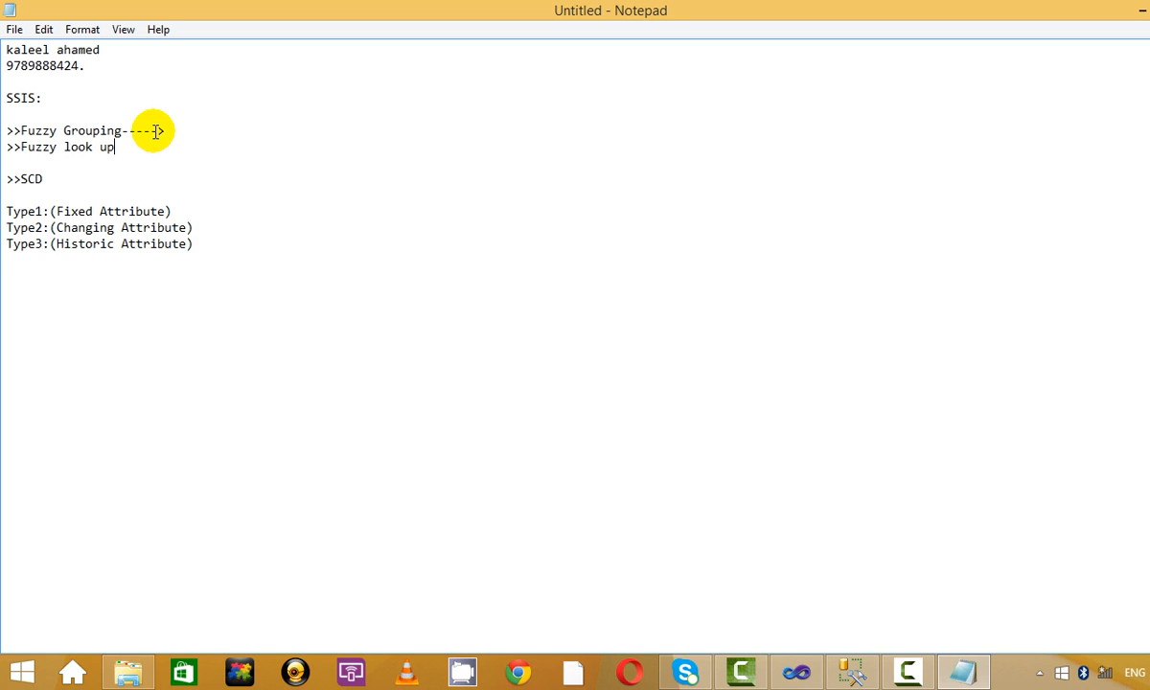
text(------)
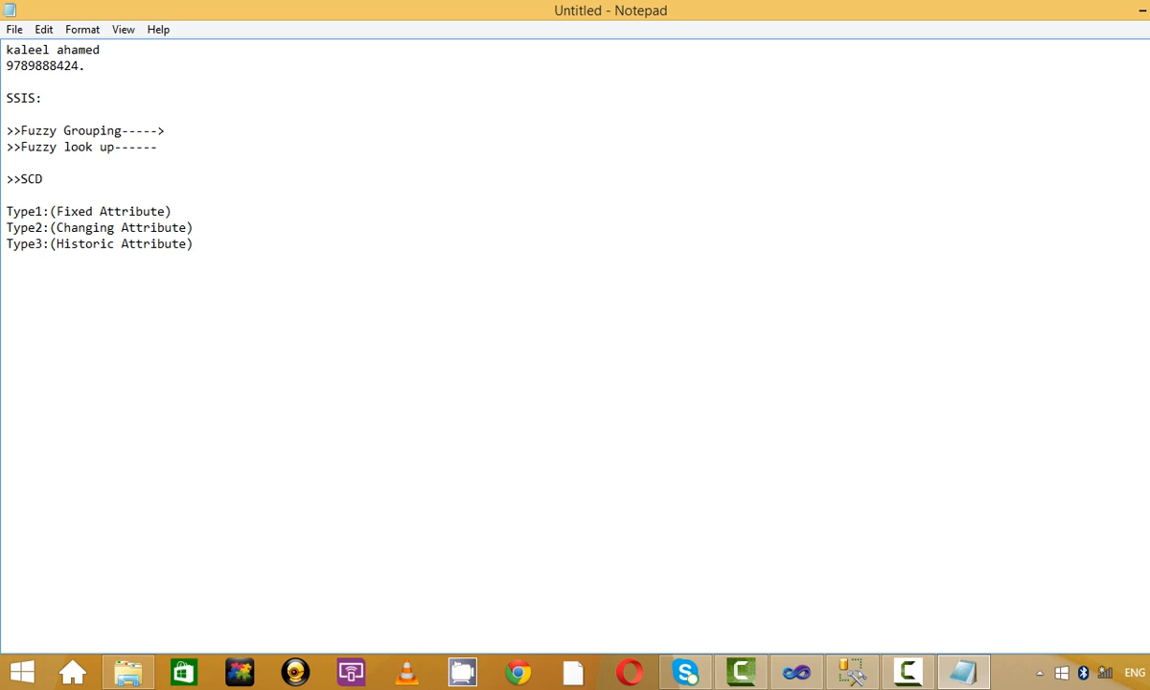
text(>app)
key(BackSpace)
text(oximate Grouping.)
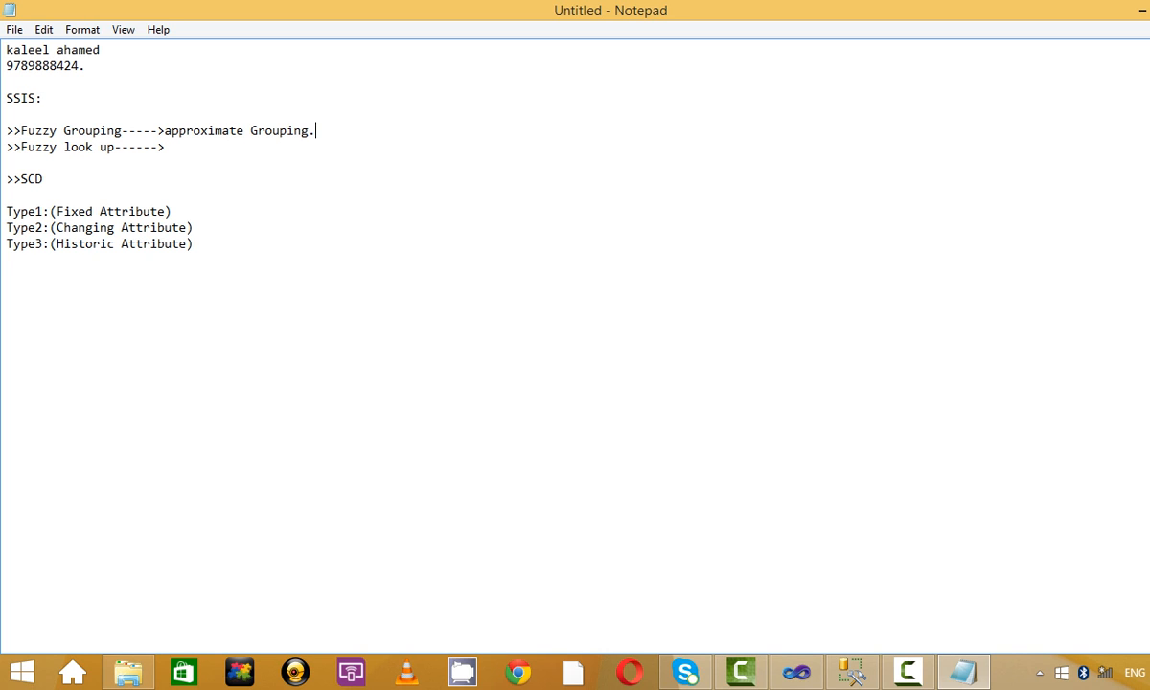
click(178, 142)
text(Approximate look)
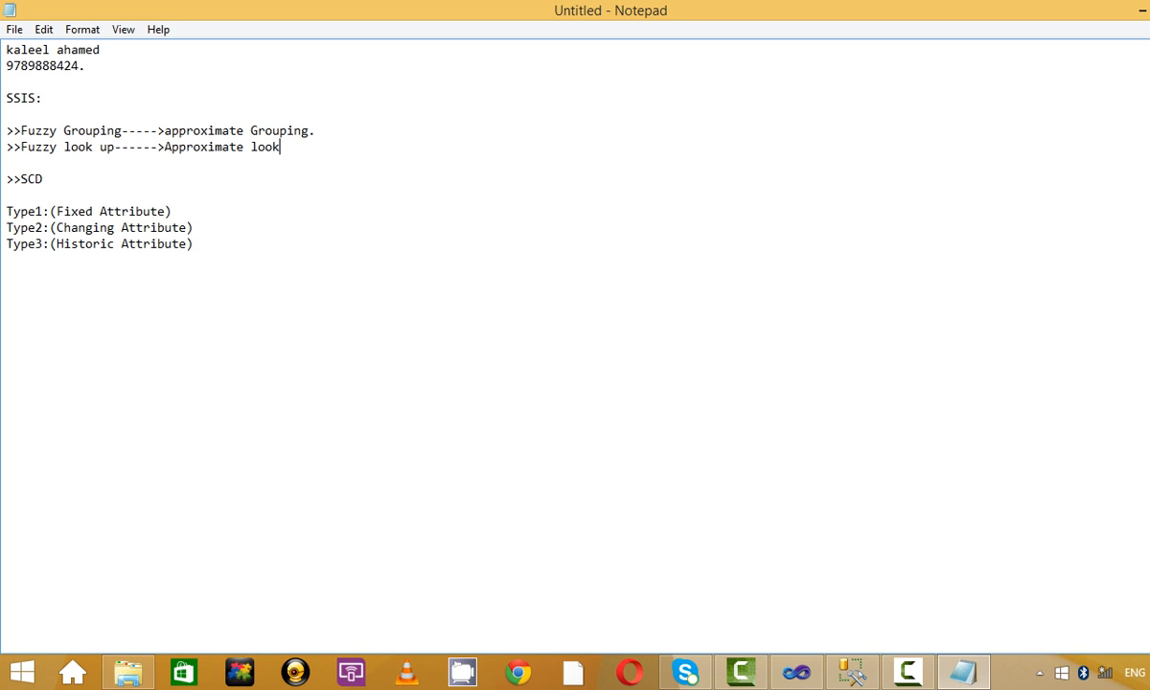
text( up based on the)
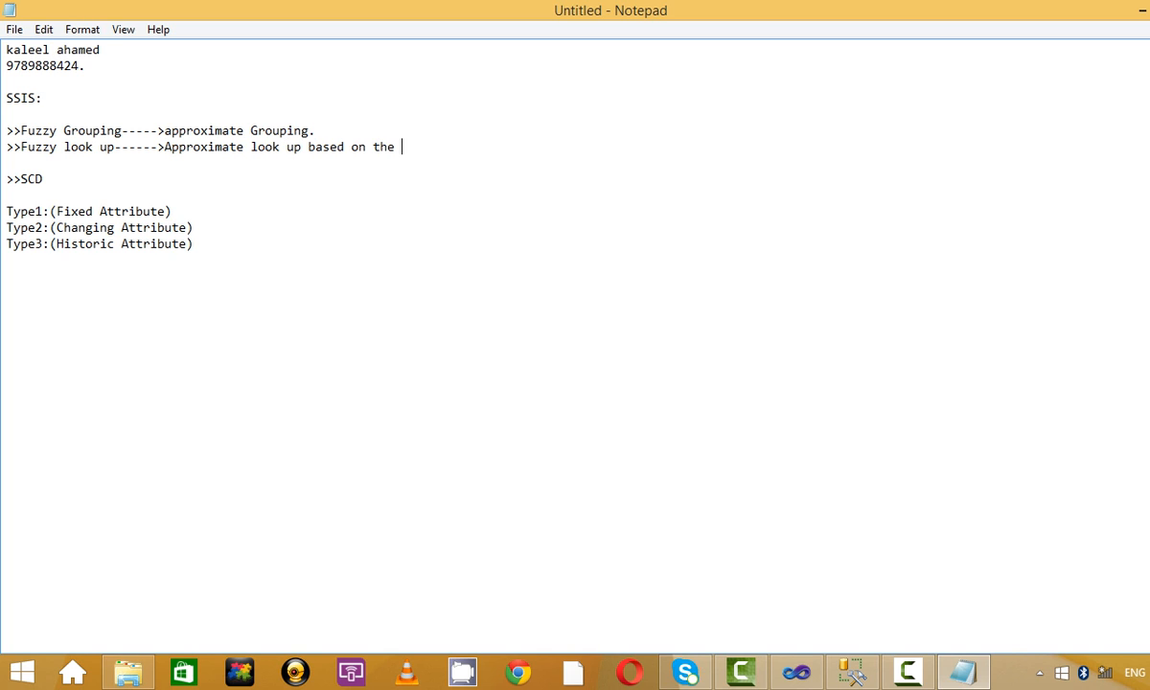
text( simal)
key(BackSpace)
key(BackSpace)
key(BackSpace)
text(ilarity thrushold.)
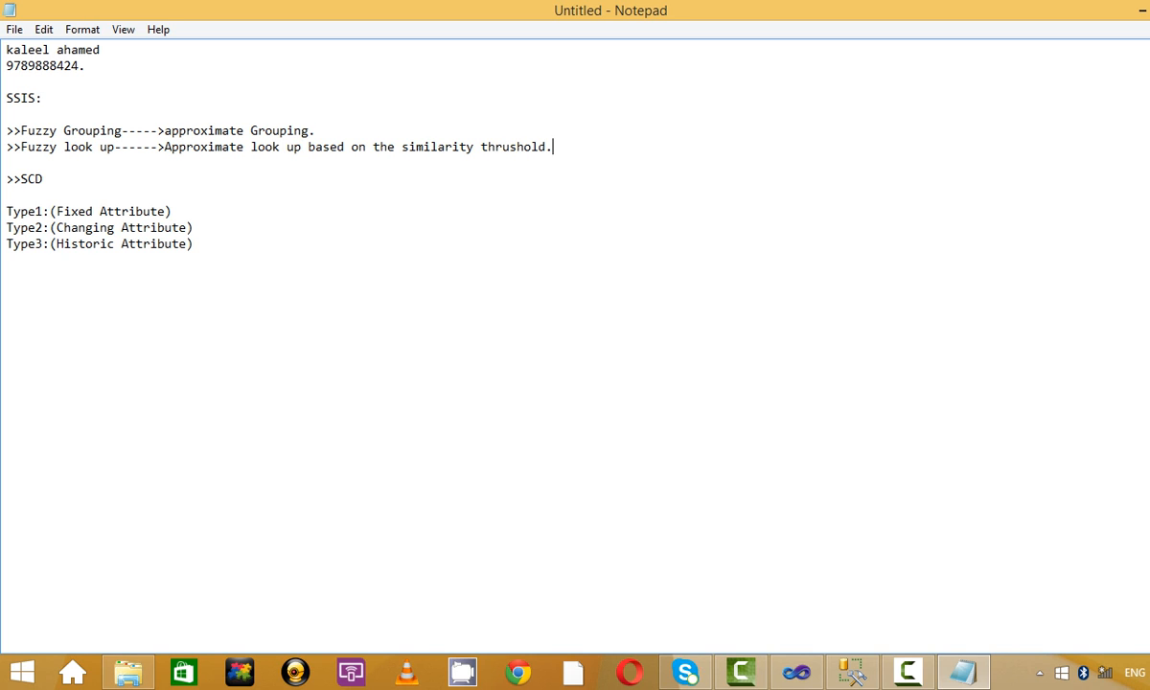
Copy the 'based on the similarity thrushold' phrase onto the end of the Fuzzy Grouping line.
drag(555, 147, 321, 155)
key(ctrl+c)
click(335, 129)
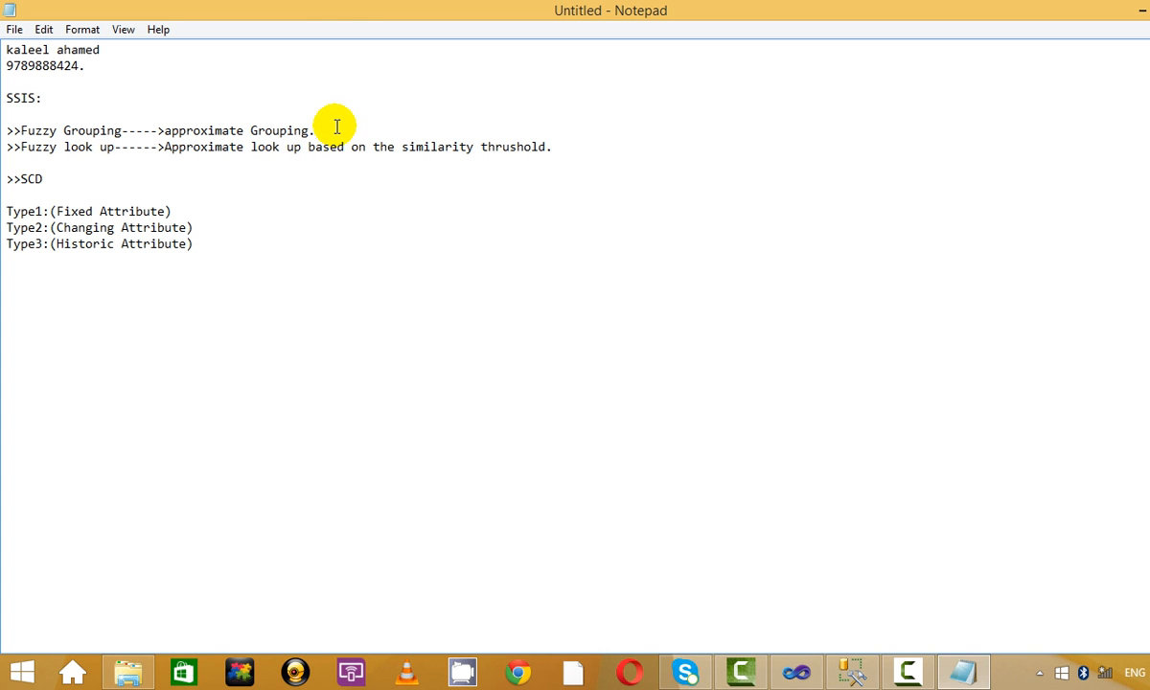
key(ctrl+v)
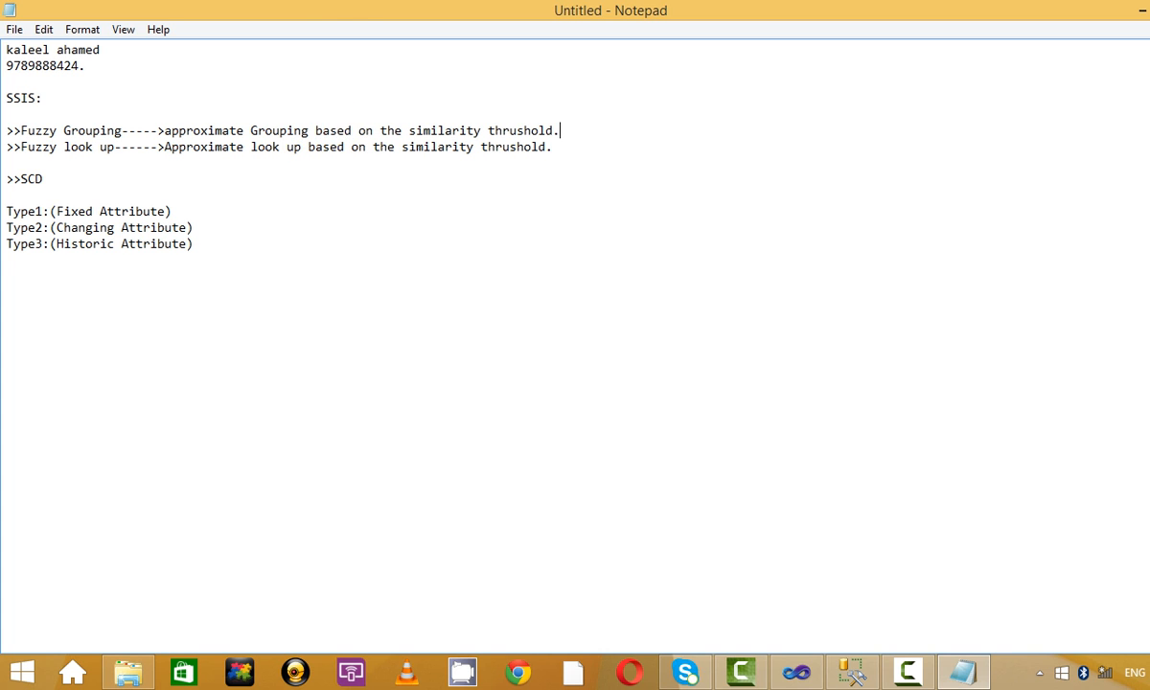
click(375, 114)
click(17, 30)
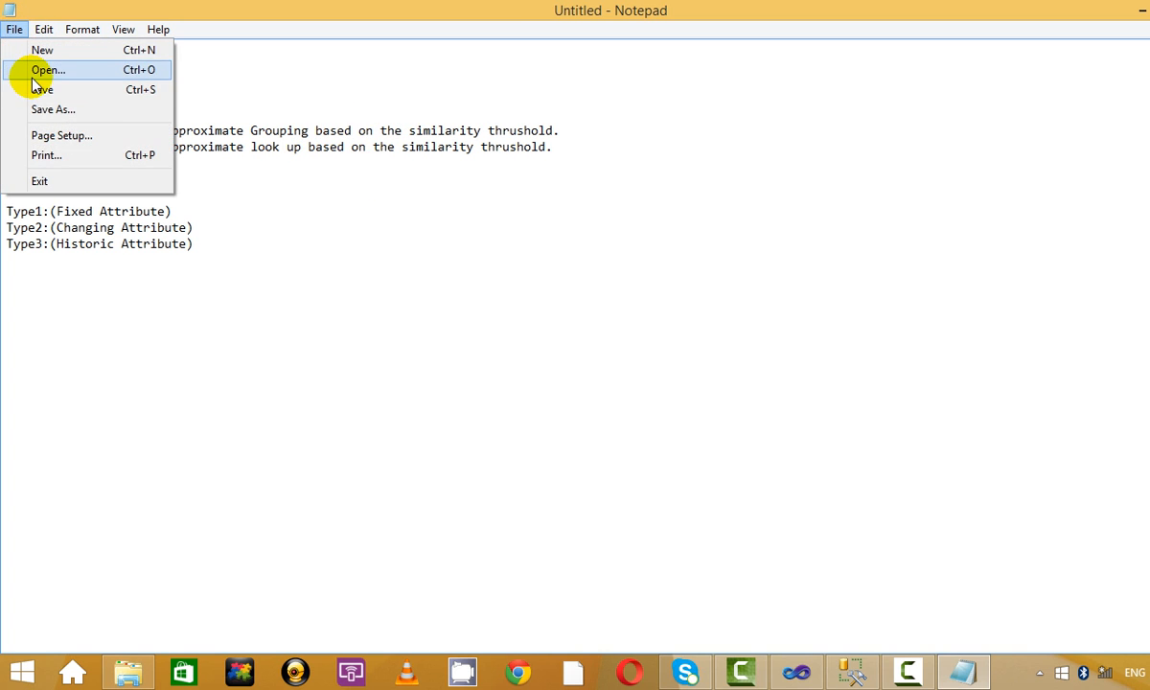
Save the notes to the Desktop as 30_Apr_2016.txt, save again, and return to Visual Studio.
click(48, 109)
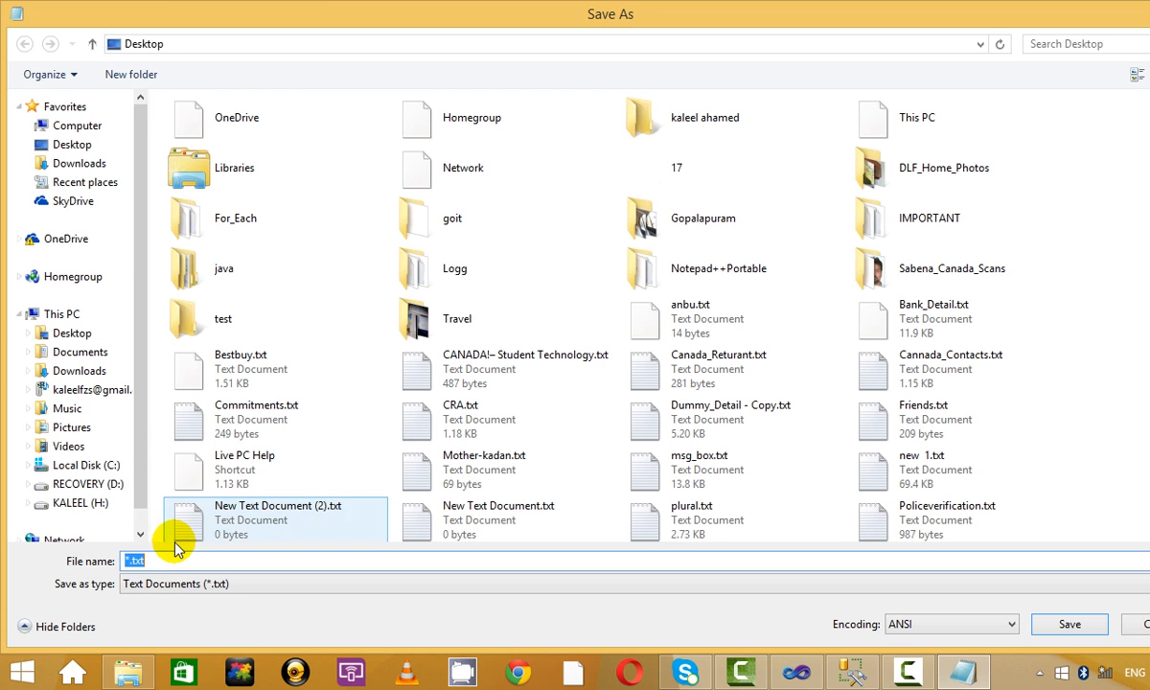
click(176, 561)
key(alt+Tab)
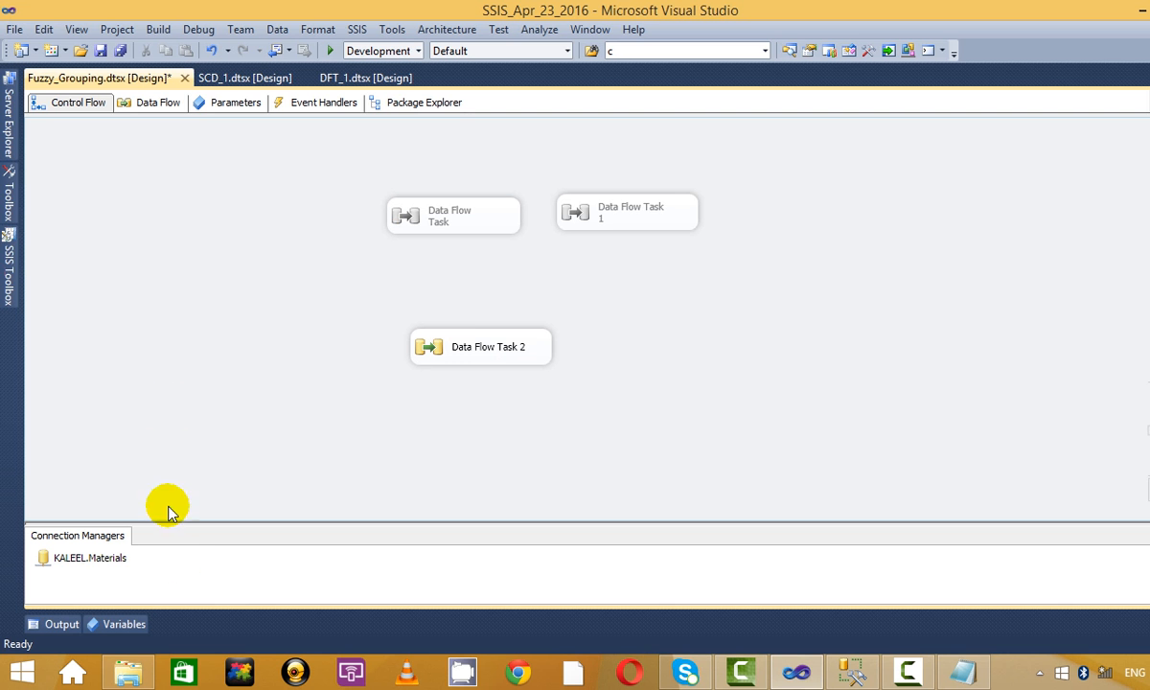
key(alt+Tab)
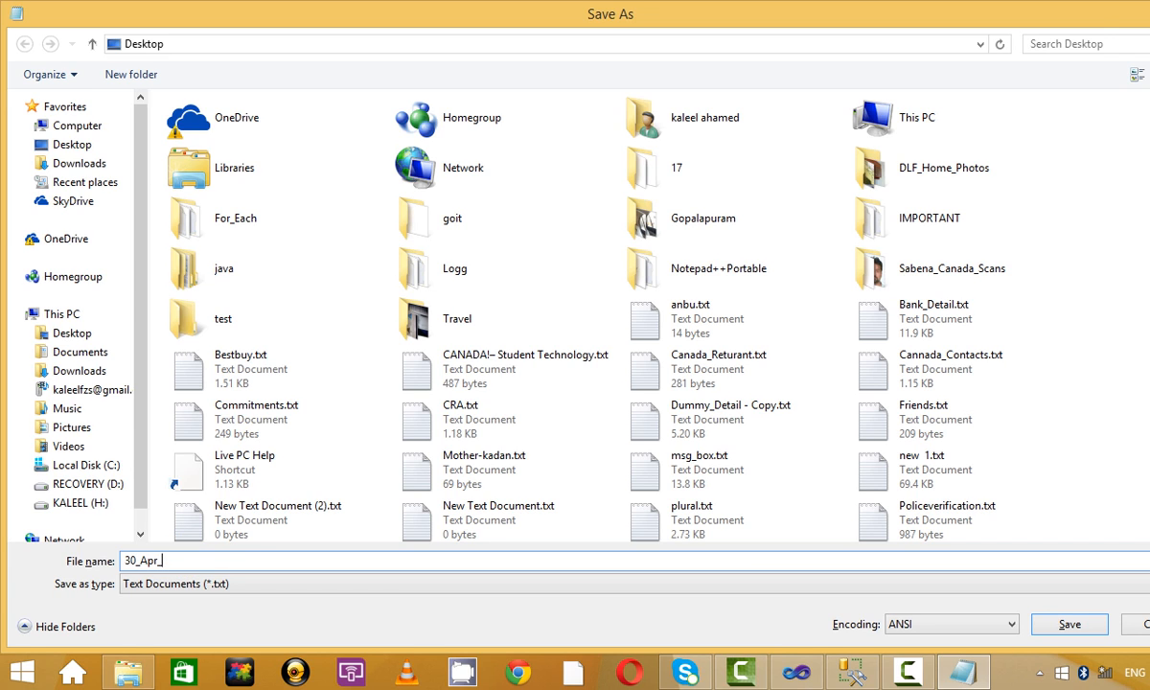
text(6)
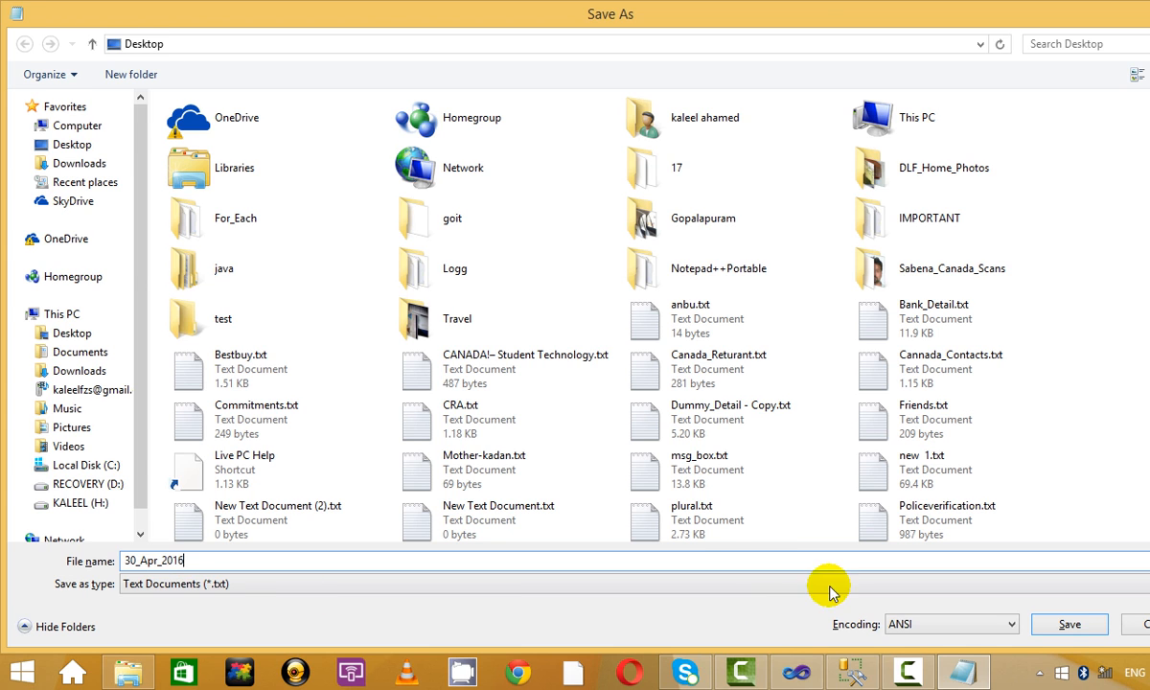
click(1069, 625)
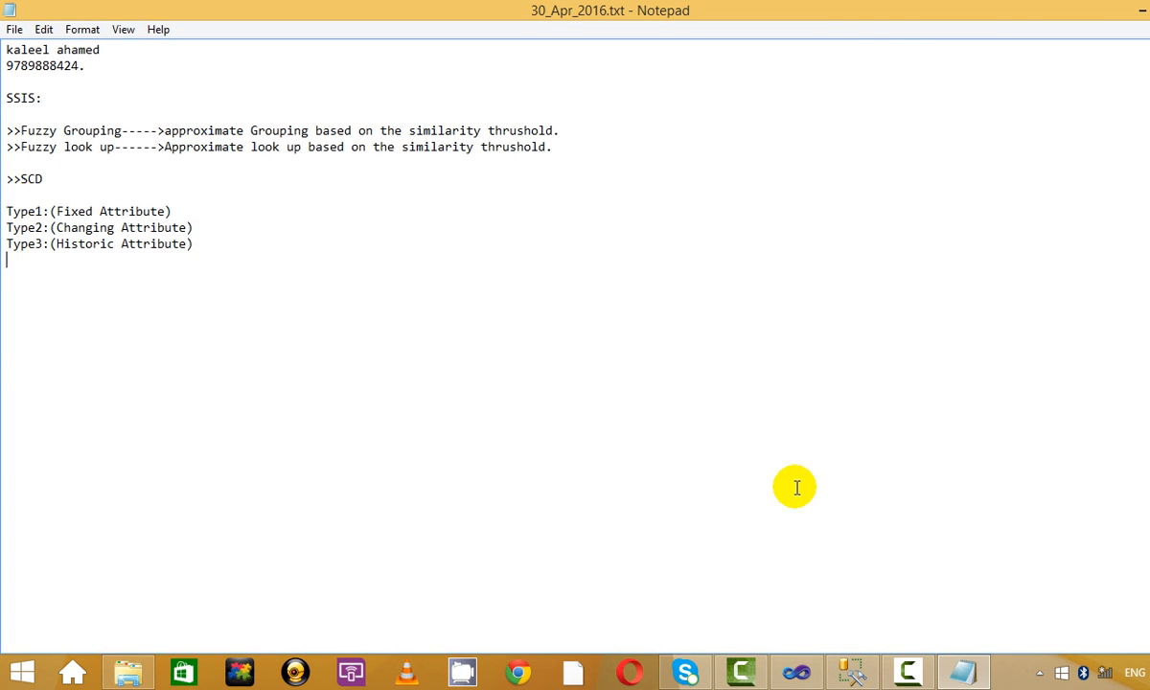
click(15, 20)
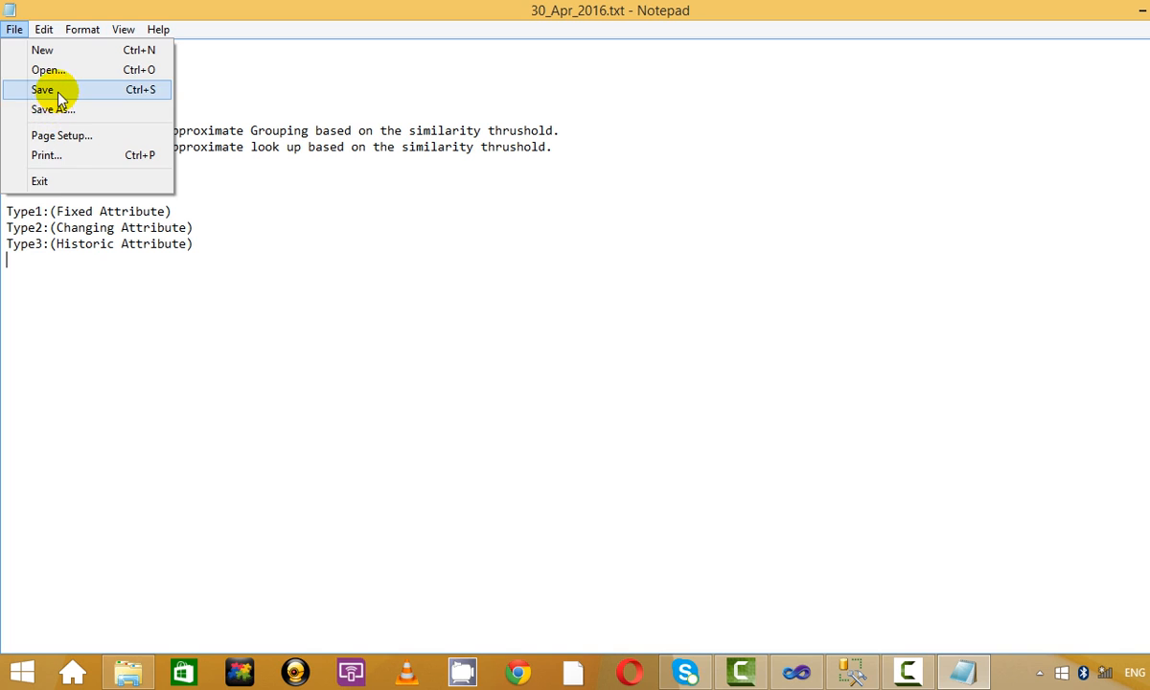
click(57, 93)
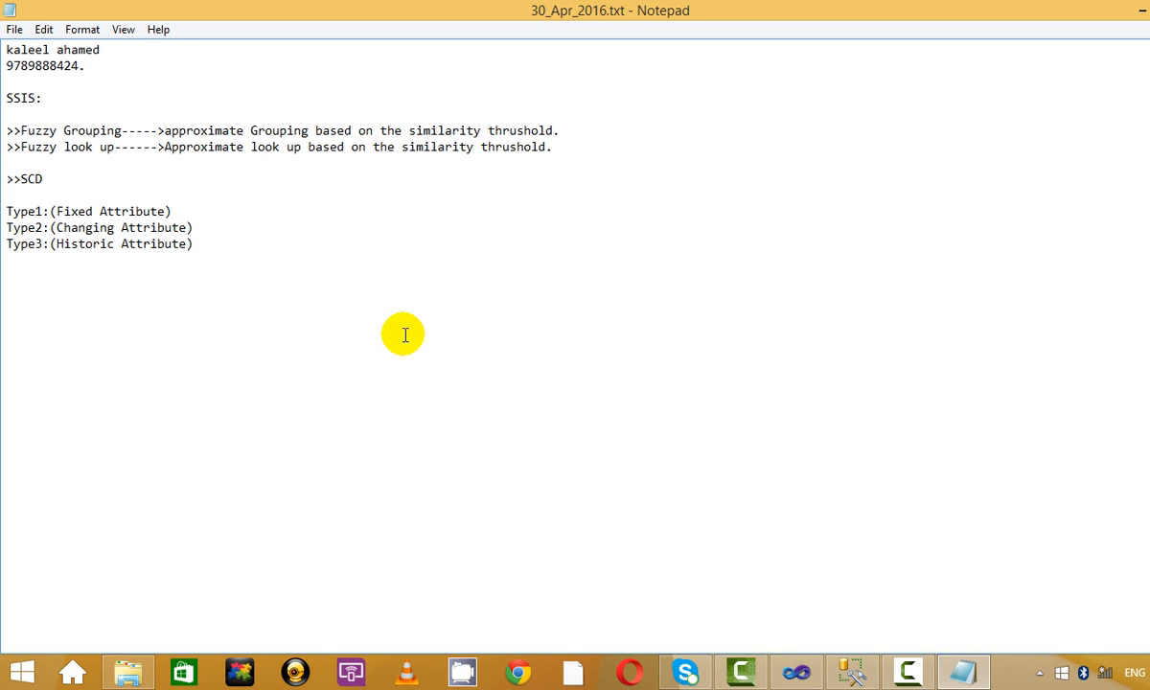
click(793, 676)
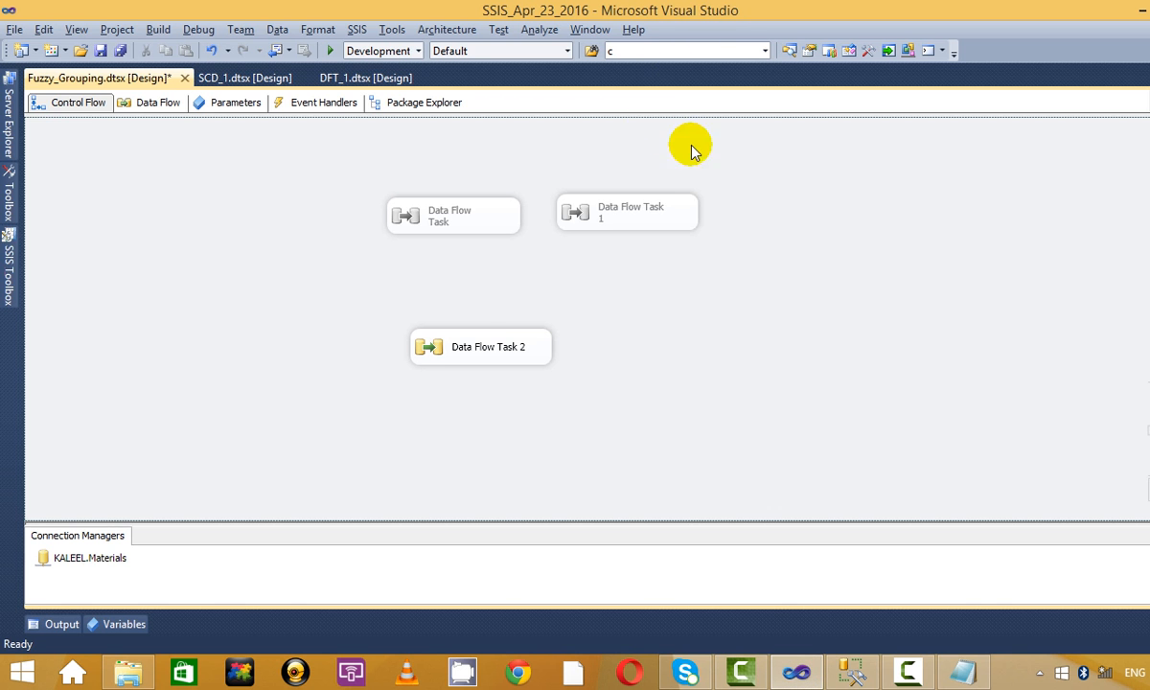
Open Data Flow Task 2 and drop an OLE DB Source from the SSIS Toolbox onto its canvas.
click(512, 331)
double_click(527, 331)
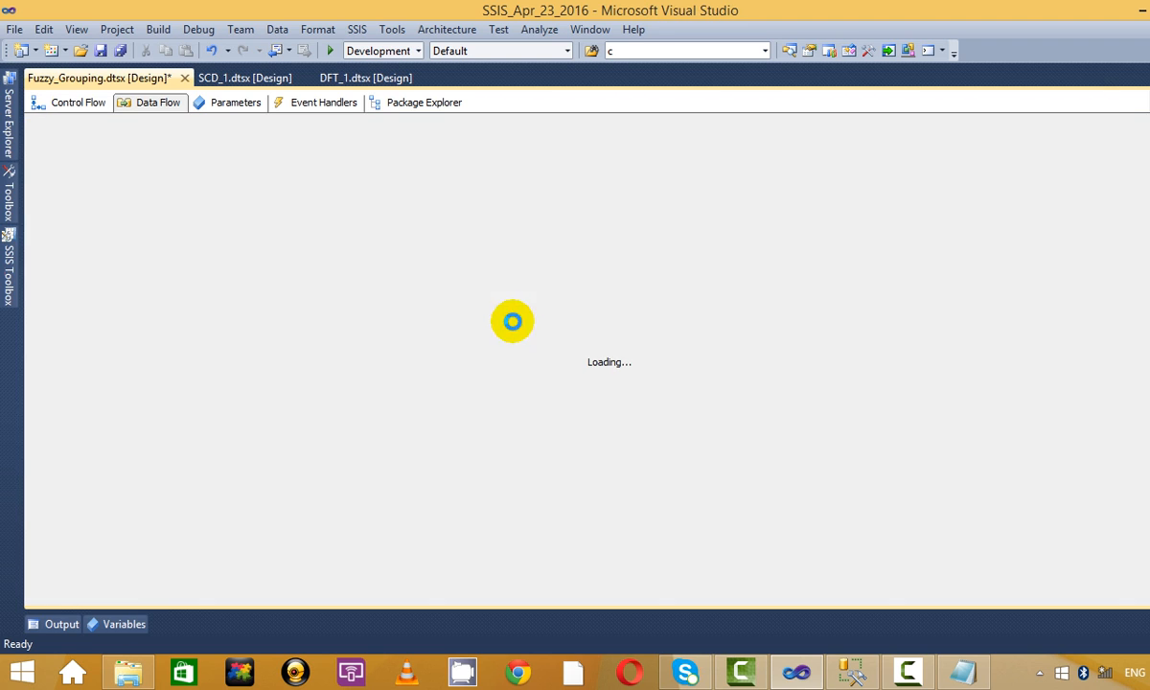
click(10, 259)
click(103, 115)
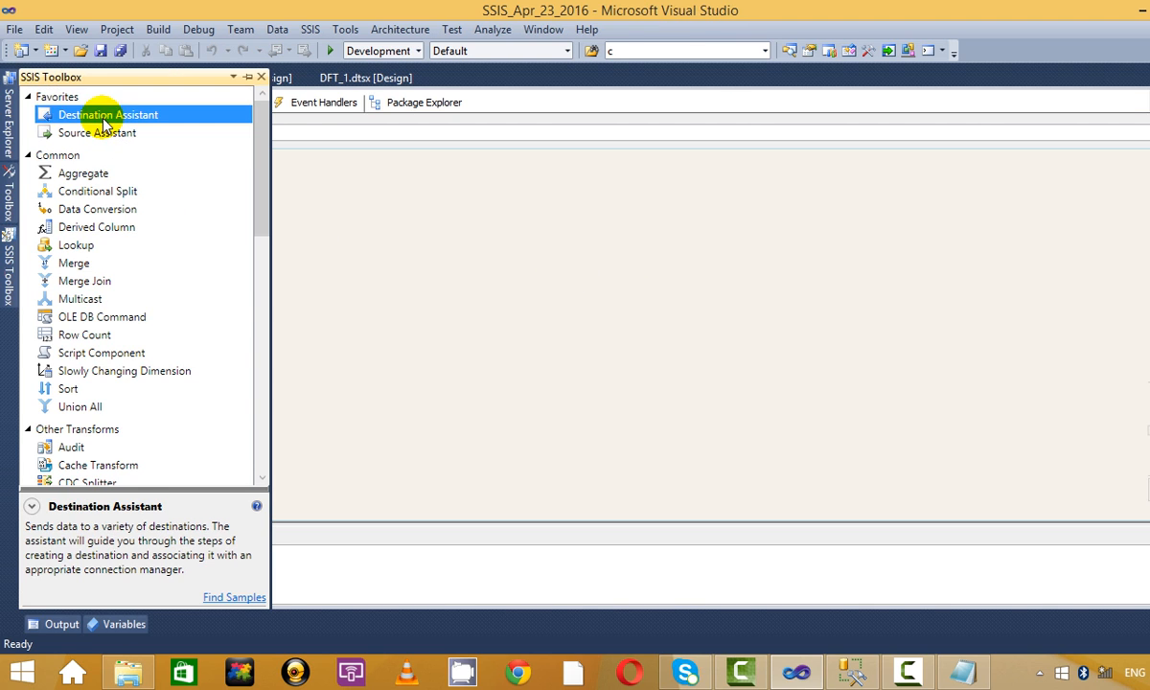
scroll(103, 303, down, 12)
scroll(76, 307, up, 4)
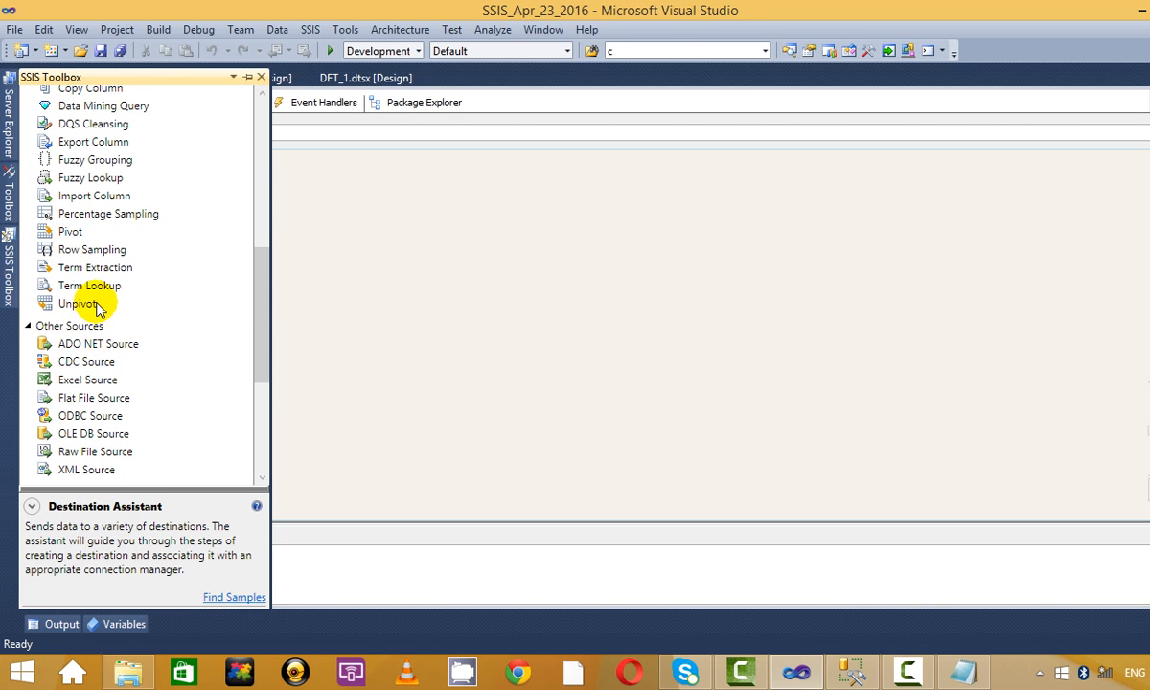
scroll(83, 293, down, 4)
click(92, 222)
click(86, 201)
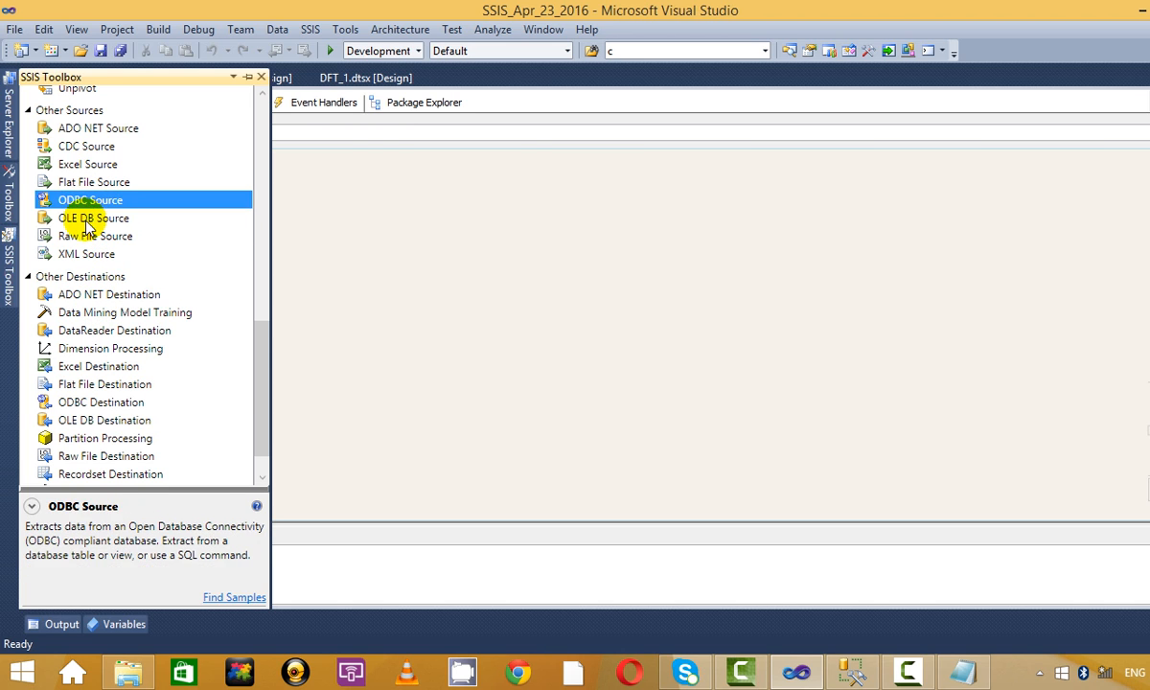
drag(83, 218, 370, 230)
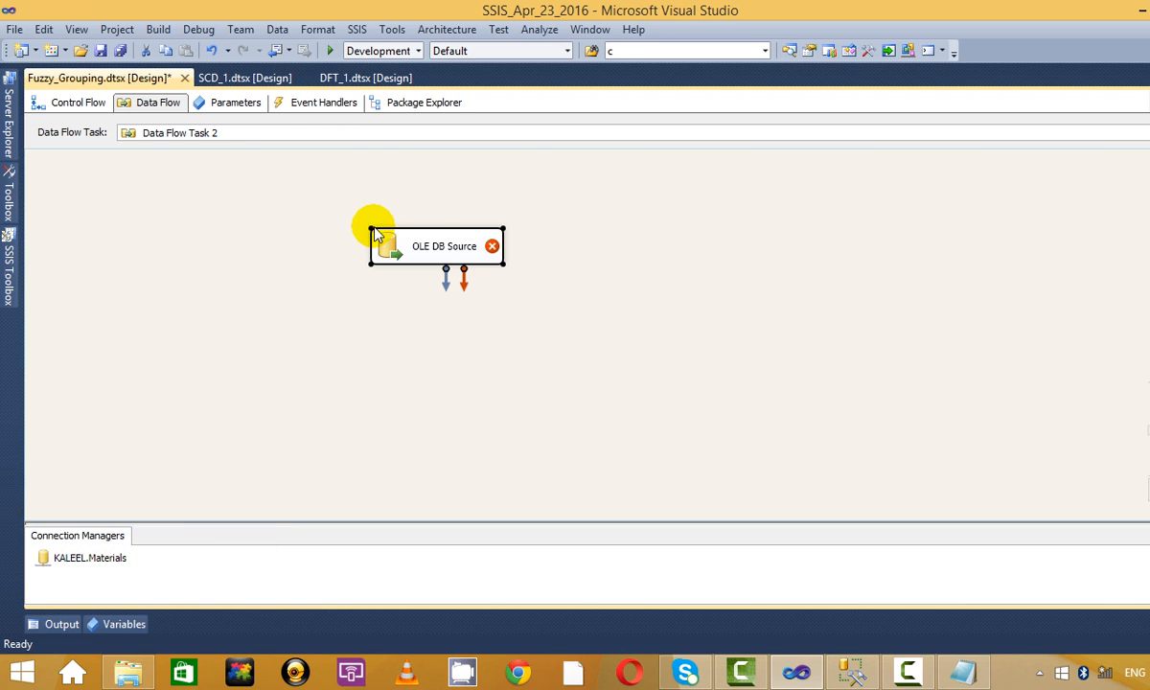
right_click(436, 243)
In the OLE DB Source editor, choose table [dbo].[Fuzzy_divident] and confirm with OK.
click(476, 247)
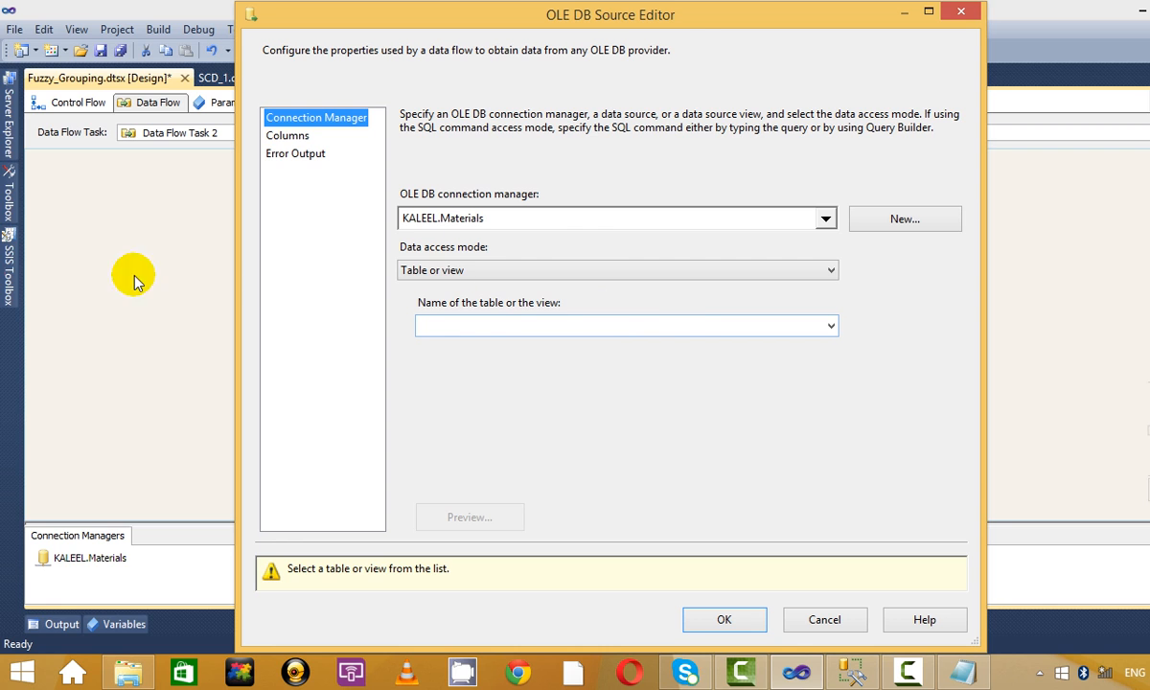
click(652, 329)
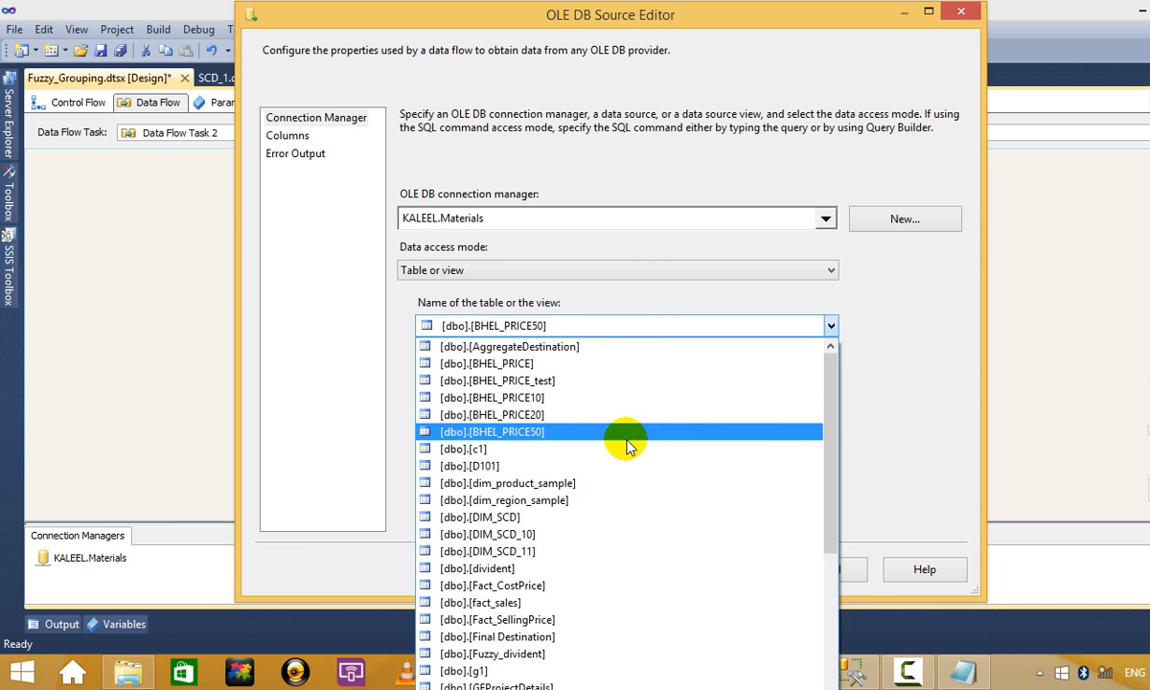
scroll(654, 431, down, 6)
scroll(655, 431, down, 2)
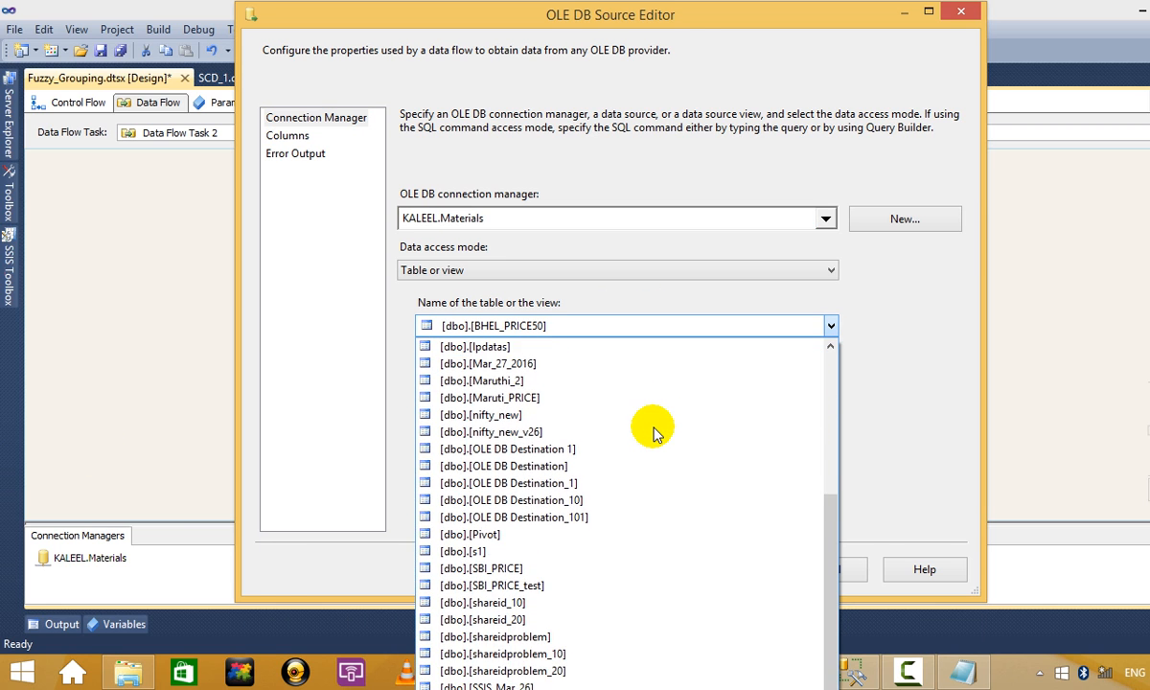
scroll(655, 431, up, 3)
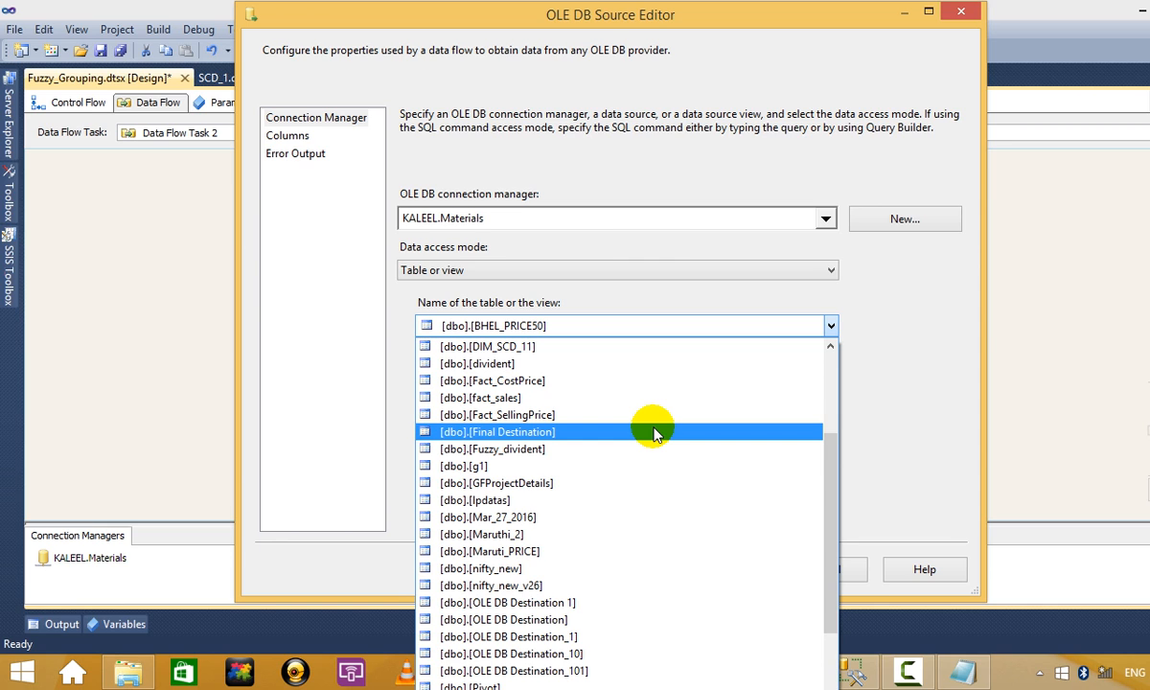
scroll(654, 433, down, 1)
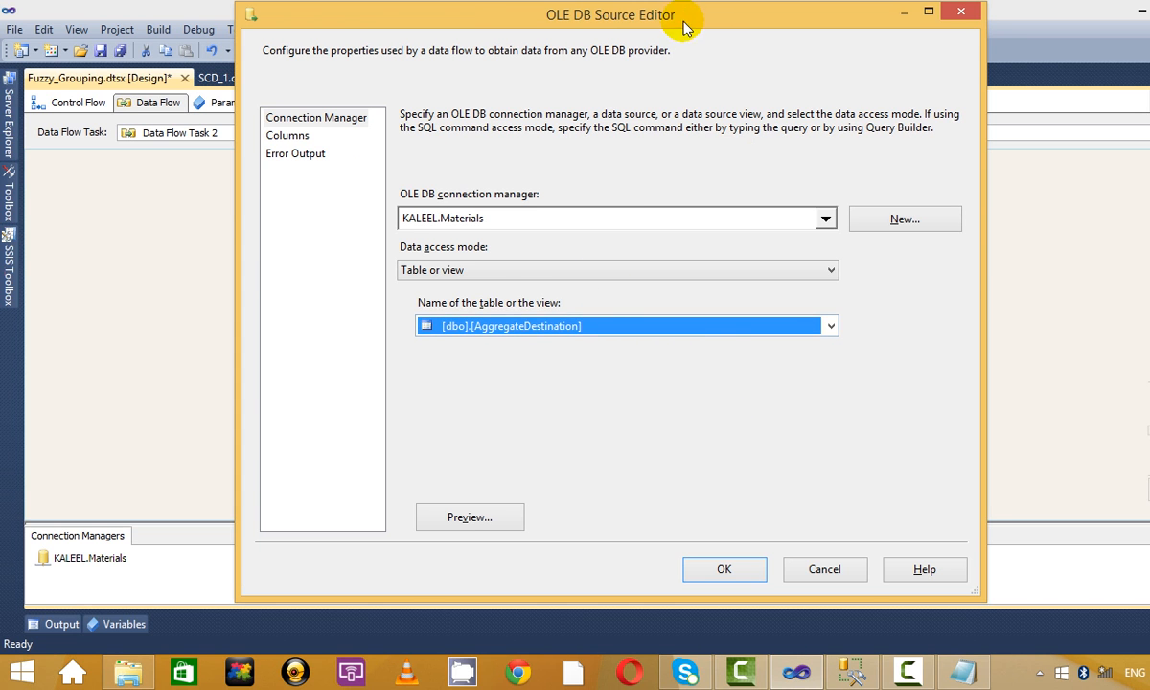
drag(688, 20, 567, 54)
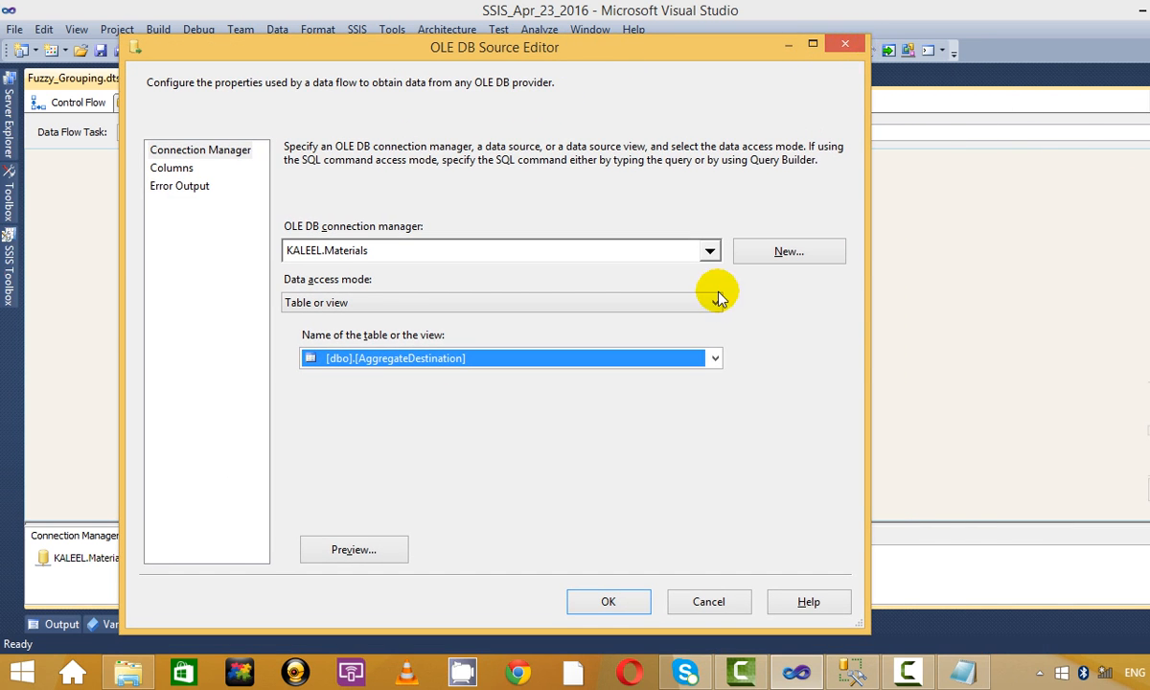
click(715, 358)
scroll(670, 407, down, 4)
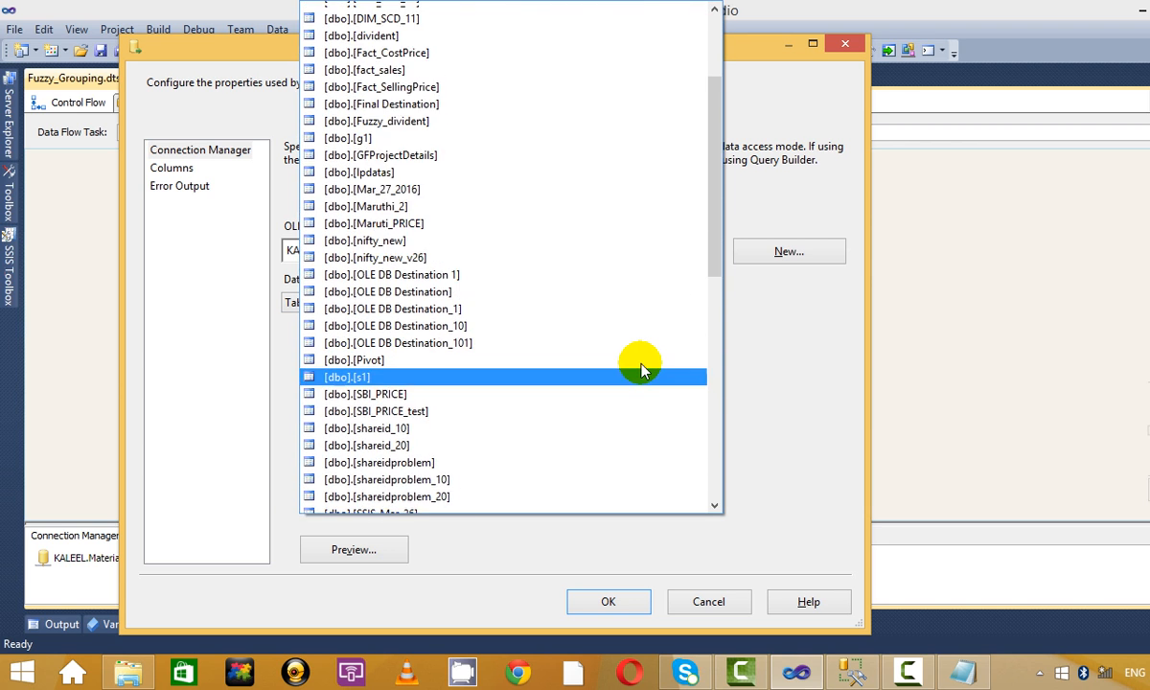
scroll(623, 336, up, 2)
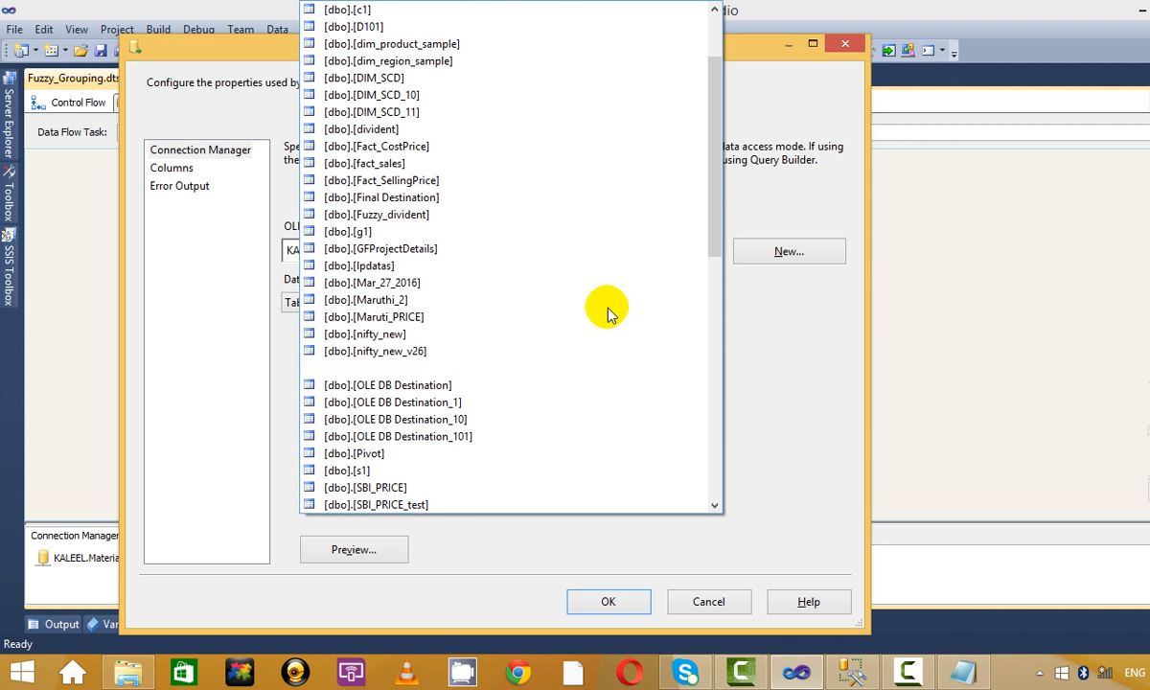
click(551, 221)
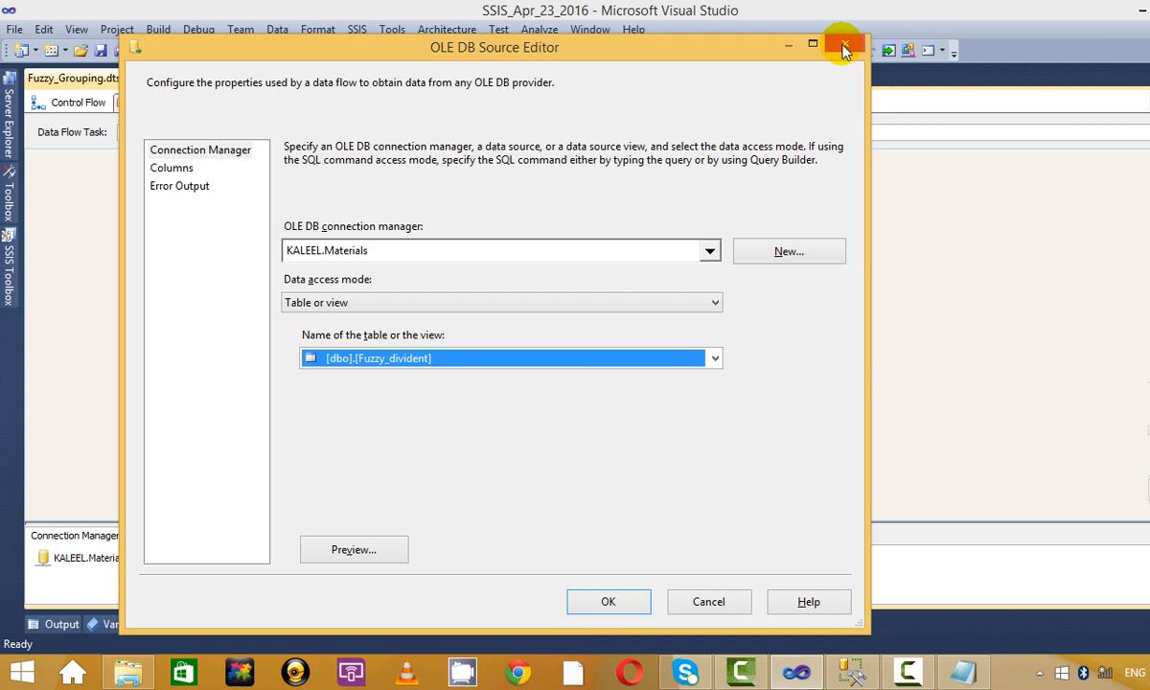
click(608, 601)
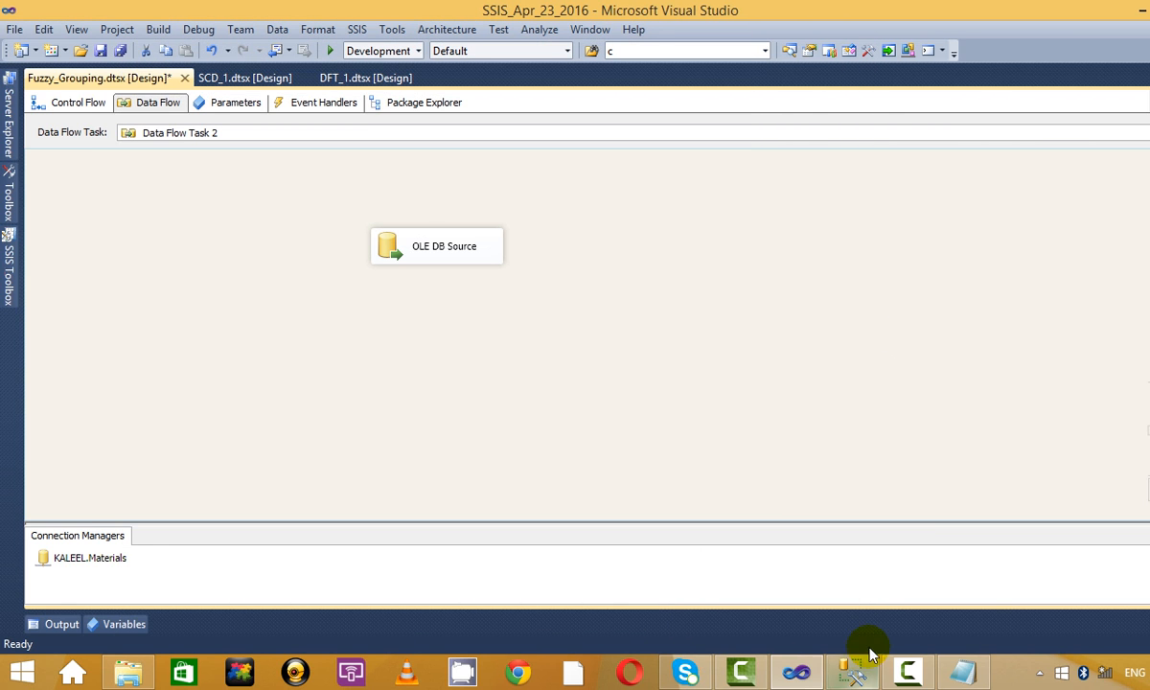
click(856, 671)
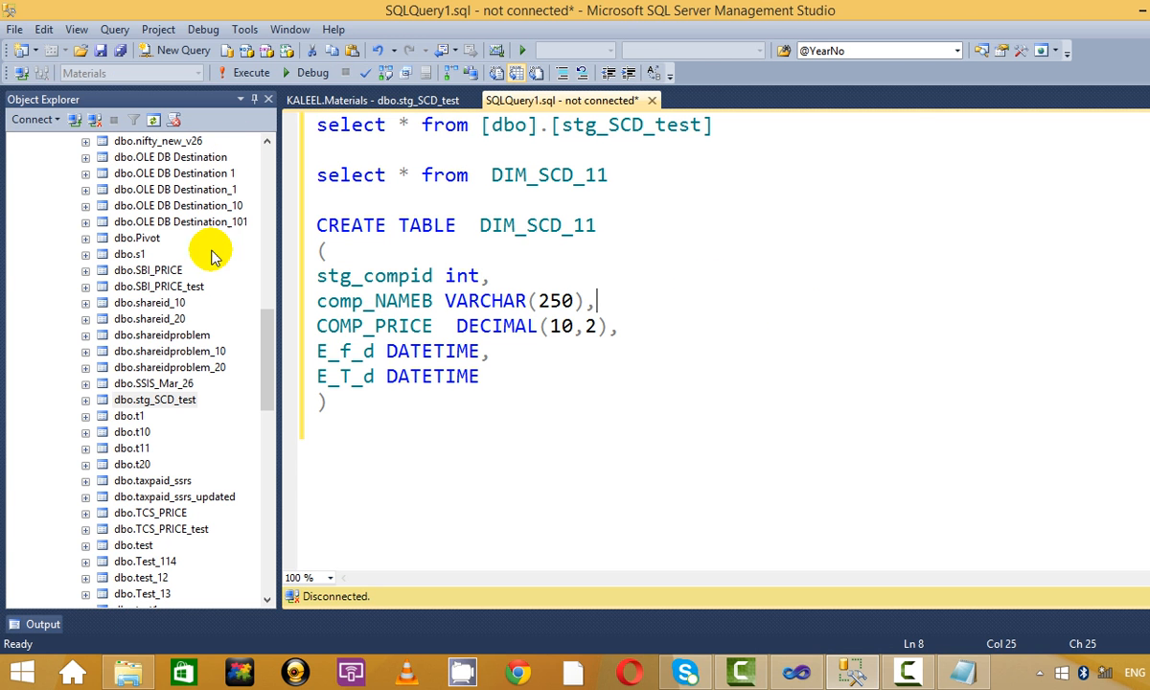
Write the query select * from [dbo].[Fuzzy_divident] using the table dragged from the database tree.
drag(264, 362, 273, 274)
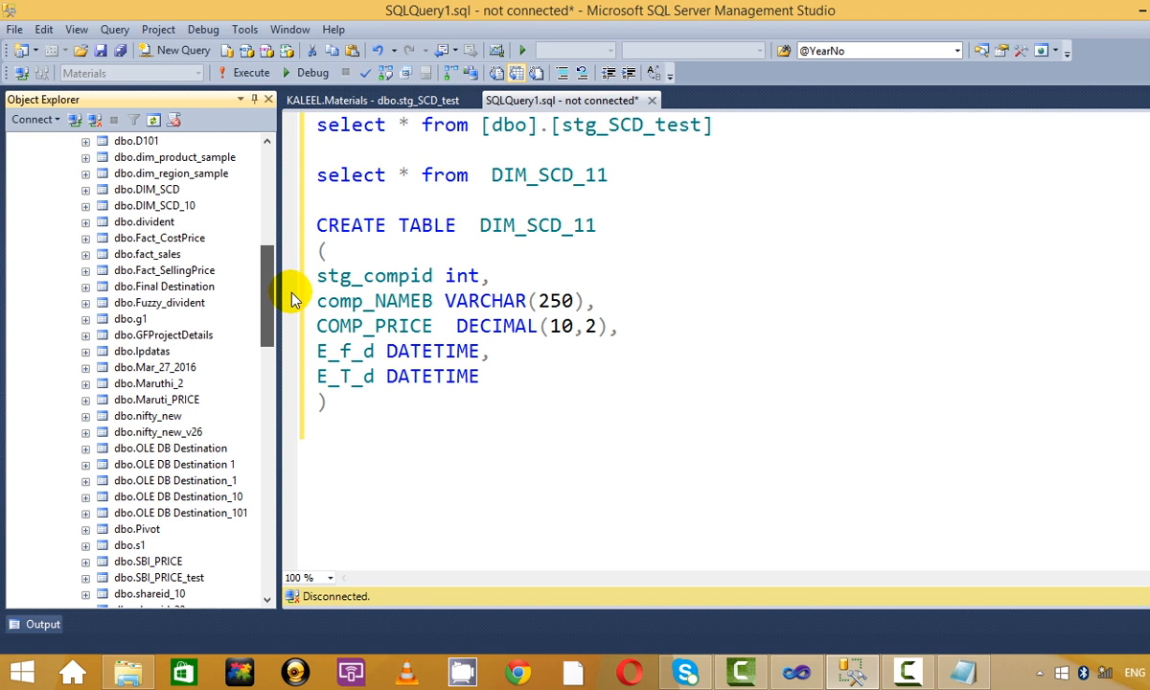
click(165, 270)
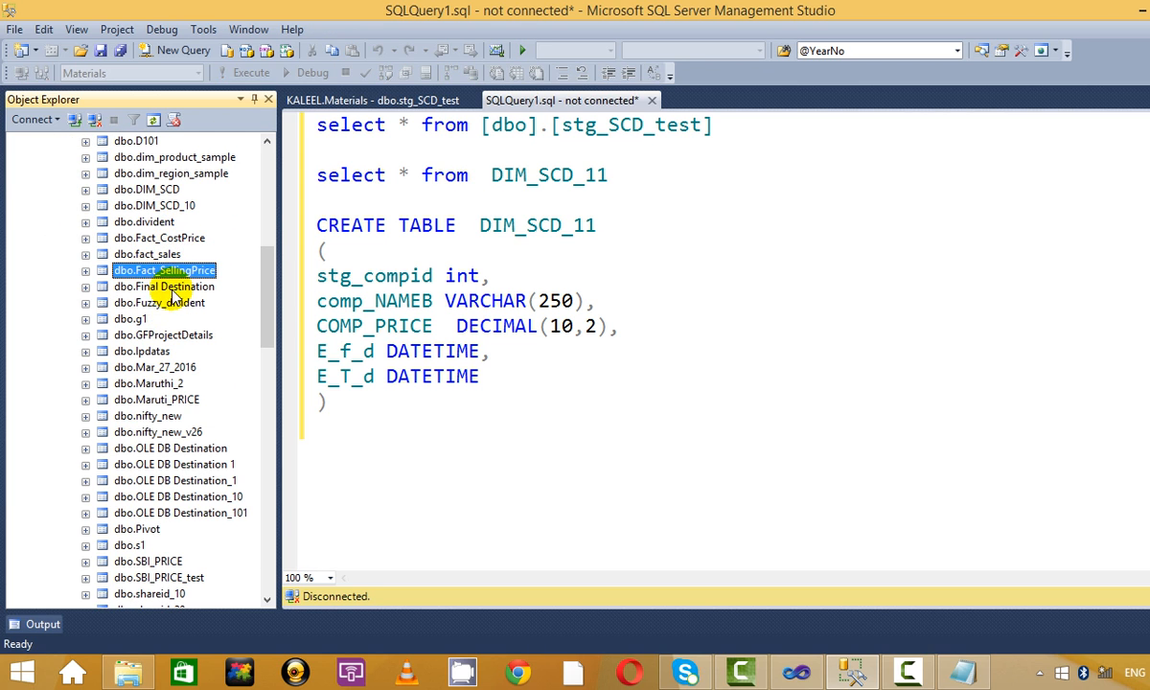
click(174, 302)
click(572, 417)
key(Return)
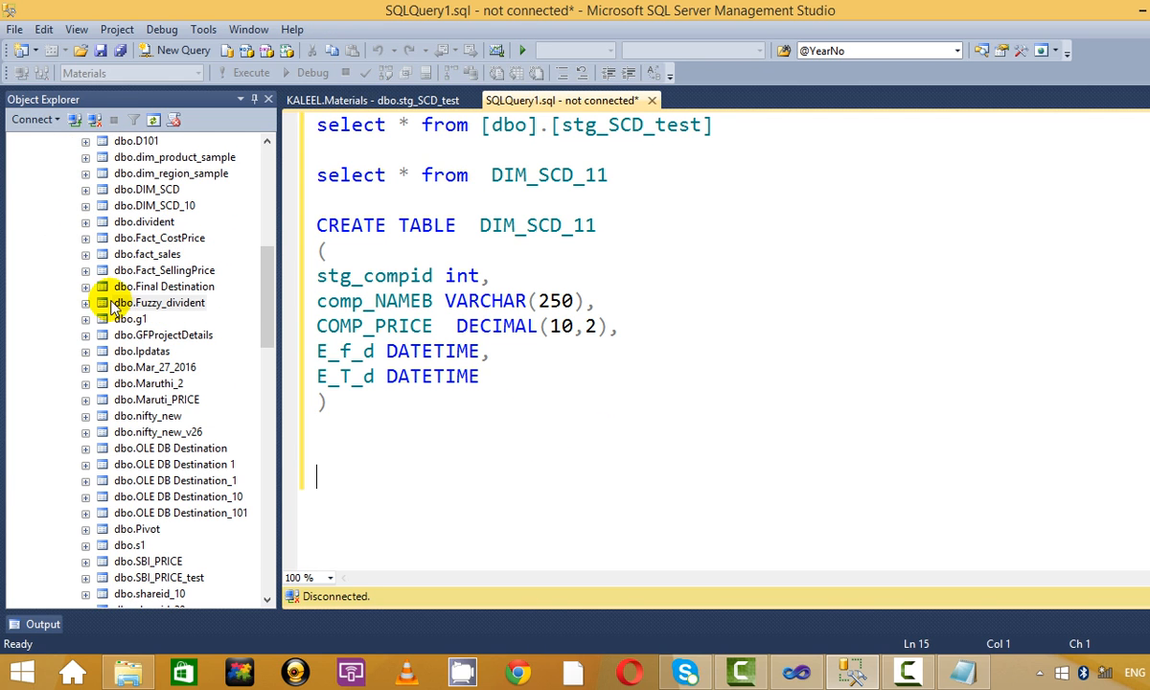
drag(153, 319, 330, 471)
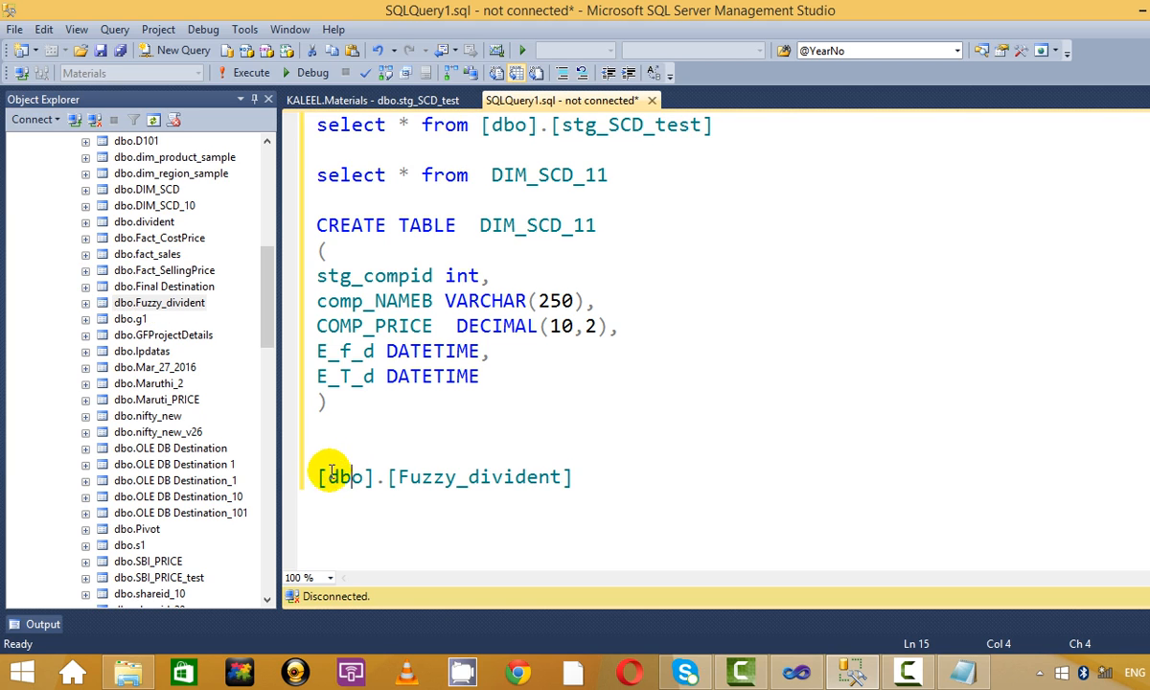
click(319, 476)
text(select *)
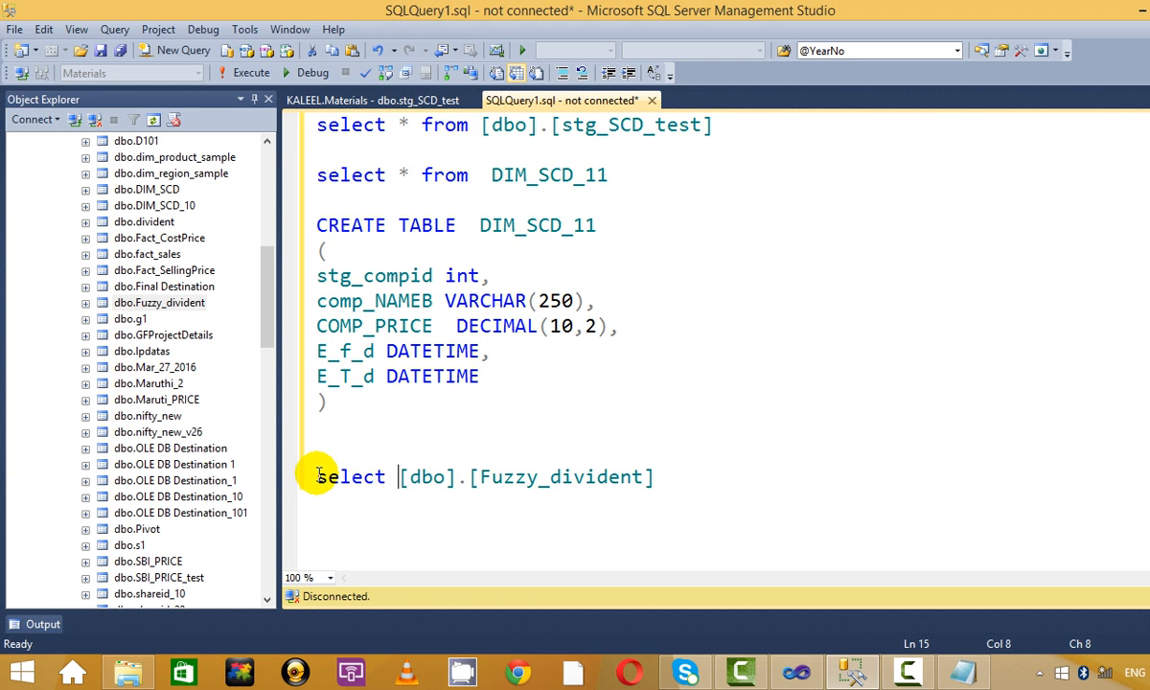
text( from)
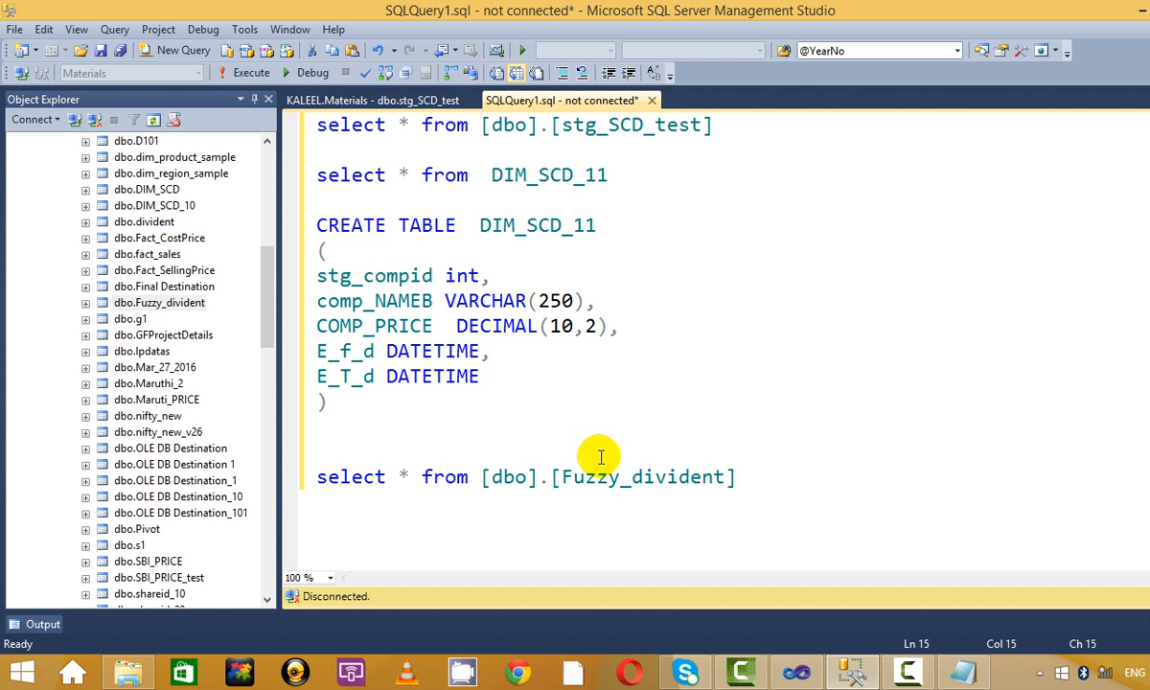
click(796, 473)
drag(797, 473, 20, 479)
click(239, 72)
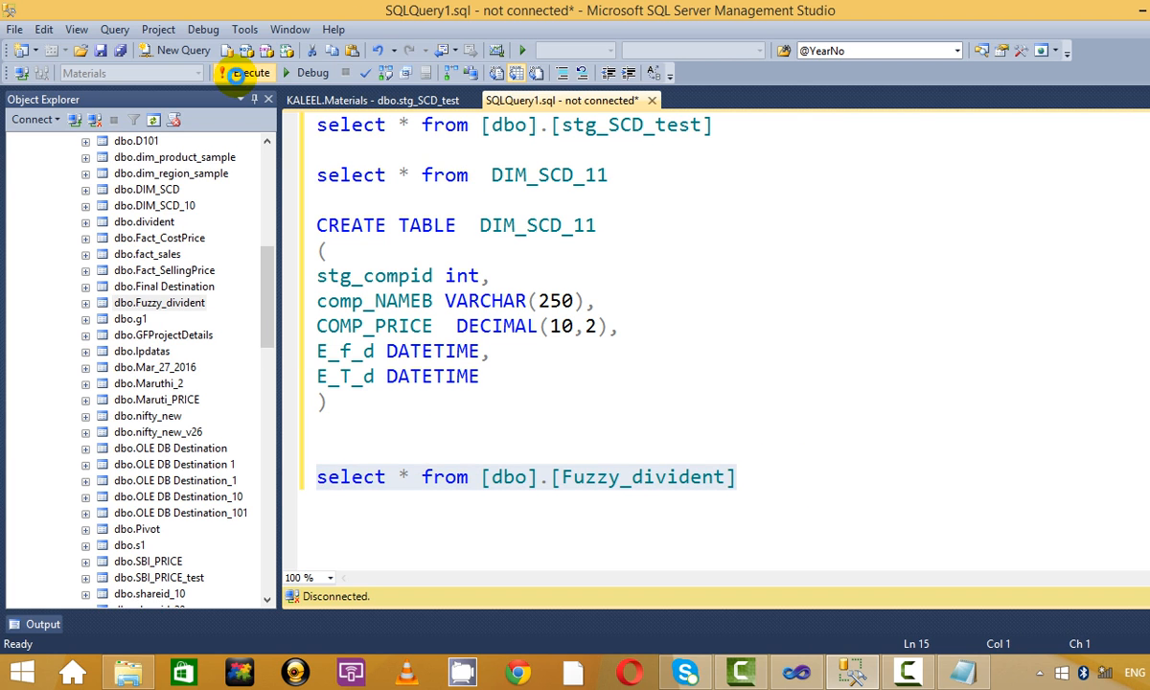
Connect to the server, switch the active database to Materials, and run the selected query.
click(524, 365)
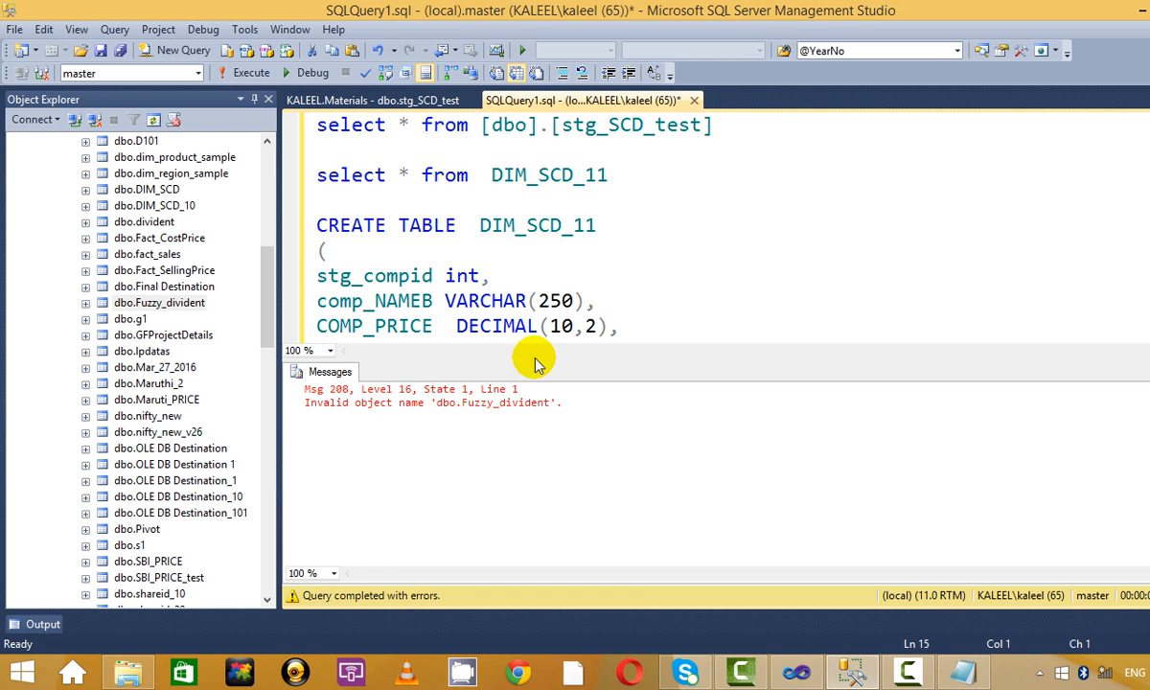
click(694, 285)
key(ctrl+r)
scroll(718, 383, down, 4)
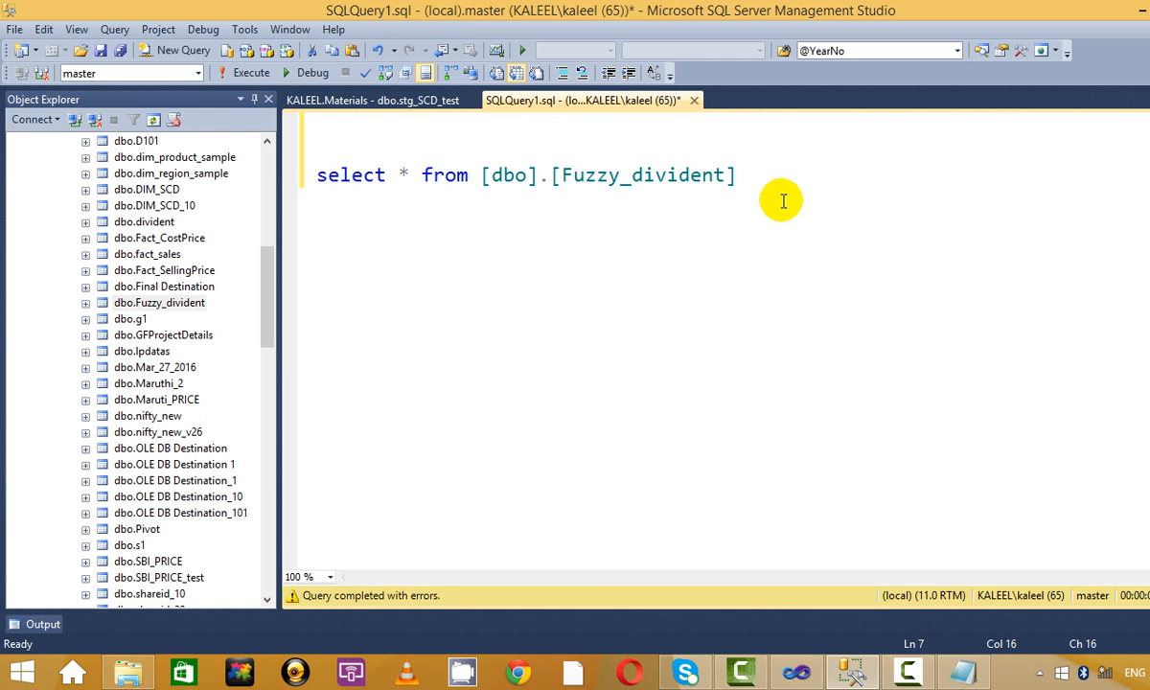
drag(775, 198, 193, 185)
click(240, 75)
click(617, 213)
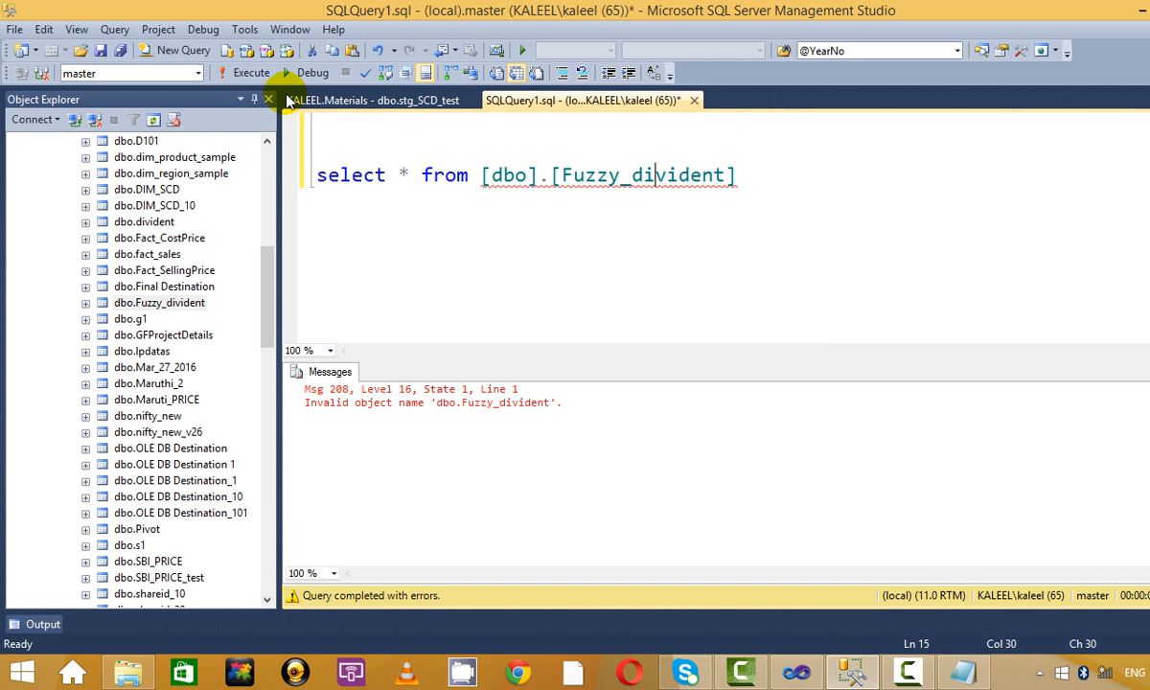
click(192, 70)
click(197, 72)
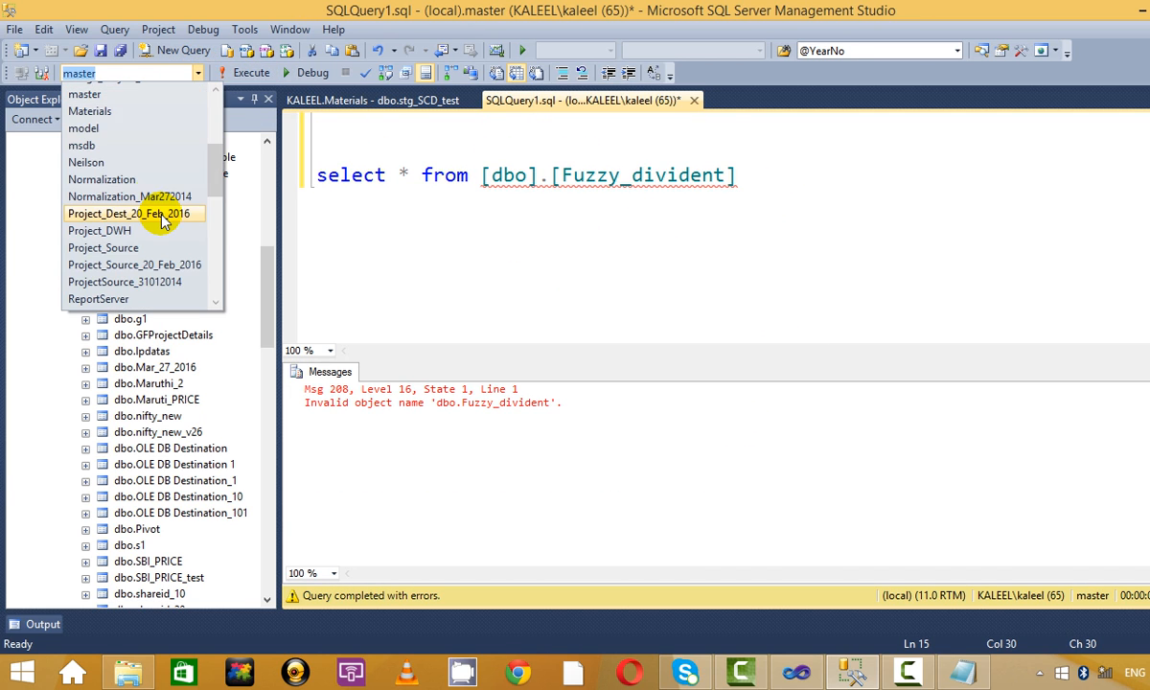
click(160, 112)
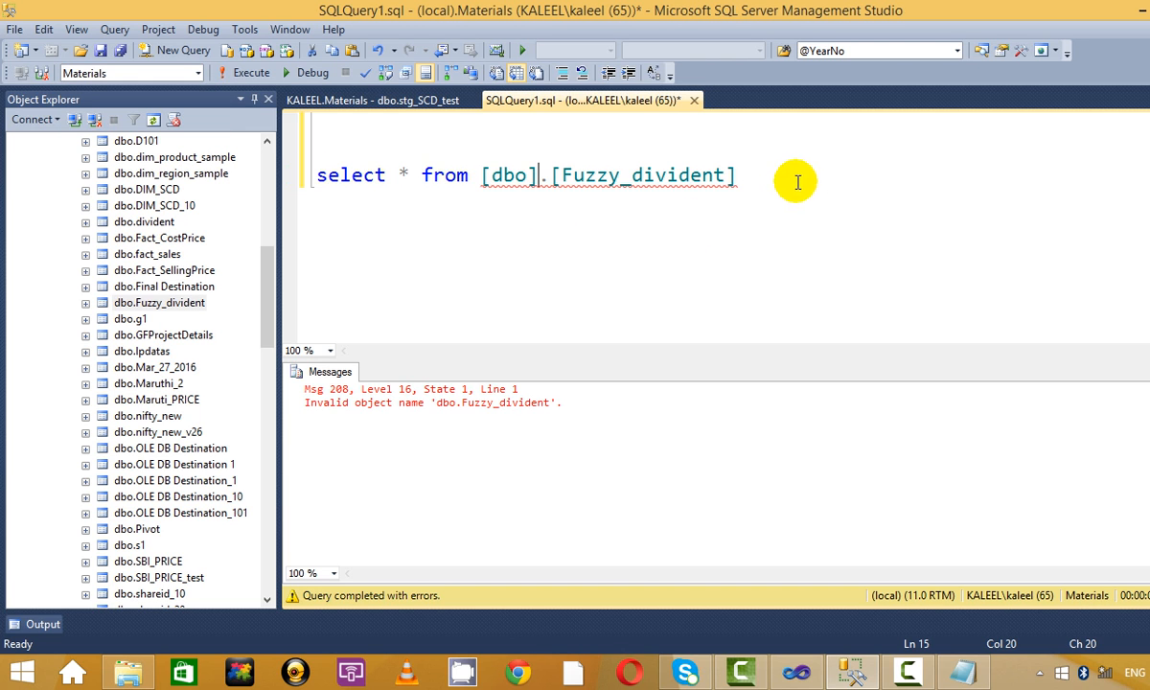
drag(801, 180, 239, 134)
click(247, 73)
Step through the Symbol values in the Fuzzy_divident results, then hide the results pane.
click(628, 280)
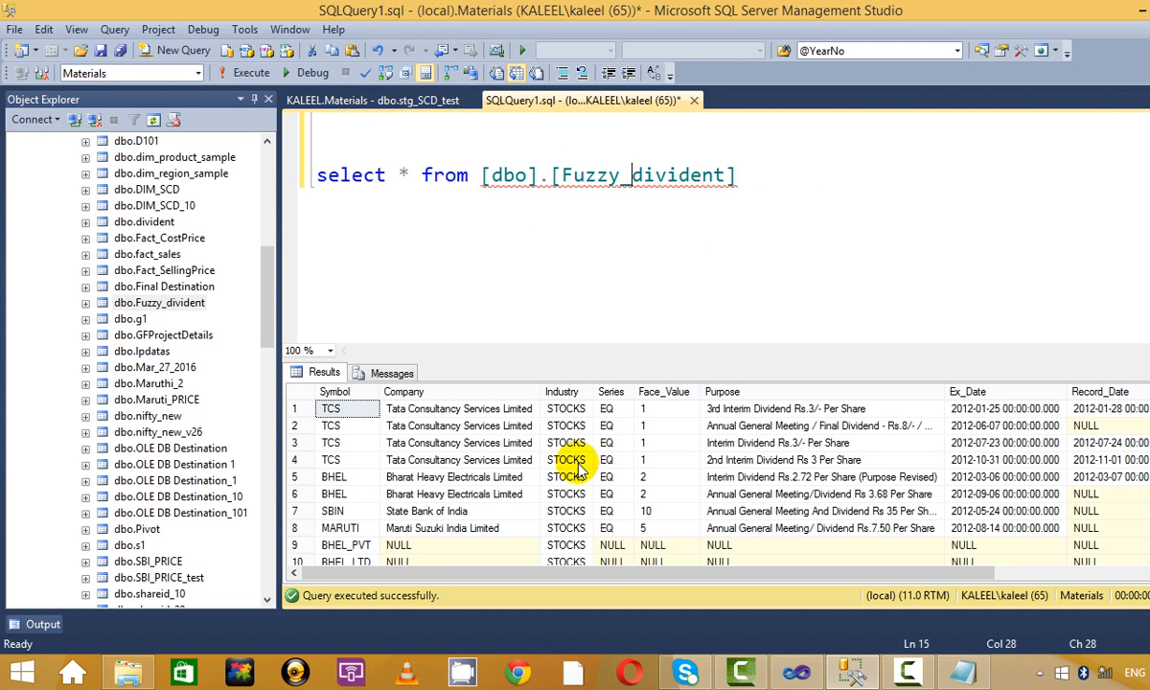
click(565, 460)
scroll(575, 469, down, 1)
scroll(578, 474, up, 1)
scroll(295, 423, down, 1)
scroll(295, 455, up, 1)
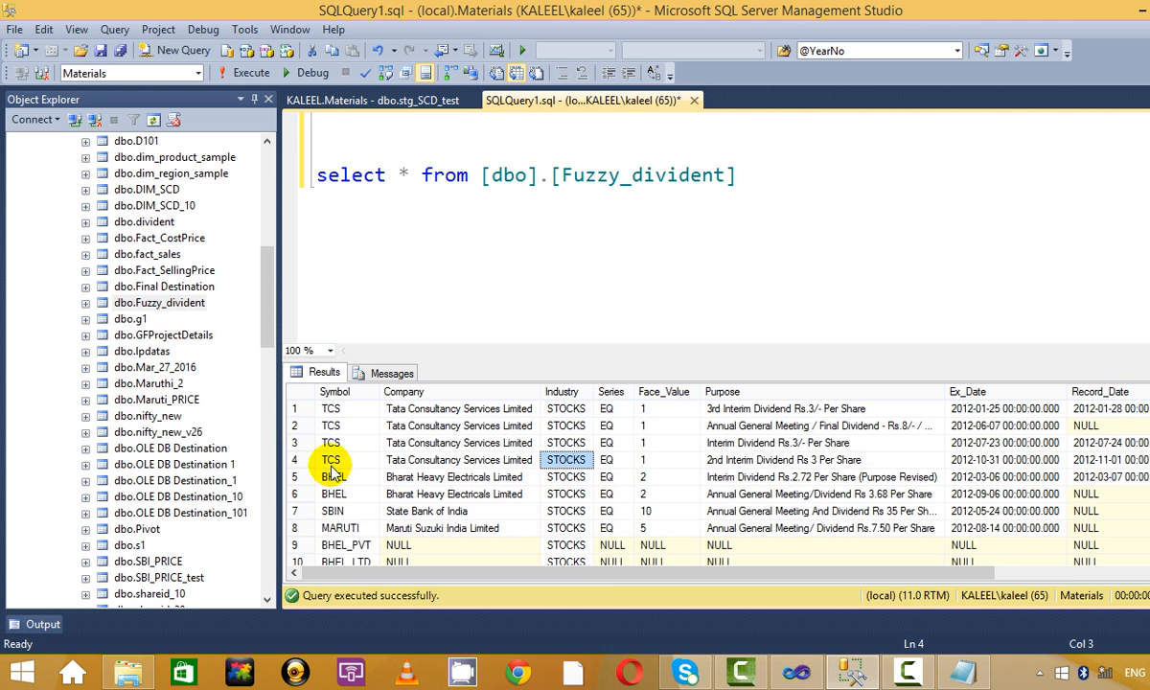
click(346, 423)
click(349, 412)
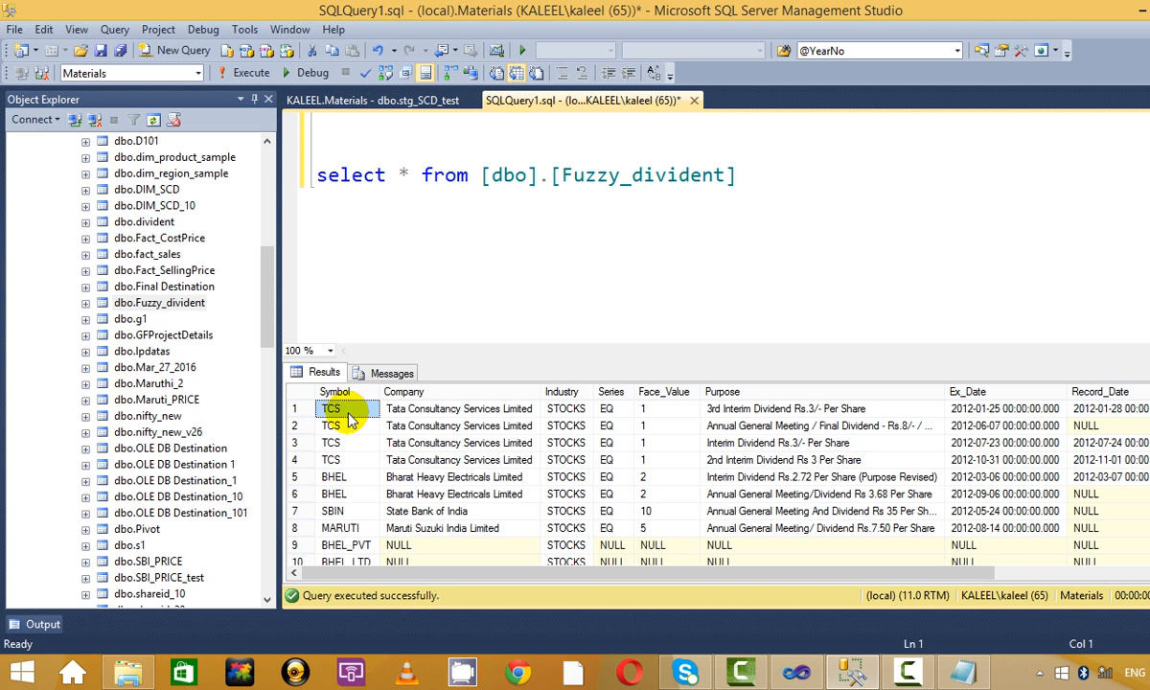
key(Down)
key(Down)
key(Down)
key(Down)
key(Down)
key(Down)
key(Down)
key(Down)
key(Down)
key(Down)
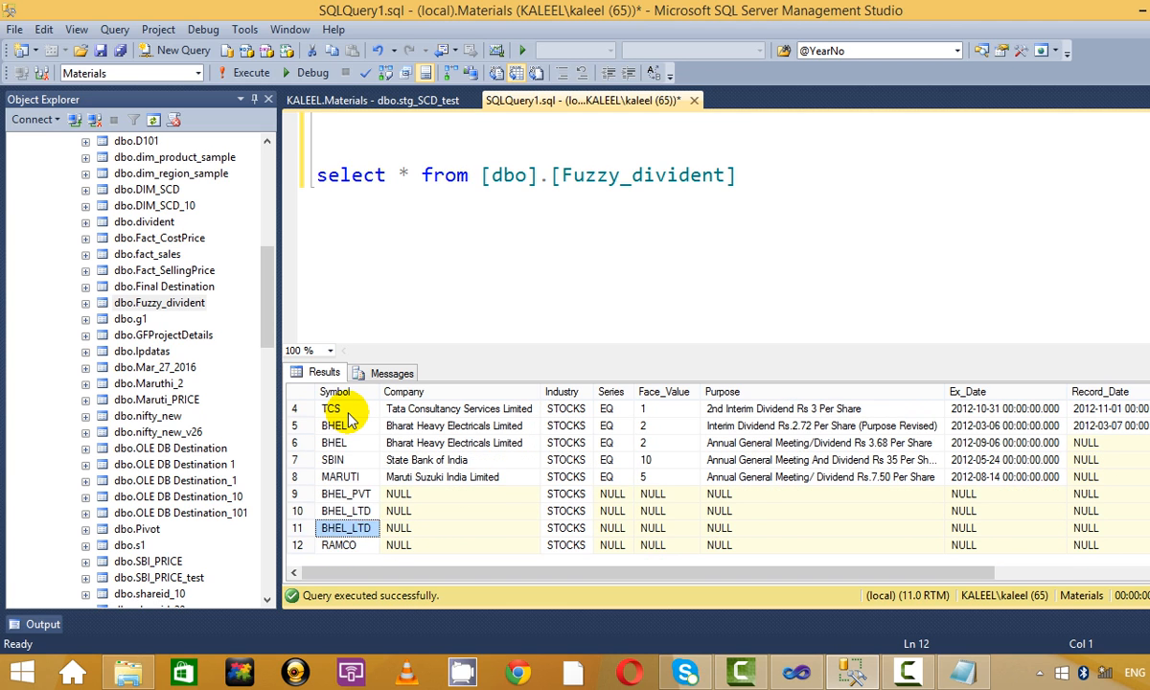
key(Up)
key(Up)
key(Up)
key(Down)
key(Down)
key(Down)
key(Down)
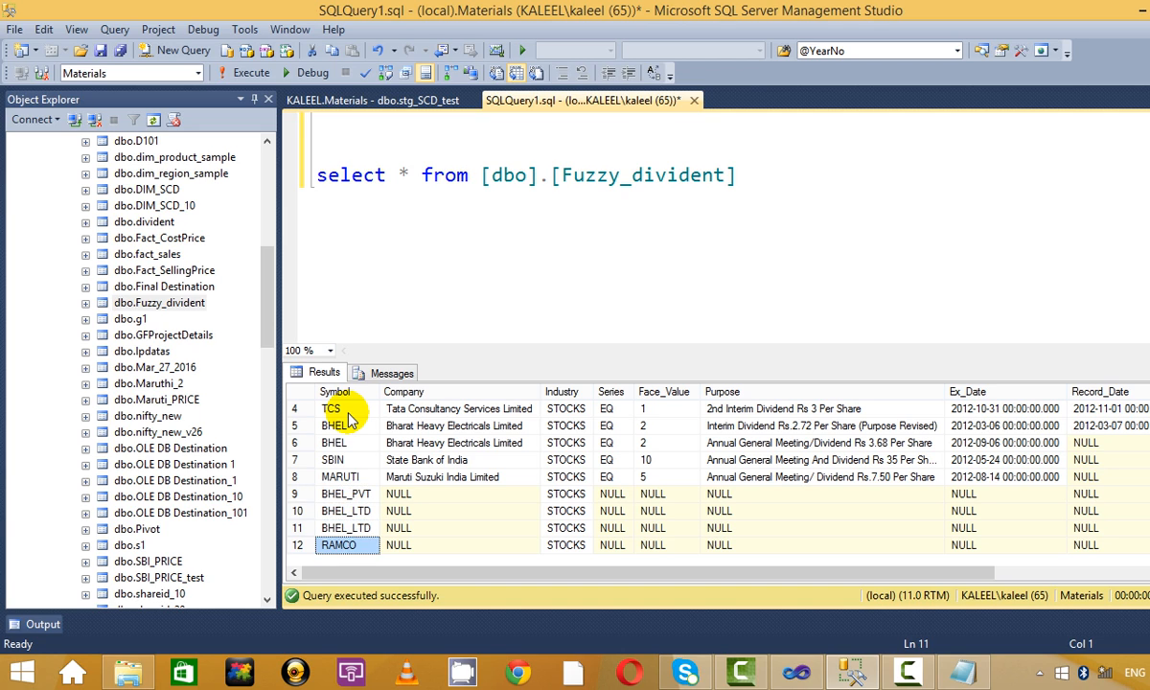
key(Up)
key(Up)
key(Up)
key(Up)
key(Up)
key(ctrl+r)
key(End)
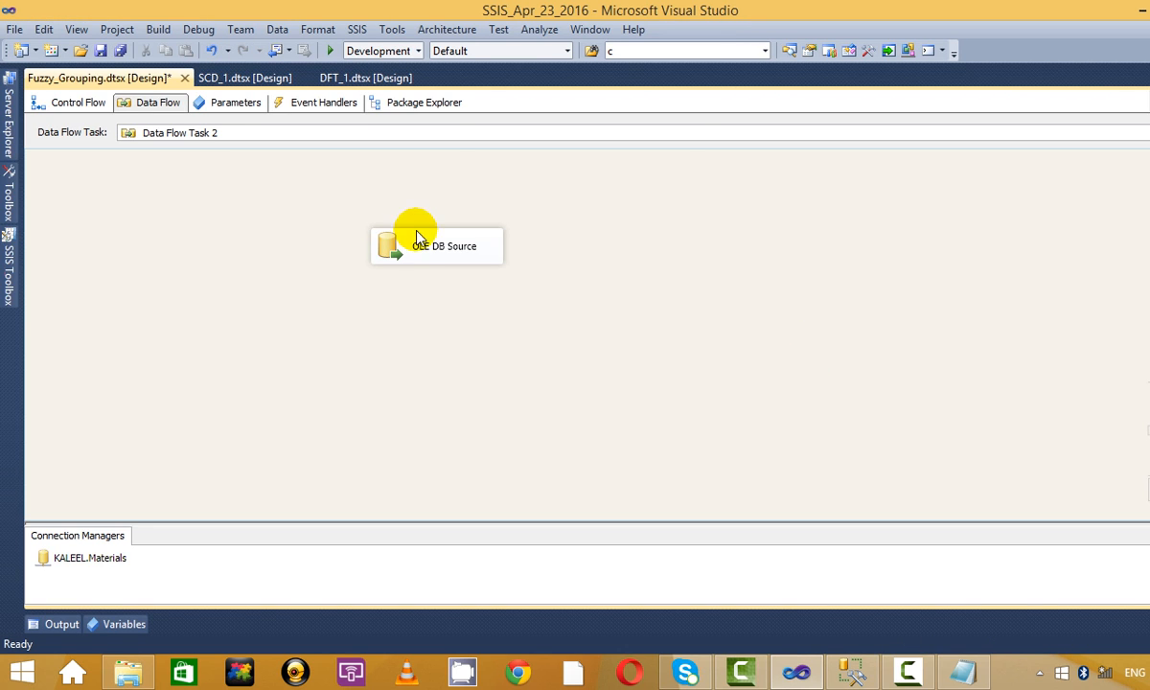
Check the OLE DB Source's settings and close its editor without changes.
click(436, 244)
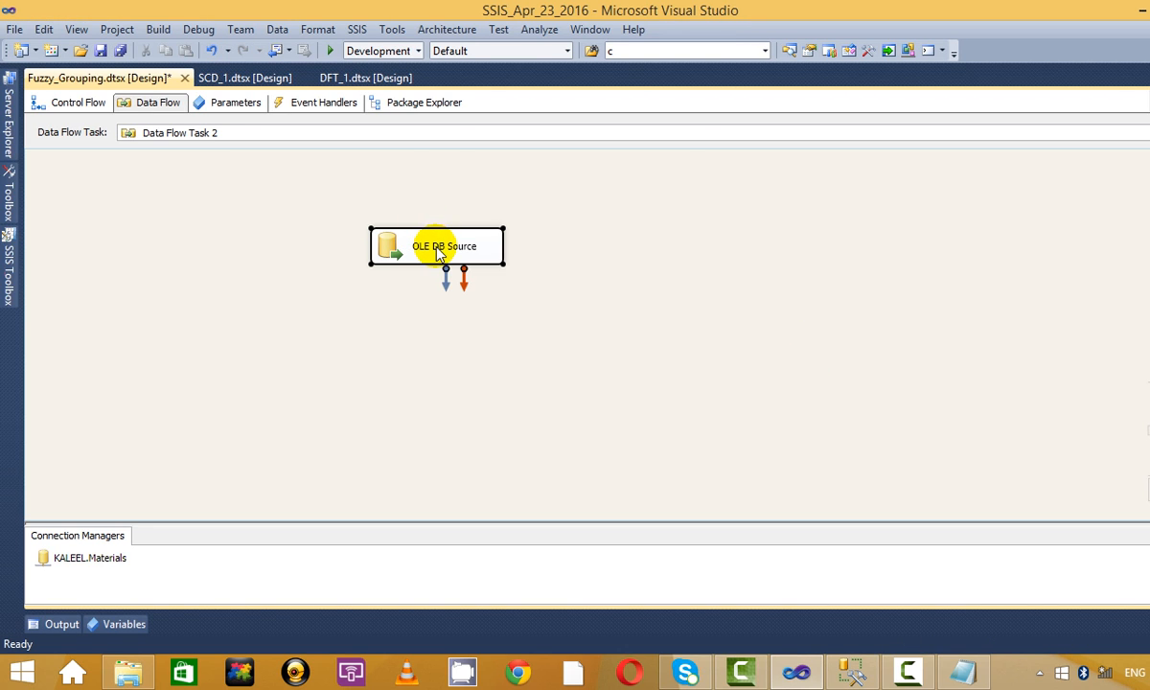
right_click(438, 248)
click(517, 262)
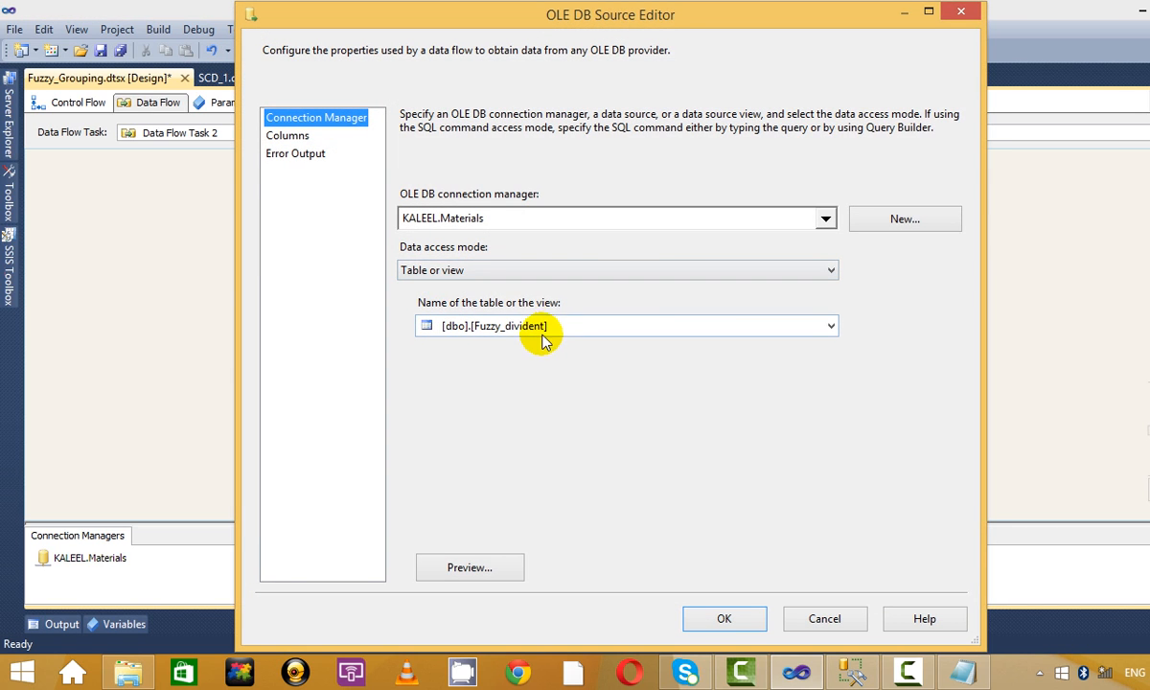
click(961, 13)
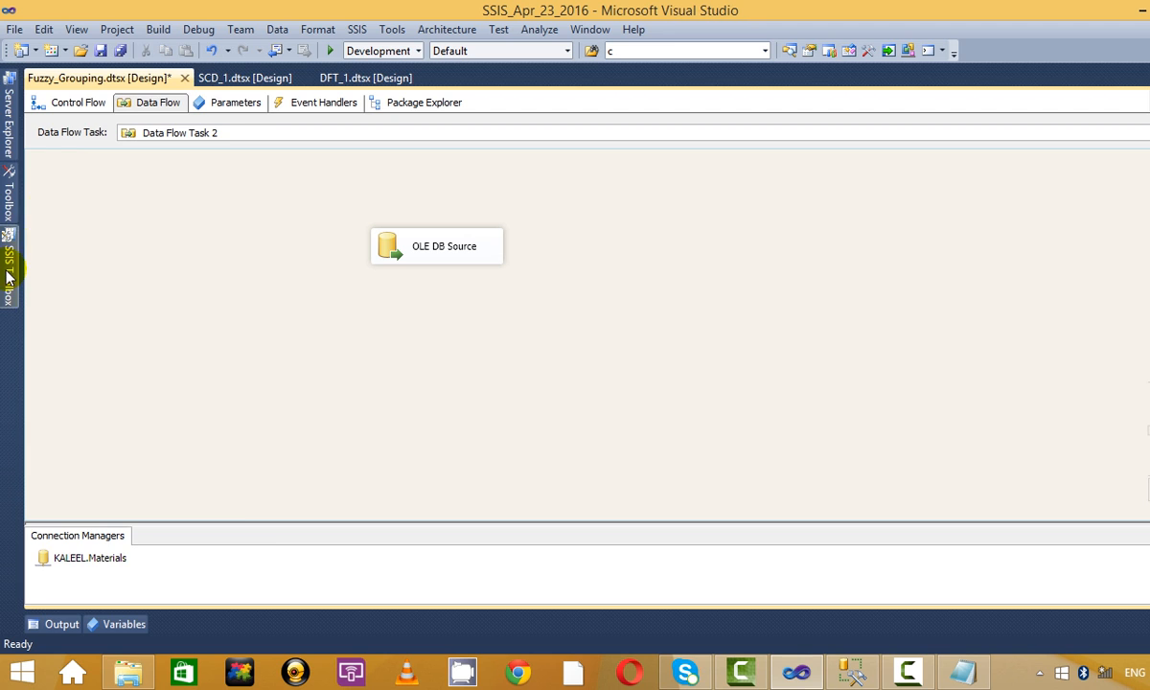
Compare Fuzzy Grouping with Fuzzy Lookup, then add a Fuzzy Grouping transformation to the canvas.
click(9, 276)
click(94, 218)
drag(259, 385, 273, 165)
scroll(144, 316, down, 6)
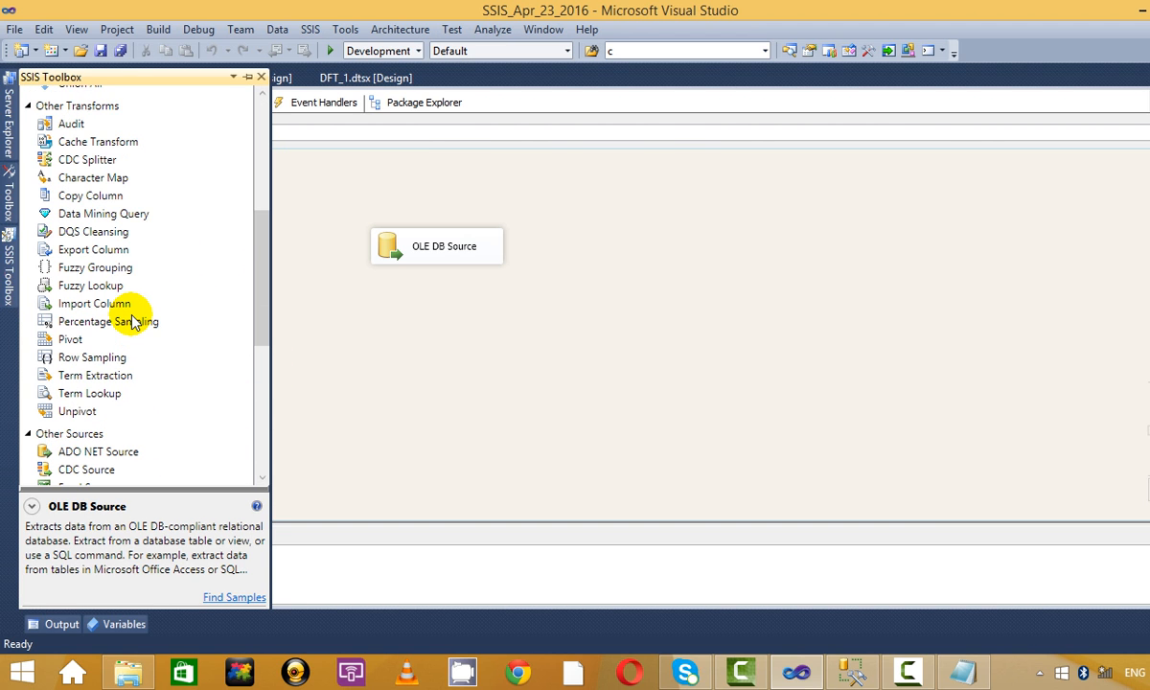
click(95, 269)
click(91, 284)
click(86, 268)
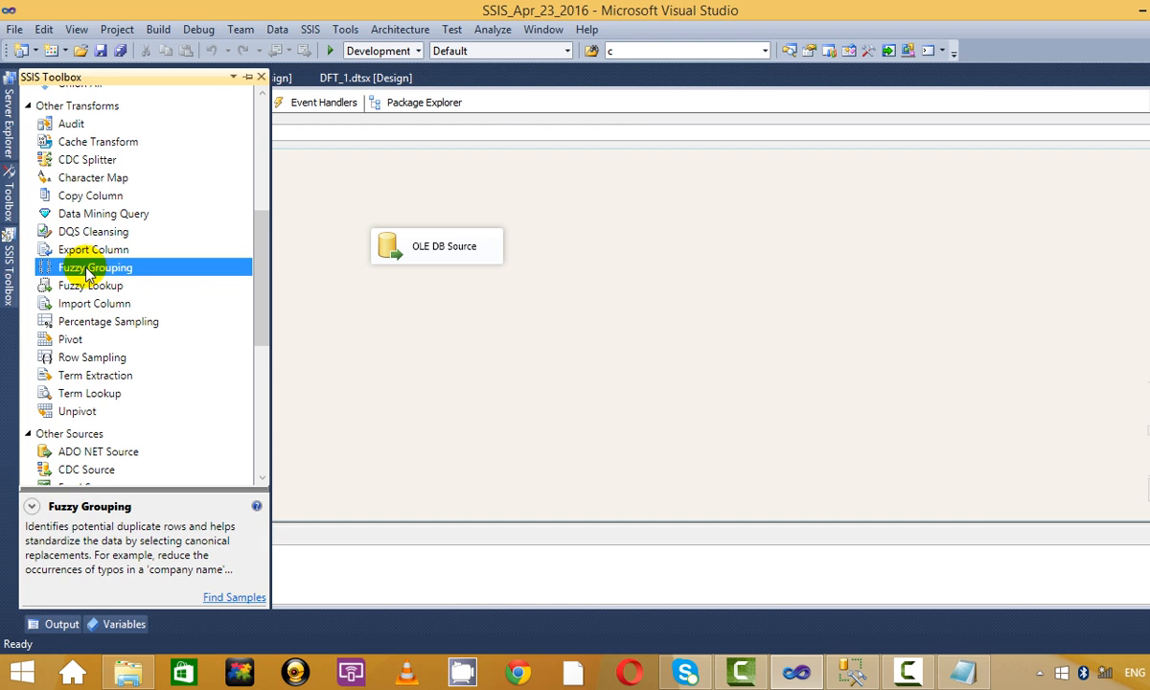
click(450, 324)
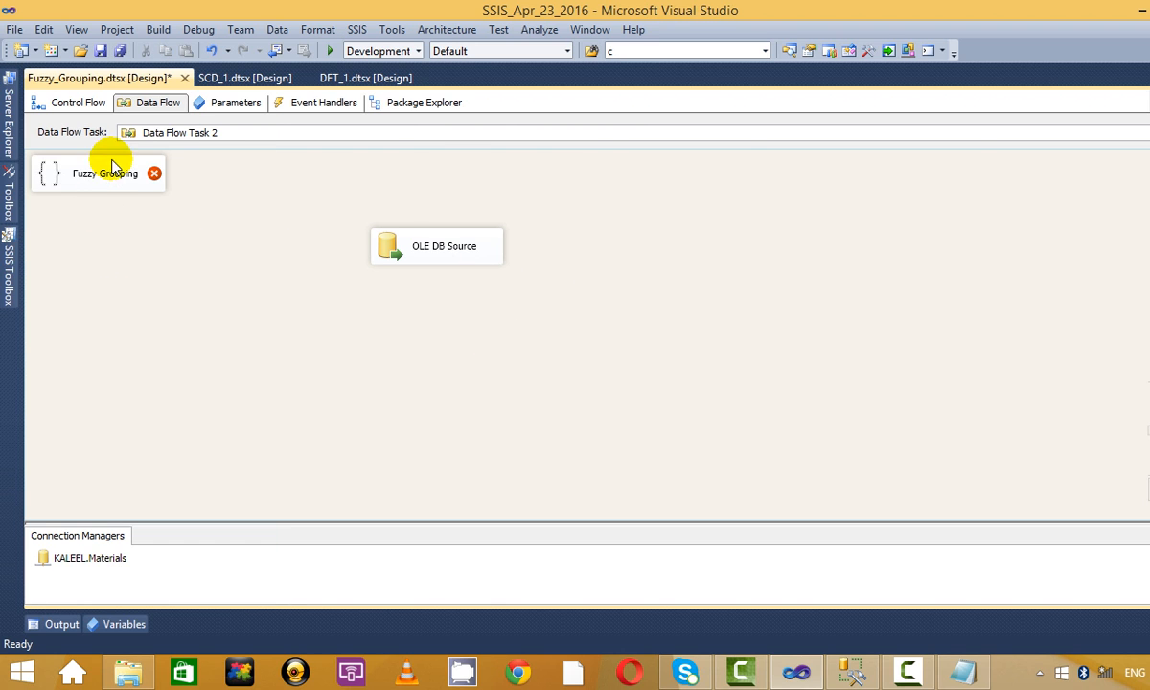
drag(113, 165, 515, 347)
Place the OLE DB Source above Fuzzy Grouping and connect its output to it.
drag(436, 247, 460, 360)
click(354, 241)
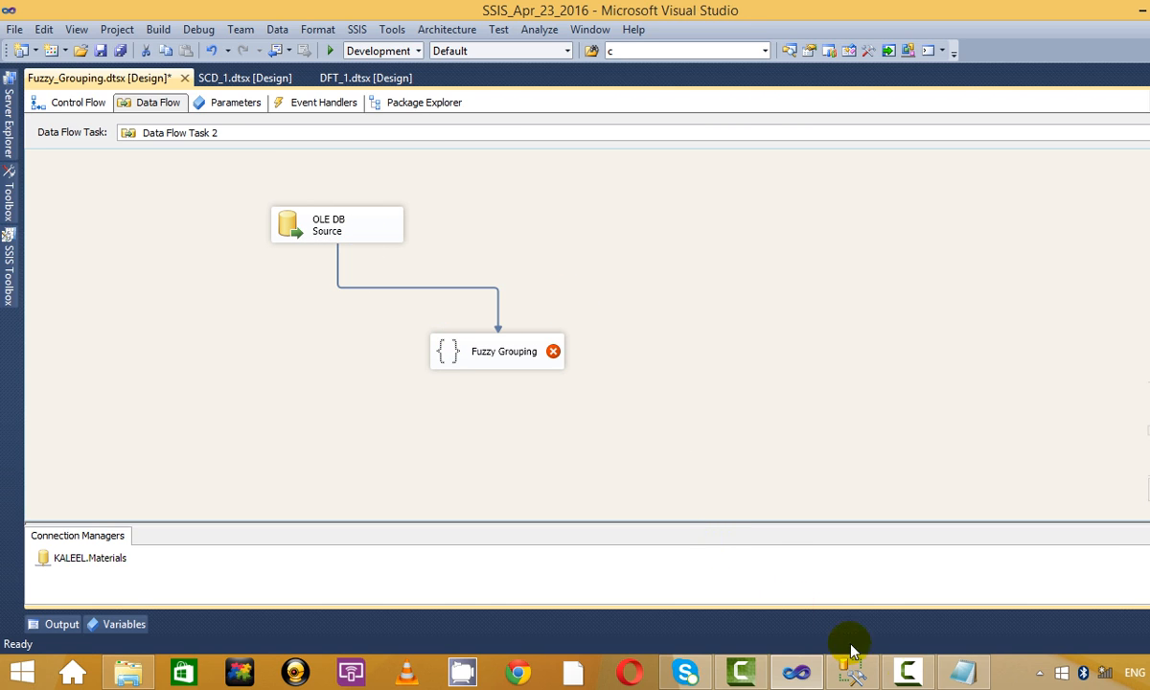
click(910, 675)
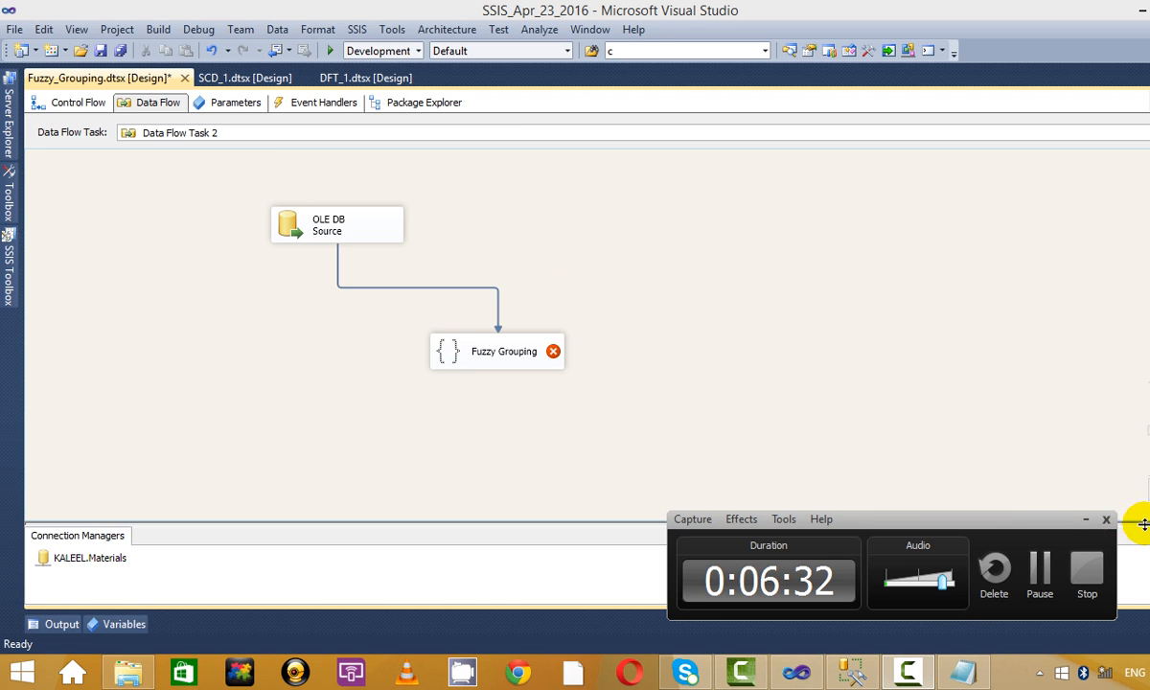
click(1084, 521)
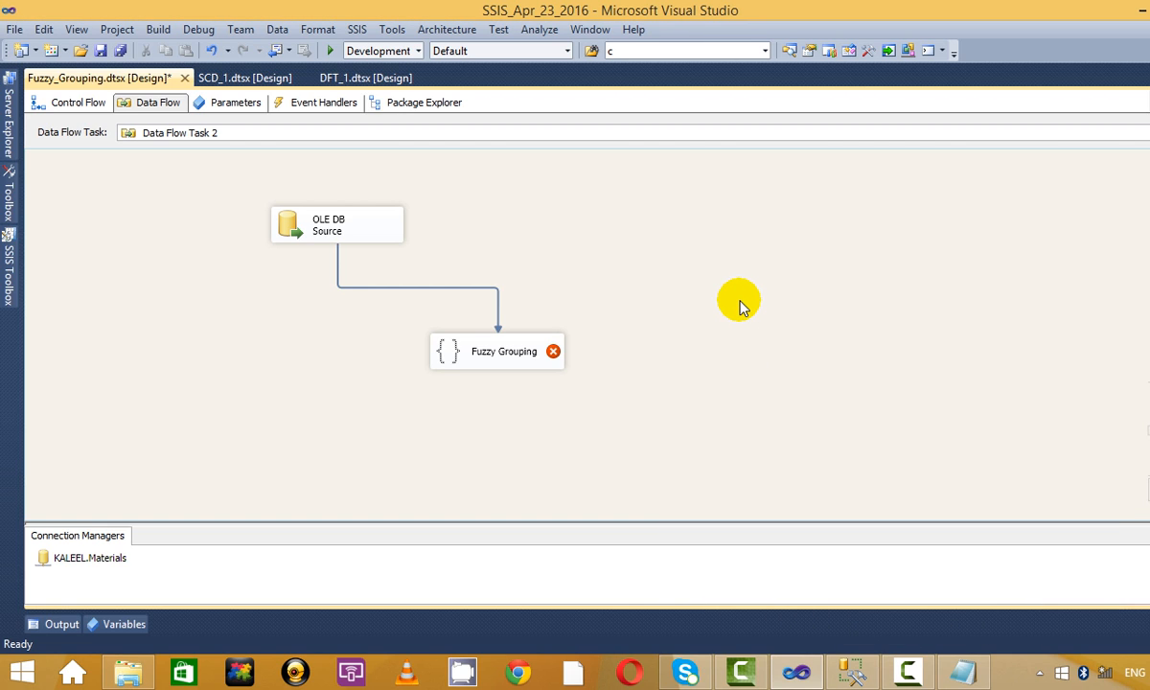
Set Fuzzy Grouping to group on the Symbol column with output alias Symbol_clean.
right_click(507, 351)
click(584, 361)
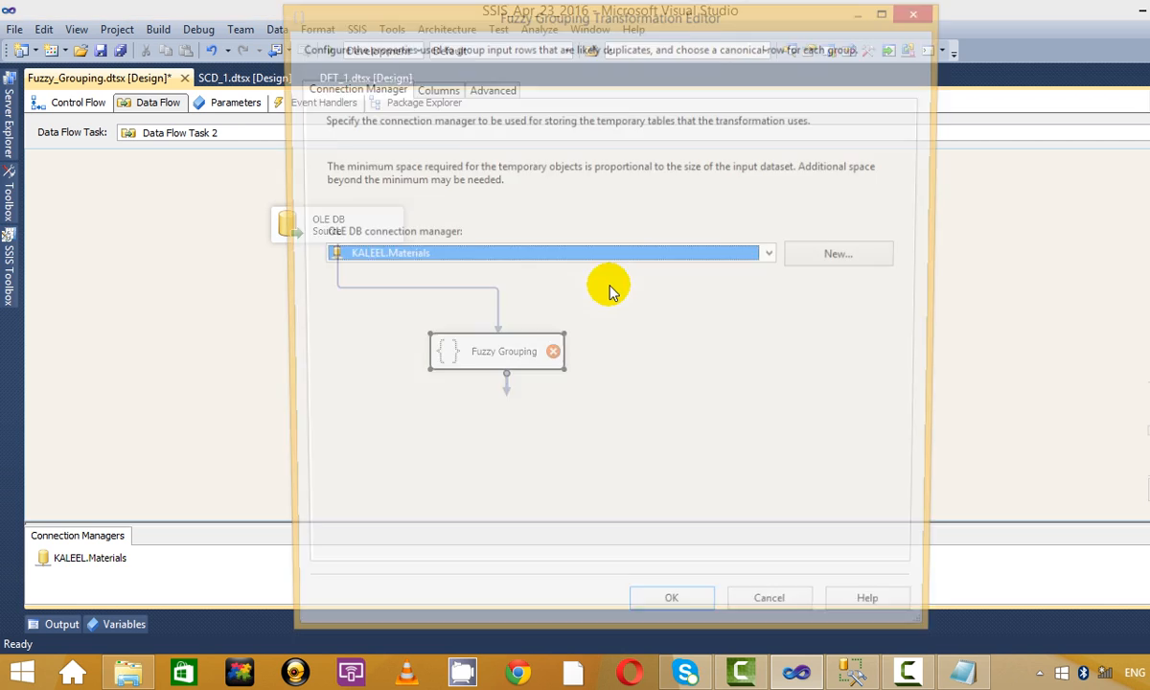
click(431, 87)
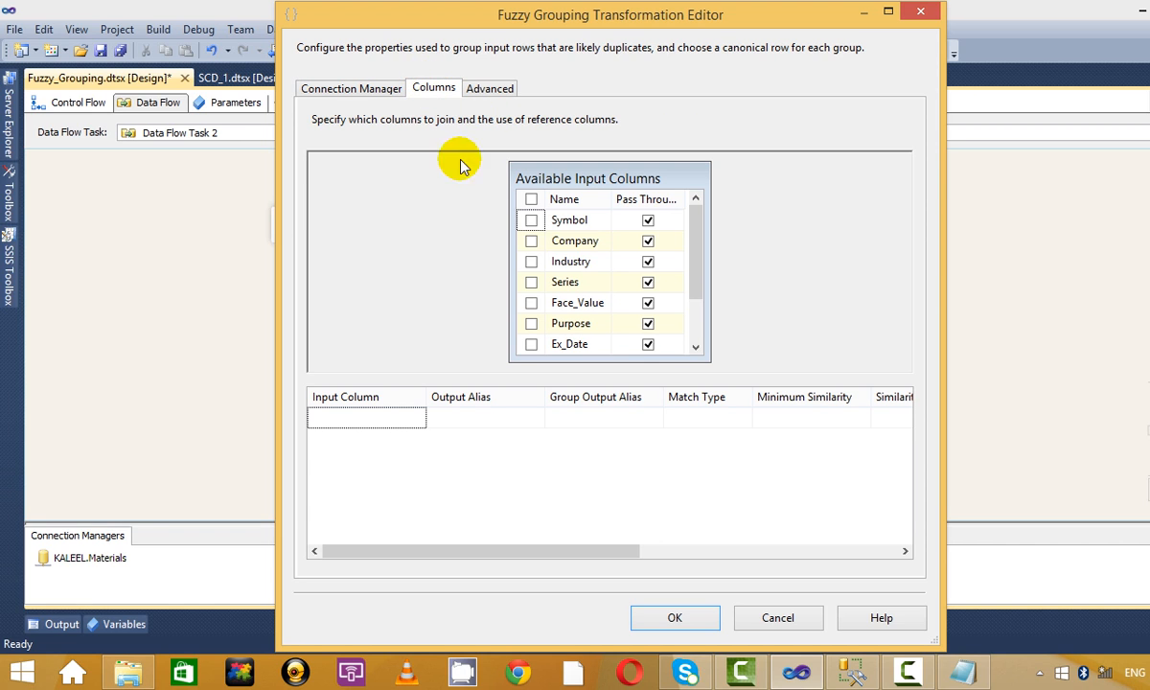
click(532, 220)
click(644, 418)
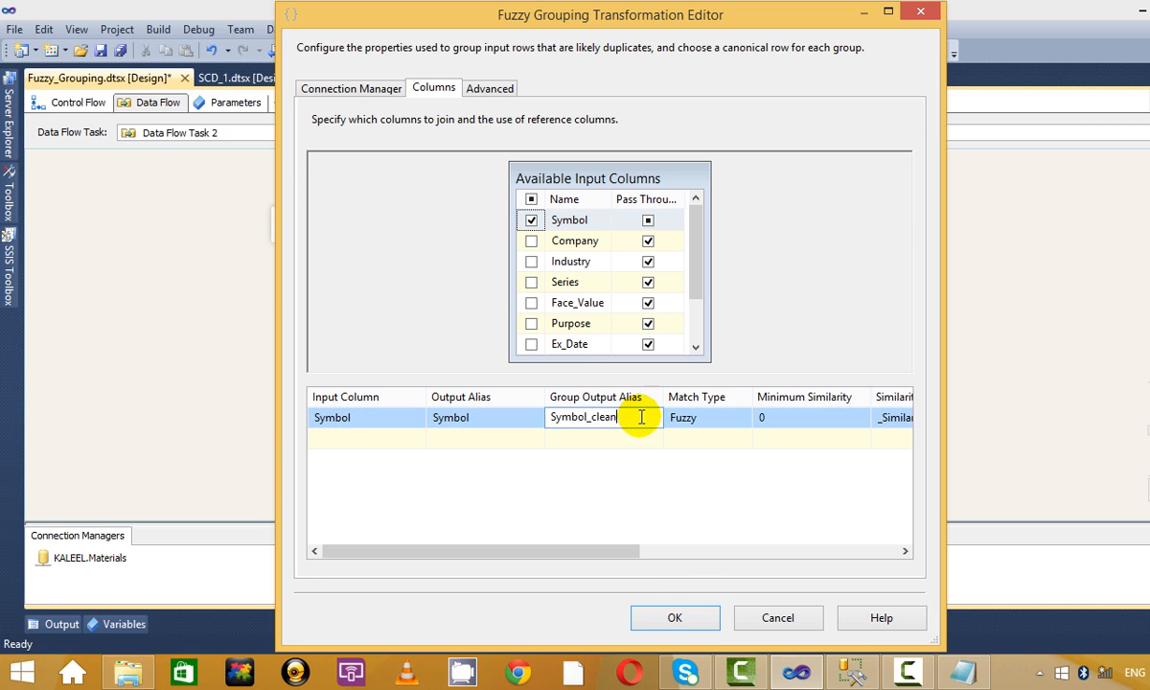
drag(554, 418, 629, 429)
click(646, 442)
click(709, 506)
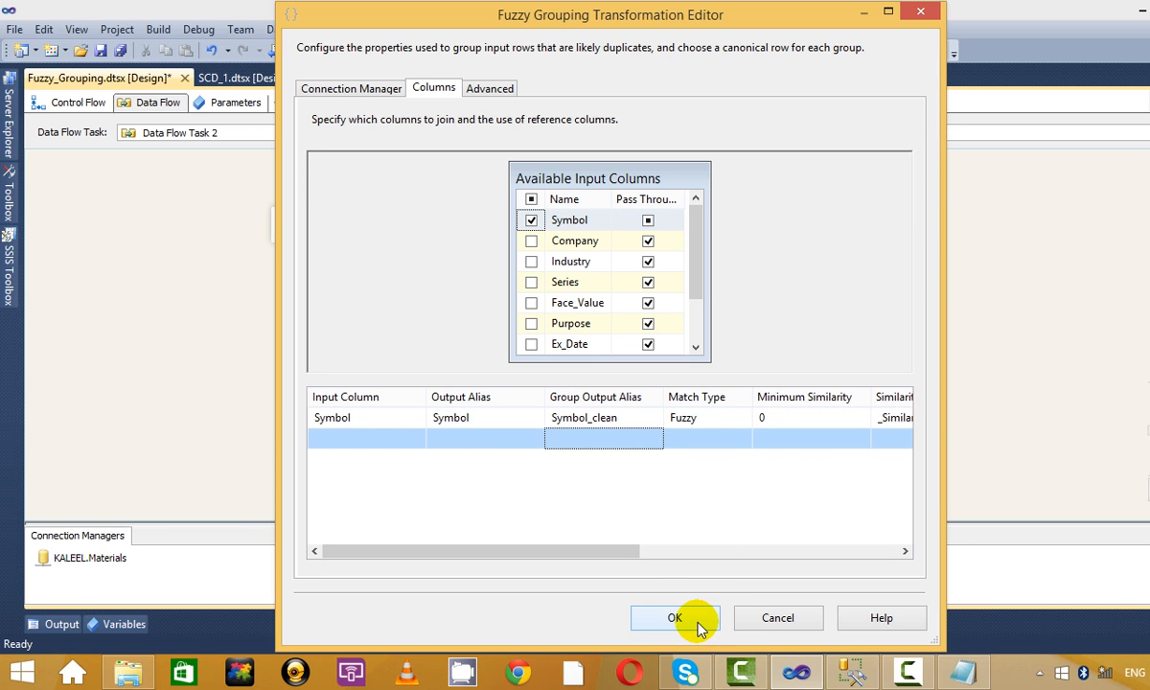
click(665, 623)
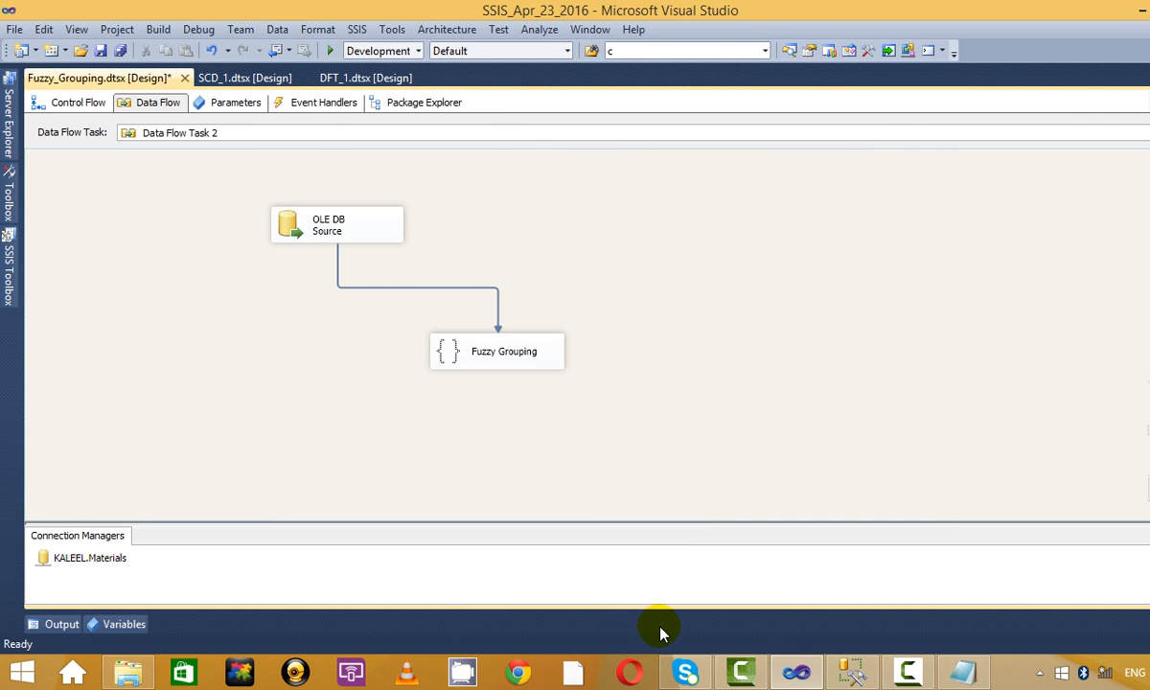
click(7, 275)
Add a Union All below Fuzzy Grouping and connect Fuzzy Grouping's output to it.
drag(257, 270, 246, 154)
click(77, 388)
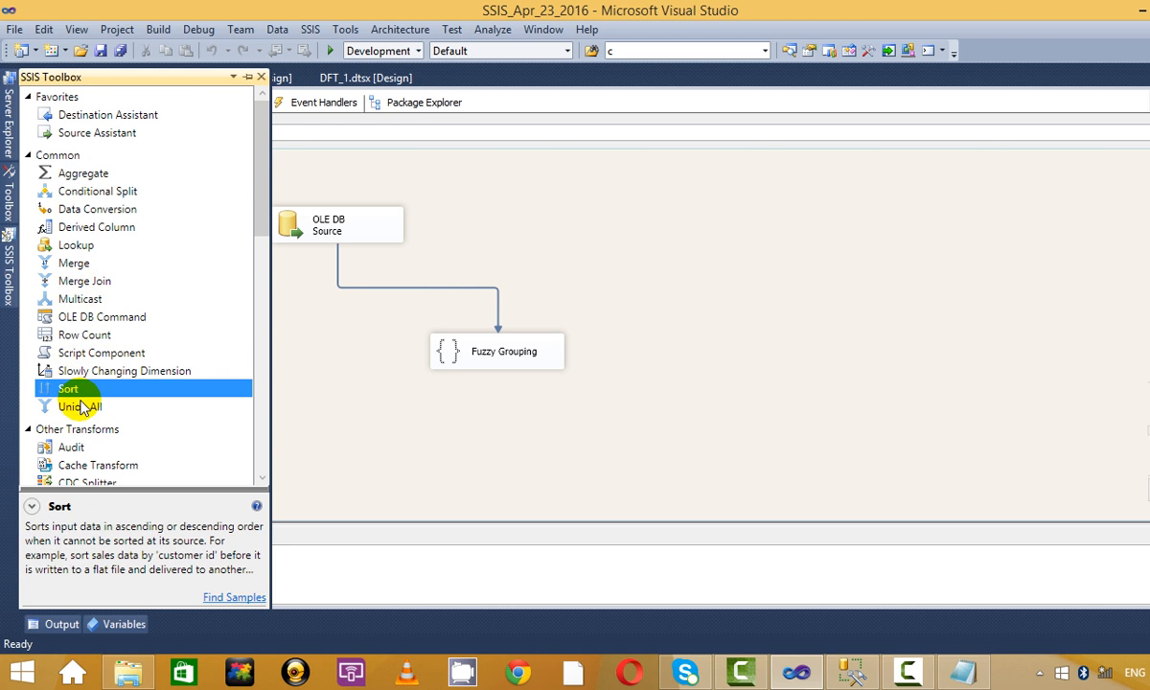
drag(81, 406, 642, 455)
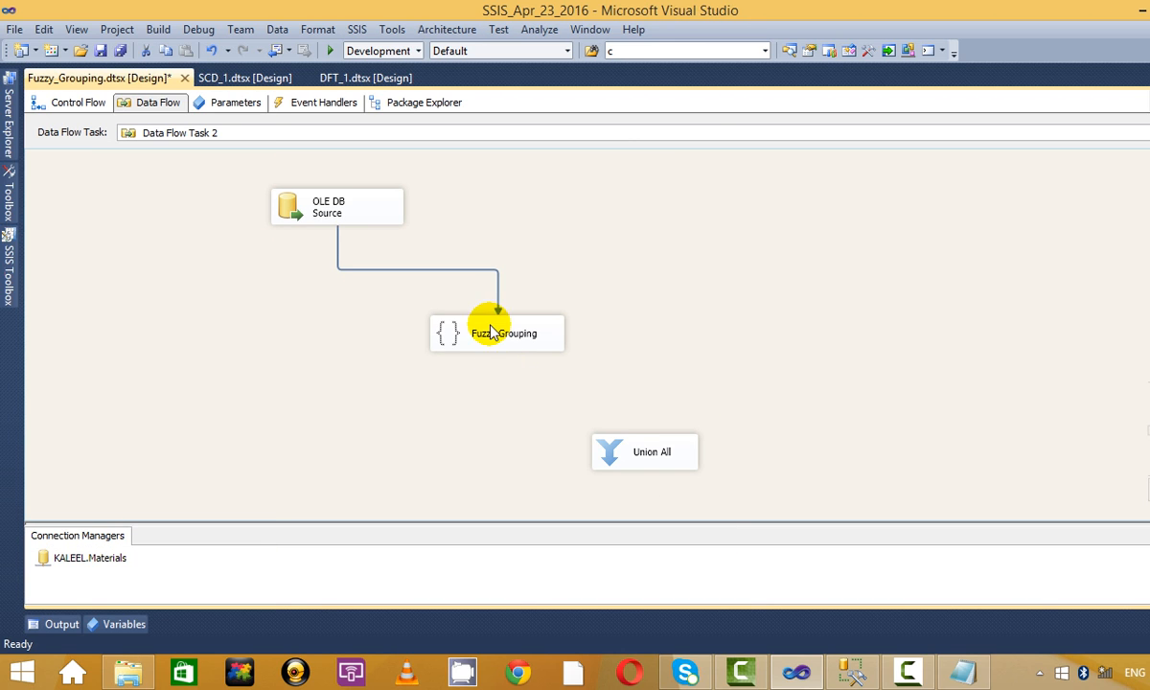
drag(490, 331, 417, 291)
click(433, 312)
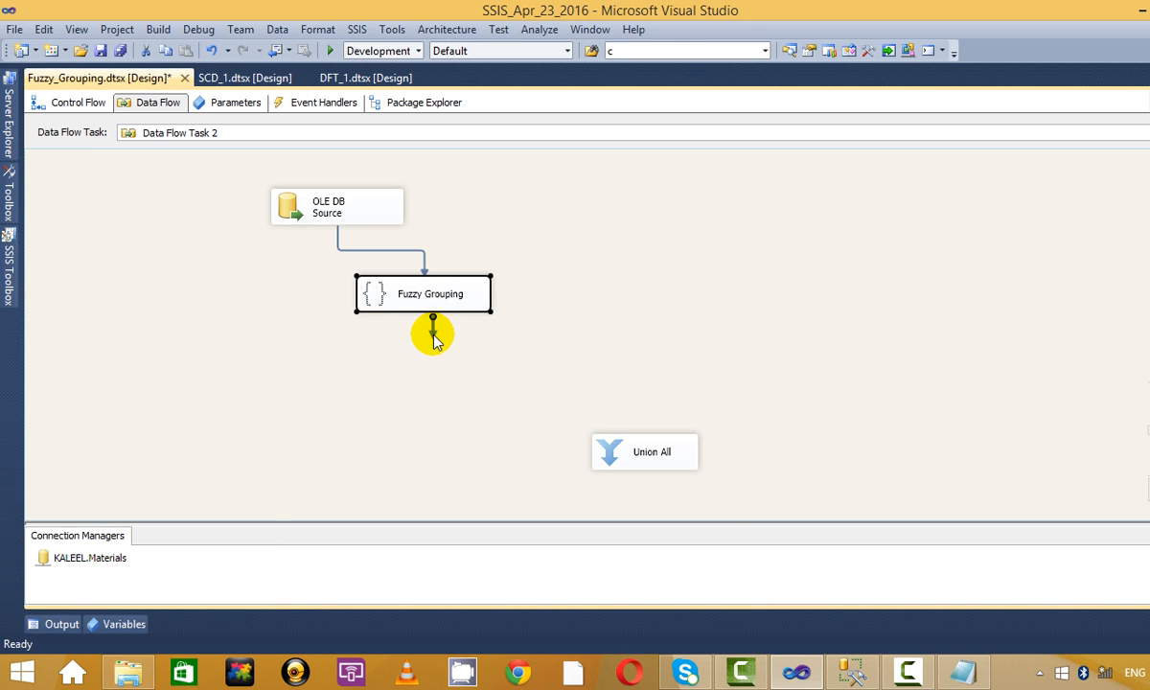
drag(433, 340, 674, 455)
drag(618, 410, 616, 410)
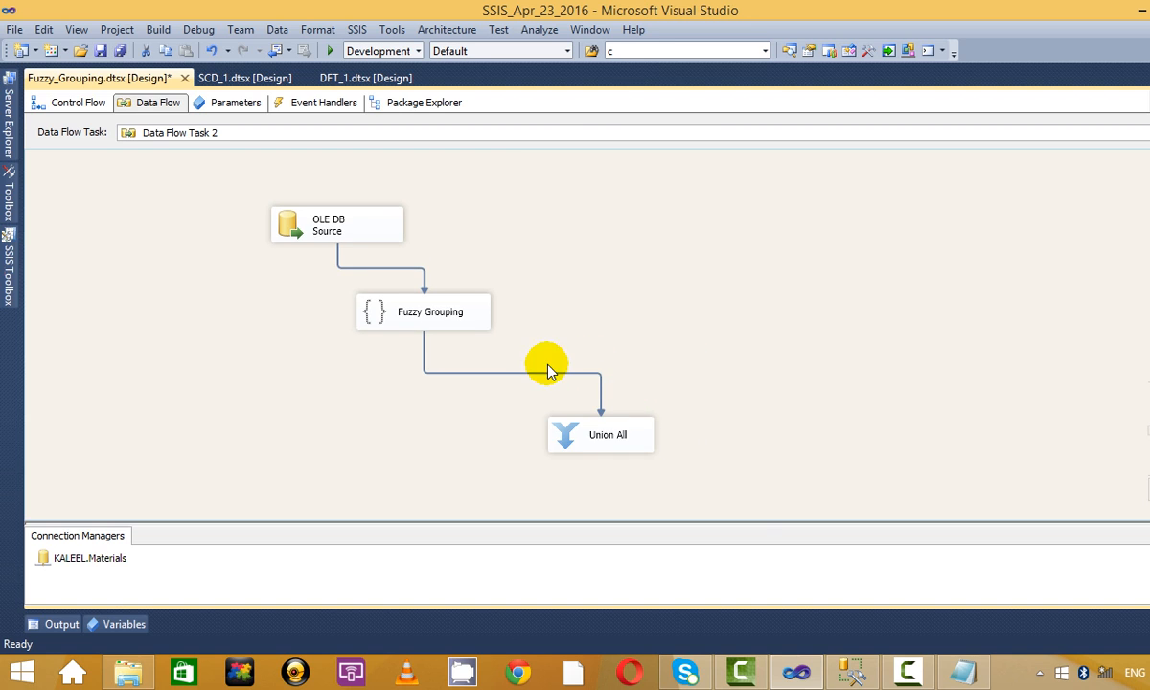
Enable a data viewer on the Fuzzy Grouping path, run the package, then stop debugging.
right_click(547, 372)
click(682, 427)
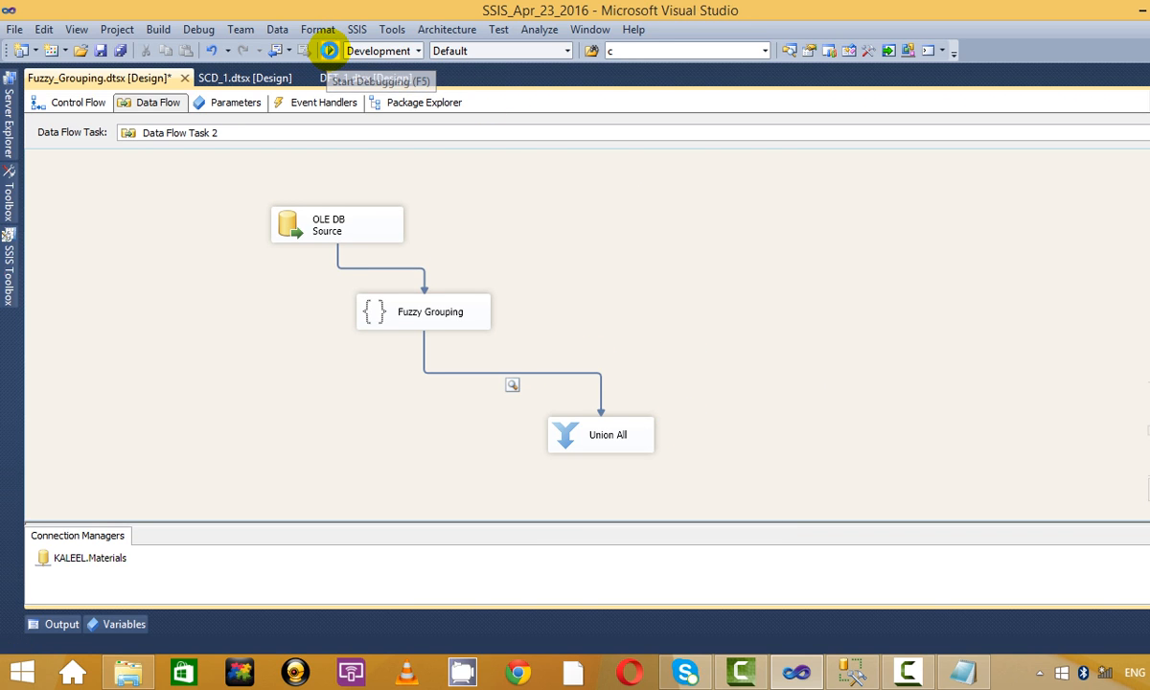
click(330, 50)
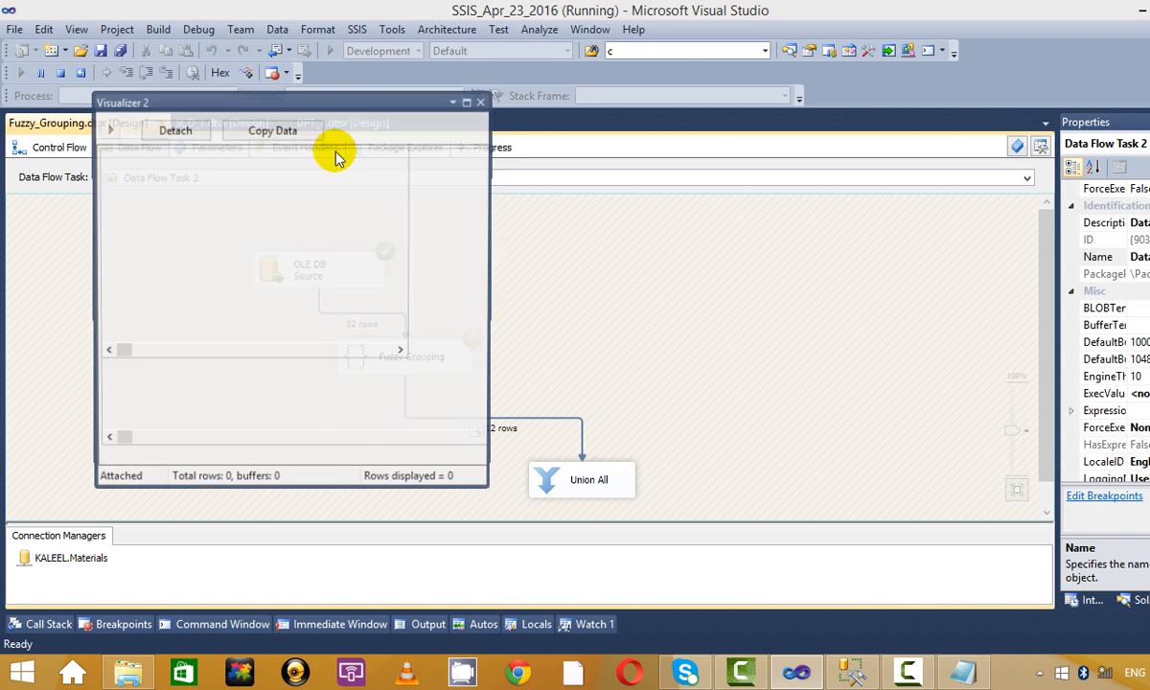
click(458, 100)
click(57, 73)
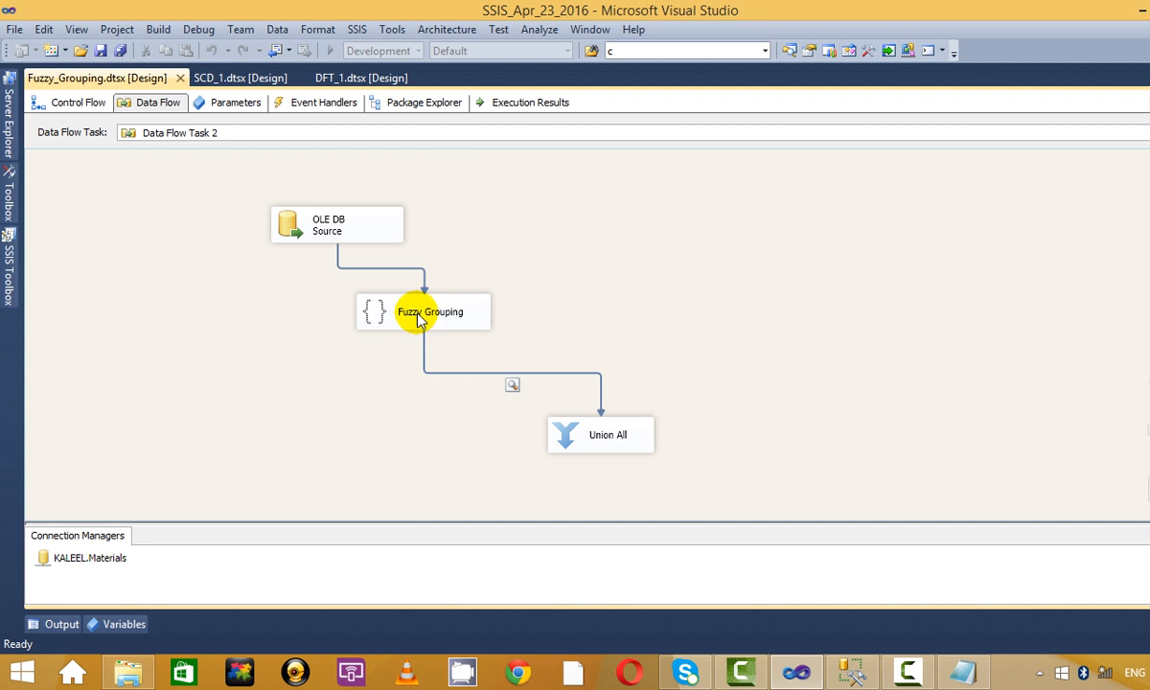
Review Fuzzy Grouping's column and similarity threshold settings without changing them.
right_click(450, 300)
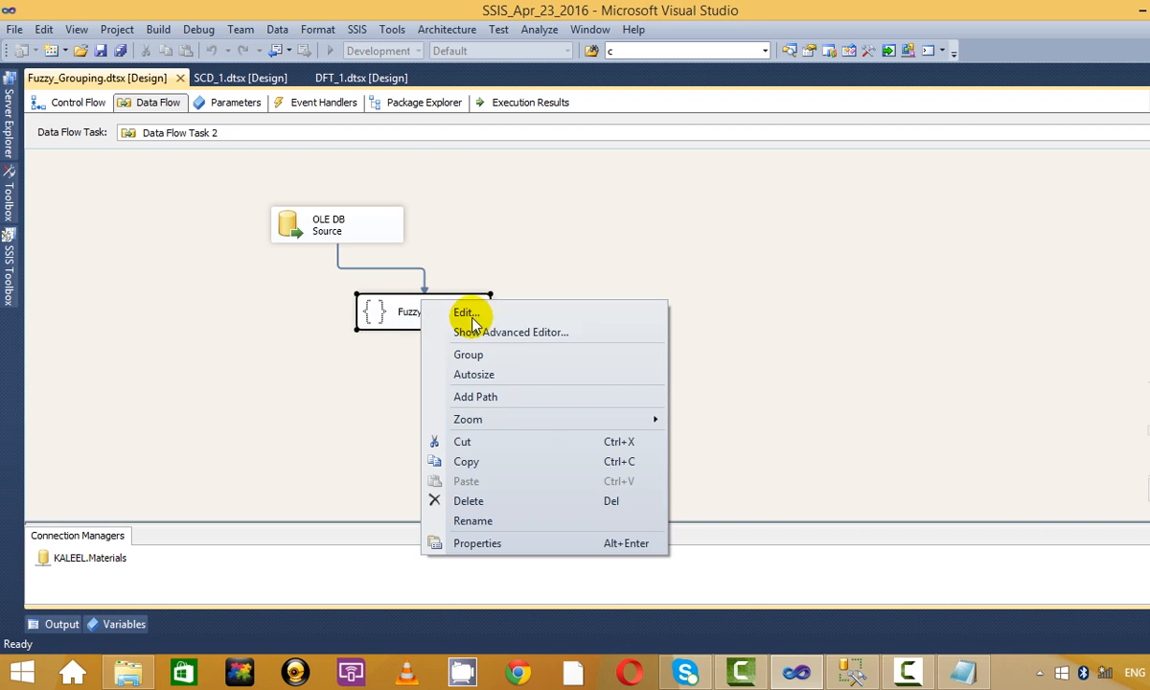
click(524, 308)
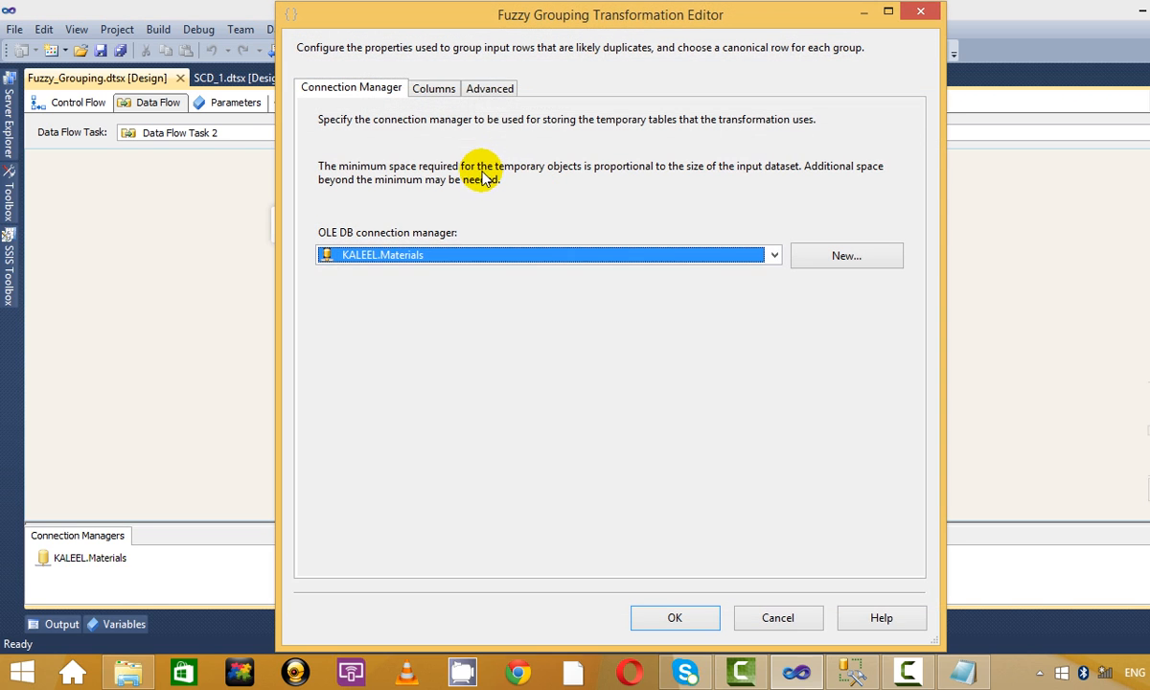
click(446, 89)
click(487, 89)
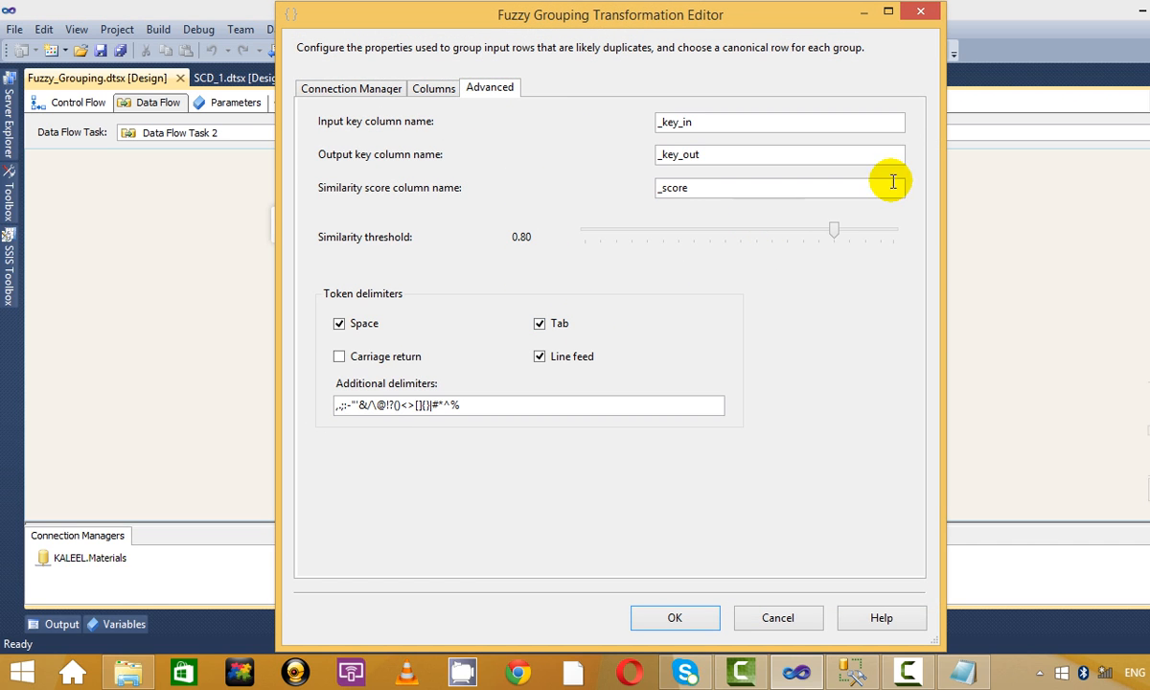
click(921, 13)
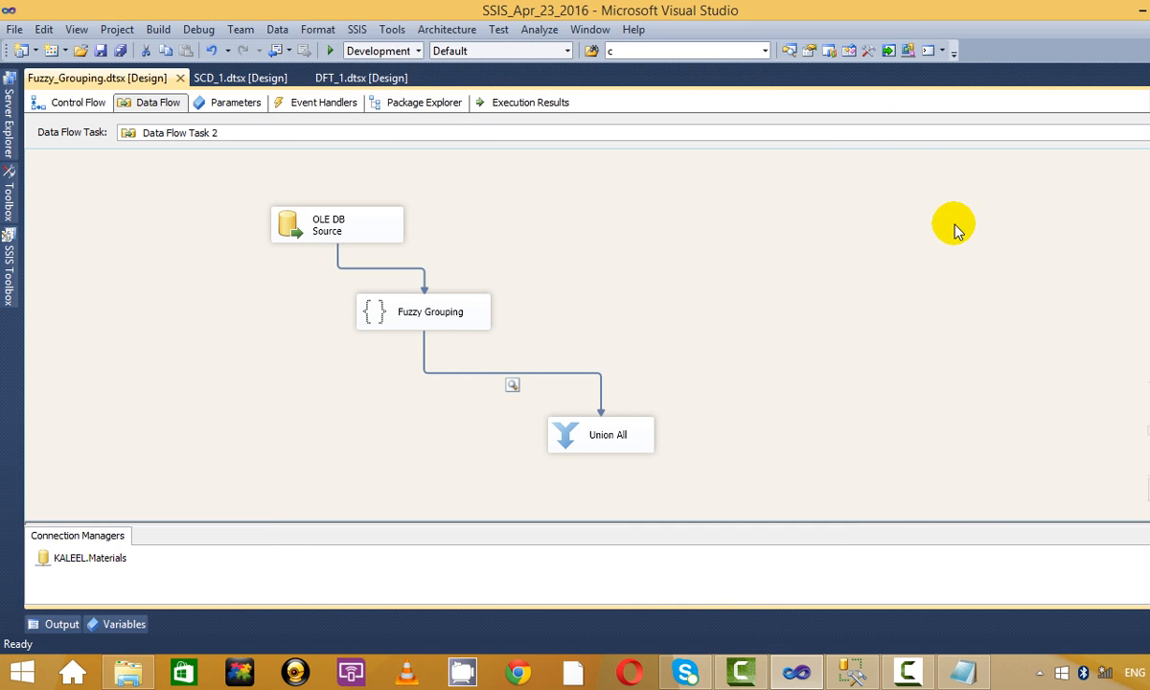
Rerun the package, maximize the data viewer, and widen the Symbol and Symbol_clean columns.
click(332, 50)
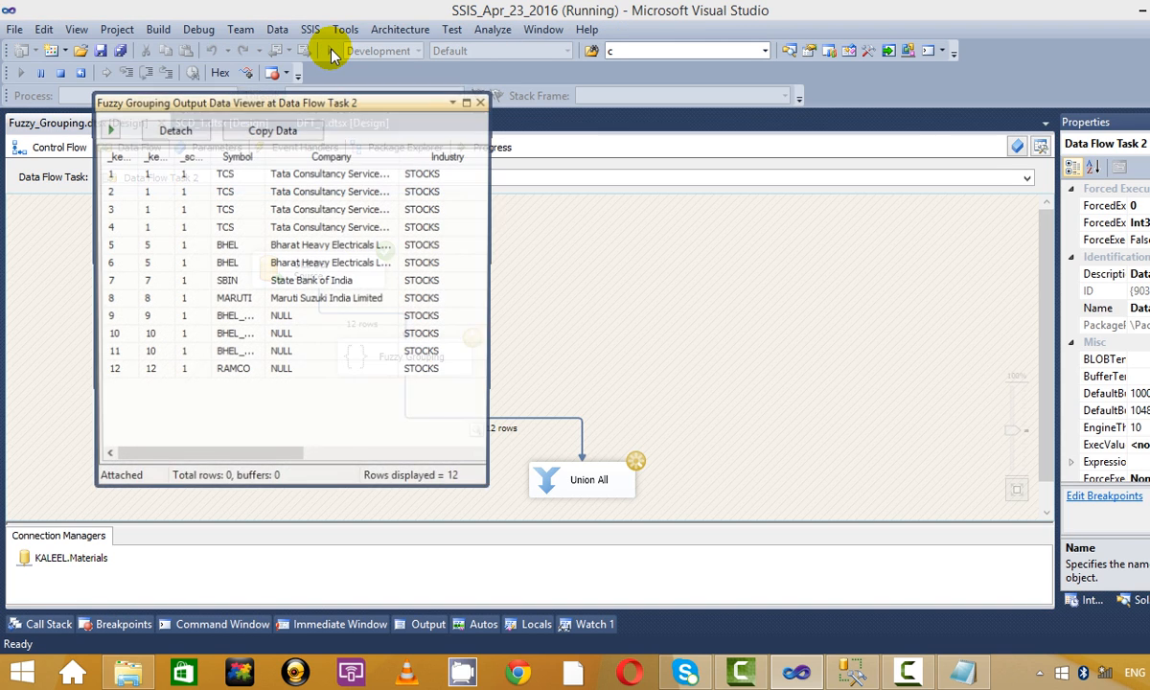
click(467, 102)
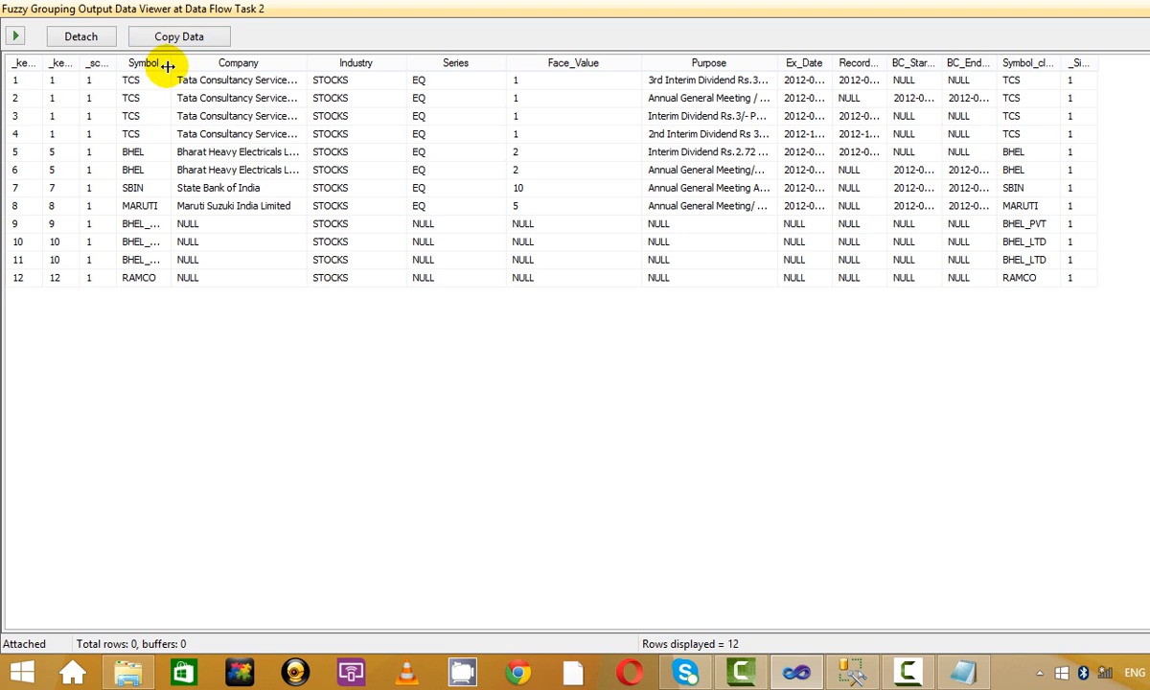
double_click(192, 64)
click(175, 226)
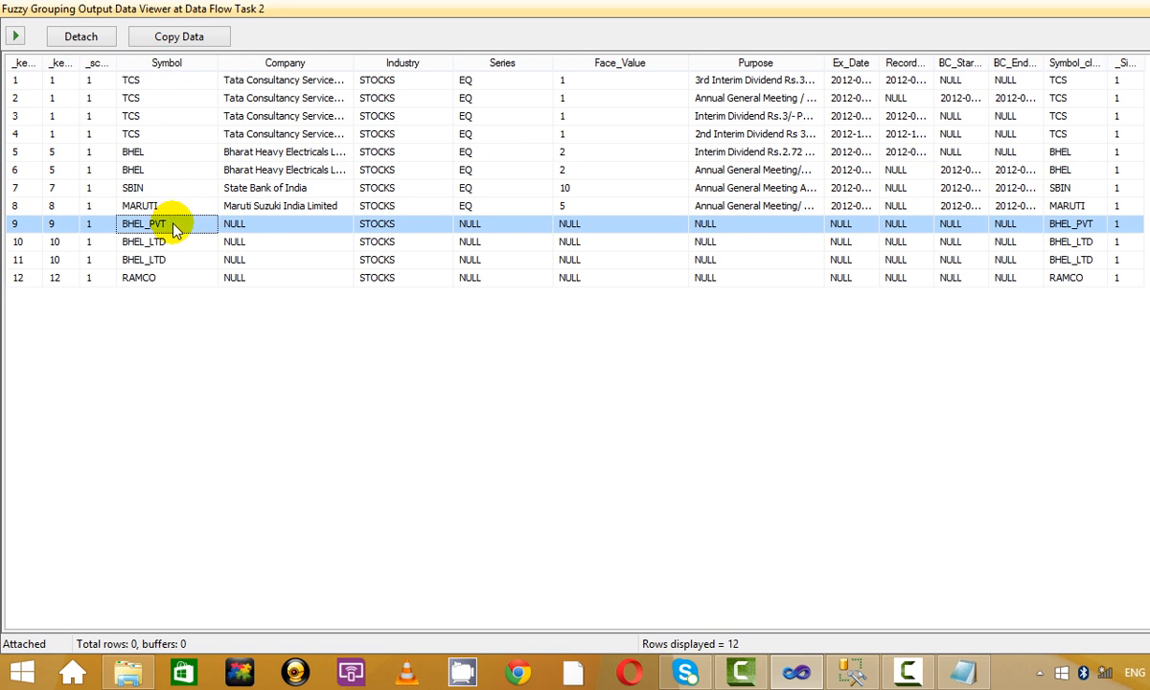
double_click(1129, 63)
click(1107, 81)
click(1069, 151)
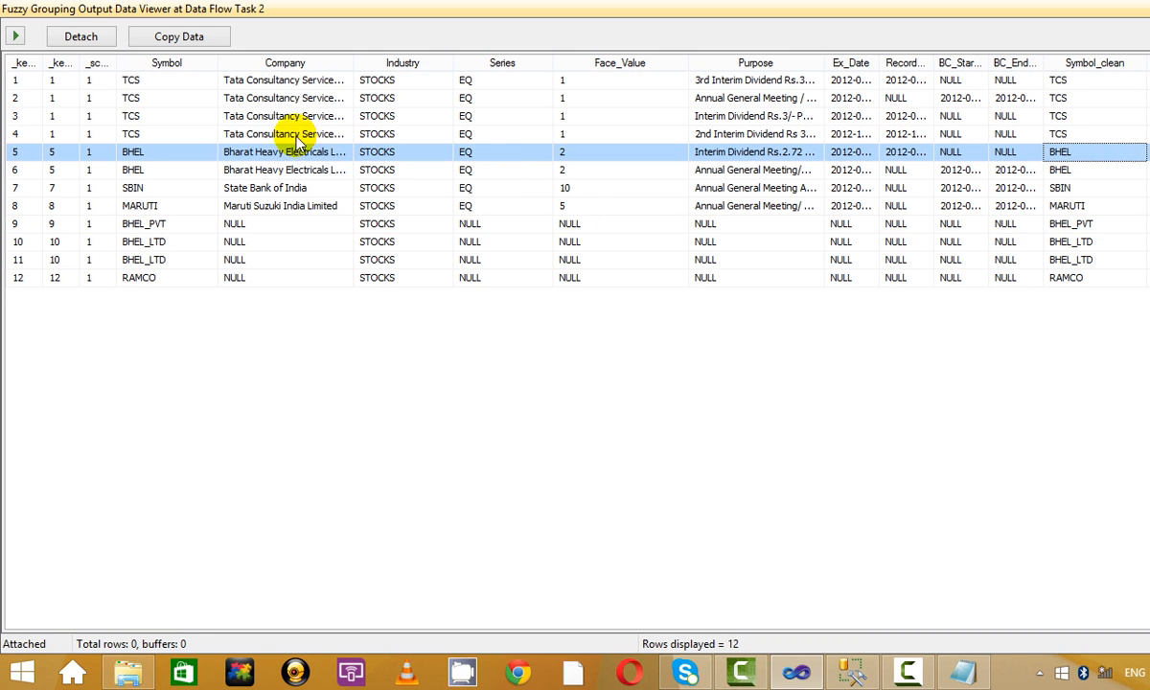
Compare Symbol with Symbol_clean for the TCS, BHEL, SBIN and MARUTI rows.
click(163, 81)
click(192, 134)
click(196, 188)
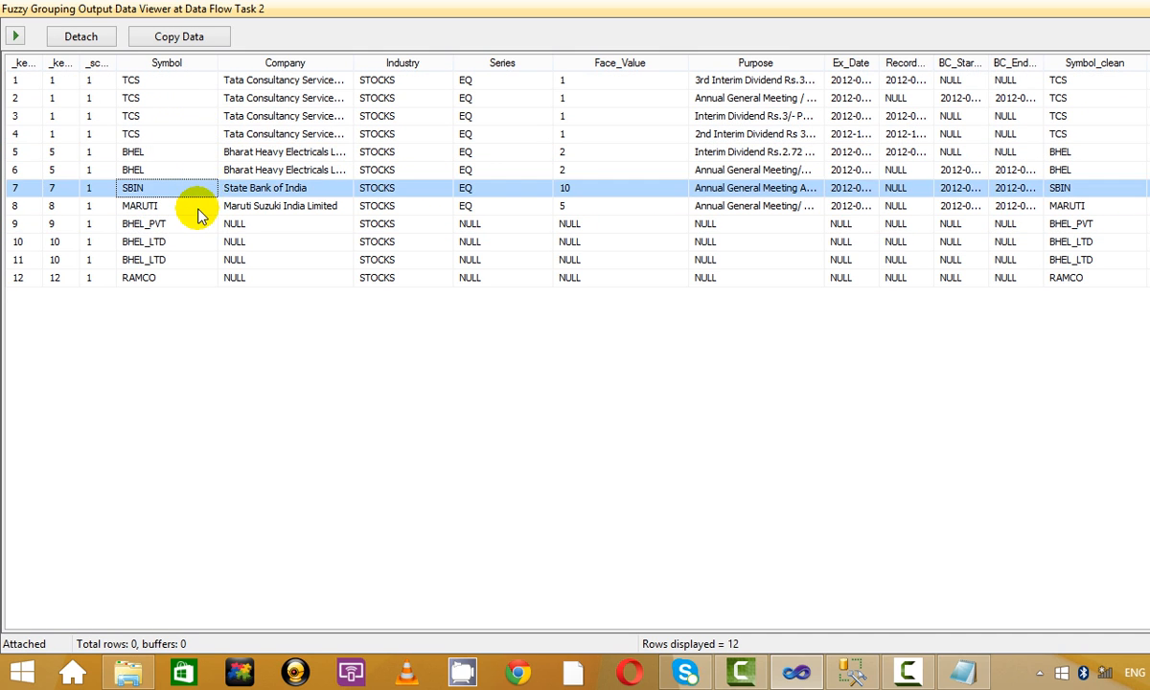
click(196, 223)
click(1065, 152)
click(1102, 206)
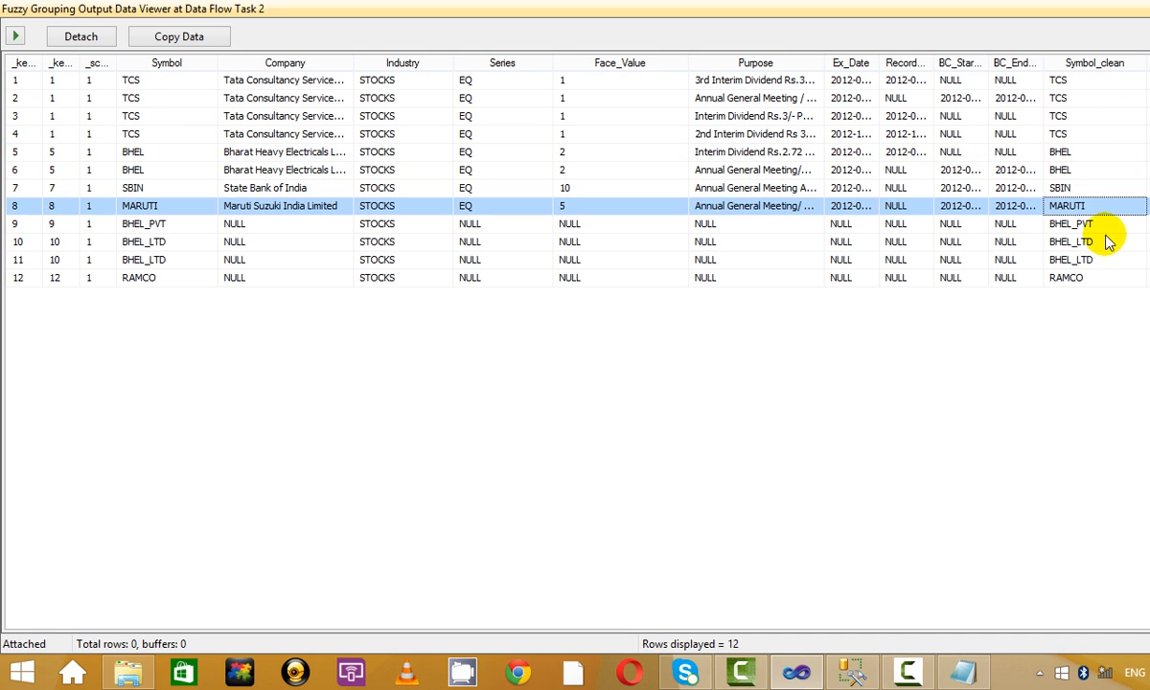
click(1075, 98)
click(1091, 153)
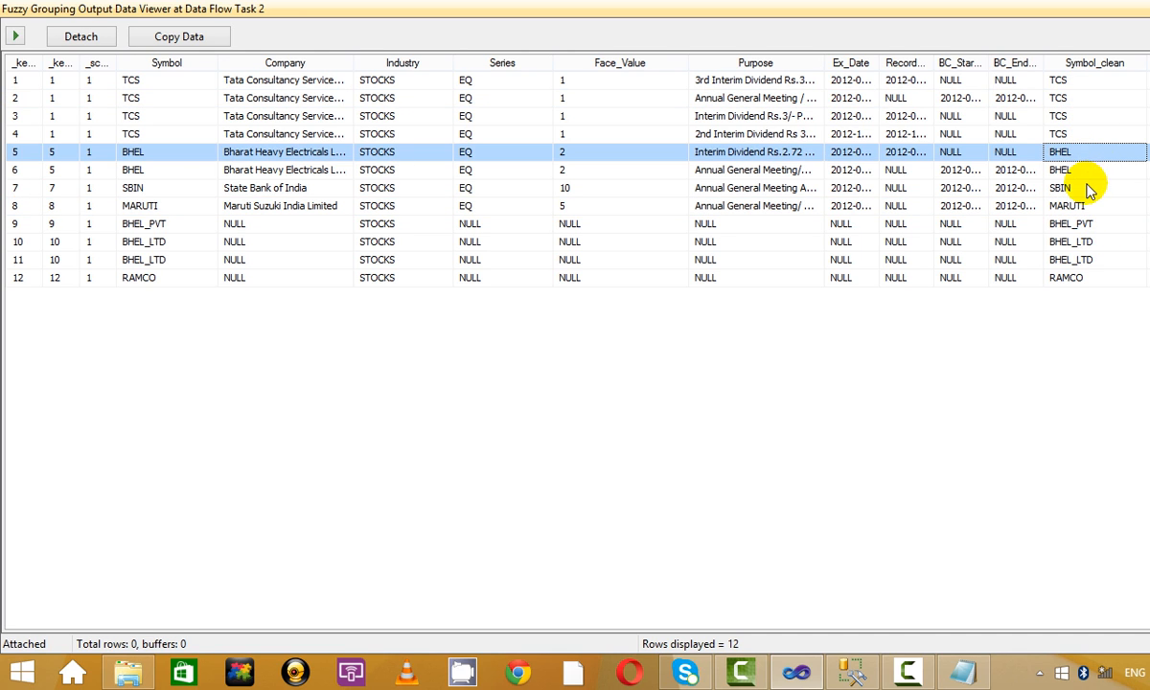
Check Symbol_clean for SBIN, MARUTI, BHEL_PVT, BHEL_LTD and RAMCO, then close the viewer.
click(1088, 172)
click(1085, 189)
click(1086, 206)
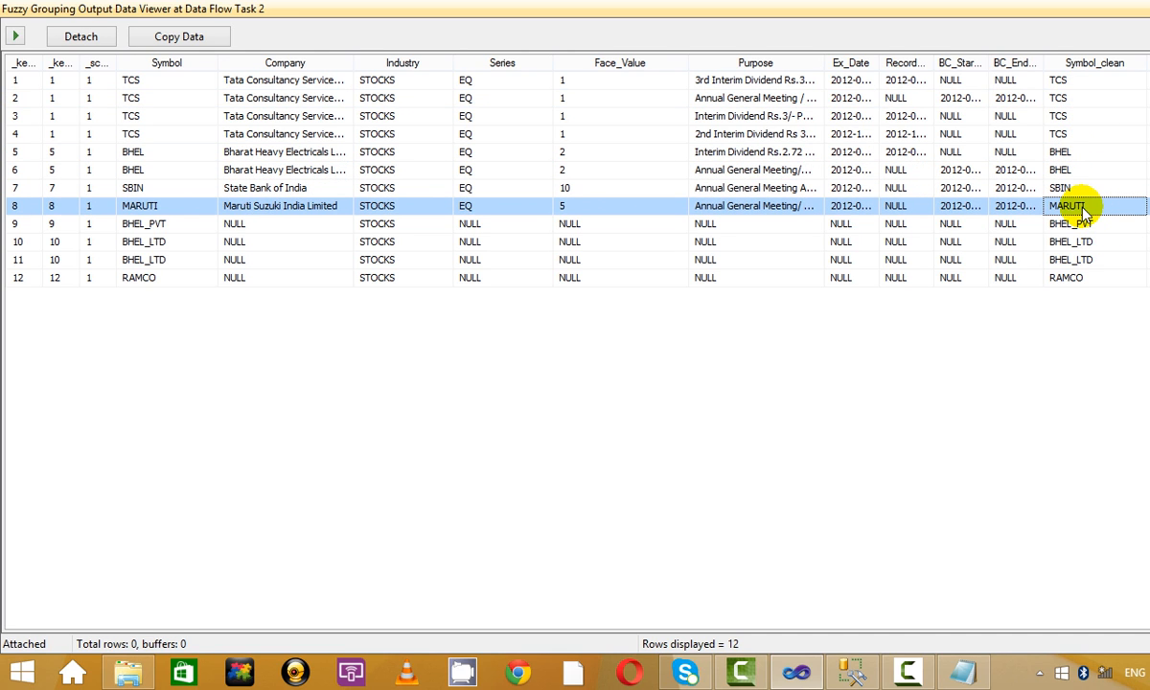
click(1084, 224)
click(1081, 241)
click(1083, 226)
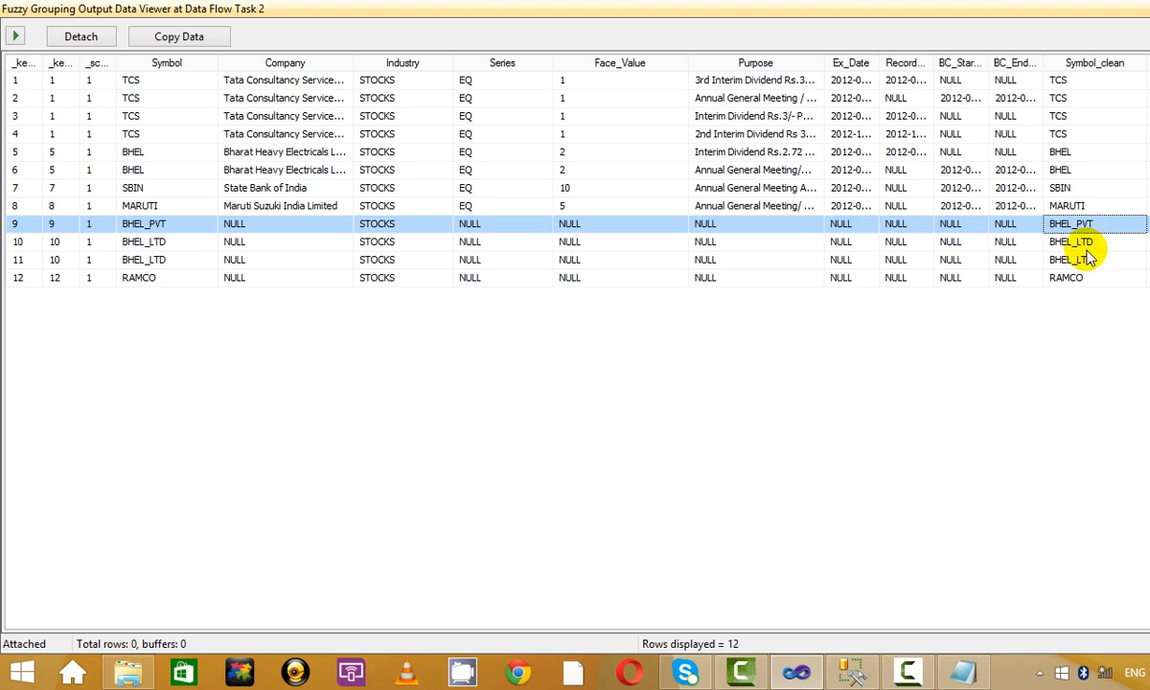
click(1090, 260)
click(1100, 277)
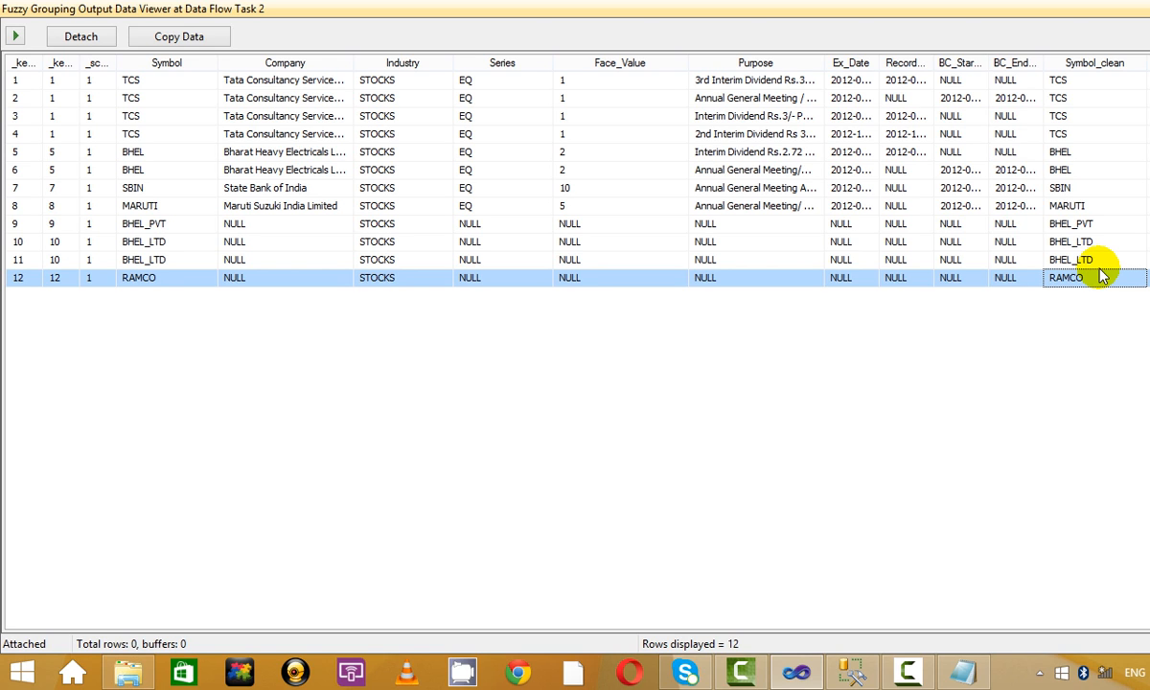
key(F5)
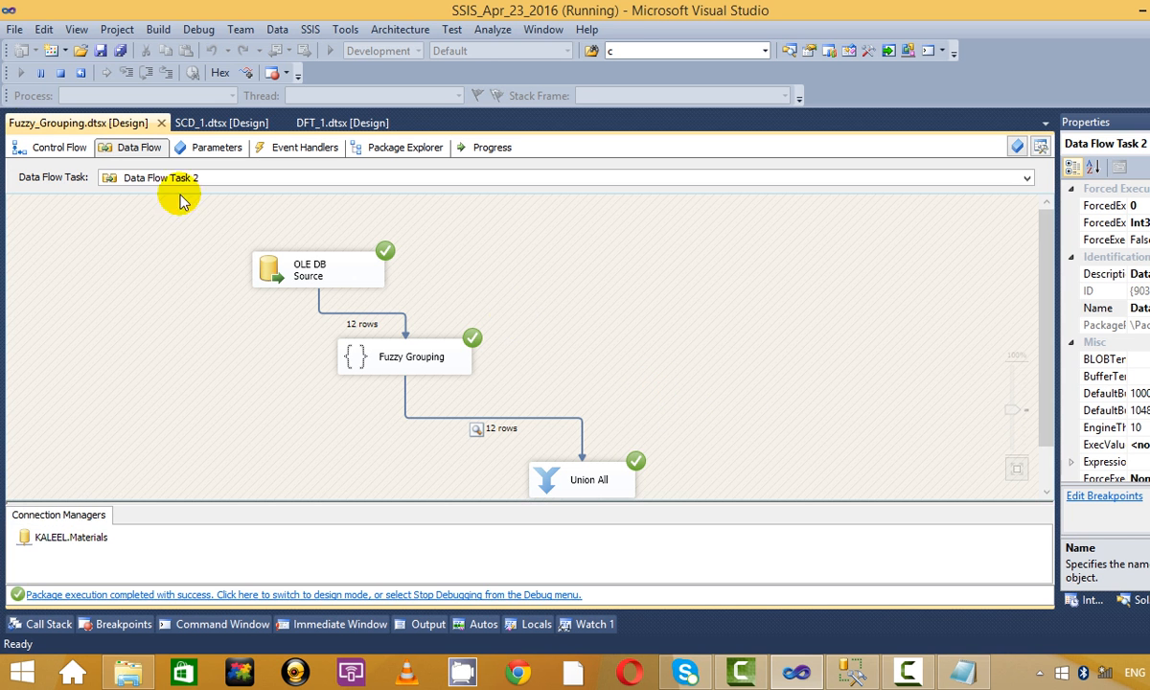
Stop the run and delete the Union All with its path.
click(58, 71)
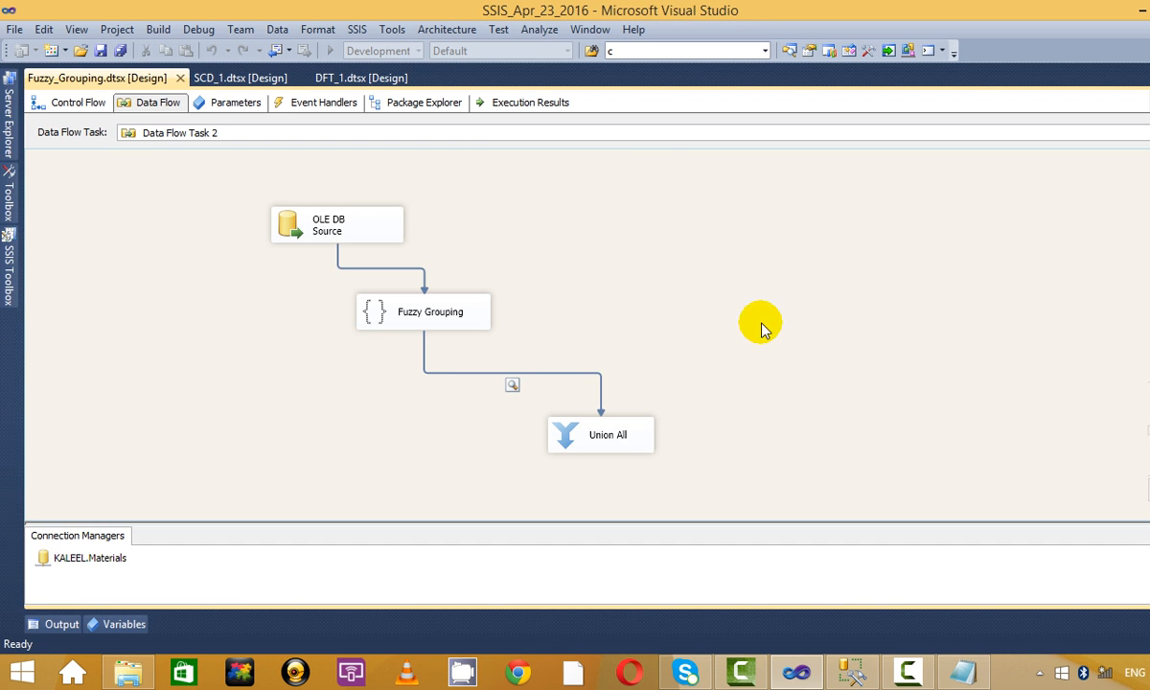
click(611, 439)
key(Delete)
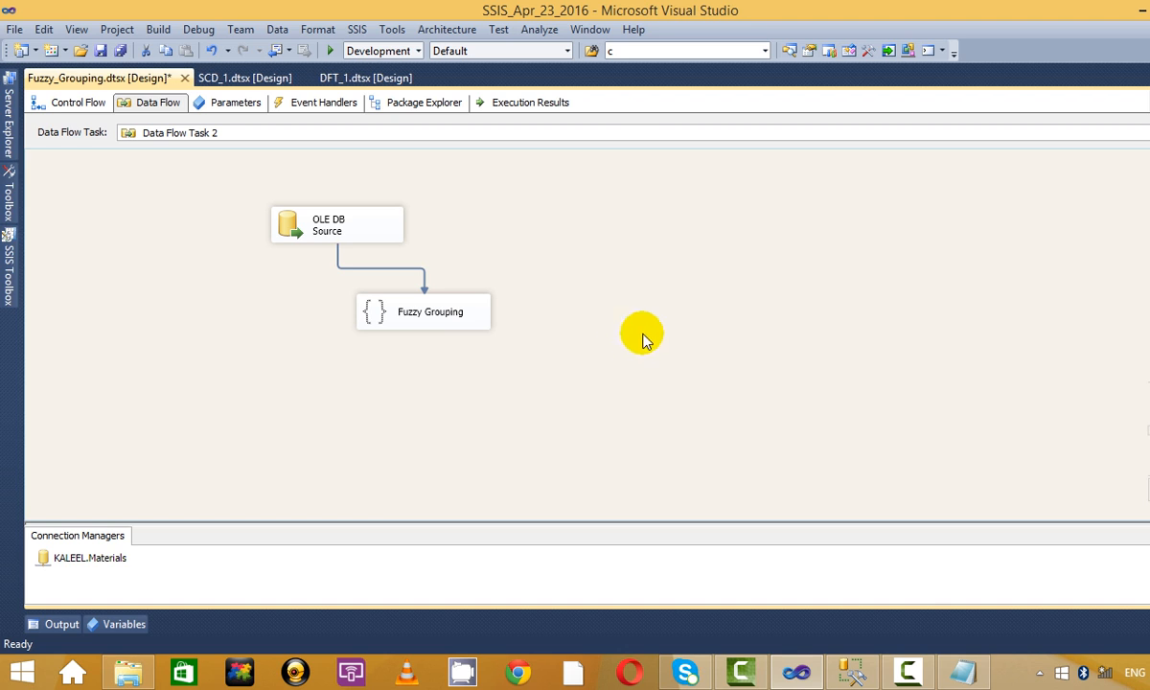
Add an Aggregate below Fuzzy Grouping and connect Fuzzy Grouping's output to it.
click(8, 269)
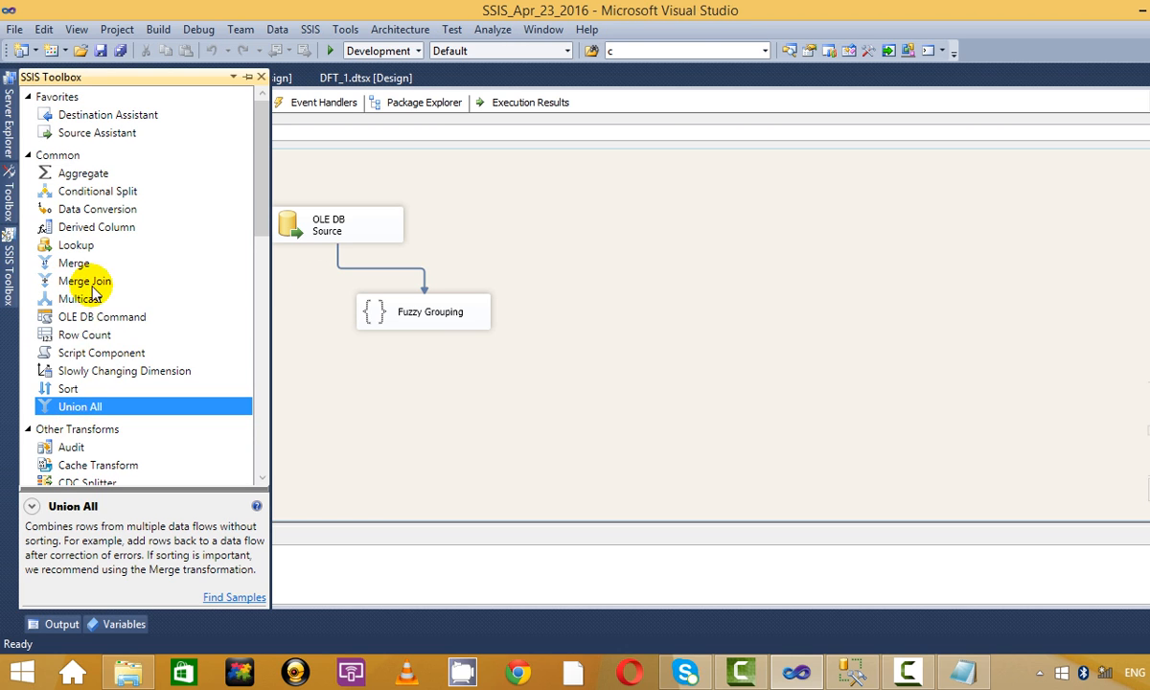
scroll(95, 254, down, 6)
scroll(106, 244, up, 6)
click(84, 175)
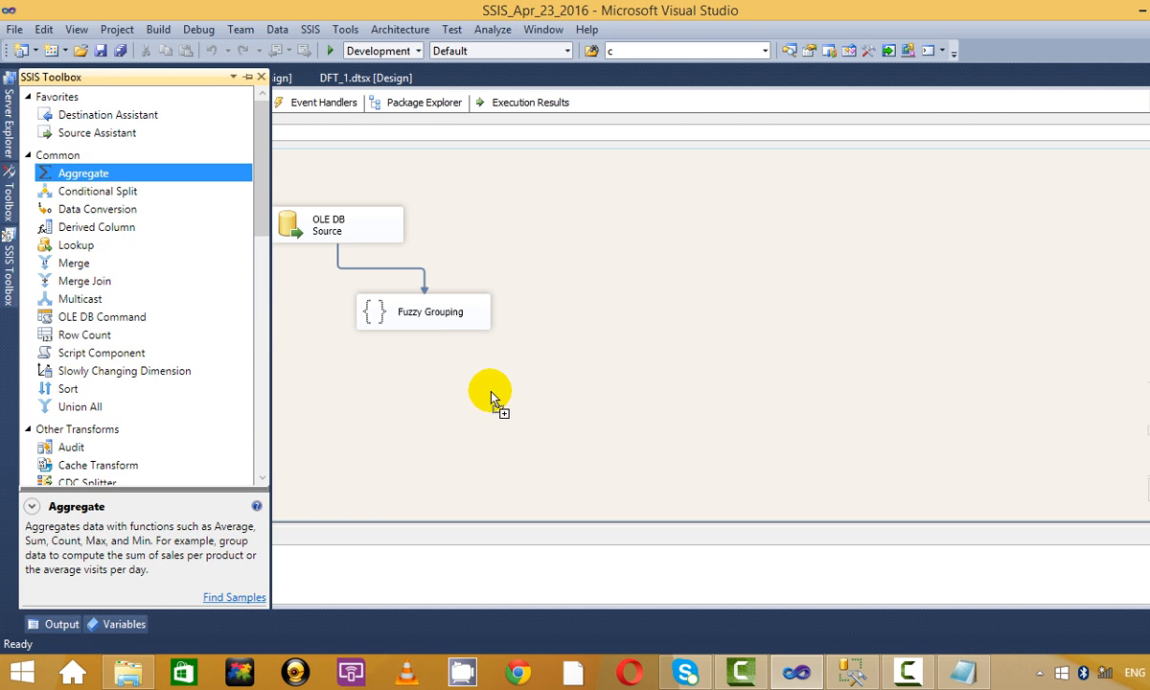
drag(490, 396, 493, 395)
click(475, 324)
drag(426, 341, 542, 402)
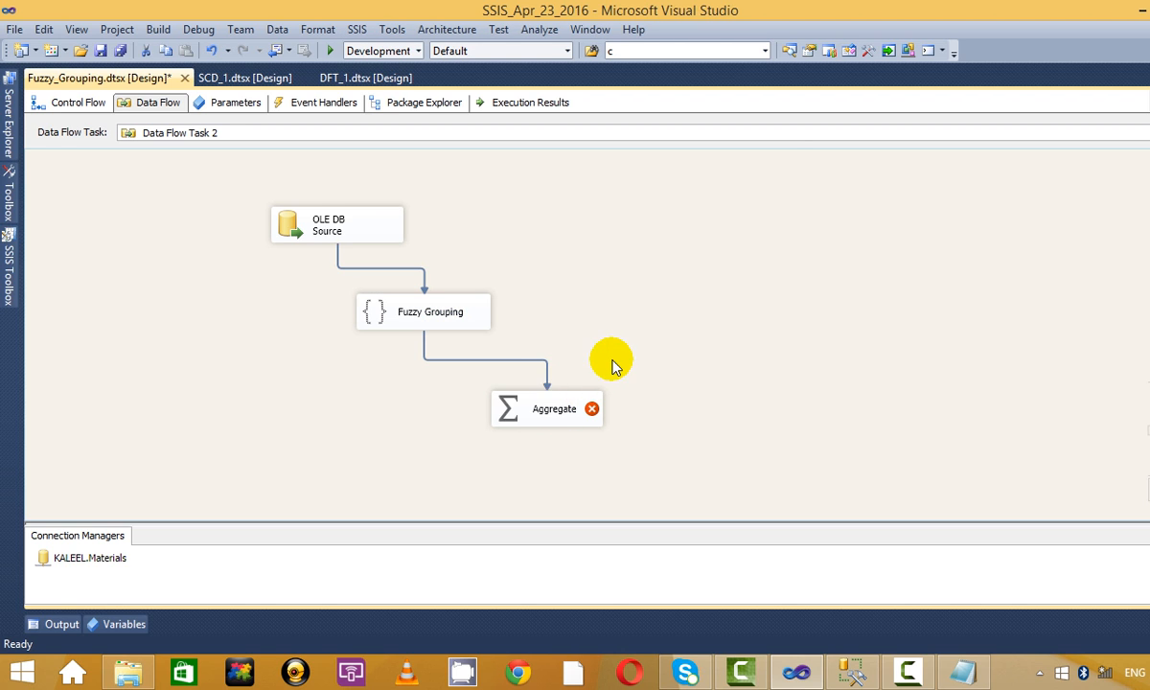
Set the Aggregate to group by Symbol_clean.
right_click(549, 410)
click(667, 178)
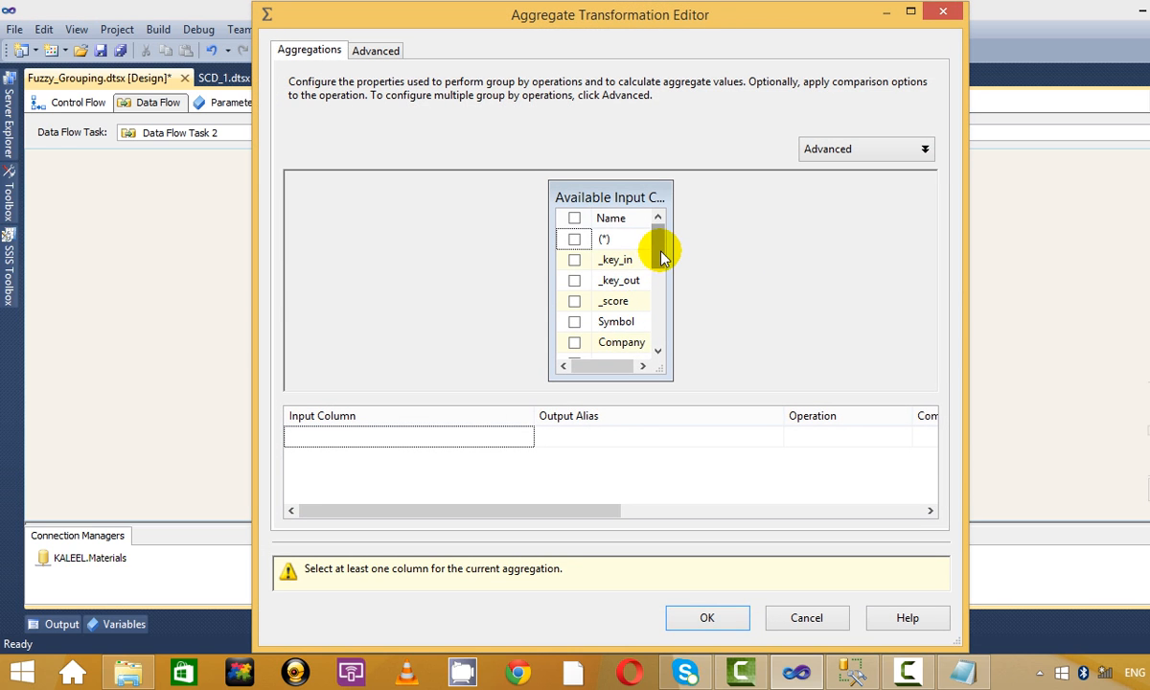
drag(661, 257, 657, 330)
click(574, 322)
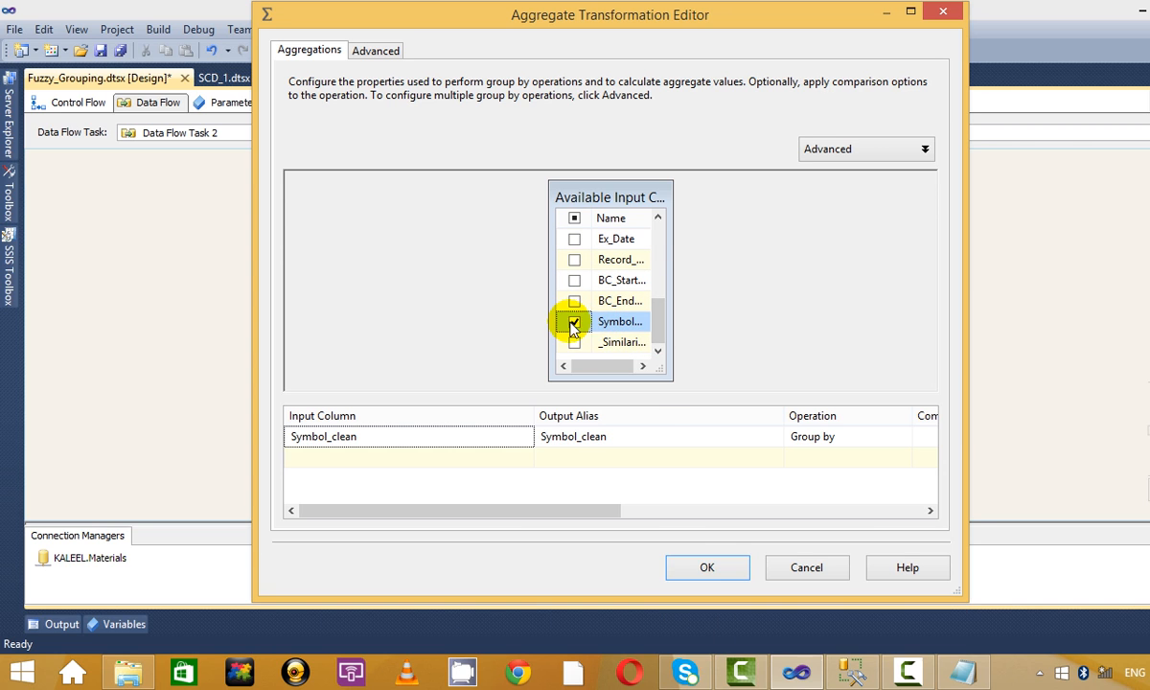
click(714, 570)
Feed the Aggregate into a new Union All with a data viewer, and run the package.
mouse_move(8, 285)
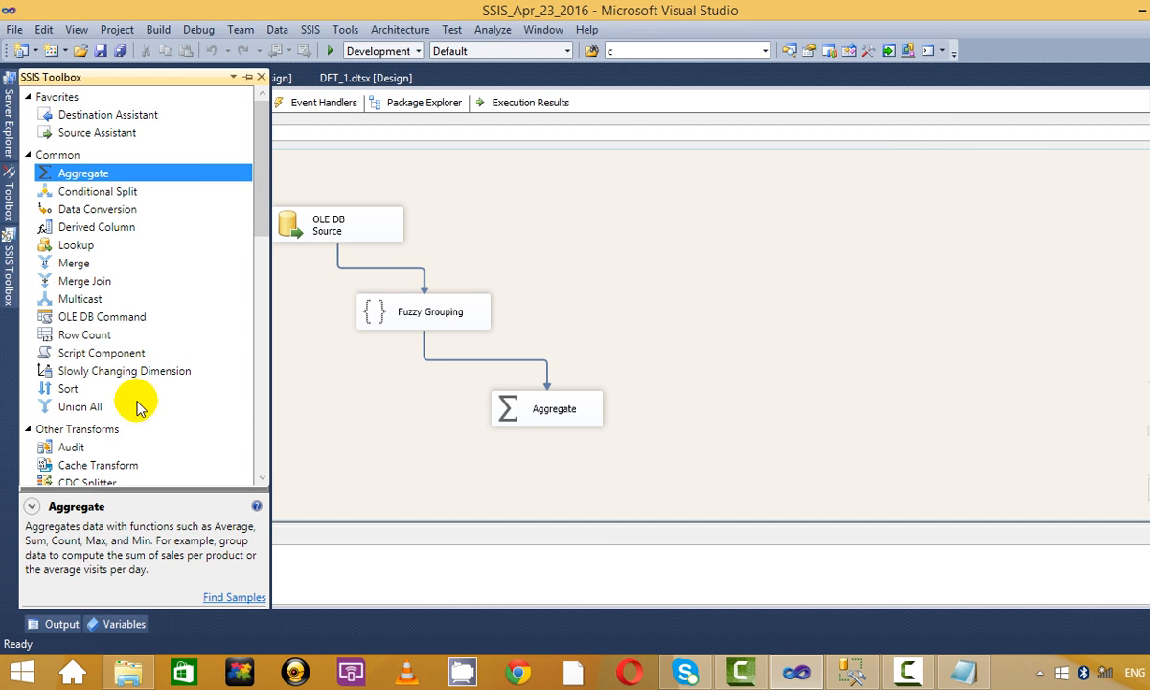
drag(79, 406, 594, 534)
drag(668, 489, 668, 489)
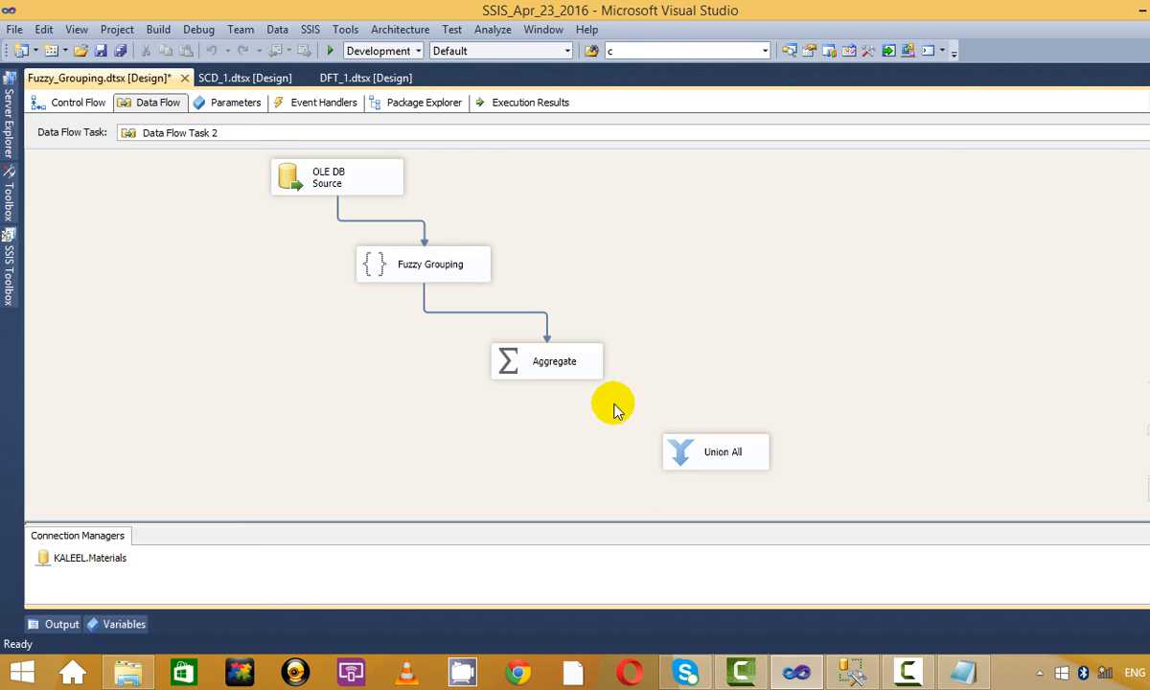
click(556, 381)
drag(554, 391, 747, 461)
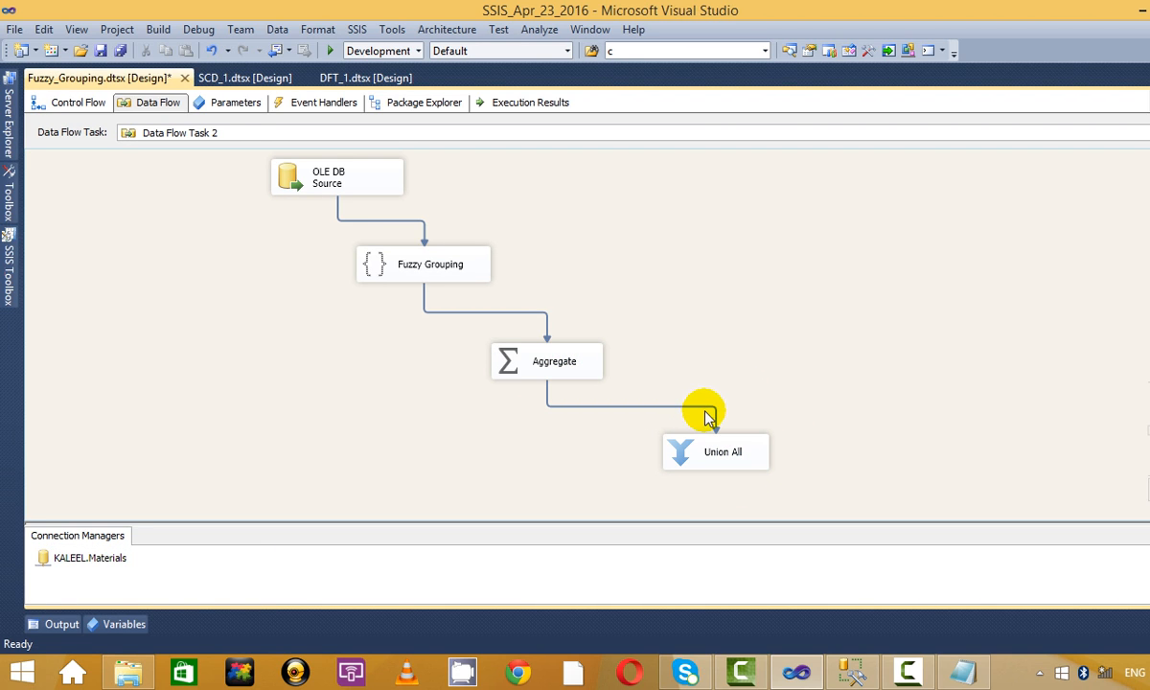
right_click(702, 407)
click(752, 461)
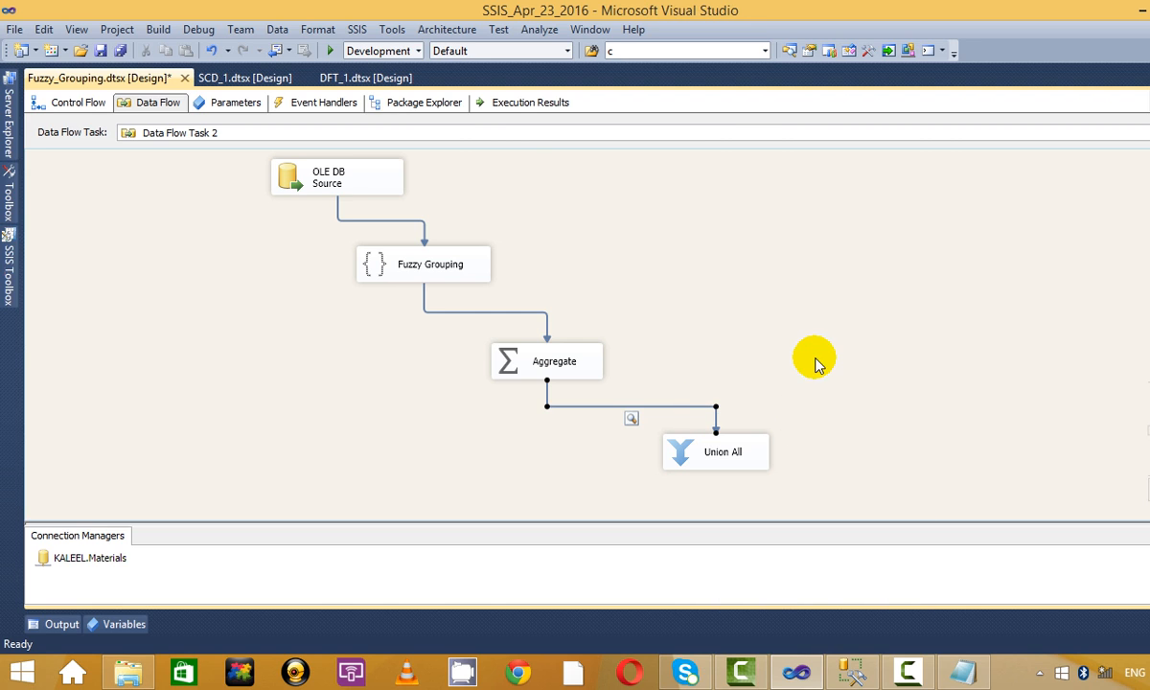
click(330, 46)
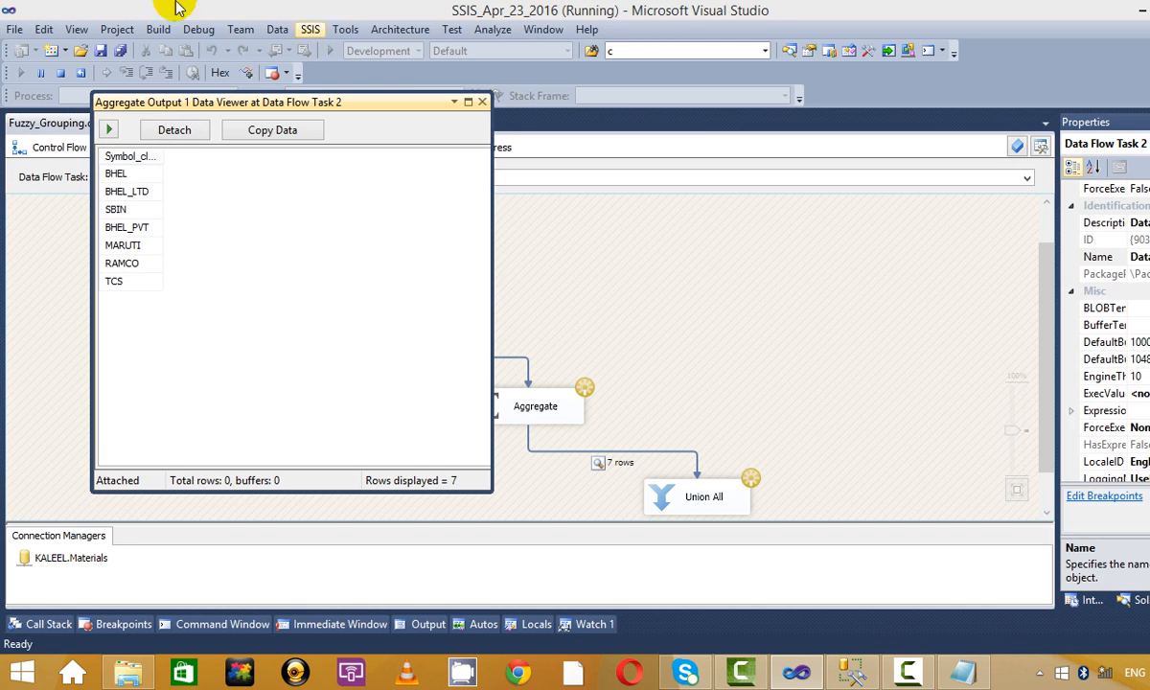
Maximize the Aggregate viewer and review the BHEL, BHEL_LTD, SBIN, BHEL_PVT, MARUTI, RAMCO and TCS groups.
click(468, 103)
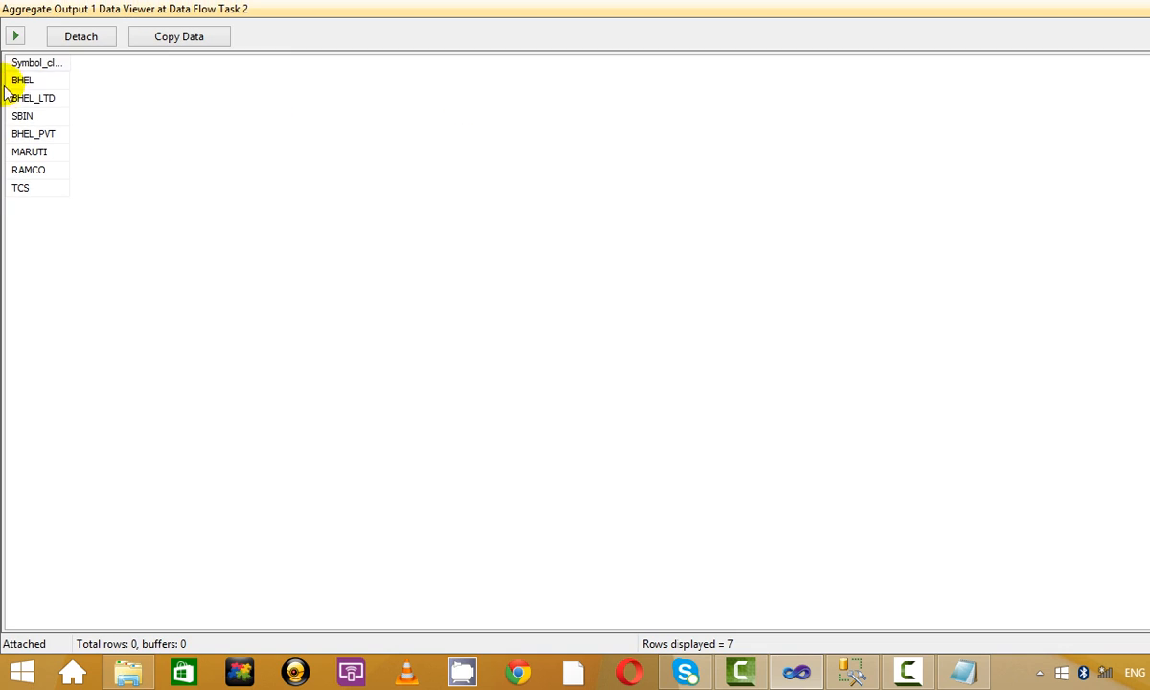
click(29, 80)
click(33, 97)
click(29, 116)
click(40, 134)
click(28, 151)
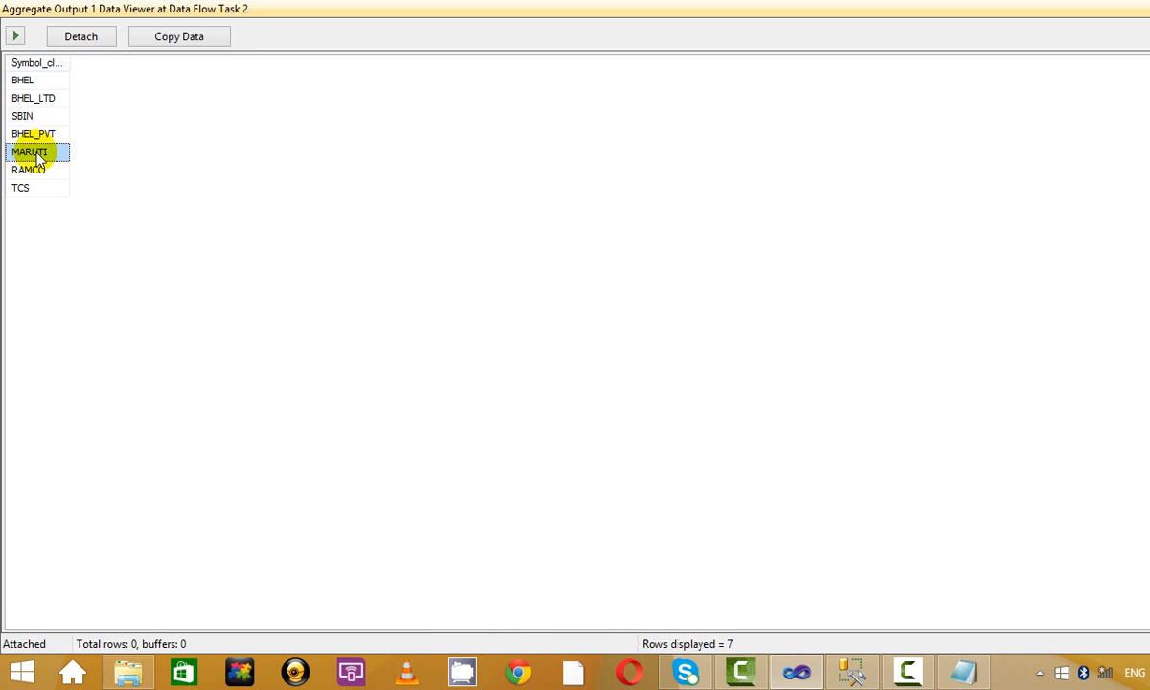
click(31, 169)
click(29, 188)
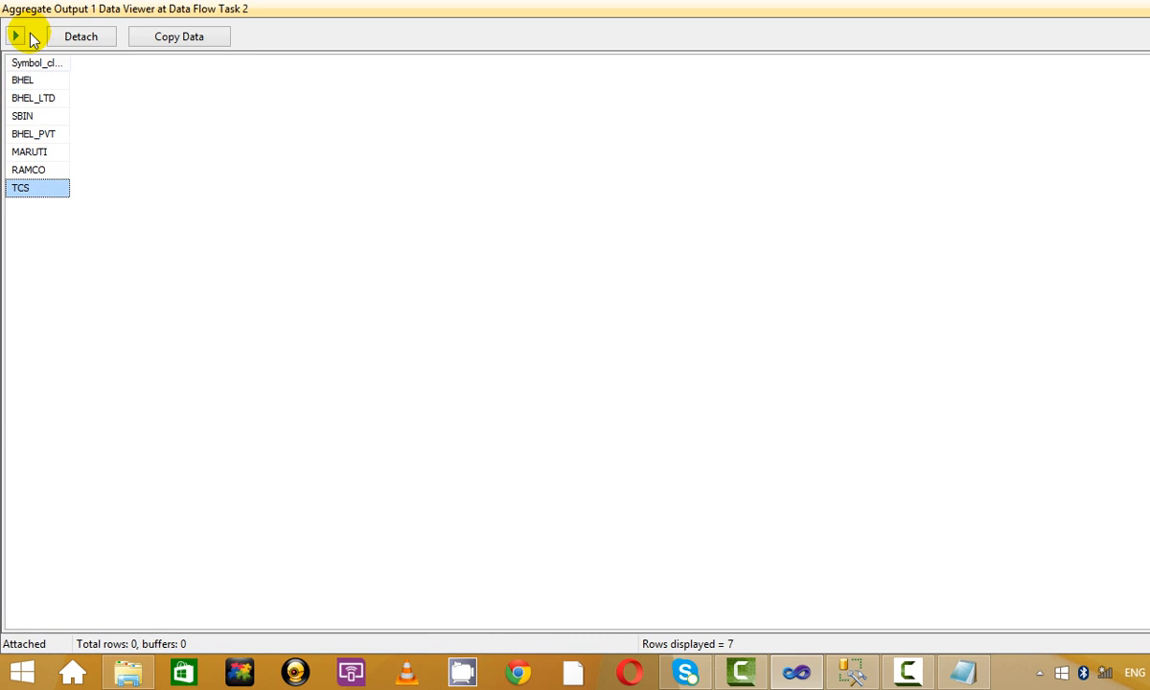
Widen Symbol_clean, compare BHEL, BHEL_LTD and BHEL_PVT groups, then stop the run.
drag(69, 66, 100, 67)
click(60, 82)
click(62, 100)
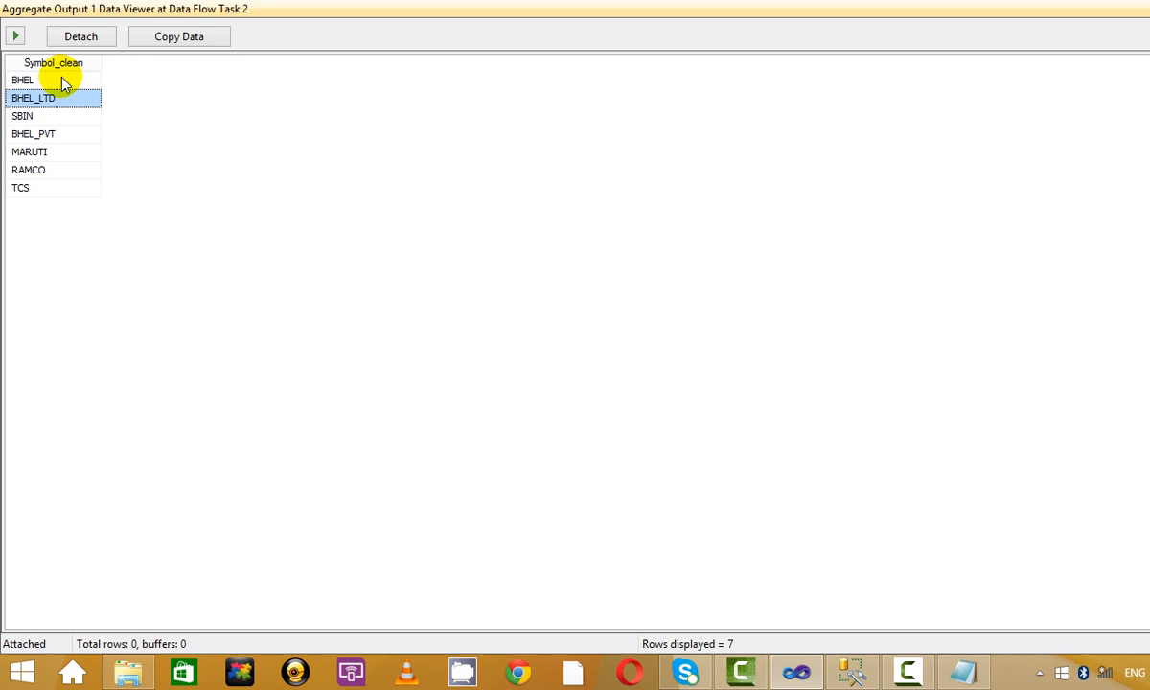
click(61, 80)
click(65, 98)
click(63, 81)
click(67, 99)
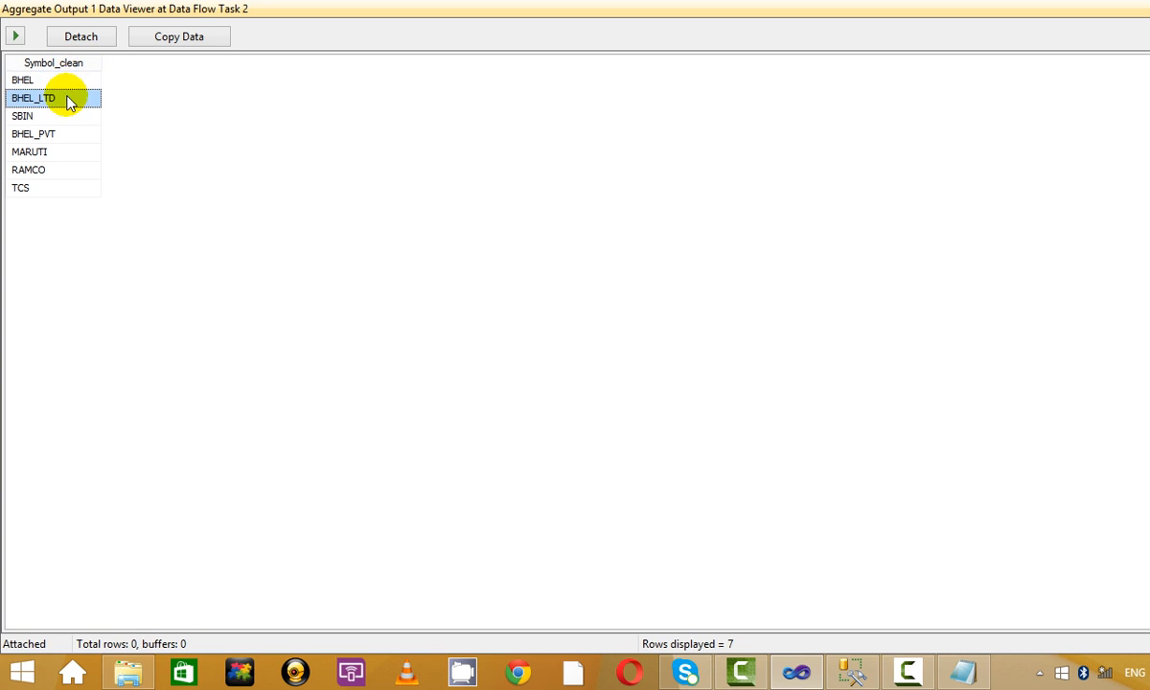
click(69, 135)
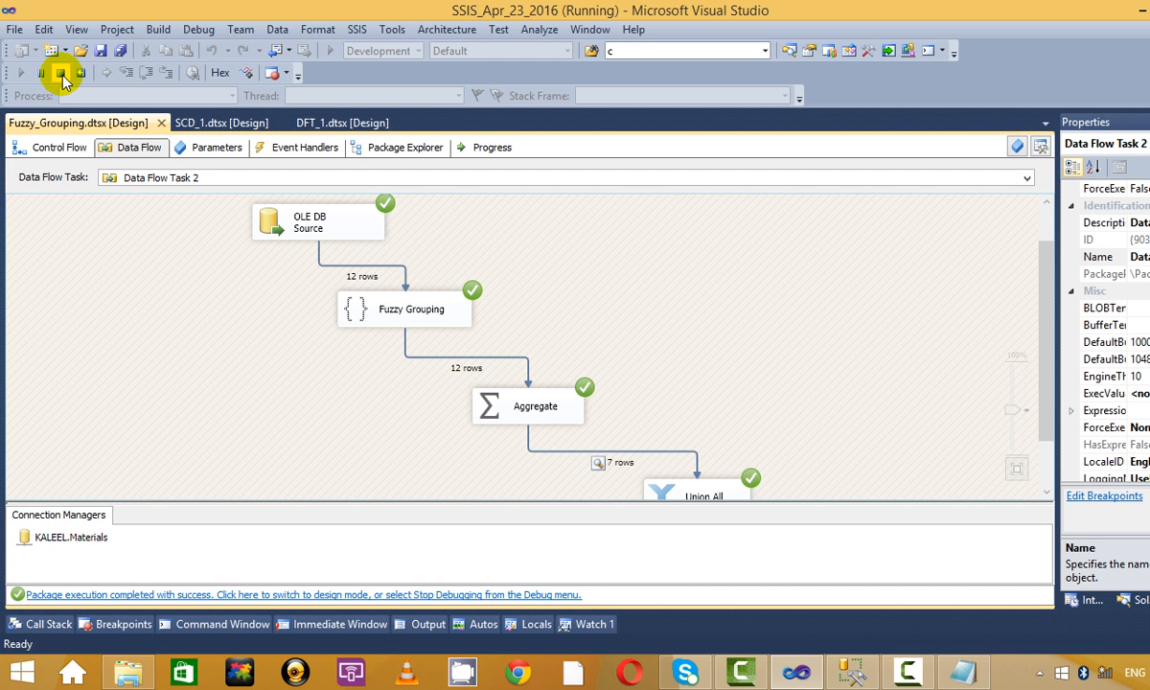
click(59, 73)
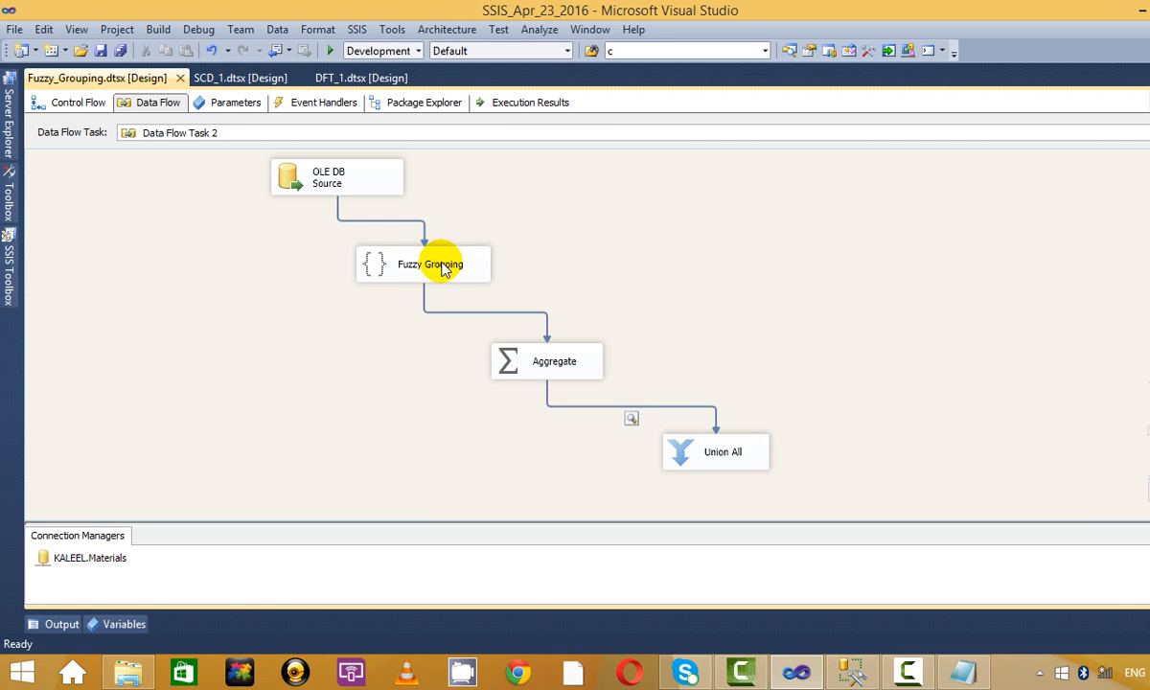
Lower the Fuzzy Grouping similarity threshold to 0.60.
right_click(442, 265)
click(493, 278)
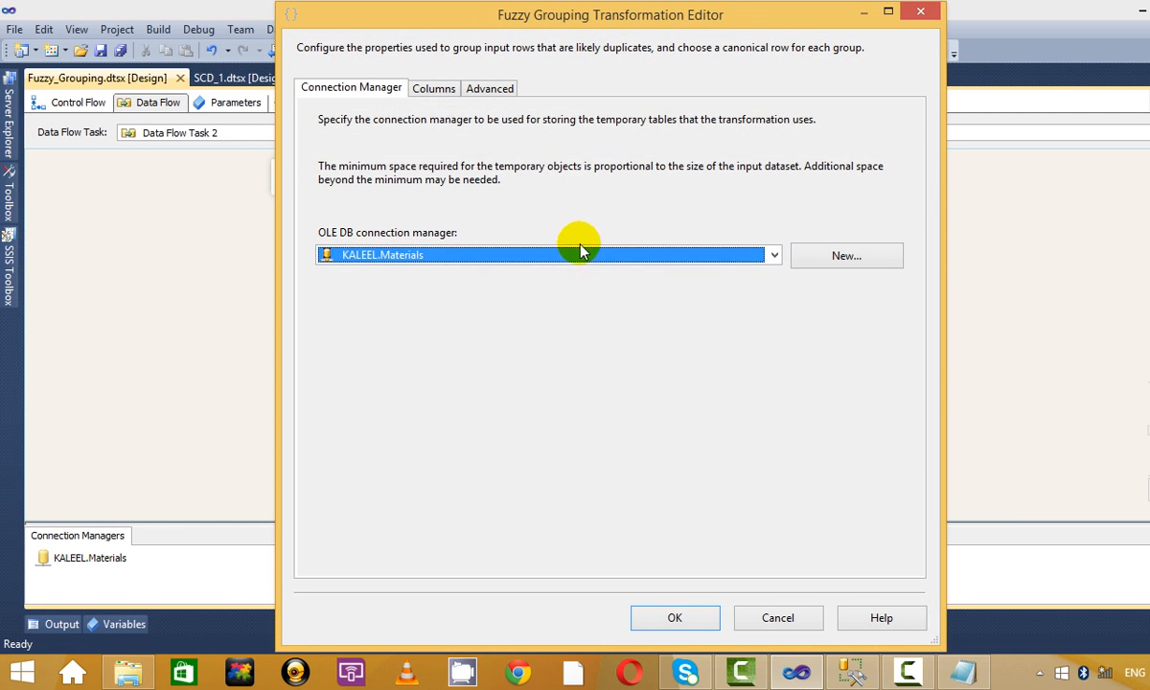
click(449, 94)
click(474, 89)
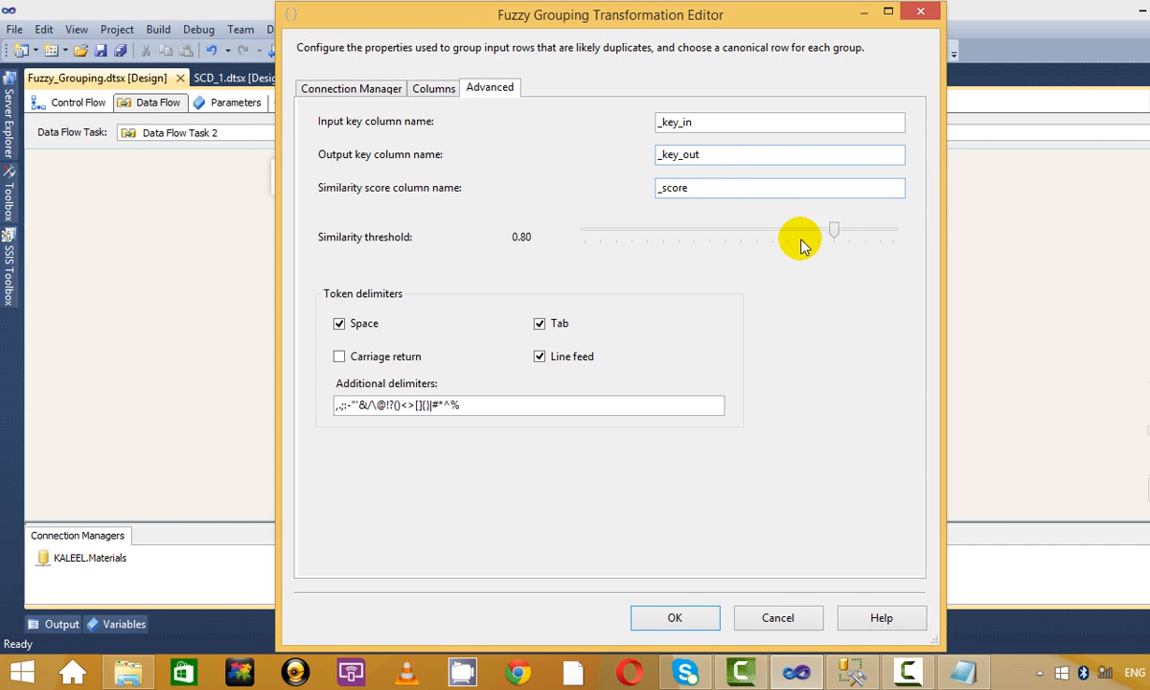
drag(834, 231, 780, 234)
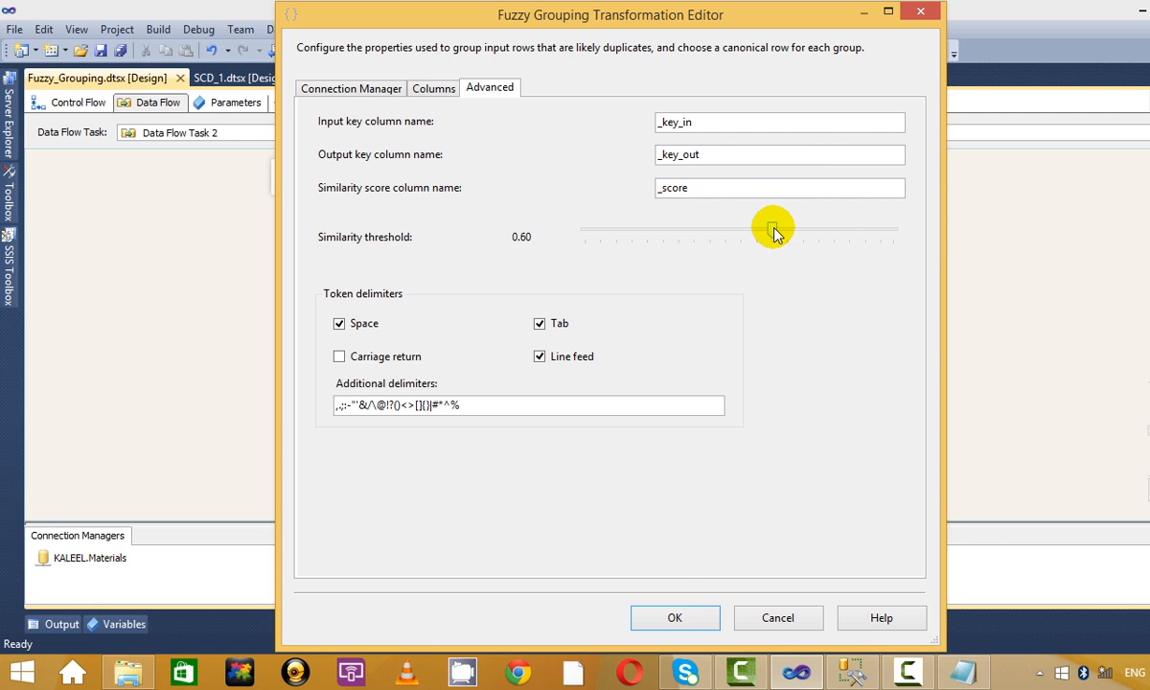
click(675, 618)
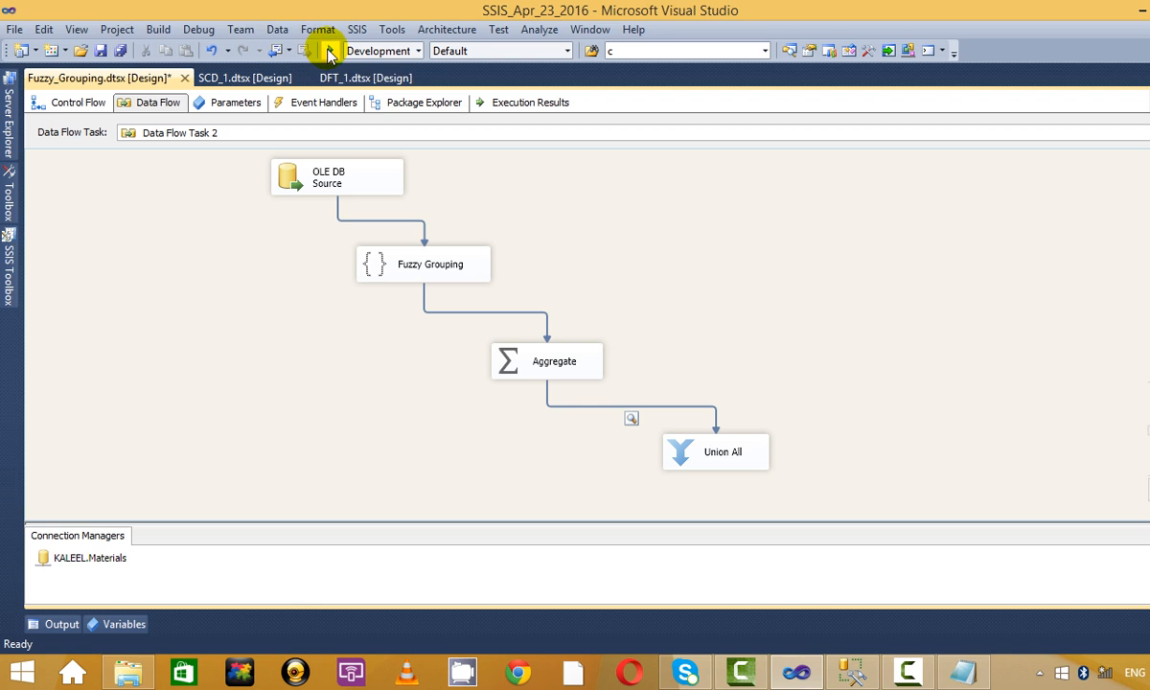
Rerun the package, close the Aggregate output viewer, and stop debugging with Shift+F5.
click(326, 50)
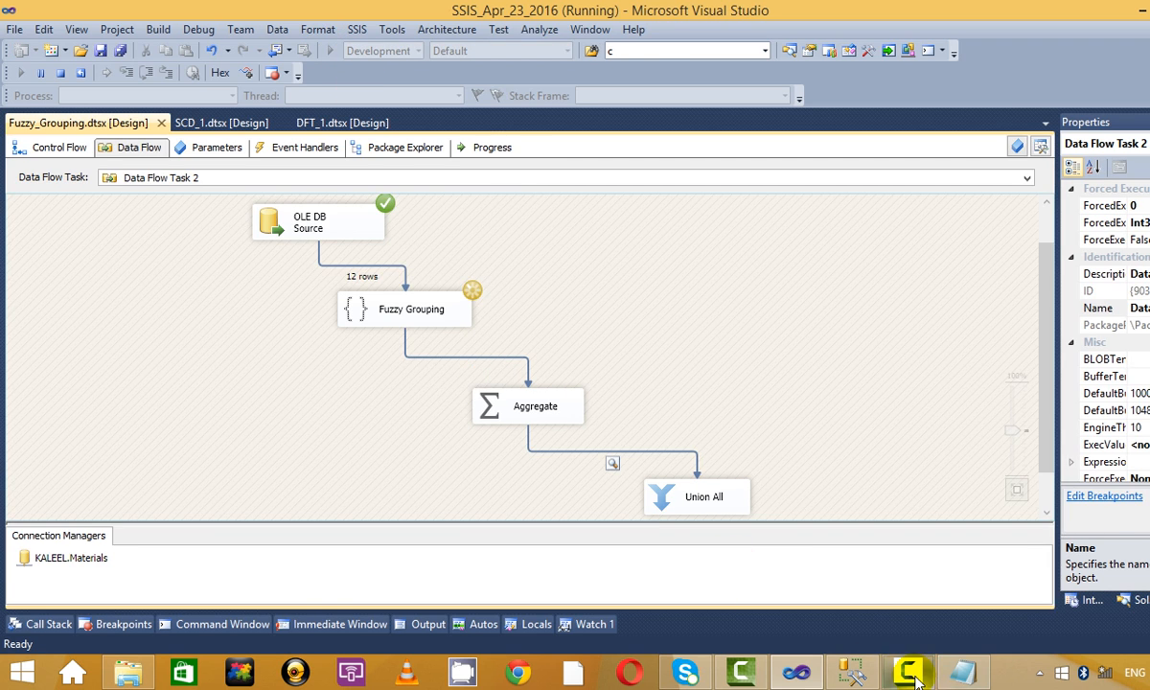
click(852, 671)
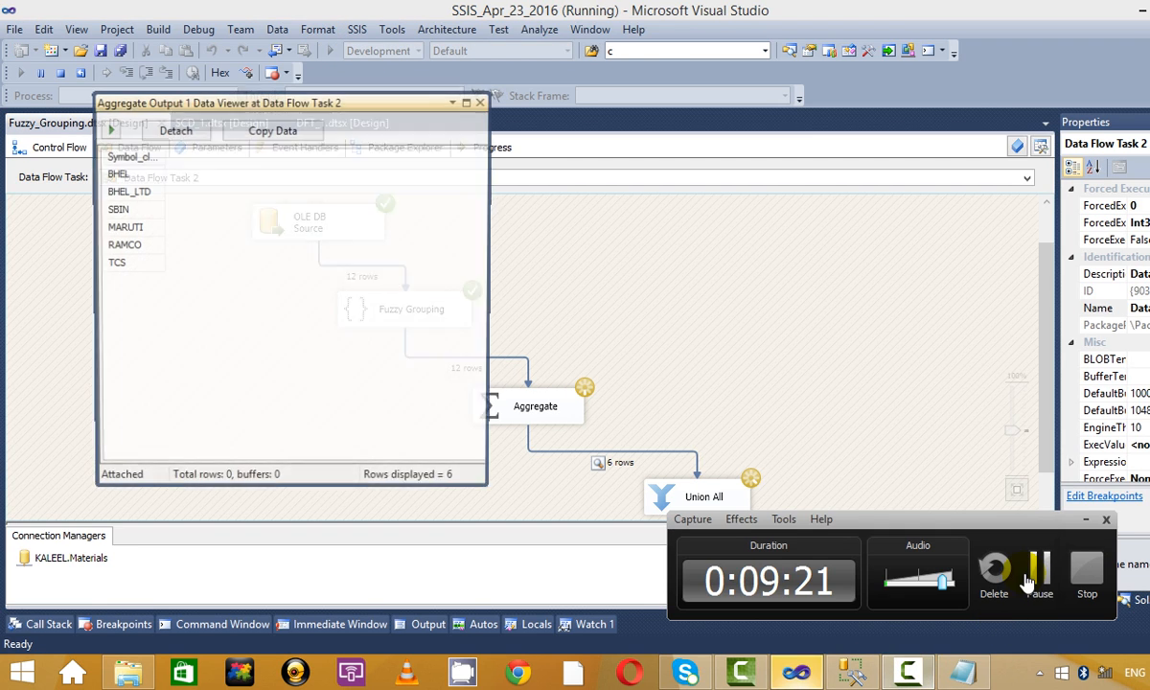
click(900, 674)
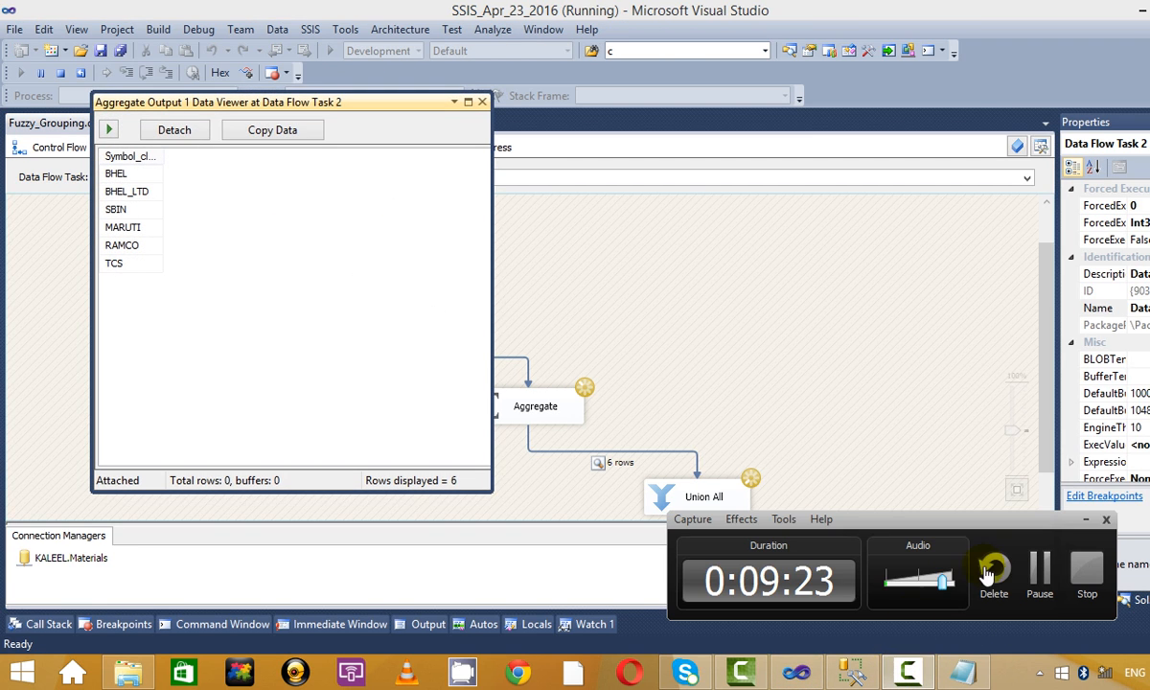
click(1089, 521)
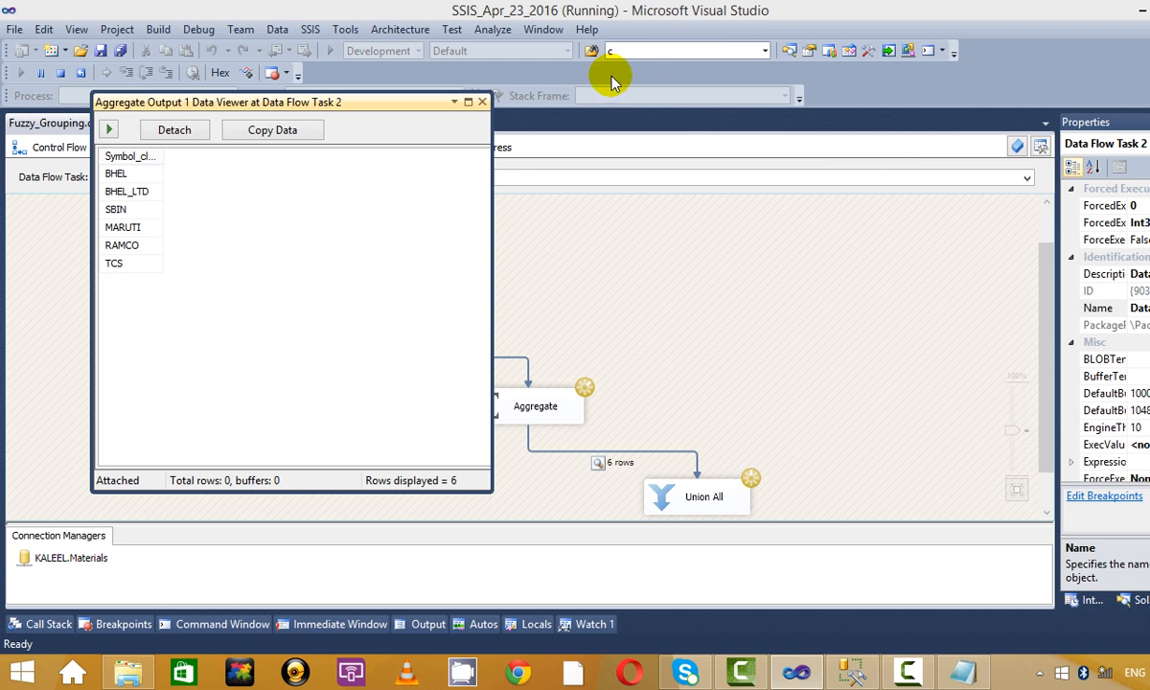
click(484, 102)
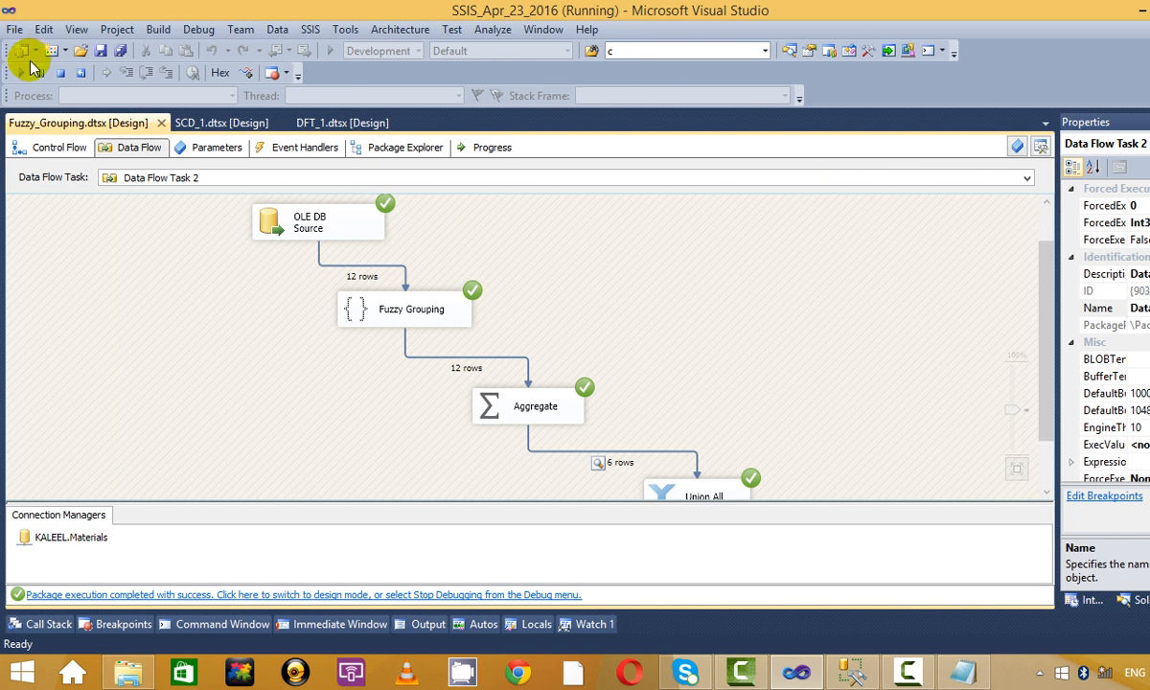
key(shift+F5)
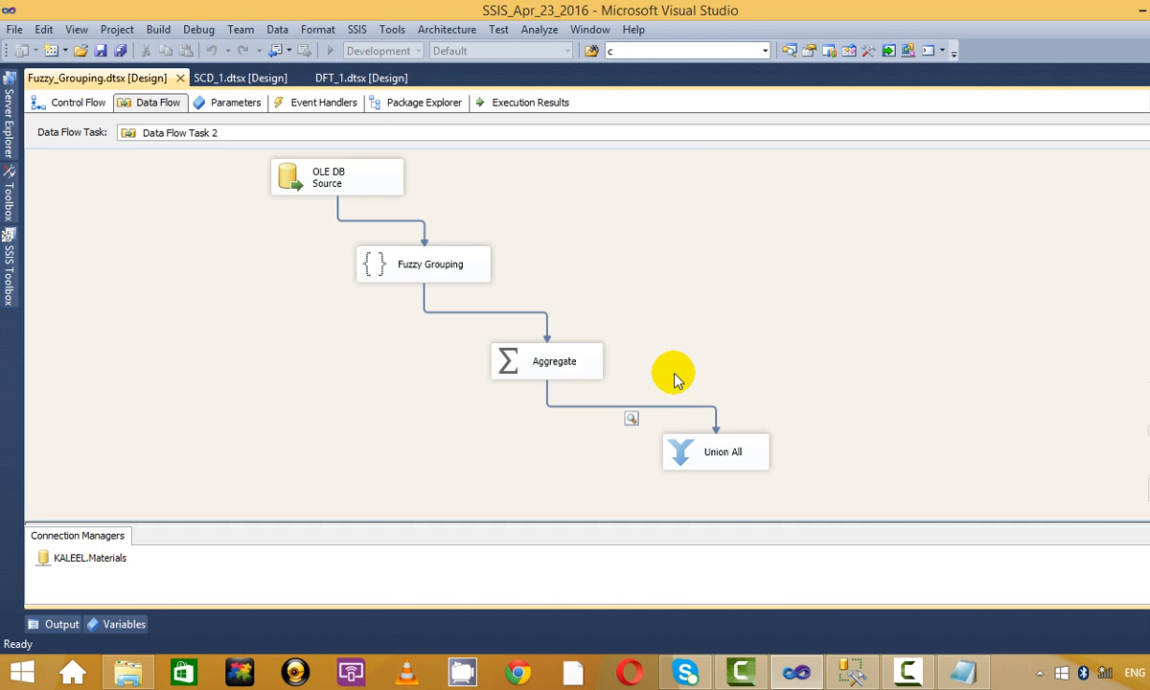
Move the data viewer from the Aggregate→Union All path to the Fuzzy Grouping→Aggregate path and run the package.
right_click(673, 408)
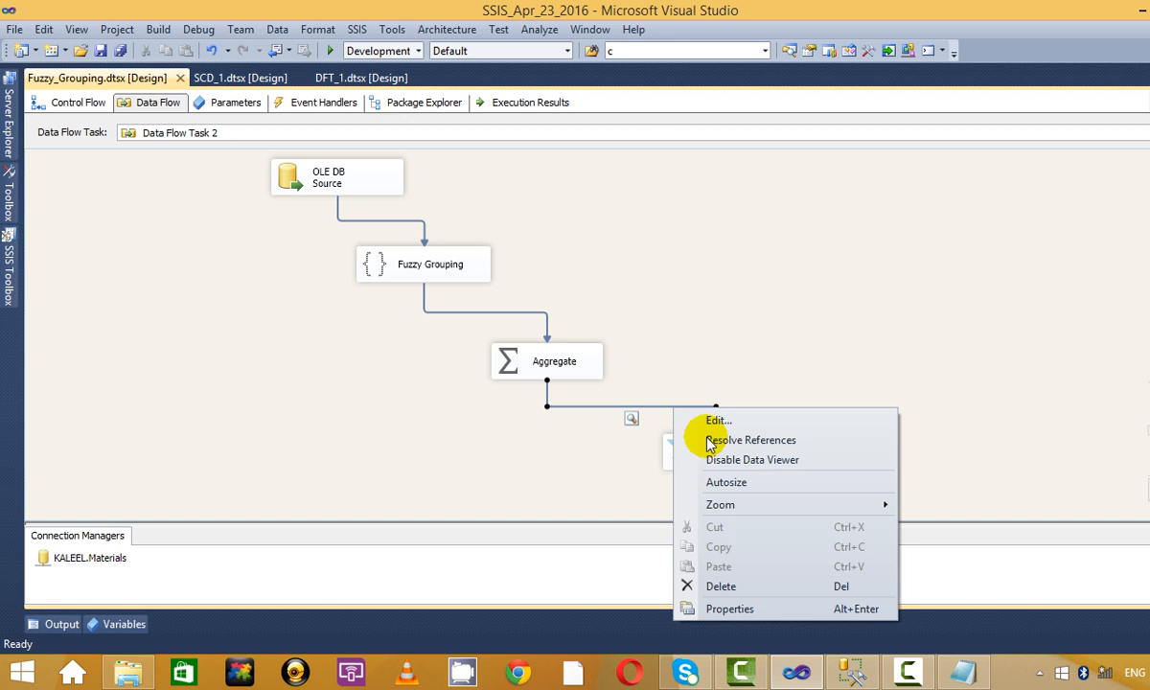
click(751, 461)
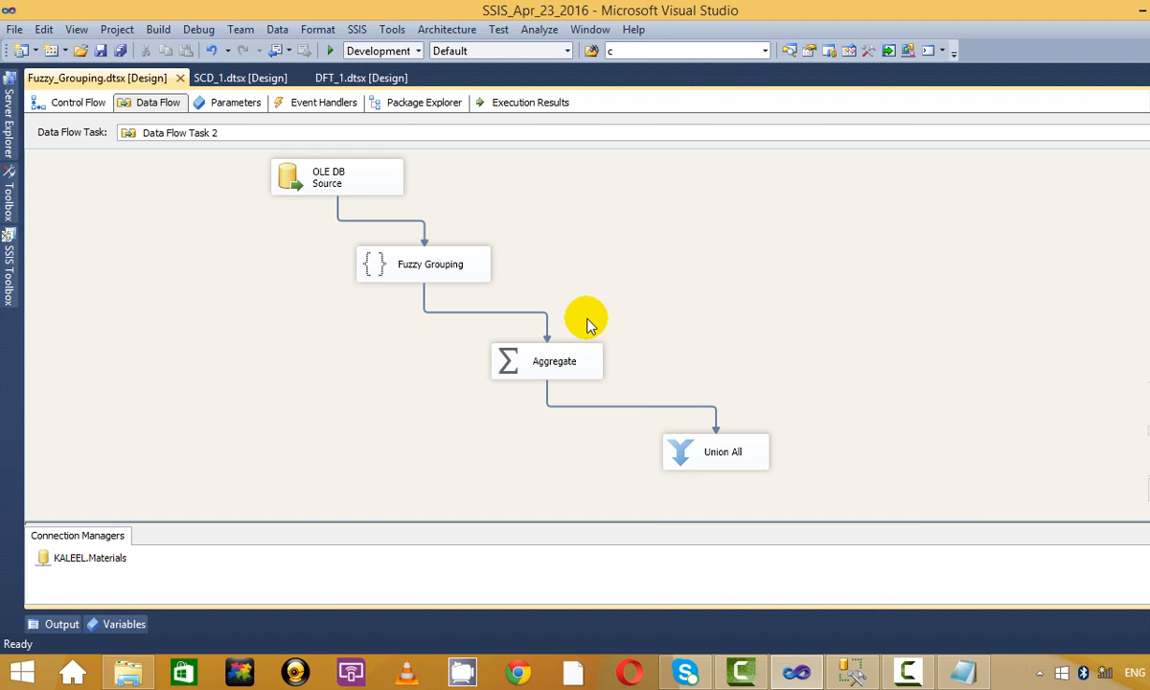
right_click(522, 313)
click(623, 365)
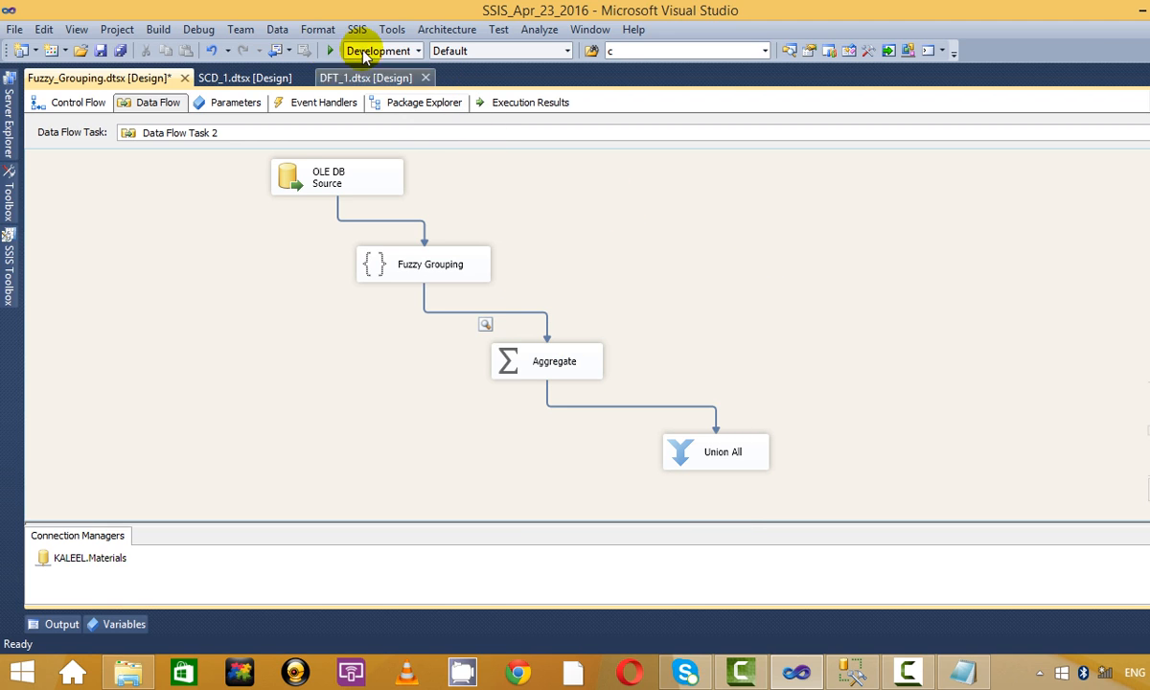
click(327, 49)
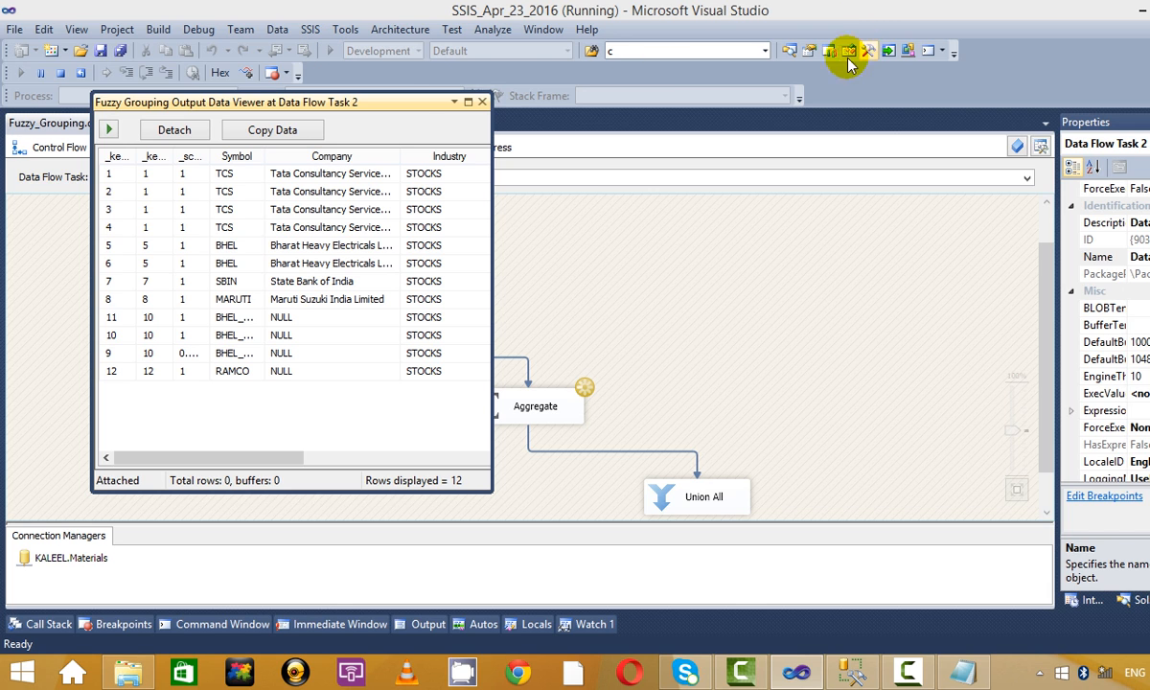
Maximize the Fuzzy Grouping viewer, widen Symbol_clean and BC_End_Date, and check the cleaned symbols.
click(469, 101)
click(671, 223)
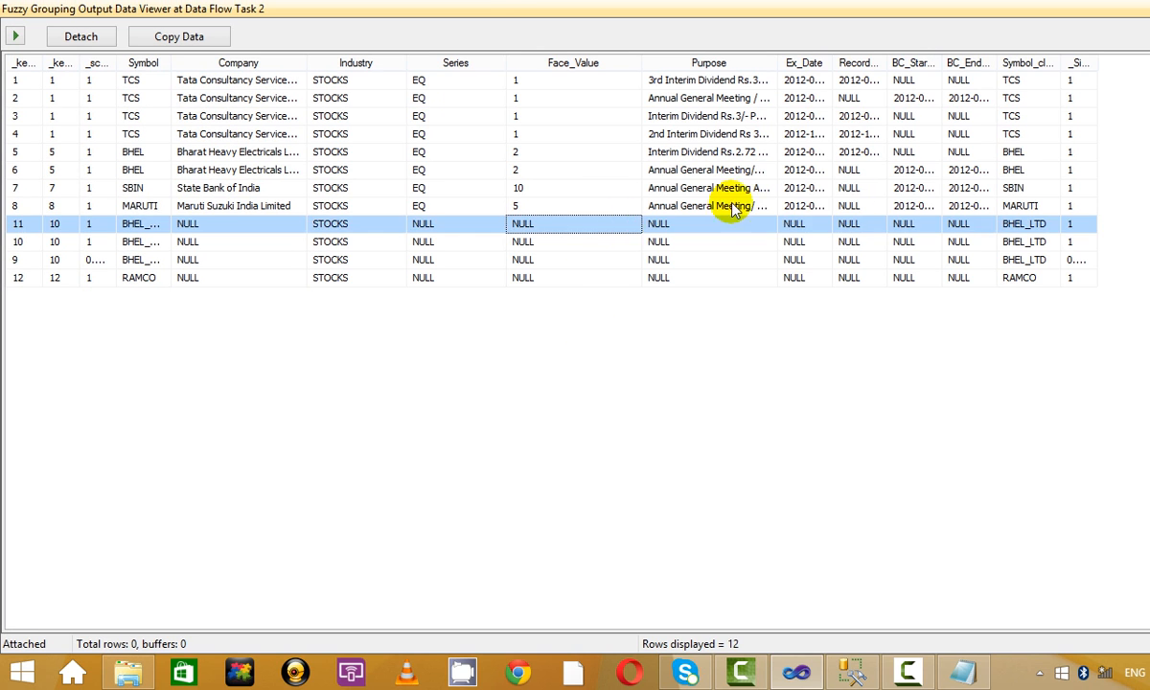
click(913, 187)
drag(1061, 64, 1097, 64)
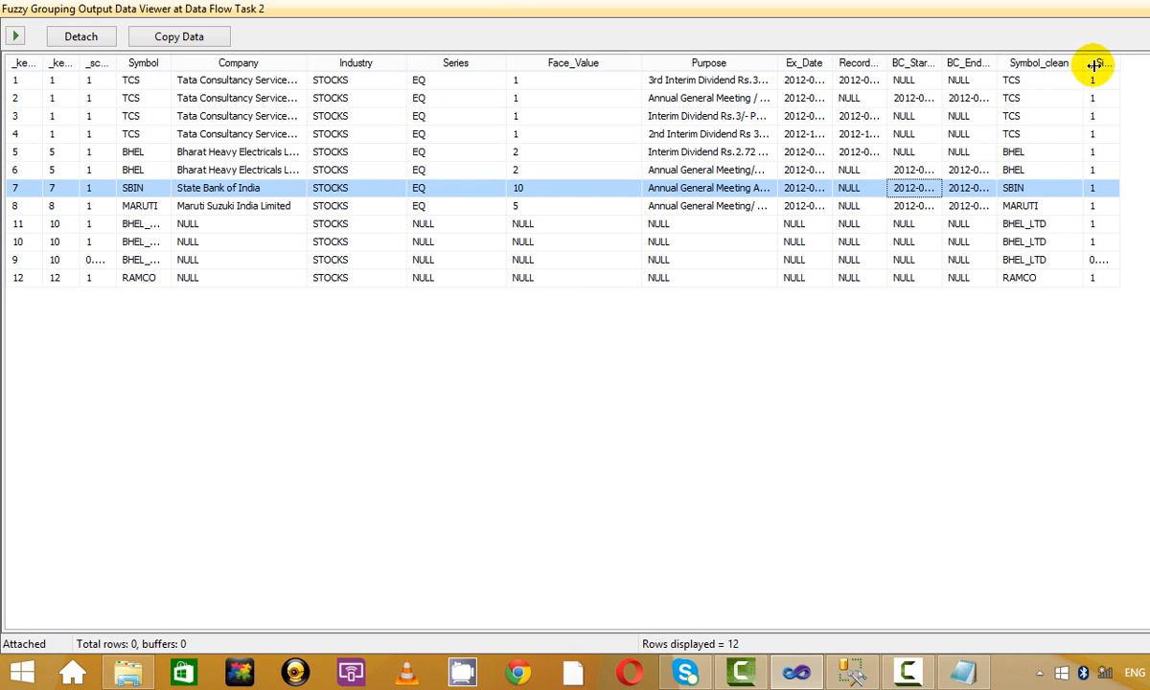
drag(997, 66, 1021, 65)
click(1054, 115)
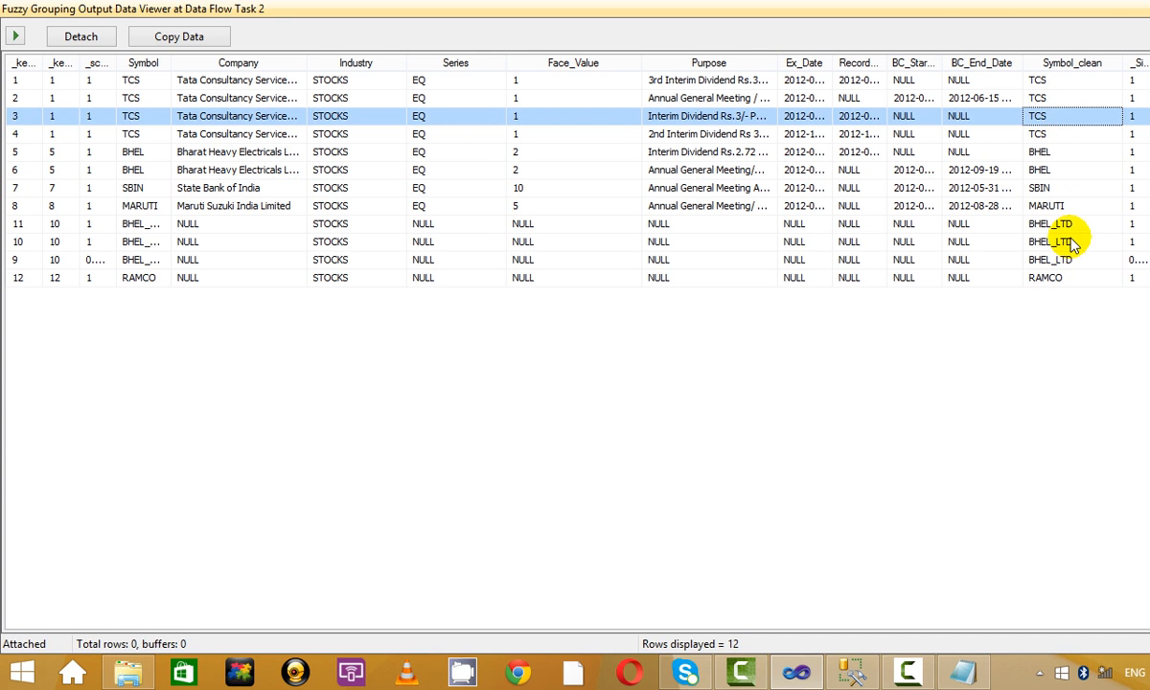
click(1001, 223)
click(1063, 242)
click(1086, 262)
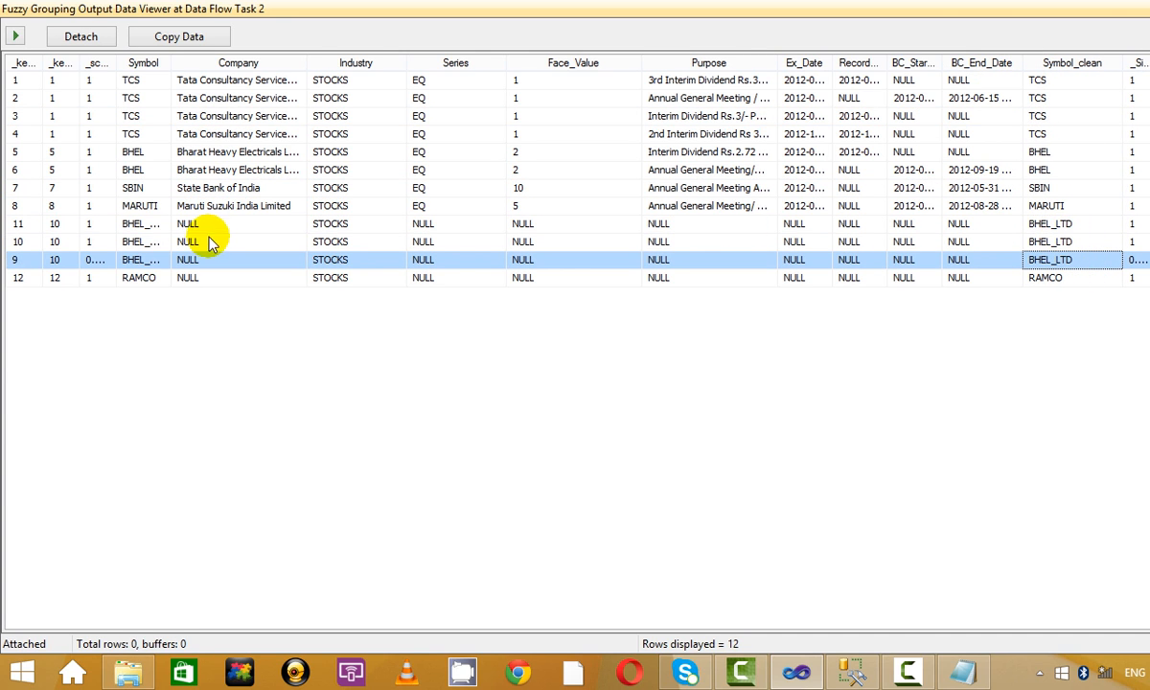
Widen the Symbol column and compare the BHEL rows, seeing BHEL_PVT cleaned to BHEL_LTD, then close the viewer.
drag(176, 64, 204, 64)
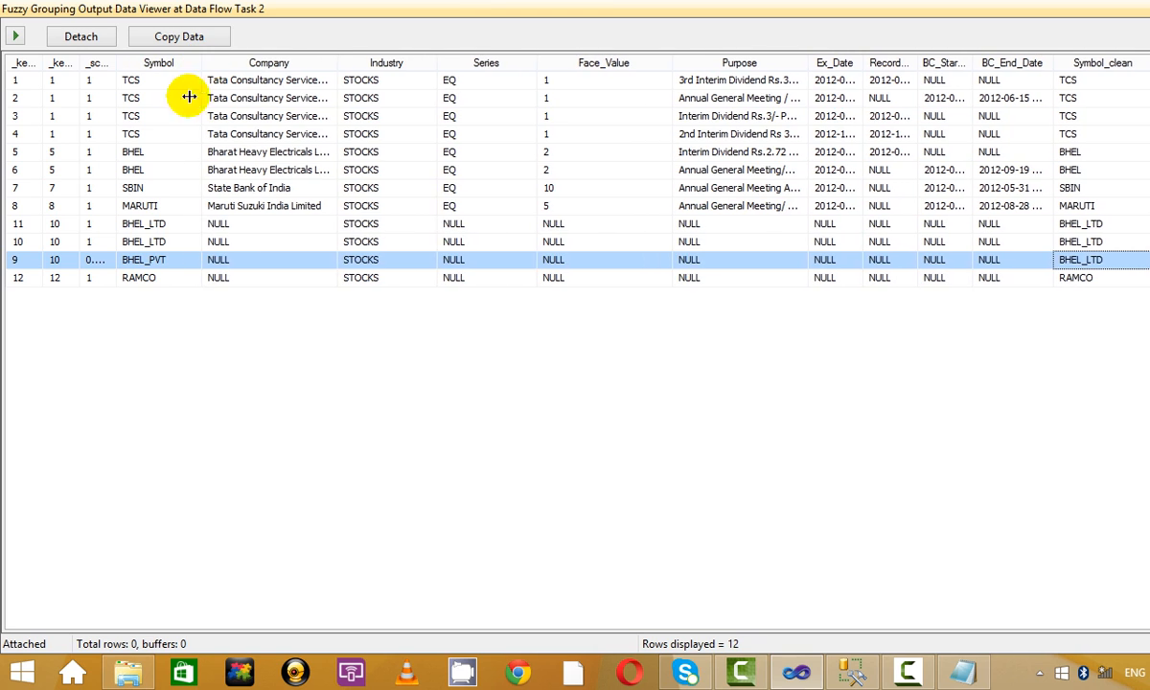
click(156, 223)
click(165, 242)
click(169, 259)
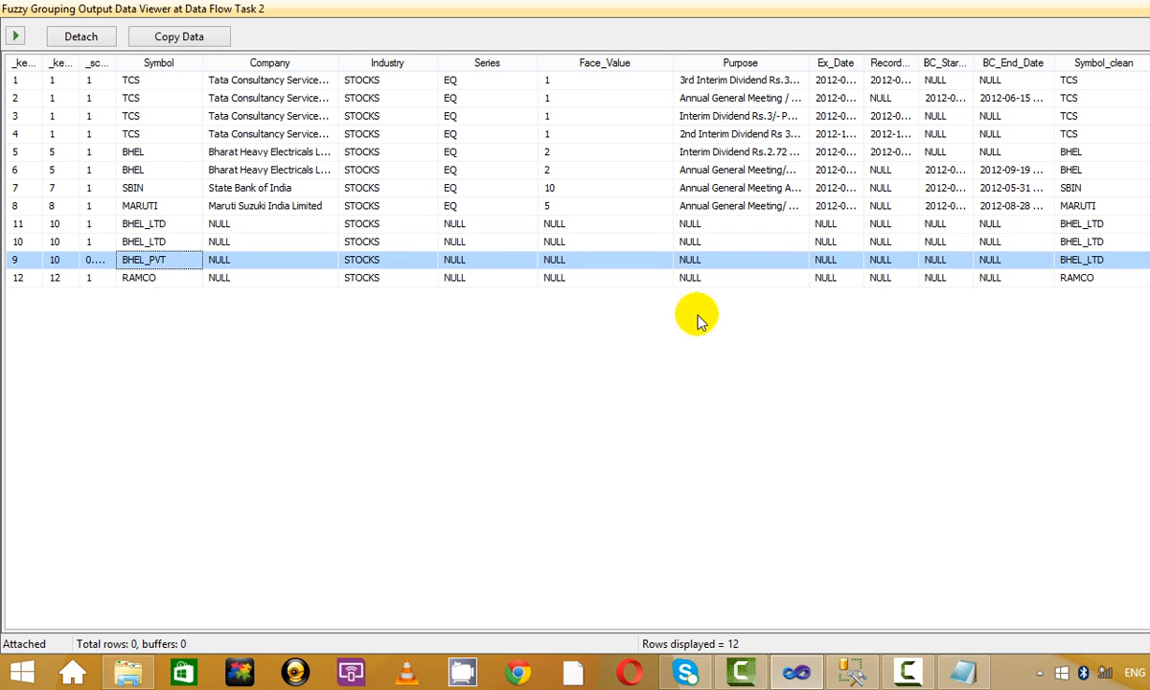
click(1109, 224)
click(1111, 277)
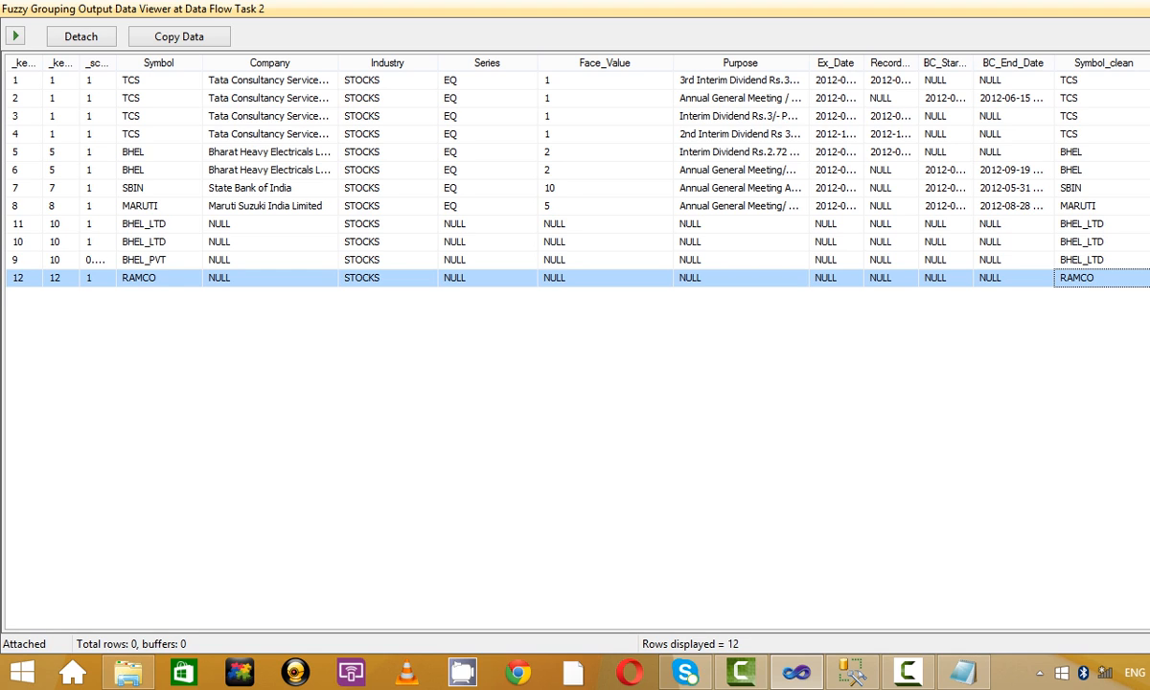
click(1109, 258)
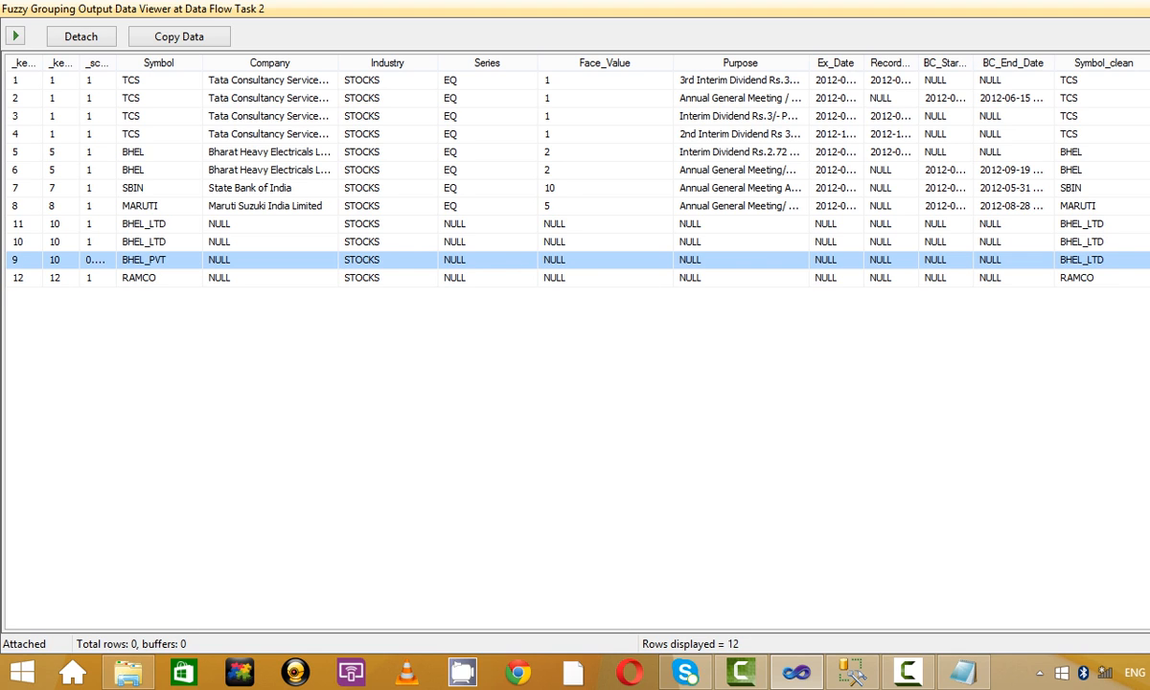
click(163, 117)
click(165, 155)
click(158, 169)
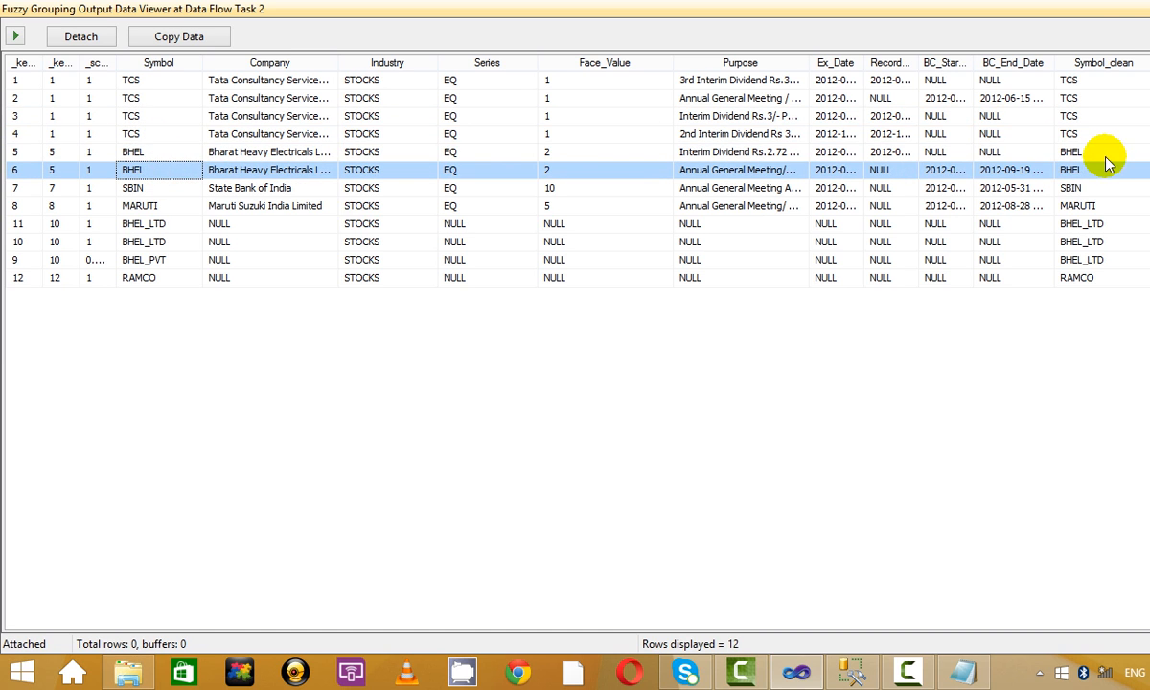
click(1071, 188)
click(1059, 10)
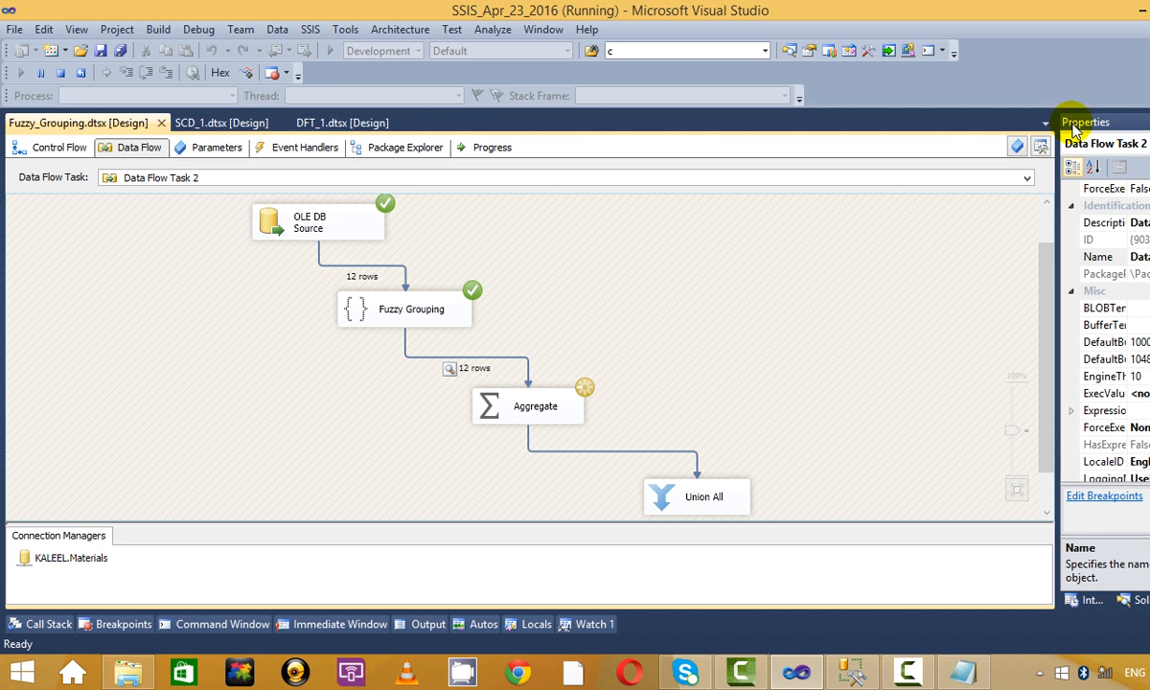
Stop debugging, re-enable the data viewer on the Aggregate→Union All path, and rerun the package.
click(60, 73)
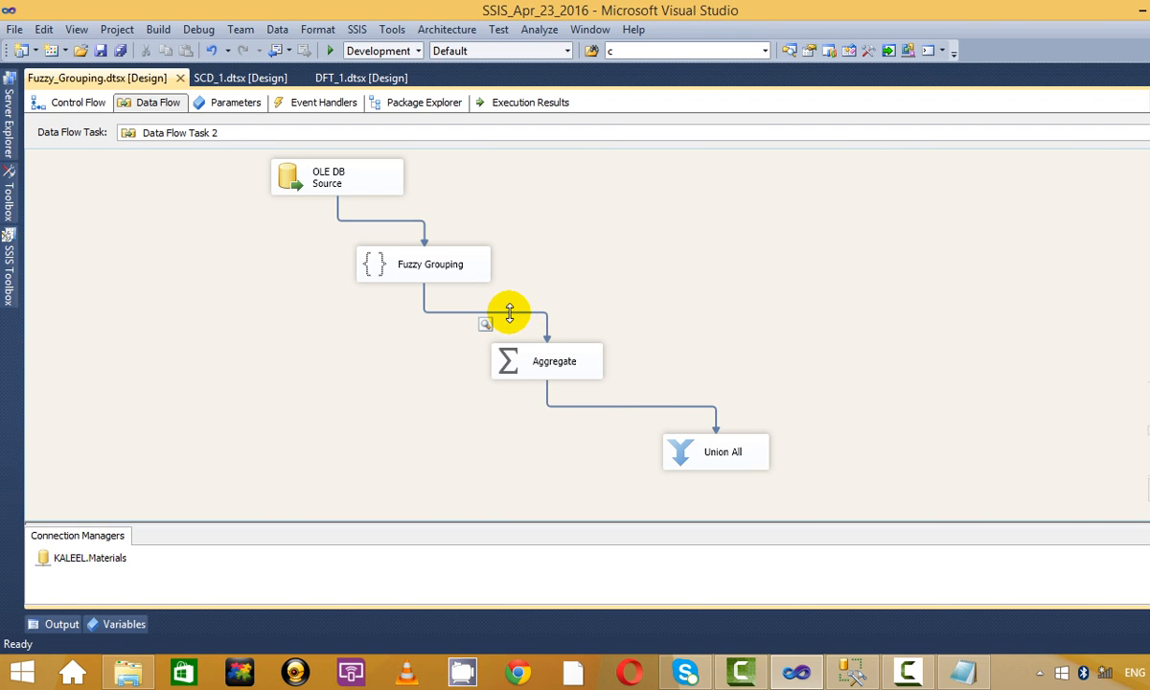
right_click(591, 406)
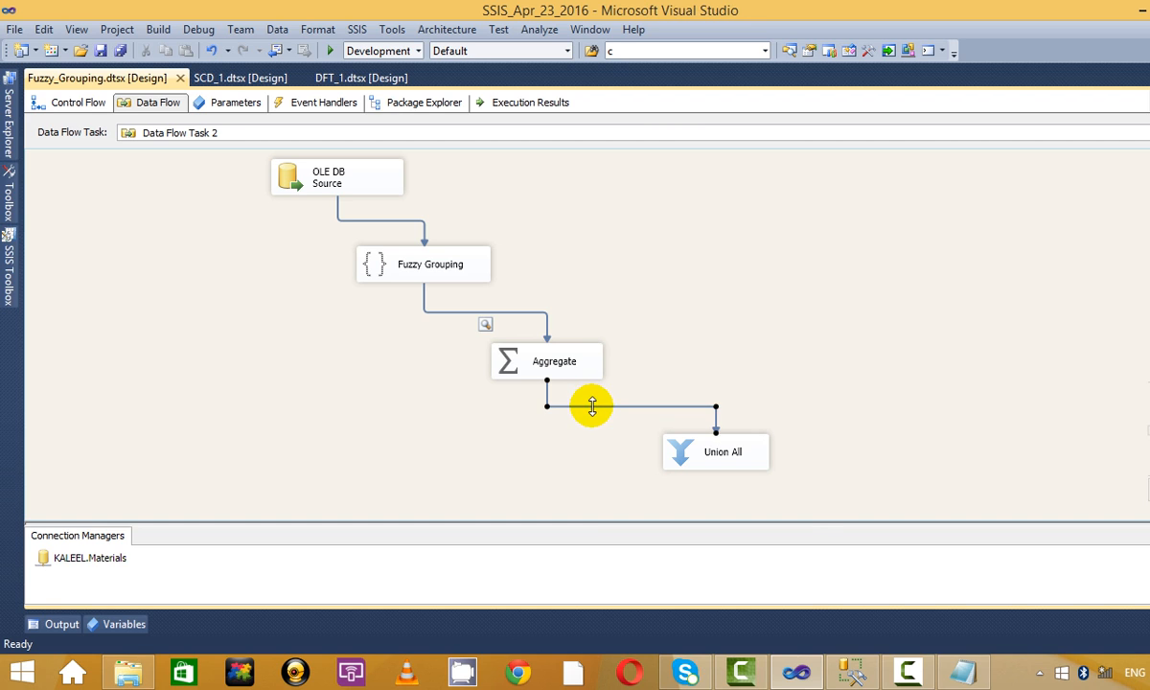
click(654, 459)
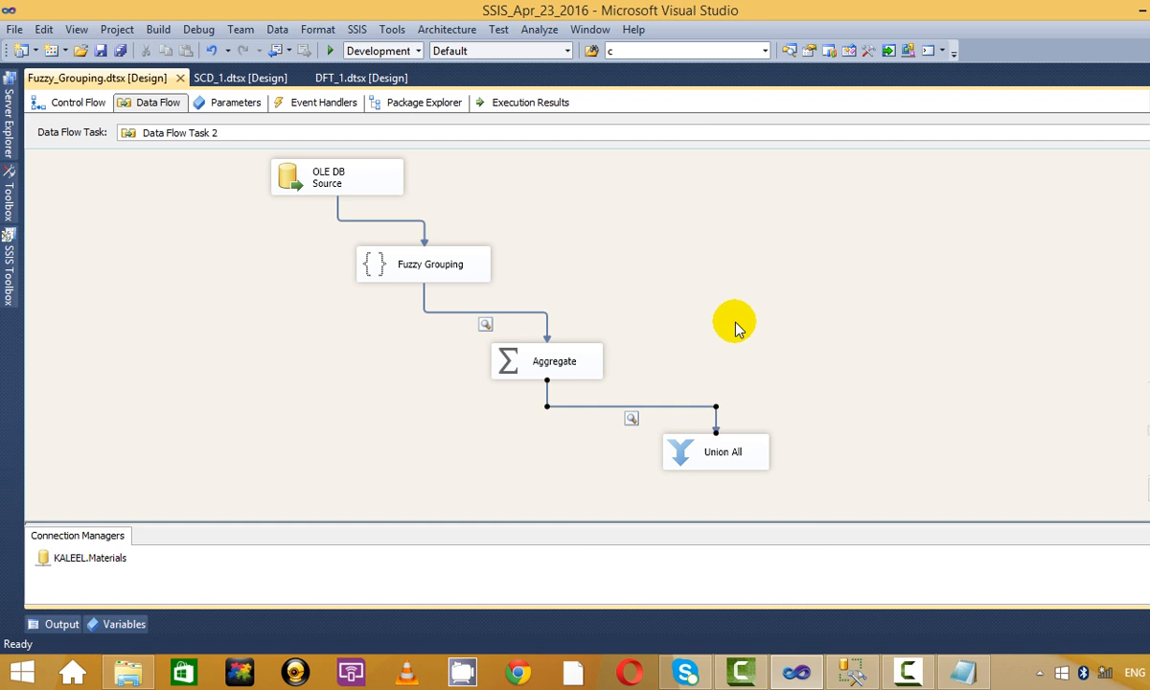
click(333, 49)
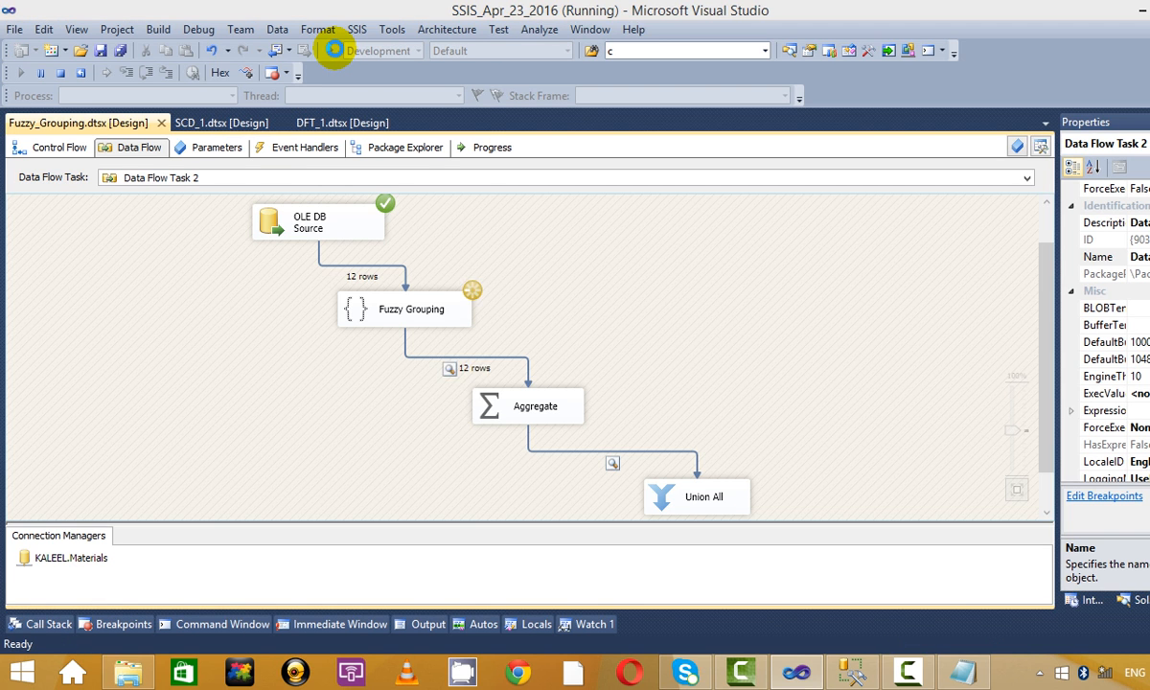
Continue to the Aggregate viewer, sort its six symbols alphabetically, then close it and stop debugging.
click(481, 102)
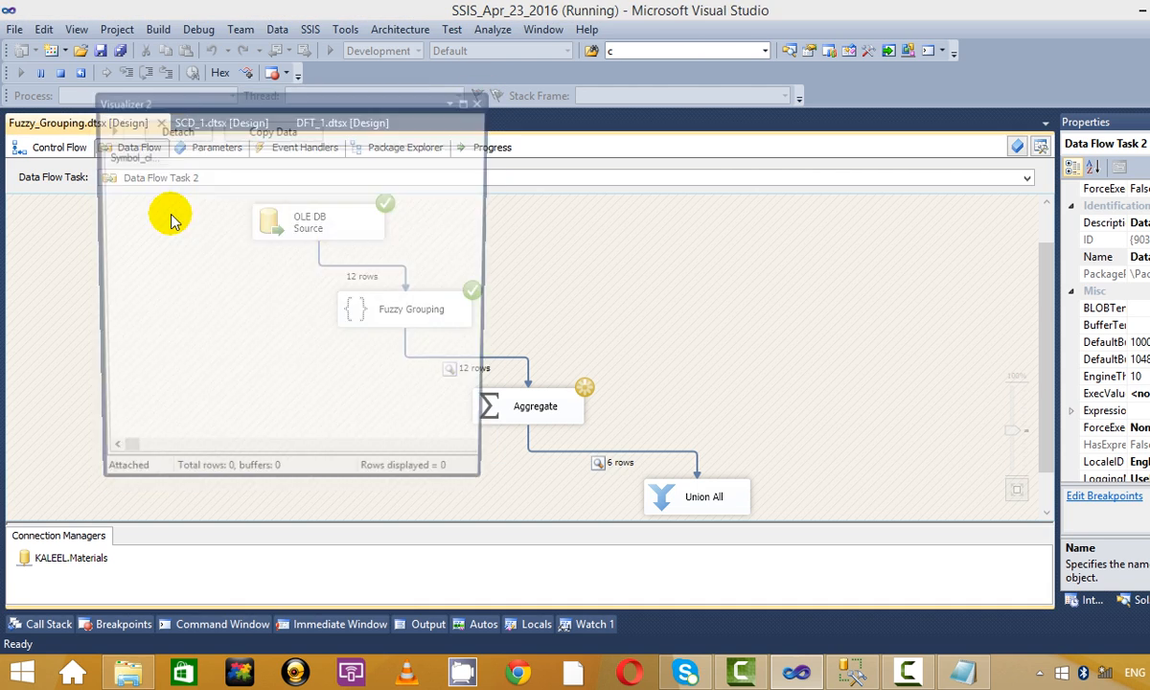
click(144, 188)
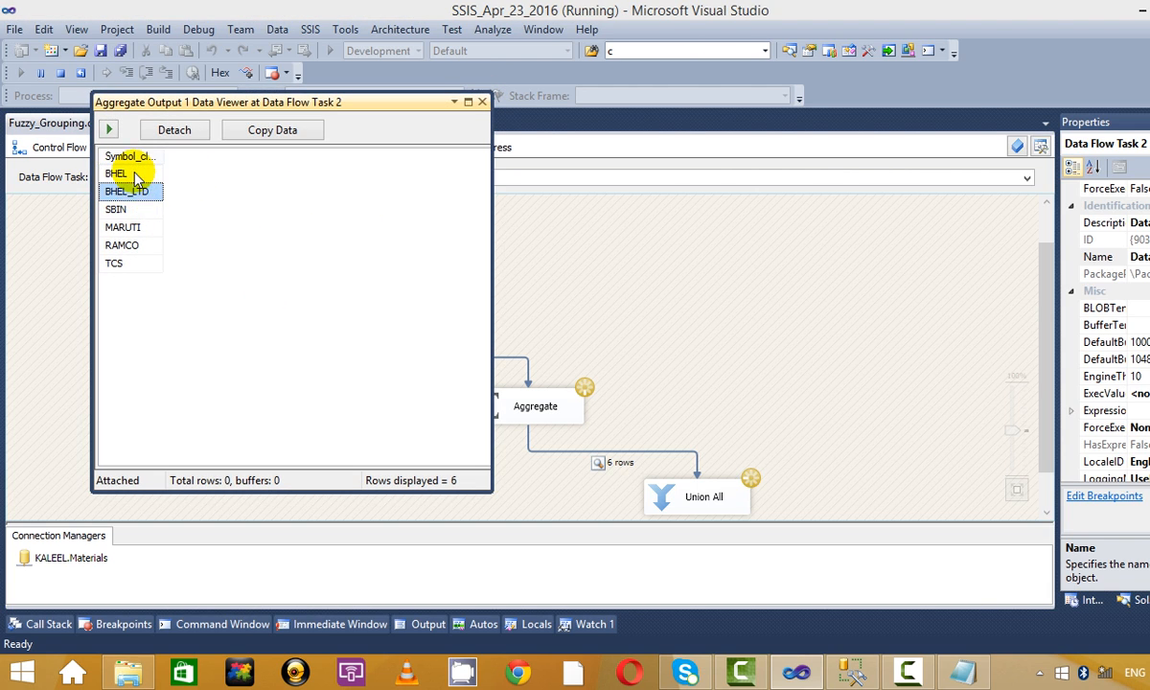
click(119, 156)
click(144, 209)
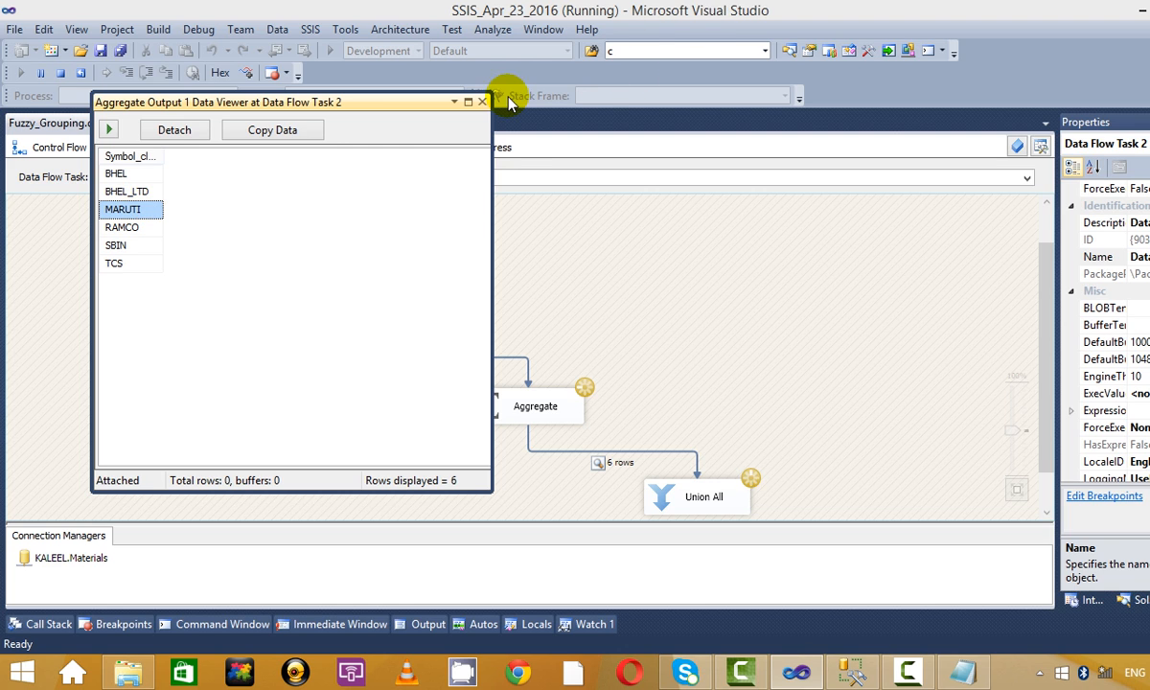
click(482, 102)
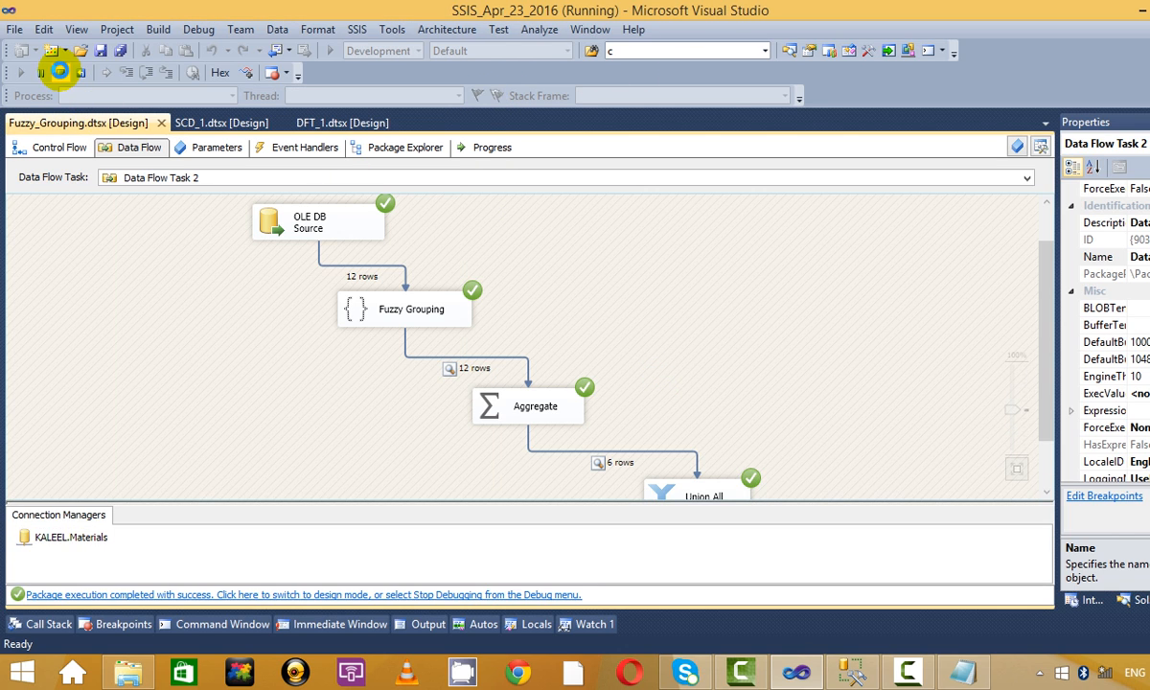
click(60, 72)
Review the Aggregate transformation's column and advanced settings, then close its editor.
click(534, 364)
right_click(530, 363)
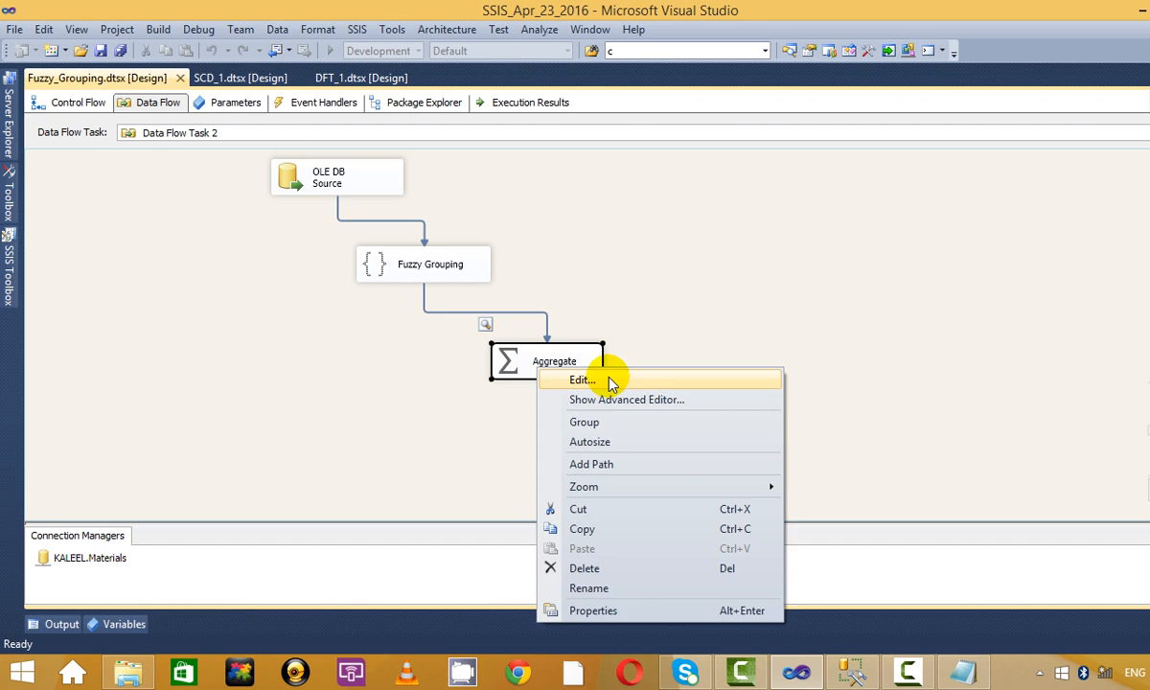
key(Escape)
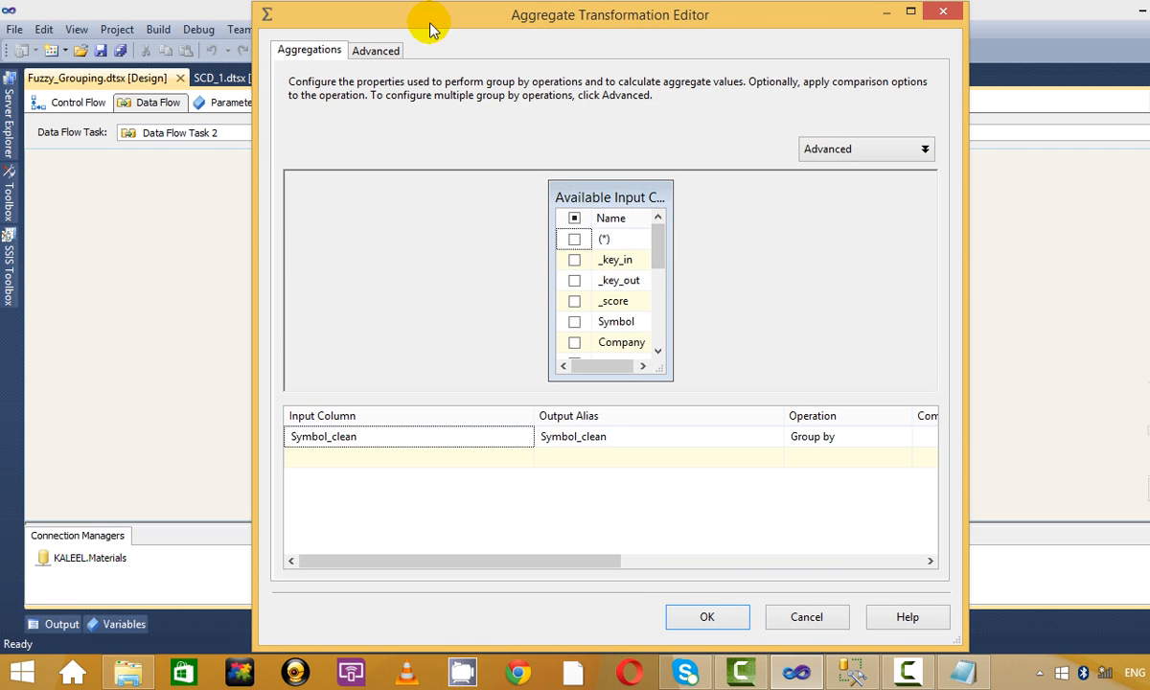
click(388, 53)
click(315, 49)
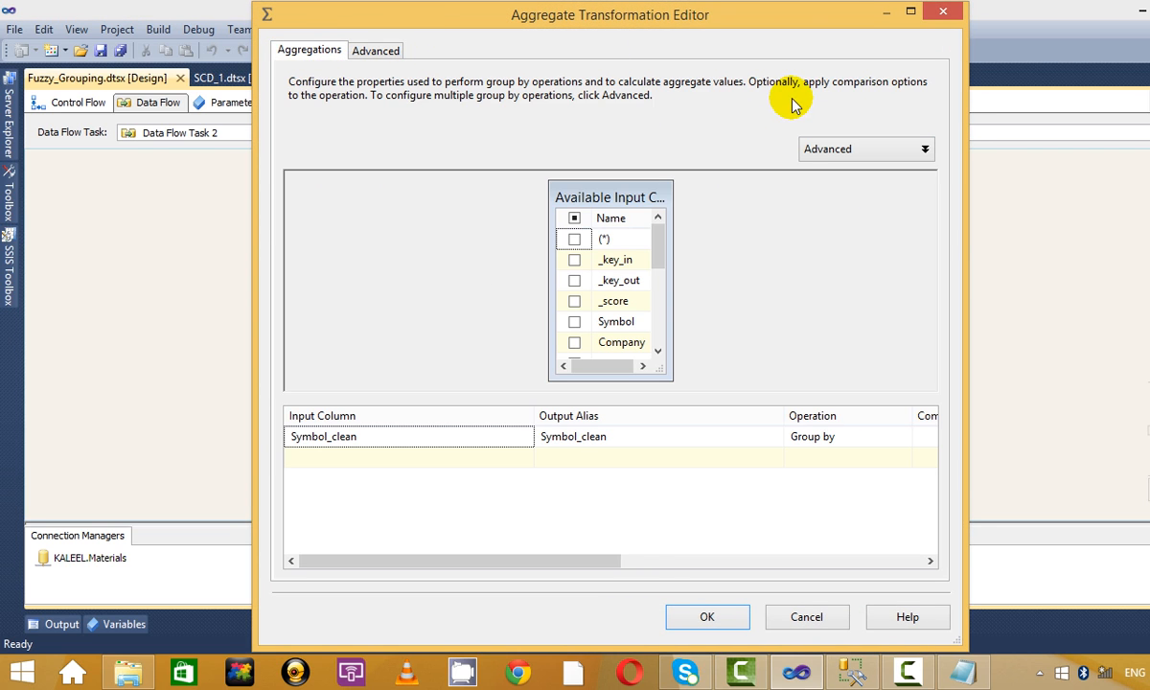
click(943, 12)
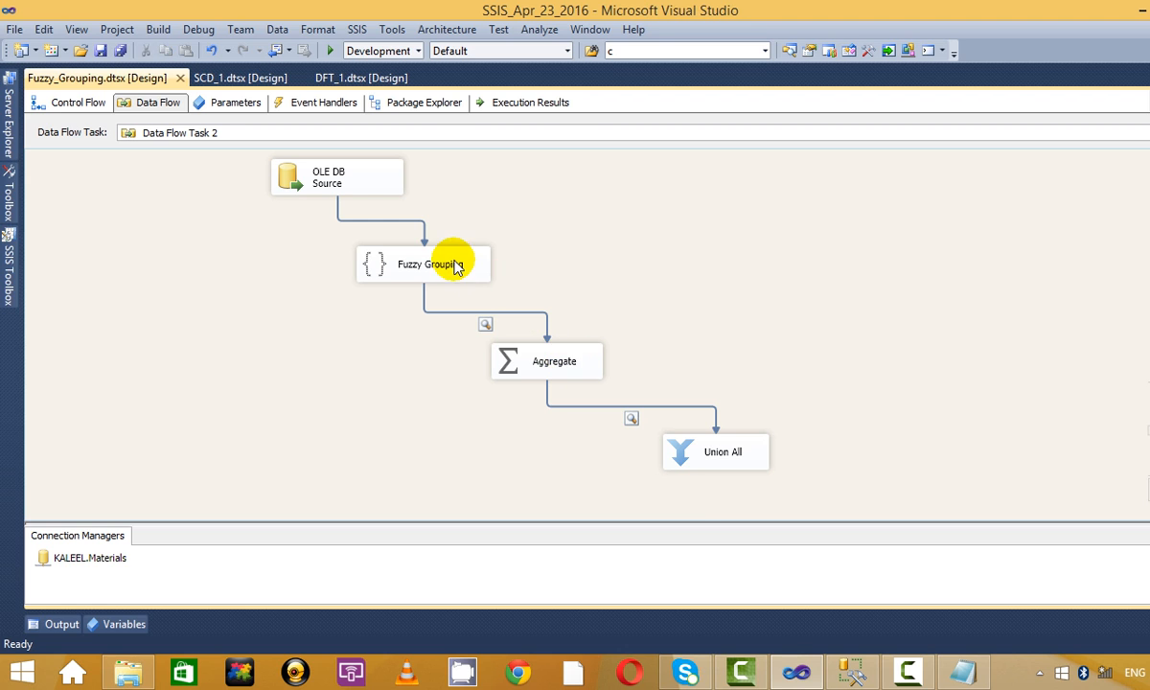
Set the Fuzzy Grouping similarity threshold to 0.45 on the Advanced tab and start the package.
click(455, 267)
right_click(484, 259)
click(554, 273)
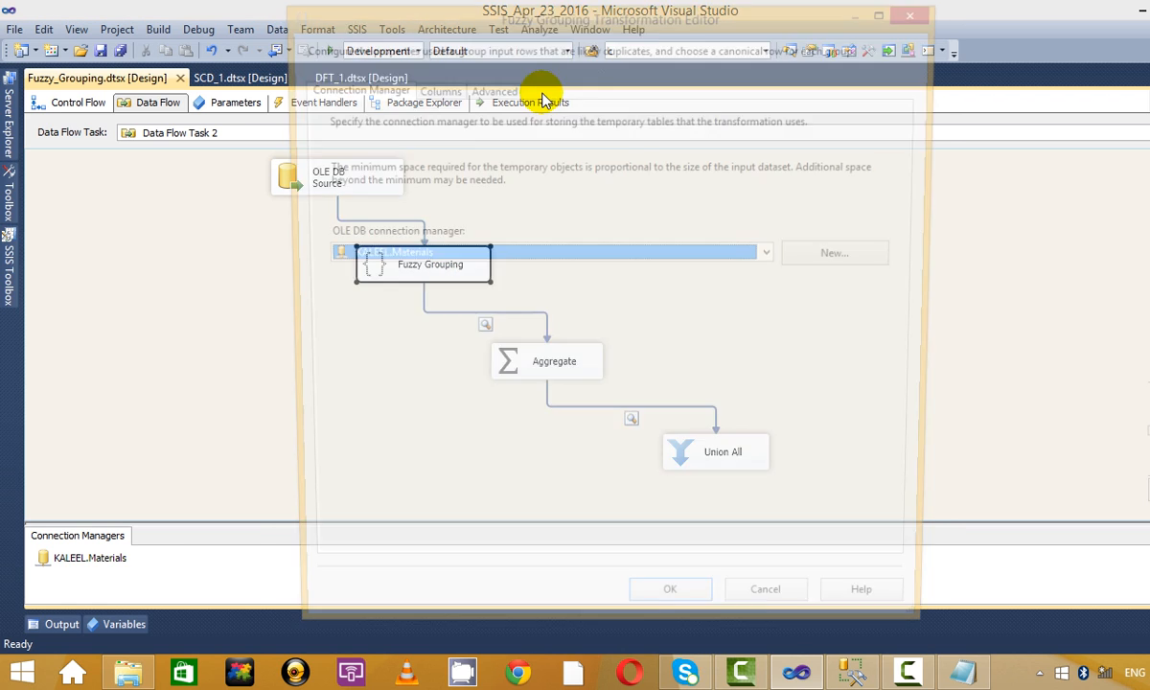
click(490, 88)
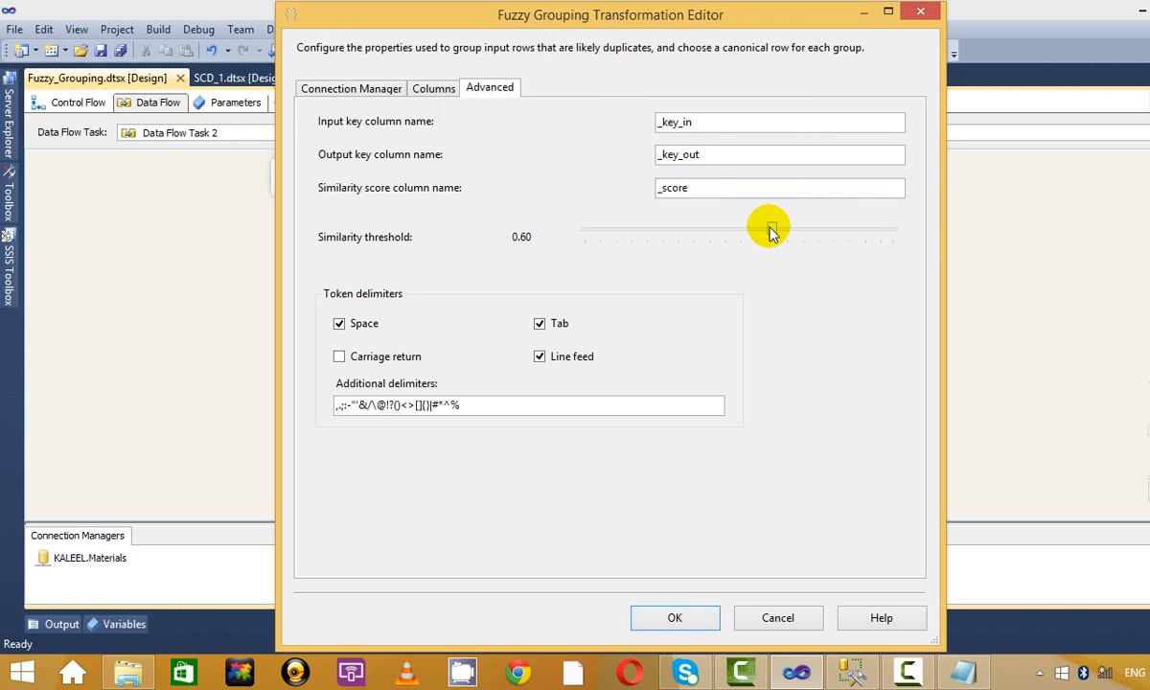
drag(770, 231, 726, 234)
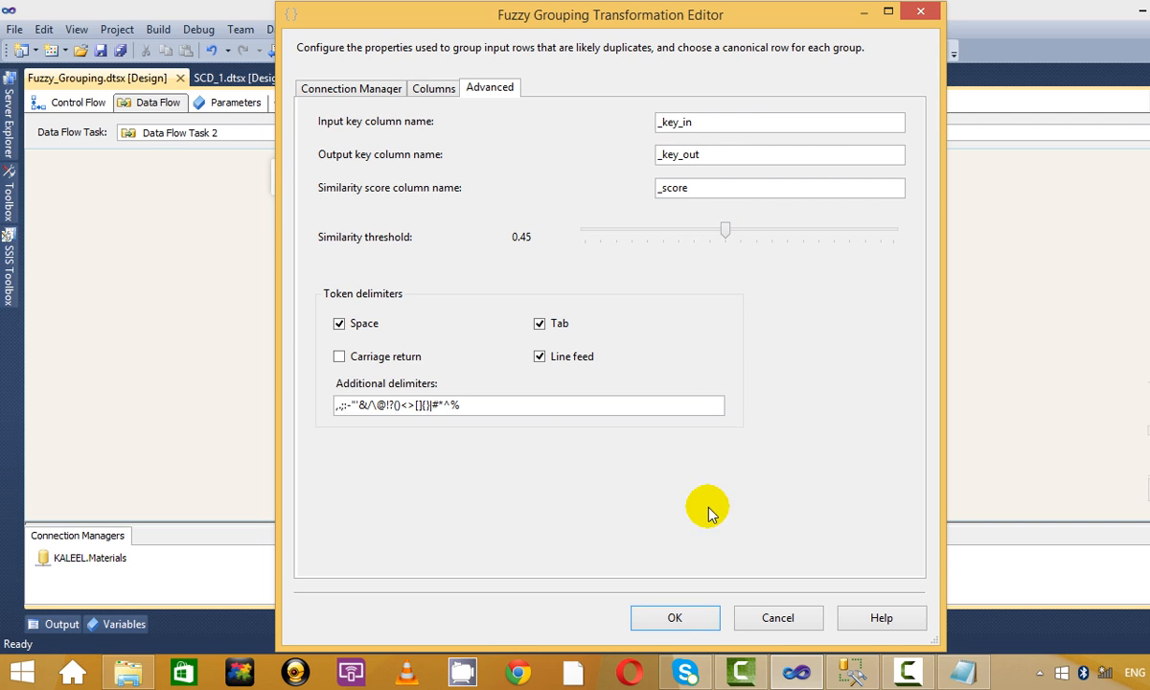
click(674, 618)
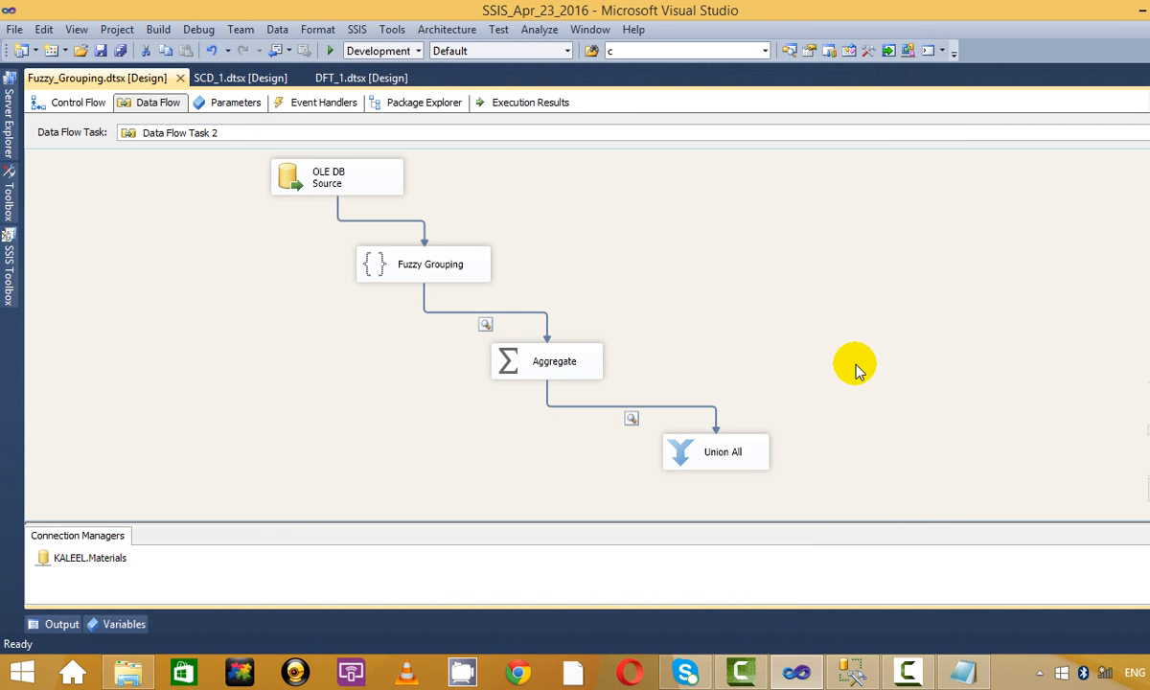
click(330, 52)
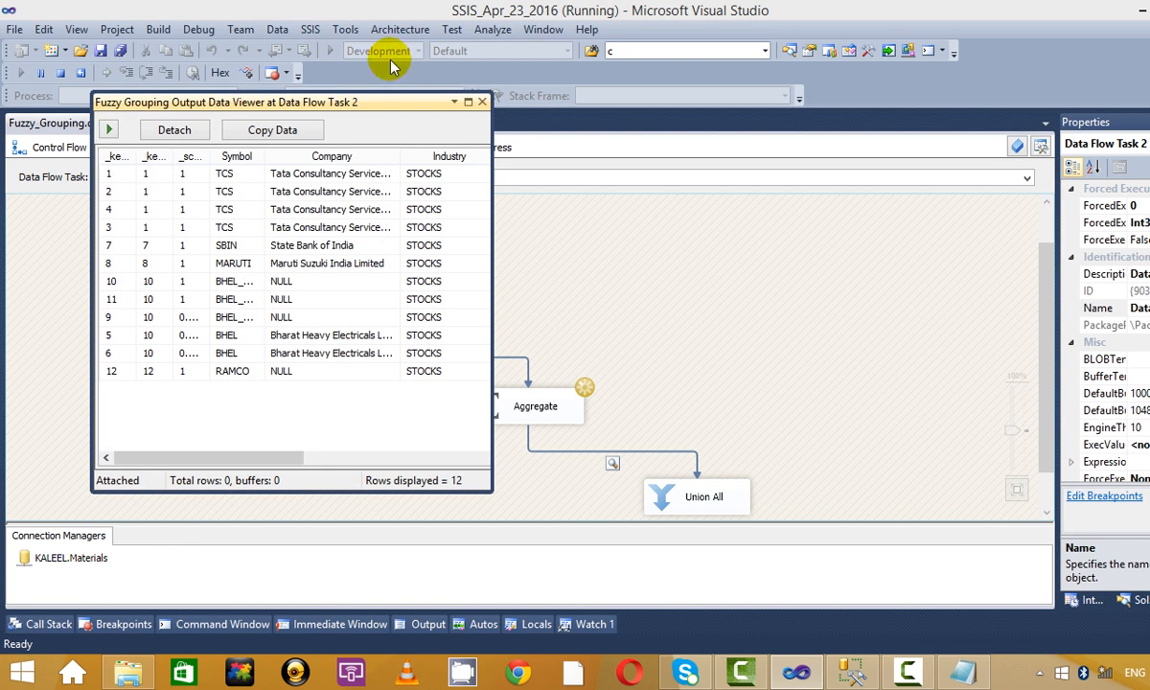
Maximize the Fuzzy Grouping viewer and widen Symbol_clean to check each row's cleaned symbol.
click(466, 97)
click(779, 153)
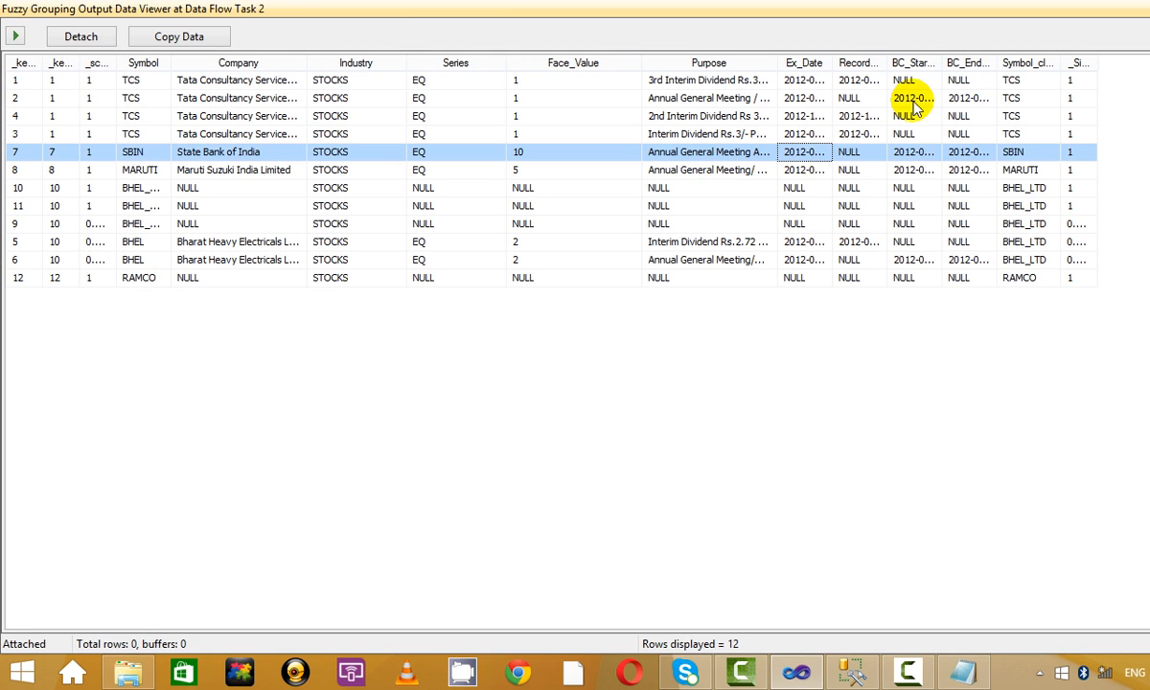
drag(1084, 64, 1100, 64)
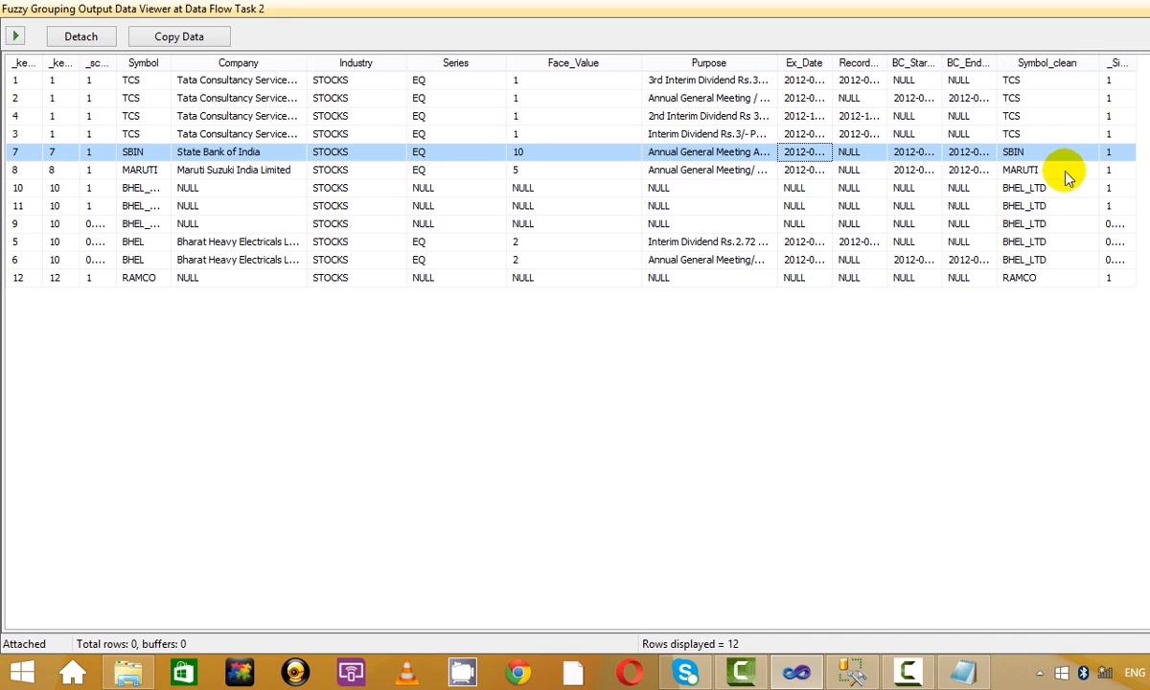
click(1058, 187)
click(1059, 205)
click(1061, 224)
click(1063, 242)
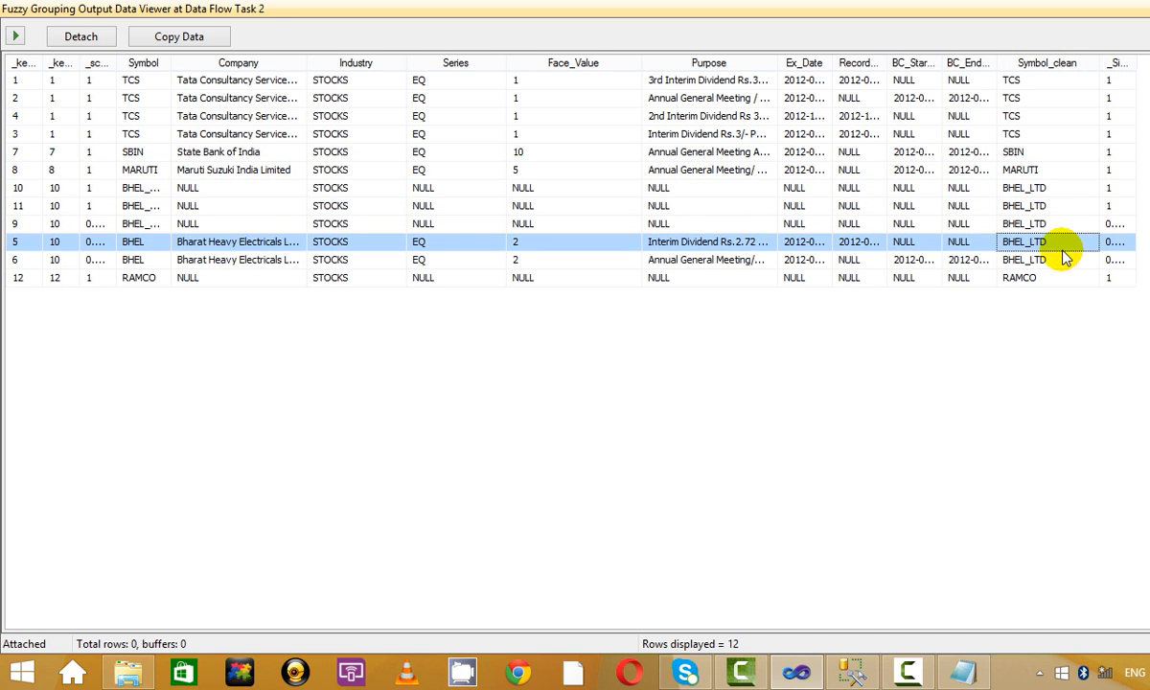
click(1063, 257)
click(1065, 189)
click(1001, 204)
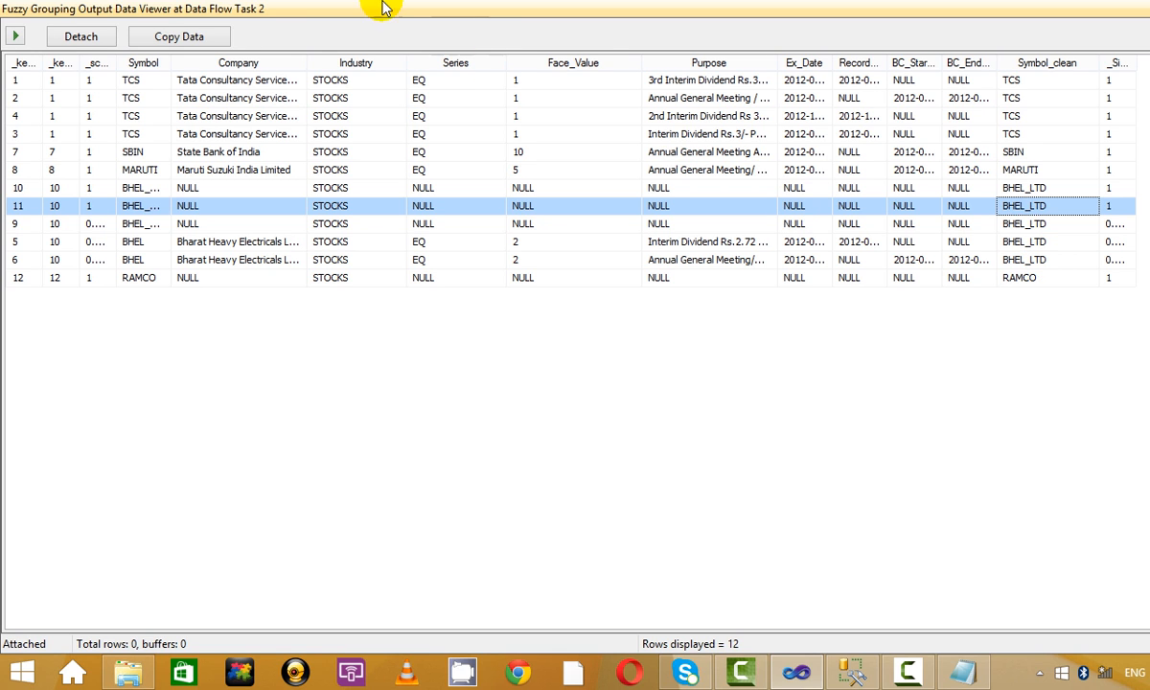
Widen the Symbol column, confirm BHEL, BHEL_PVT and BHEL_LTD all clean to BHEL_LTD, then continue to the Aggregate output.
drag(171, 63, 208, 63)
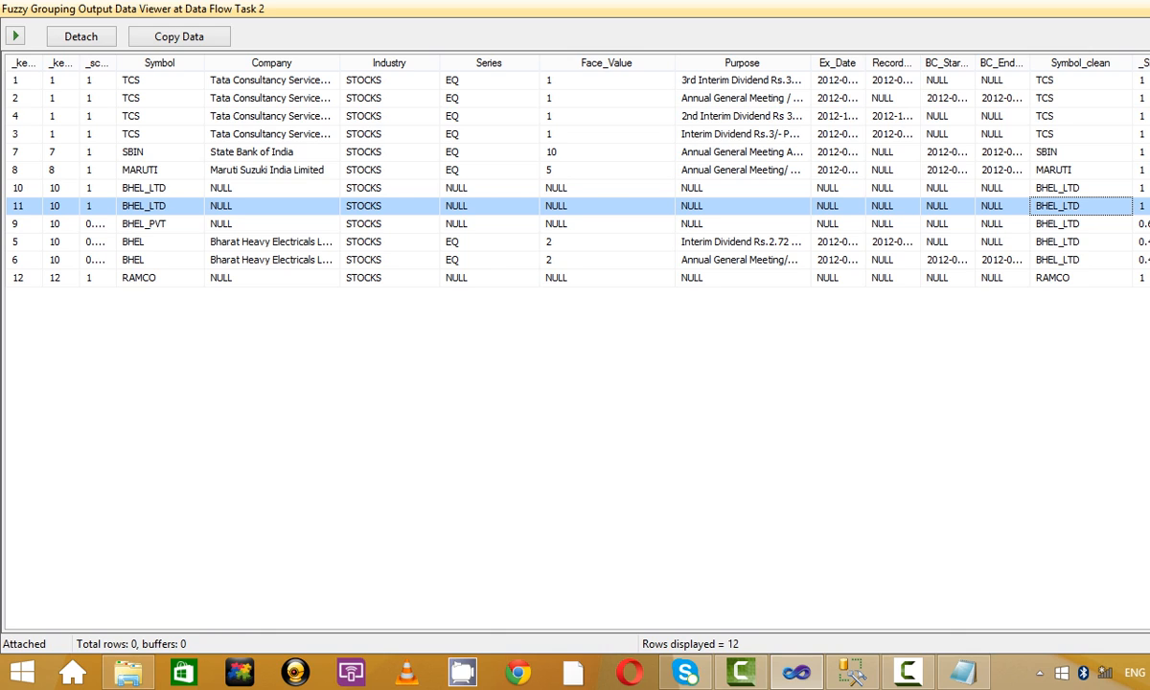
click(1140, 224)
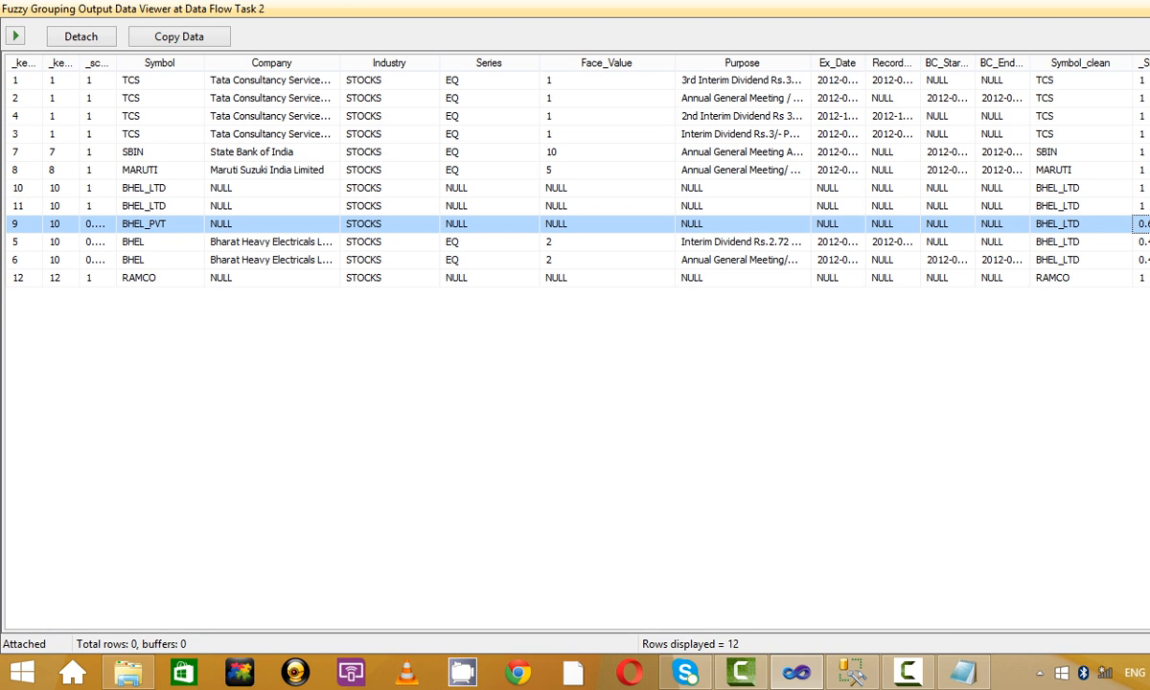
click(1140, 259)
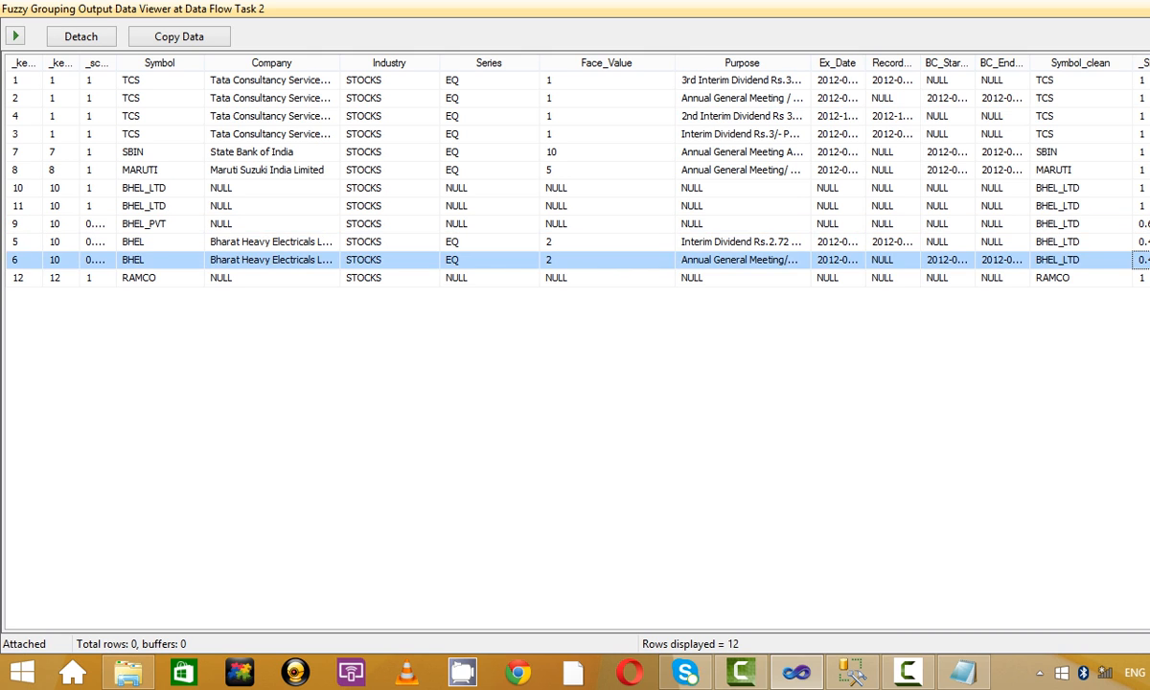
key(Down)
key(Up)
click(1080, 188)
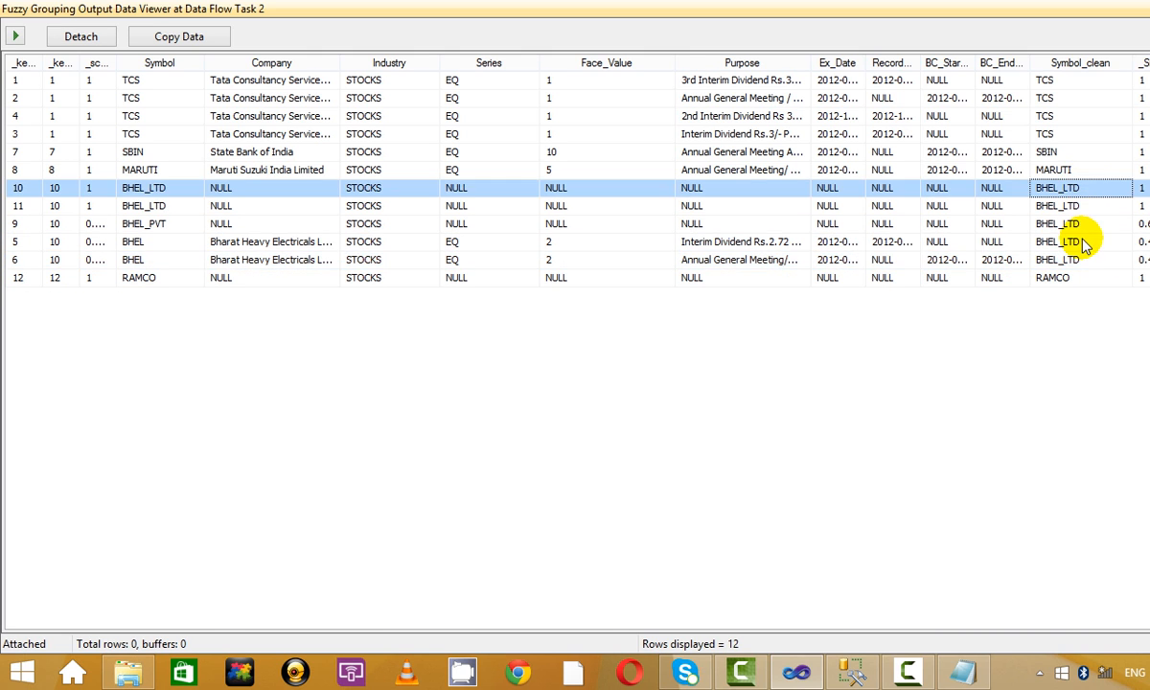
click(1075, 259)
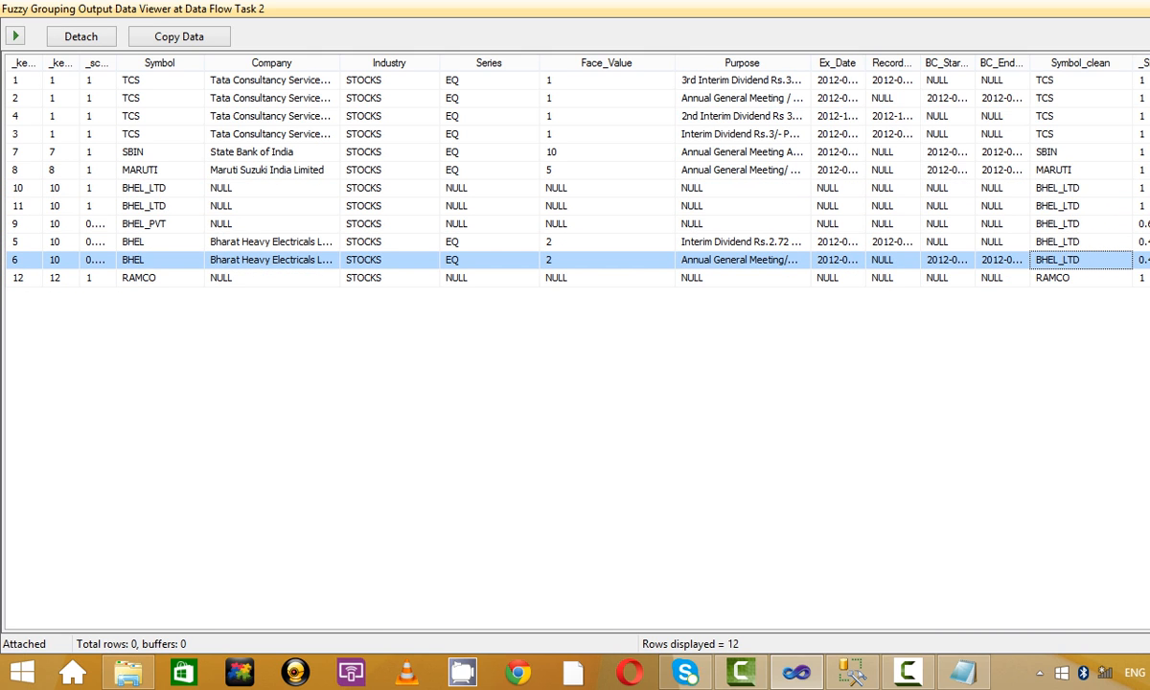
key(alt+Tab)
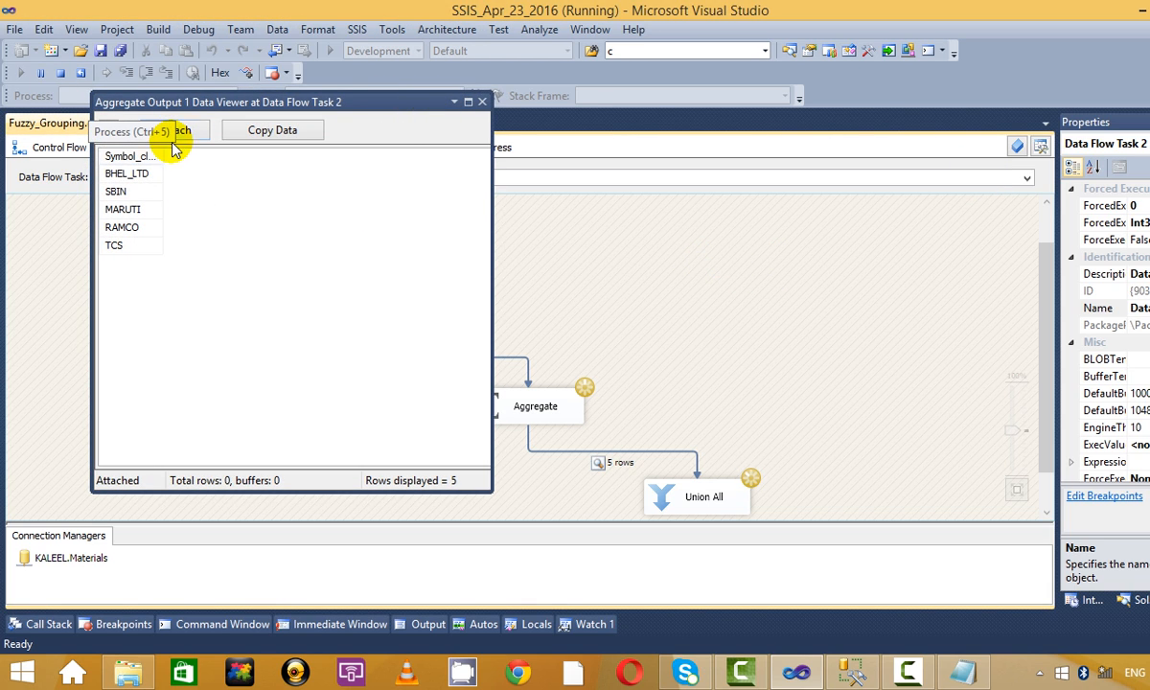
Sort the Aggregate output by Symbol_clean showing 5 symbols, close the viewer, and stop debugging.
click(131, 157)
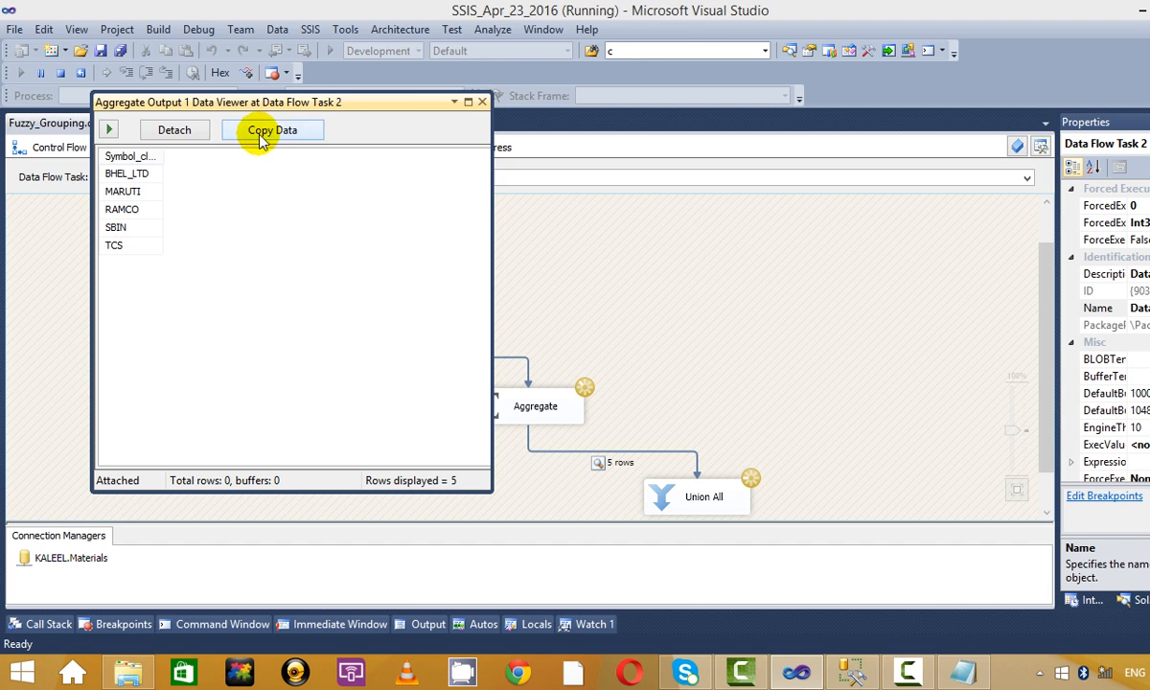
click(482, 103)
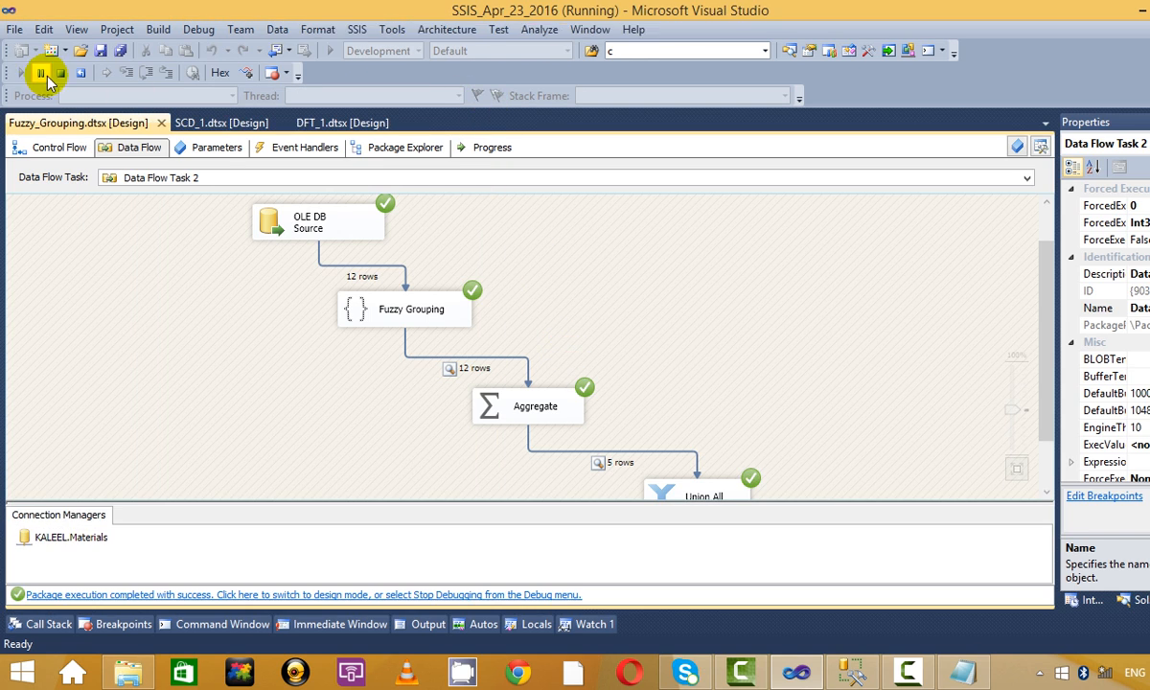
click(60, 74)
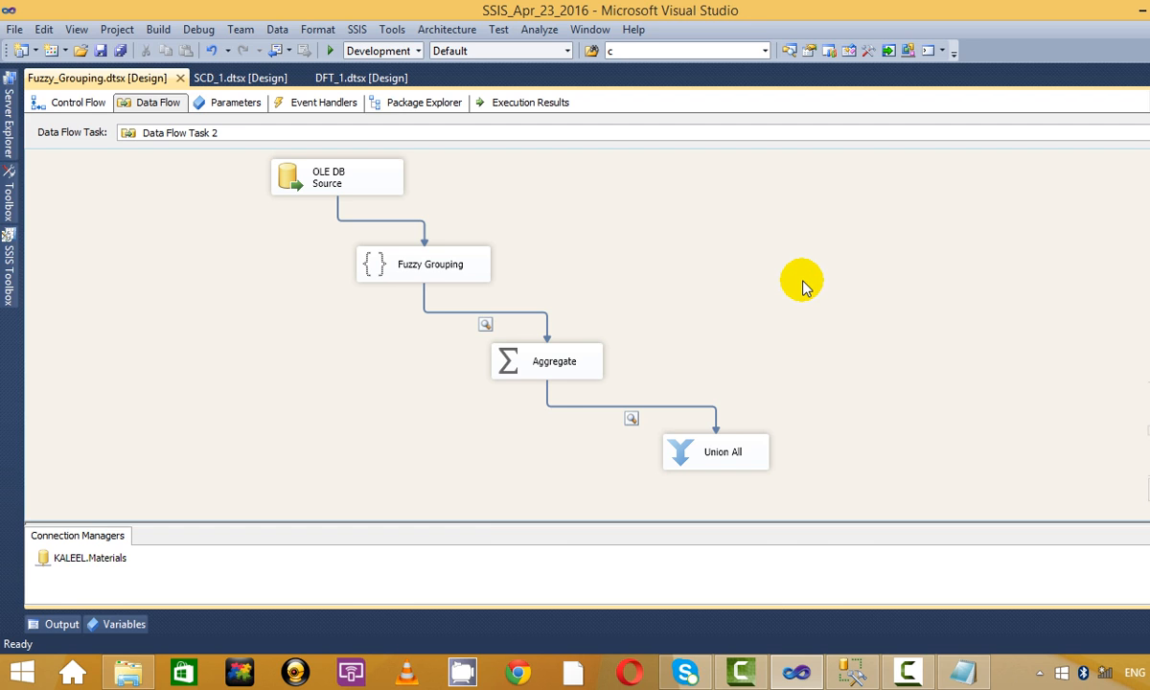
In Notepad's 30_Apr_2016.txt, add a 'Data Clenasing:' heading on a new line below SSIS:.
click(963, 671)
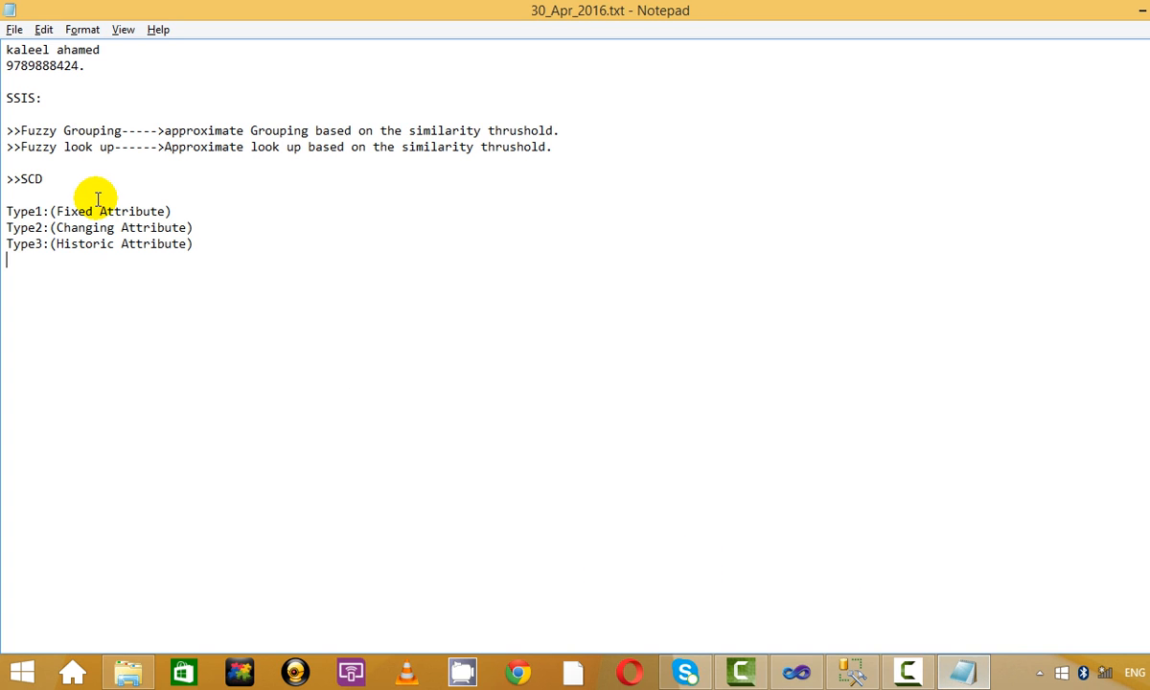
click(124, 105)
key(Return)
key(Return)
text(D)
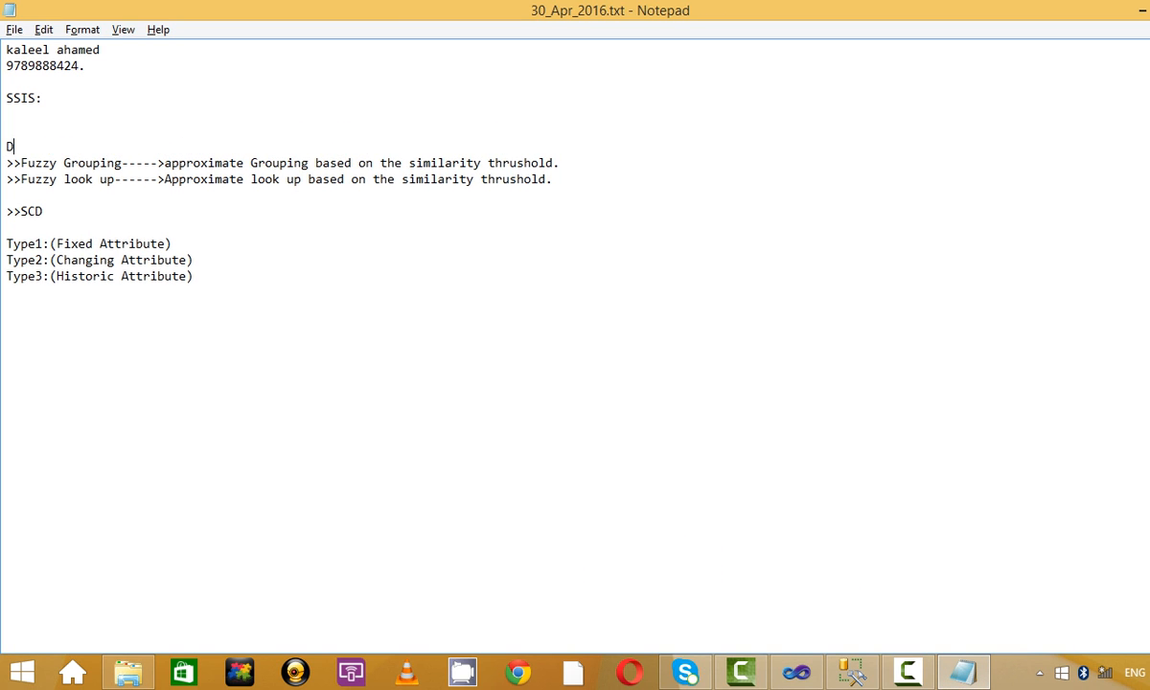
text(ata Clenasing)
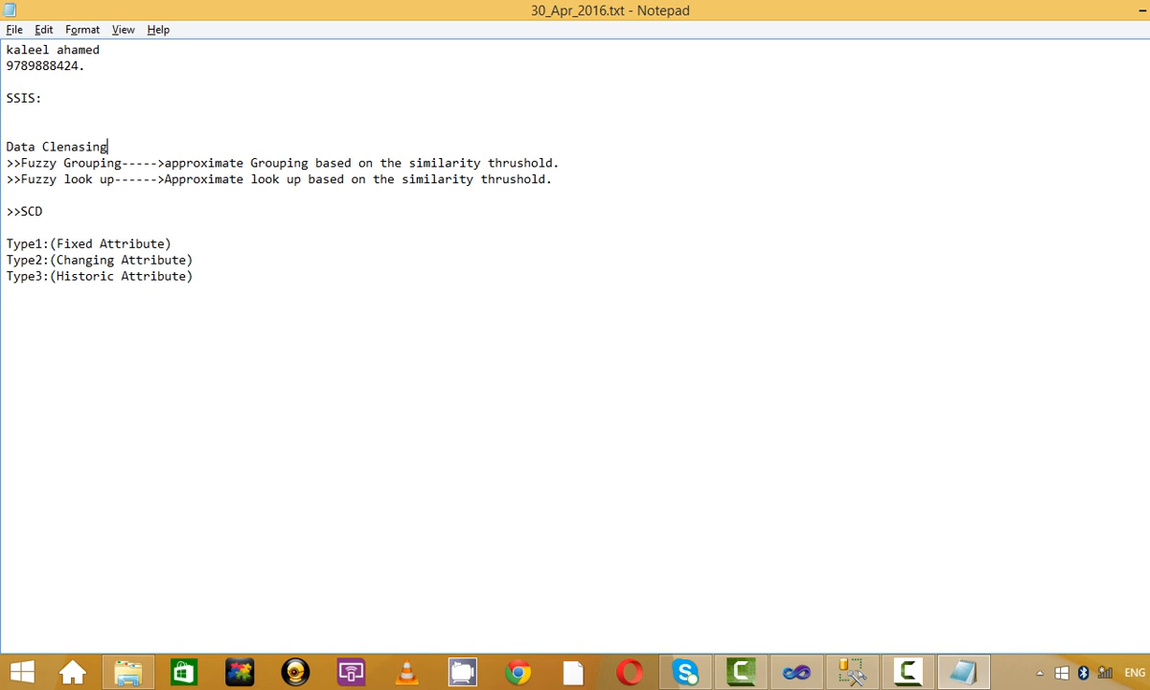
text(:)
key(Return)
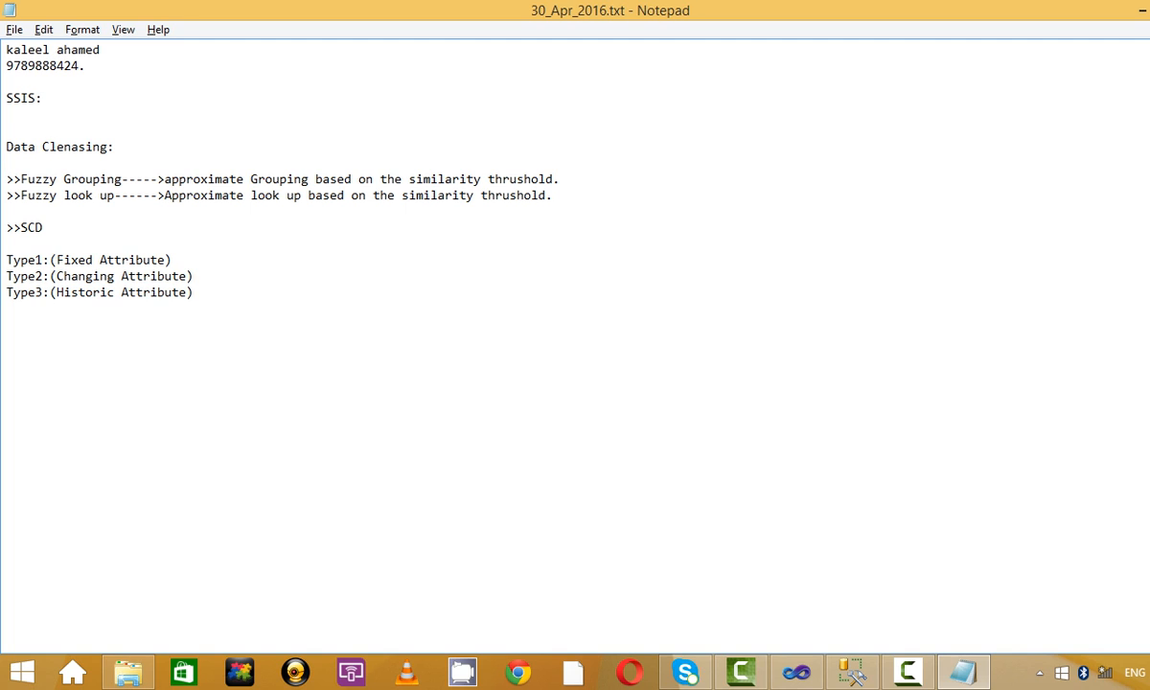
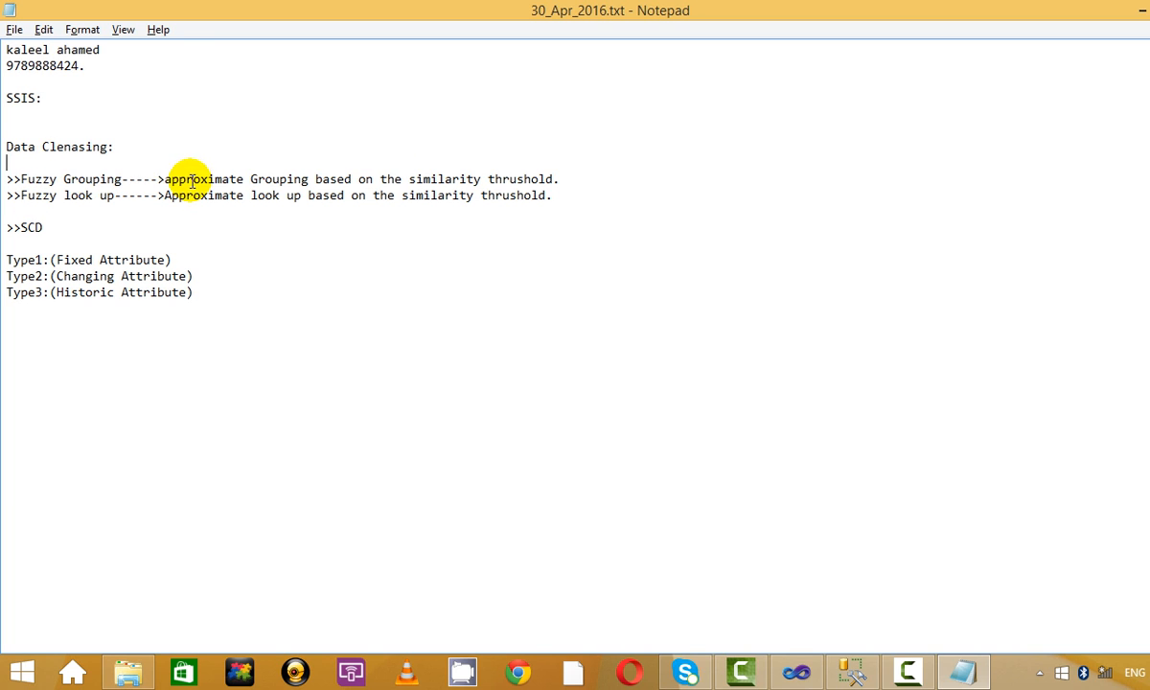
Add a blank line after the Fuzzy Grouping note and correct the misspelled word 'thrushold'.
drag(162, 179, 556, 181)
click(587, 188)
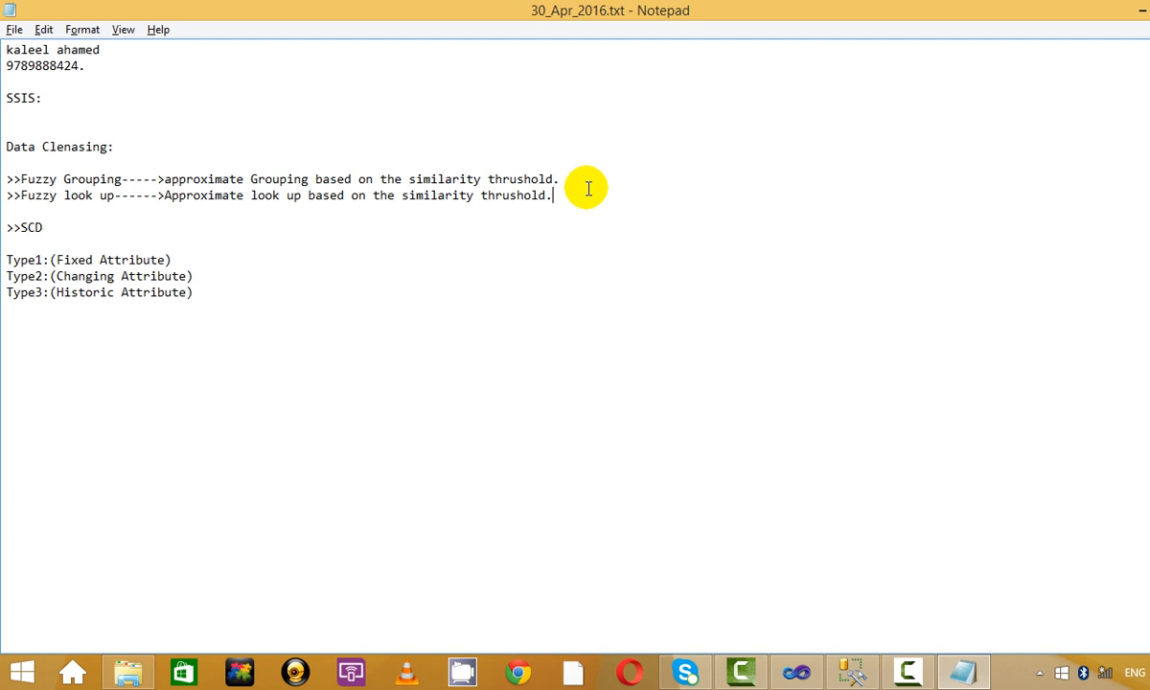
click(572, 182)
key(Return)
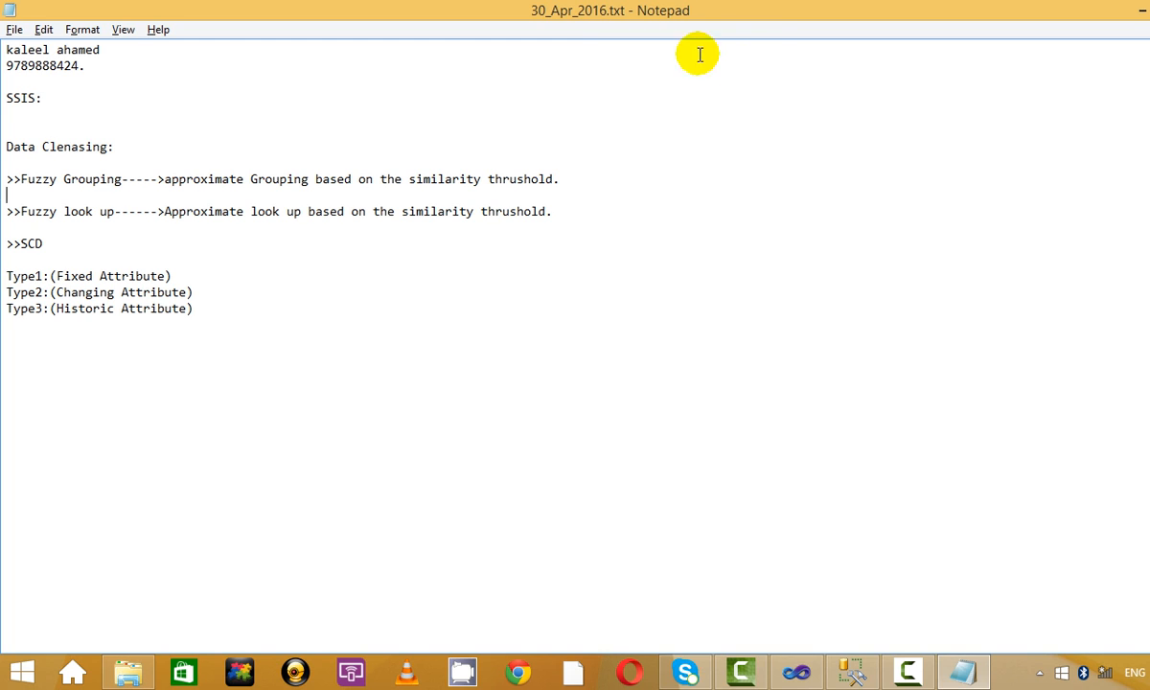
double_click(507, 179)
shift+click(556, 182)
click(554, 182)
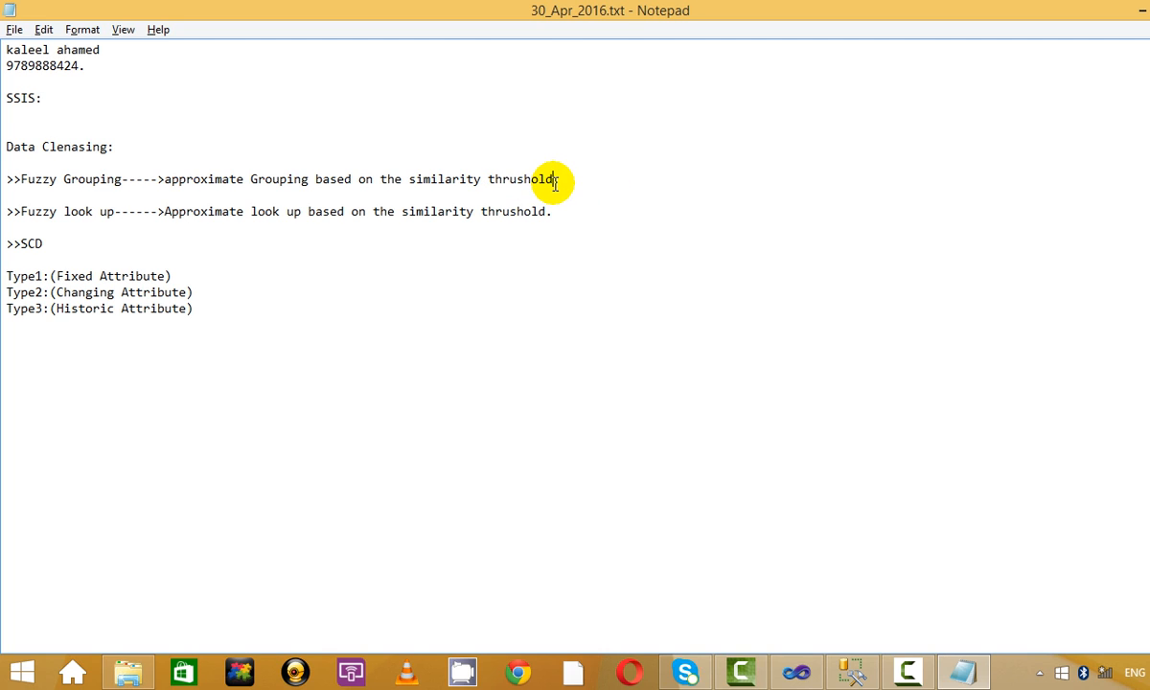
key(BackSpace)
key(BackSpace)
key(BackSpace)
key(BackSpace)
key(BackSpace)
key(BackSpace)
key(BackSpace)
text(rushe)
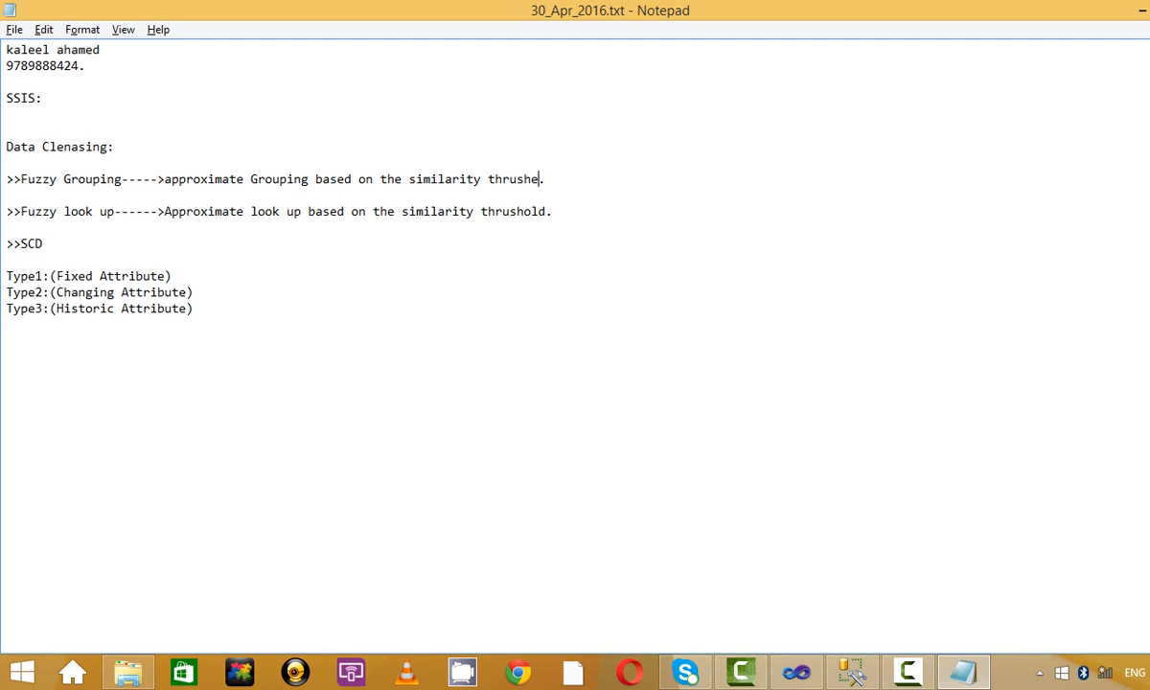
key(BackSpace)
text(old)
Add the line 'Aggregate ------>Actaul Grouping' below the Data Clenasing heading.
click(222, 149)
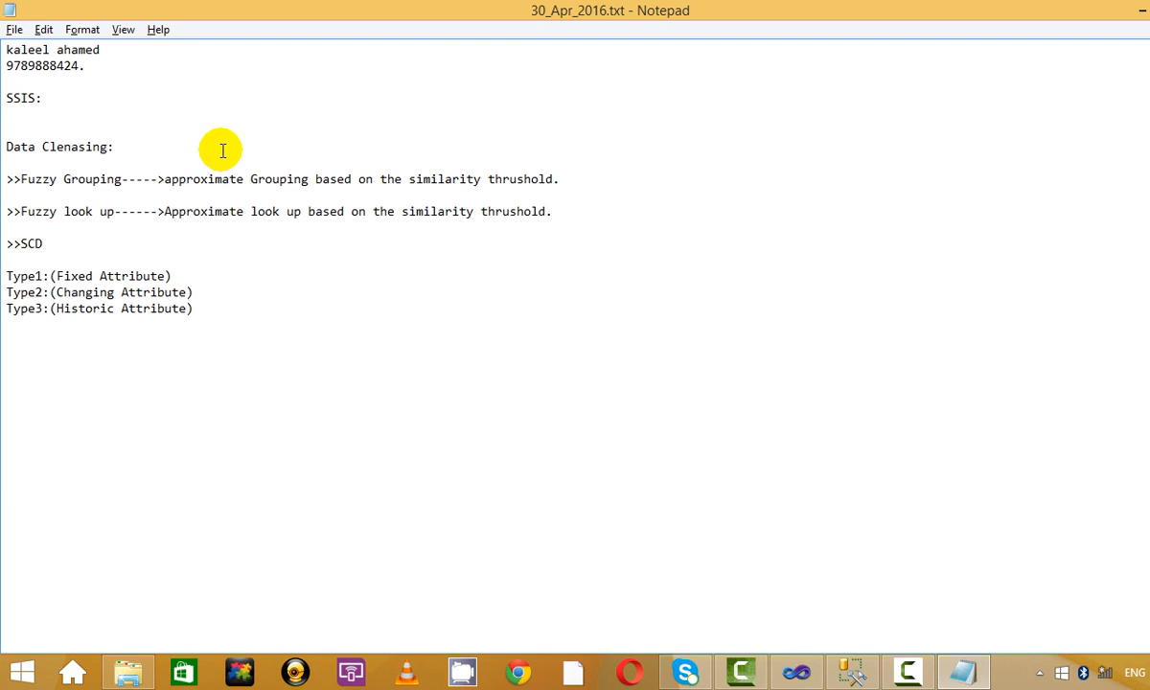
key(Return)
key(Return)
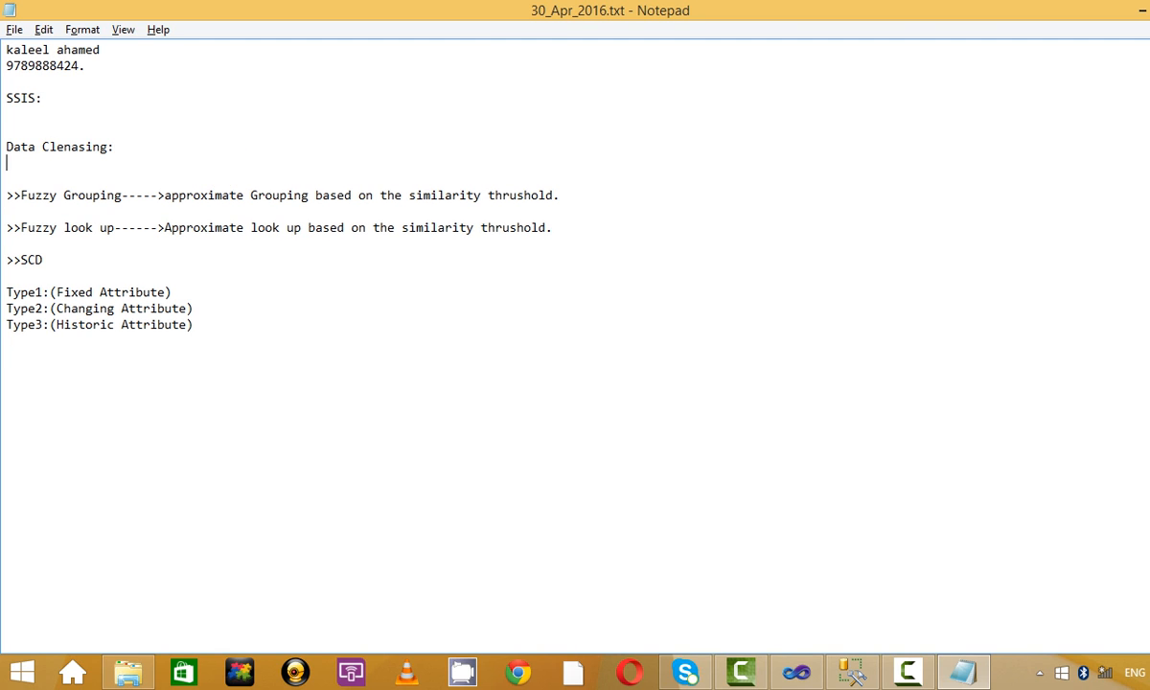
text(Aggregate)
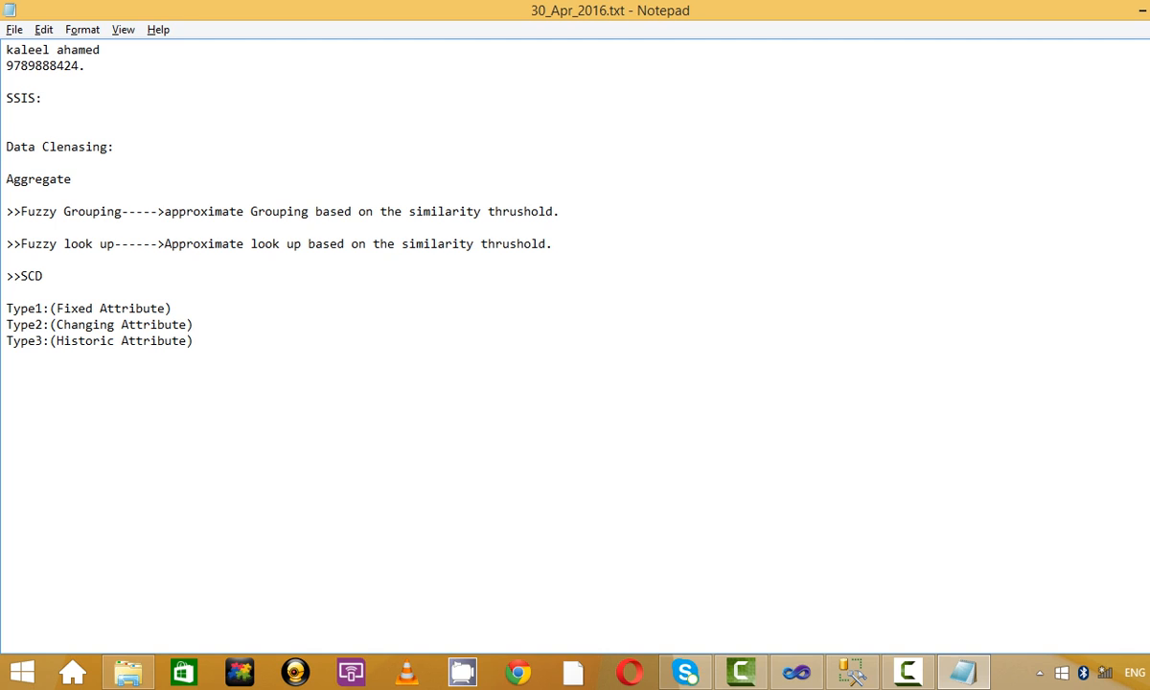
text( :)
key(BackSpace)
key(BackSpace)
text(------>actaul Grouping)
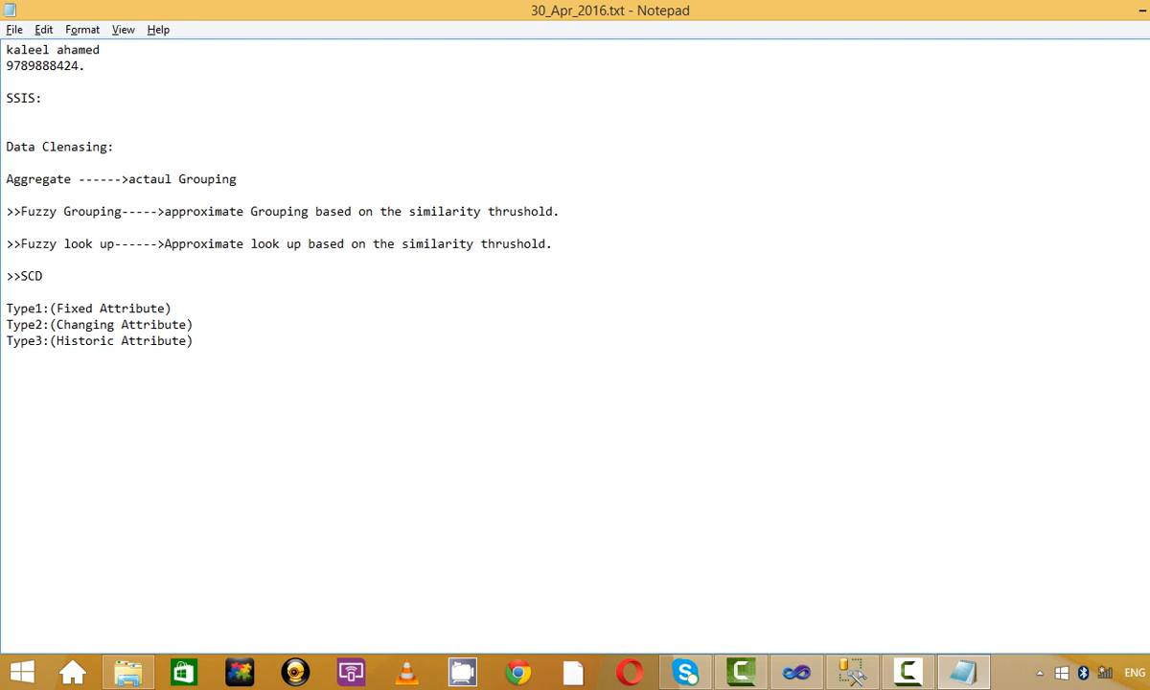
click(130, 180)
text(A)
key(Delete)
Tidy the blank lines around the Aggregate note and switch back to Visual Studio.
key(Down)
key(Down)
key(Down)
key(Down)
key(Down)
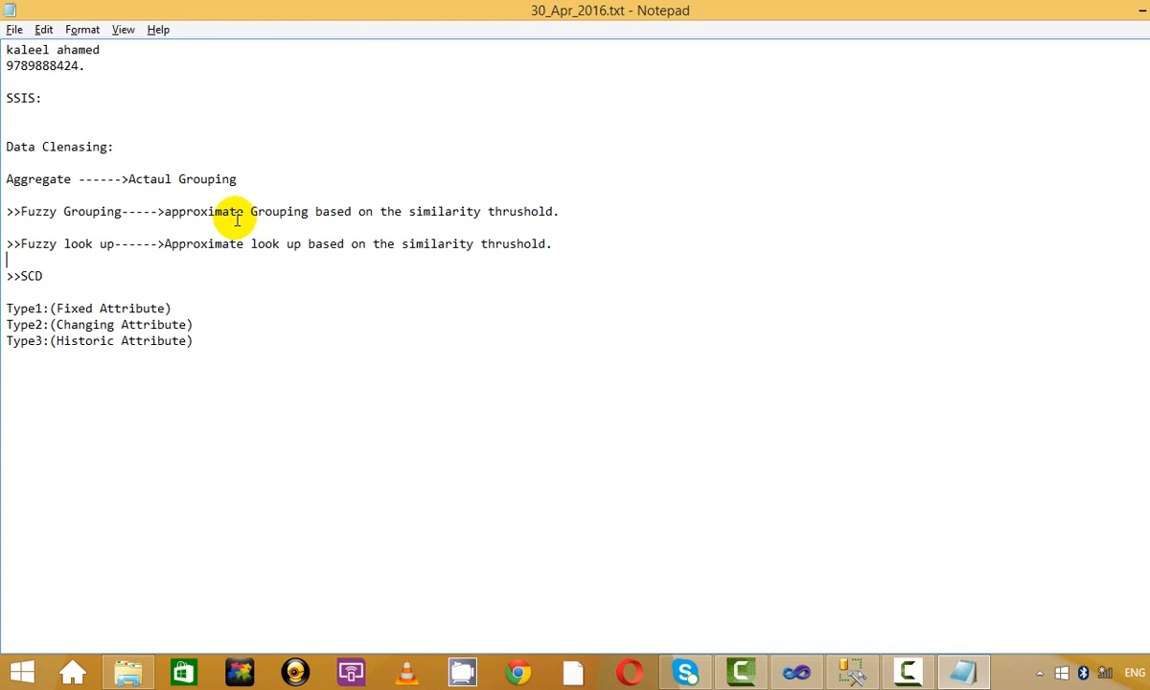
key(Up)
key(Up)
key(Up)
key(Up)
key(Up)
key(Up)
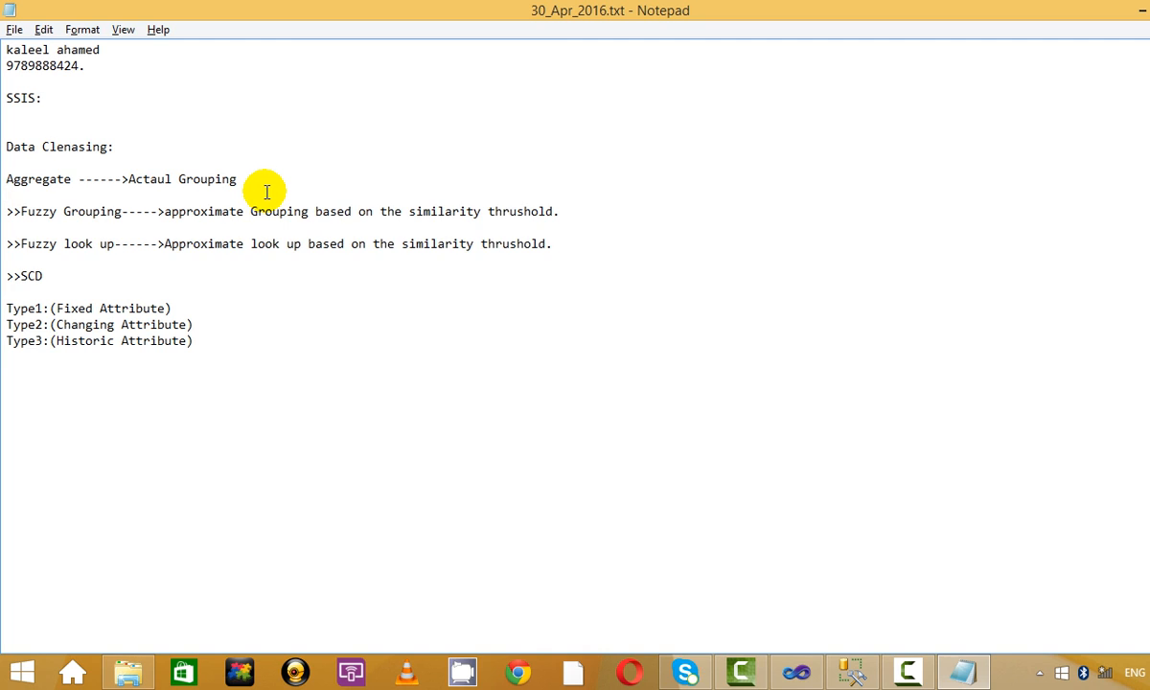
key(BackSpace)
key(Return)
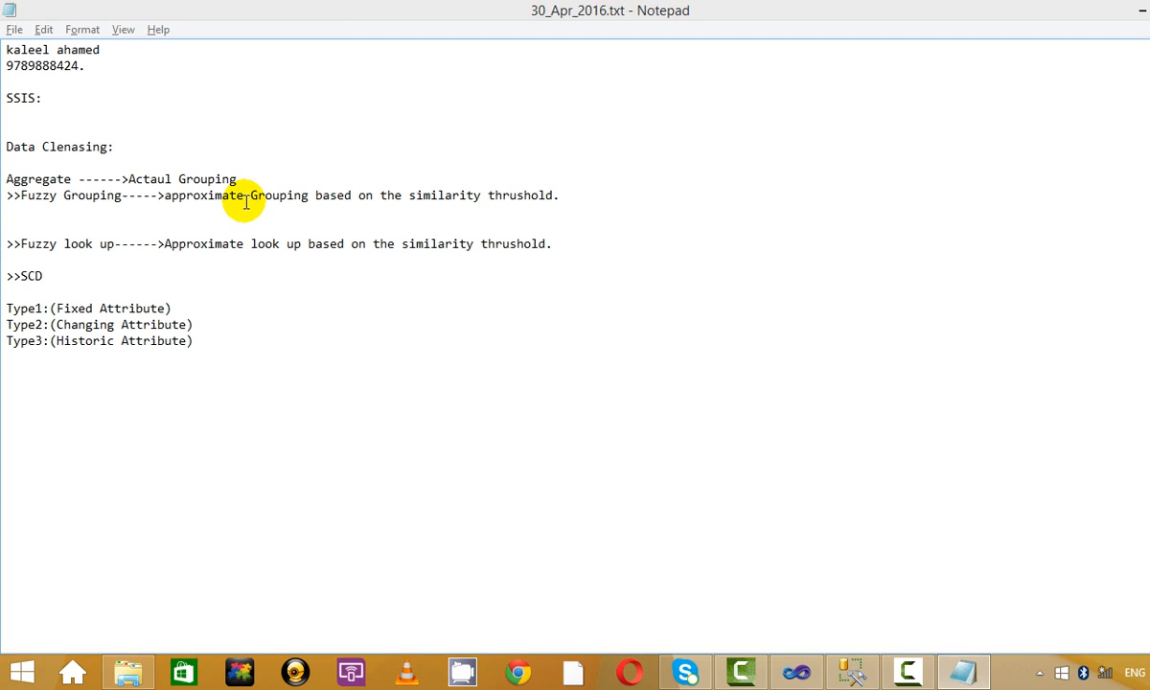
key(alt+Tab)
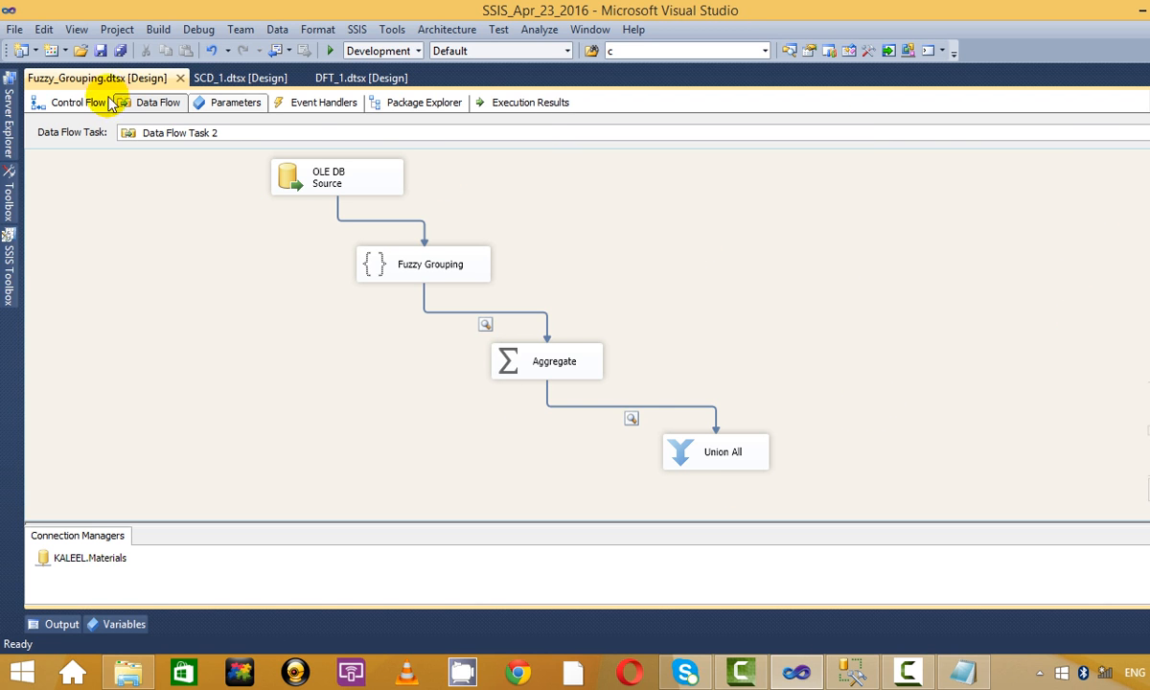
Rename Data Flow Task 2 on the Control Flow to Fuzzy_Grouping.
click(59, 100)
right_click(505, 326)
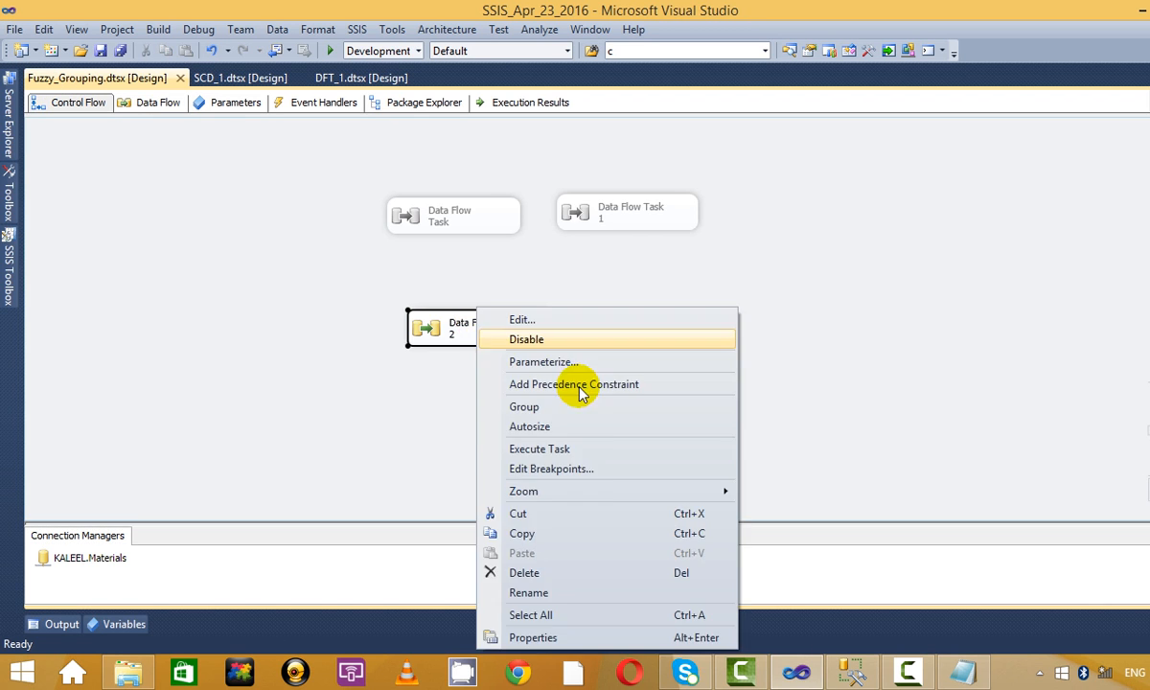
click(580, 595)
key(BackSpace)
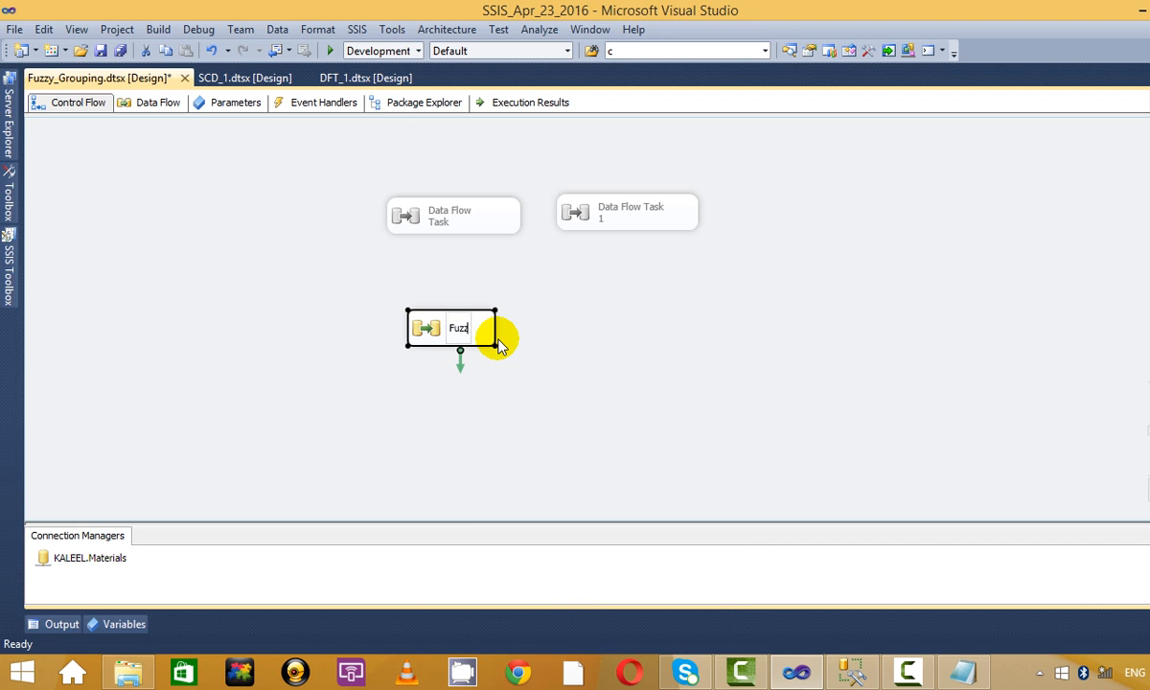
text(Fuzzy_Grou)
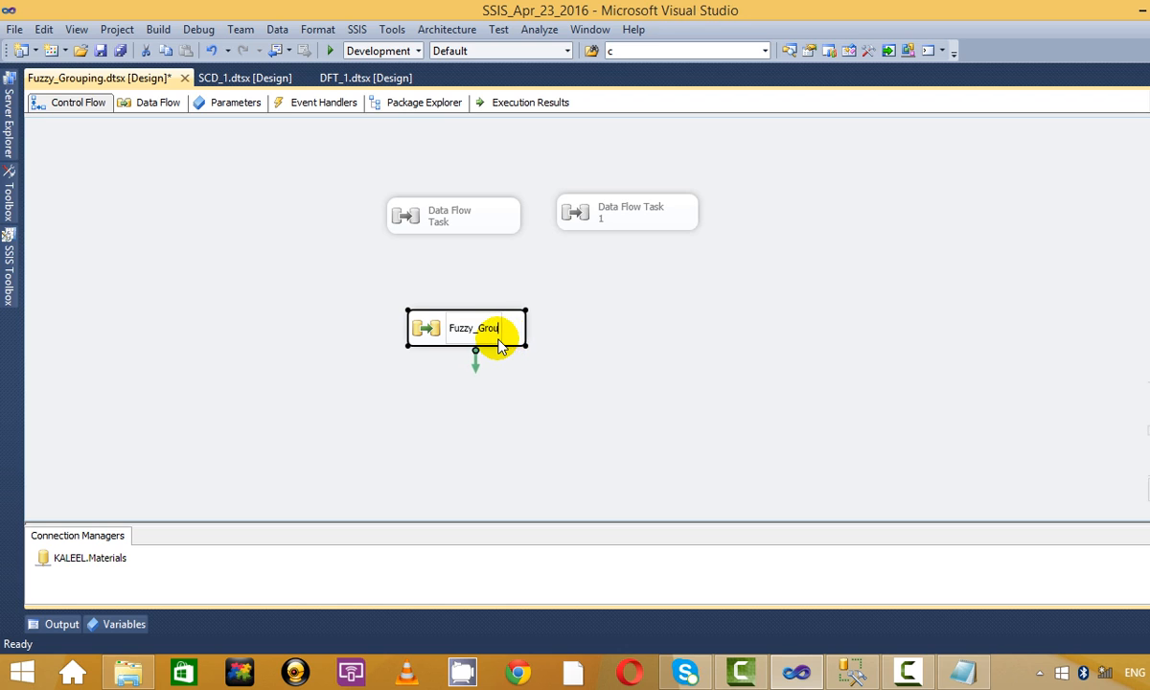
text(ping)
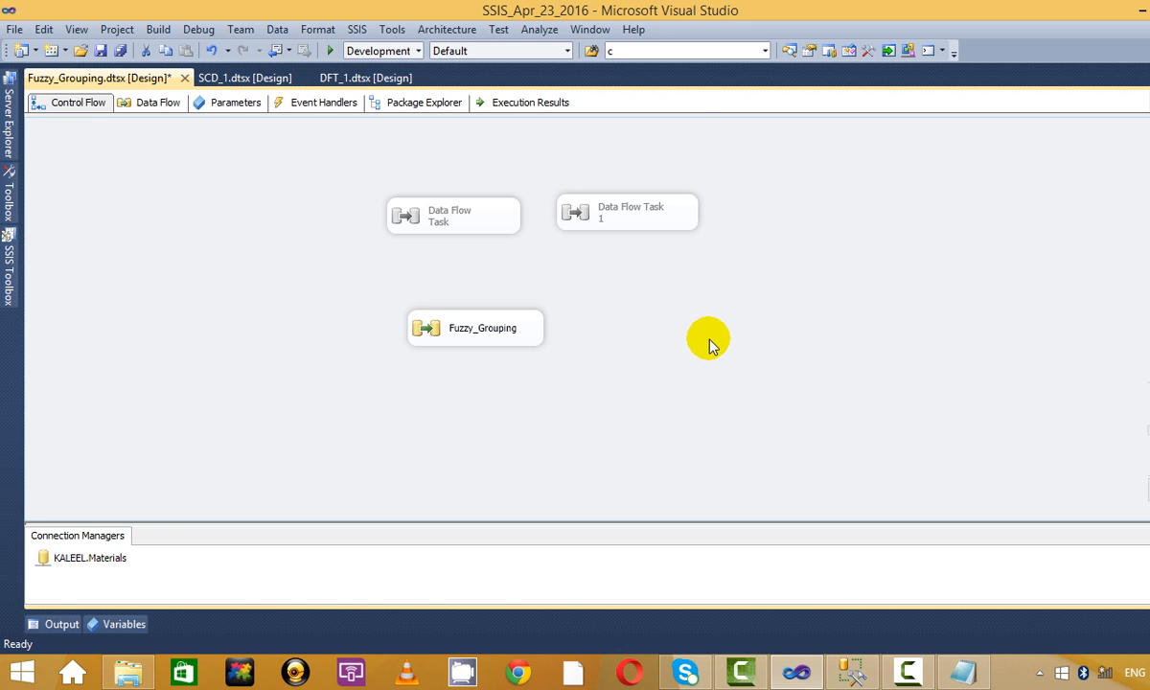
Add a new Data Flow Task named Fuzzy_Lookup beside it and open its data flow.
click(7, 280)
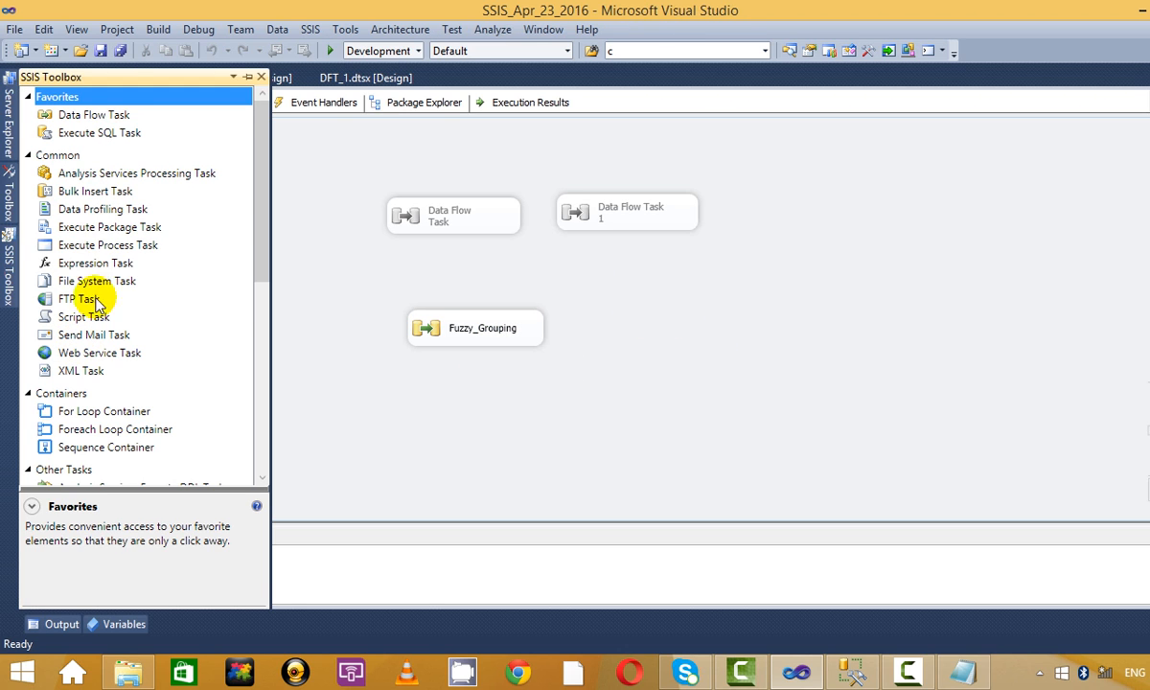
click(94, 114)
drag(696, 318, 756, 340)
right_click(763, 347)
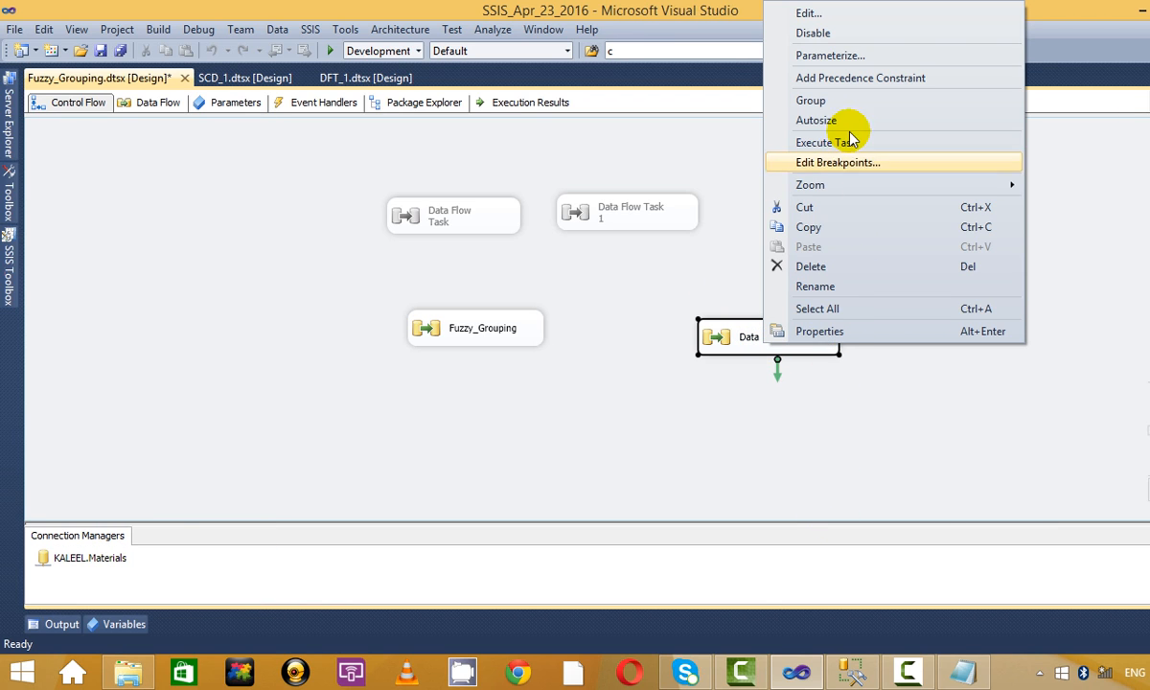
click(859, 289)
text(Fuzzy_Lookup)
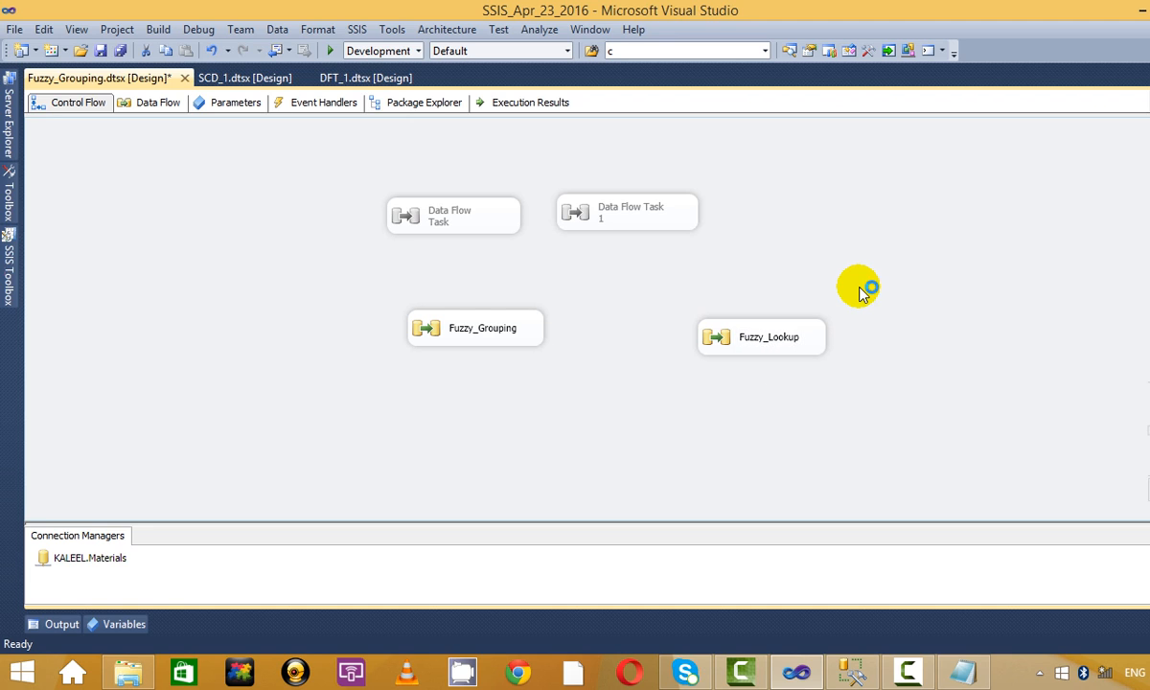
double_click(755, 341)
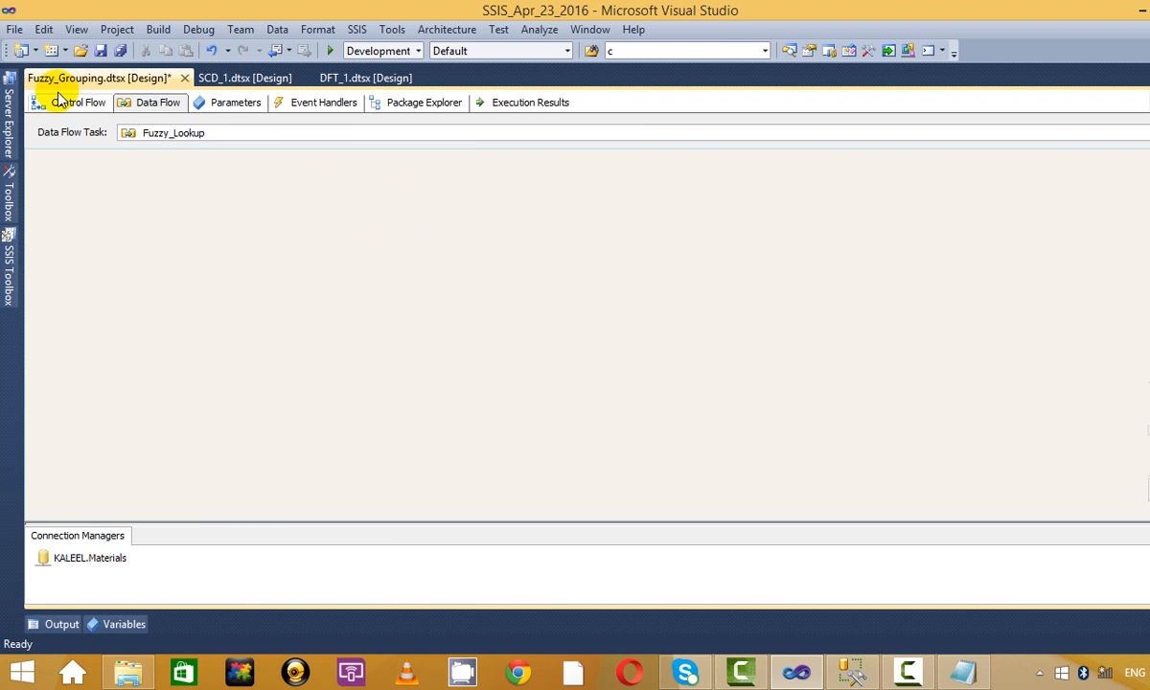
Review the Fuzzy_Grouping data flow, shift Fuzzy_Lookup slightly left, and reopen Fuzzy_Lookup.
click(59, 103)
click(766, 345)
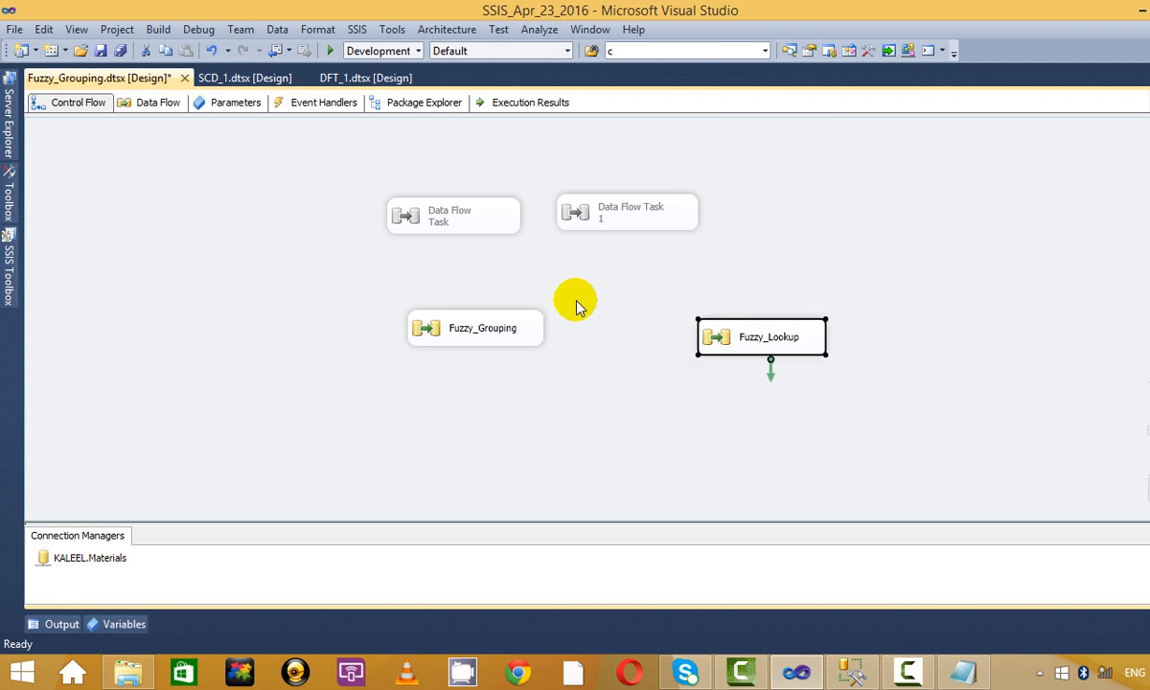
double_click(537, 316)
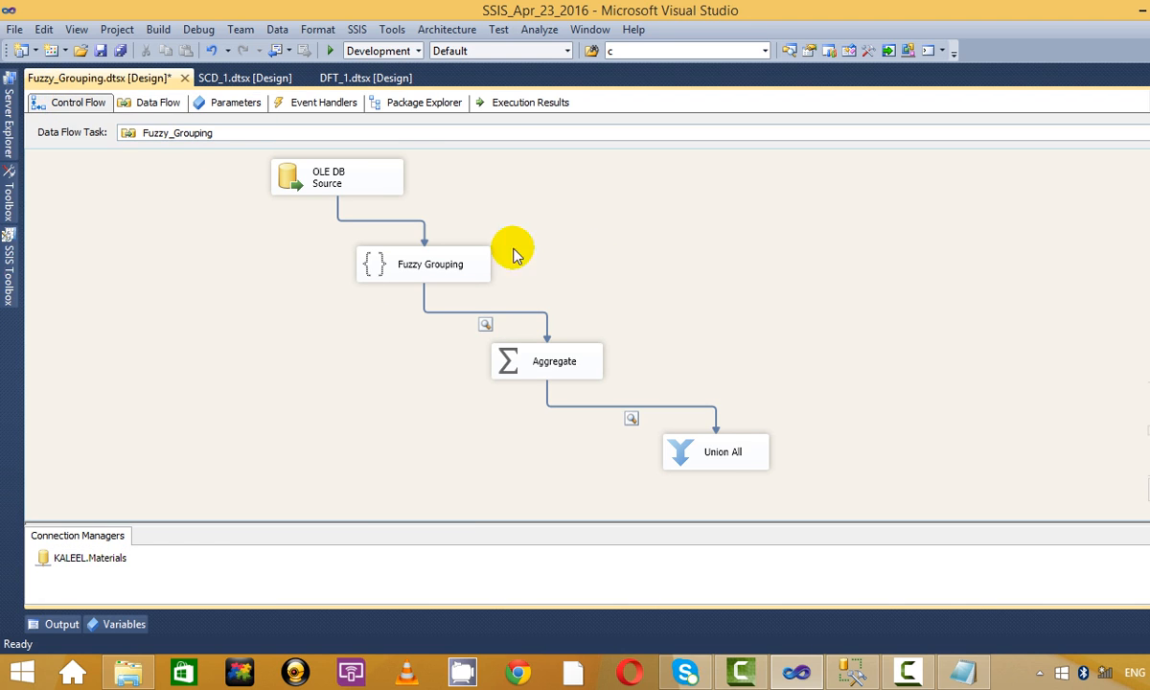
drag(748, 347, 674, 346)
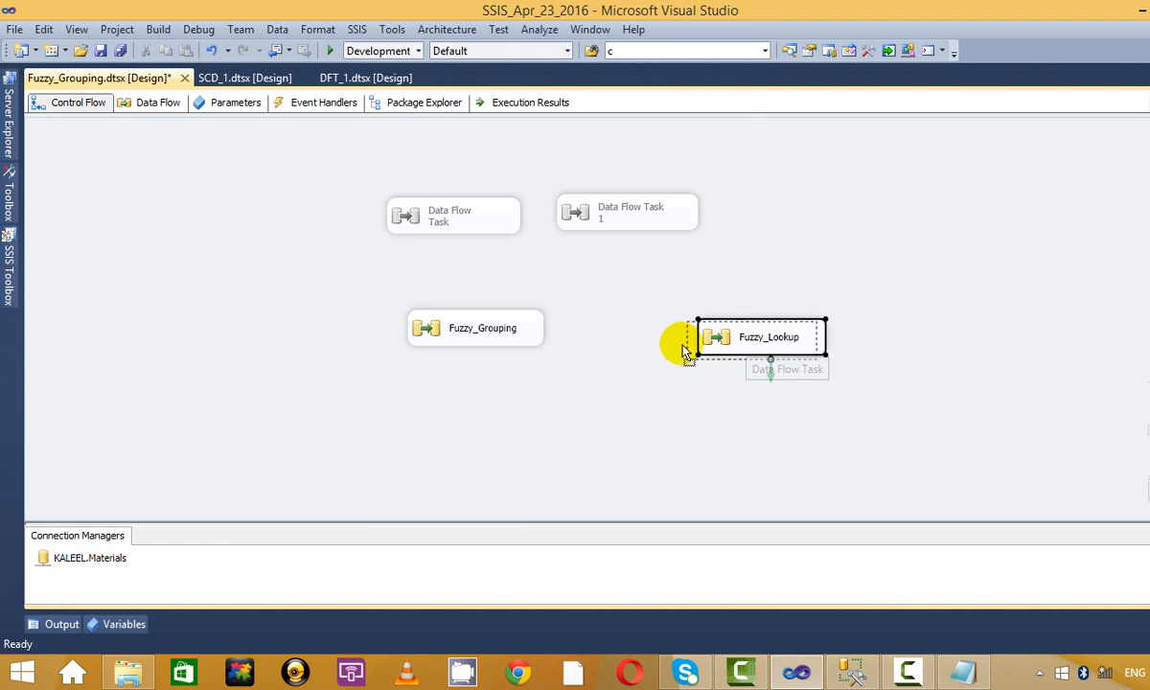
double_click(693, 338)
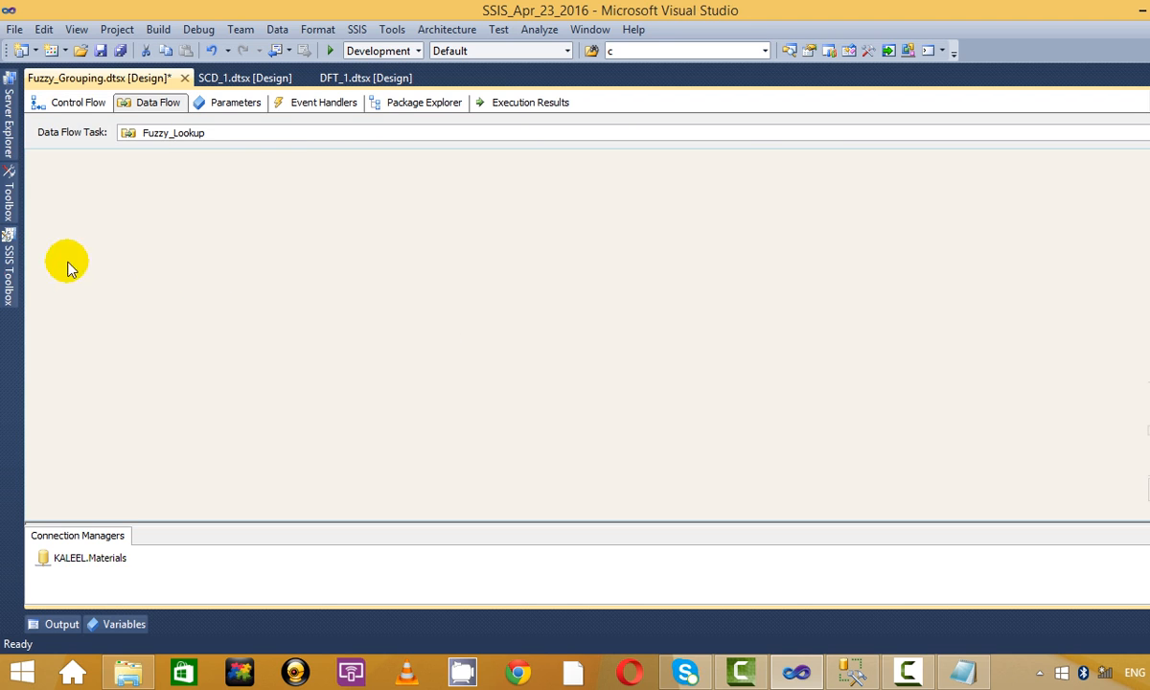
Place an OLE DB Source on the Fuzzy_Lookup canvas and open its editor.
click(11, 272)
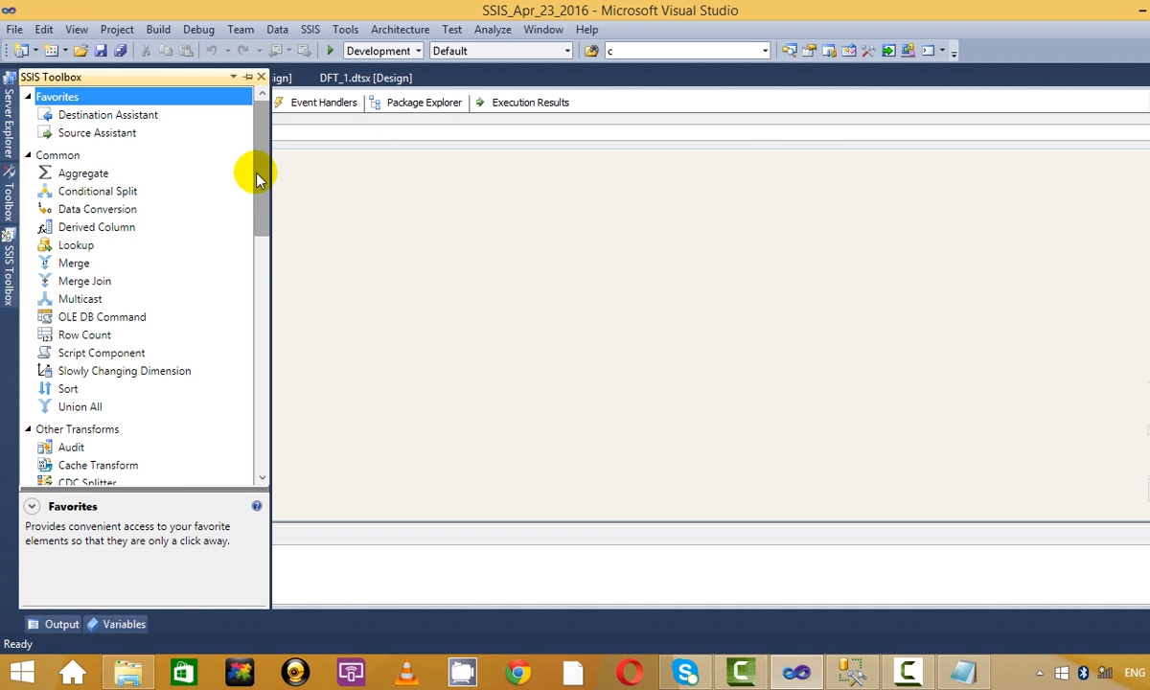
drag(256, 177, 230, 363)
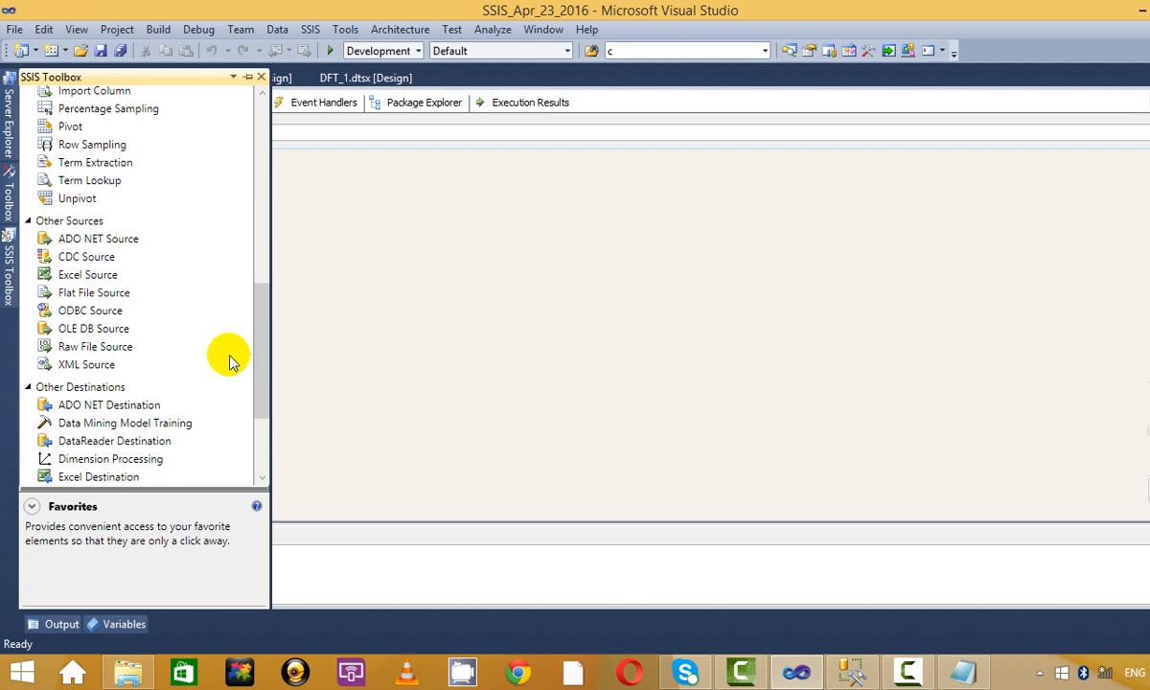
drag(141, 326, 388, 222)
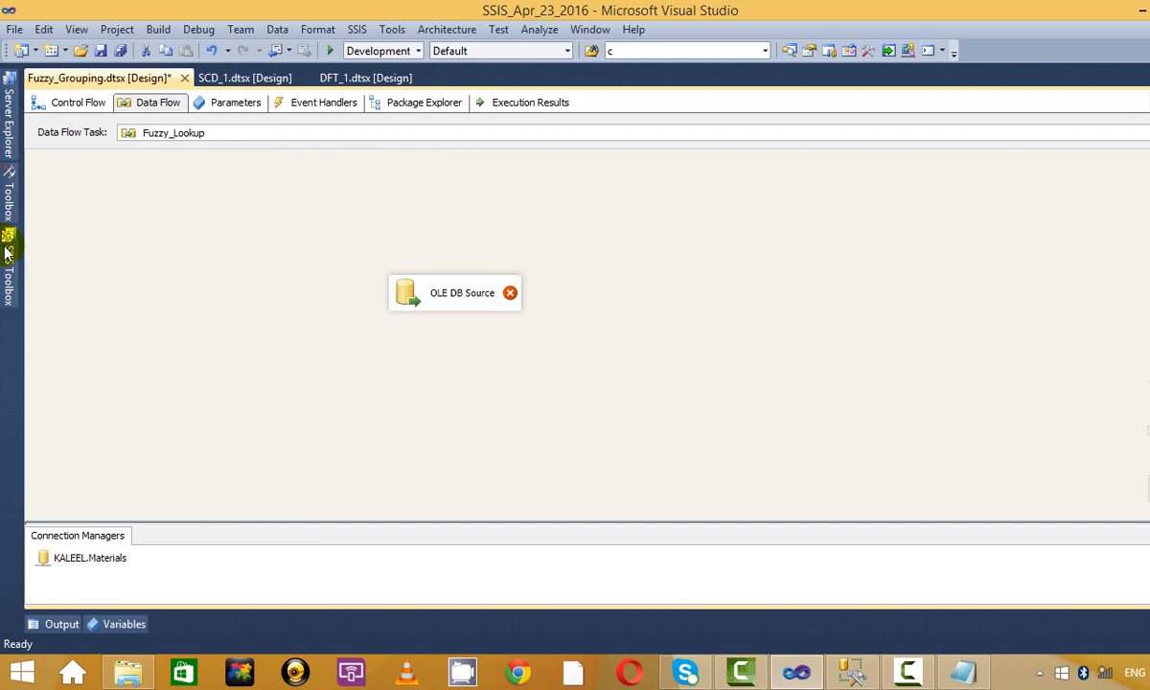
click(452, 295)
right_click(461, 291)
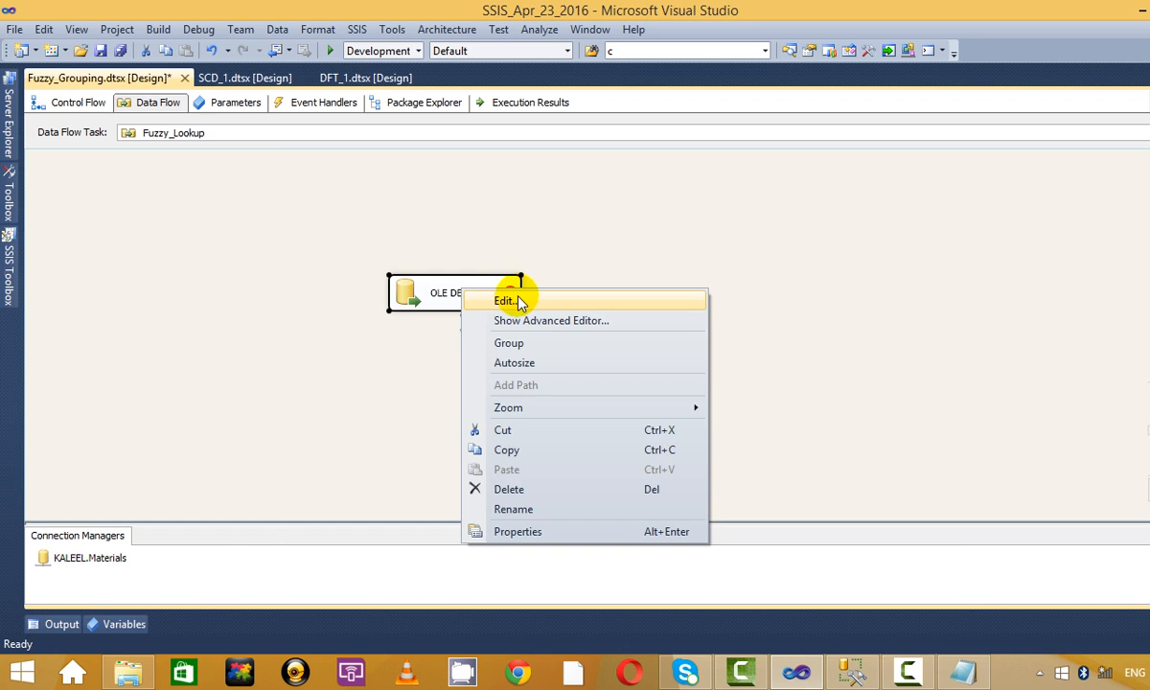
click(518, 303)
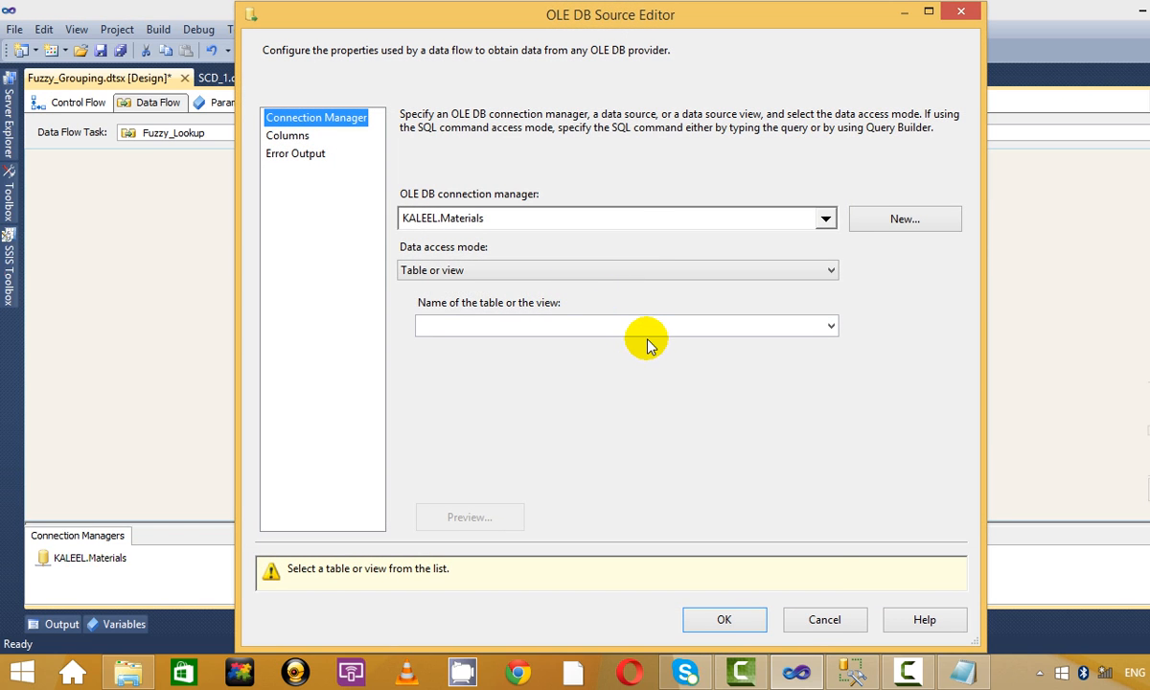
Browse the source's table list (Fact_SellingPrice, BHEL_PRICE_test) and cancel without choosing a table.
click(649, 328)
scroll(614, 374, down, 3)
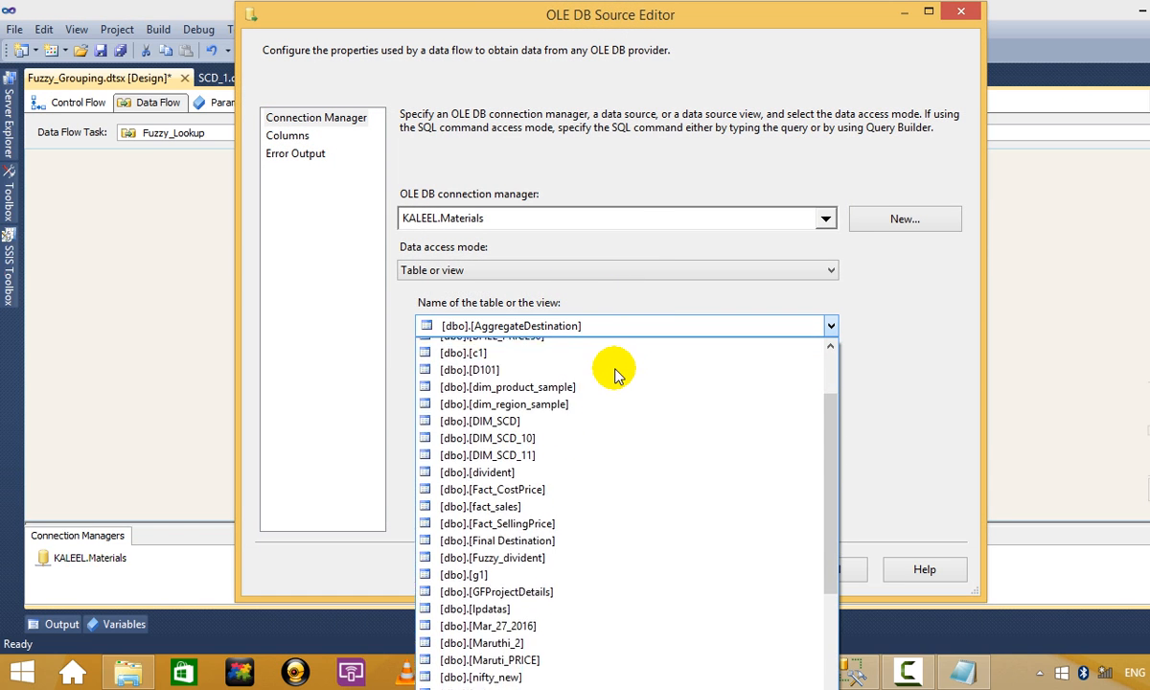
key(Down)
key(Down)
key(Down)
key(Down)
key(Down)
key(Down)
key(Down)
key(Down)
key(Down)
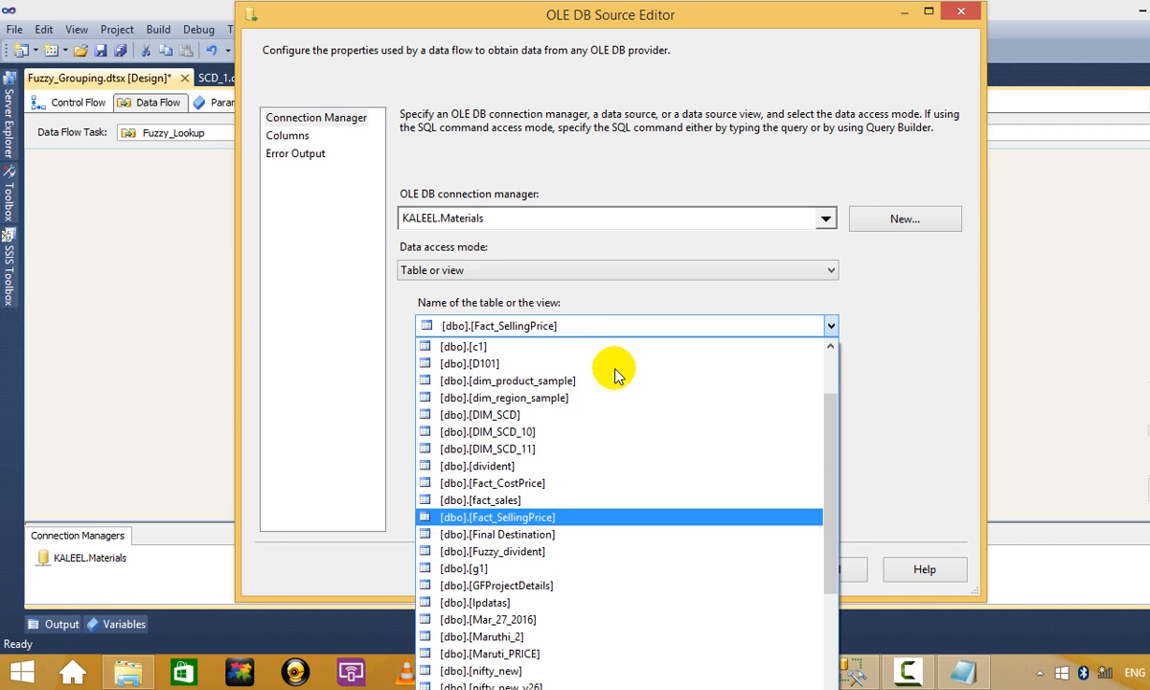
key(Down)
key(Down)
key(Down)
key(Down)
key(Down)
key(Down)
key(Down)
key(Down)
key(Down)
key(Down)
key(Down)
key(Down)
key(Down)
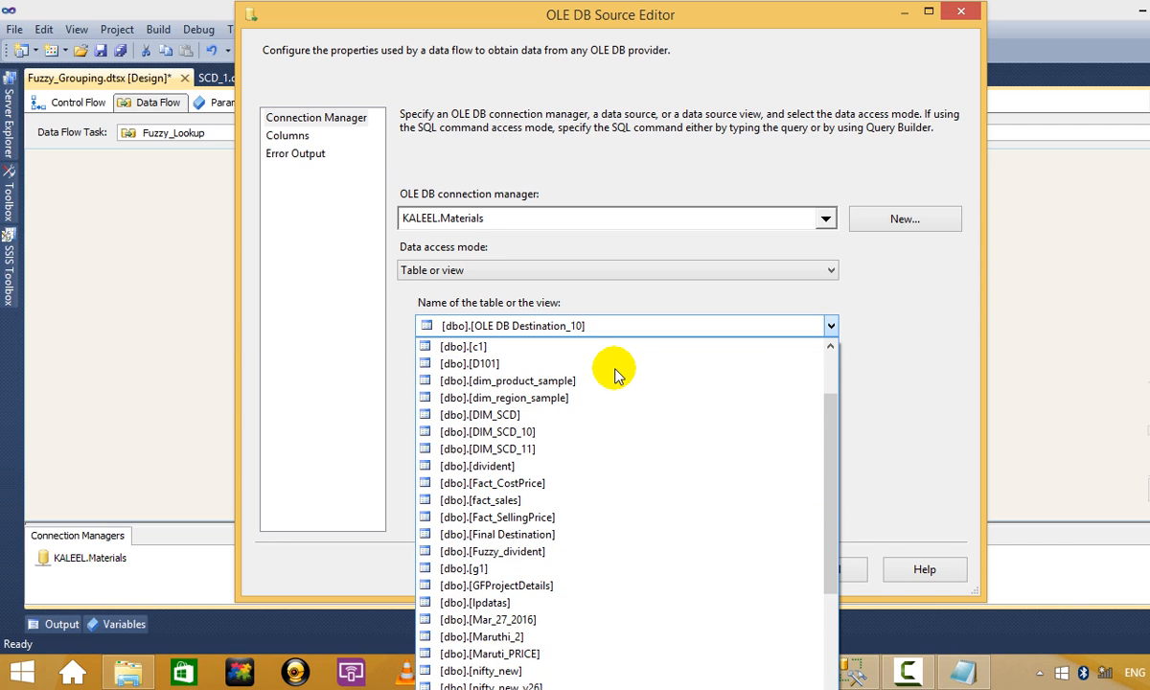
key(Up)
key(Up)
key(Up)
key(Up)
key(Up)
key(Up)
key(Up)
key(Up)
key(Up)
key(Up)
key(Up)
key(Up)
key(Up)
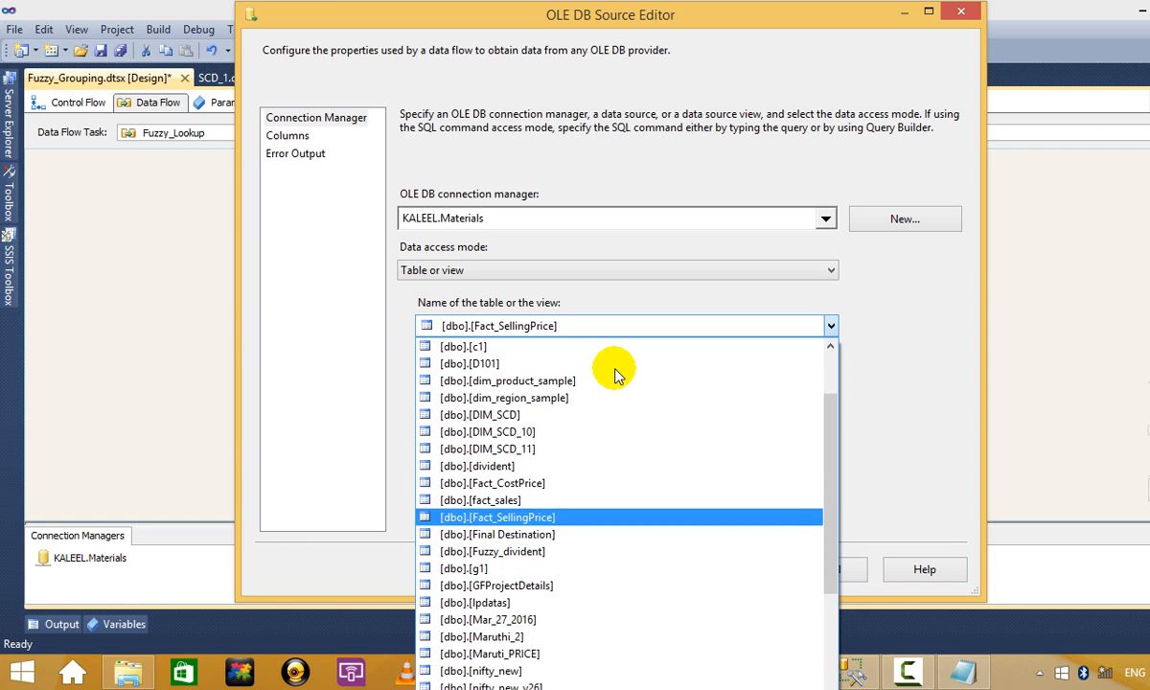
key(Up)
key(Up)
key(Up)
key(Up)
key(Up)
key(Up)
key(Up)
key(Up)
key(Up)
key(Up)
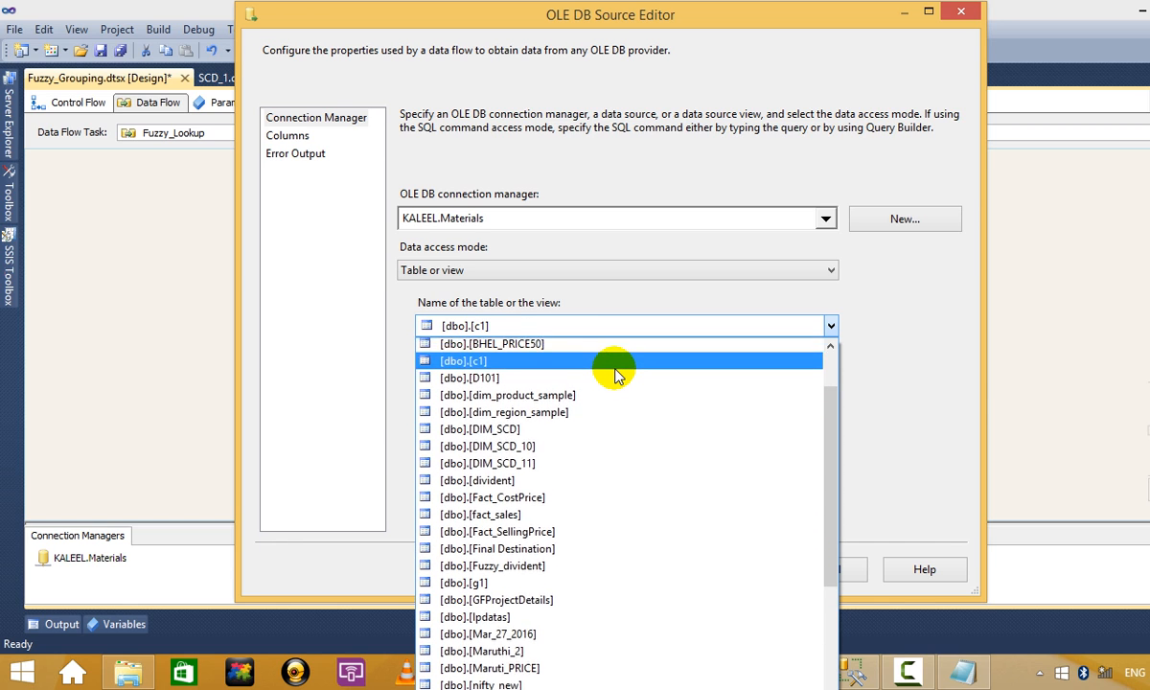
key(Up)
key(Up)
key(Up)
key(Up)
key(Up)
key(Up)
key(Down)
key(Down)
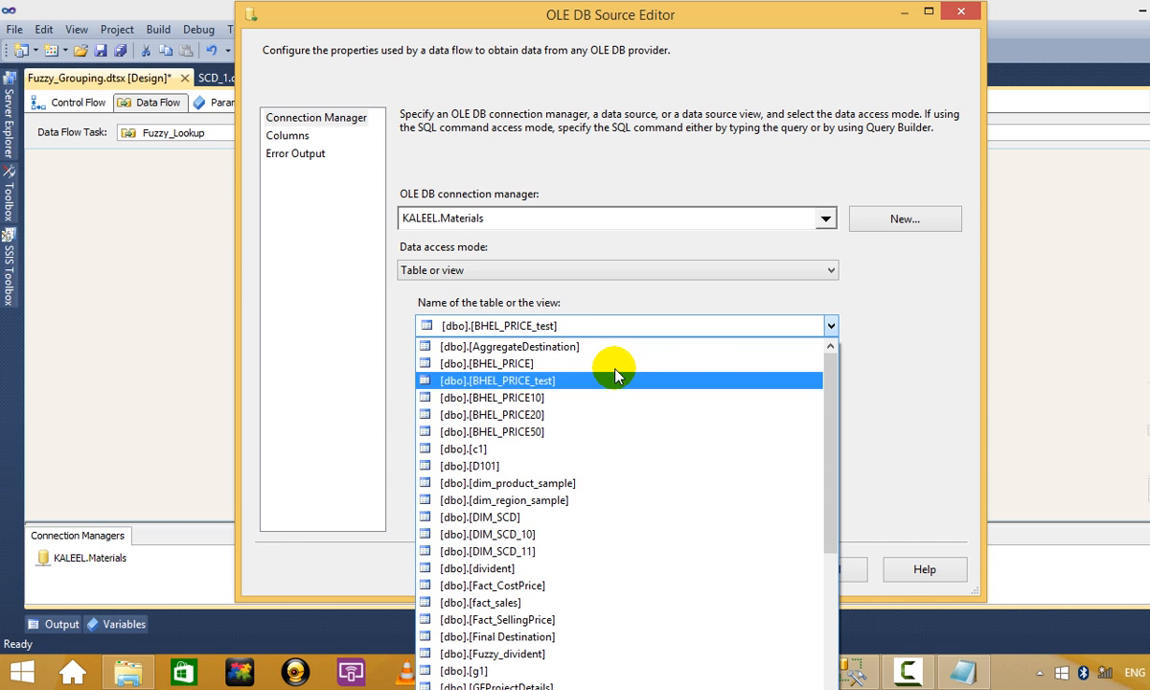
key(Down)
key(Down)
key(Down)
key(Down)
key(Down)
key(Down)
key(Down)
key(Down)
key(Down)
key(Down)
key(Down)
key(Down)
key(Down)
key(Down)
key(Down)
key(Down)
key(Down)
key(Down)
key(Down)
key(Down)
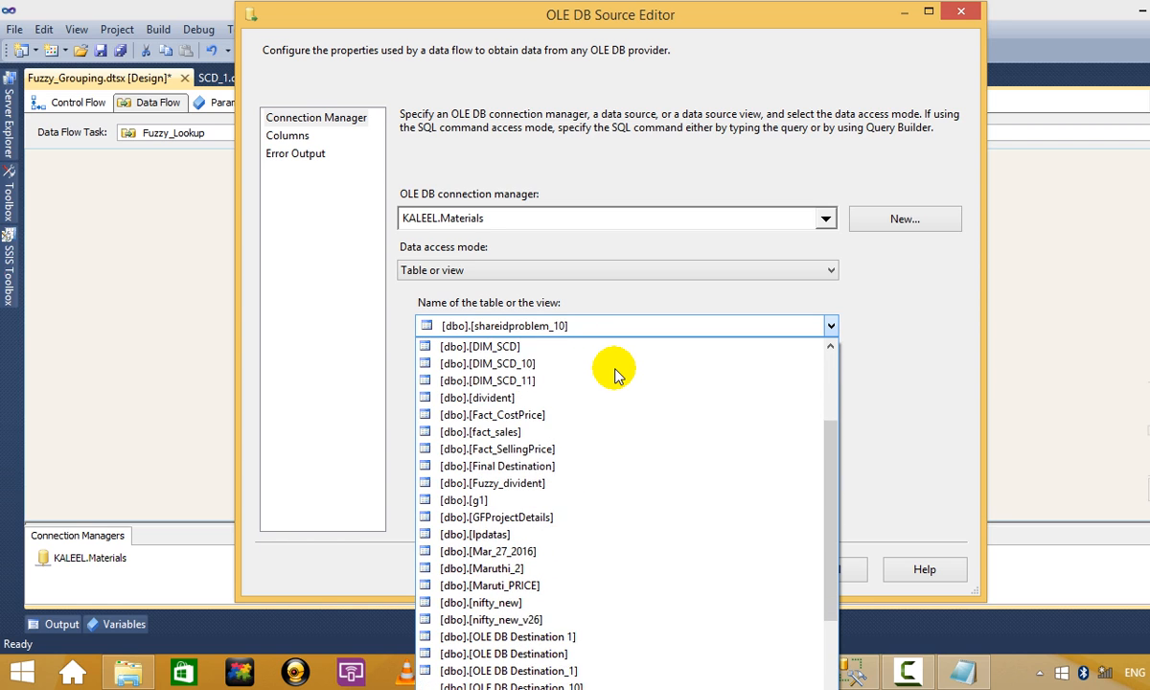
key(Down)
key(Down)
key(Down)
key(Down)
key(Down)
key(Down)
key(Down)
key(Down)
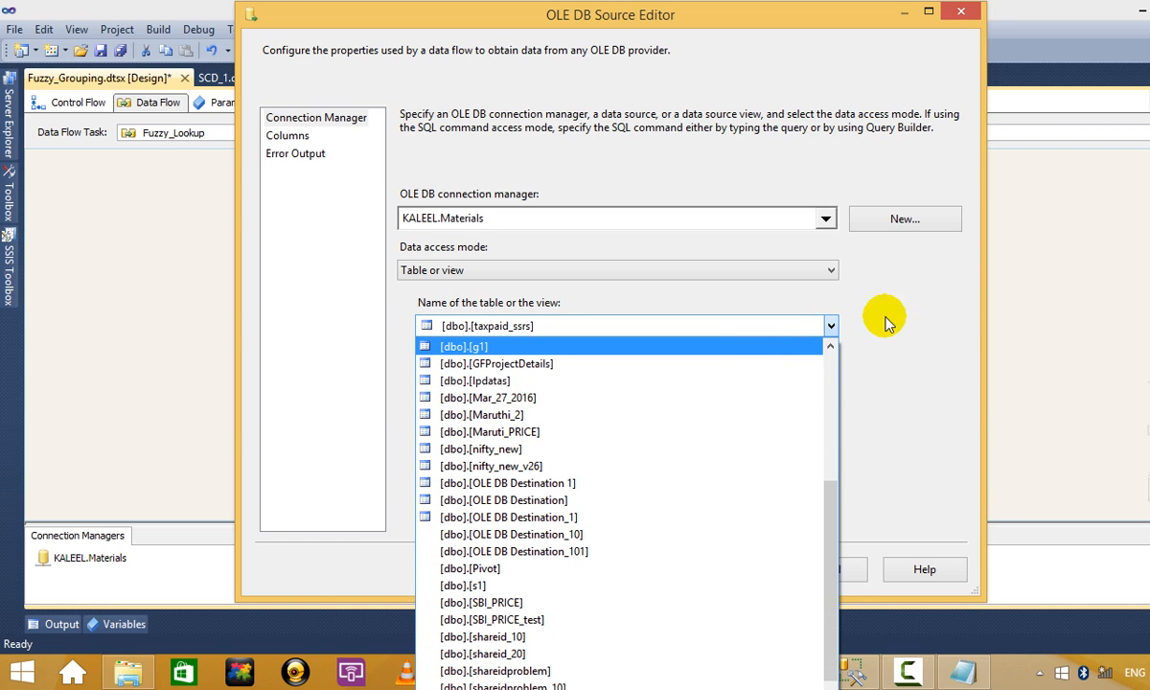
key(Escape)
click(961, 11)
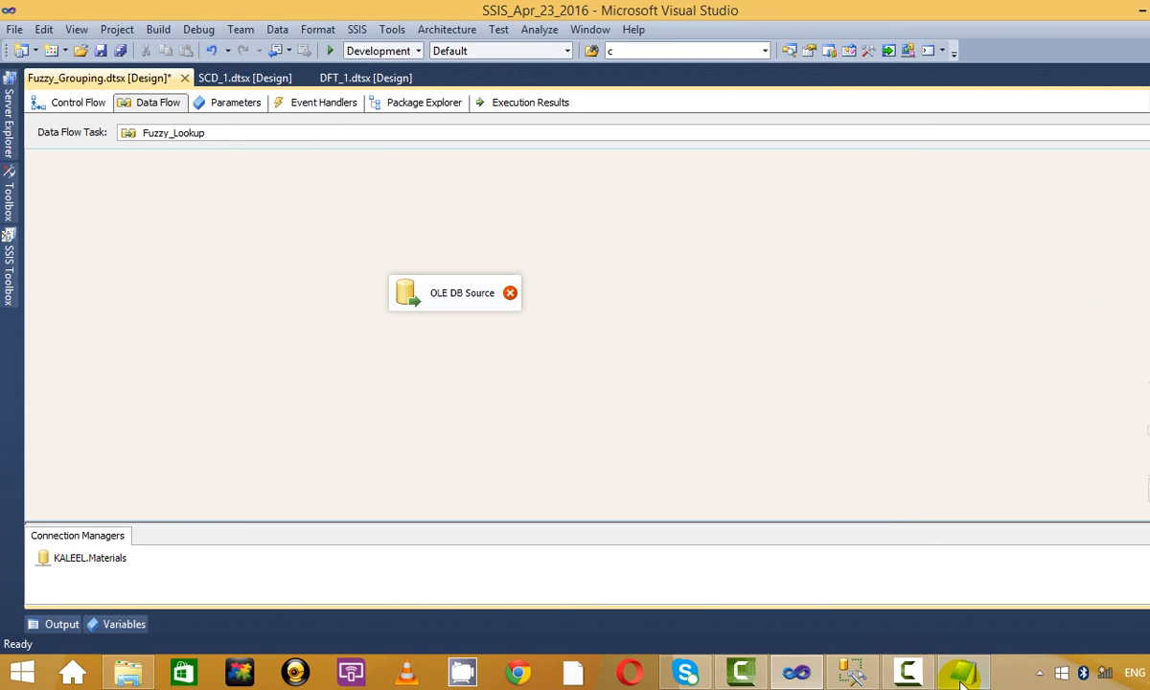
Run the existing Fuzzy_divident query in SQL Server Management Studio.
click(853, 673)
click(725, 182)
key(ctrl+a)
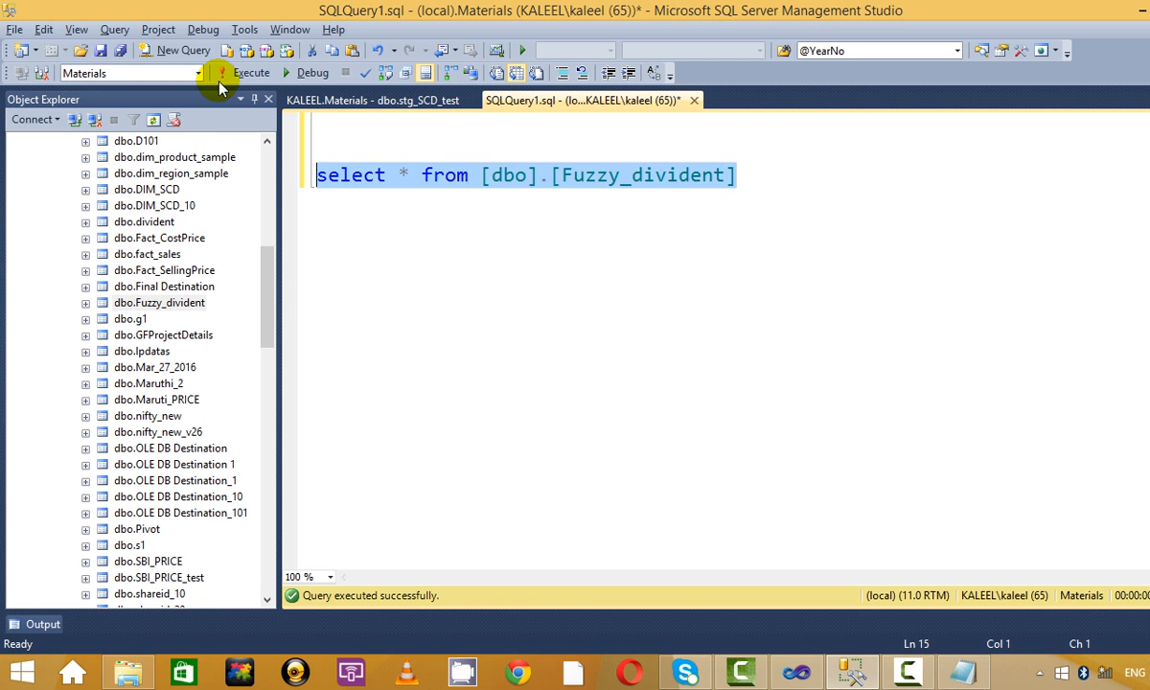
click(235, 73)
click(585, 295)
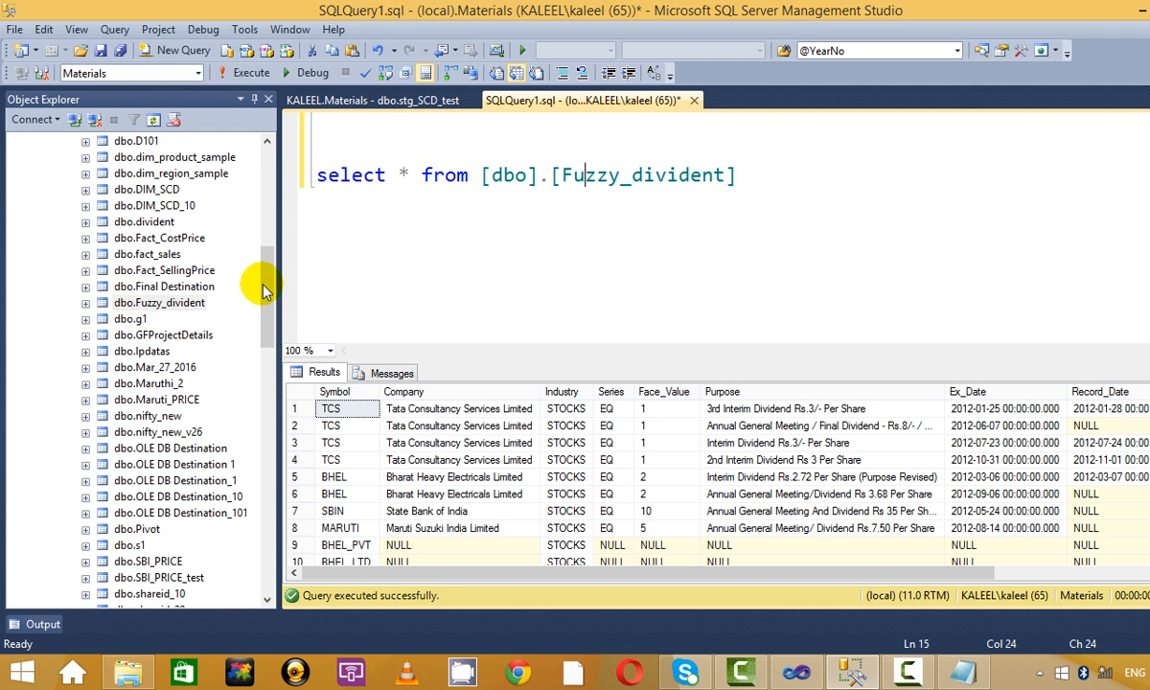
Write and run 'select * from [dbo].[nifty_new]' using the table dragged from Object Explorer.
drag(265, 287, 263, 215)
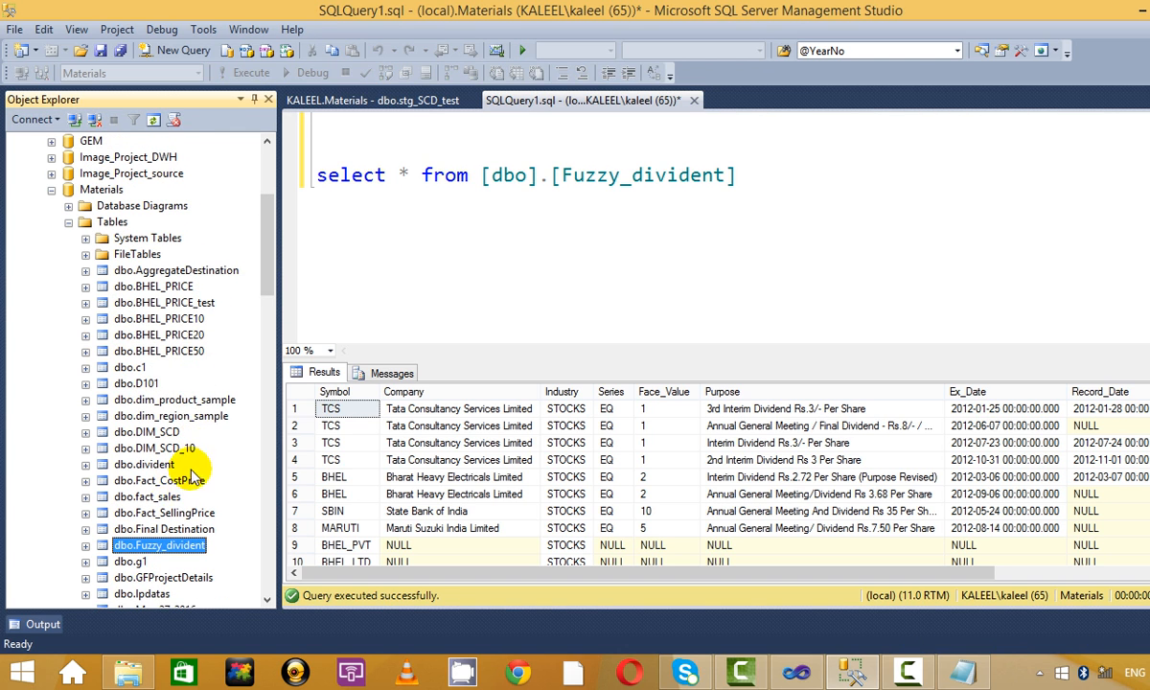
scroll(190, 477, down, 5)
click(168, 415)
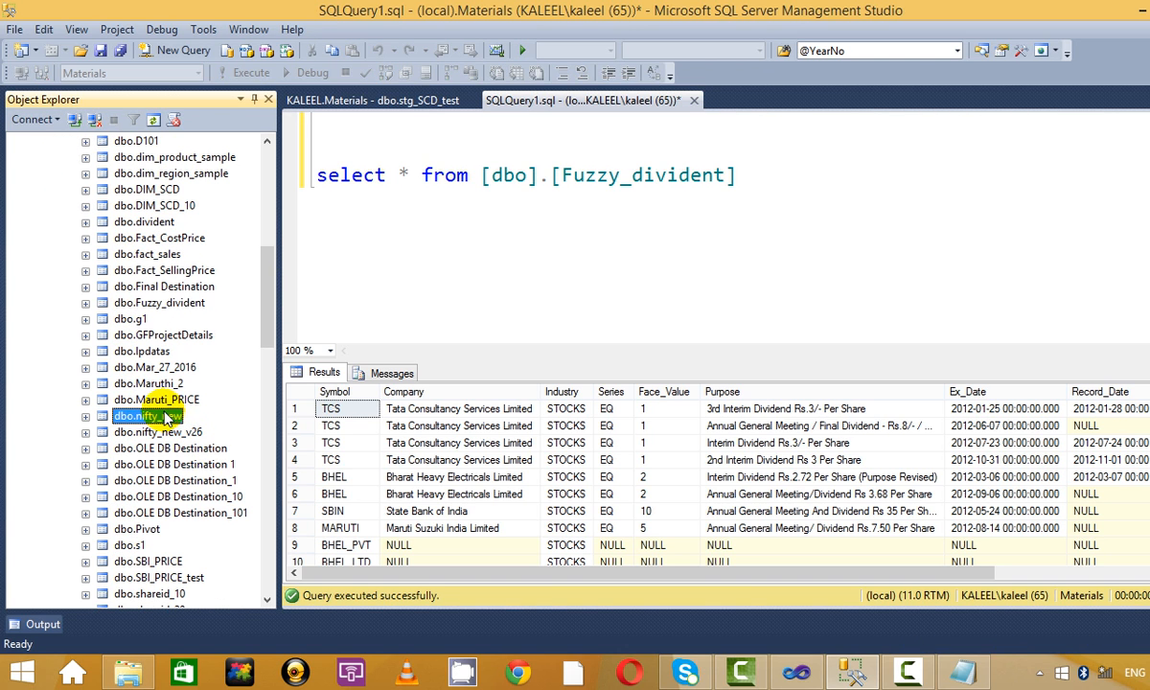
drag(167, 416, 816, 216)
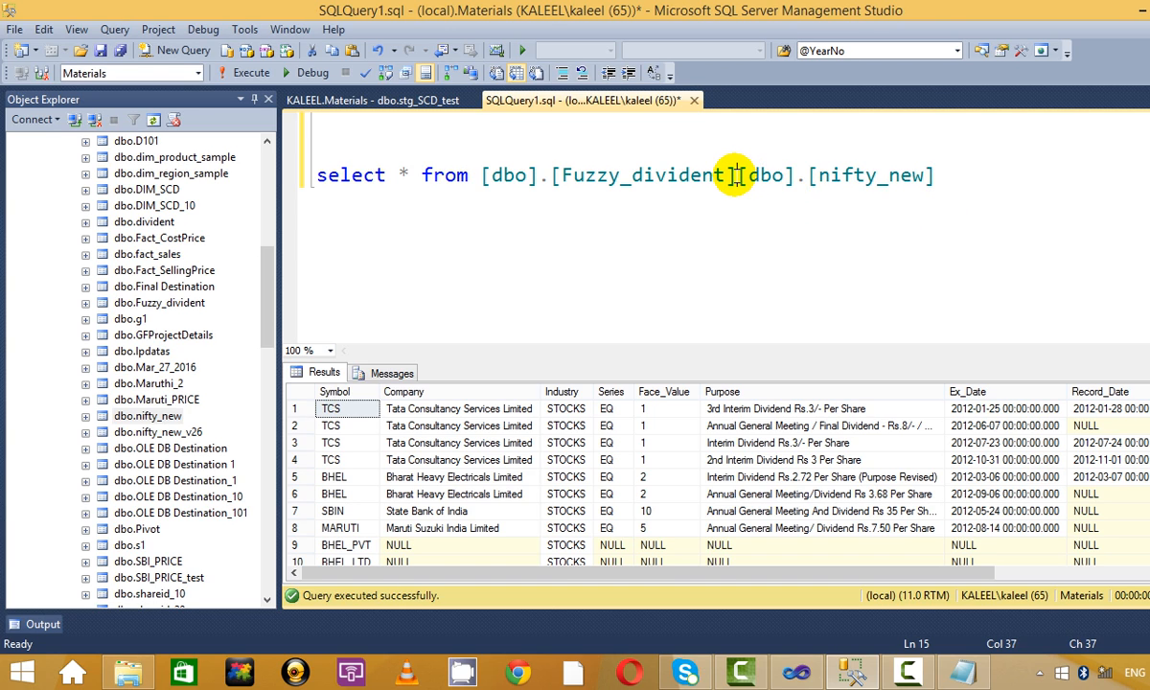
key(Return)
key(Return)
key(Return)
text(select )
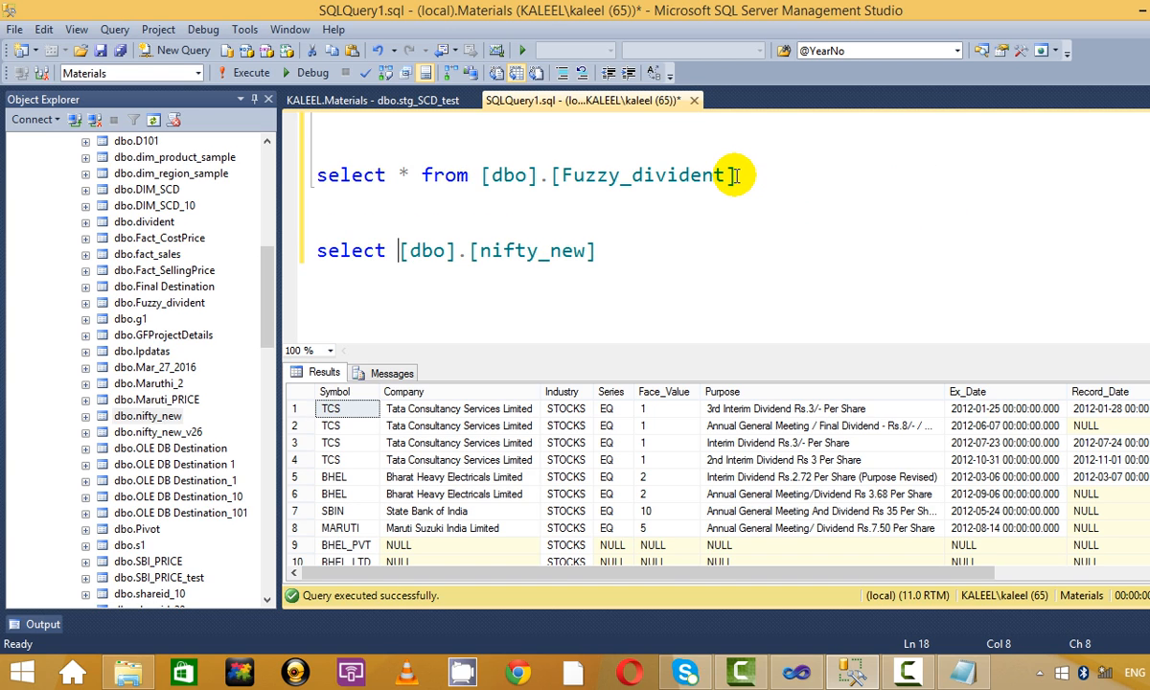
text((*9 from)
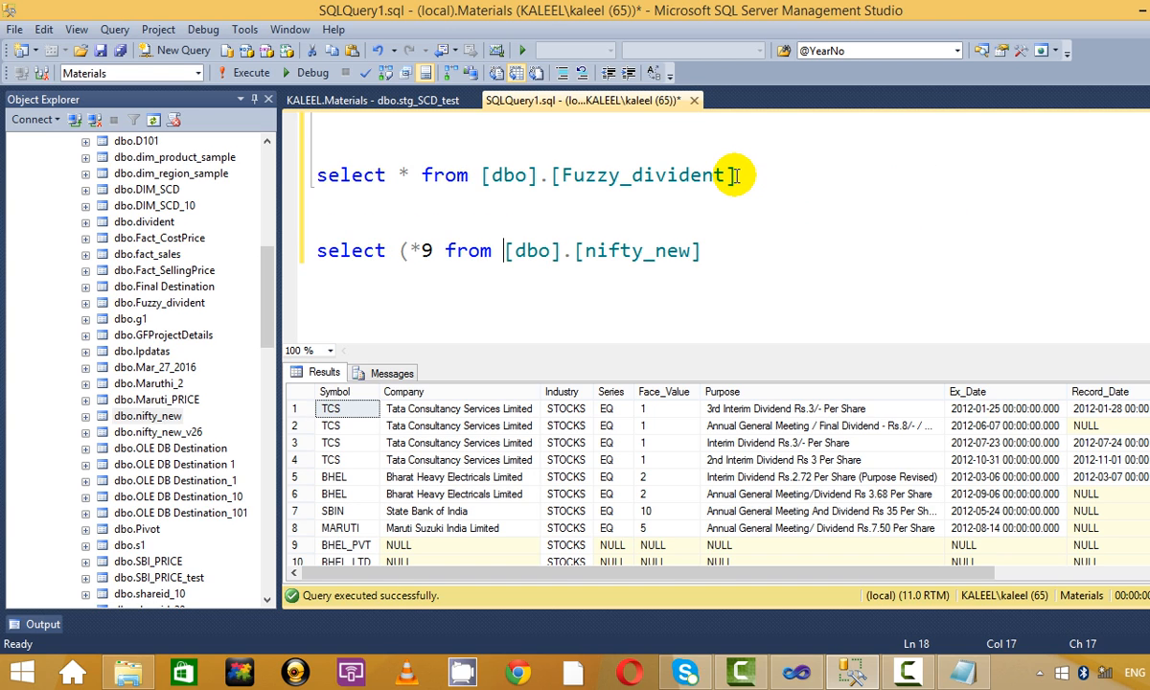
key(BackSpace)
key(BackSpace)
key(BackSpace)
key(BackSpace)
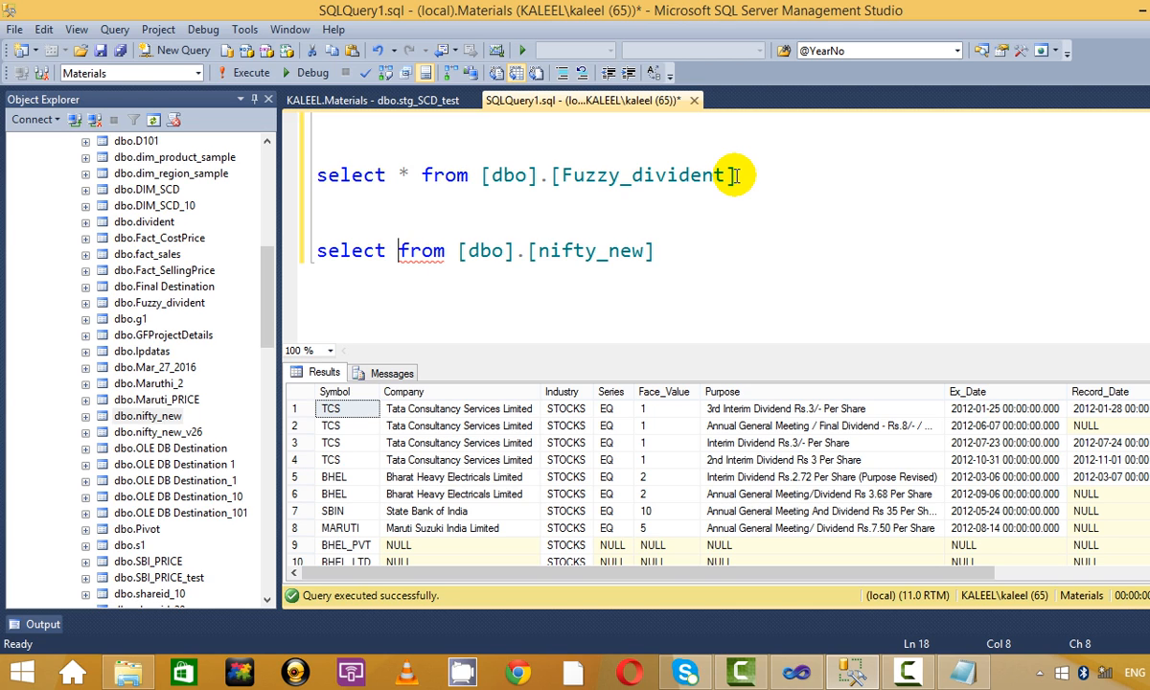
text(*)
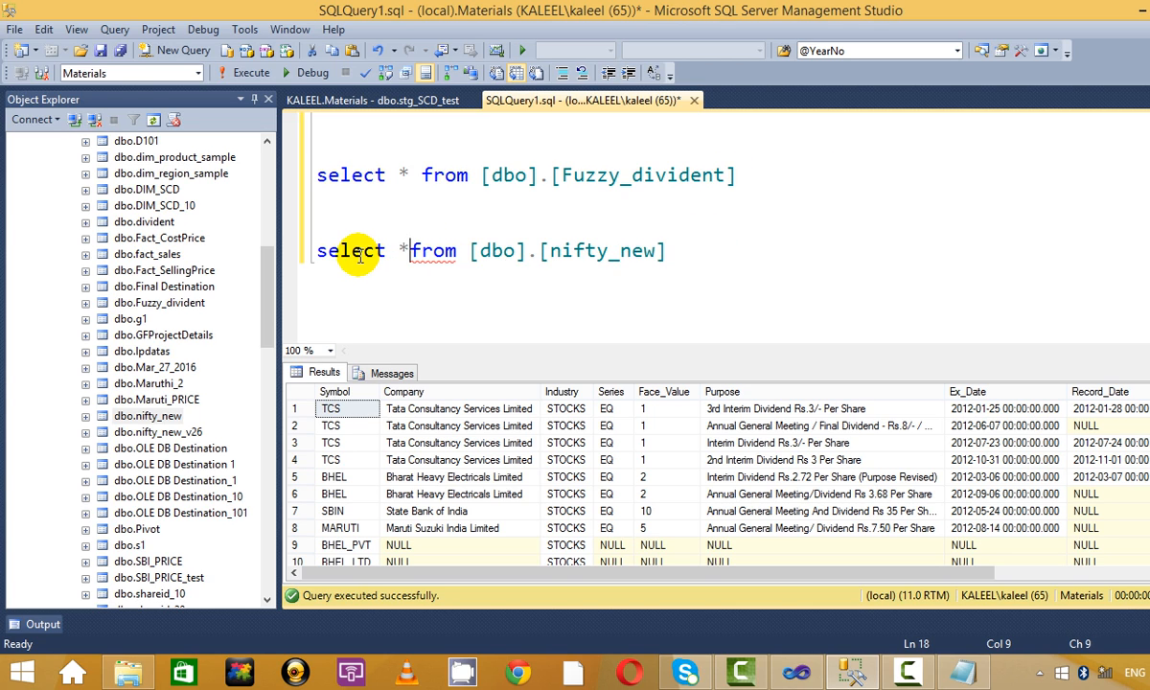
drag(756, 256, 46, 209)
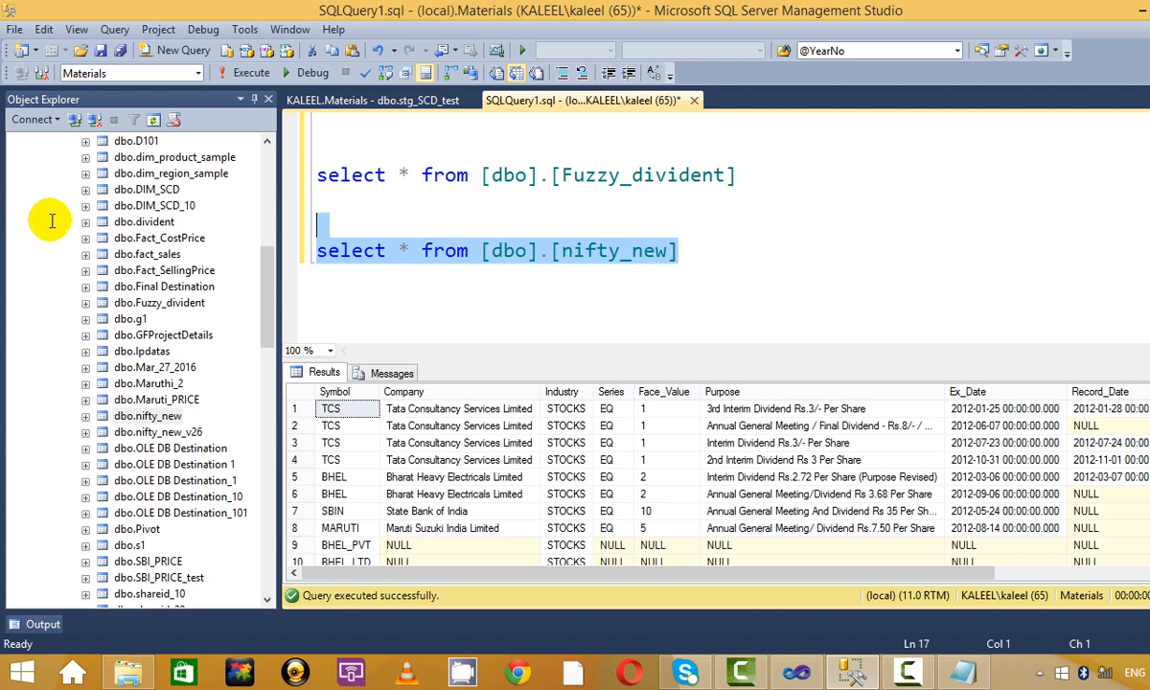
click(251, 72)
click(602, 216)
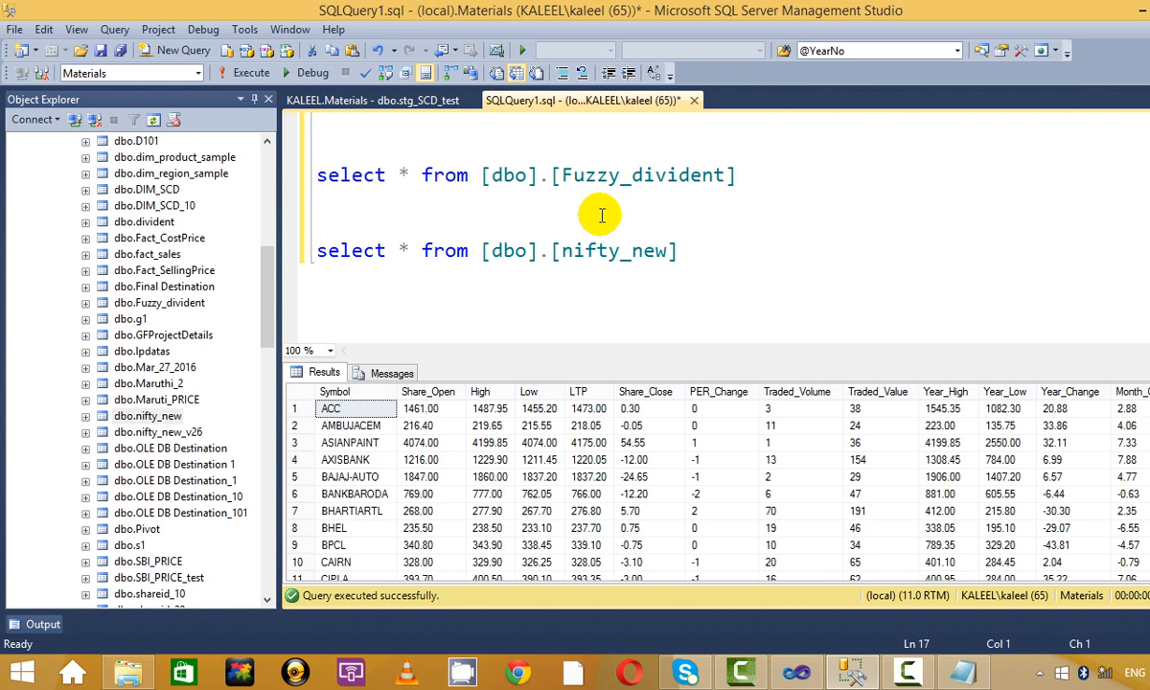
Rerun the nifty_new and Fuzzy_divident queries to compare their rows, then return to Visual Studio.
drag(809, 259, 230, 247)
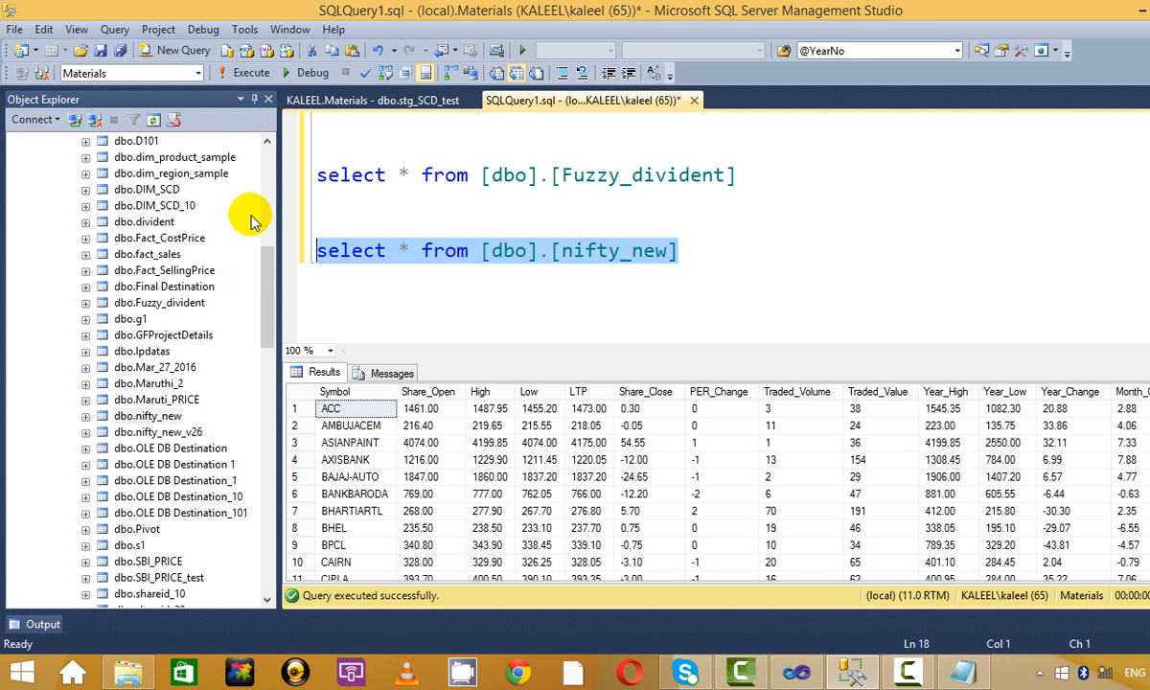
click(253, 77)
click(756, 233)
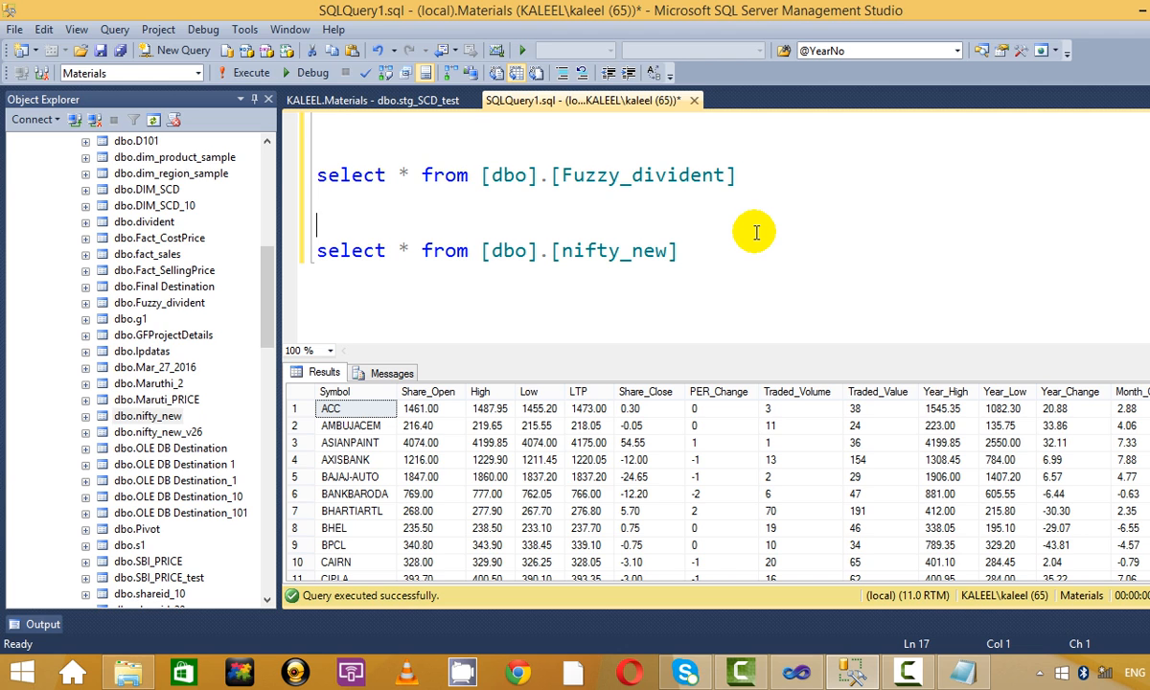
drag(745, 257, 236, 251)
click(251, 73)
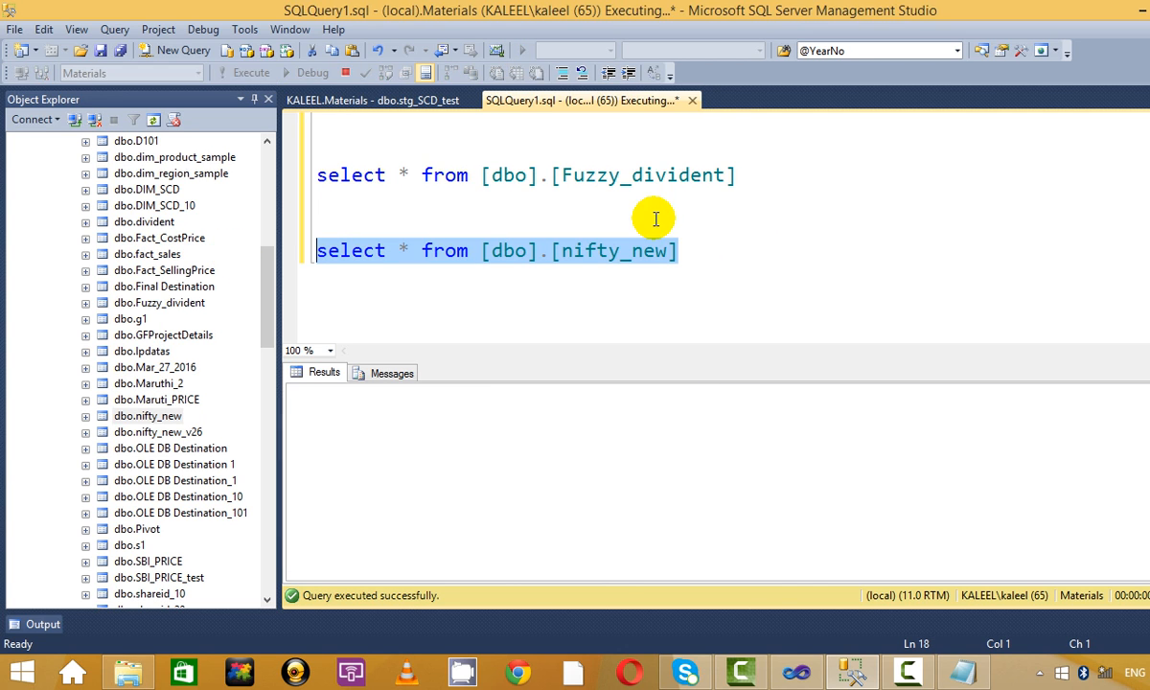
drag(753, 175, 340, 142)
click(253, 73)
click(797, 215)
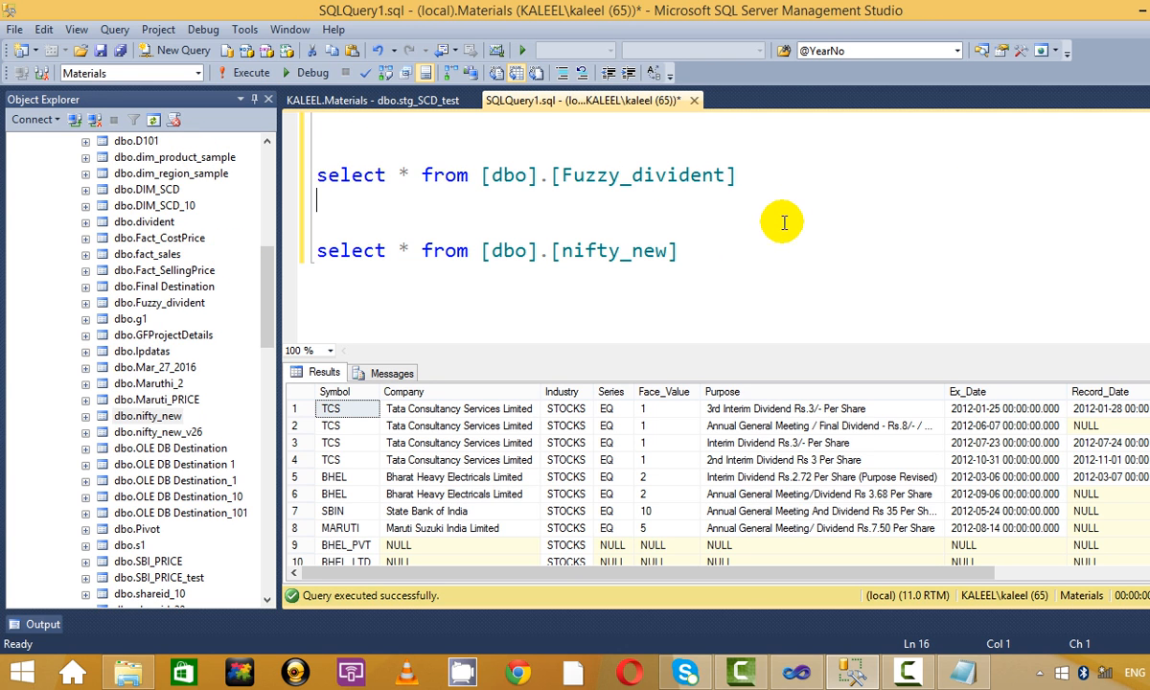
drag(733, 252, 230, 251)
click(254, 73)
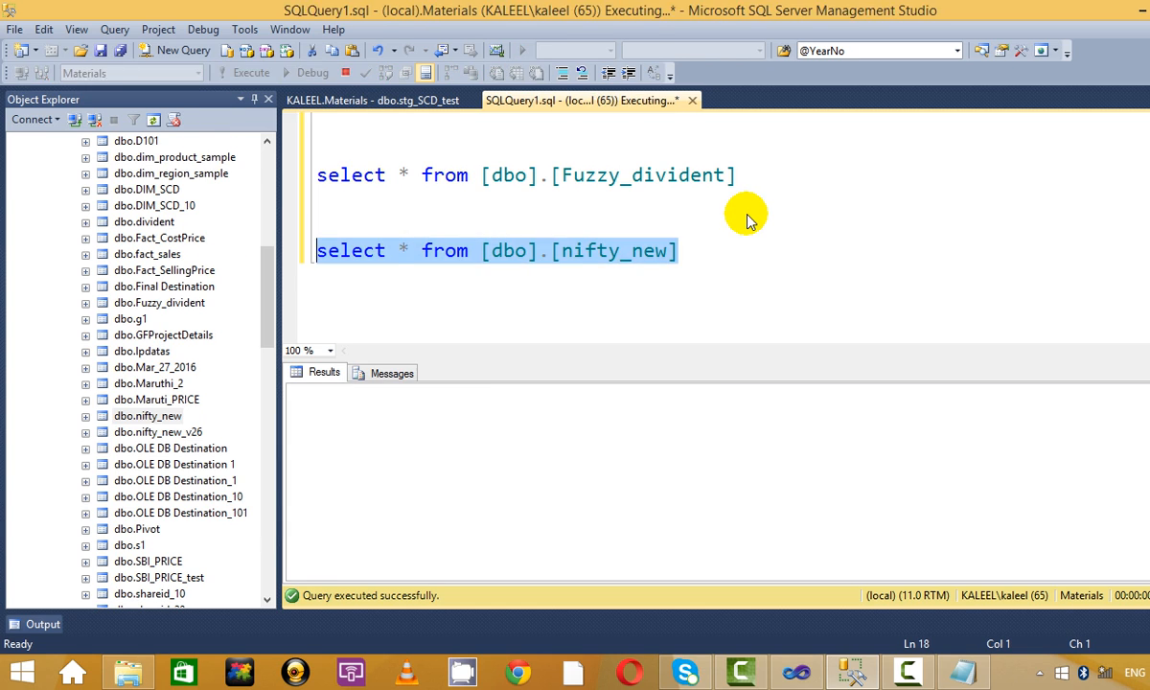
click(748, 215)
key(alt+Tab)
key(alt+Tab)
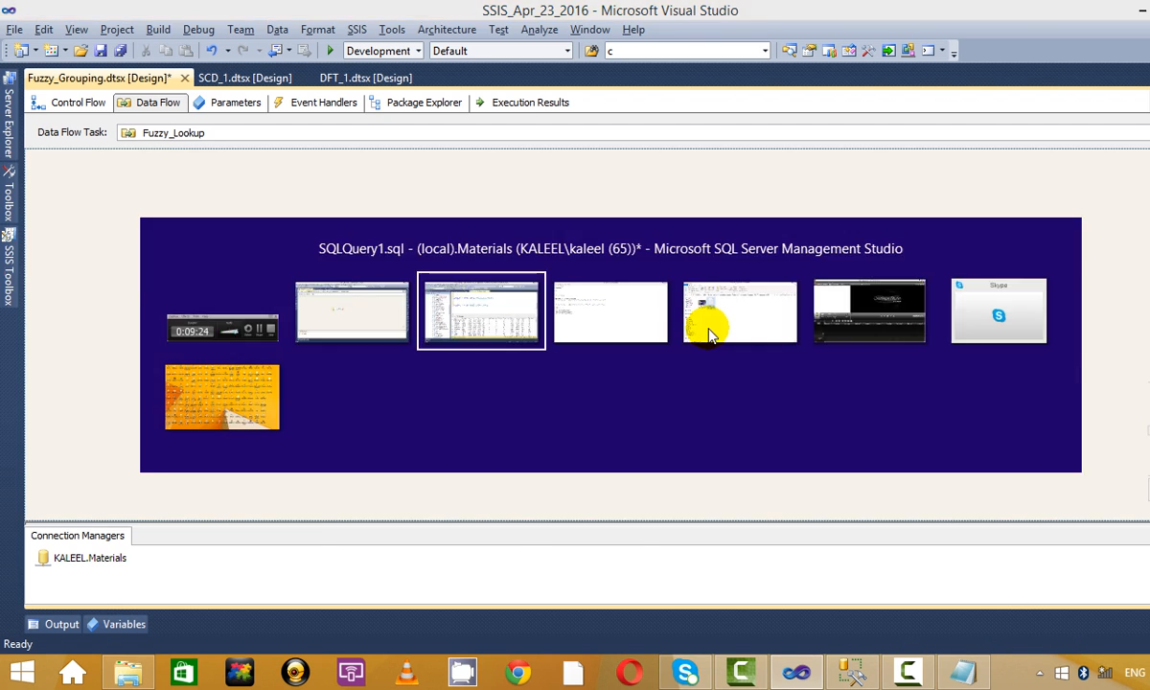
key(alt+Tab)
Point the OLE DB Source at the [dbo].[Fuzzy_divident] table and confirm with OK.
drag(458, 309, 414, 244)
right_click(419, 241)
click(556, 259)
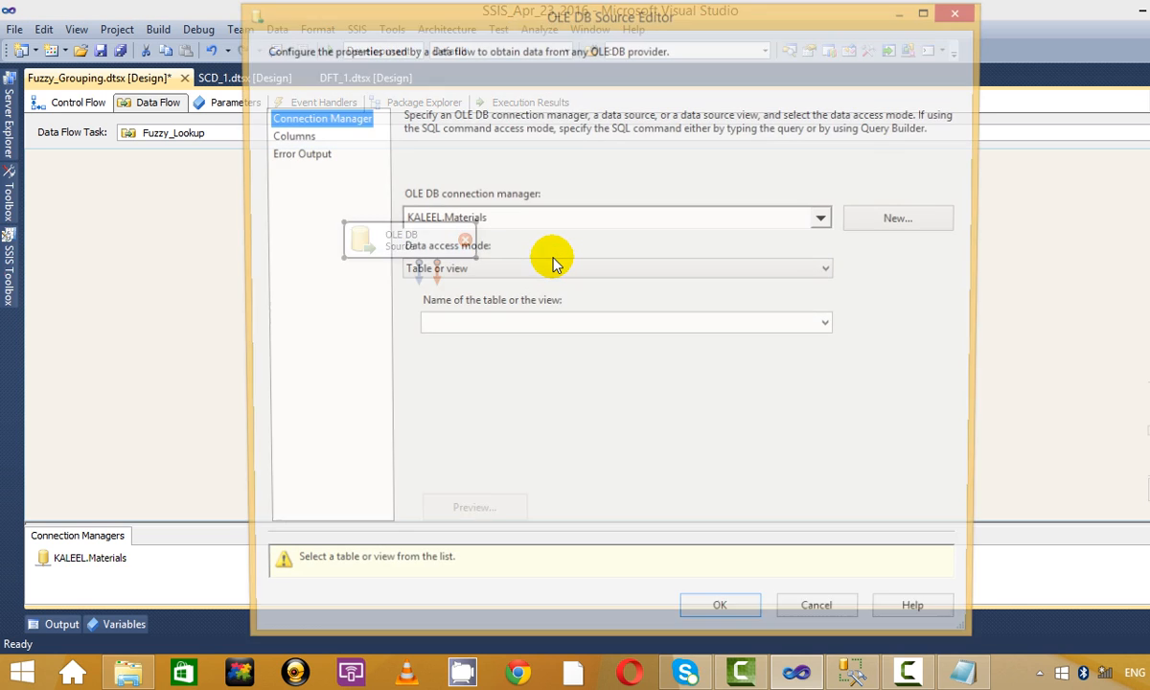
click(628, 326)
scroll(599, 546, down, 7)
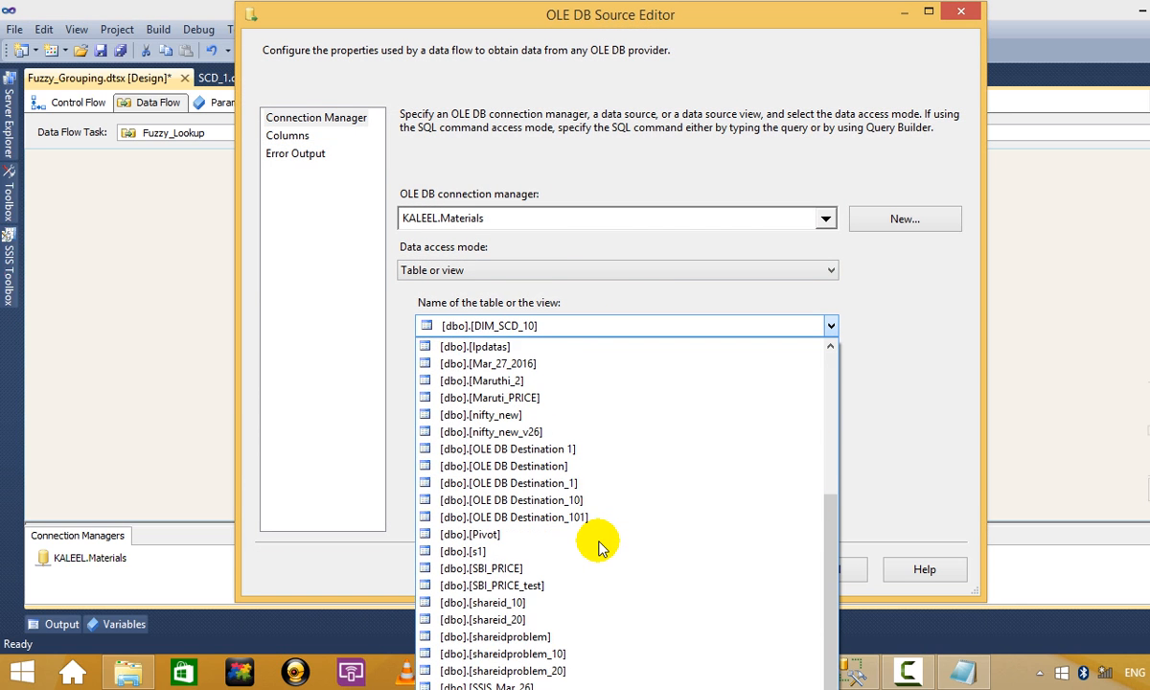
scroll(598, 545, up, 4)
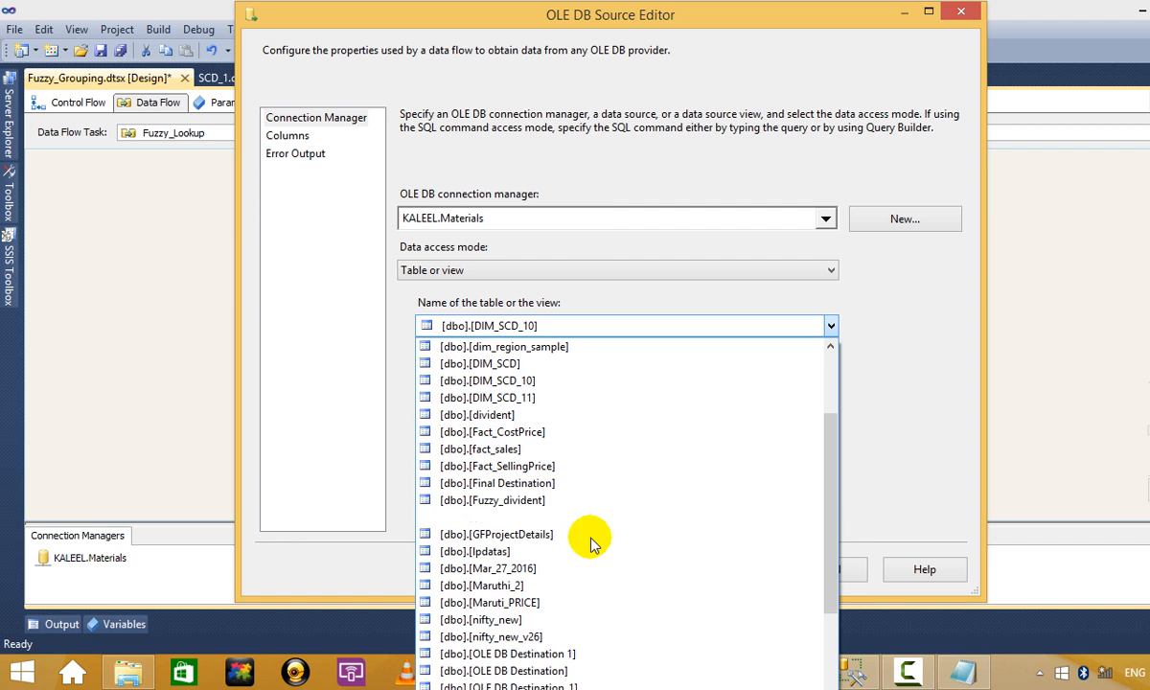
scroll(591, 546, up, 4)
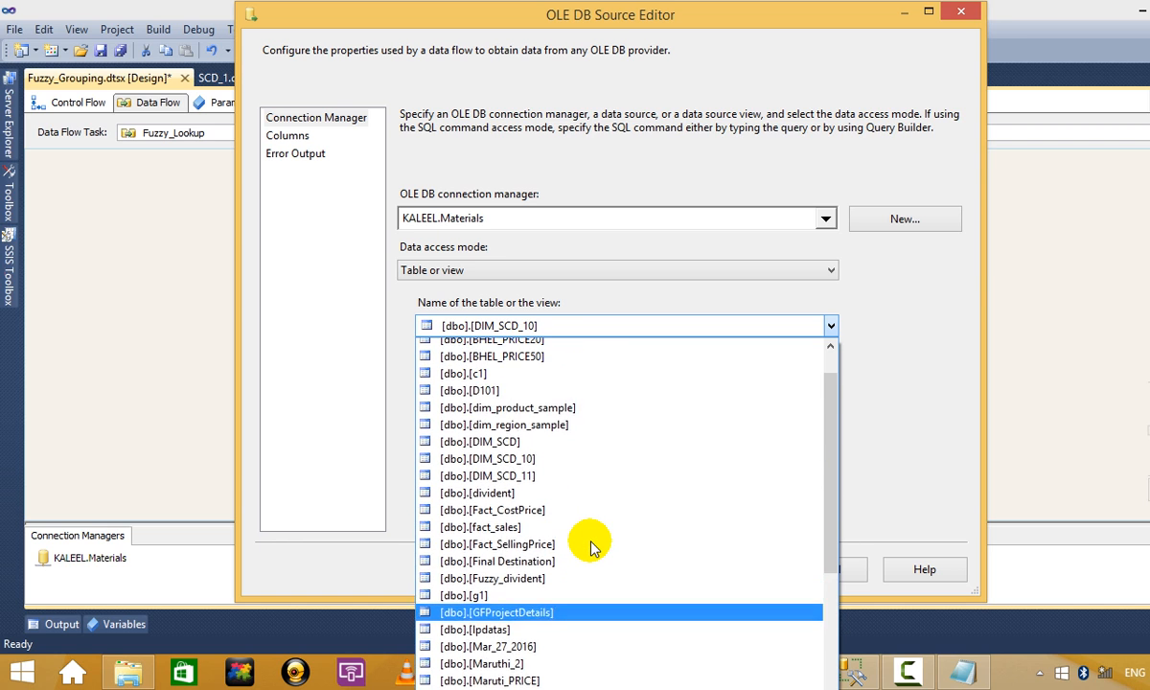
scroll(591, 546, down, 3)
scroll(591, 546, down, 11)
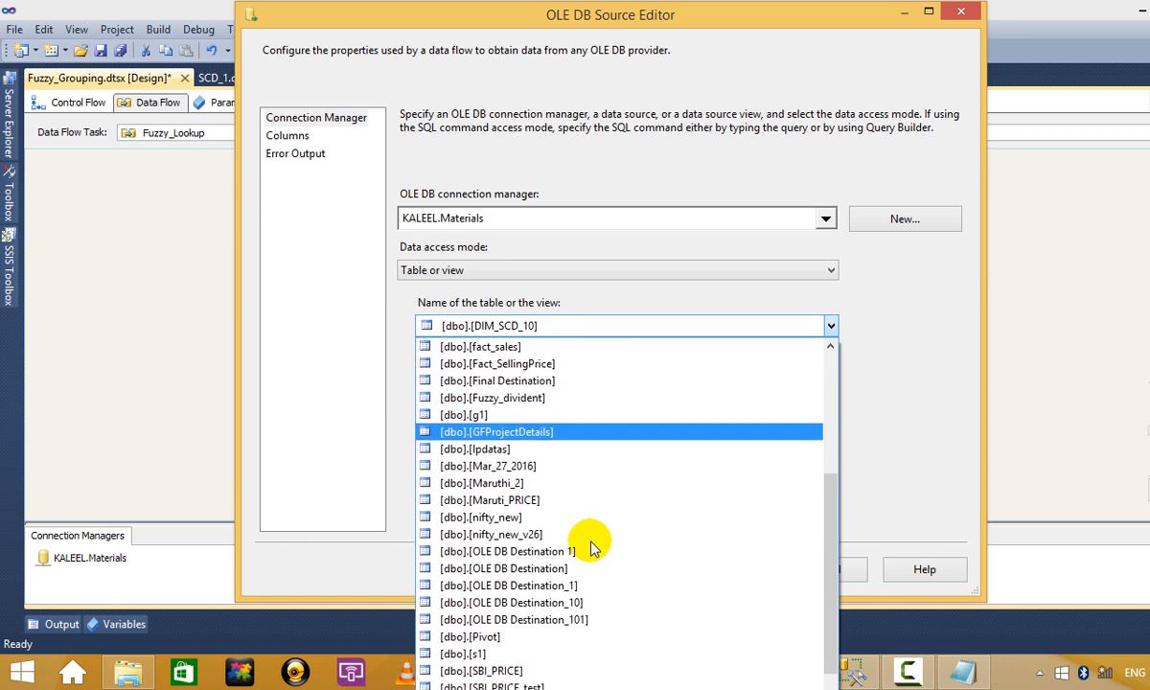
scroll(589, 545, down, 2)
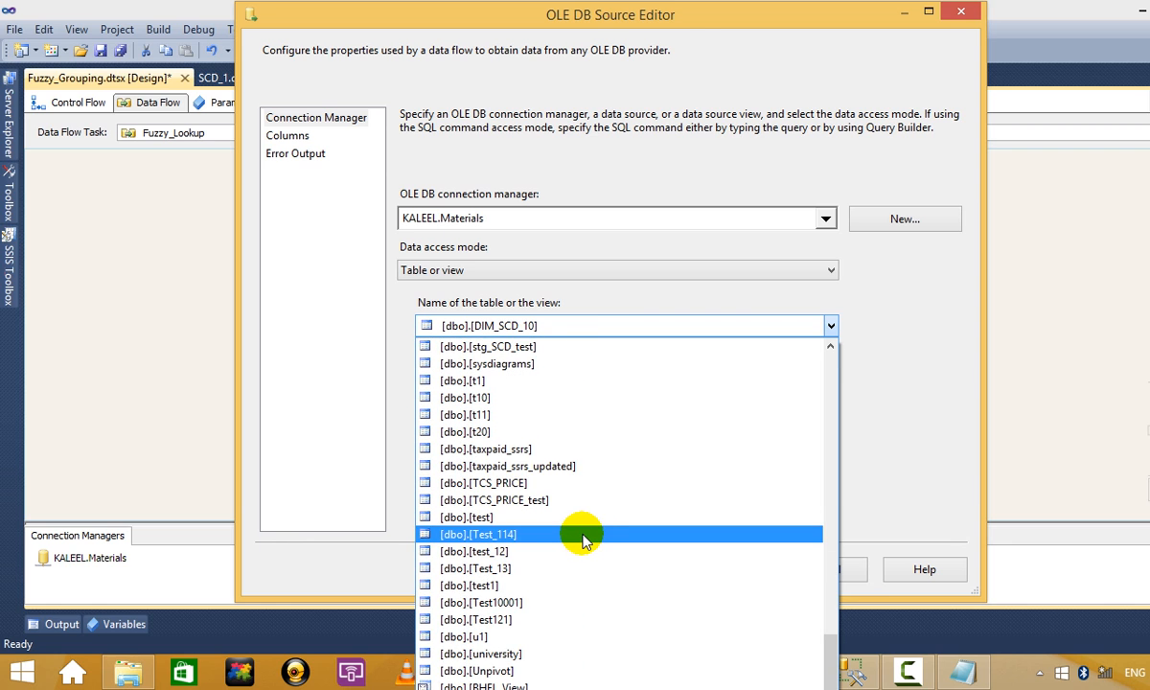
scroll(585, 534, up, 4)
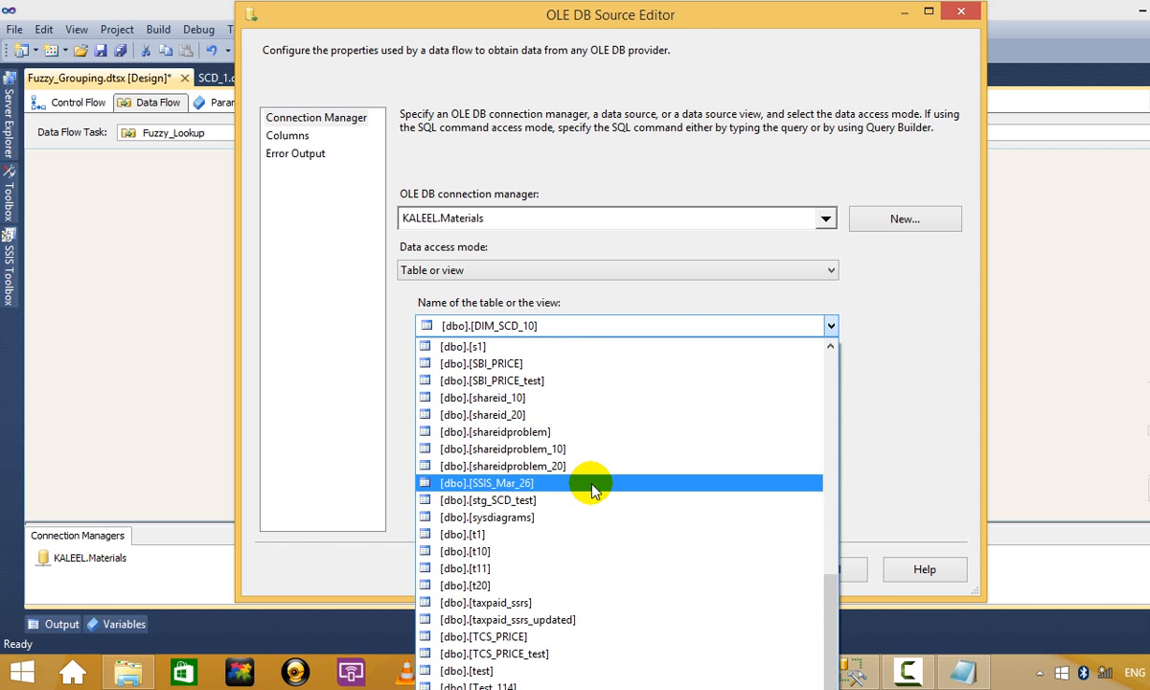
scroll(592, 489, up, 6)
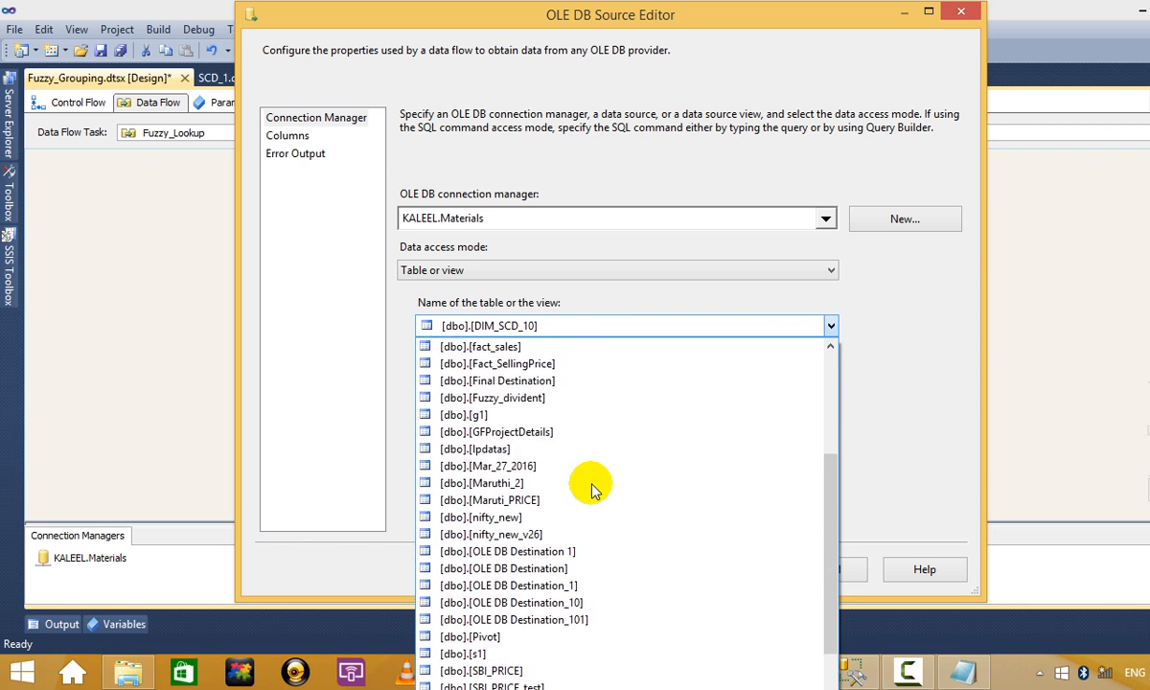
click(590, 443)
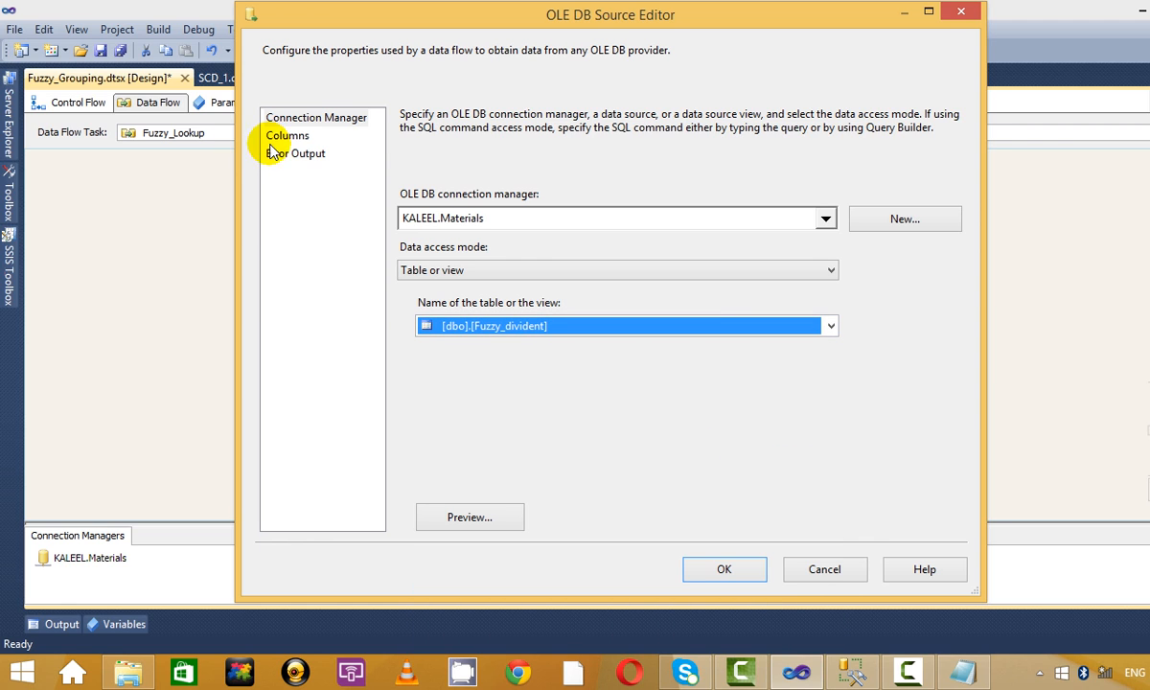
click(724, 569)
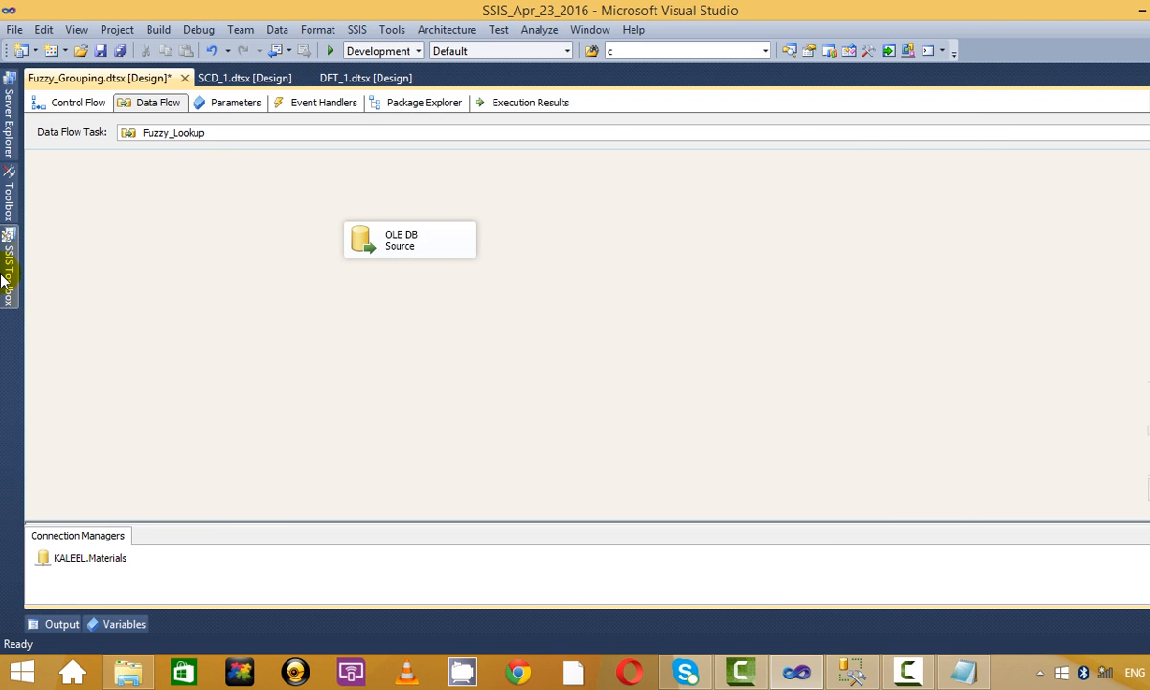
Drag a Fuzzy Lookup from the SSIS Toolbox onto the Fuzzy_Lookup data flow.
click(8, 273)
click(140, 328)
drag(252, 391, 249, 238)
scroll(154, 281, up, 2)
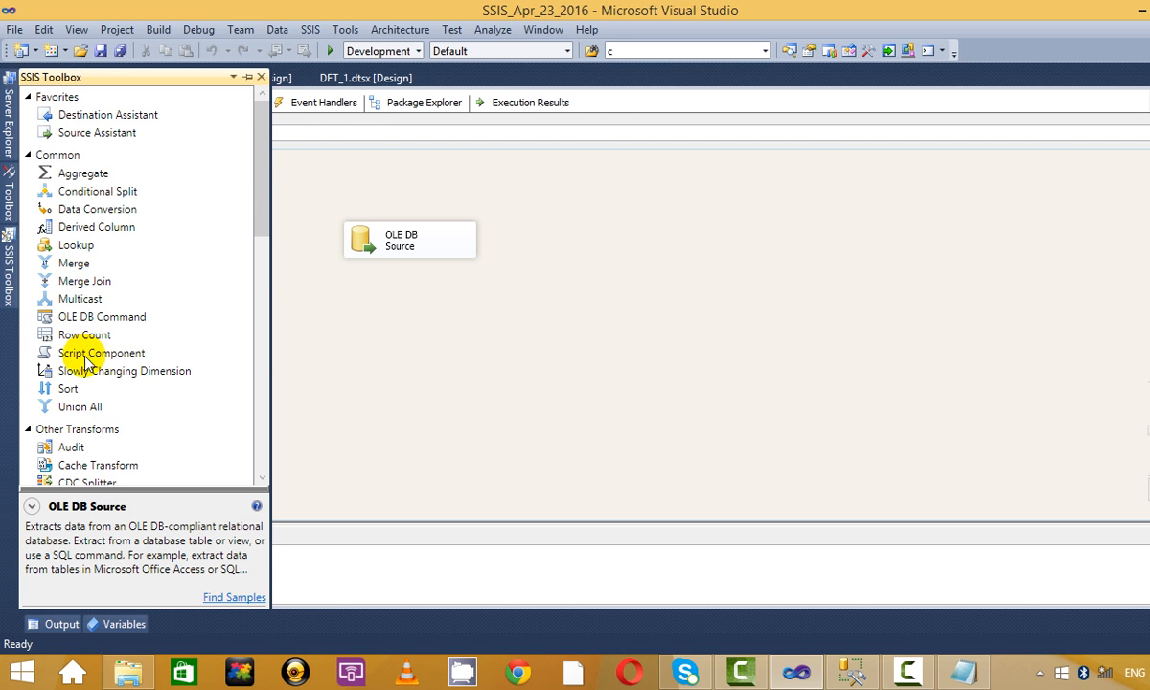
scroll(75, 230, down, 6)
scroll(96, 259, down, 6)
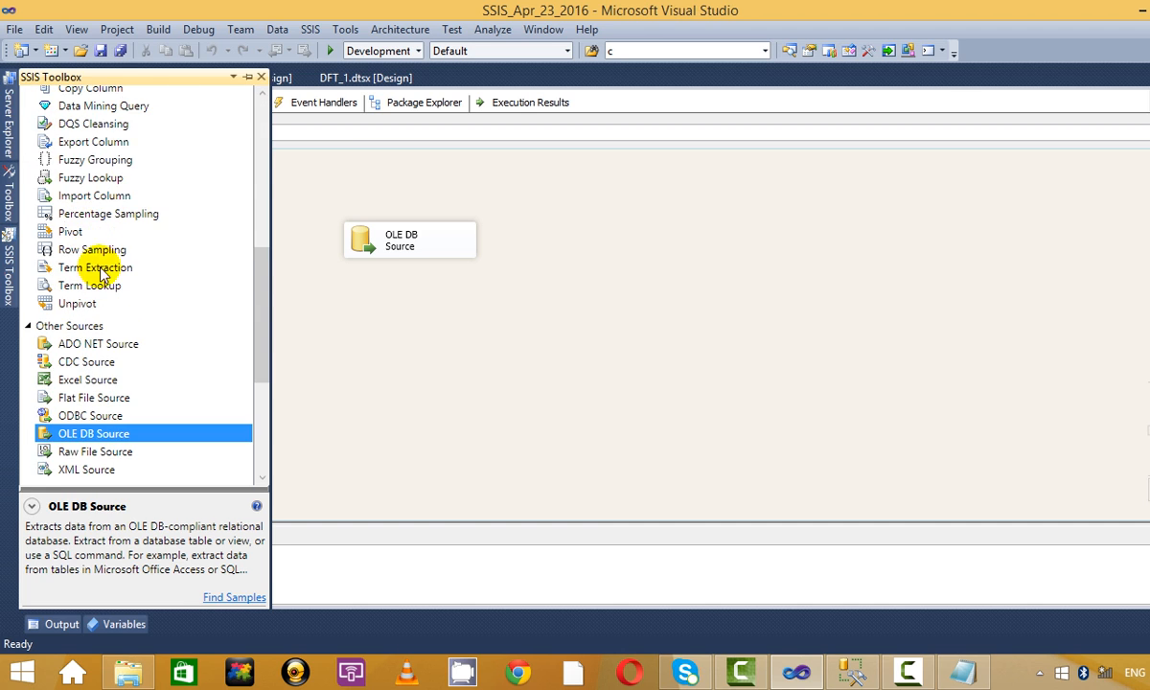
scroll(119, 384, up, 10)
scroll(133, 387, up, 1)
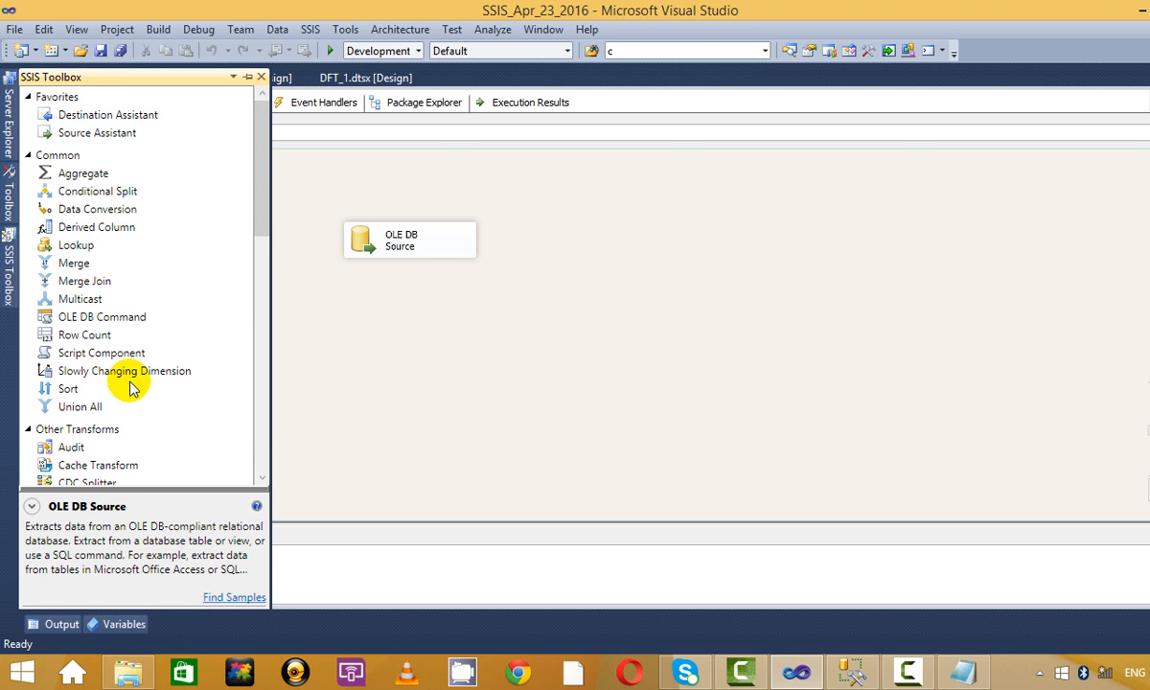
scroll(133, 388, down, 4)
scroll(99, 394, down, 2)
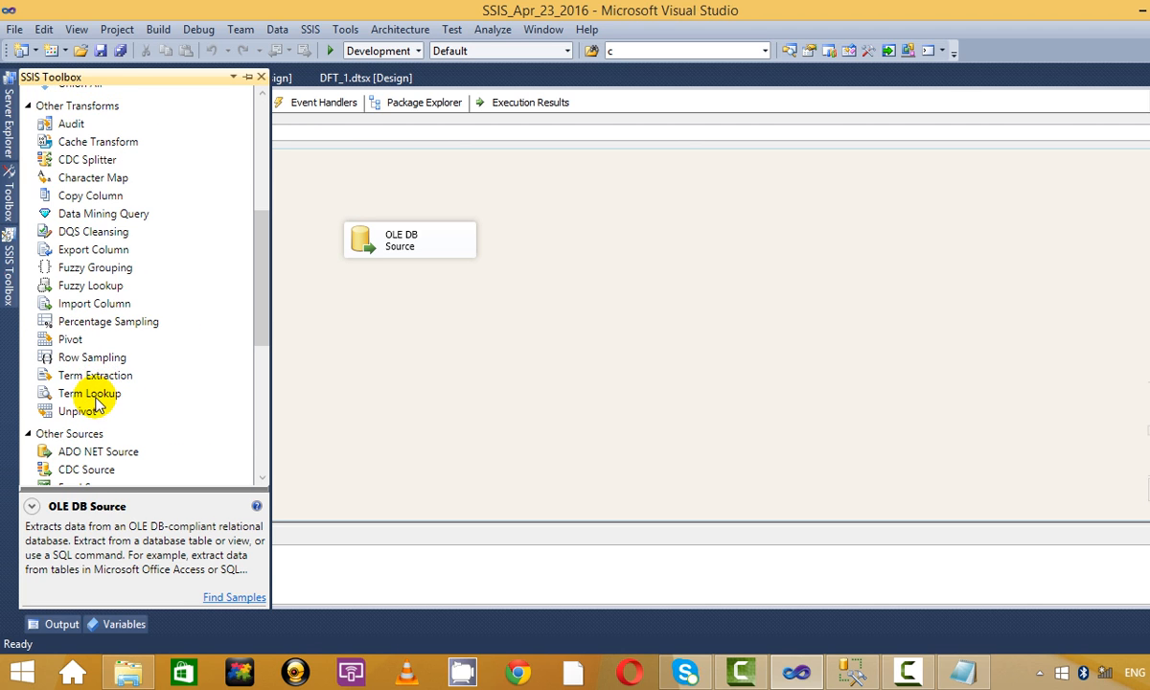
drag(88, 286, 537, 326)
Connect the OLE DB Source output to the Fuzzy Lookup and open its editor.
click(407, 254)
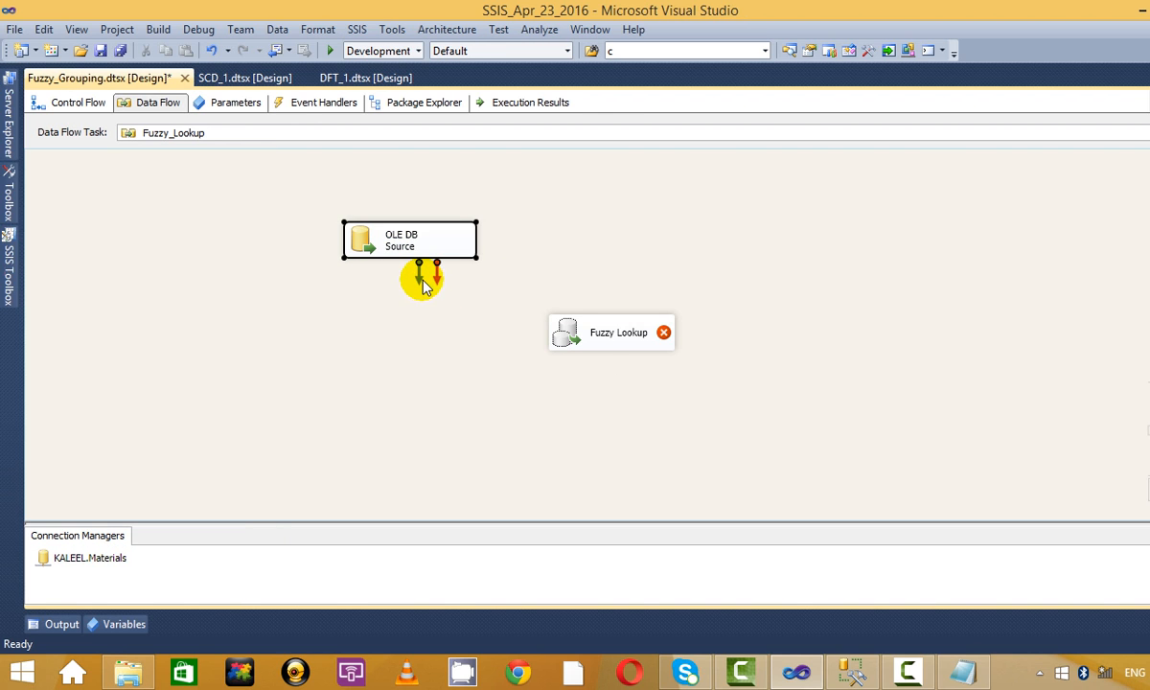
drag(413, 275, 632, 321)
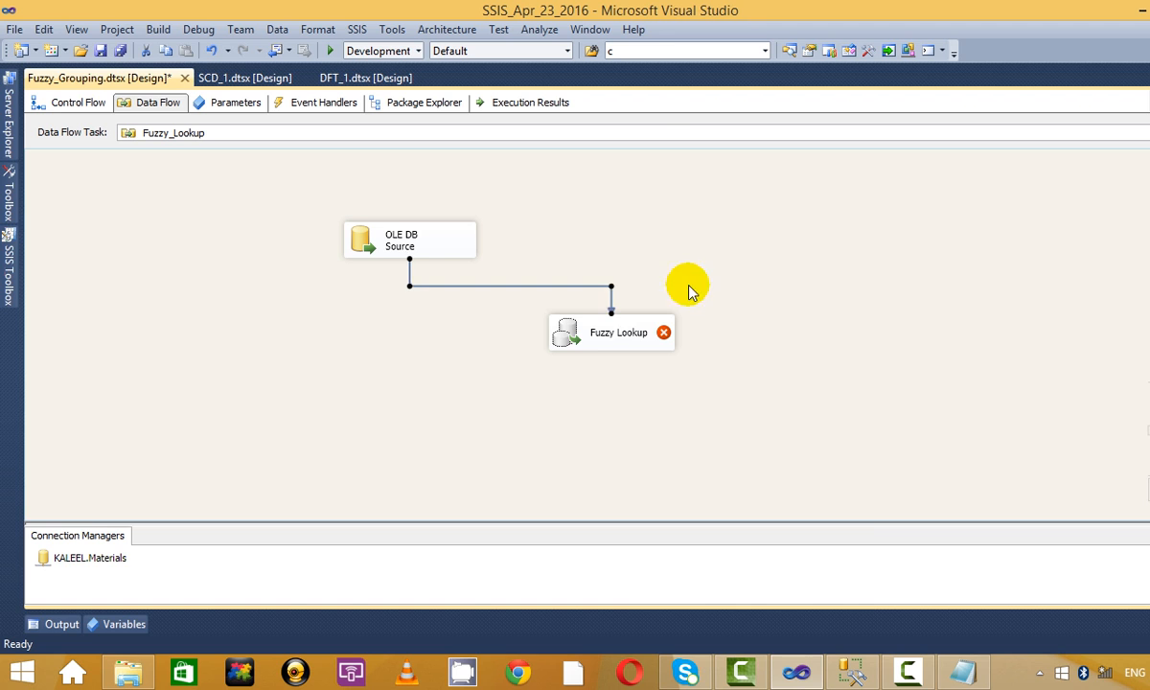
right_click(624, 349)
click(640, 361)
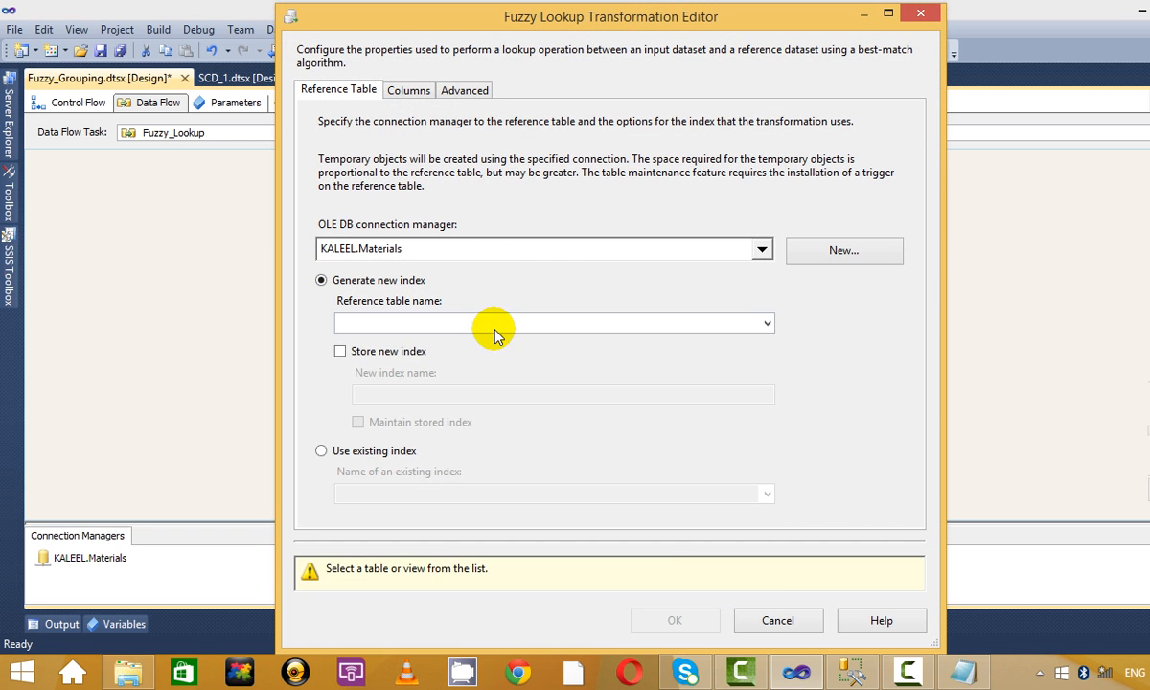
Select [dbo].[nifty_new] as the Fuzzy Lookup's reference table and view its column mappings.
click(495, 326)
scroll(595, 522, down, 5)
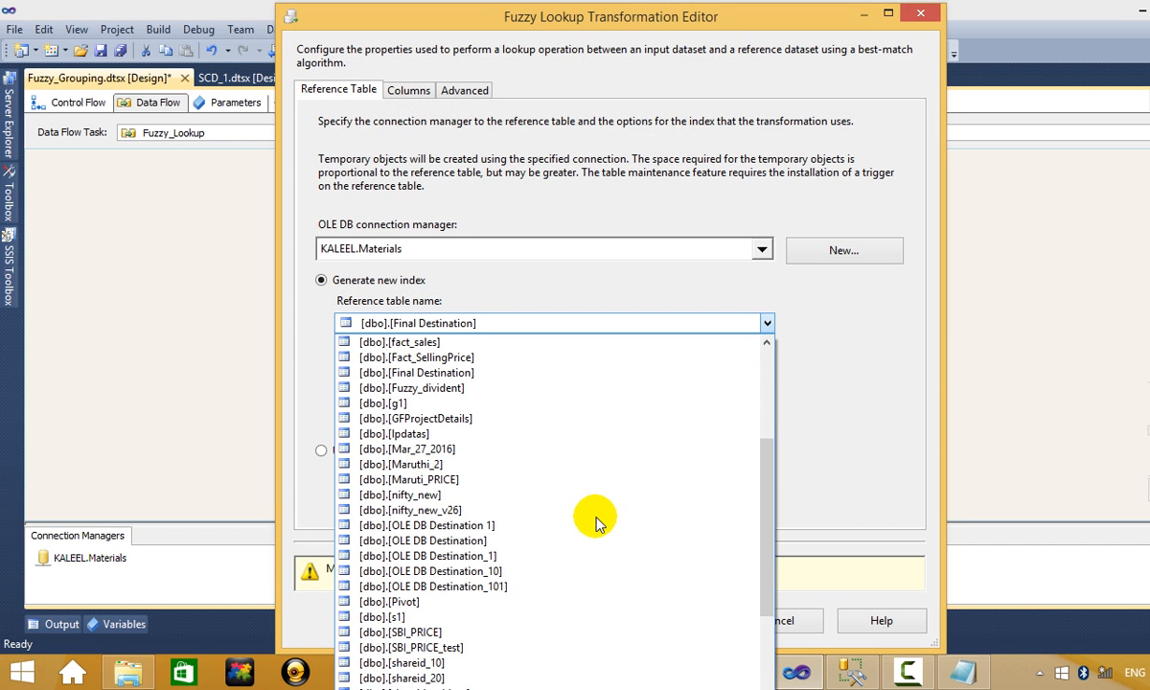
scroll(595, 522, down, 6)
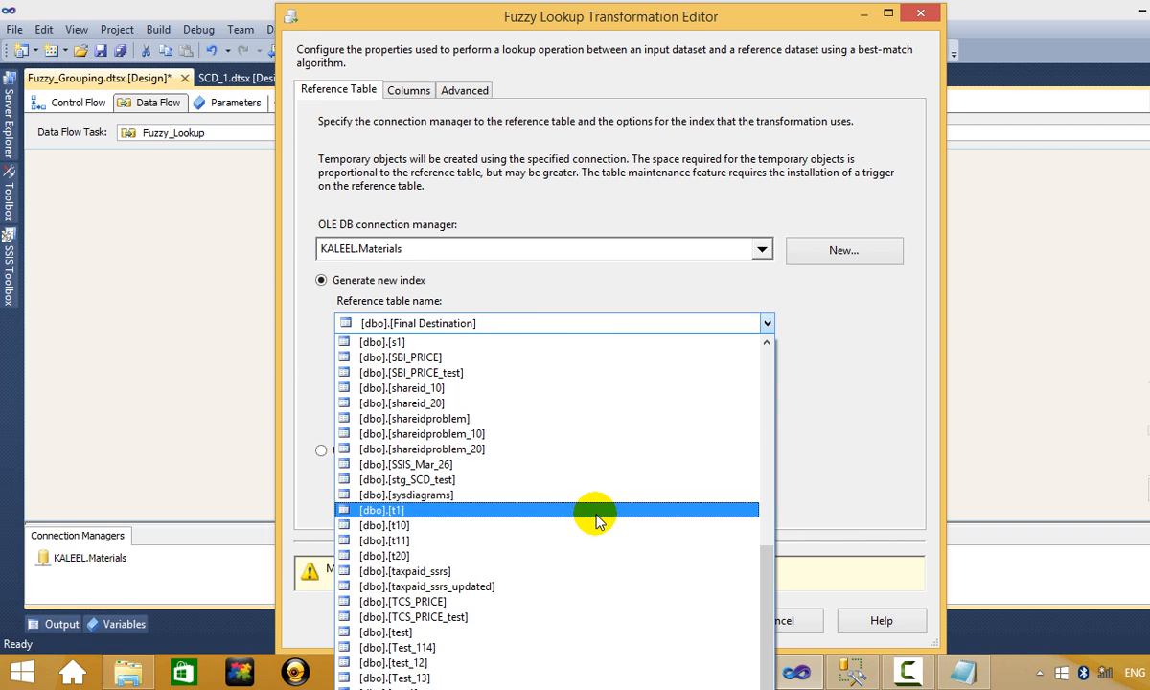
scroll(595, 522, down, 3)
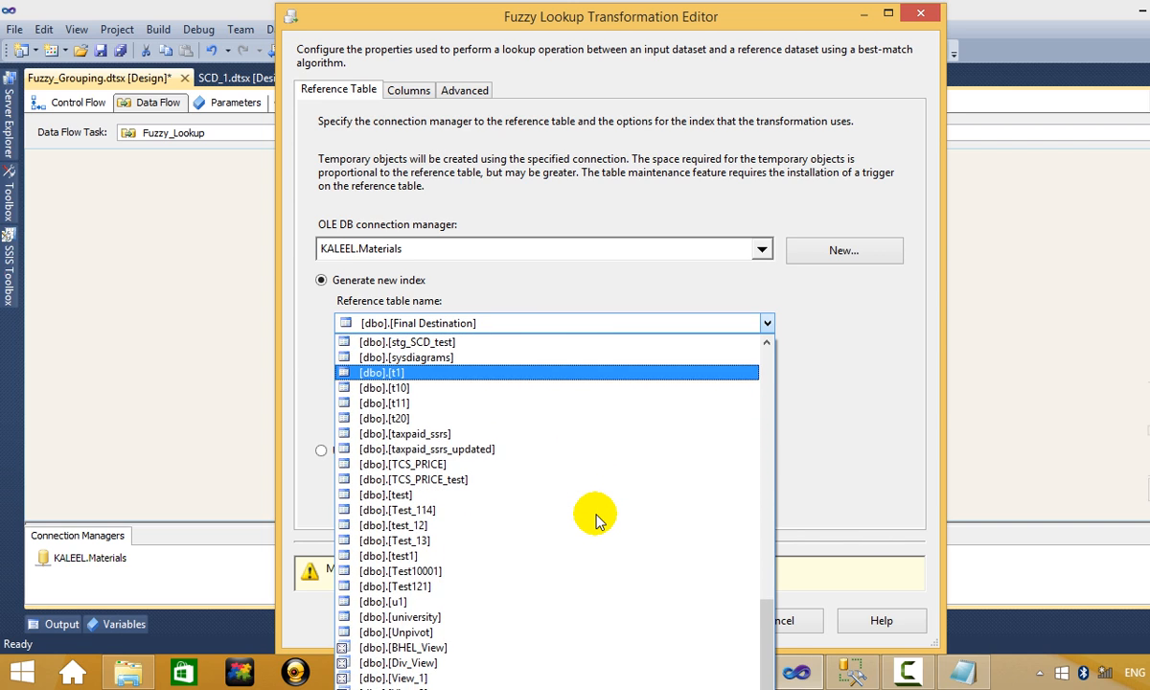
scroll(595, 522, up, 2)
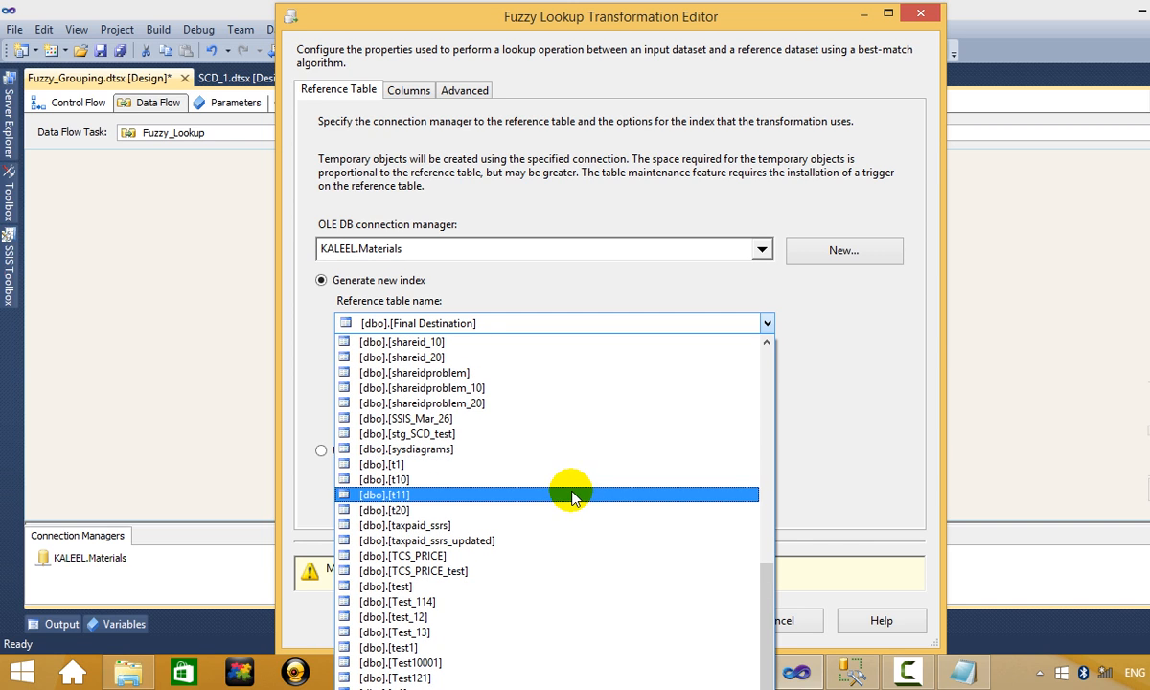
scroll(541, 518, up, 4)
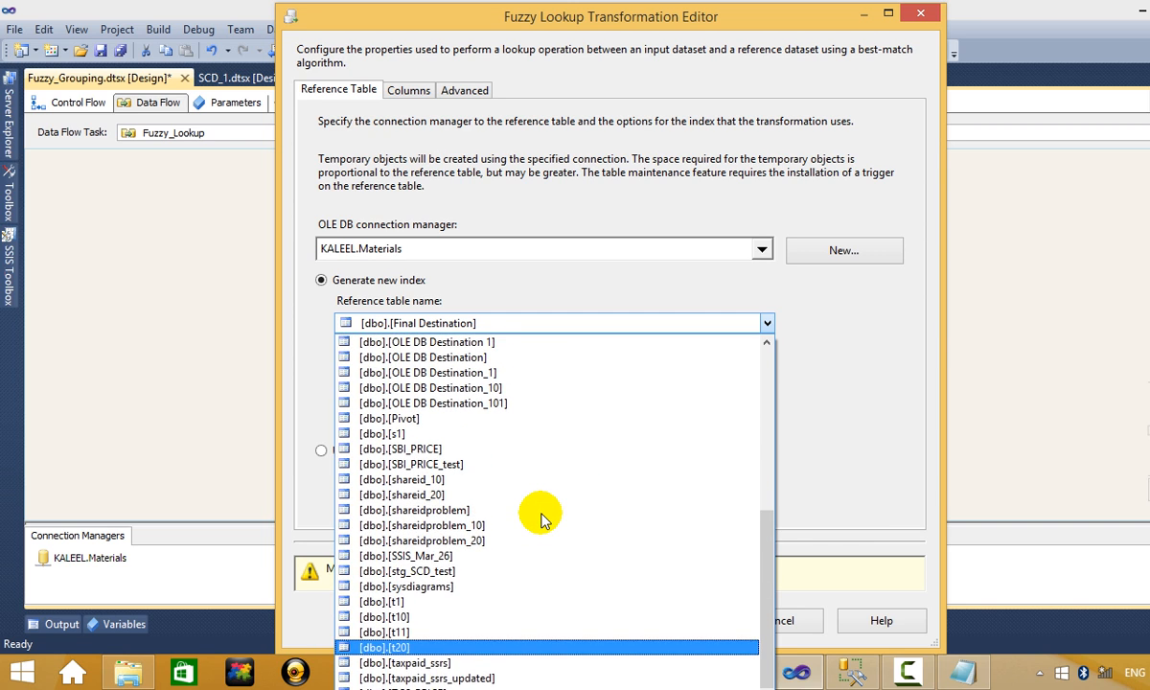
scroll(541, 518, up, 2)
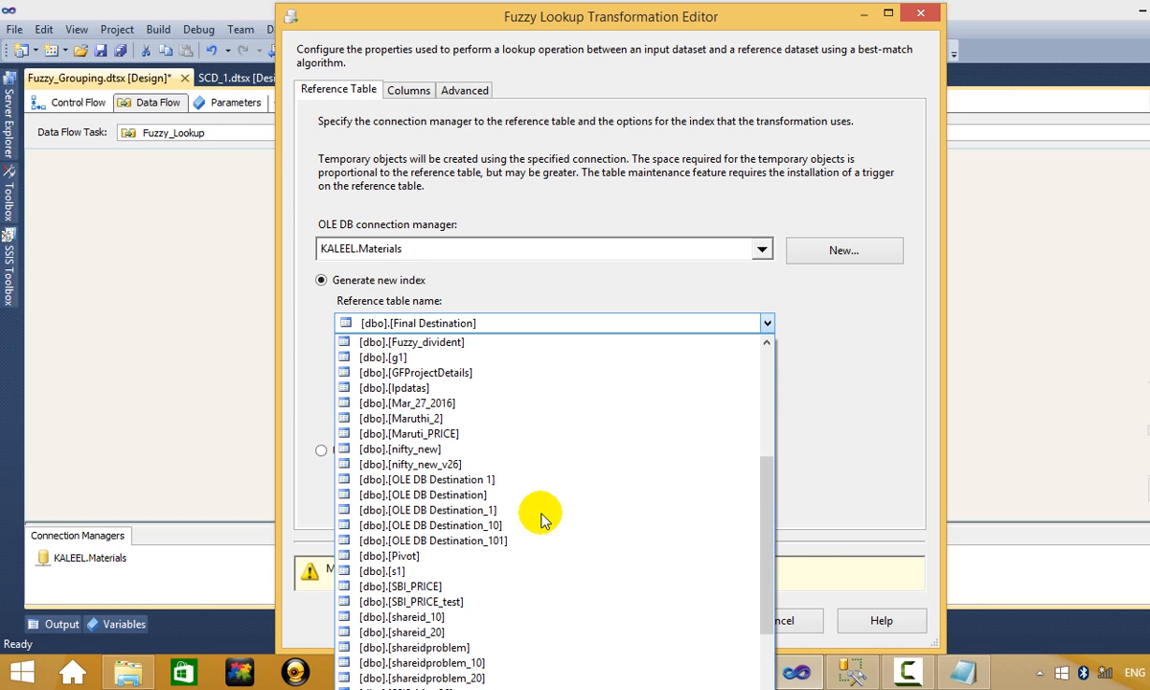
scroll(542, 517, down, 3)
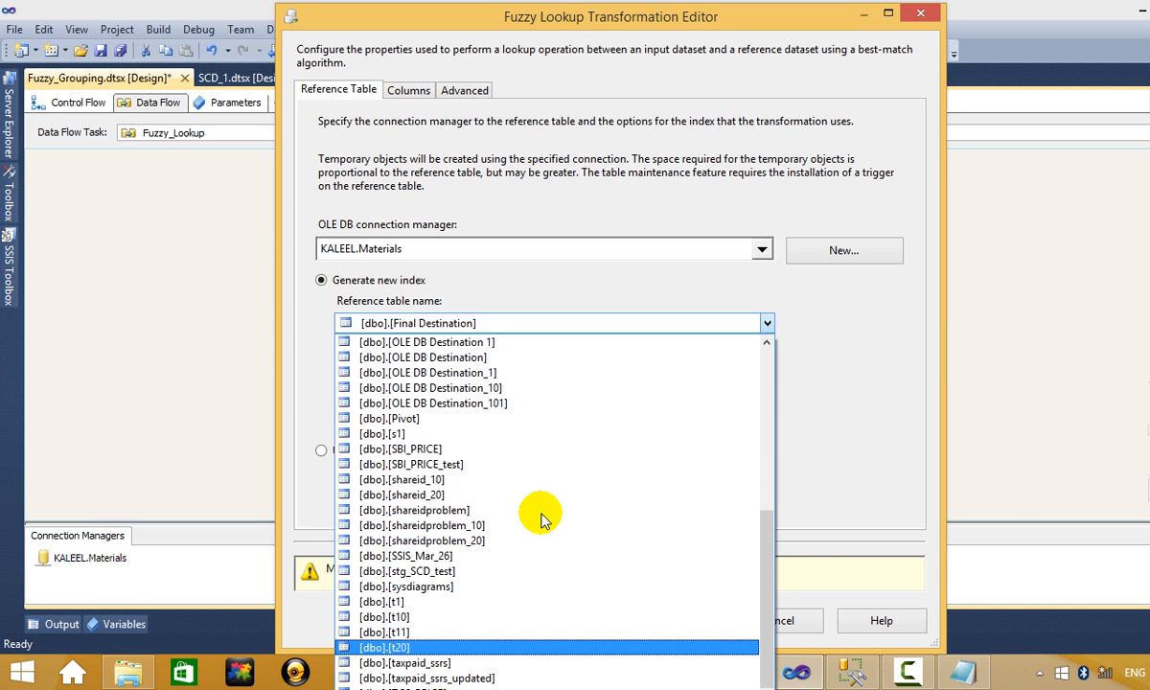
scroll(542, 517, down, 5)
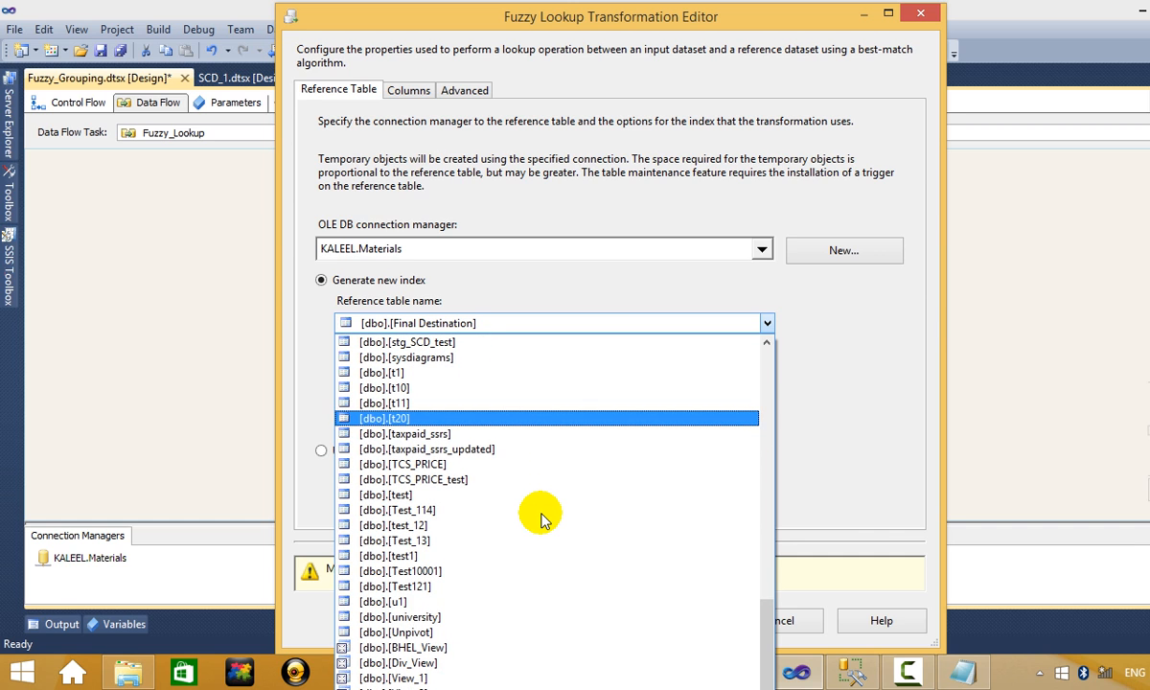
scroll(542, 518, up, 5)
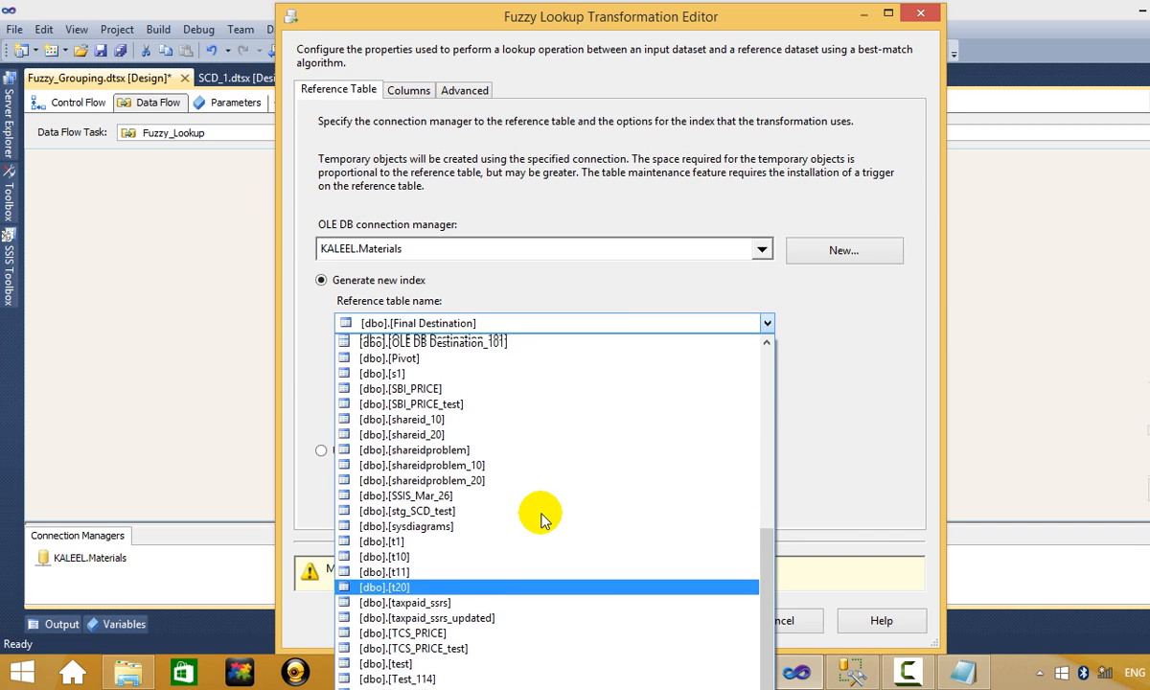
scroll(539, 520, up, 4)
click(500, 494)
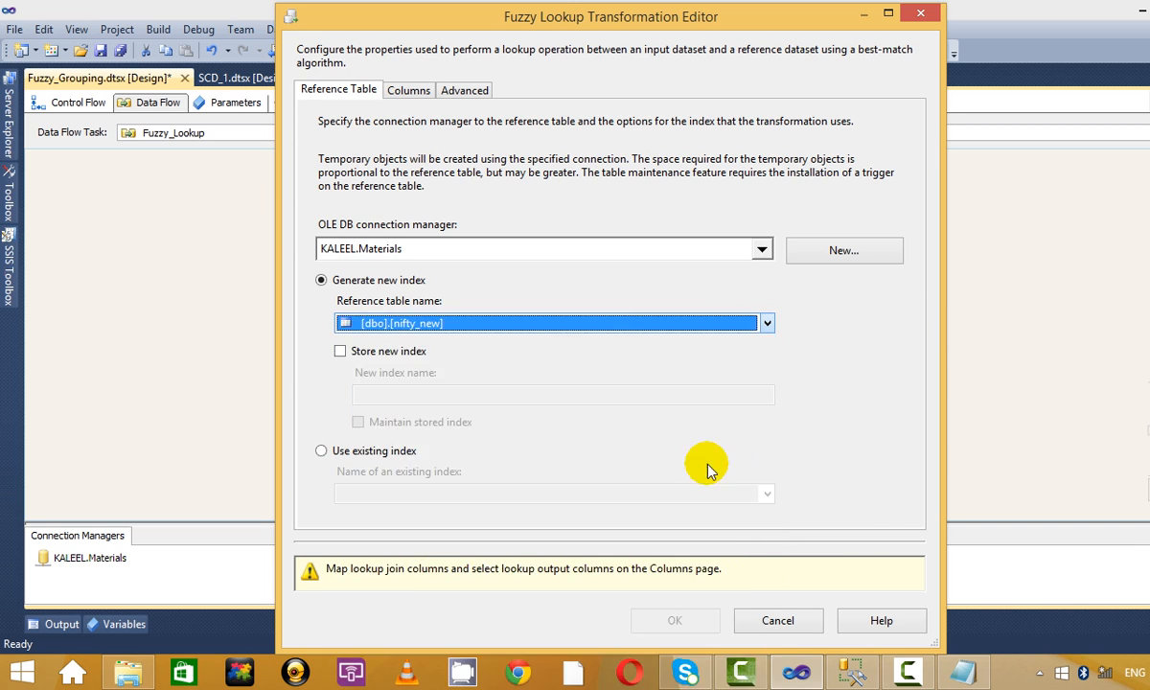
click(412, 93)
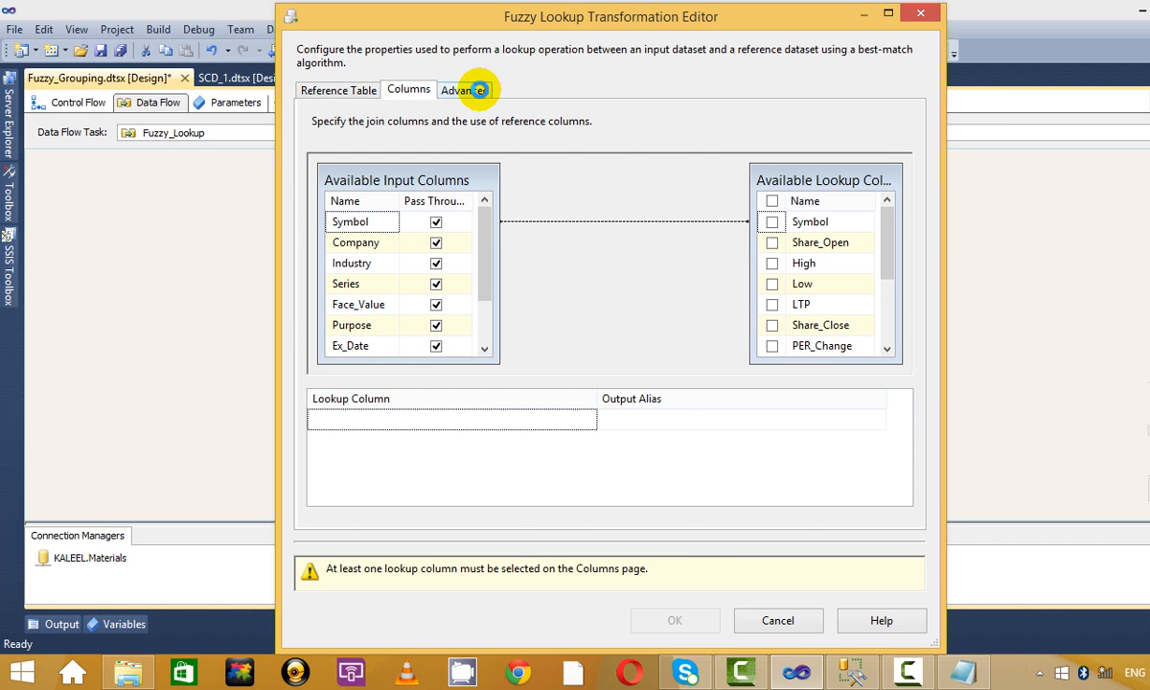
Set the similarity threshold to 0.84 and return lookup column Symbol aliased as Symbol_Updated.
key(Right)
click(419, 93)
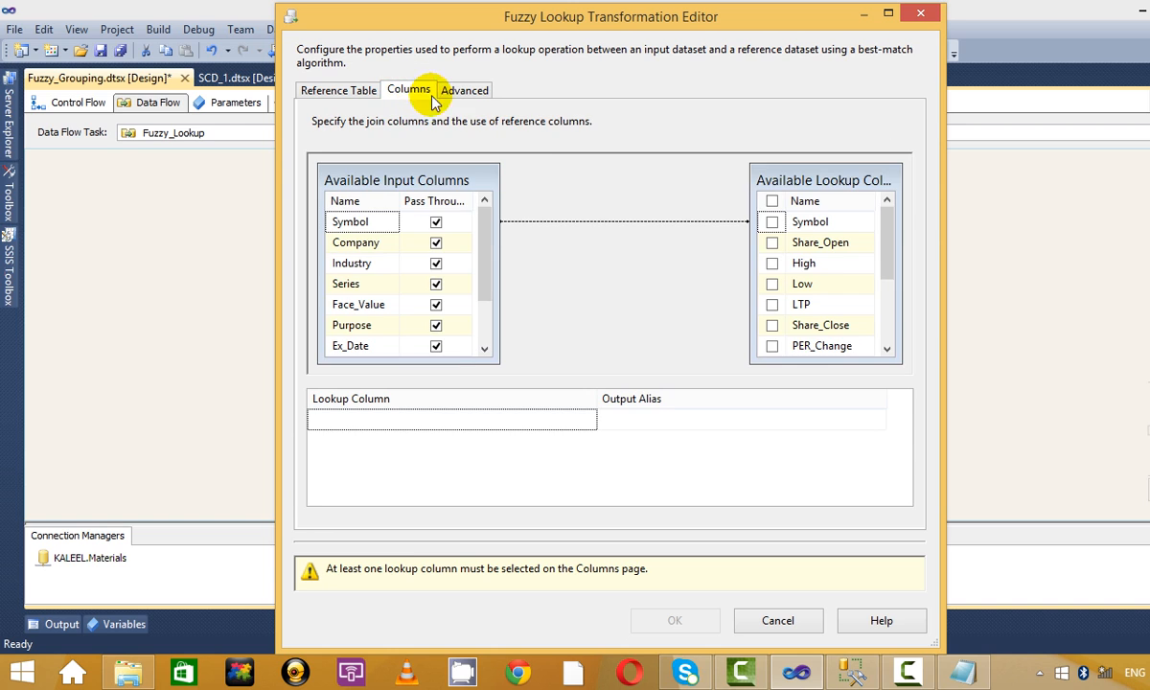
click(465, 92)
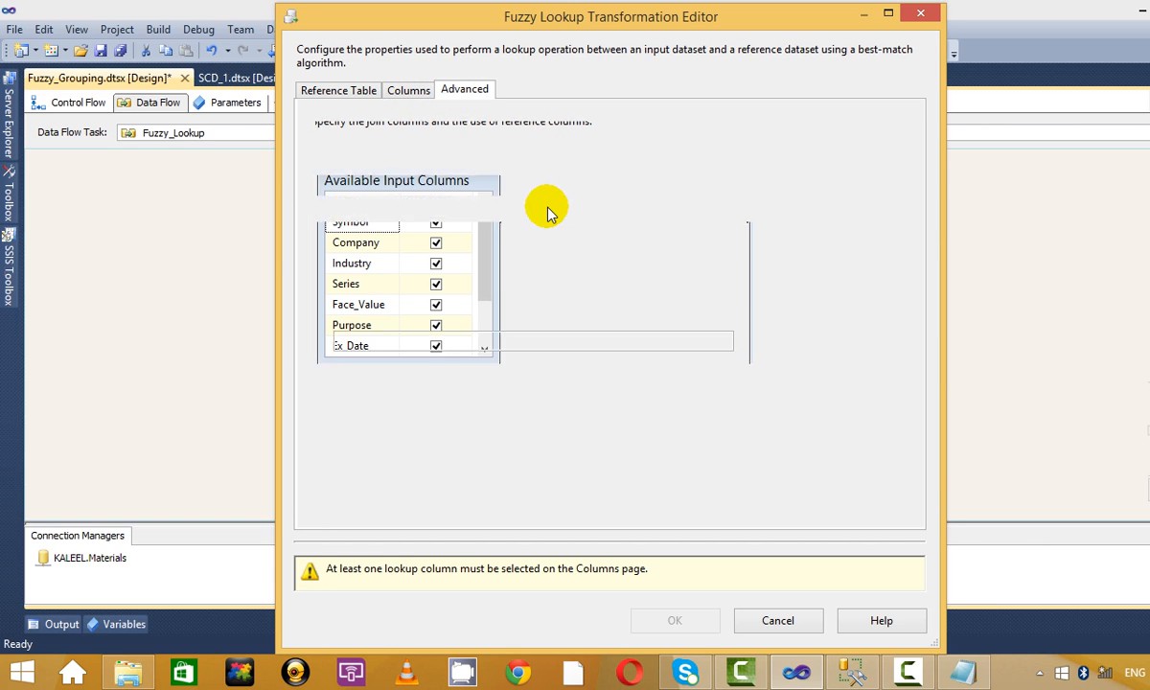
drag(589, 180, 851, 186)
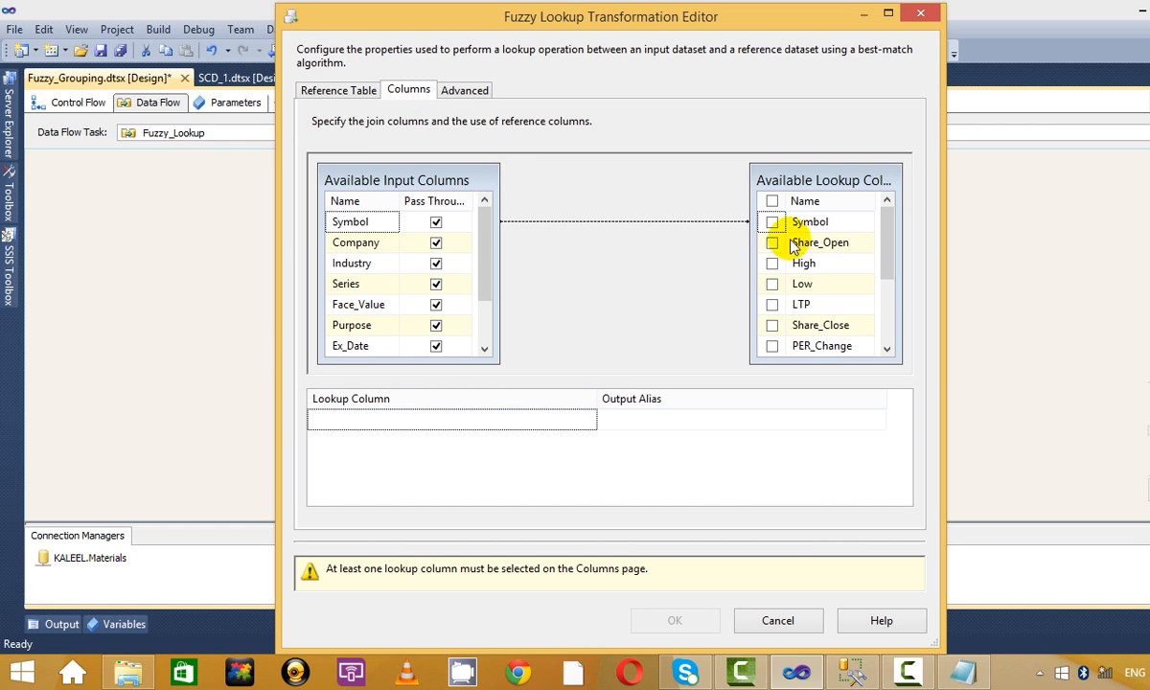
click(771, 223)
click(674, 419)
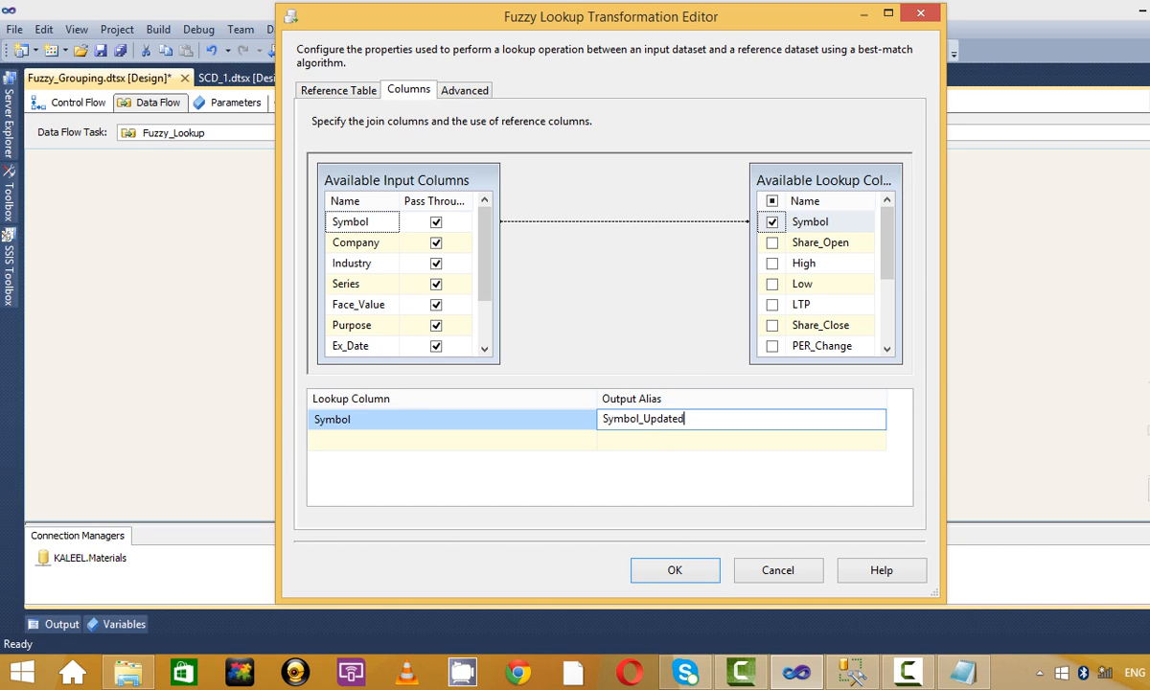
click(686, 571)
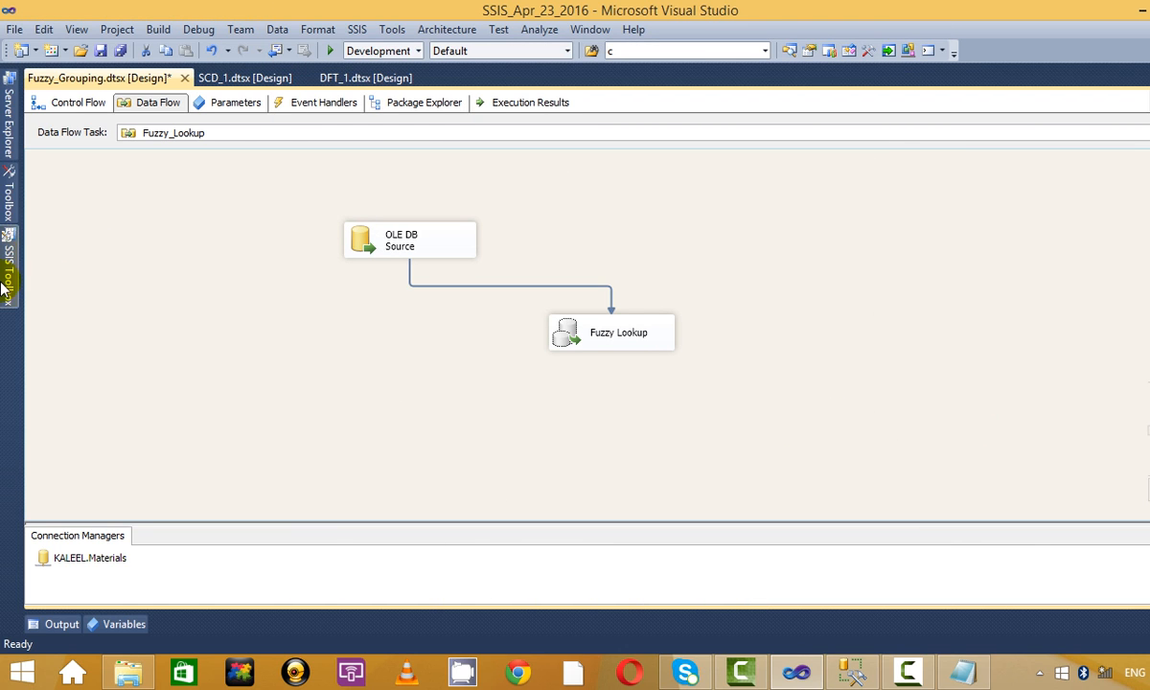
Add a Union All fed by the Fuzzy Lookup output, then delete the Fuzzy Lookup.
click(5, 285)
scroll(182, 282, down, 7)
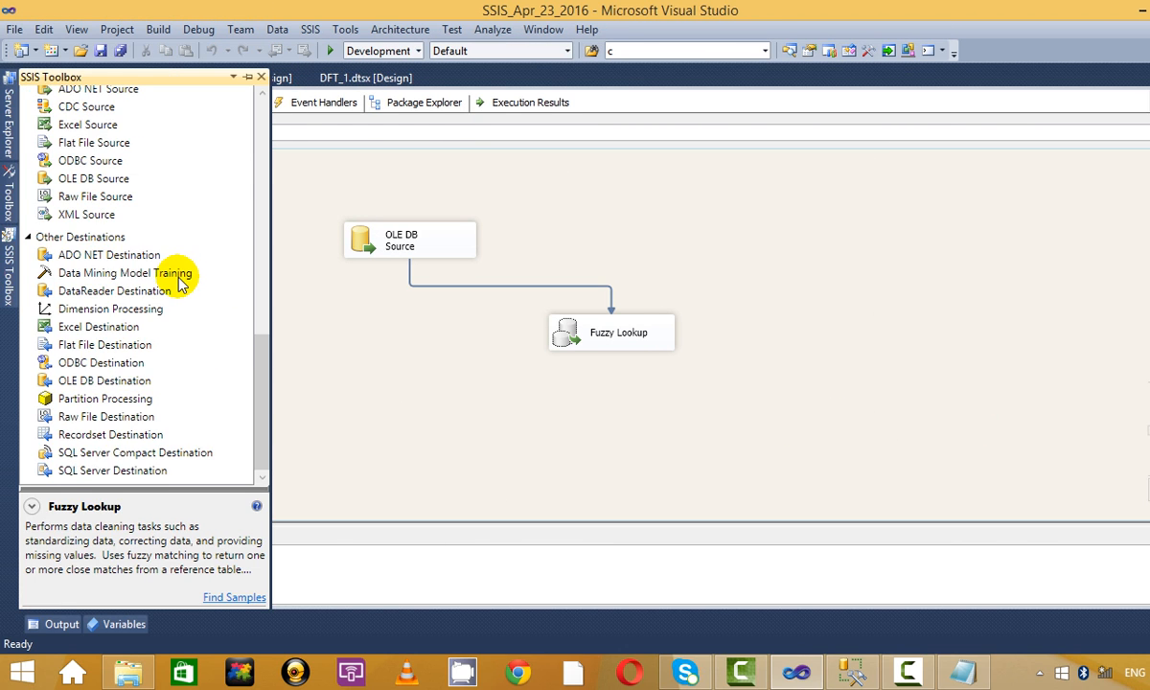
scroll(180, 283, up, 12)
drag(74, 406, 175, 410)
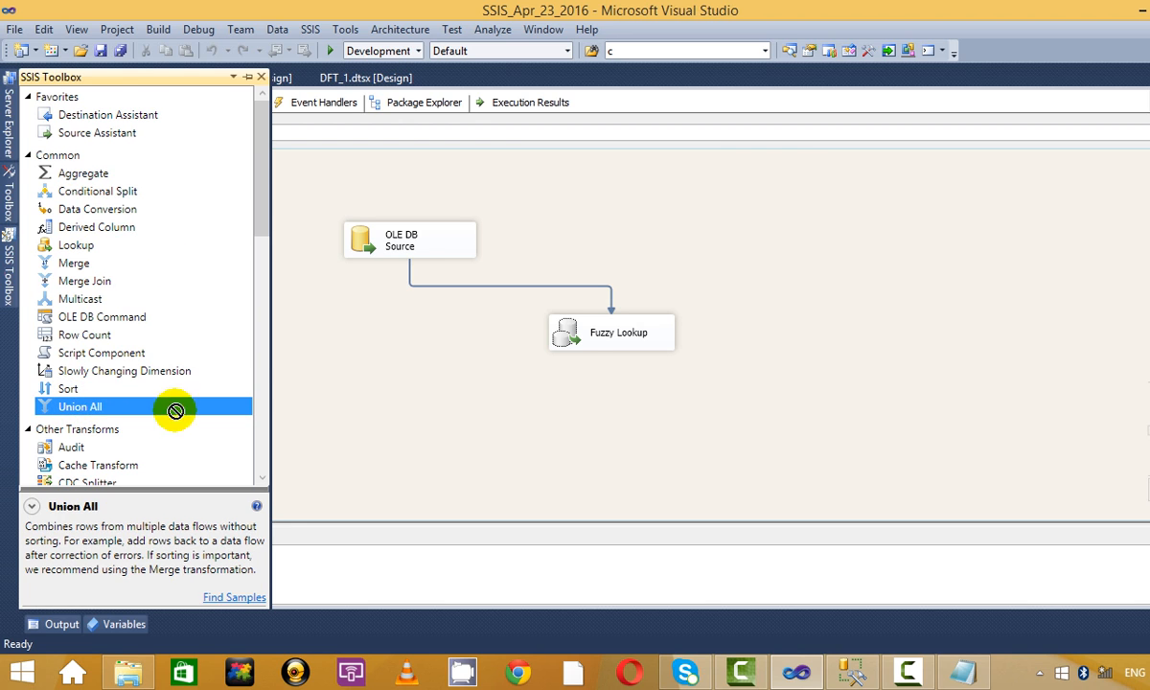
drag(746, 431, 748, 433)
click(622, 340)
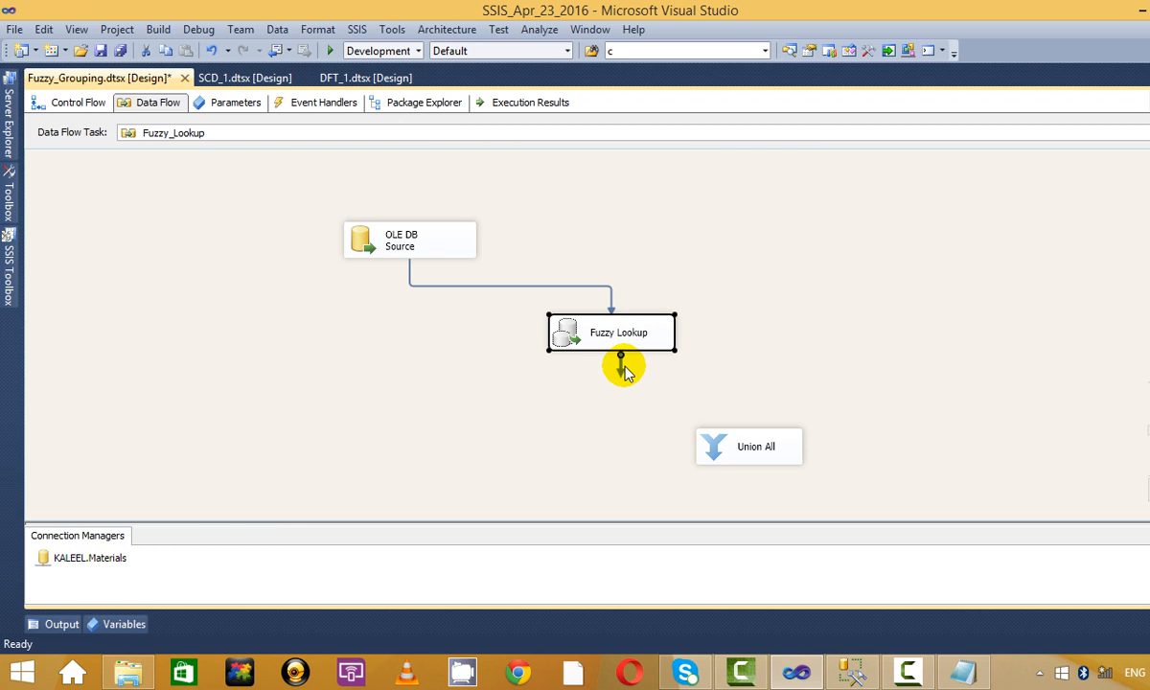
drag(620, 378, 745, 430)
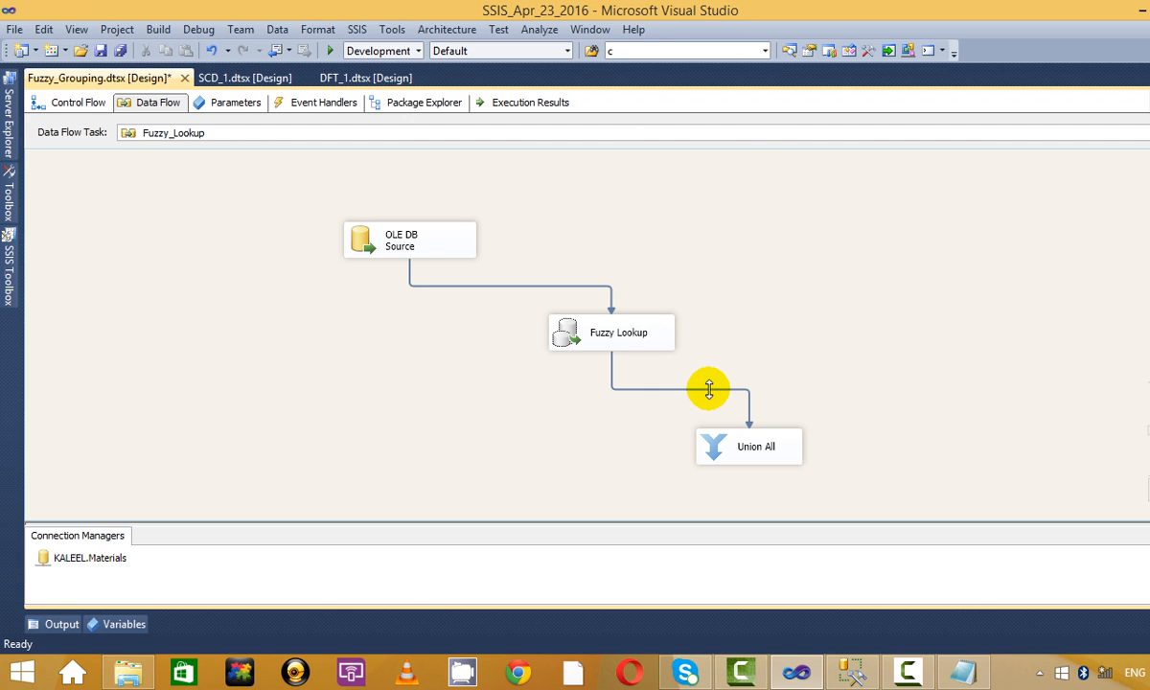
click(650, 330)
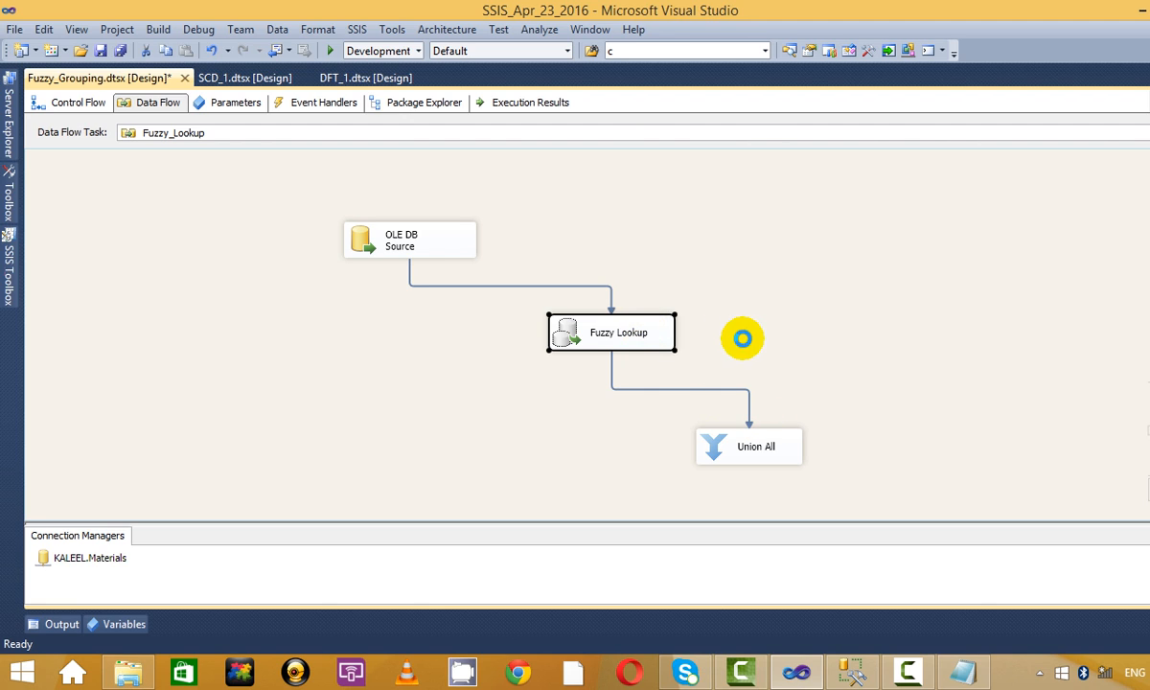
key(Delete)
Place a Lookup transformation below the OLE DB Source.
click(6, 292)
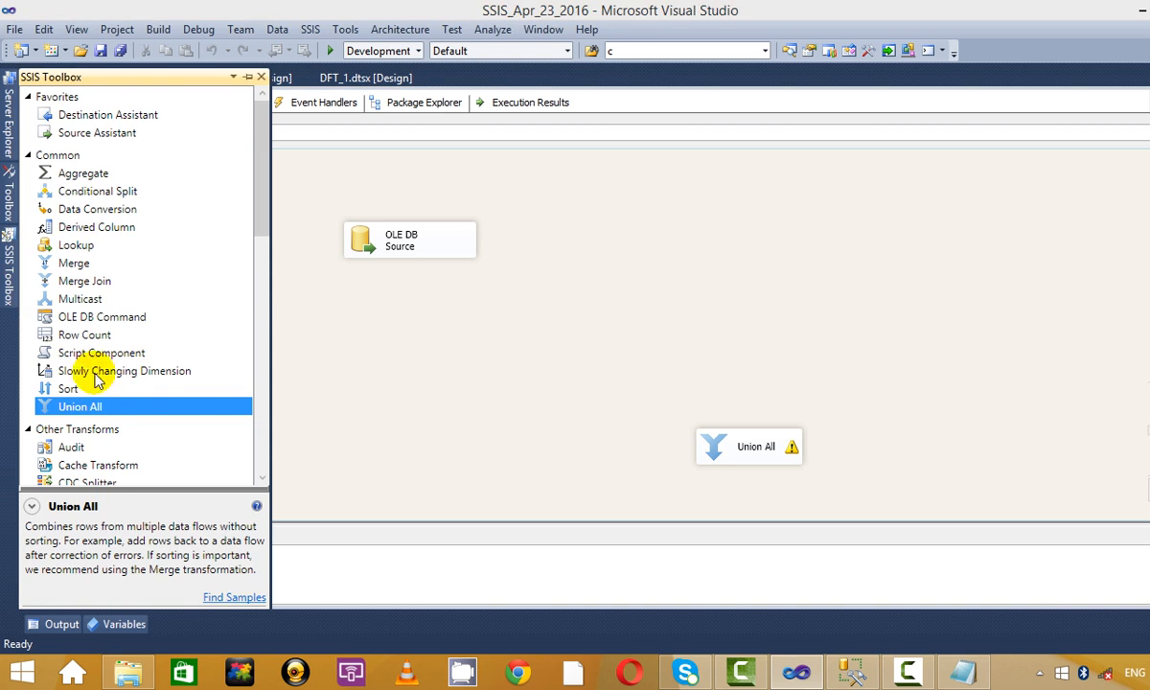
scroll(198, 362, down, 4)
scroll(198, 362, up, 4)
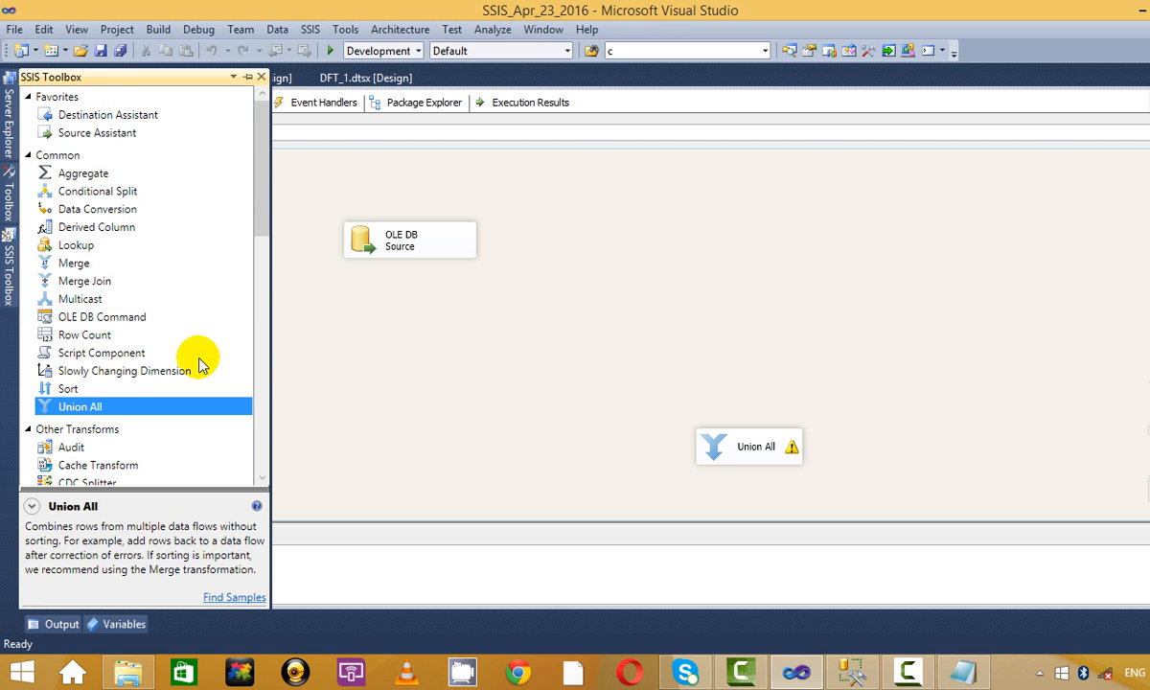
scroll(198, 362, down, 9)
scroll(198, 362, up, 4)
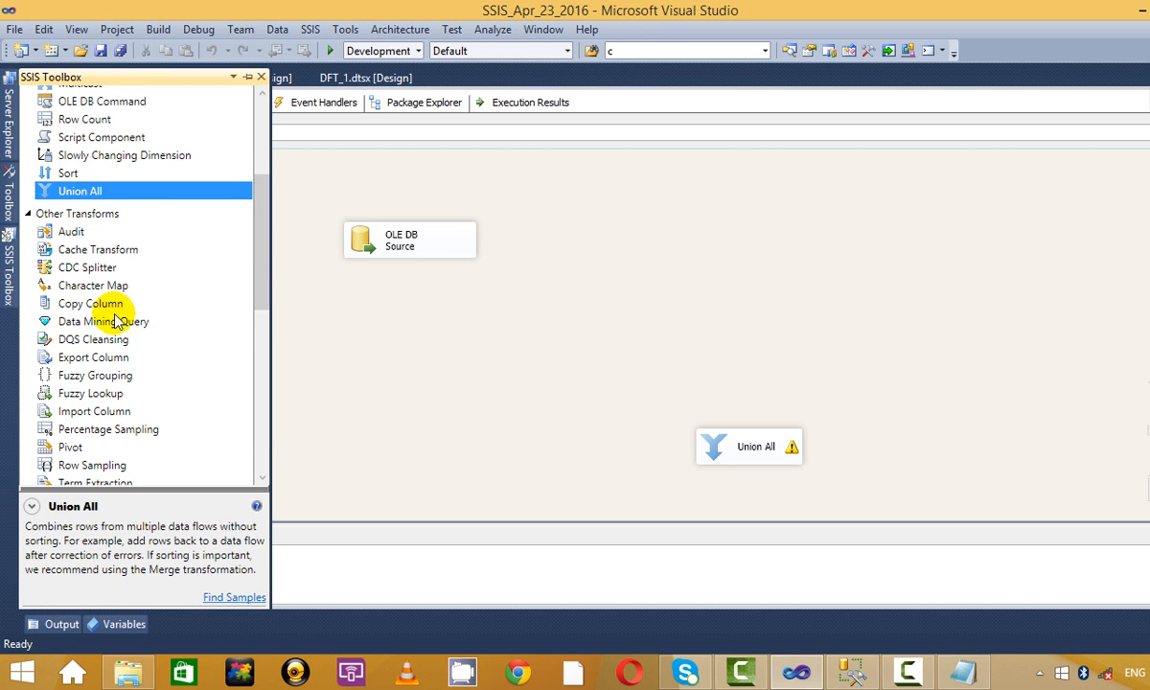
scroll(99, 293, up, 4)
click(71, 247)
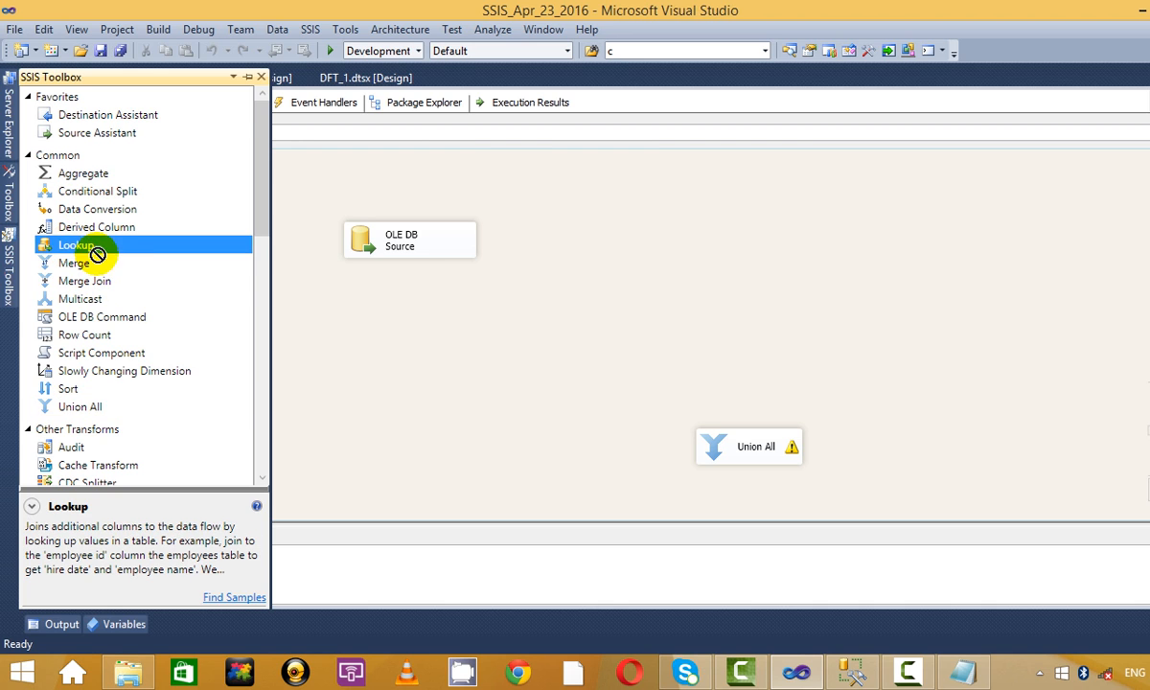
drag(416, 330, 418, 331)
Connect the OLE DB Source output to the Lookup and delete the Union All.
click(432, 249)
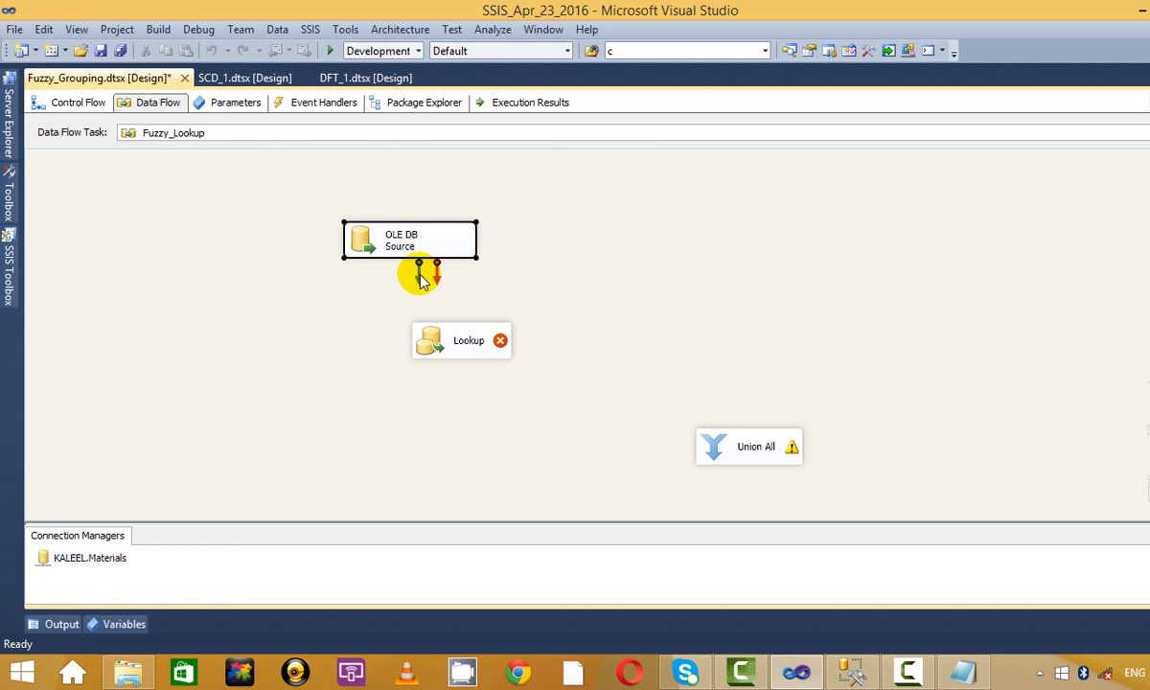
drag(422, 278, 467, 345)
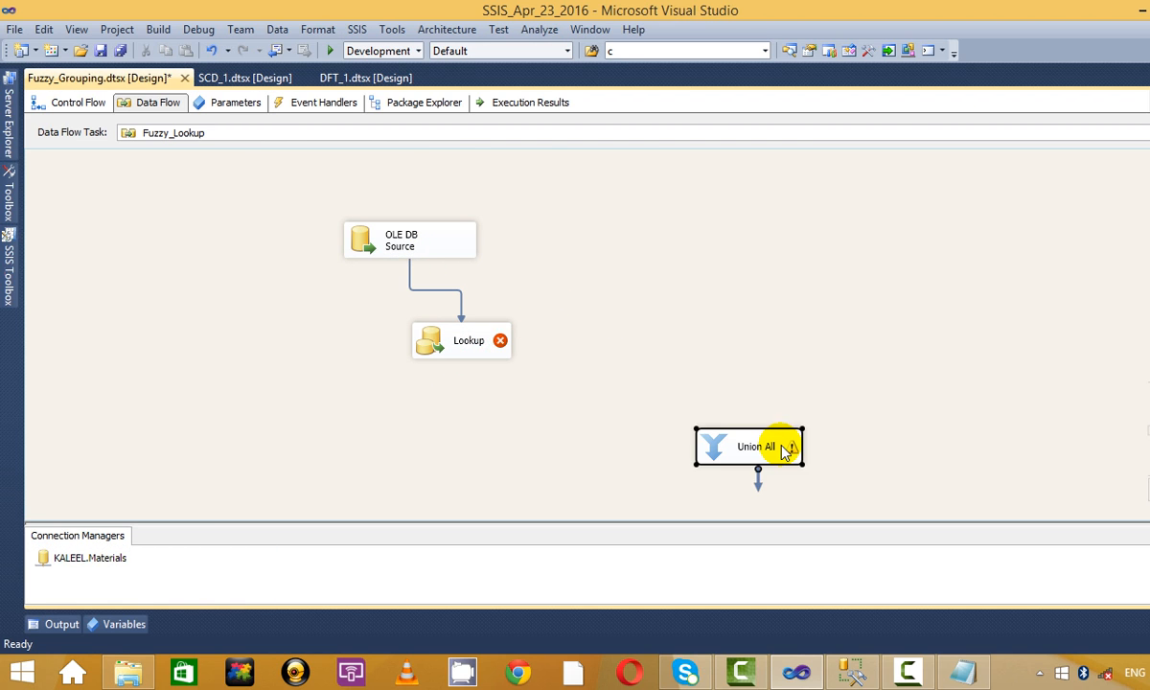
key(Delete)
right_click(484, 350)
key(Escape)
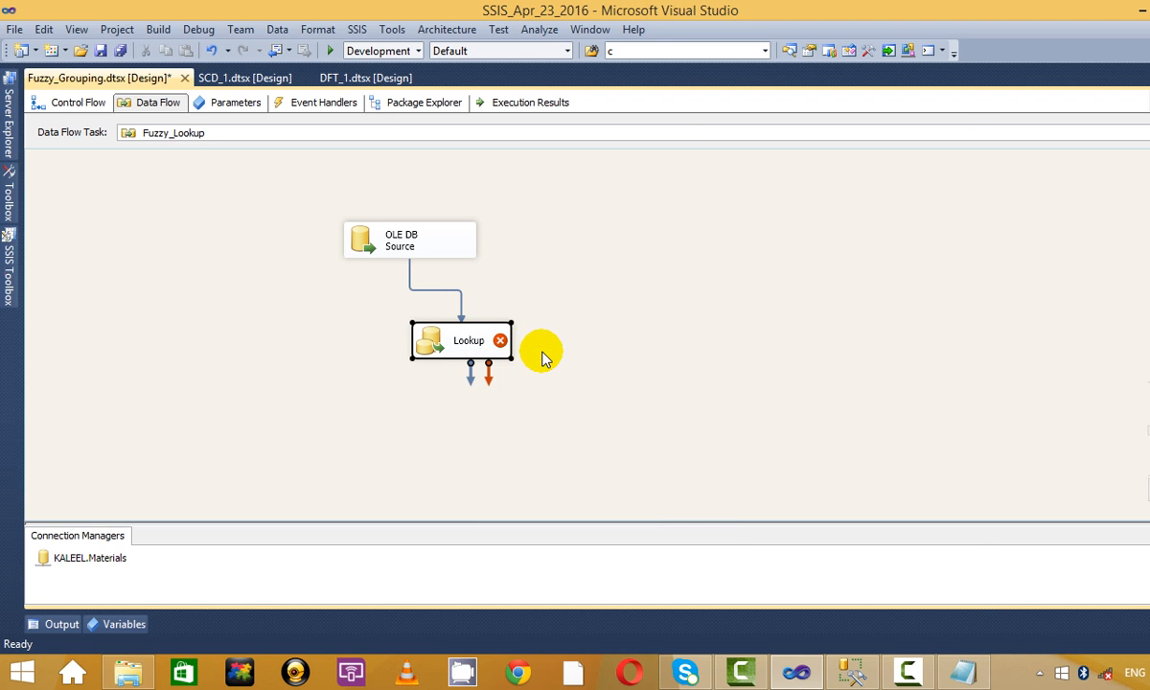
In the Lookup editor, redirect rows with no match to the no-match output.
double_click(507, 331)
click(469, 419)
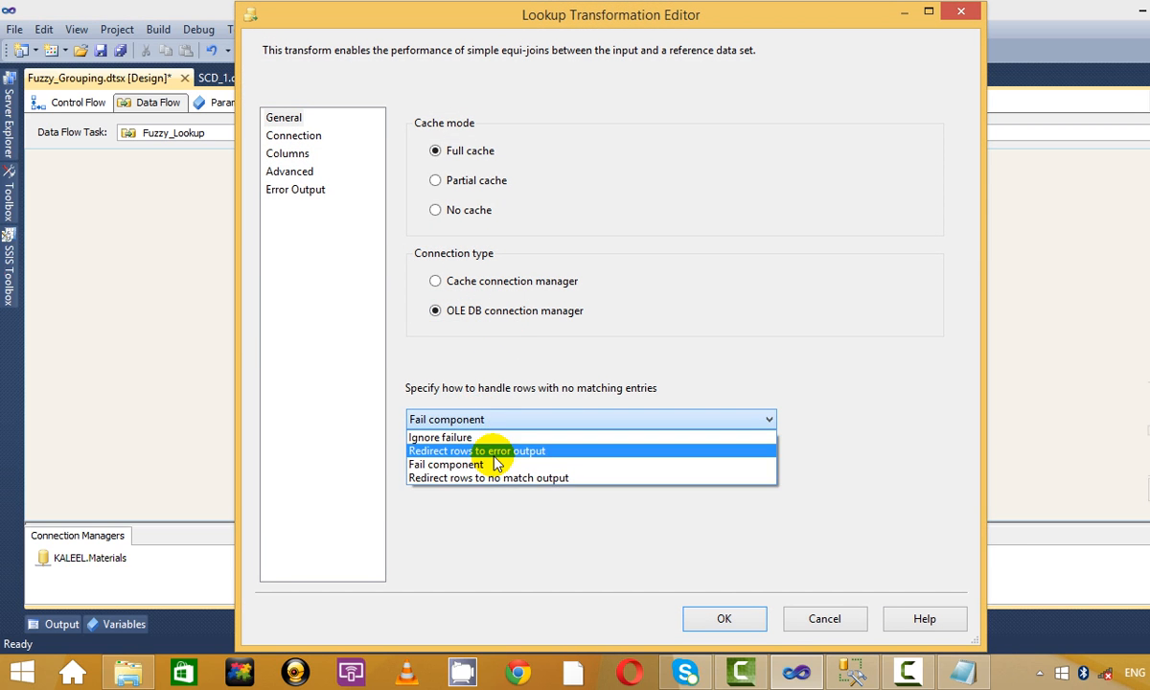
click(496, 478)
Choose [dbo].[nifty_new] as the Lookup's reference table.
click(293, 135)
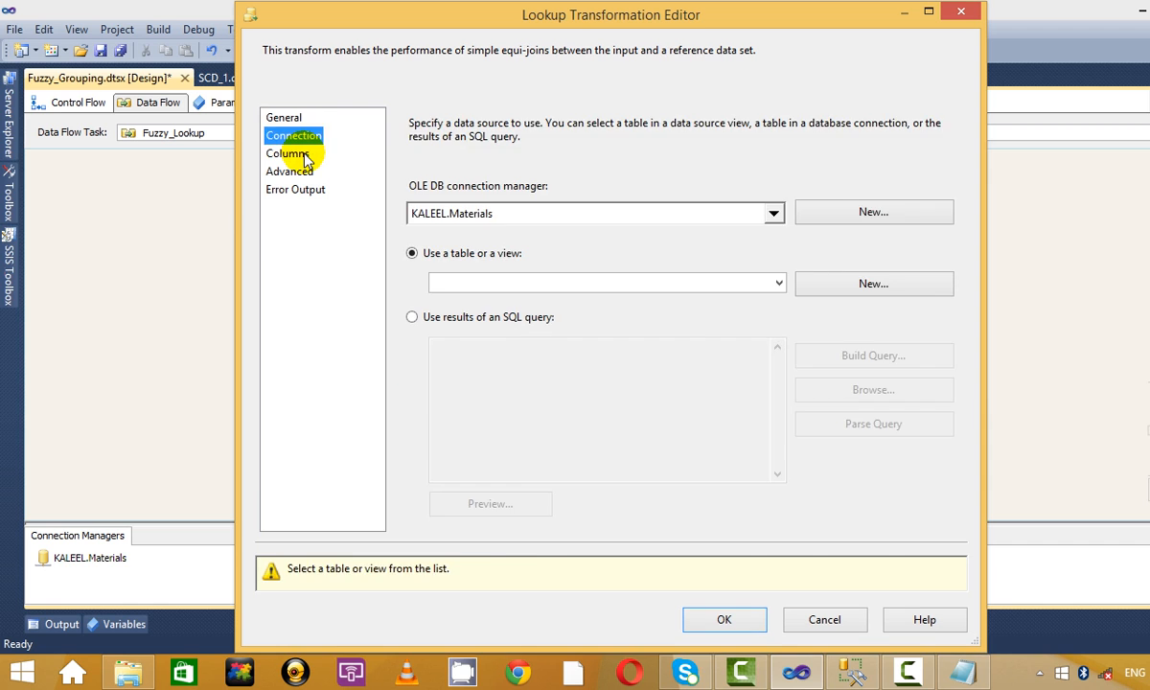
click(292, 153)
click(307, 141)
click(616, 280)
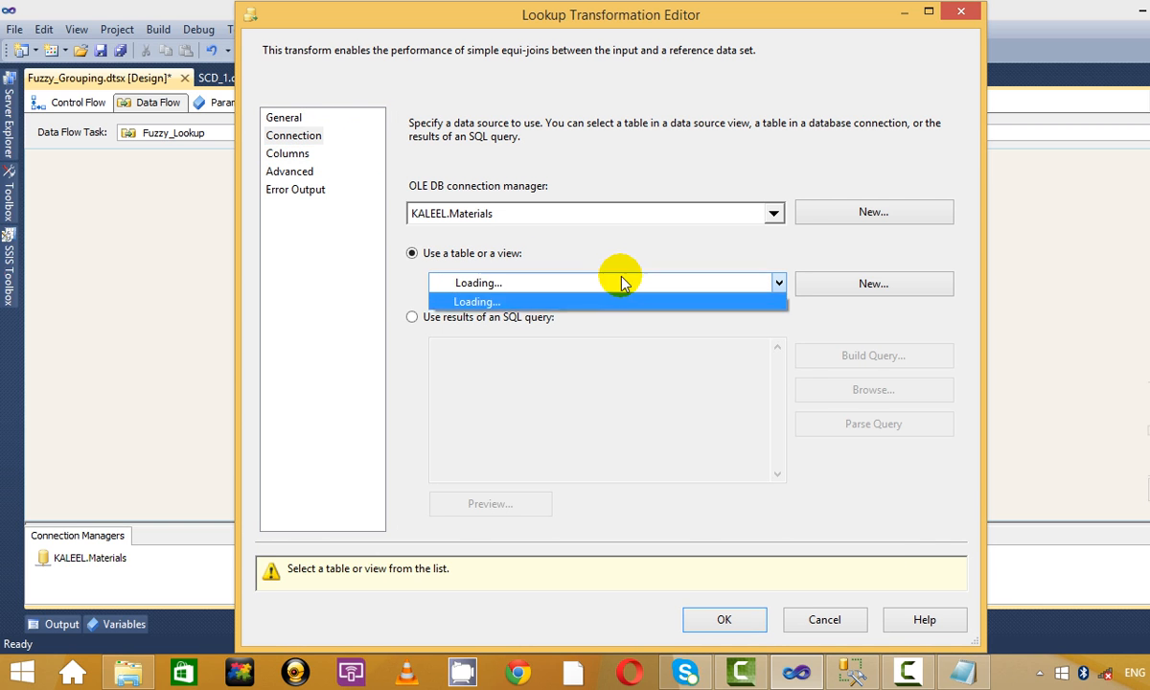
scroll(592, 424, down, 3)
scroll(592, 424, down, 6)
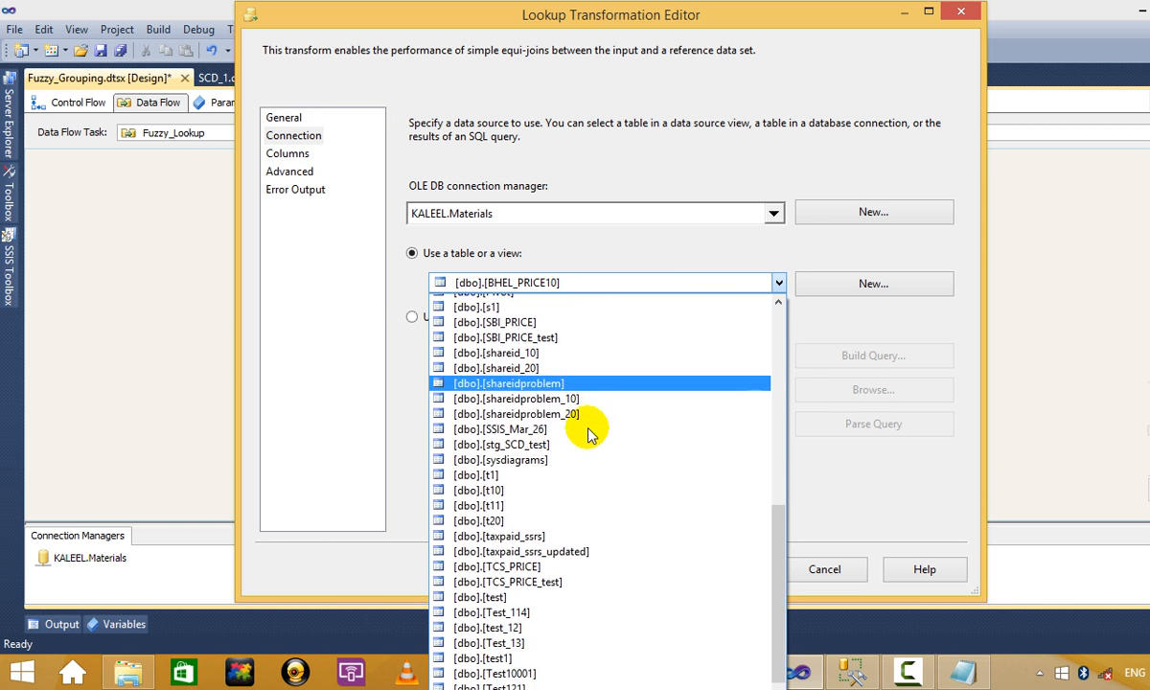
scroll(590, 431, up, 5)
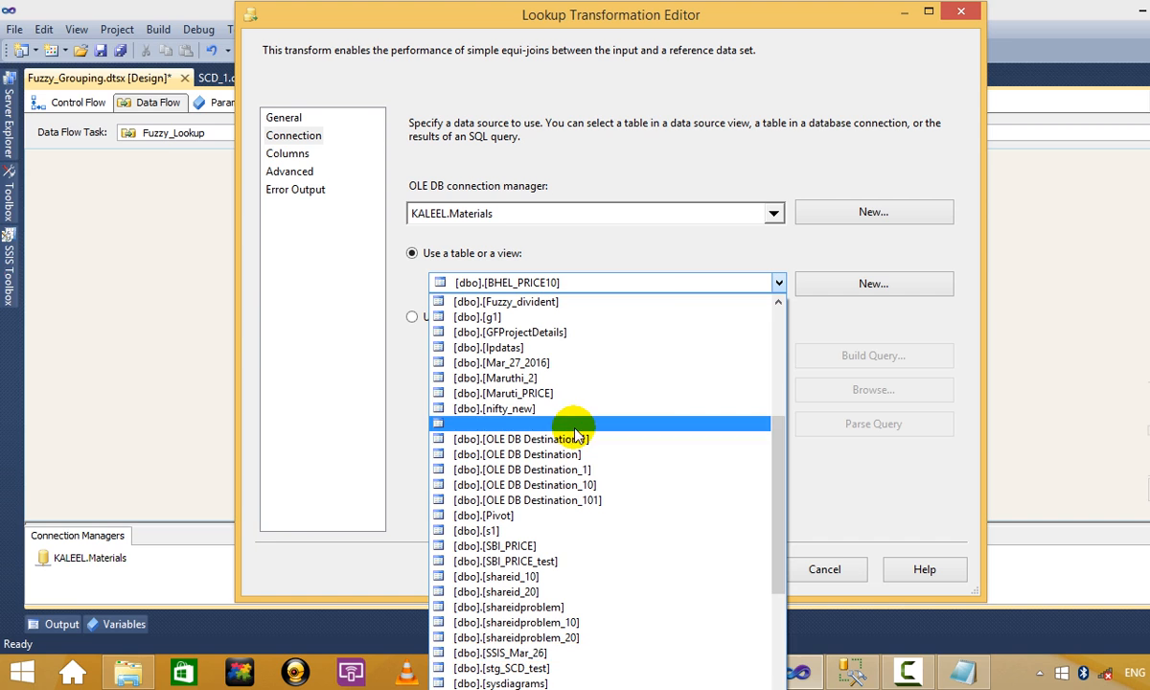
click(517, 404)
Map the input Symbol column to nifty_new's Symbol column and confirm the Lookup.
click(289, 156)
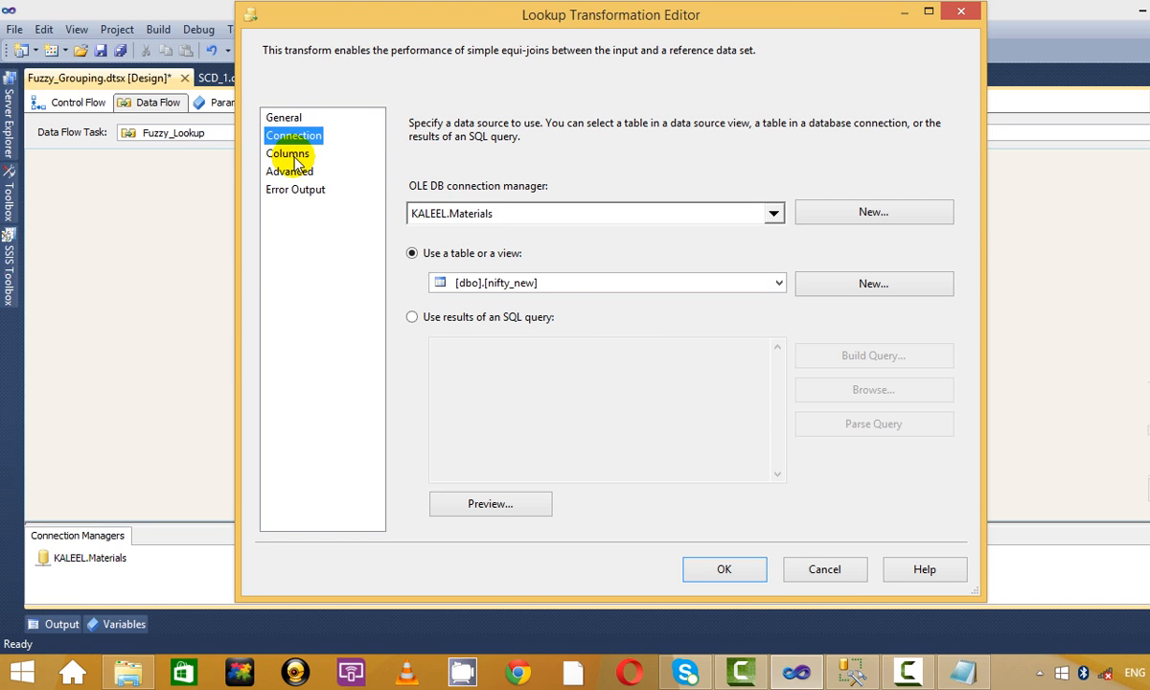
drag(554, 181, 806, 334)
drag(771, 180, 733, 137)
drag(540, 171, 716, 173)
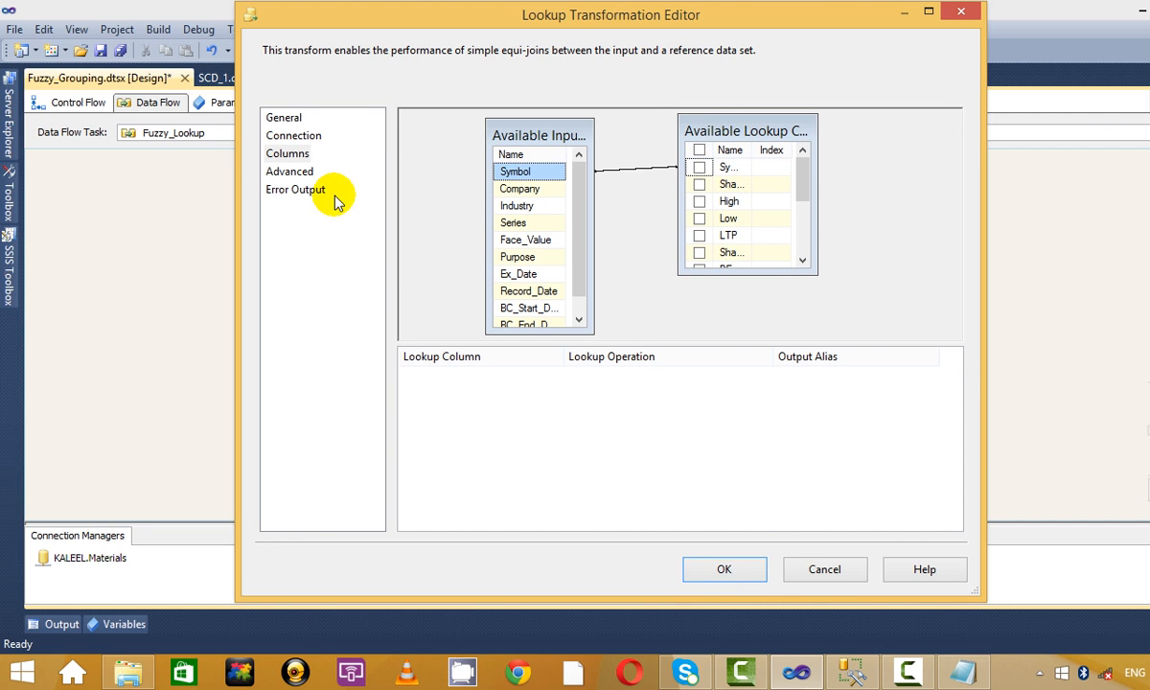
click(725, 569)
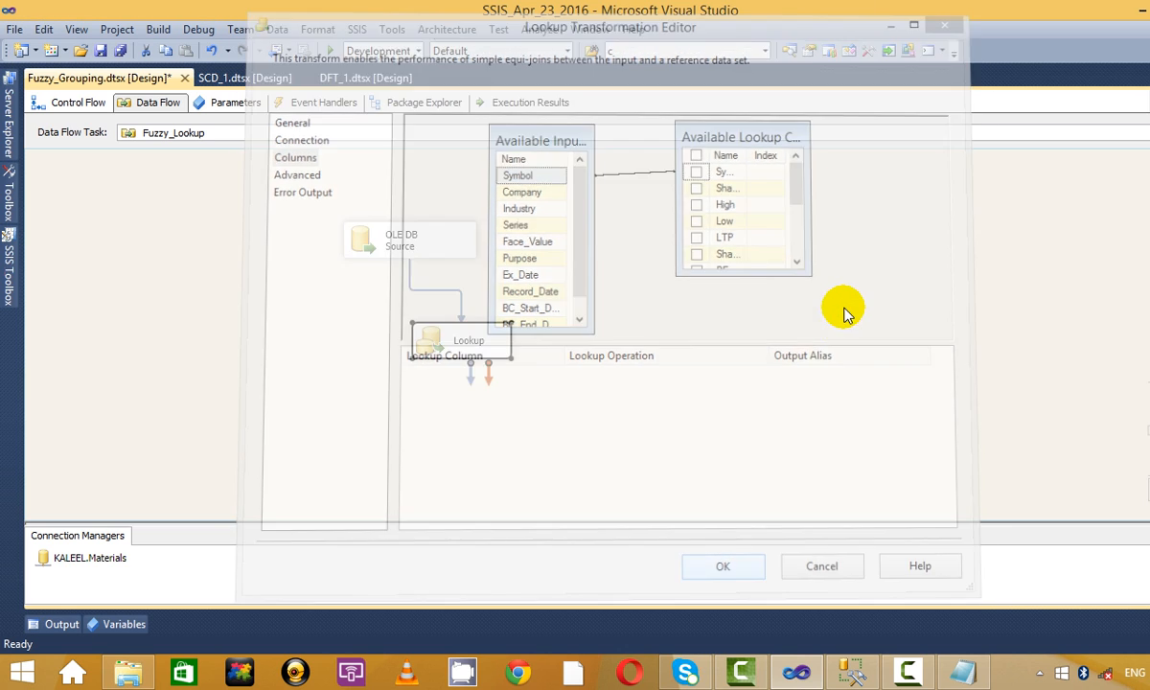
Add two Union All components below the Lookup.
click(8, 289)
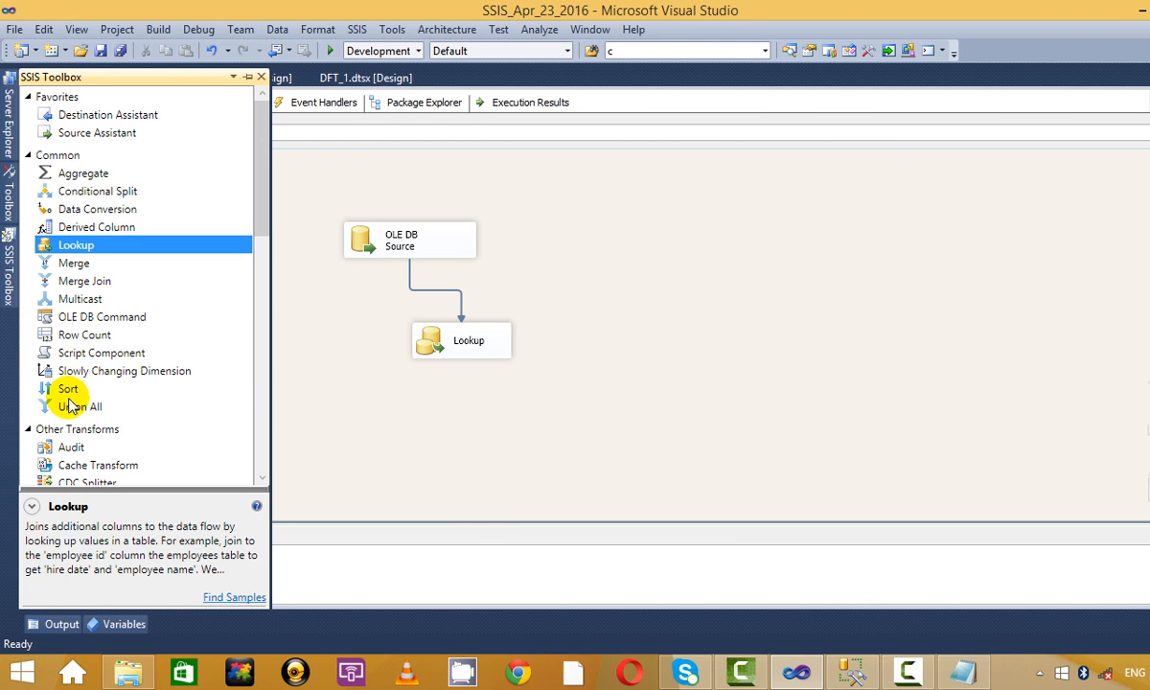
drag(69, 404, 457, 411)
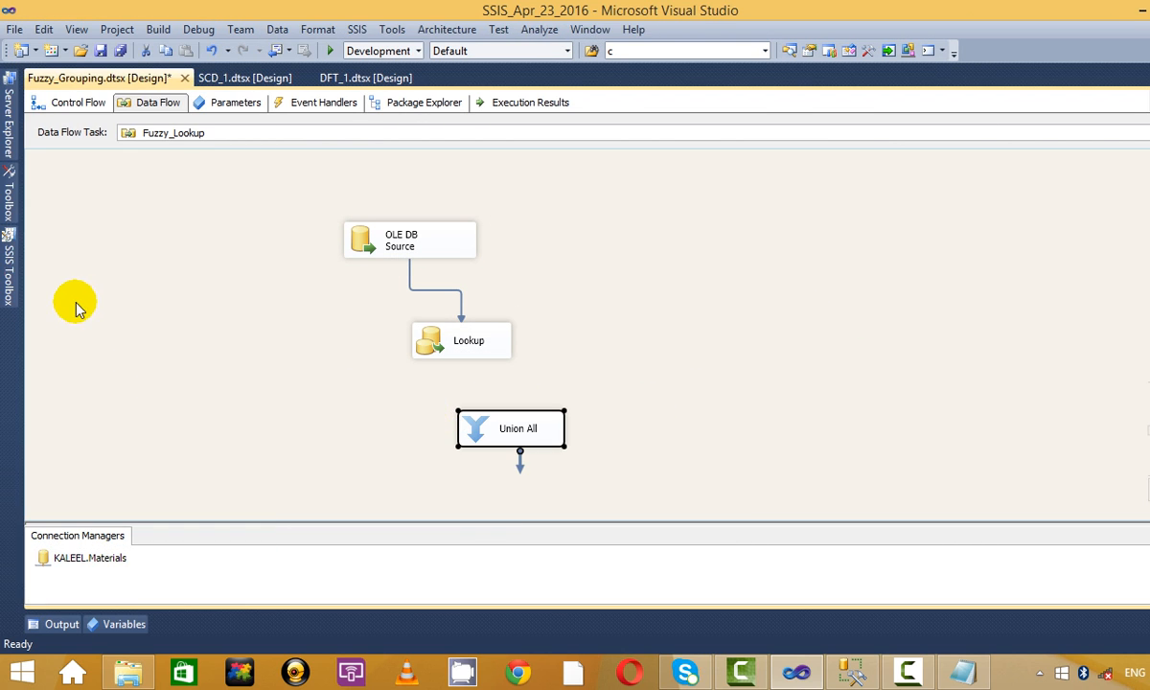
click(8, 287)
drag(636, 400, 636, 396)
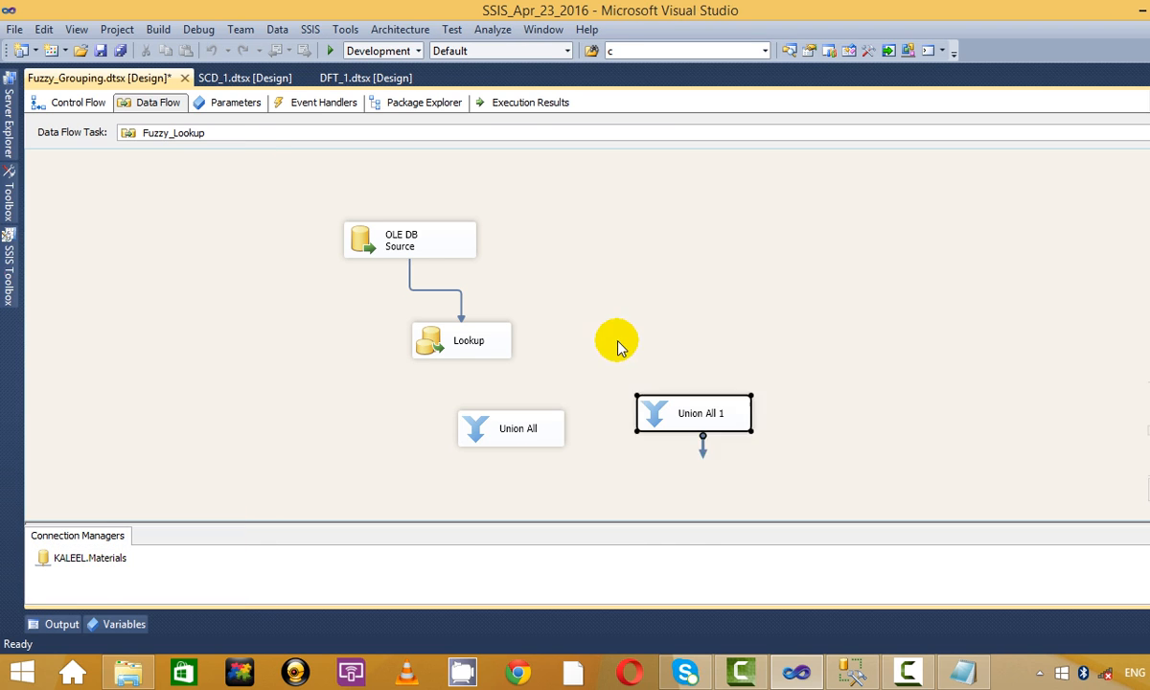
Send Lookup Match Output to Union All and the no-match output to Union All 1.
click(490, 338)
drag(471, 386, 479, 422)
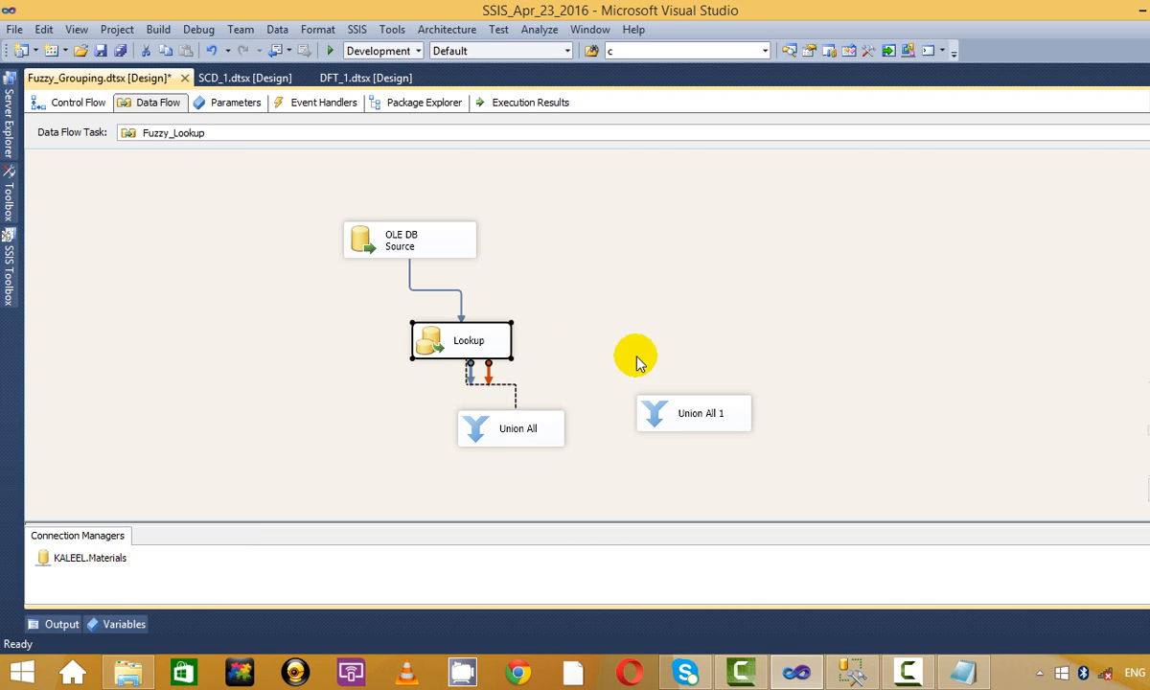
click(536, 330)
click(514, 347)
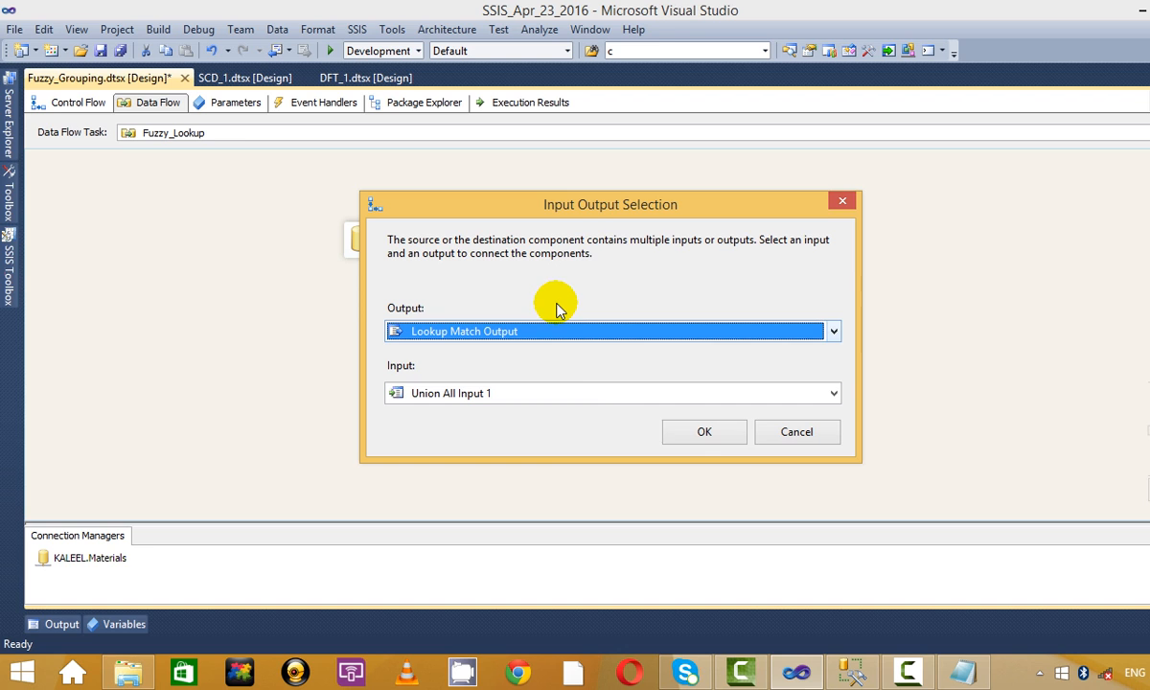
click(690, 430)
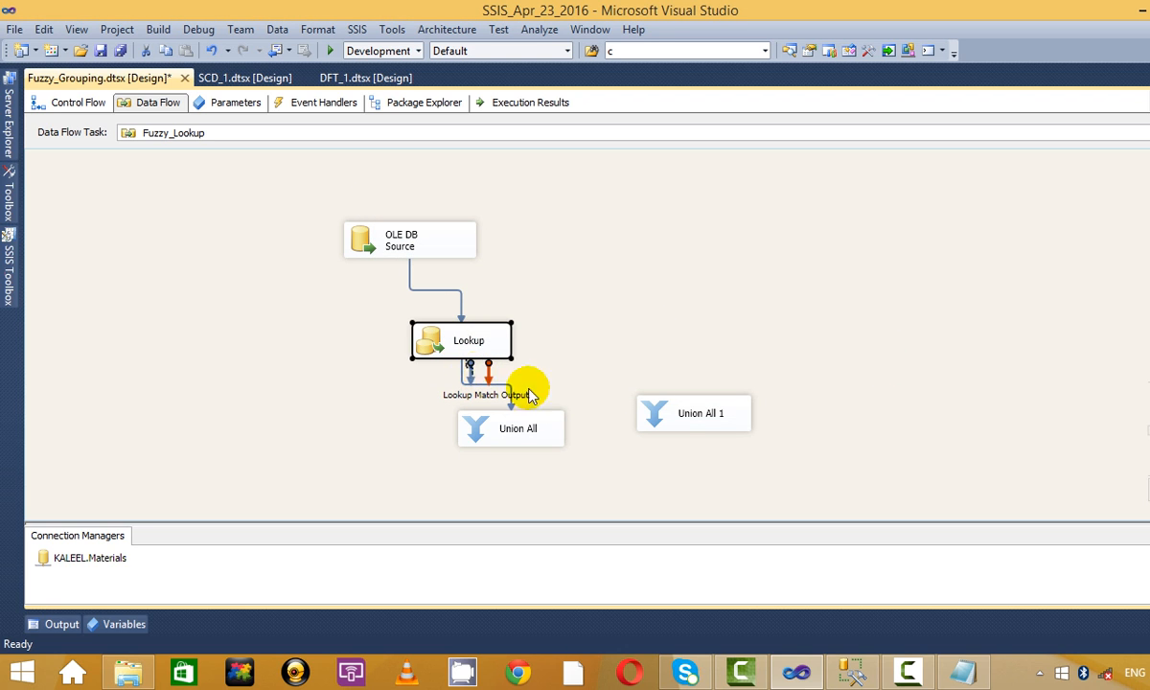
drag(757, 368, 699, 412)
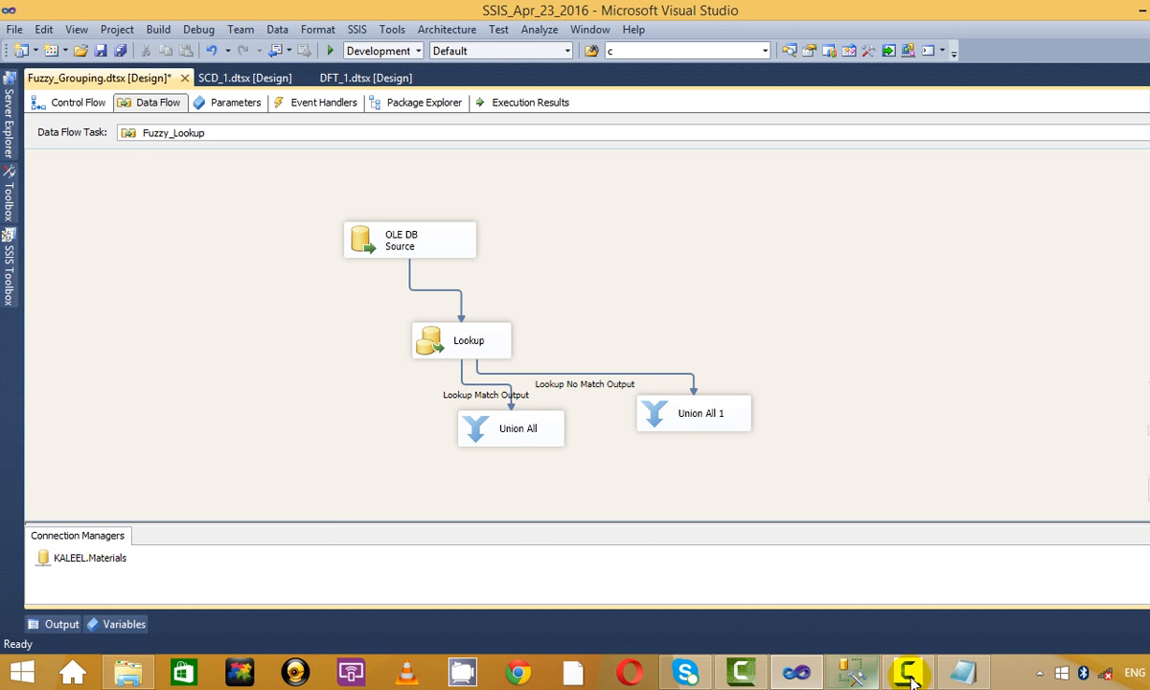
click(851, 673)
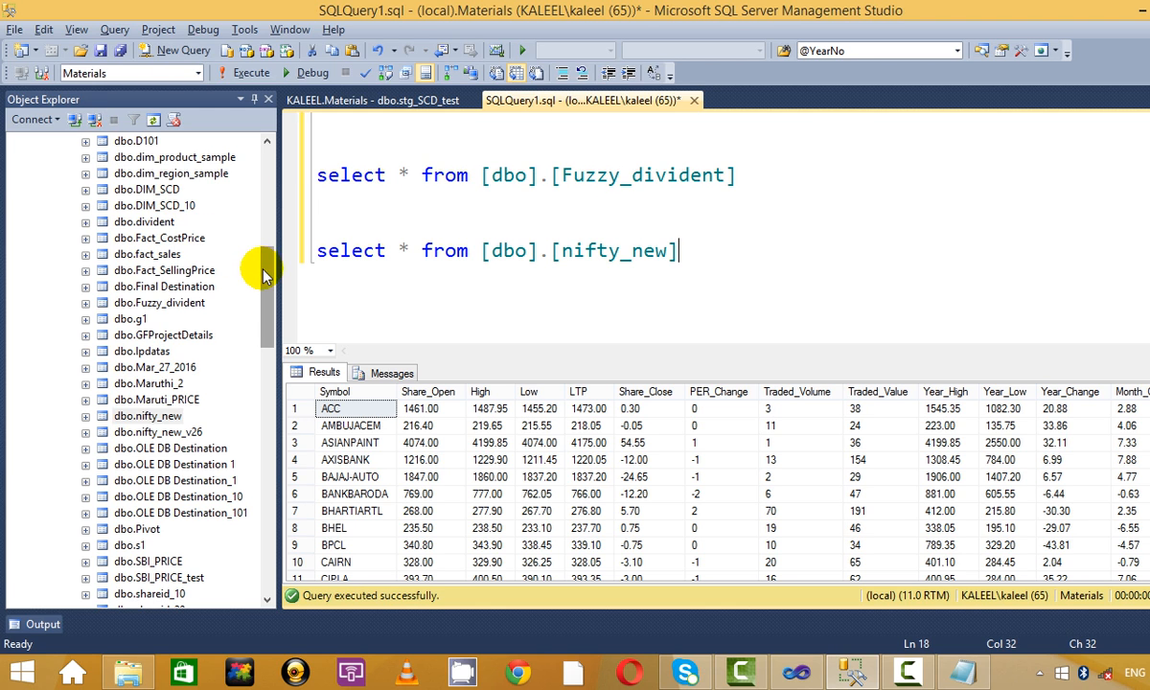
Create a new database diagram containing the nifty_new and Fuzzy_divident tables.
drag(263, 264, 265, 191)
click(153, 303)
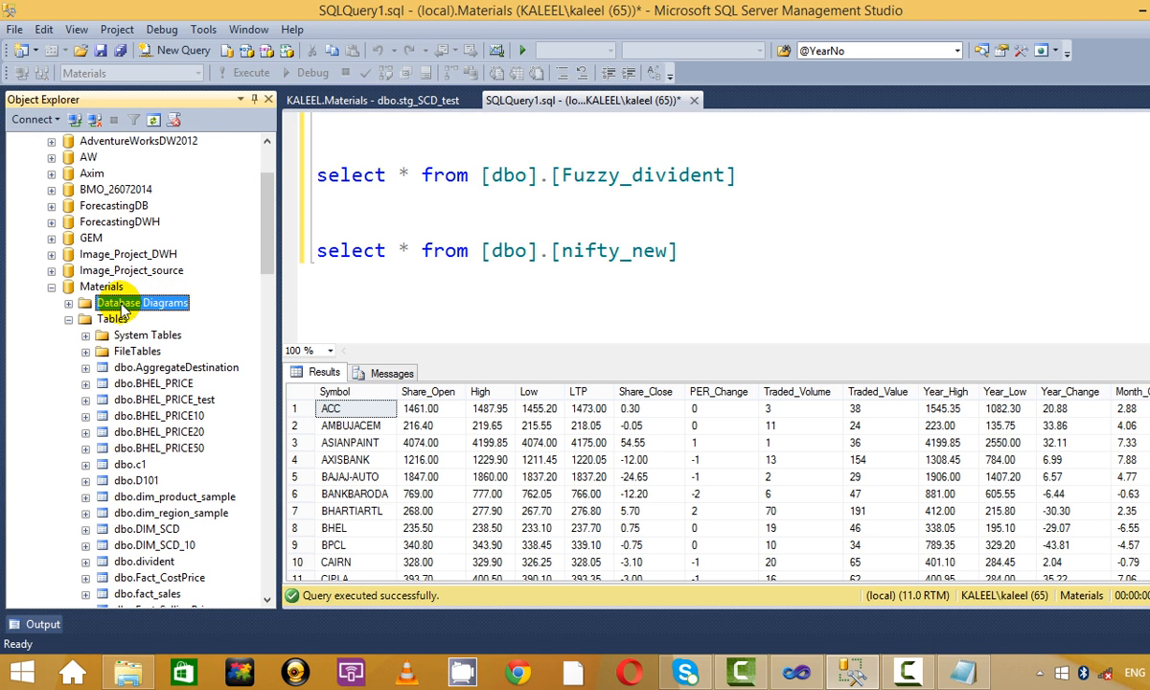
right_click(153, 303)
click(209, 315)
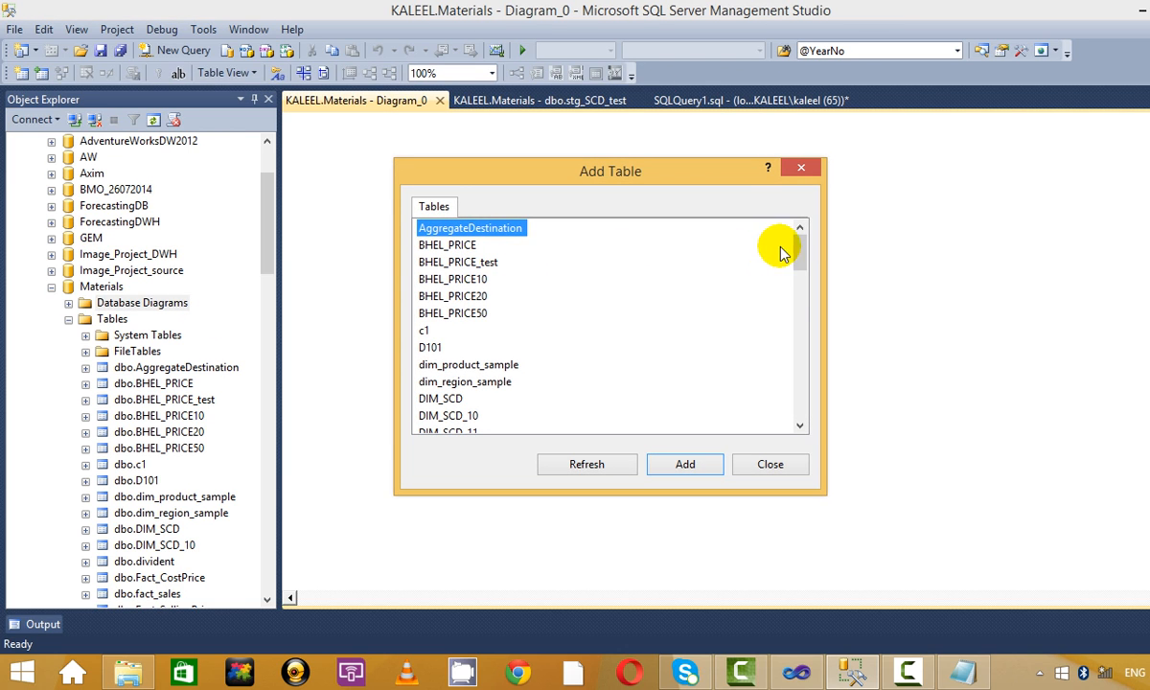
drag(799, 251, 799, 308)
click(451, 314)
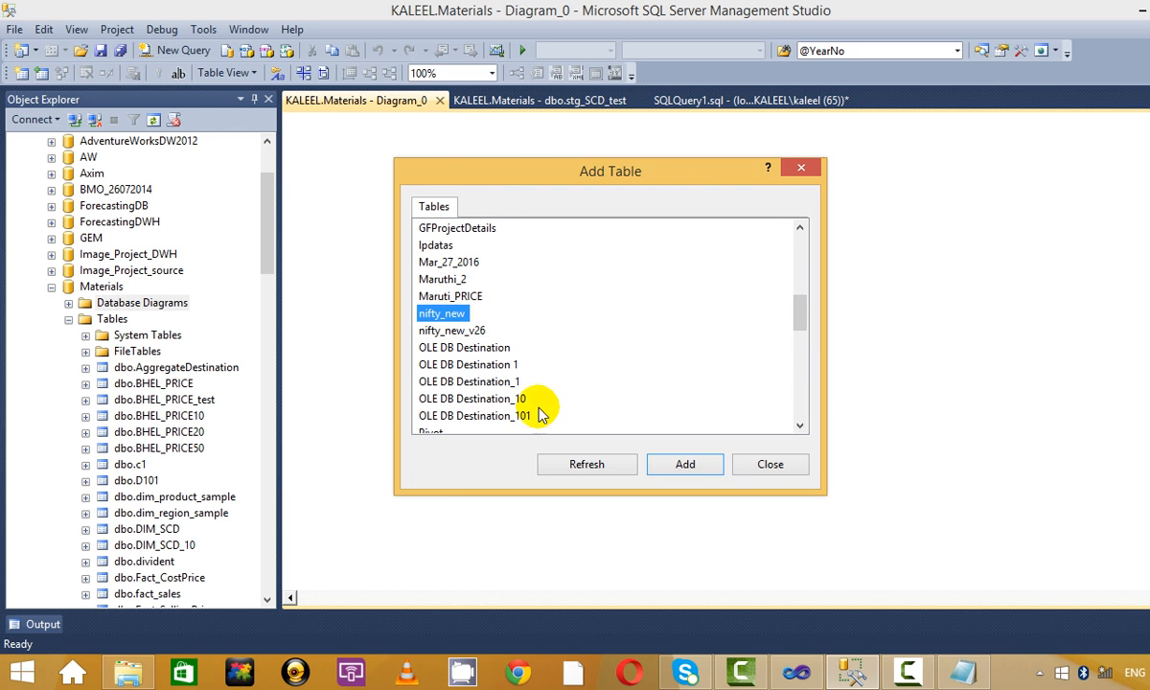
click(685, 464)
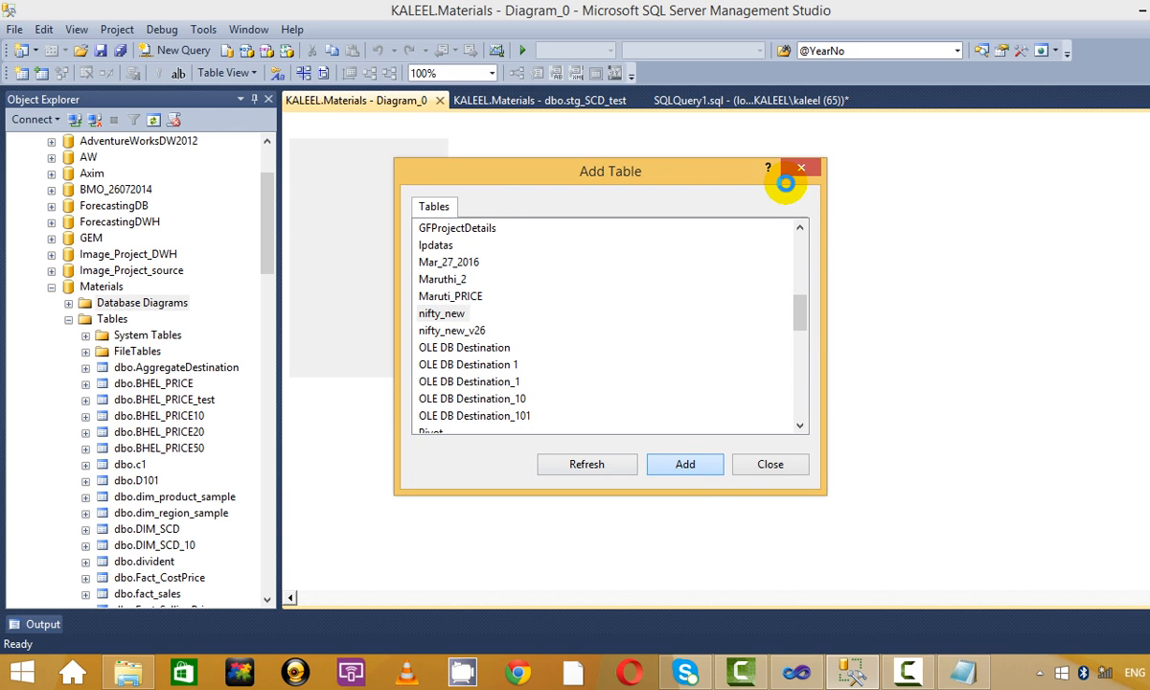
mouse_move(801, 313)
mouse_down()
mouse_move(799, 265)
mouse_move(799, 289)
mouse_up()
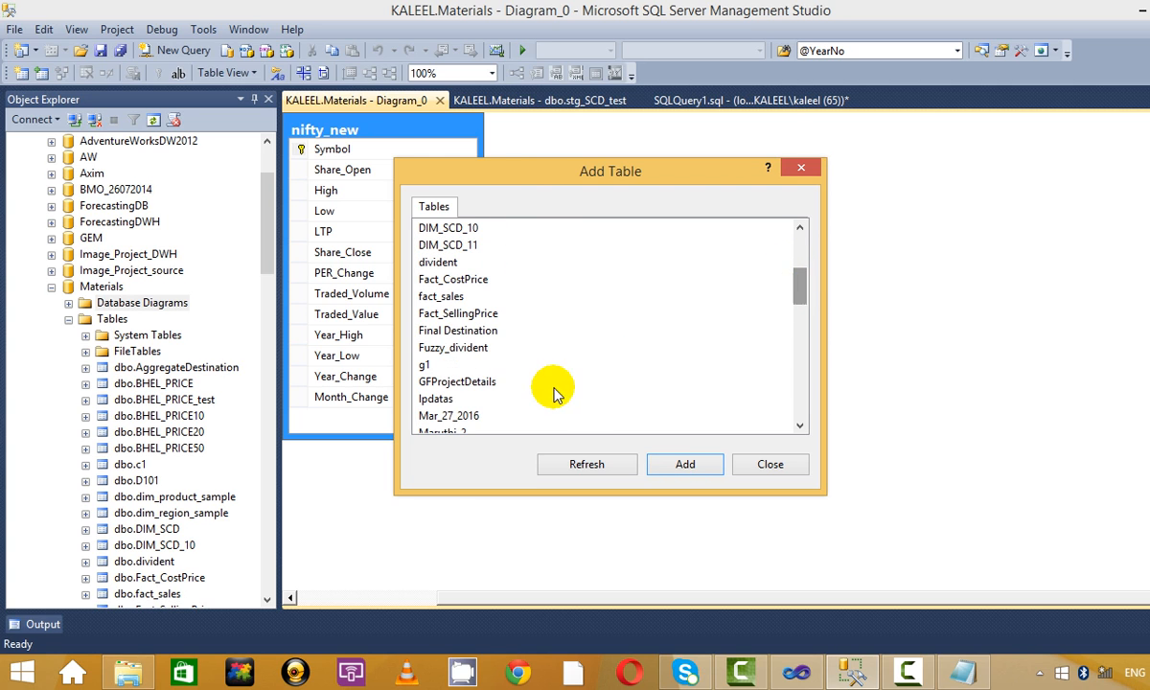
click(512, 349)
click(684, 464)
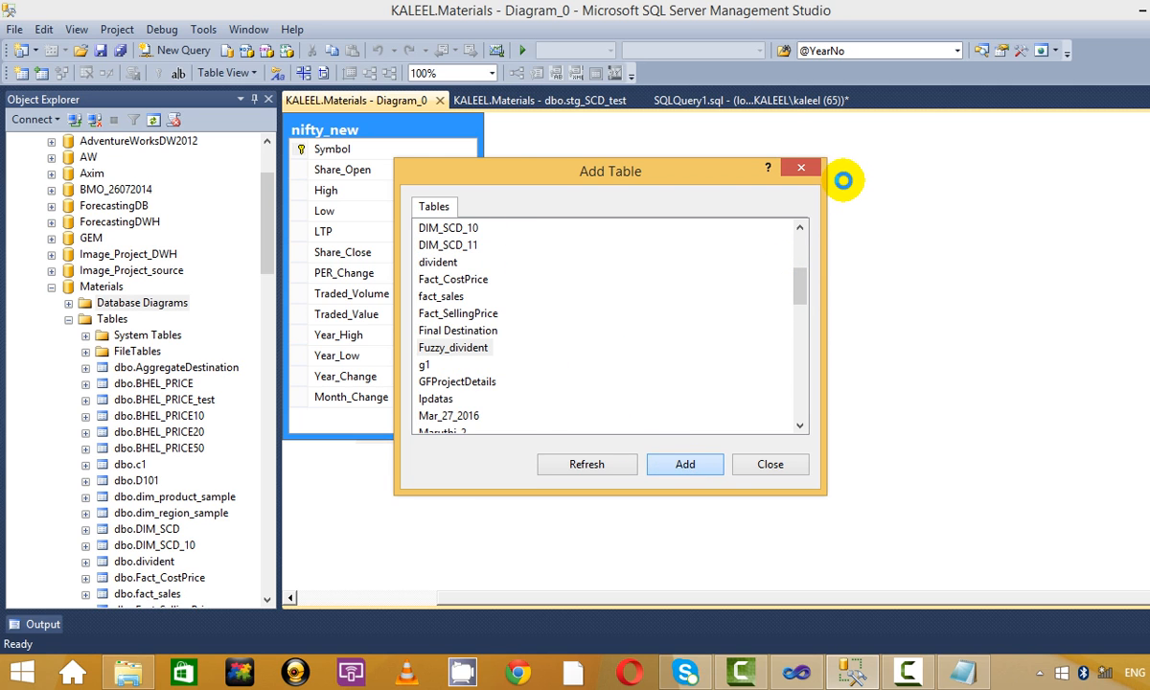
click(809, 170)
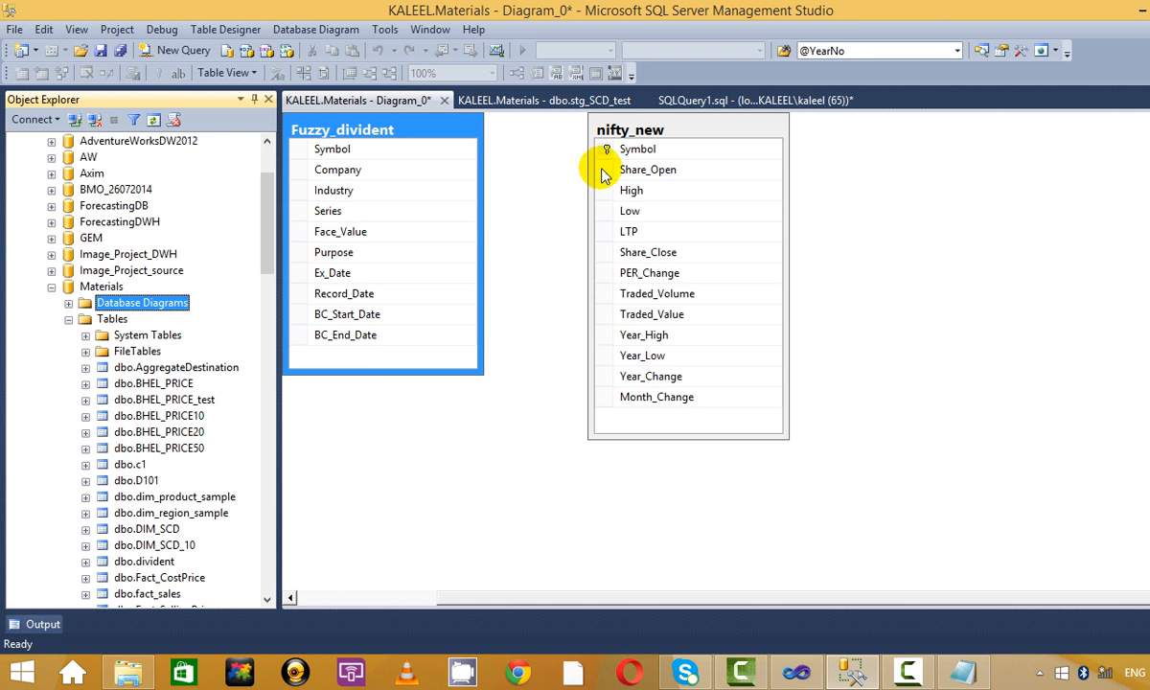
Try linking Fuzzy_divident's Symbol to nifty_new's Symbol, then cancel the relationship.
drag(651, 129, 819, 135)
click(565, 209)
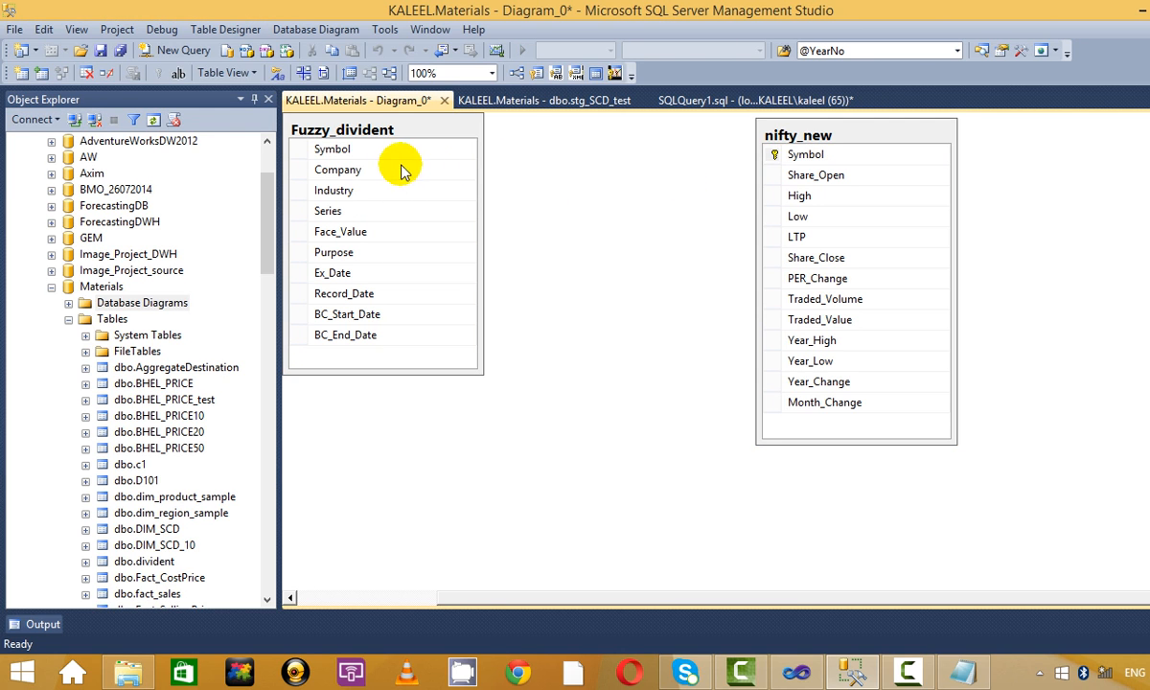
click(299, 154)
mouse_move(299, 153)
mouse_down()
mouse_move(814, 182)
mouse_move(800, 165)
mouse_up()
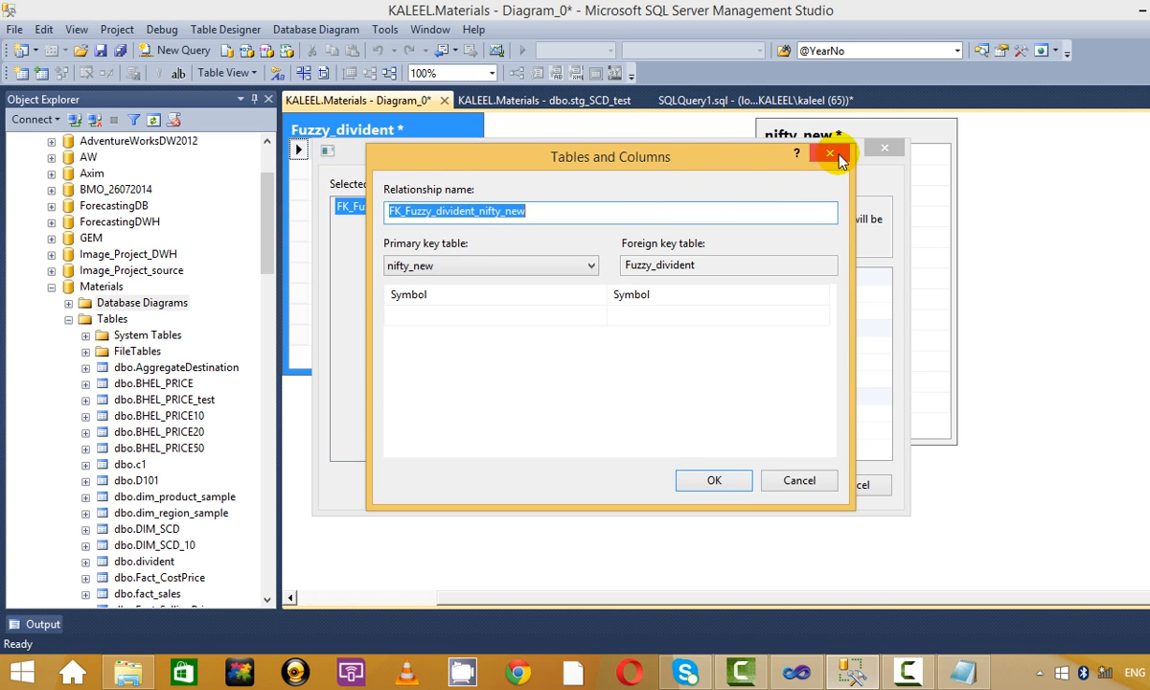
click(832, 155)
click(884, 148)
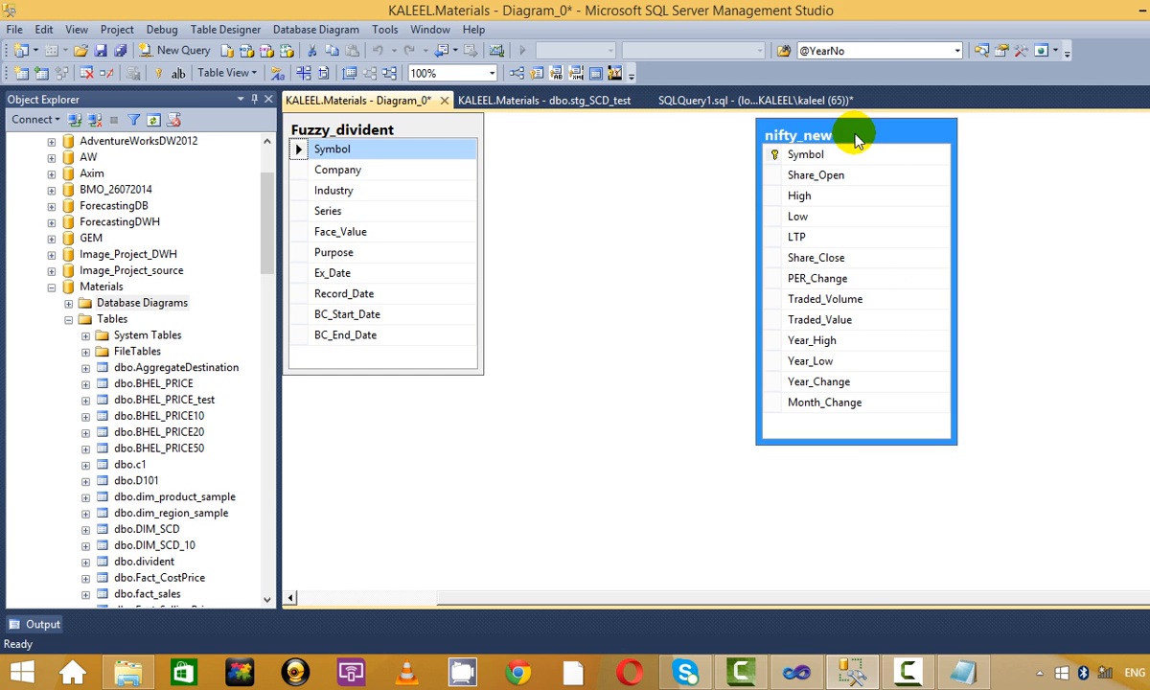
Close the diagram without saving changes.
right_click(863, 144)
click(503, 154)
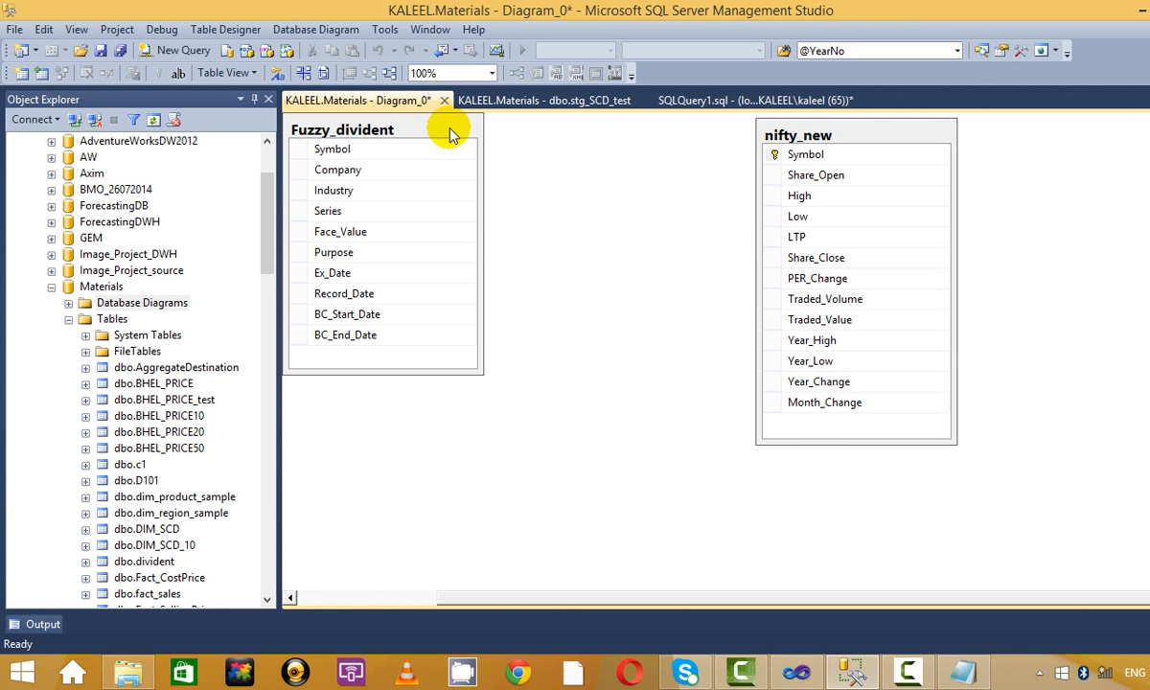
click(422, 120)
click(444, 101)
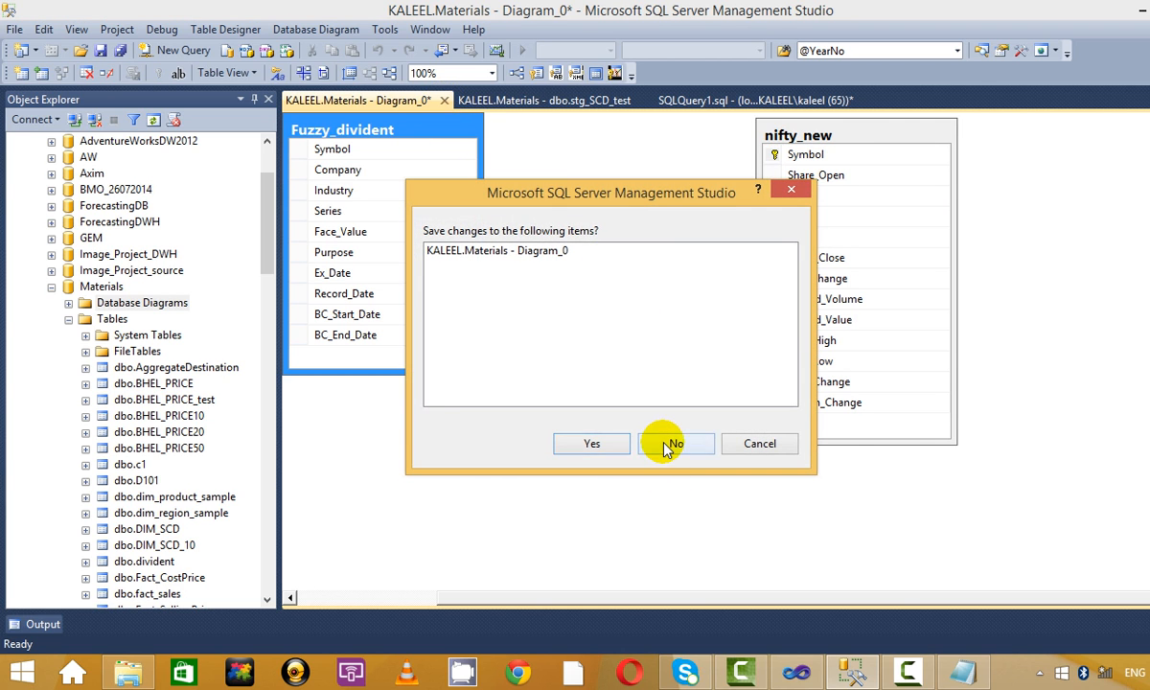
click(666, 439)
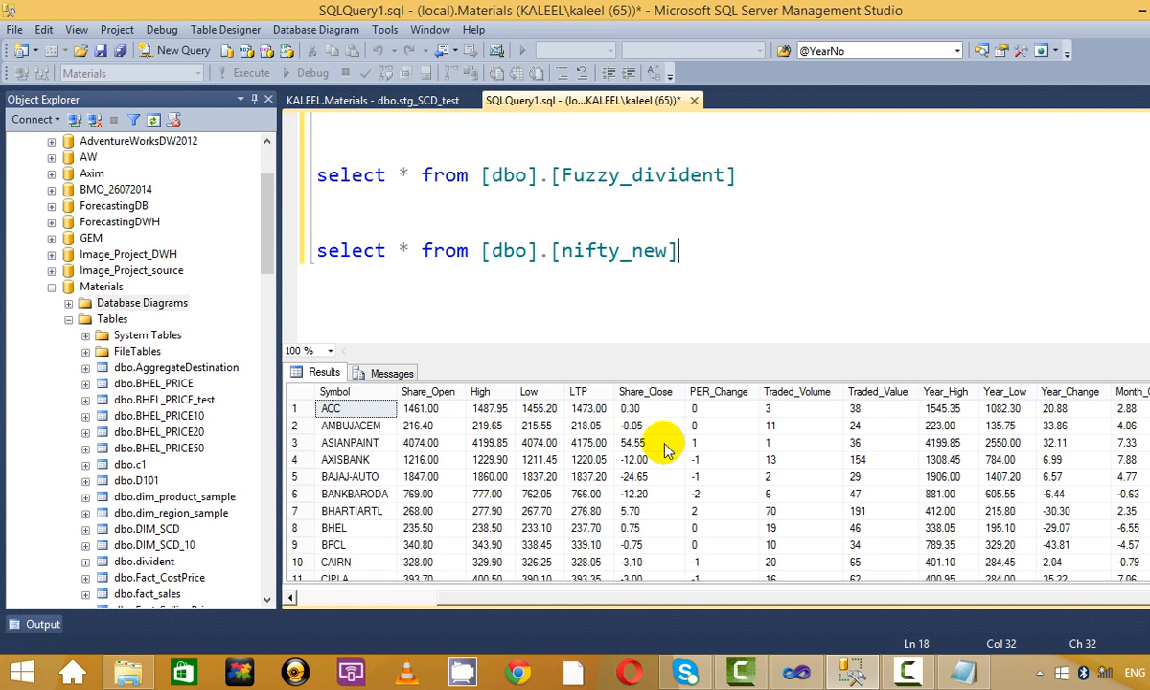
Start a new view containing the nifty_new and Fuzzy_divident tables.
click(68, 319)
right_click(129, 338)
click(158, 346)
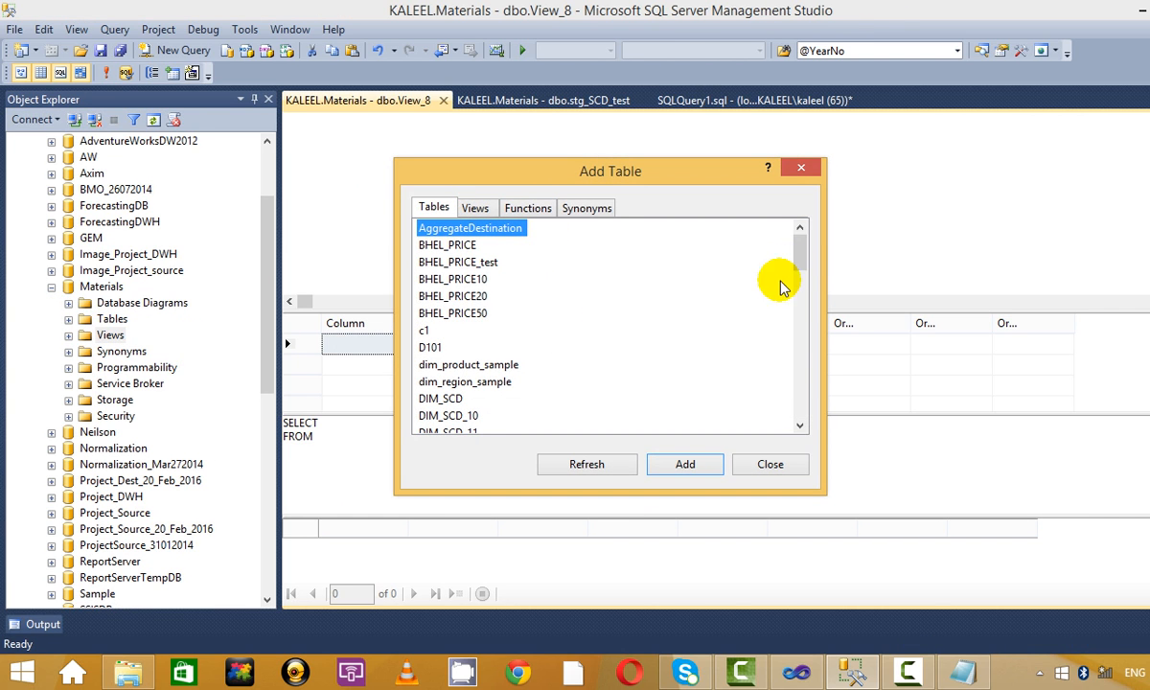
drag(801, 243, 764, 315)
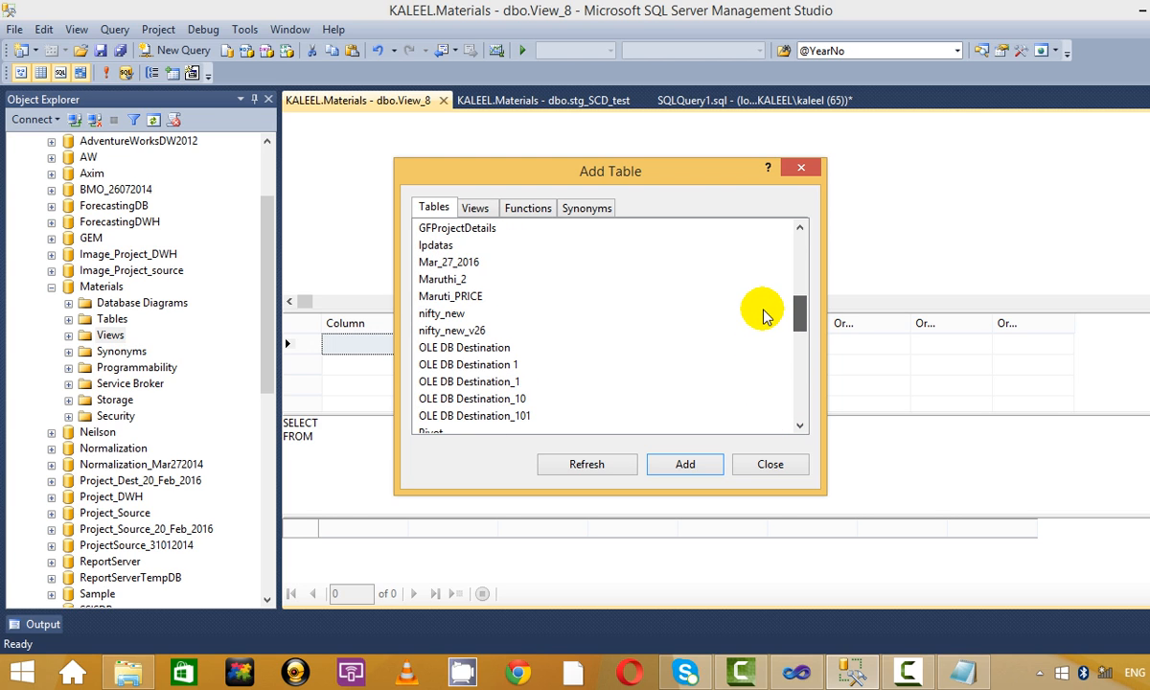
click(439, 311)
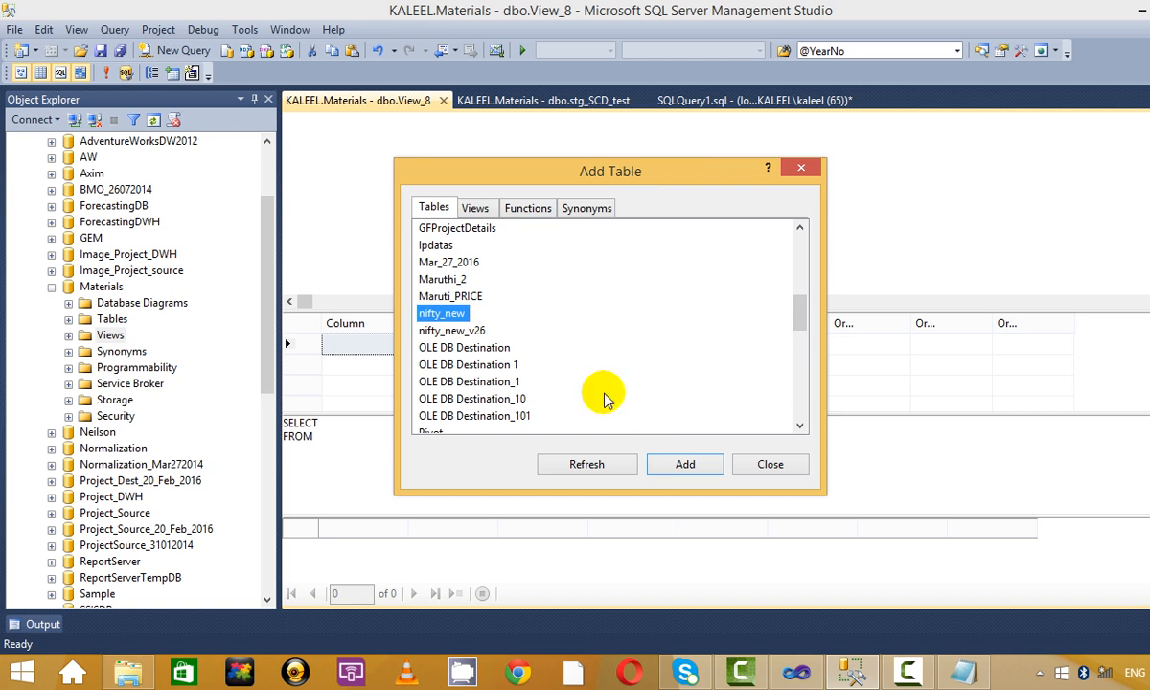
click(678, 462)
drag(798, 310, 798, 283)
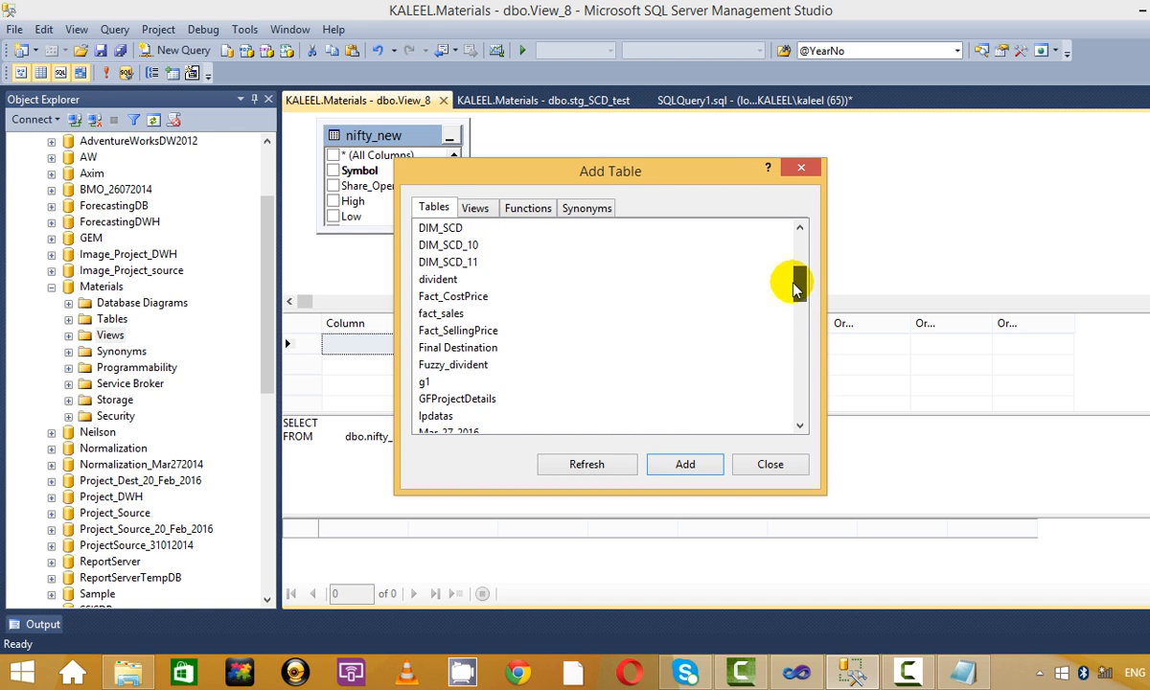
click(676, 454)
click(800, 169)
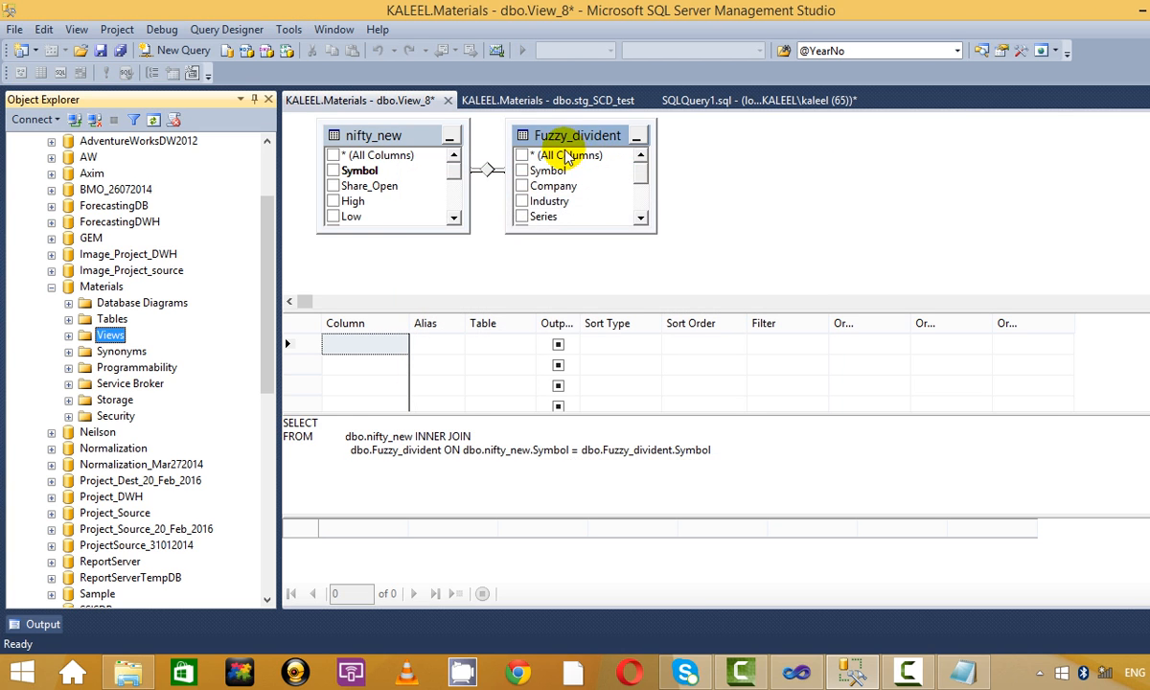
Include nifty_new's Symbol and Fuzzy_divident's Company and Industry in the view output.
drag(575, 135, 814, 130)
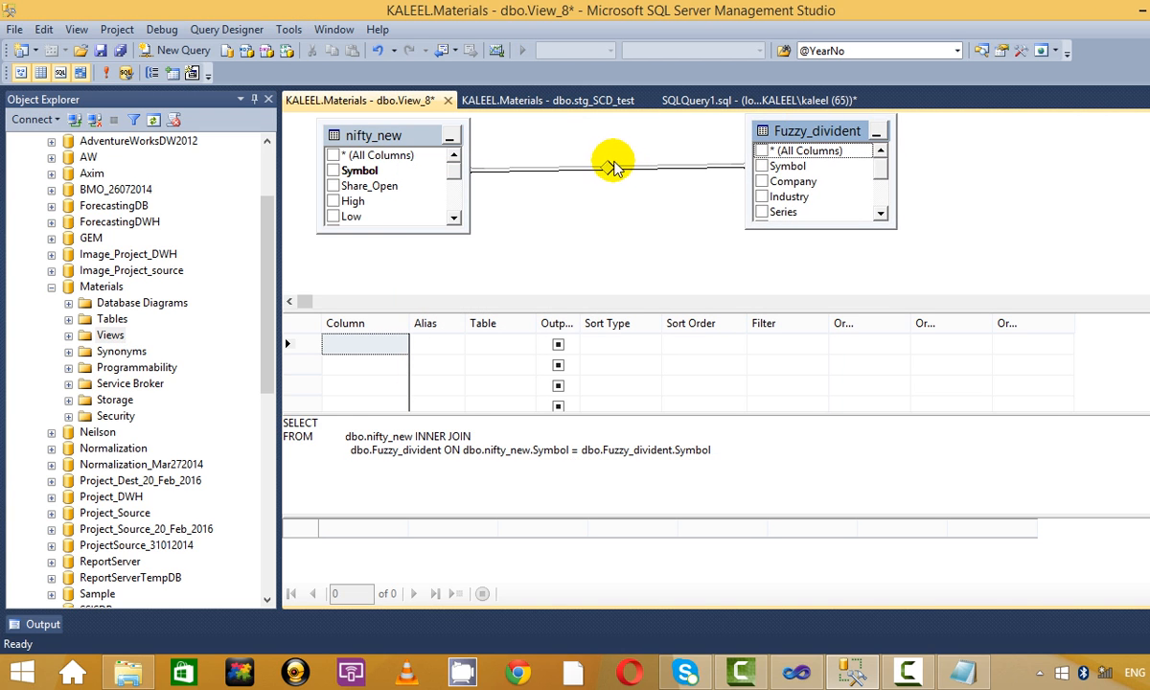
mouse_move(608, 170)
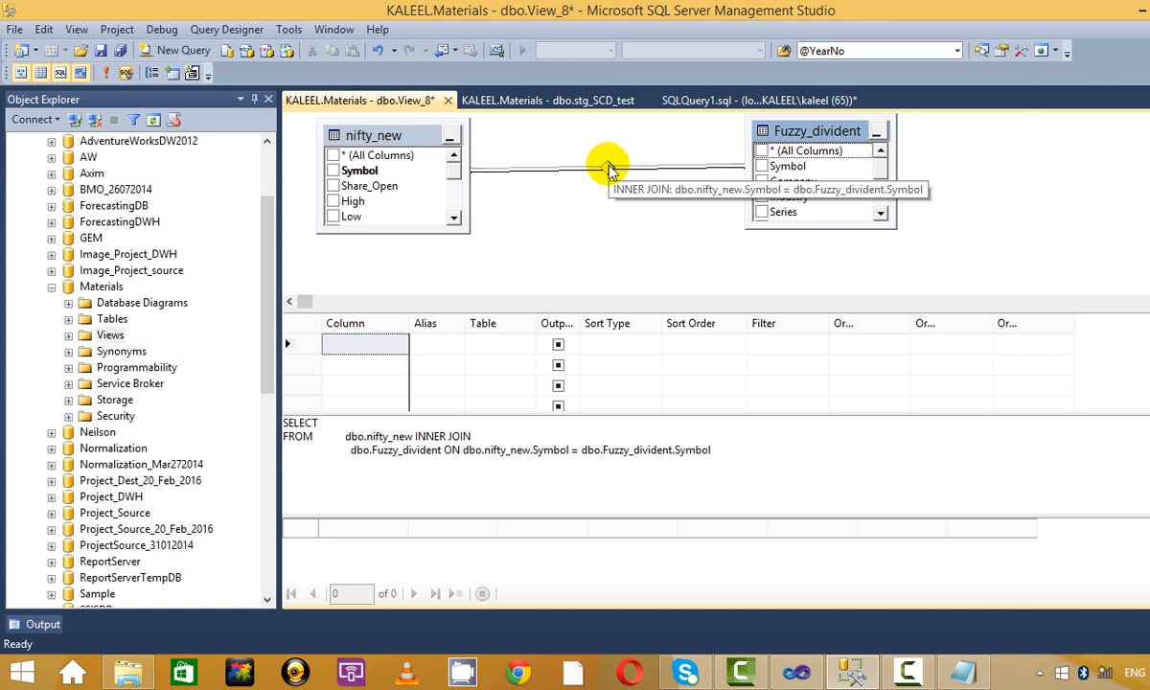
drag(775, 465, 391, 405)
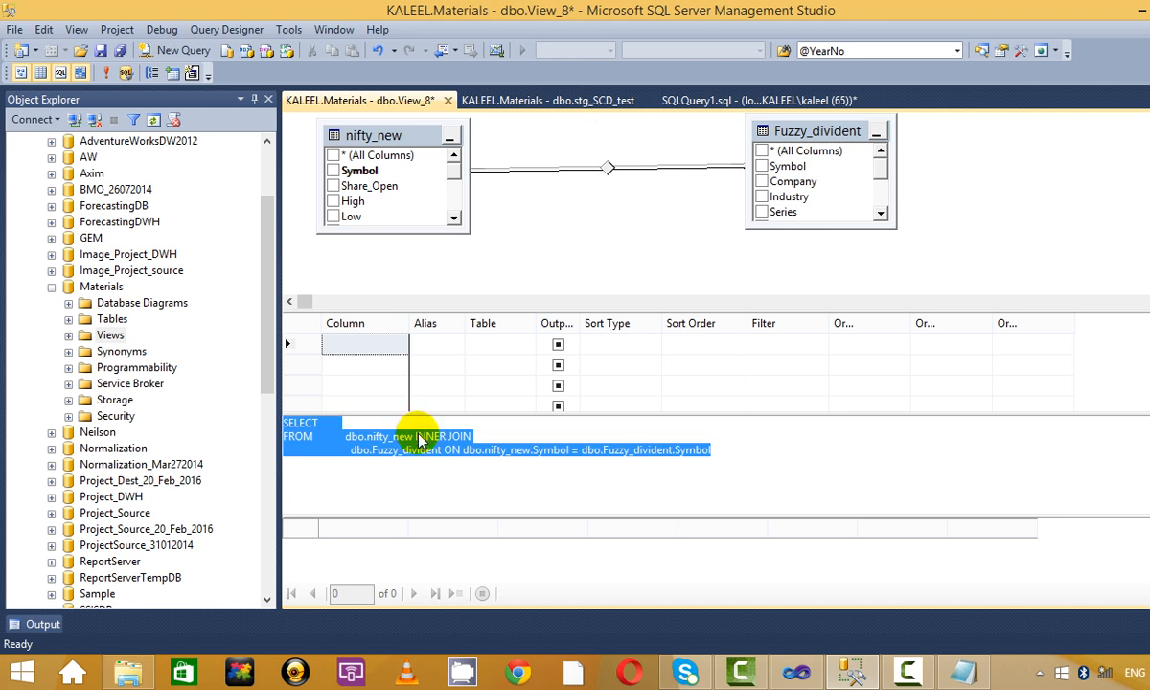
click(418, 439)
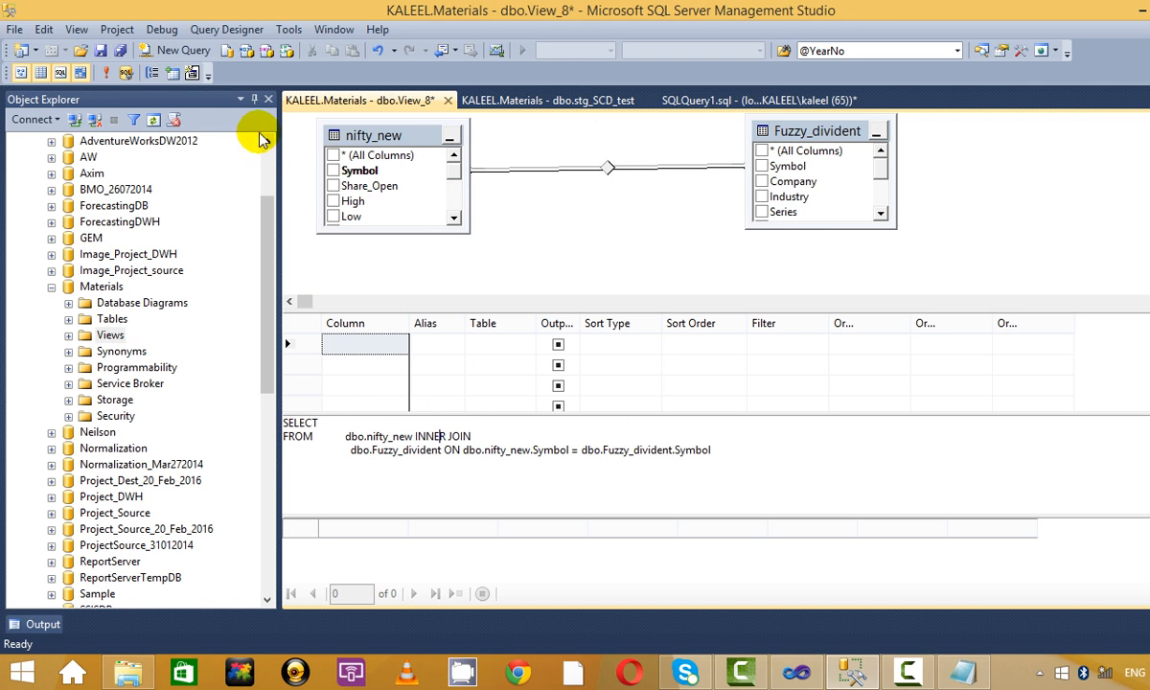
click(333, 171)
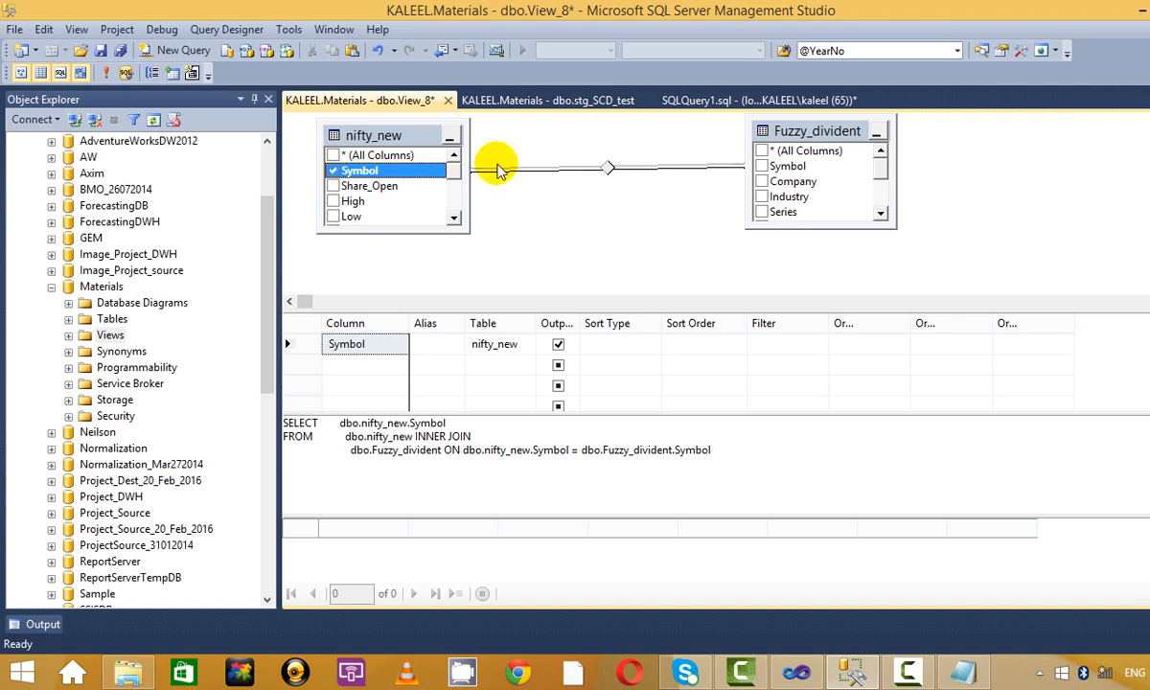
click(762, 181)
click(762, 197)
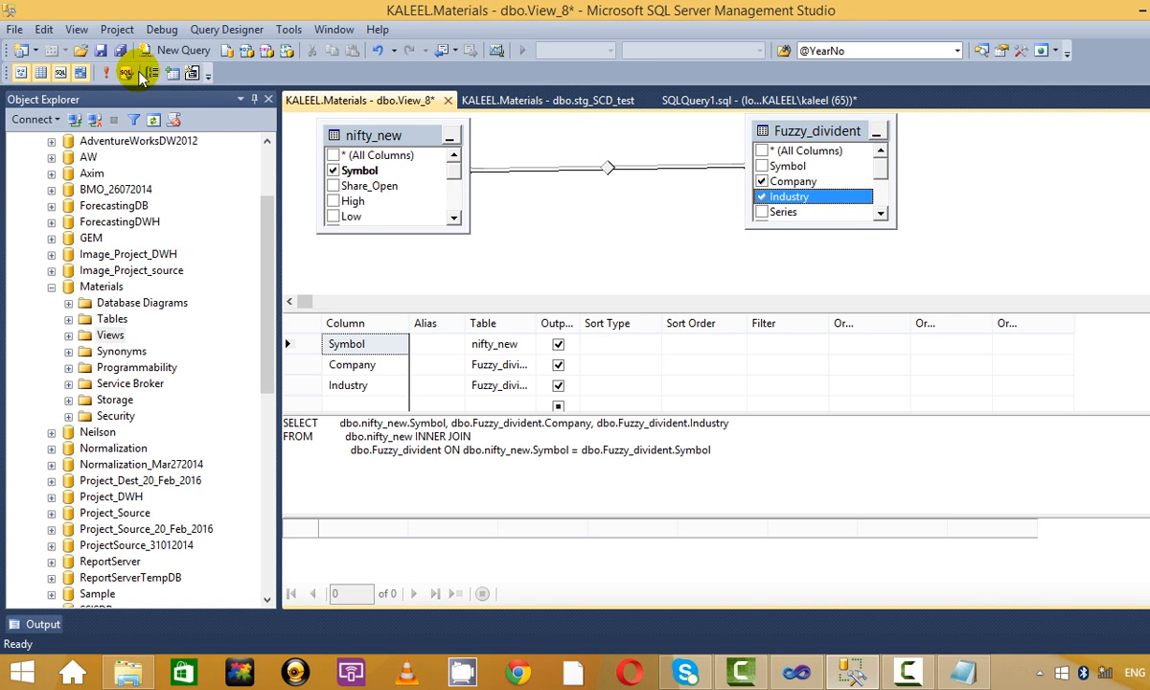
Execute the view and review the 8 result rows, such as TCS and SBIN.
click(107, 74)
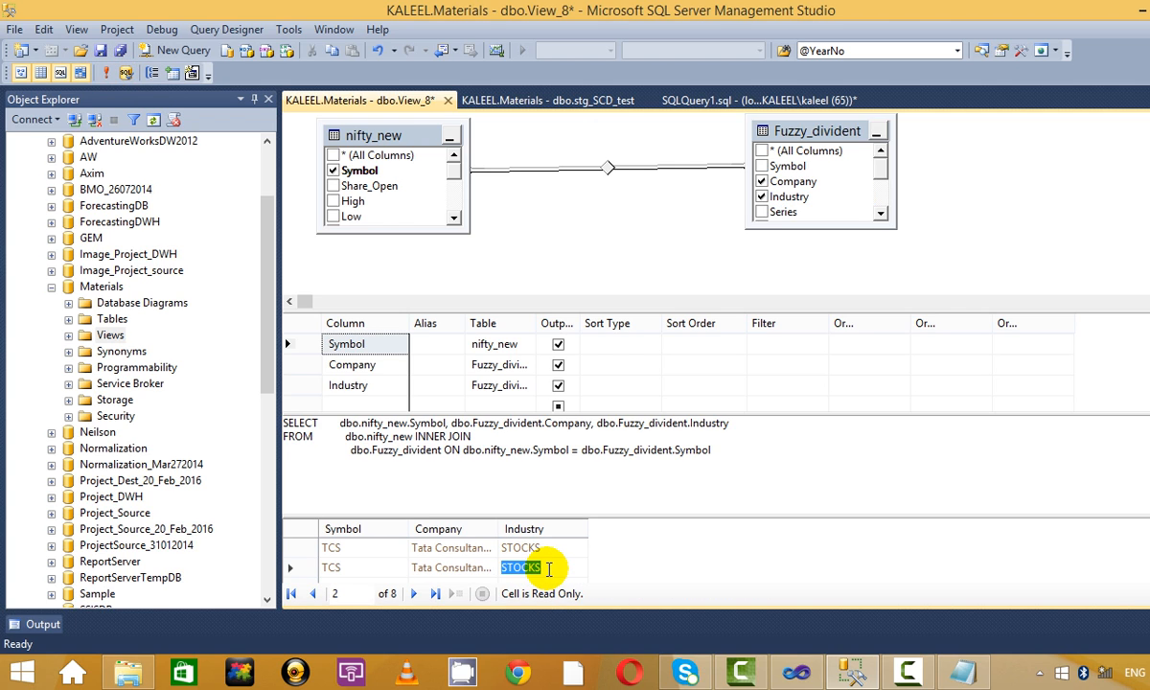
click(384, 568)
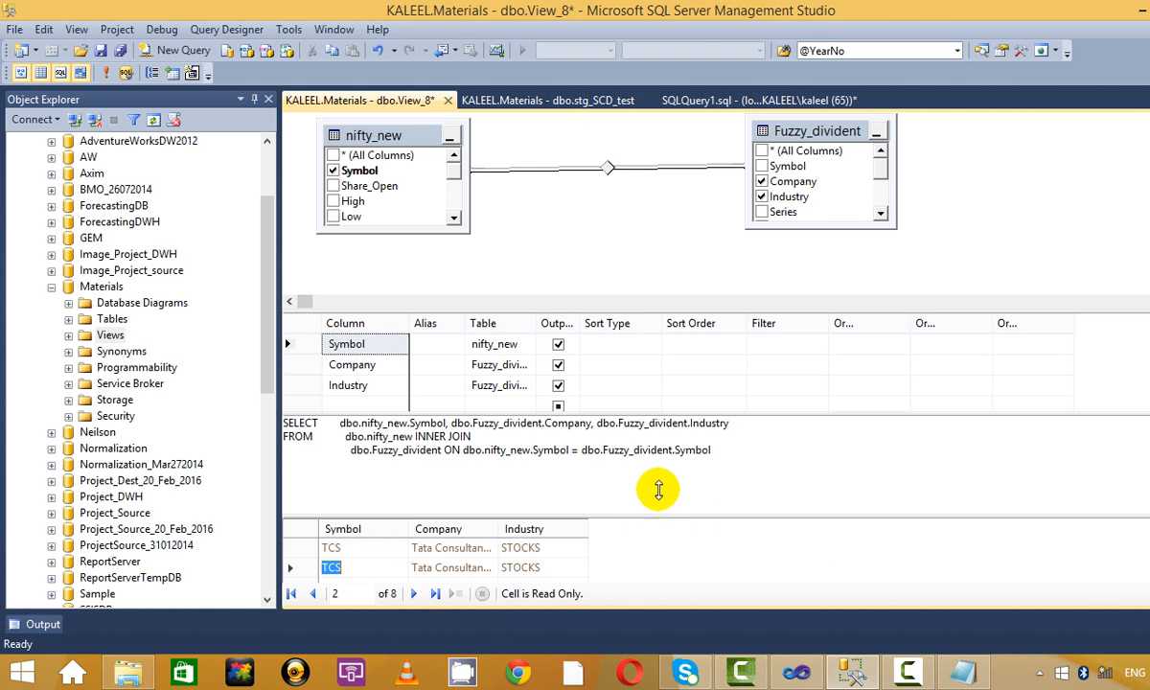
drag(658, 490, 659, 458)
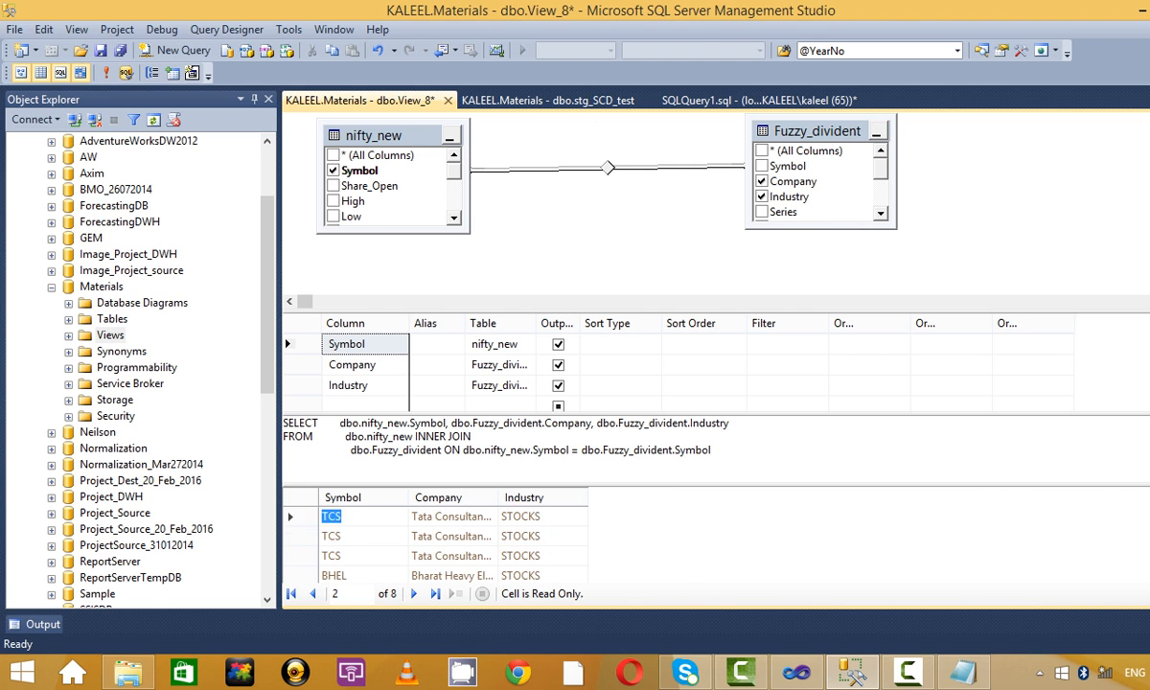
scroll(436, 547, down, 1)
click(335, 537)
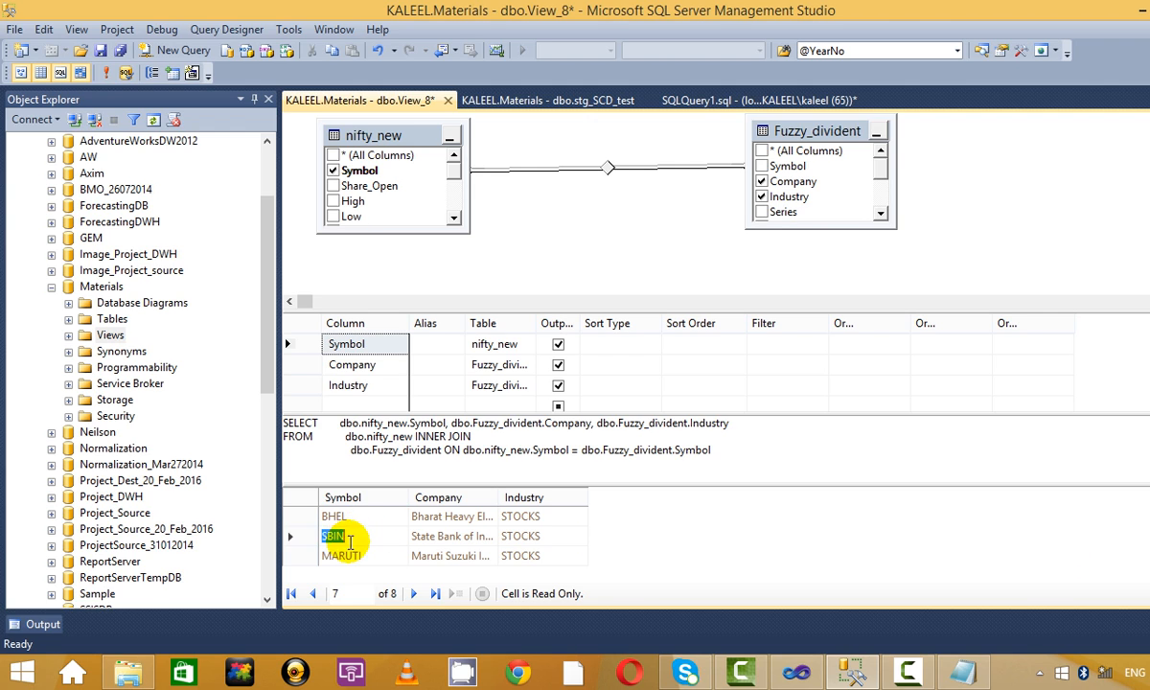
scroll(364, 519, up, 3)
scroll(366, 518, down, 3)
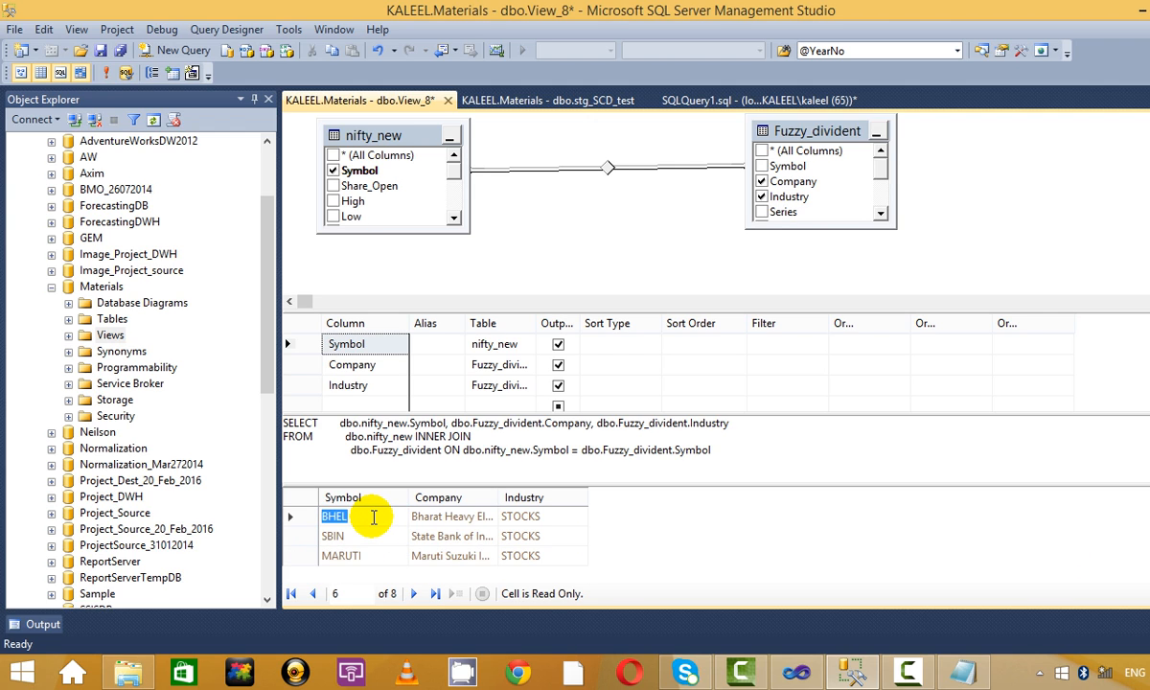
scroll(369, 518, up, 5)
scroll(374, 517, down, 5)
scroll(374, 518, up, 3)
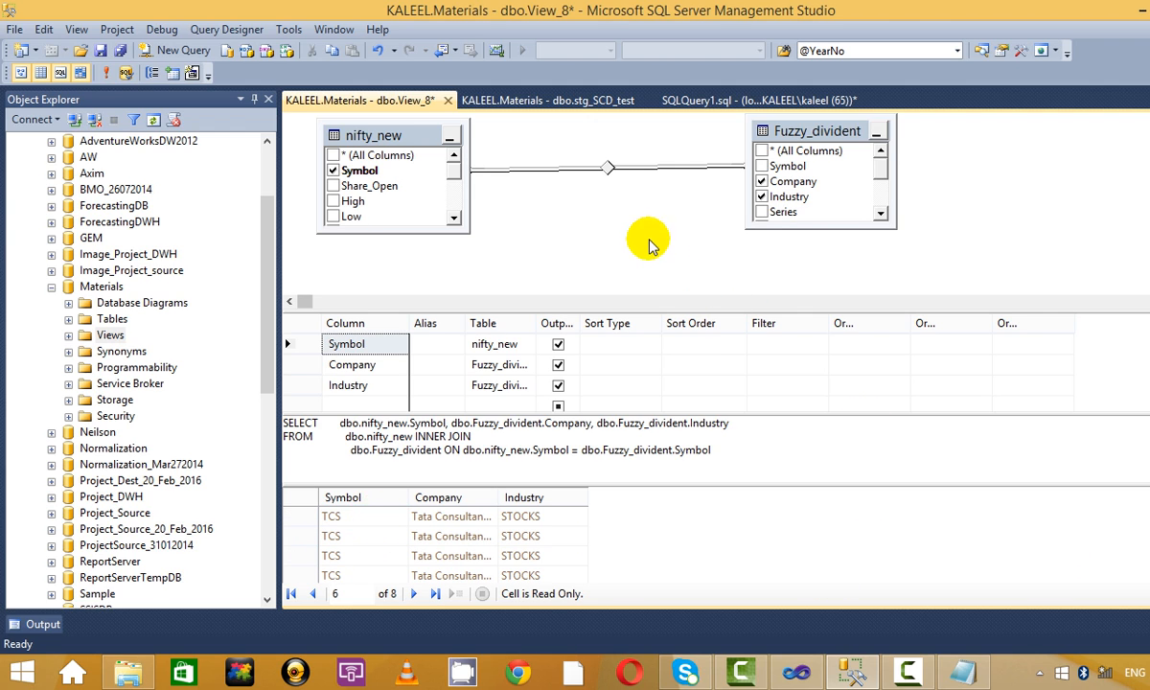
key(alt+Tab)
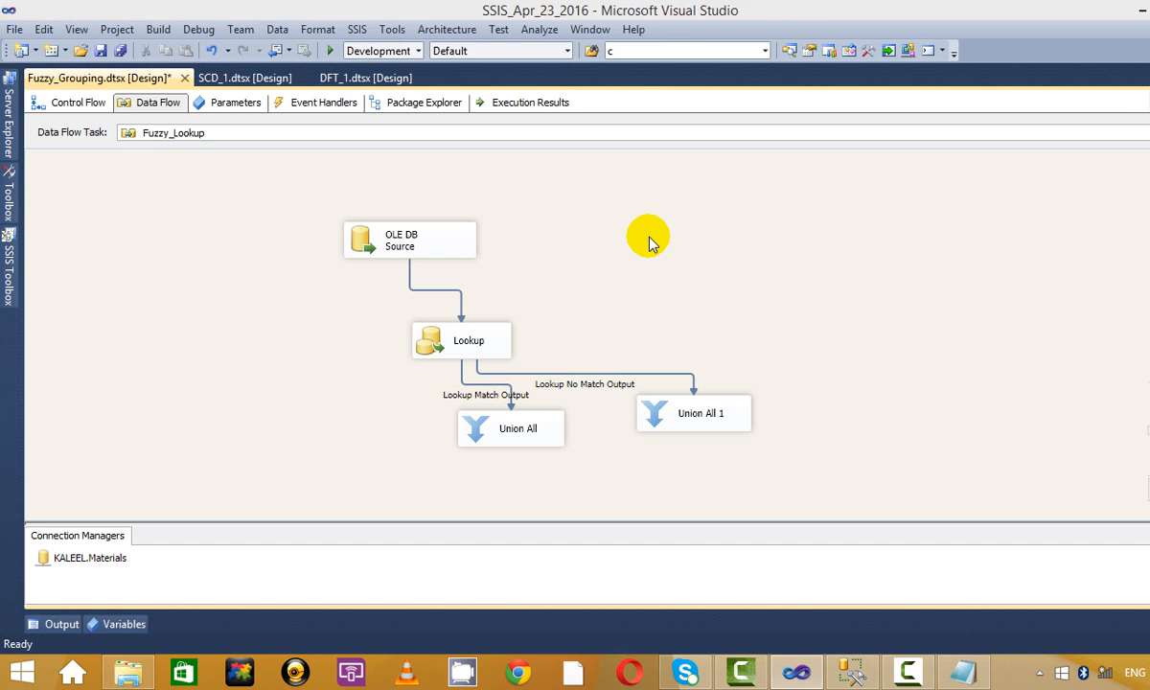
Shift the Lookup left, then run only the Fuzzy_divident query in Management Studio.
drag(454, 355, 288, 328)
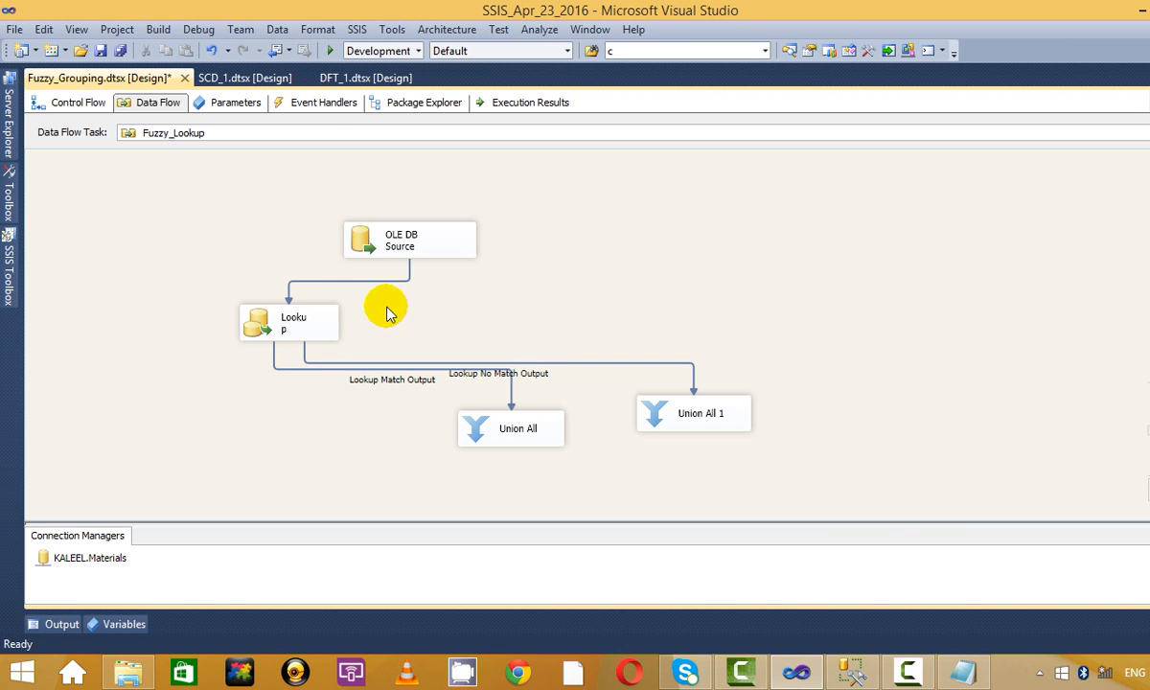
click(856, 669)
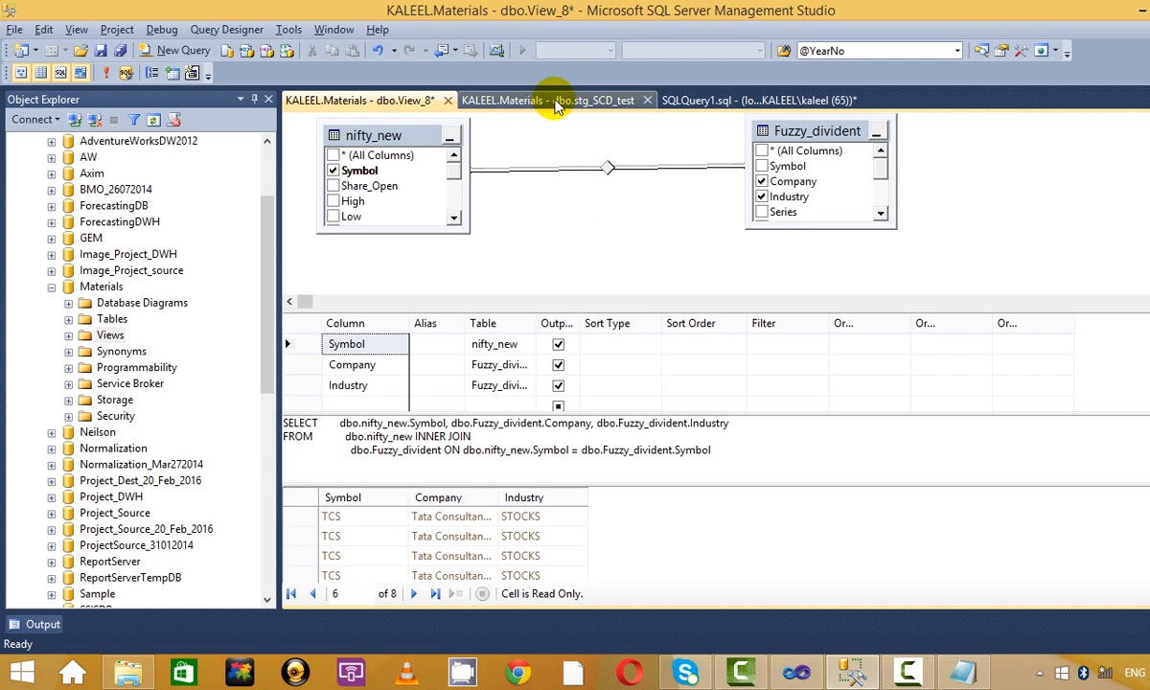
click(522, 101)
click(752, 105)
key(F5)
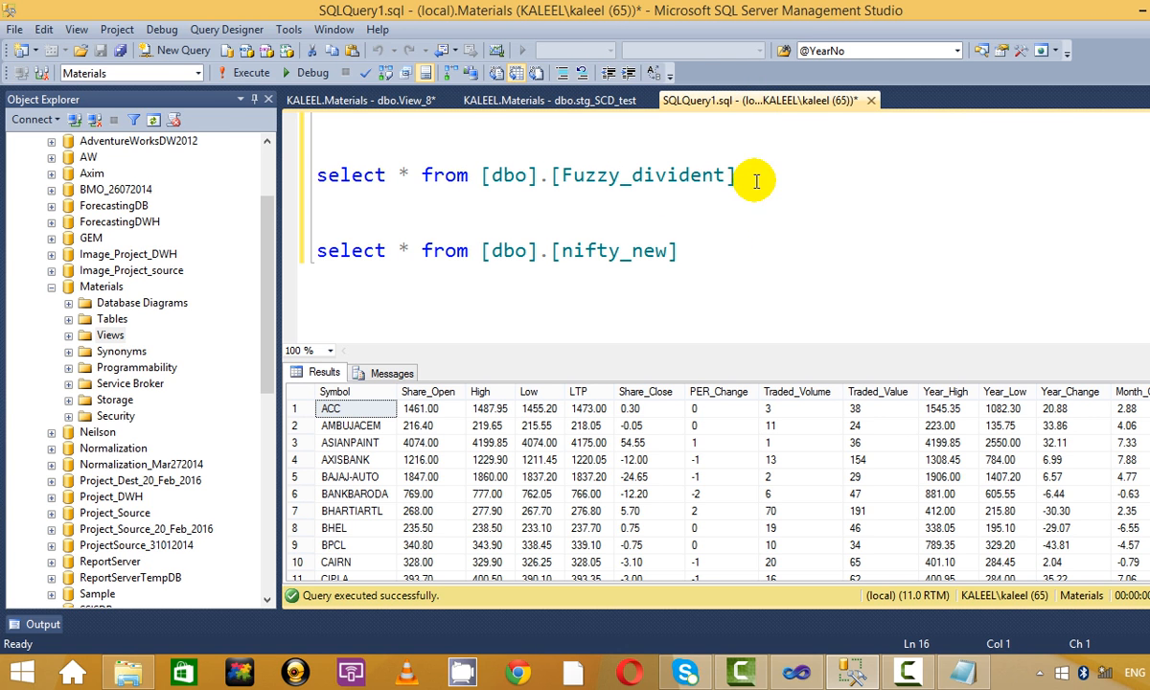
drag(742, 176, 288, 177)
click(246, 72)
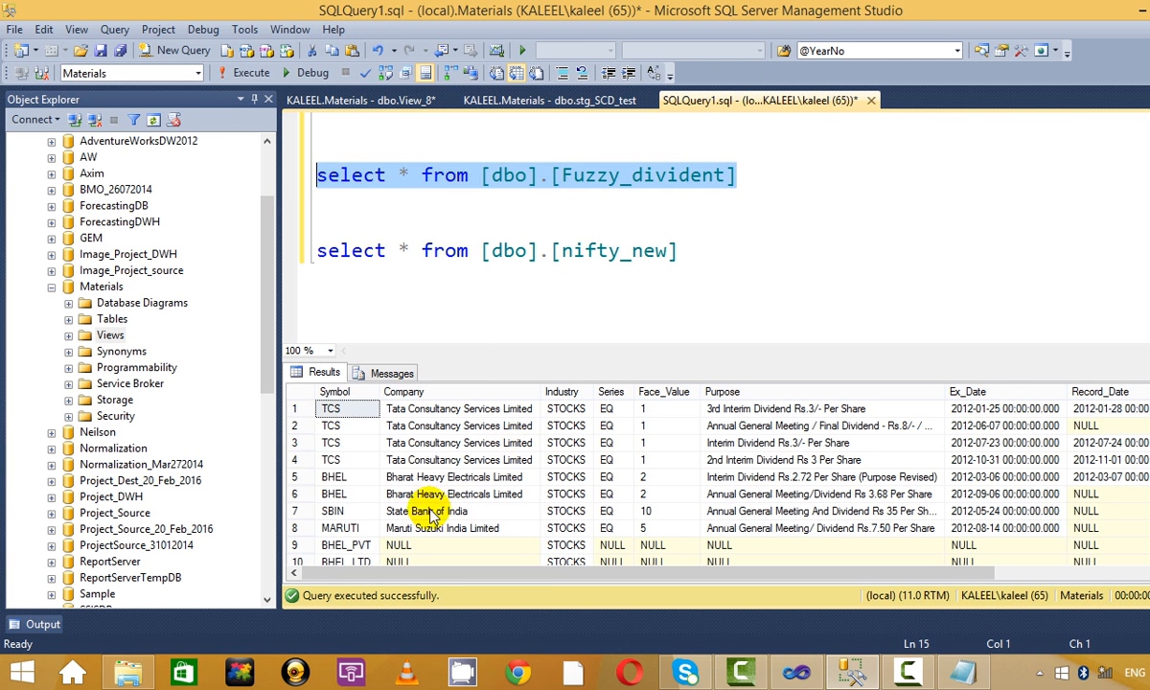
Review the Fuzzy_divident results, checking the TCS, MARUTI and SBIN rows.
click(349, 444)
scroll(355, 462, down, 1)
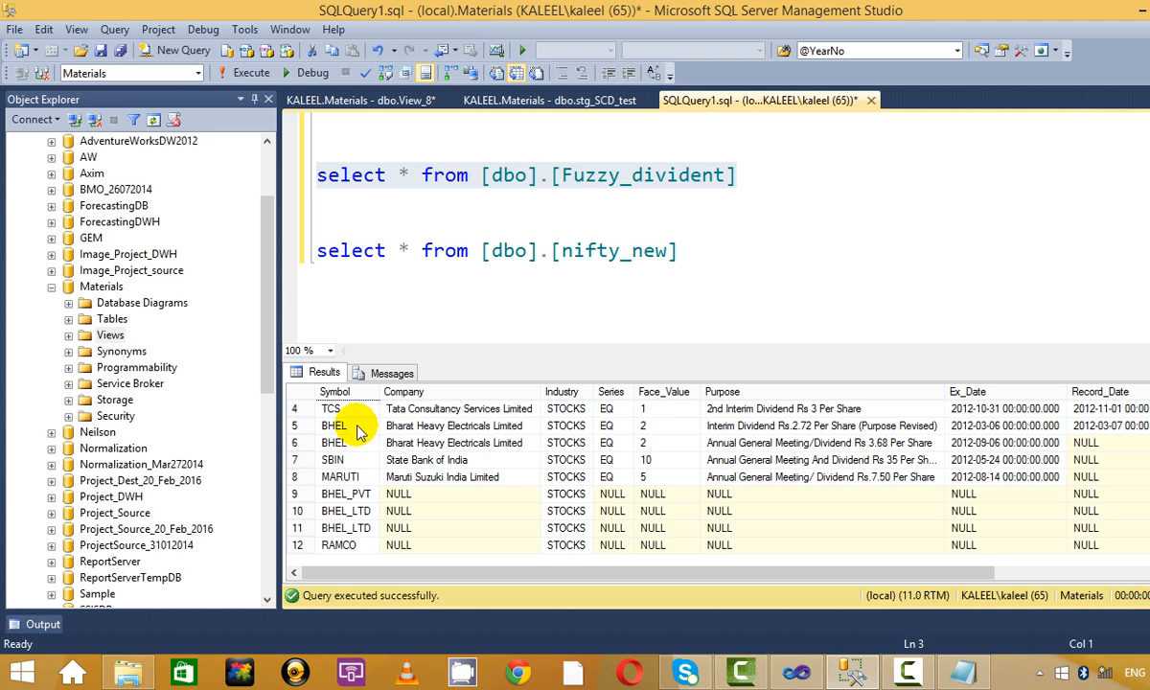
click(347, 476)
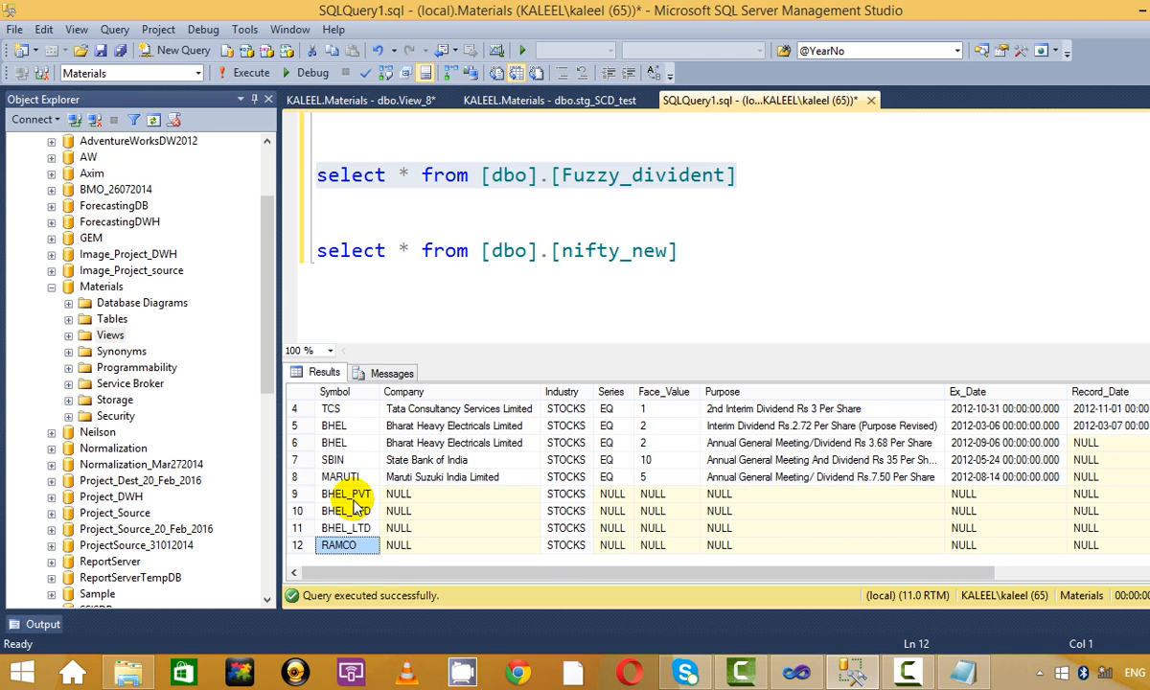
click(357, 460)
scroll(355, 443, up, 1)
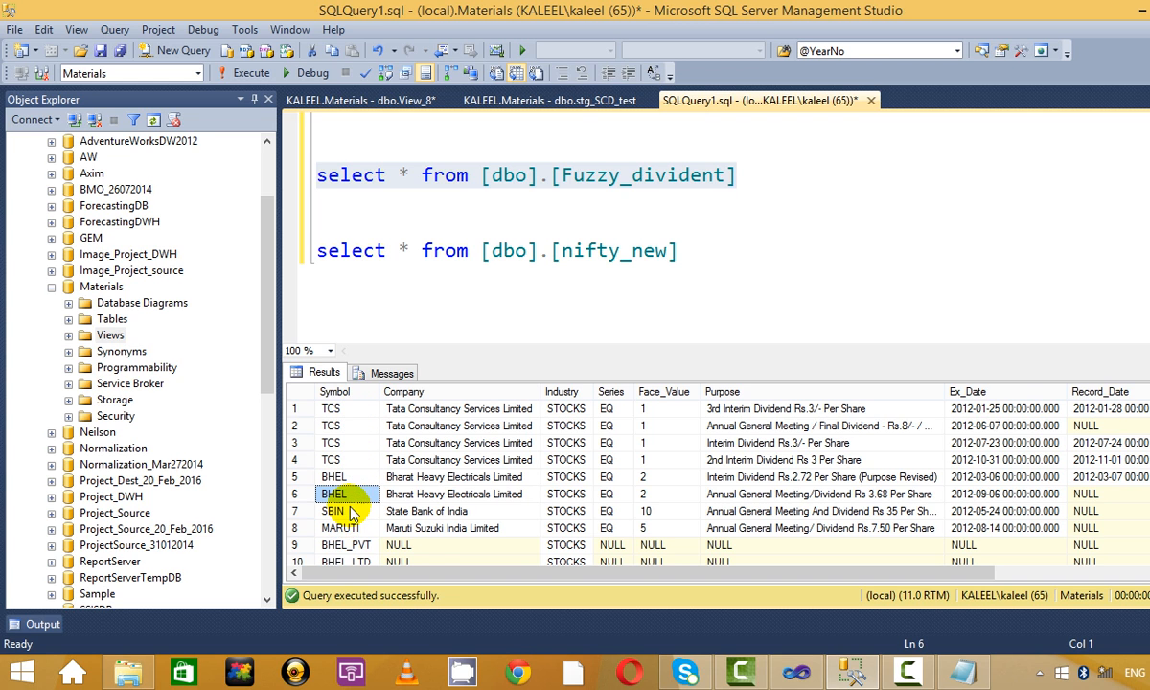
scroll(356, 484, down, 1)
scroll(347, 469, up, 1)
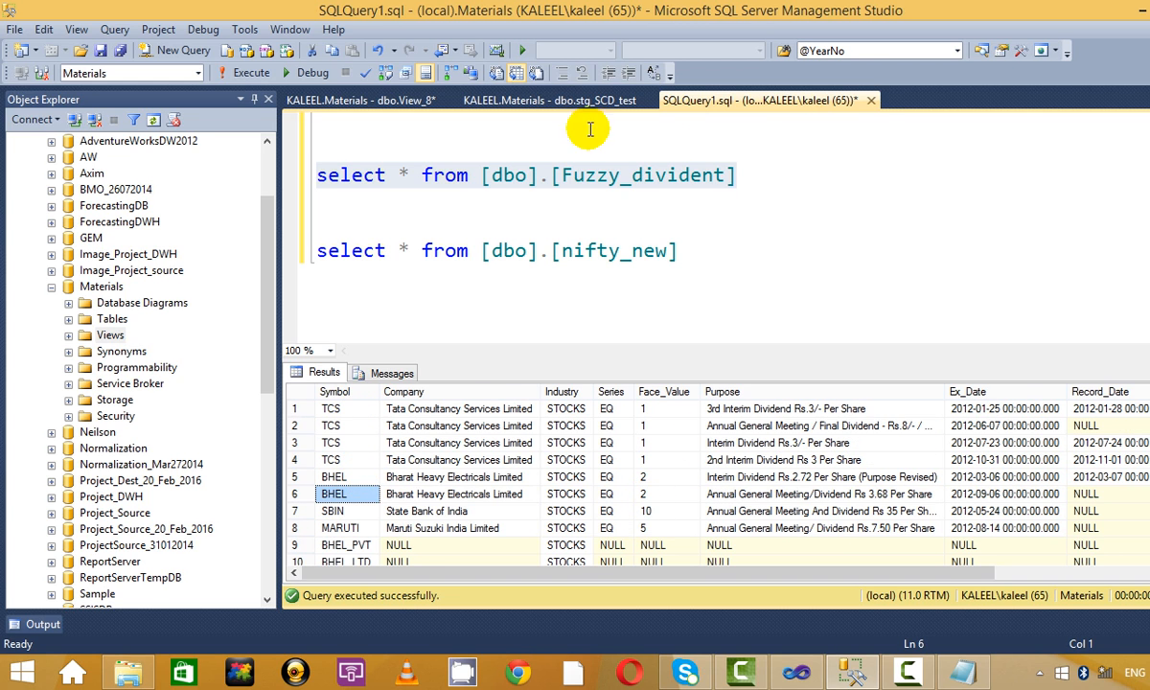
Check View_8, rerun the Fuzzy_divident query, and place Union All under the Lookup Match Output.
click(383, 100)
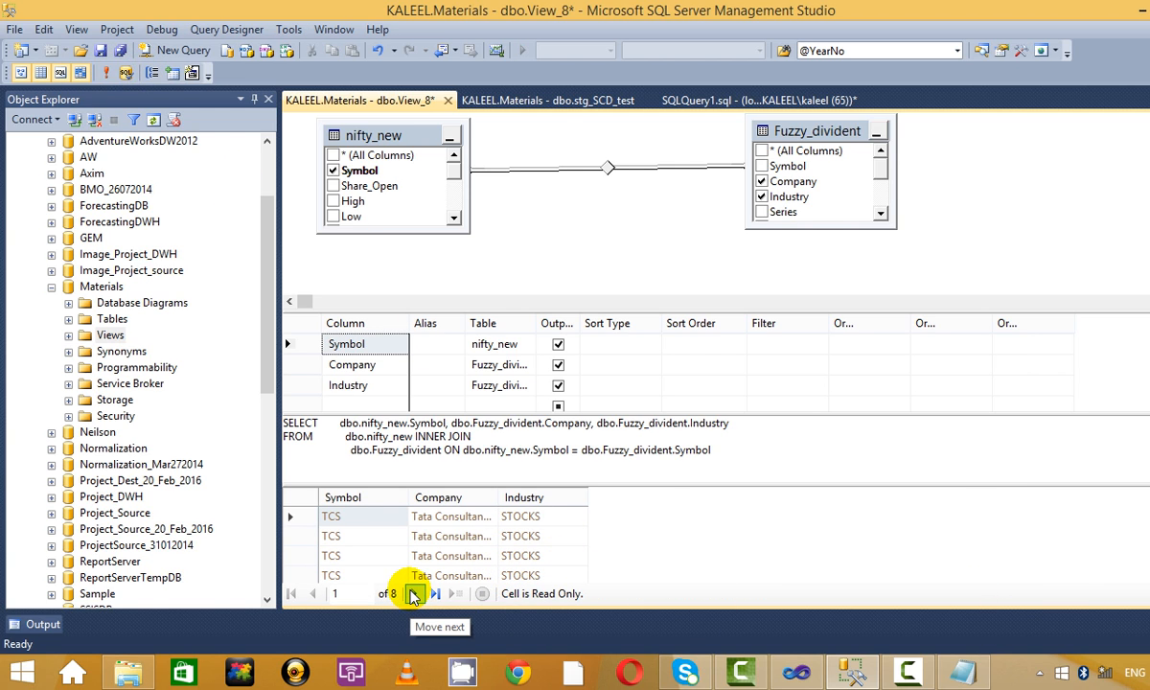
click(548, 99)
click(762, 102)
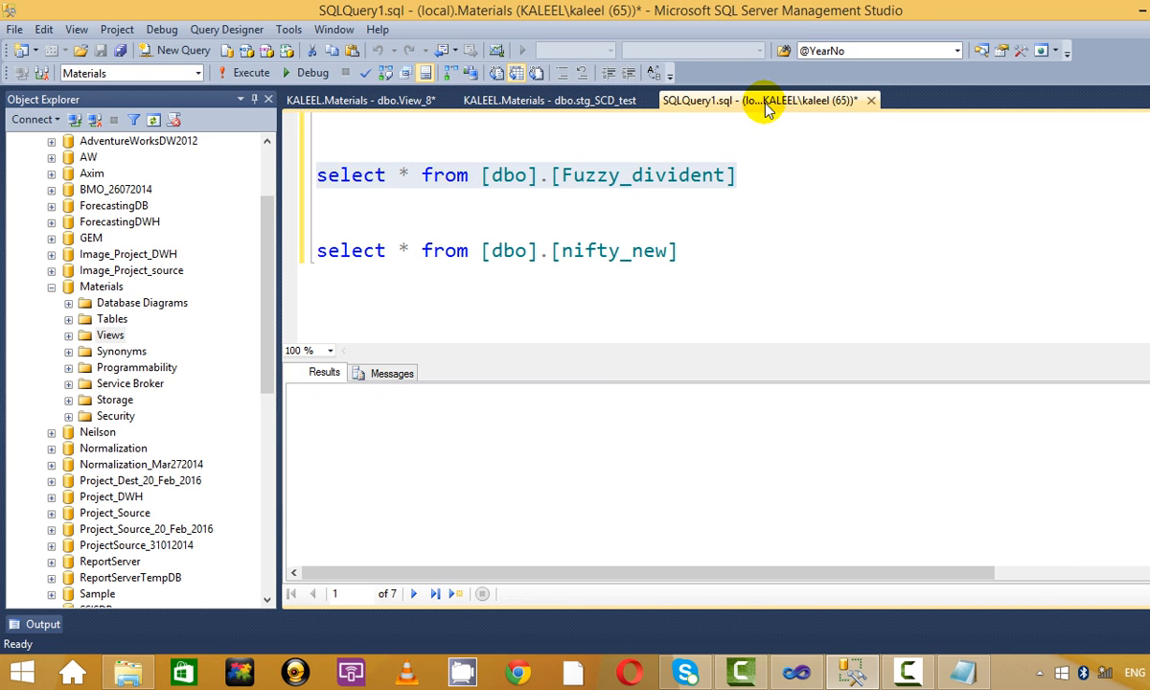
key(F5)
click(874, 233)
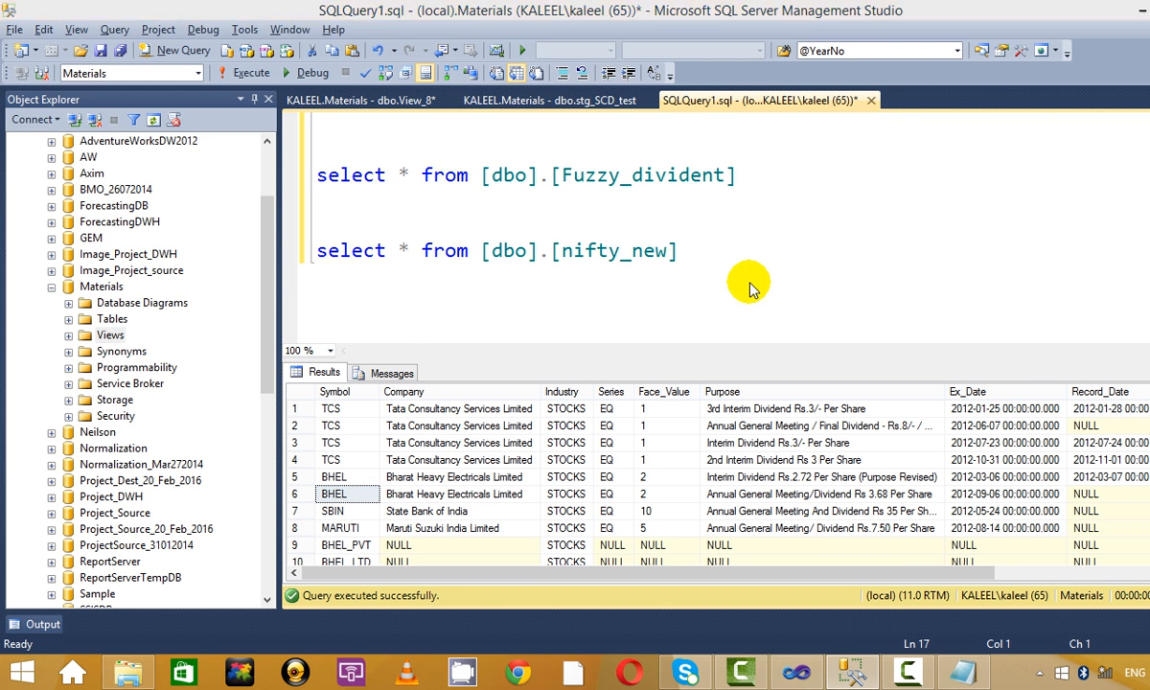
key(alt+Tab)
drag(469, 426, 210, 444)
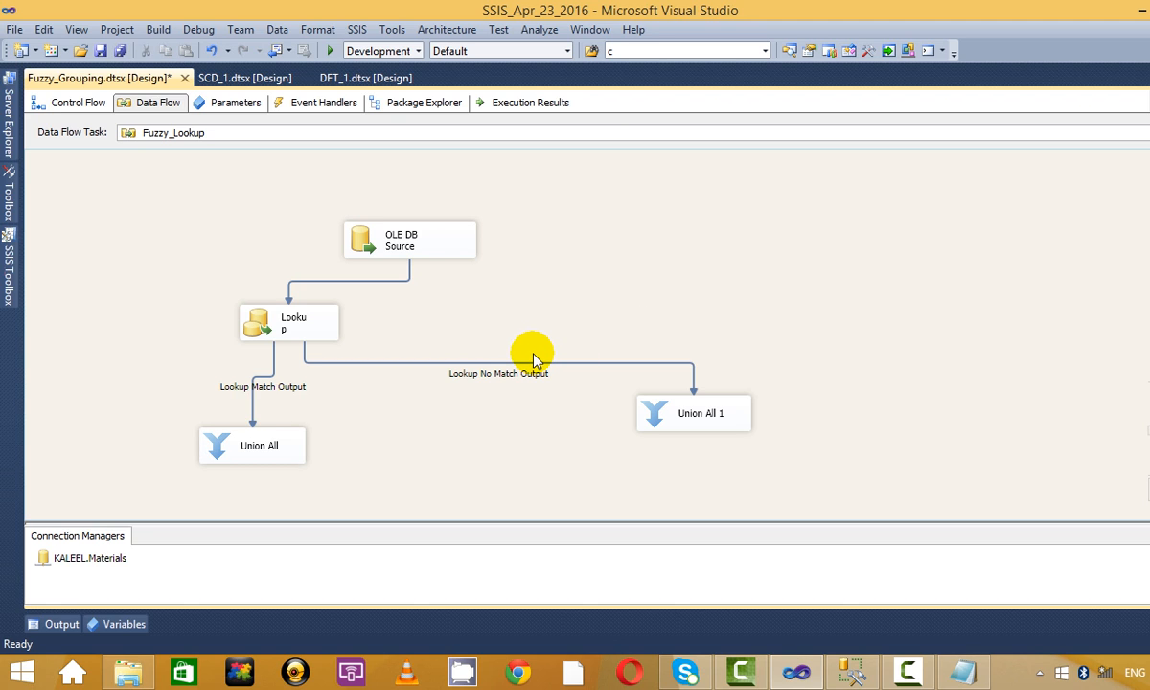
Debug the package, inspect the Fuzzy Grouping and Aggregate viewers, then stop debugging.
click(334, 46)
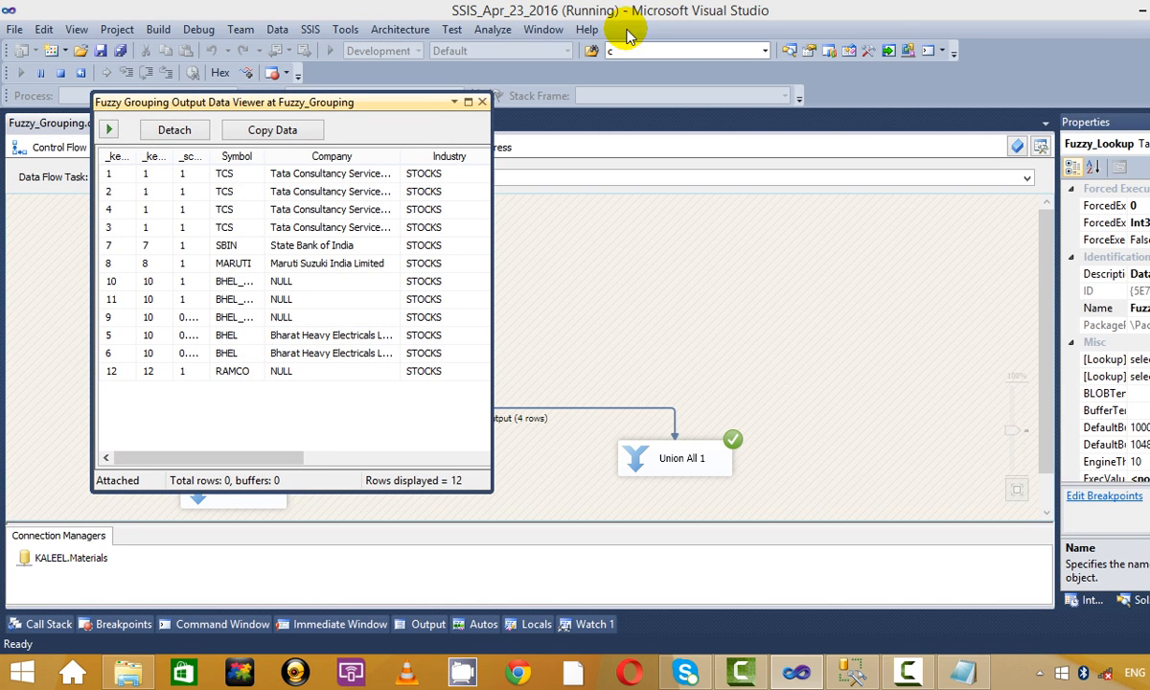
click(469, 103)
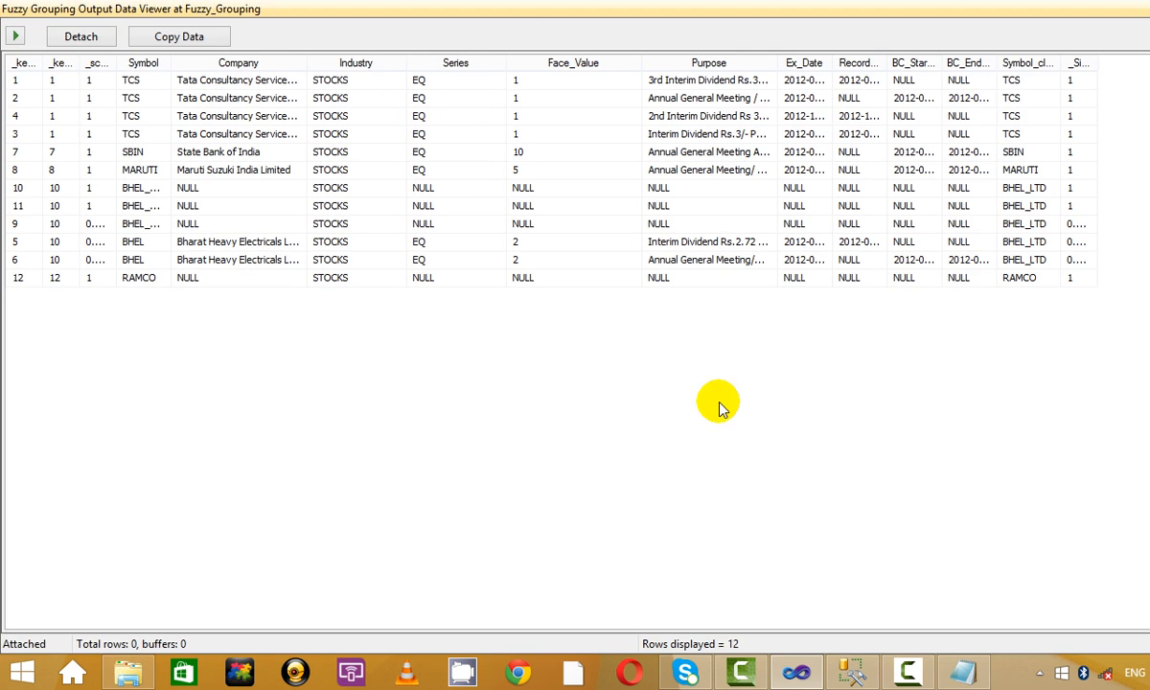
key(alt+F4)
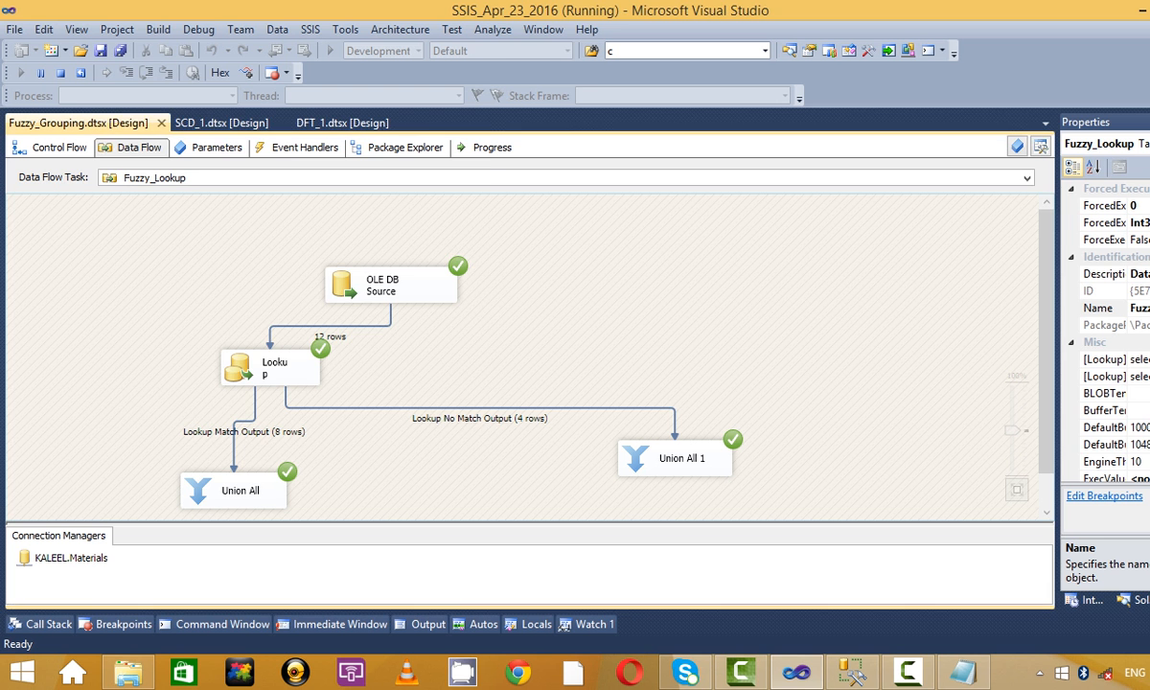
click(481, 102)
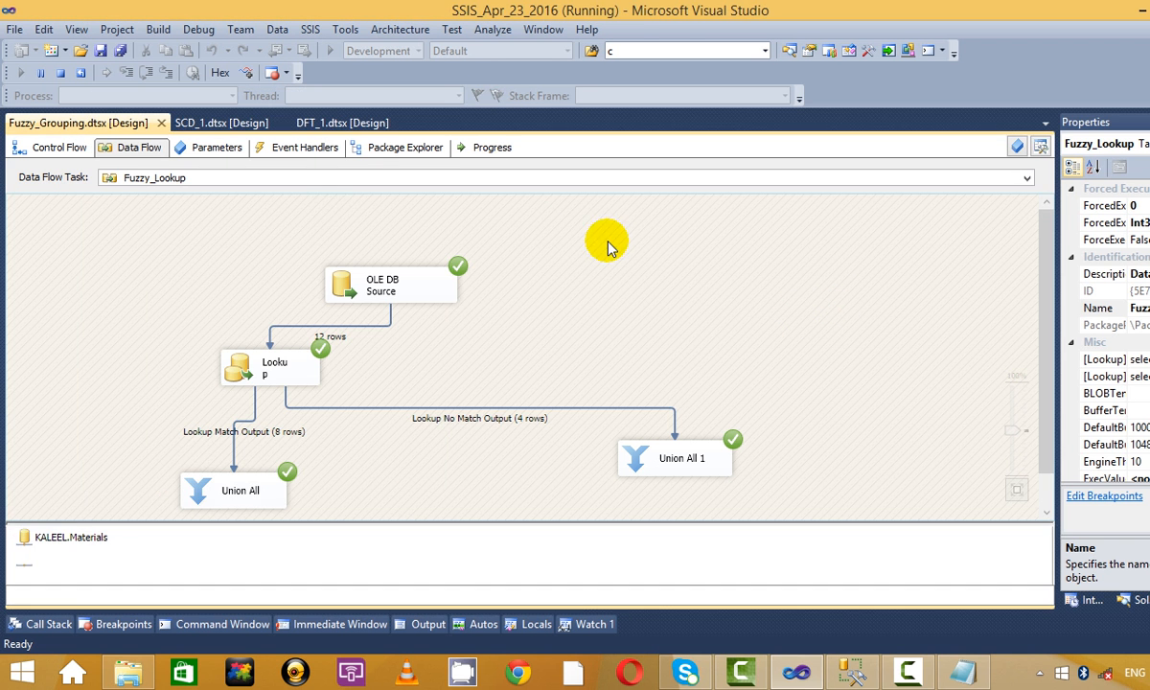
click(48, 147)
click(637, 319)
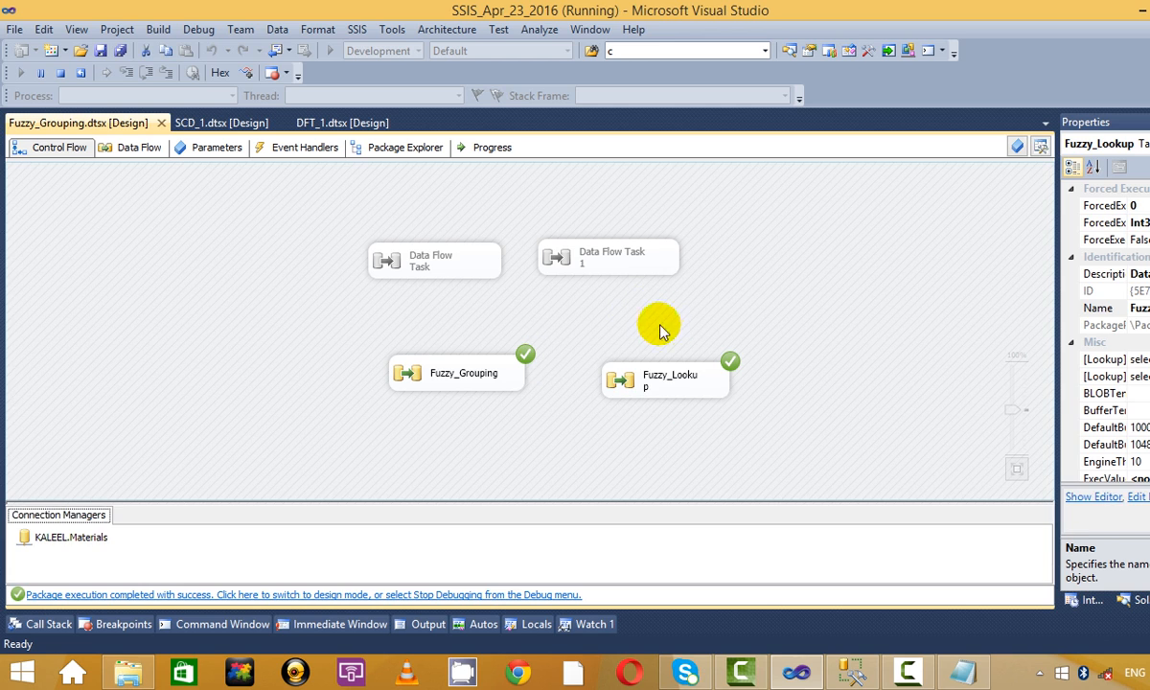
click(60, 73)
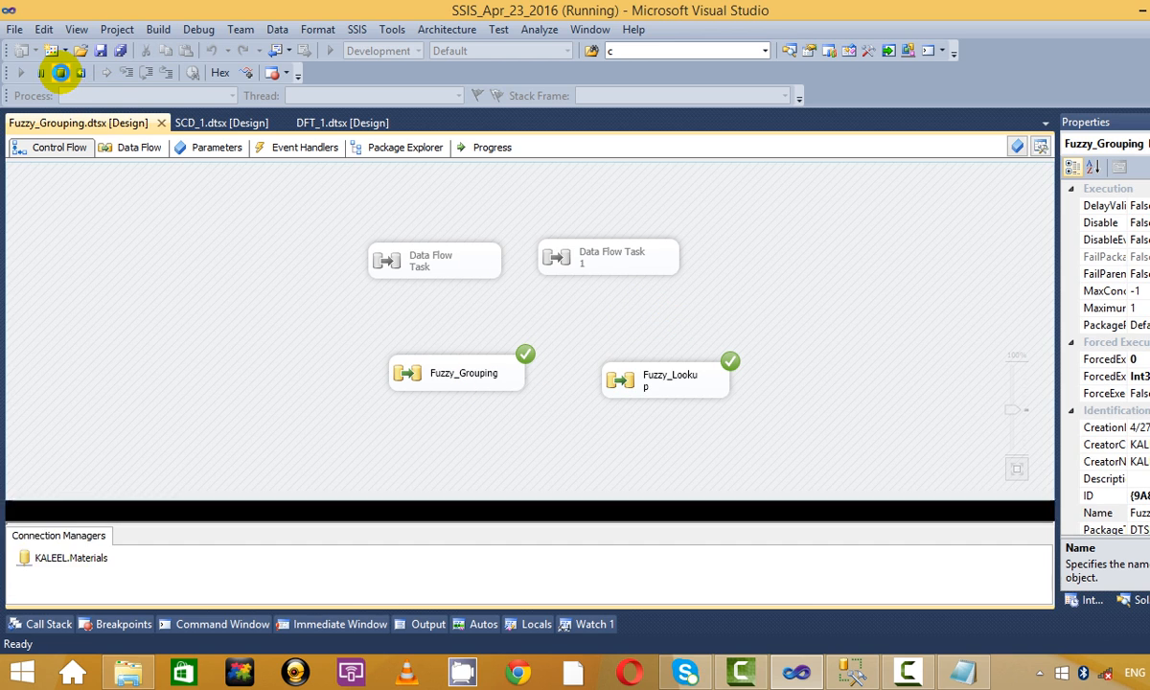
Disable the Fuzzy_Grouping task and open the Fuzzy_Lookup data flow.
click(527, 330)
right_click(528, 330)
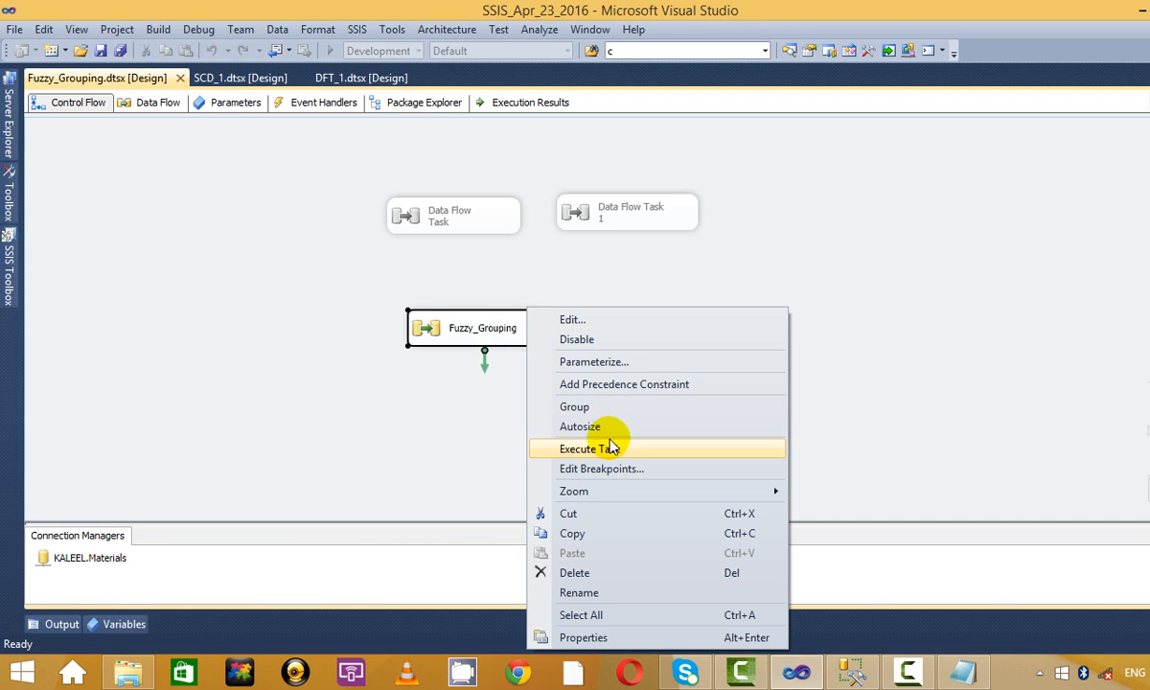
click(628, 340)
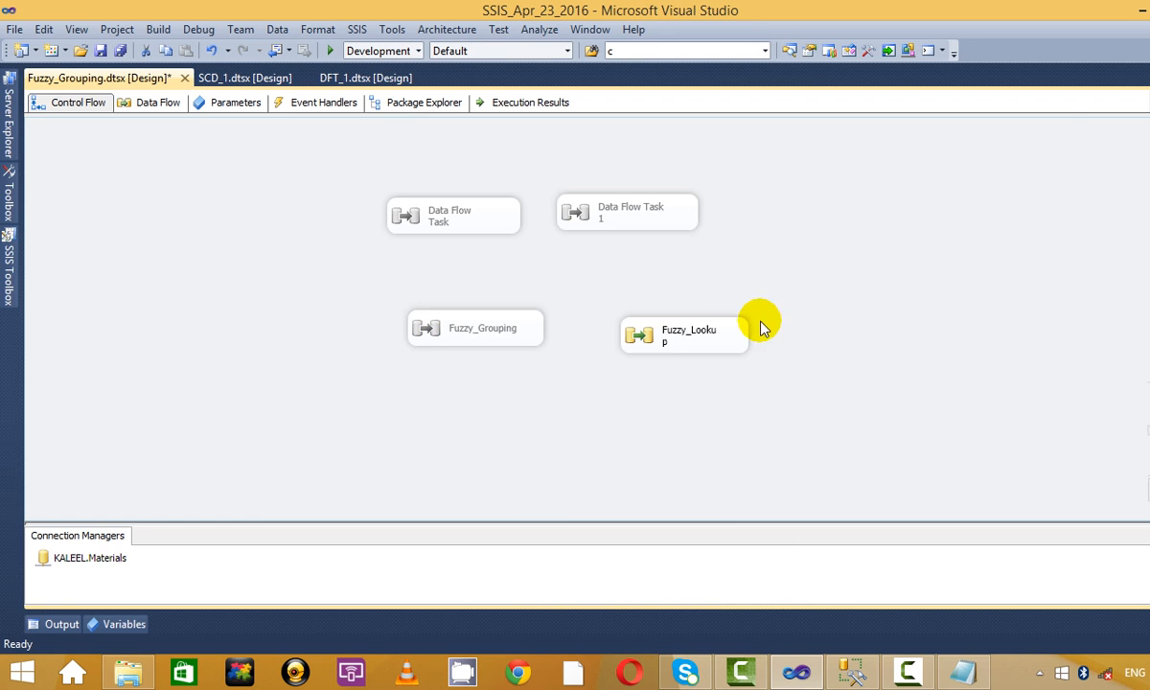
double_click(729, 334)
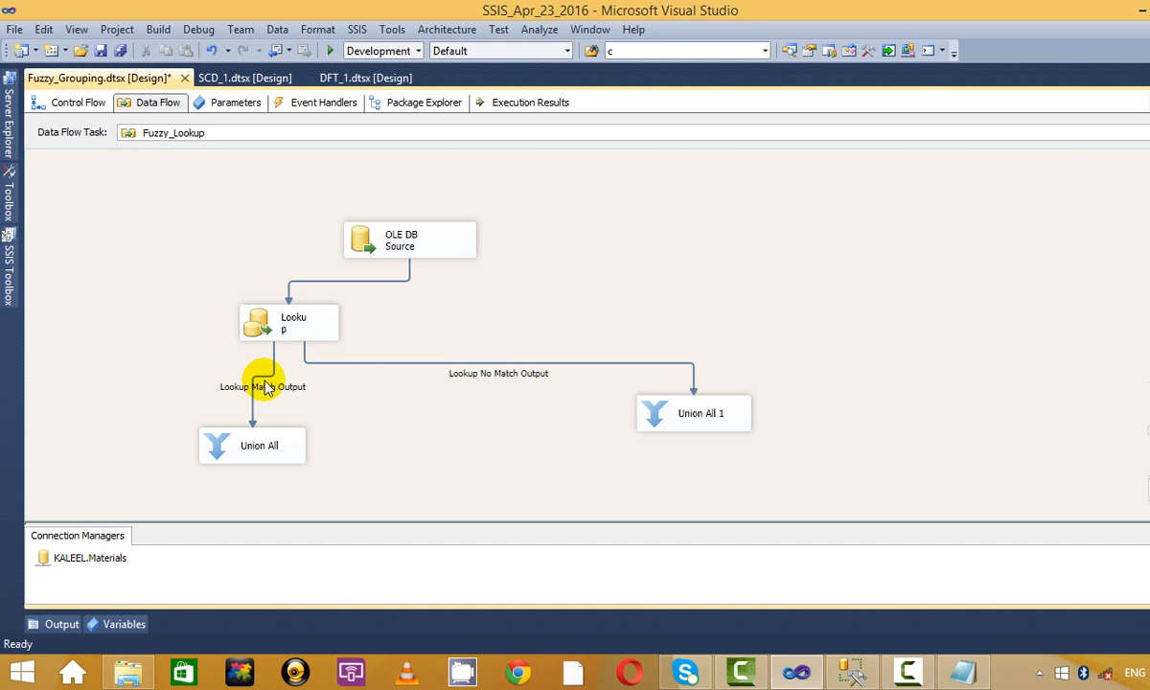
Add data viewers to both the Lookup Match Output and Lookup No Match Output paths.
right_click(273, 391)
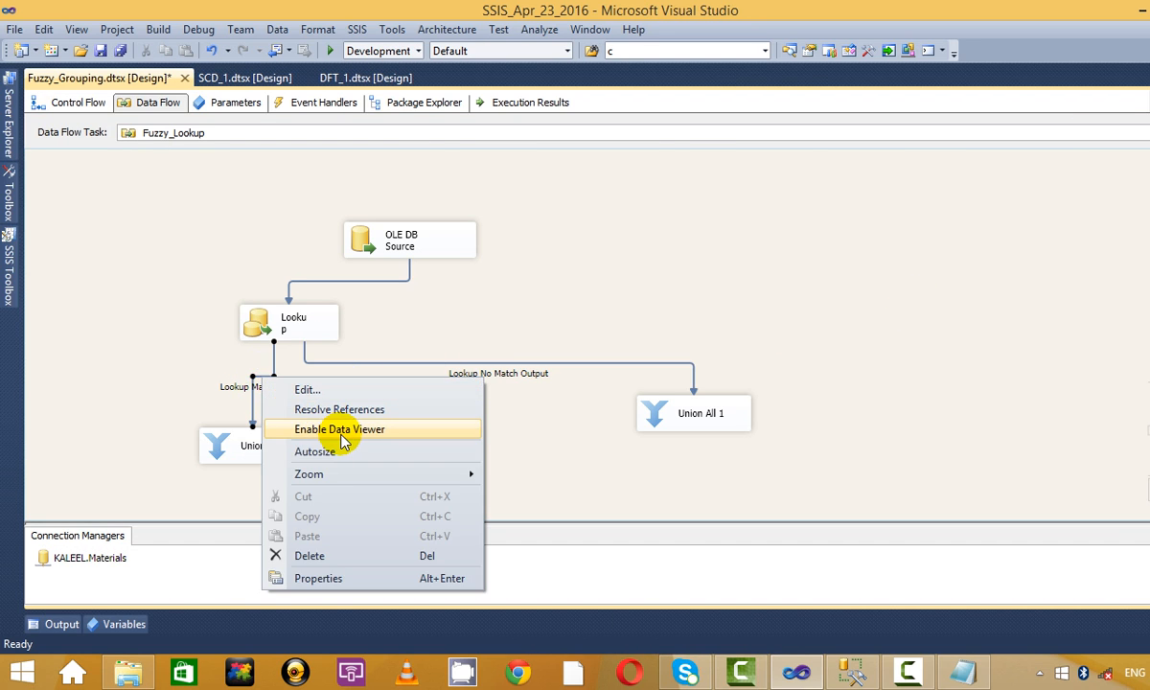
click(341, 433)
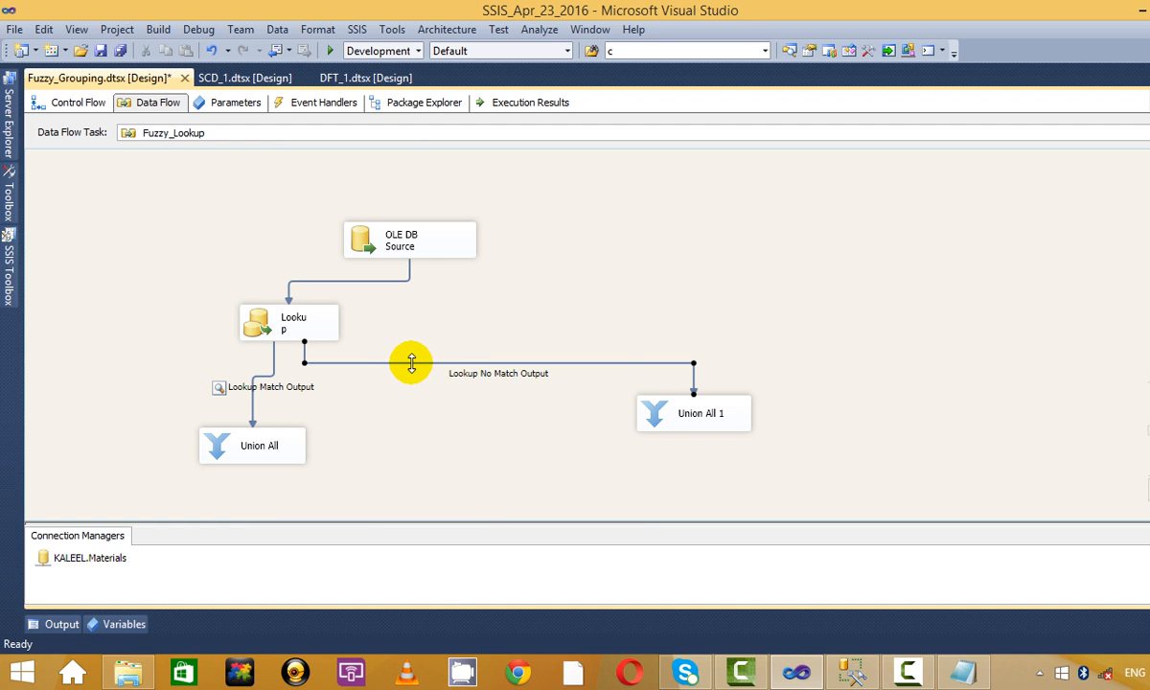
right_click(411, 363)
click(488, 417)
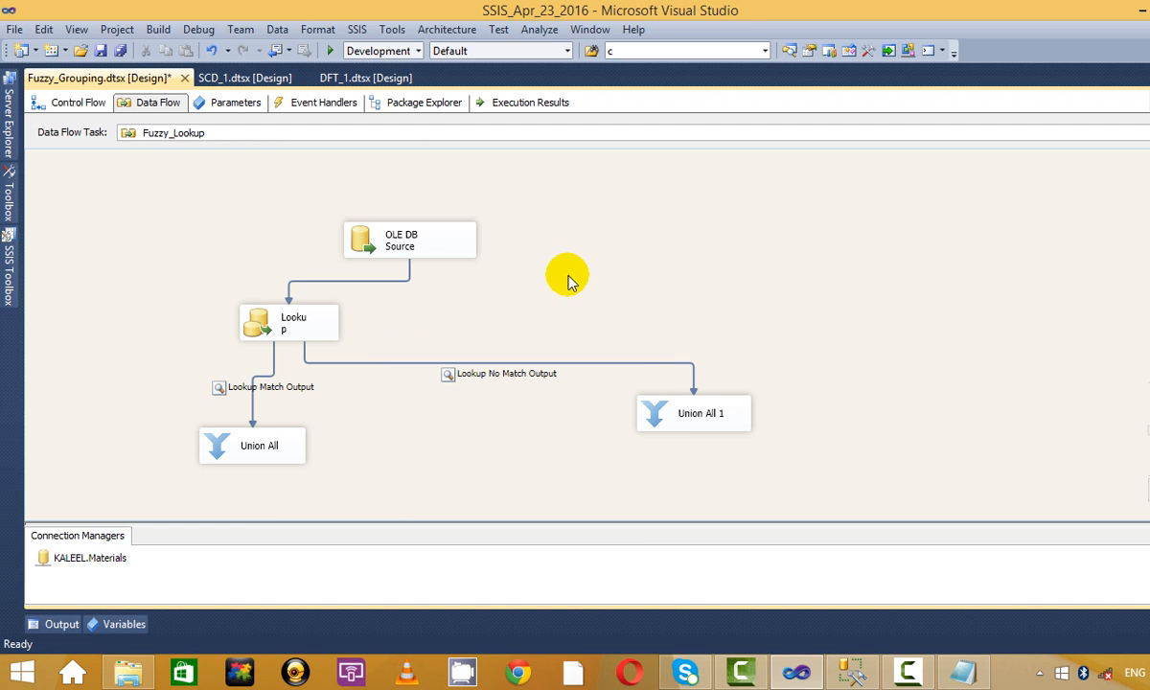
Run the package, widen the Symbol column in the No Match viewer, and dock it as a tab.
click(331, 48)
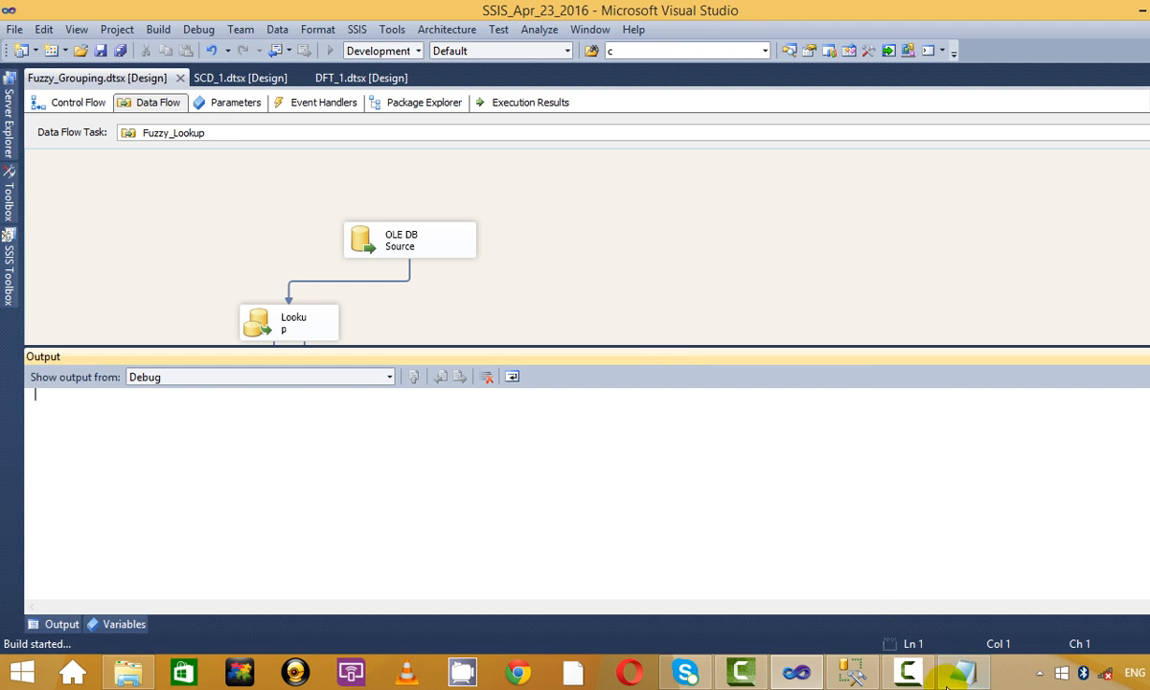
click(1087, 521)
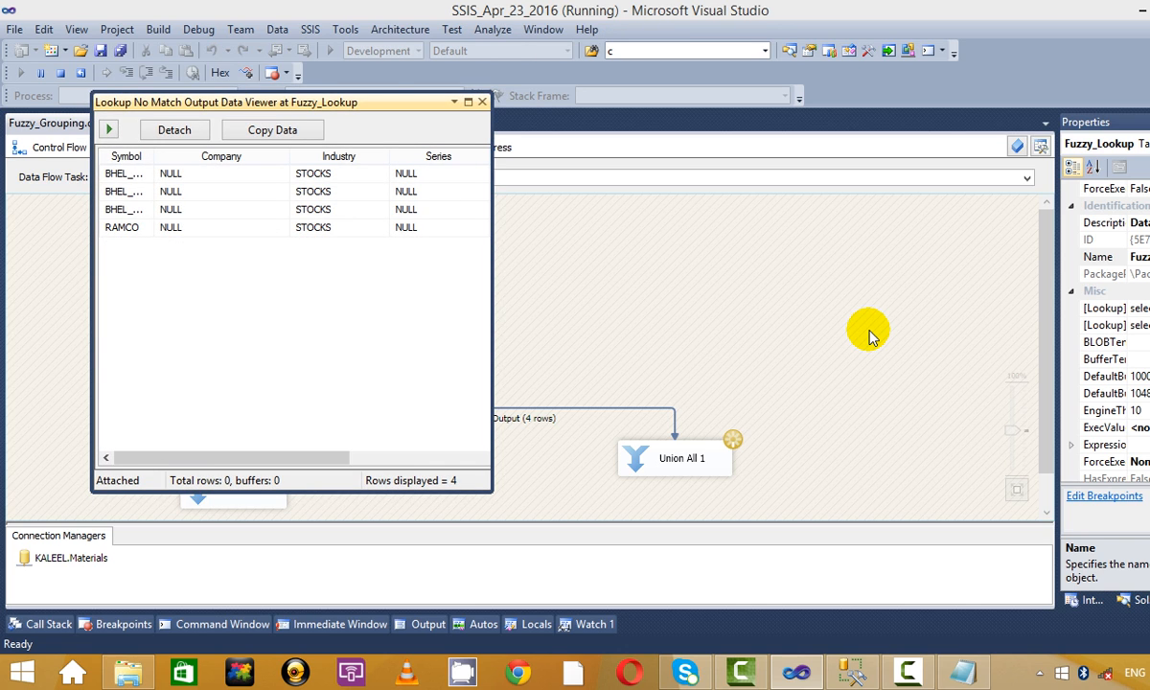
click(469, 101)
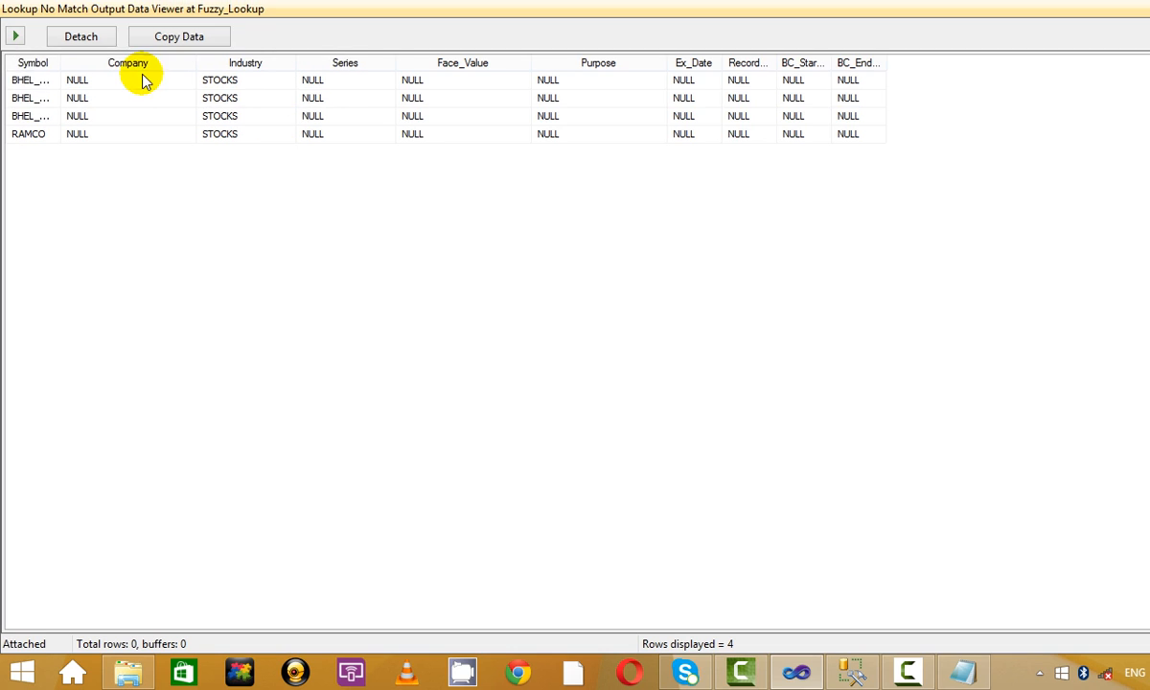
drag(60, 68, 207, 69)
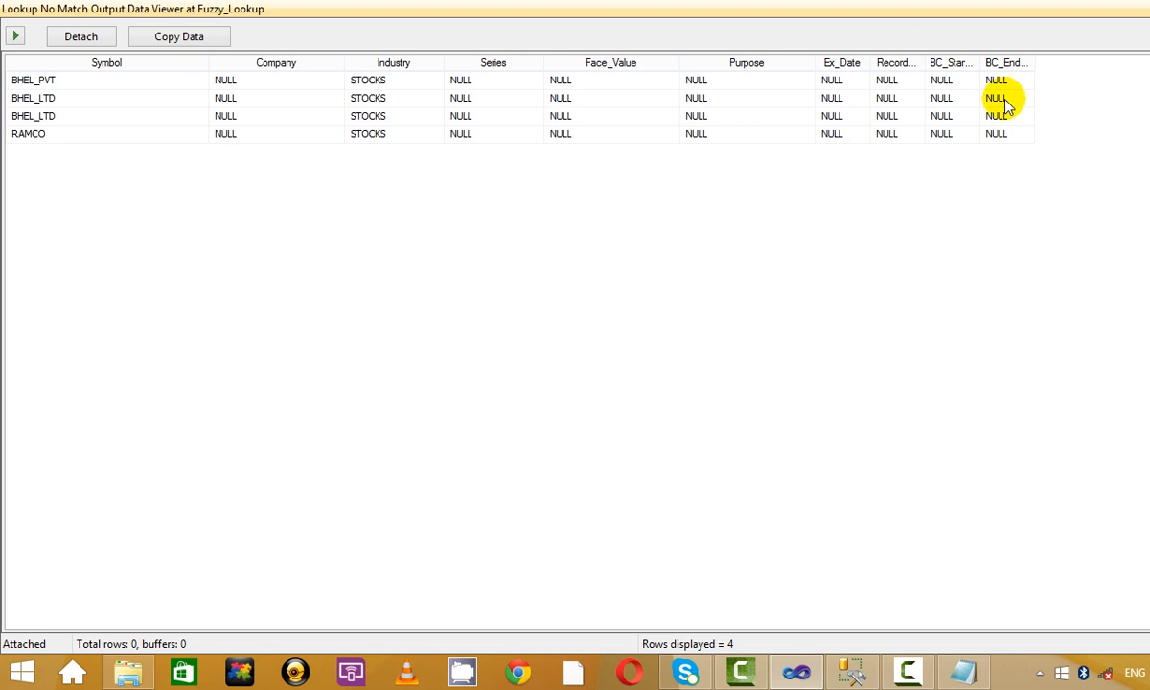
double_click(898, 5)
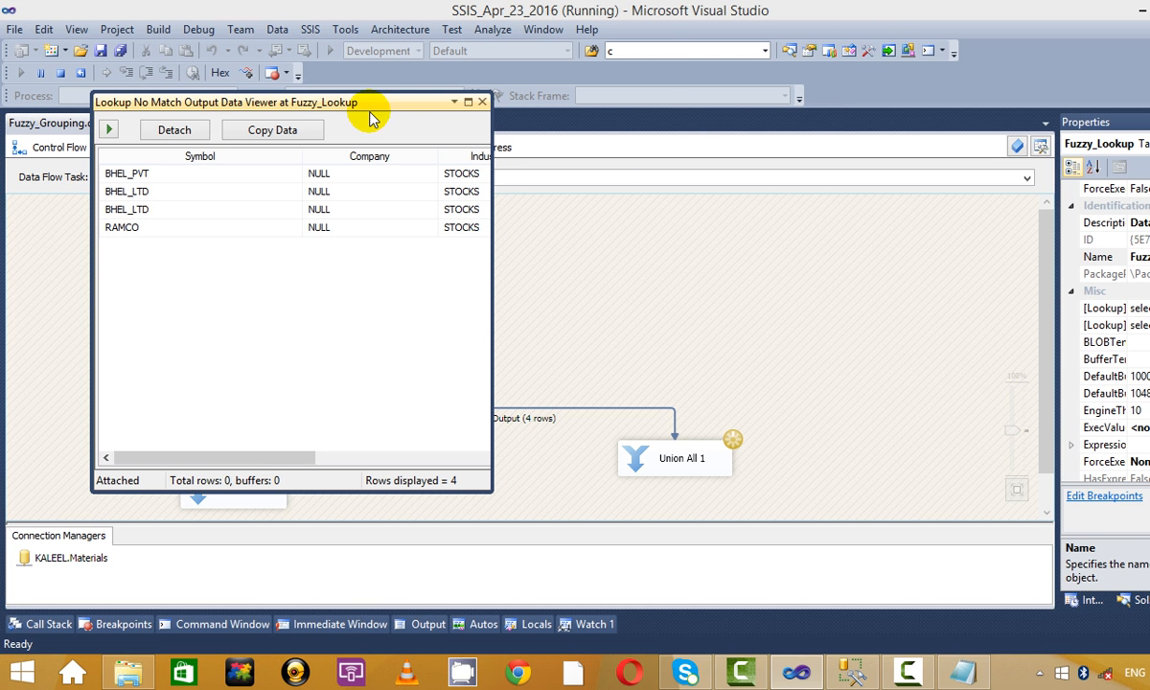
drag(364, 111, 770, 116)
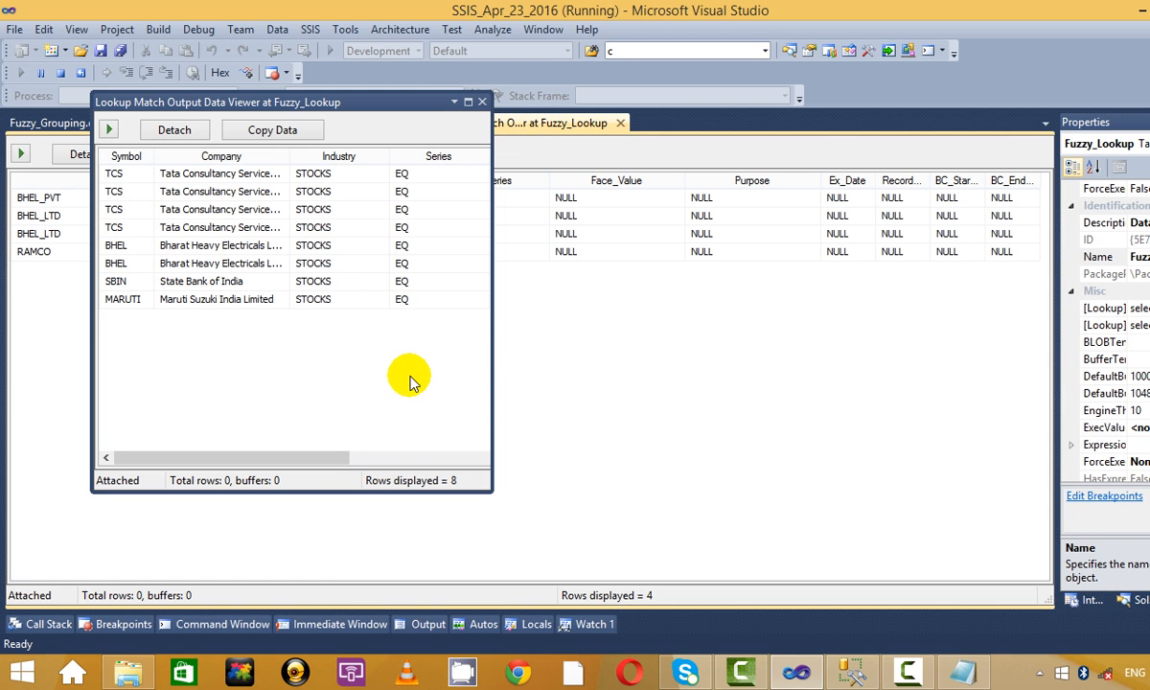
Close the Match viewer, compare the BHEL_PVT and BHEL_LTD rows, then stop debugging.
click(482, 102)
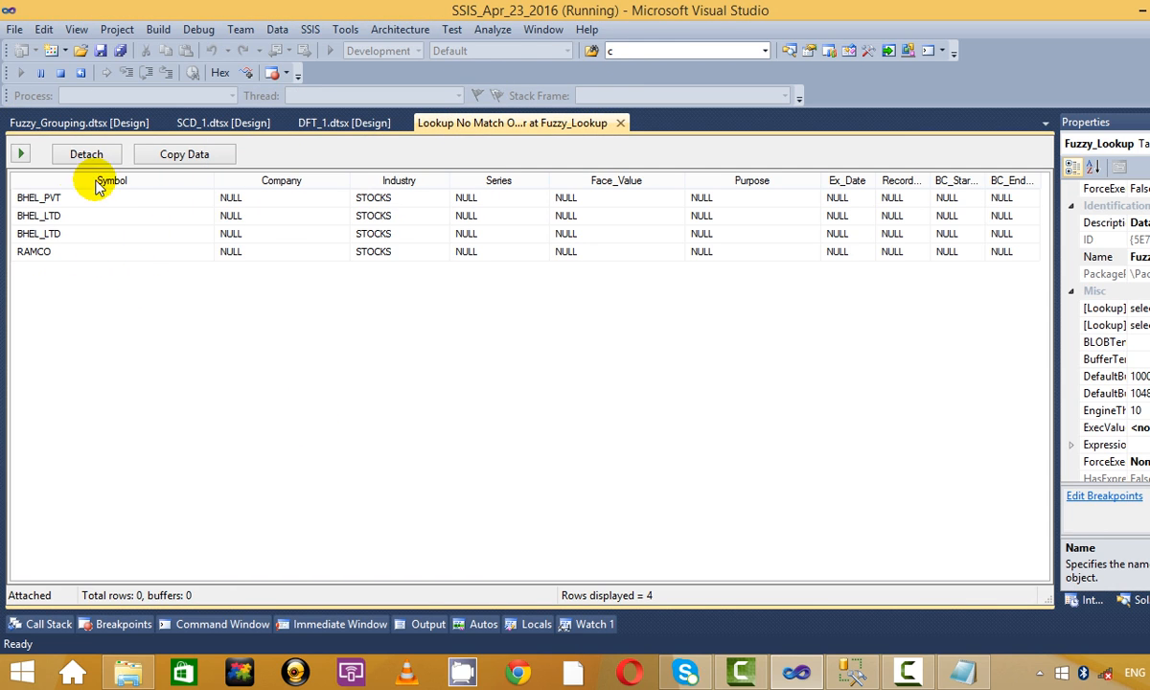
click(53, 199)
click(57, 233)
click(51, 217)
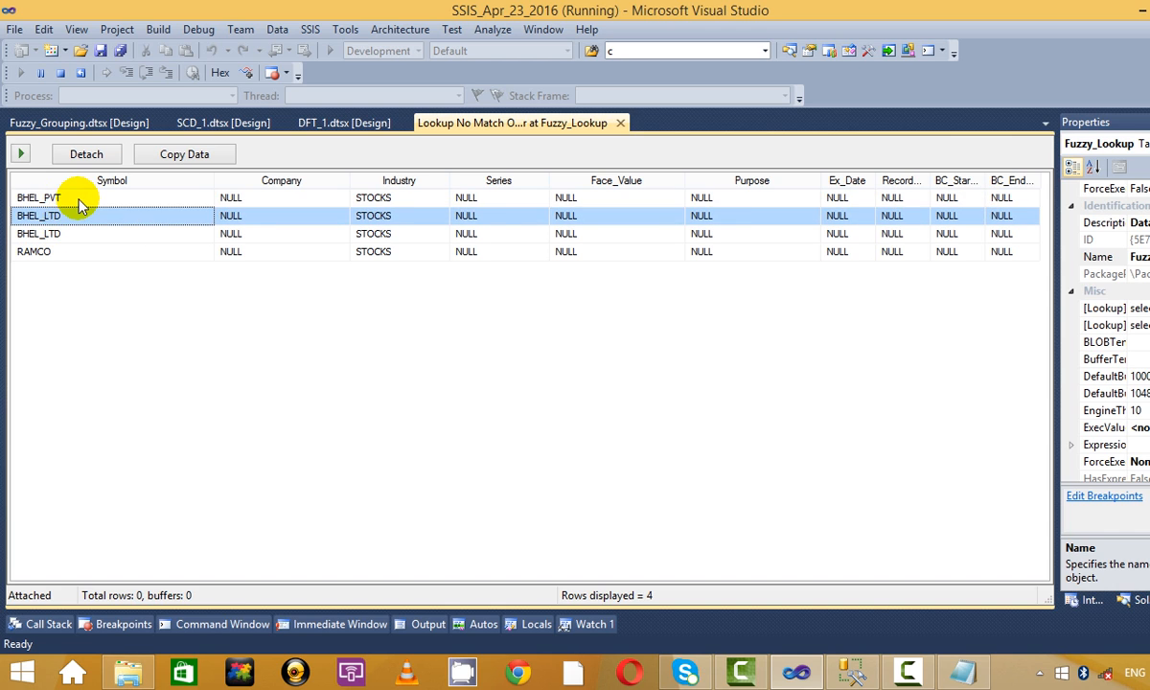
click(57, 198)
click(96, 217)
click(100, 199)
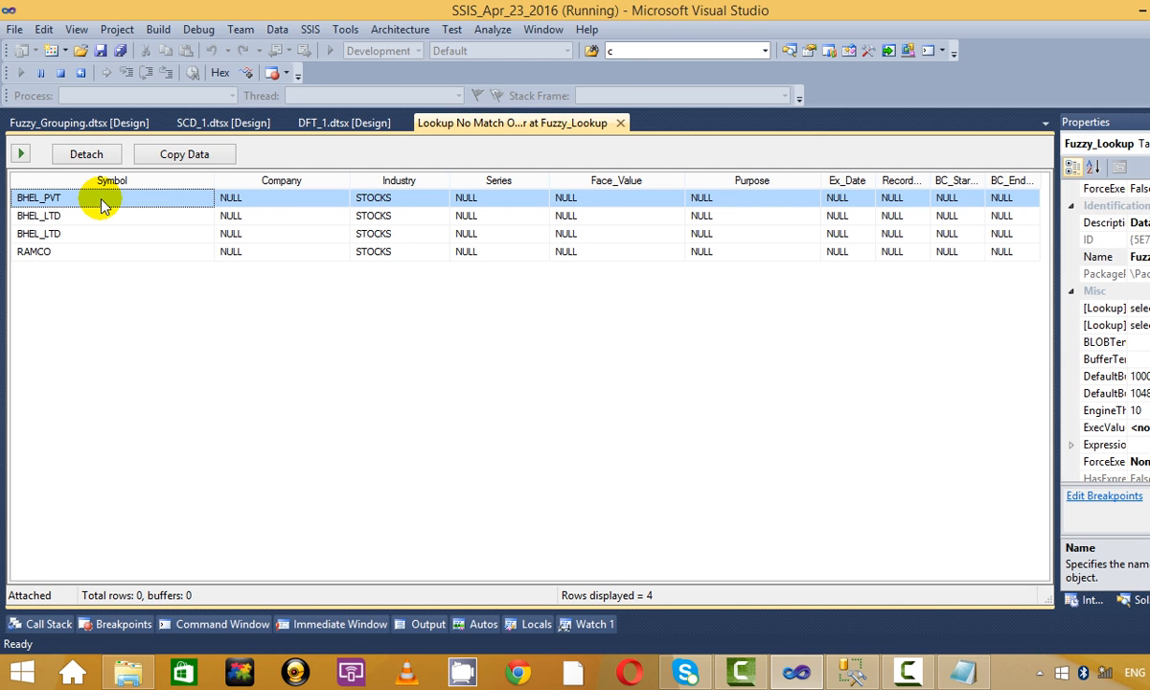
click(620, 123)
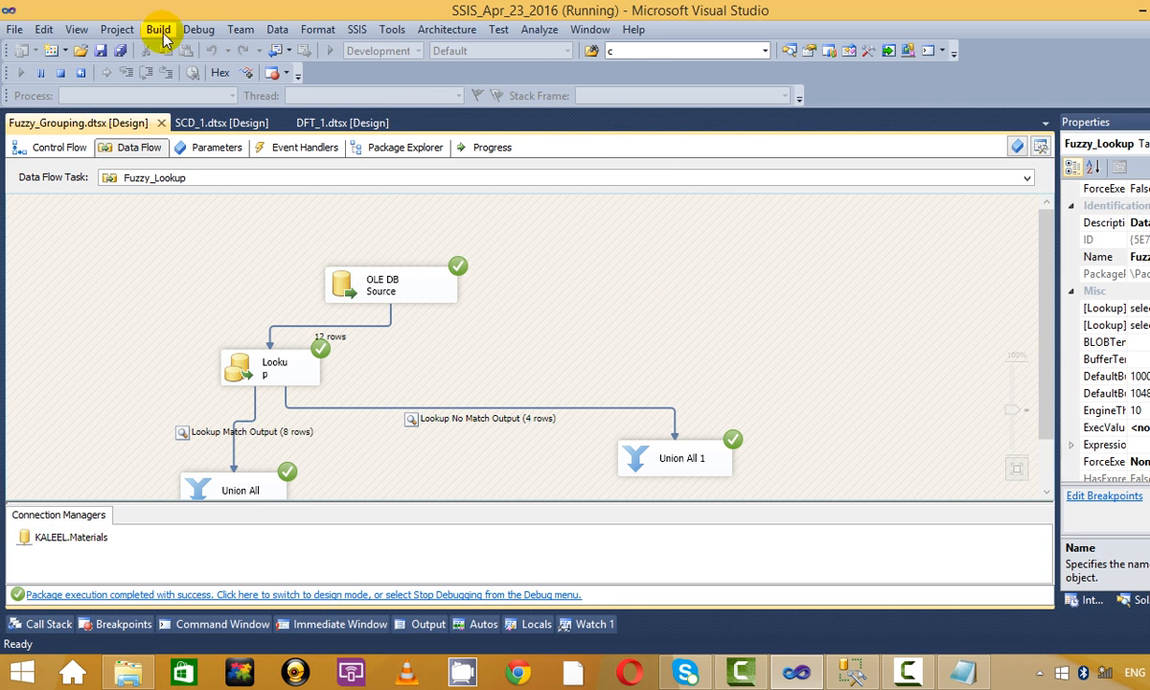
click(59, 73)
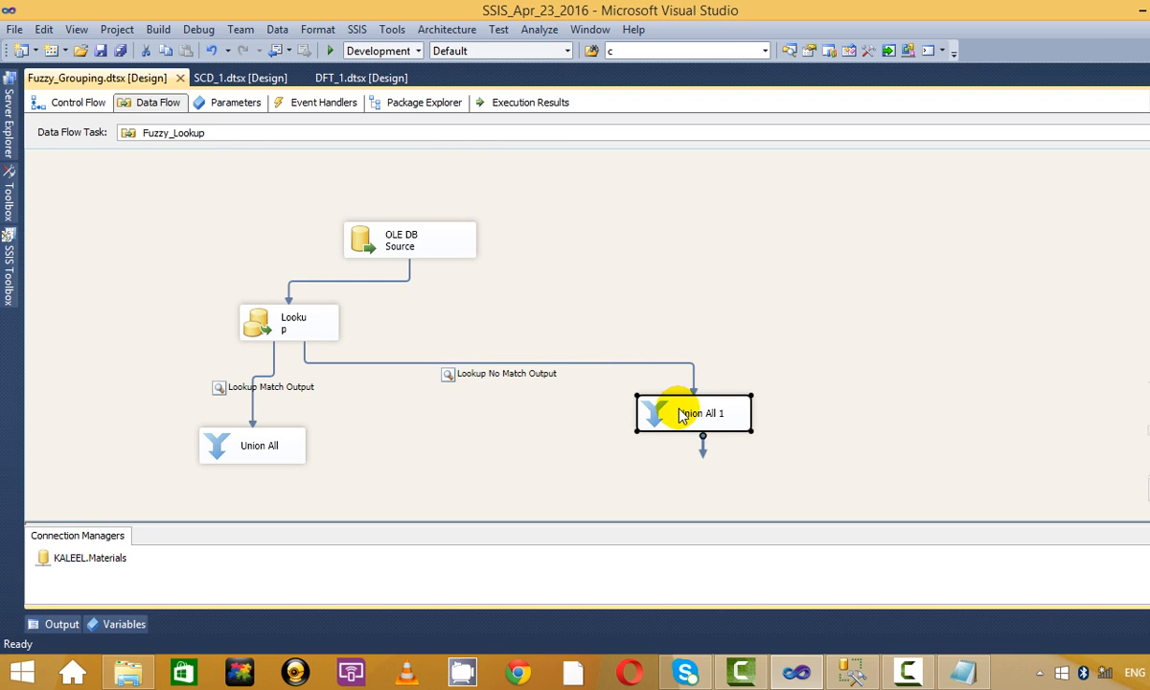
Delete Union All 1 and browse the SSIS Toolbox component descriptions.
key(Delete)
click(6, 251)
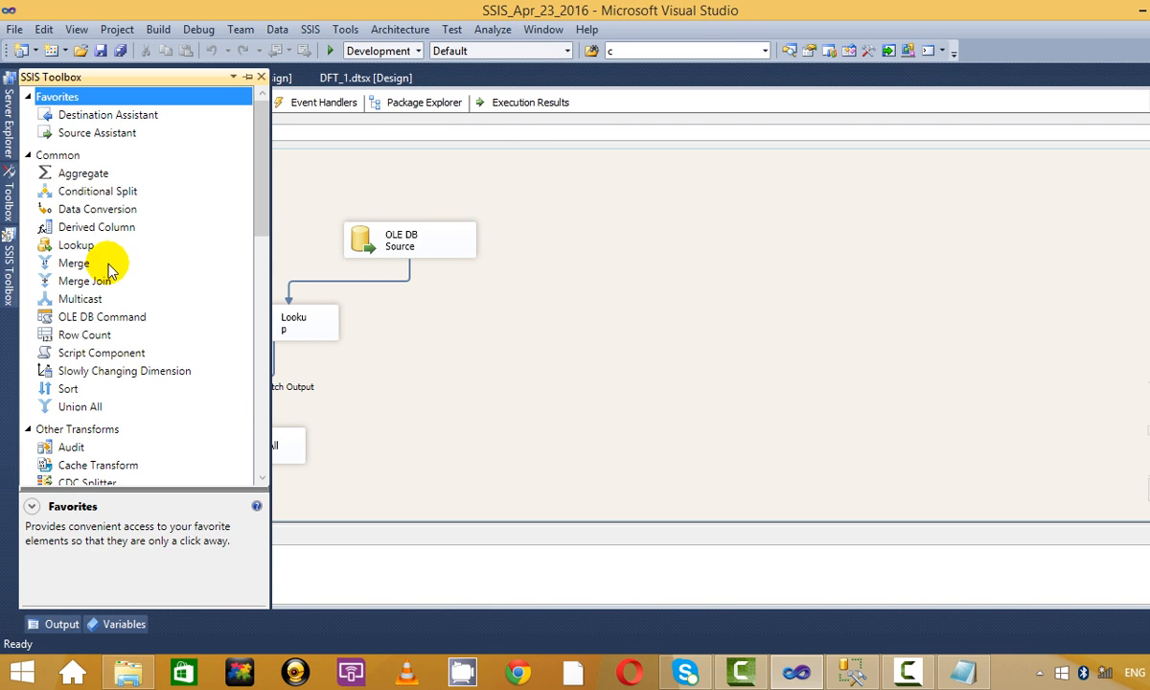
click(81, 406)
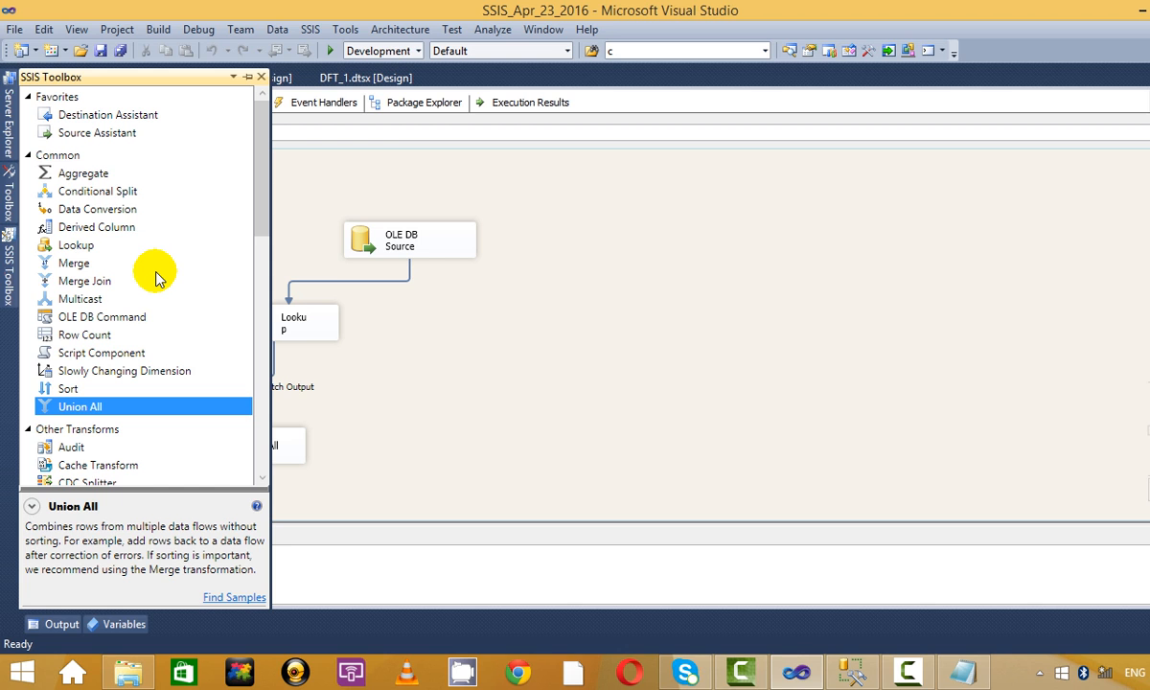
scroll(156, 278, down, 7)
scroll(156, 278, up, 7)
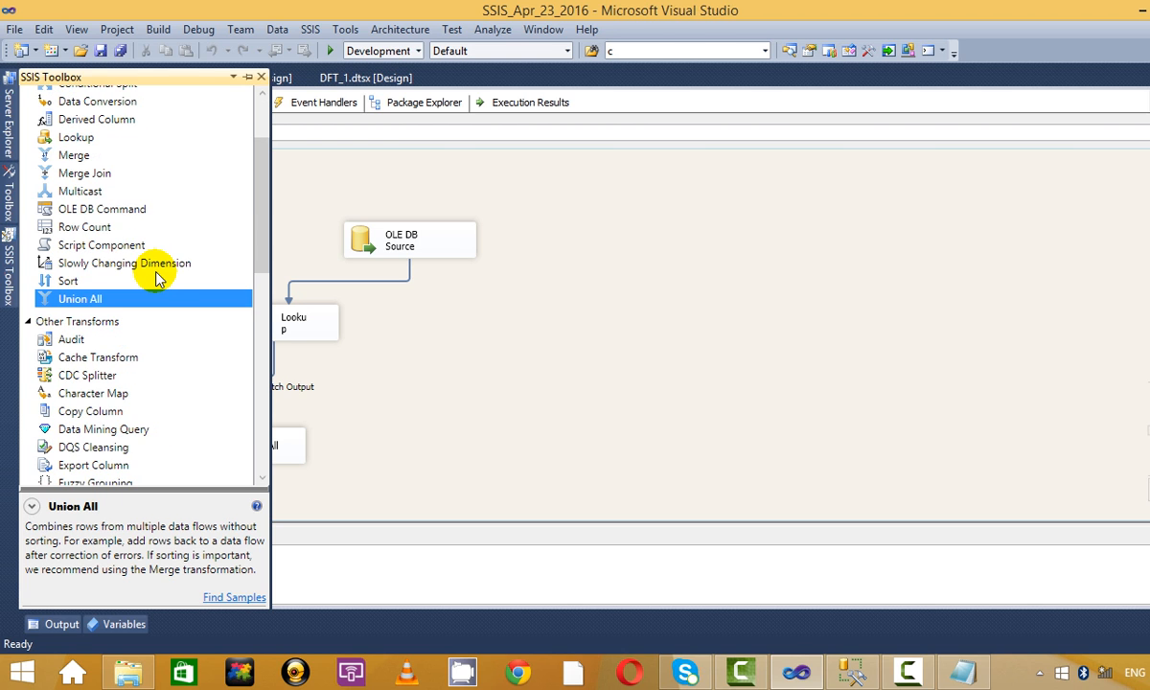
scroll(128, 290, down, 6)
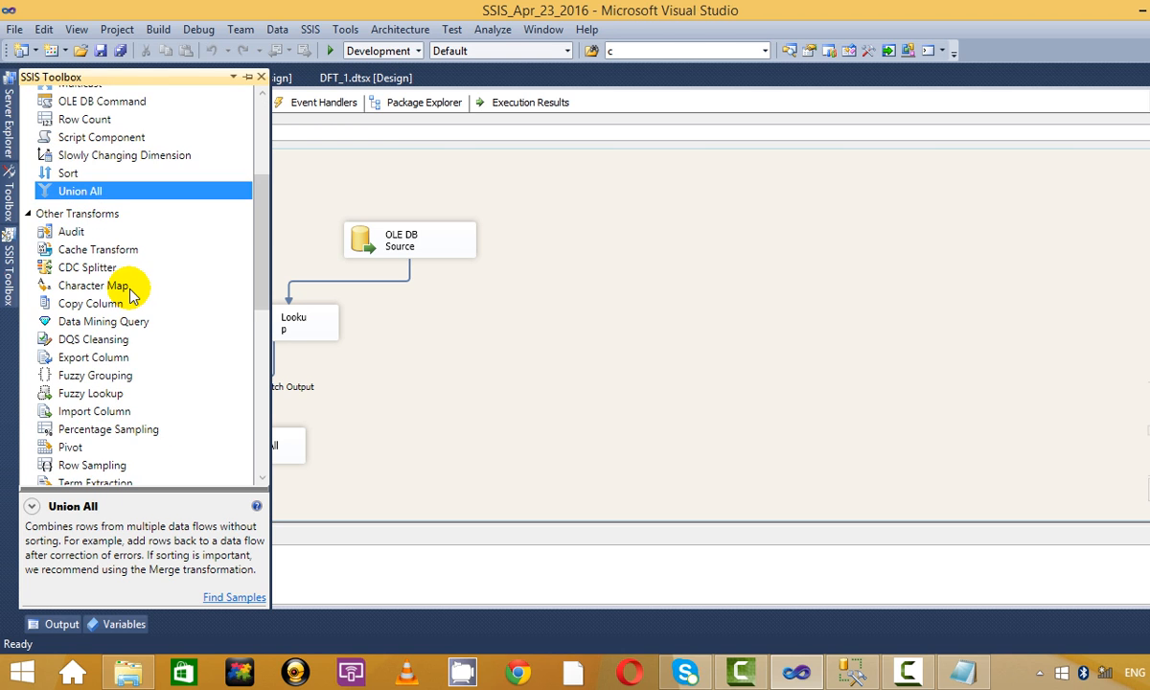
Remove the Fuzzy Grouping transform that was placed on the data flow by mistake.
click(95, 249)
click(96, 284)
click(93, 270)
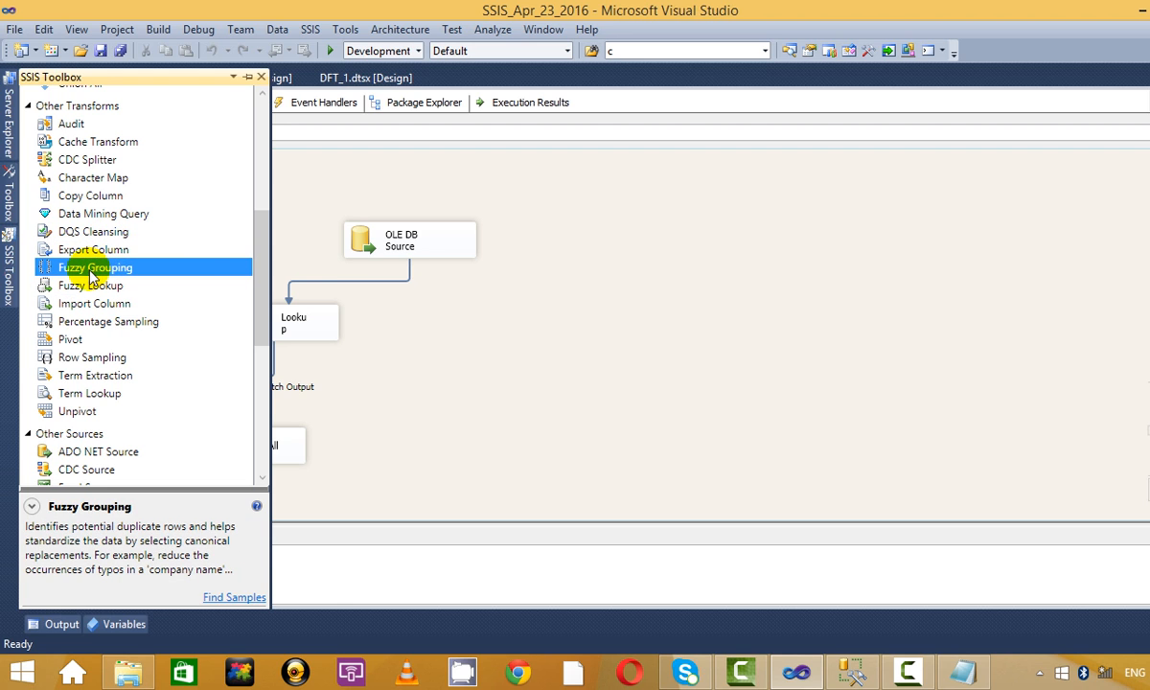
drag(82, 271, 545, 334)
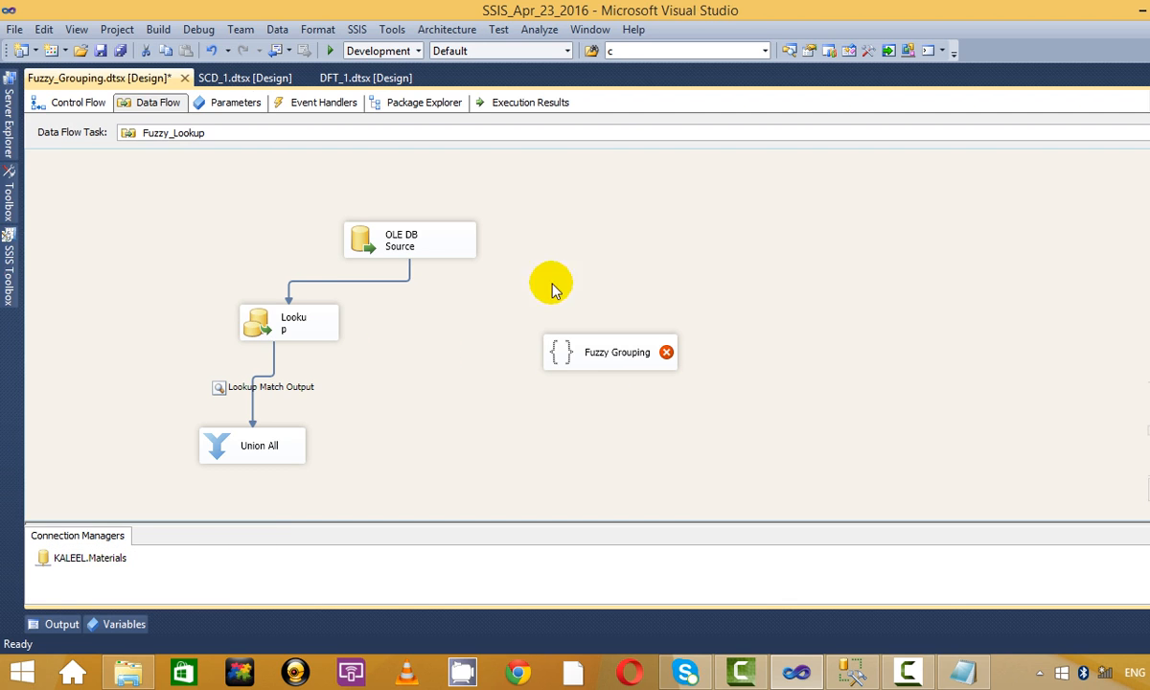
click(613, 358)
key(Delete)
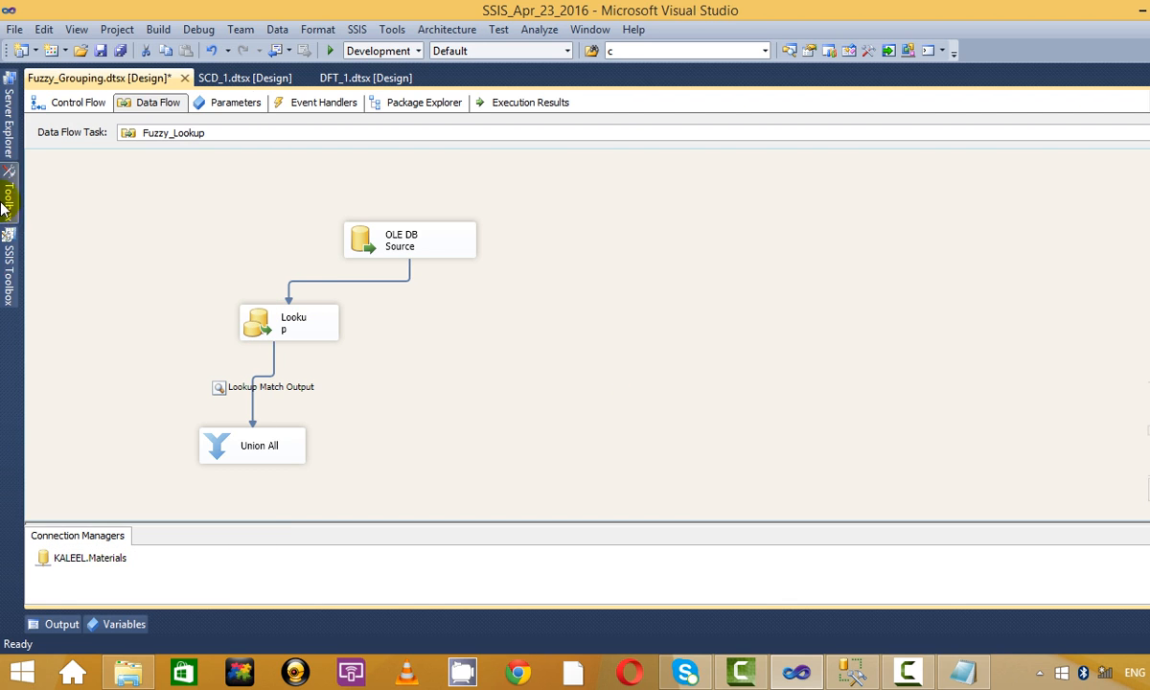
Add a Fuzzy Lookup fed by the Lookup No Match Output and open its editor.
click(7, 247)
drag(109, 282, 571, 422)
click(292, 321)
drag(299, 357, 623, 412)
right_click(628, 415)
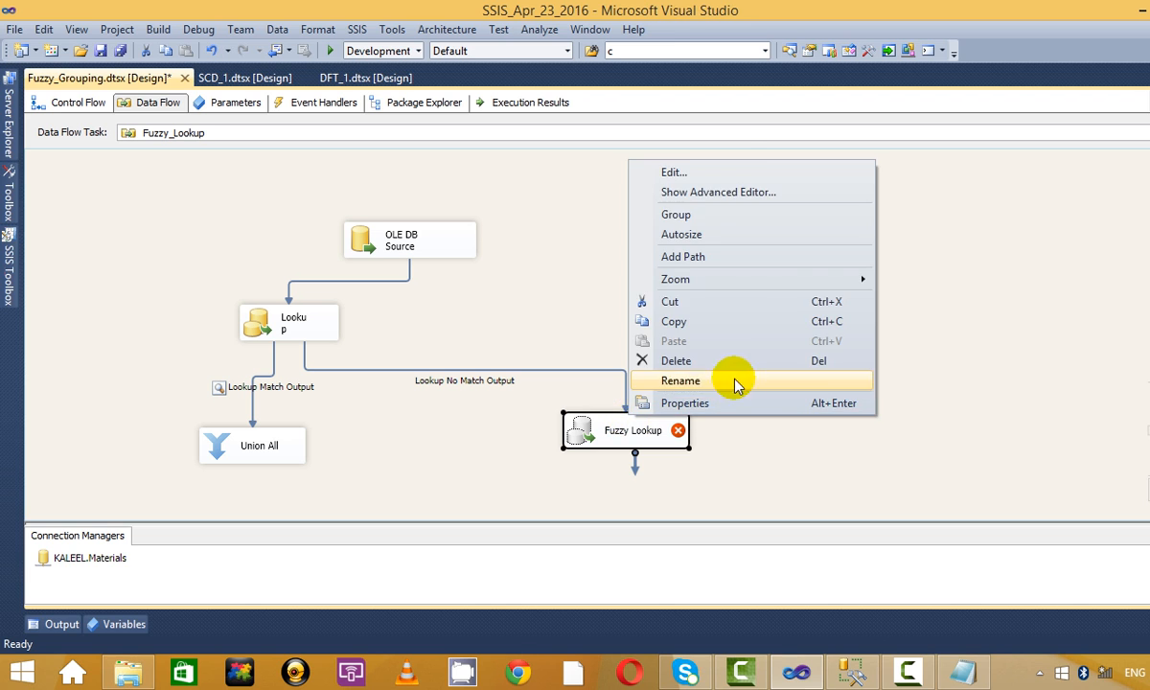
click(676, 172)
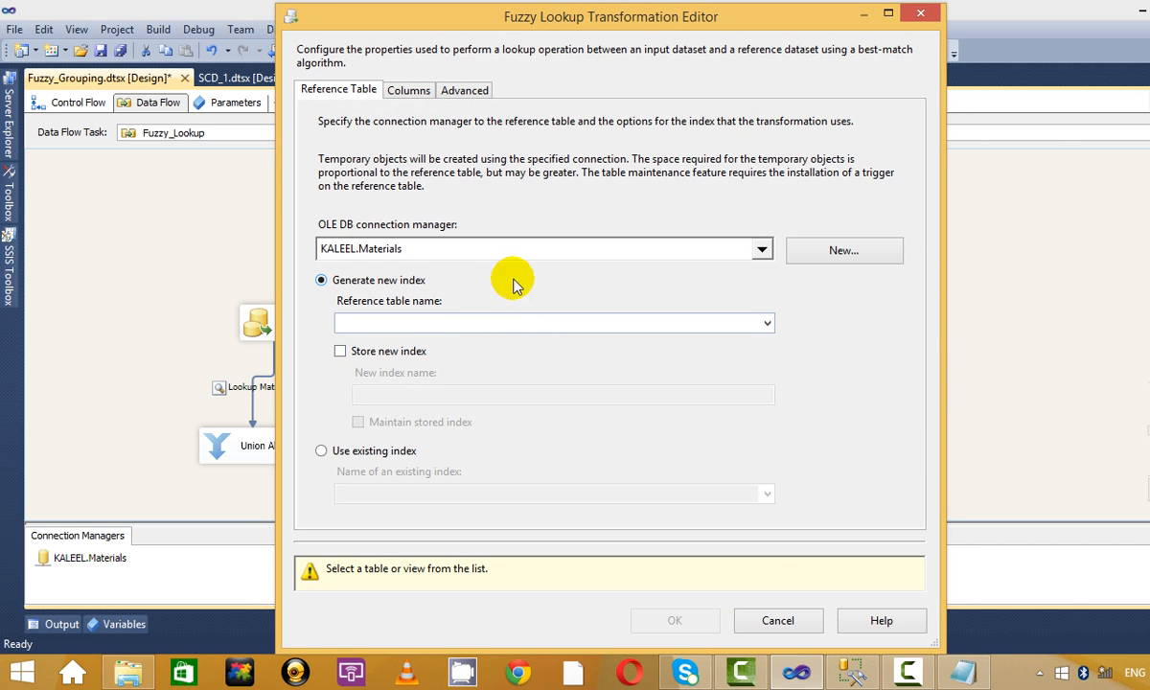
Use [dbo].[nifty_new] as reference table with Symbol as lookup column at about 0.80 similarity.
click(534, 330)
scroll(508, 431, down, 3)
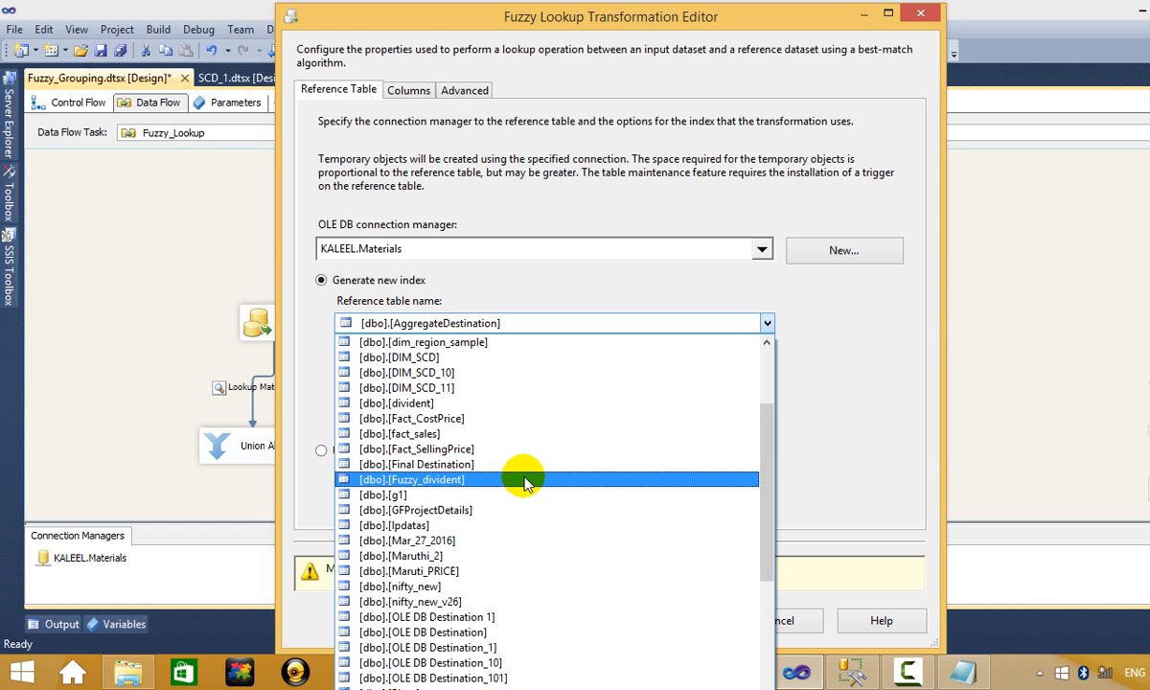
scroll(524, 482, up, 2)
scroll(508, 460, down, 4)
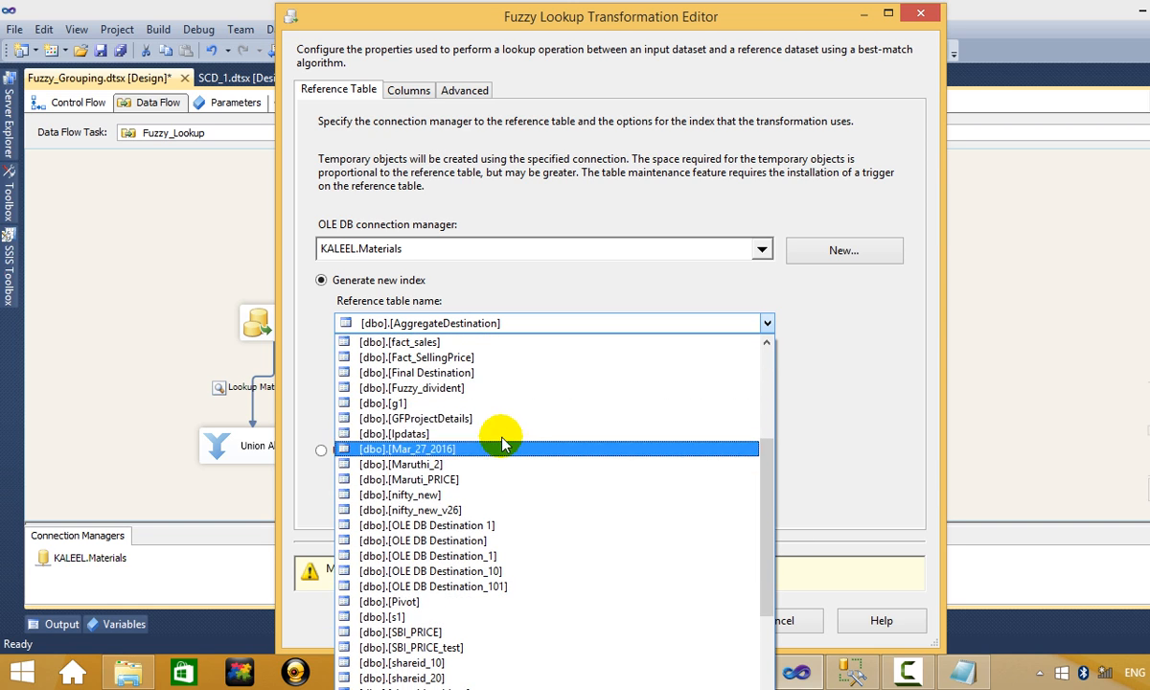
click(503, 504)
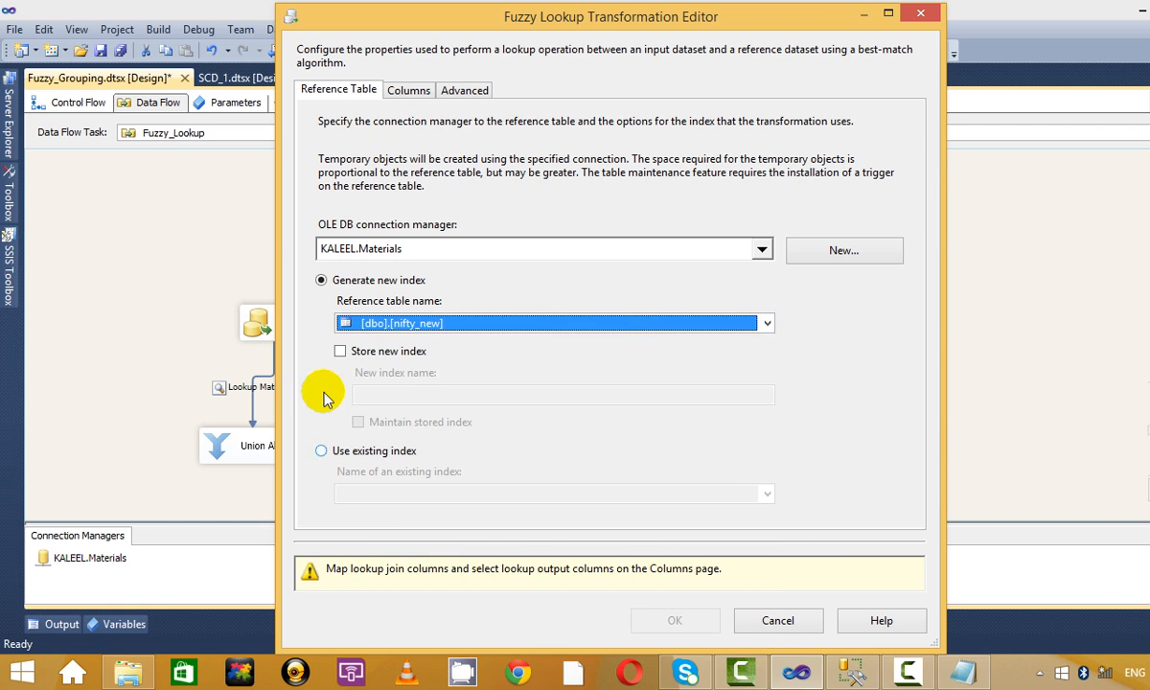
click(412, 92)
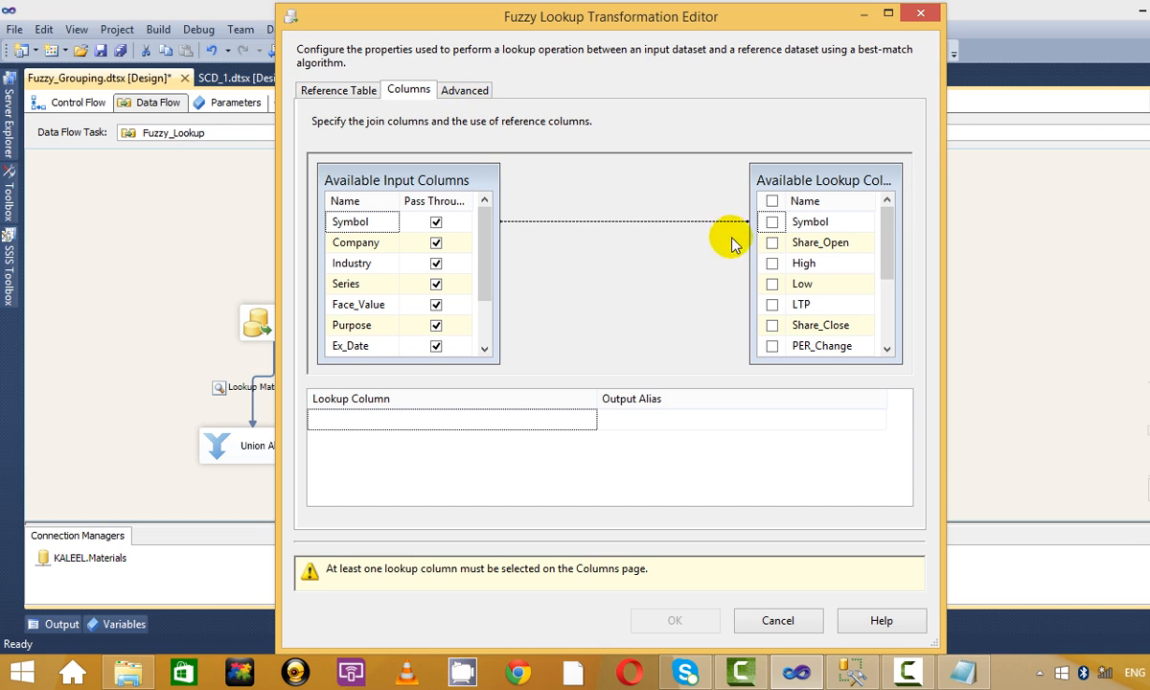
click(771, 221)
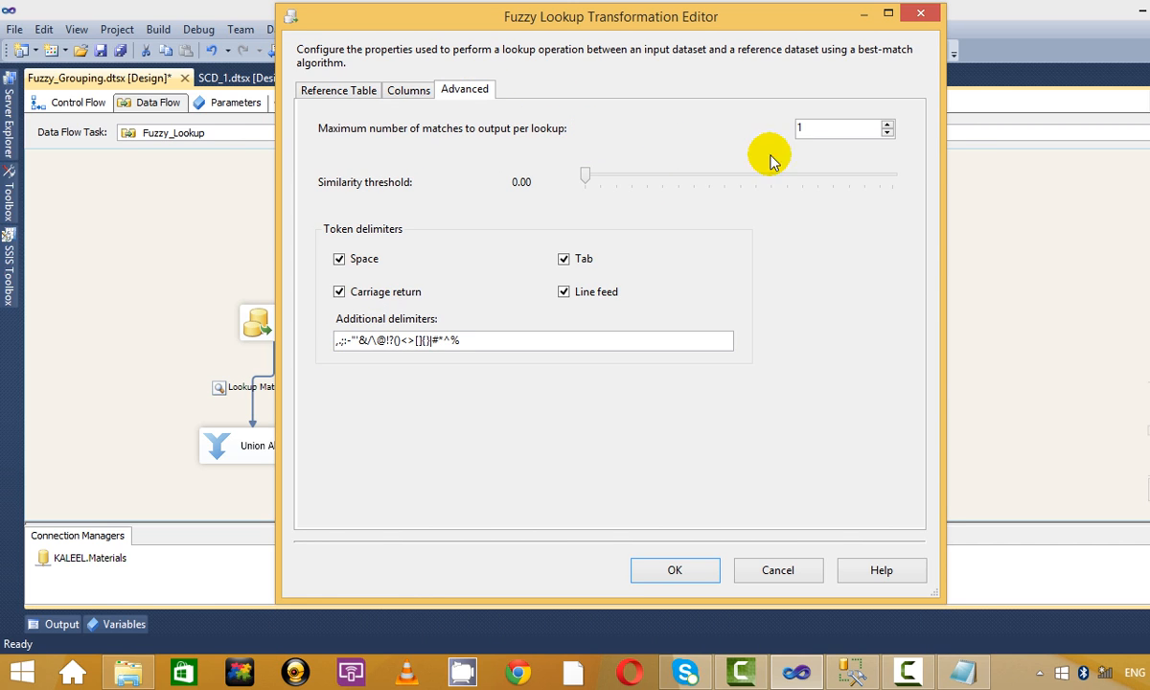
drag(592, 182, 684, 180)
drag(774, 195, 842, 187)
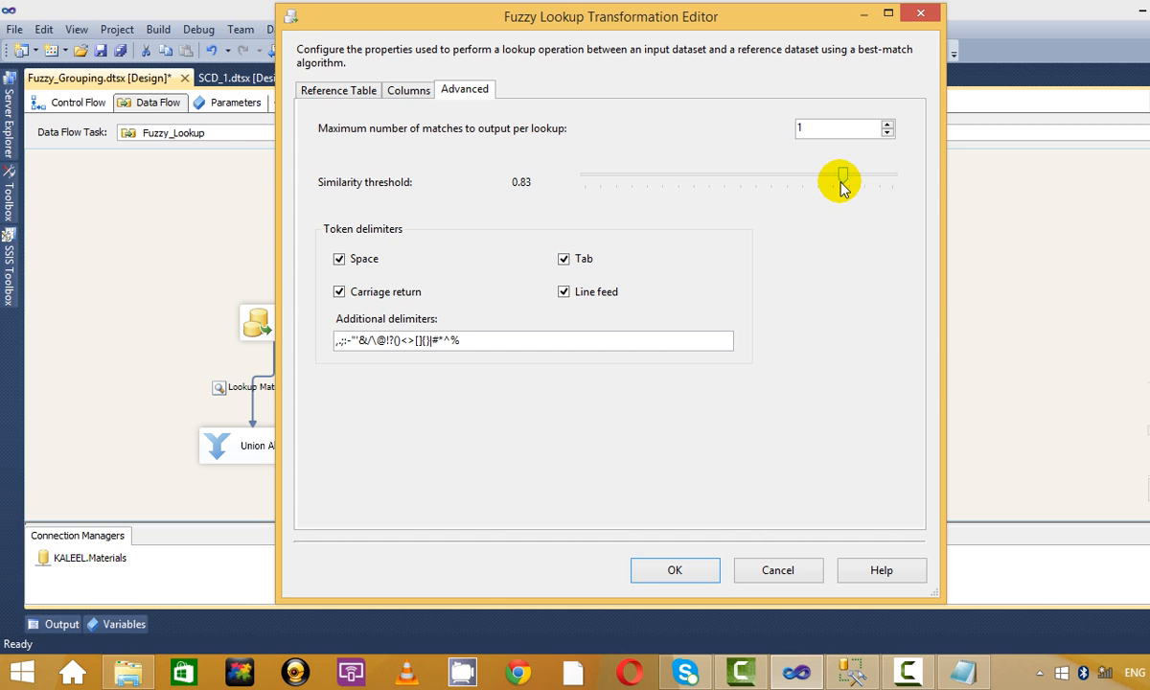
click(692, 565)
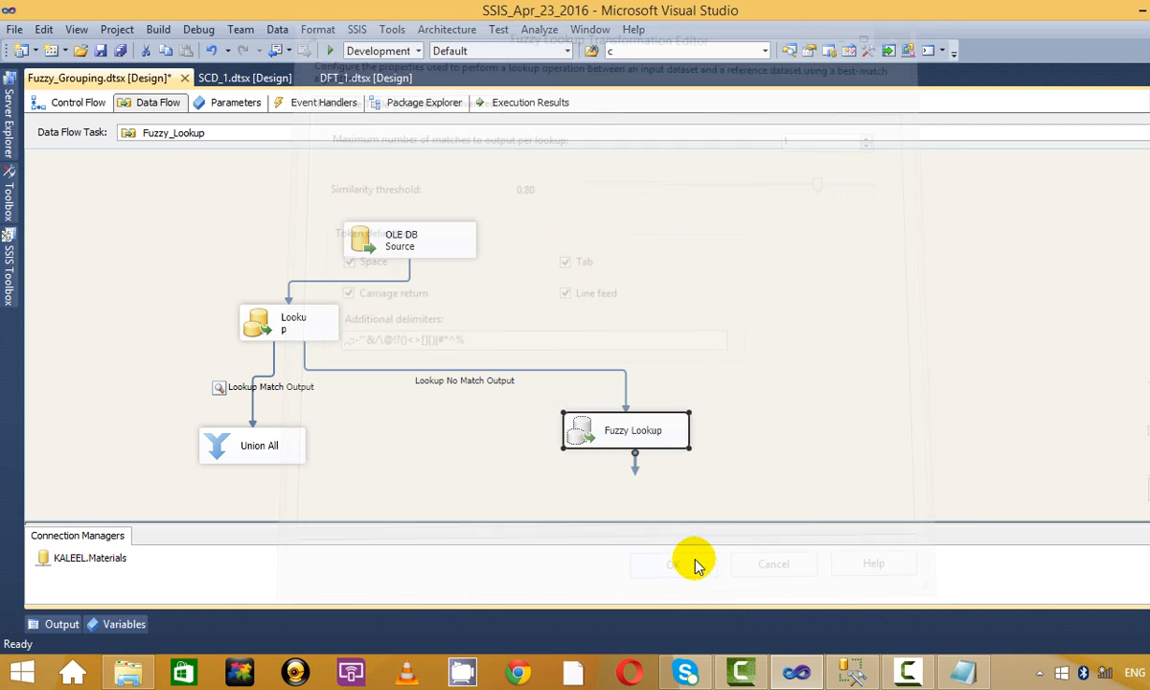
Reopen the Fuzzy Lookup editor and rename the Symbol output alias to Symbol_Updated.
right_click(640, 434)
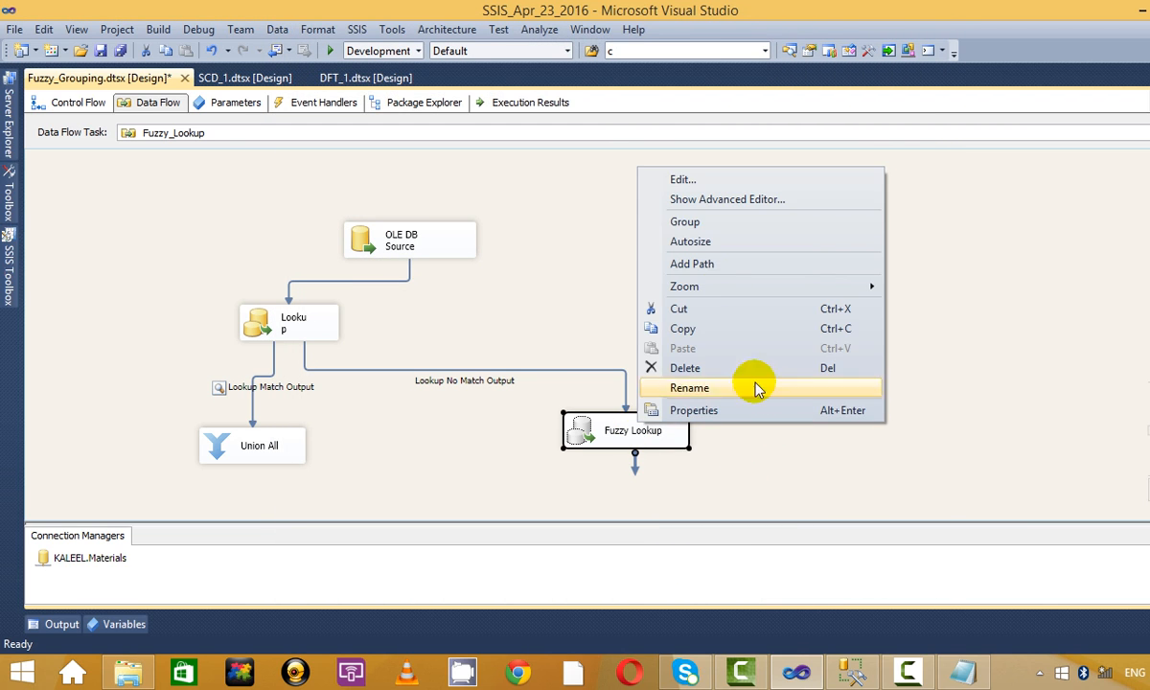
click(711, 175)
click(401, 90)
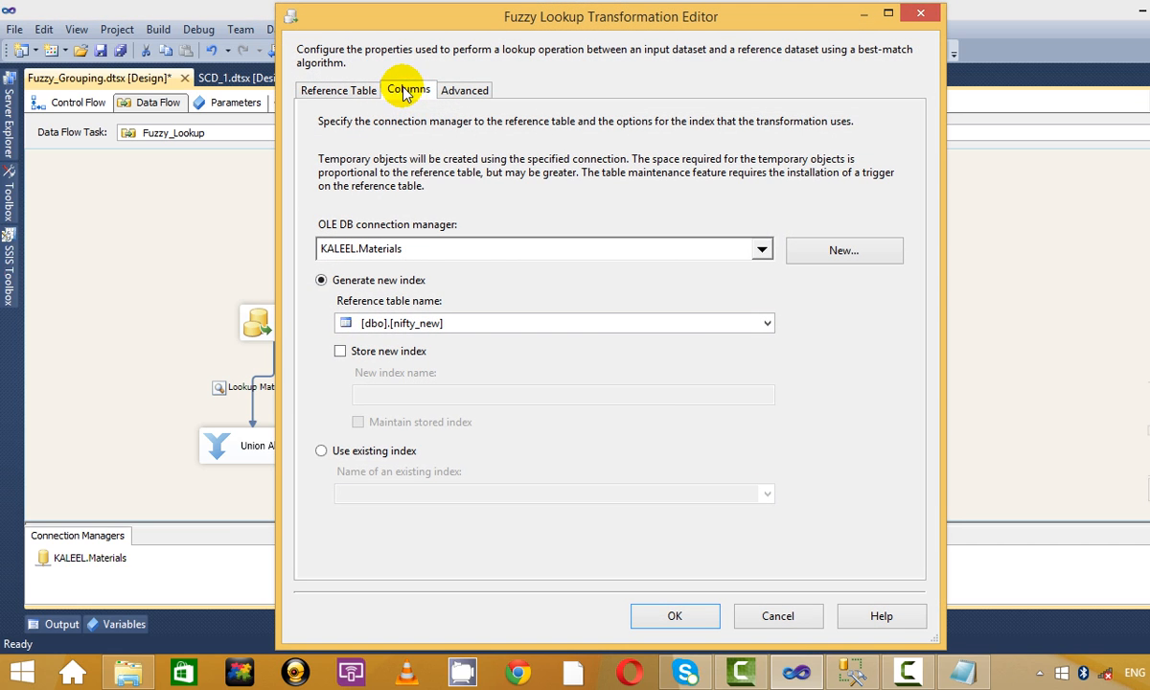
click(670, 419)
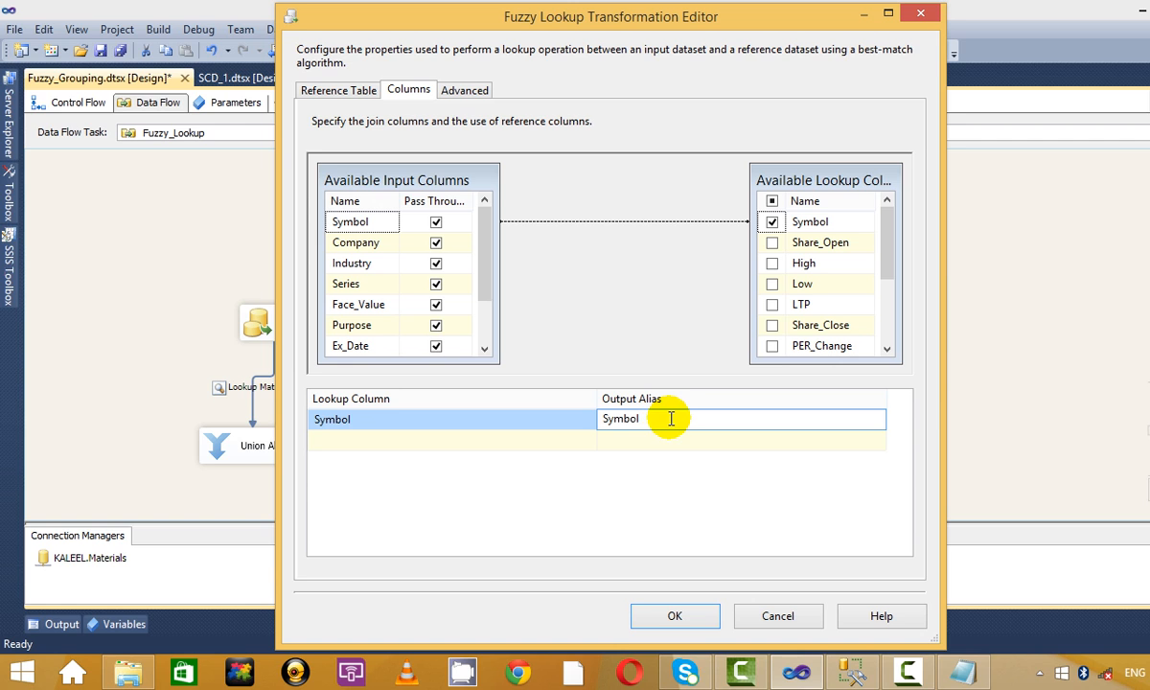
text(_Update)
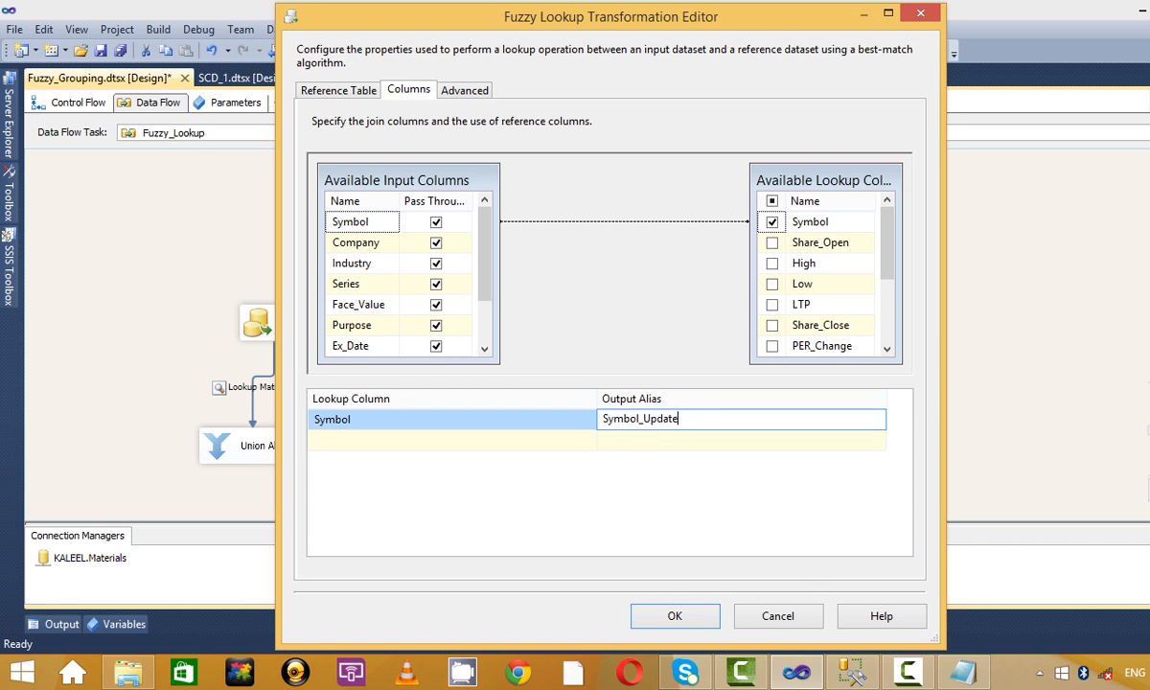
text(d)
click(676, 613)
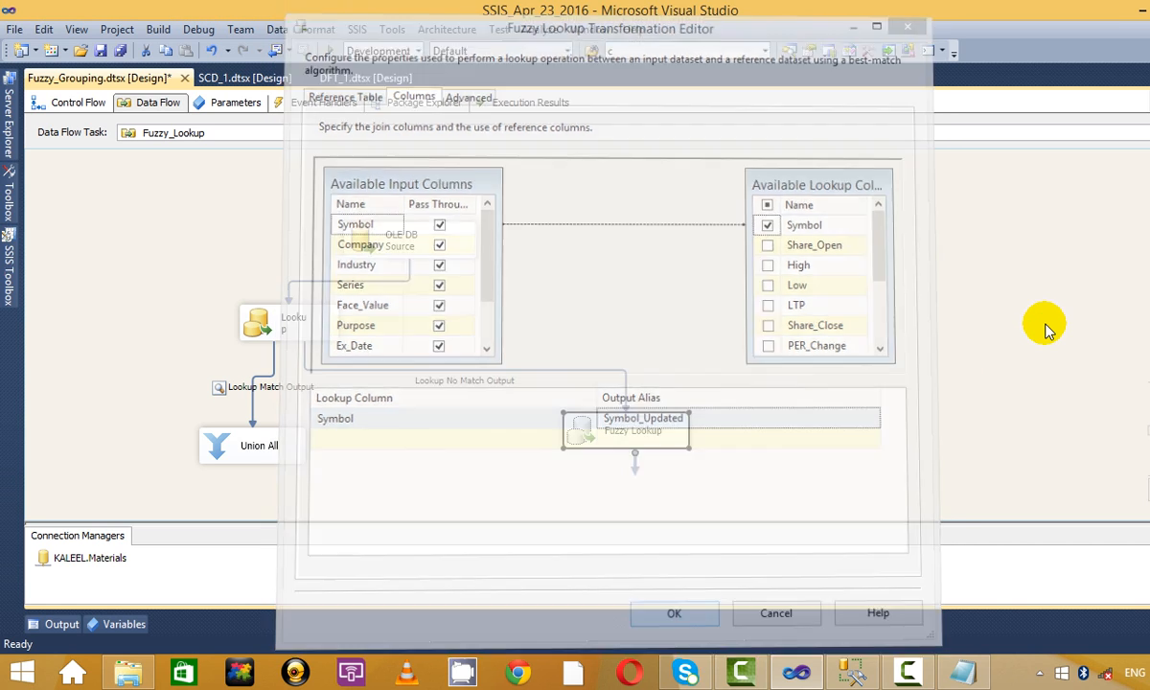
Add a Union All component from the SSIS Toolbox to the data flow.
mouse_move(9, 254)
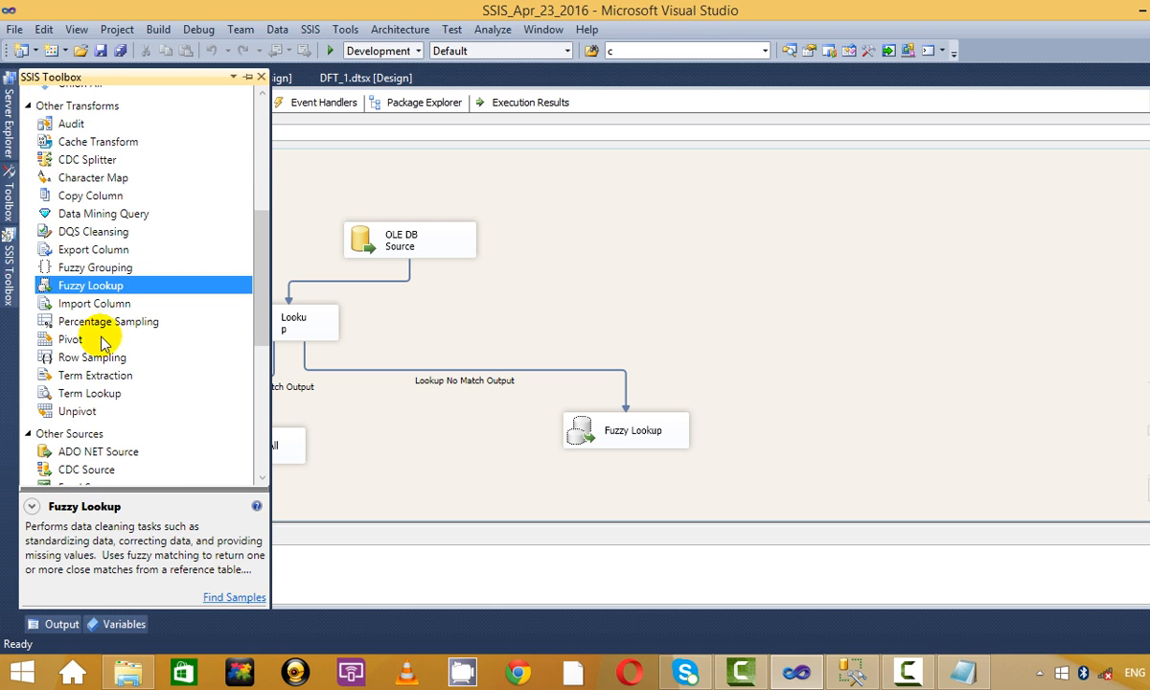
scroll(115, 305, down, 7)
scroll(120, 311, up, 4)
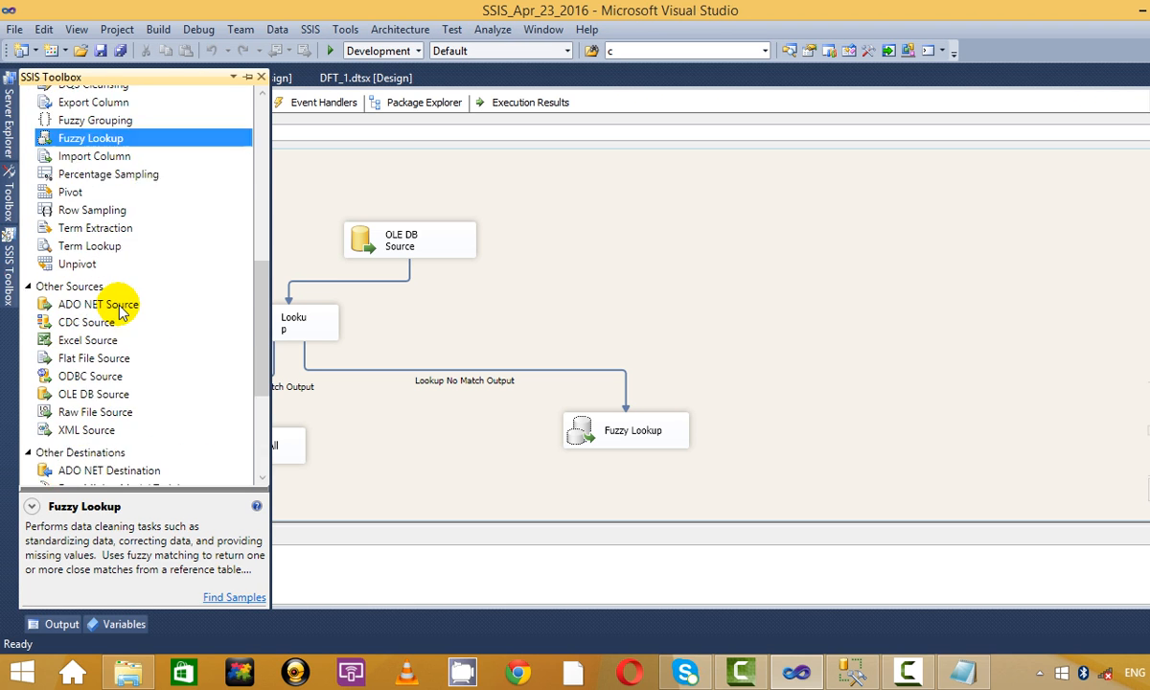
scroll(120, 311, down, 4)
scroll(149, 325, up, 12)
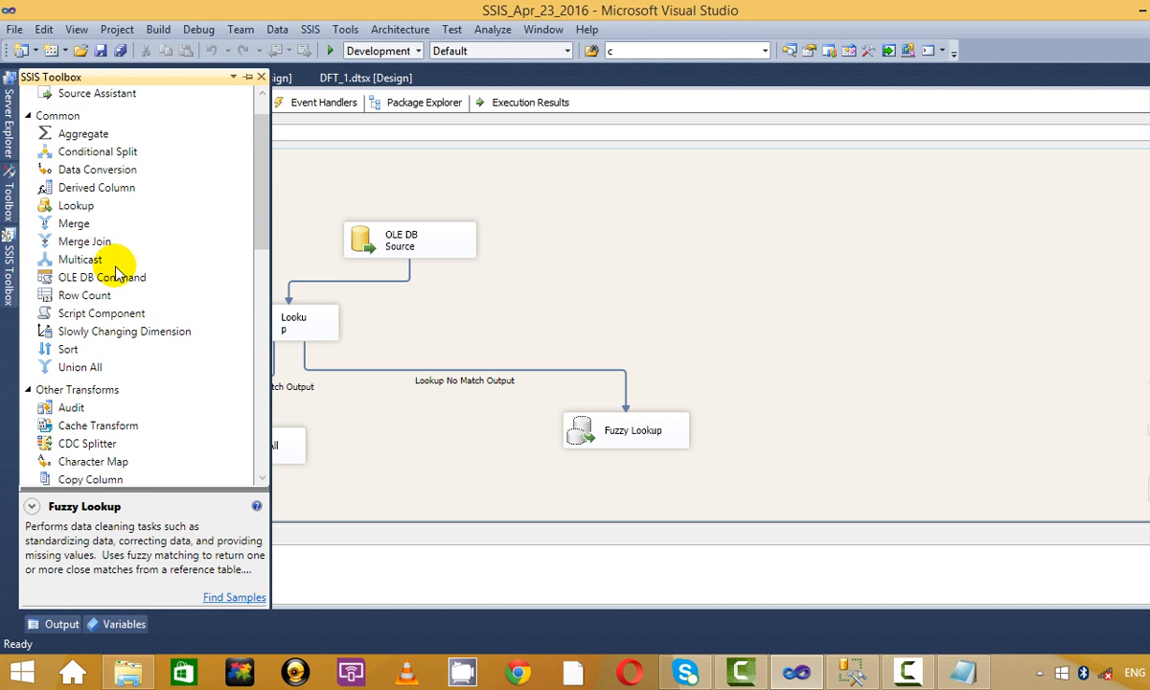
double_click(76, 367)
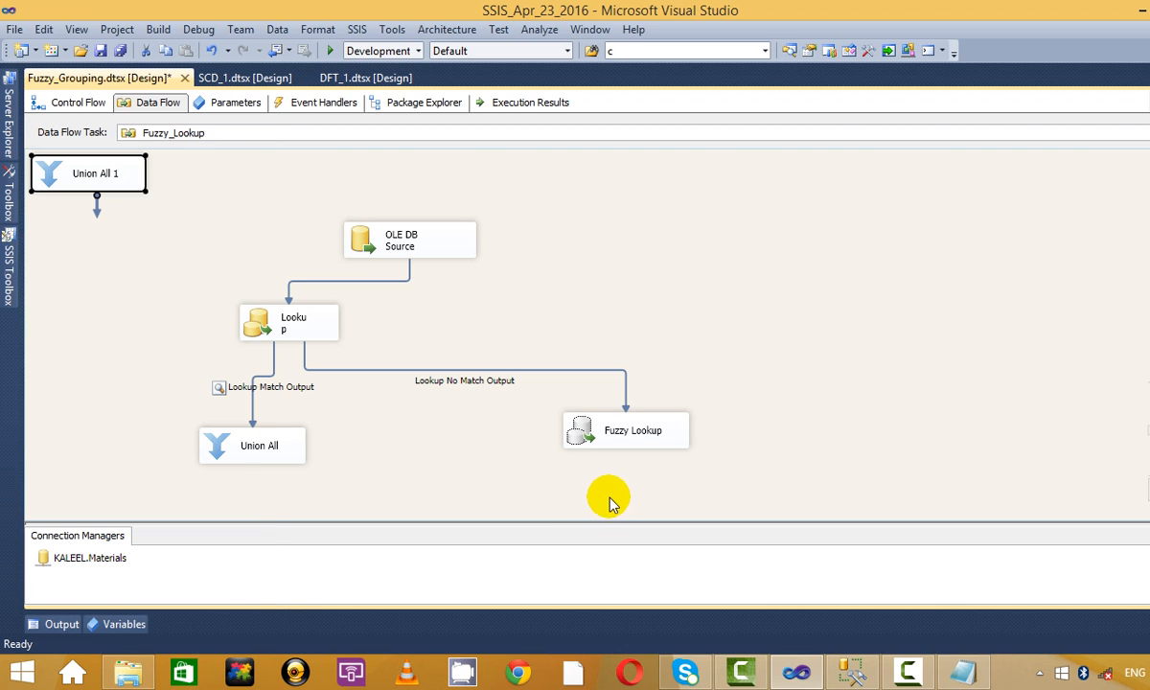
drag(96, 171, 587, 397)
Connect Fuzzy Lookup output to Union All 1 with a data viewer, placing Union All below.
scroll(803, 352, up, 5)
scroll(728, 374, down, 1)
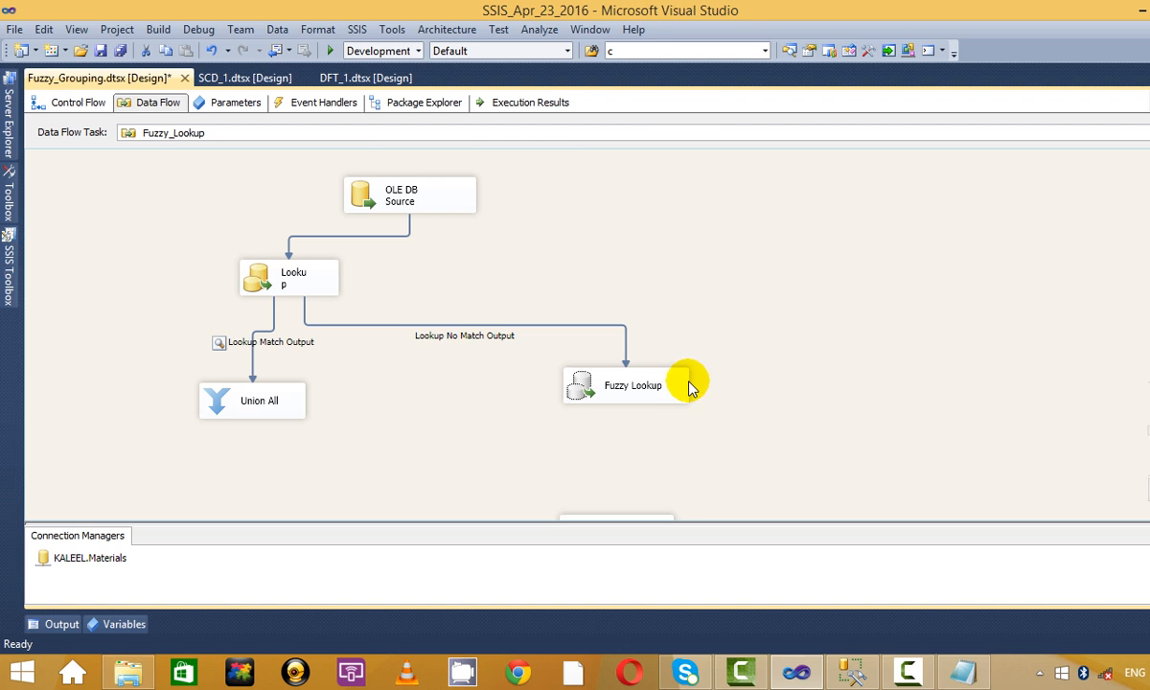
click(642, 400)
scroll(726, 408, down, 2)
drag(634, 341, 715, 385)
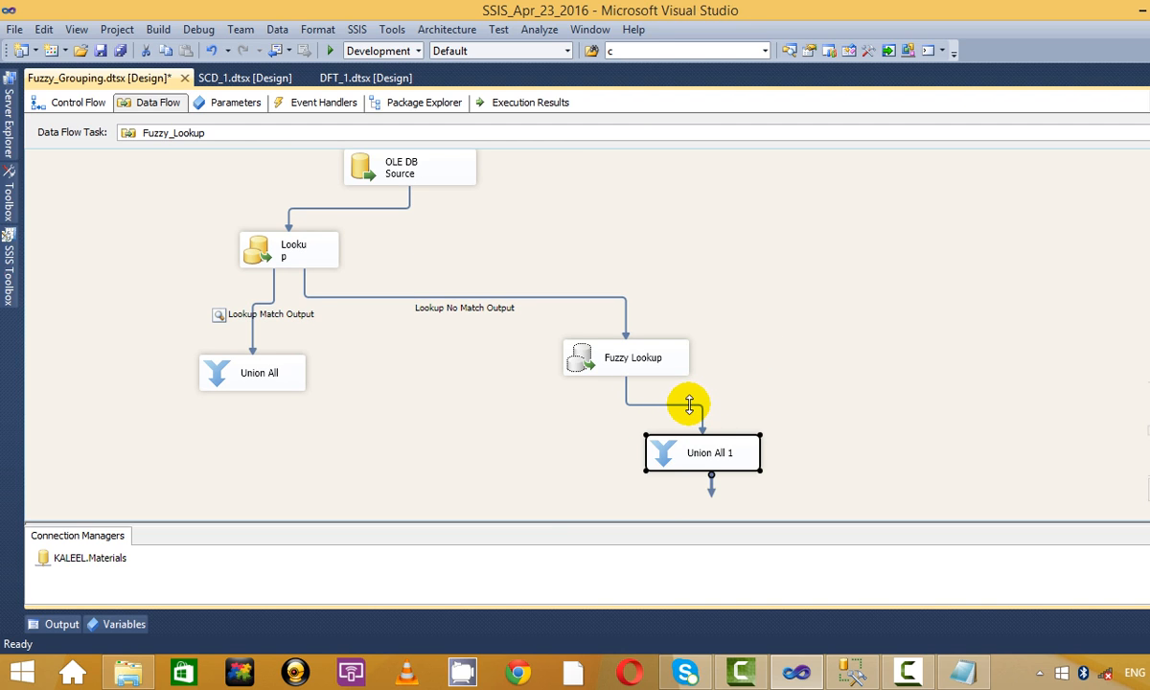
right_click(689, 405)
click(747, 457)
drag(673, 452, 860, 352)
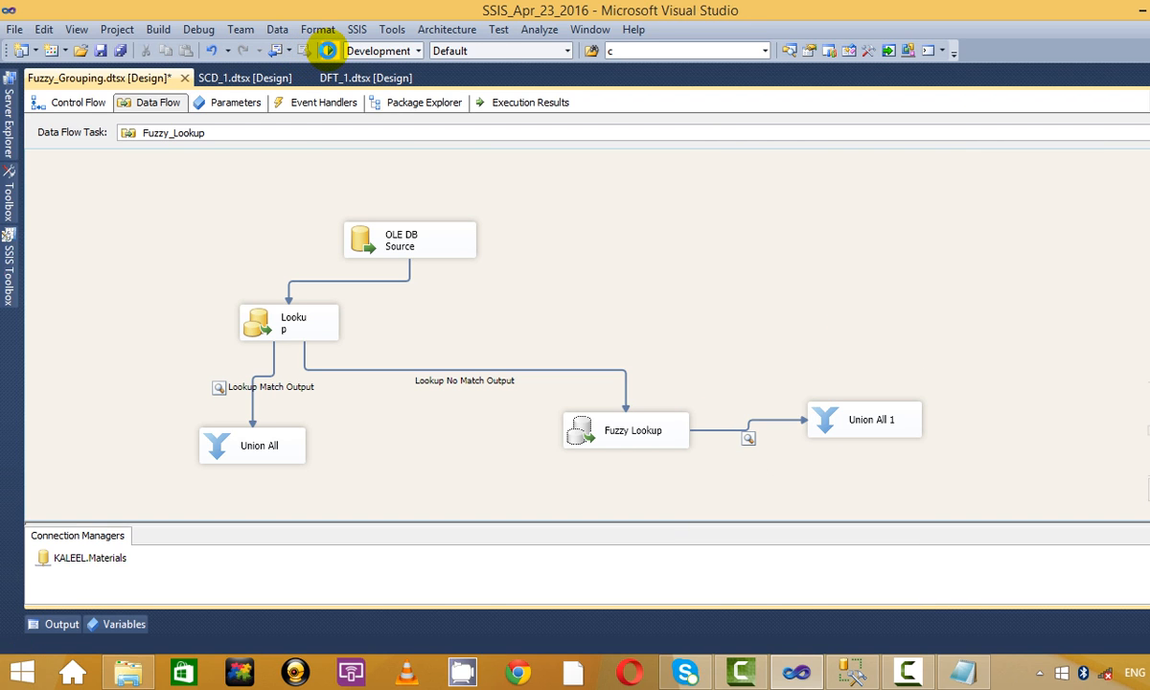
Run the package, maximize the Fuzzy Lookup viewer, widen Symbol, and consult the Notepad notes.
click(328, 50)
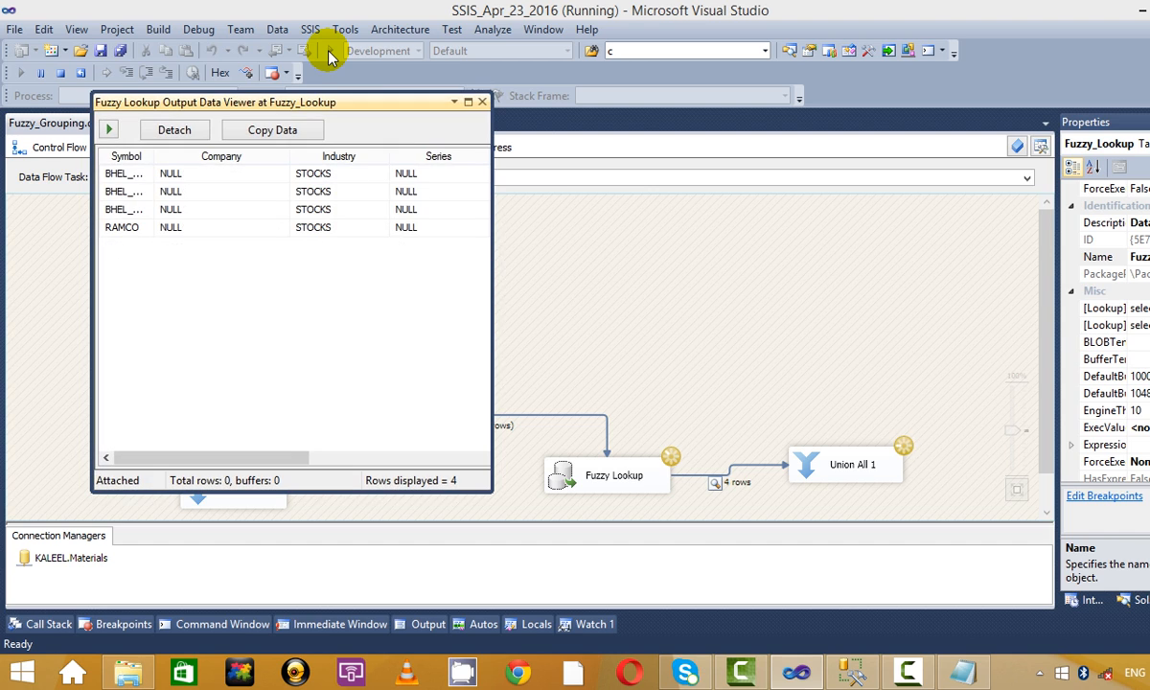
click(468, 102)
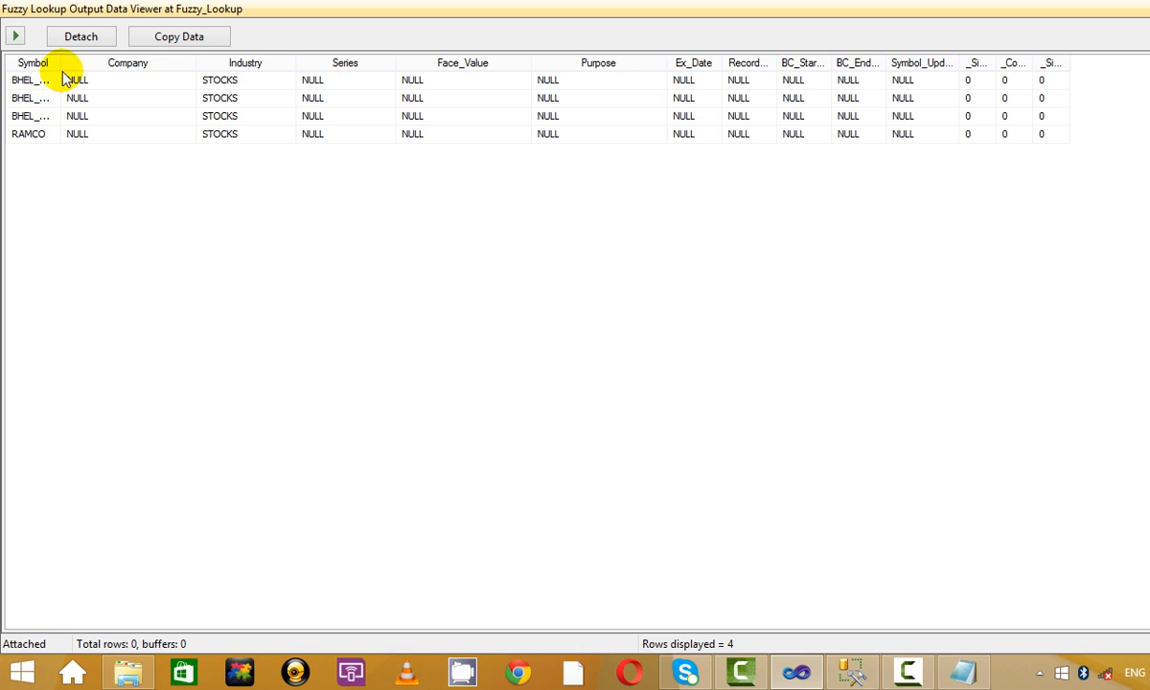
drag(62, 68, 95, 68)
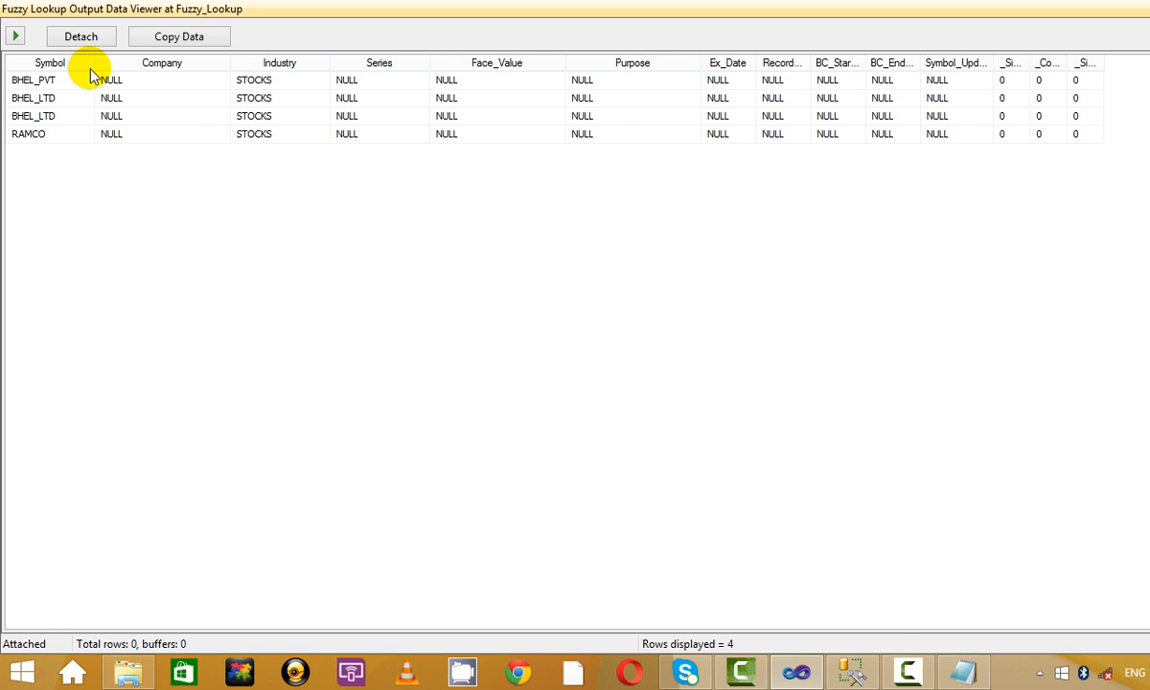
click(965, 670)
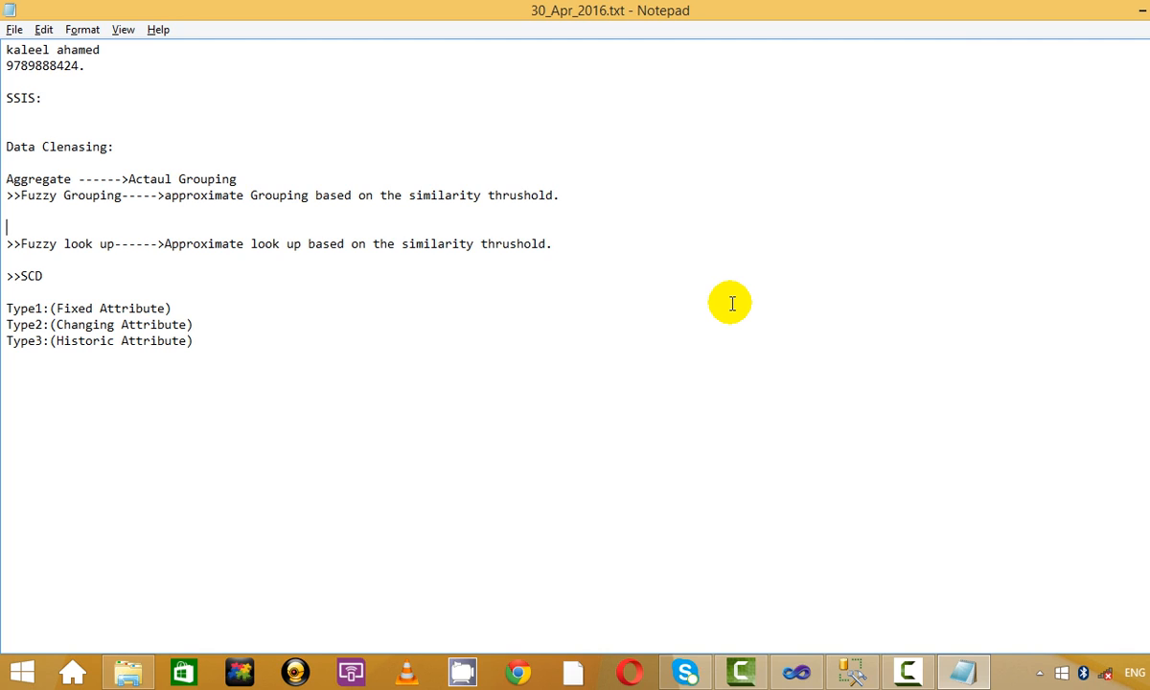
click(368, 322)
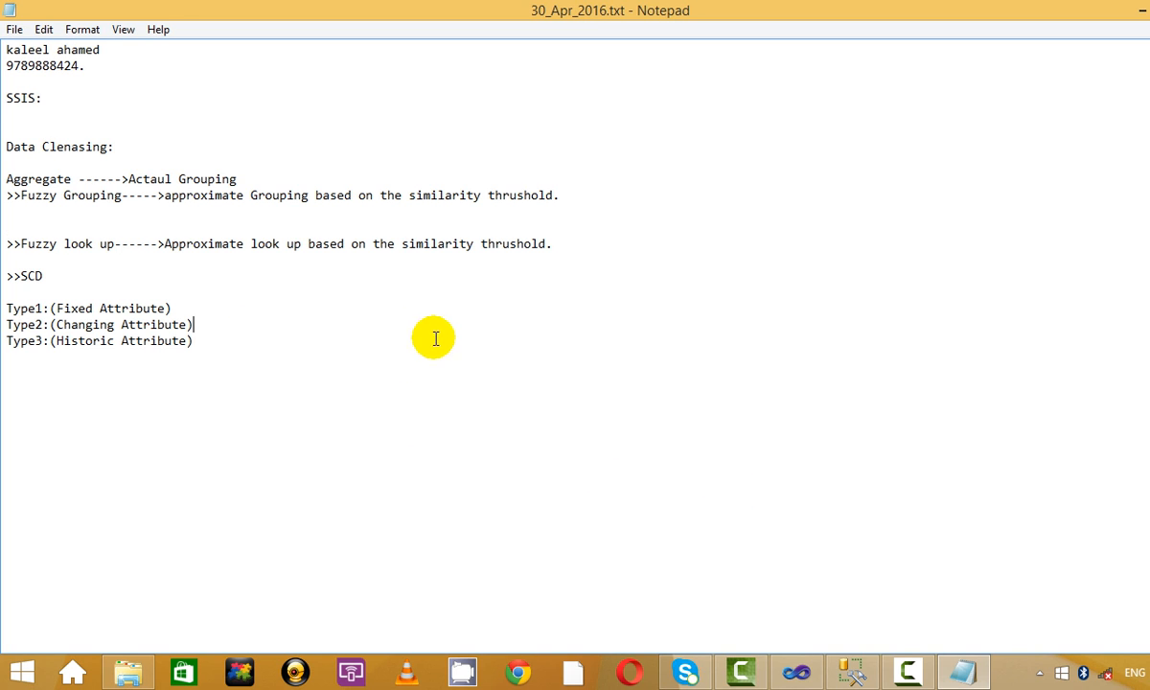
key(alt+Tab)
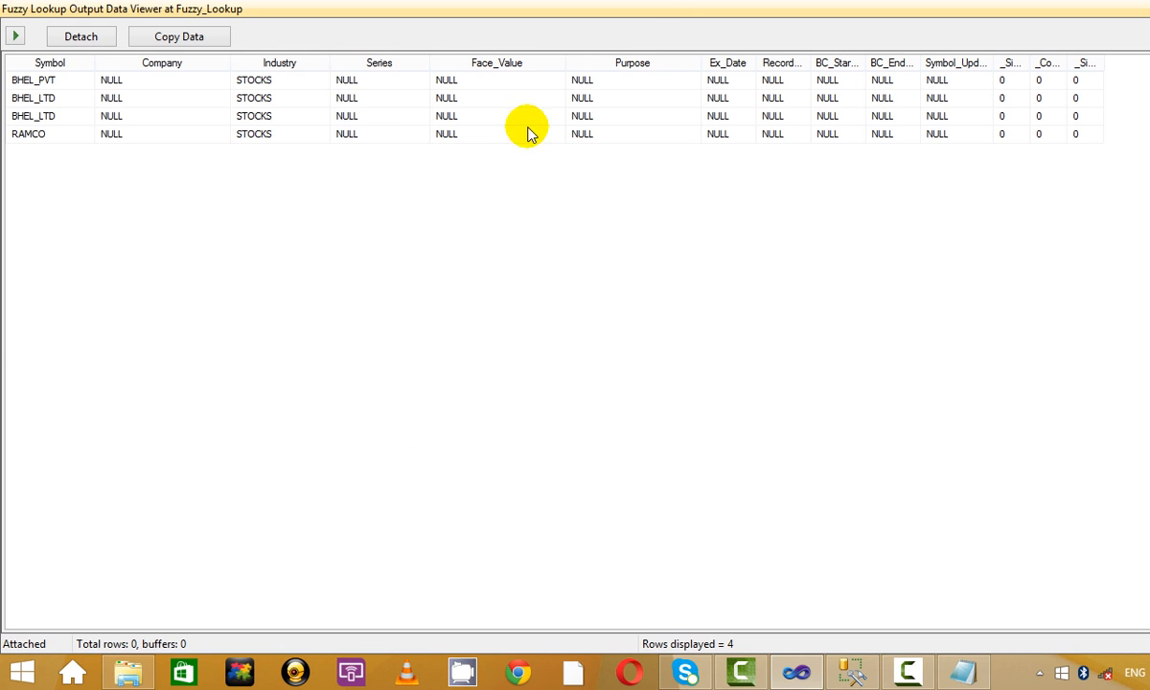
Auto-fit and sort Symbol_Updated, verify all four rows are NULL, then close both viewers.
double_click(990, 63)
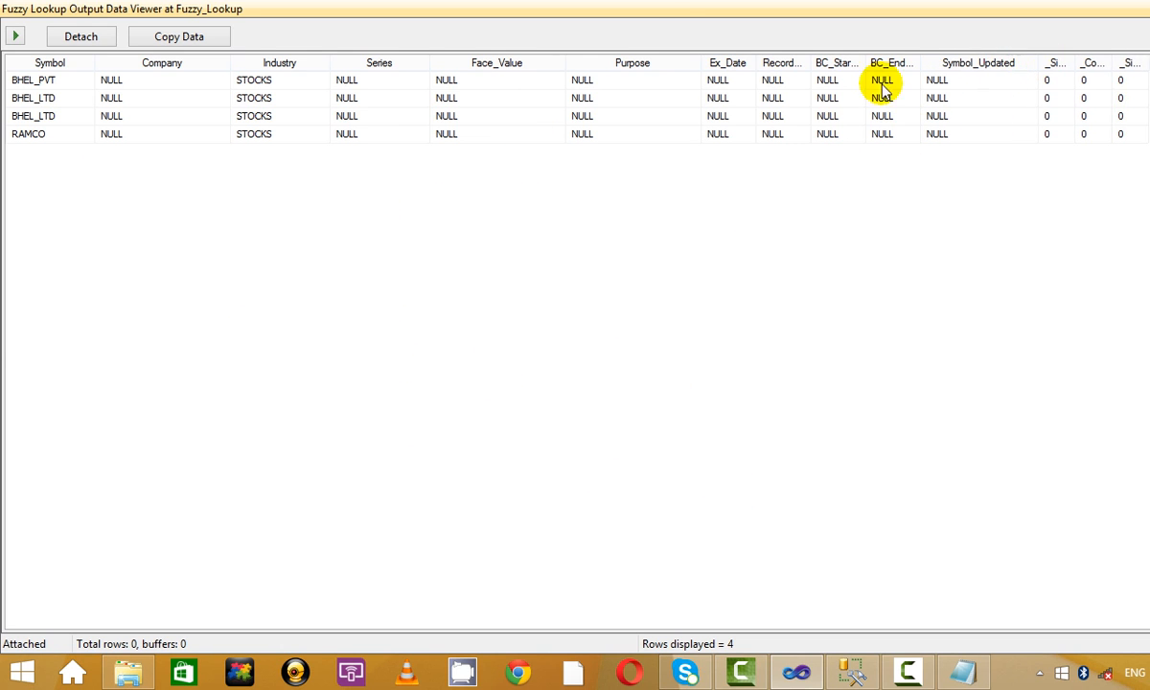
click(69, 97)
click(57, 82)
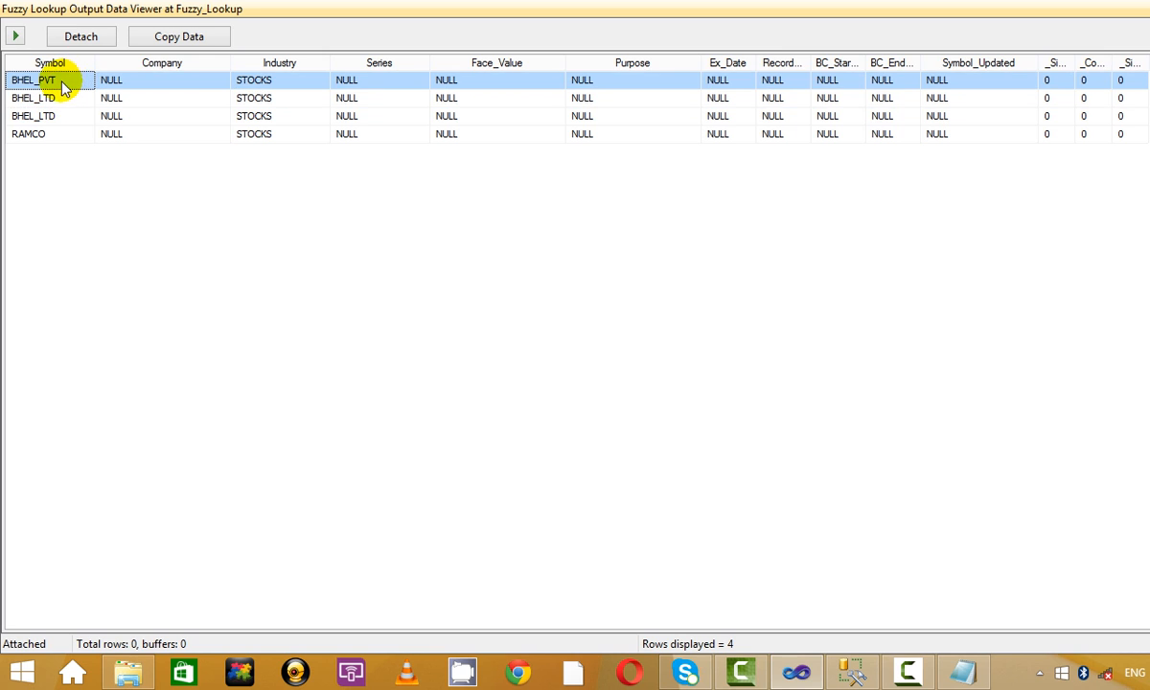
click(949, 63)
click(968, 113)
click(978, 132)
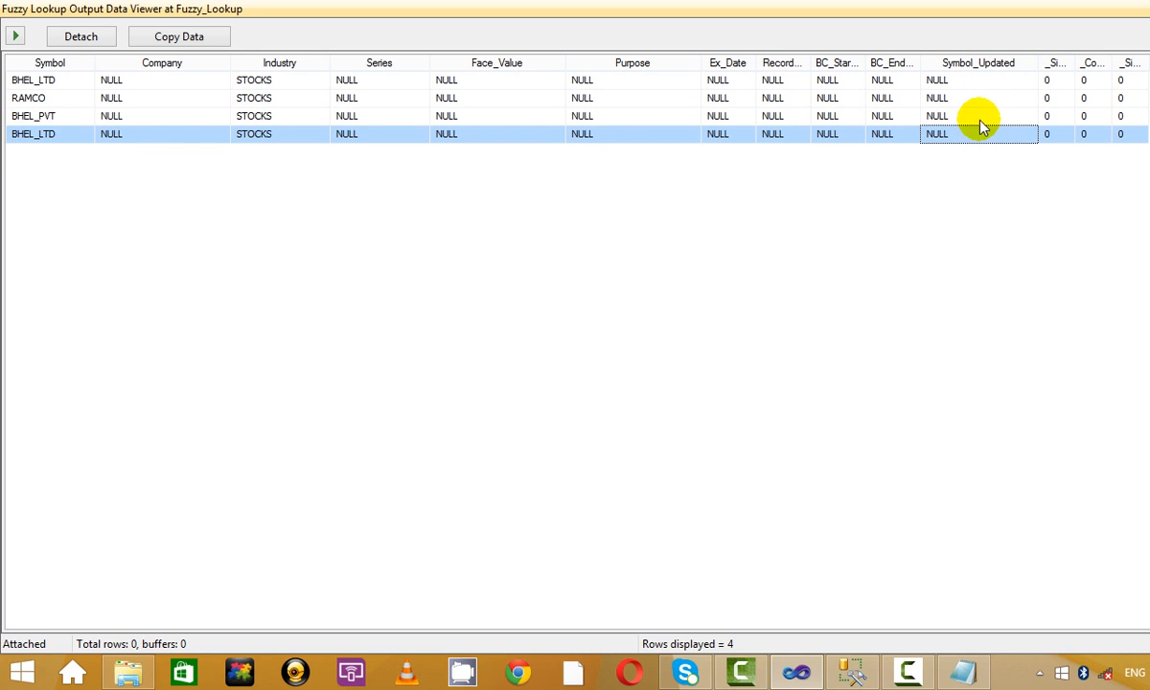
click(990, 99)
click(992, 84)
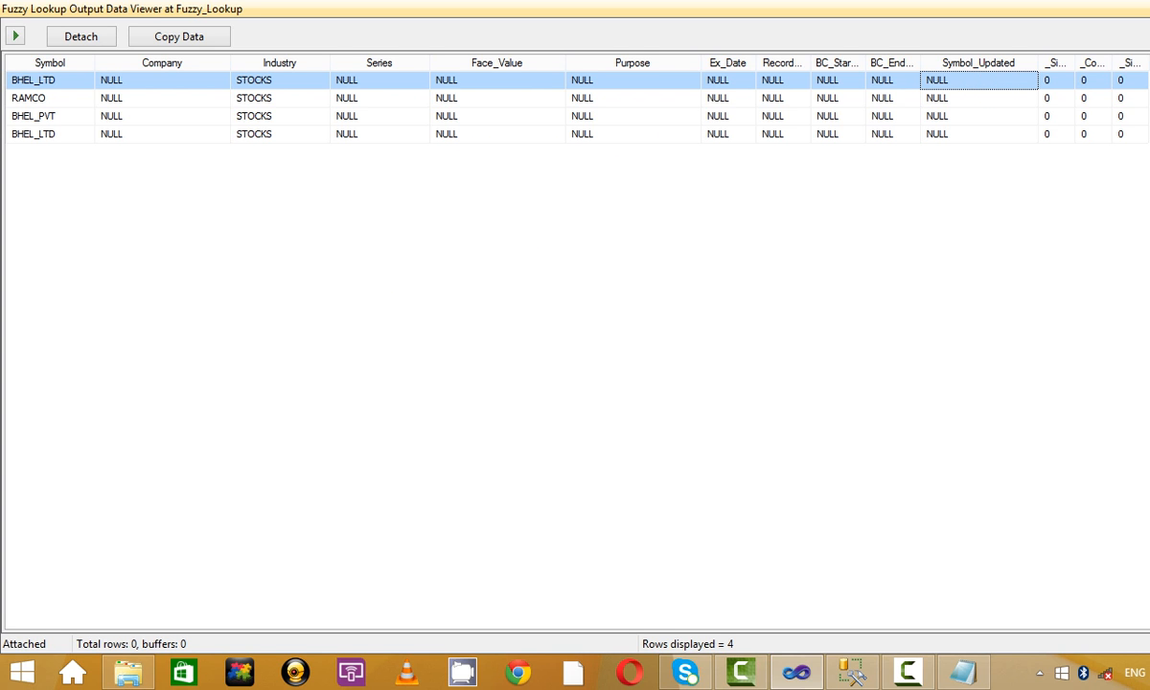
key(alt+F4)
click(474, 97)
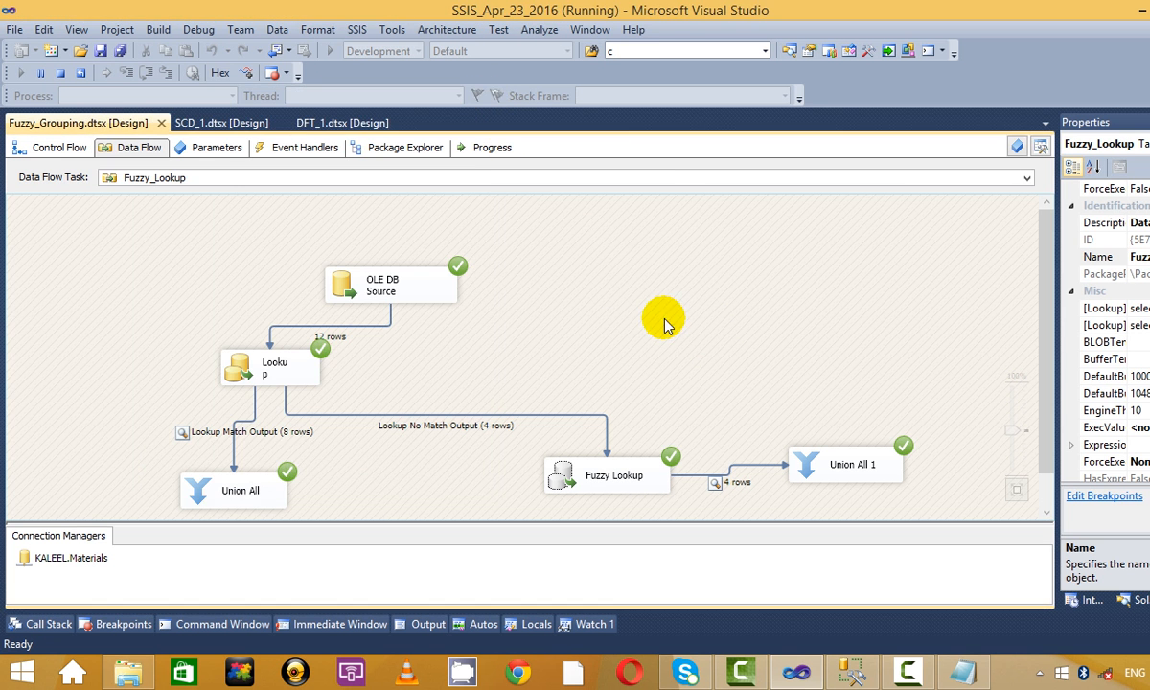
Stop debugging and drag the Fuzzy Lookup's Advanced similarity threshold from 0.80 down to 0.55.
click(59, 72)
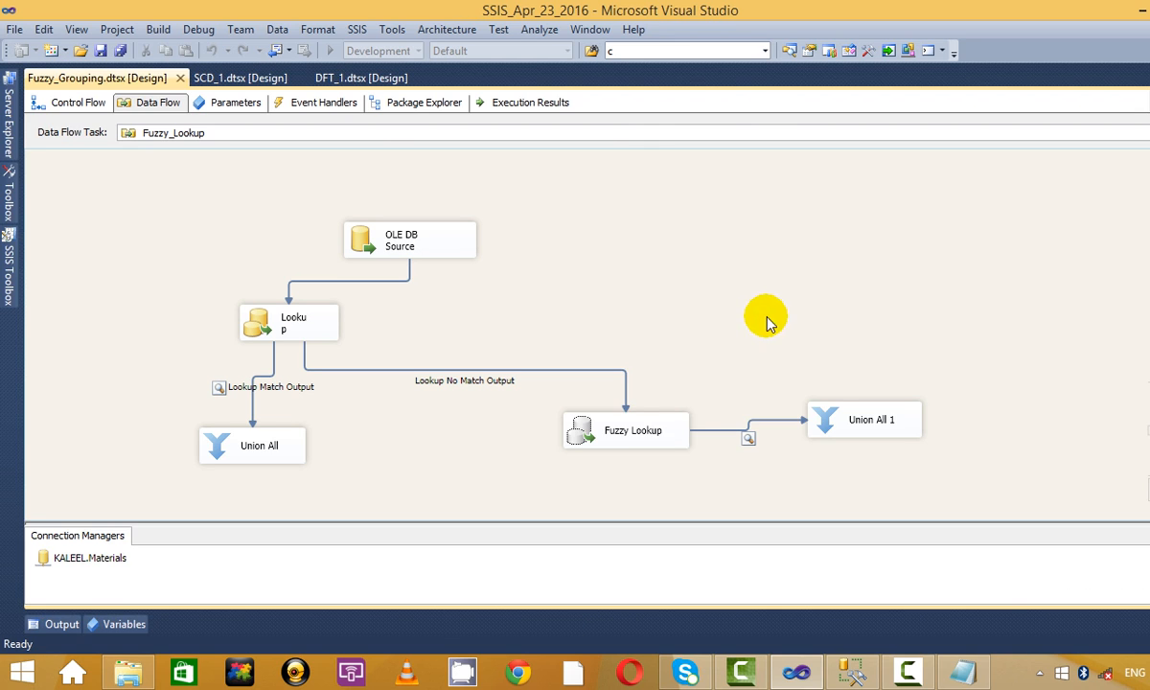
right_click(654, 428)
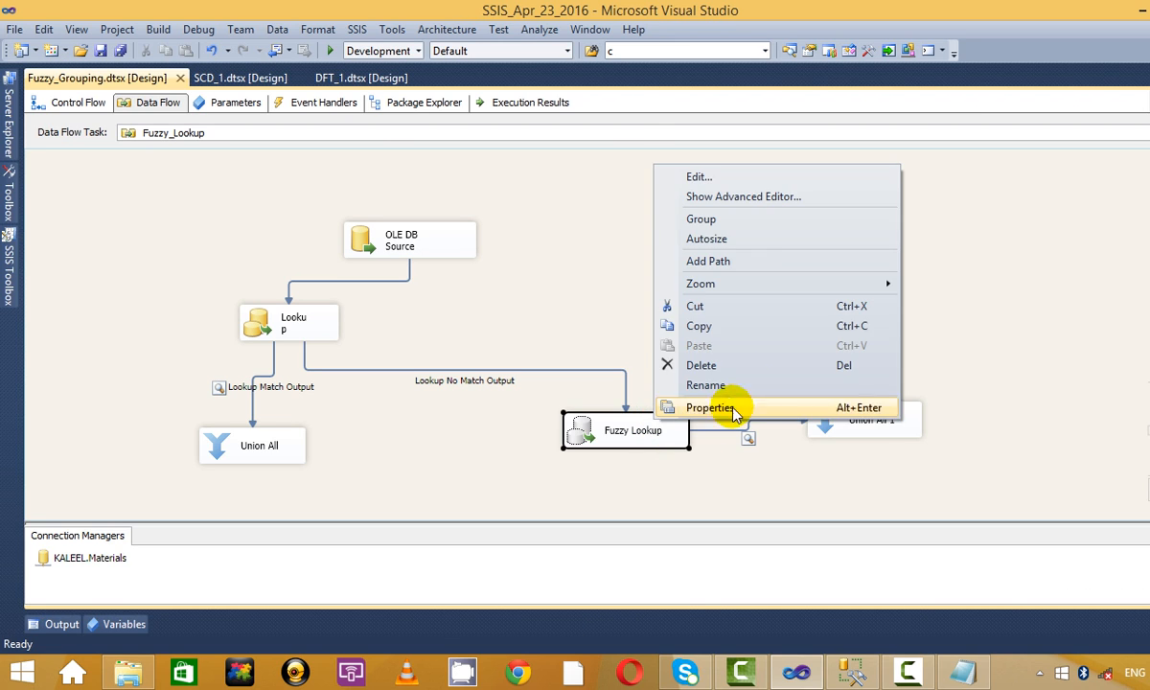
click(757, 174)
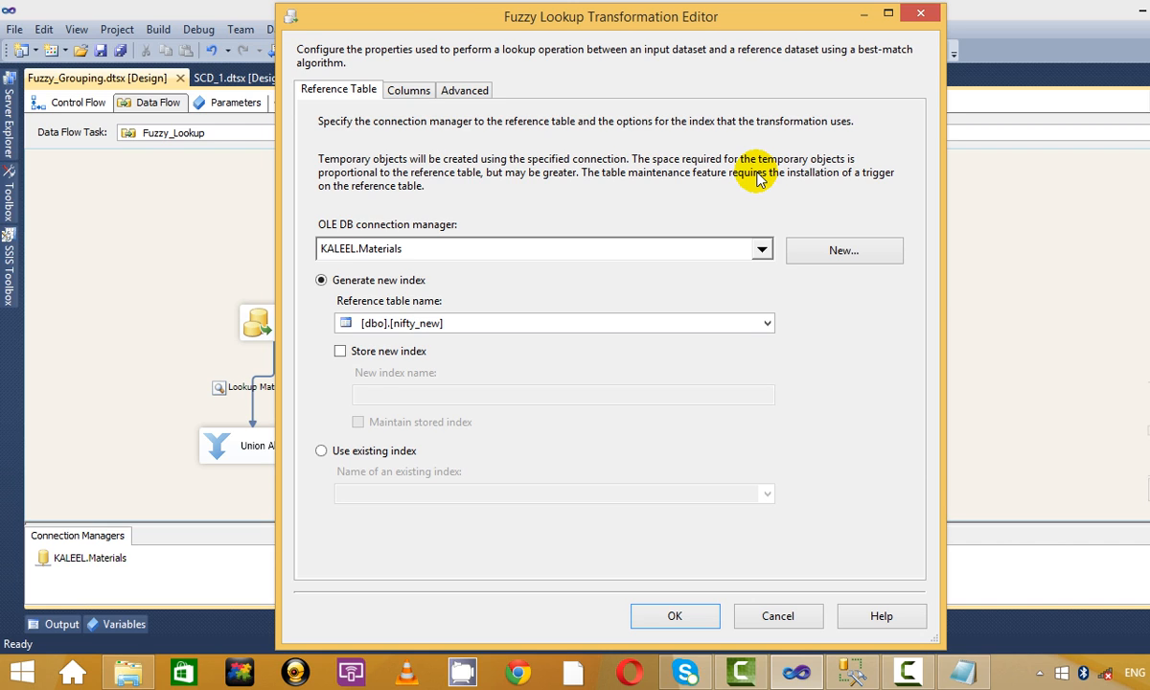
click(405, 88)
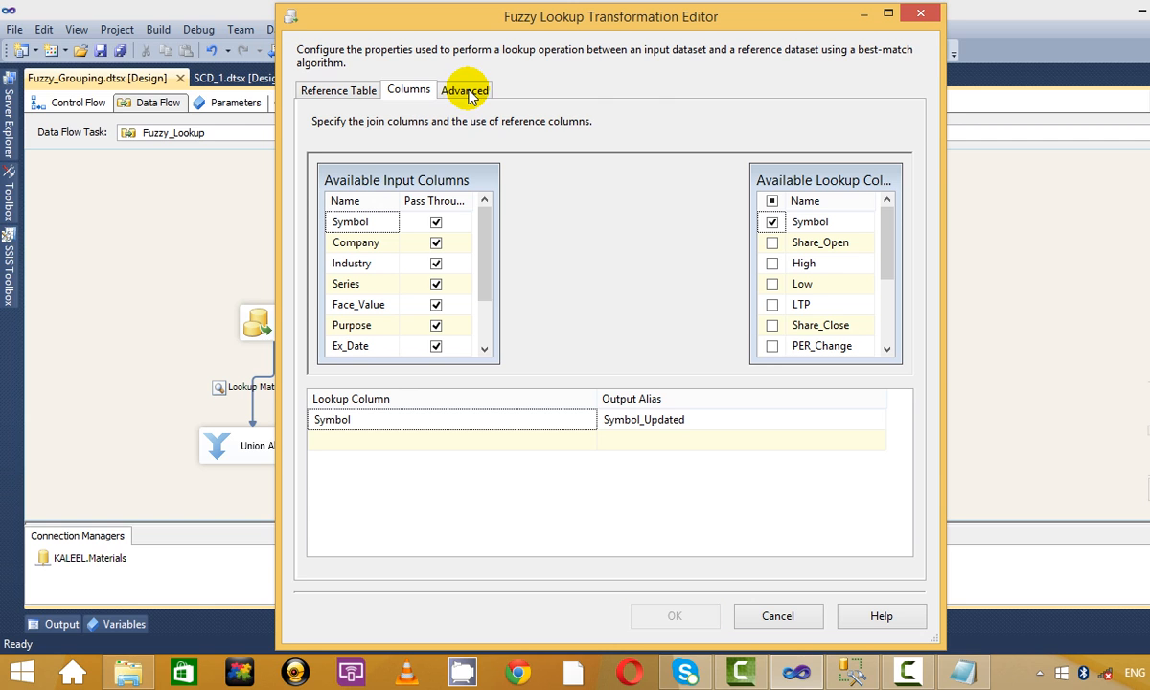
click(467, 92)
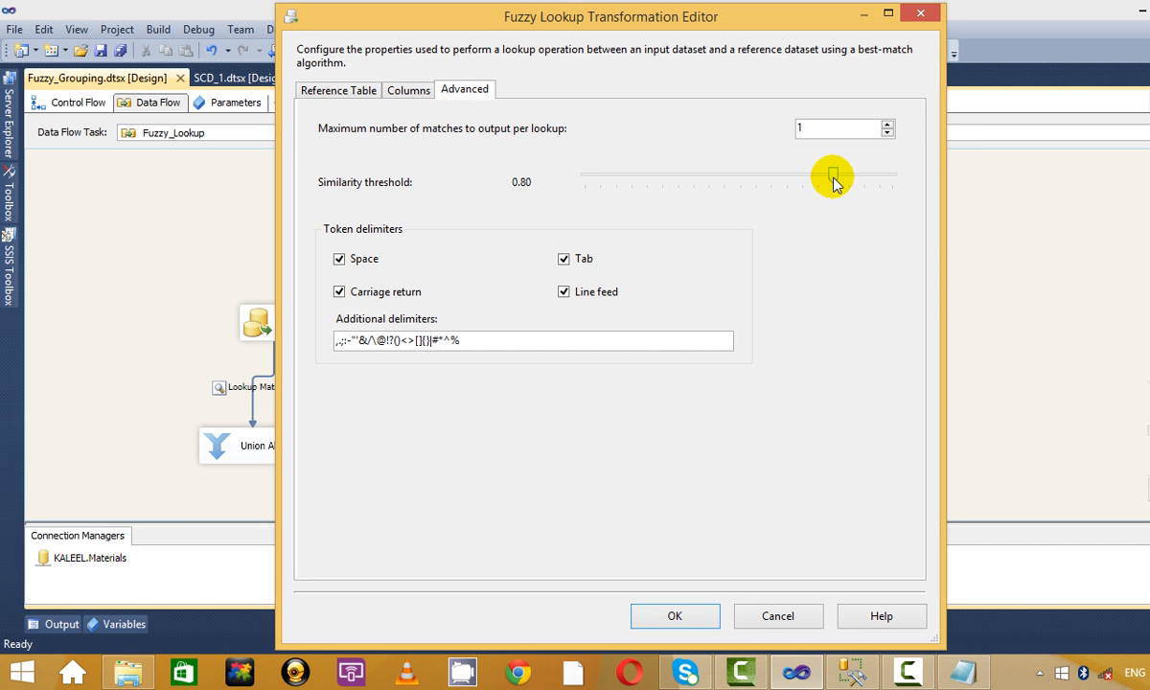
drag(835, 179, 751, 182)
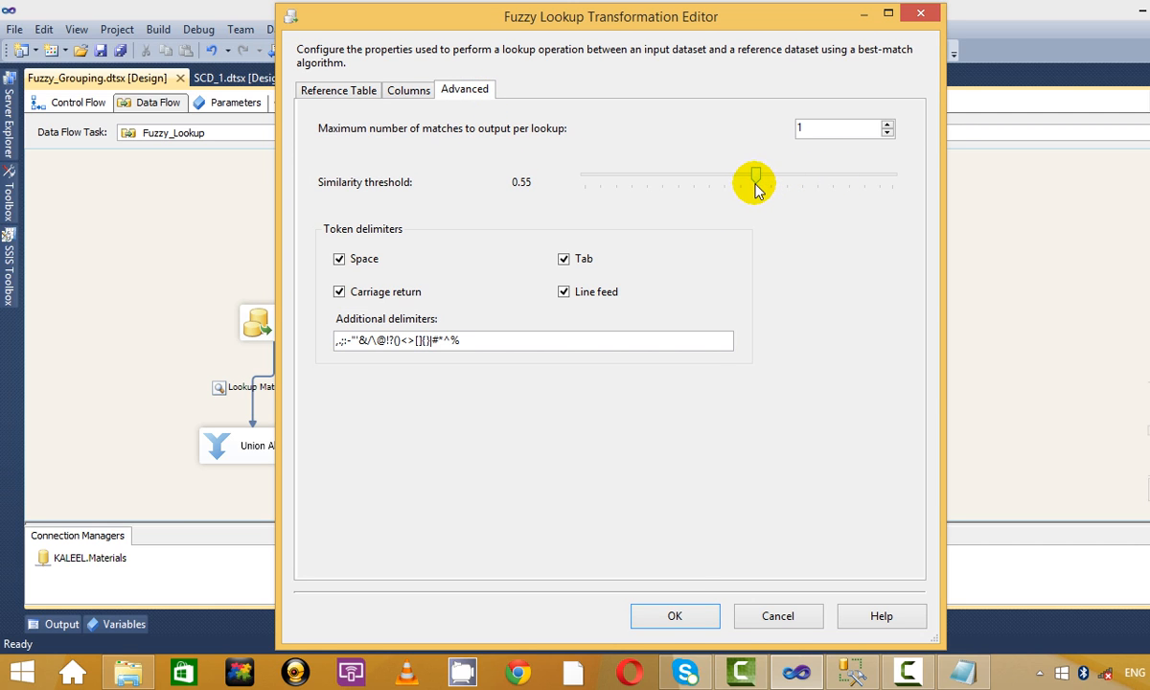
click(673, 615)
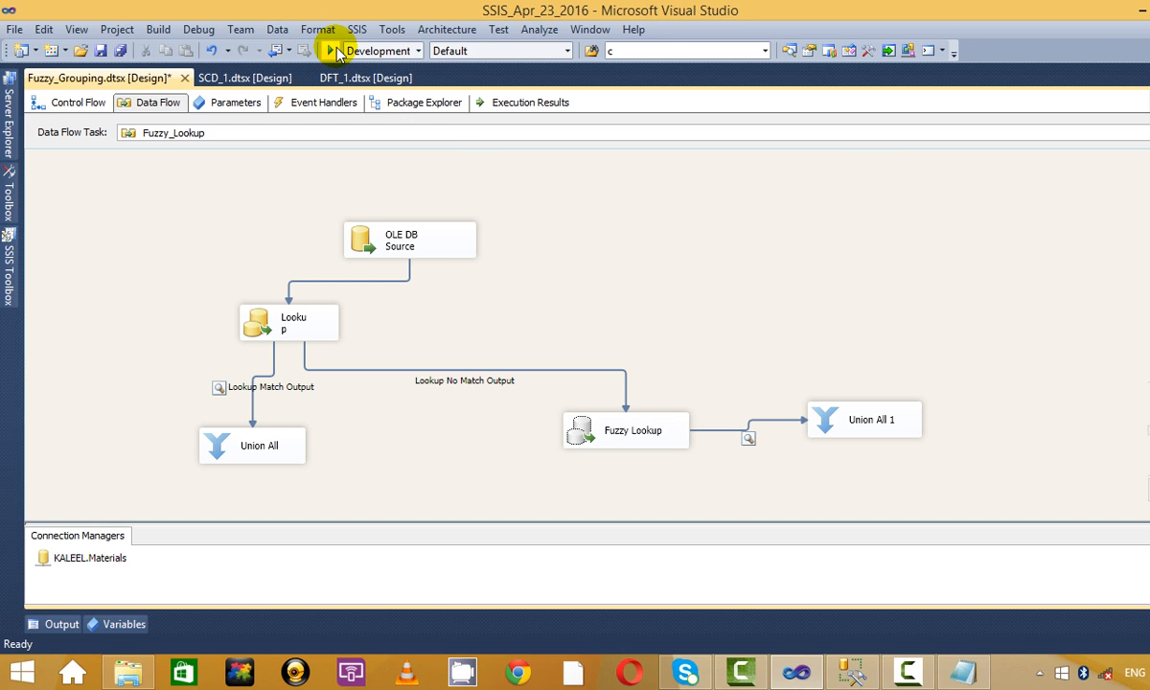
Rerun at 0.55, see Symbol_Updated still NULL for every row, close viewers and stop debugging.
click(332, 51)
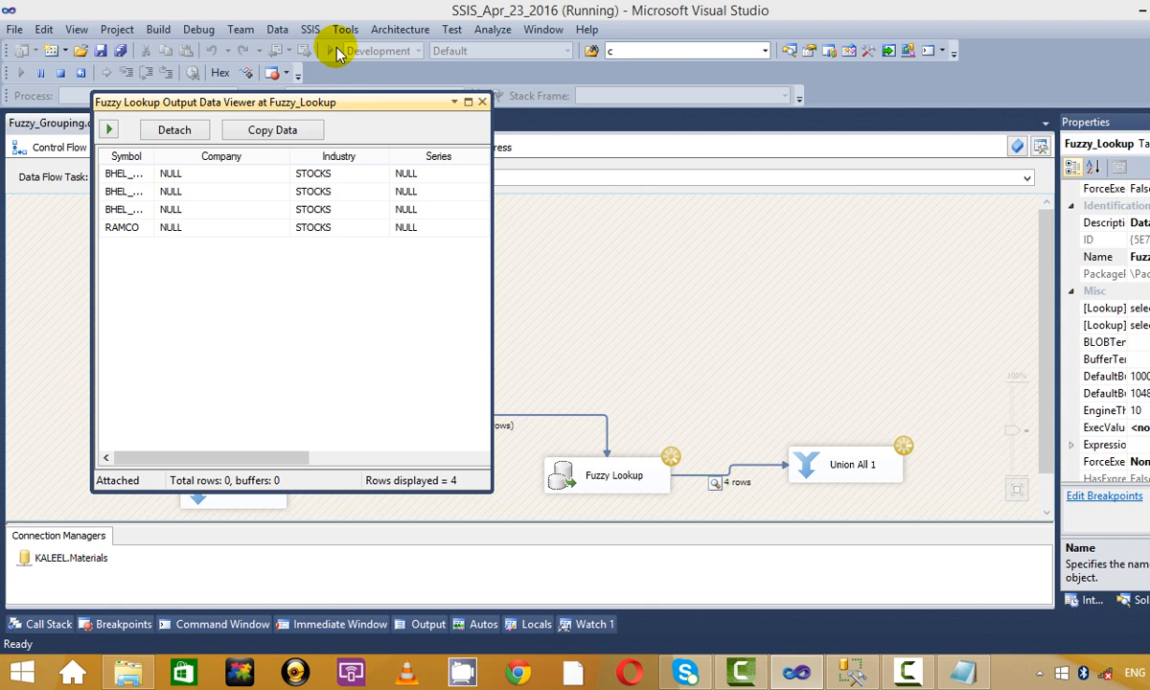
click(468, 102)
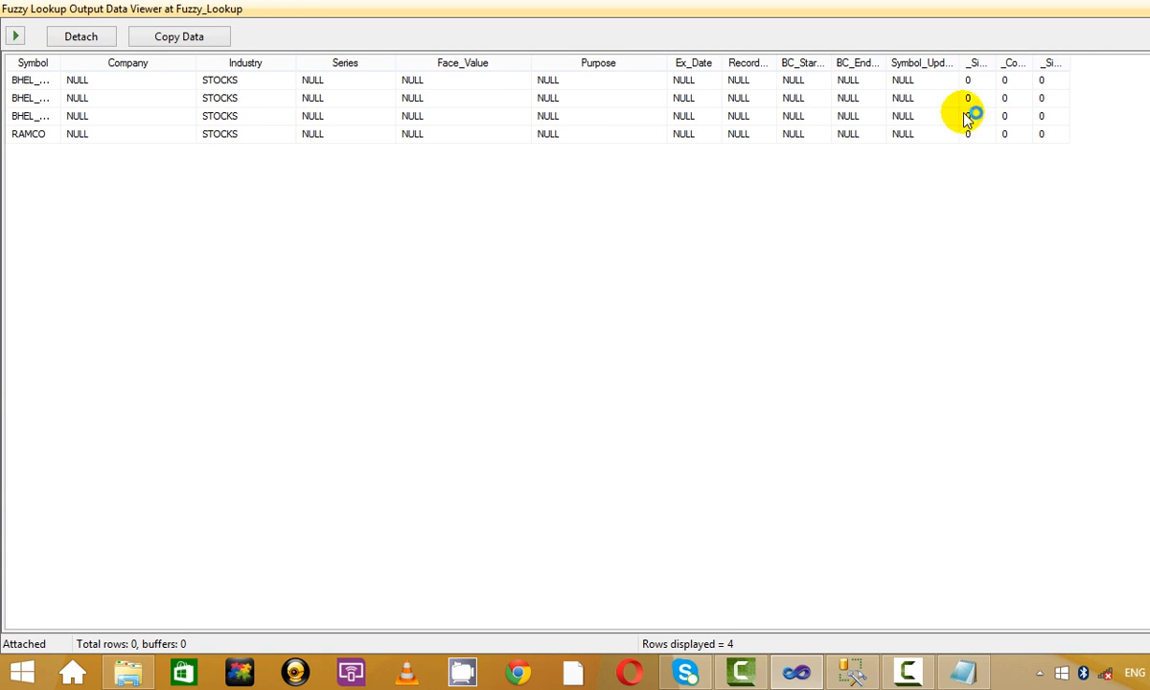
click(934, 83)
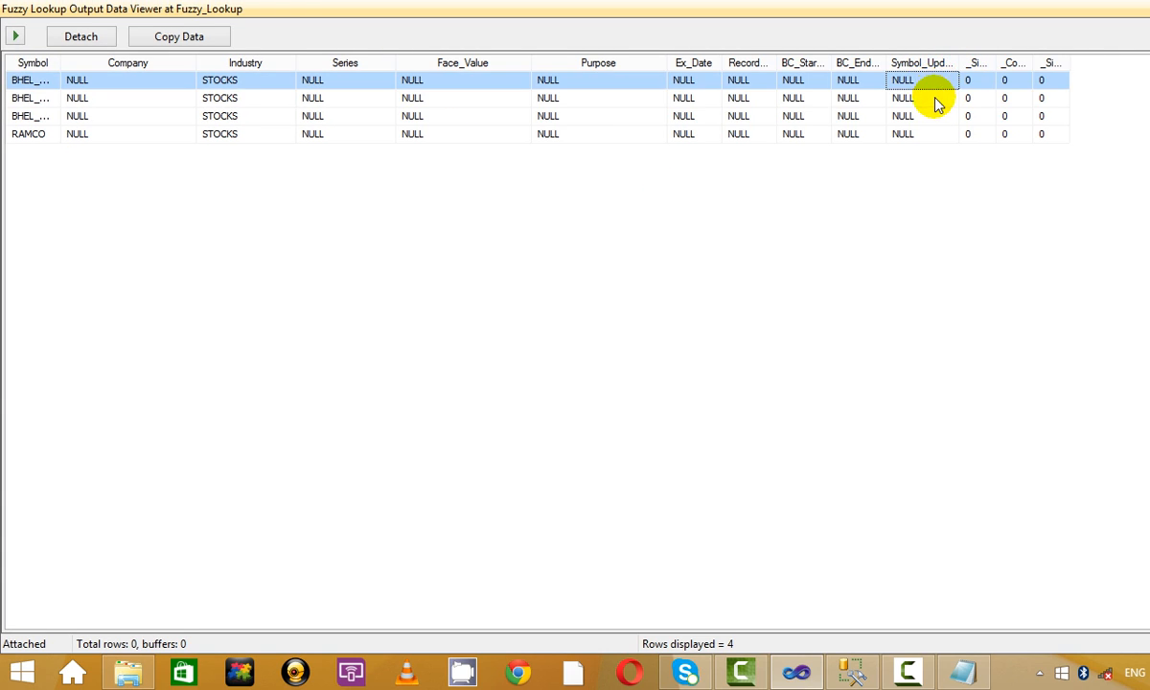
click(936, 100)
click(929, 115)
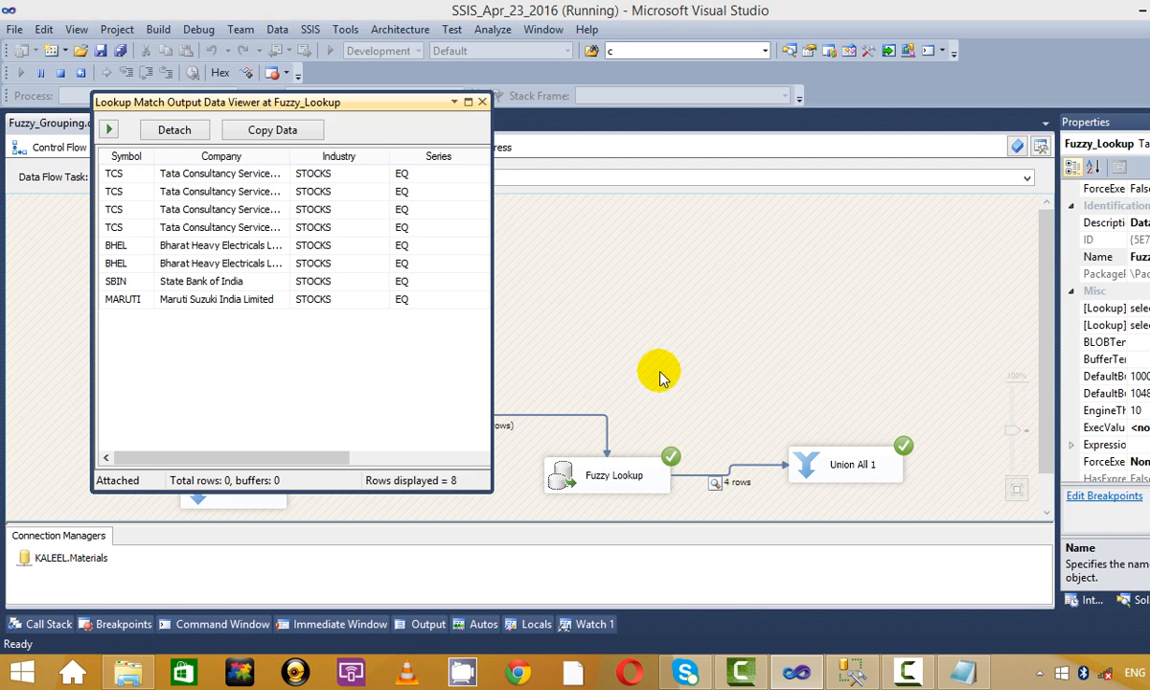
click(481, 97)
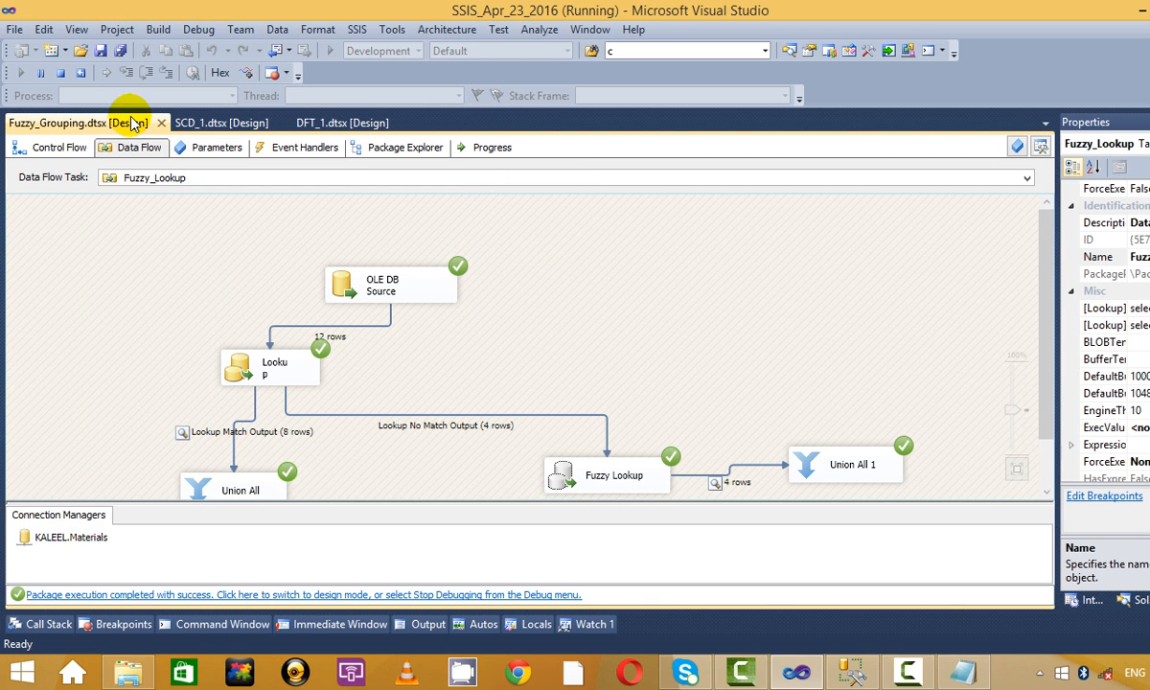
click(59, 71)
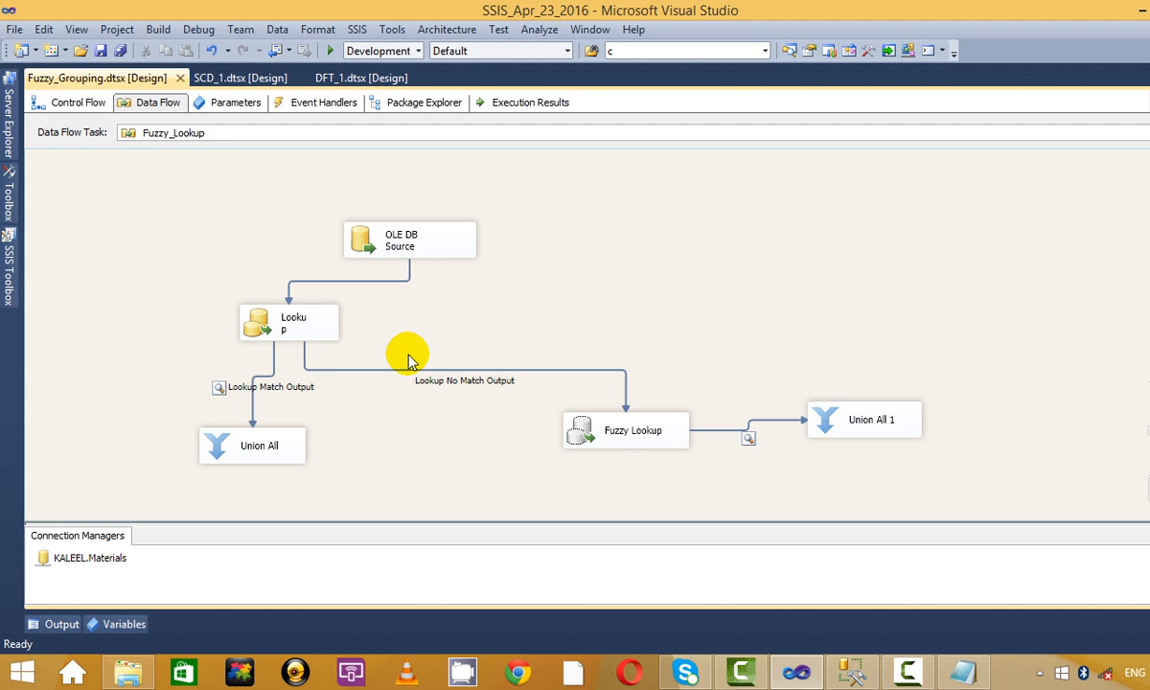
Reopen the Fuzzy Lookup editor and drop the similarity threshold from 0.55 to 0.40.
click(662, 432)
right_click(662, 431)
click(718, 184)
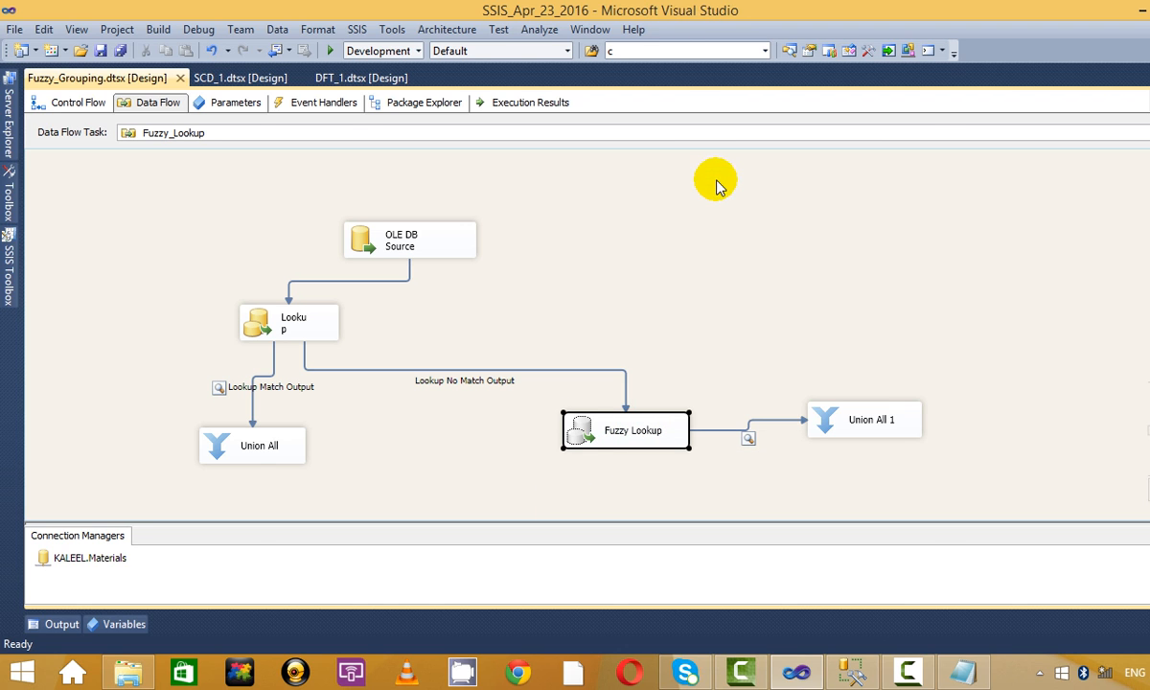
click(409, 89)
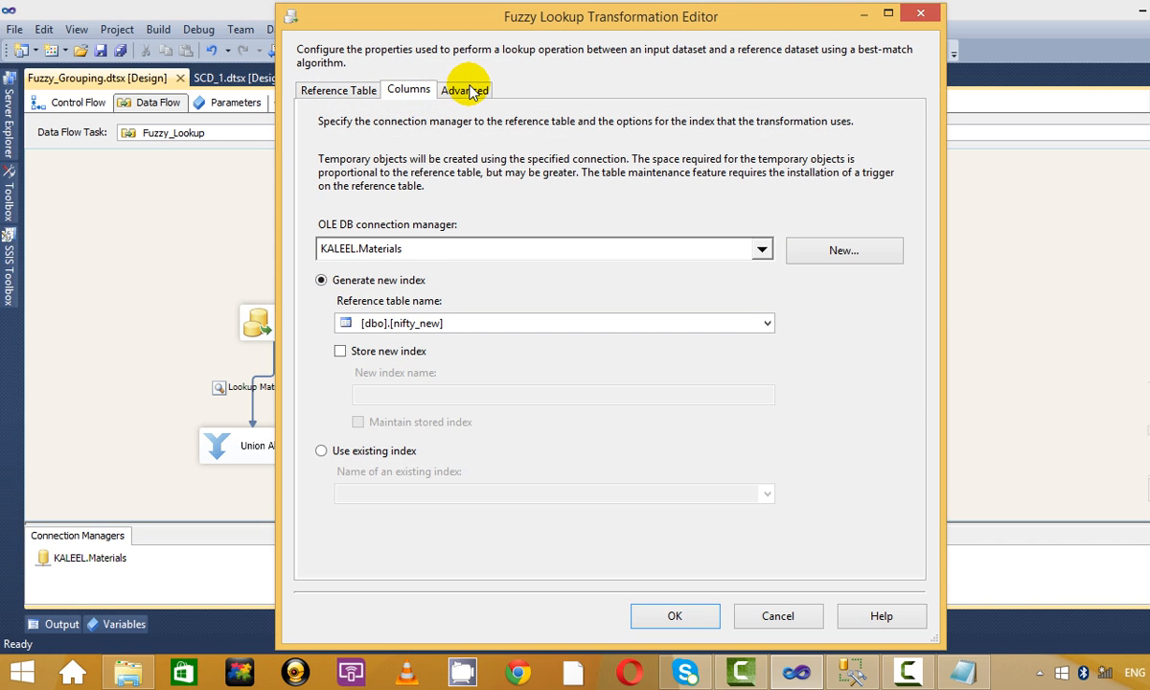
click(434, 200)
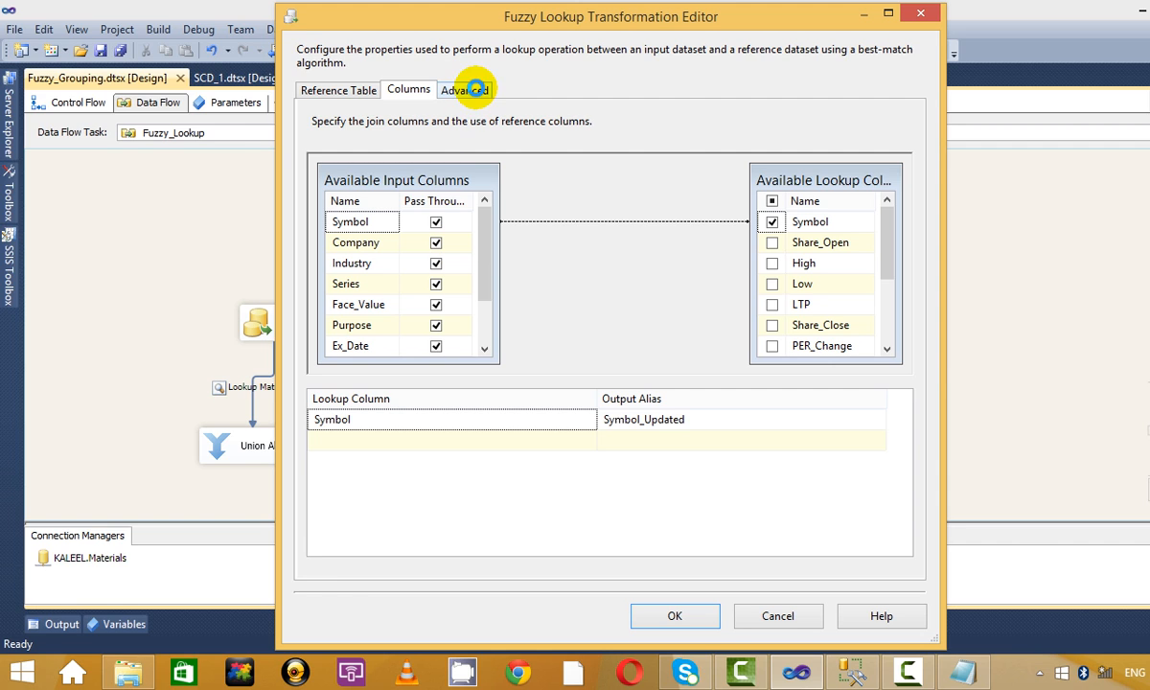
click(475, 89)
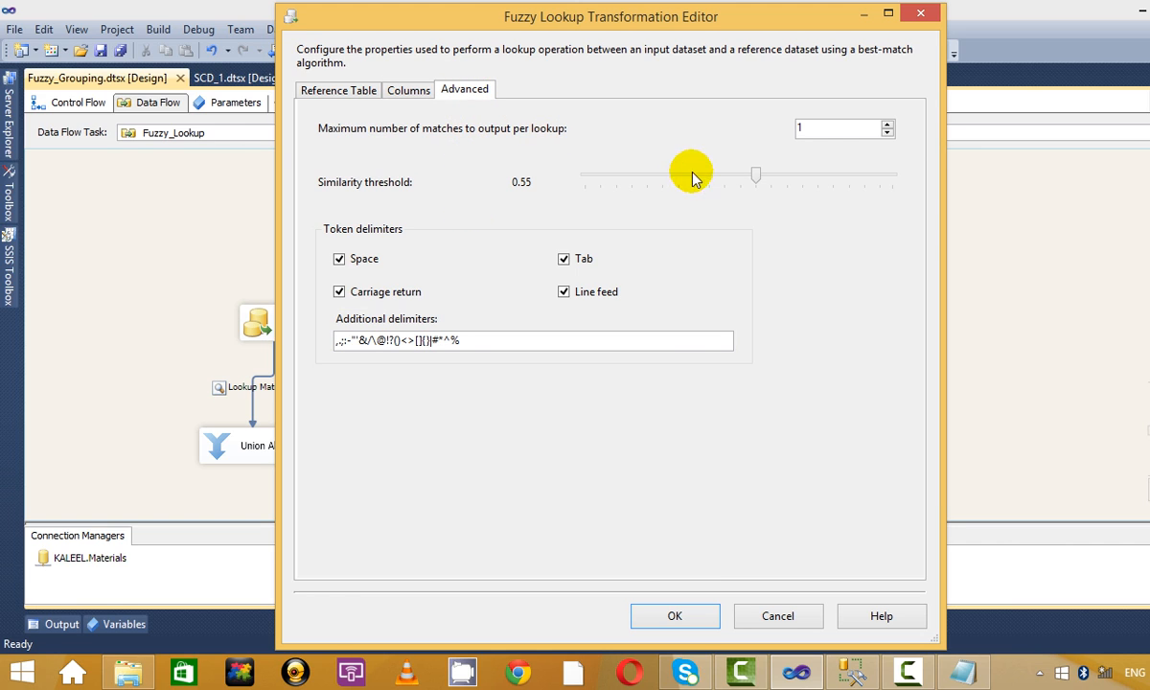
drag(763, 176, 707, 177)
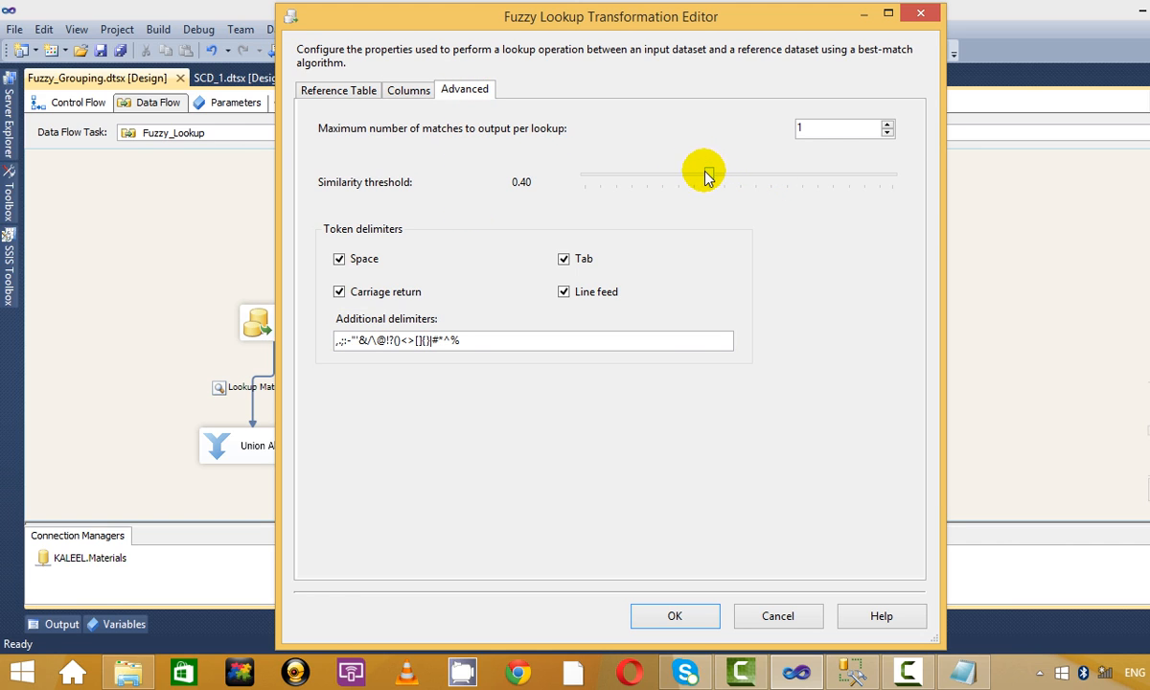
click(648, 616)
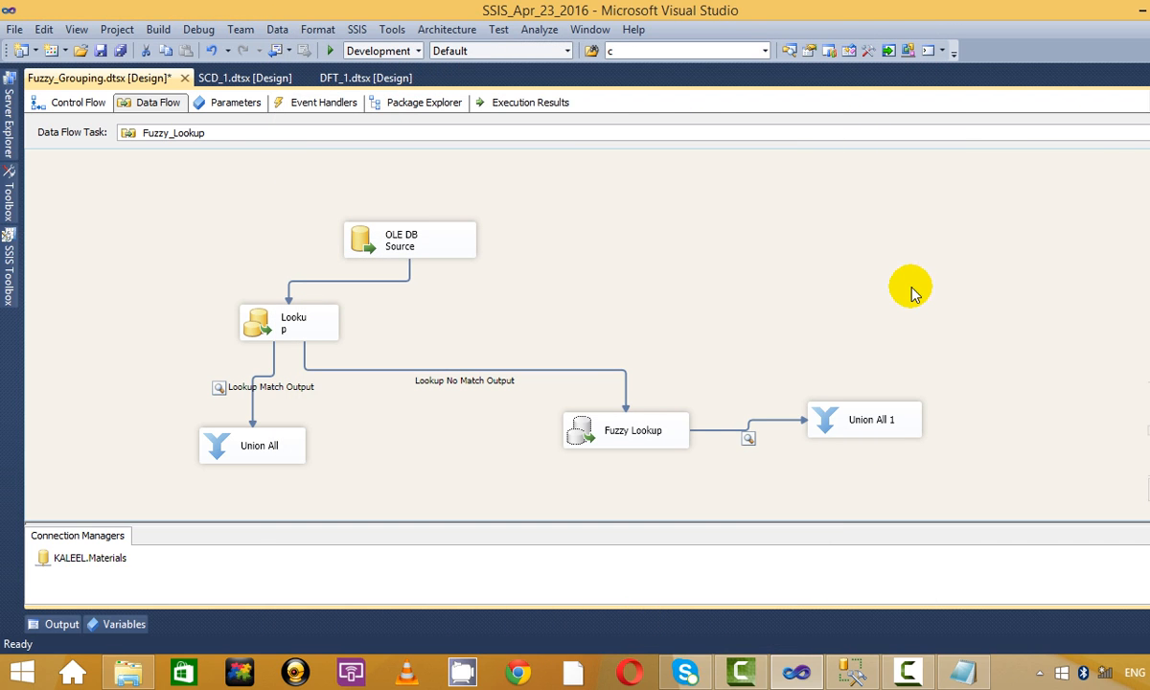
Rerun the package and widen the _Similarity and _Confidence columns in the Fuzzy Lookup viewer.
click(326, 50)
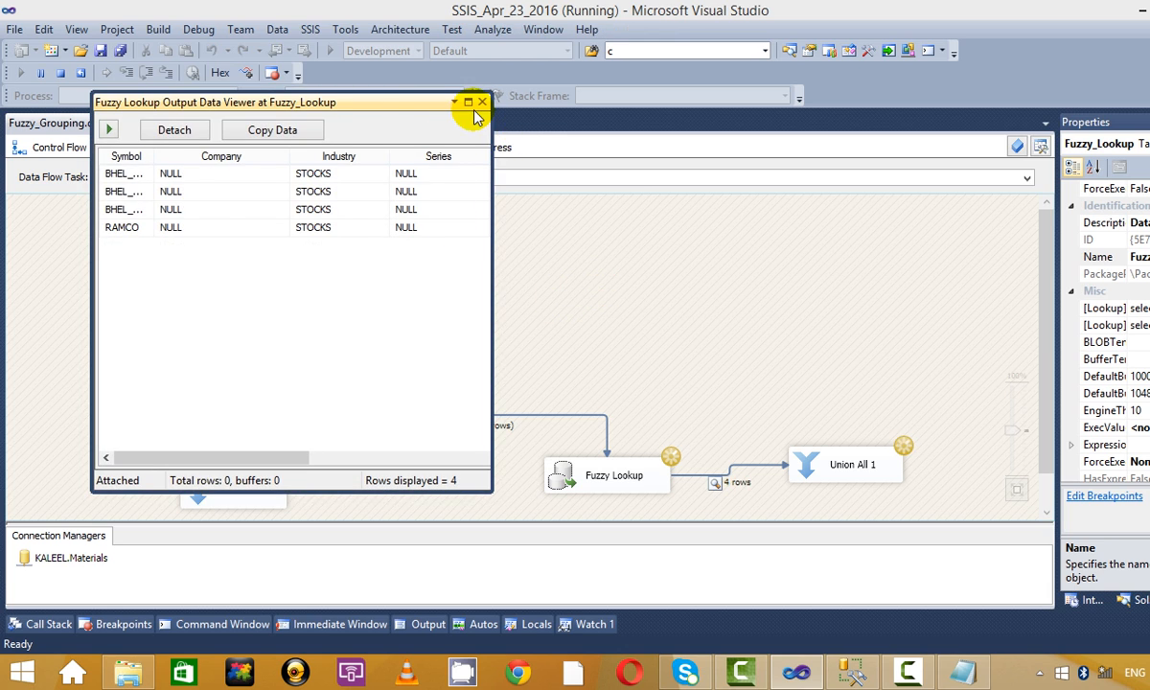
click(468, 101)
click(900, 115)
click(941, 98)
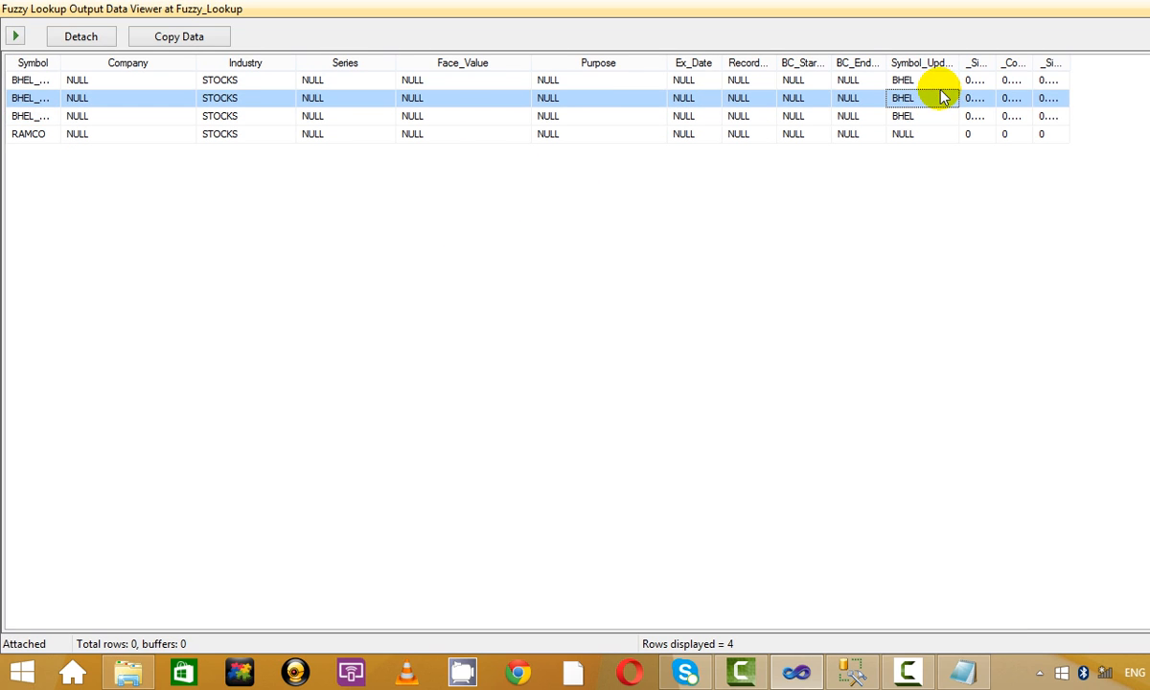
click(932, 80)
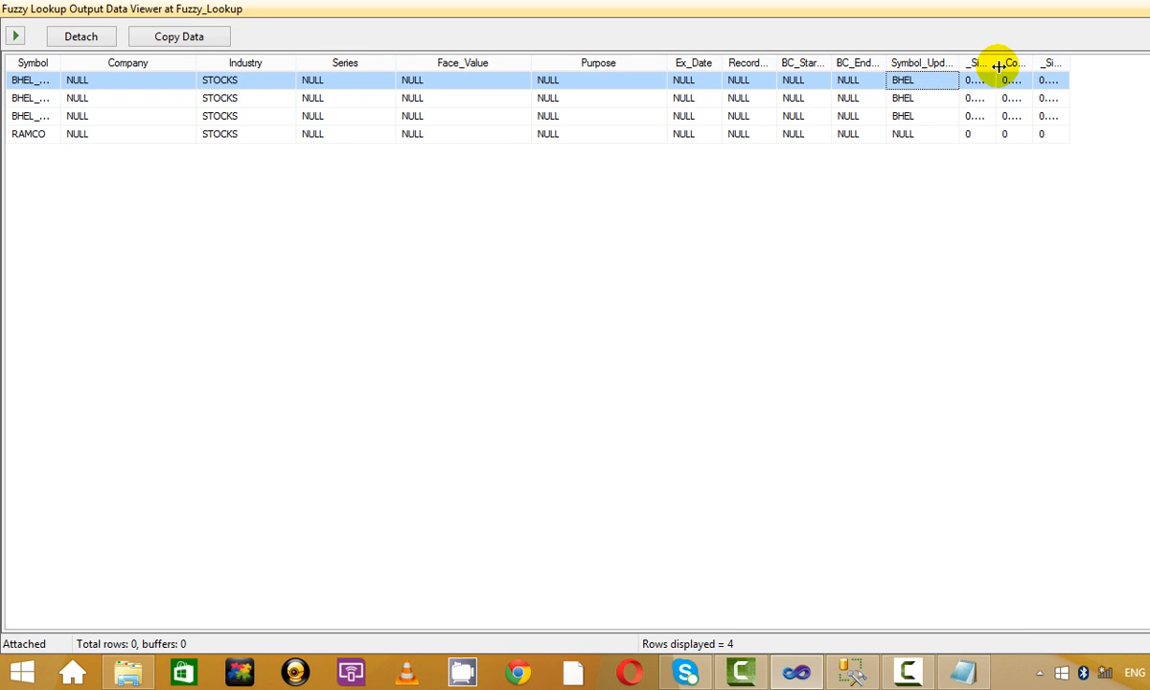
drag(997, 65, 1117, 63)
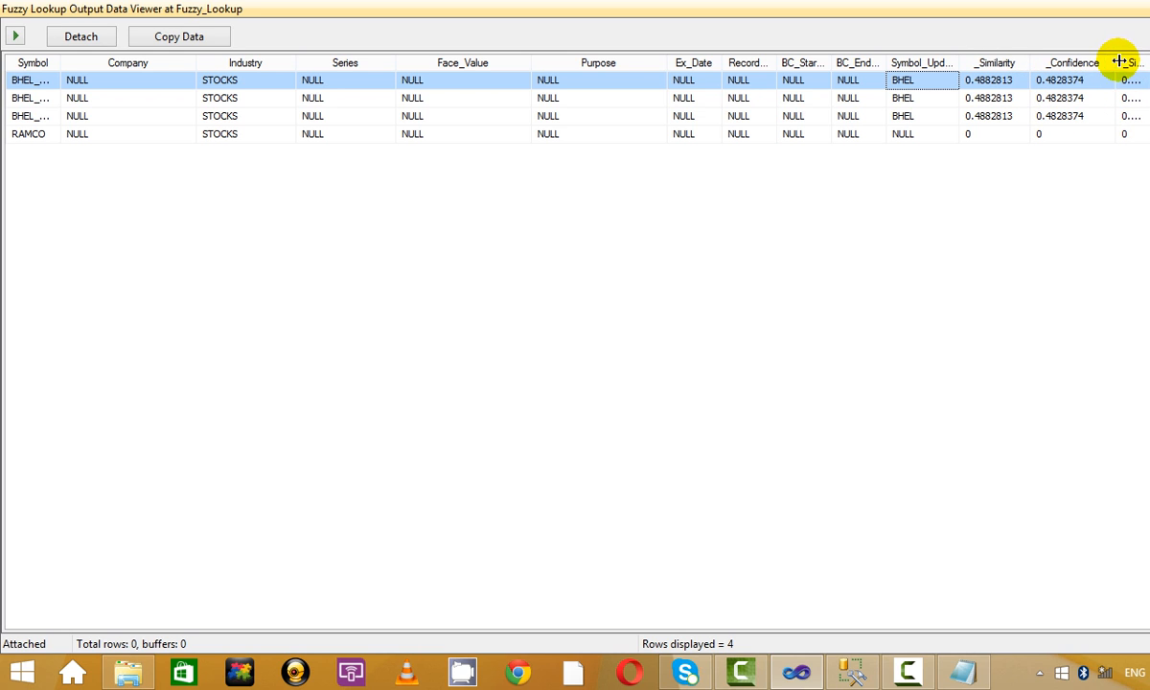
Compare scores and Symbol_Updated: the three BHEL rows now match BHEL, RAMCO stays NULL.
click(997, 97)
click(1001, 115)
click(1017, 97)
click(1006, 79)
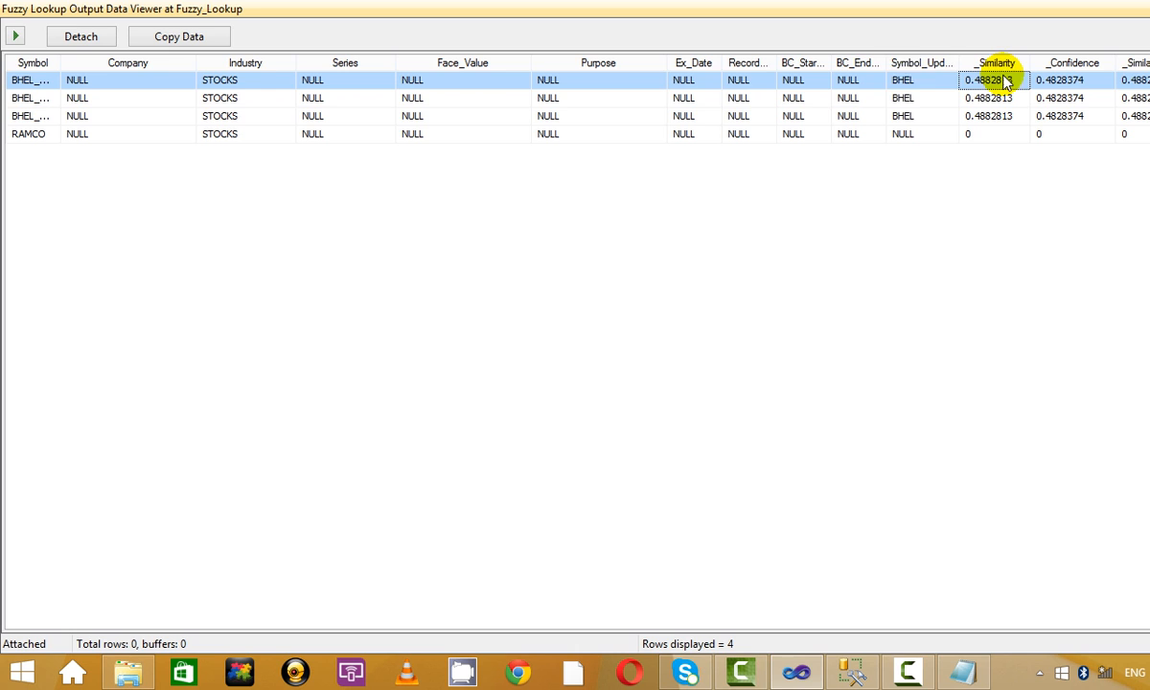
click(930, 100)
click(931, 115)
click(930, 100)
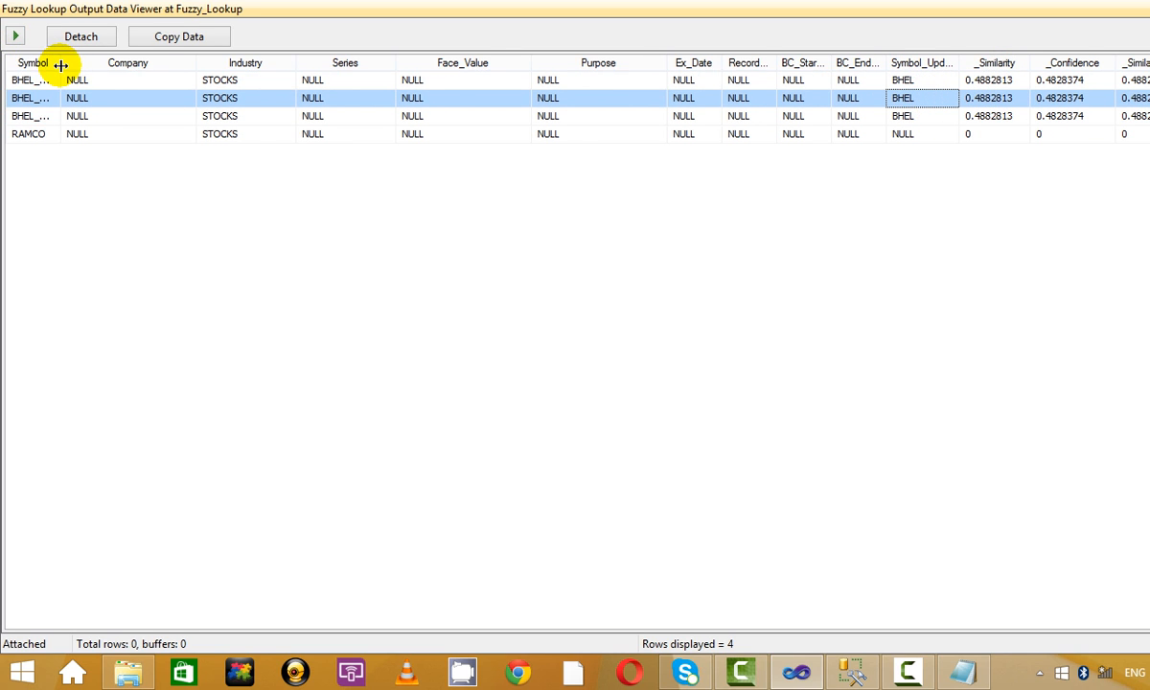
drag(61, 63, 88, 63)
click(1017, 98)
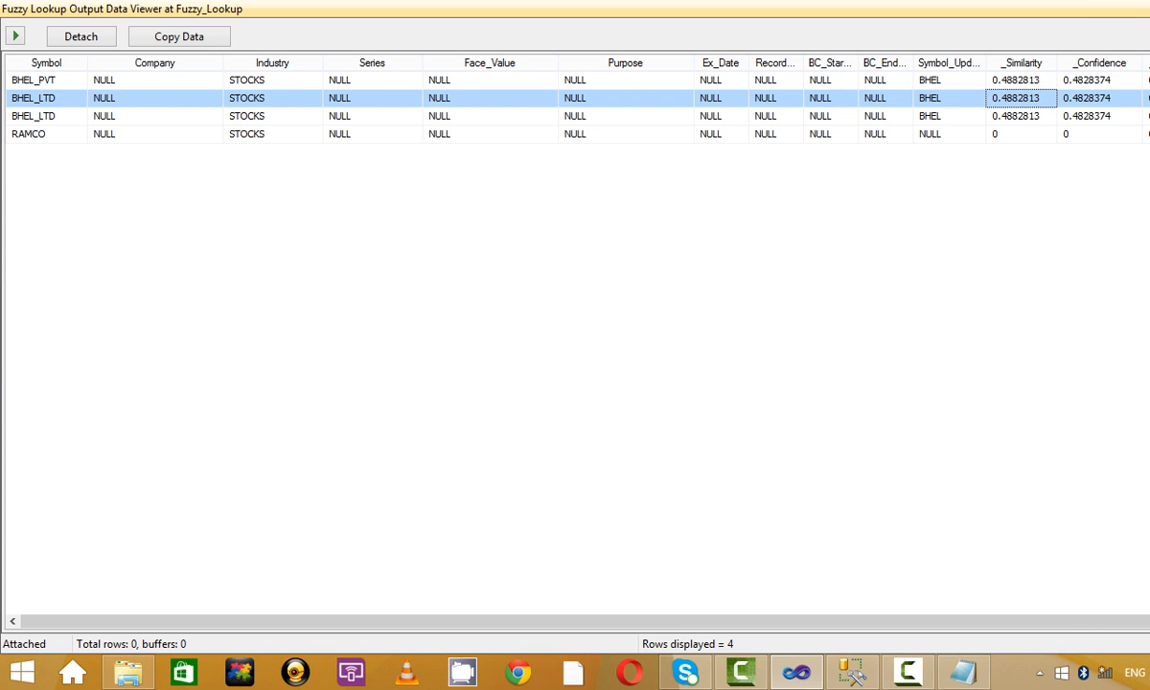
Close both data viewers, stop debugging, and select Union All 1.
key(alt+F4)
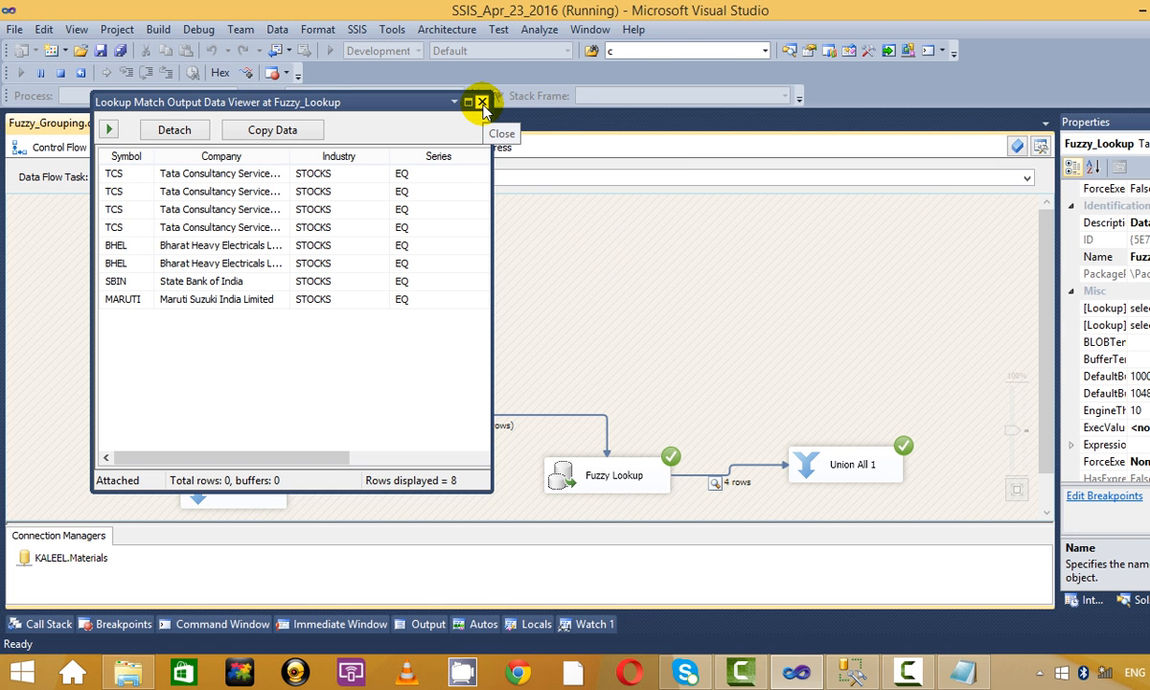
click(482, 103)
scroll(623, 354, down, 1)
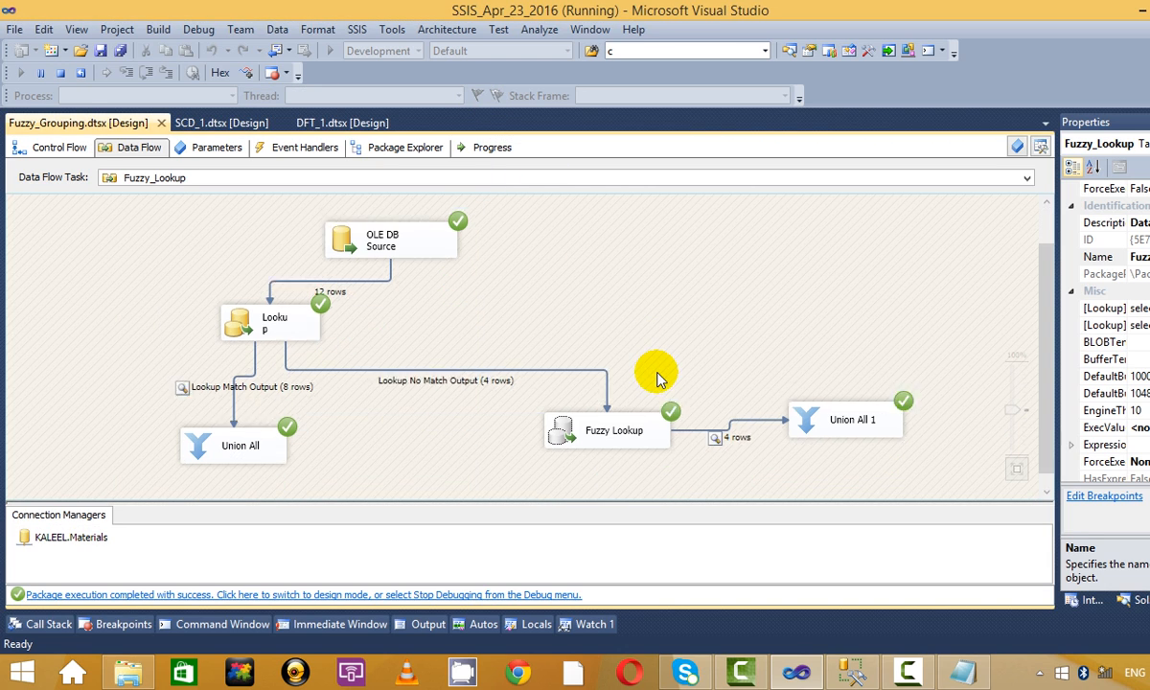
click(60, 72)
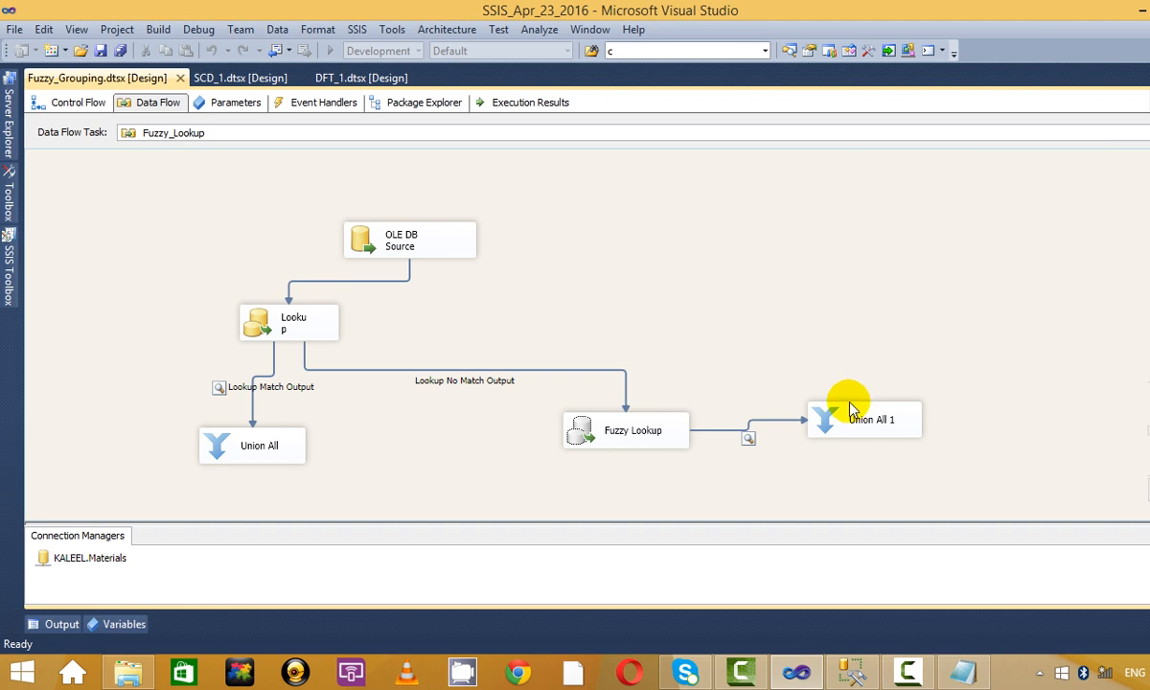
click(853, 410)
Delete Union All 1 and add a Conditional Split below the Fuzzy Lookup, fed by its output.
key(Delete)
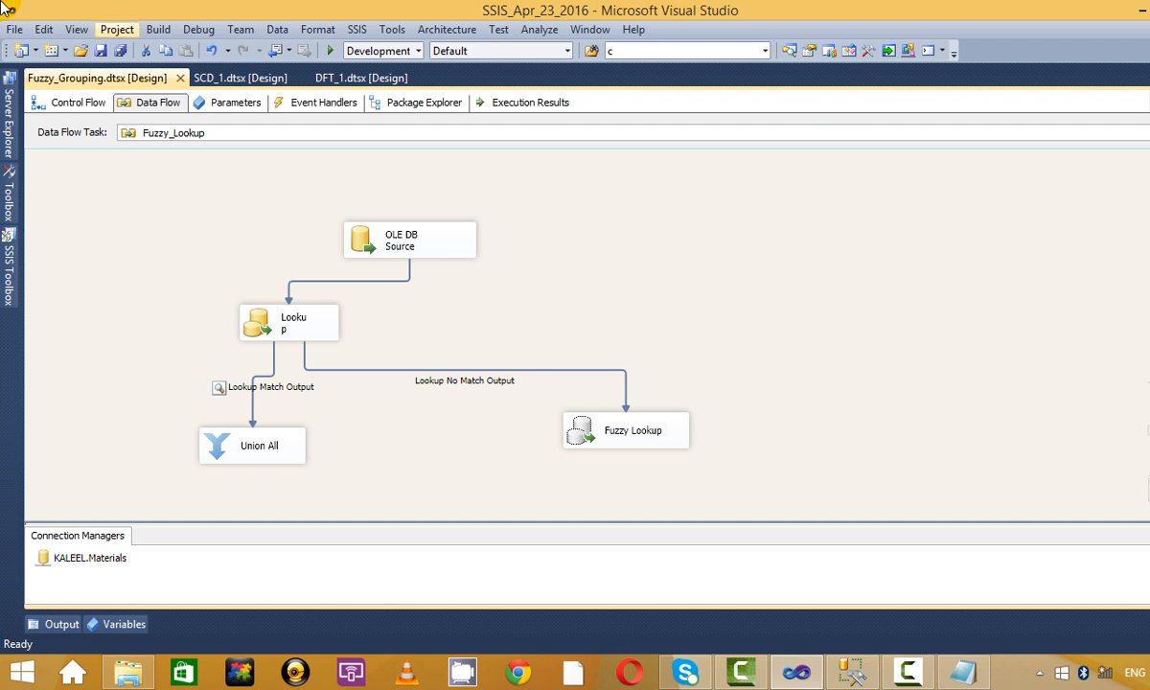
click(8, 256)
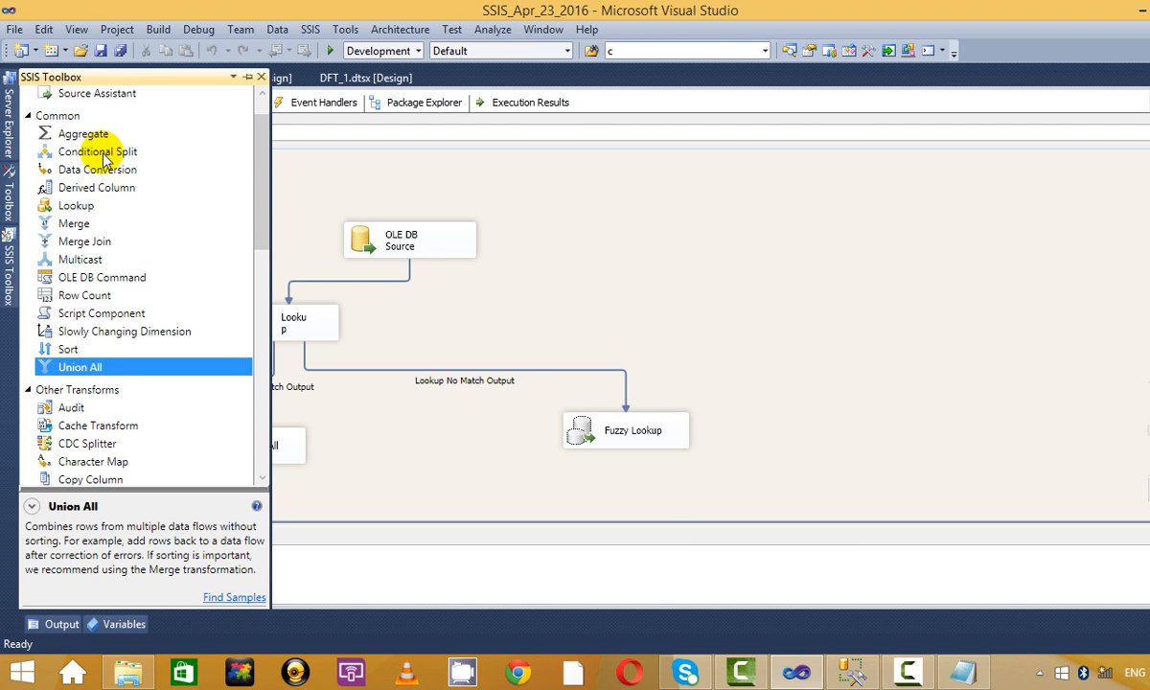
click(96, 151)
click(690, 488)
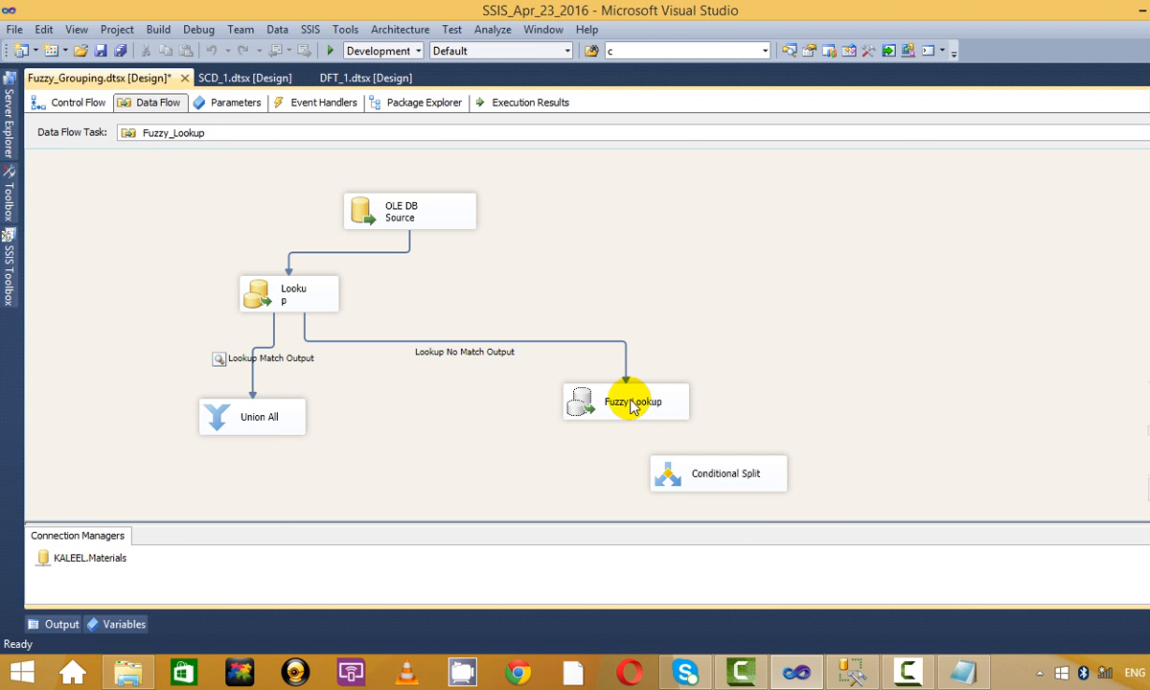
drag(629, 403, 728, 484)
Open the Conditional Split's editor via Edit.
click(728, 484)
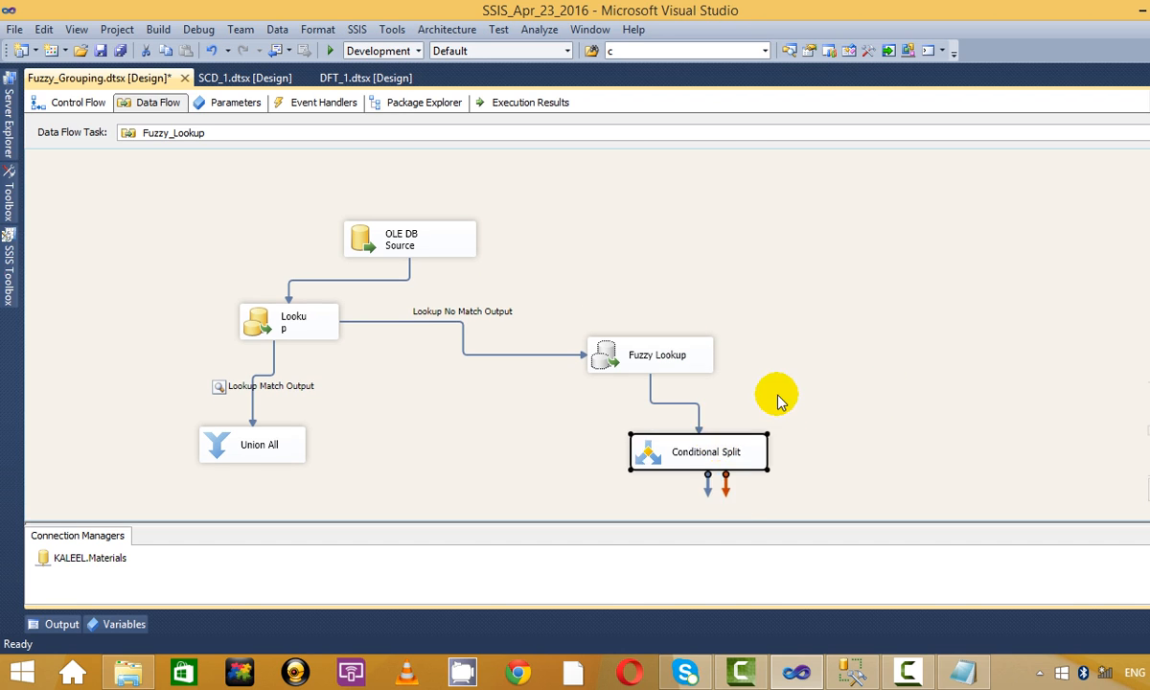
right_click(688, 464)
click(791, 204)
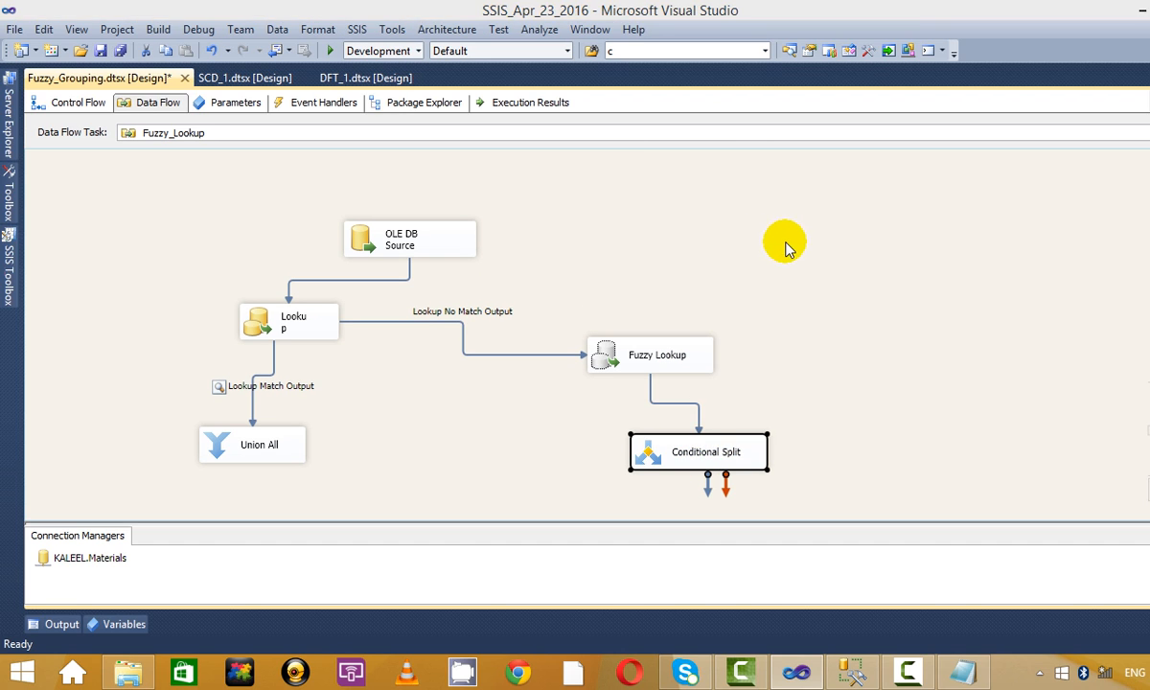
Build the Case 1 condition ISNULL([Symbol_Updated]) from the Symbol_Updated column and ISNULL function.
click(312, 117)
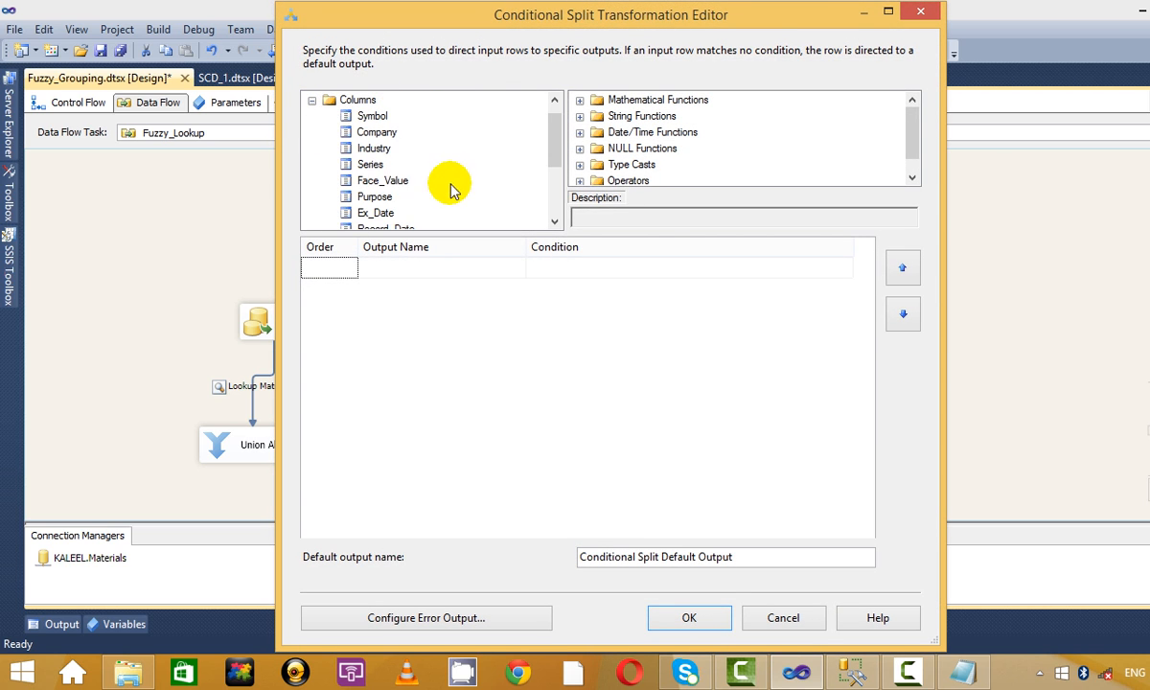
scroll(488, 178, down, 2)
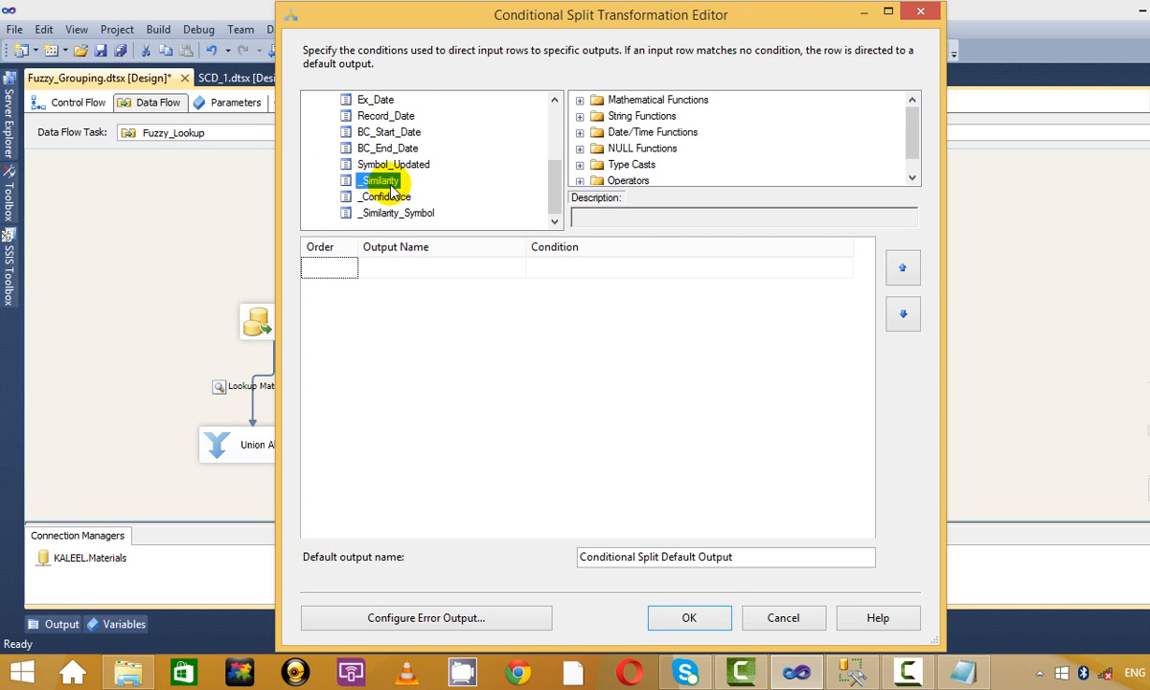
drag(393, 164, 574, 272)
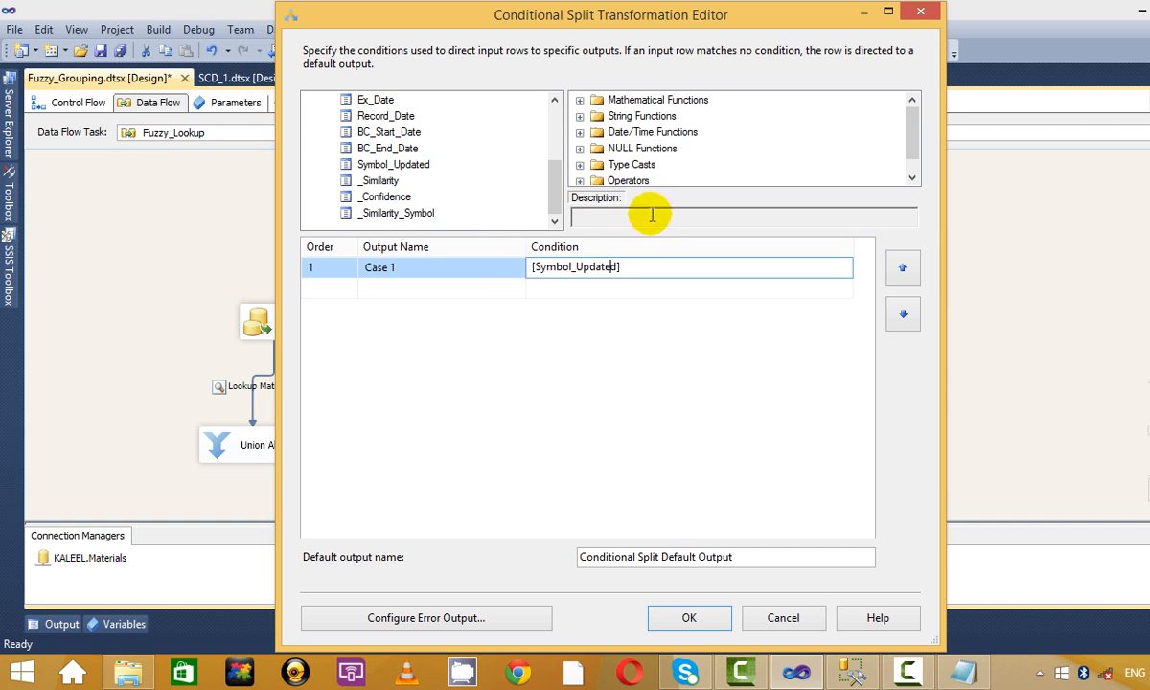
click(580, 149)
scroll(577, 154, down, 2)
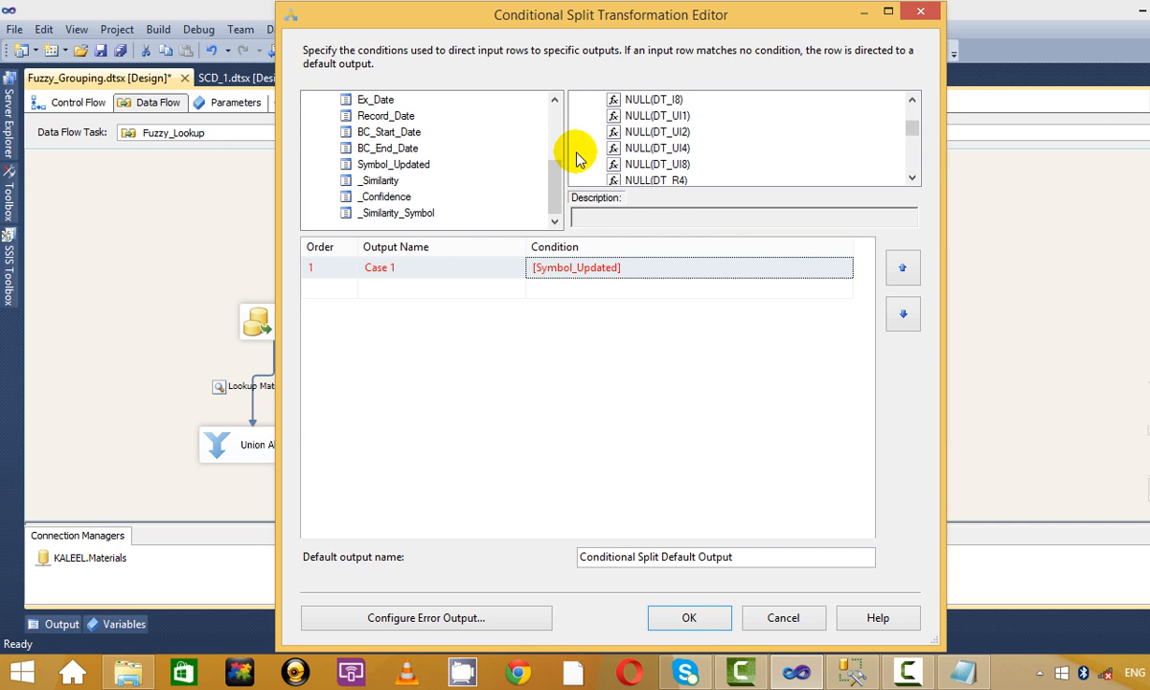
scroll(578, 154, up, 3)
drag(639, 170, 574, 265)
click(683, 267)
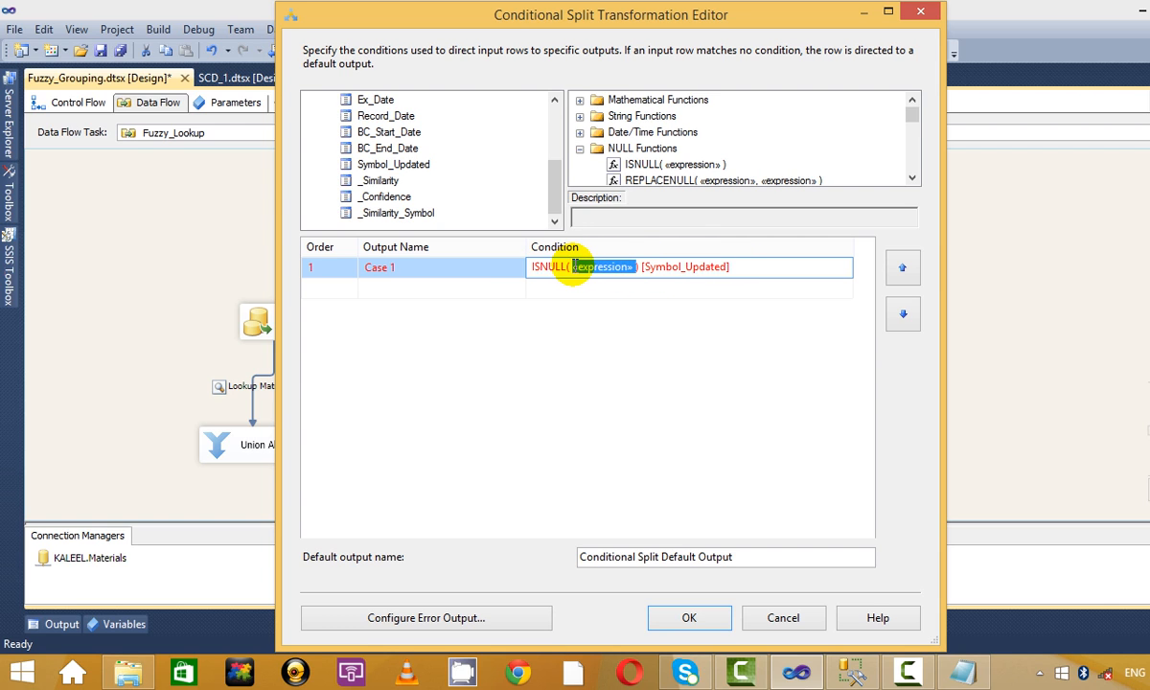
text([Symbol_Updated])
drag(739, 268, 671, 272)
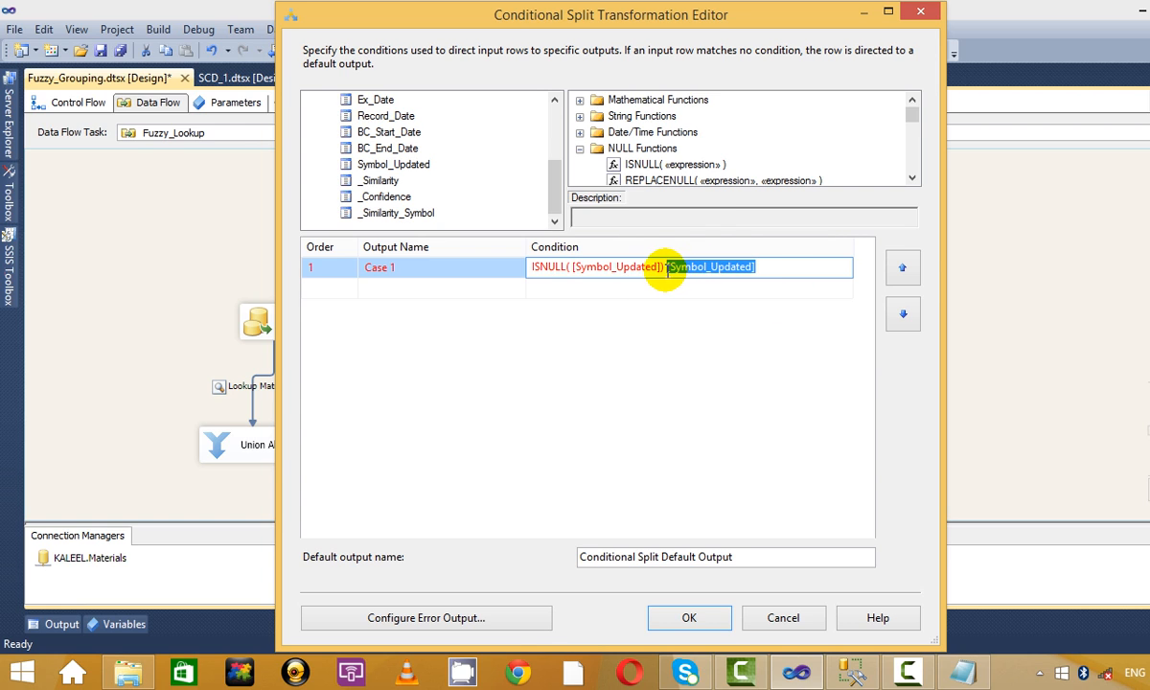
key(Delete)
click(446, 289)
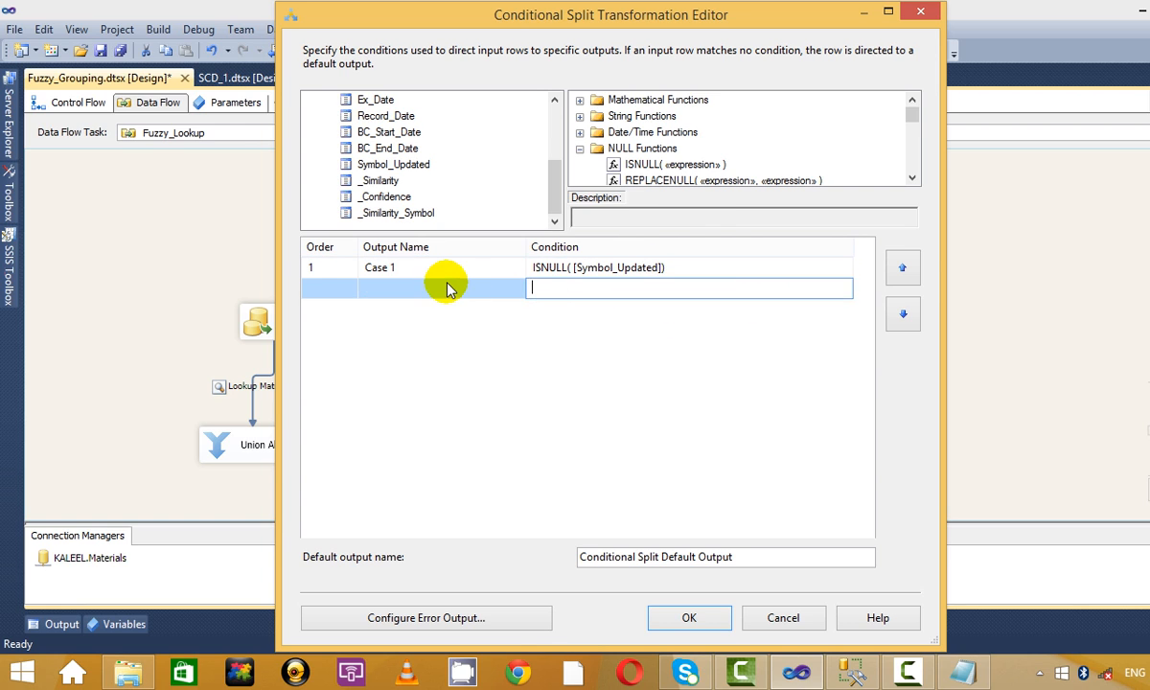
Start renaming the default output name to Actual.
click(329, 289)
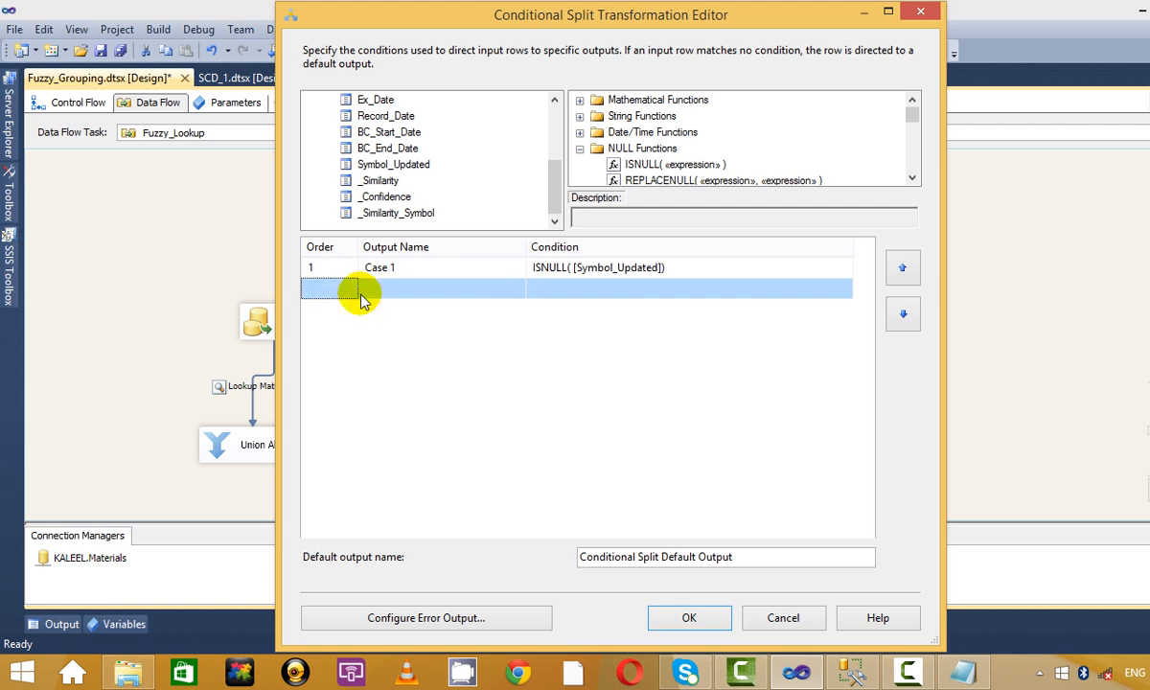
drag(741, 560, 581, 557)
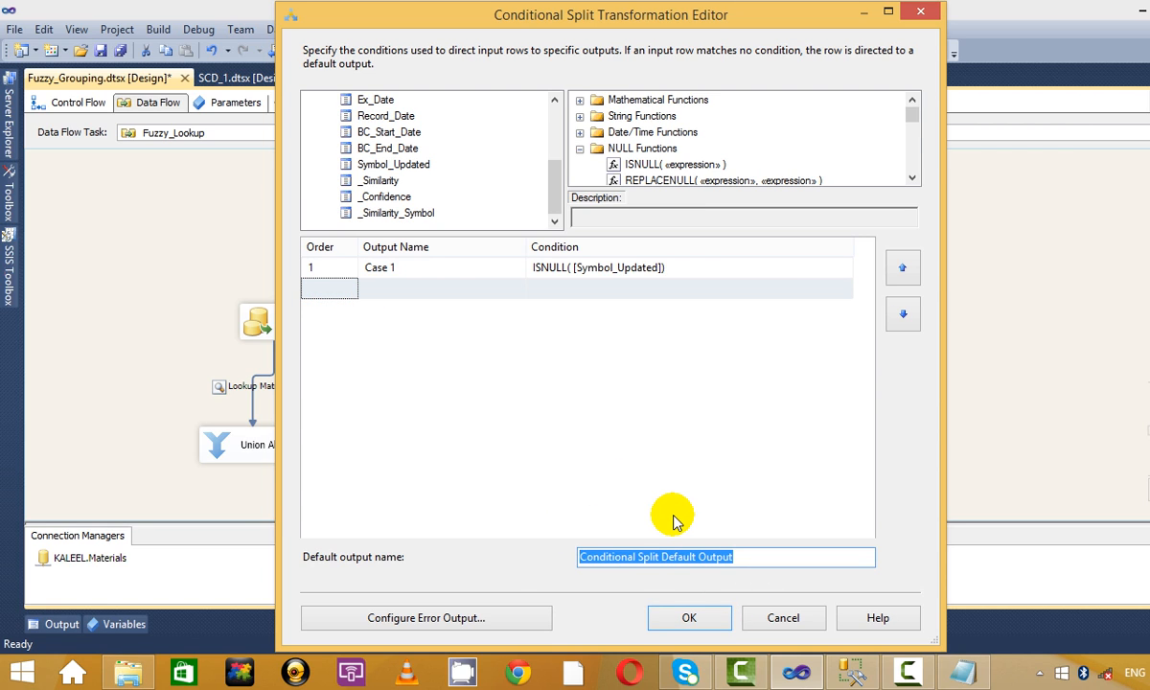
key(Delete)
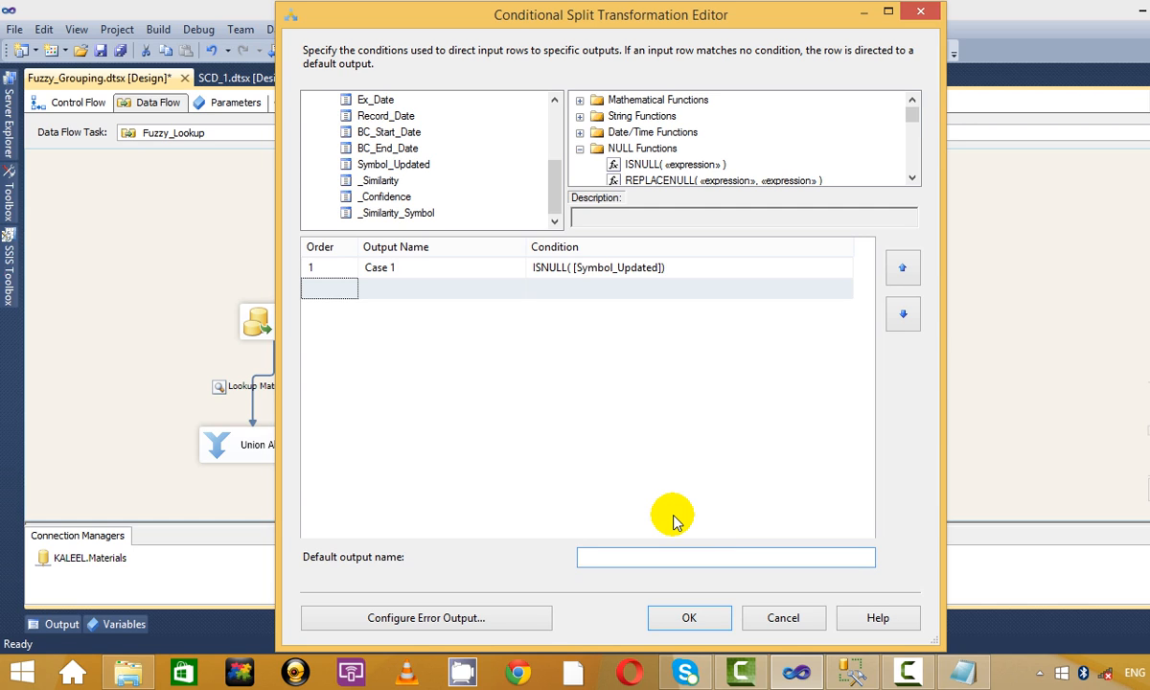
text(Actual)
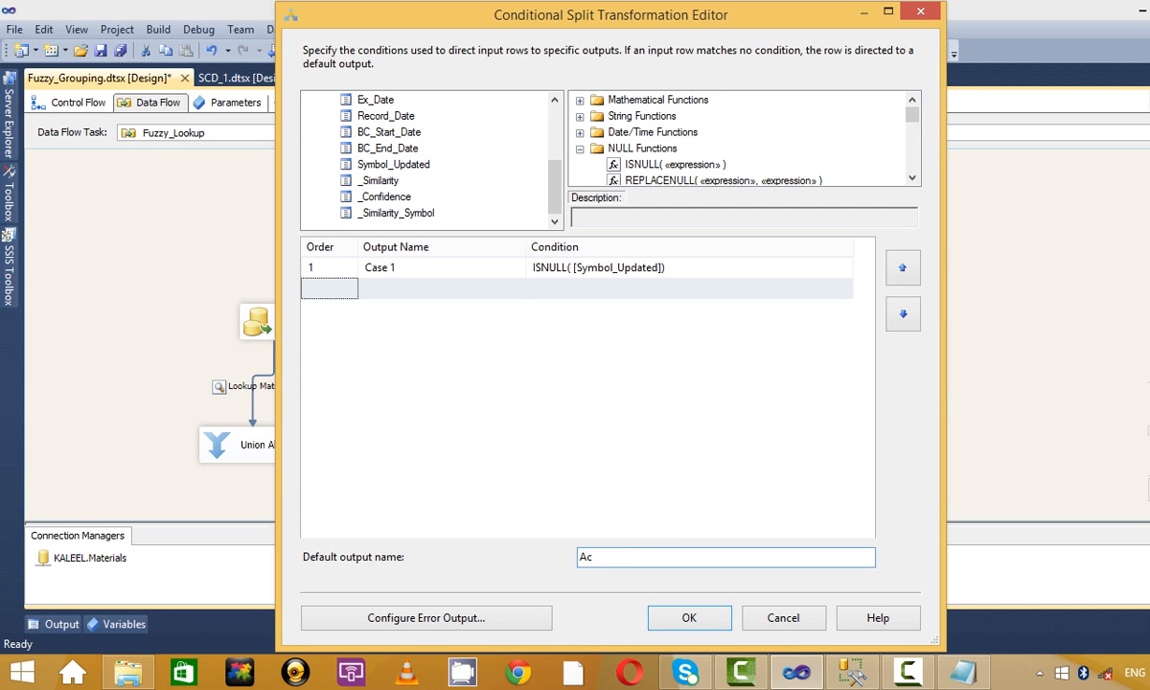
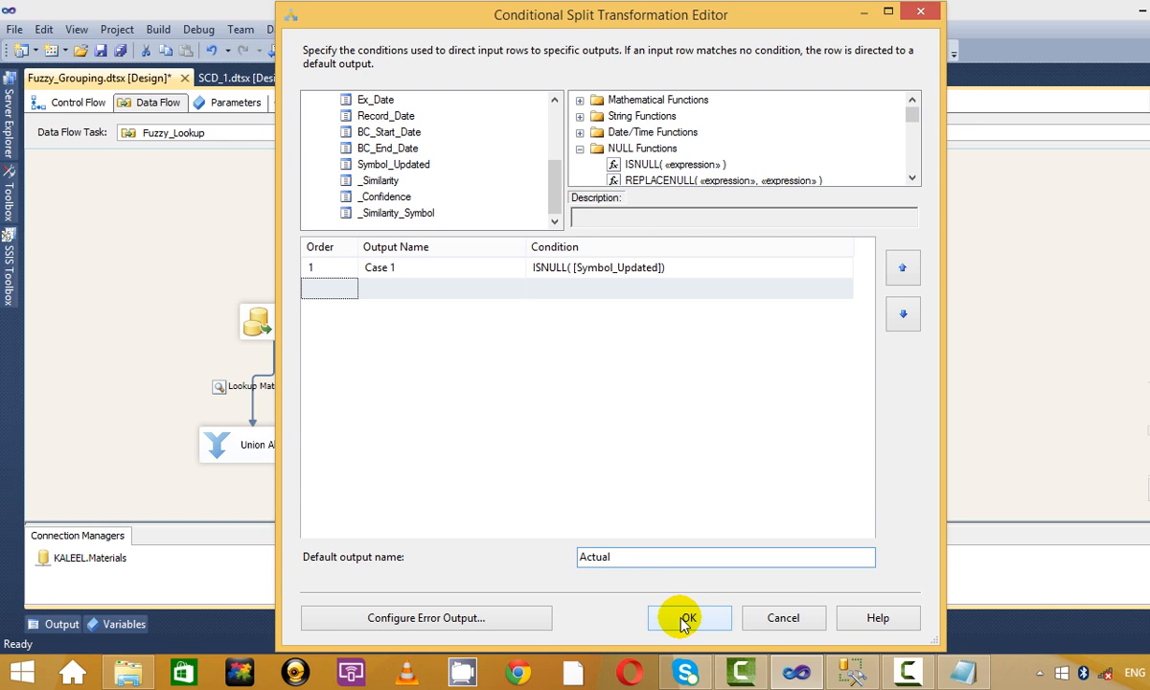
Confirm the Conditional Split: Case 1 = ISNULL([Symbol_Updated]), default output named Actual.
click(567, 268)
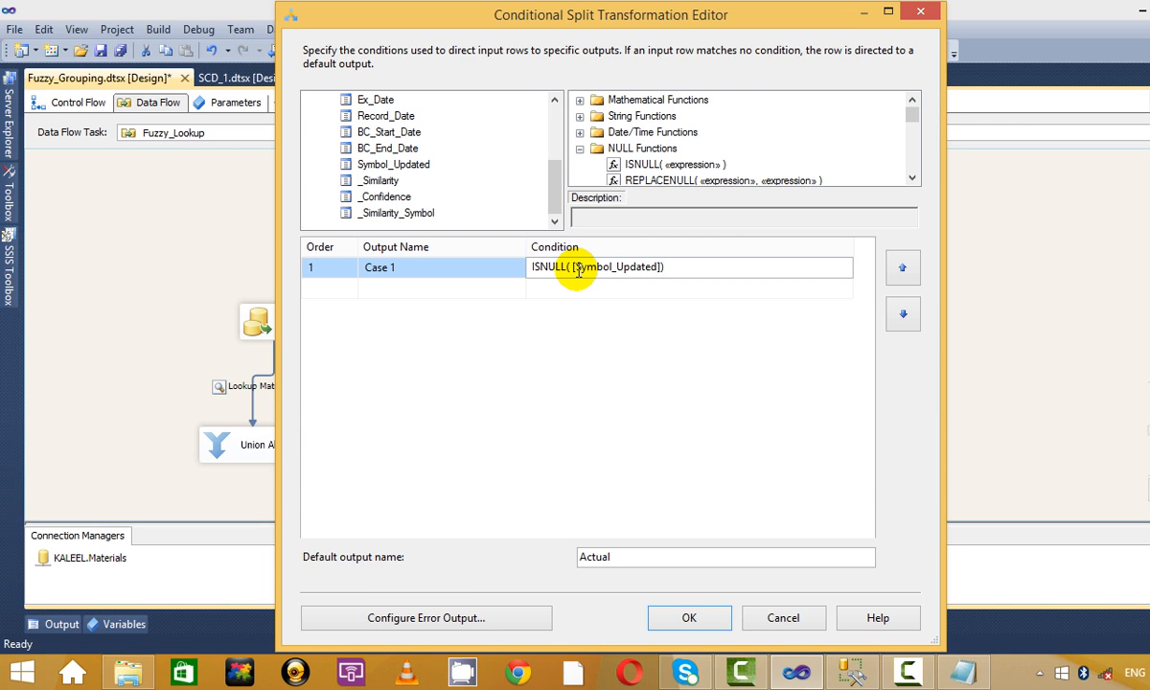
click(690, 619)
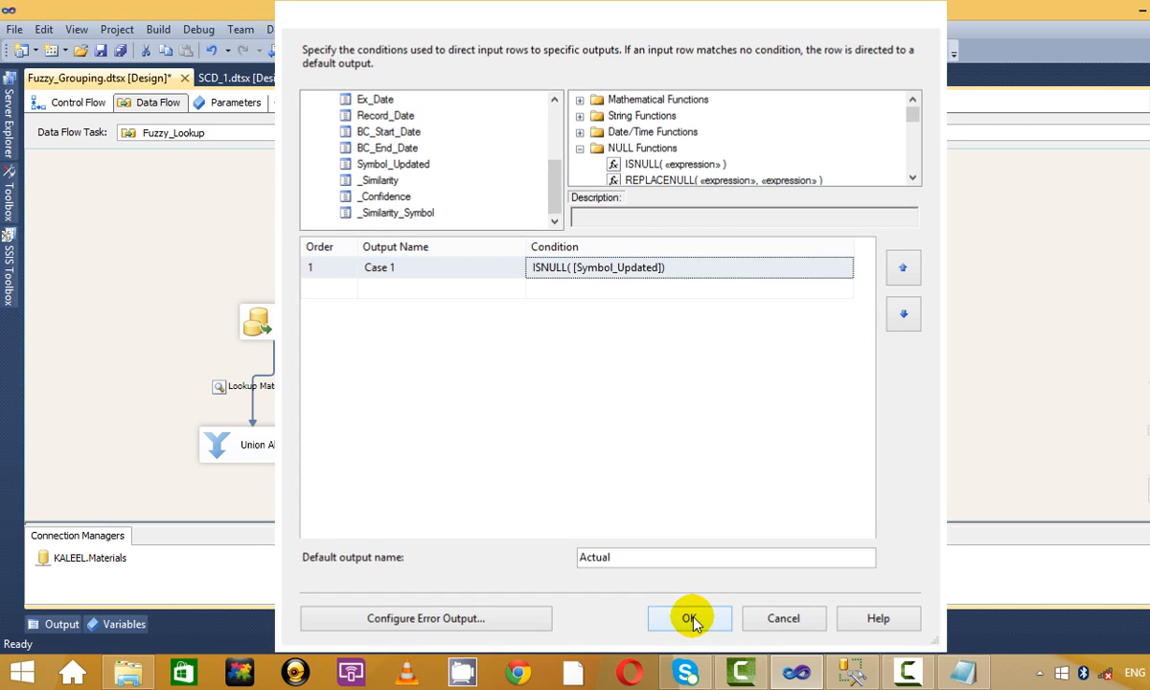
Add two Union All components to the data flow and place them below the Conditional Split.
mouse_move(9, 277)
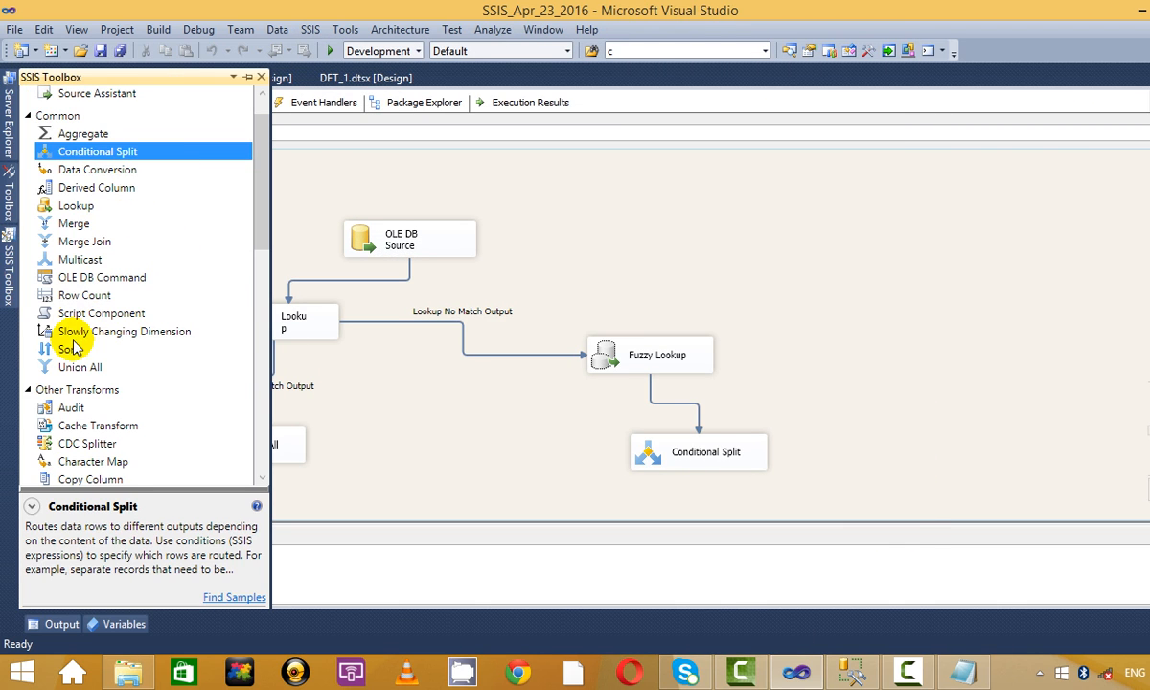
drag(58, 366, 515, 487)
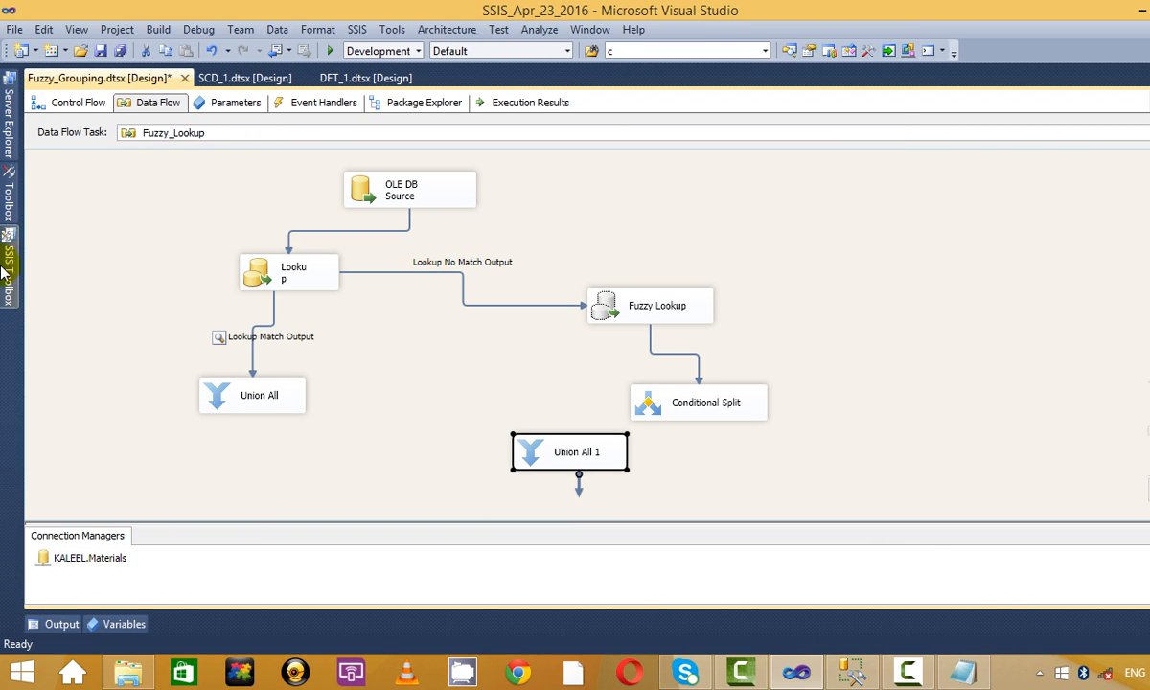
mouse_move(10, 278)
drag(153, 367, 757, 447)
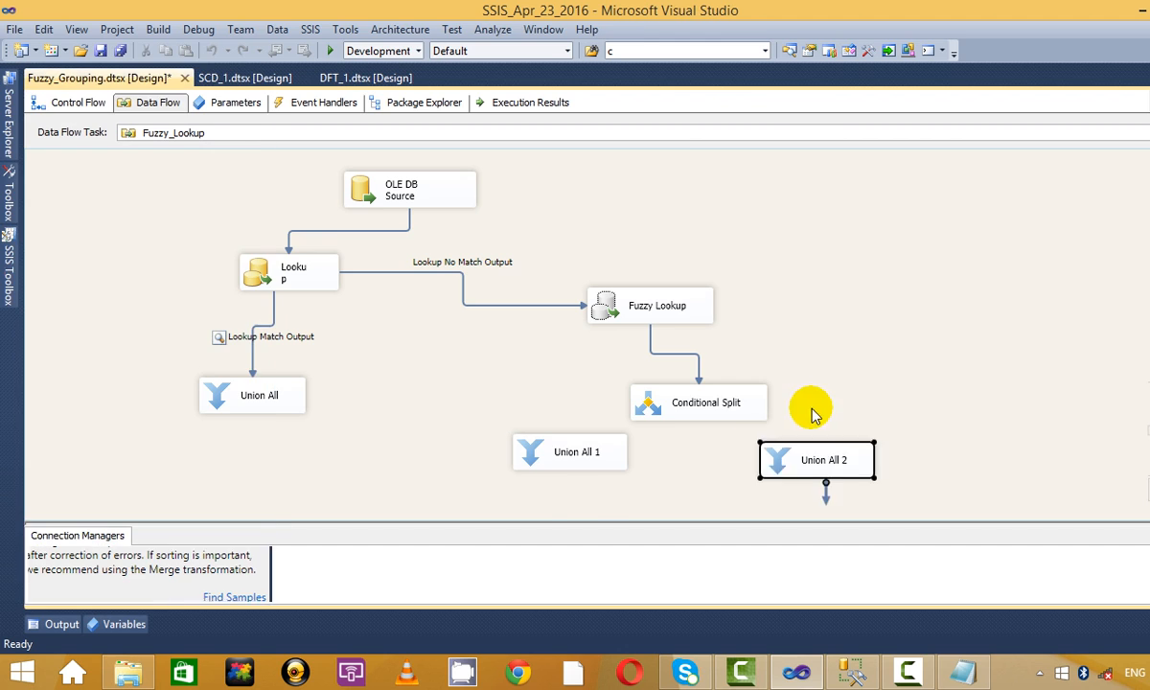
drag(580, 456, 548, 501)
drag(793, 439, 816, 477)
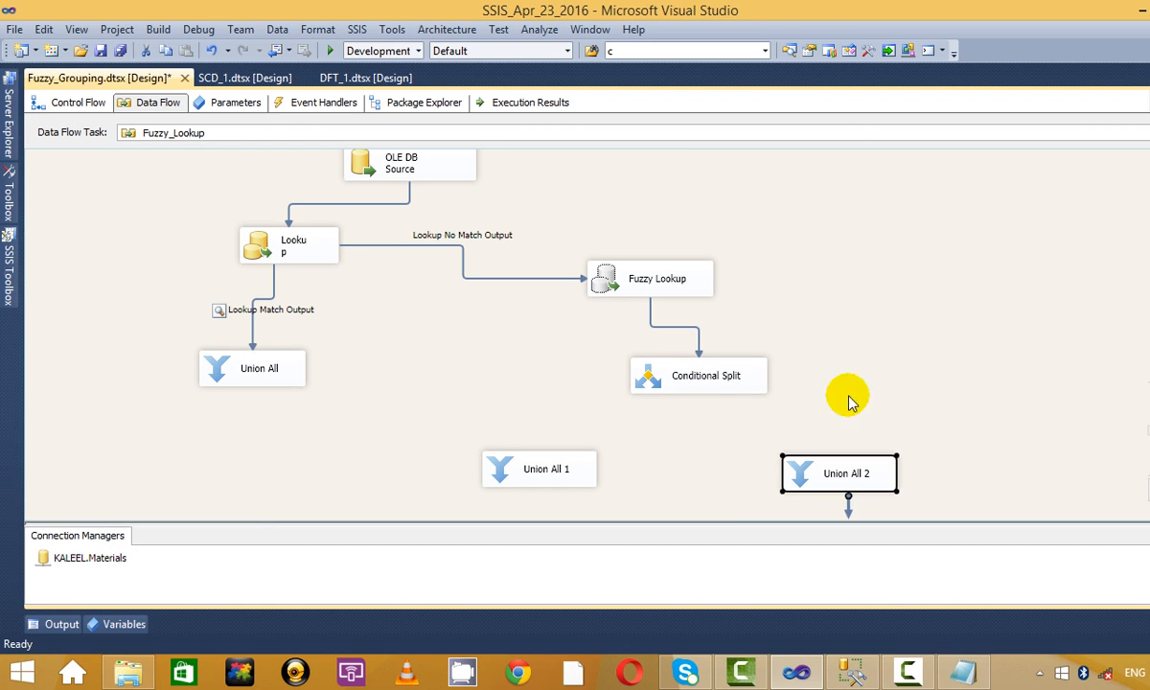
Route the split's Actual output to Union All 1 and Case 1 to Union All 2.
drag(699, 424, 517, 458)
click(587, 332)
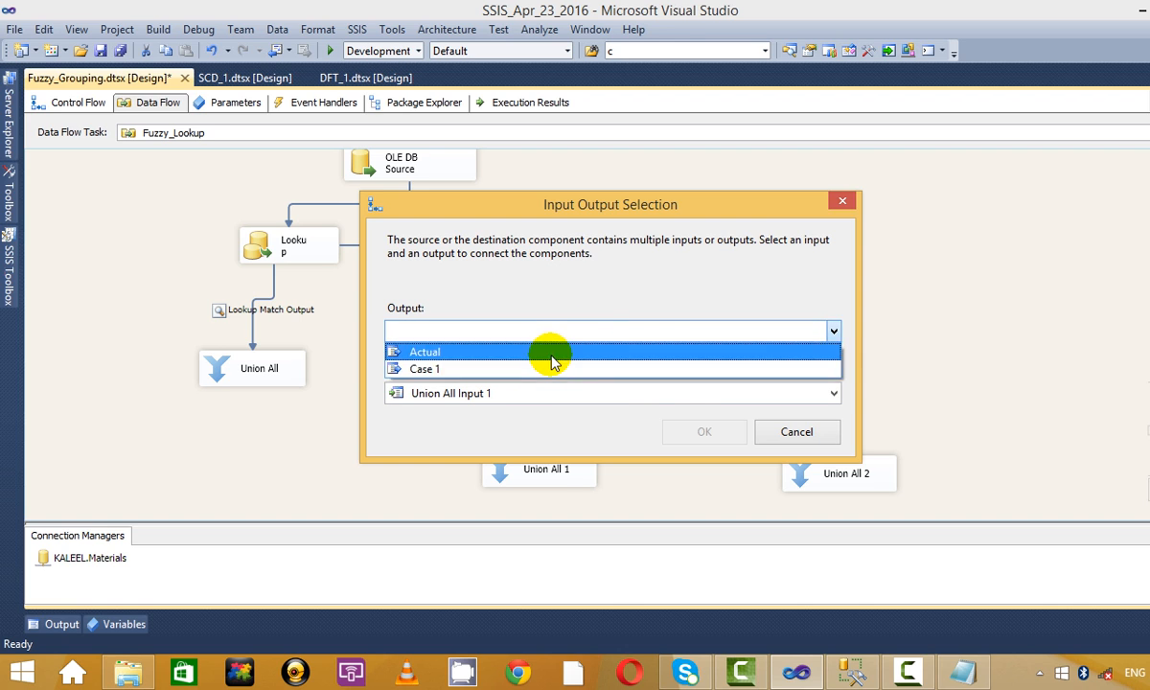
click(552, 352)
click(721, 430)
click(719, 412)
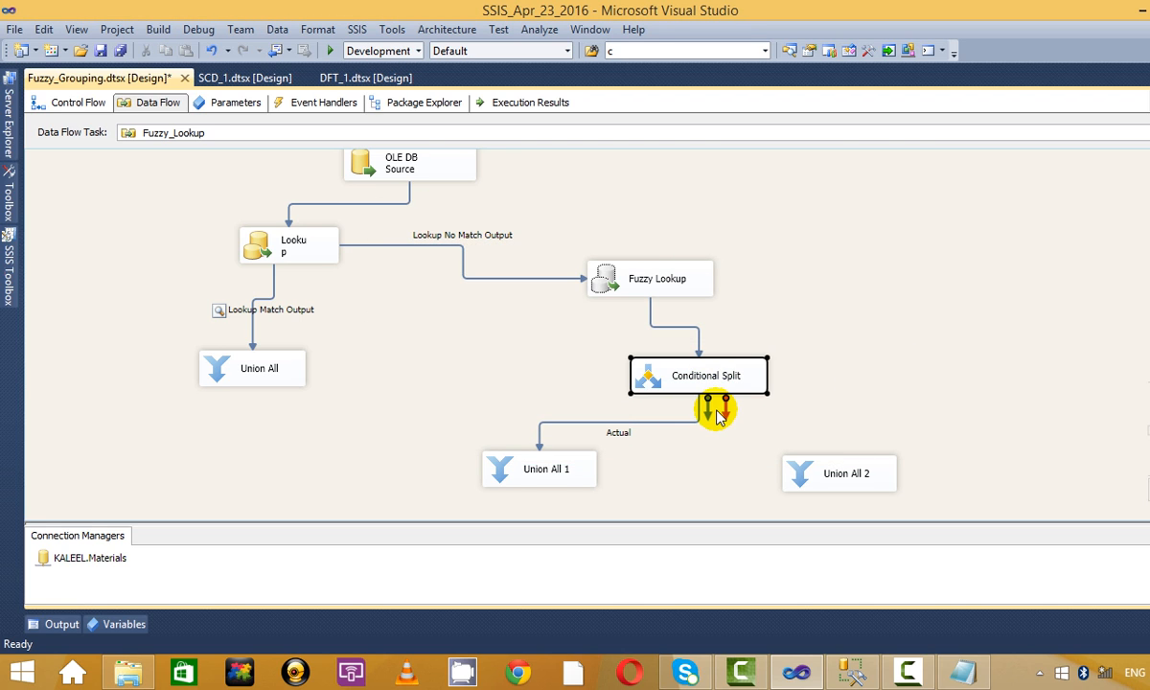
drag(708, 410, 848, 468)
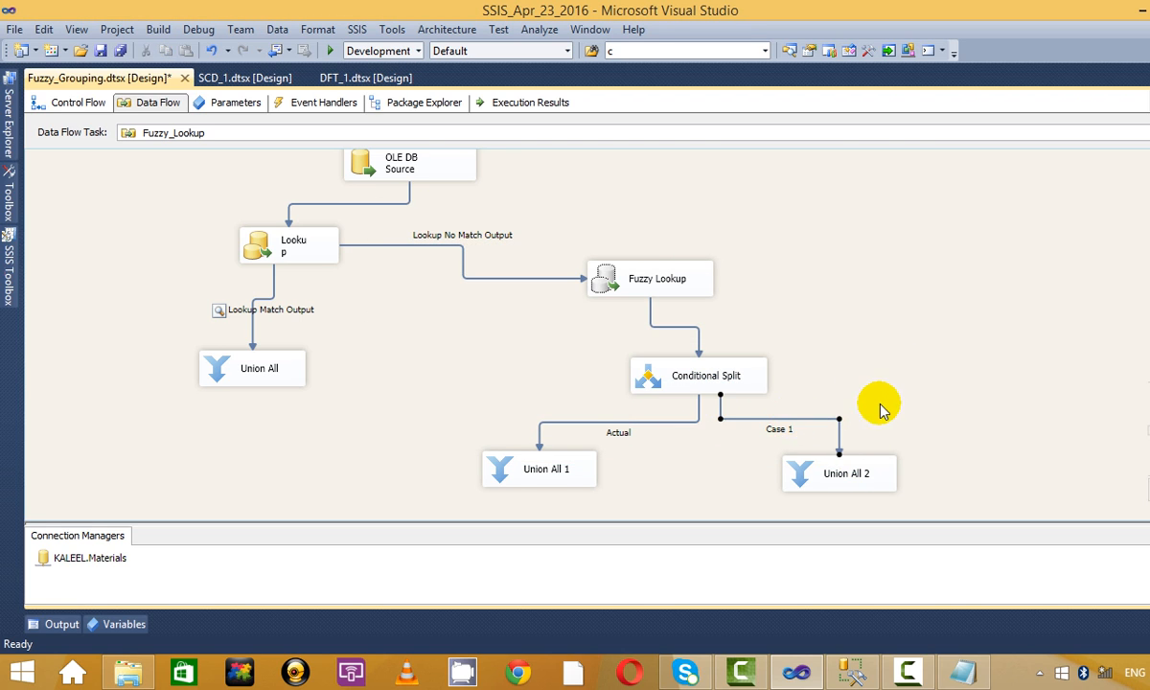
scroll(881, 404, down, 1)
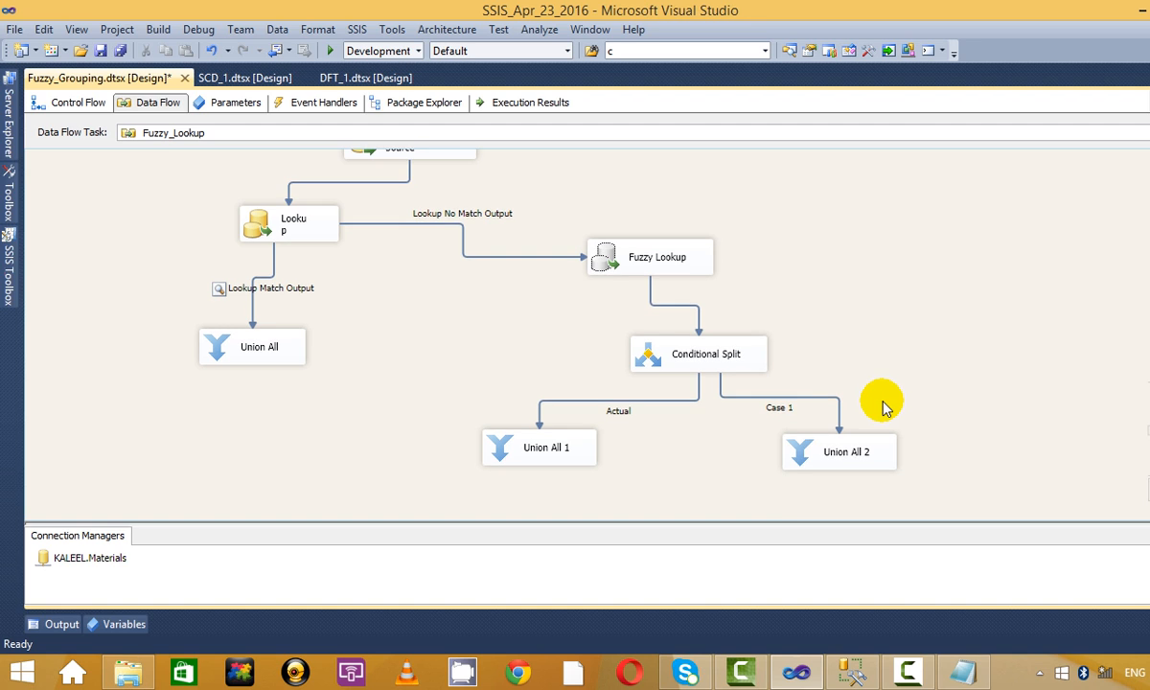
Debug-run the package, close the Lookup Match data viewer, and stop debugging.
click(332, 51)
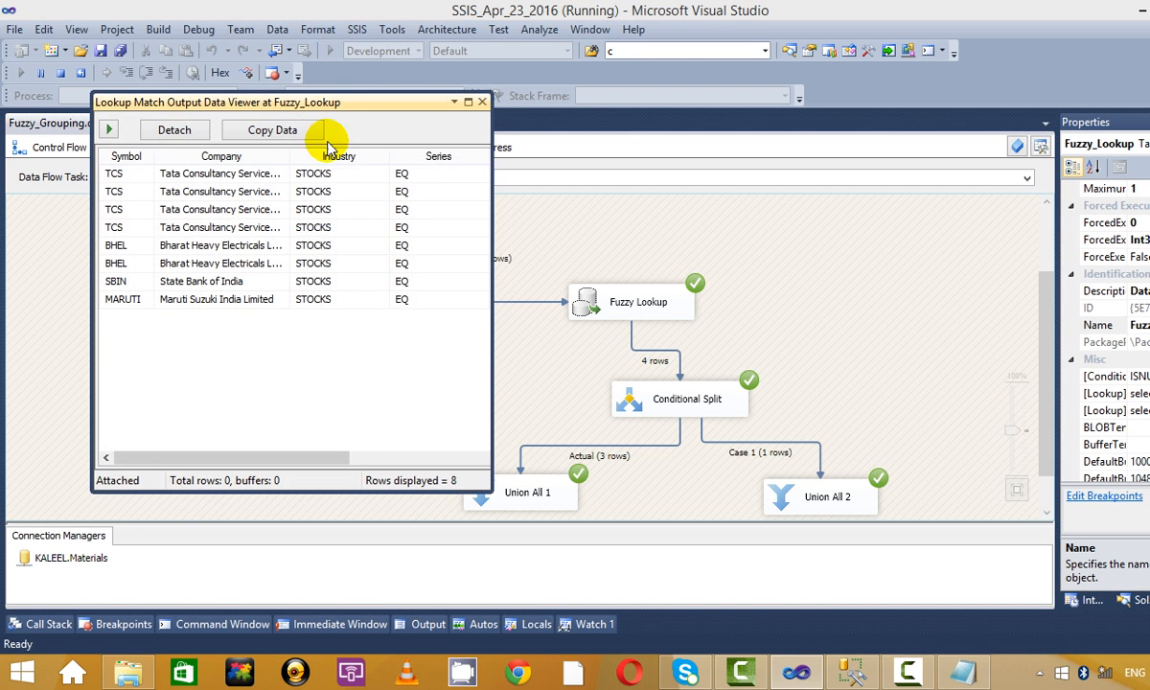
click(481, 102)
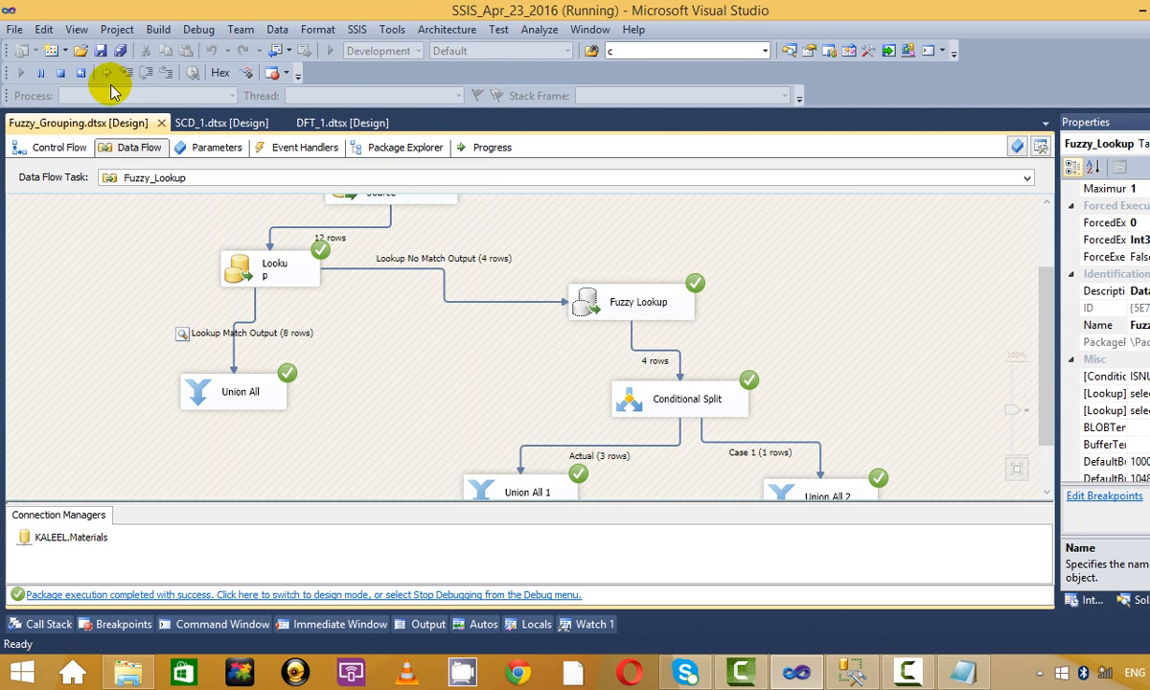
click(59, 72)
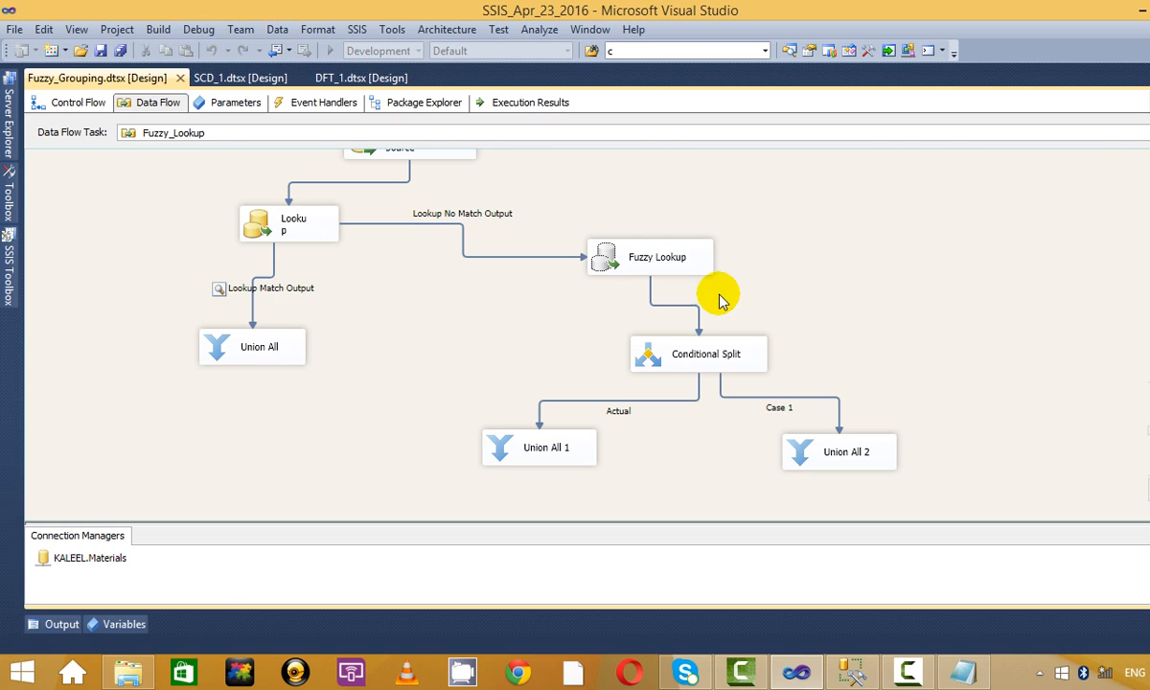
Enable data viewers on the Actual and Case 1 paths and disable the Lookup Match Output viewer.
right_click(628, 403)
click(728, 444)
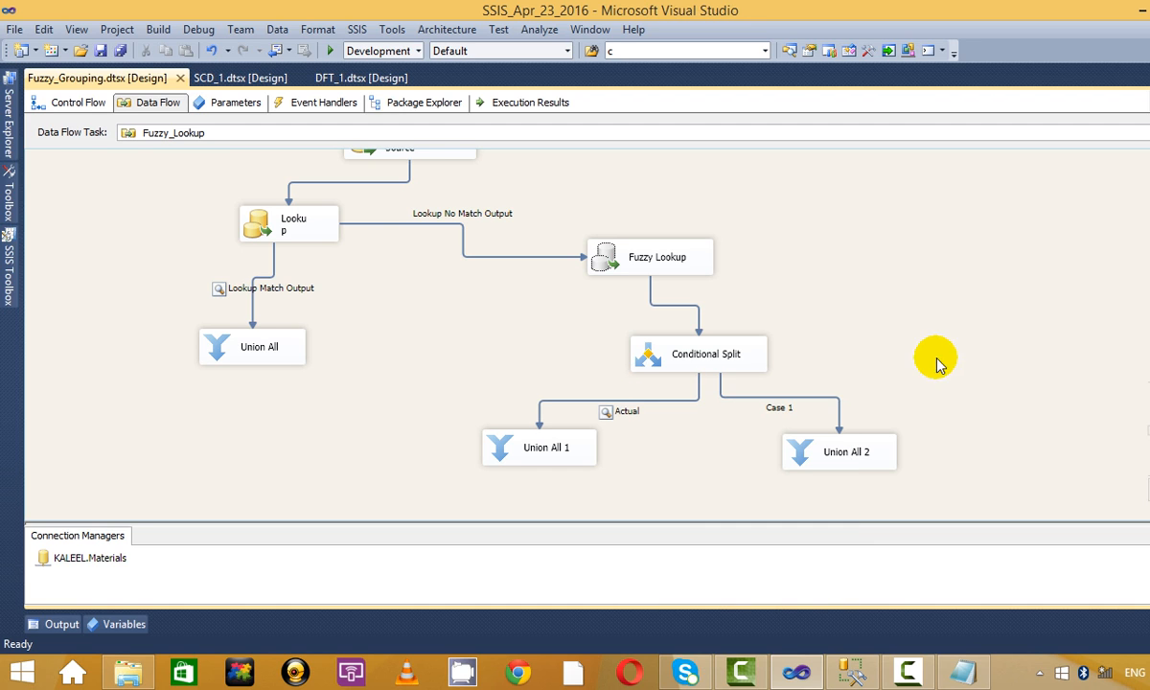
right_click(817, 398)
click(881, 452)
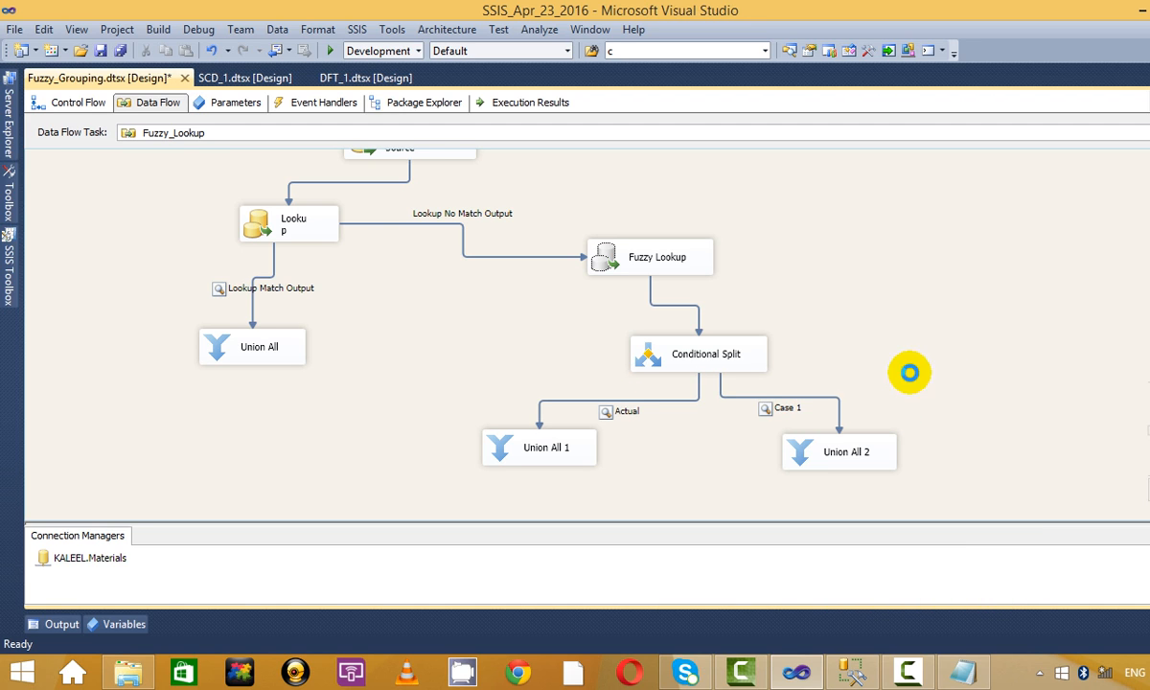
right_click(255, 293)
click(372, 334)
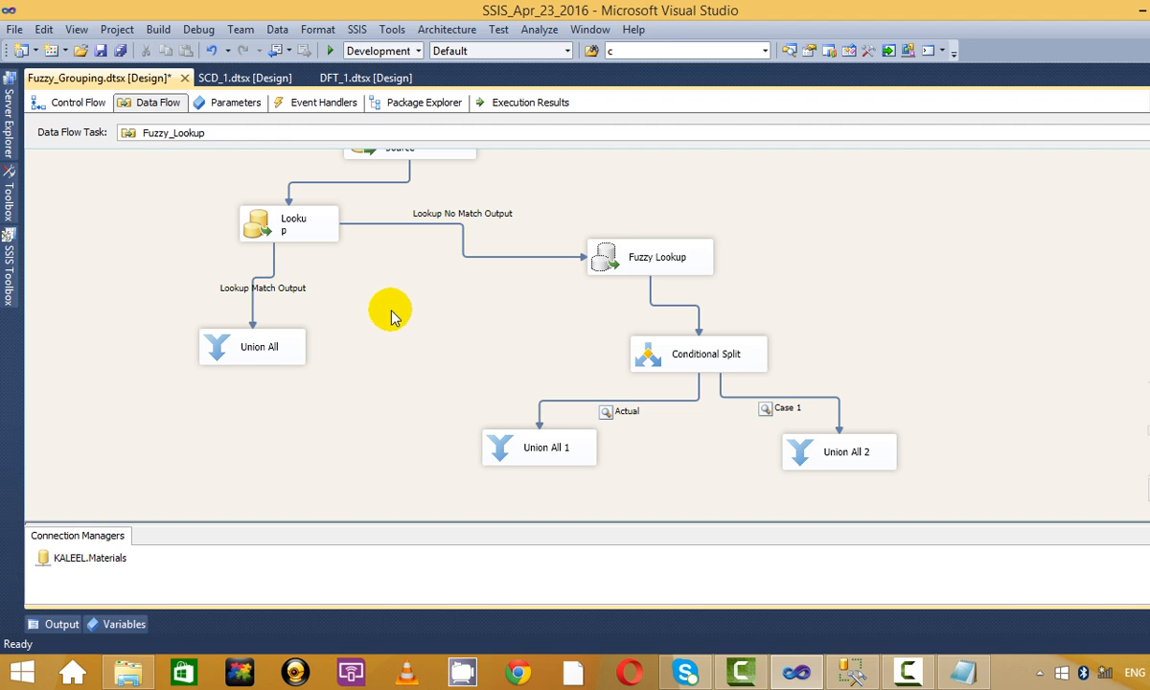
Rerun the package, check 3 BHEL rows in Actual and 1 RAMCO row in Case 1, then stop.
click(329, 51)
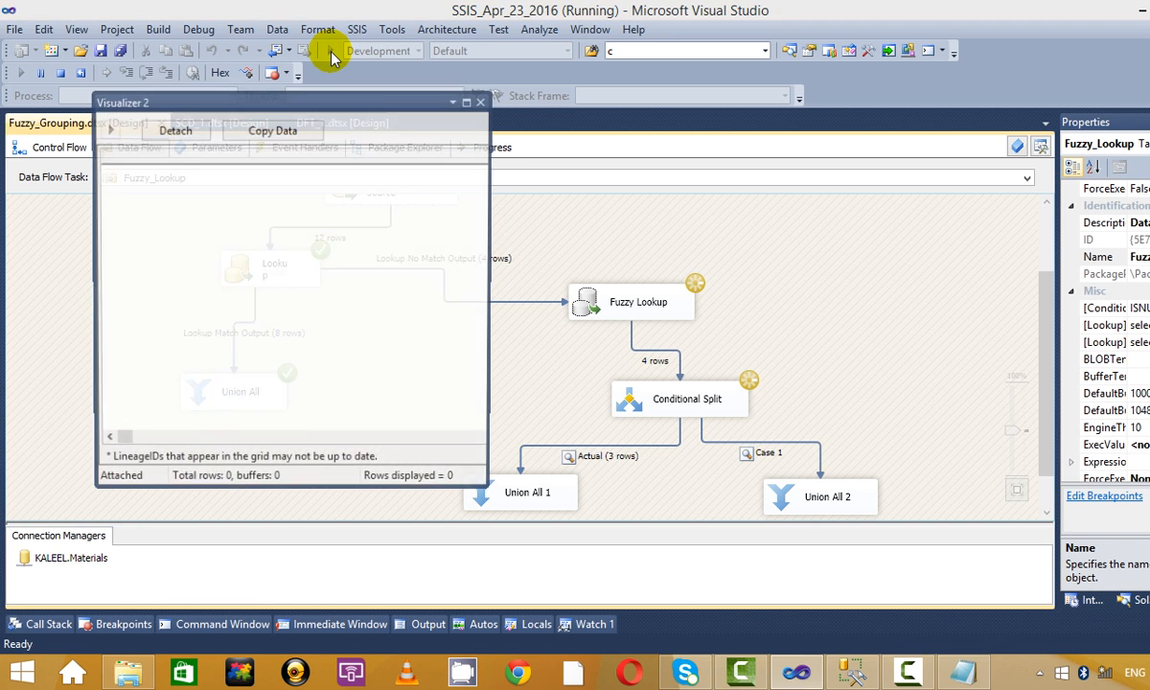
click(469, 104)
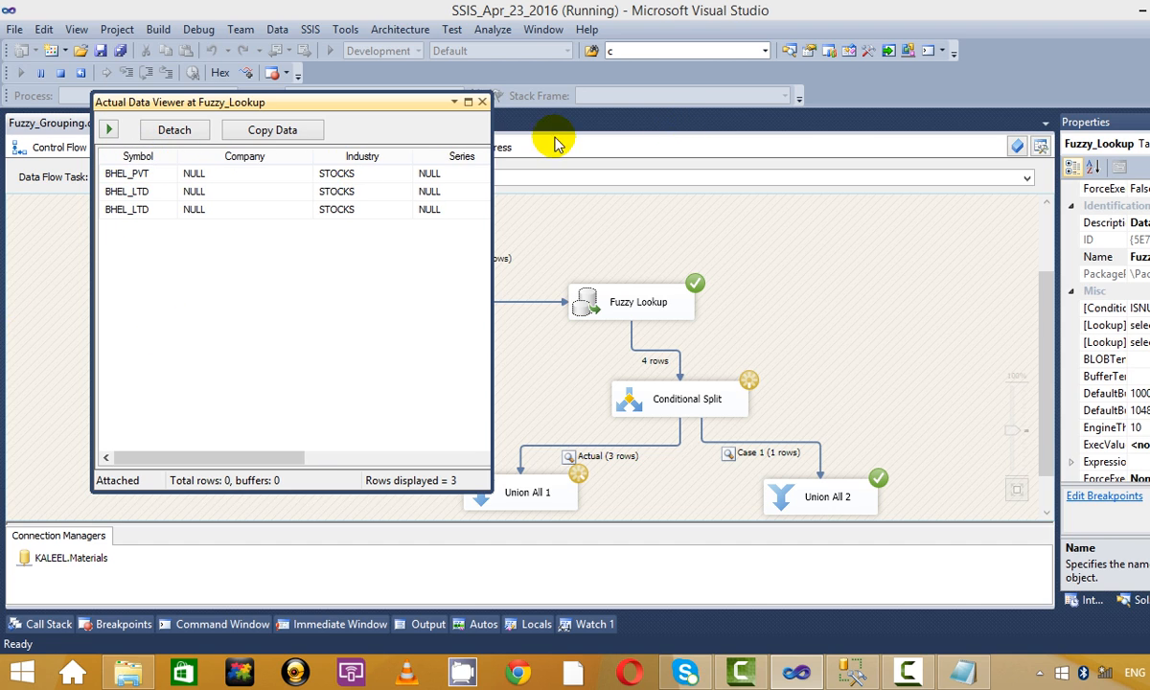
click(467, 102)
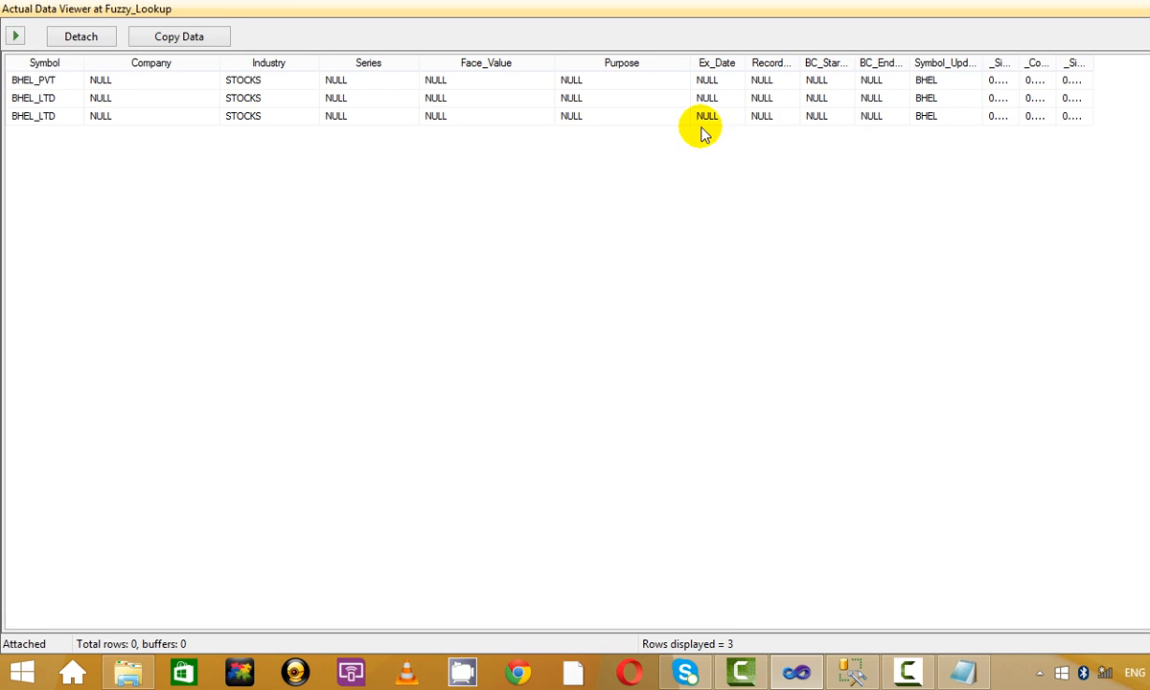
double_click(984, 63)
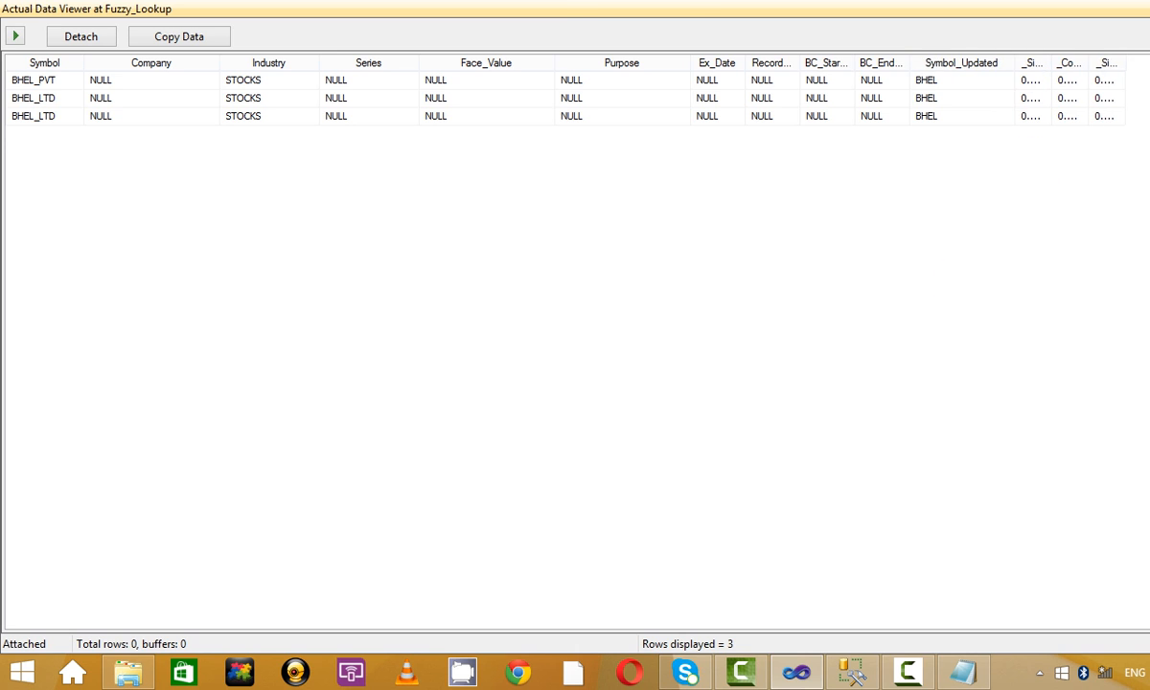
key(super+Down)
click(478, 97)
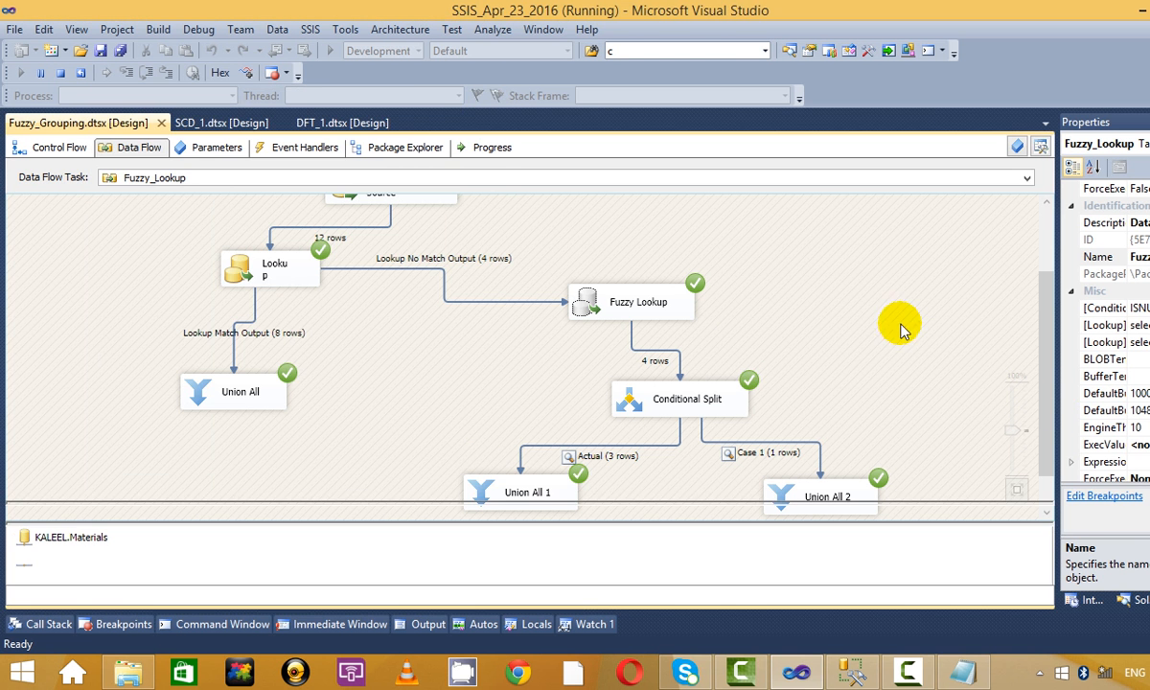
click(62, 72)
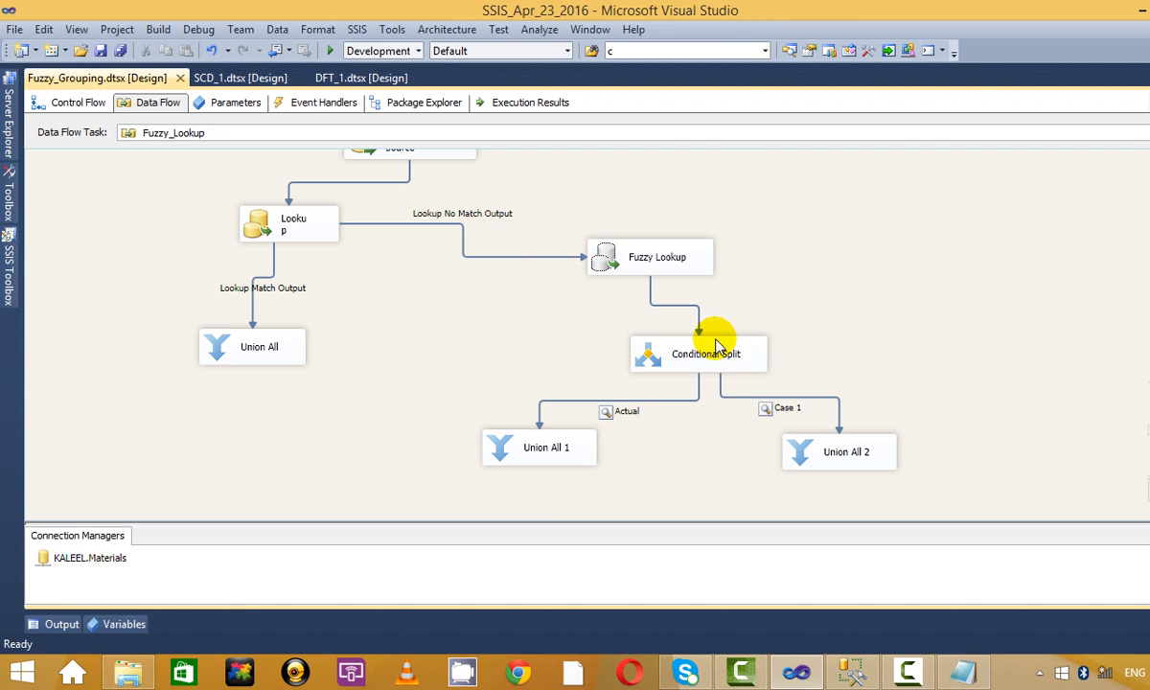
click(716, 344)
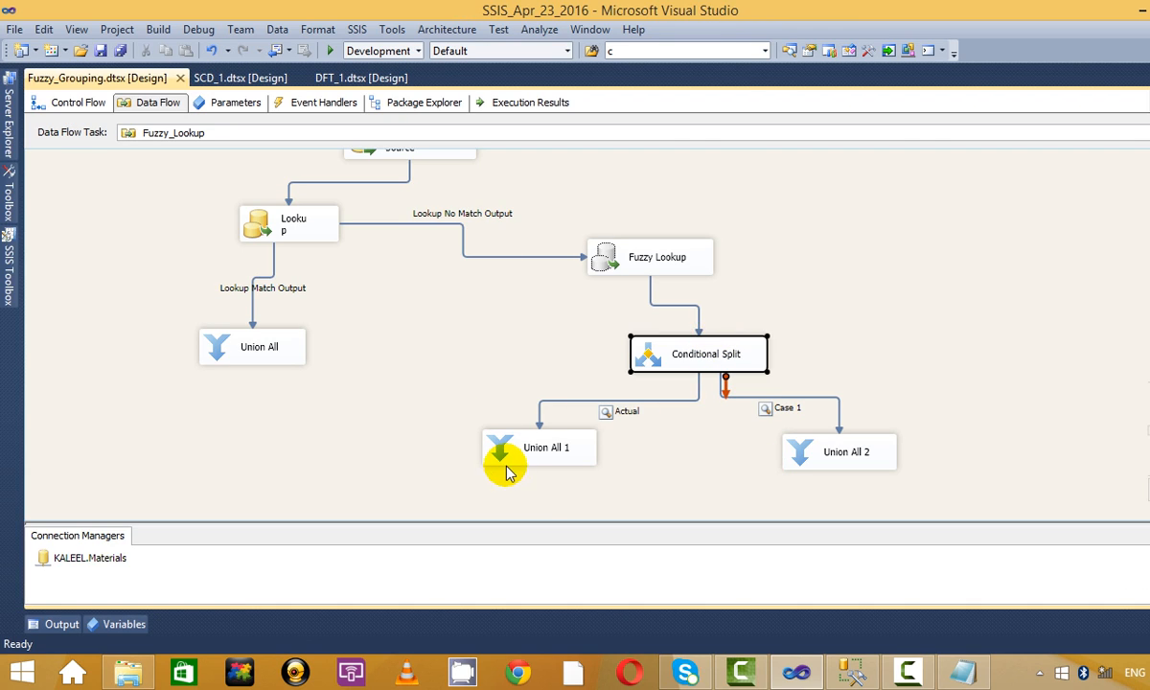
Connect Union All 1's output into the Union All component and review its editor.
click(506, 456)
drag(547, 491, 258, 347)
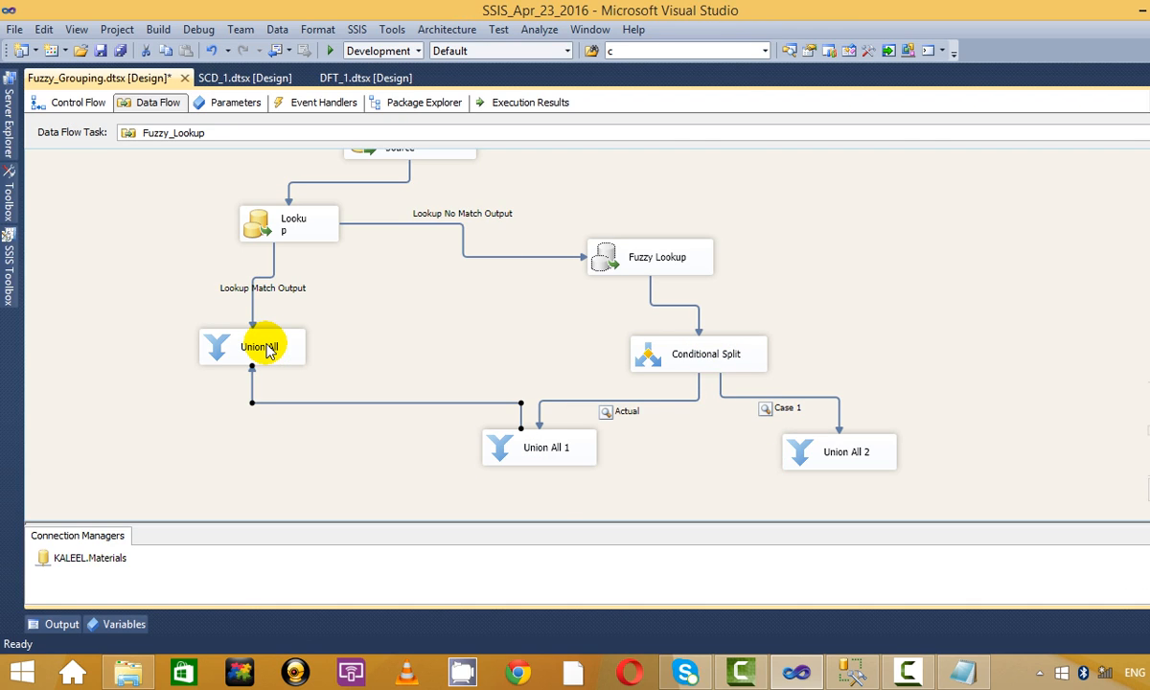
right_click(268, 351)
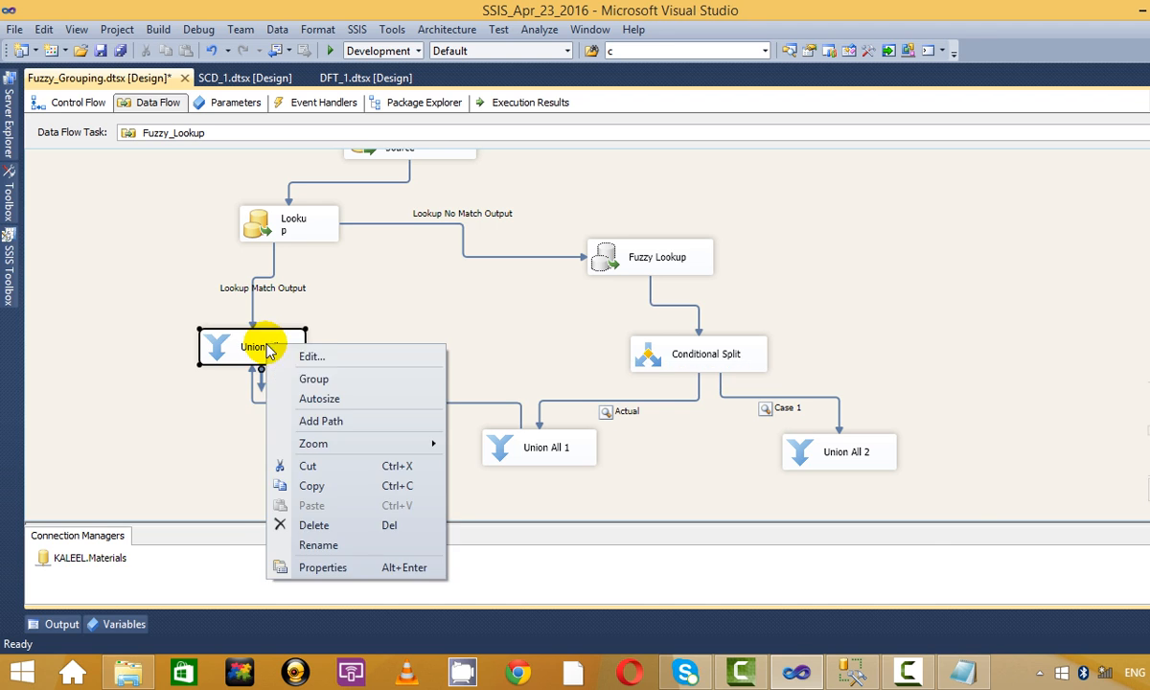
click(325, 358)
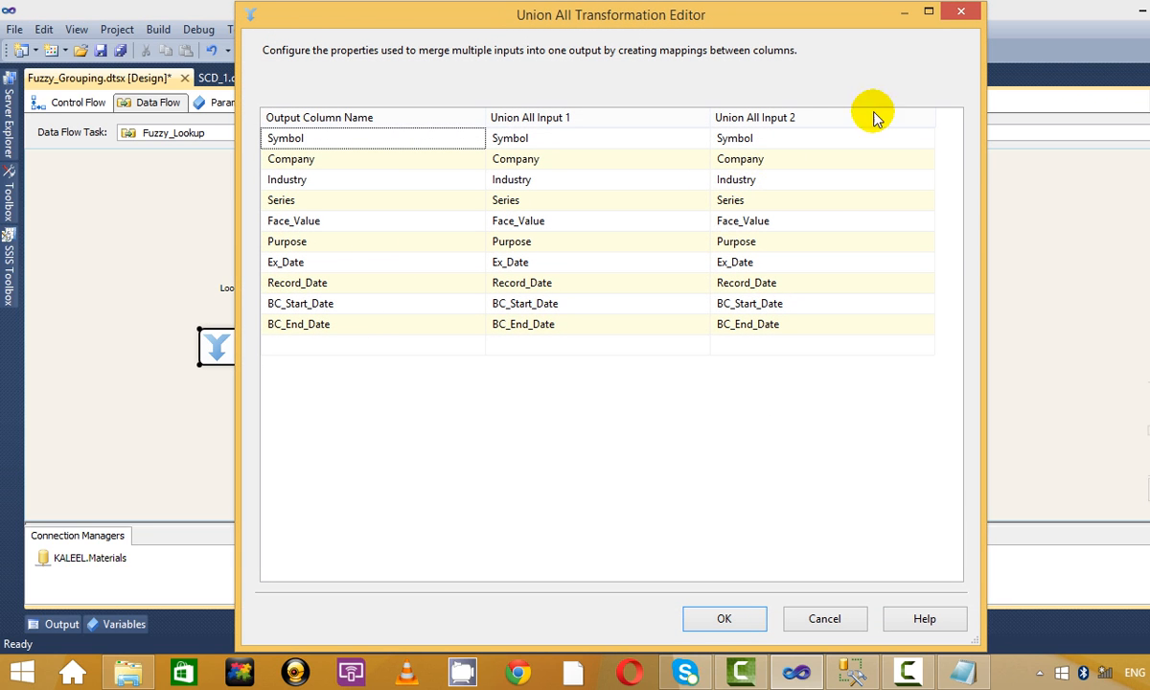
click(961, 12)
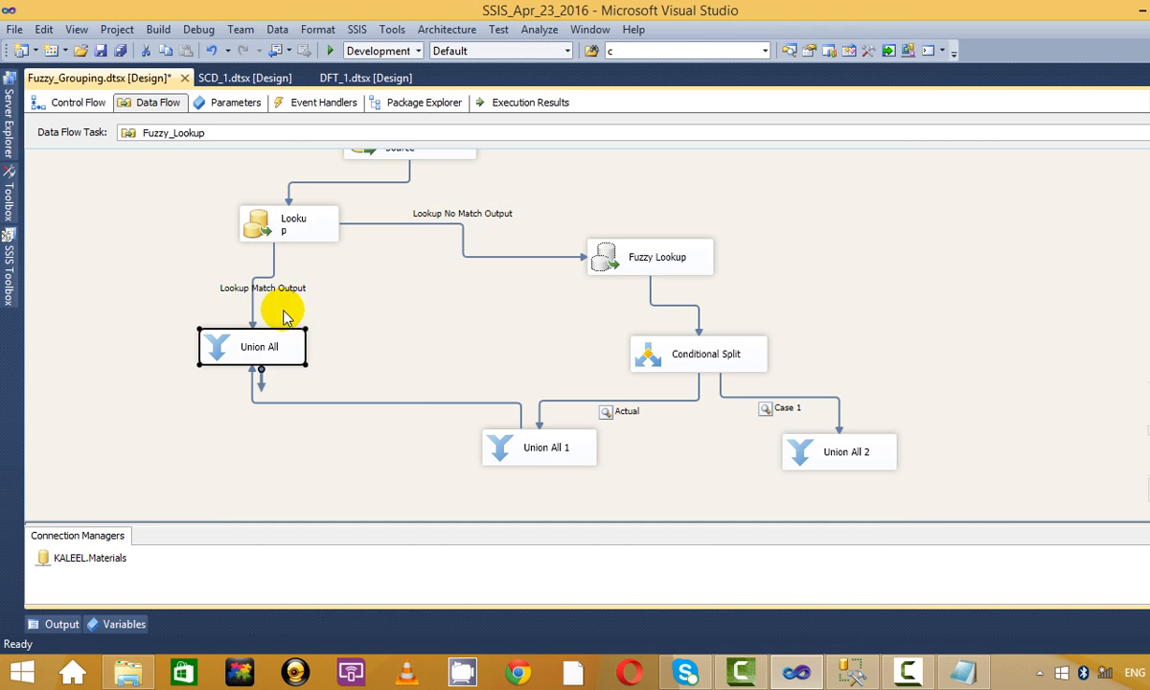
Open and review the Lookup editor, then close it.
right_click(301, 234)
click(380, 236)
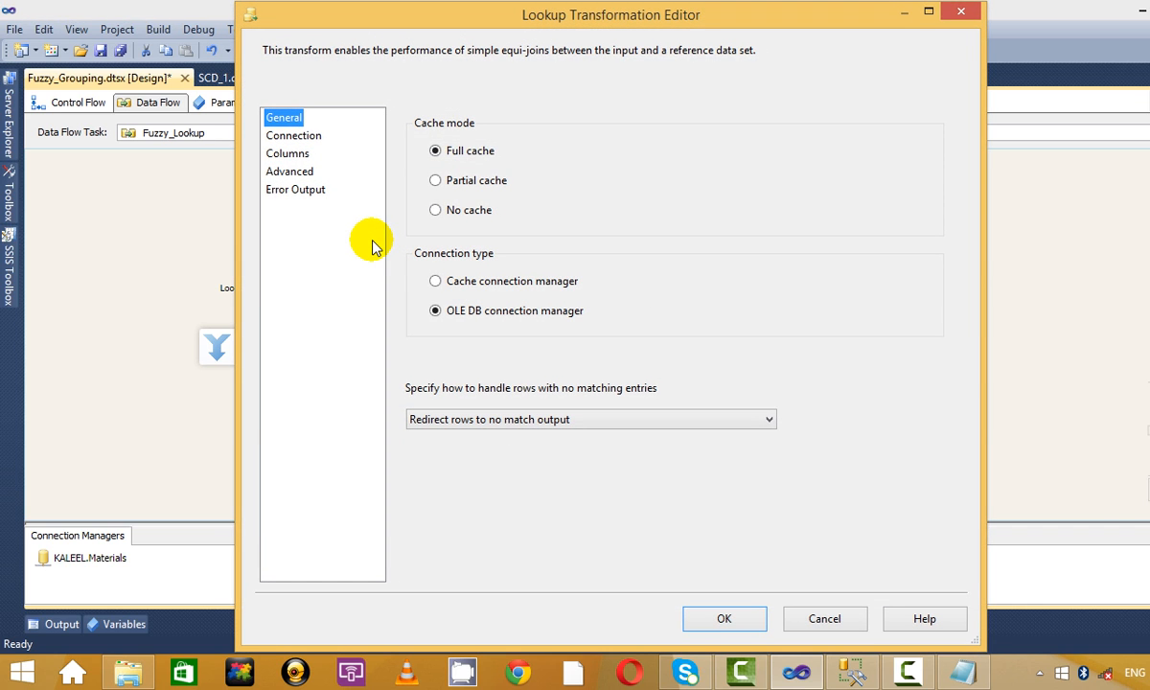
click(961, 12)
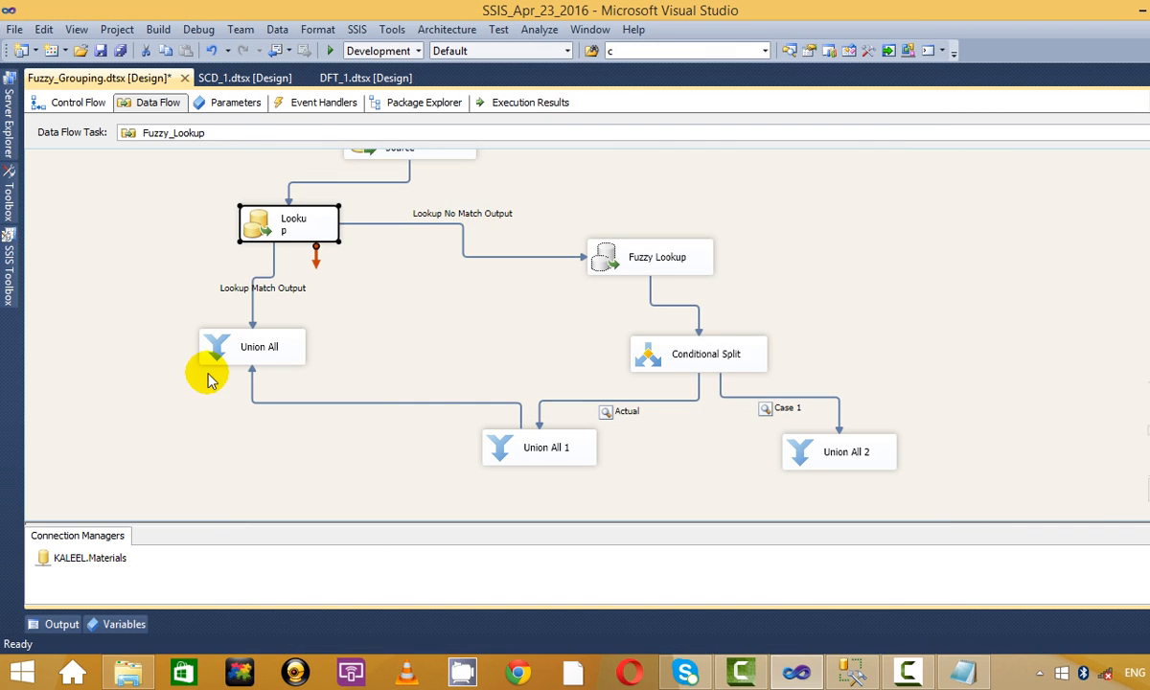
click(314, 223)
click(526, 448)
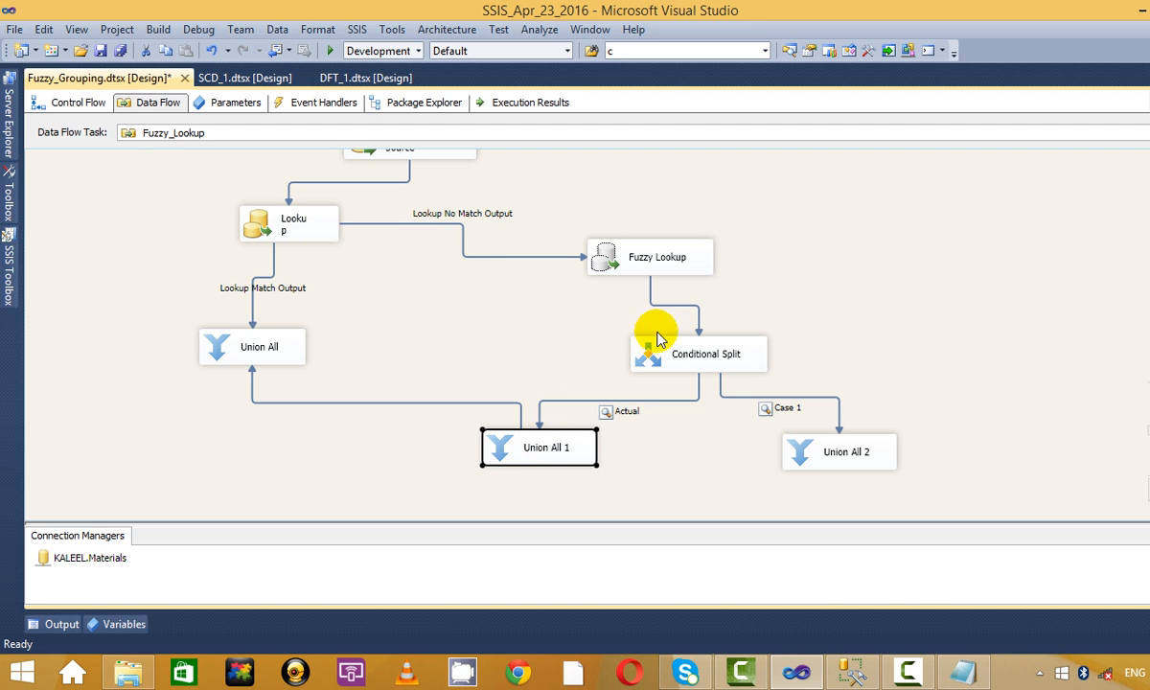
click(656, 347)
Disable the data viewers on the Case 1 and Actual paths.
click(642, 403)
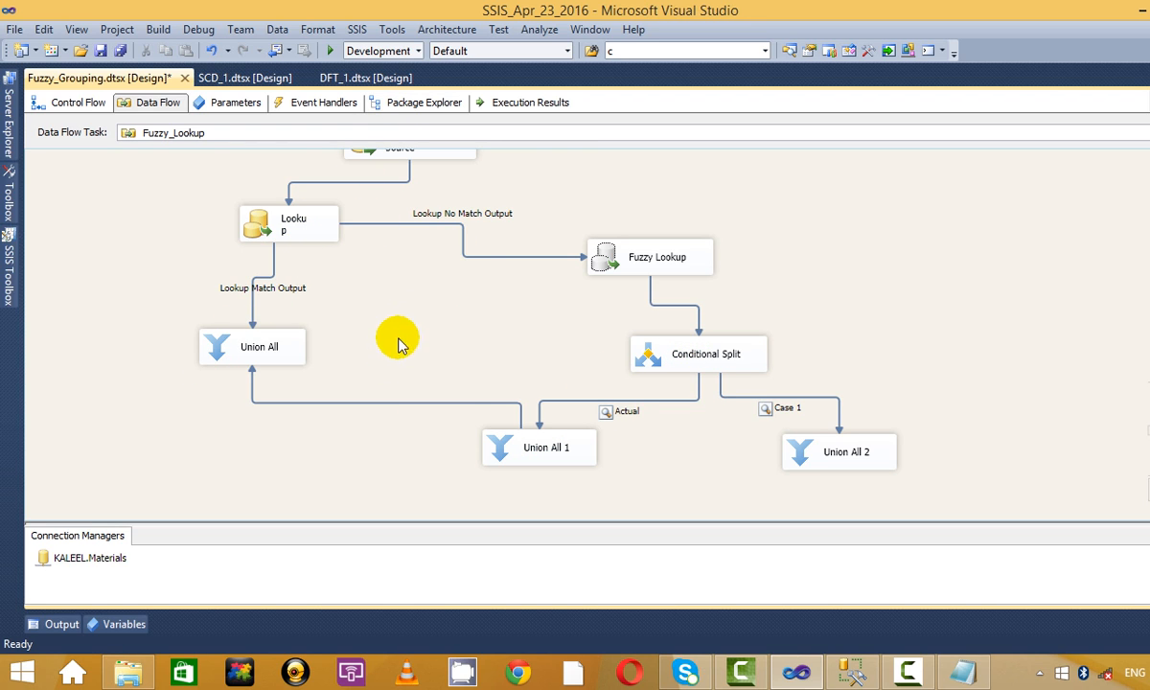
right_click(806, 399)
click(783, 441)
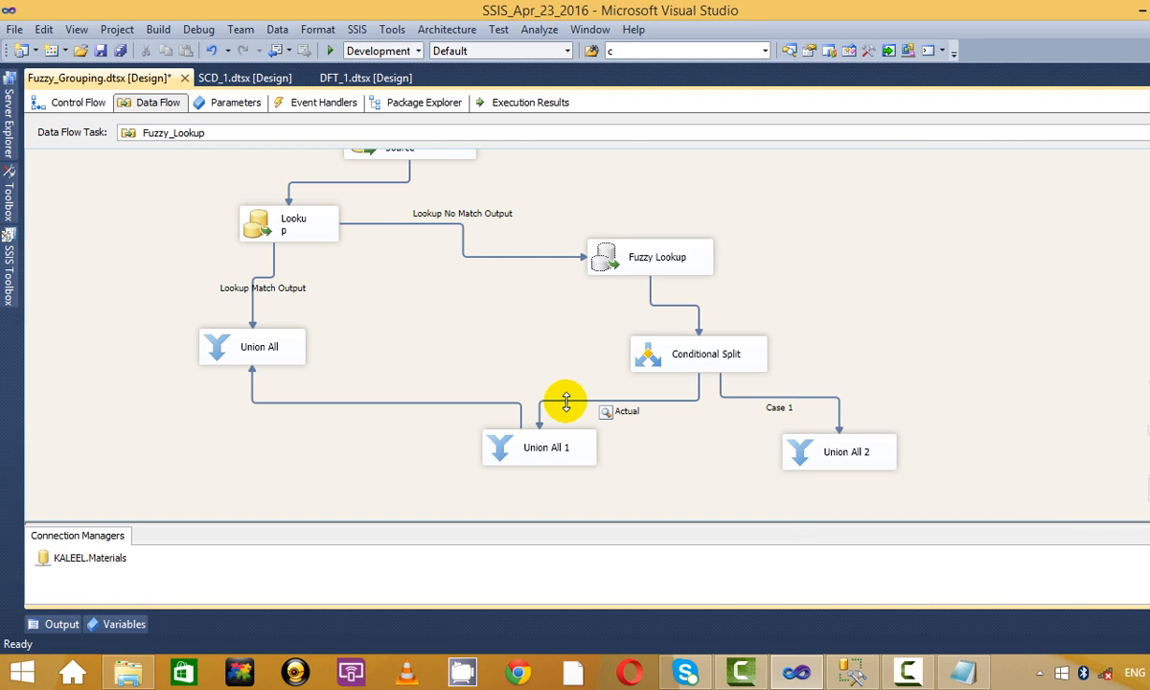
click(567, 402)
right_click(602, 403)
click(651, 455)
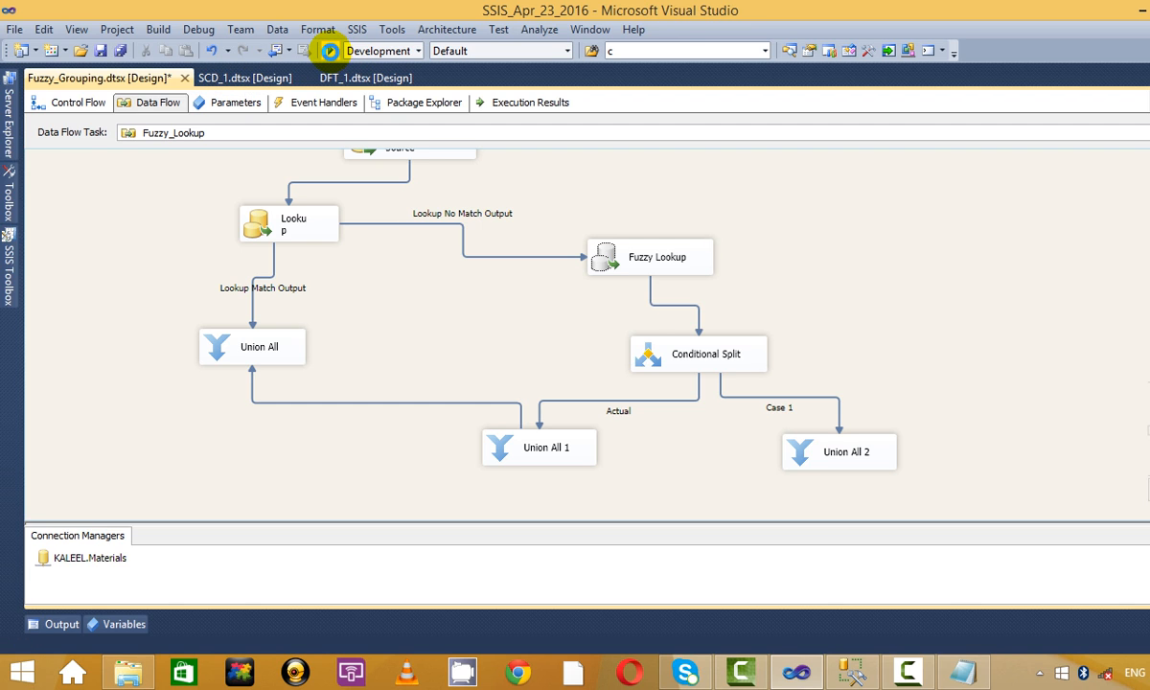
Run the Fuzzy_Lookup package, confirm Union All 1's 3 rows reach Union All, and stop debugging.
click(331, 51)
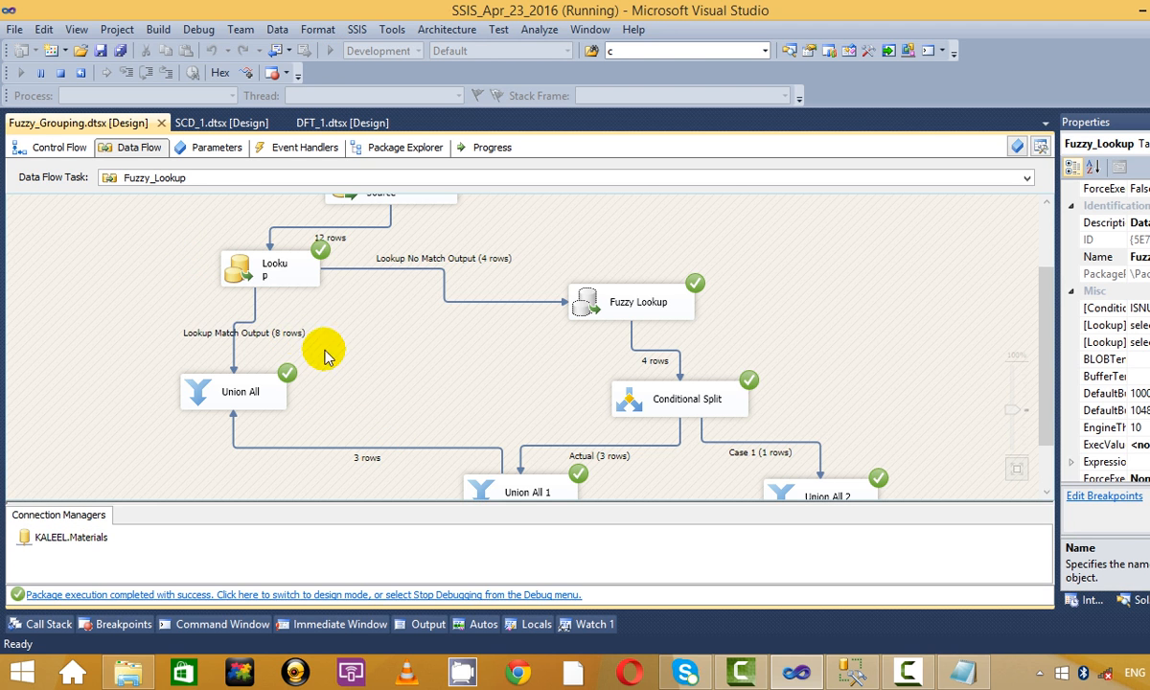
scroll(655, 462, down, 1)
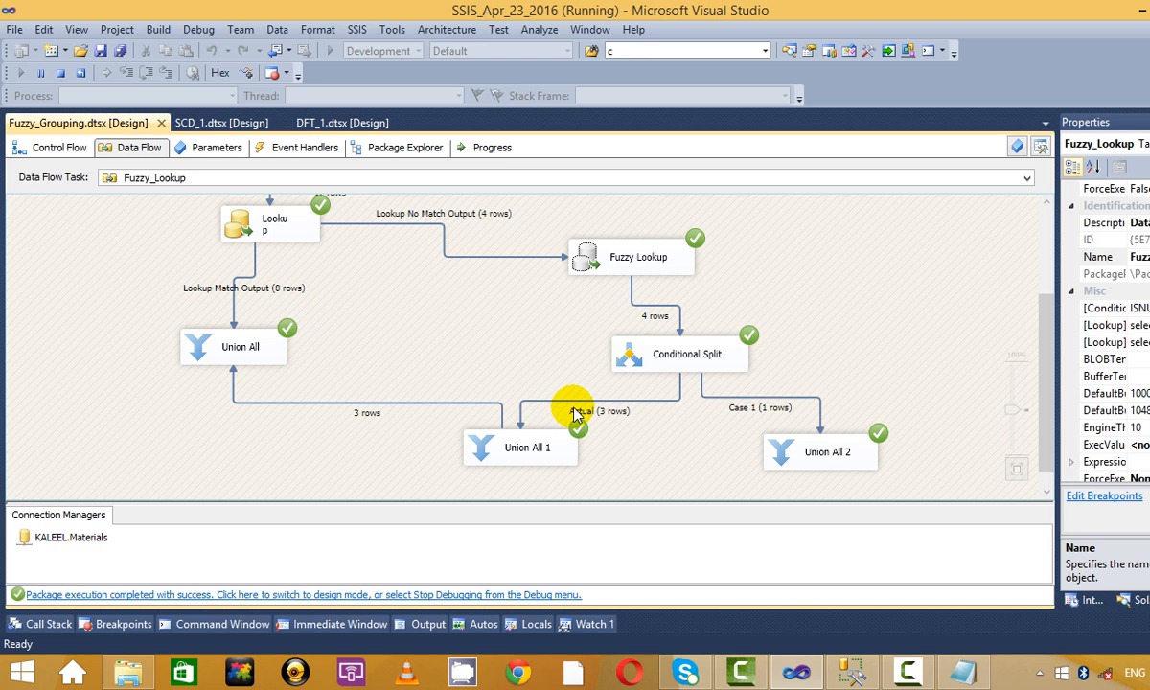
click(59, 74)
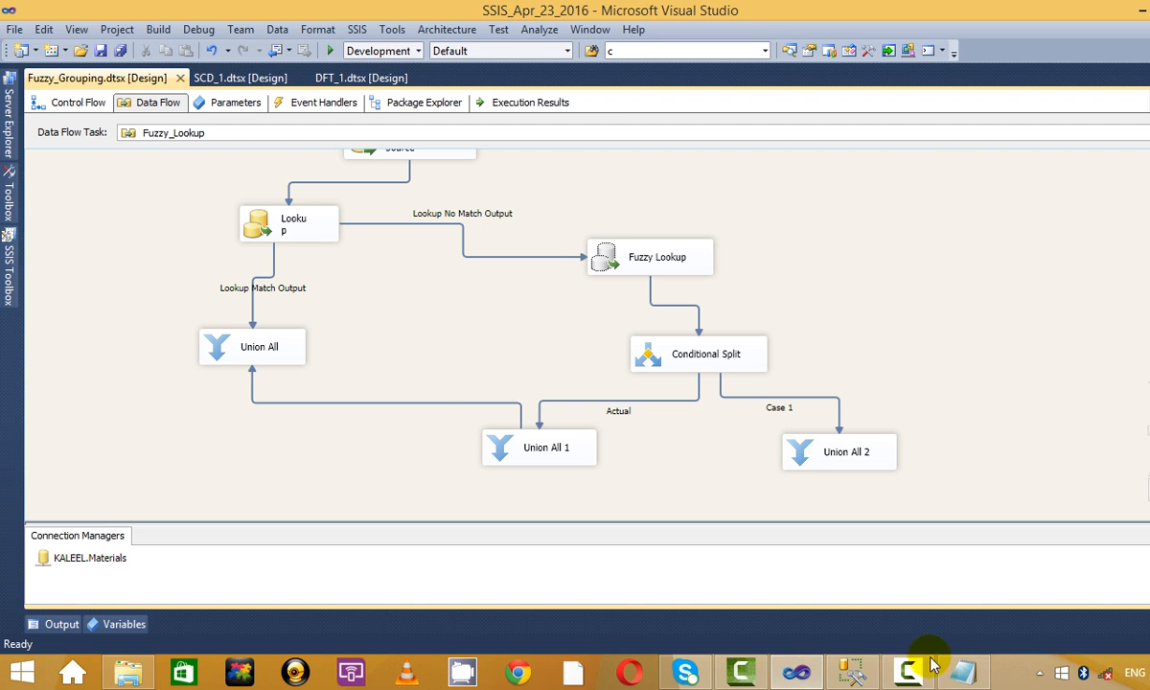
click(962, 671)
Insert a blank line above and below the >>SCD heading in the 30_Apr_2016.txt notes.
click(141, 273)
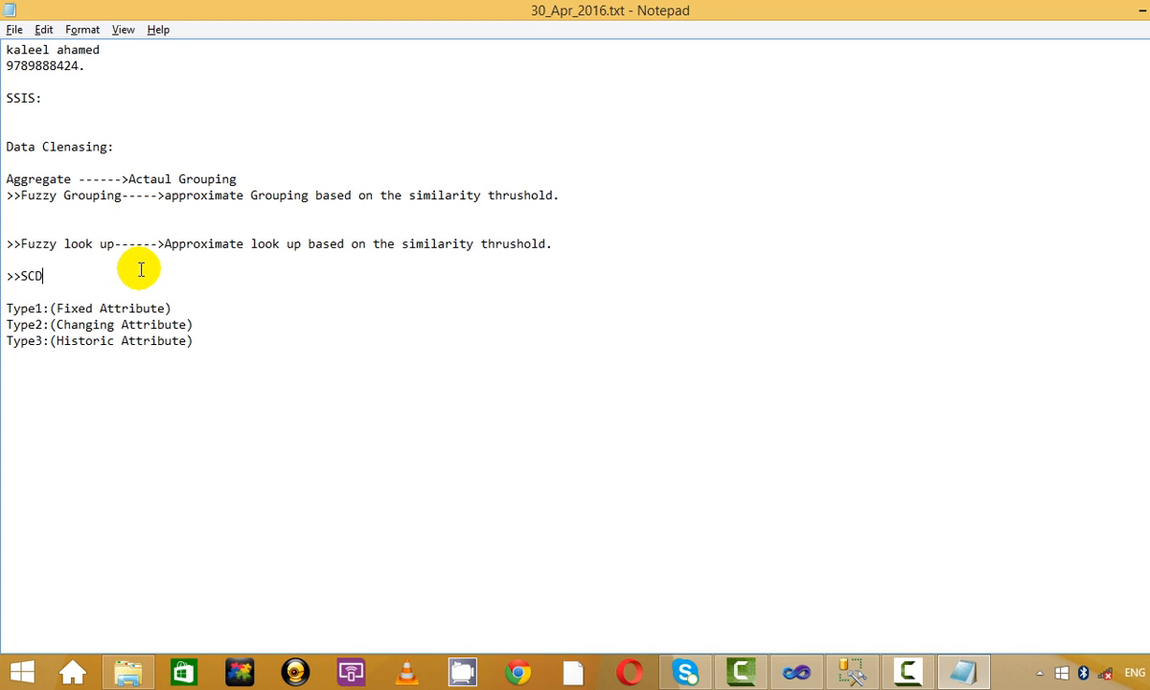
click(908, 671)
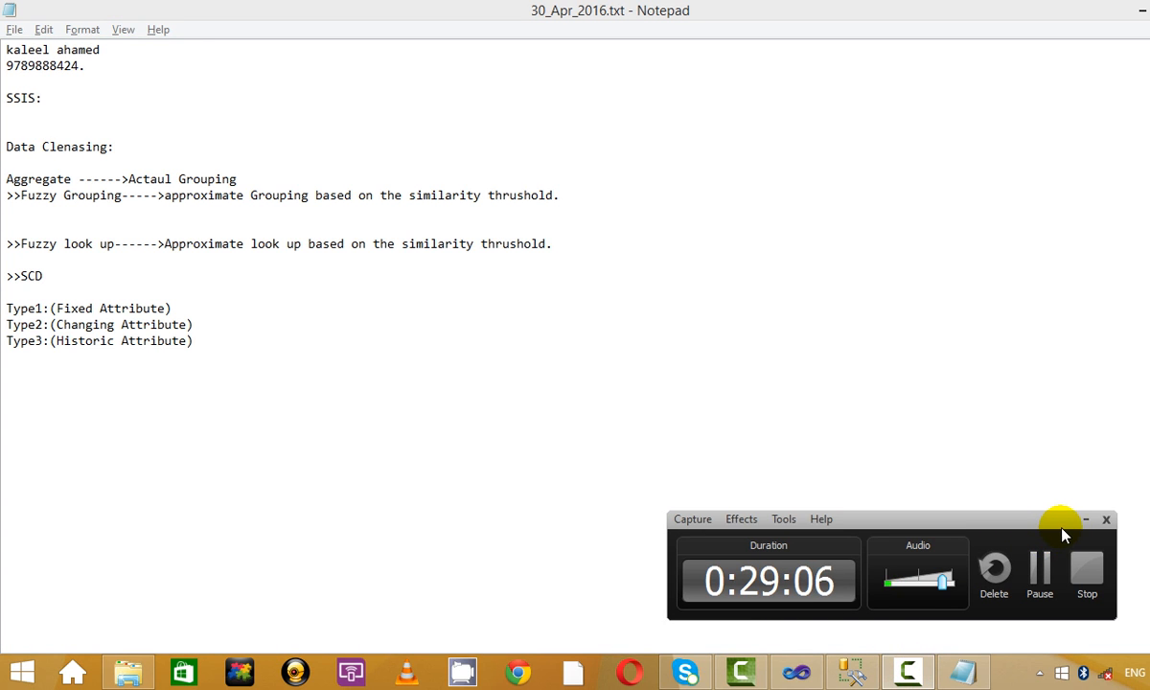
click(1088, 523)
click(1128, 10)
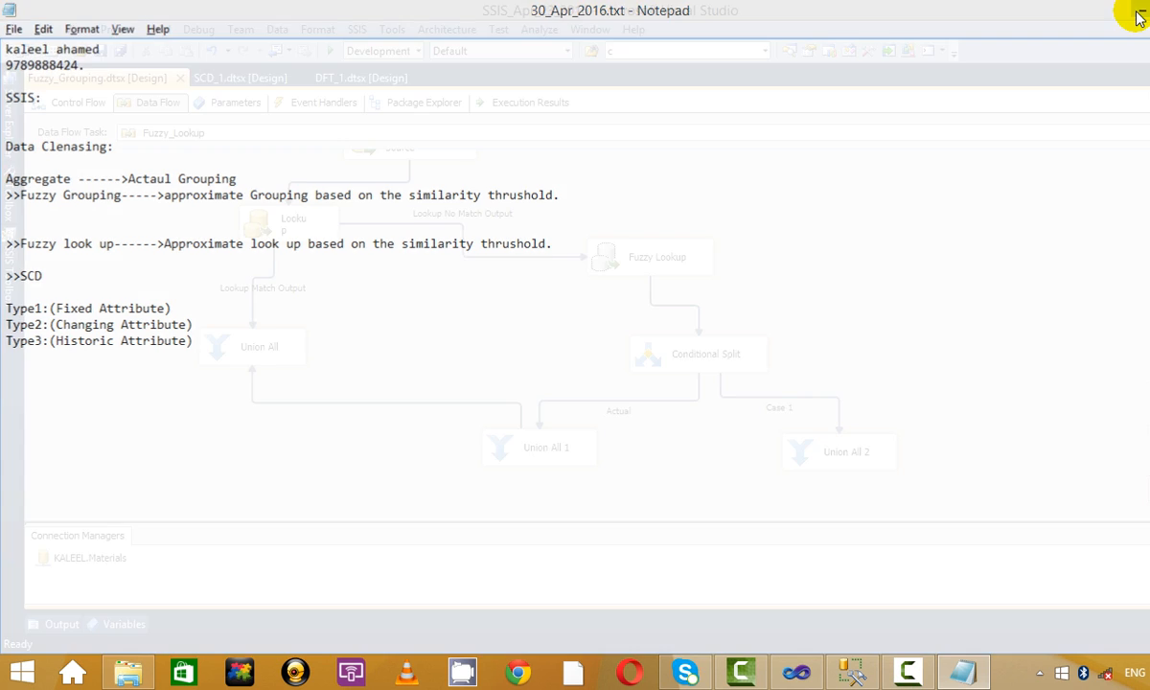
click(901, 672)
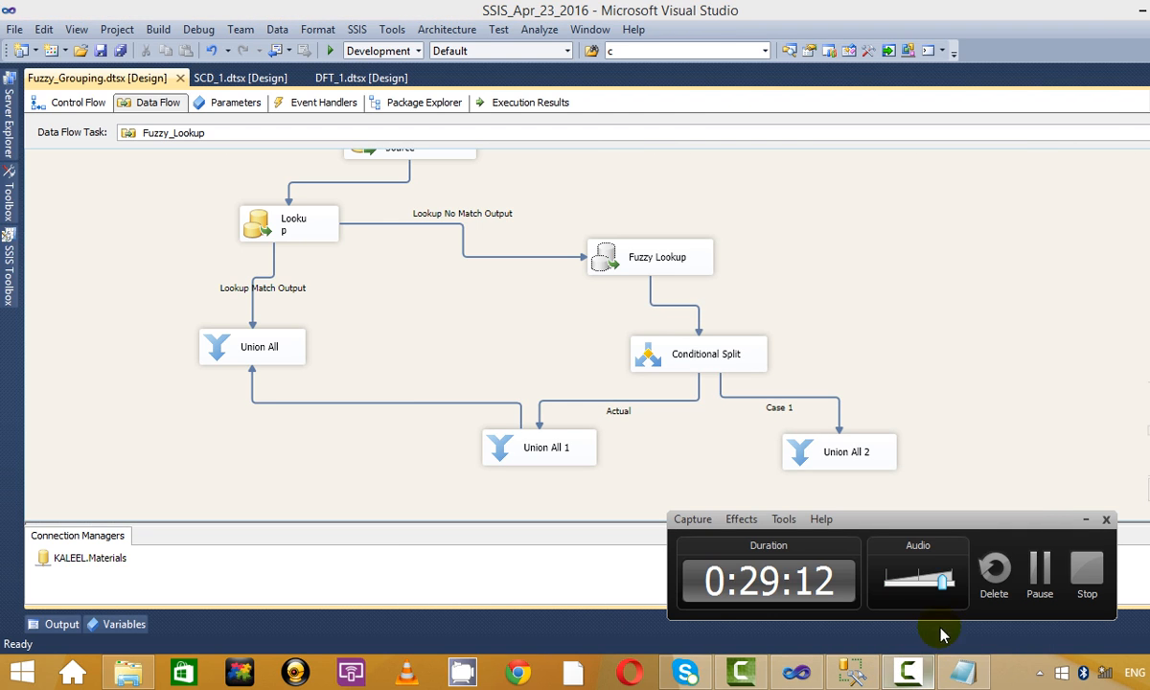
click(1086, 522)
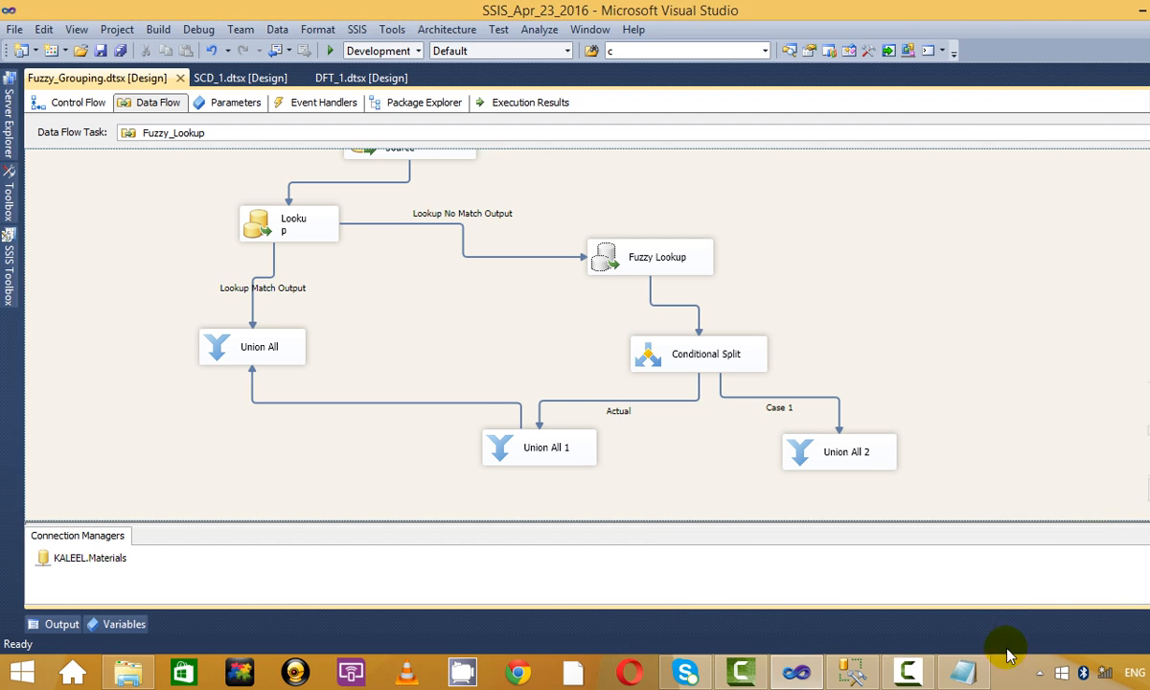
click(962, 670)
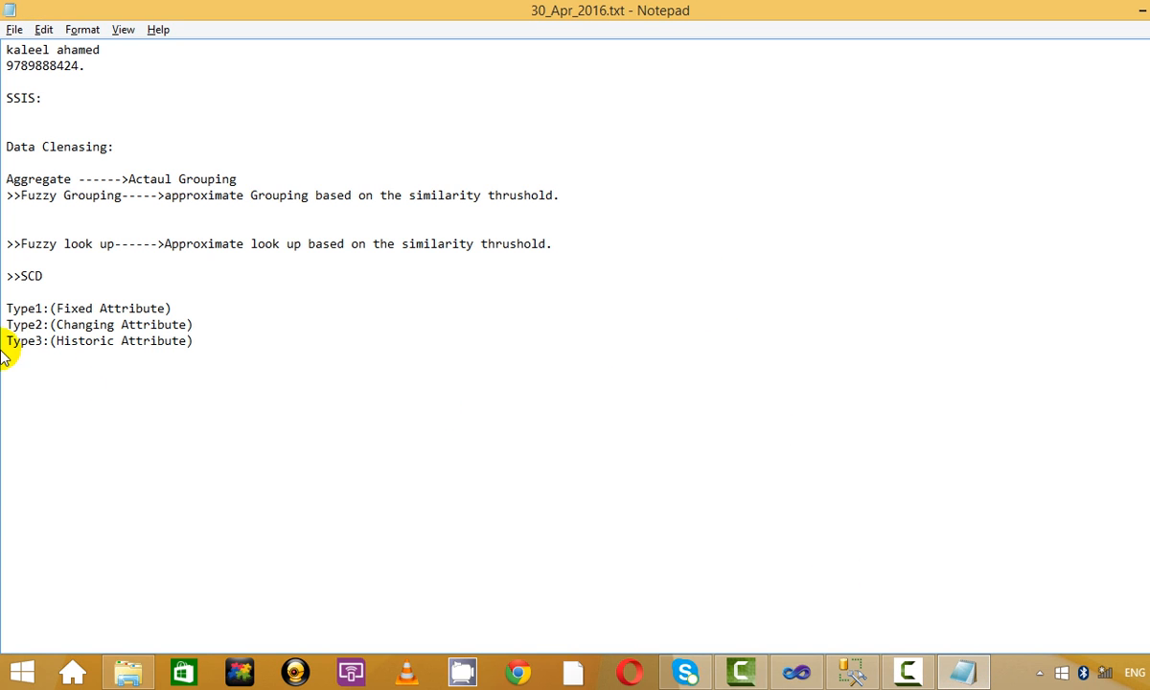
key(Return)
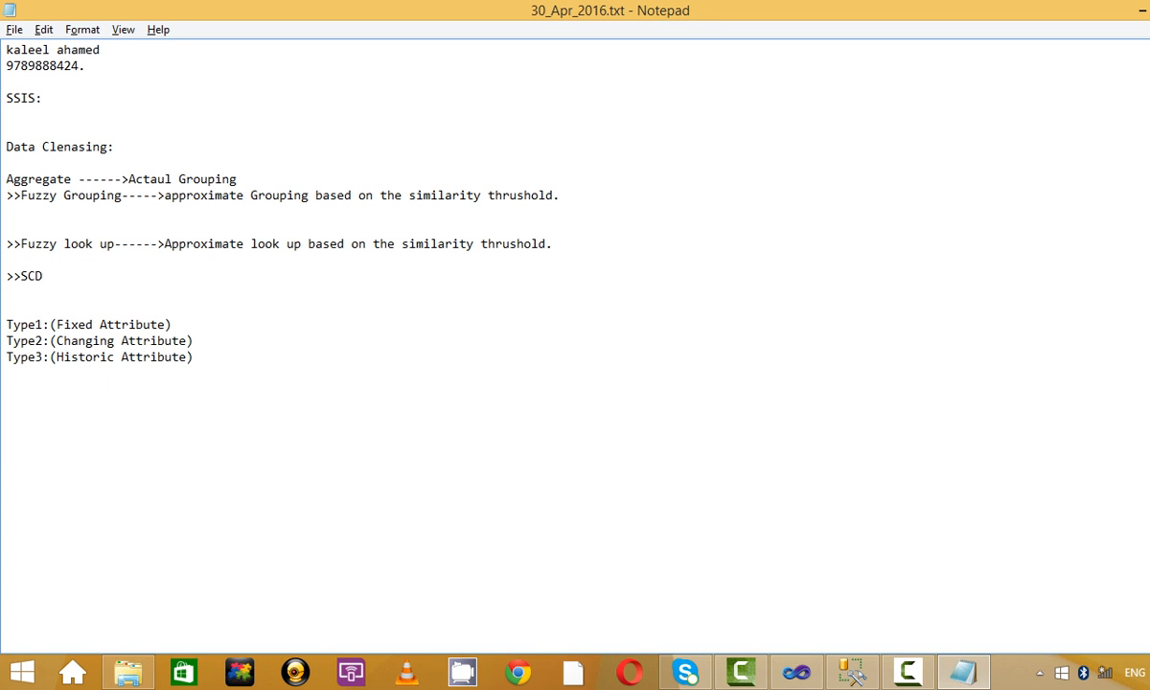
key(Return)
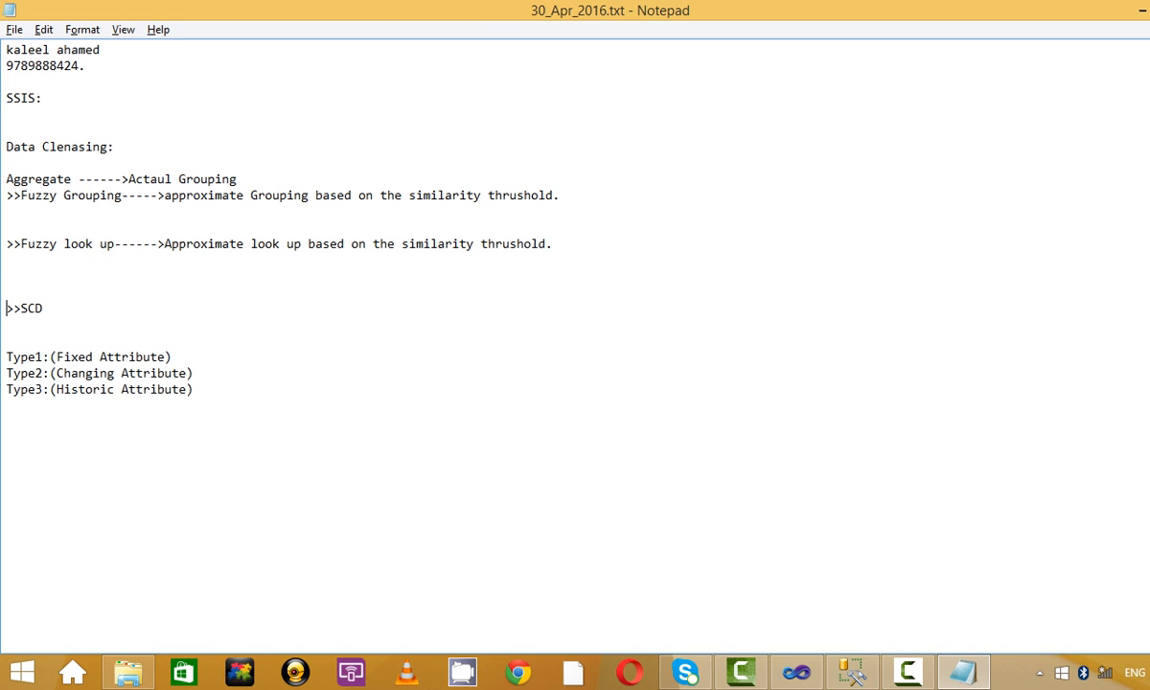
key(alt+Tab)
Open the SCD_1.dtsx package from Solution Explorer and show its control flow.
scroll(1033, 279, up, 2)
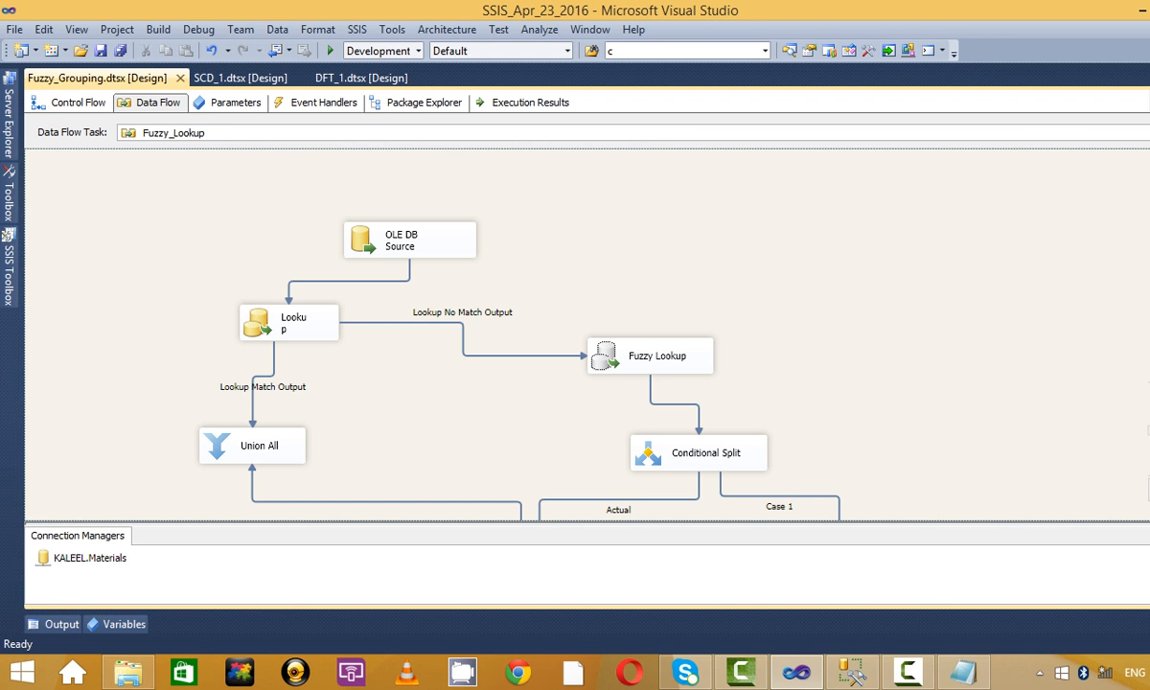
click(1146, 144)
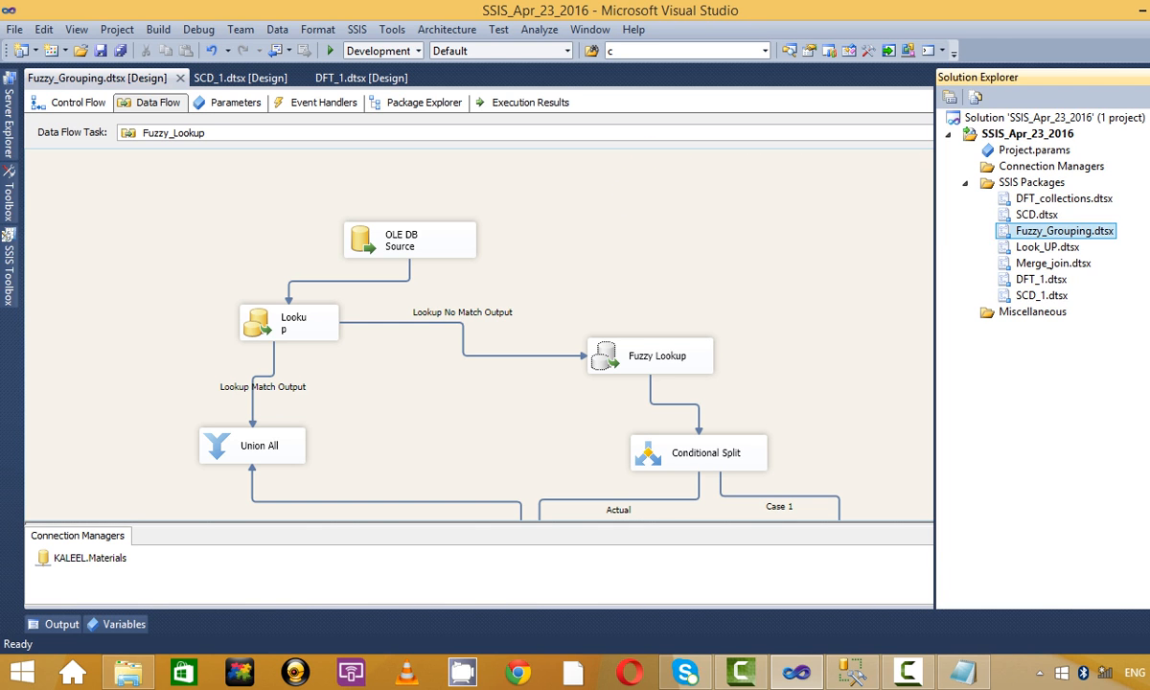
right_click(1044, 182)
click(1054, 296)
double_click(1059, 297)
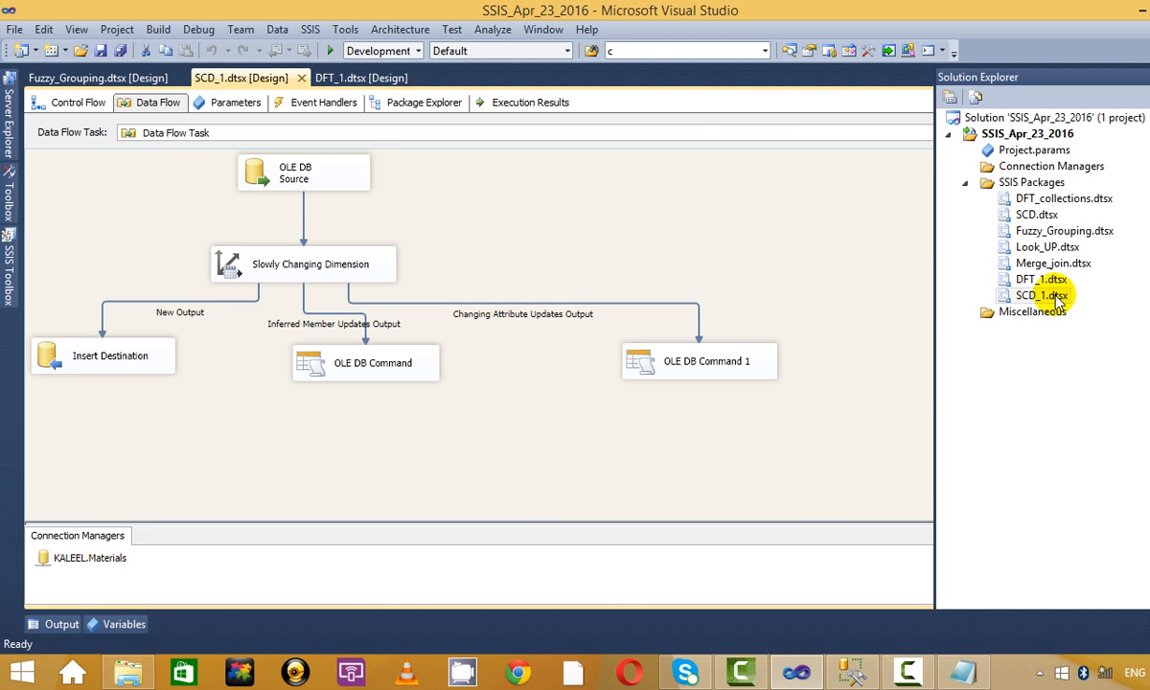
click(100, 102)
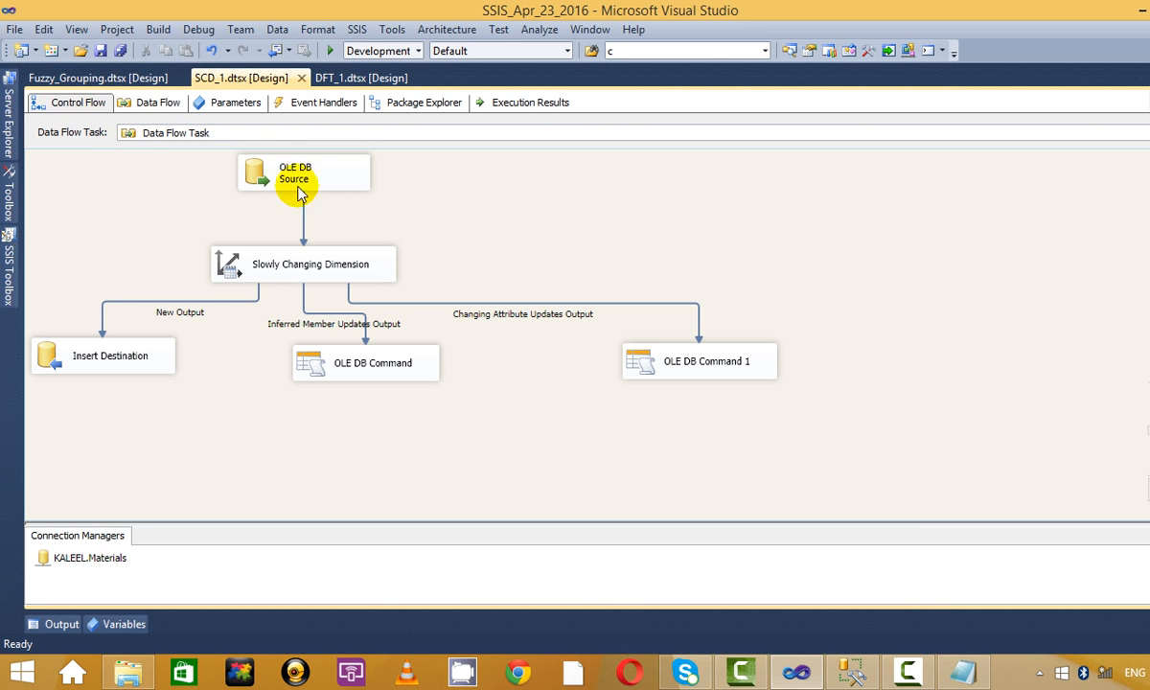
Disable the existing Data Flow Task in SCD_1.dtsx.
click(631, 210)
click(522, 201)
right_click(522, 202)
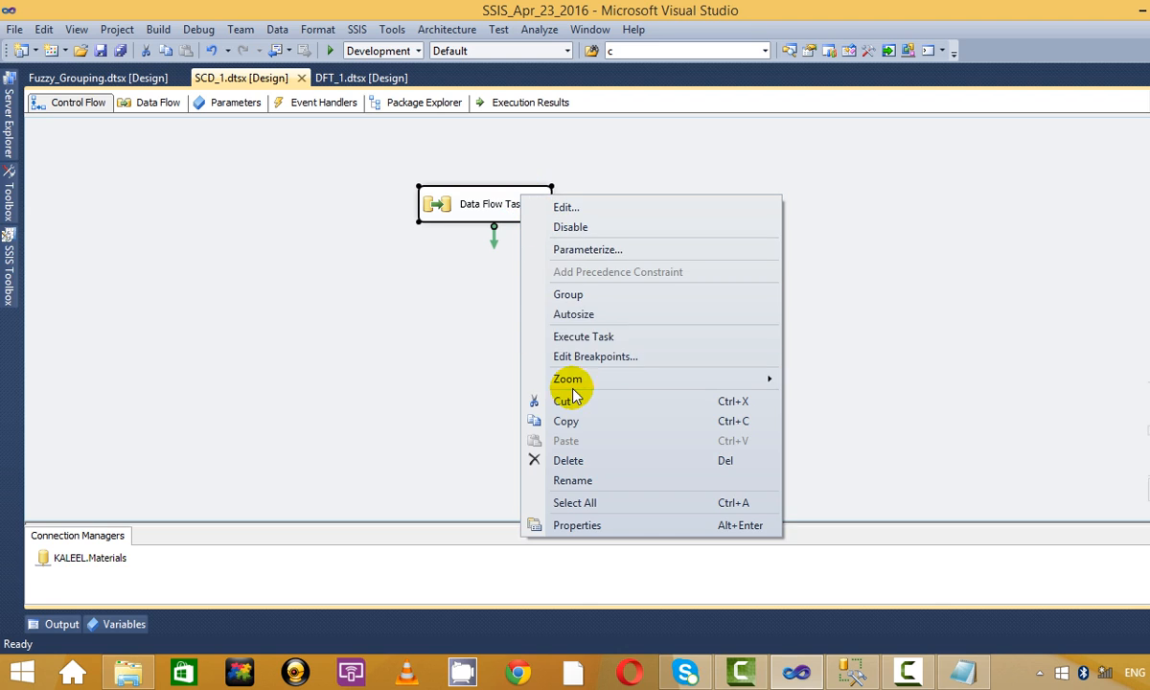
click(602, 228)
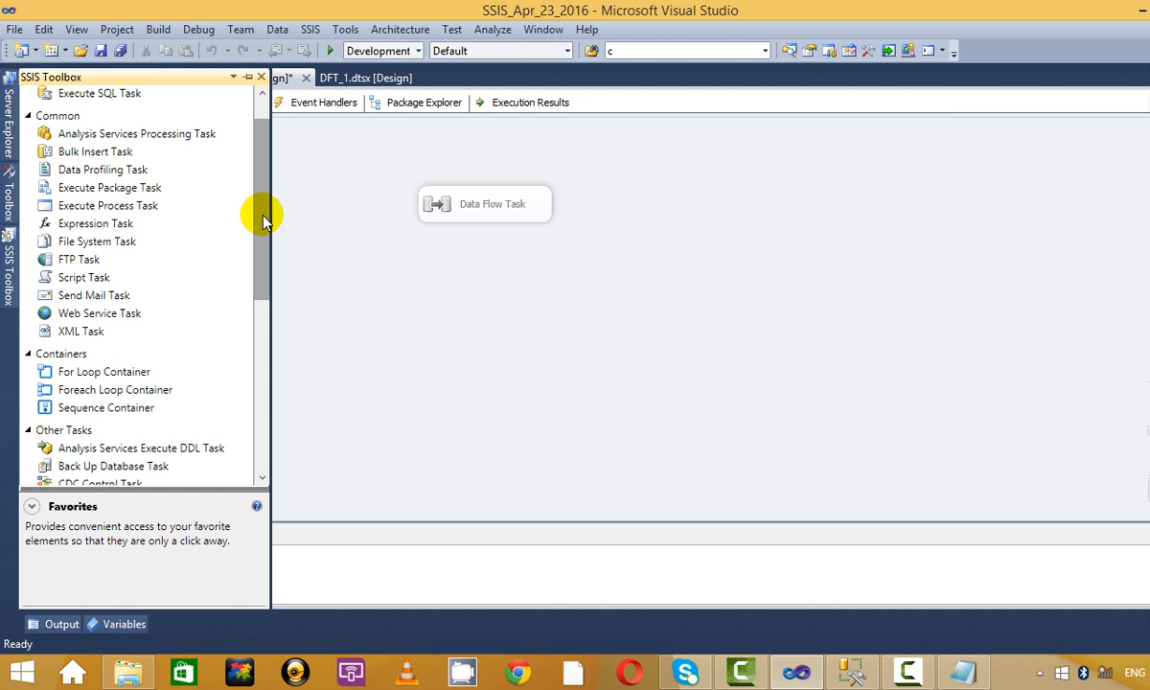
Add a new Data Flow Task 1 beside the disabled one and open its data flow.
drag(259, 215, 246, 141)
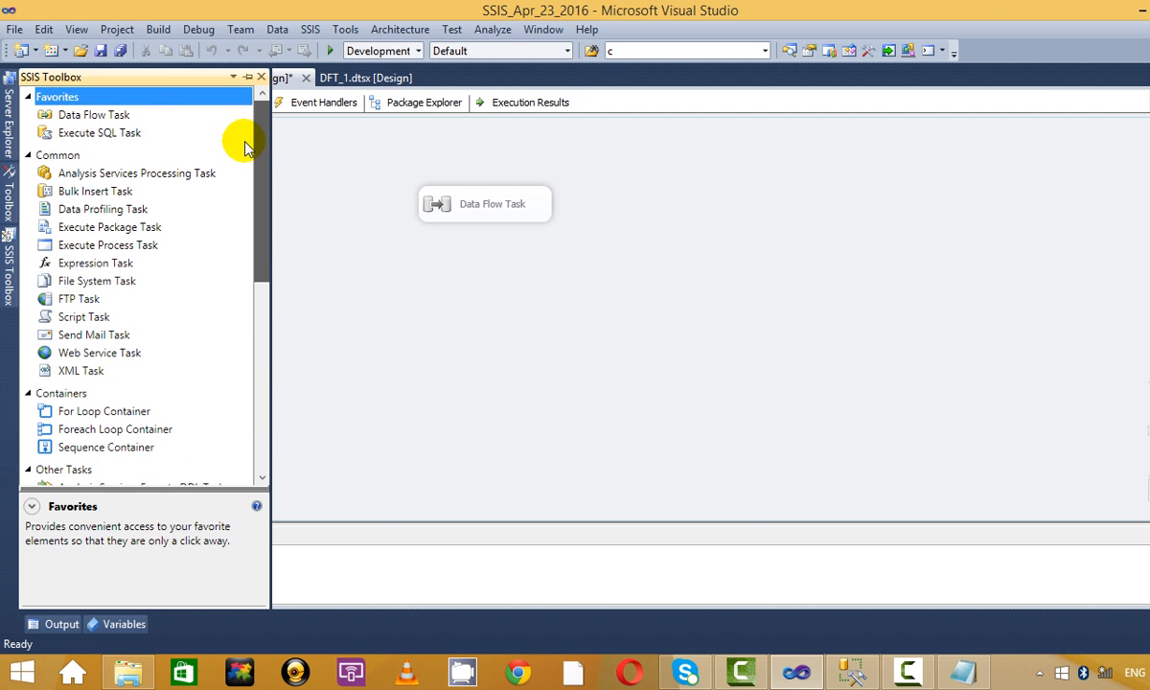
click(58, 117)
drag(682, 190, 682, 192)
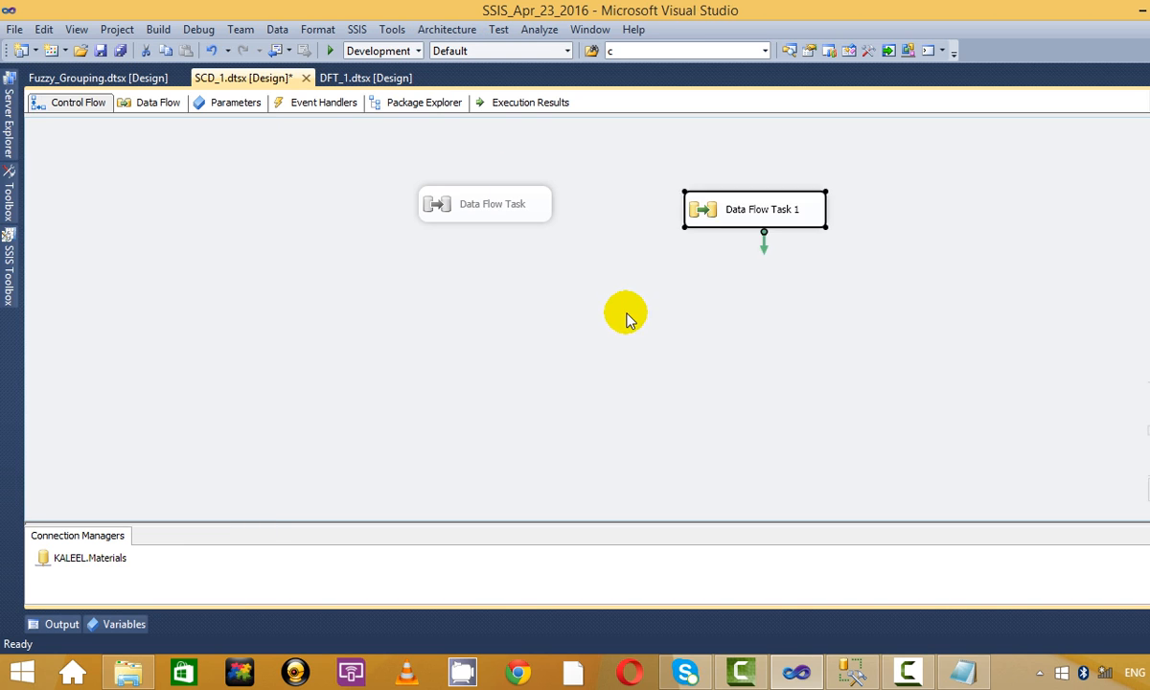
double_click(726, 215)
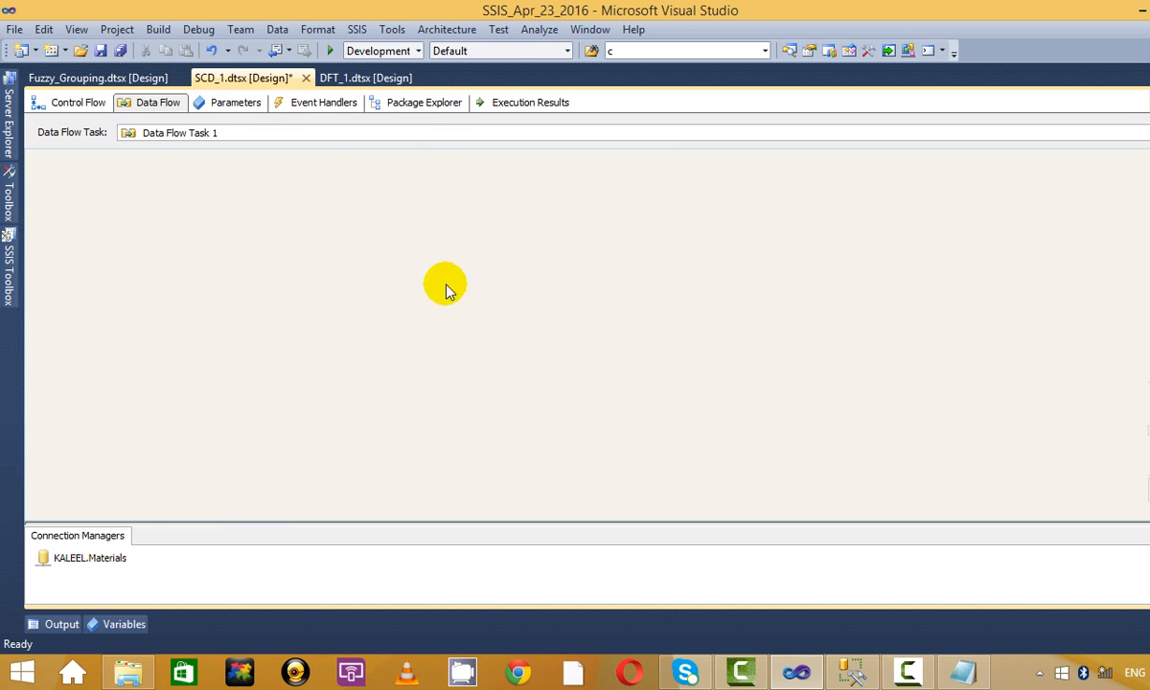
Add an OLE DB Source to Data Flow Task 1 and rename it SCD.
click(10, 280)
drag(264, 187, 270, 346)
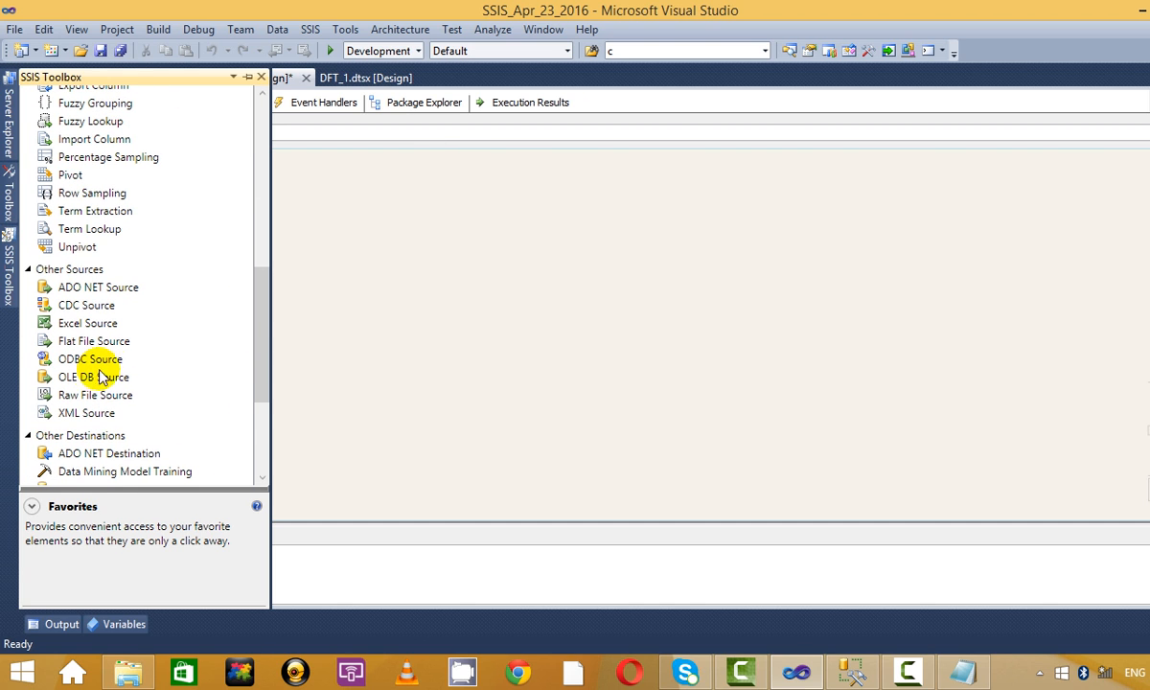
drag(55, 377, 414, 254)
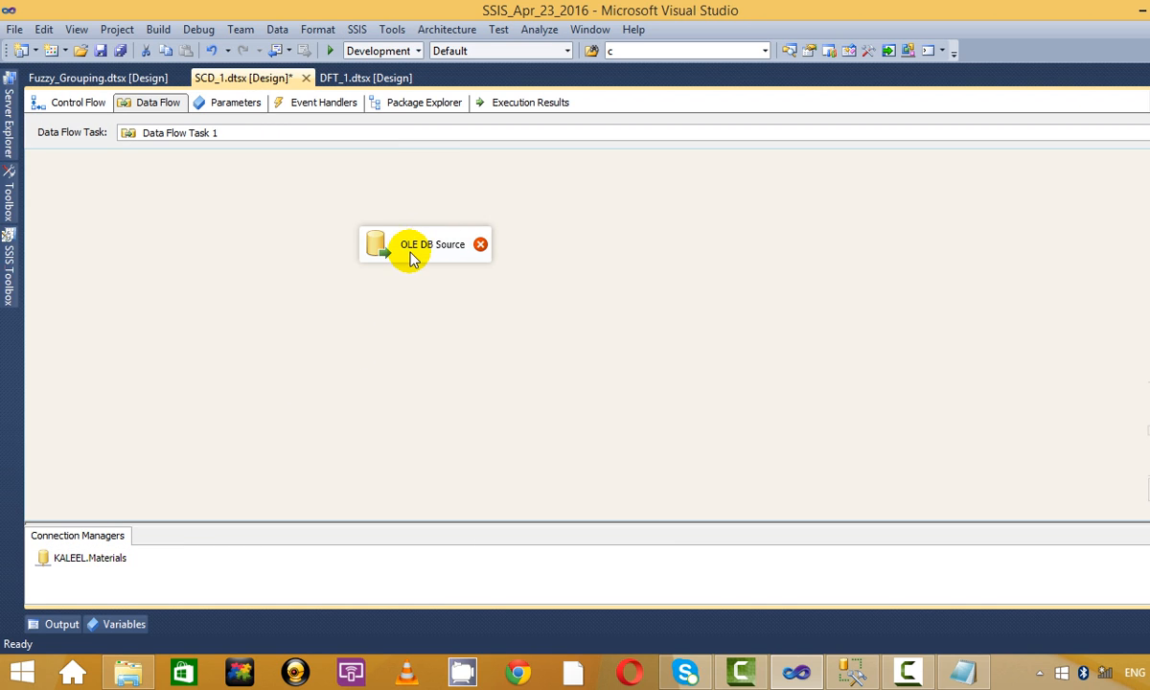
right_click(413, 253)
click(501, 472)
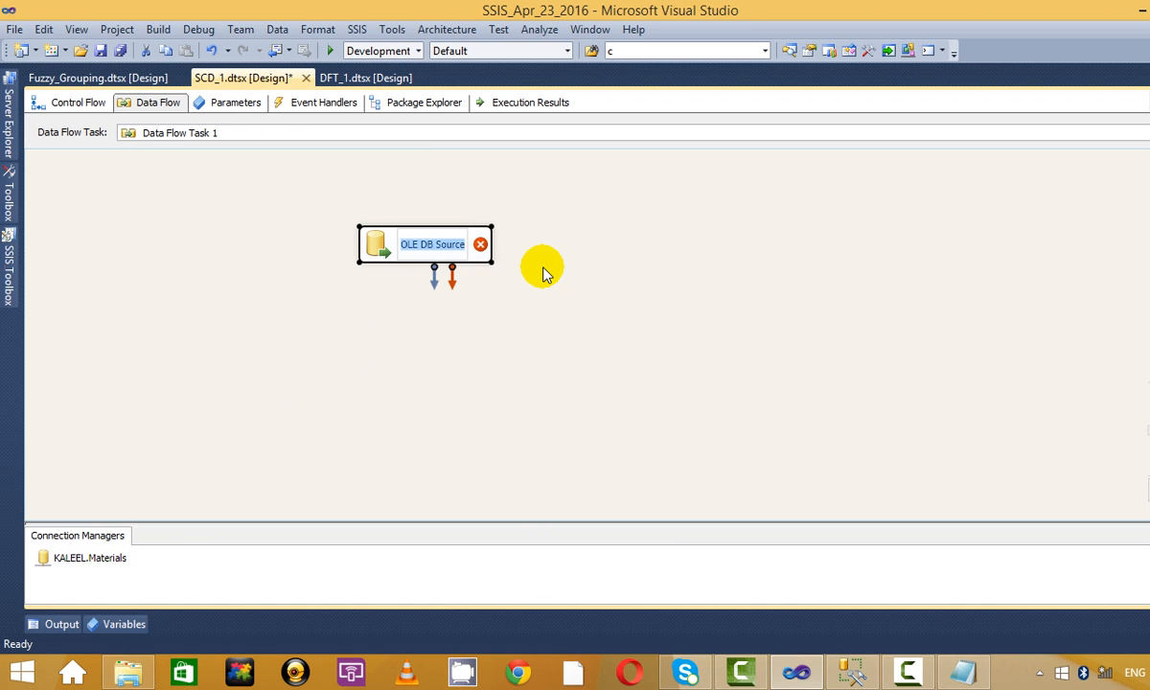
key(BackSpace)
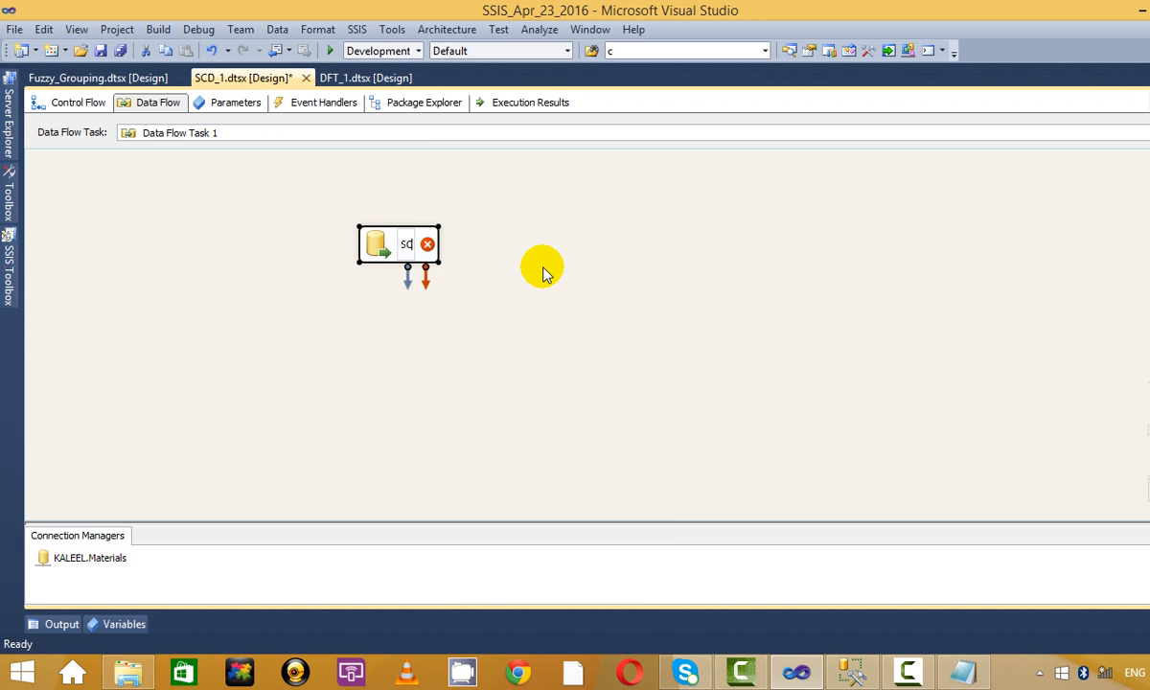
Browse the SCD source's tables on the KALEEL.Materials connection, then close the editor unconfigured.
right_click(407, 244)
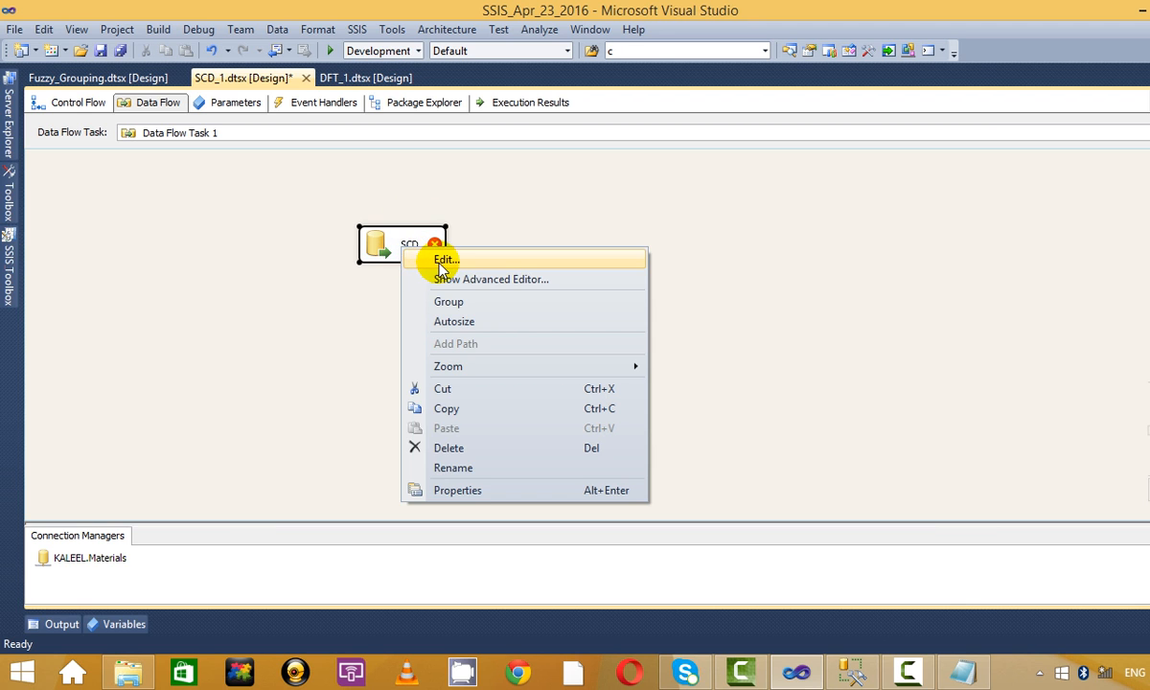
click(412, 258)
click(467, 326)
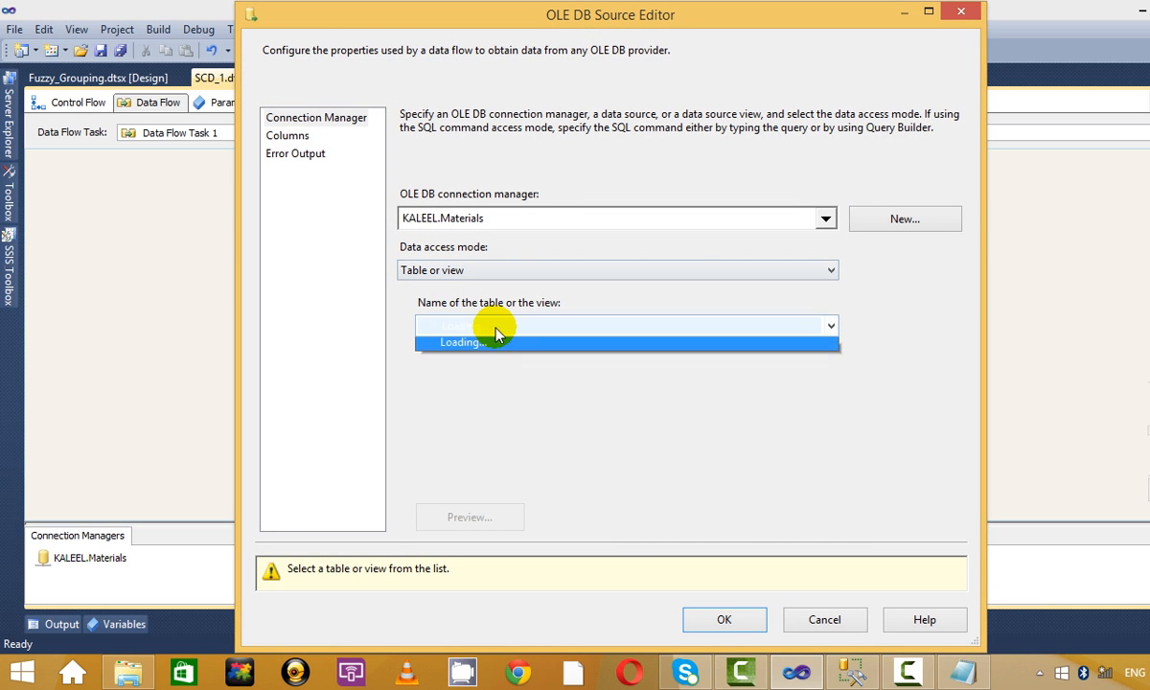
scroll(525, 362, down, 1)
scroll(527, 403, down, 6)
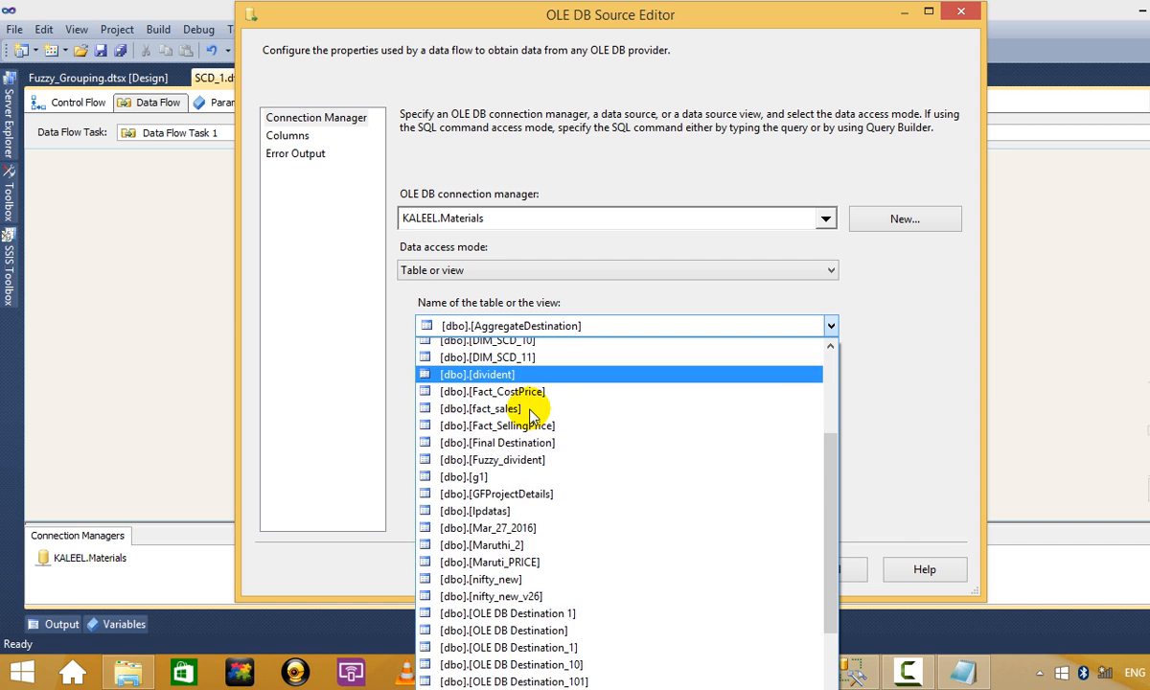
scroll(529, 407, up, 4)
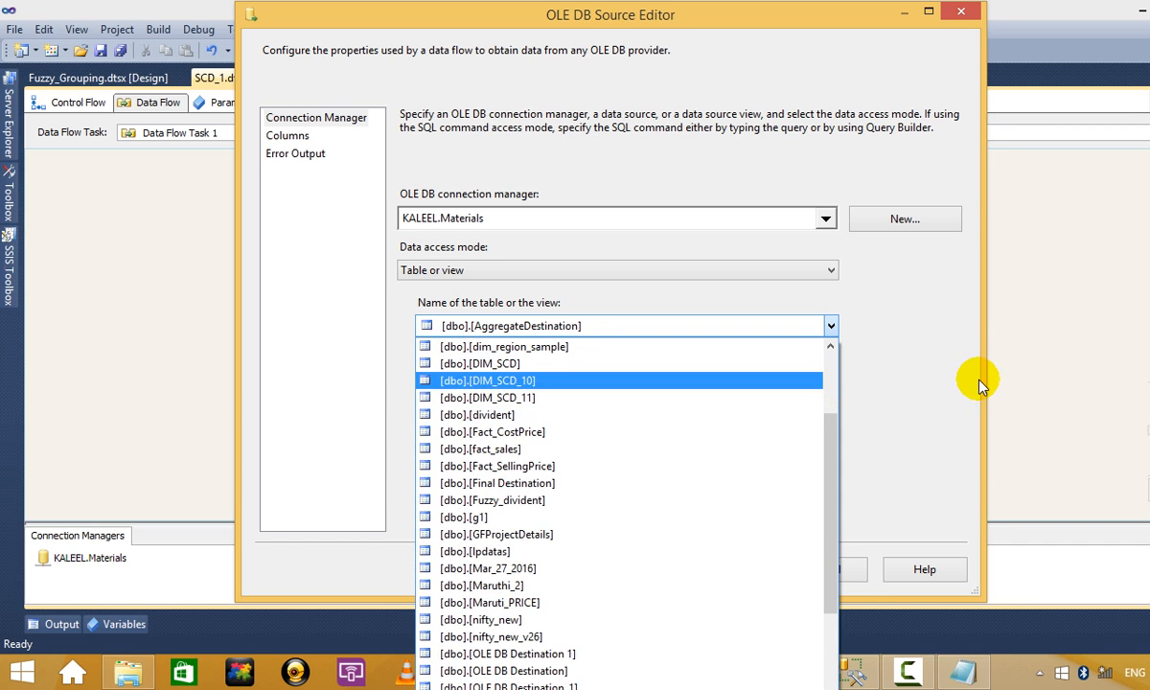
click(956, 69)
click(958, 21)
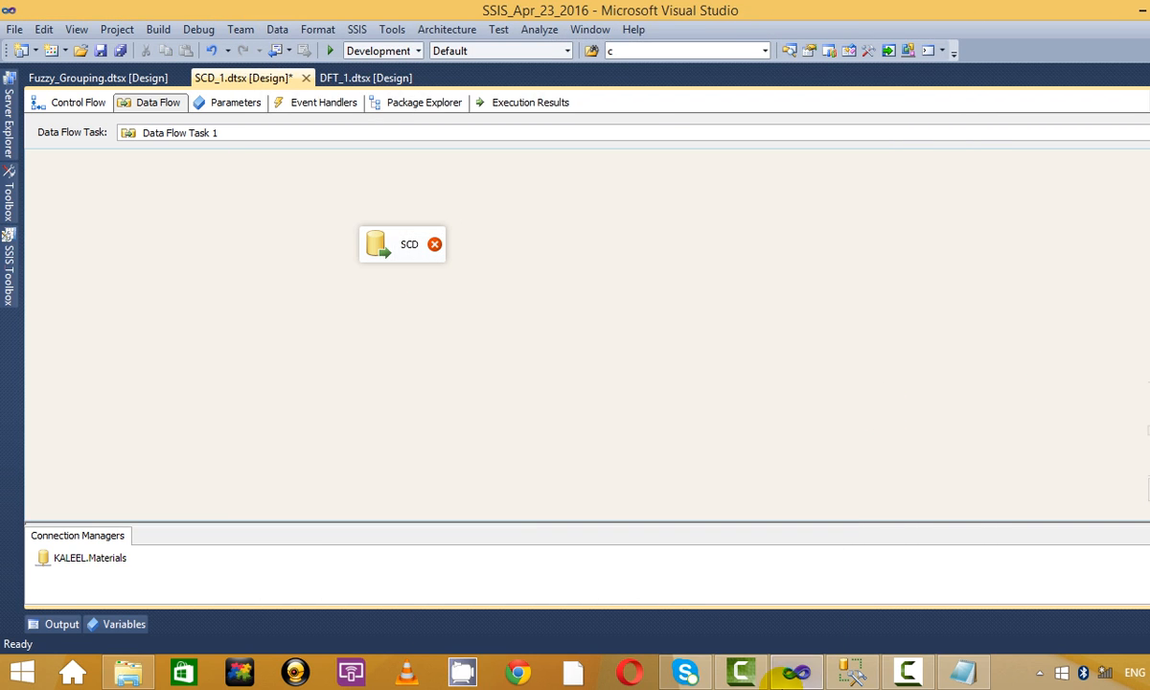
click(796, 670)
Re-run the stg_SCD_test and DIM_SCD_11 select queries to review their data.
scroll(717, 234, up, 3)
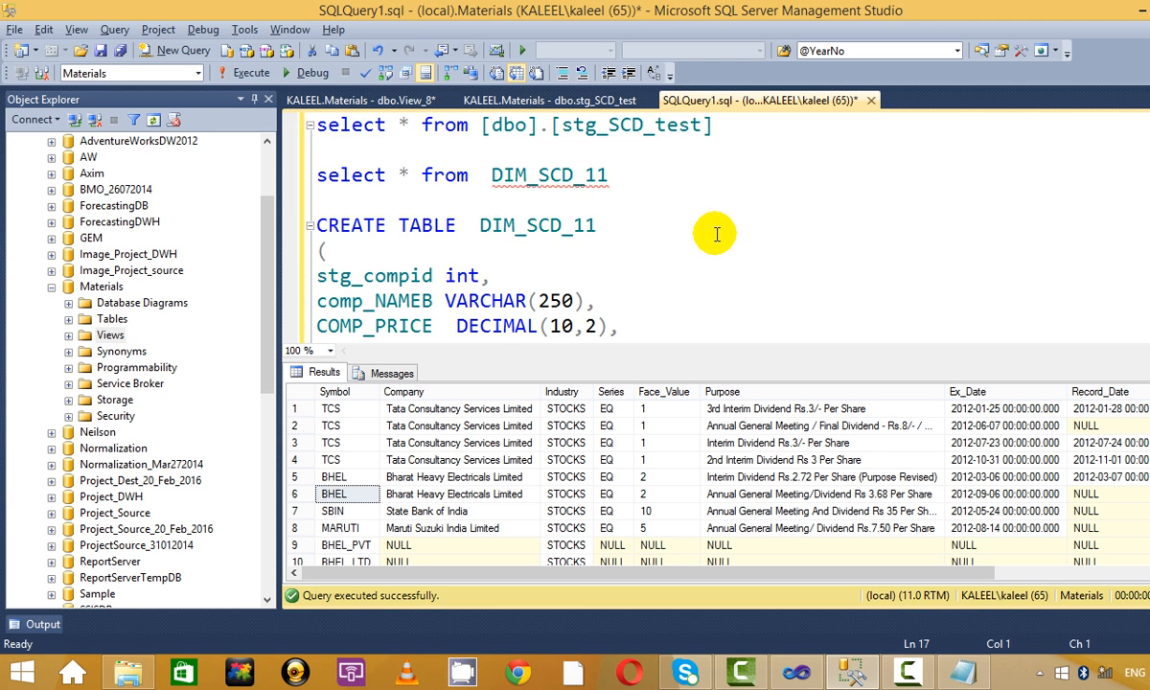
text(r)
key(Up)
key(Up)
key(Up)
key(Up)
key(Up)
key(Up)
key(Up)
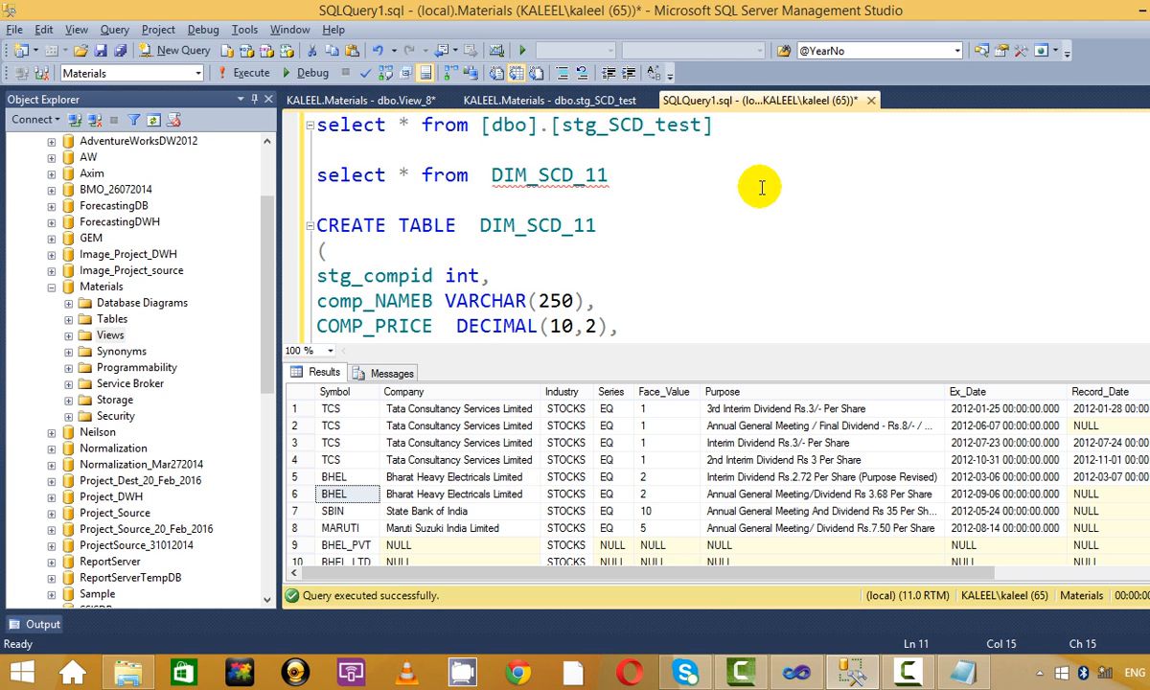
key(ctrl+r)
drag(740, 117, 315, 119)
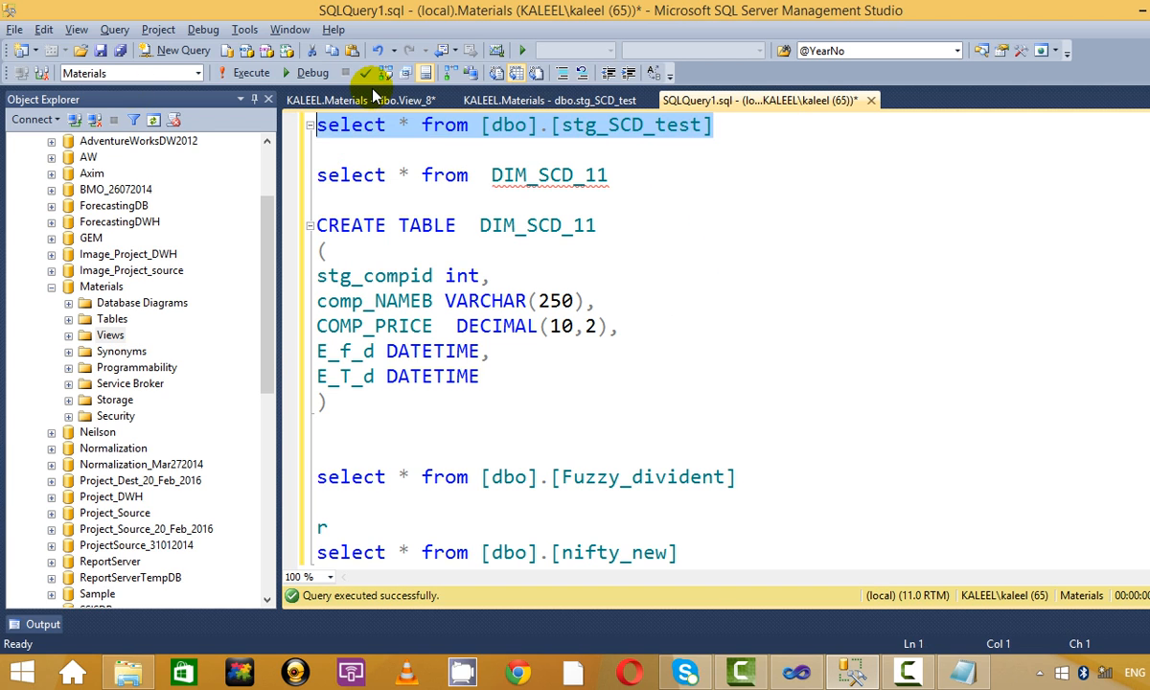
click(251, 72)
click(648, 179)
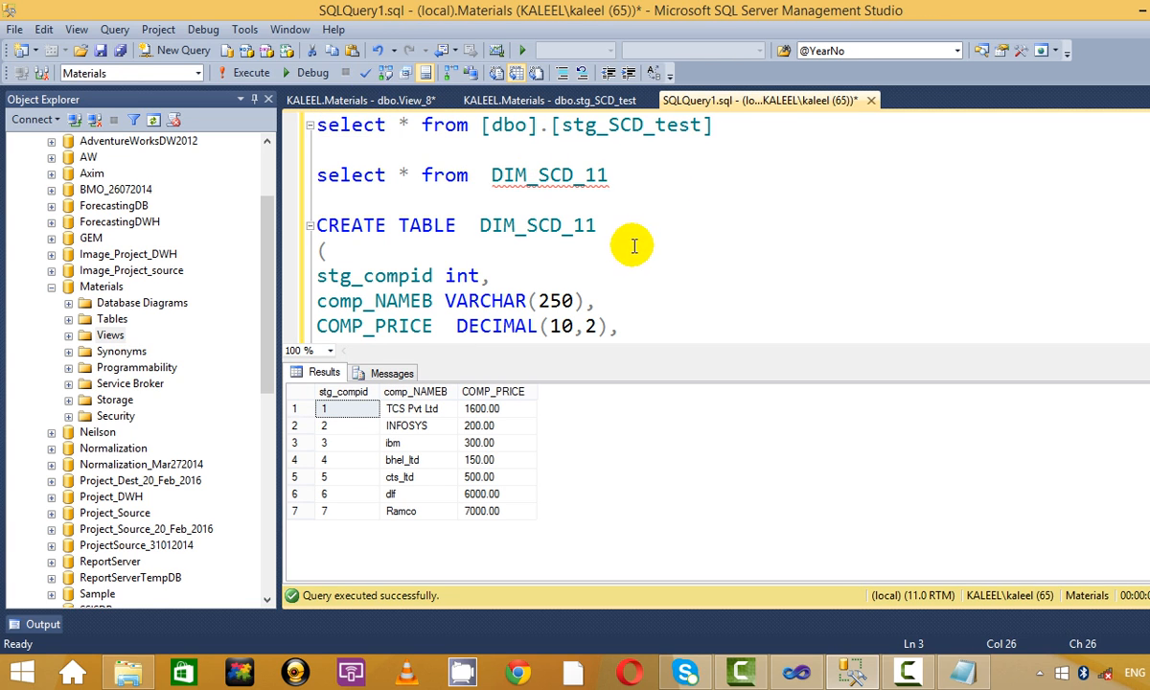
drag(733, 129, 76, 120)
click(247, 72)
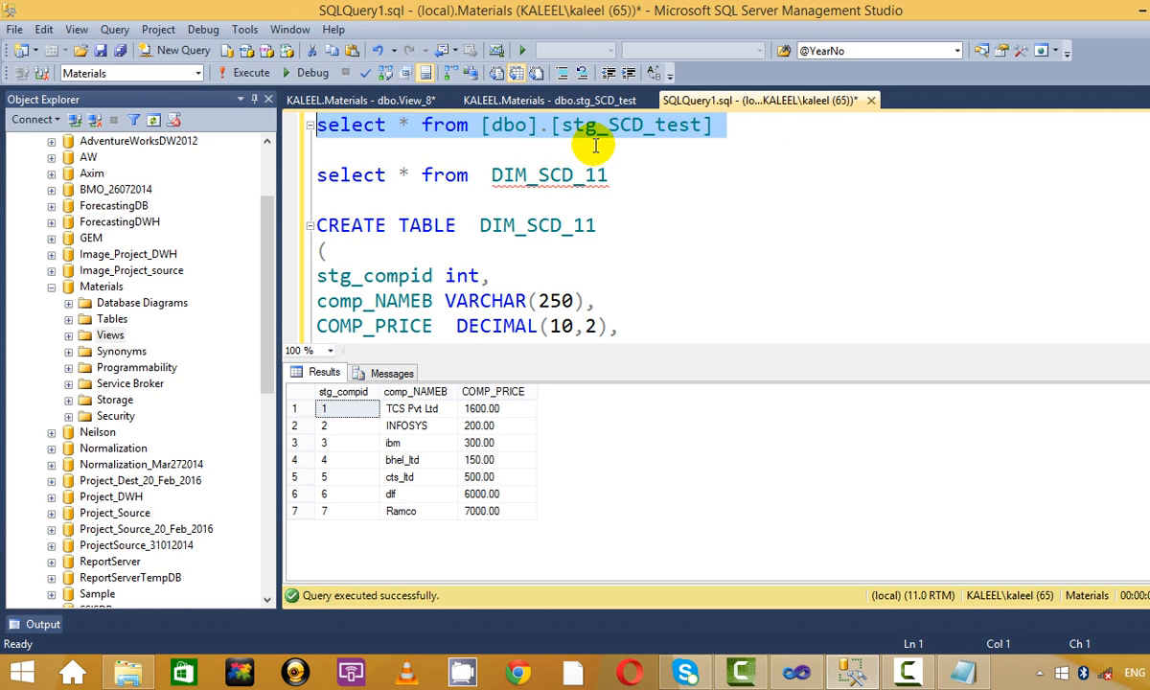
click(634, 178)
drag(635, 179, 297, 113)
click(251, 73)
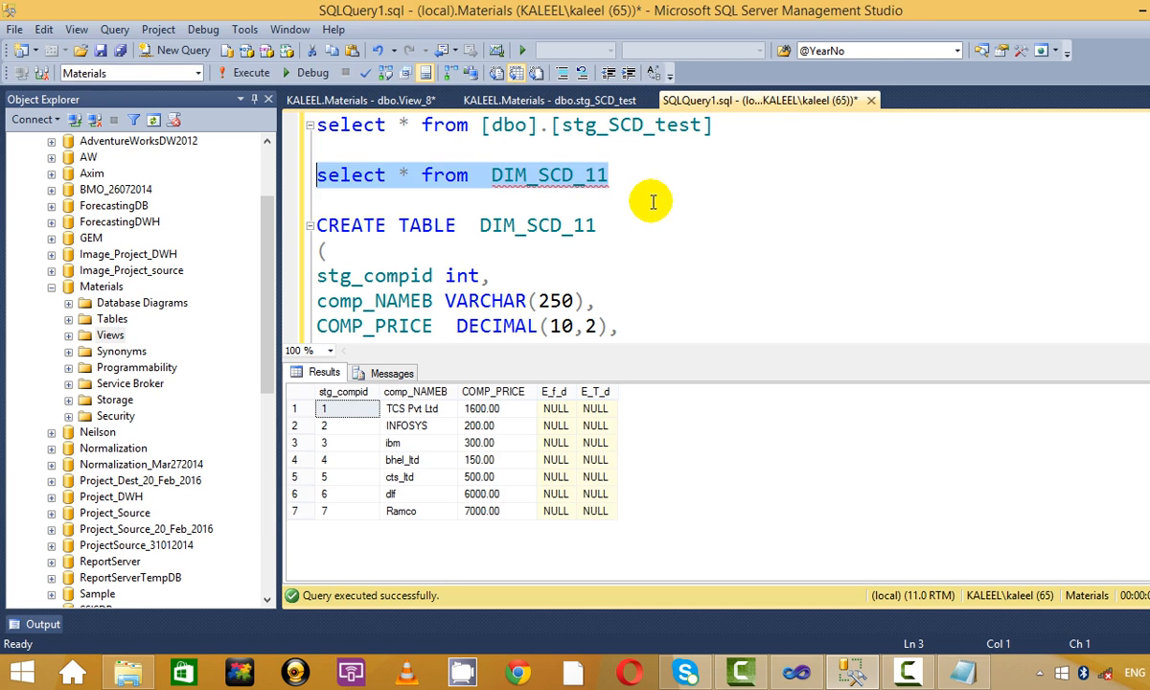
Execute the CREATE TABLE statement to create the empty DIM_SCD_12 table.
click(653, 202)
key(Return)
key(Return)
key(ctrl+r)
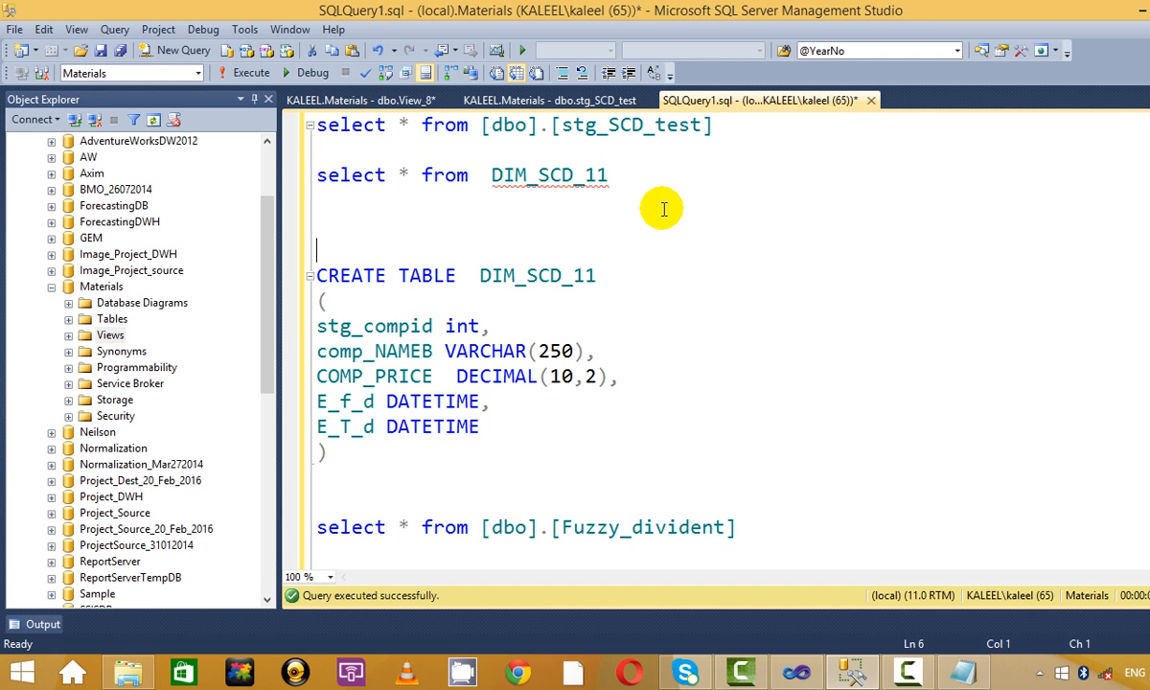
click(670, 270)
scroll(442, 359, down, 1)
scroll(392, 464, up, 1)
drag(393, 463, 251, 247)
click(436, 201)
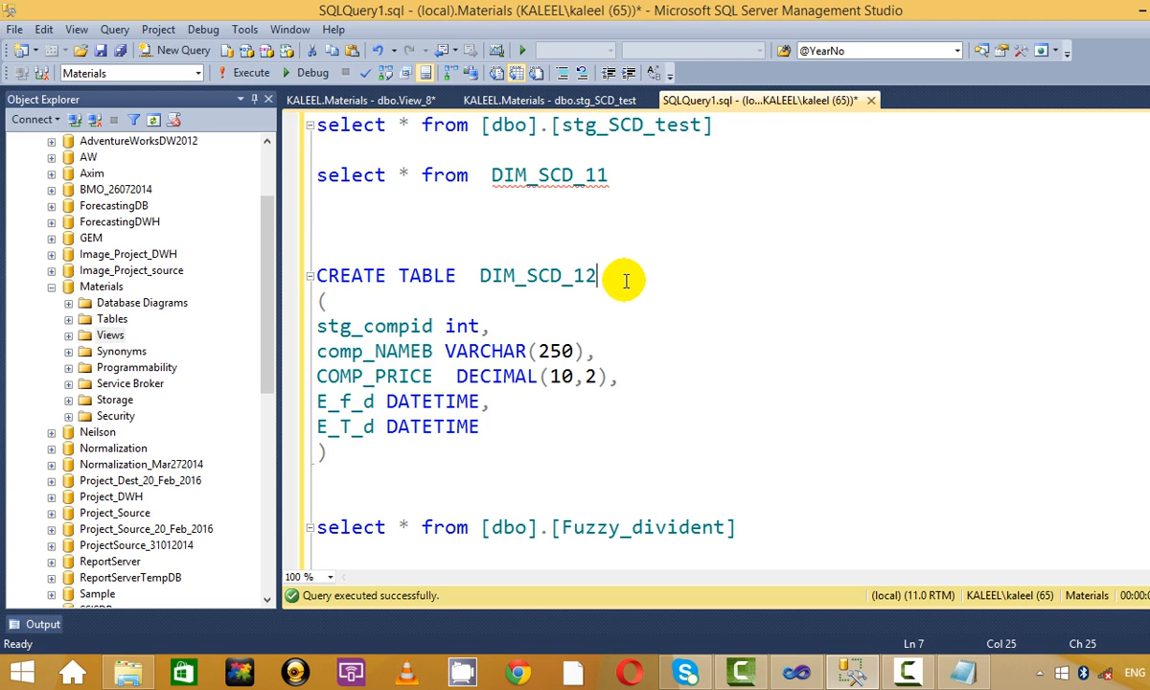
drag(370, 461, 321, 277)
click(605, 209)
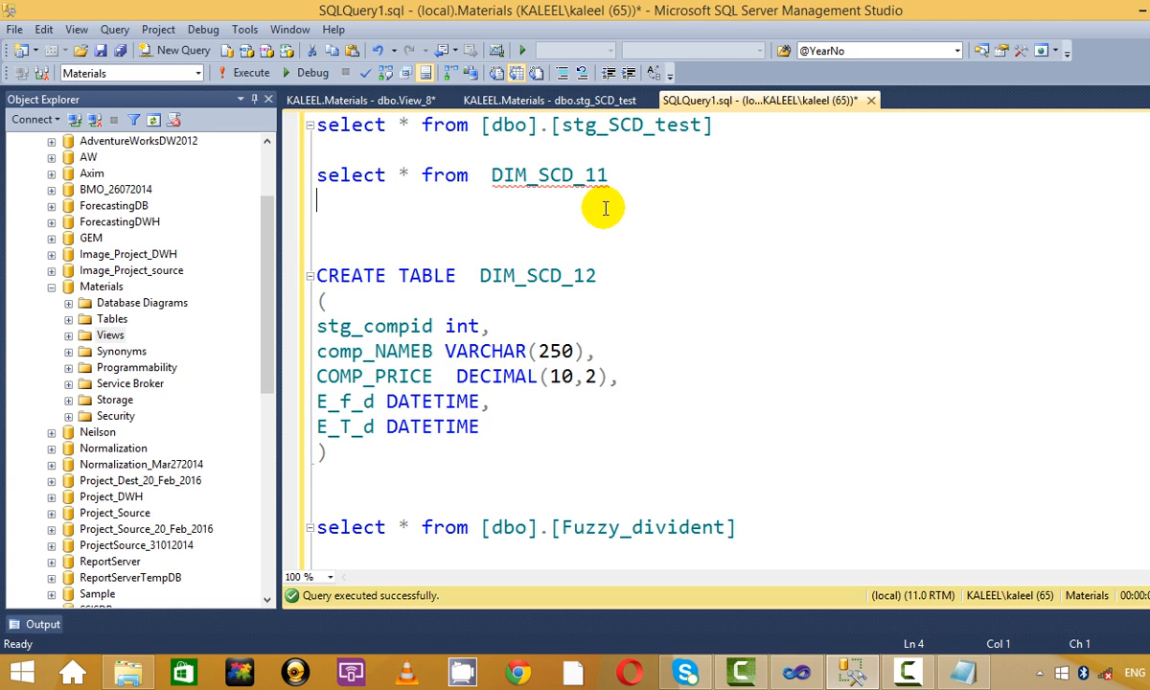
drag(411, 465, 264, 268)
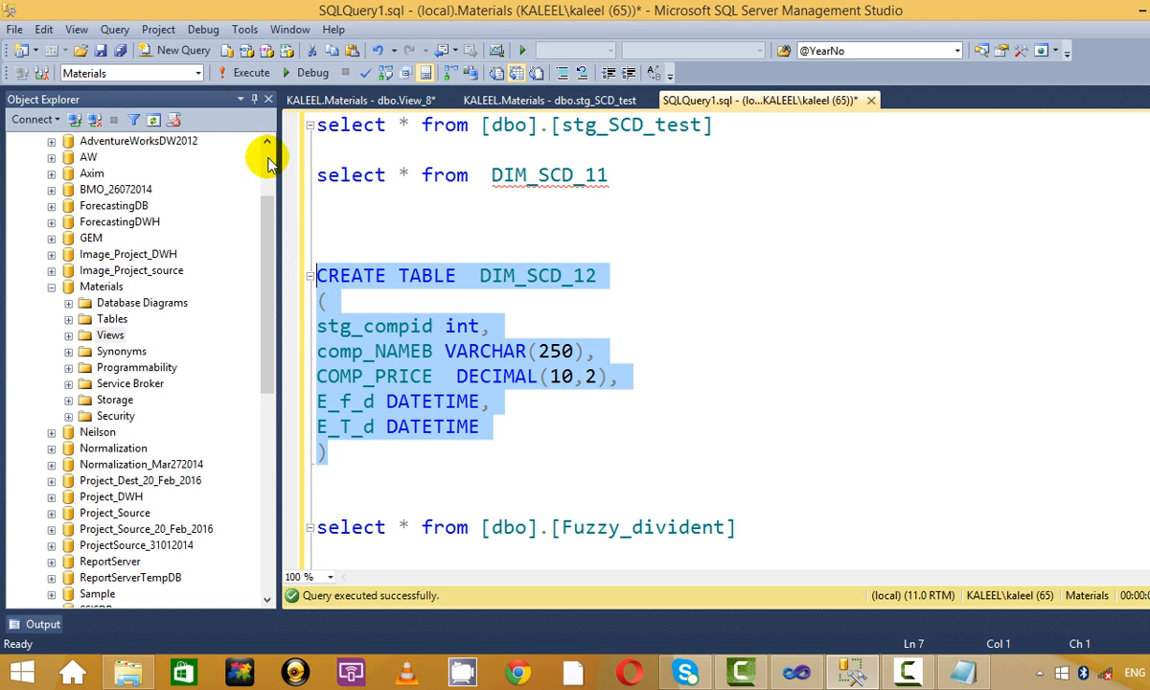
click(253, 75)
click(732, 271)
key(ctrl+r)
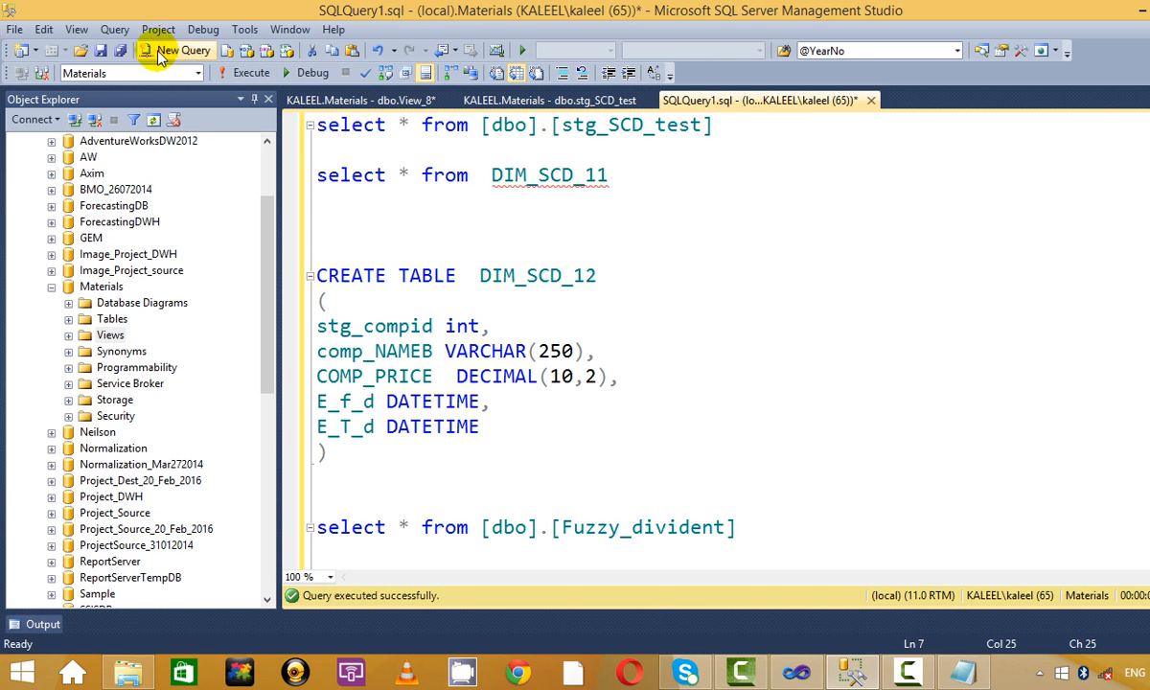
Re-run the stg_SCD_test query to view the staging rows.
double_click(544, 275)
click(548, 278)
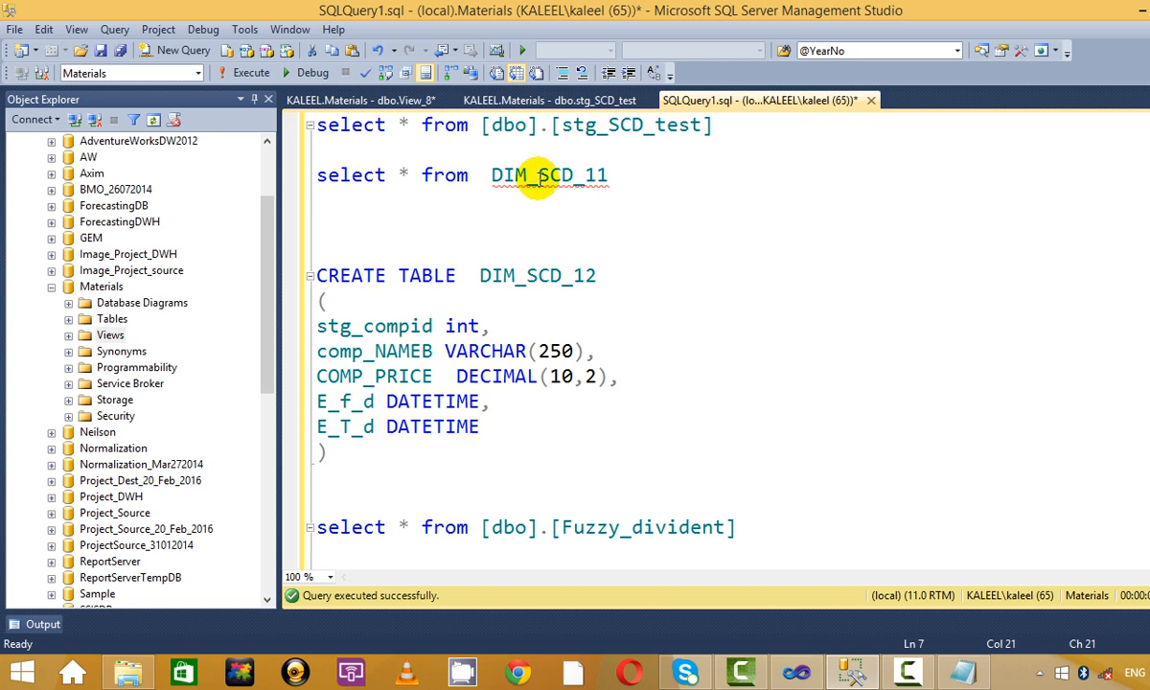
drag(724, 125, 267, 92)
click(228, 76)
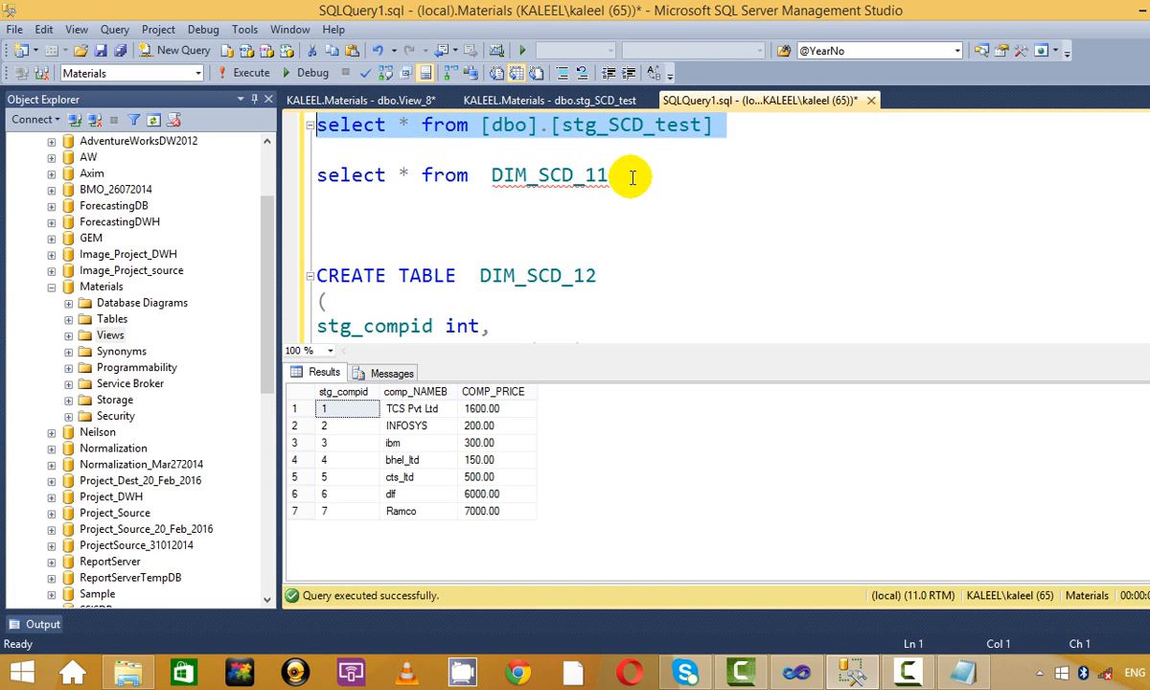
click(654, 196)
key(ctrl+r)
Change the select query from DIM_SCD_11 to DIM_SCD_12 and run it.
key(Down)
key(Down)
key(Down)
key(Down)
key(End)
drag(443, 500, 578, 219)
click(578, 218)
double_click(575, 278)
key(ctrl+c)
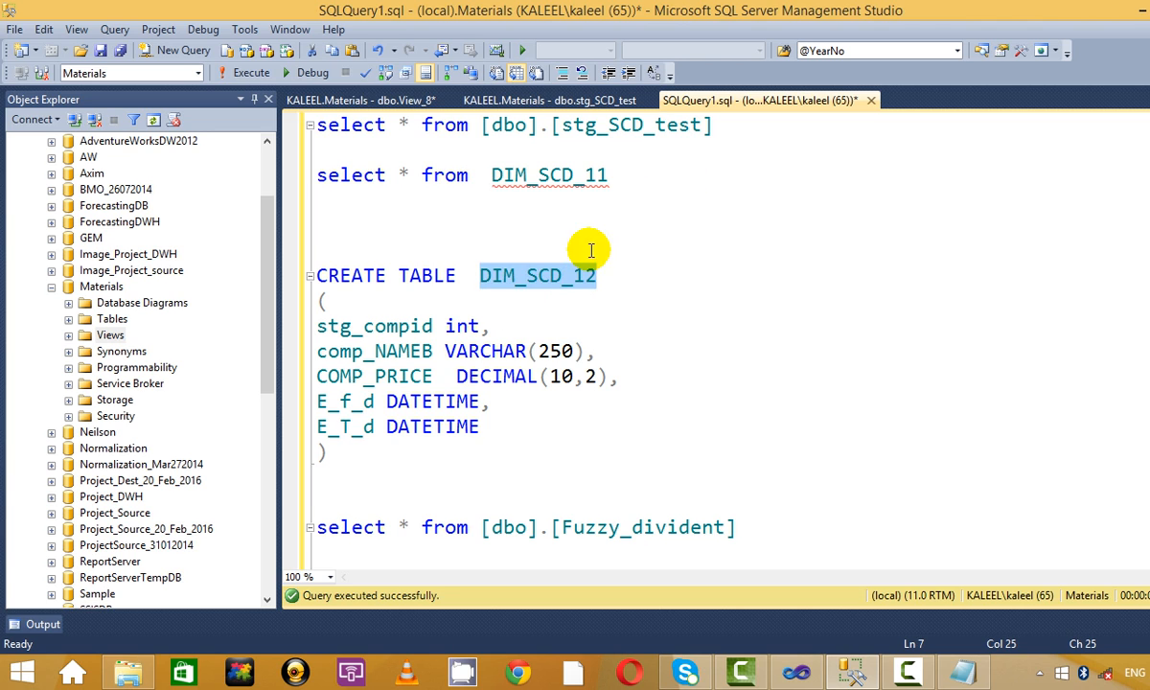
click(586, 172)
double_click(585, 177)
key(ctrl+v)
drag(649, 182, 219, 179)
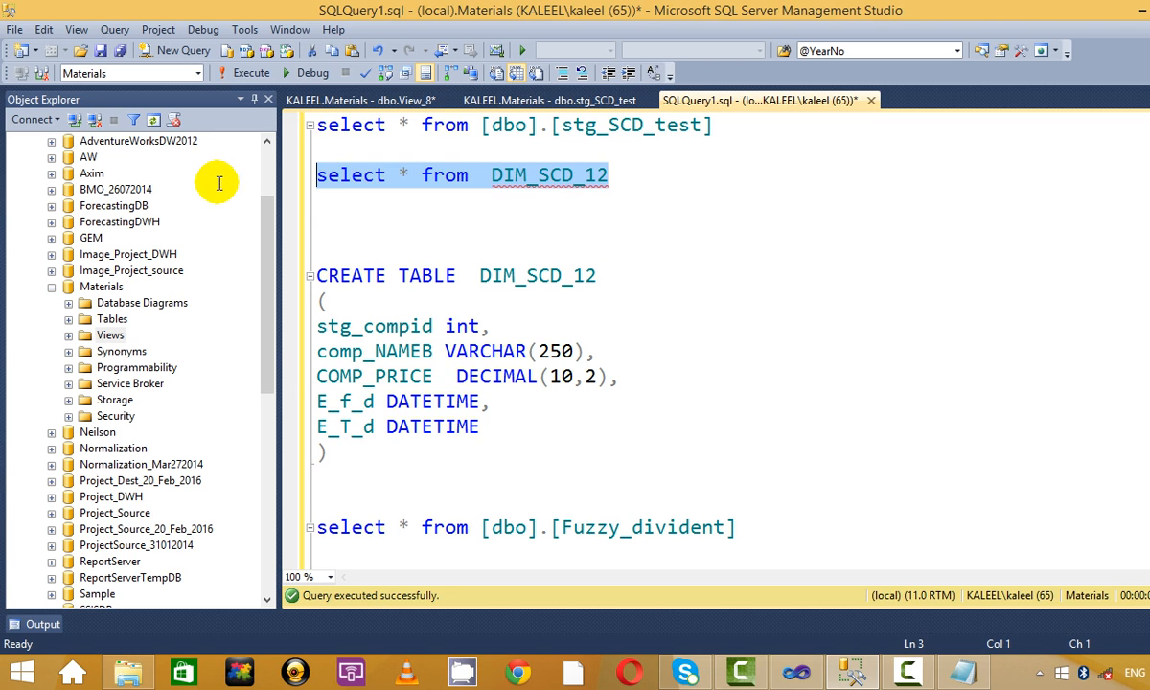
click(251, 73)
click(632, 230)
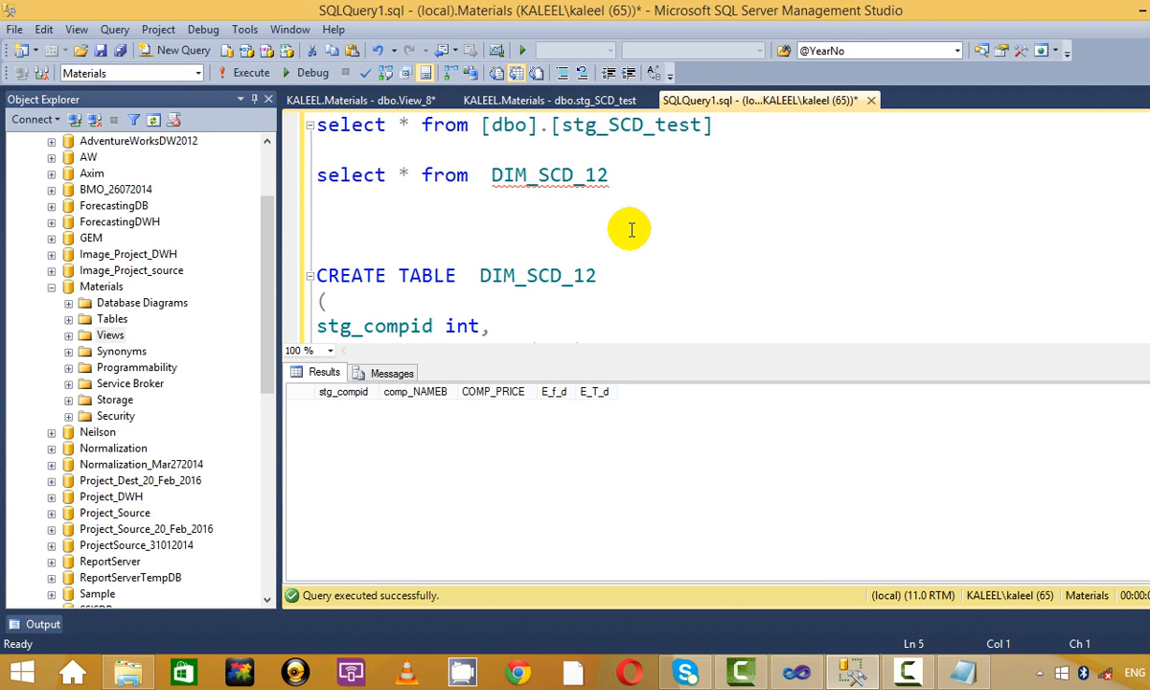
key(ctrl+r)
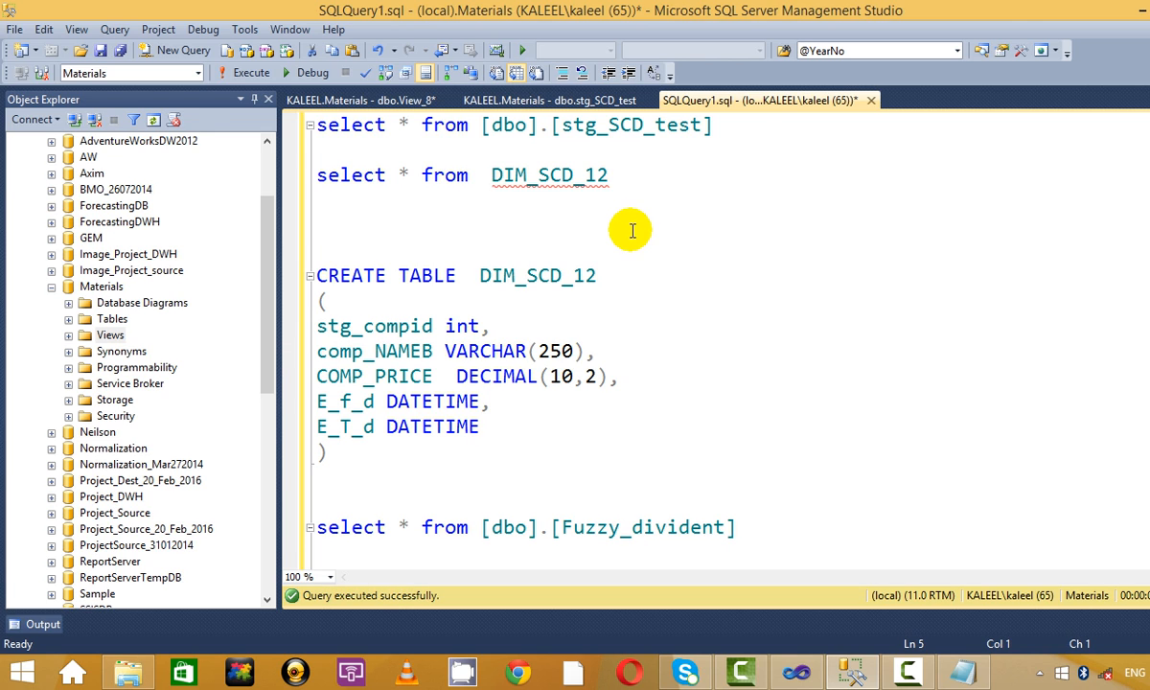
Recheck the 7 stg_SCD_test rows and the empty DIM_SCD_12, then return to Visual Studio.
drag(714, 124, 317, 125)
click(251, 73)
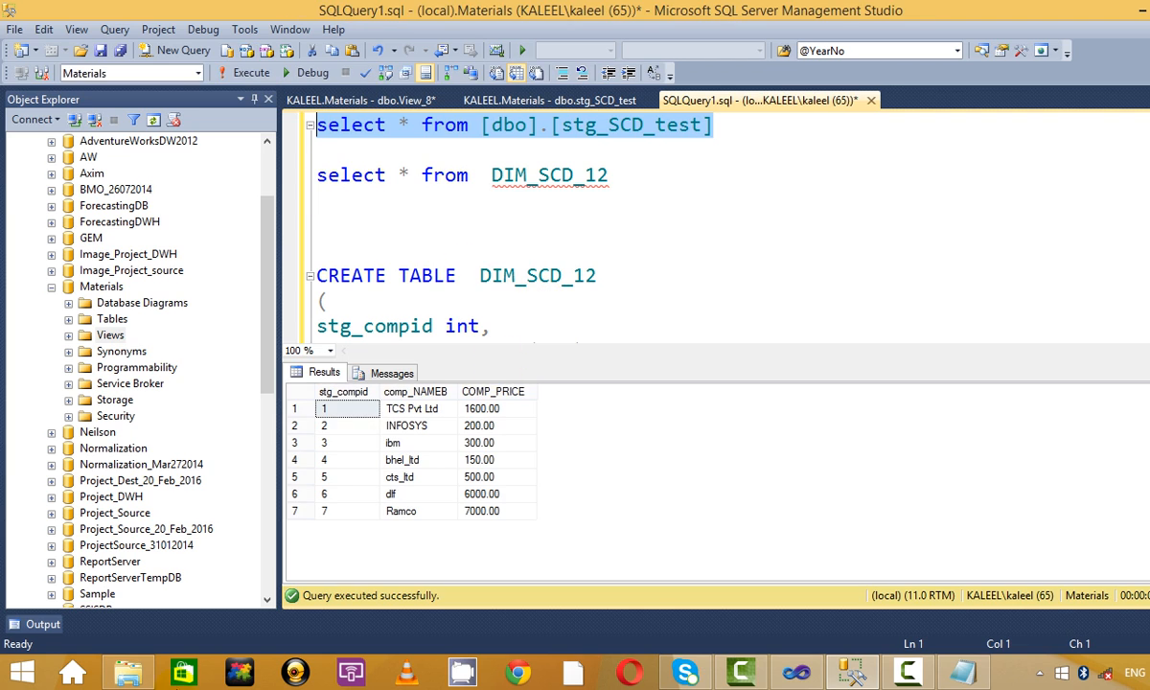
click(412, 427)
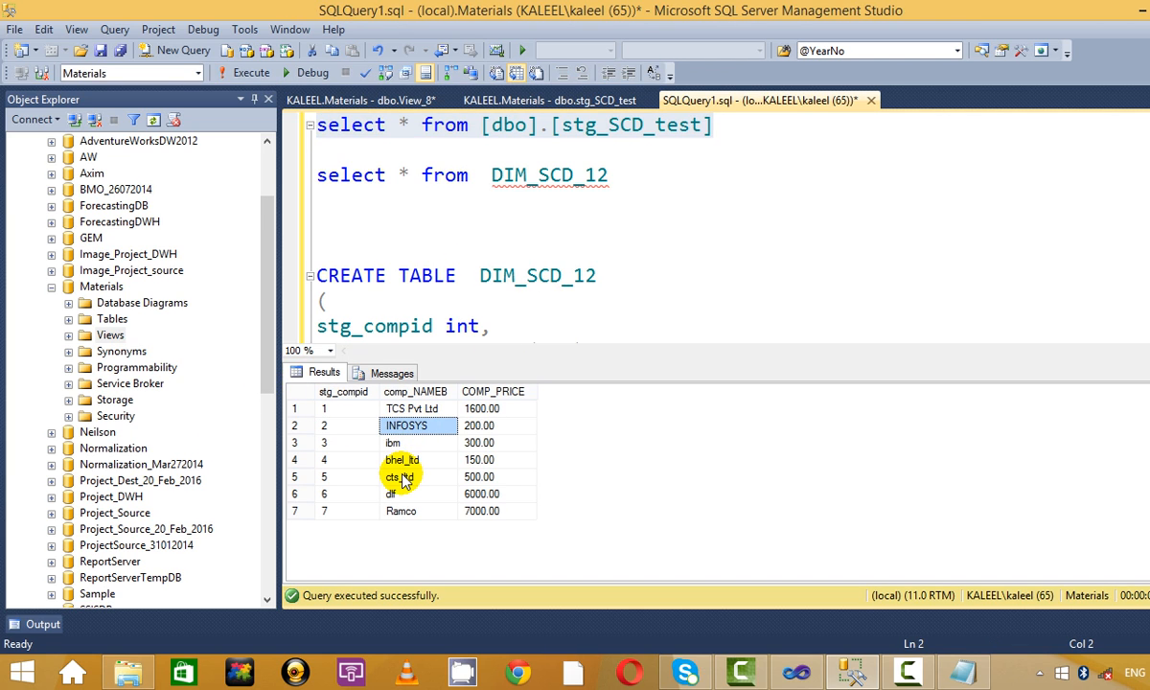
drag(612, 177, 277, 172)
click(239, 73)
click(577, 255)
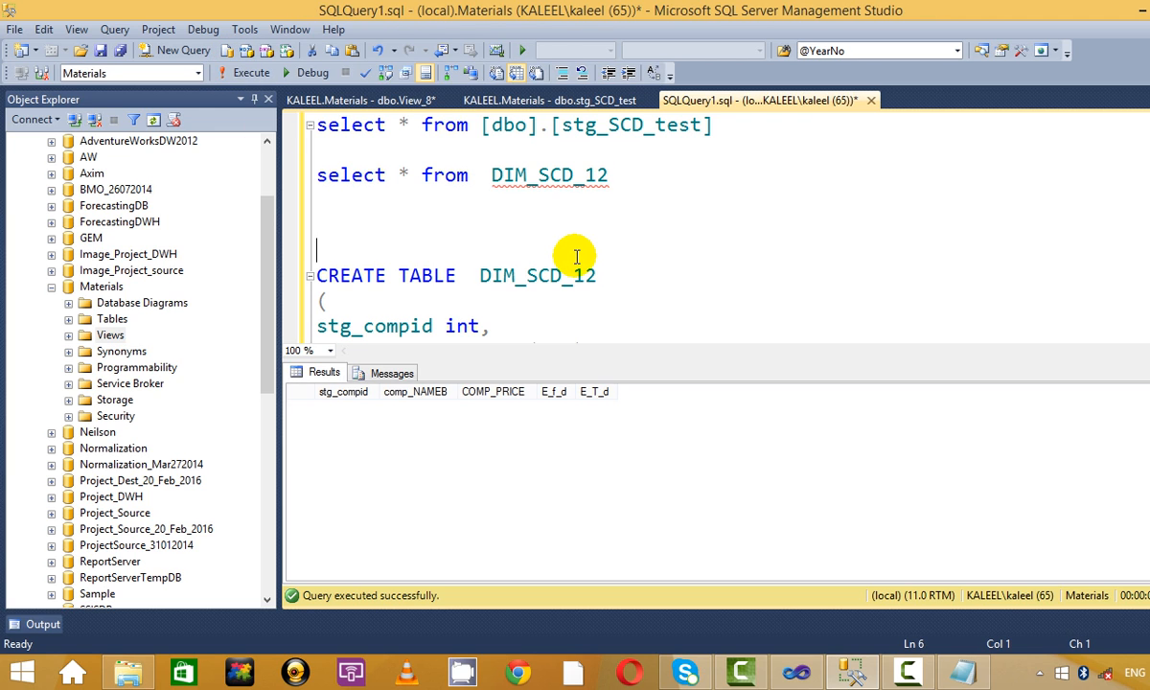
key(alt+Tab)
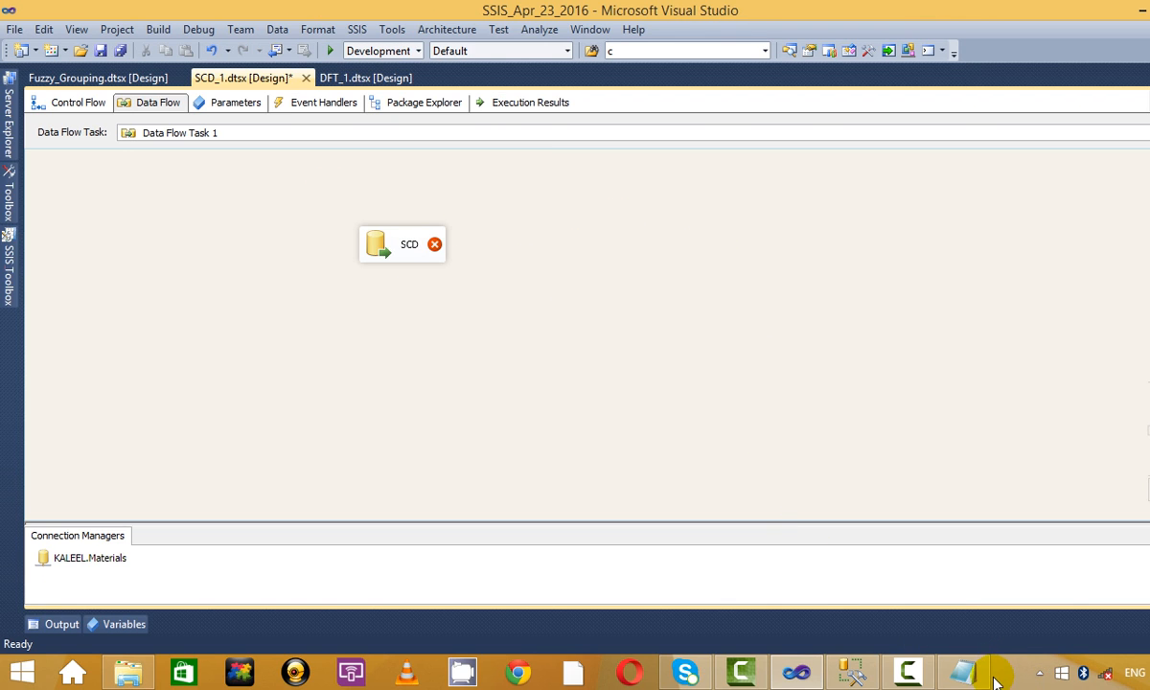
Bring up the Notepad SCD notes and tidy the end of the Type1 line.
click(962, 671)
click(252, 347)
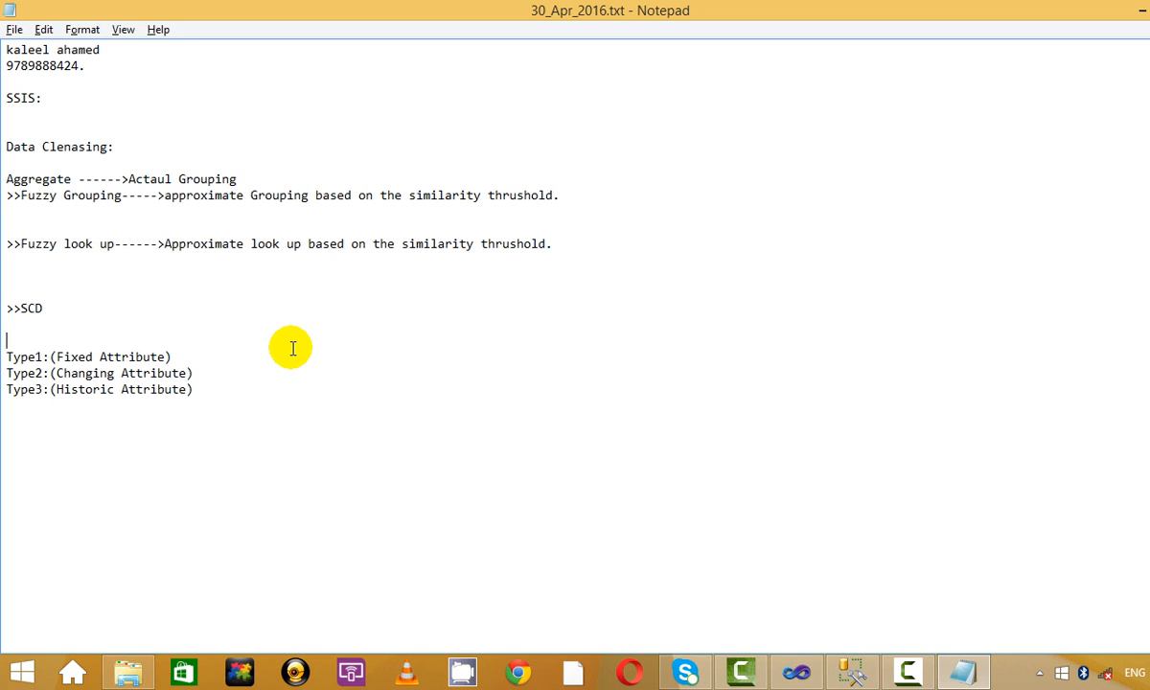
click(906, 671)
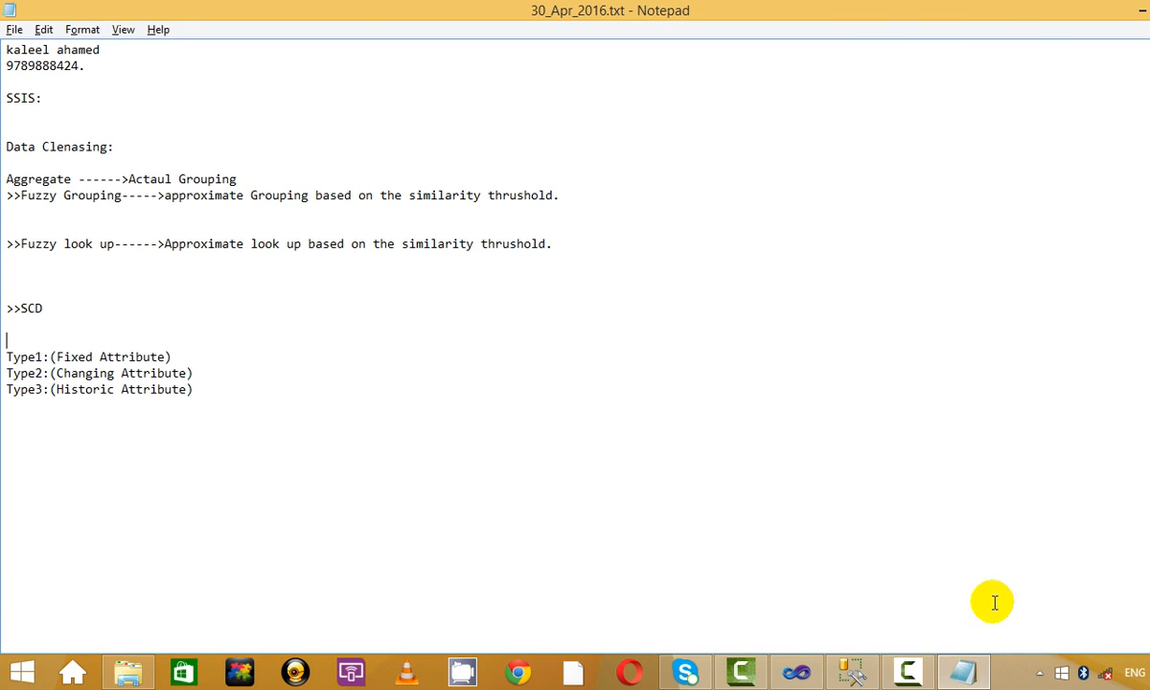
click(906, 670)
click(1084, 517)
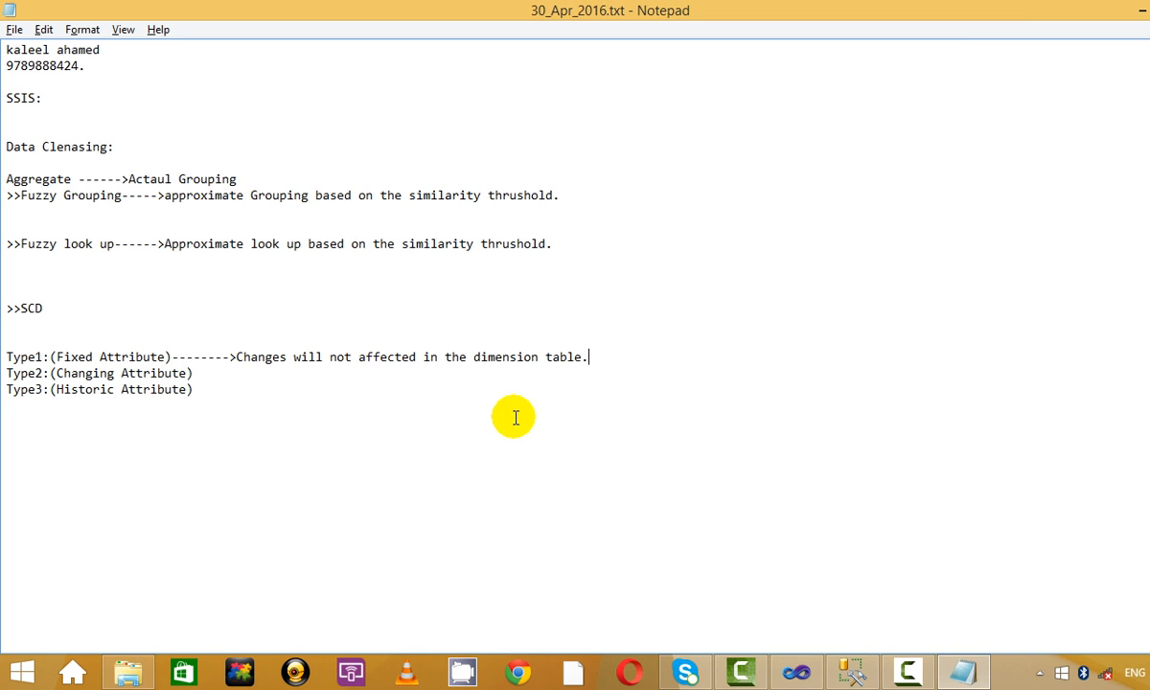
drag(234, 356, 158, 357)
click(595, 357)
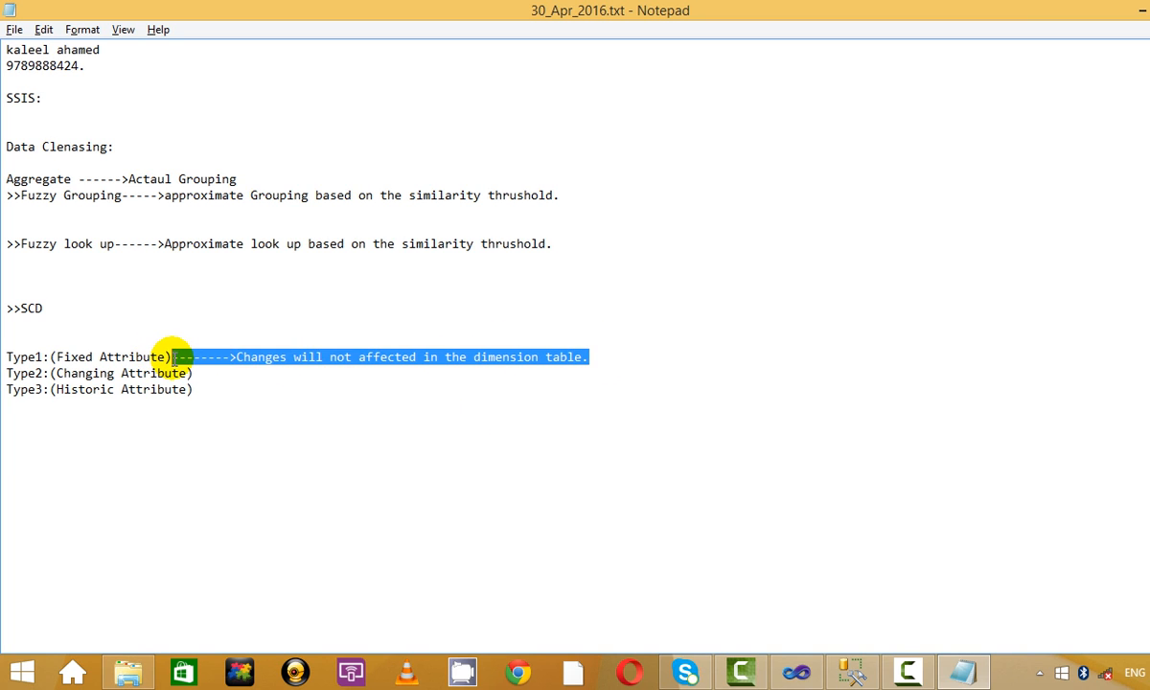
click(236, 362)
click(616, 355)
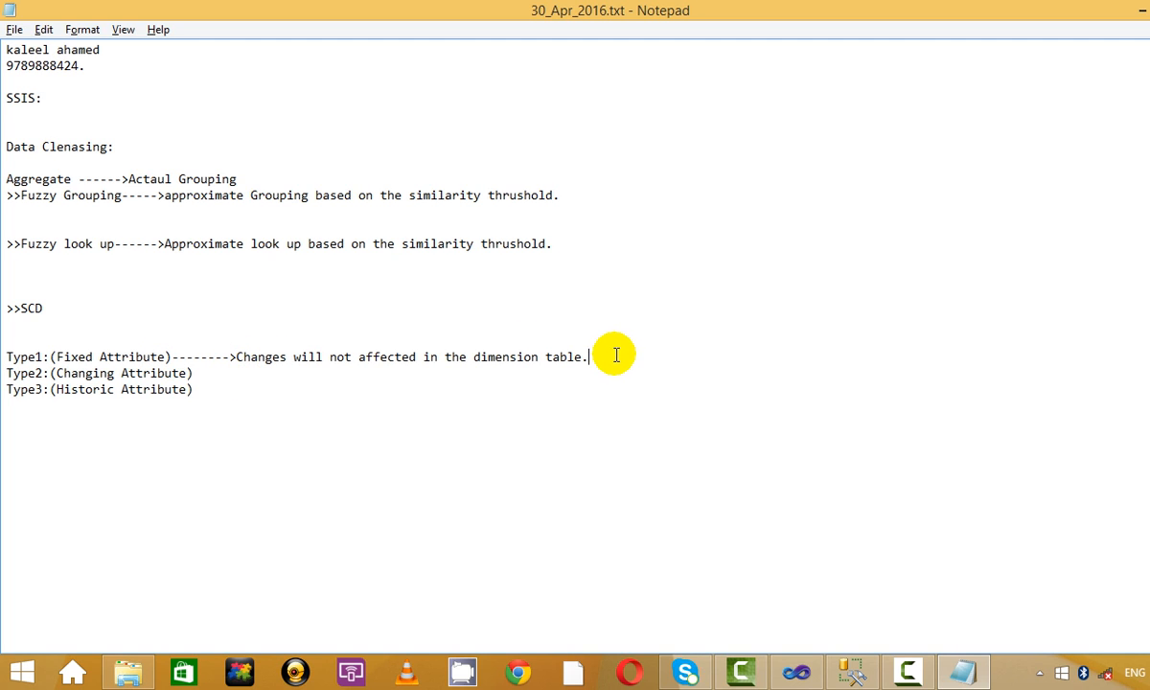
key(BackSpace)
text(a)
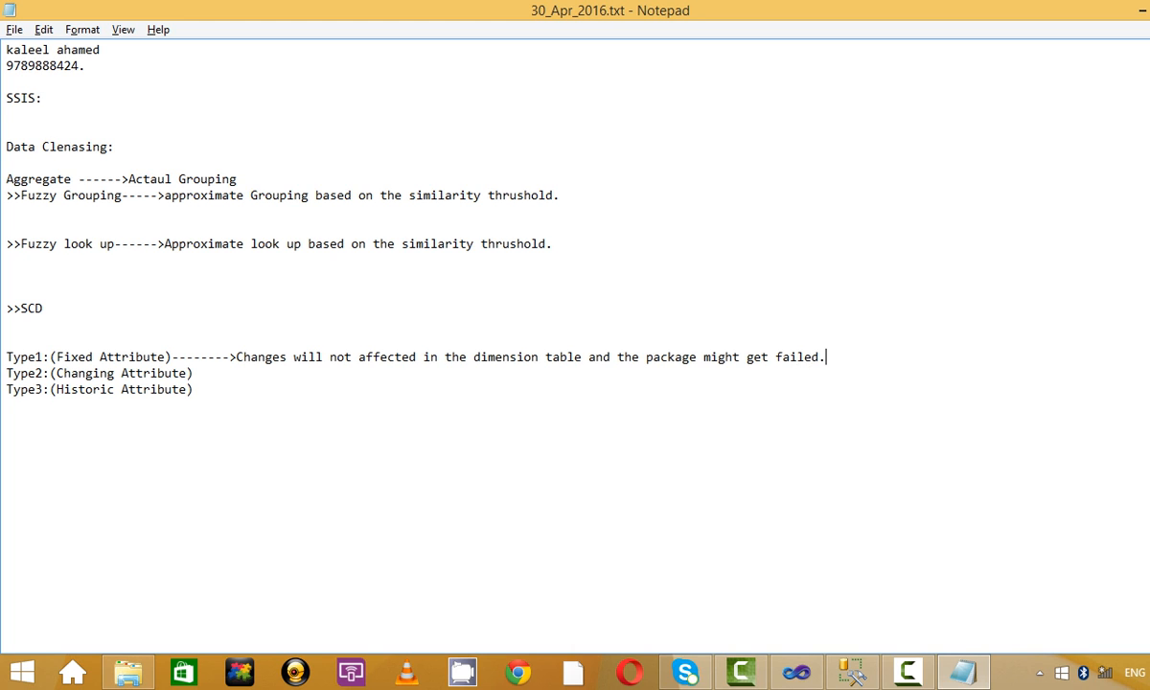
mouse_move(822, 357)
mouse_down()
mouse_move(227, 356)
mouse_move(824, 356)
mouse_up()
click(292, 356)
Paste the Type1 explanation onto the Type2 line and reword it to 'get affected'.
click(499, 383)
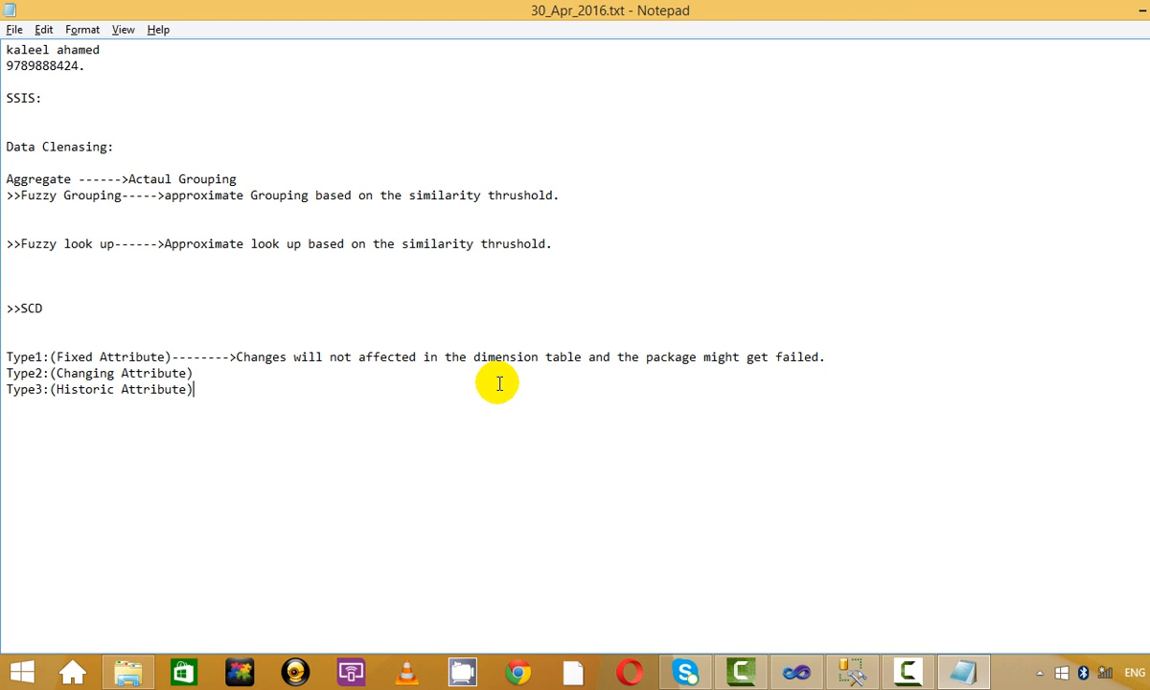
key(ctrl+v)
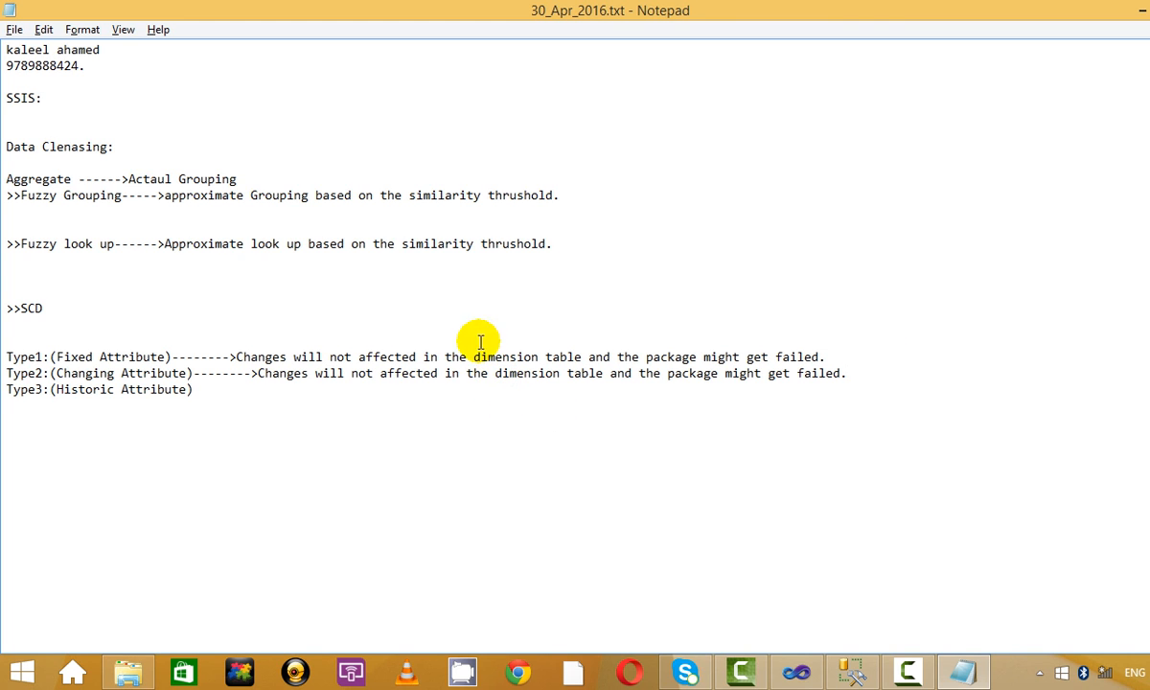
double_click(361, 373)
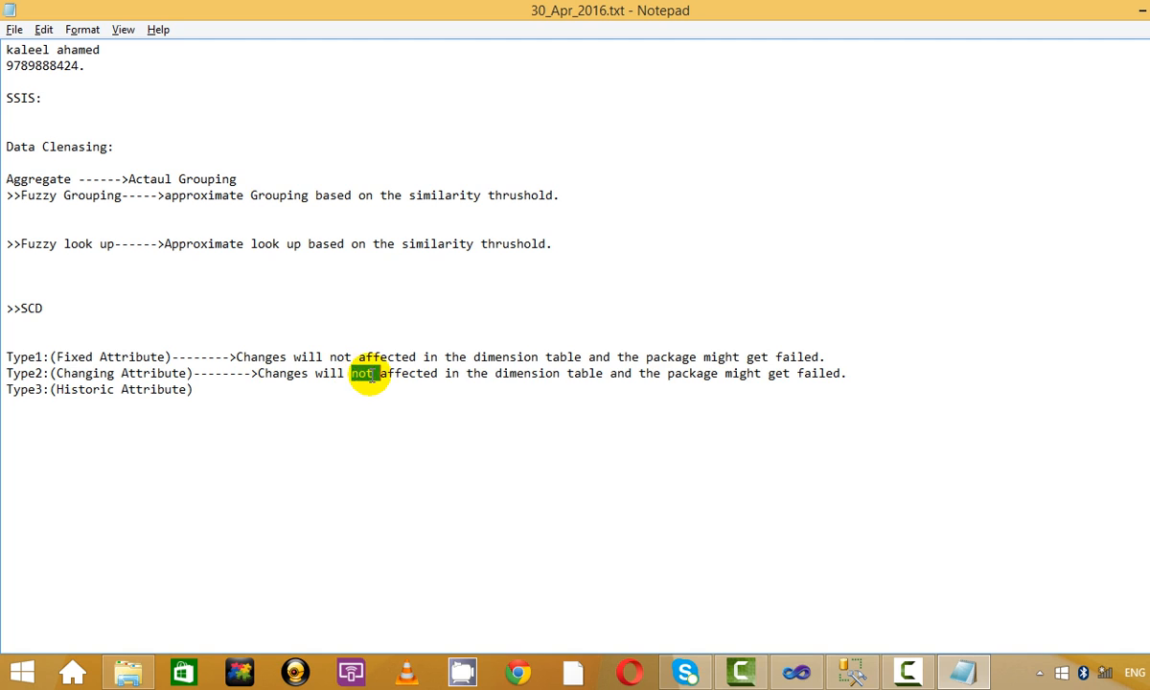
text(get)
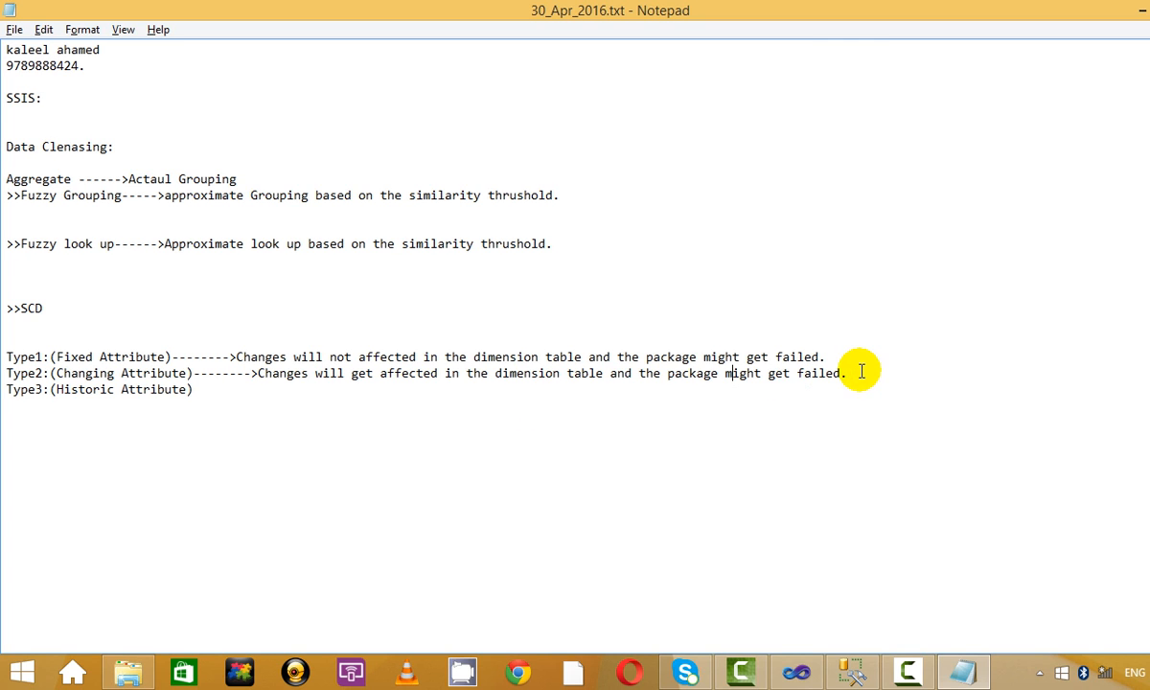
drag(841, 372, 602, 377)
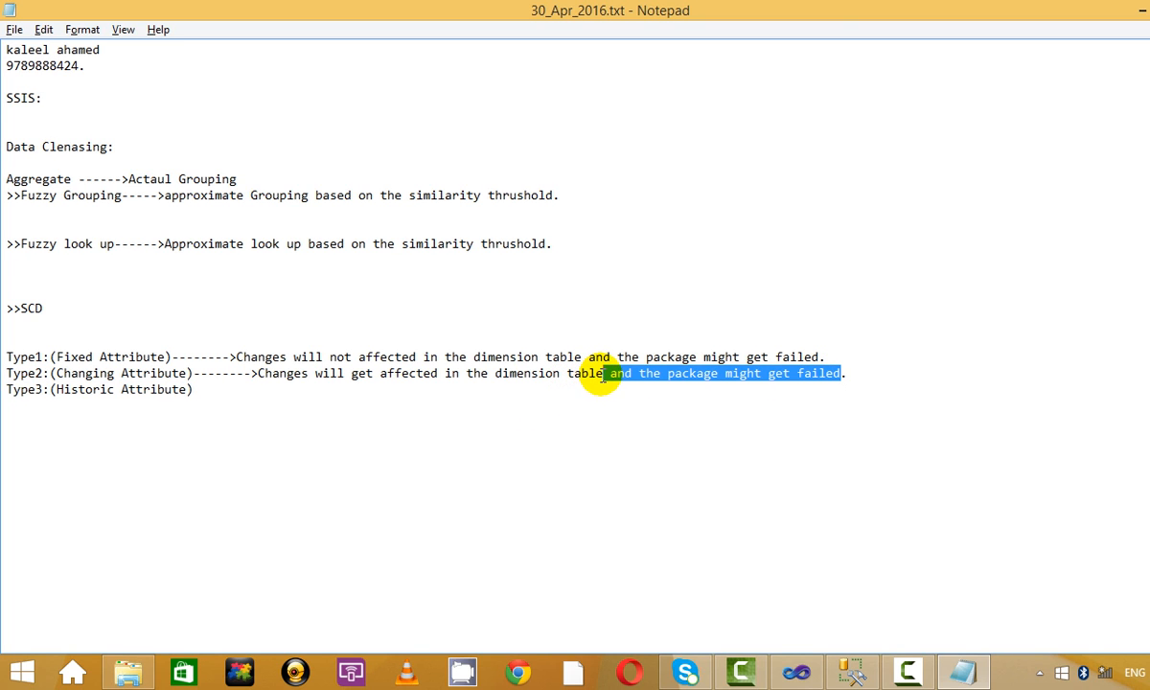
key(BackSpace)
click(479, 383)
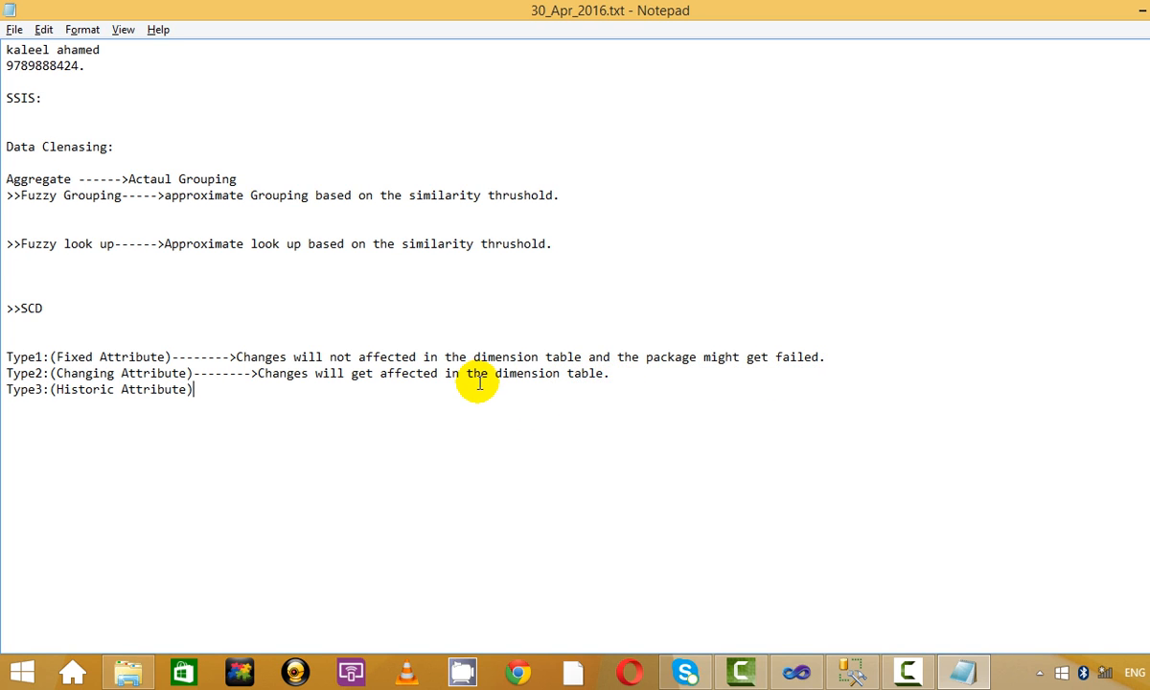
text(-------->)
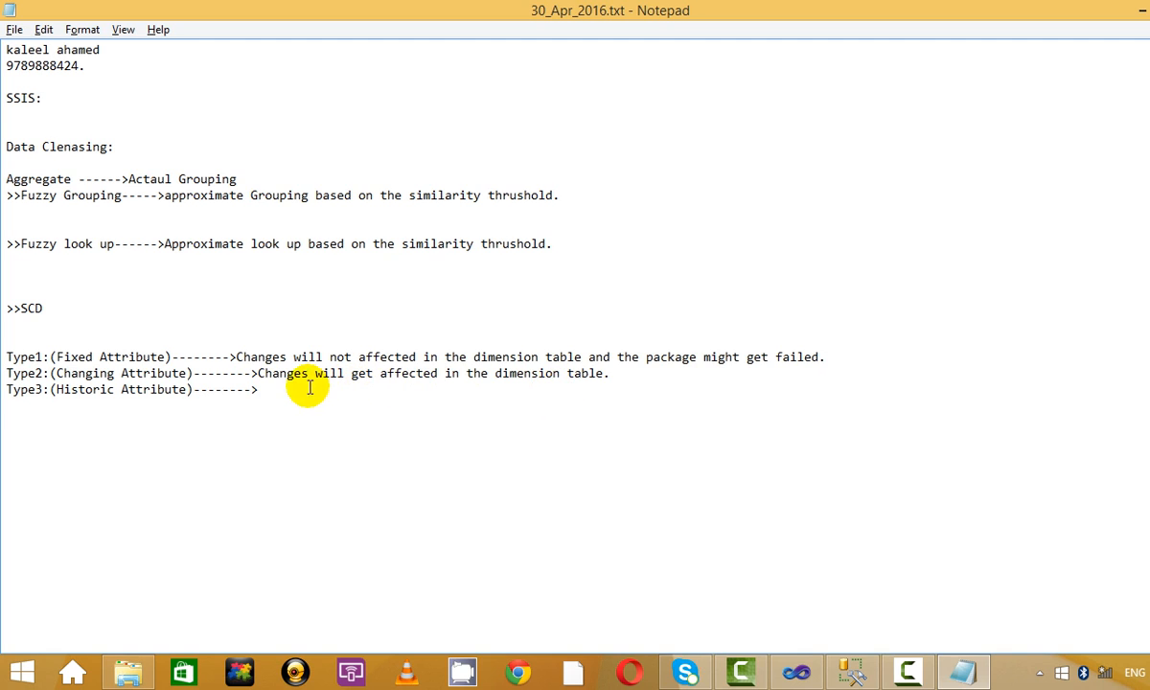
drag(308, 390, 206, 390)
key(BackSpace)
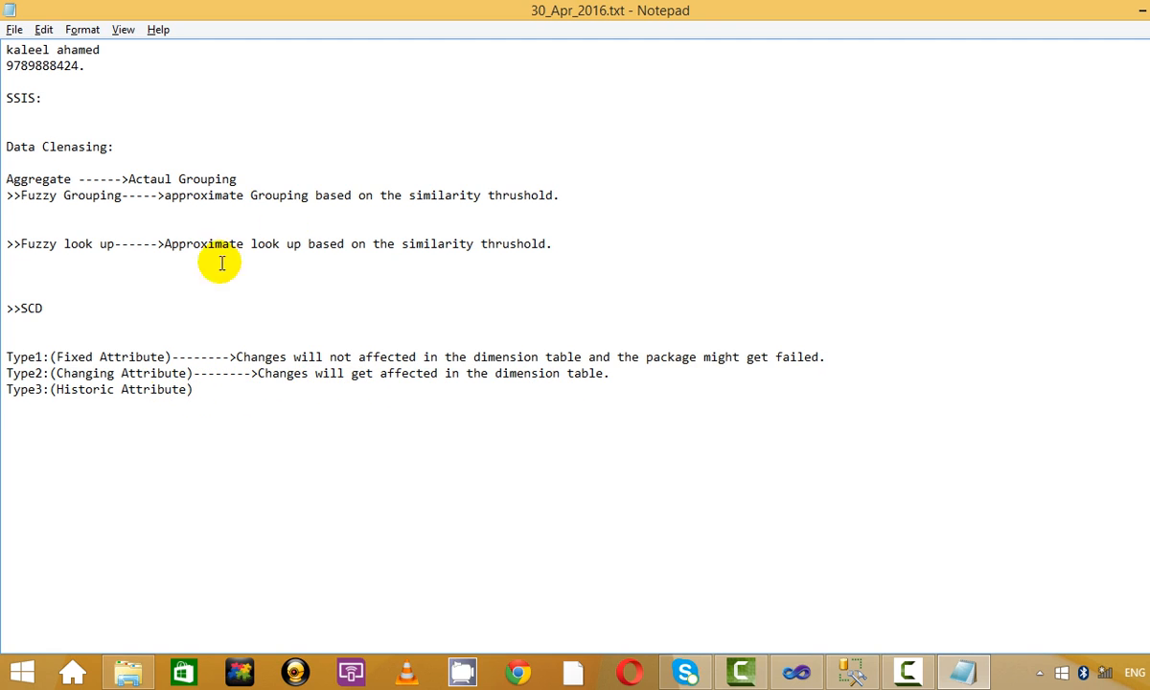
Add 'No history' to Type2 and copy it to Type3 as 'History will be maintained'.
click(669, 376)
text(No history will be maintained.)
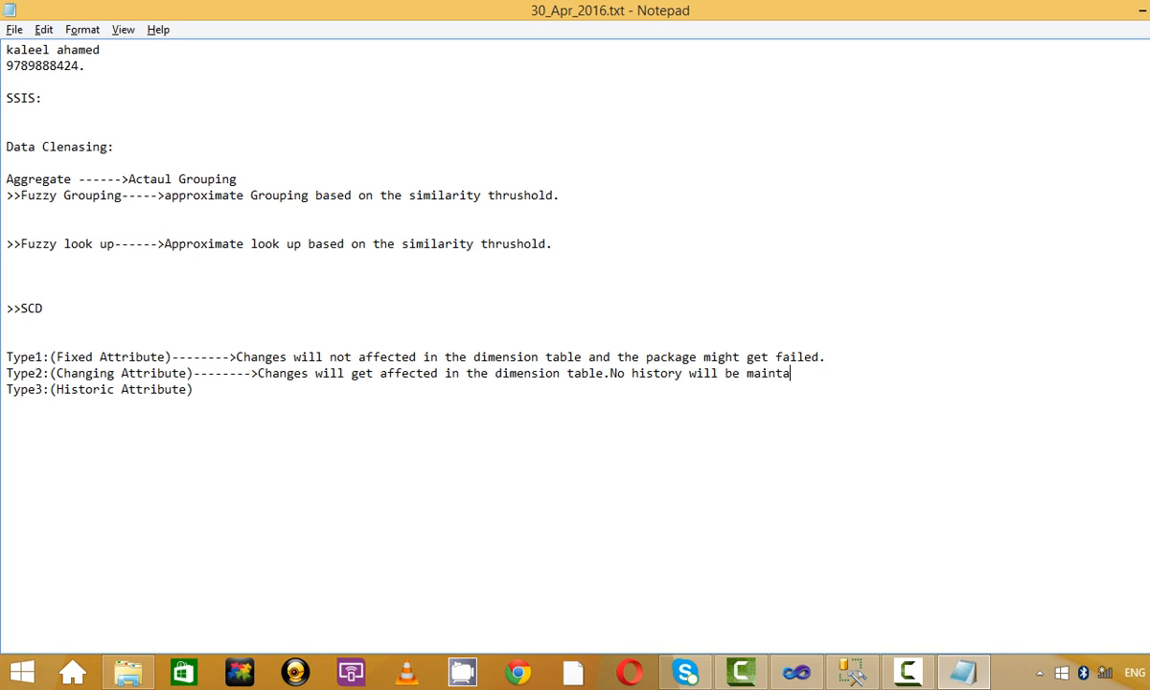
click(194, 400)
drag(193, 373, 882, 375)
key(ctrl+c)
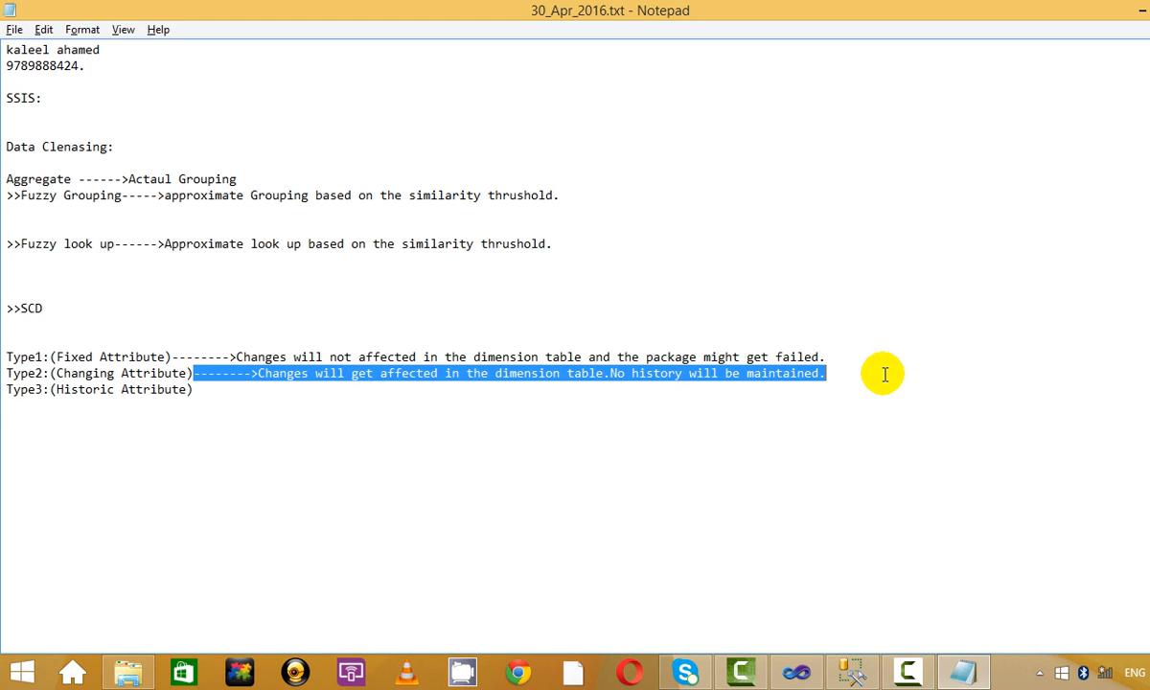
click(527, 401)
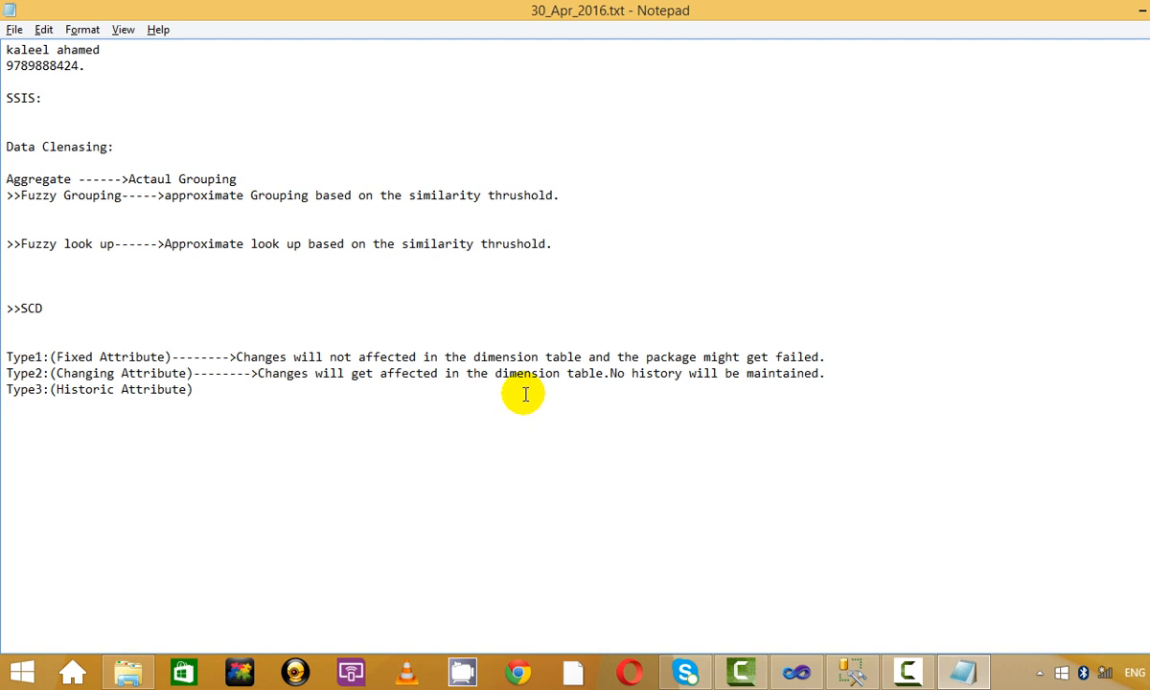
key(ctrl+v)
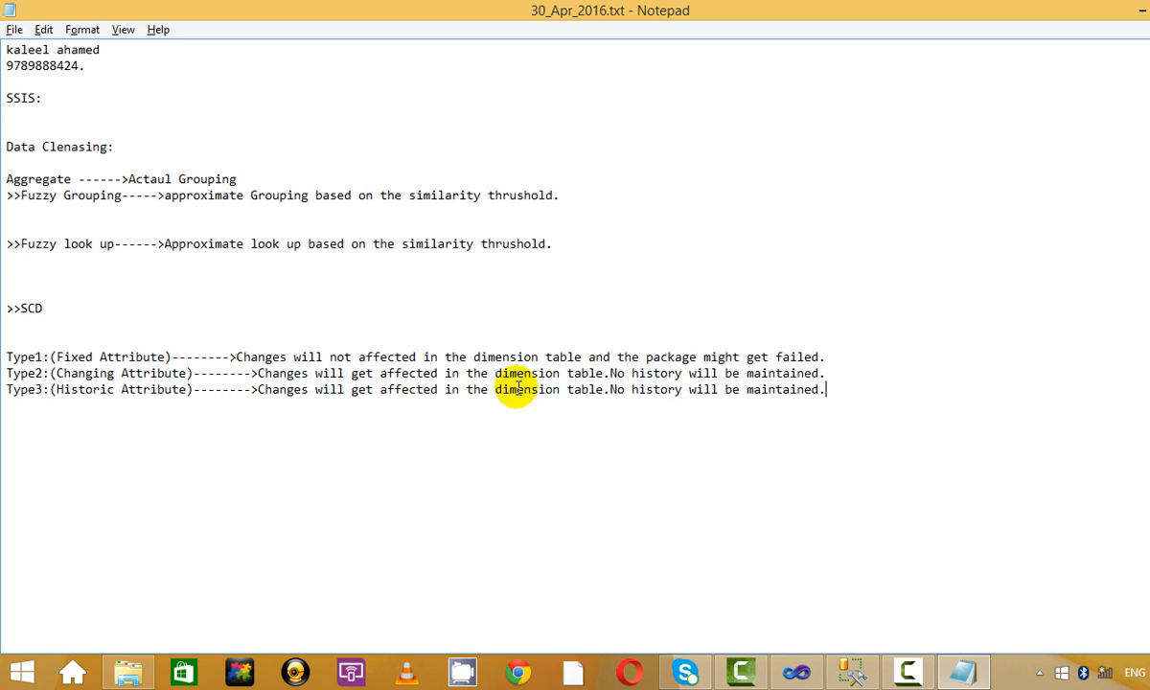
double_click(392, 389)
click(621, 389)
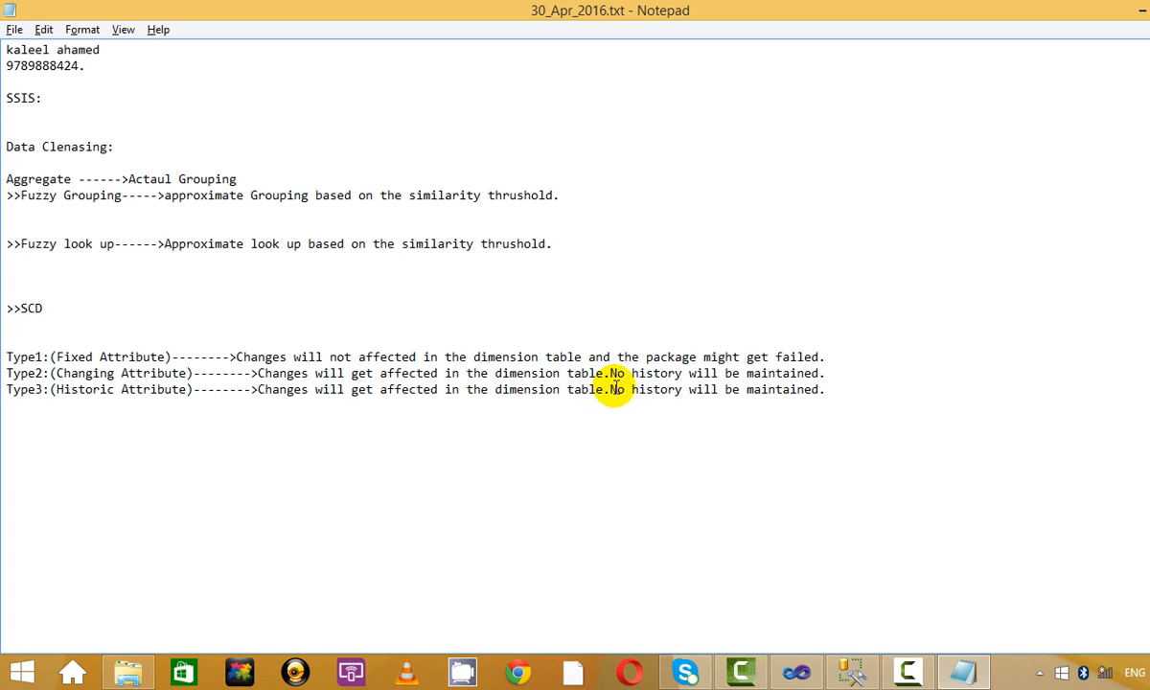
key(BackSpace)
key(BackSpace)
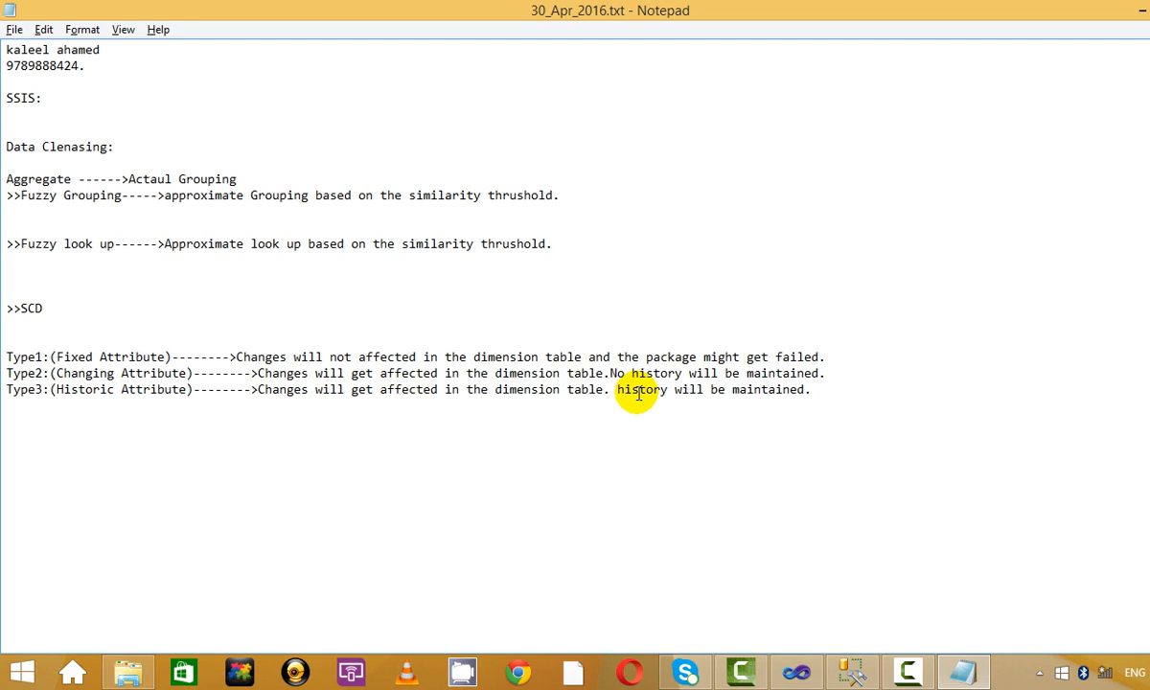
key(Delete)
key(Delete)
text(H)
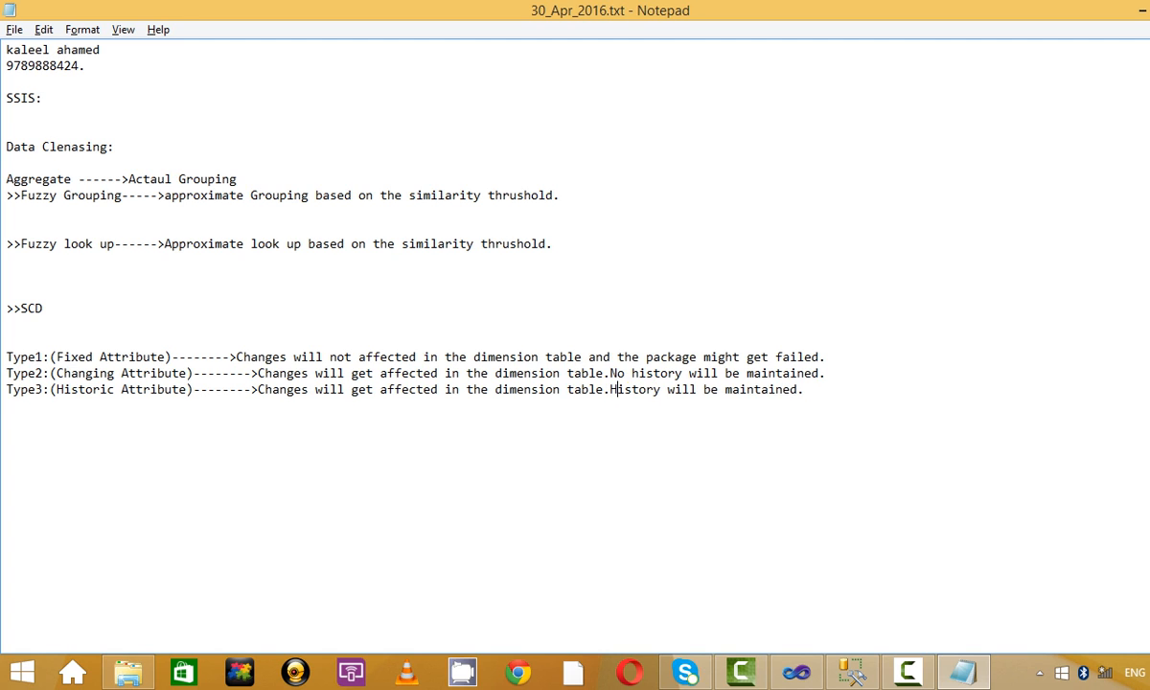
click(972, 409)
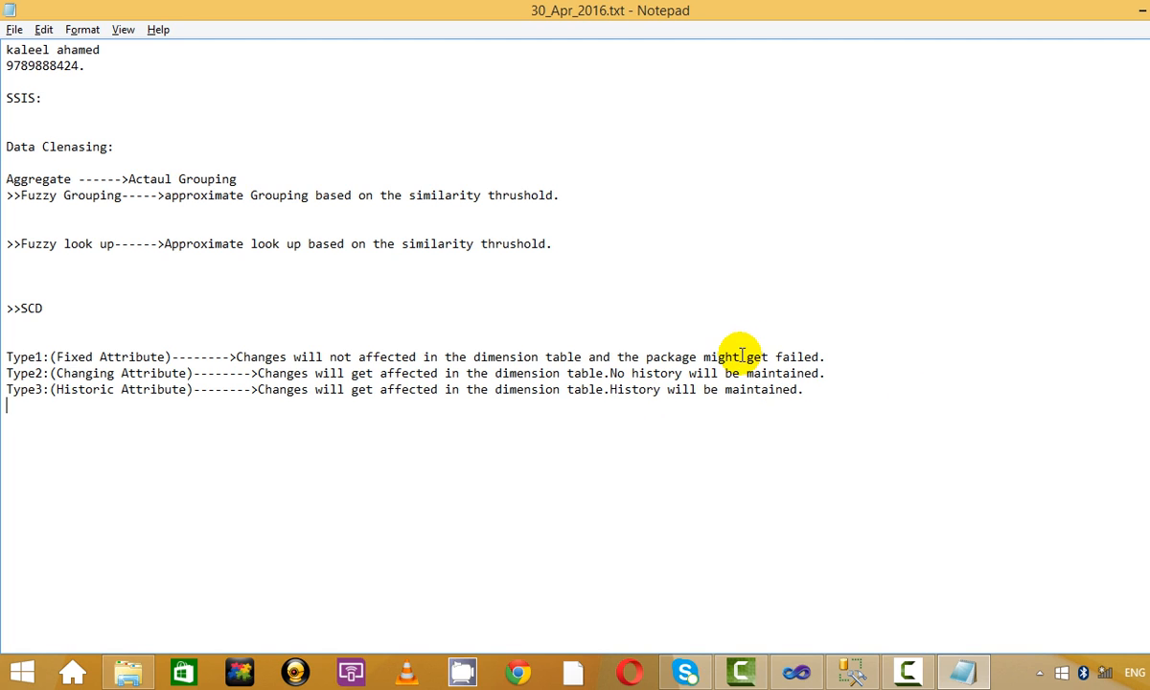
Save the 30_Apr_2016.txt notes file.
click(842, 357)
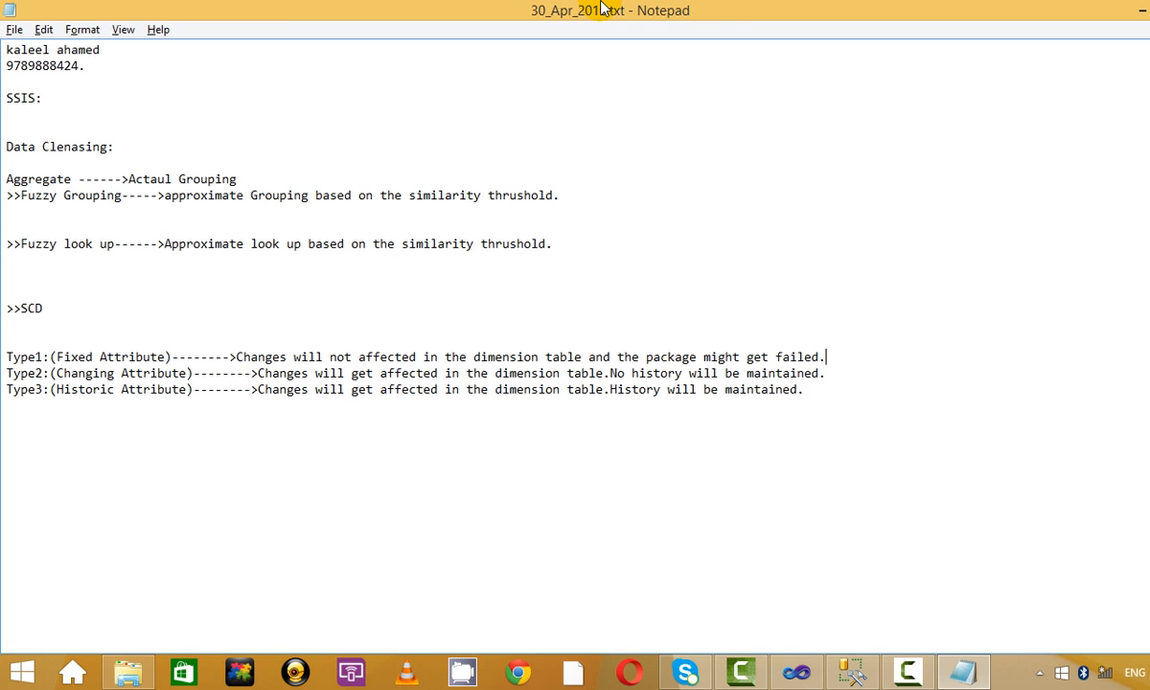
click(14, 30)
click(29, 90)
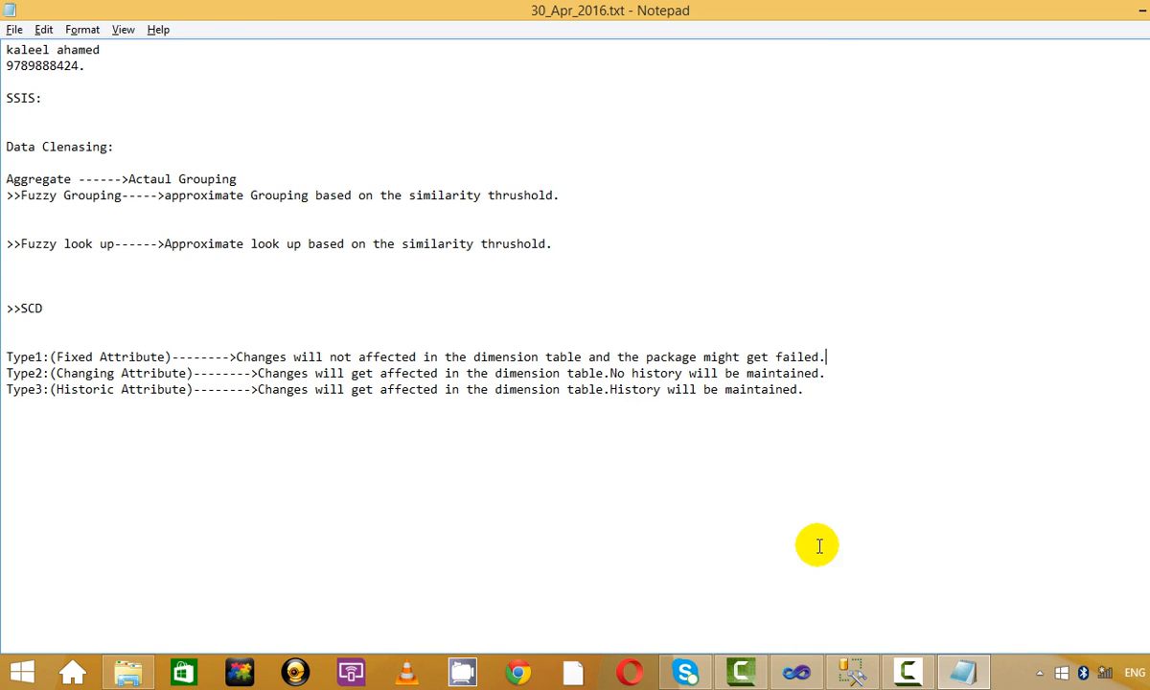
click(906, 670)
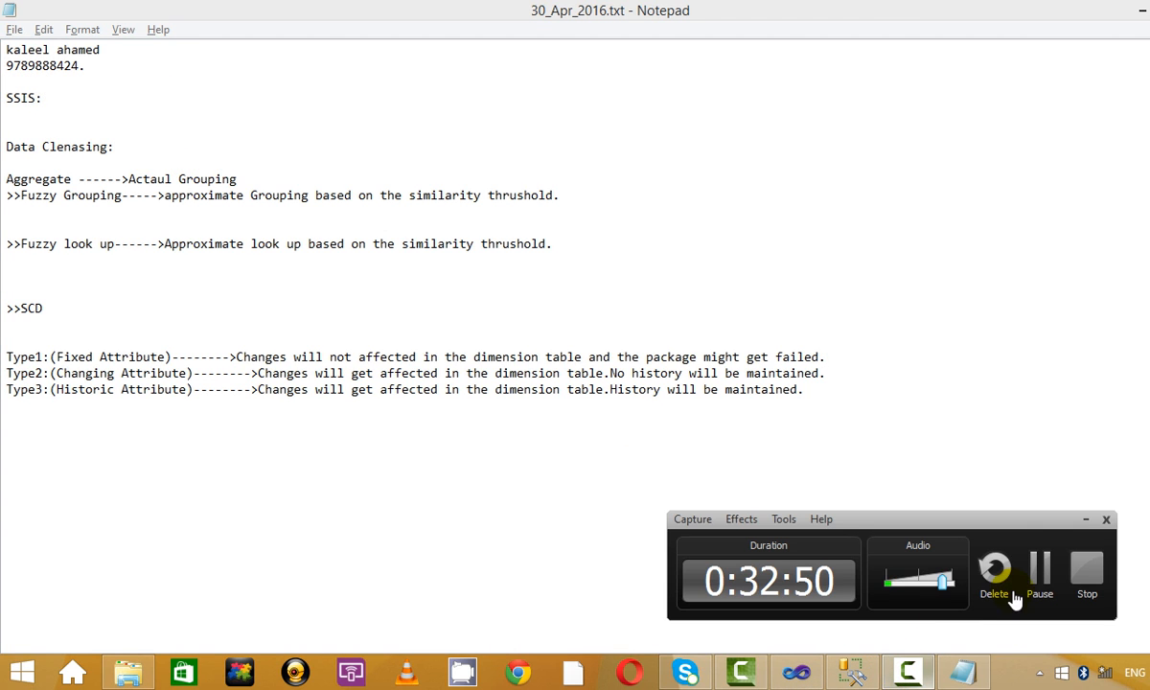
click(1083, 520)
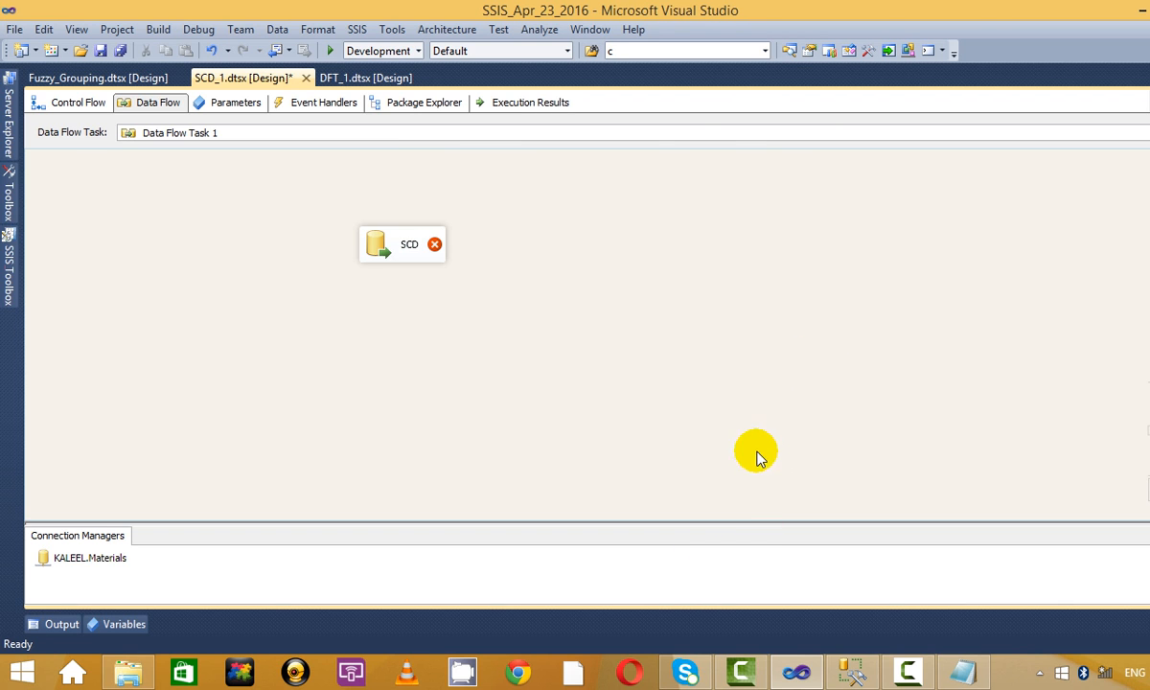
Select the SCD component and widen its box on the canvas.
click(387, 236)
right_click(395, 234)
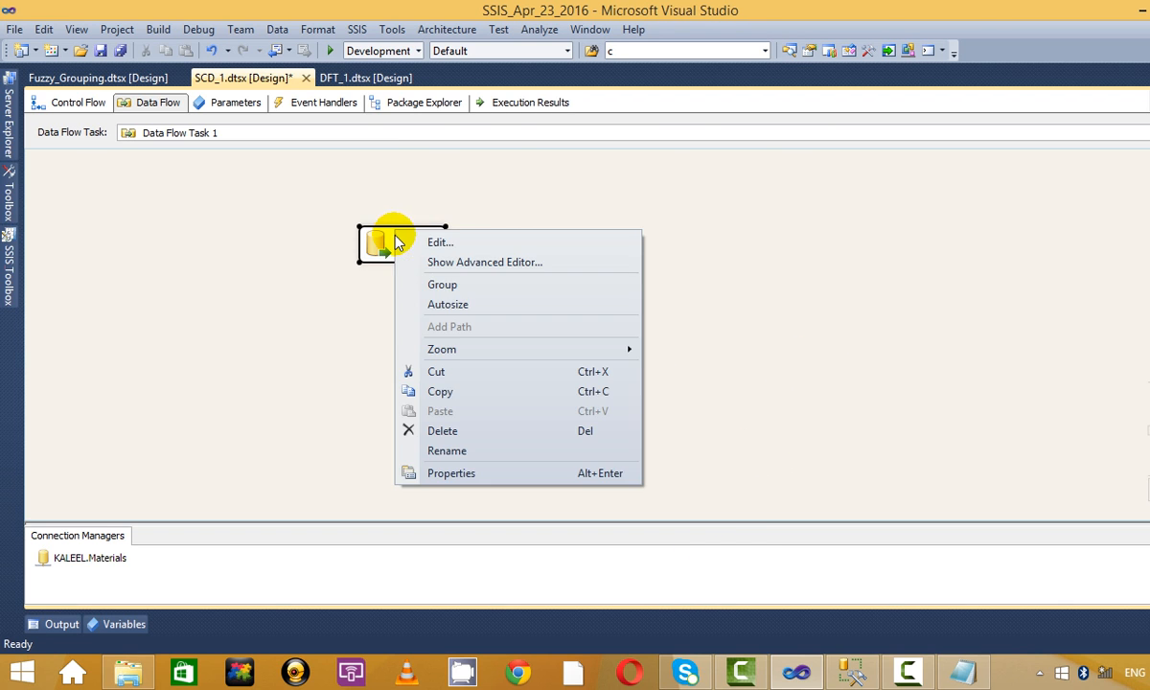
click(513, 201)
click(418, 244)
drag(442, 239, 476, 245)
Open the SCD component's source editor, try the nifty_new table, view its mappings, and close it.
right_click(463, 248)
click(494, 249)
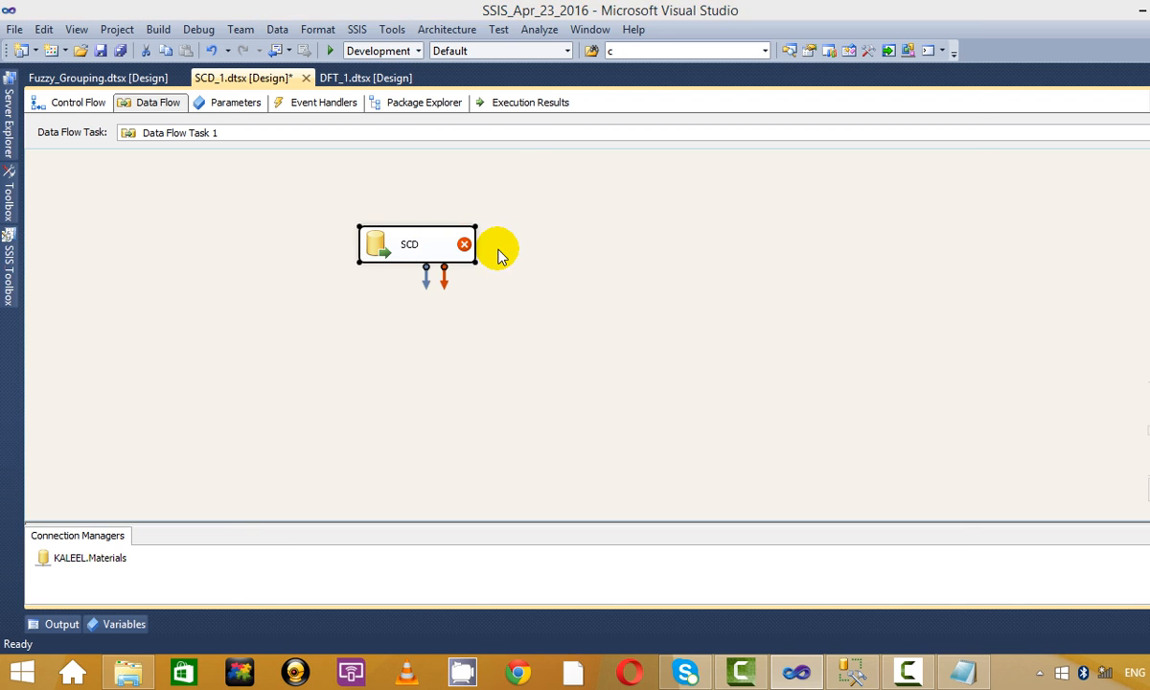
click(526, 324)
scroll(511, 489, down, 1)
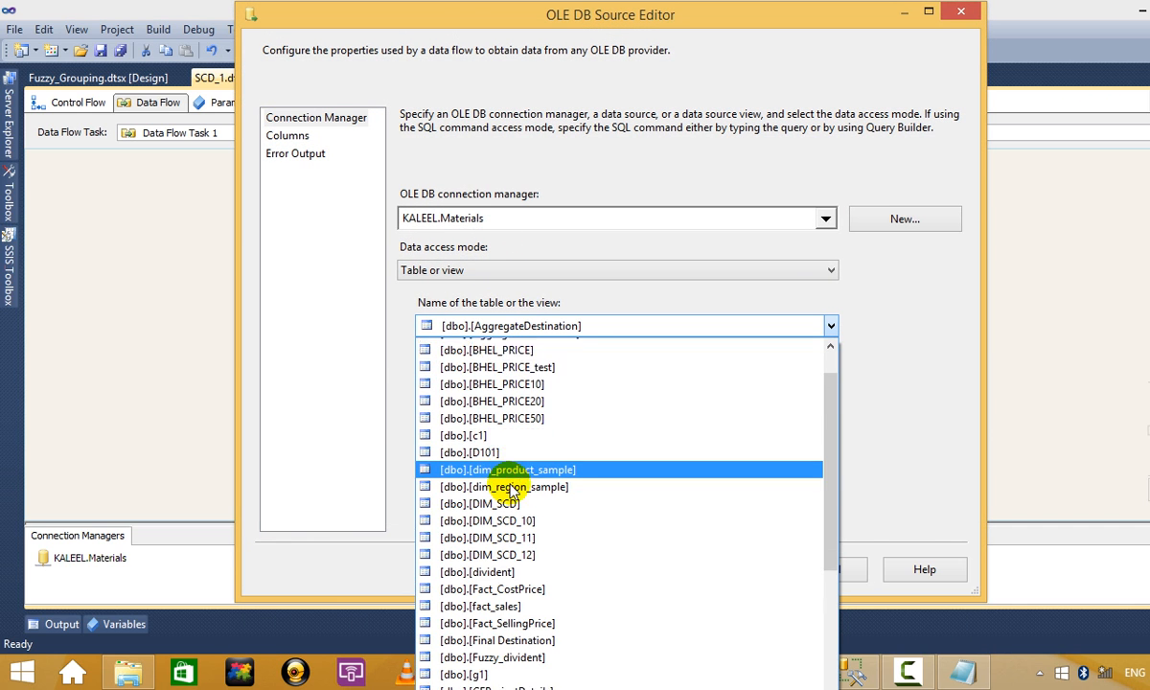
scroll(511, 484, down, 3)
scroll(511, 484, up, 3)
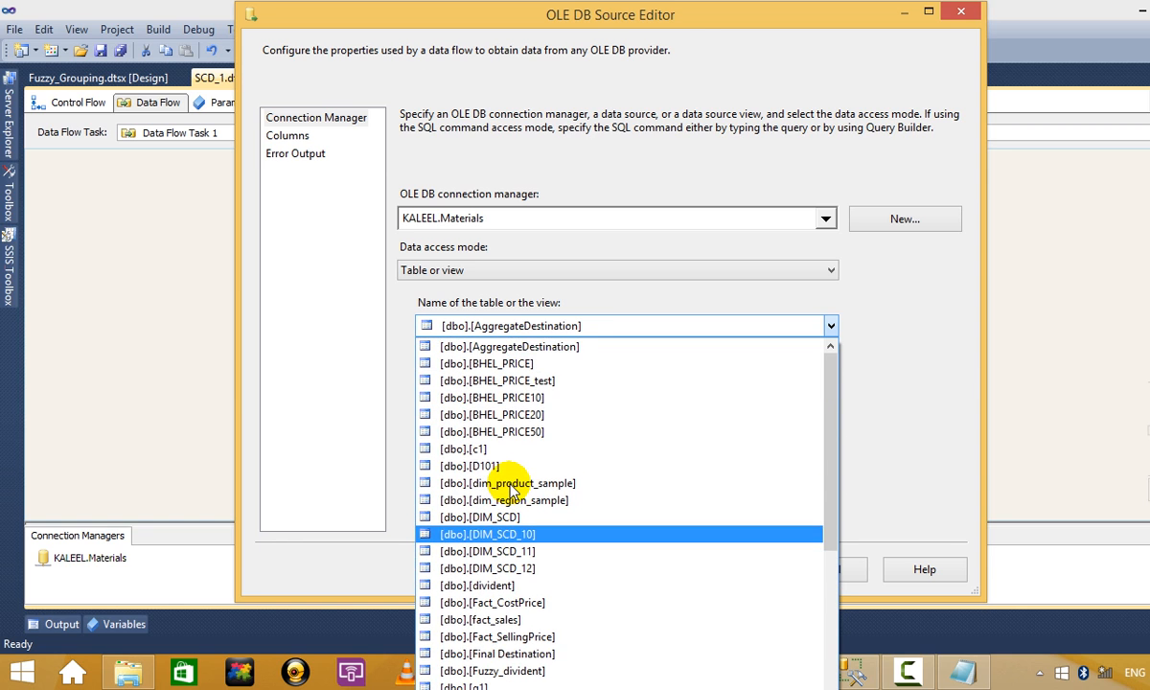
scroll(511, 489, down, 4)
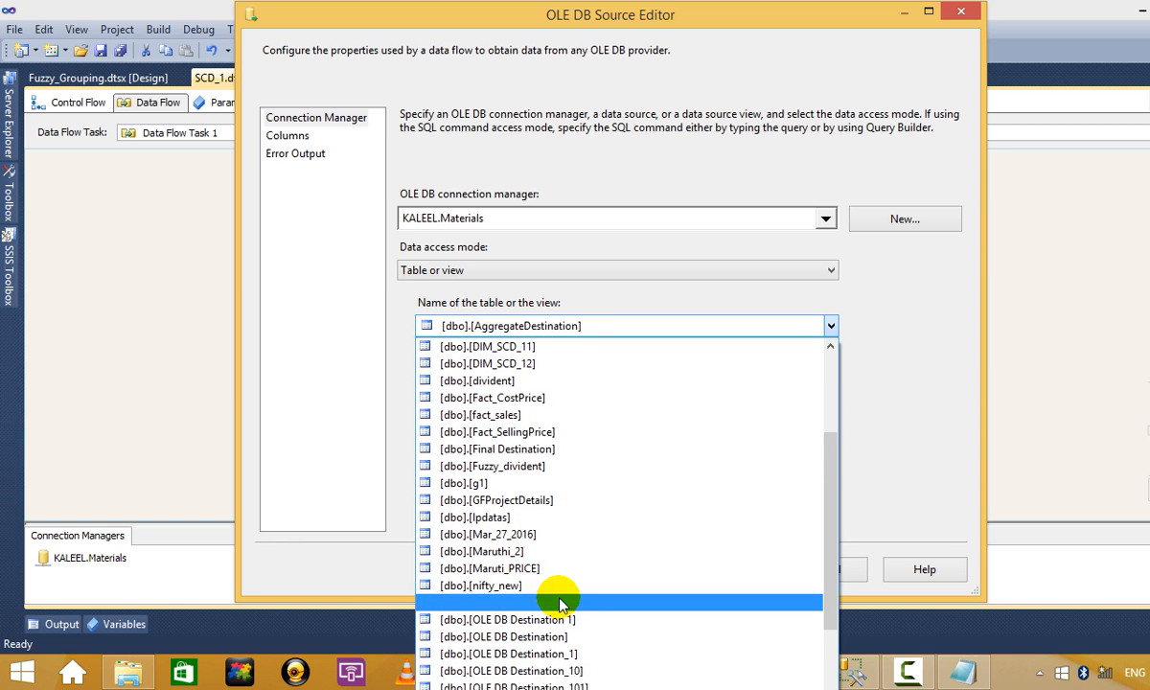
scroll(559, 594, down, 1)
click(556, 533)
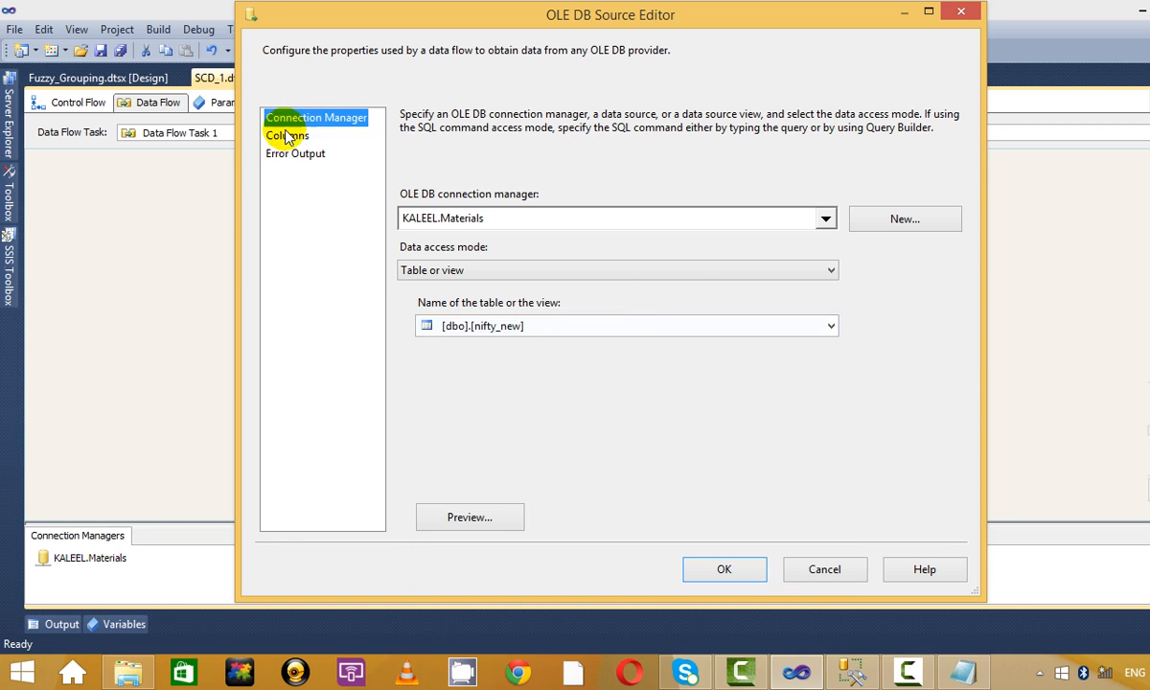
click(287, 135)
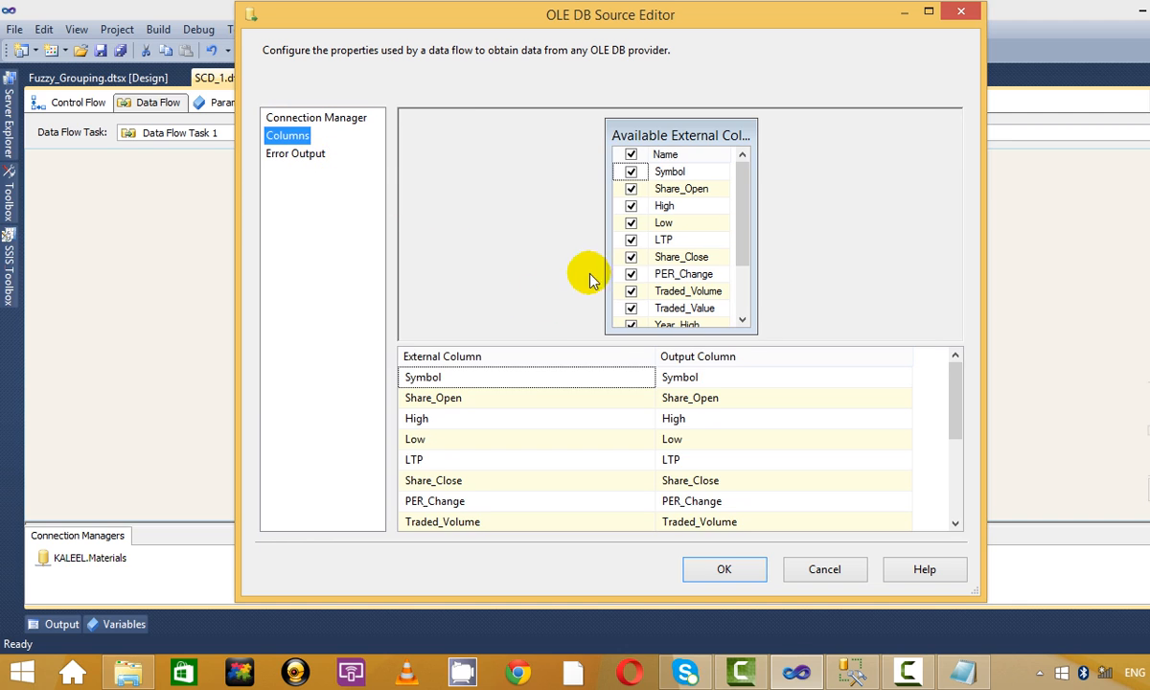
click(961, 14)
Delete the SCD component and add a new OLE DB Source to the data flow.
right_click(434, 247)
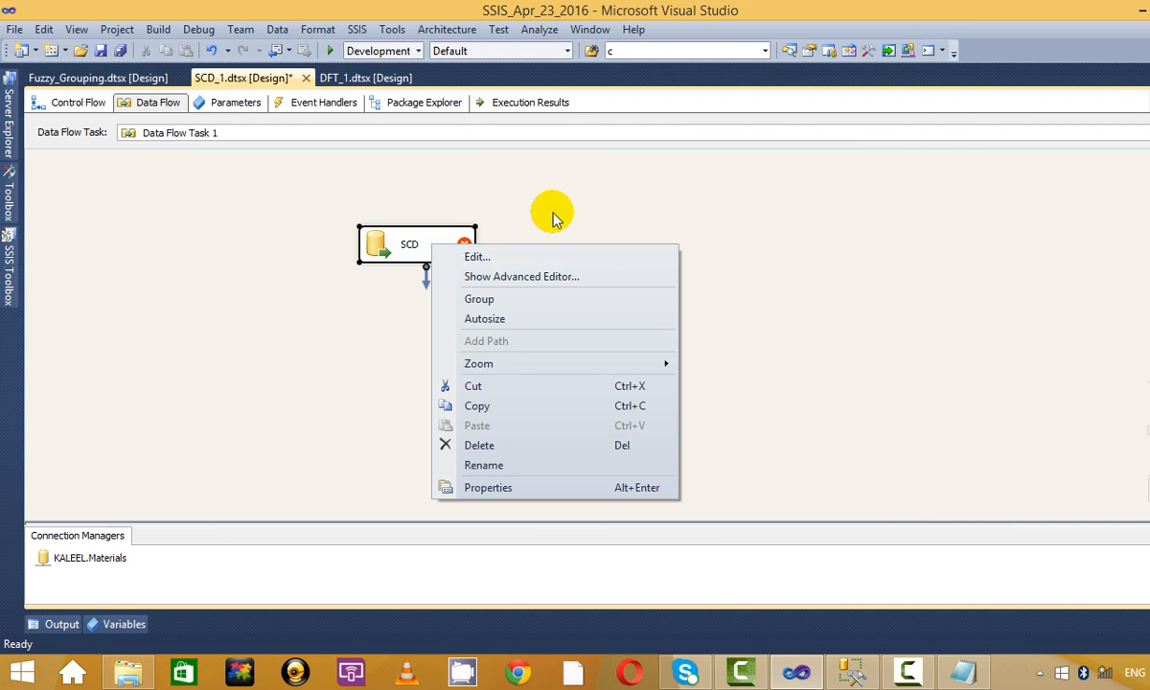
click(553, 218)
key(Delete)
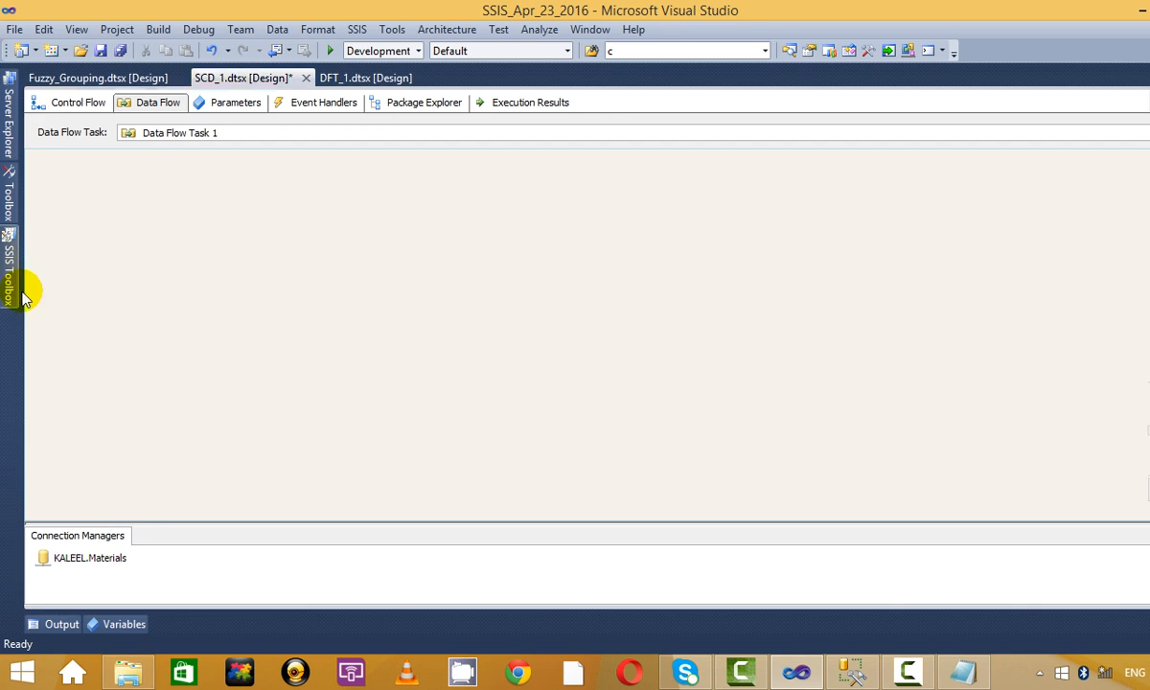
click(8, 273)
drag(142, 382, 374, 268)
Set the new OLE DB Source to read [dbo].[stg_SCD_test] and reposition it up-left.
right_click(406, 278)
click(520, 288)
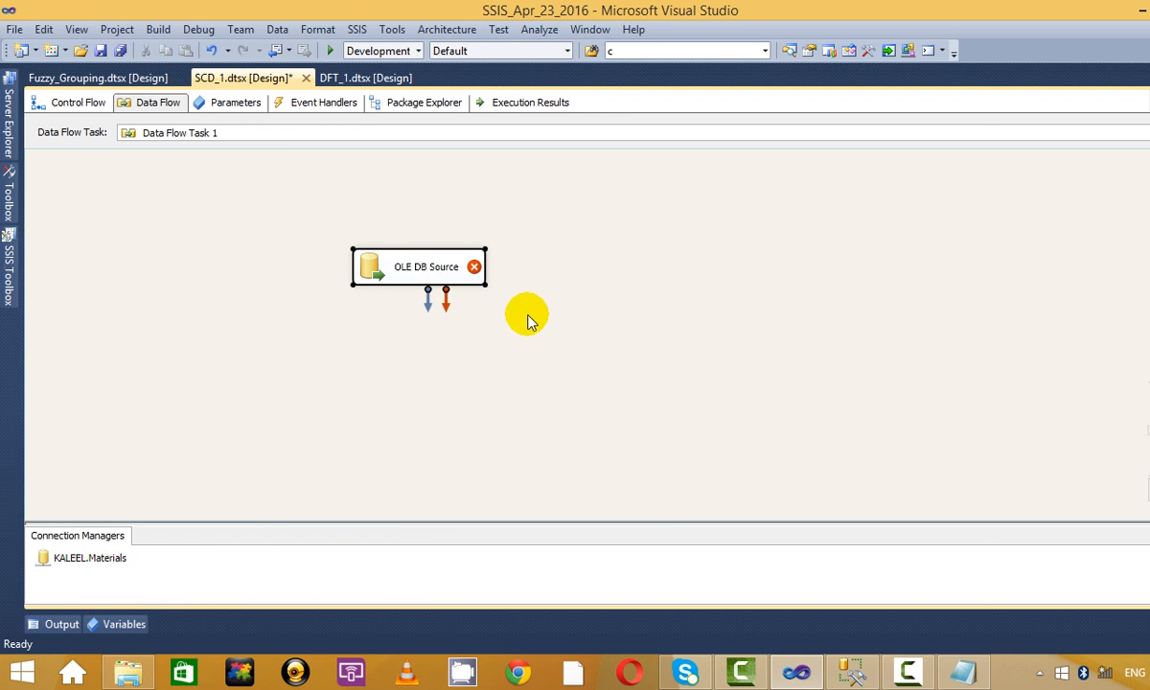
click(824, 325)
scroll(762, 385, down, 13)
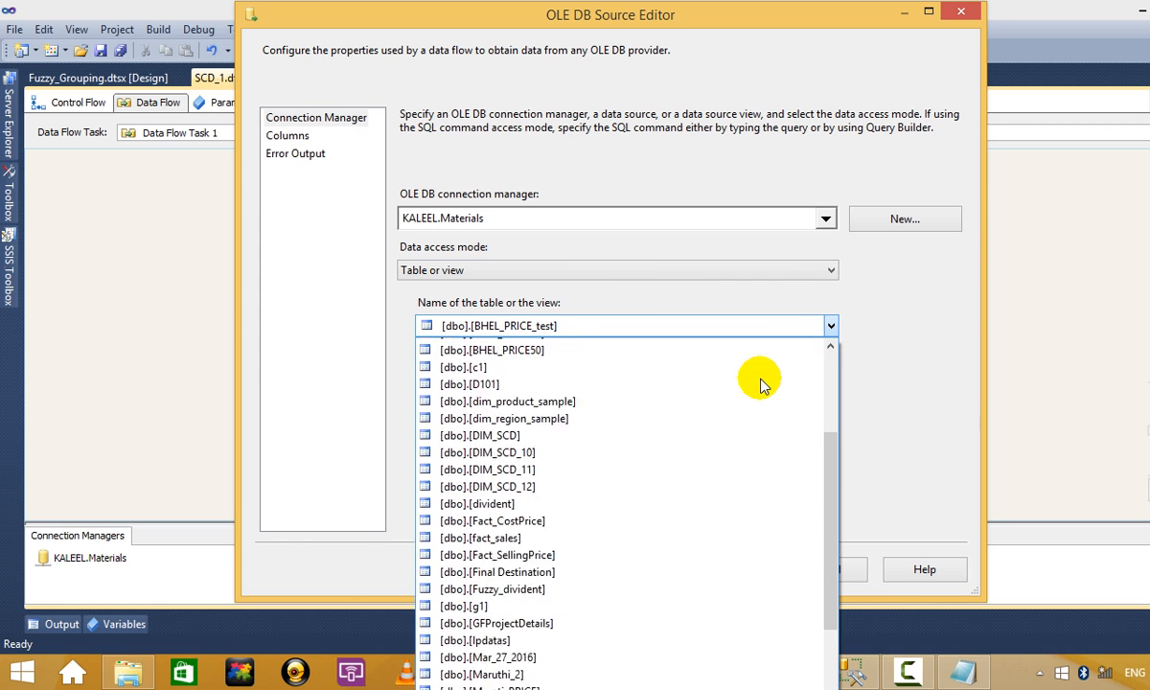
scroll(728, 571, down, 2)
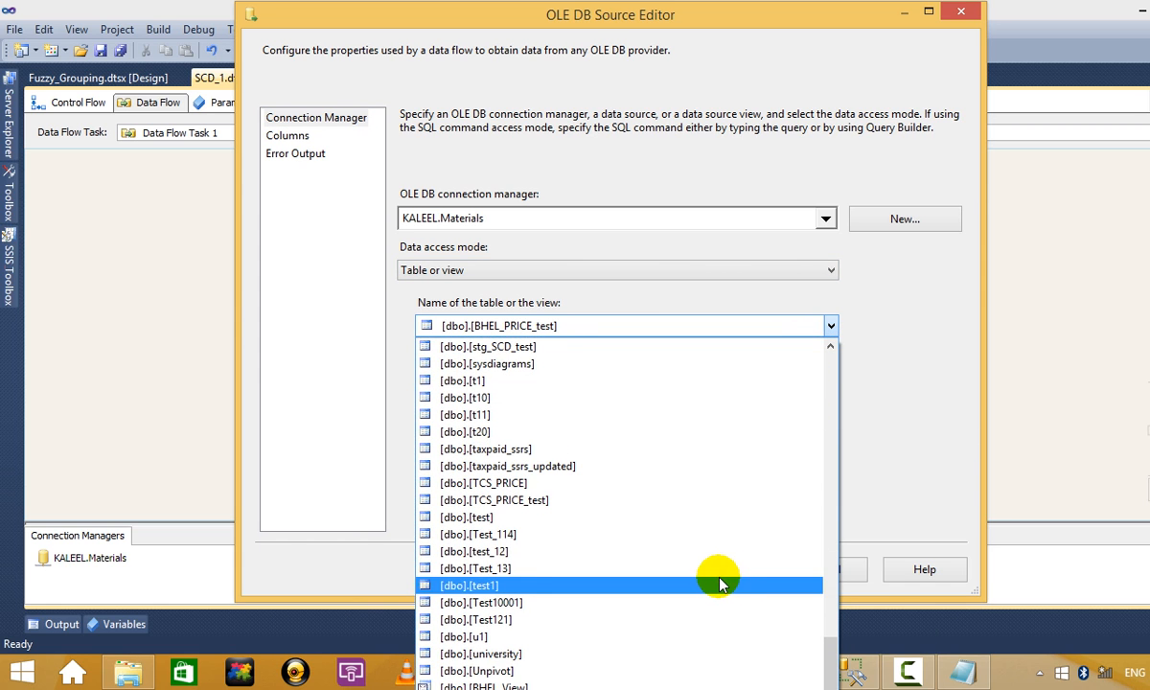
scroll(721, 582, up, 7)
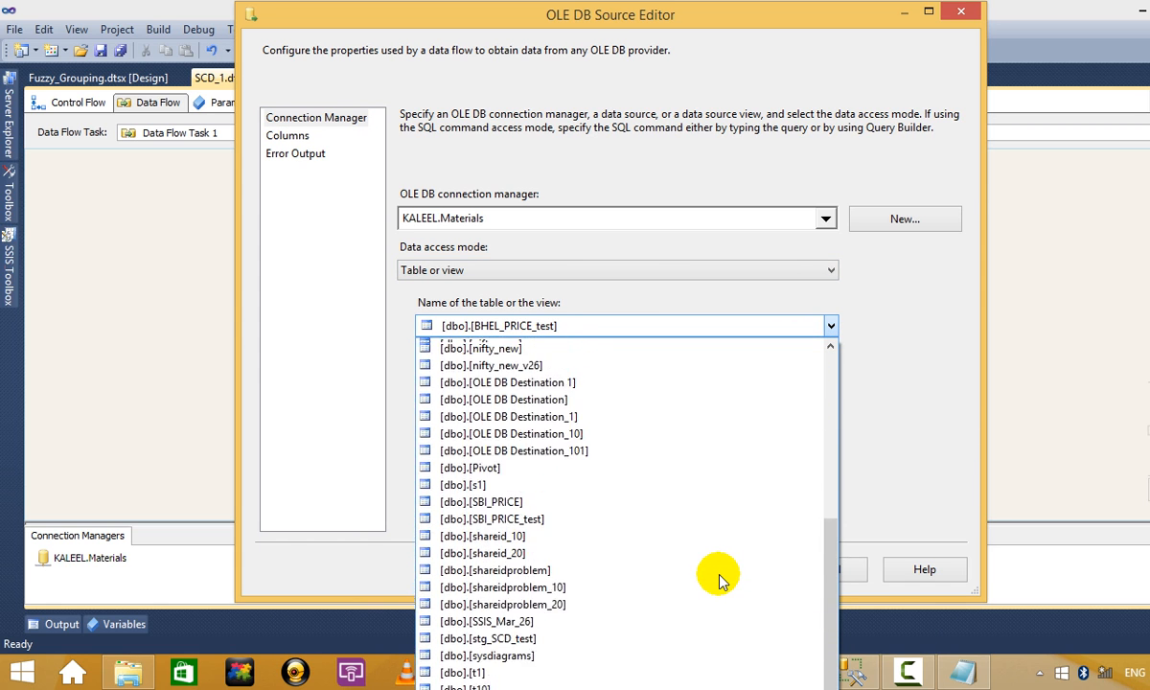
scroll(720, 582, up, 6)
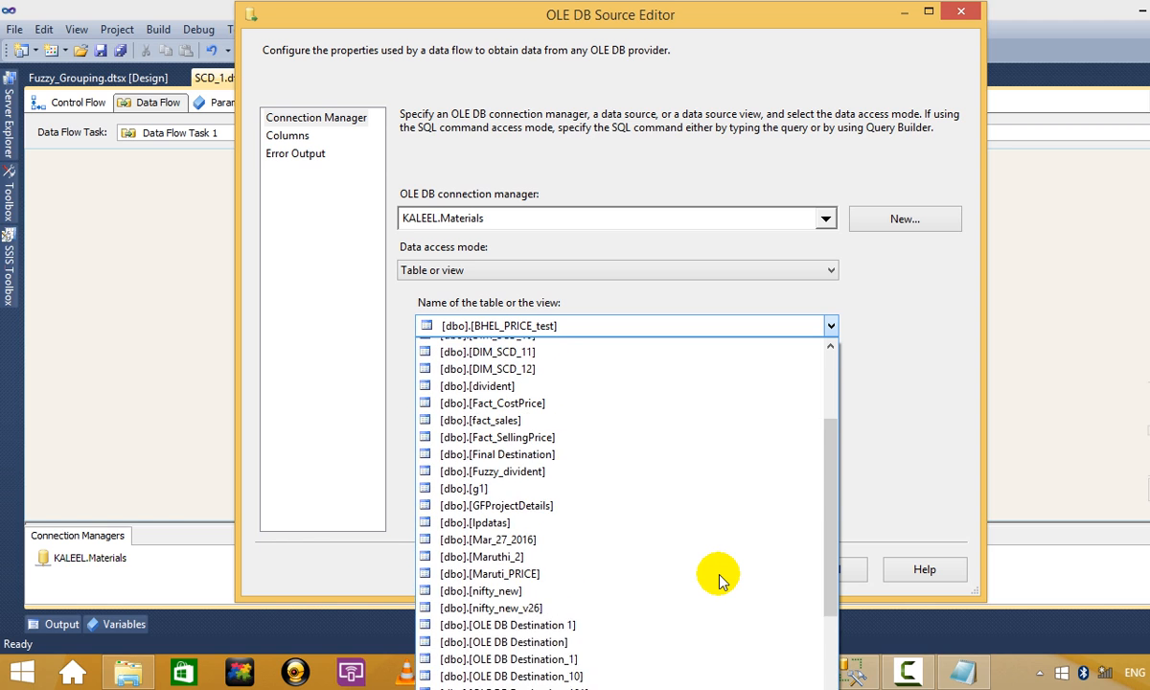
scroll(721, 582, up, 3)
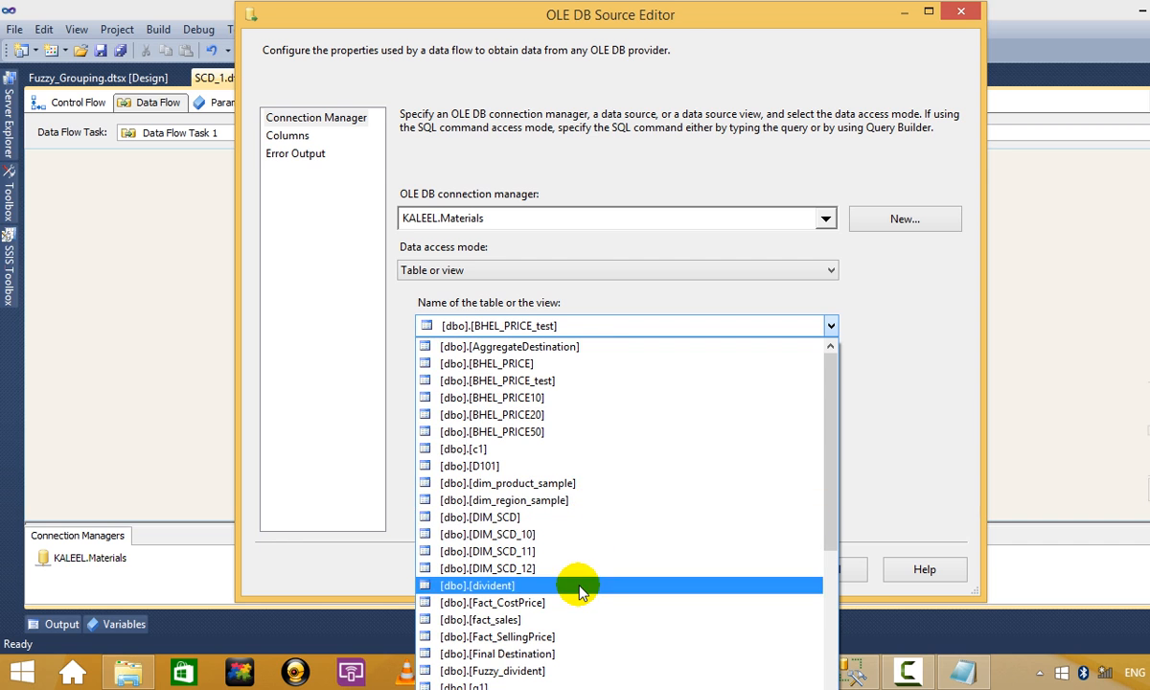
scroll(579, 591, down, 4)
scroll(580, 591, down, 2)
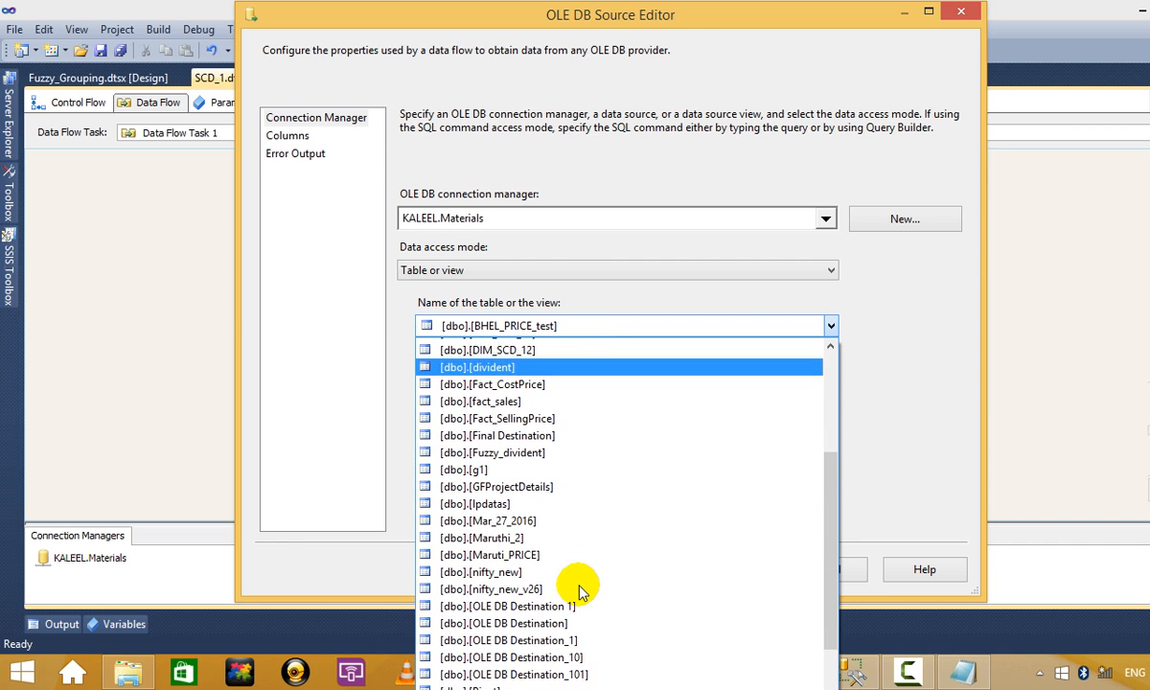
scroll(580, 591, up, 3)
scroll(580, 592, up, 3)
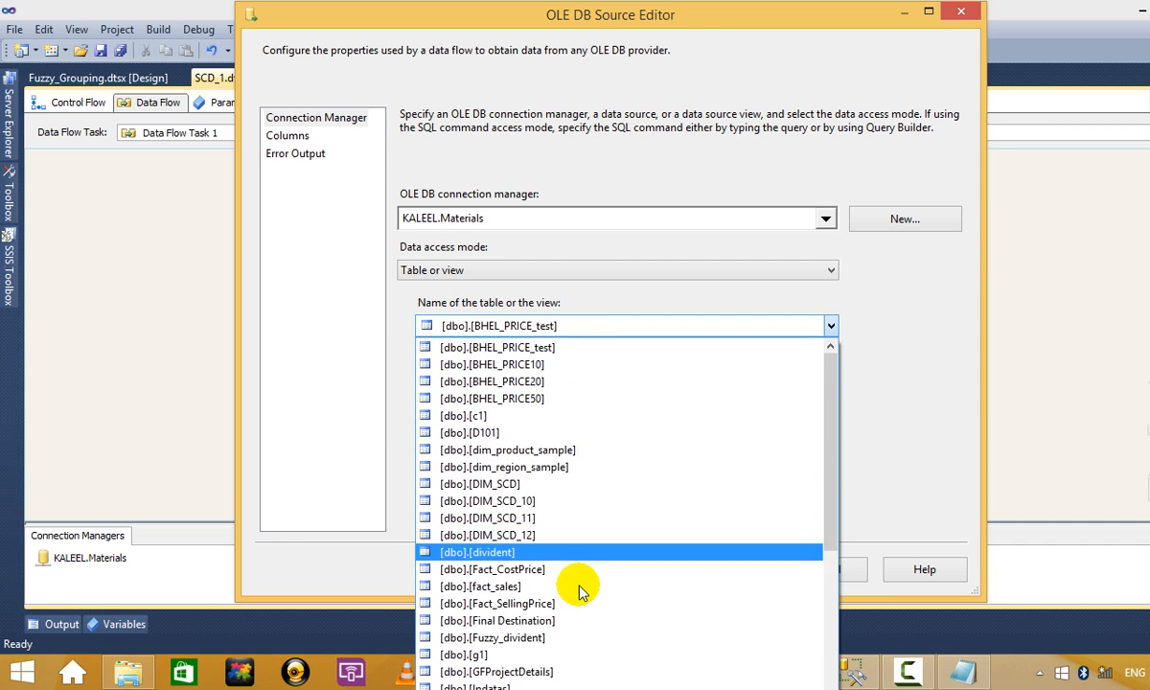
scroll(580, 592, down, 1)
scroll(580, 591, up, 1)
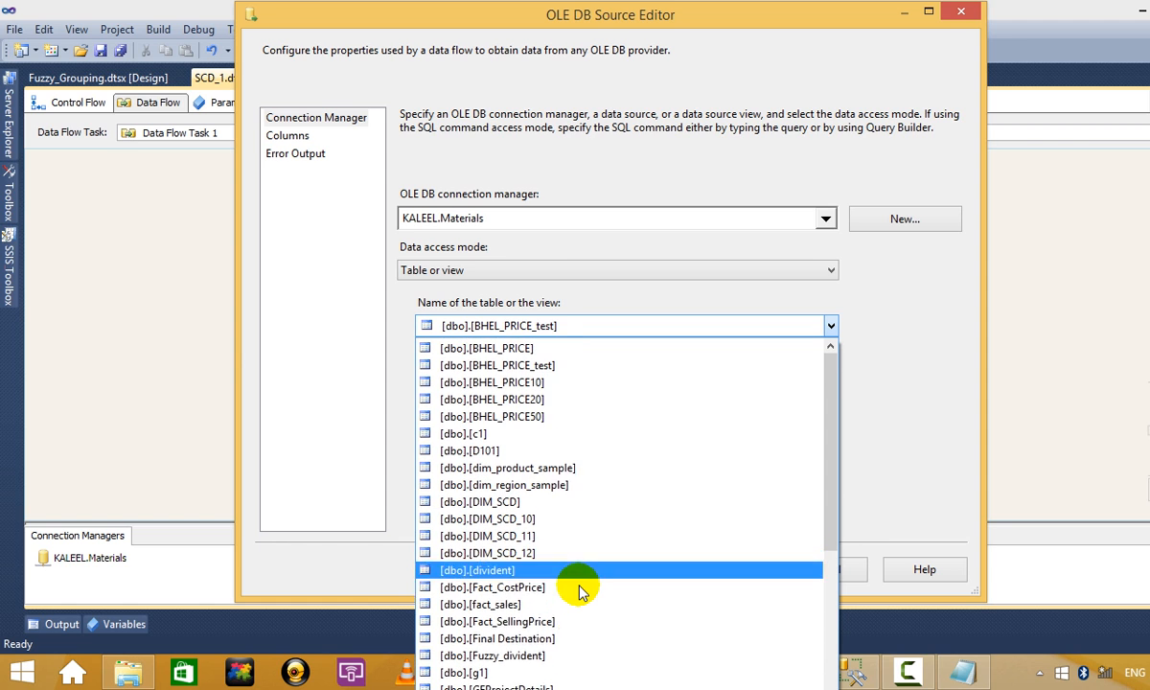
scroll(579, 591, down, 4)
scroll(580, 591, down, 2)
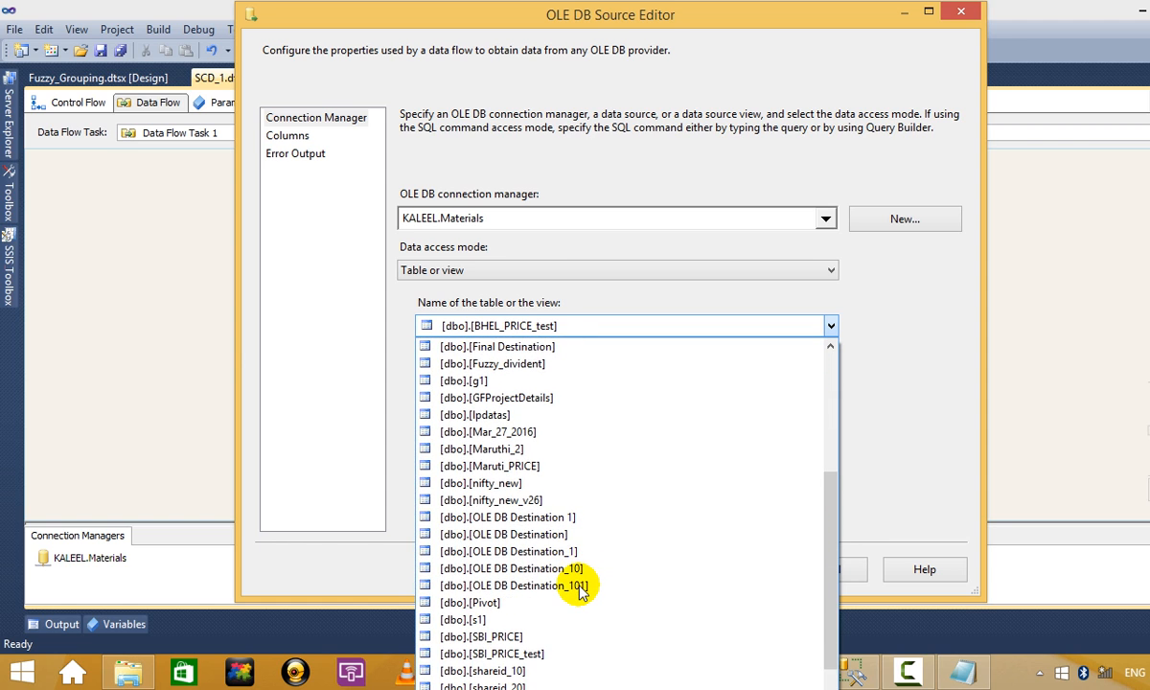
scroll(580, 591, up, 5)
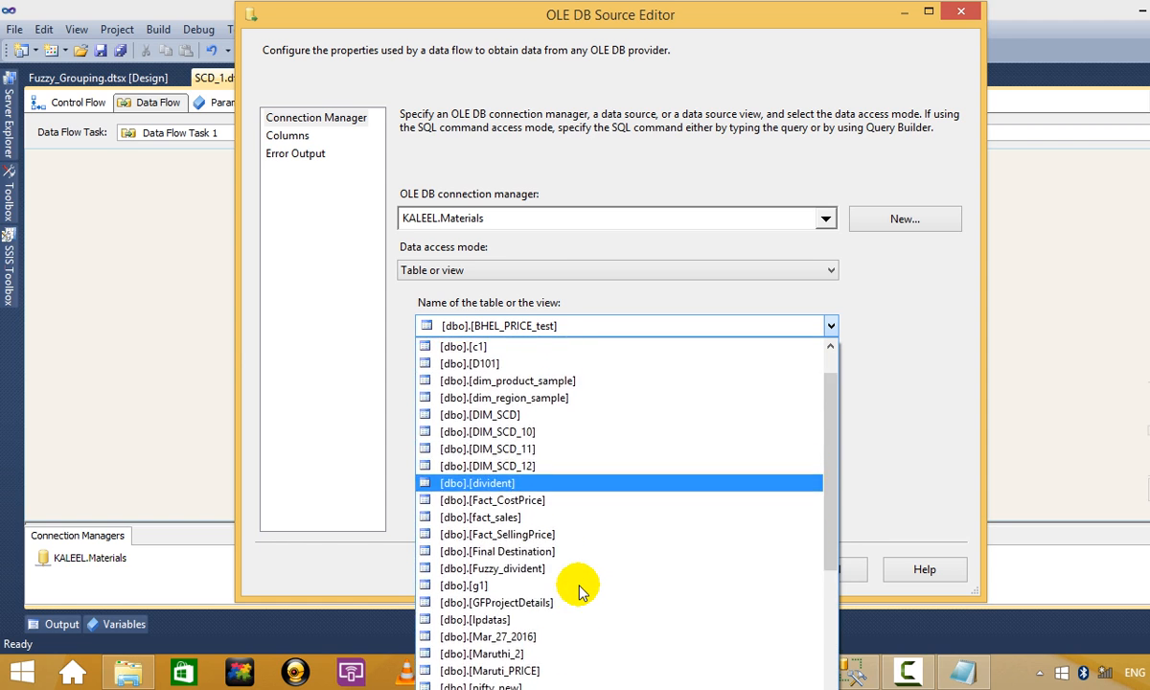
scroll(580, 591, down, 6)
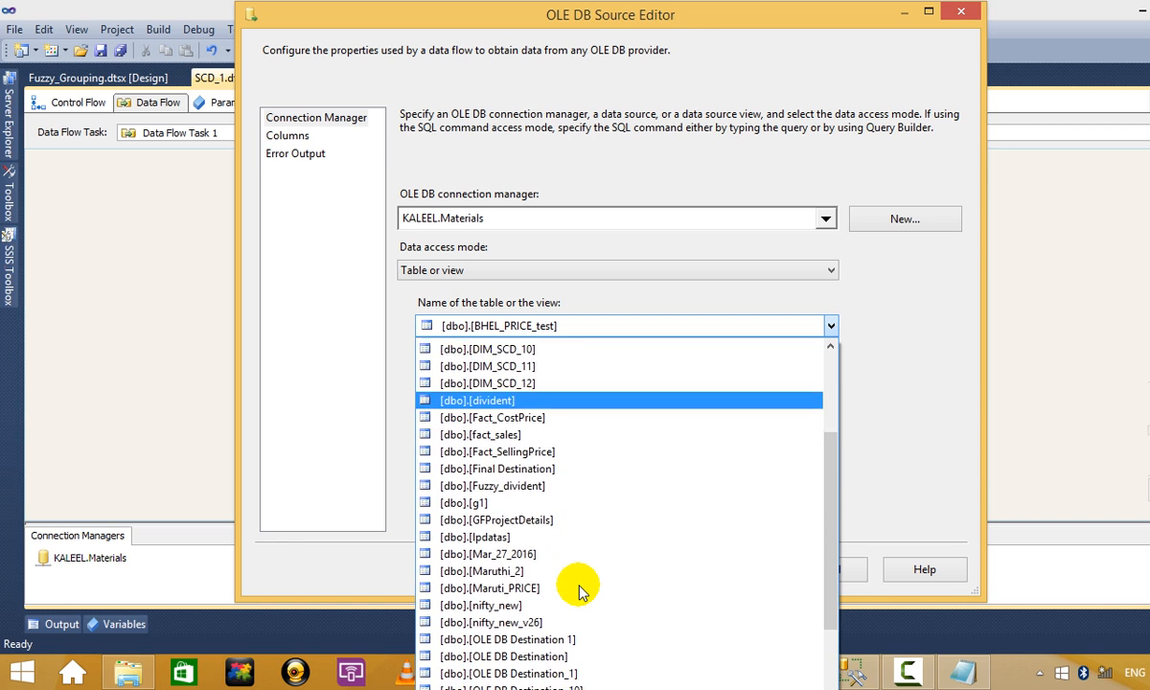
scroll(580, 592, down, 5)
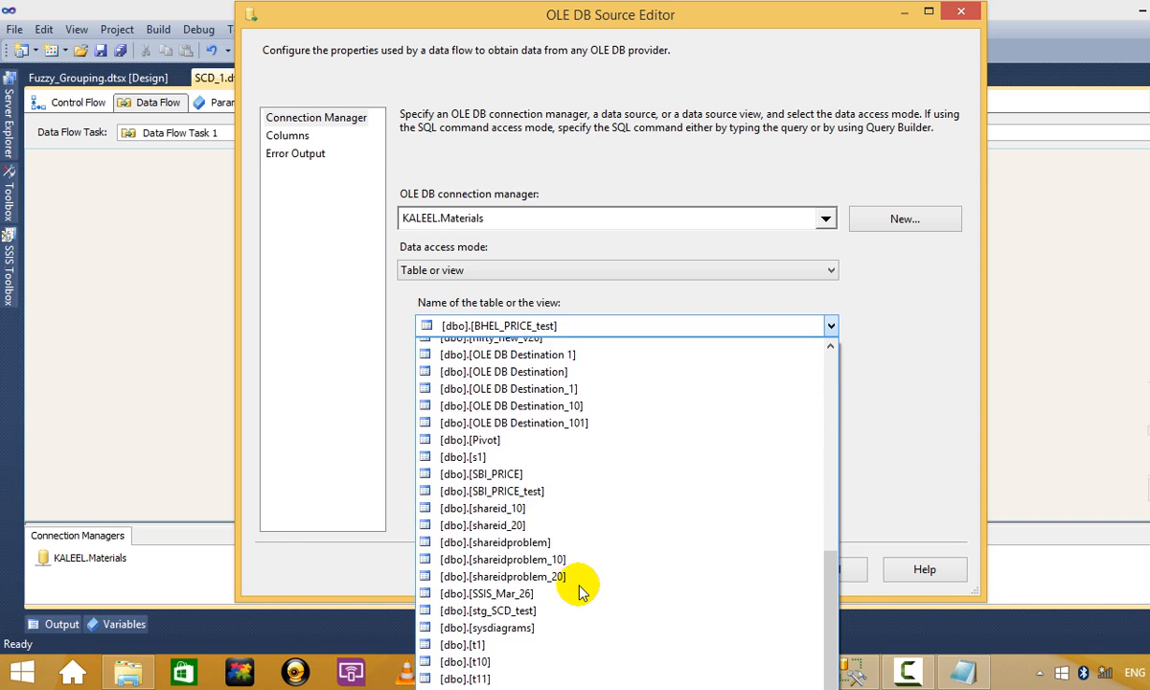
click(560, 468)
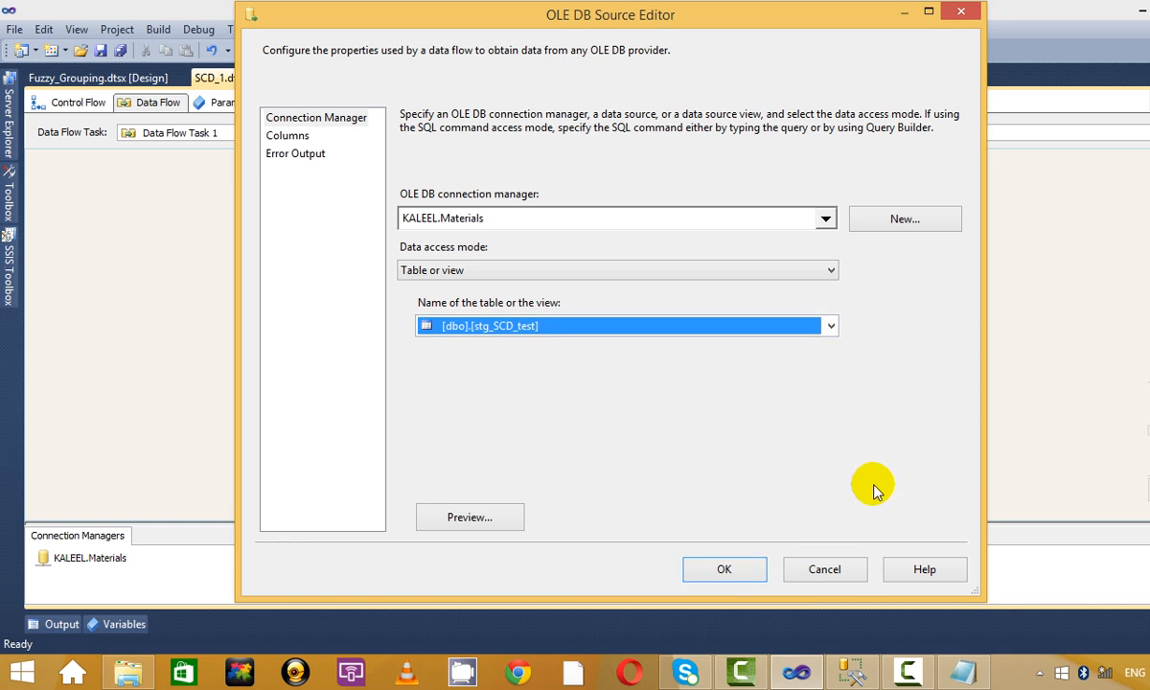
click(721, 570)
drag(436, 261, 389, 224)
Add a Slowly Changing Dimension below the OLE DB Source and connect the source output to it.
click(9, 271)
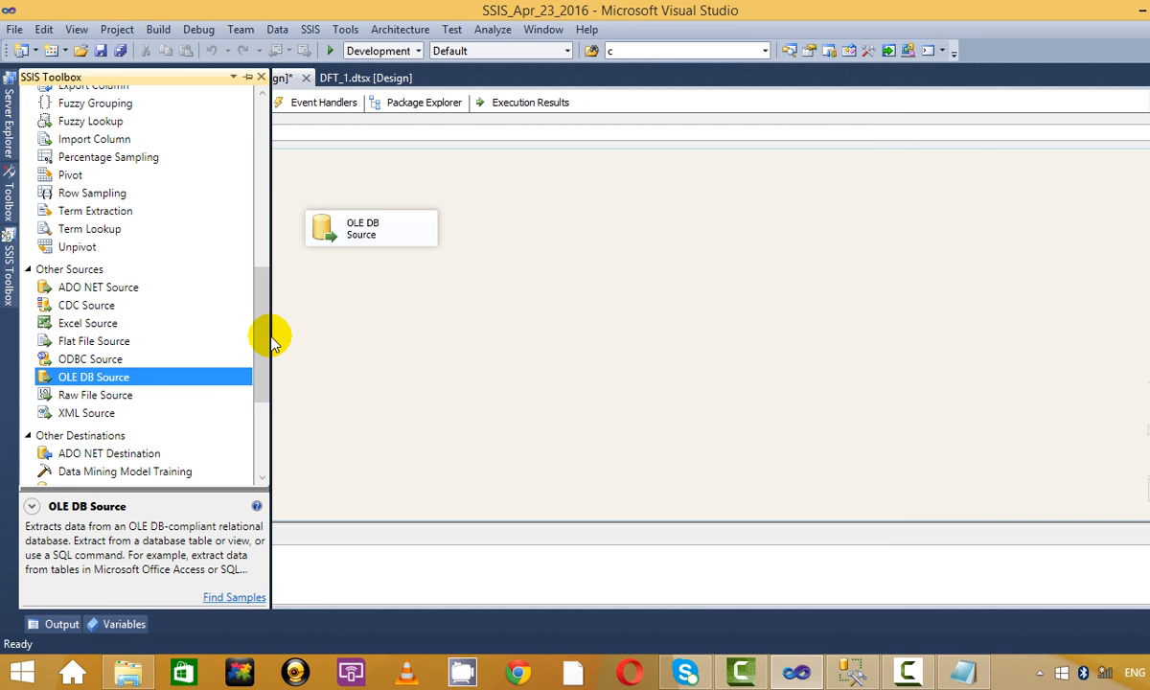
drag(256, 369, 238, 209)
drag(154, 370, 512, 370)
click(400, 230)
drag(380, 260, 514, 354)
In the SCD wizard, choose DIM_SCD_12 as the dimension table with stg_compid as business key.
right_click(517, 367)
click(632, 381)
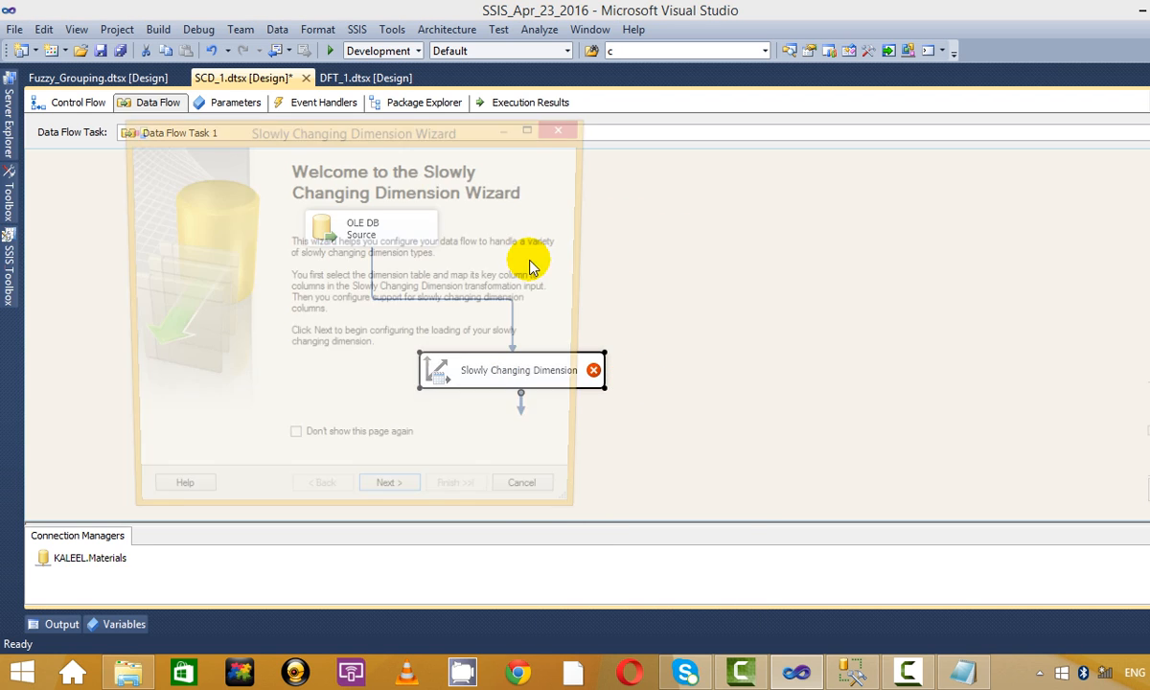
click(391, 499)
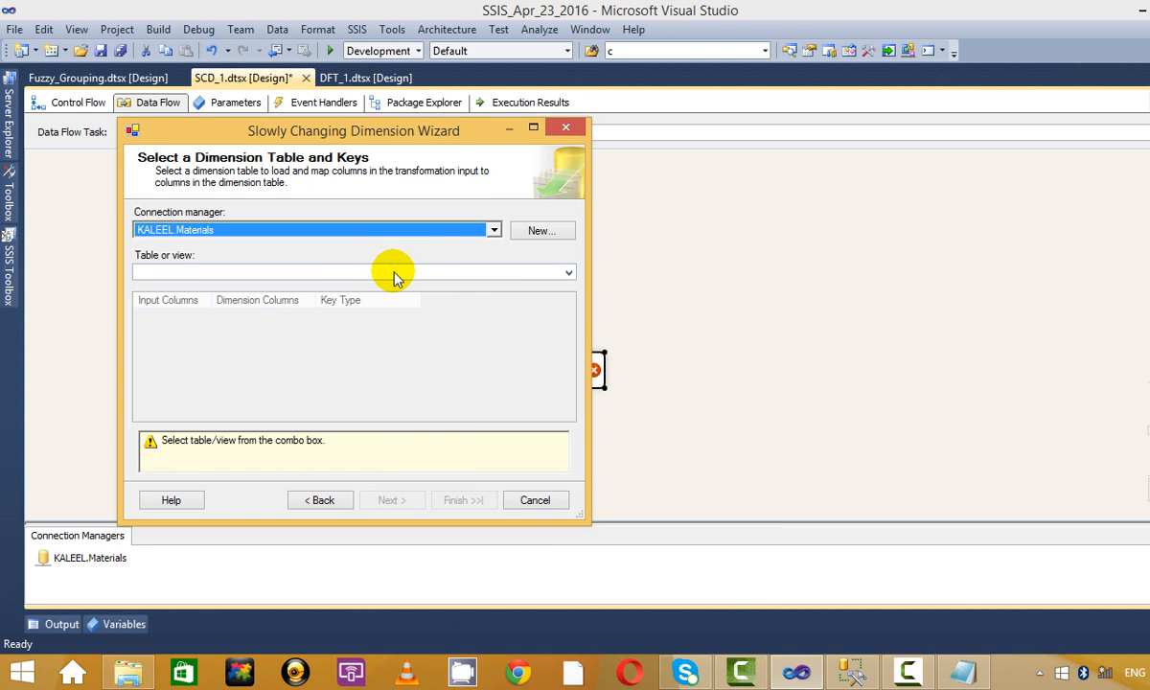
click(390, 273)
scroll(376, 397, down, 2)
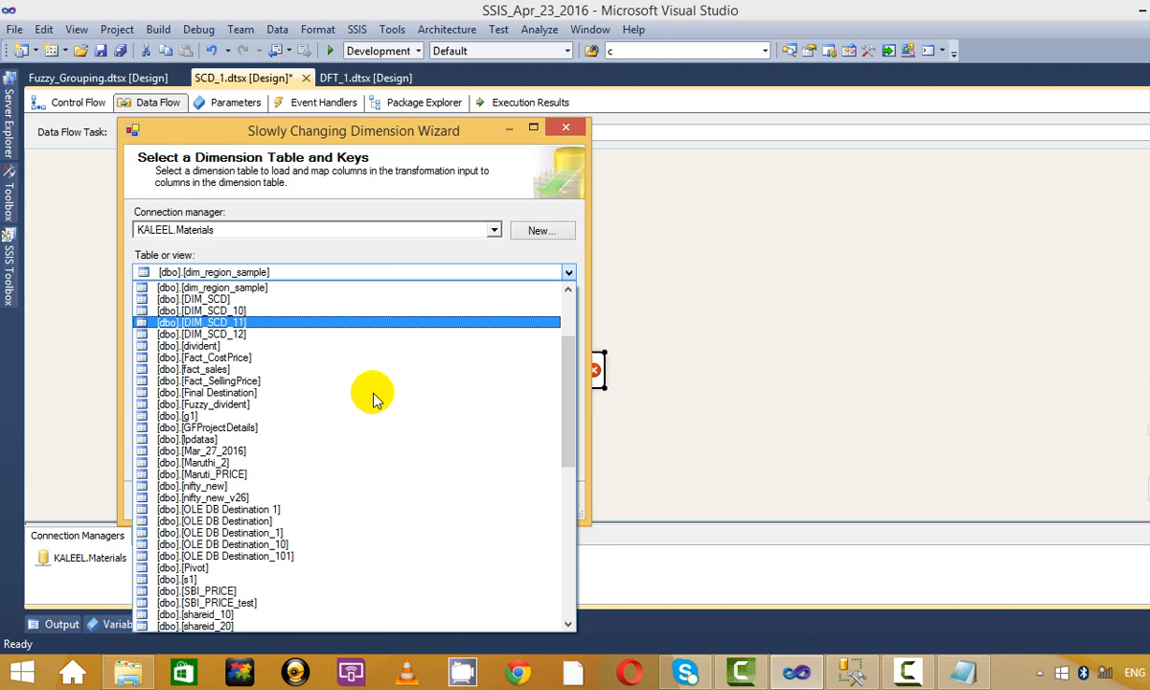
click(351, 333)
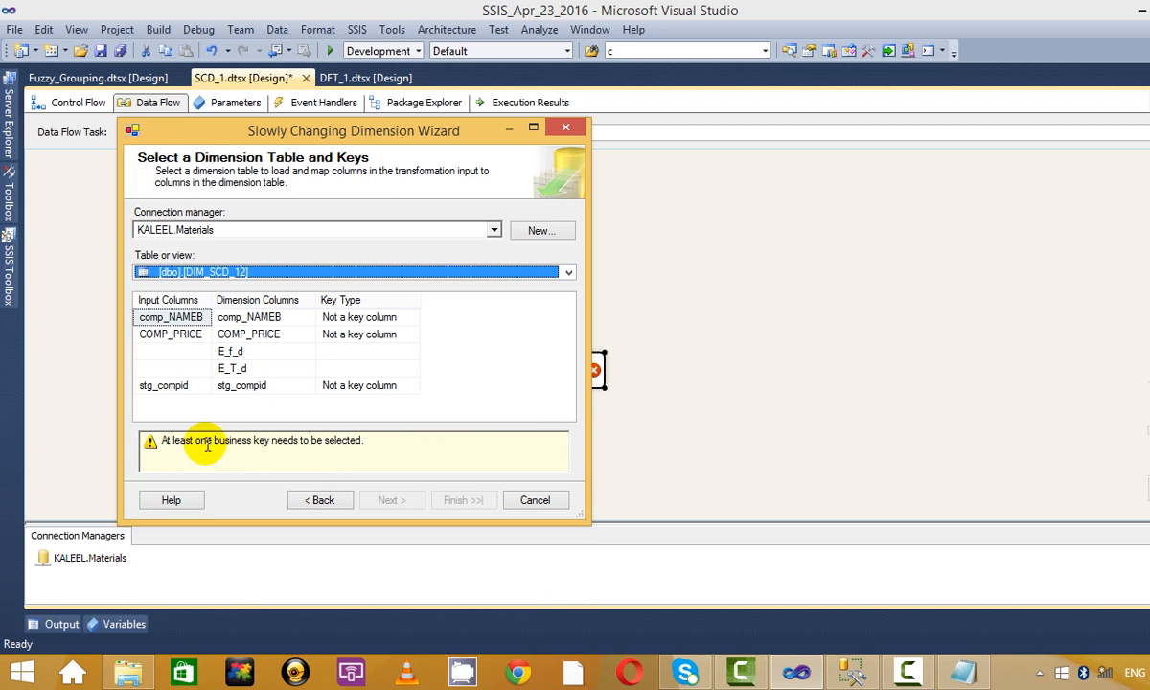
click(369, 369)
click(393, 387)
click(412, 387)
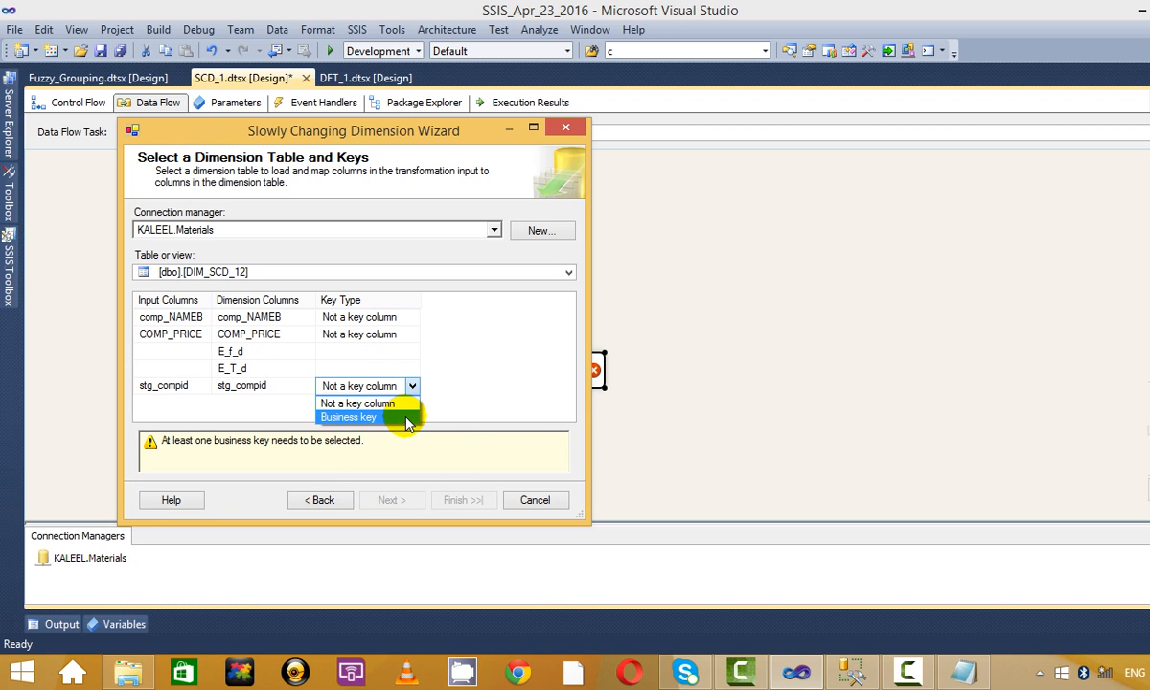
click(410, 415)
Set comp_NAMEB as a fixed attribute and finish the wizard to generate the outputs.
click(391, 499)
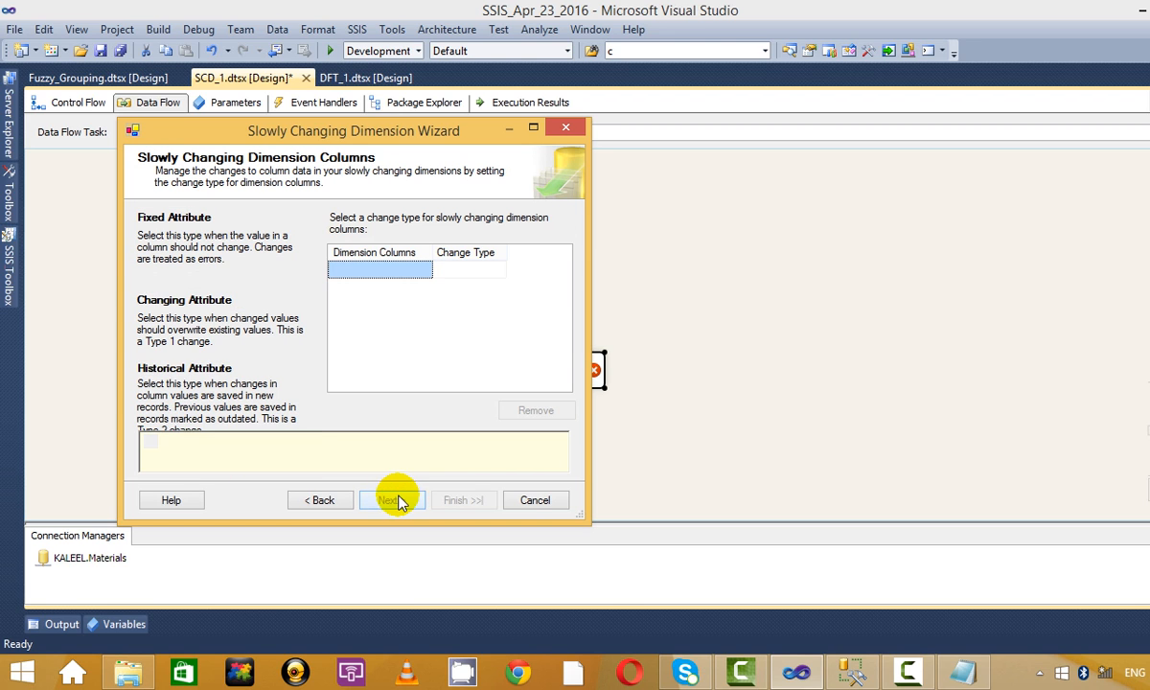
click(428, 275)
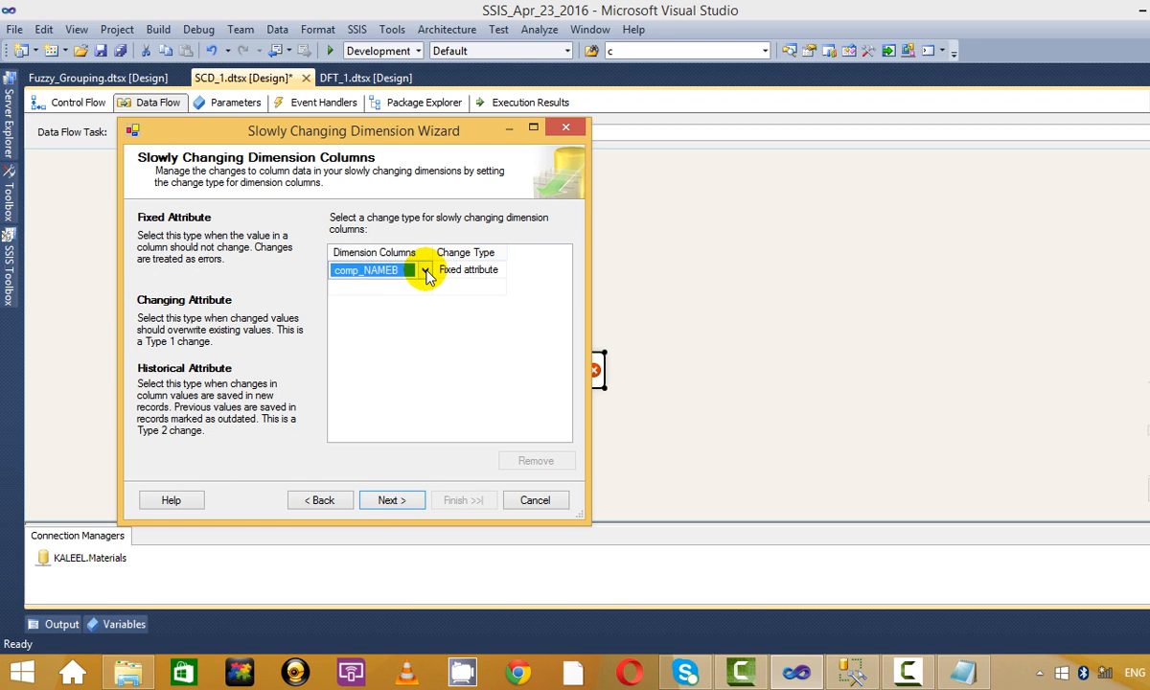
click(424, 270)
click(384, 281)
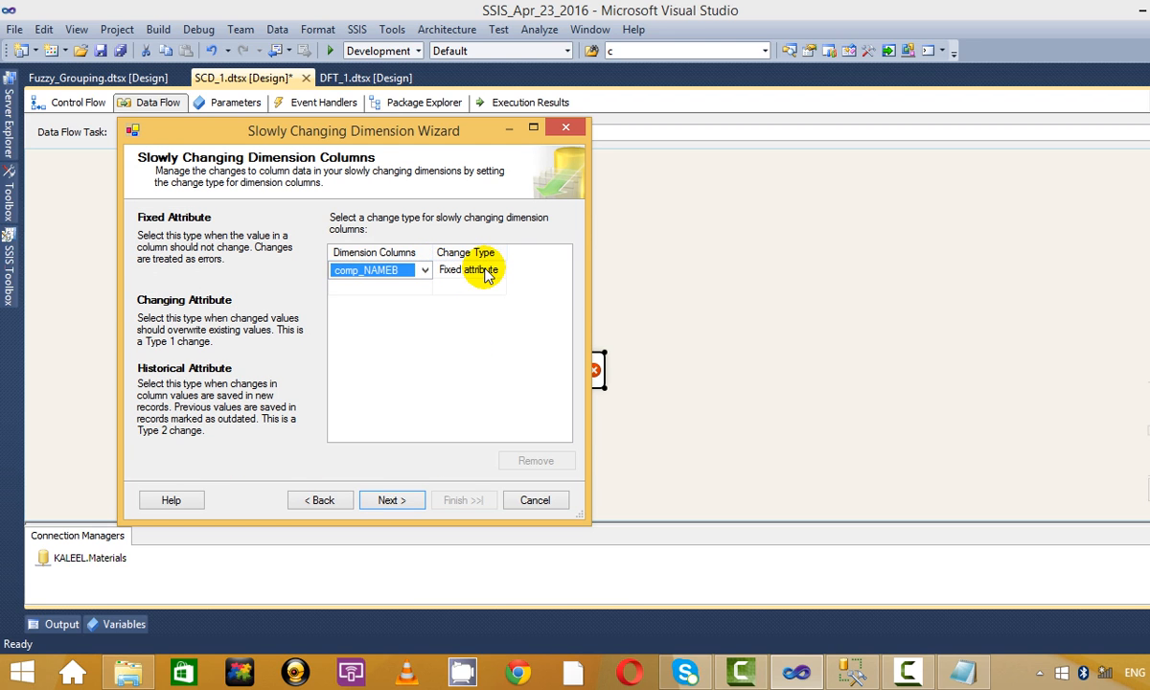
click(393, 499)
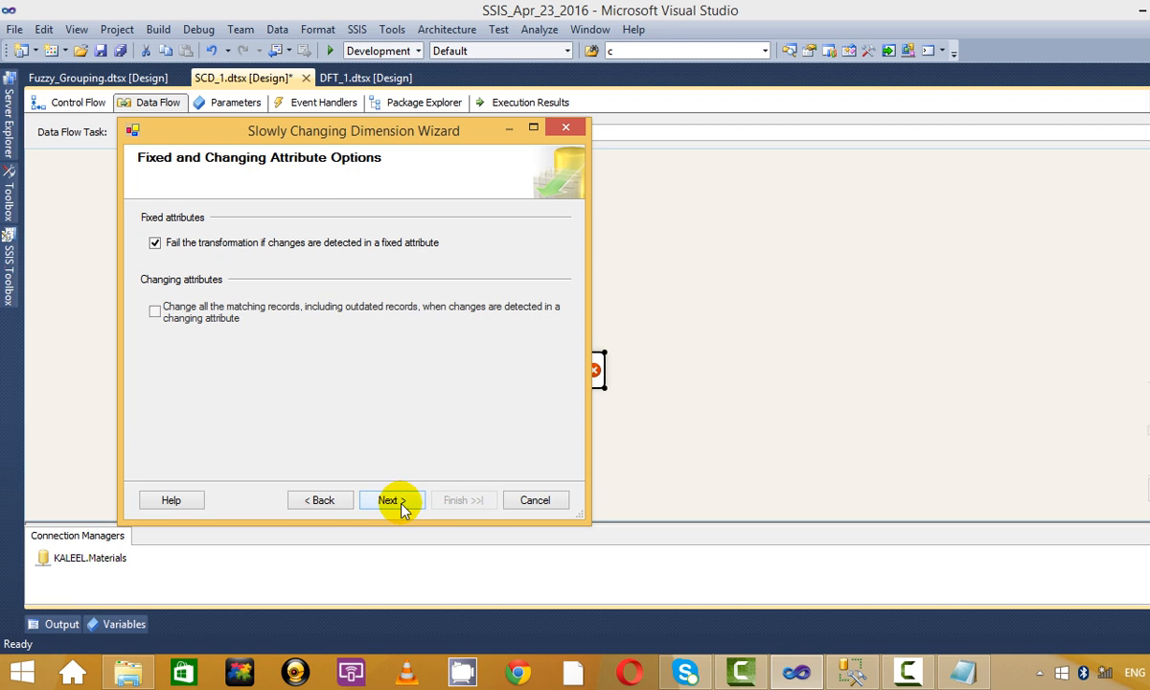
click(407, 501)
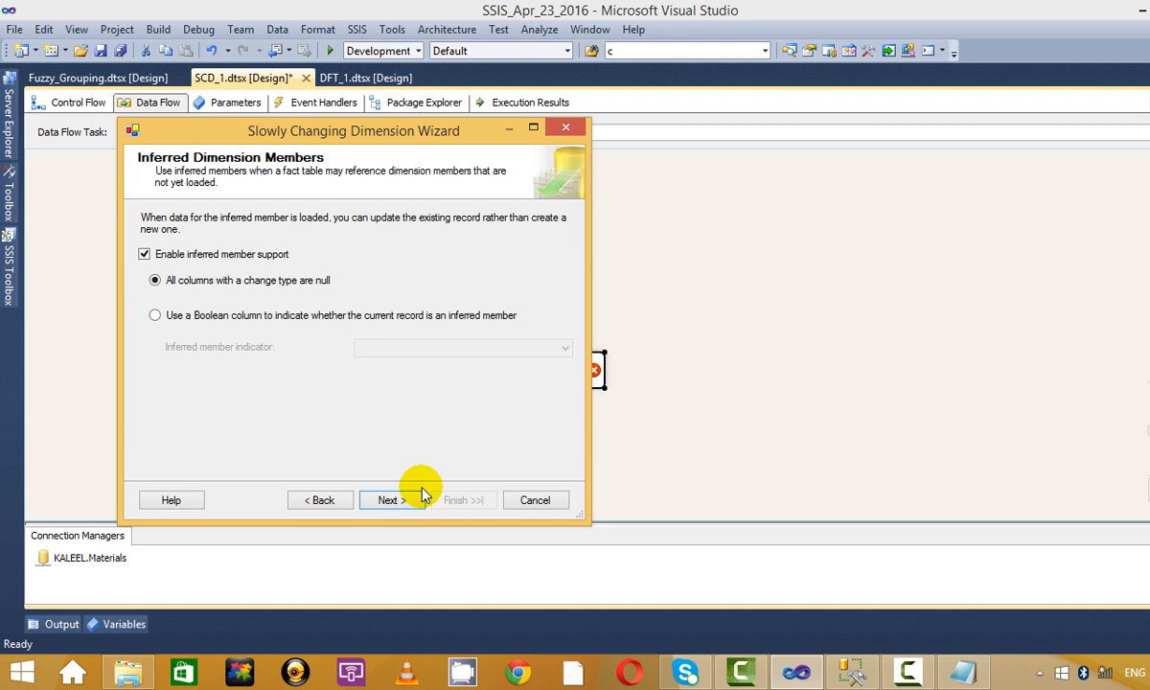
click(414, 505)
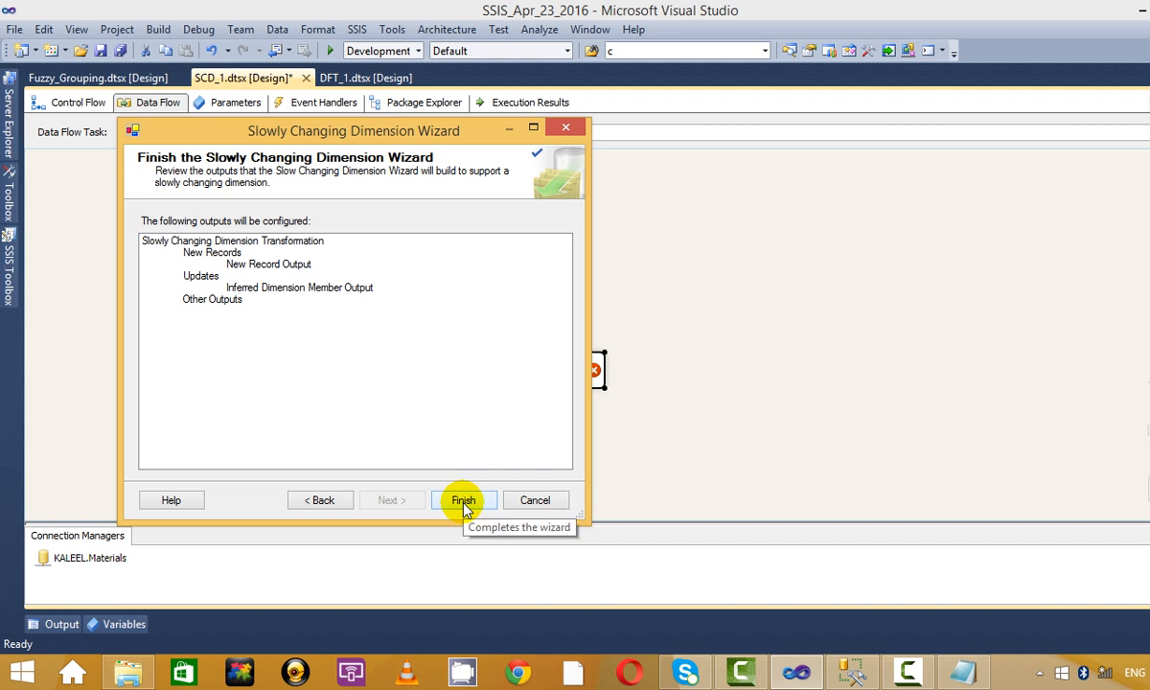
click(326, 500)
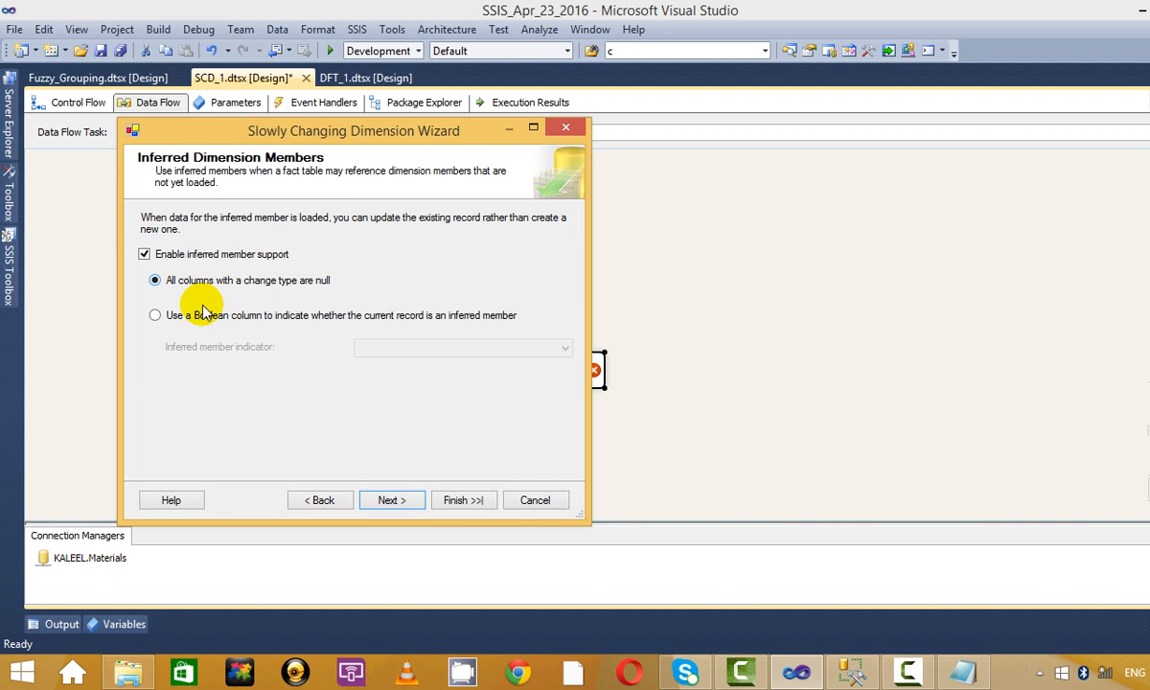
click(323, 501)
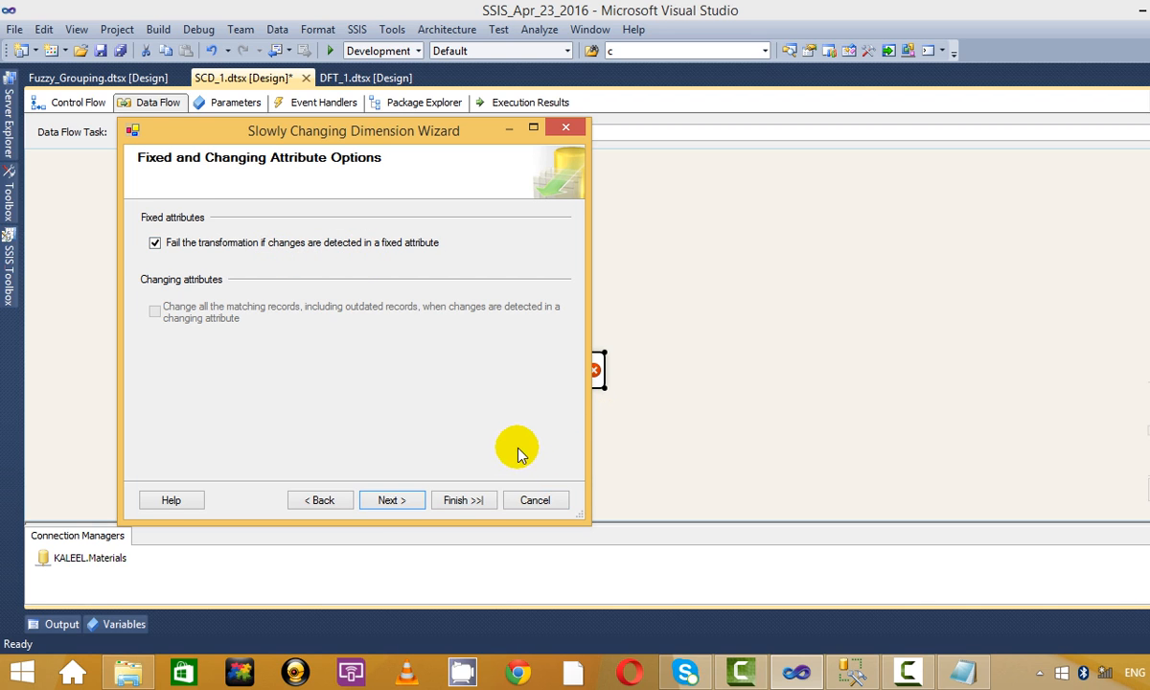
click(389, 504)
click(388, 505)
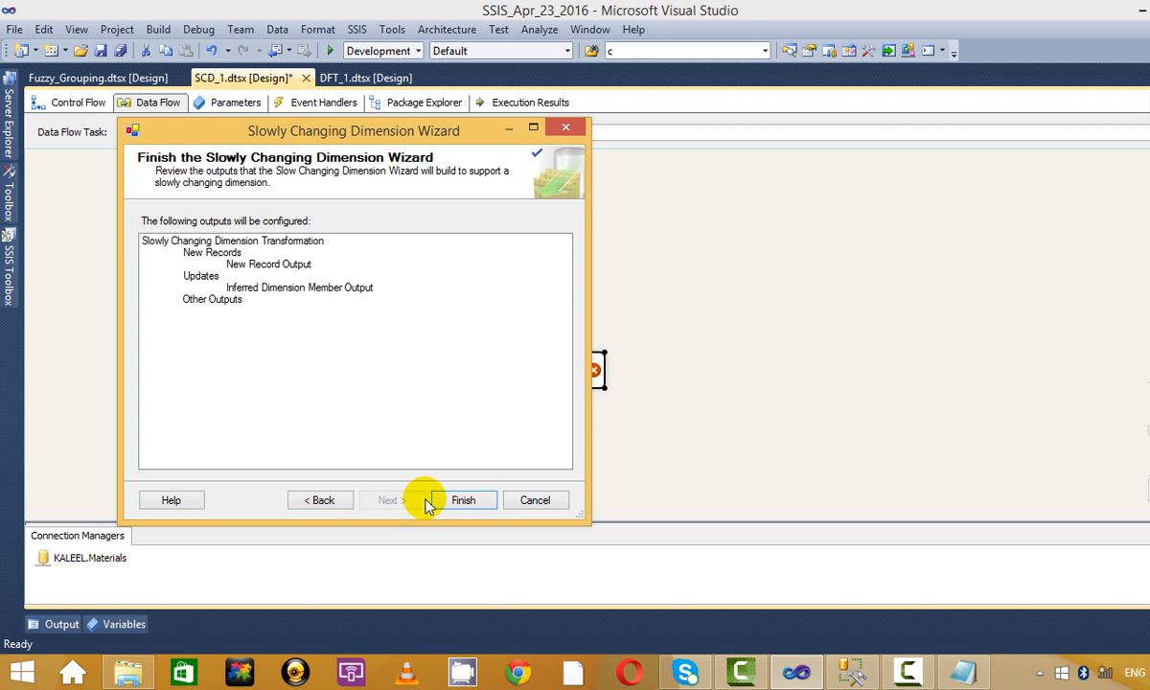
click(459, 499)
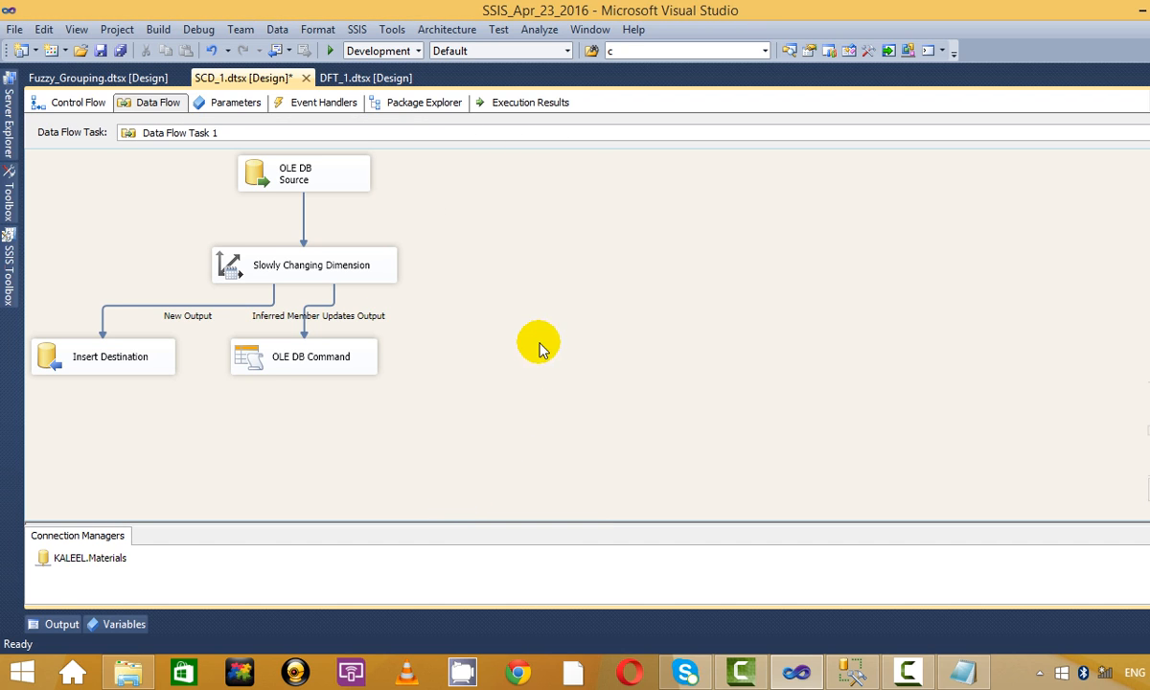
Rearrange the OLE DB Command, Insert Destination, SCD and OLE DB Source on the canvas.
drag(273, 362, 554, 362)
drag(161, 362, 323, 389)
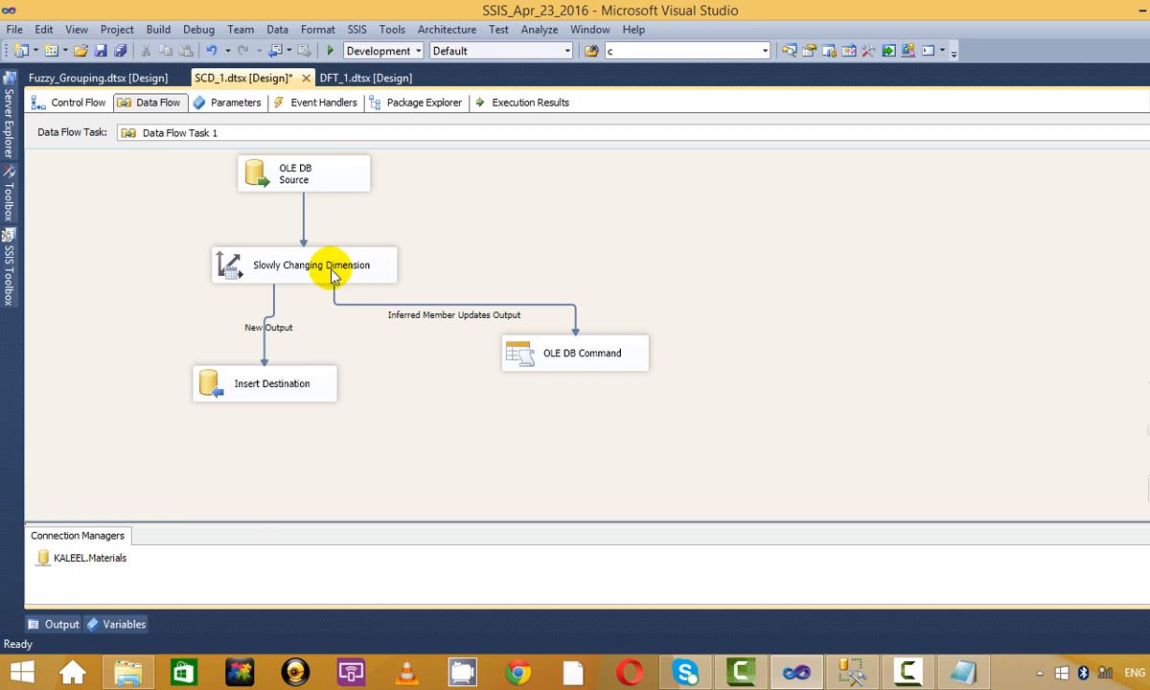
drag(254, 388, 230, 490)
drag(530, 352, 539, 406)
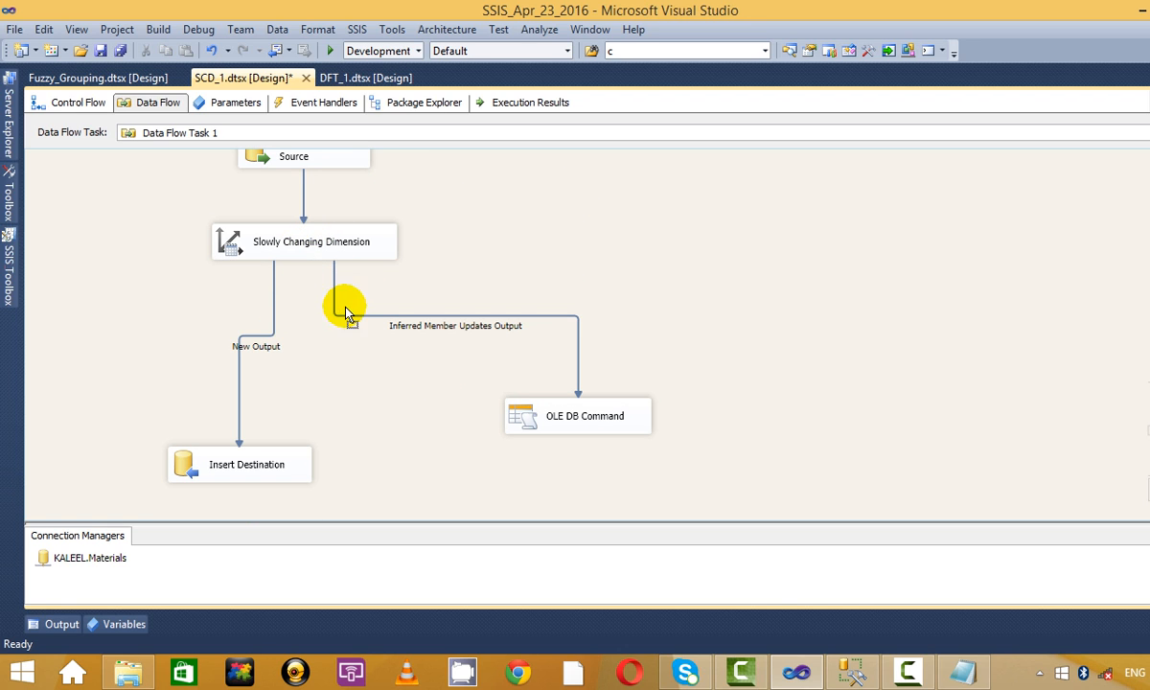
drag(329, 246, 335, 314)
drag(326, 159, 331, 210)
click(423, 205)
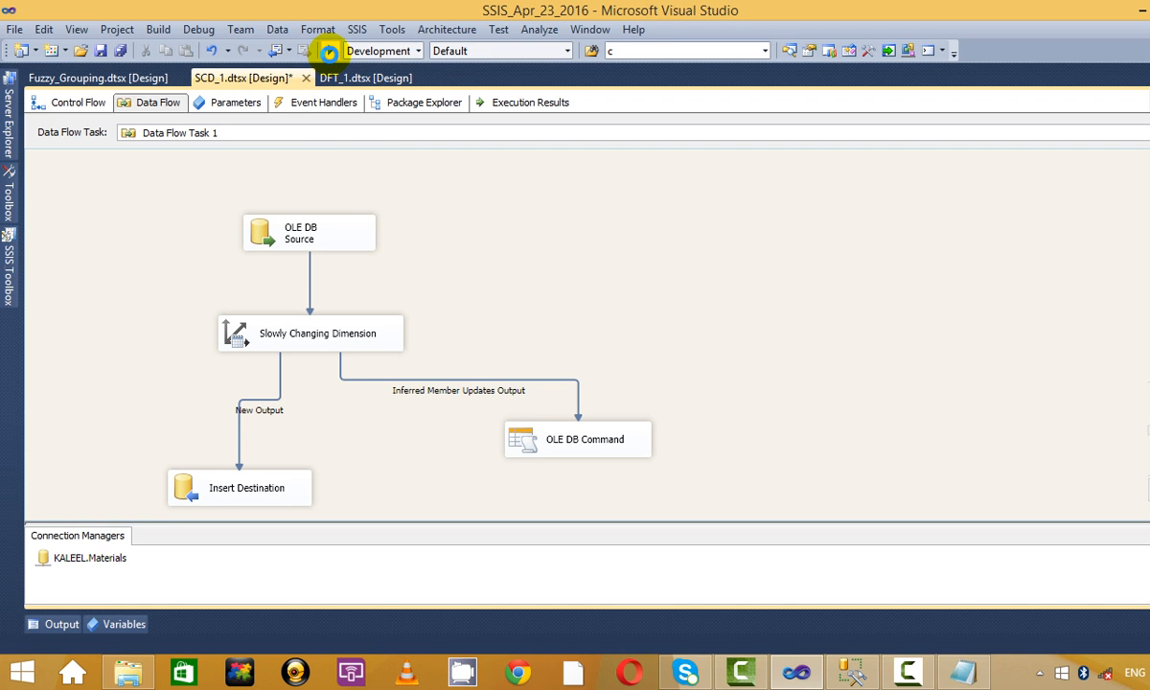
Debug the package so 7 rows reach Insert Destination via New Output, then stop debugging.
click(327, 50)
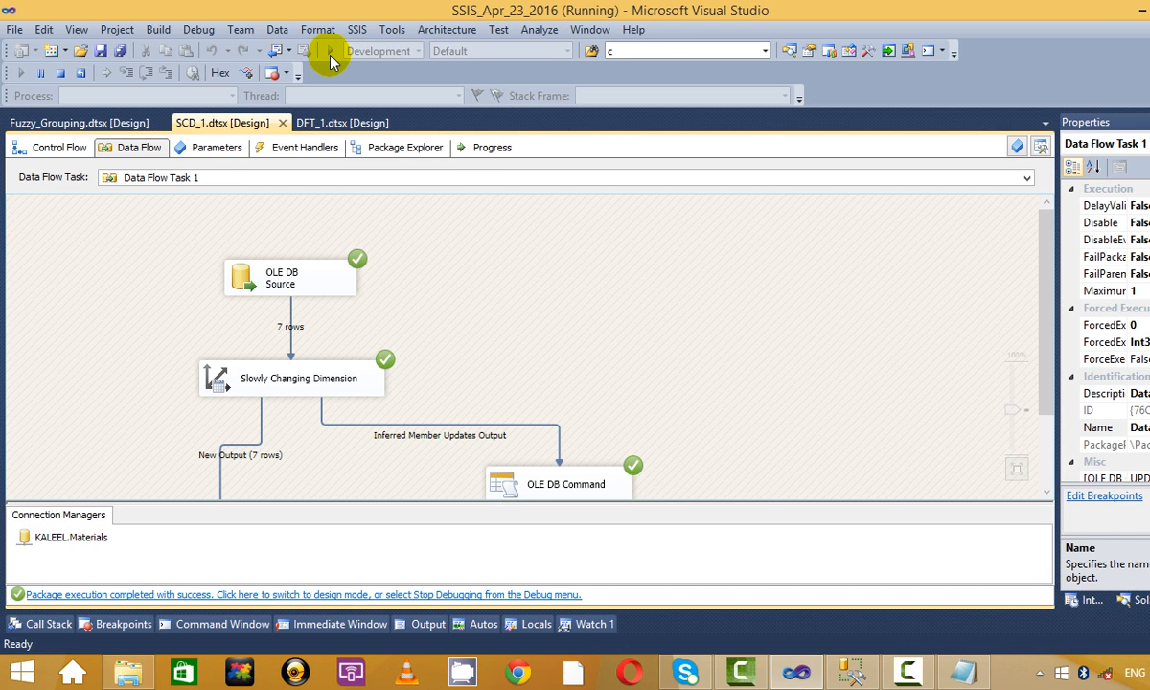
scroll(308, 392, down, 2)
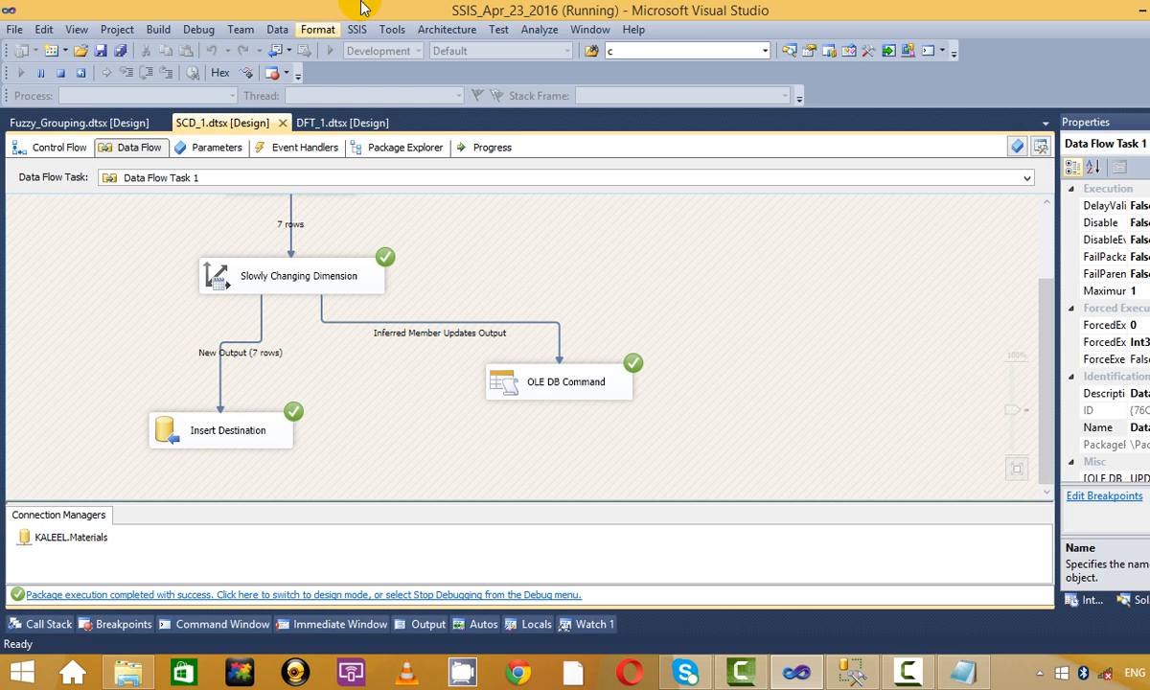
click(58, 76)
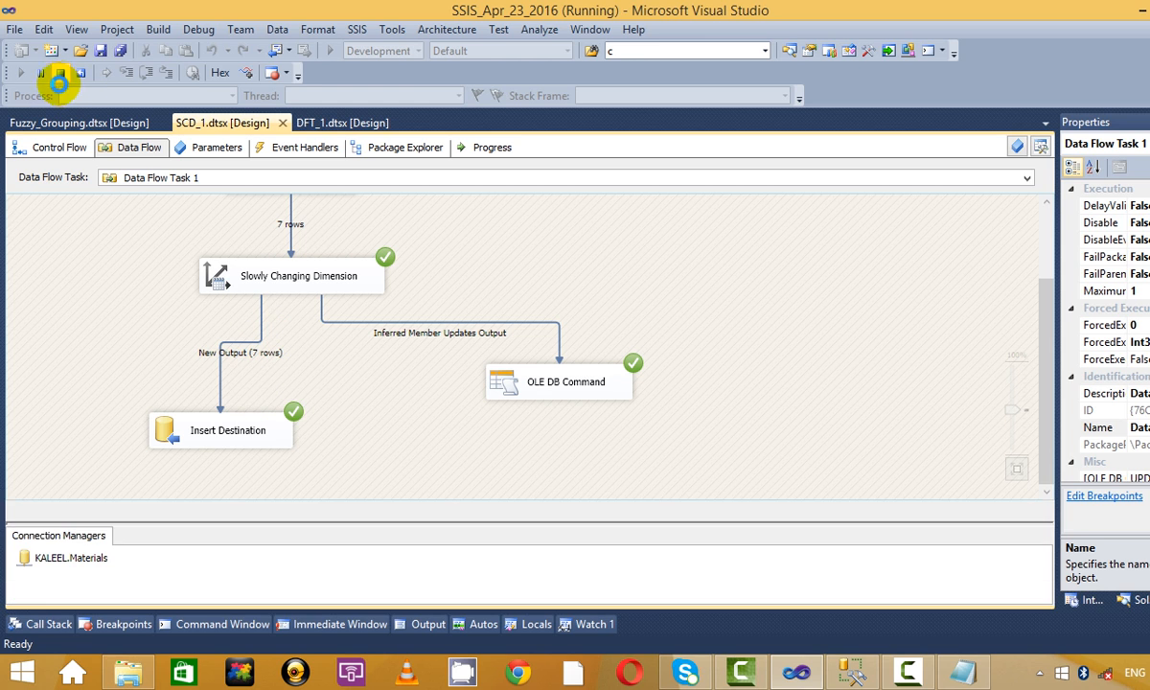
key(alt+Tab)
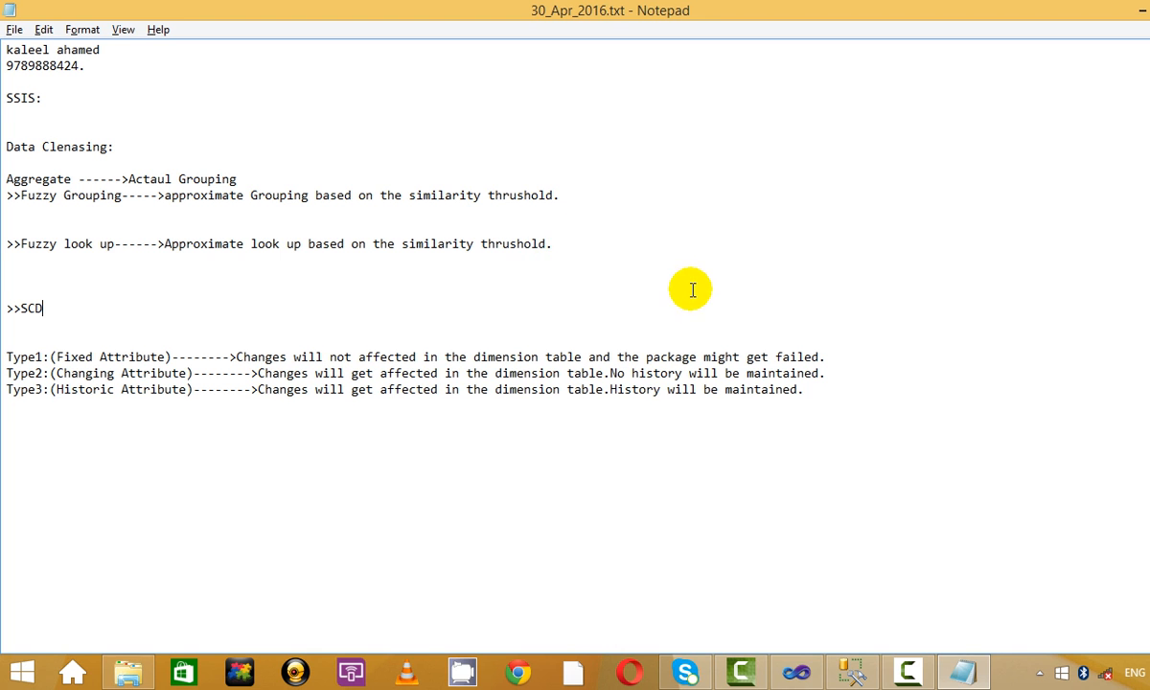
Run the stg_SCD_test and DIM_SCD_12 SELECT queries to compare their 7 company rows.
click(849, 669)
drag(728, 130, 247, 115)
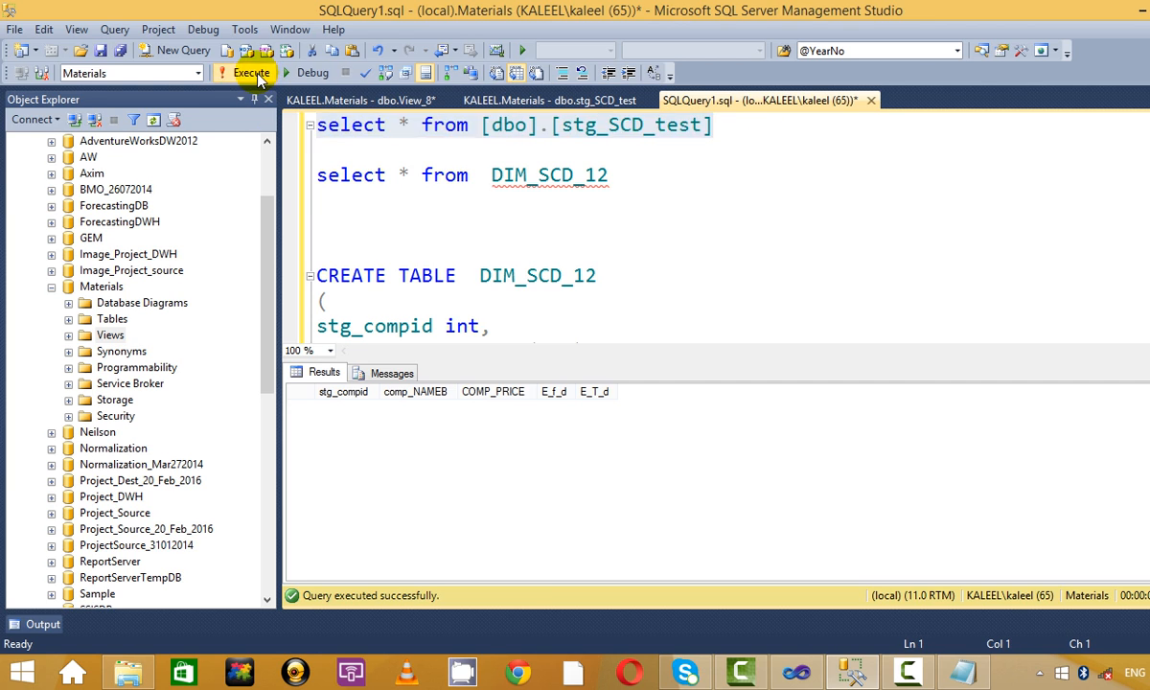
click(251, 73)
click(742, 224)
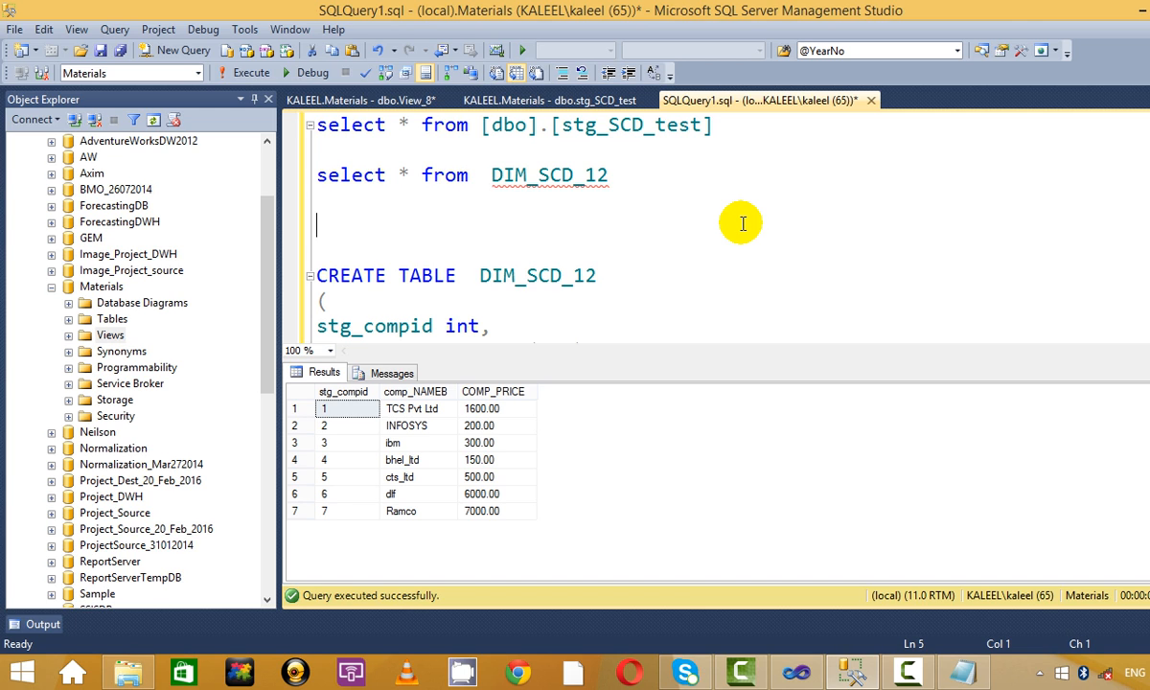
drag(627, 174, 316, 174)
click(272, 74)
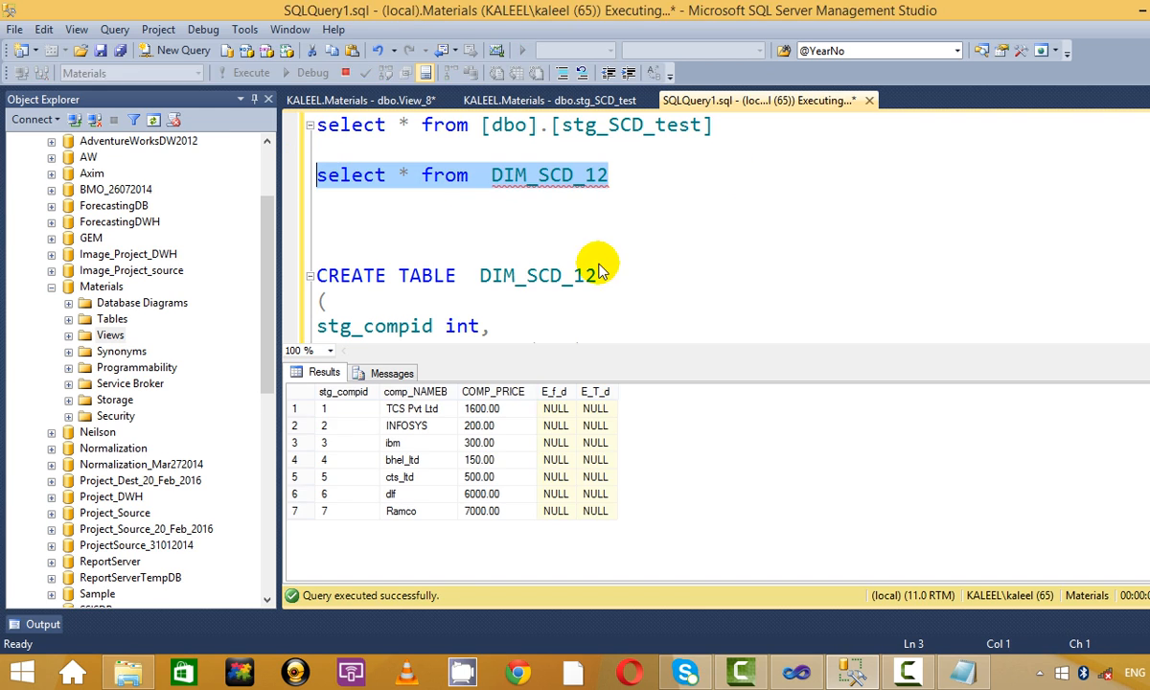
click(408, 496)
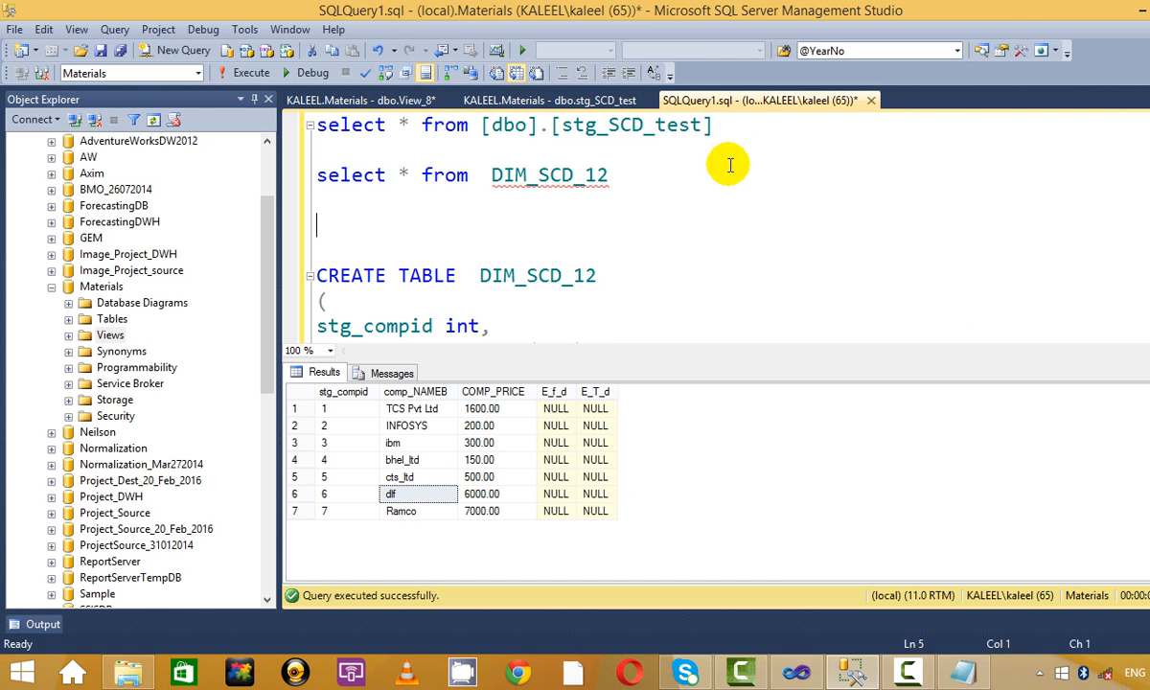
drag(729, 162, 238, 115)
click(271, 75)
click(542, 219)
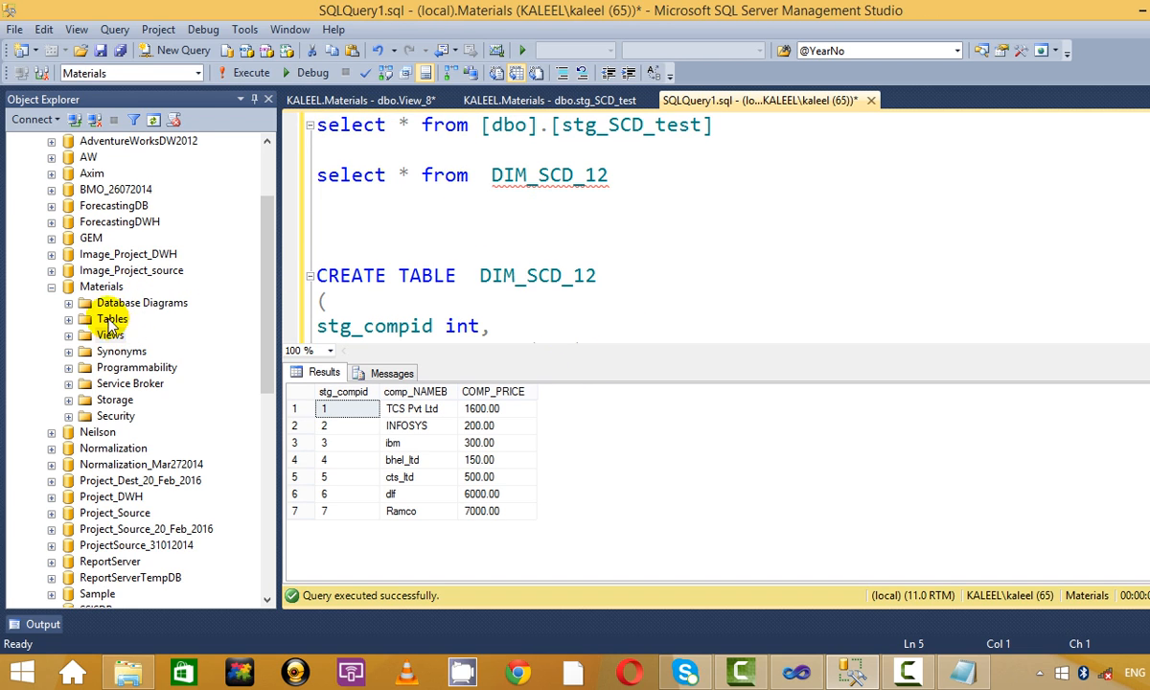
Expand Materials > Tables and bring up the context menu for dbo.stg_SCD_test.
click(51, 288)
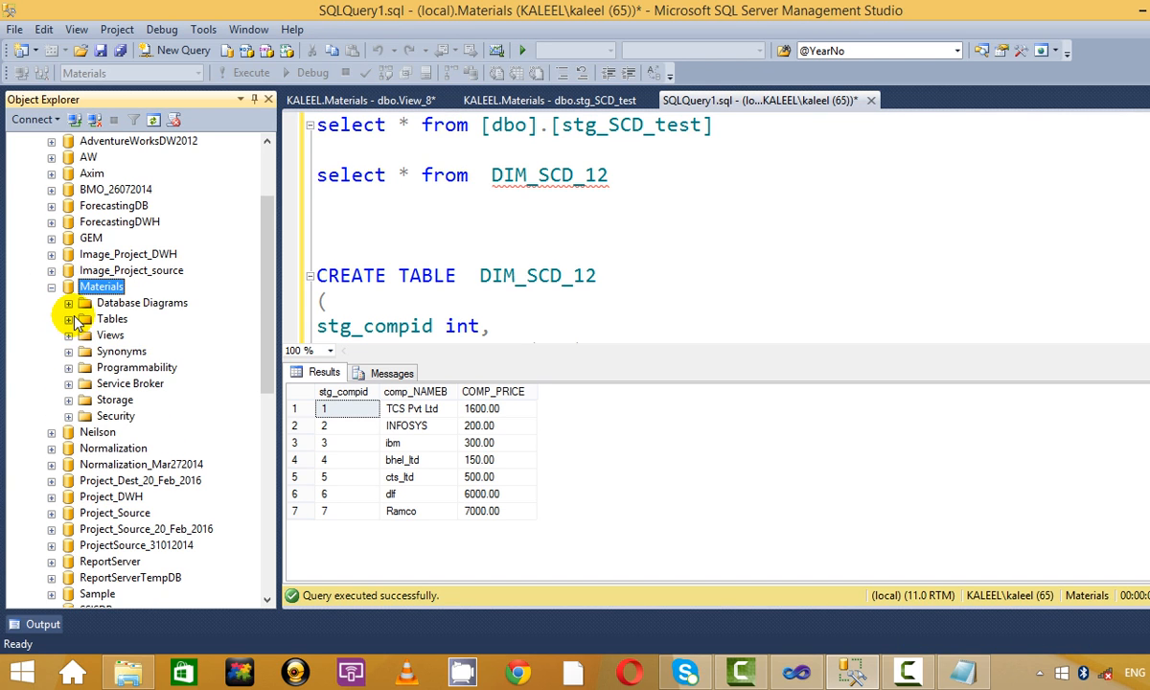
click(70, 319)
scroll(185, 369, down, 2)
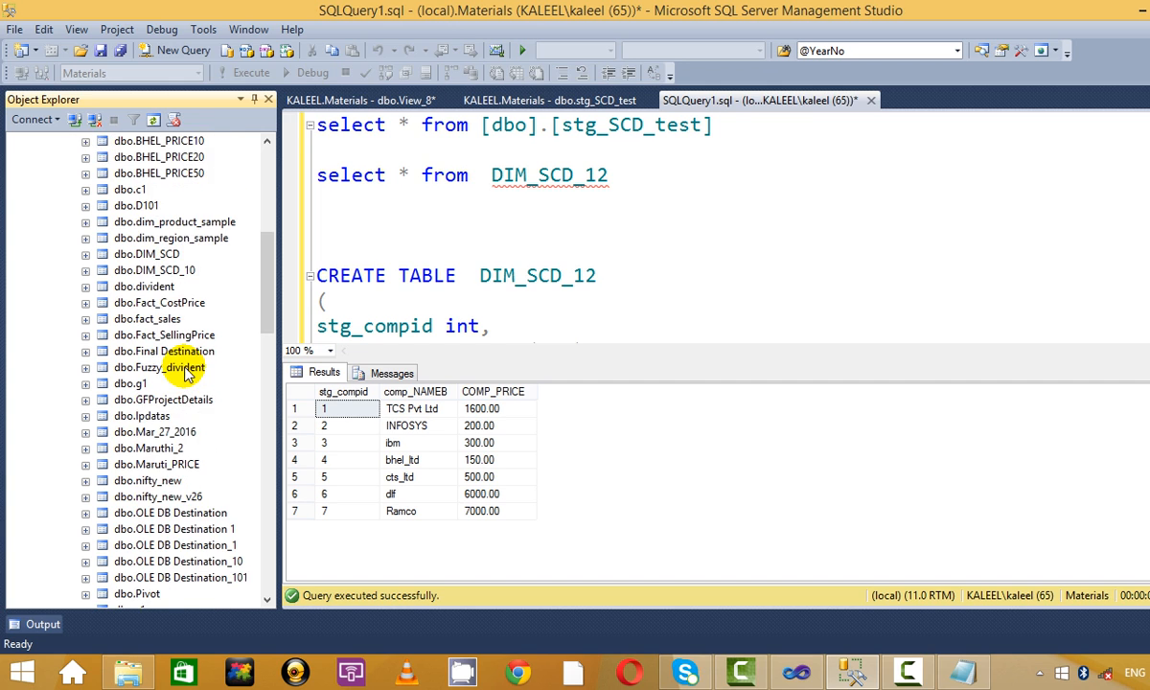
scroll(185, 372, down, 5)
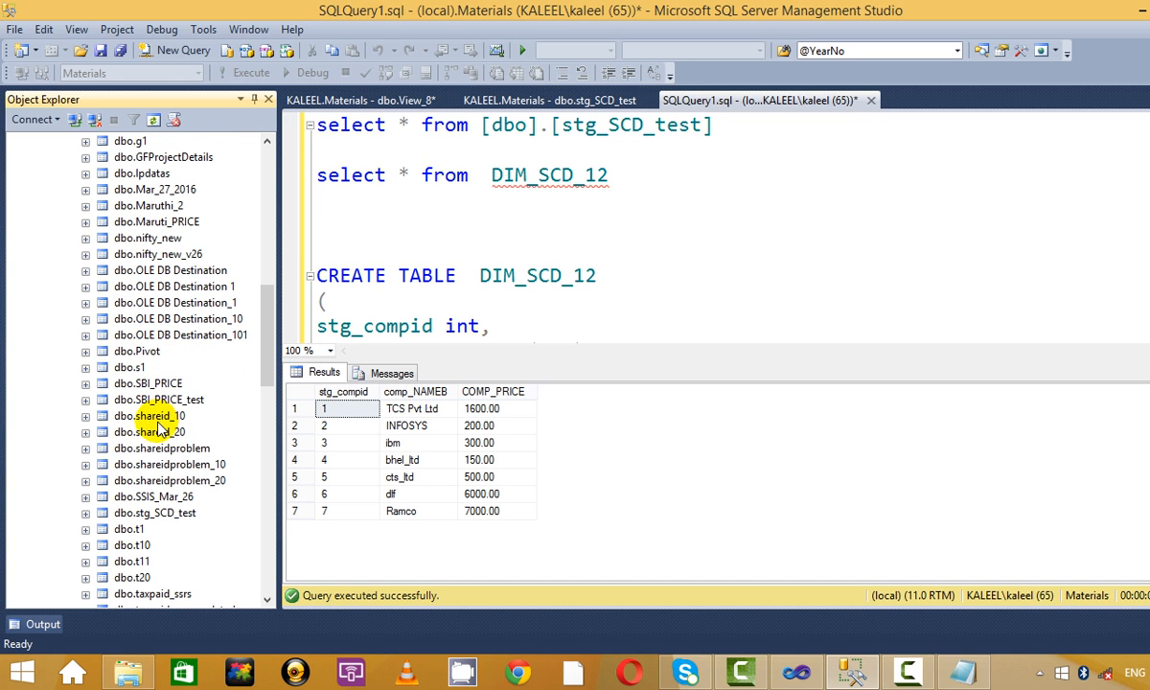
scroll(157, 403, down, 3)
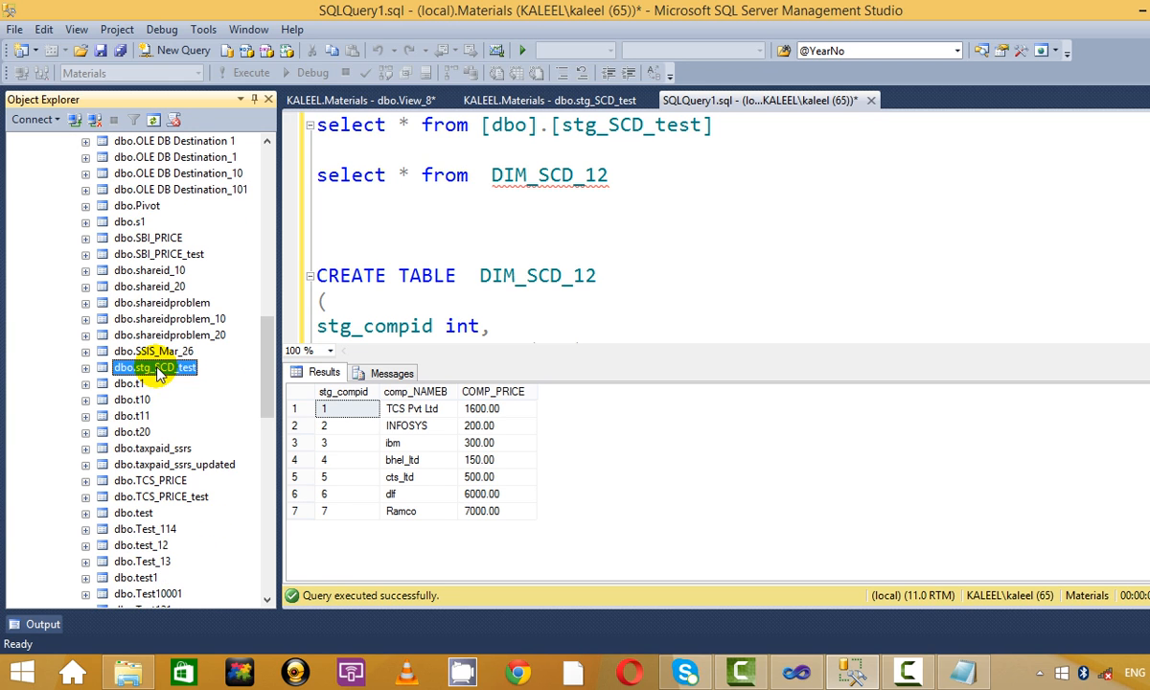
right_click(158, 372)
Edit the top 200 rows of stg_SCD_test and shorten TCS Pvt Ltd to TCS.
click(276, 364)
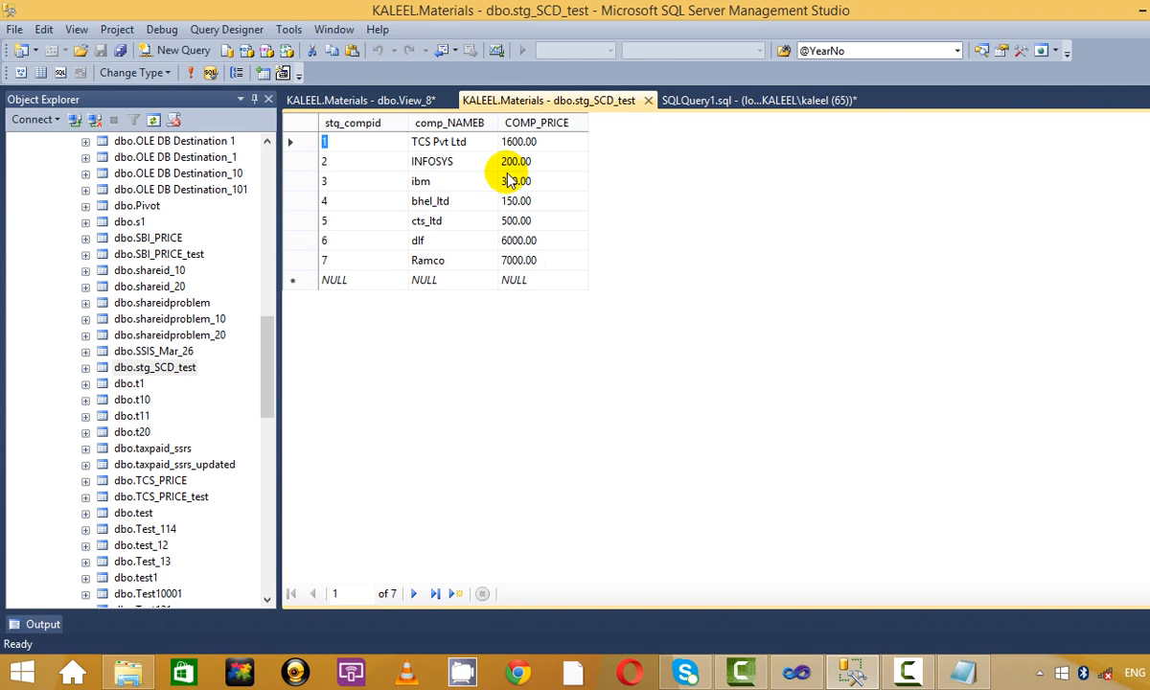
click(448, 142)
click(431, 161)
click(475, 144)
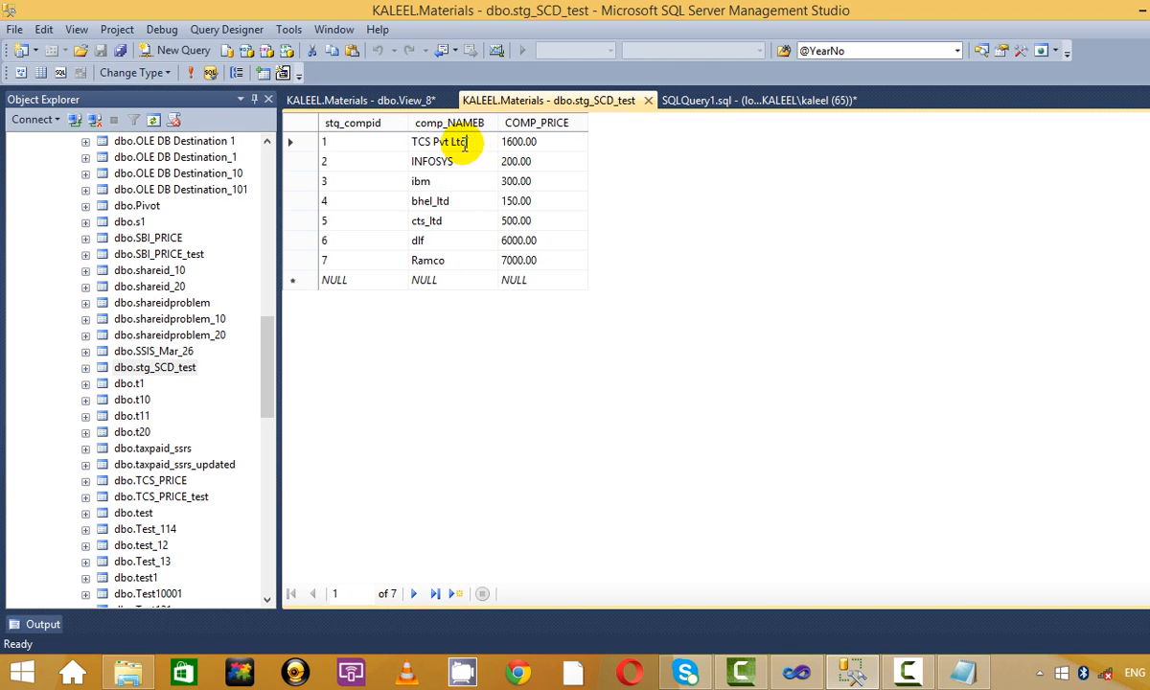
drag(432, 142, 492, 140)
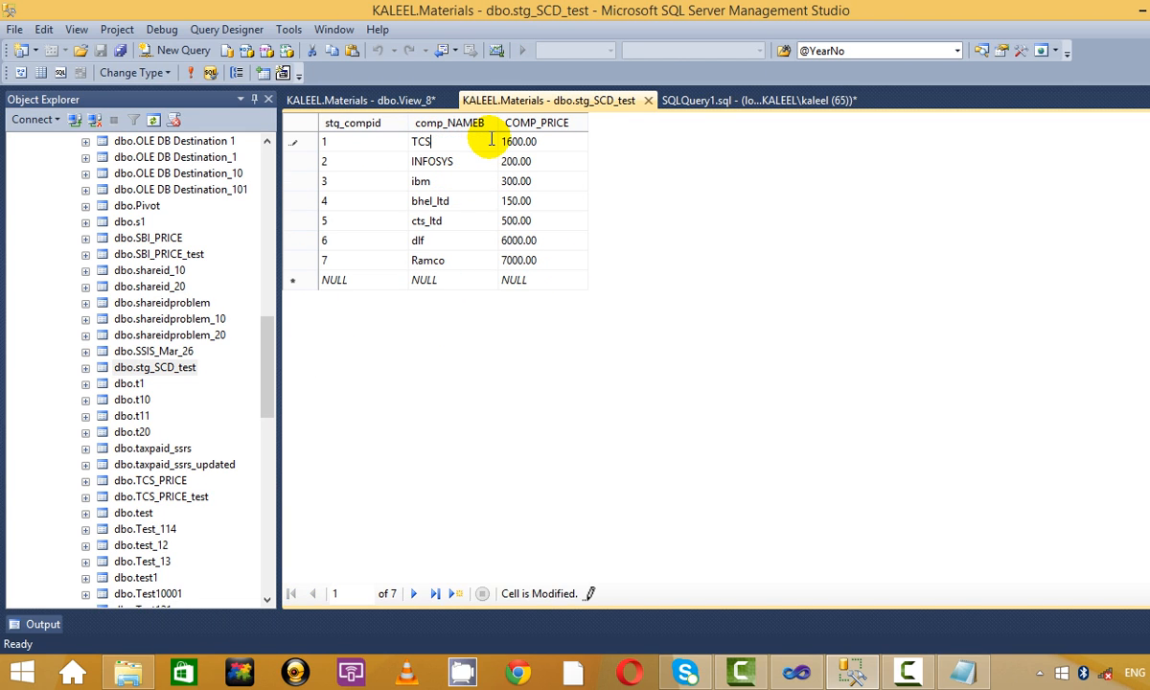
click(430, 201)
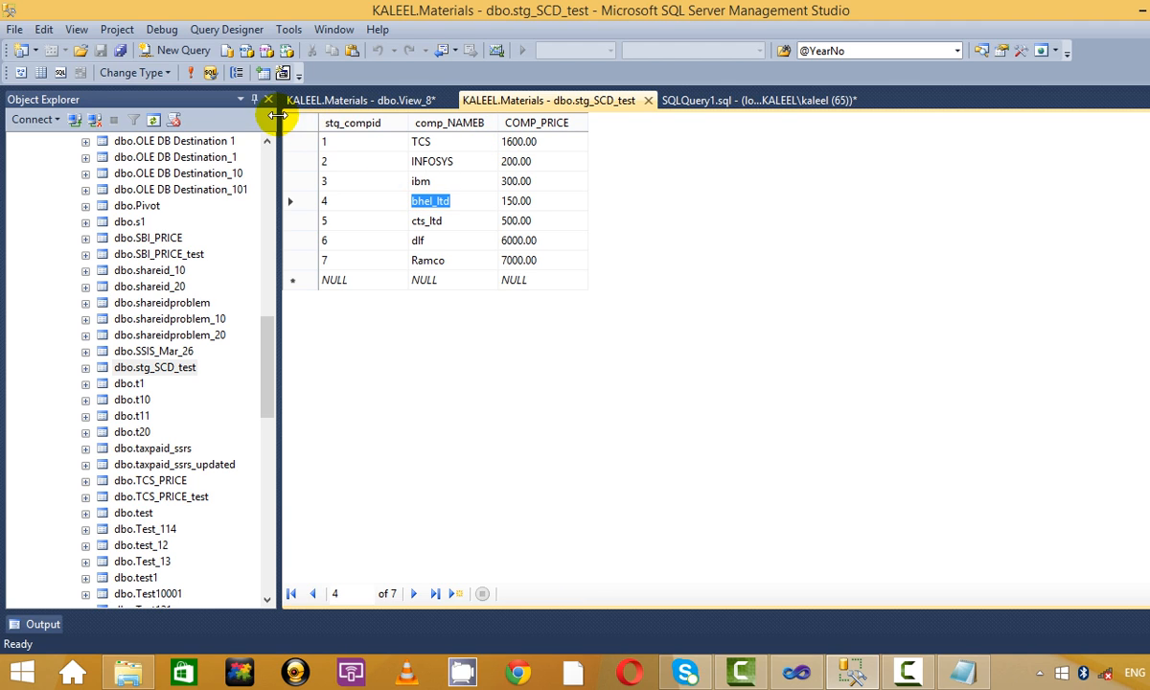
click(192, 72)
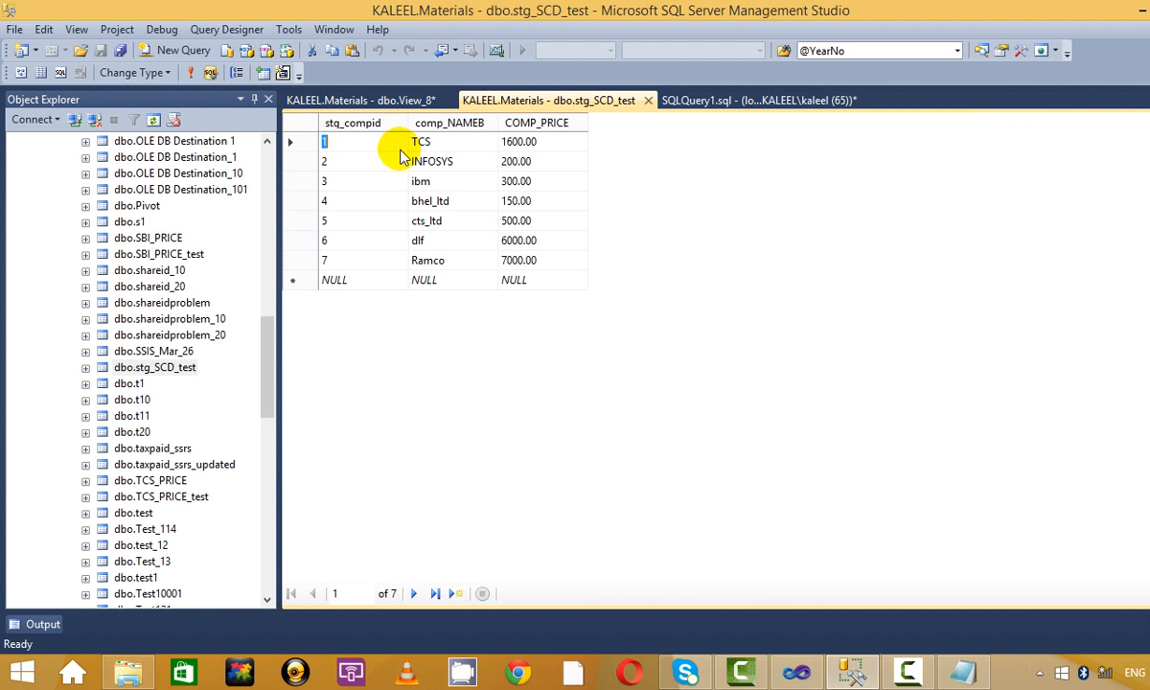
Change INFOSYS to INFY, execute the edit, and return to the SQLQuery1 window.
click(420, 181)
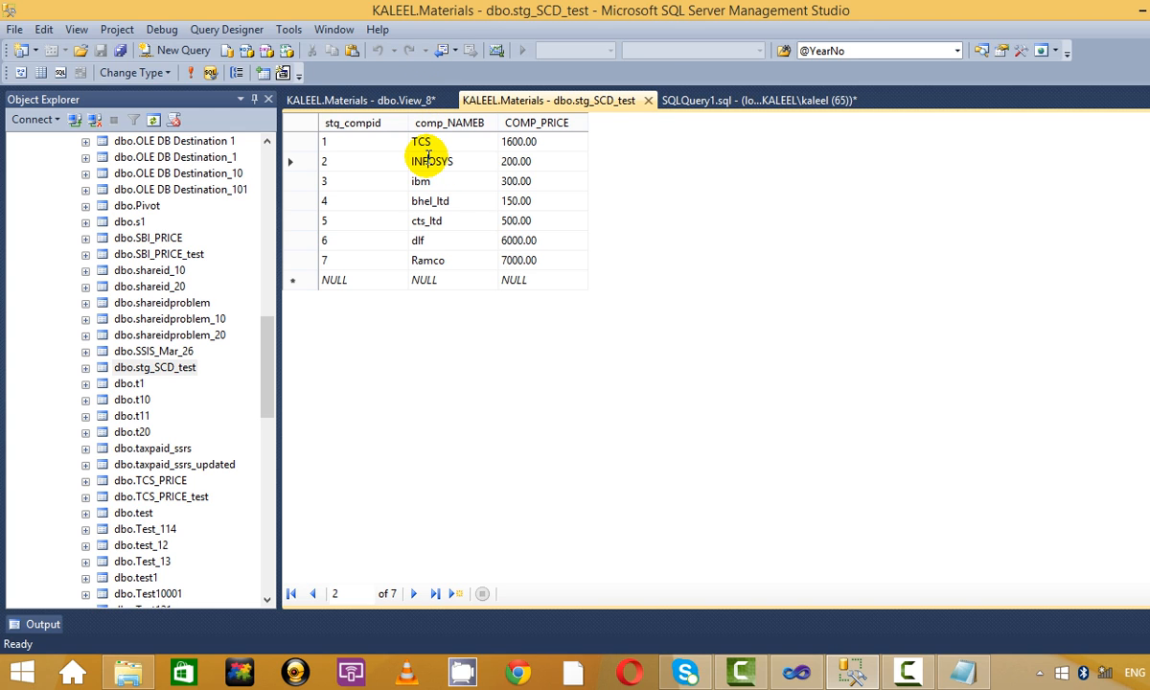
drag(428, 156, 468, 161)
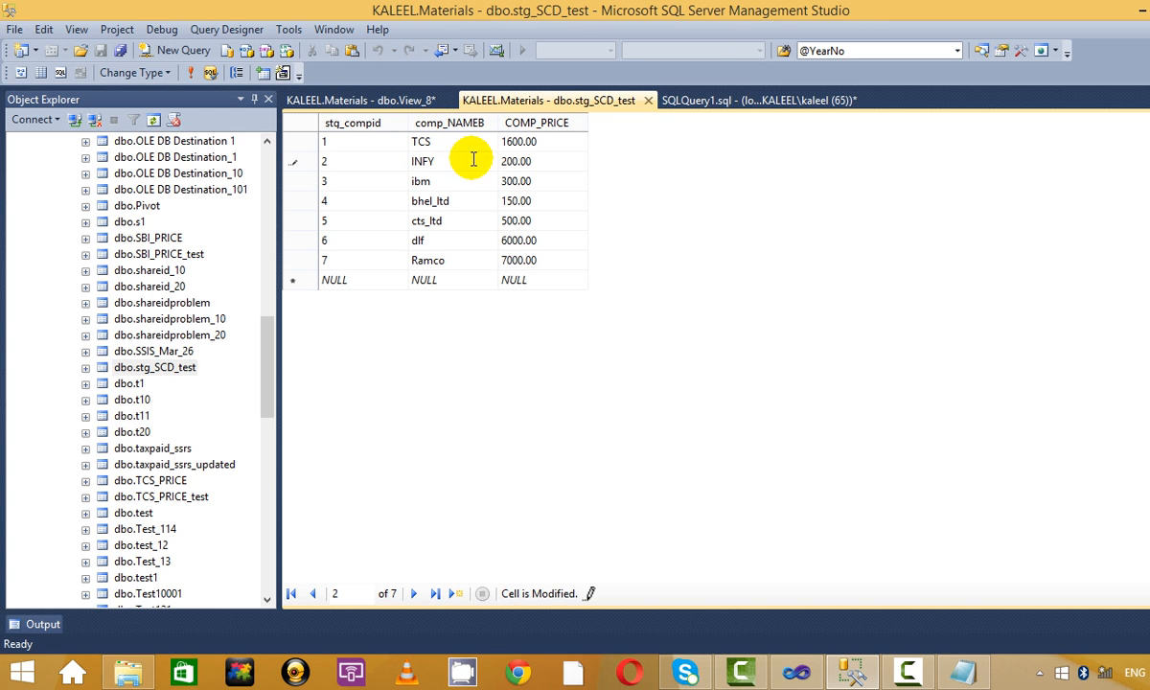
click(461, 185)
click(189, 72)
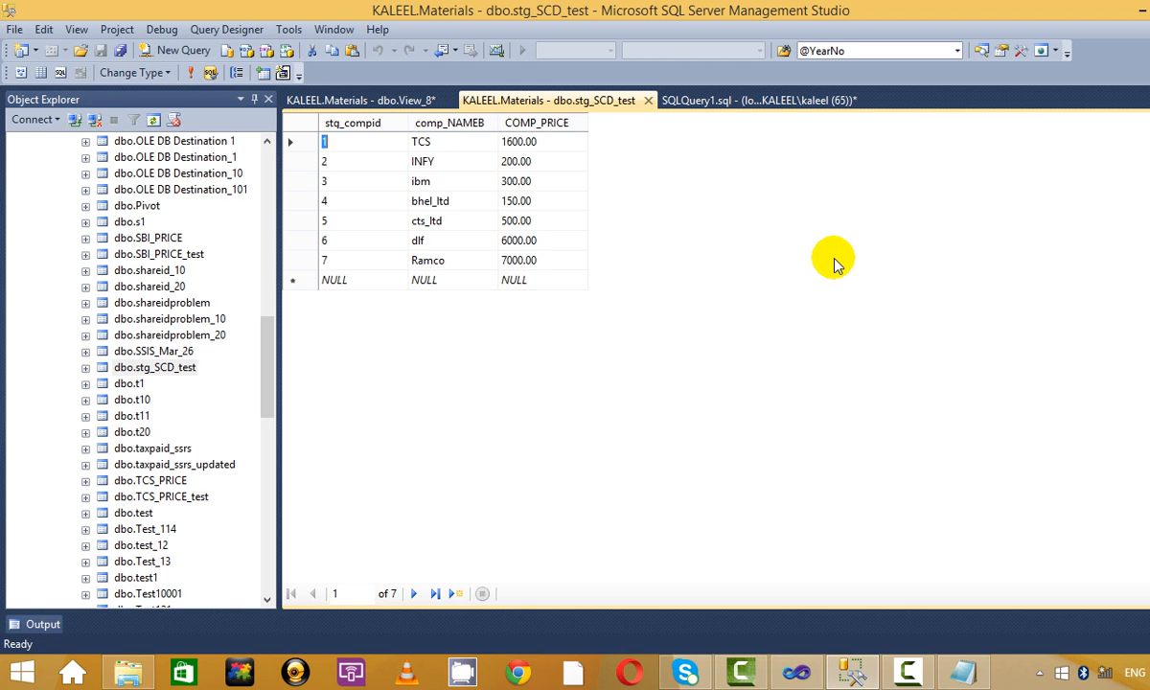
click(738, 99)
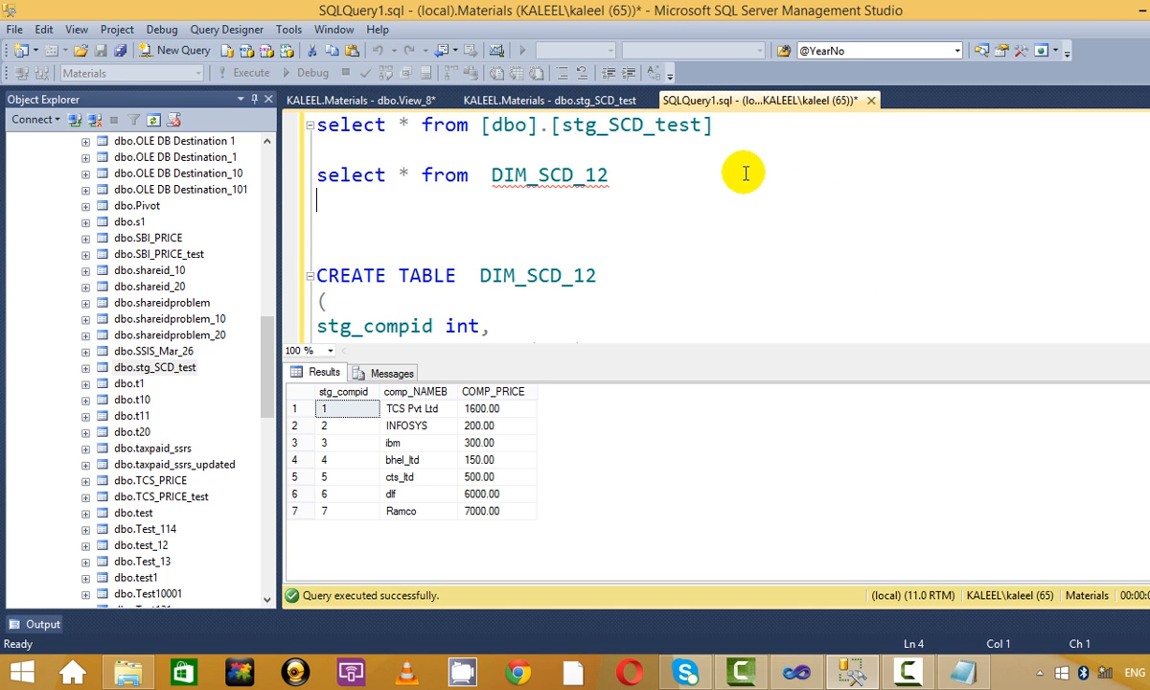
Run the staging query (TCS, INFY) and the DIM_SCD_12 query (TCS Pvt Ltd, INFOSYS).
key(shift+Home)
click(247, 73)
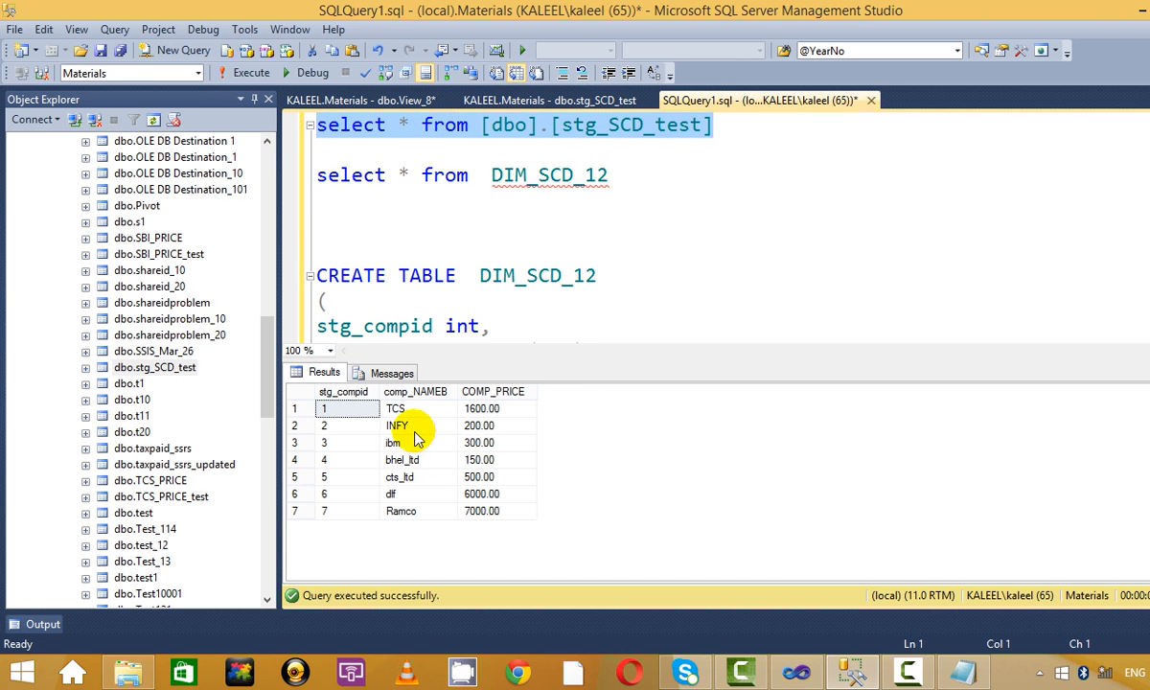
click(419, 422)
click(662, 176)
key(shift+Home)
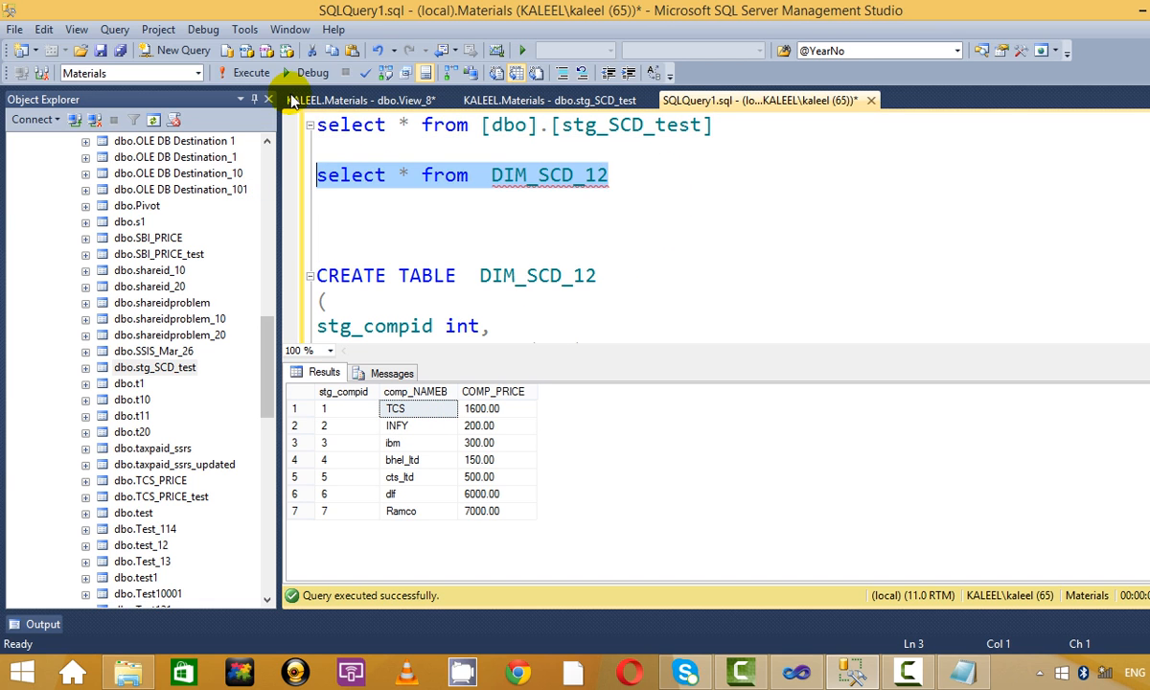
click(255, 76)
click(757, 264)
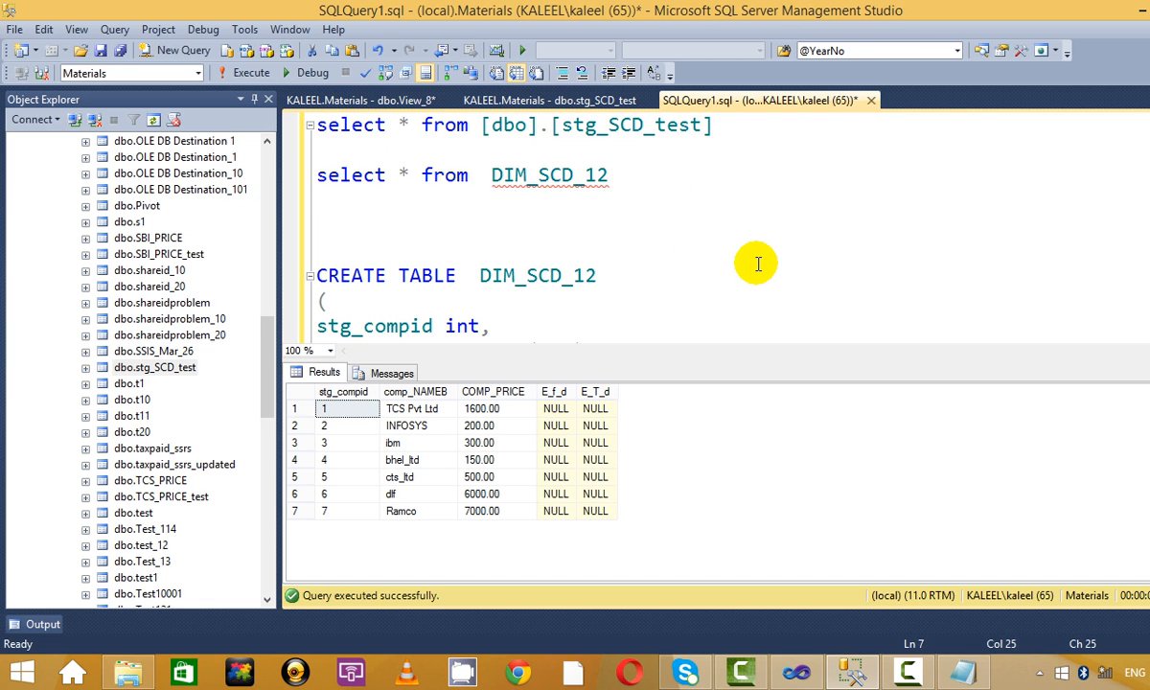
Check the notes, then re-run the stg_SCD_test query to compare again.
key(alt+Tab)
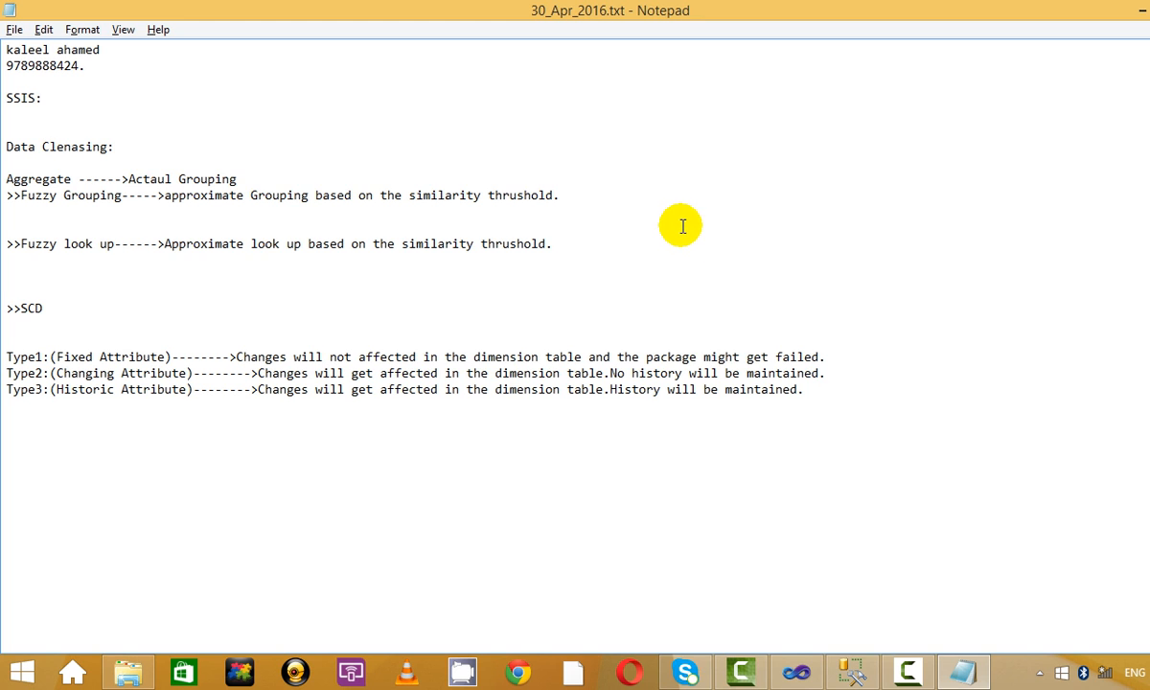
key(alt+Tab)
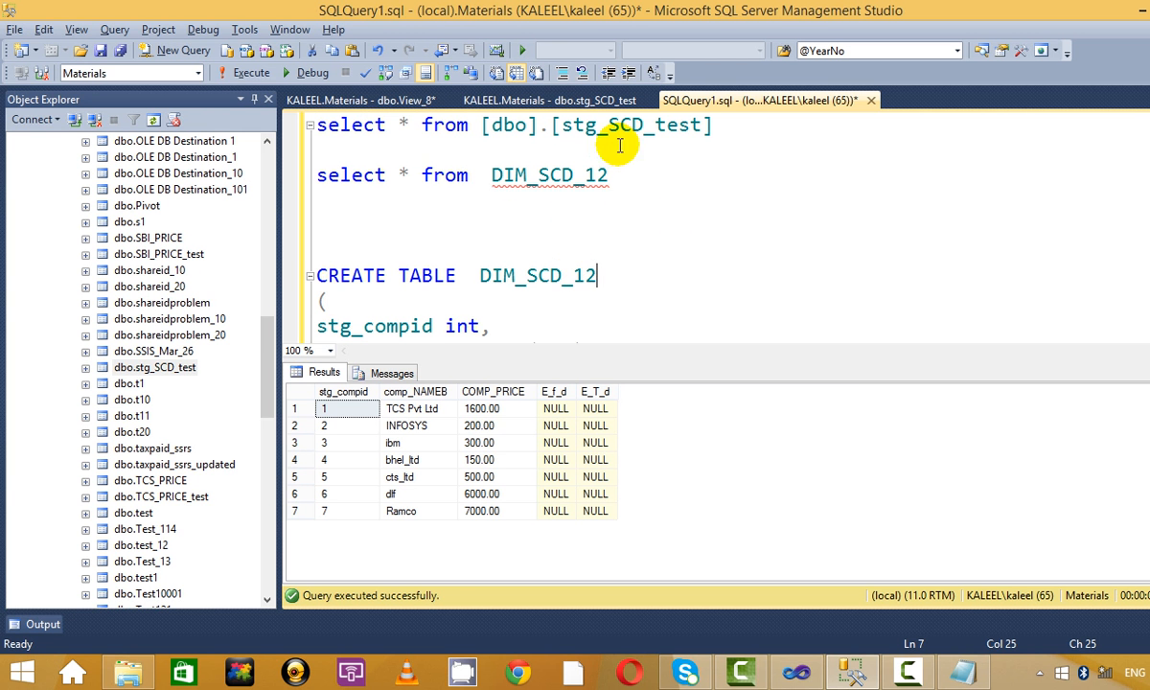
drag(757, 136, 270, 72)
click(254, 71)
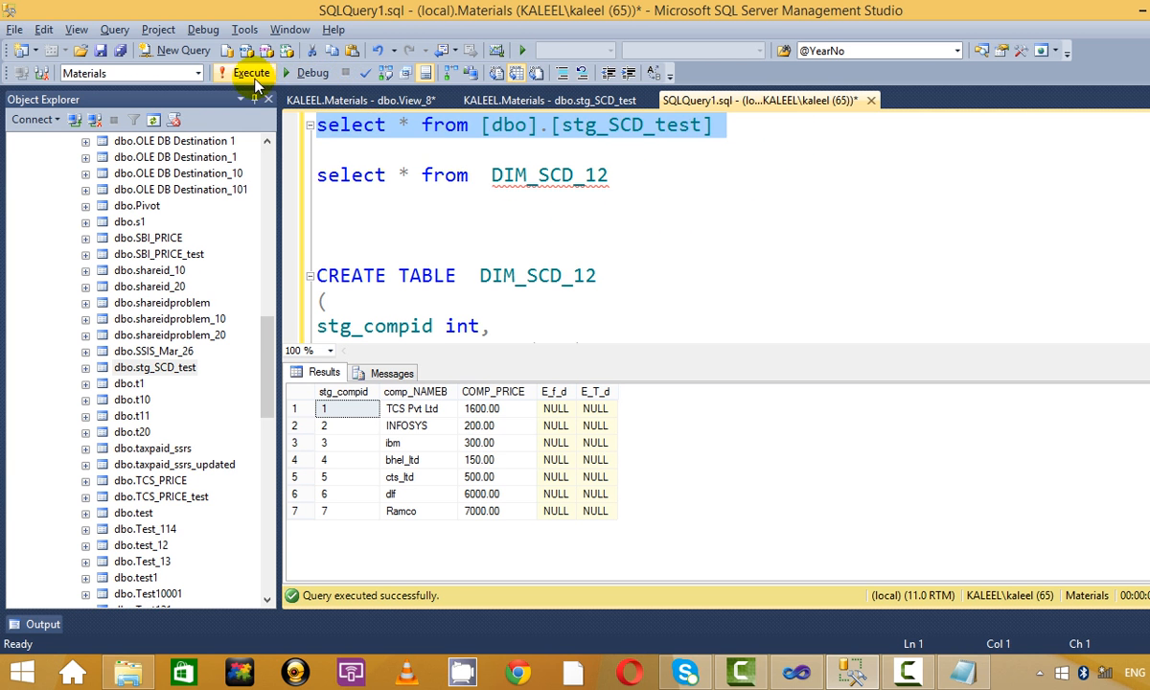
click(704, 230)
Insert row 8 for Ranbaxy priced 813 into stg_SCD_test and refresh the grid.
click(556, 102)
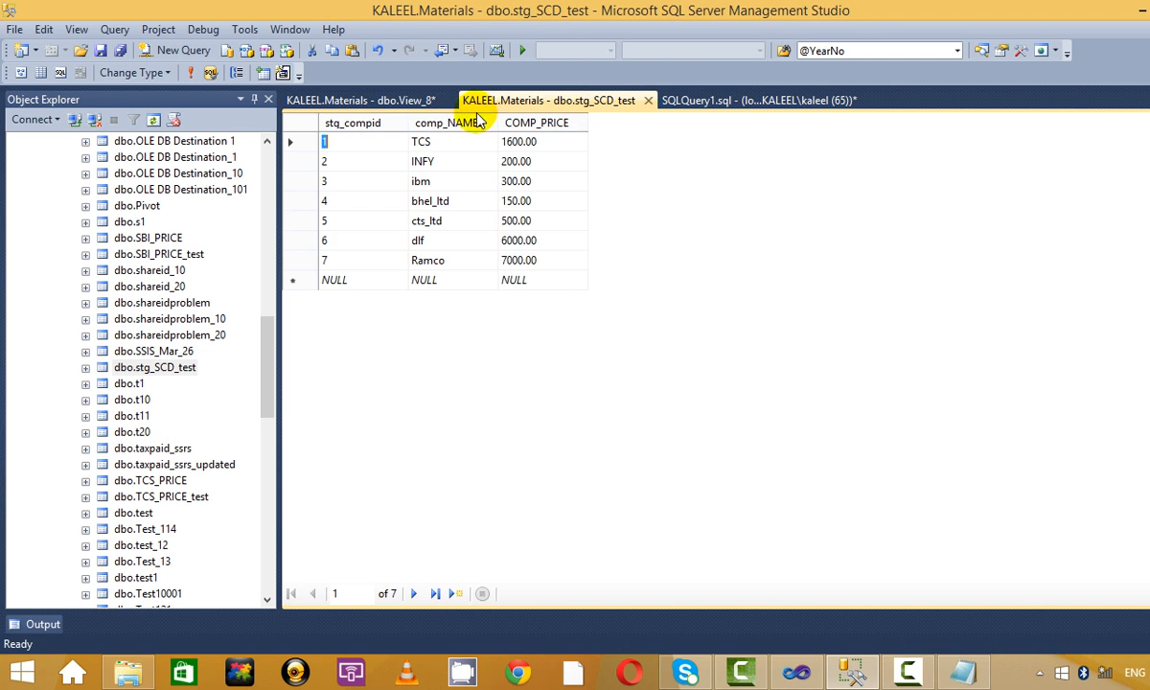
click(378, 99)
click(536, 102)
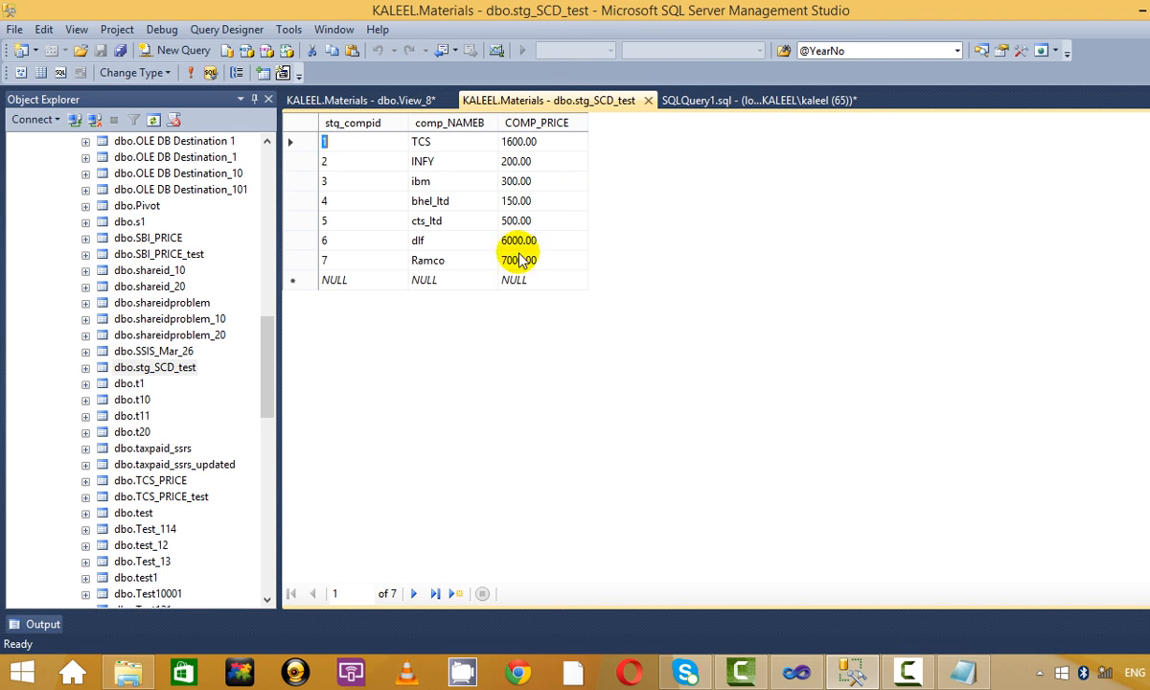
click(326, 278)
text(8)
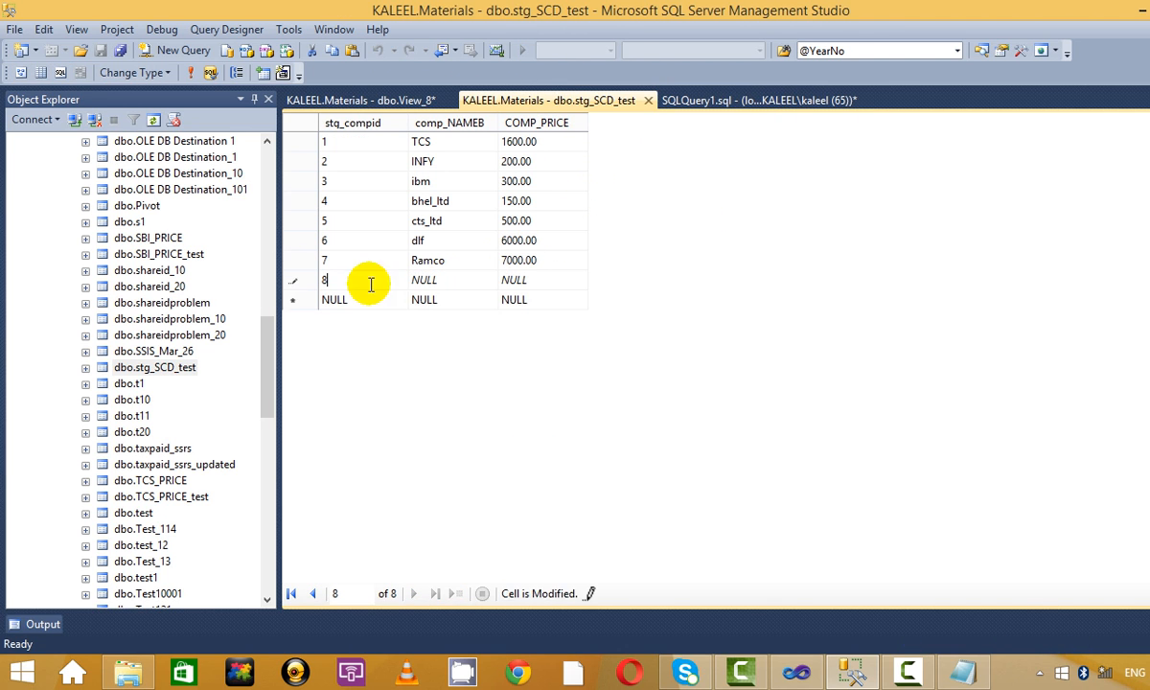
click(450, 276)
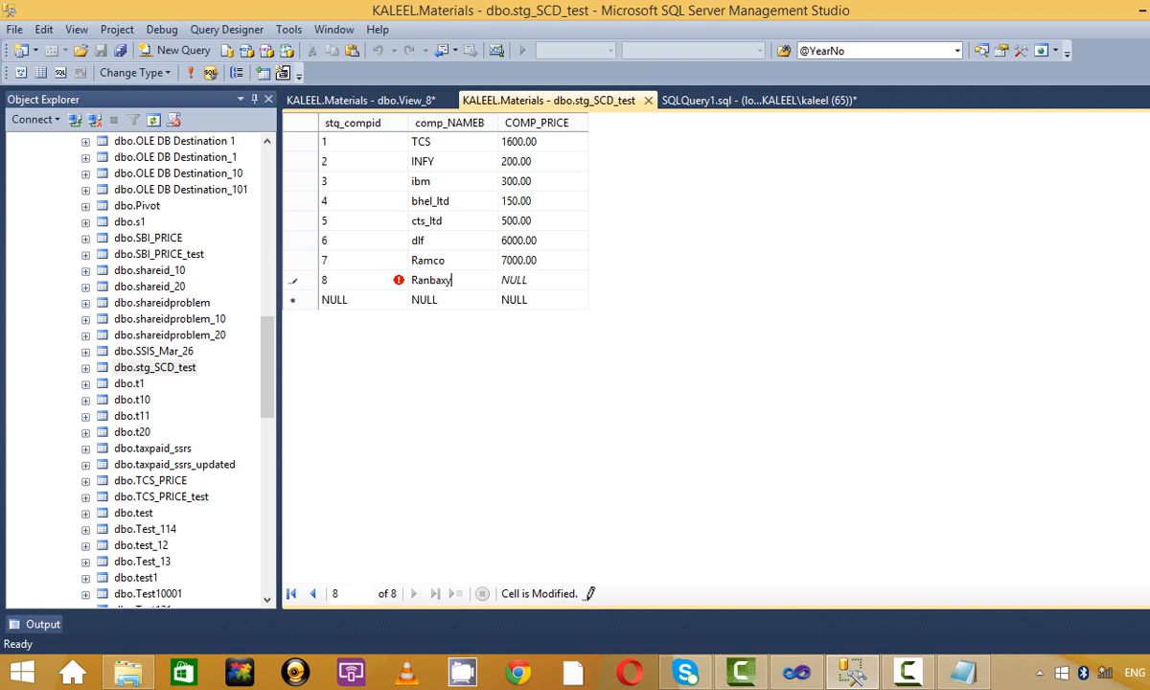
click(567, 282)
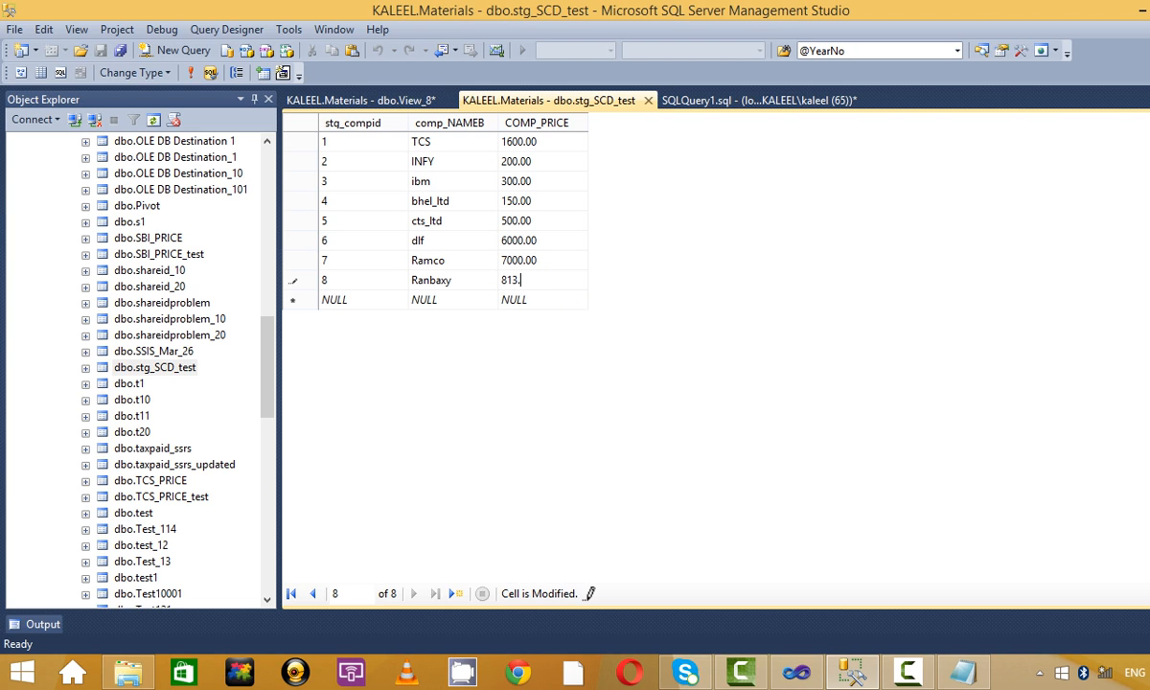
click(422, 299)
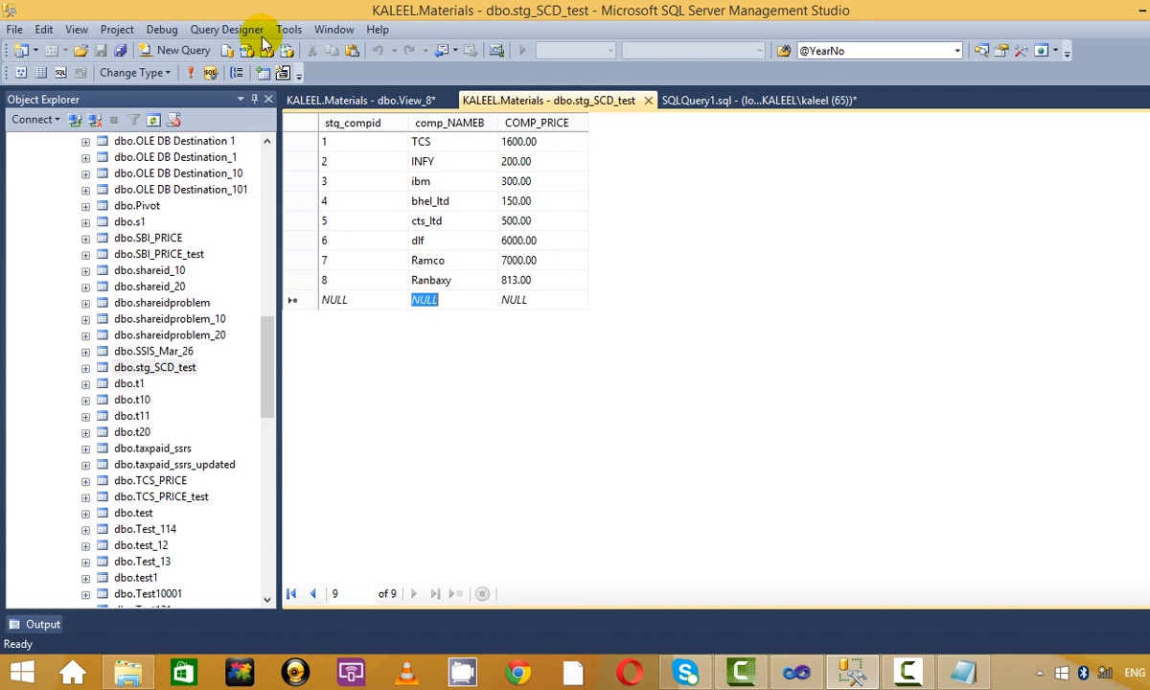
click(196, 73)
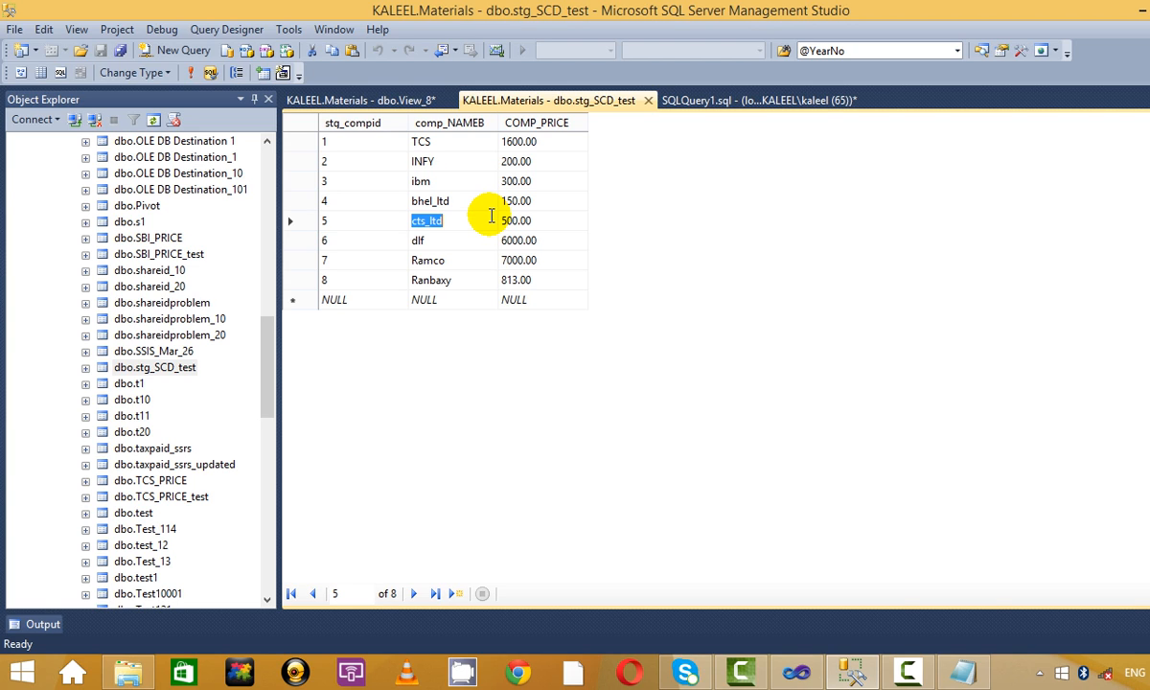
click(356, 100)
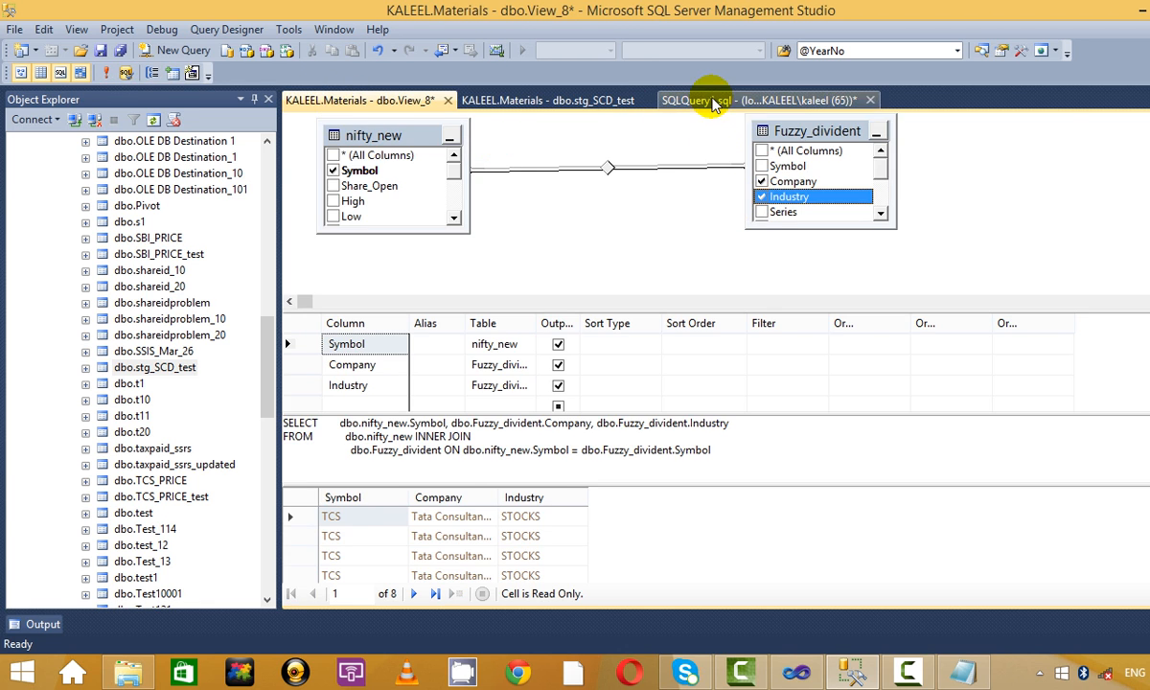
Return to the SSIS designer and open the Slowly Changing Dimension's Edit wizard.
click(690, 99)
key(alt+Tab)
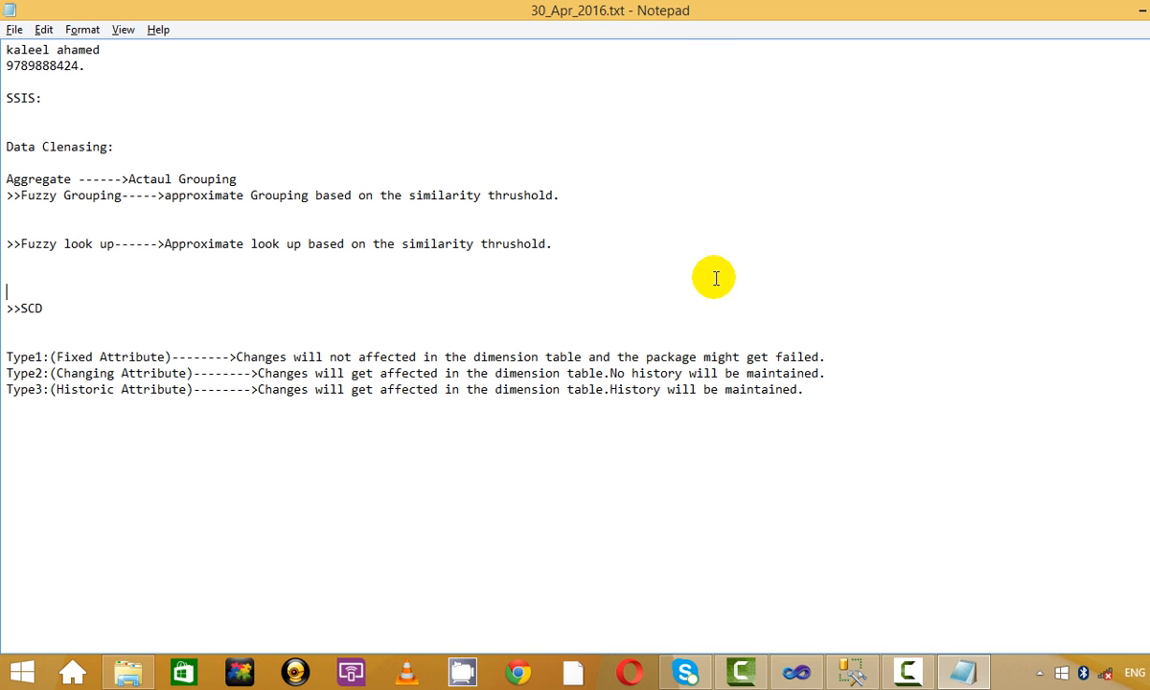
click(803, 674)
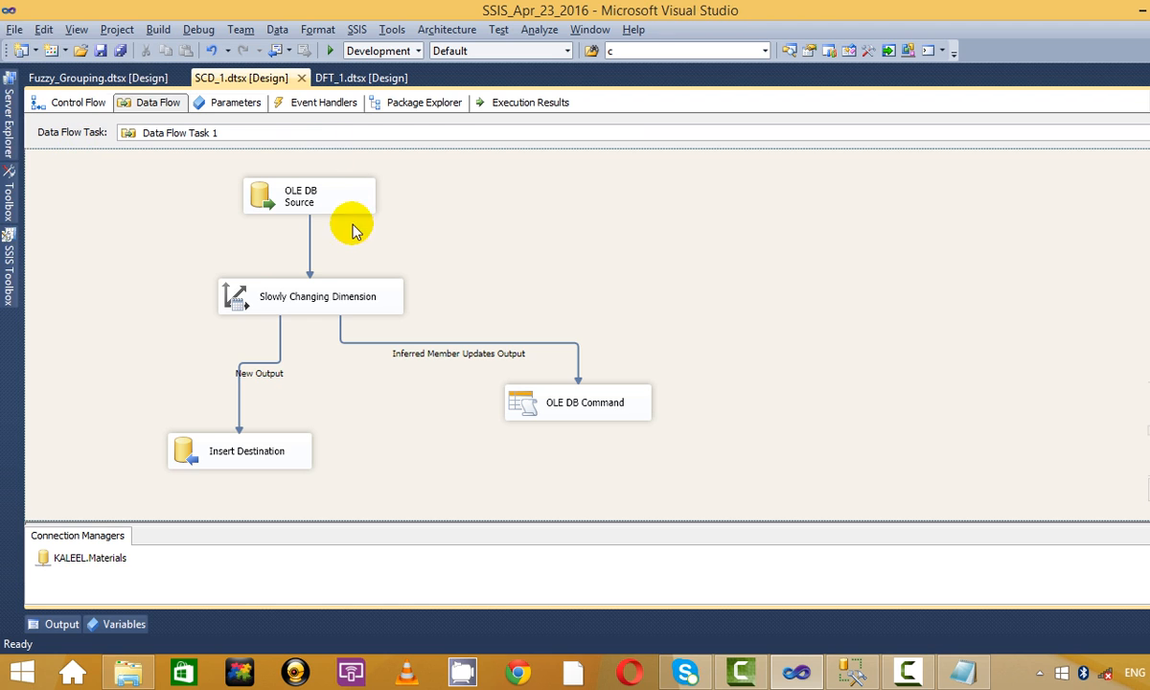
click(325, 297)
right_click(312, 292)
click(389, 290)
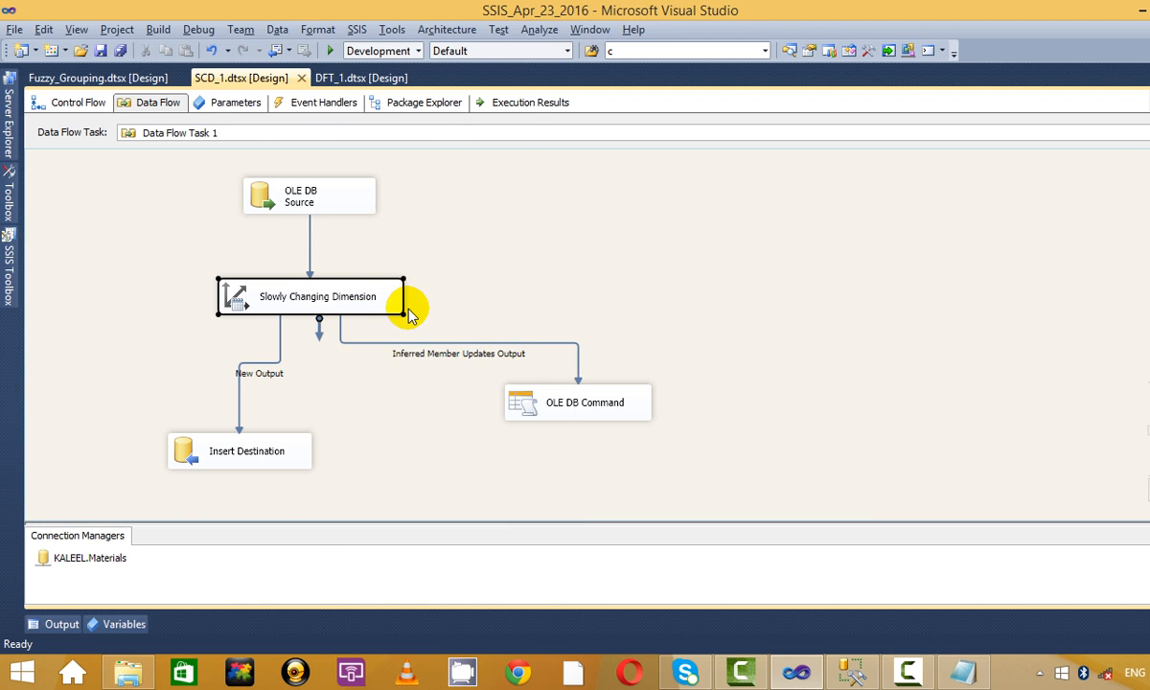
Accept every wizard page unchanged, finish, and move OLE DB Command to the right.
click(345, 453)
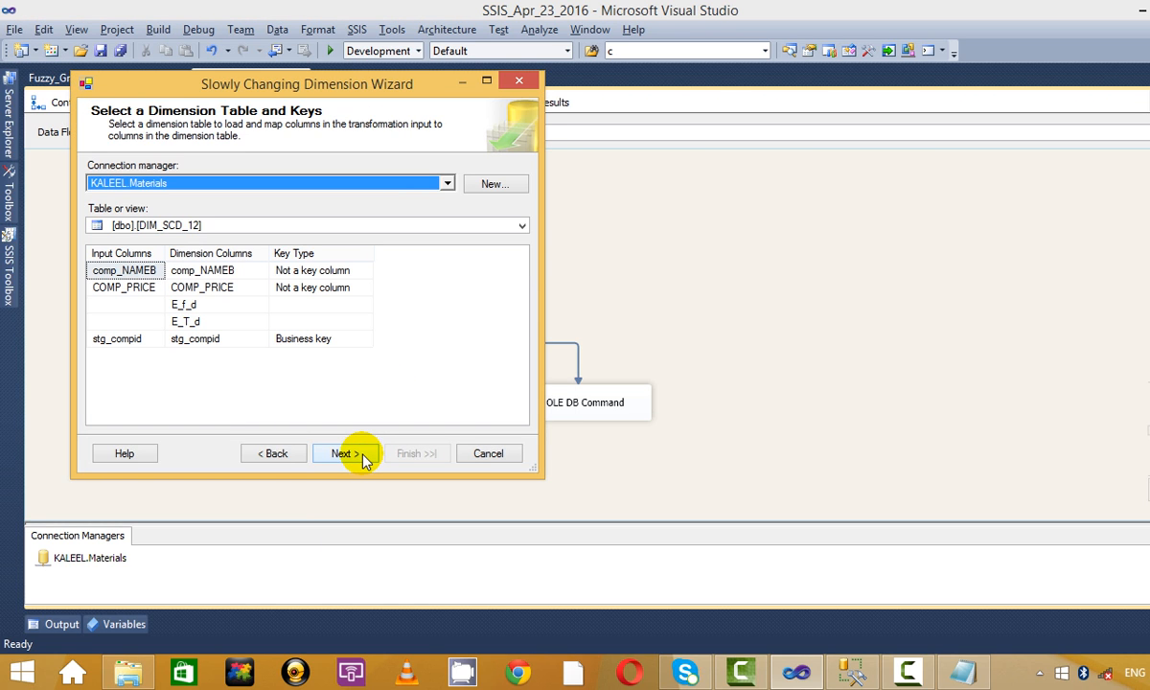
click(352, 456)
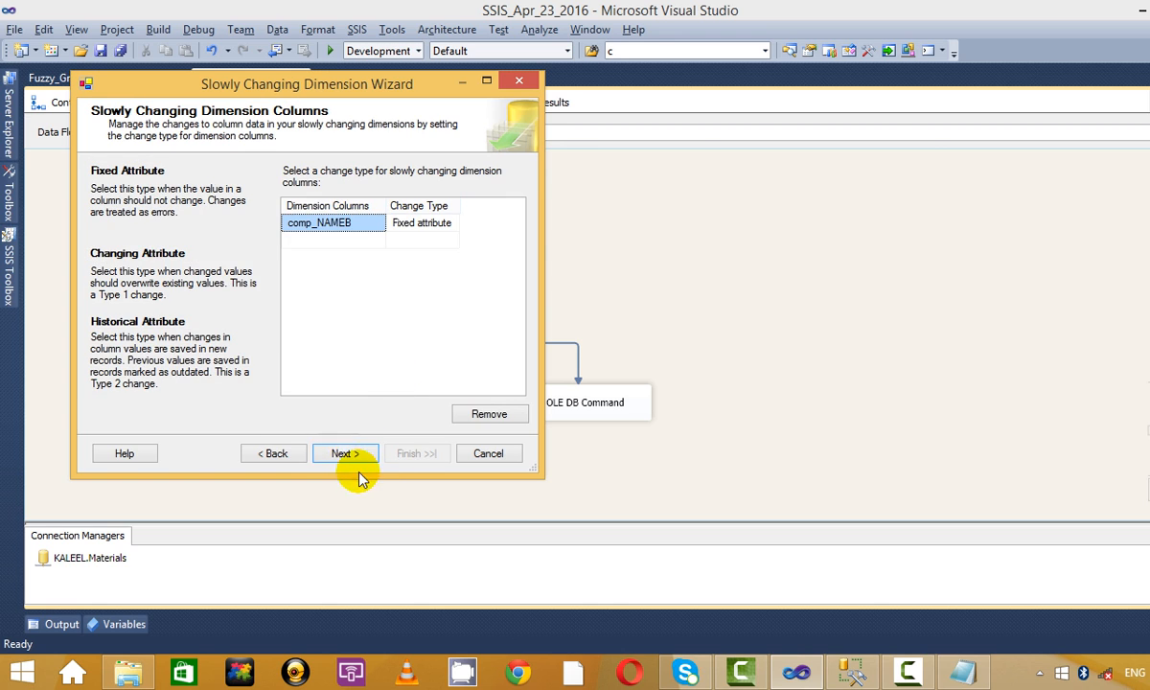
click(354, 460)
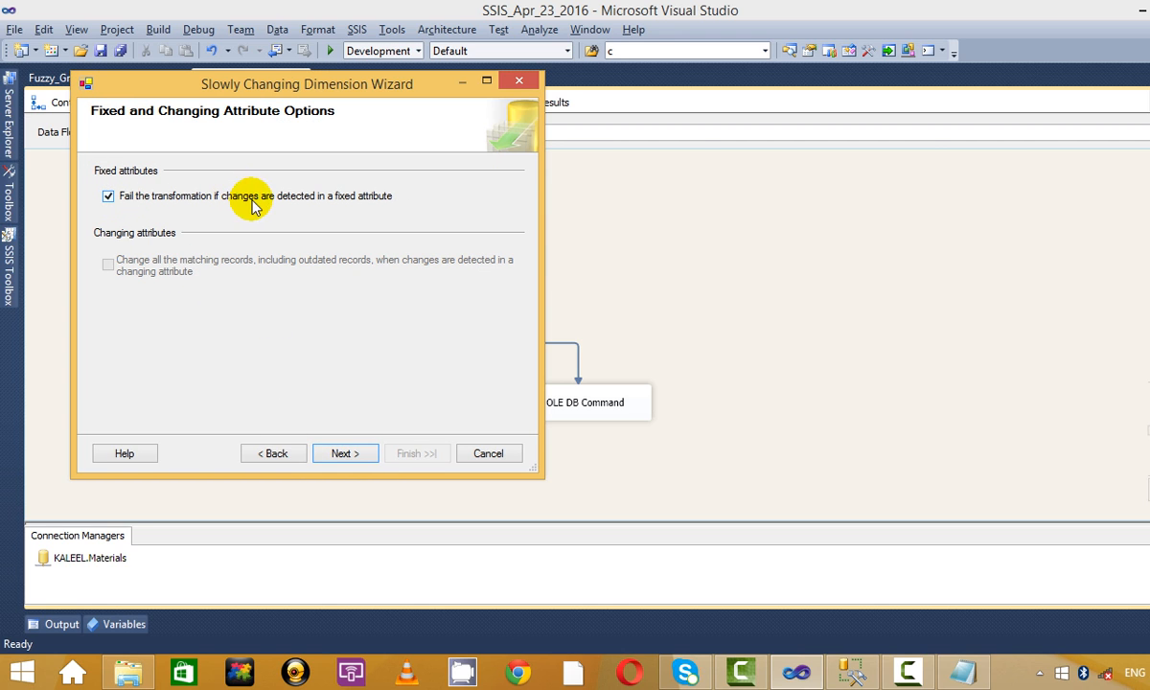
click(356, 458)
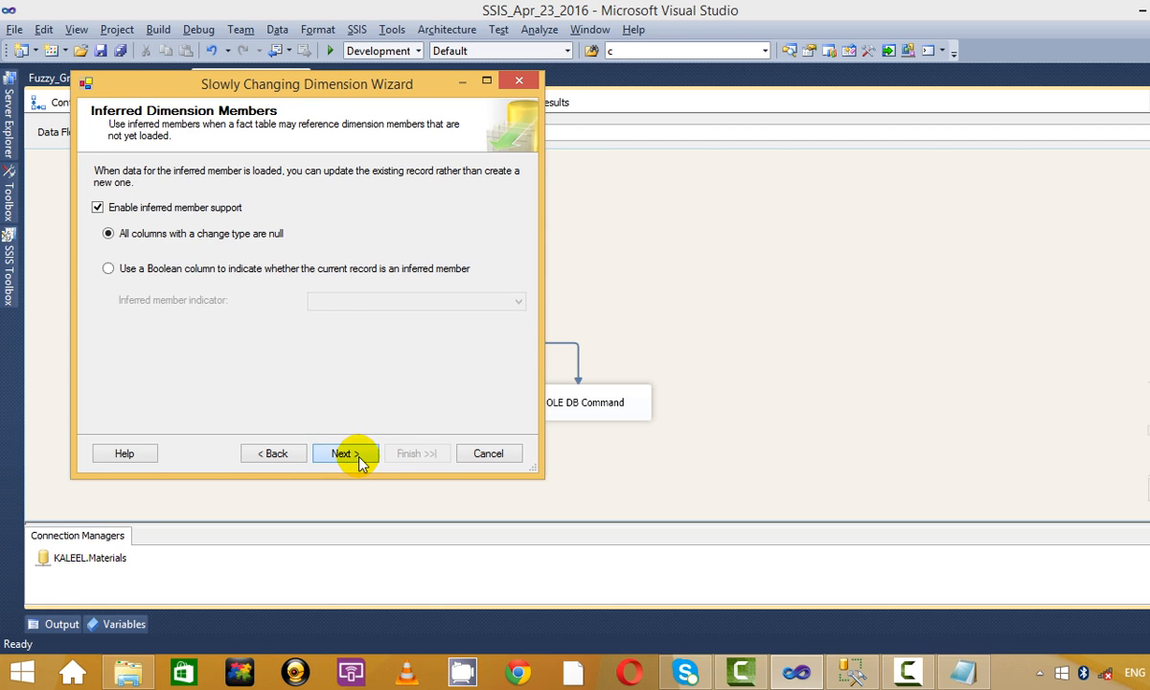
click(360, 459)
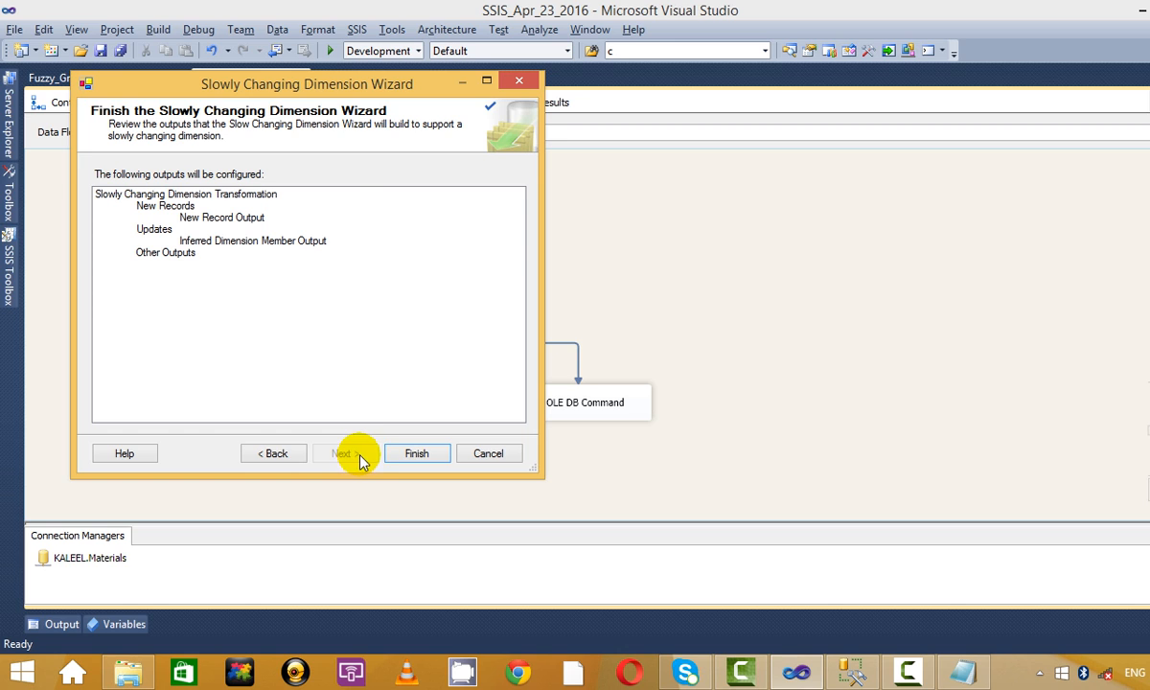
click(417, 455)
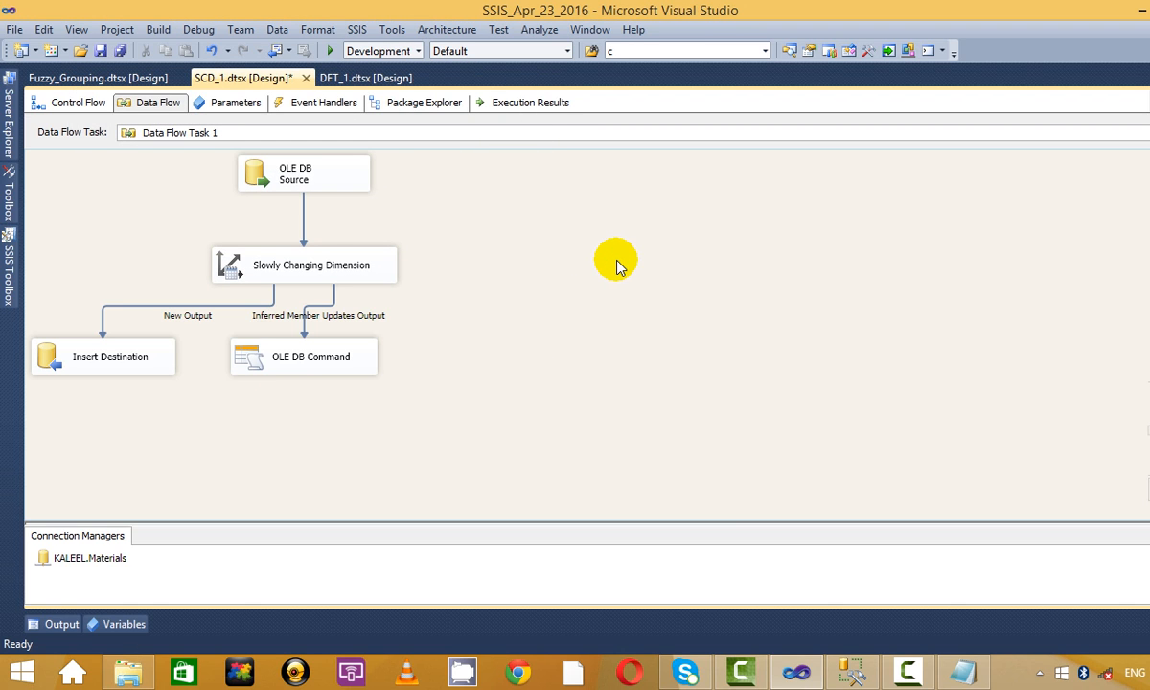
drag(288, 372, 518, 382)
Debug the package, see it fail at the SCD after 8 rows, and stop debugging.
click(599, 251)
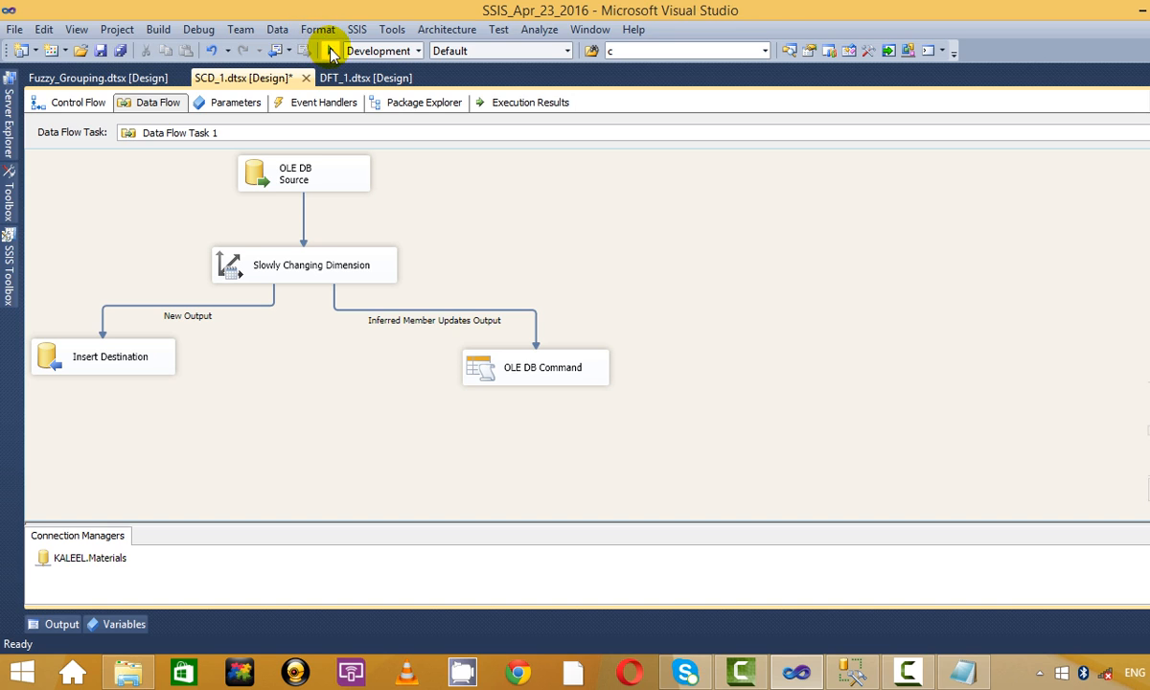
click(332, 50)
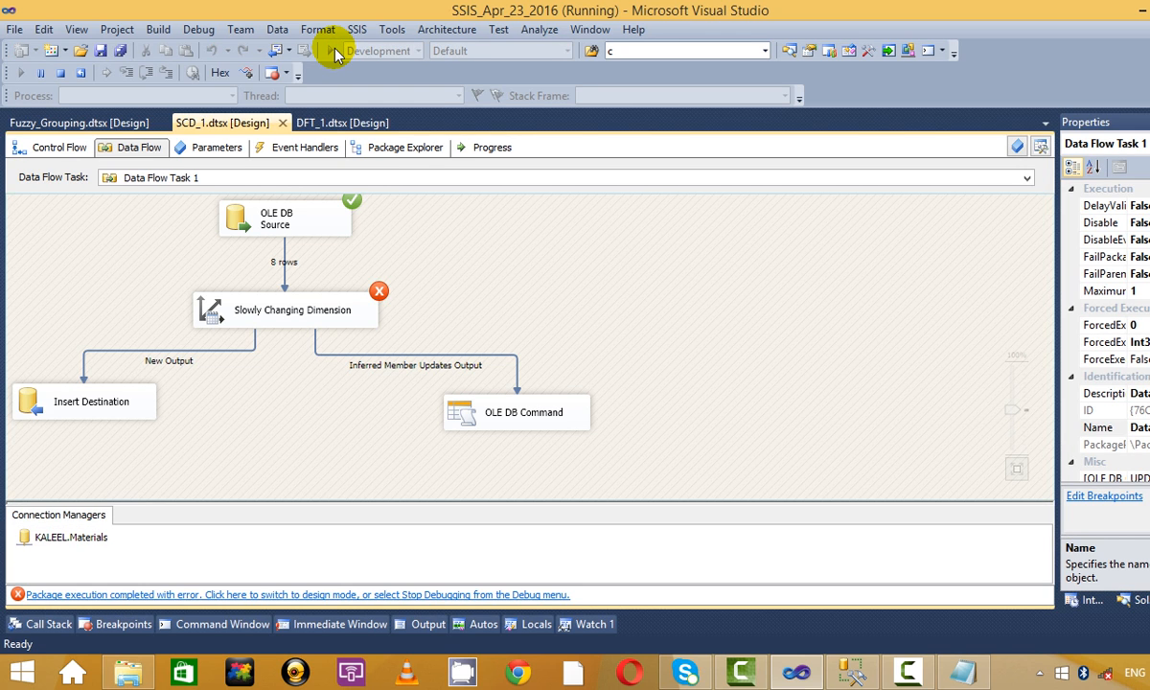
click(61, 72)
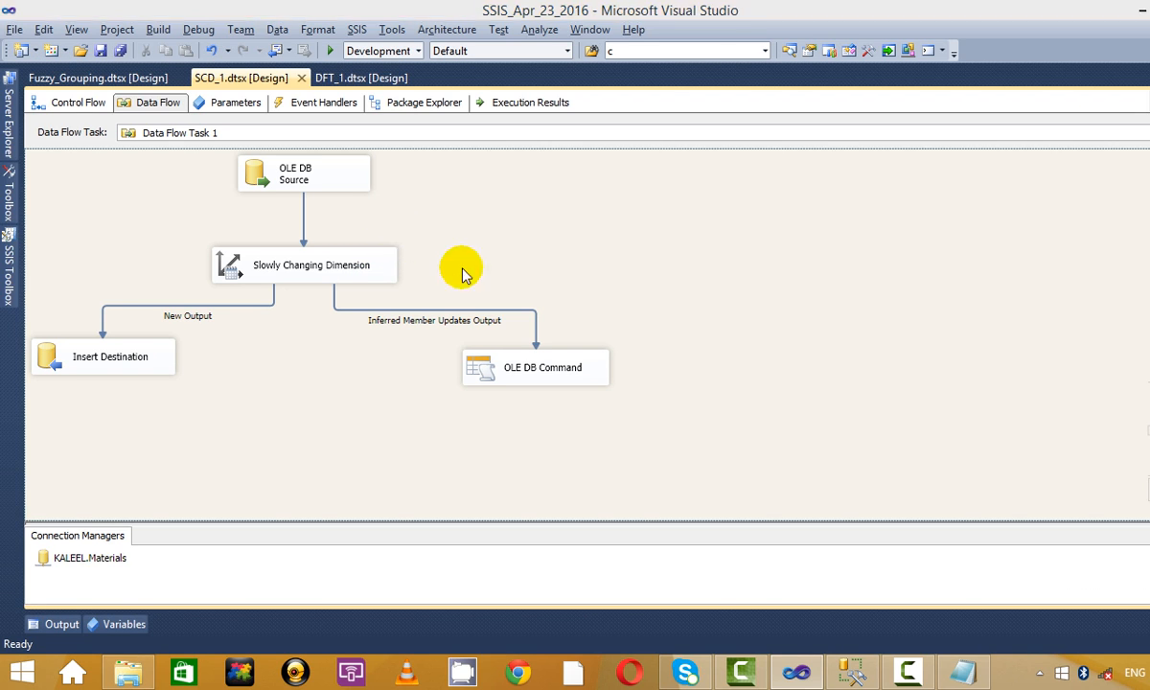
key(alt+Tab)
Query stg_SCD_test (8 rows with Ranbaxy) and DIM_SCD_12 (still 7 rows), then return to Visual Studio.
click(848, 670)
click(848, 670)
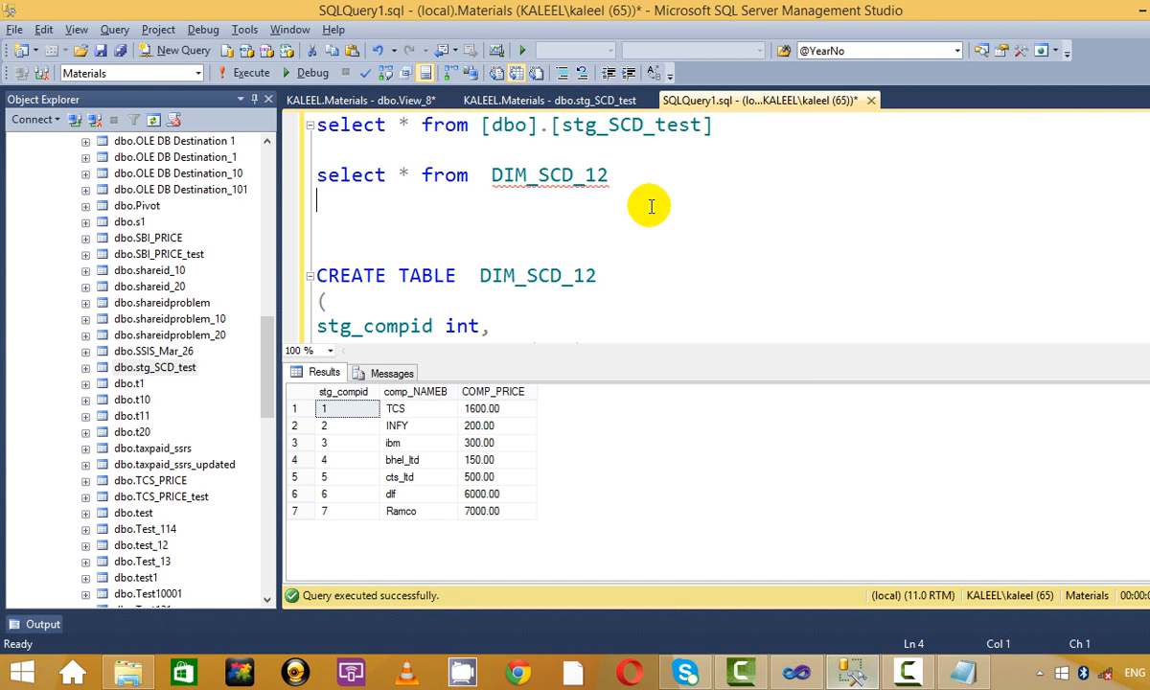
drag(702, 134, 132, 77)
click(247, 74)
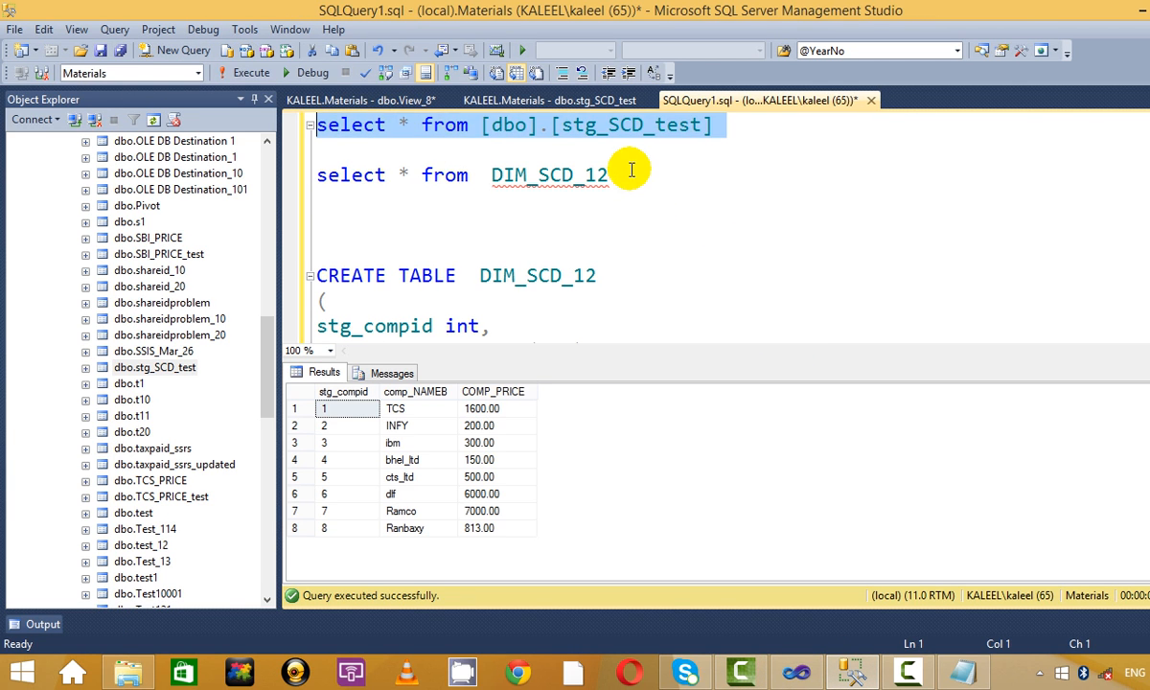
click(606, 150)
drag(744, 132, 249, 52)
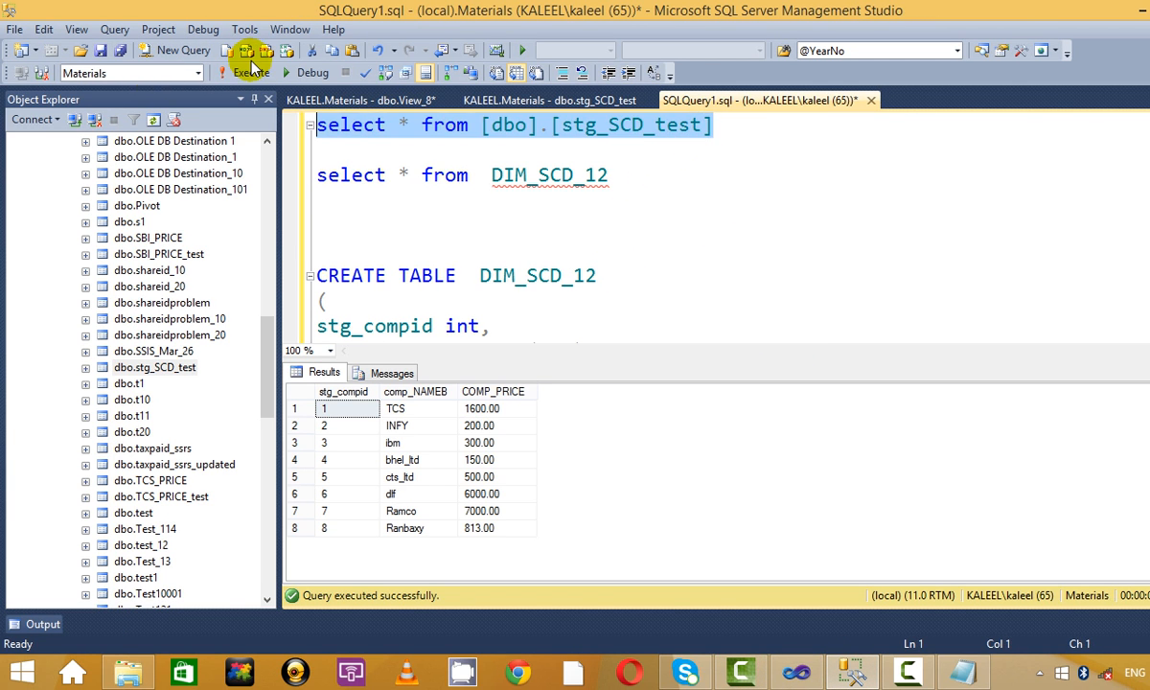
click(245, 72)
drag(618, 174, 191, 177)
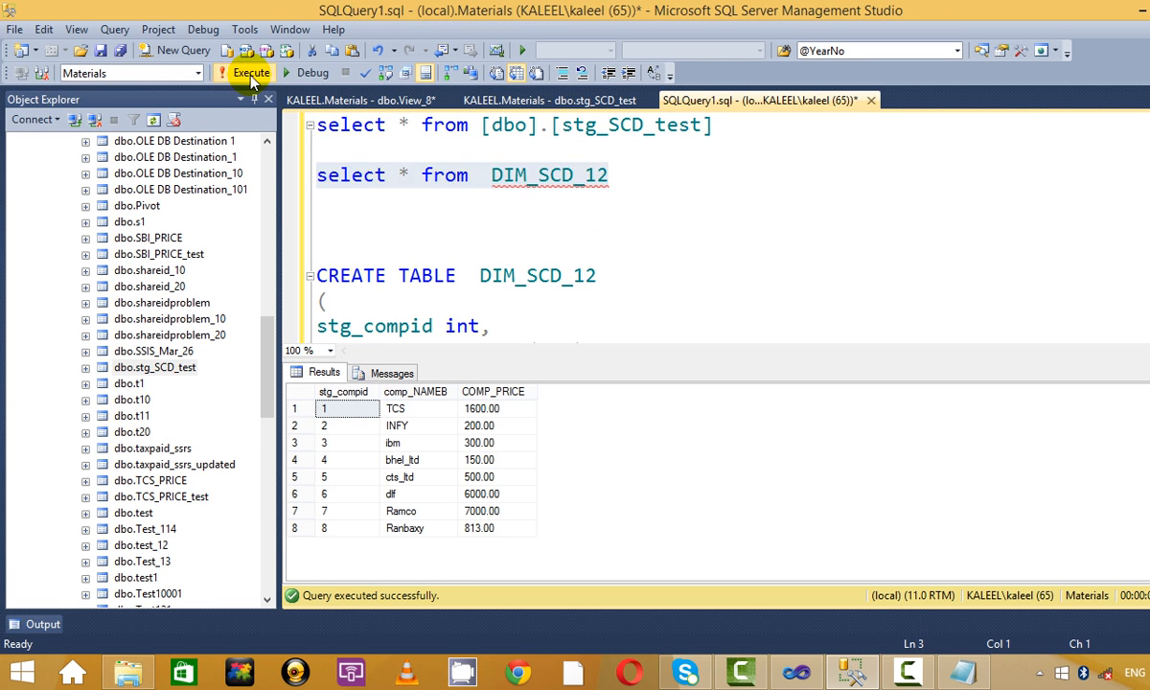
click(234, 72)
click(424, 462)
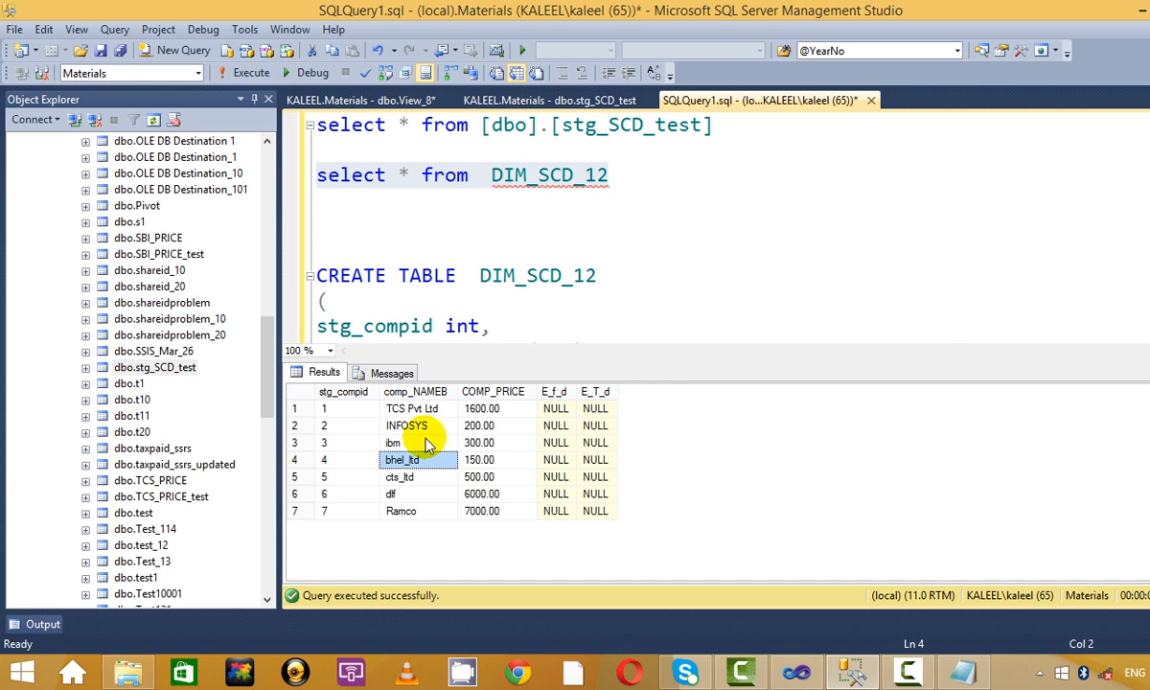
key(alt+Tab)
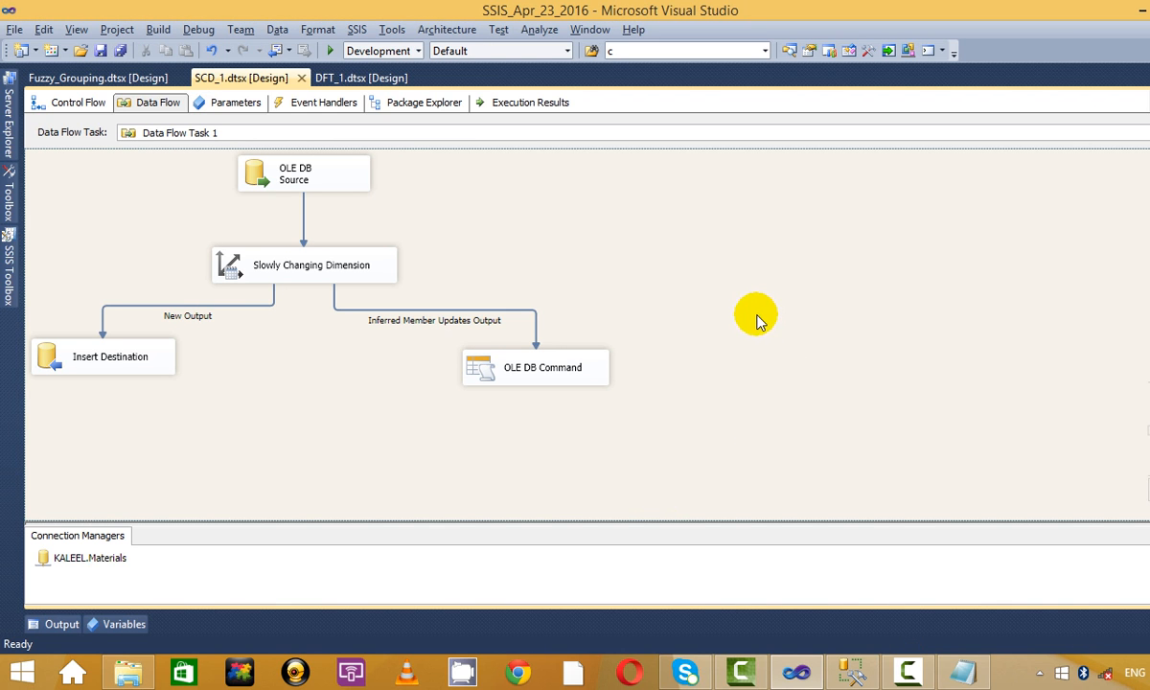
click(964, 675)
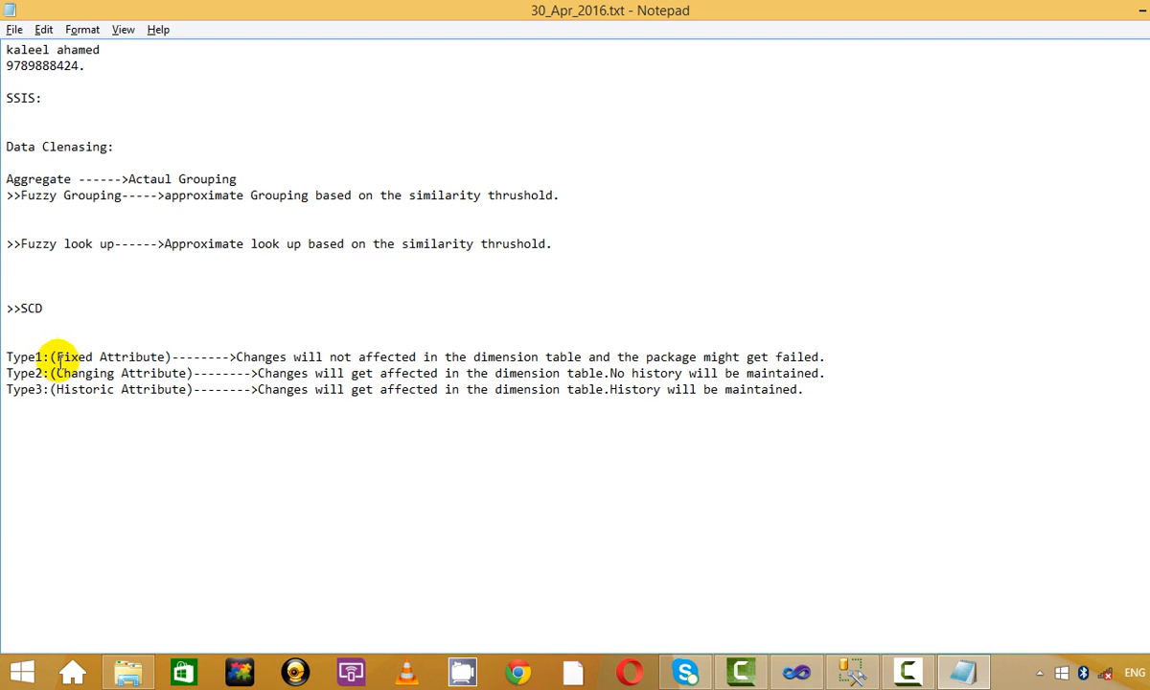
drag(57, 356, 436, 353)
click(439, 353)
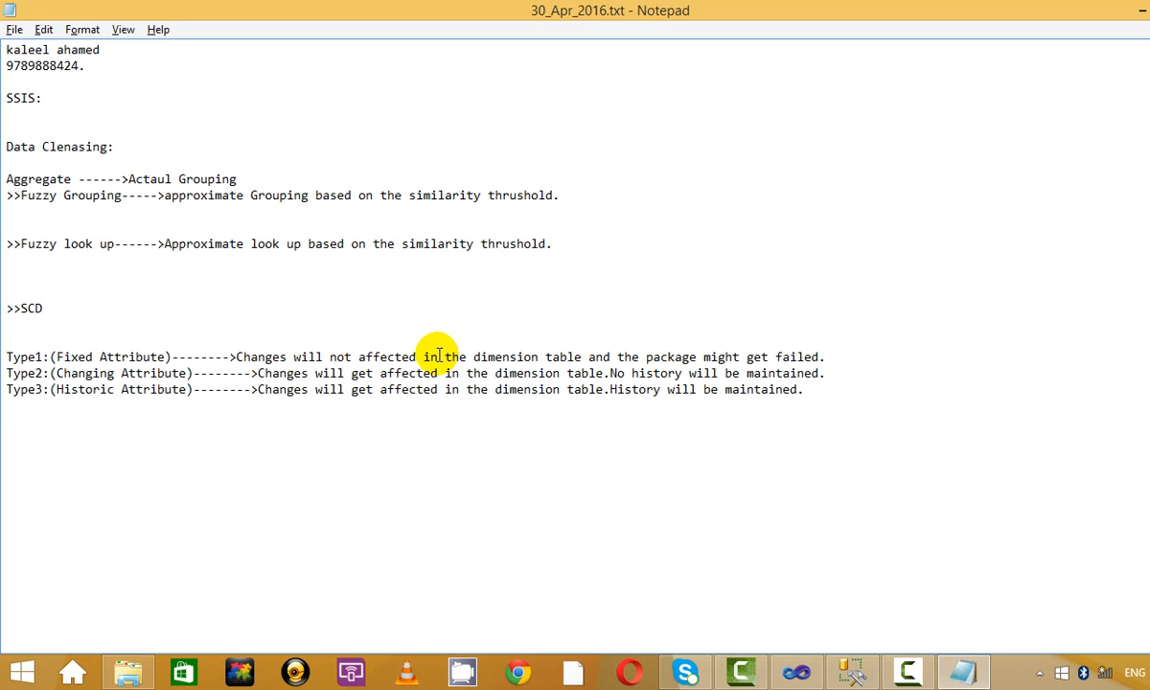
key(alt+Tab)
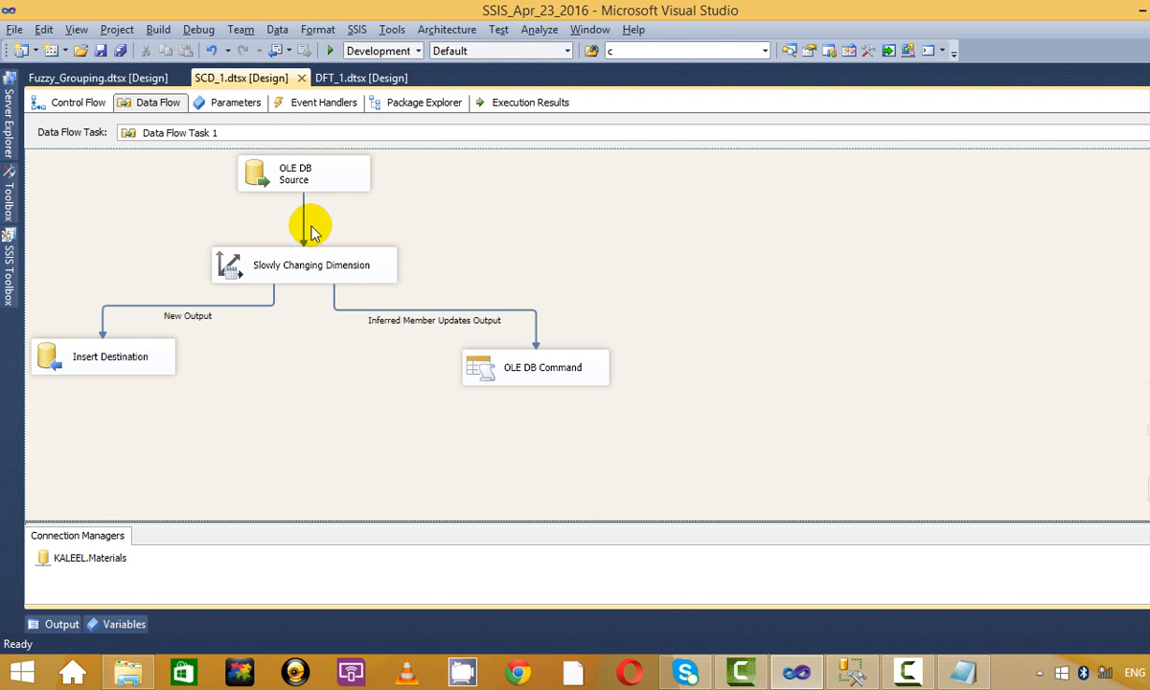
Rerun the Slowly Changing Dimension wizard unchanged, keeping comp_NAMEB as a fixed attribute.
click(315, 258)
right_click(330, 271)
click(462, 284)
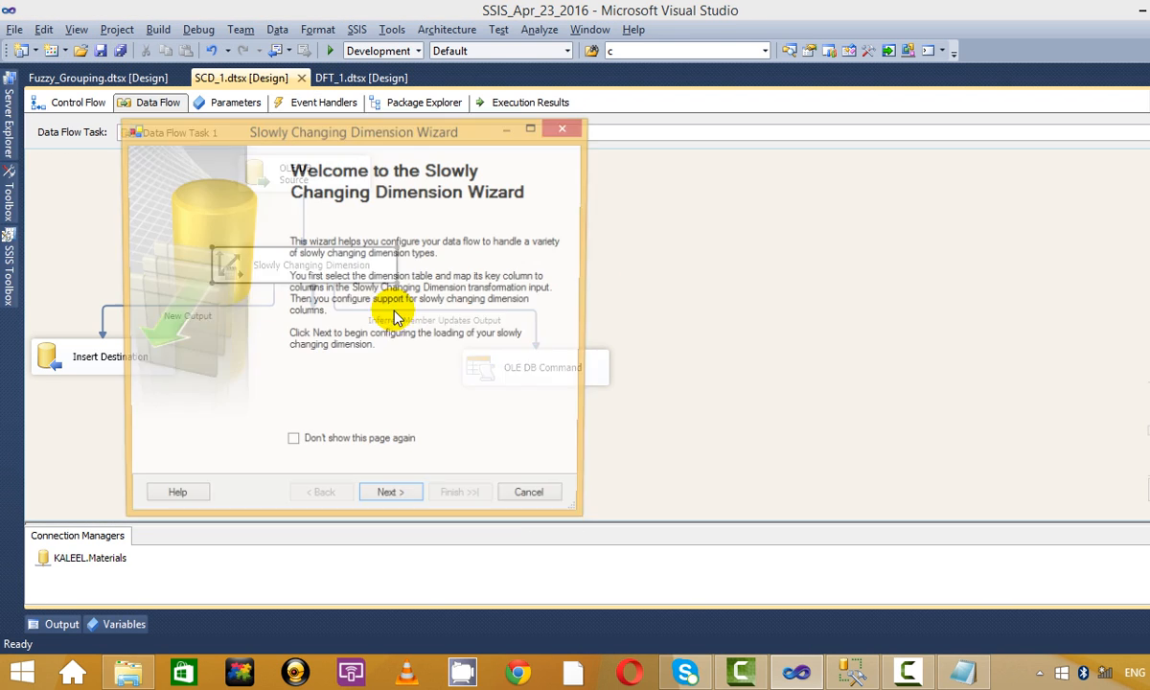
click(388, 500)
click(388, 499)
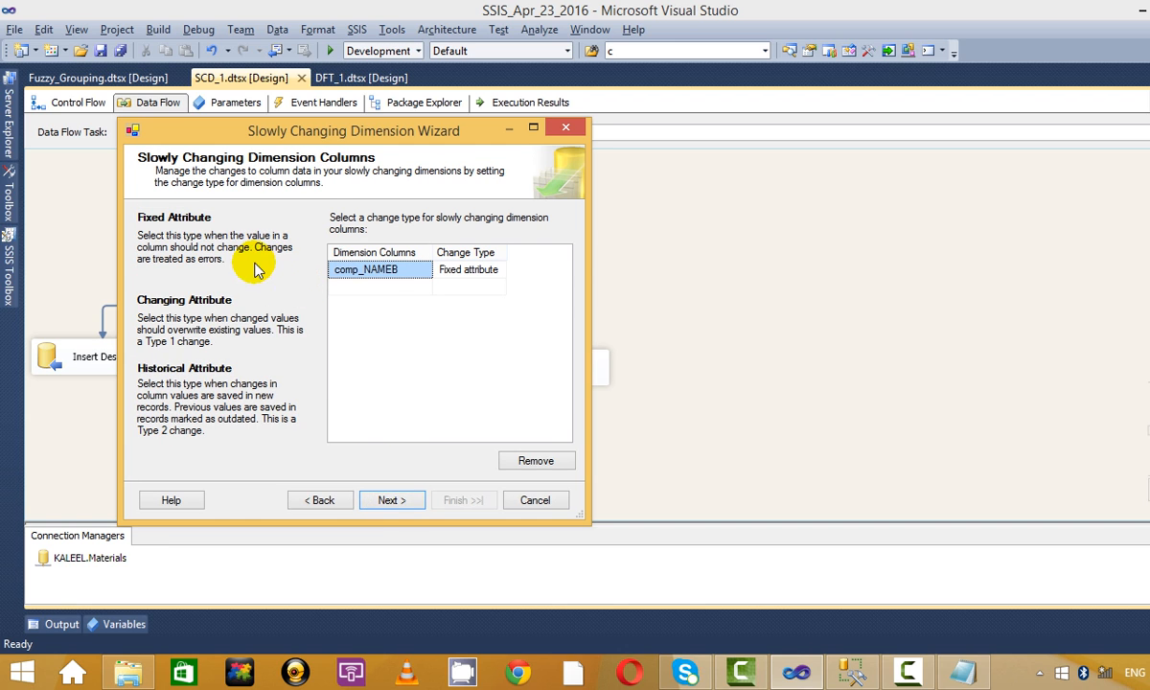
click(391, 499)
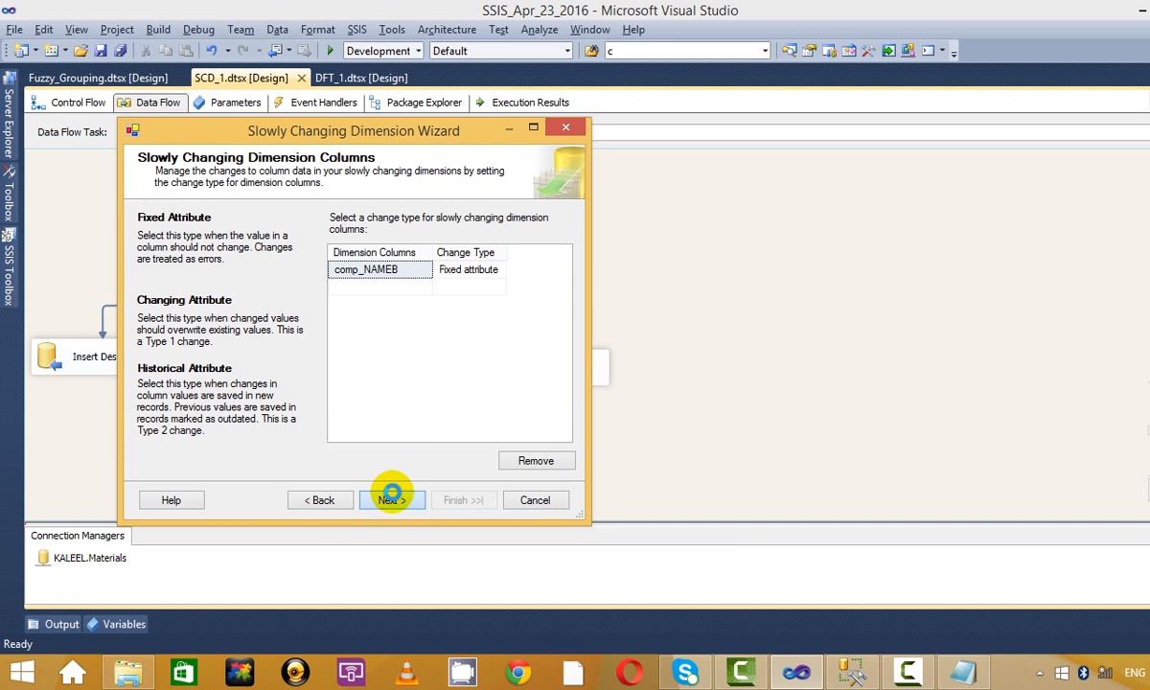
click(391, 499)
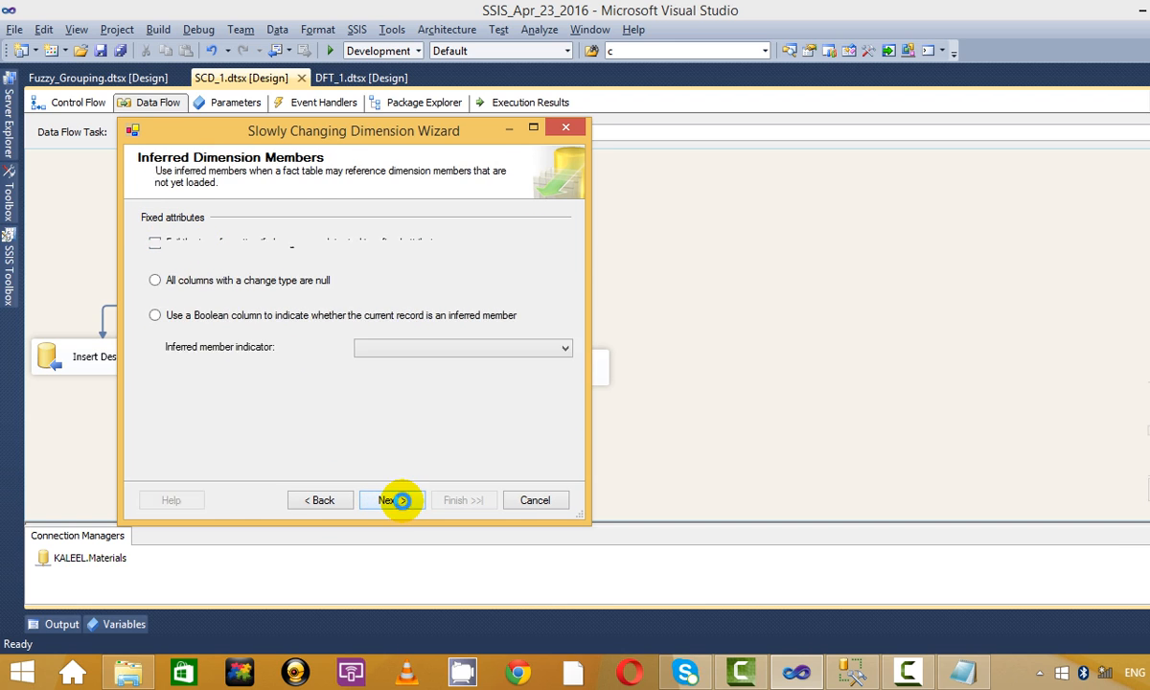
click(393, 499)
click(458, 500)
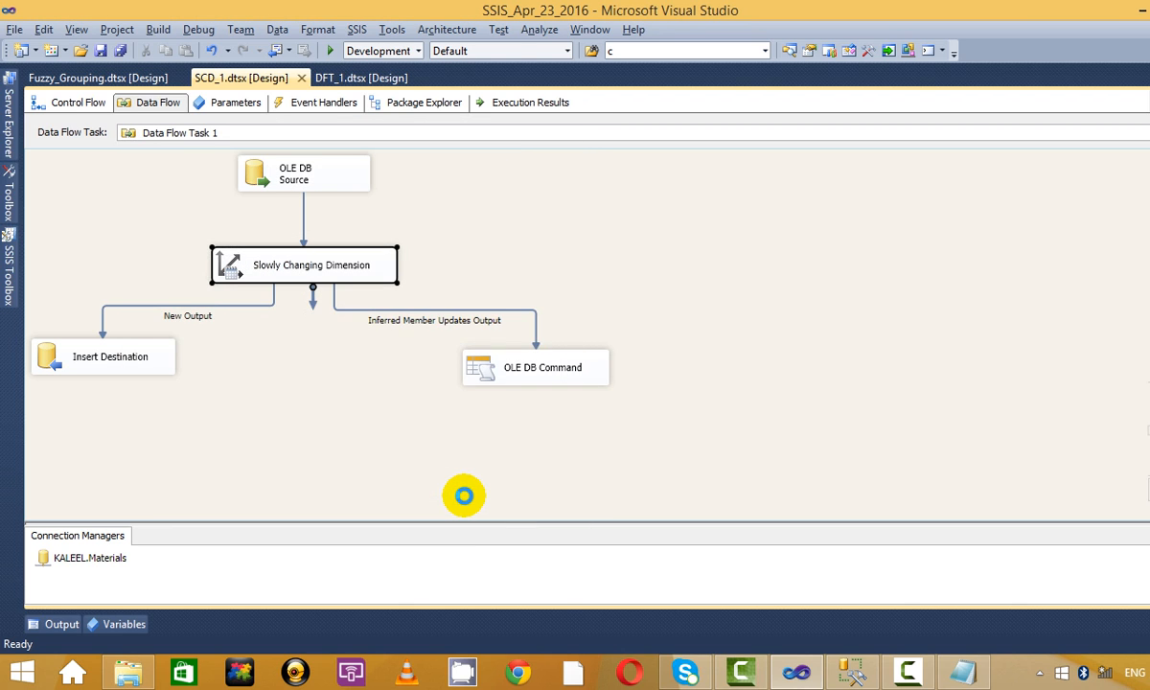
Move OLE DB Command to the lower right and Insert Destination under the SCD.
drag(326, 354, 646, 400)
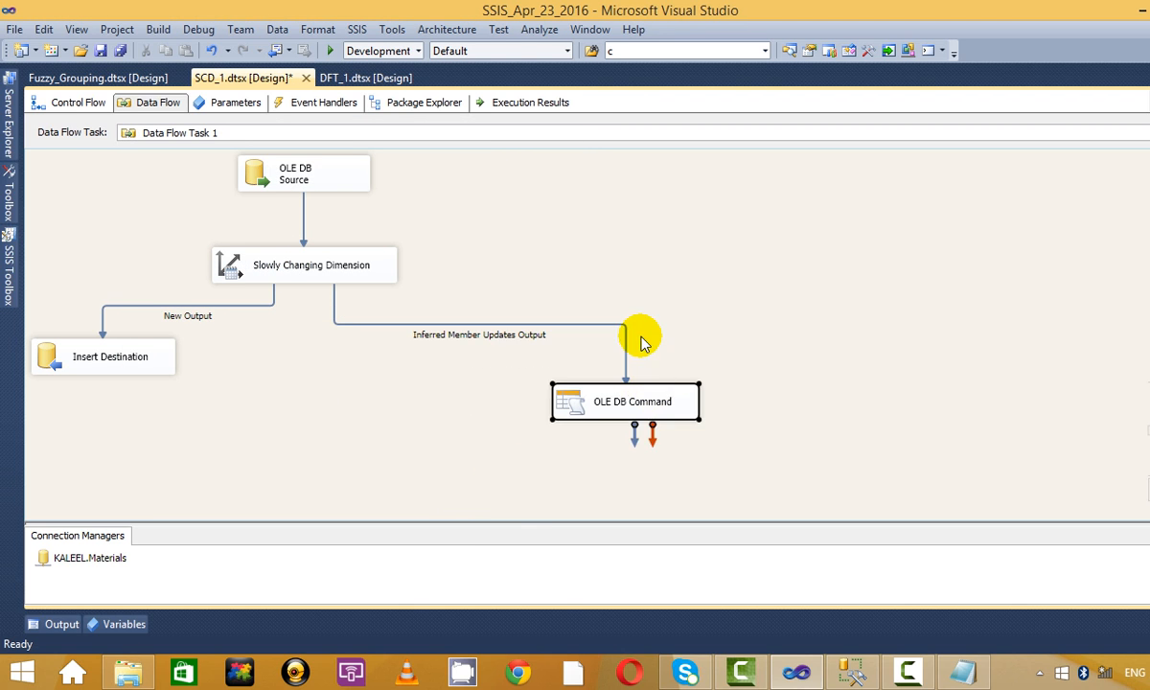
drag(143, 372, 289, 391)
click(431, 304)
key(alt+Tab)
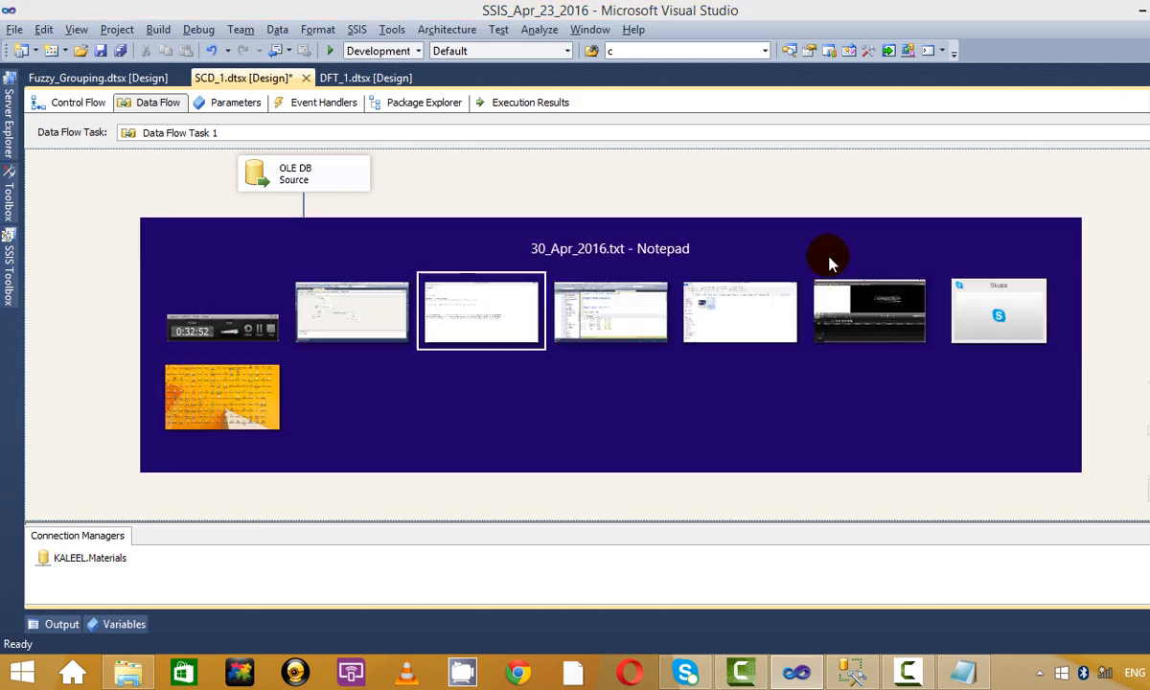
Run the stg_SCD_test staging query and then the DIM_SCD_12 query.
key(alt+Tab)
key(alt+Tab)
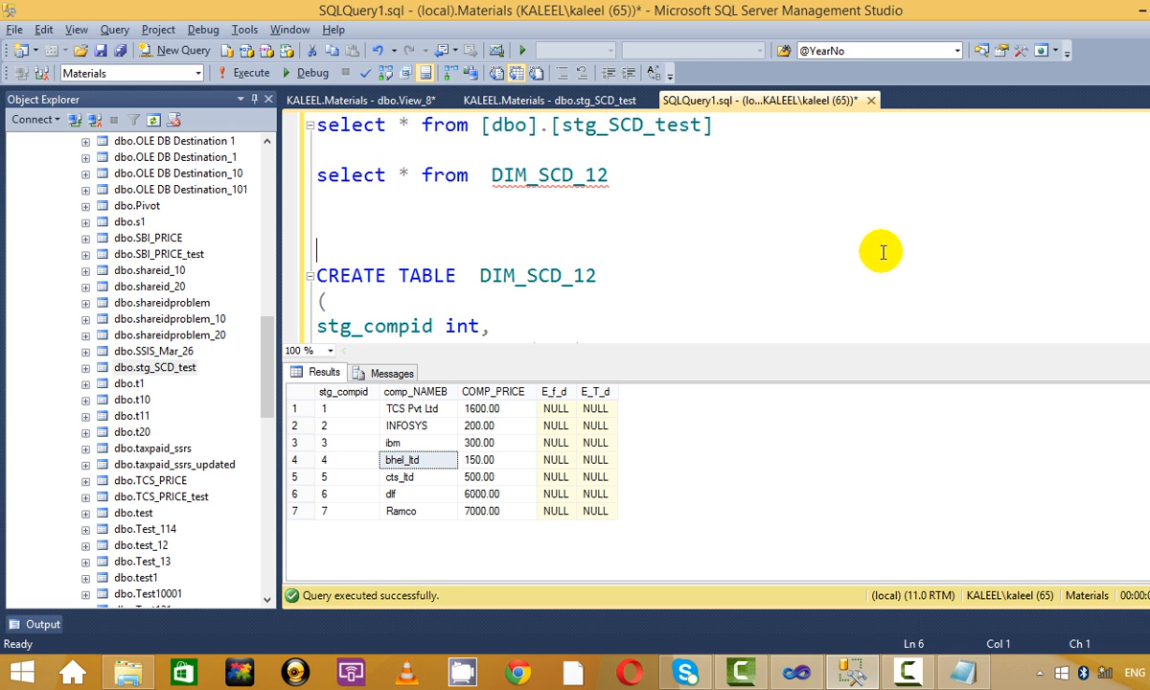
drag(728, 124, 251, 94)
click(251, 73)
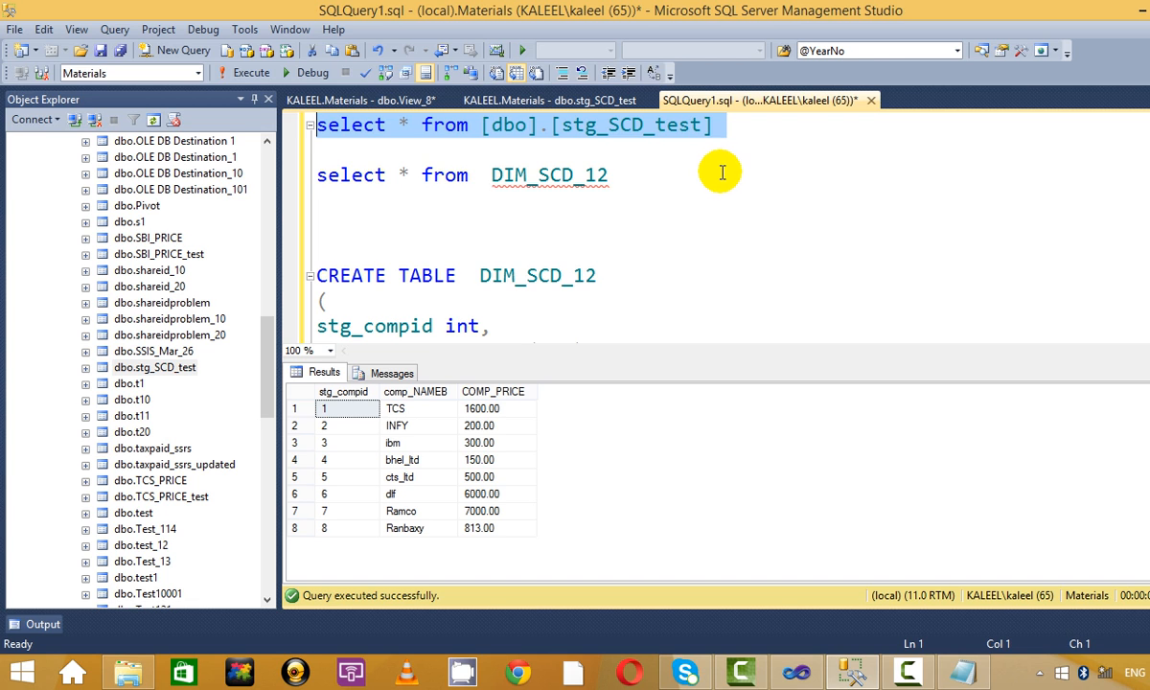
drag(682, 174, 230, 160)
click(251, 73)
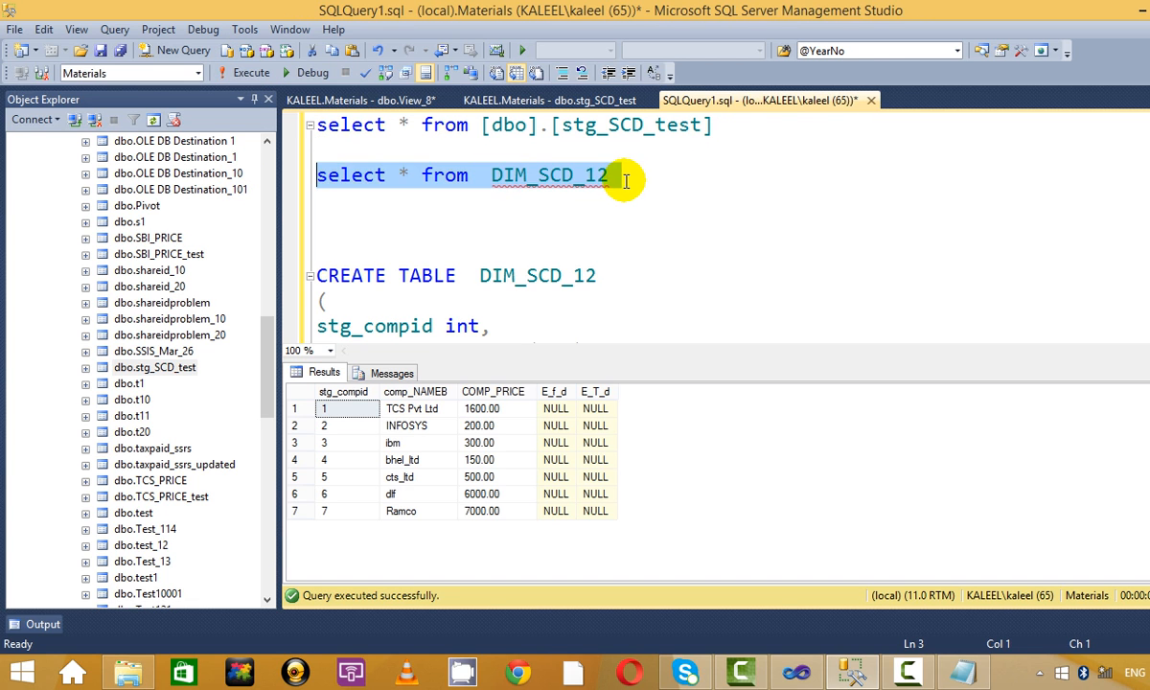
Rerun the staging query and review its TCS and INFY names and the new Ranbaxy row.
click(603, 174)
drag(709, 125, 211, 91)
click(251, 73)
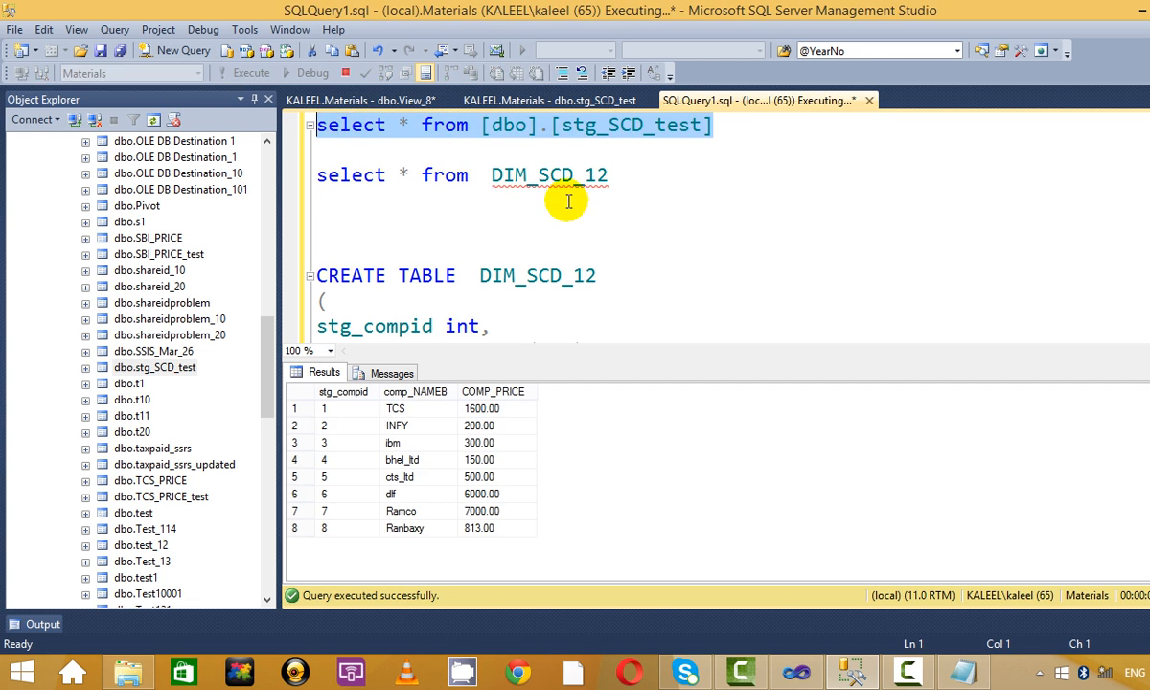
click(688, 175)
click(422, 412)
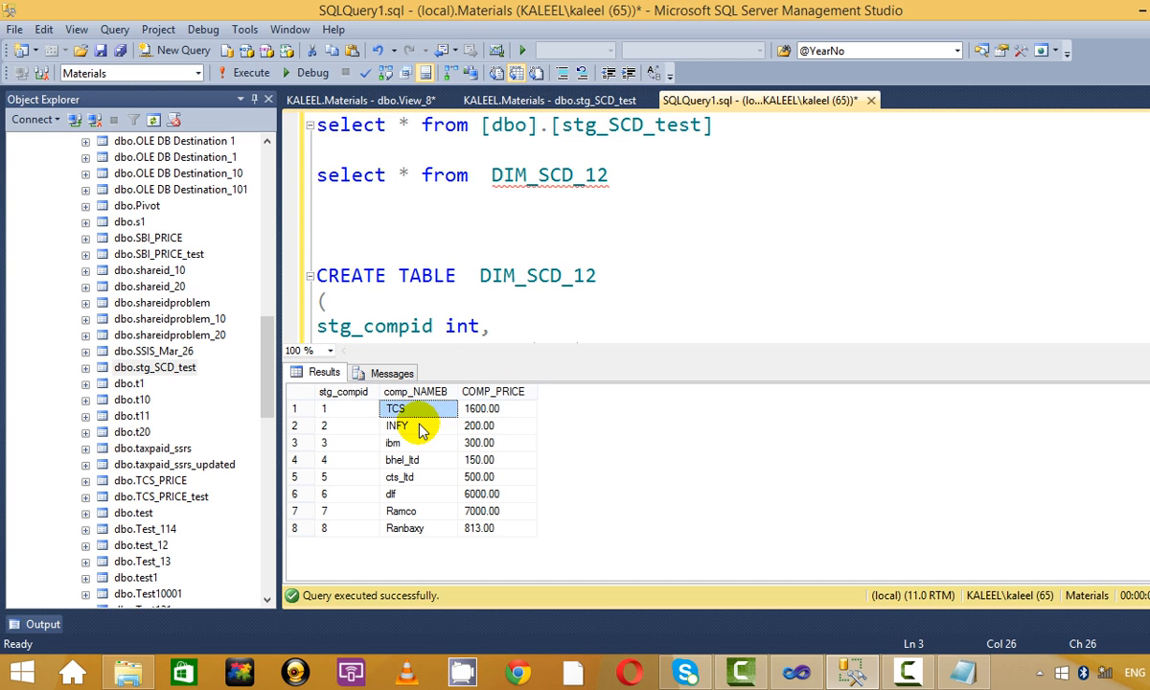
click(418, 425)
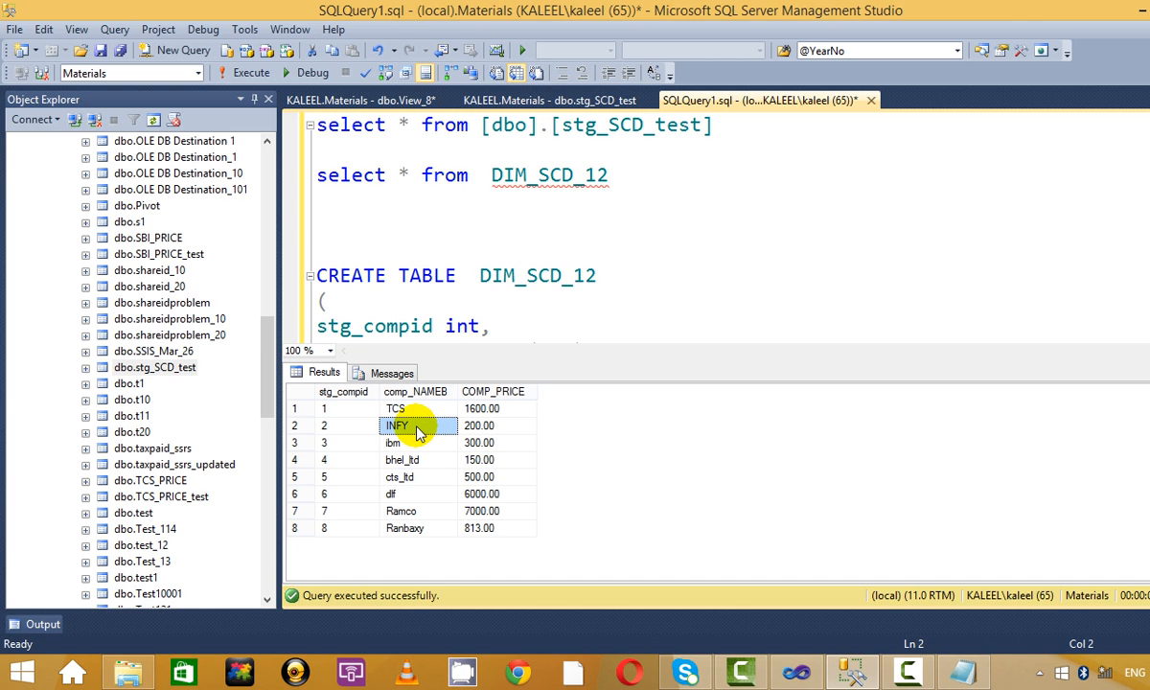
click(452, 530)
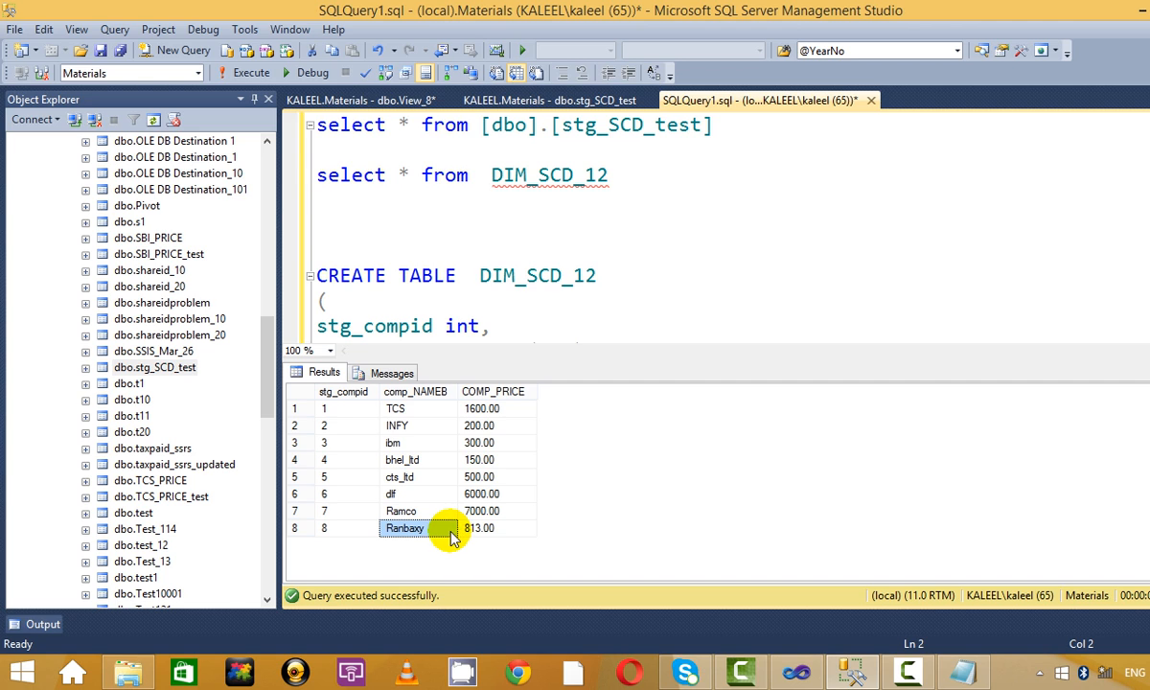
Rerun the DIM_SCD_12 query, which still returns 7 rows with E_f_d and E_T_d NULL.
click(642, 192)
drag(697, 170, 12, 158)
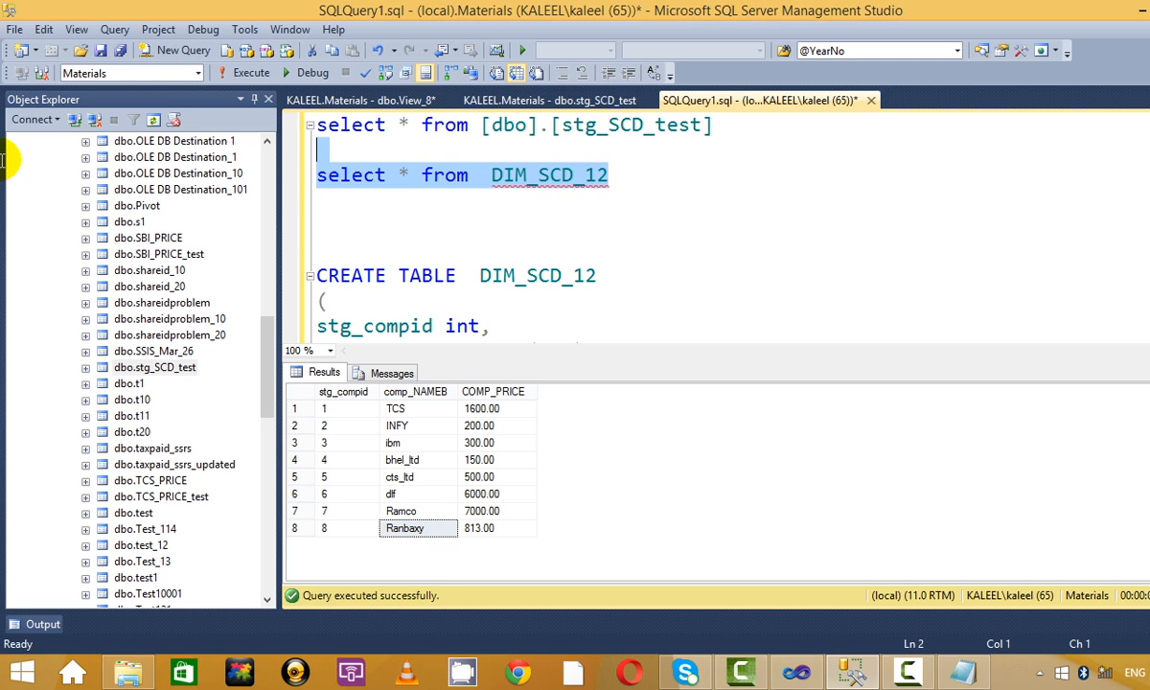
click(224, 74)
click(632, 199)
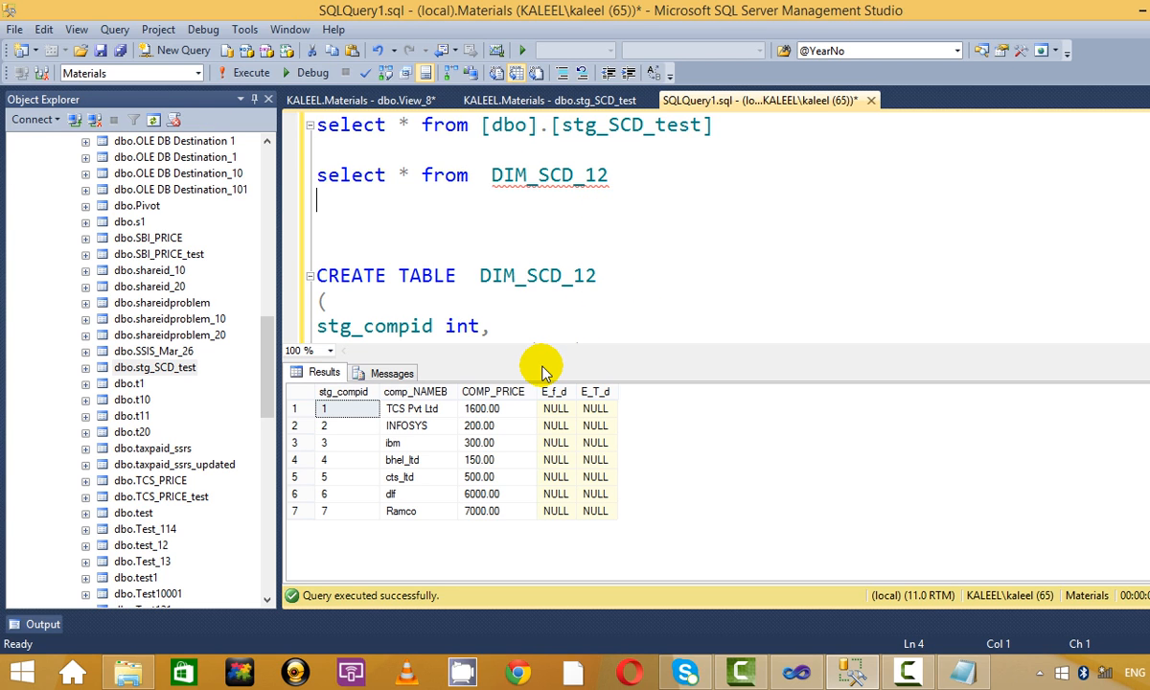
key(alt+Tab)
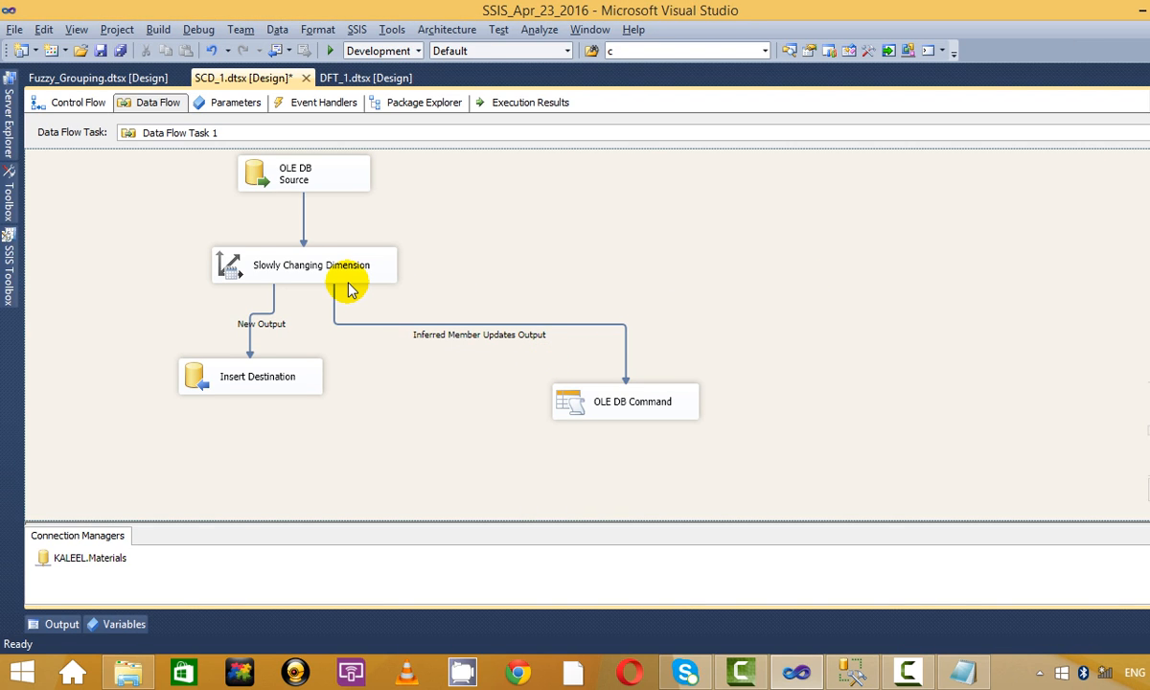
Debug SCD_1 so 8 source rows flow and 1 new row reaches Insert Destination, then stop.
click(330, 50)
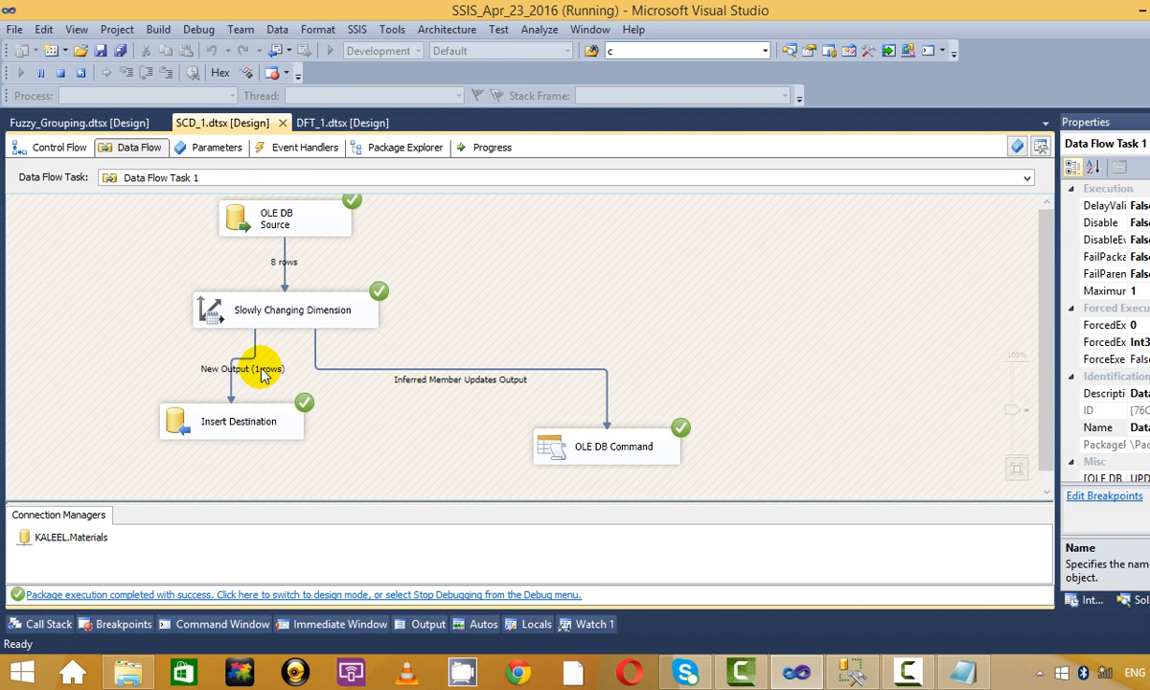
click(60, 72)
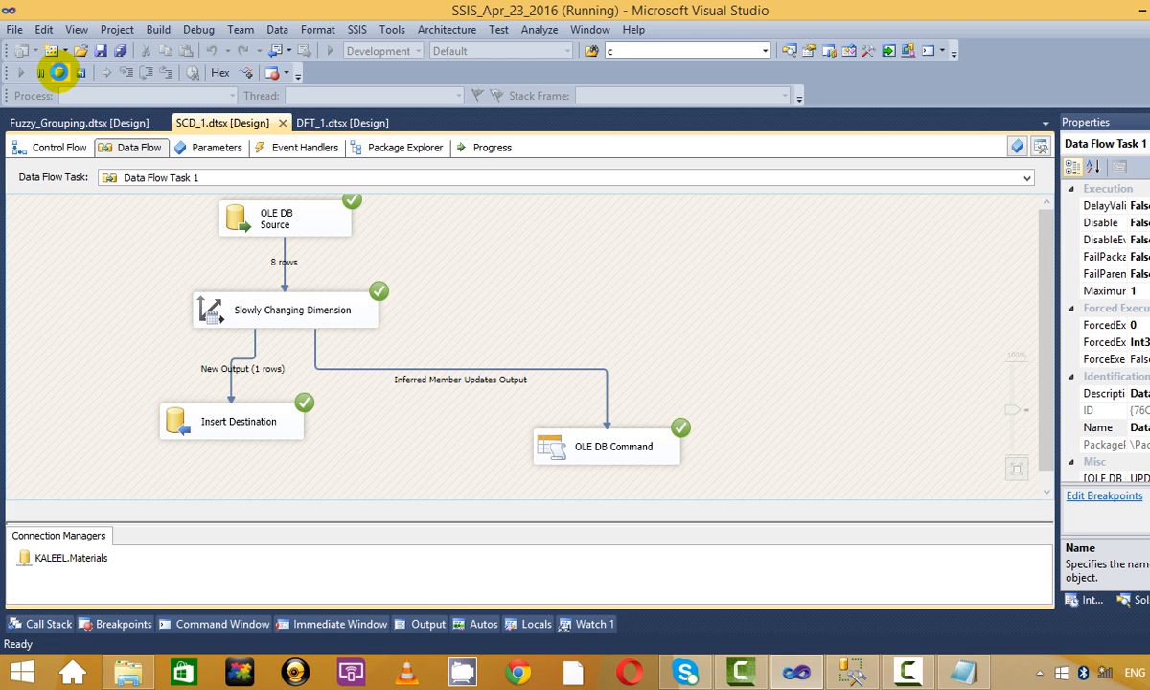
Run the staging query, then the DIM_SCD_12 query to check the load.
key(alt+Tab)
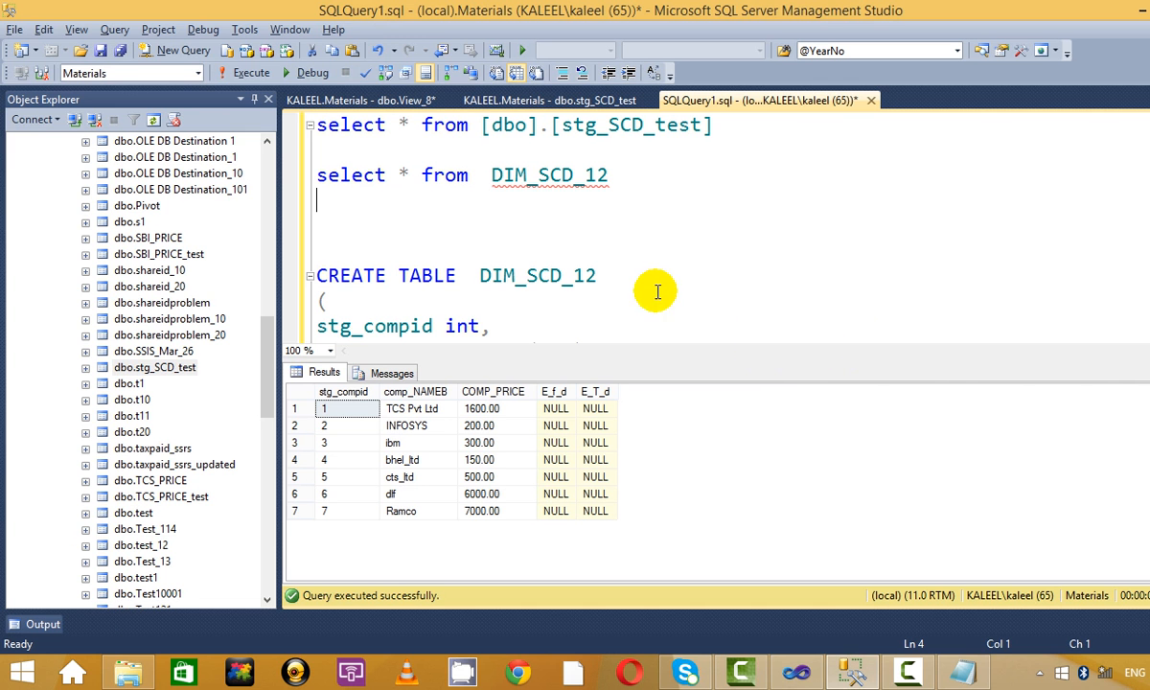
drag(850, 139, 188, 69)
click(243, 77)
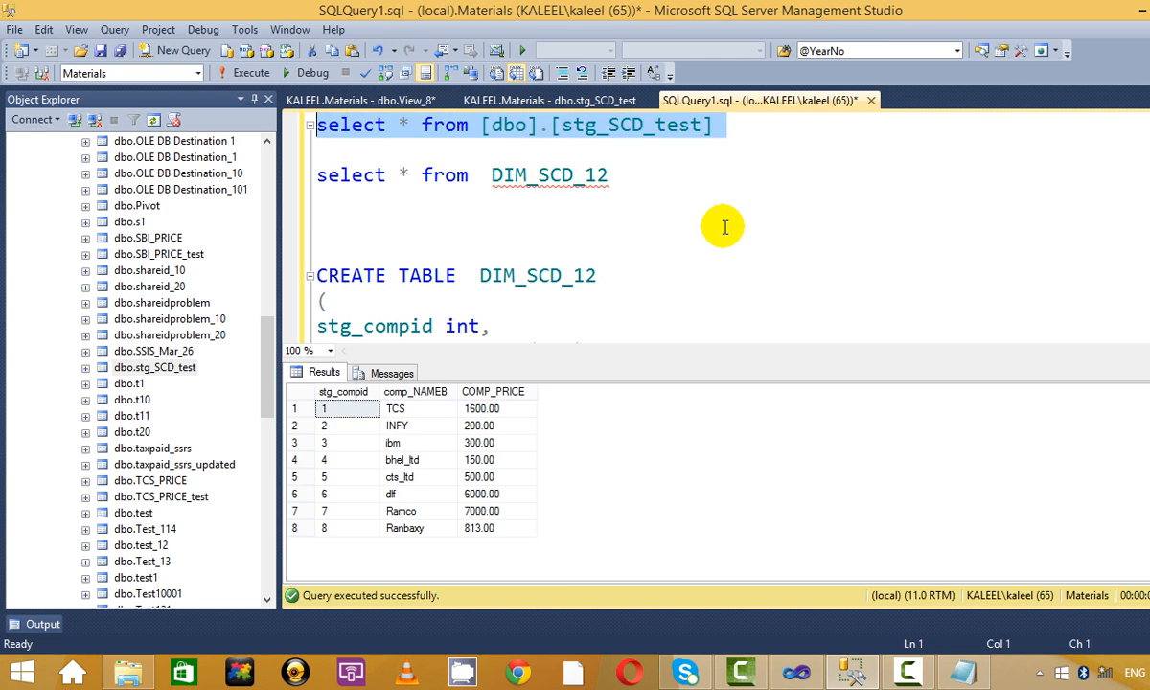
click(690, 225)
drag(663, 174, 233, 173)
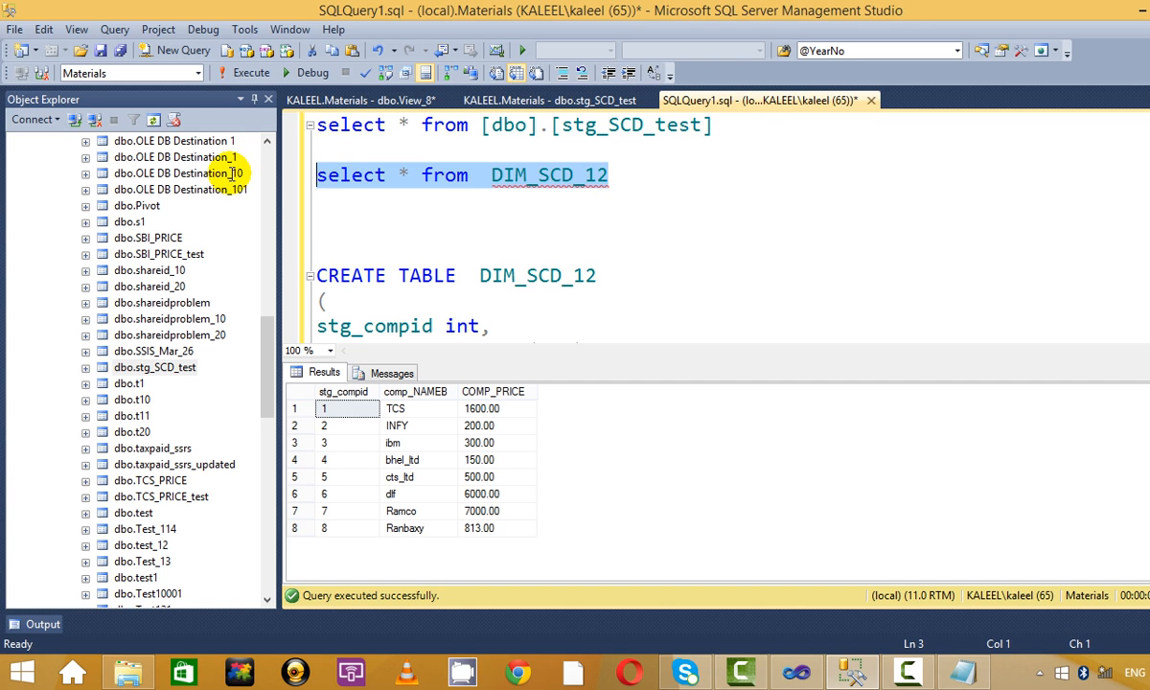
click(232, 74)
click(618, 277)
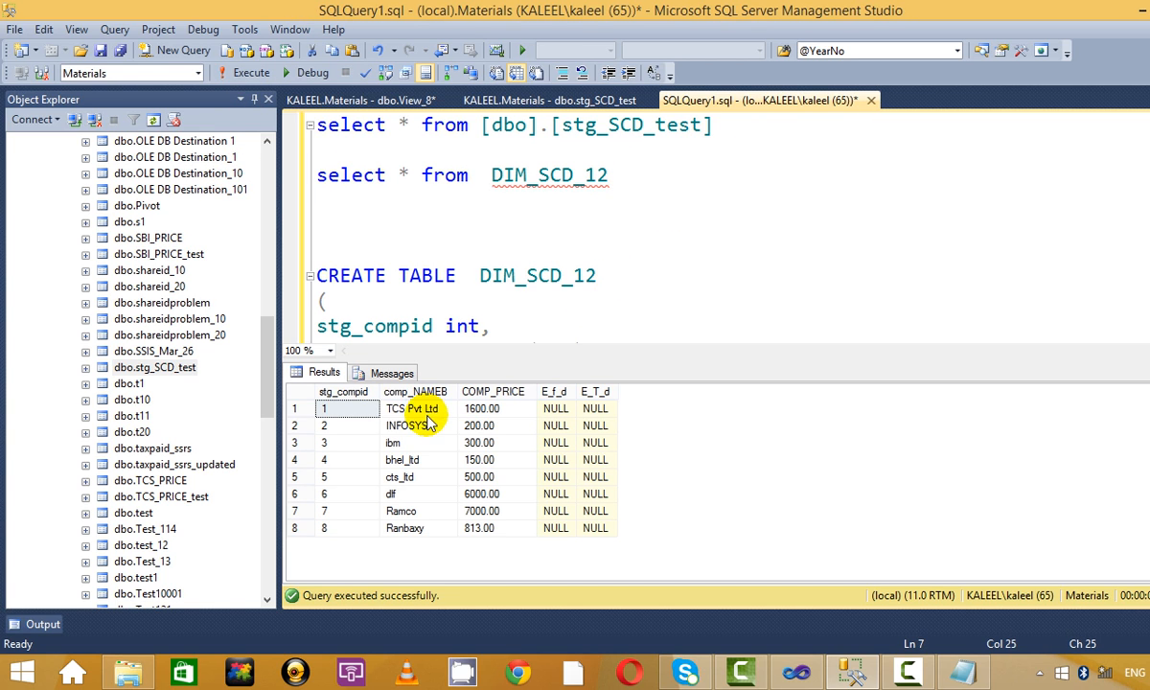
Review the 8 DIM_SCD_12 rows: INFOSYS unchanged and Ranbaxy added at 813.00.
click(421, 427)
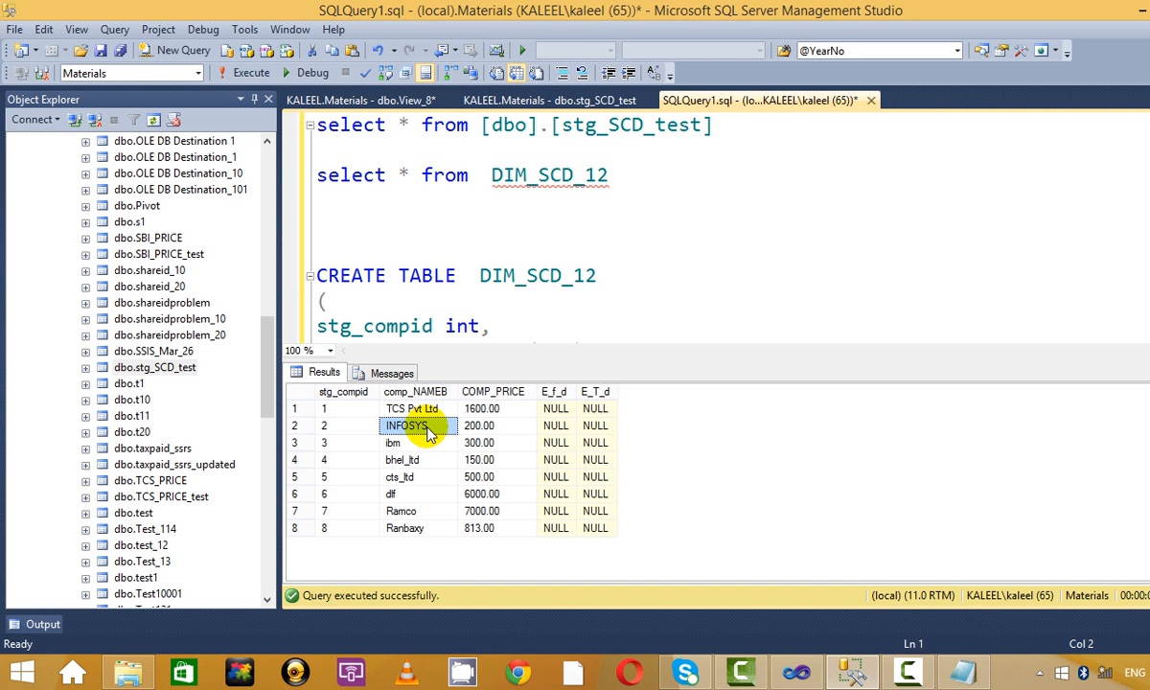
click(422, 528)
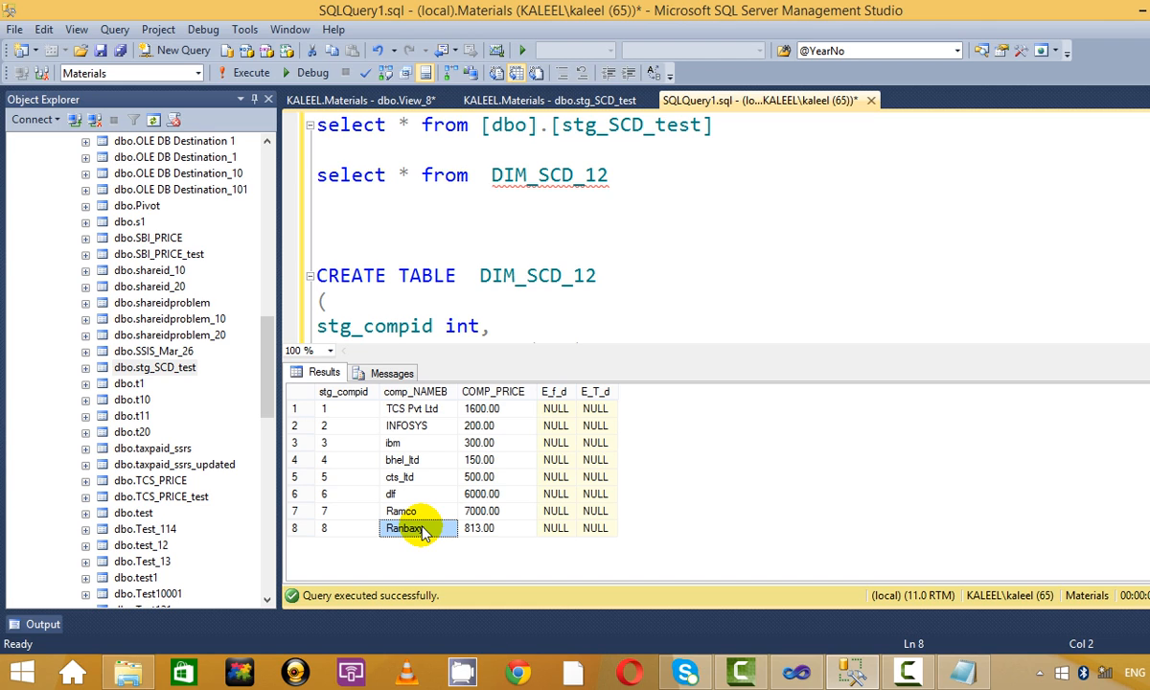
click(737, 252)
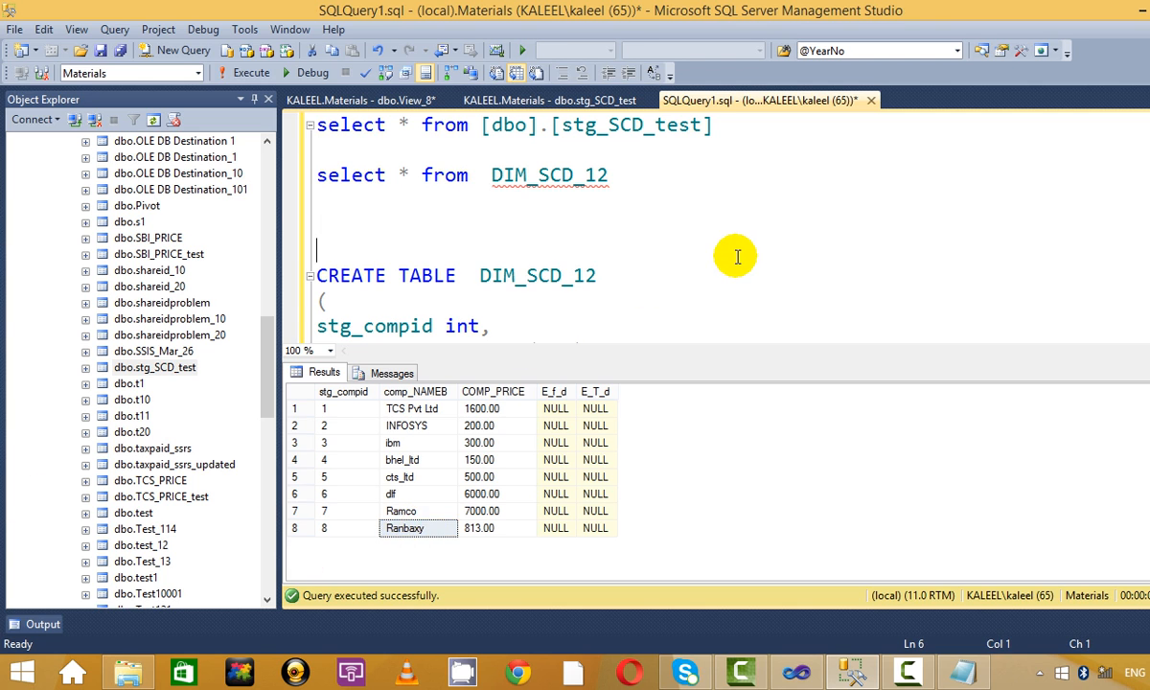
key(ctrl+r)
click(762, 309)
key(alt+Tab)
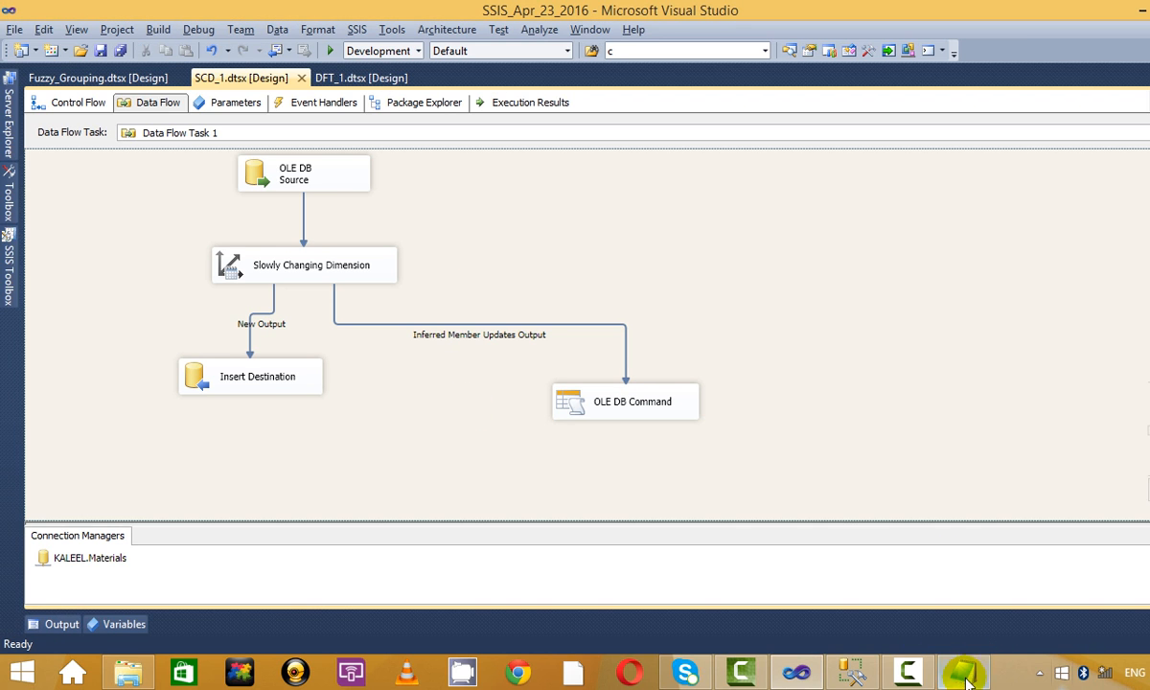
Add blank lines after the Type1 and Type2 notes in 30_Apr_2016.txt.
click(966, 673)
click(154, 336)
click(153, 274)
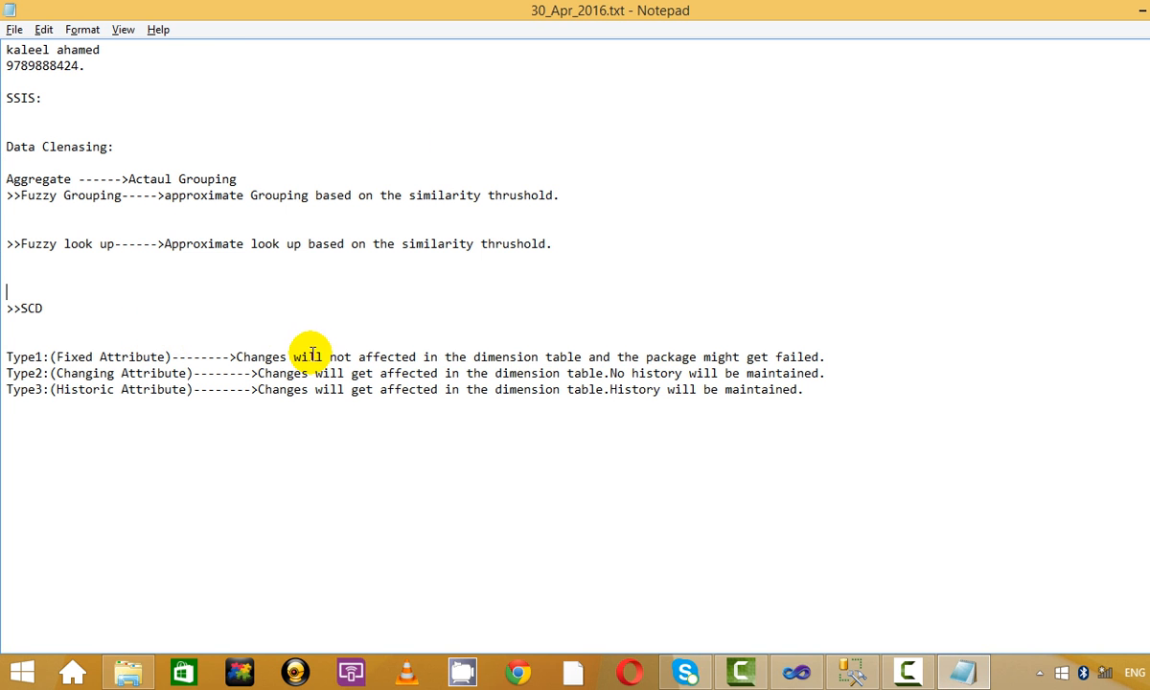
key(Return)
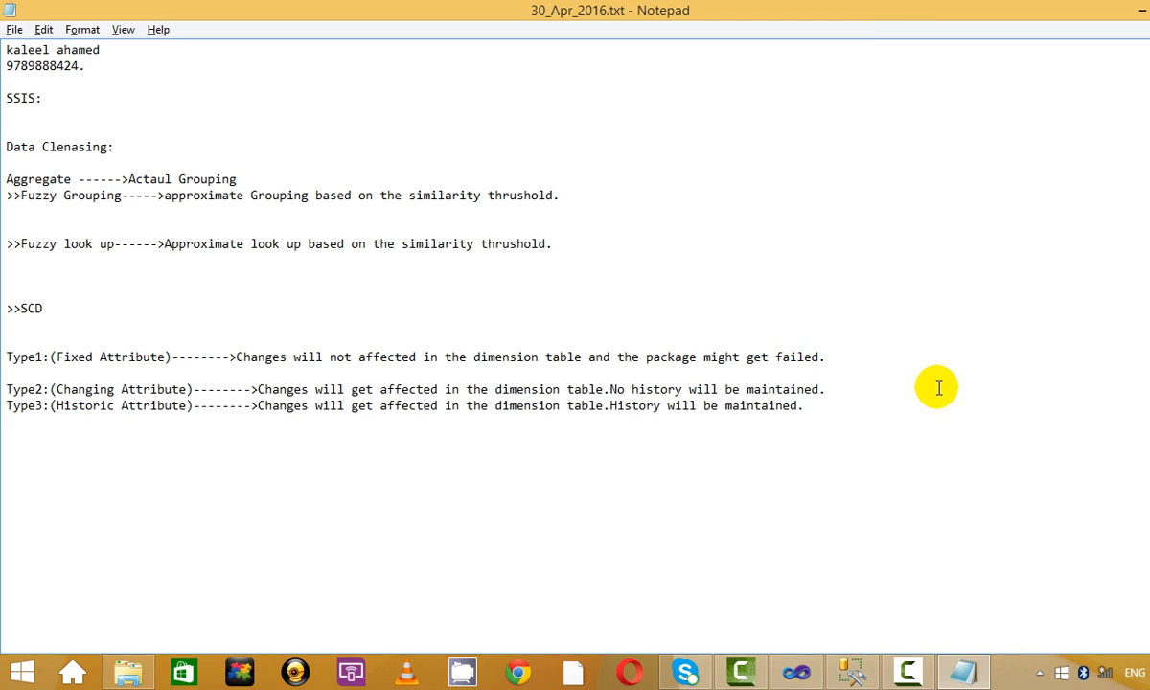
click(896, 382)
key(Return)
key(alt+Tab)
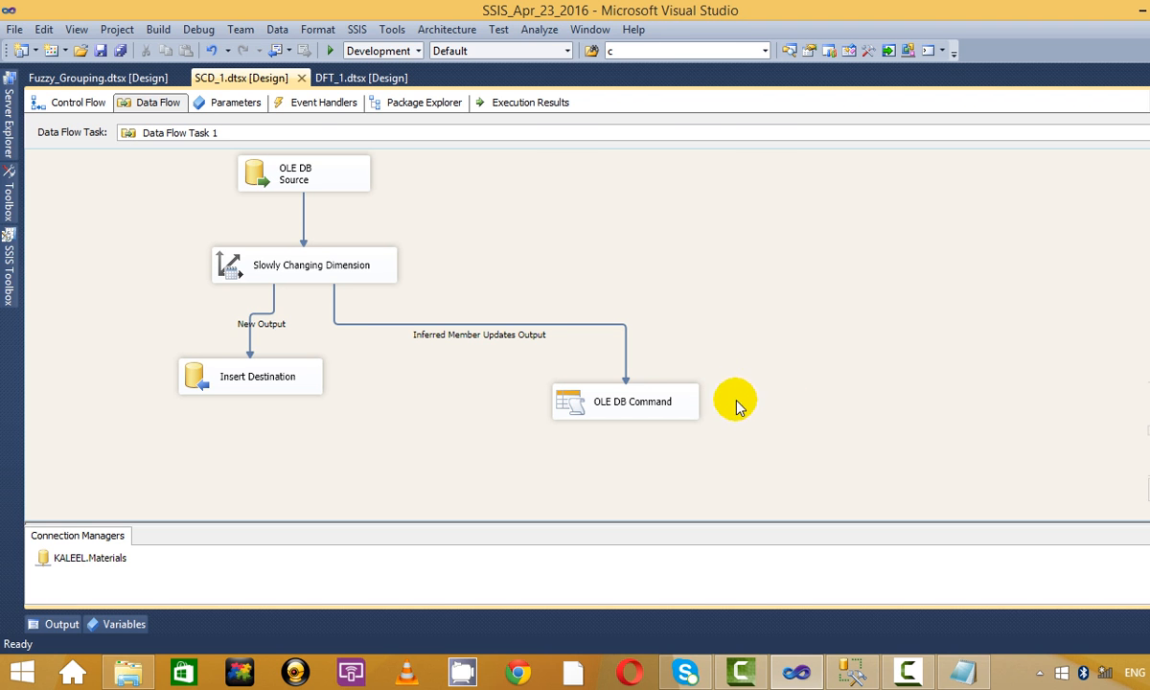
Reopen the Slowly Changing Dimension wizard and set comp_NAMEB to Changing attribute.
right_click(327, 257)
click(498, 271)
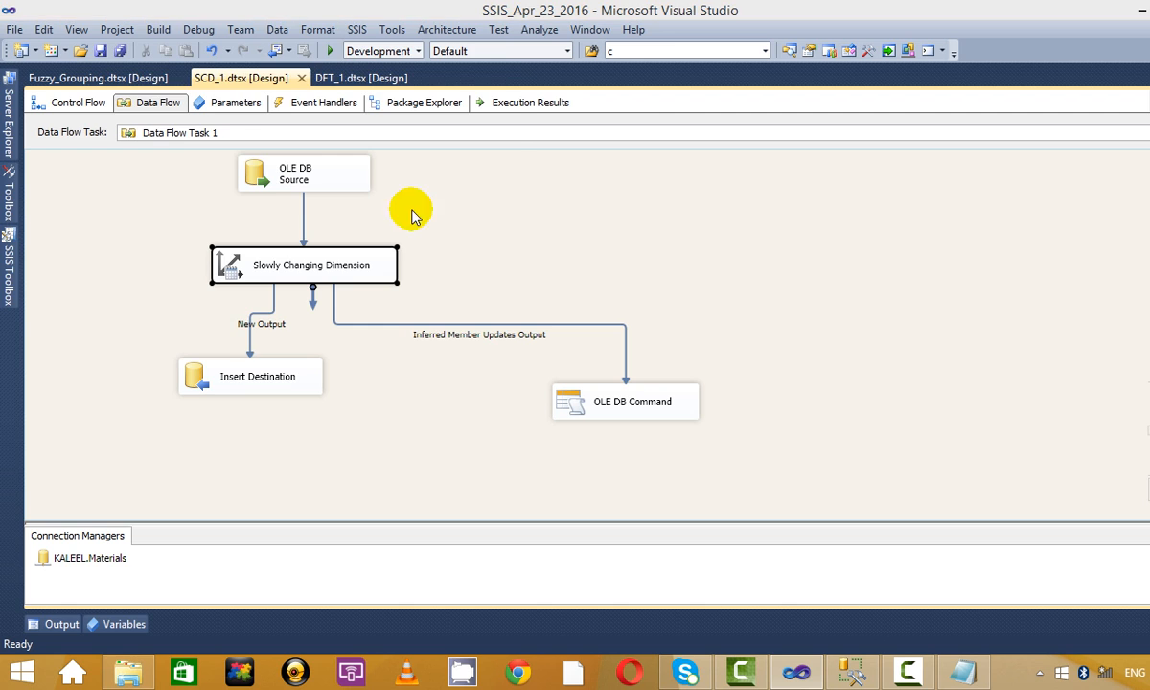
click(340, 431)
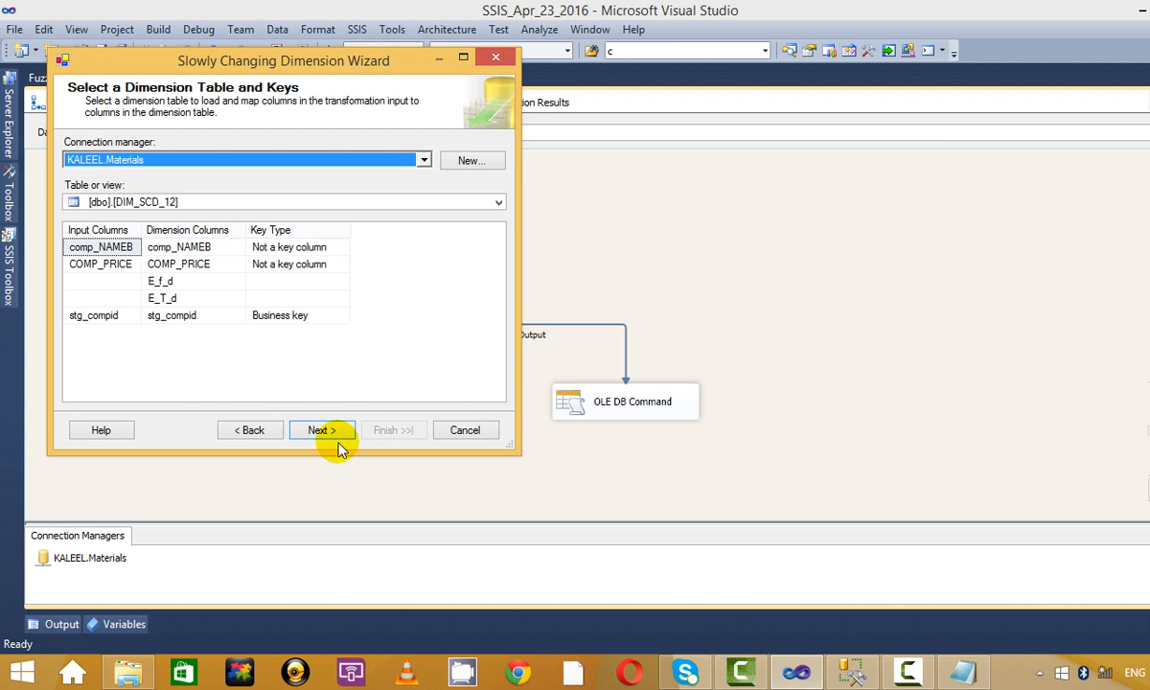
click(330, 433)
click(422, 200)
click(428, 200)
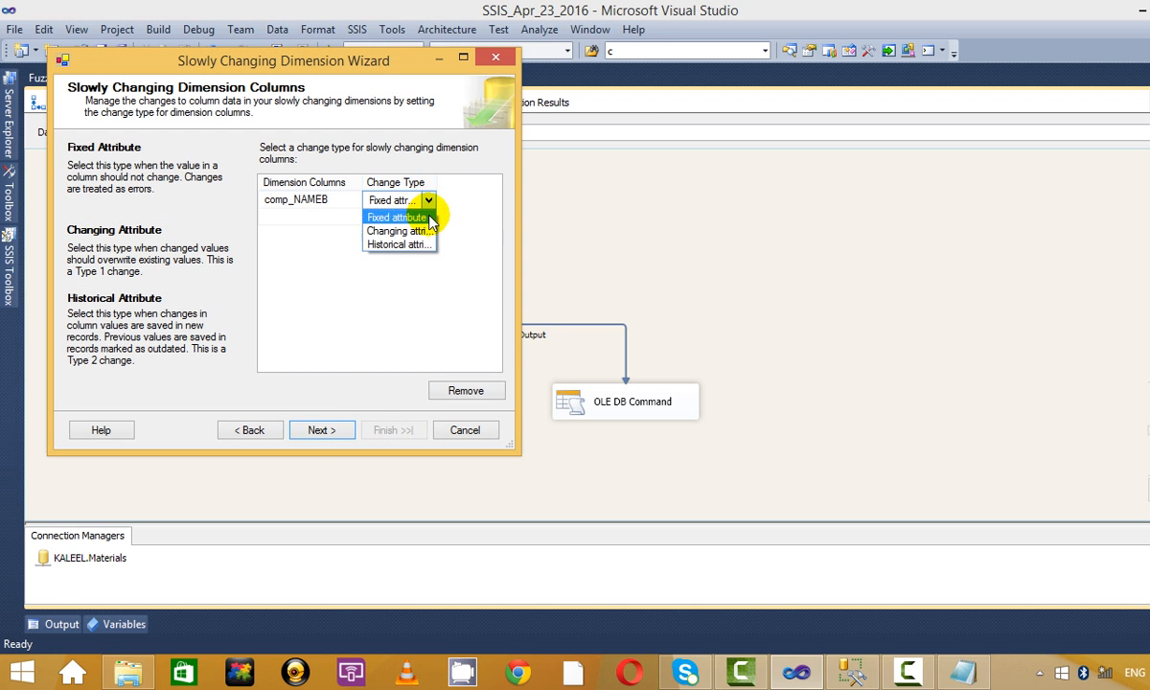
click(420, 231)
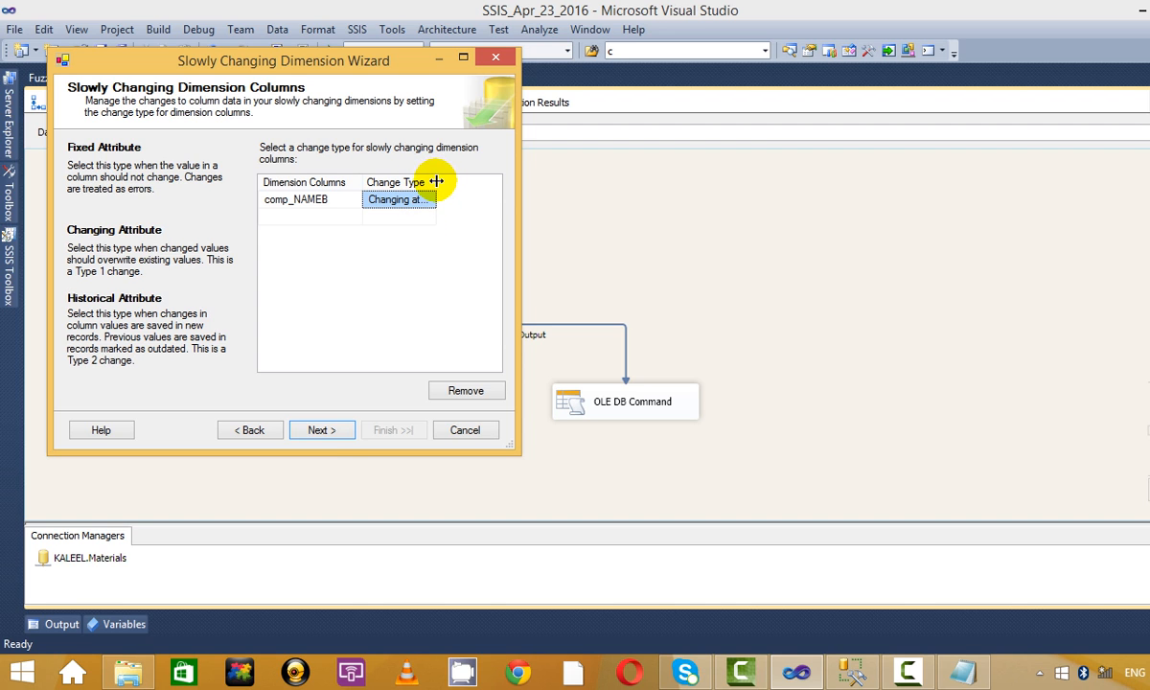
drag(436, 181, 470, 180)
Keep inferred member support enabled and finish the wizard to generate OLE DB Command 1.
click(324, 430)
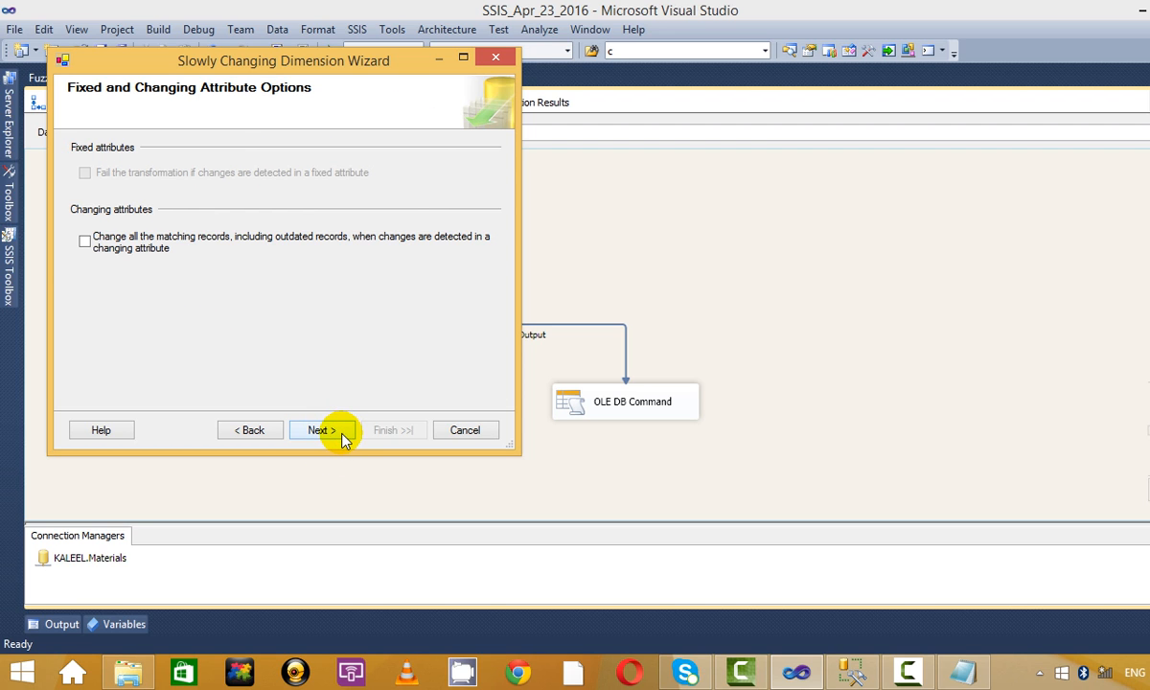
click(324, 430)
click(266, 436)
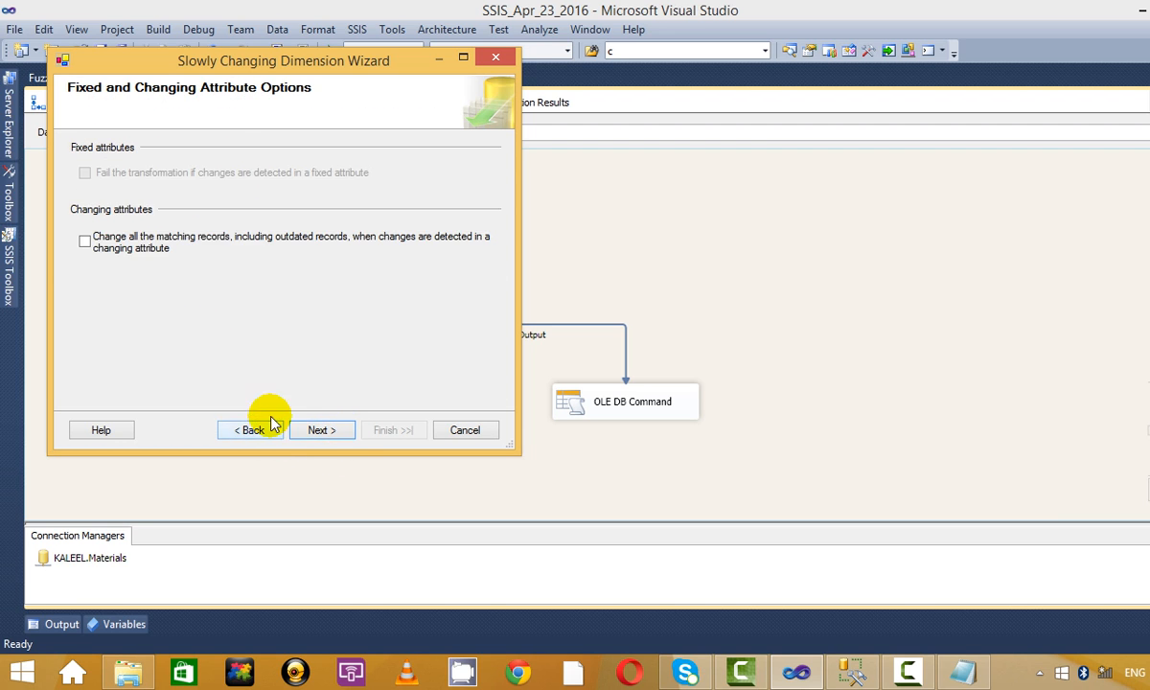
click(316, 433)
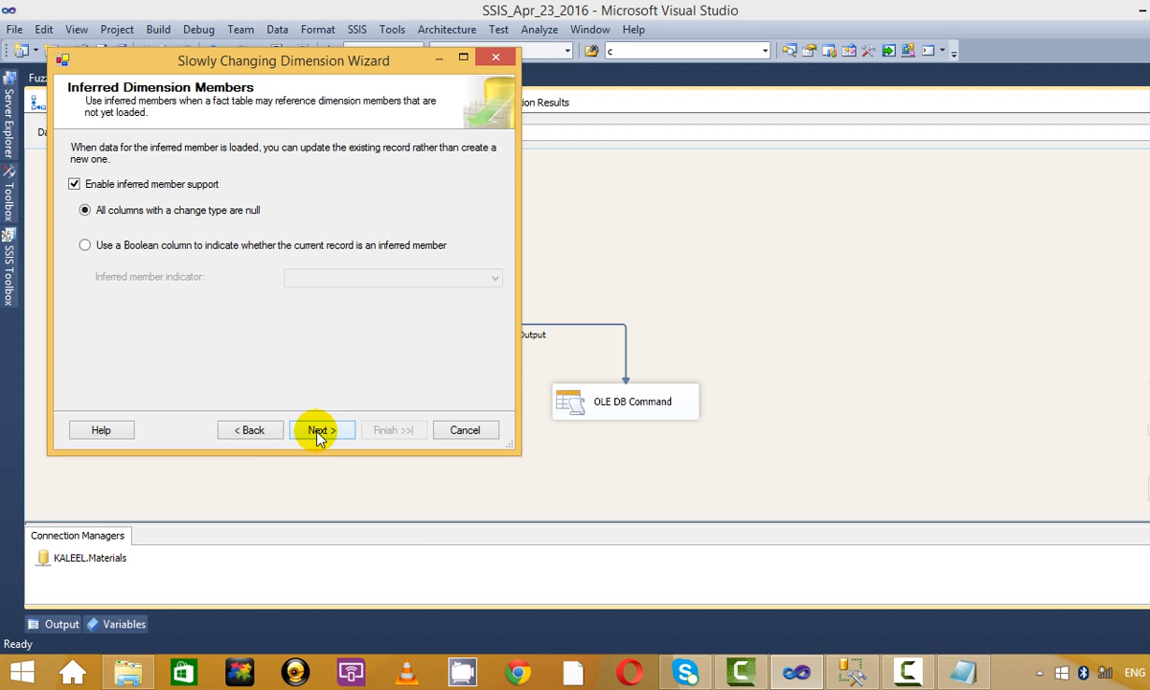
click(318, 432)
click(379, 429)
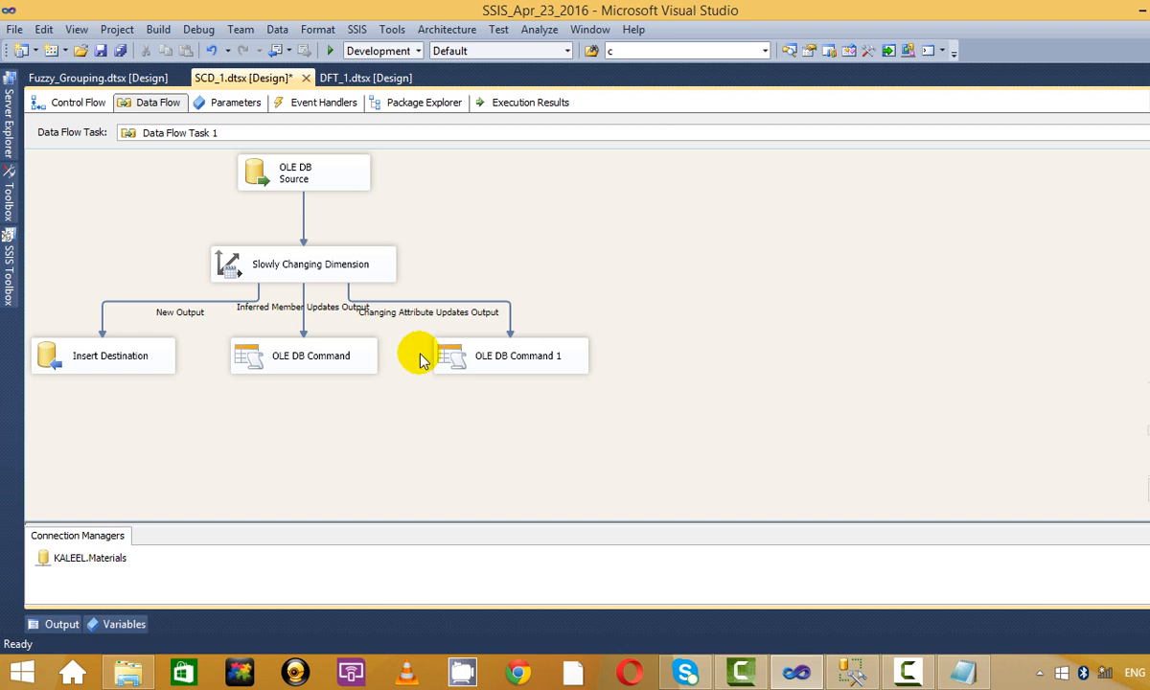
Spread OLE DB Command 1, OLE DB Command and Insert Destination apart on the canvas.
drag(450, 356, 688, 350)
drag(340, 359, 402, 361)
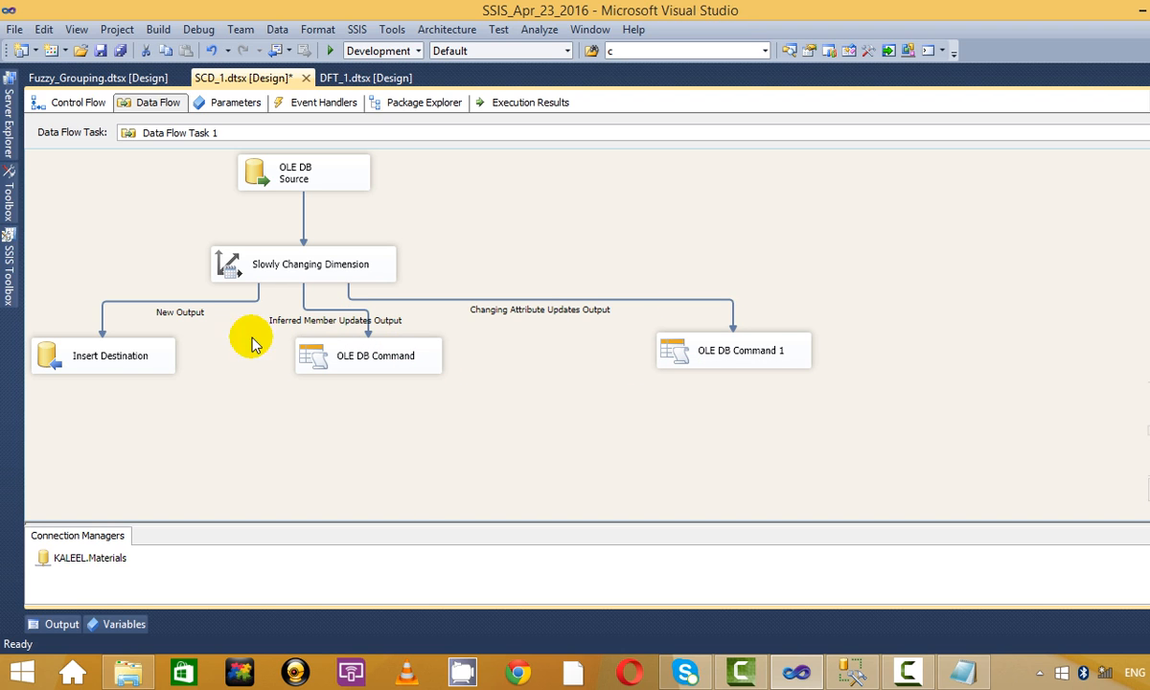
drag(54, 345, 77, 353)
click(305, 436)
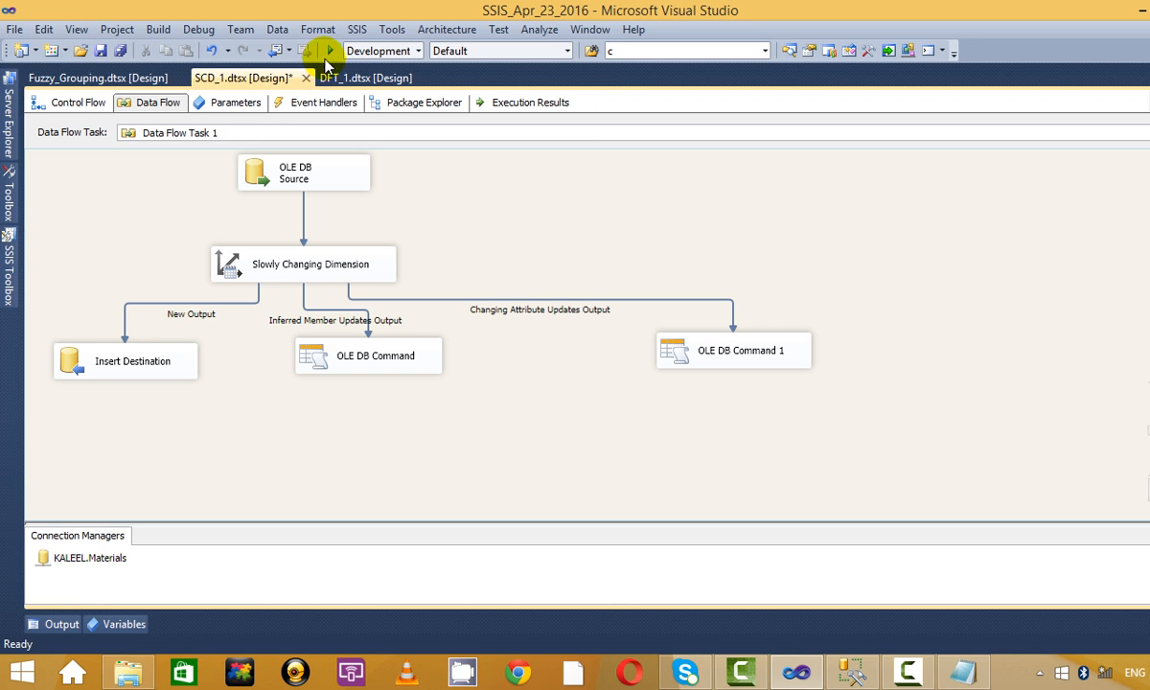
Run SCD_1 and confirm 2 rows reach OLE DB Command 1 via Changing Attribute Updates Output, then stop.
click(77, 105)
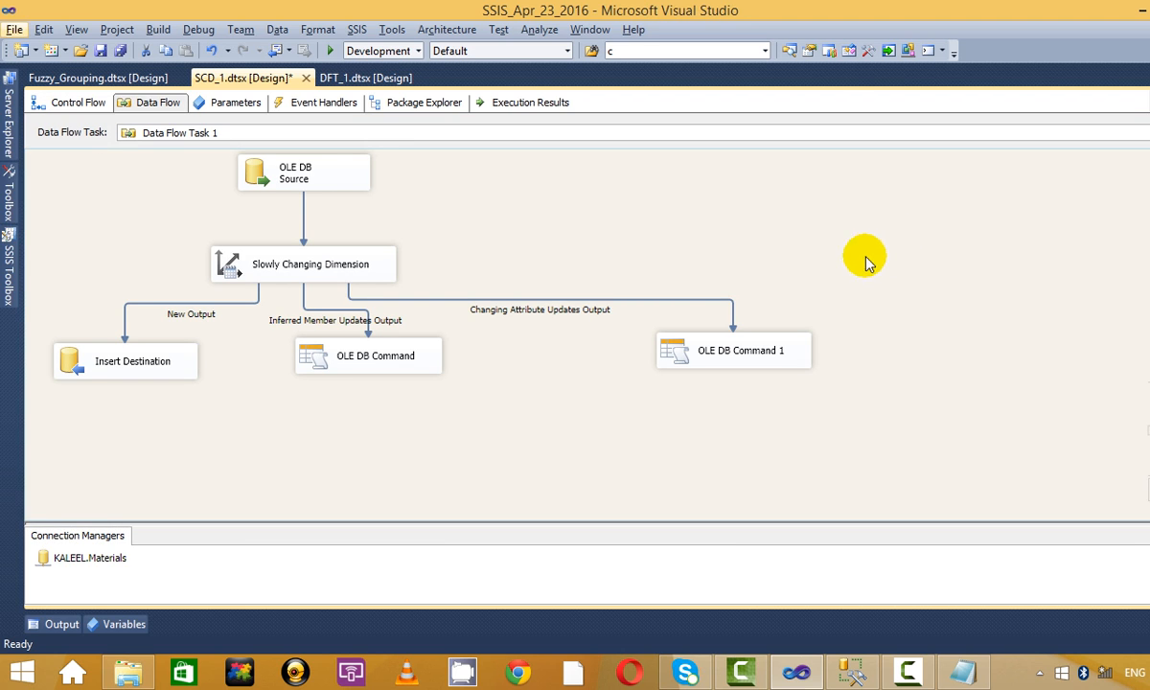
key(alt+Tab)
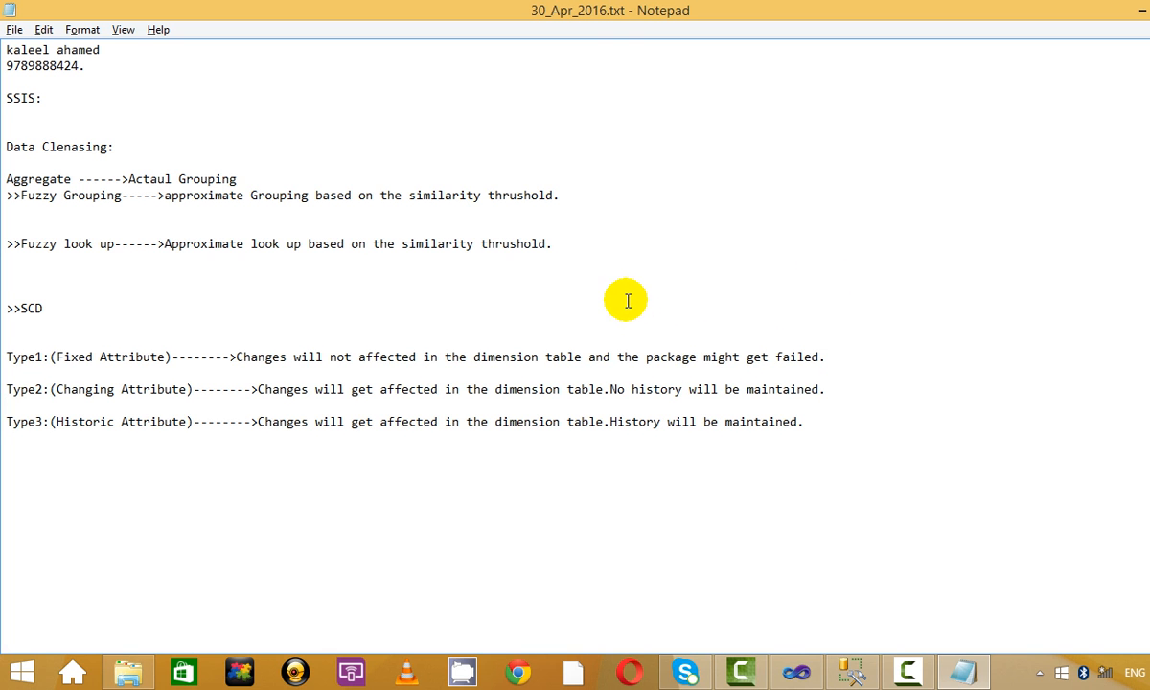
key(alt+Tab)
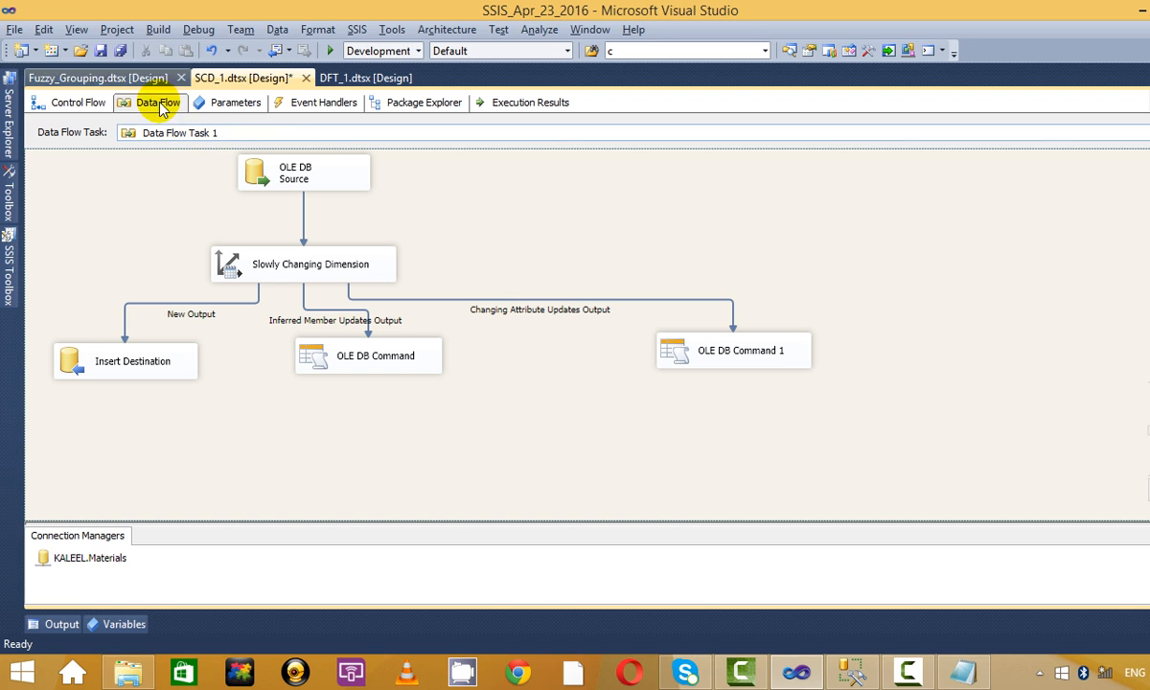
click(330, 50)
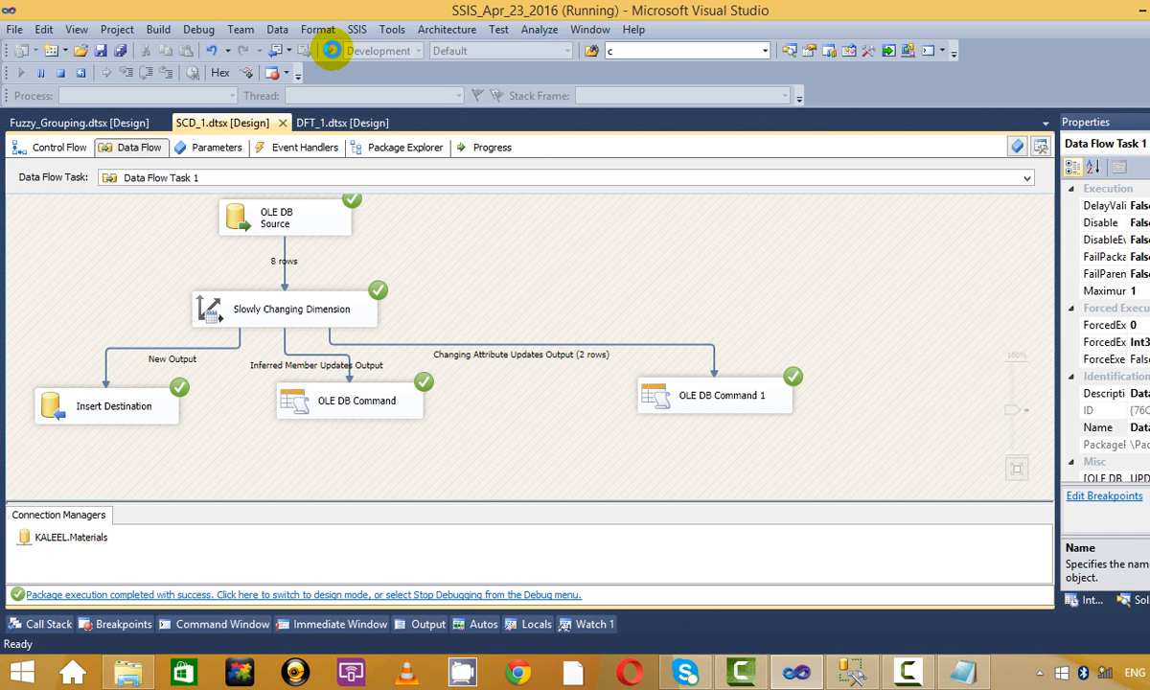
click(575, 344)
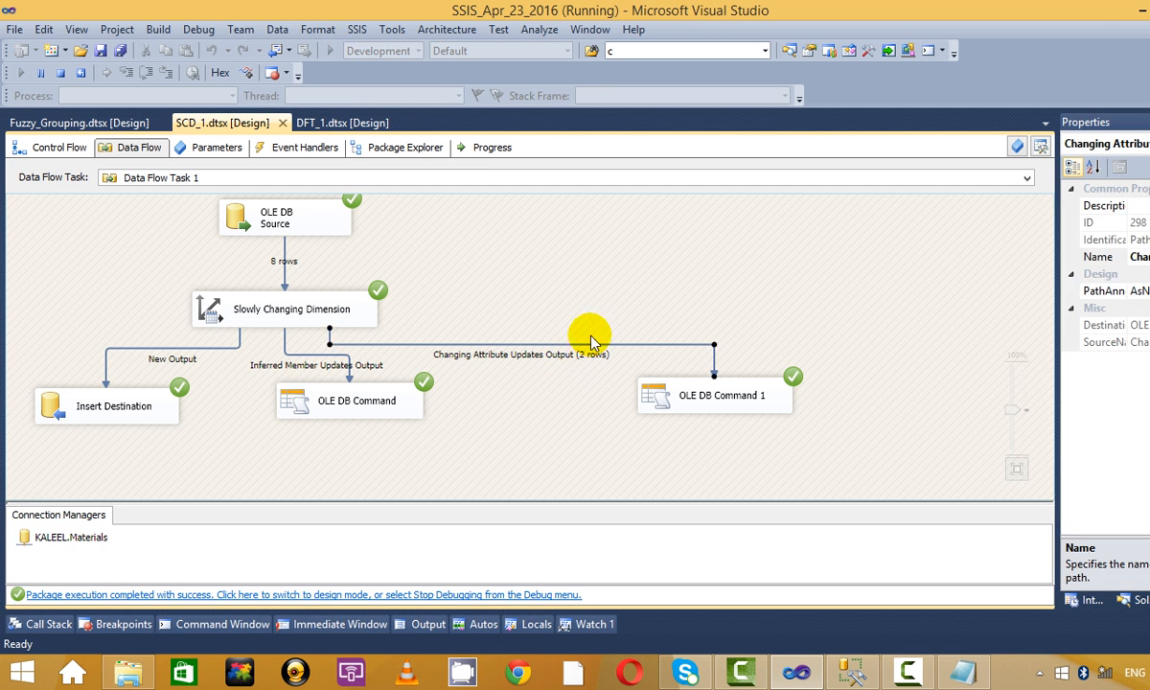
click(572, 257)
click(58, 74)
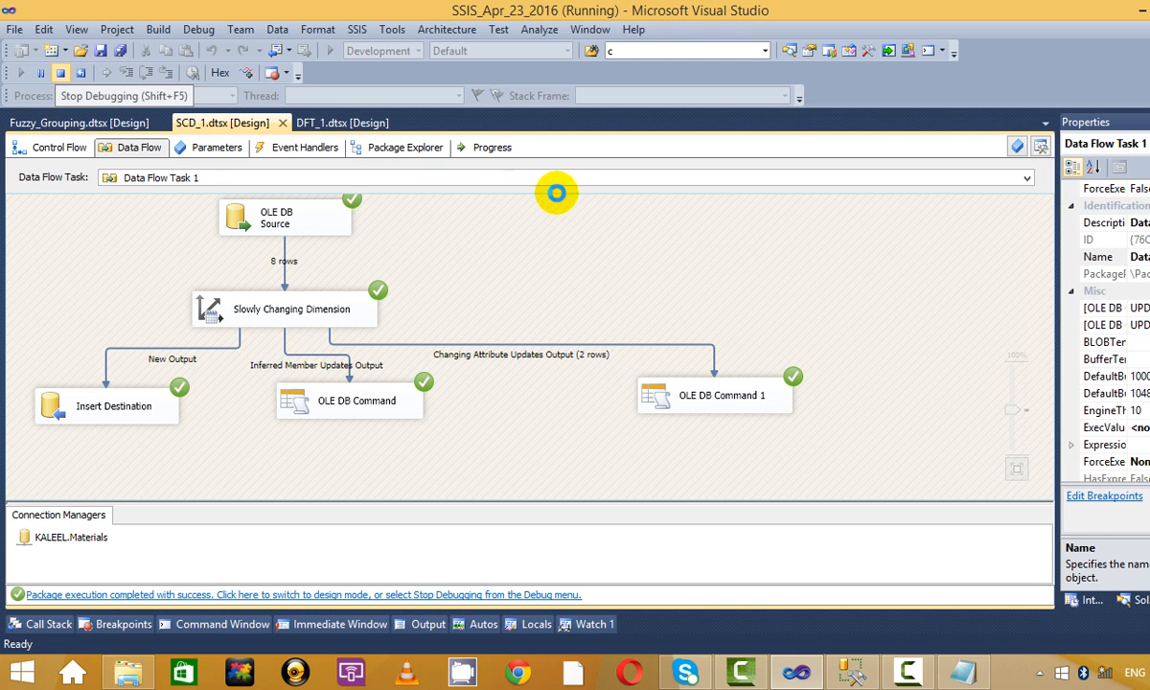
key(alt+Tab)
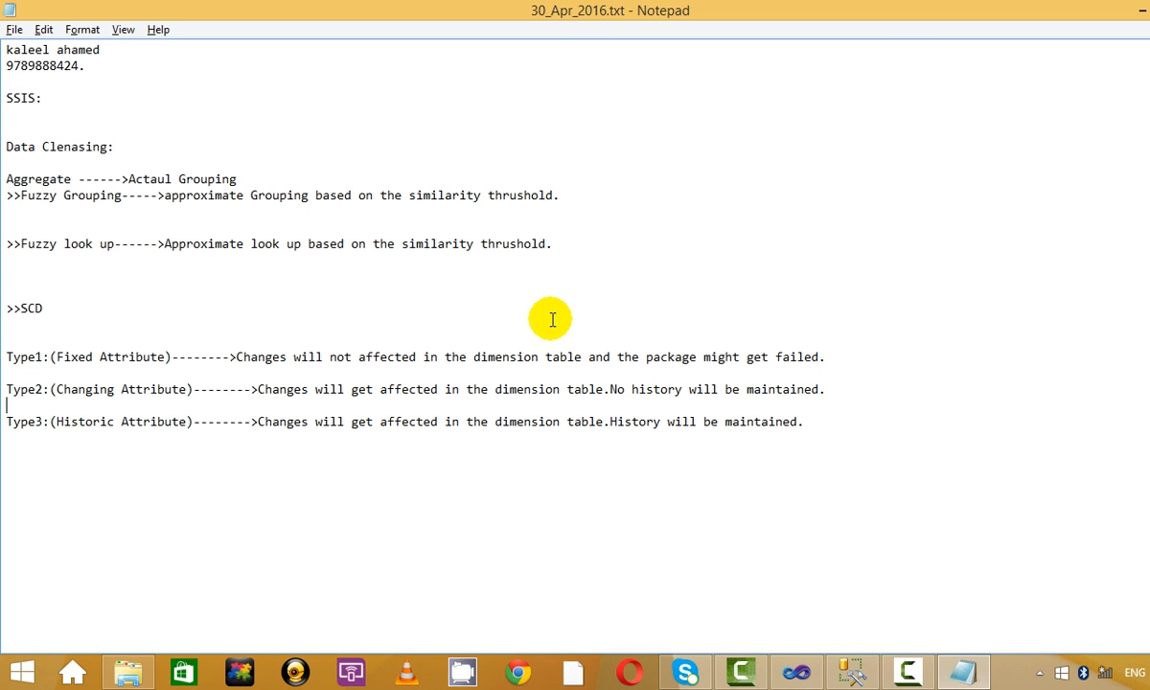
Run the staging and DIM_SCD_12 queries and check that company 2 is now INFY.
click(906, 402)
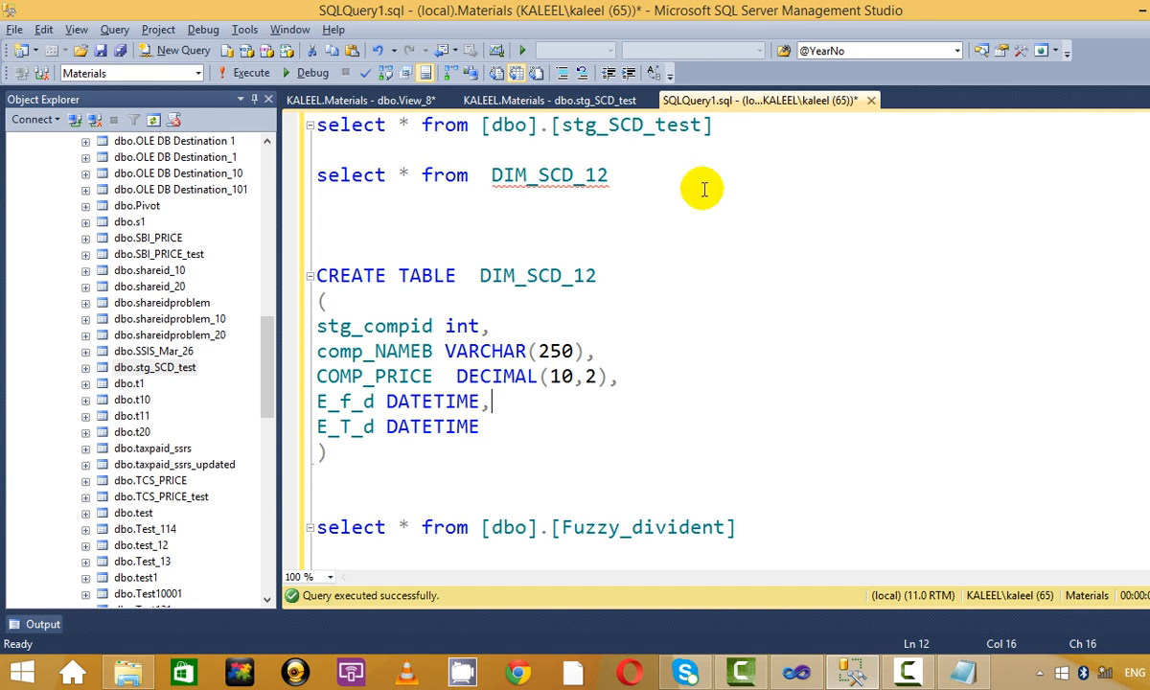
drag(734, 128, 101, 102)
click(251, 73)
click(737, 211)
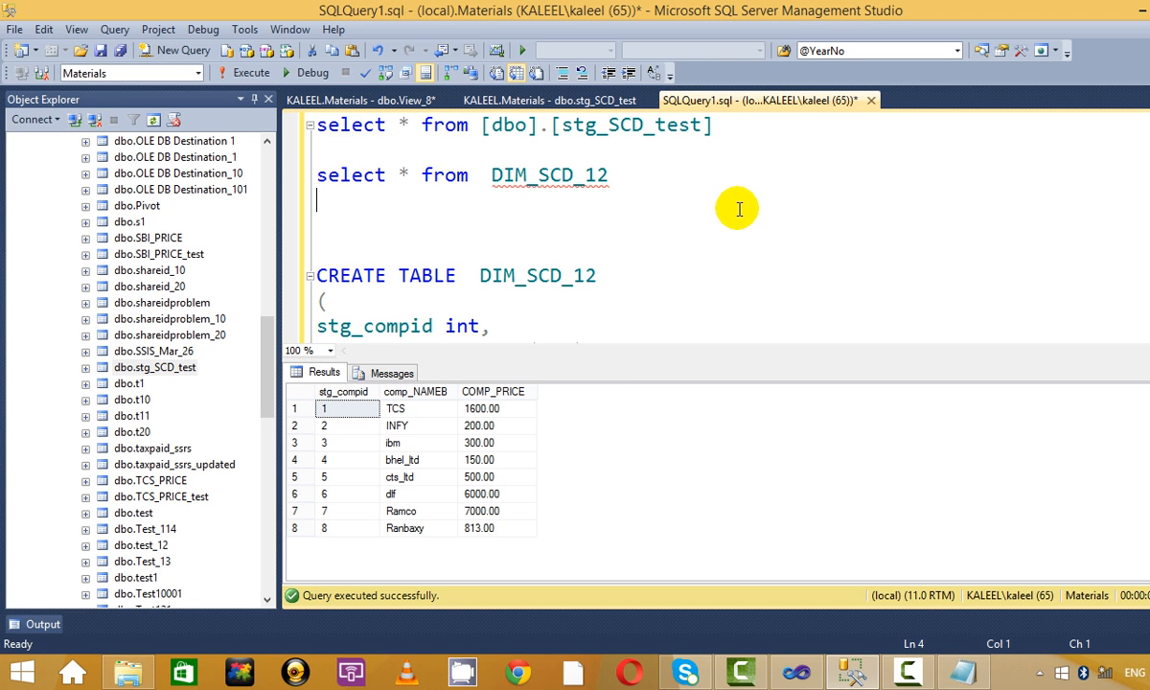
click(624, 170)
drag(623, 170, 208, 154)
click(251, 73)
click(739, 231)
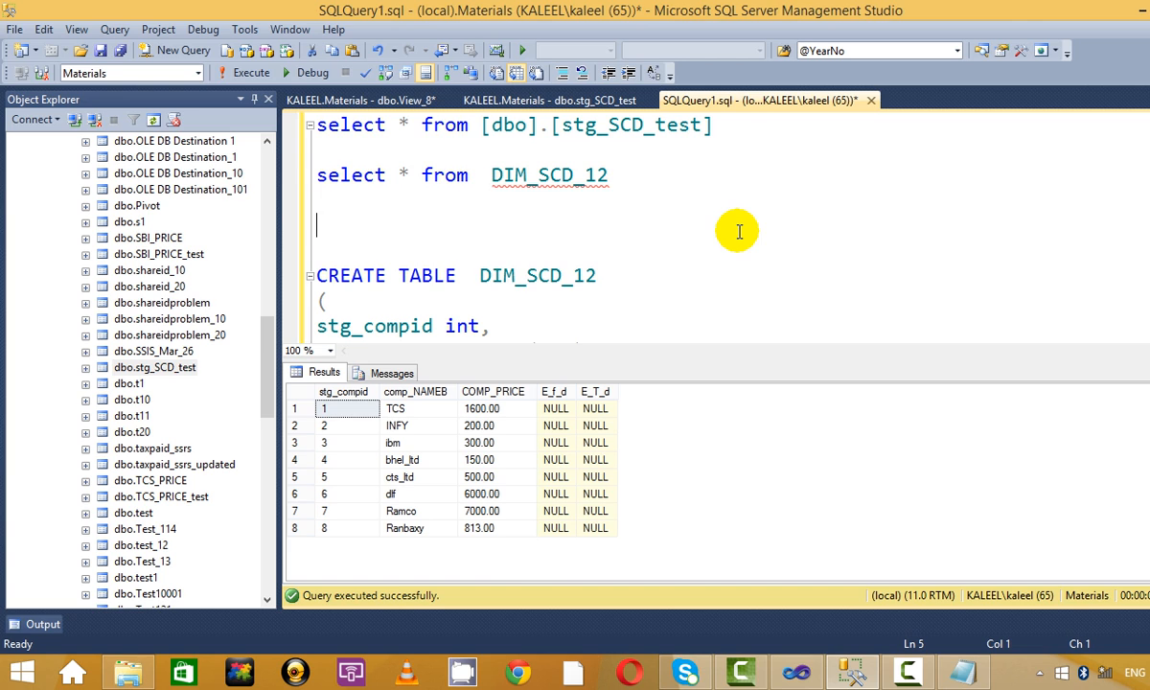
click(427, 428)
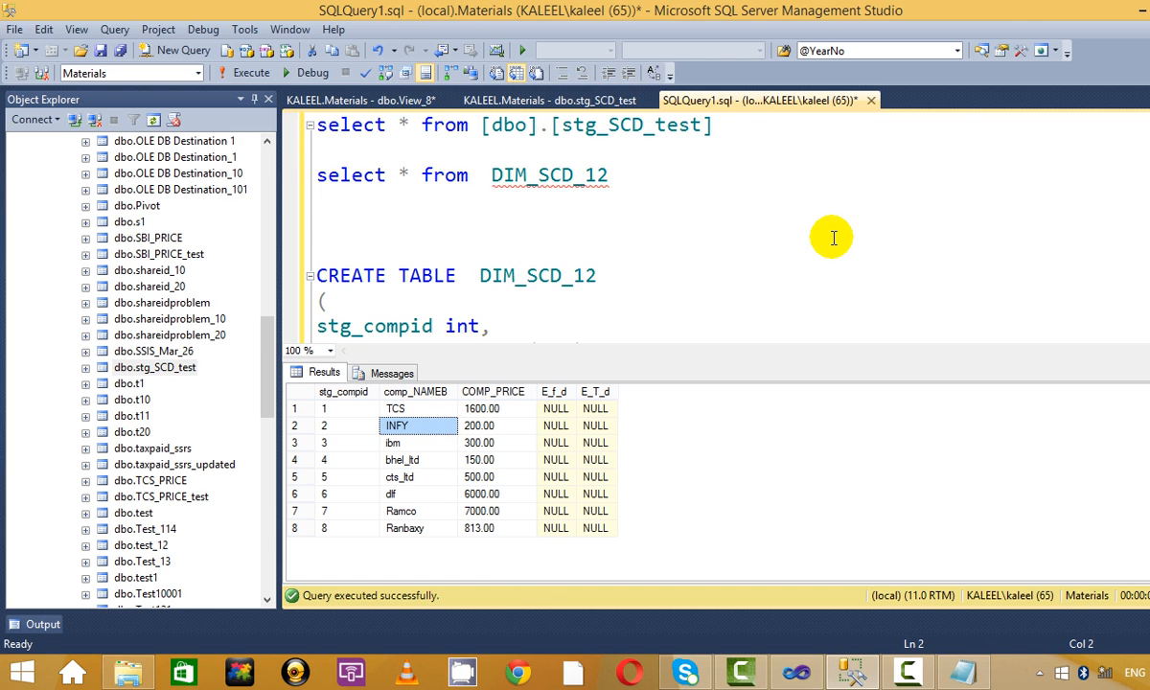
Hide the results pane and scroll through the script to view the dimension table definition.
key(ctrl+r)
text(e)
key(BackSpace)
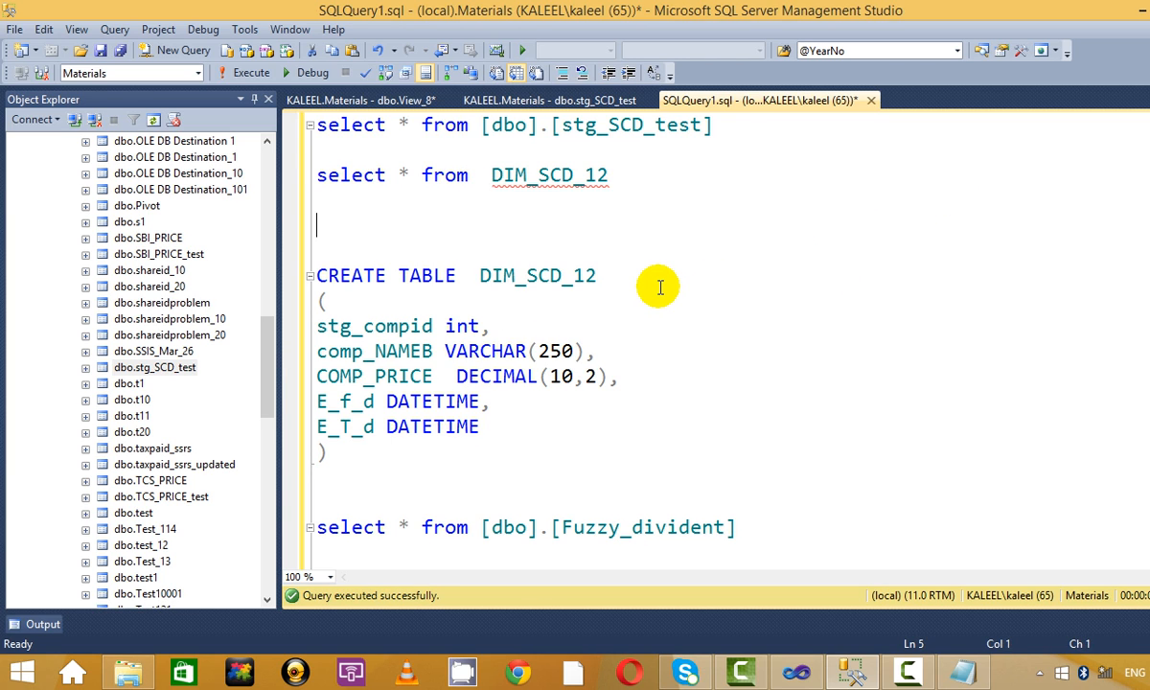
click(738, 272)
scroll(732, 484, down, 5)
scroll(733, 484, up, 5)
Rerun the DIM_SCD_12 and stg_SCD_test queries, both showing the same eight companies and prices.
click(634, 175)
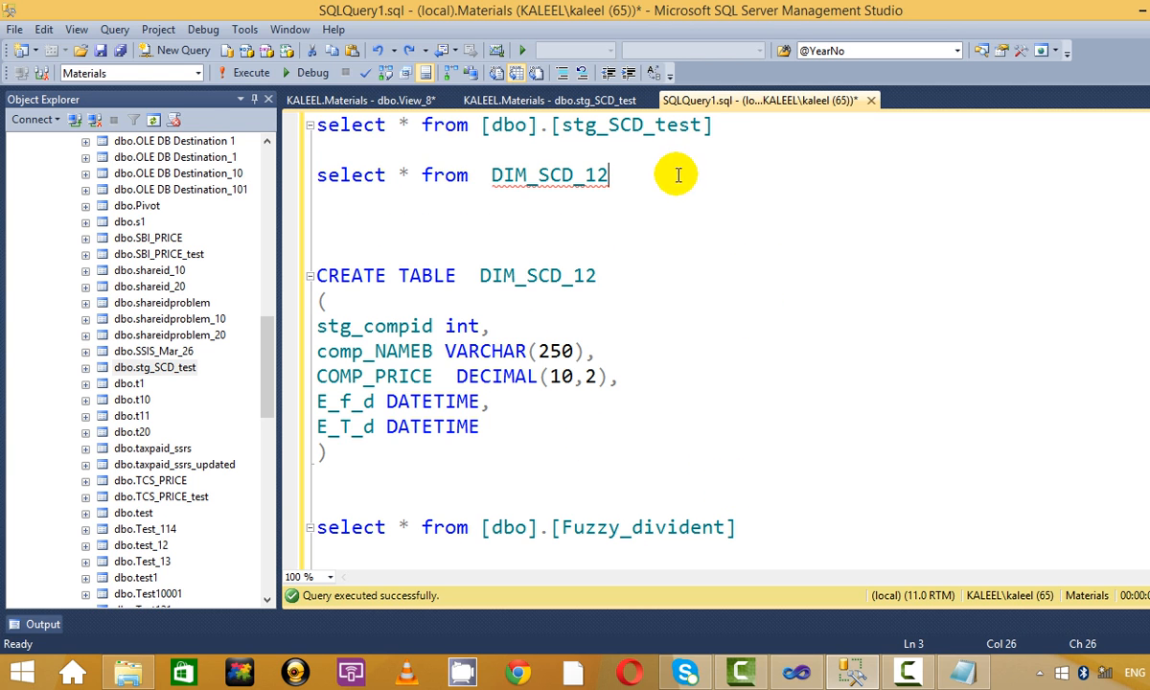
key(shift+Home)
click(251, 73)
click(757, 175)
click(752, 127)
key(shift+Home)
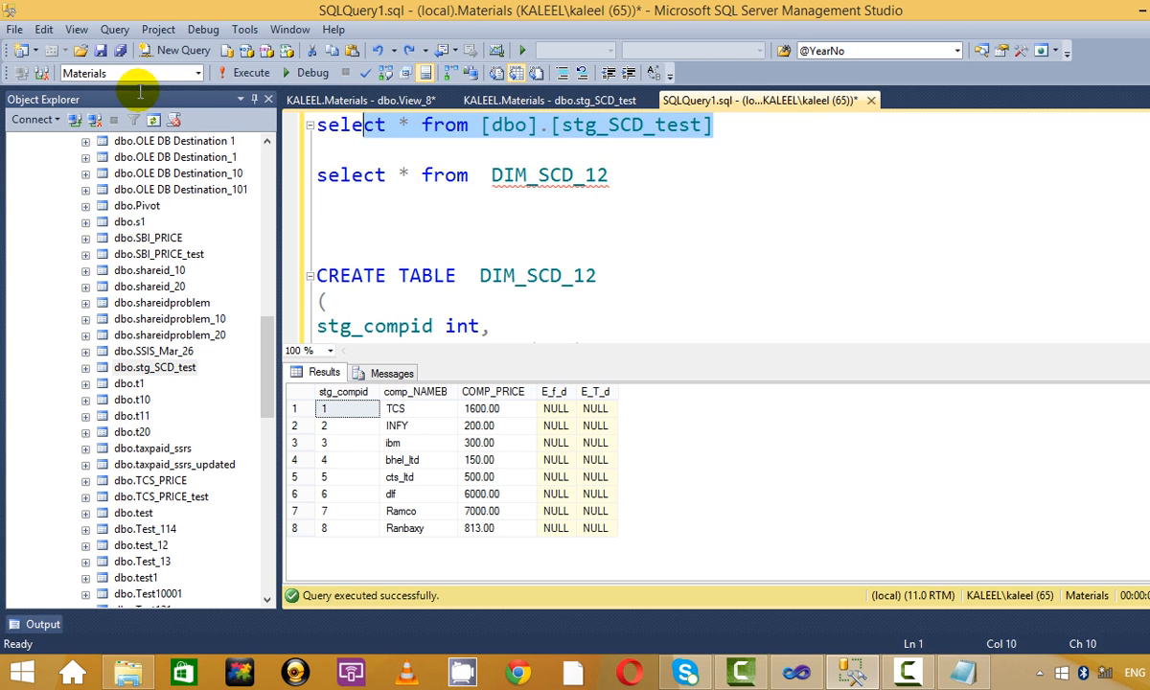
click(251, 73)
click(680, 193)
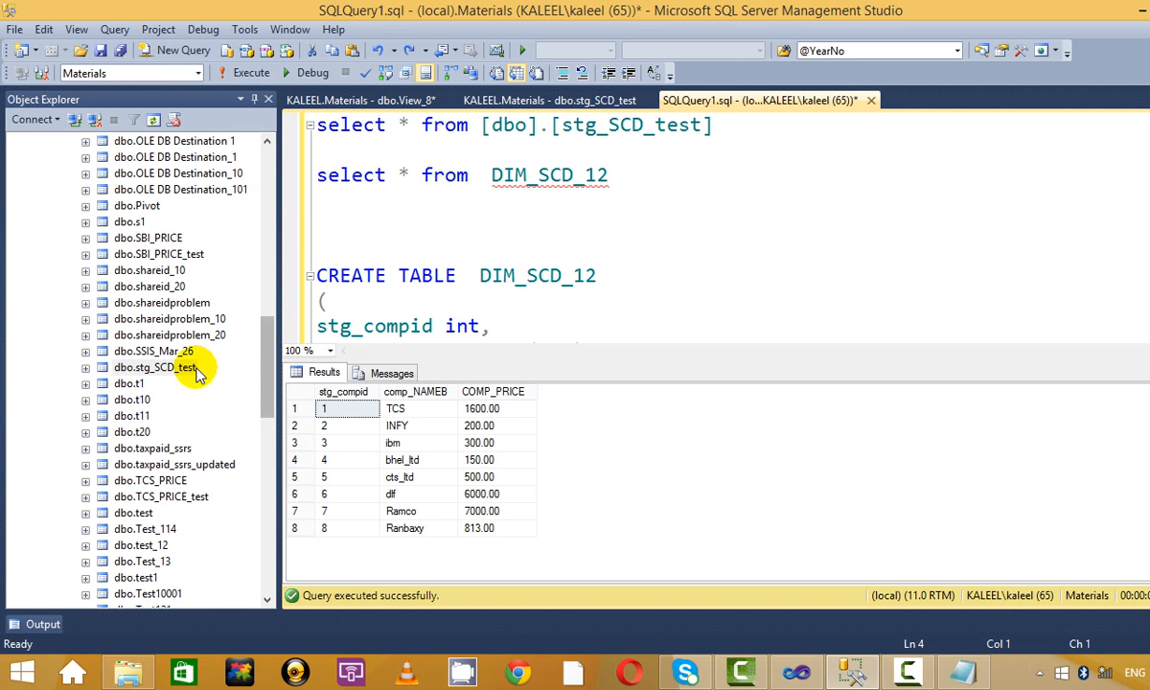
Open stg_SCD_test with Edit Top 200 Rows, enter stg_compid 9 in a new row, clear comp_NAMEB.
right_click(177, 367)
click(494, 102)
click(493, 102)
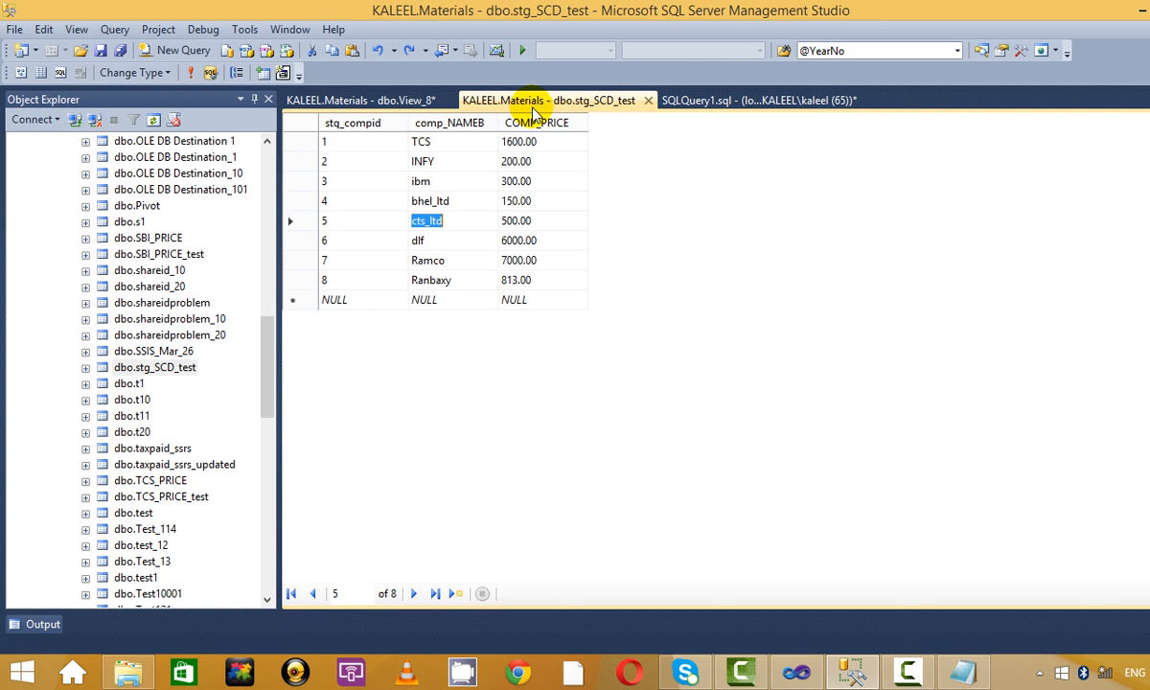
click(422, 299)
click(364, 305)
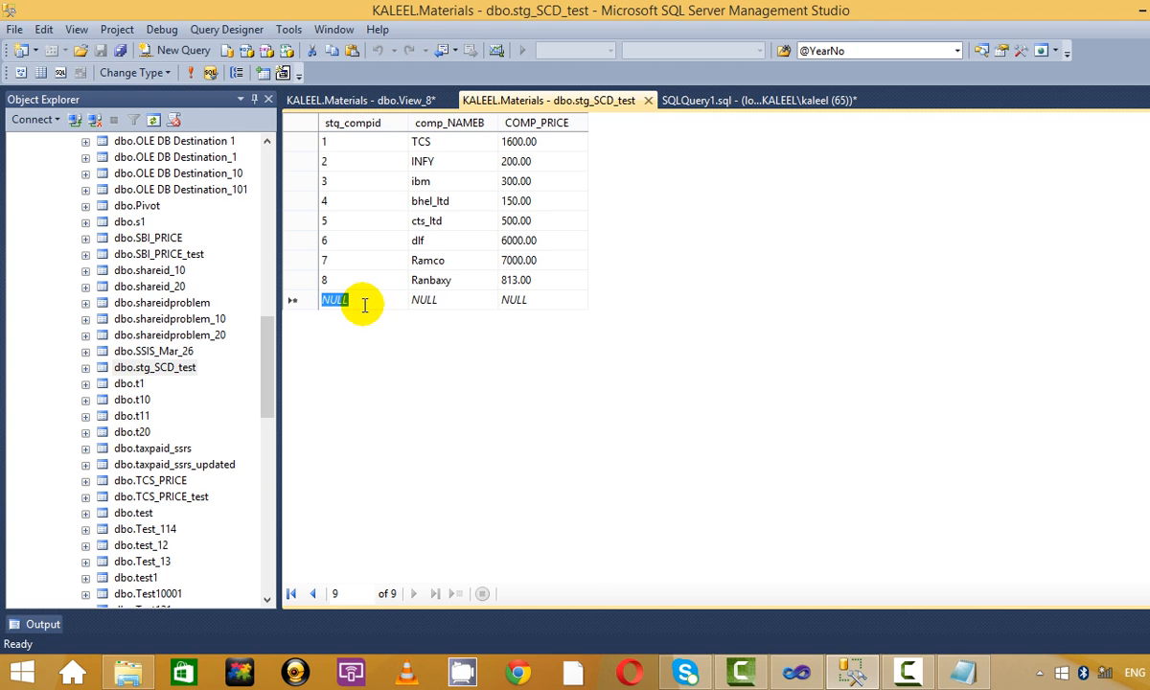
text(9)
click(424, 304)
key(BackSpace)
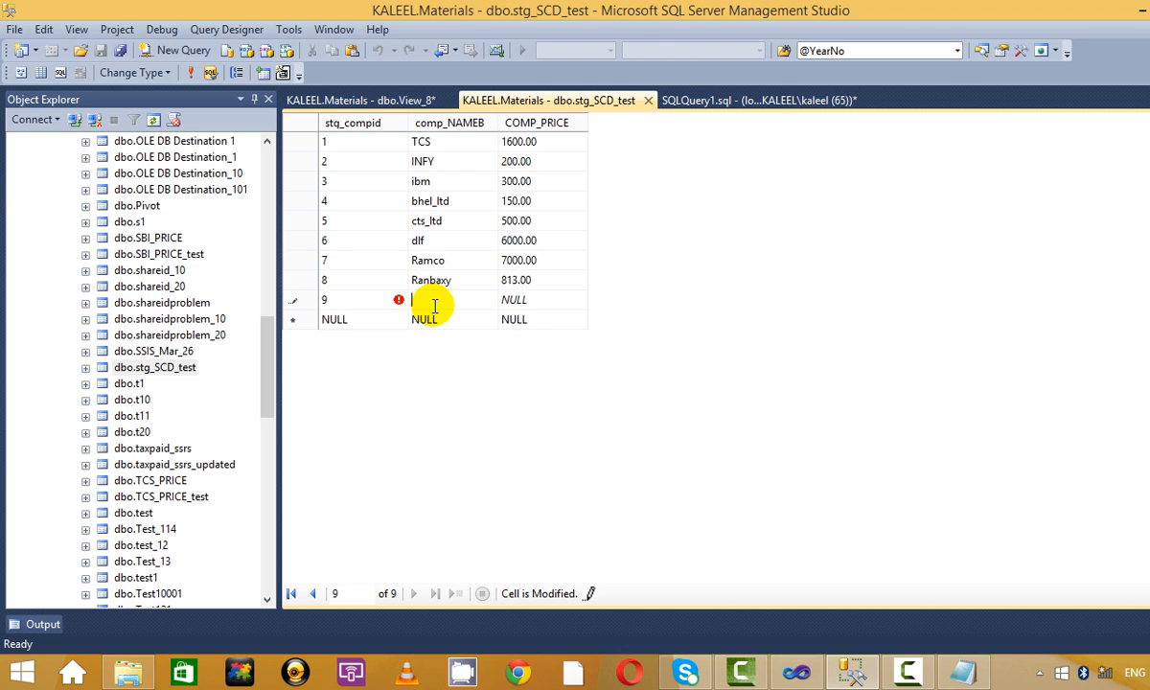
Enter Asian Paints as the company name in new staging row 9 and commit it.
text(C)
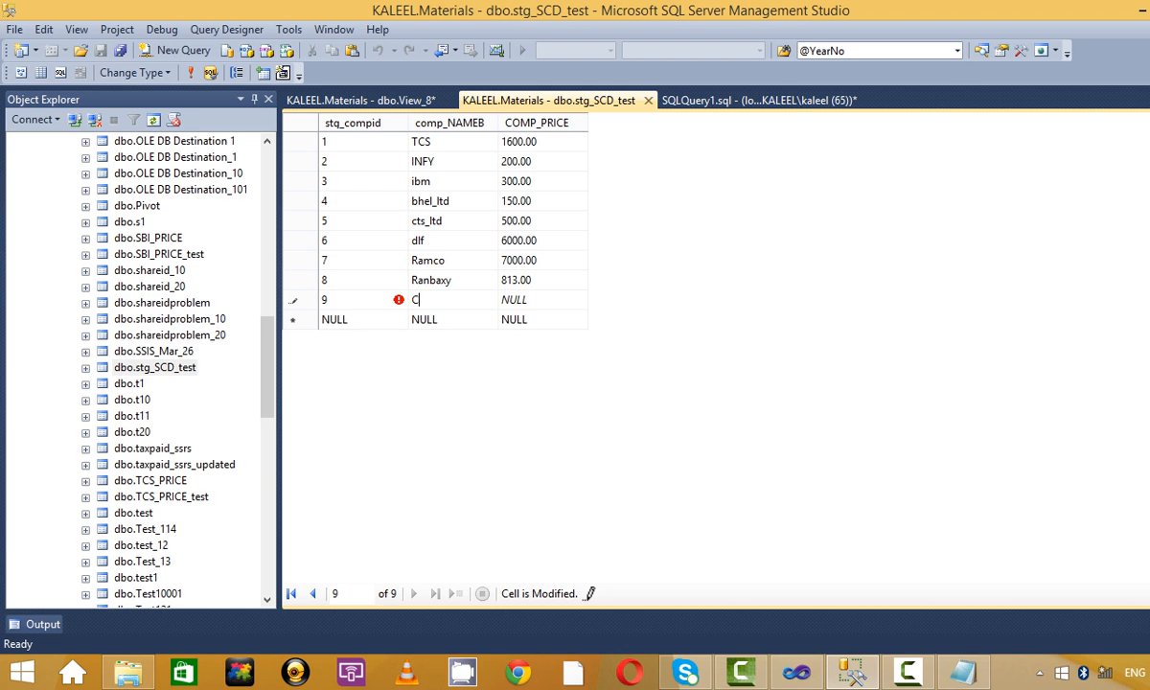
key(BackSpace)
text(Asian Paints)
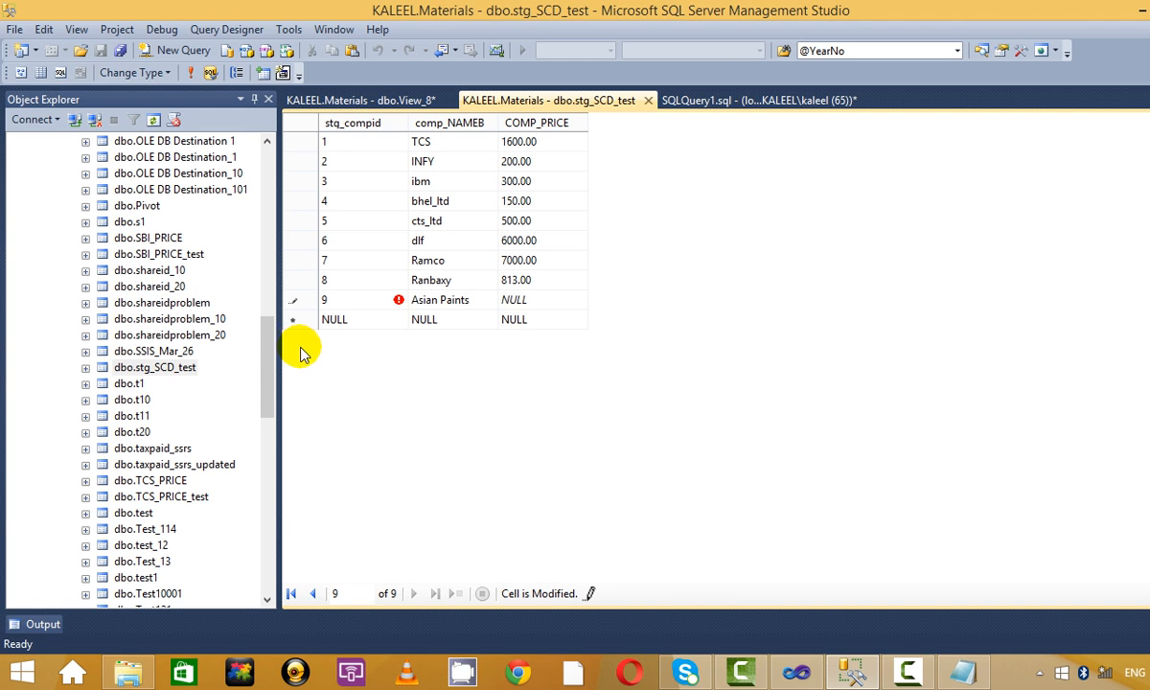
click(450, 280)
click(467, 237)
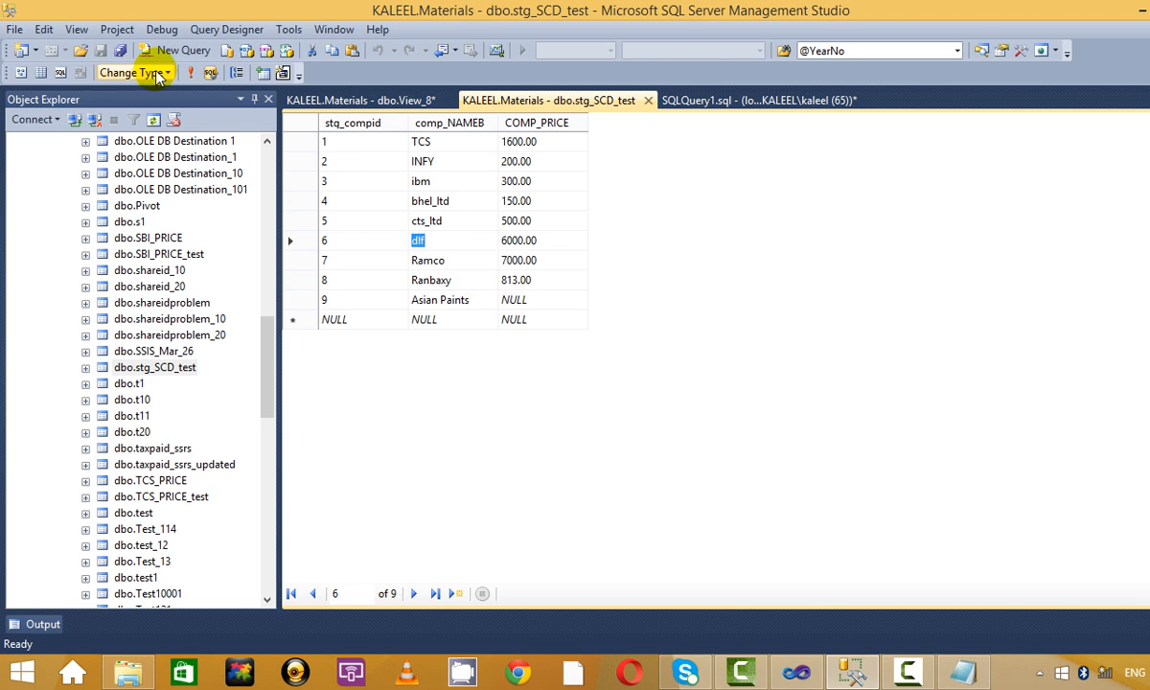
click(190, 73)
Give Asian Paints a price of 2215, commit it, and rerun the table query to reload rows.
click(515, 298)
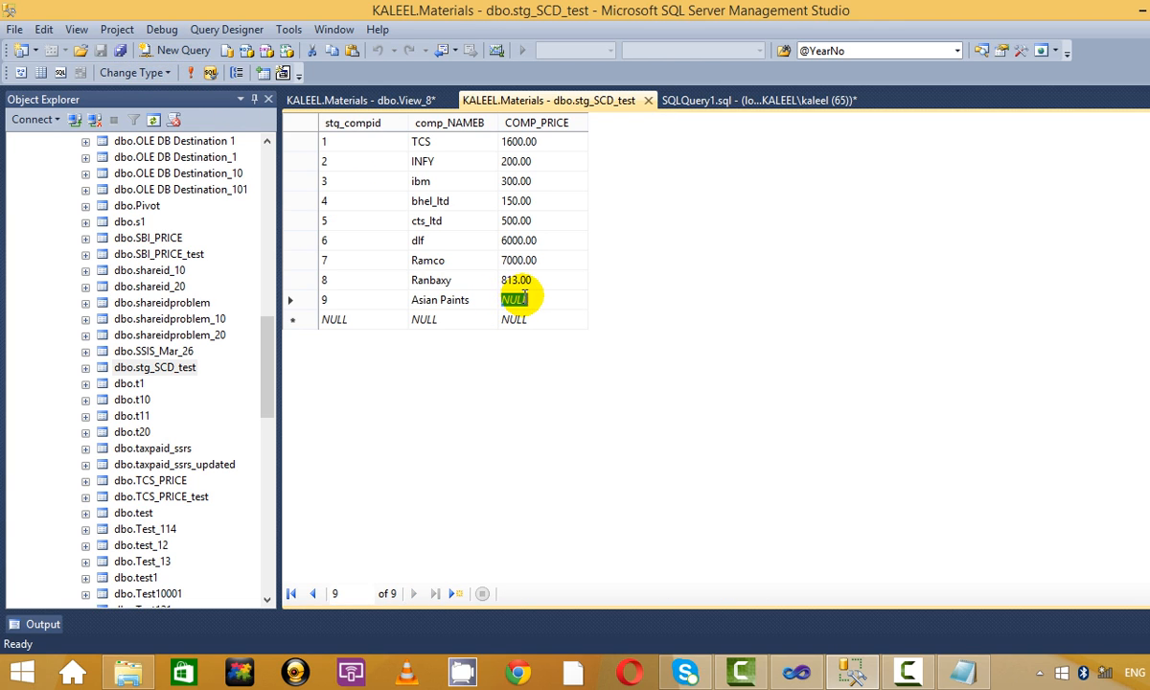
text(2)
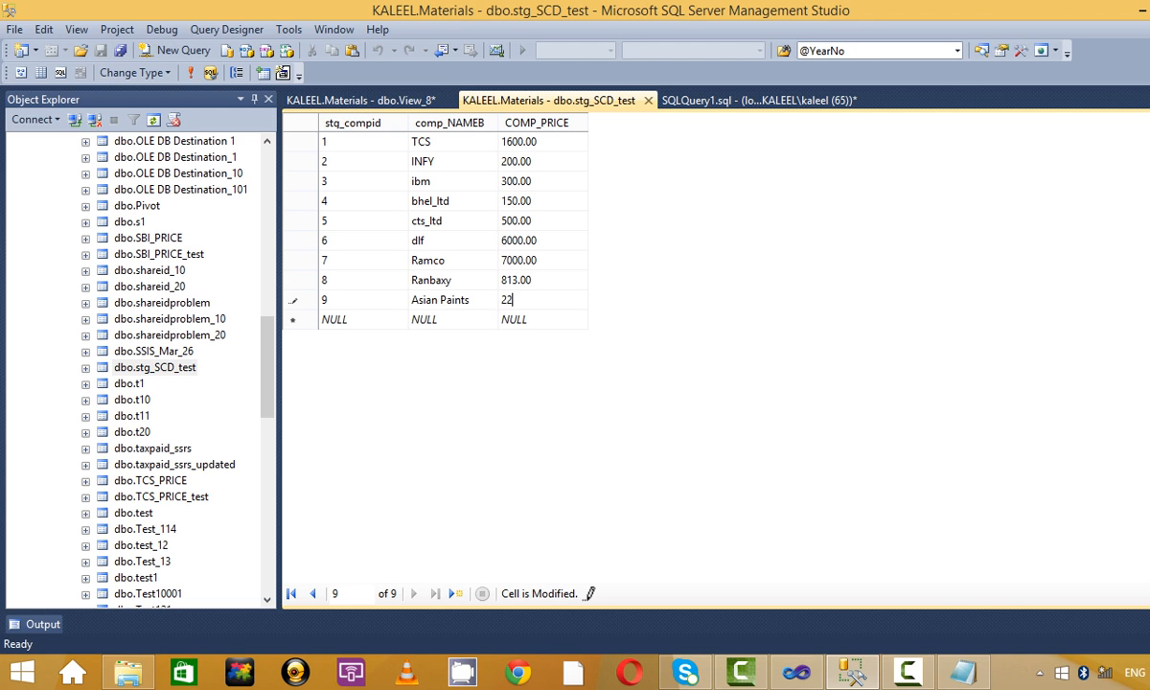
text(115)
click(554, 319)
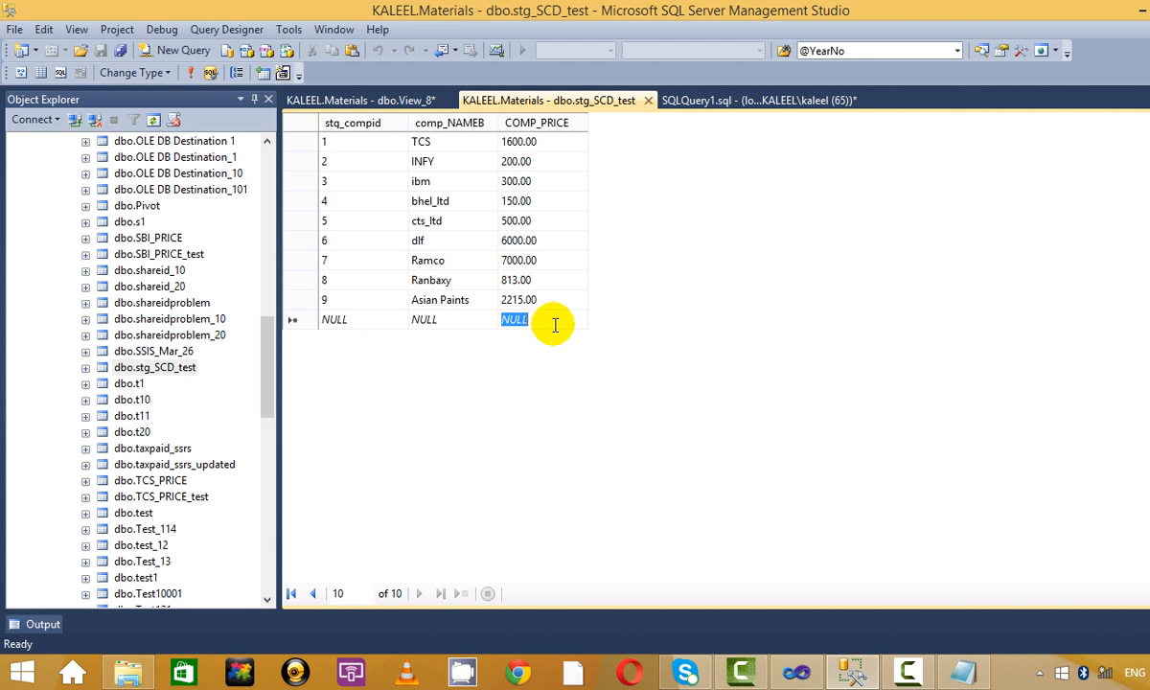
click(189, 74)
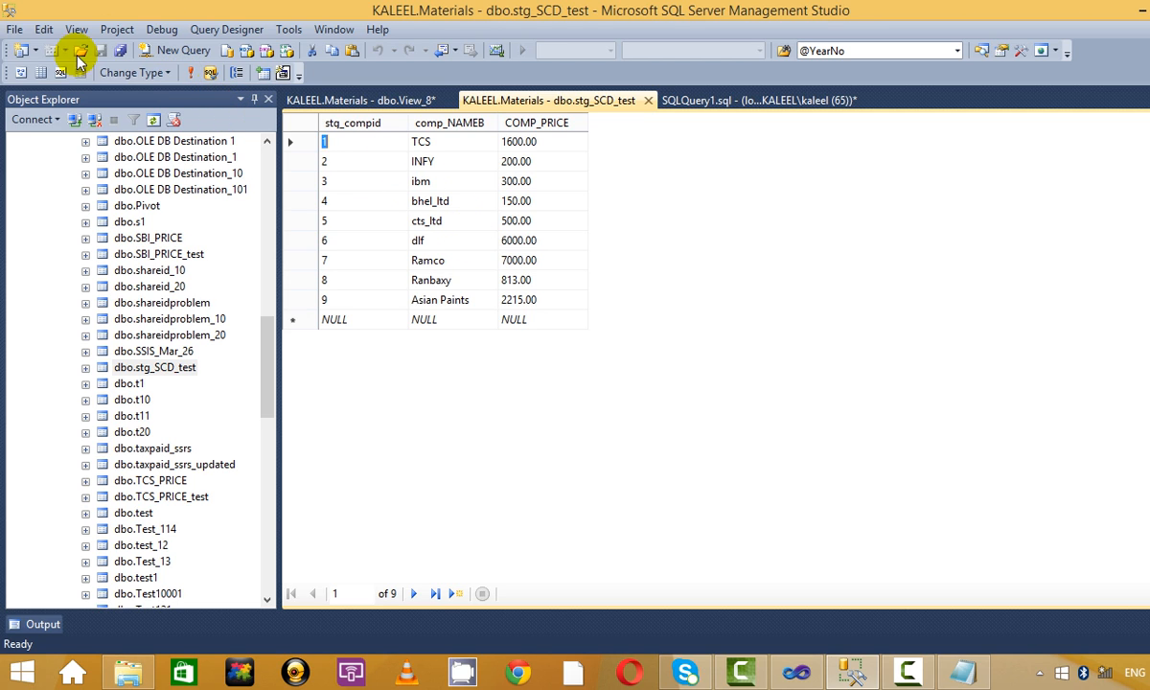
click(195, 74)
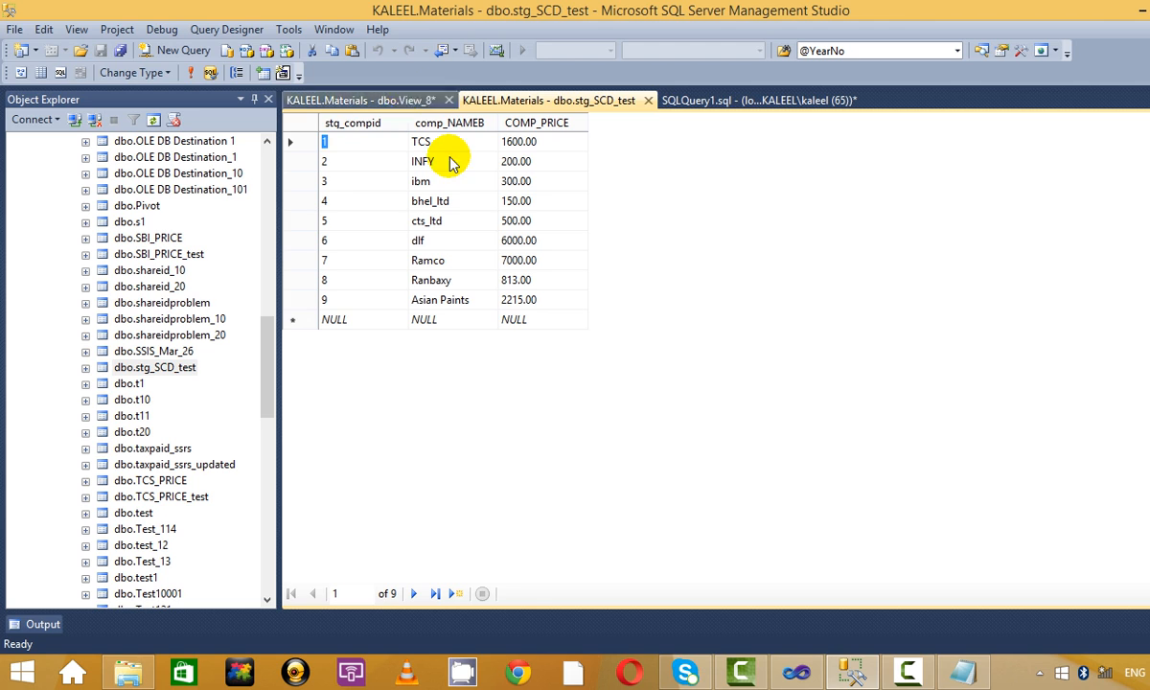
click(402, 105)
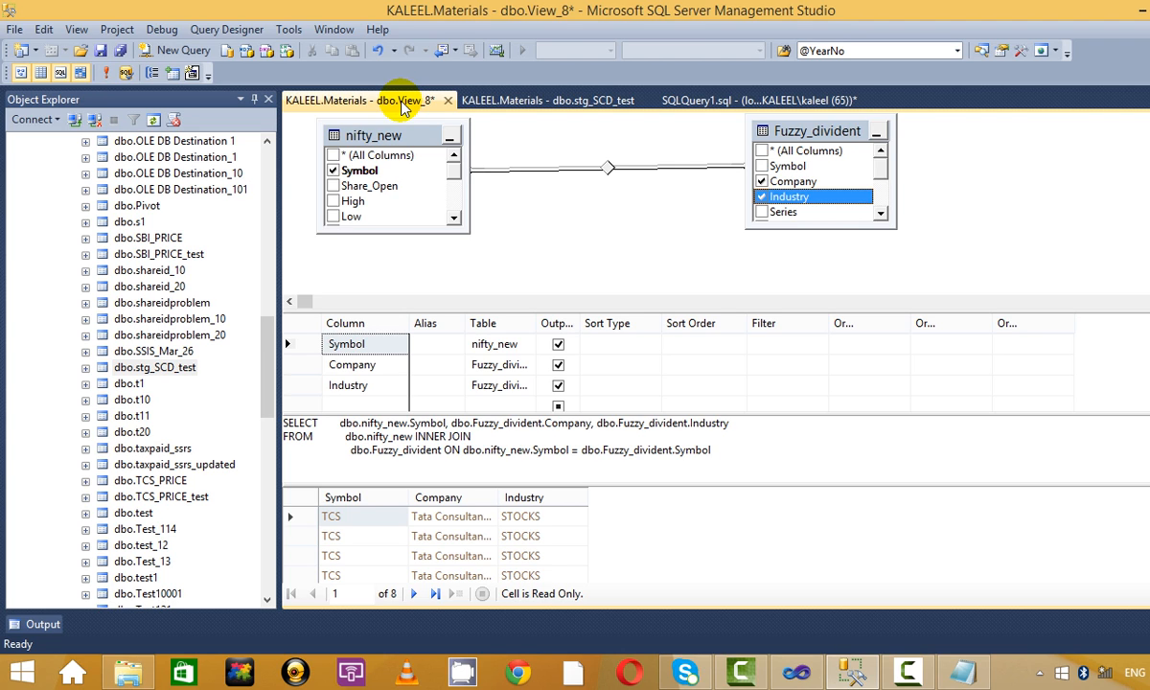
Glance at the SCD notes in Notepad, then return to Management Studio.
click(621, 215)
key(alt+Tab)
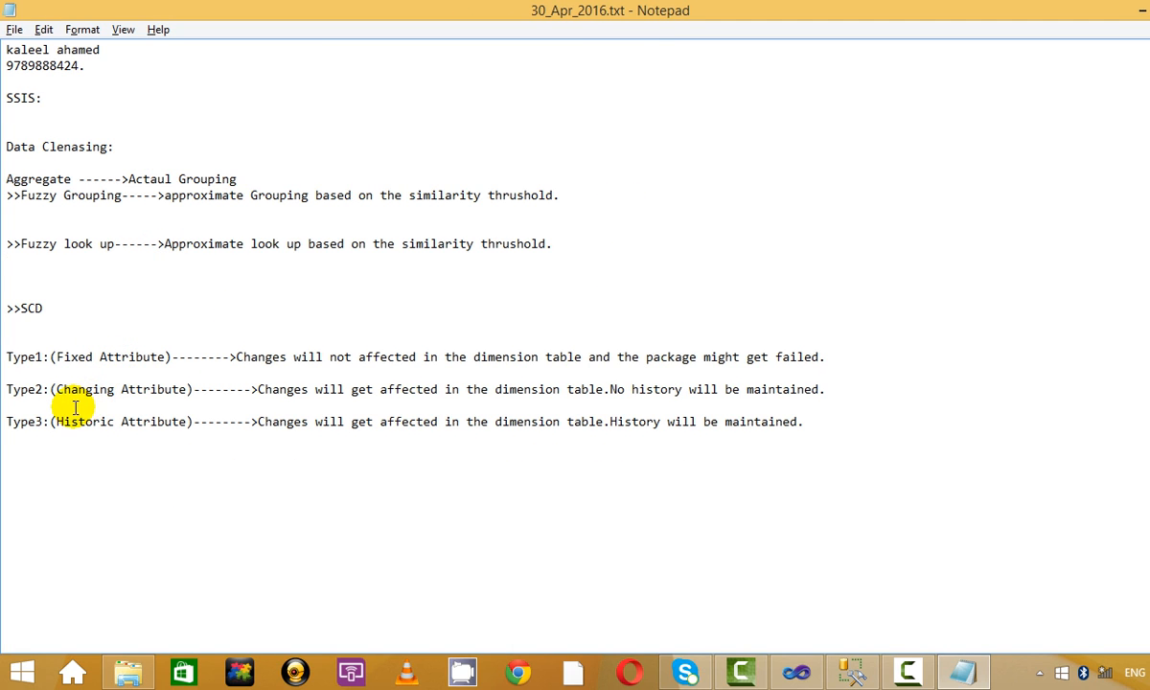
drag(63, 421, 86, 421)
click(150, 431)
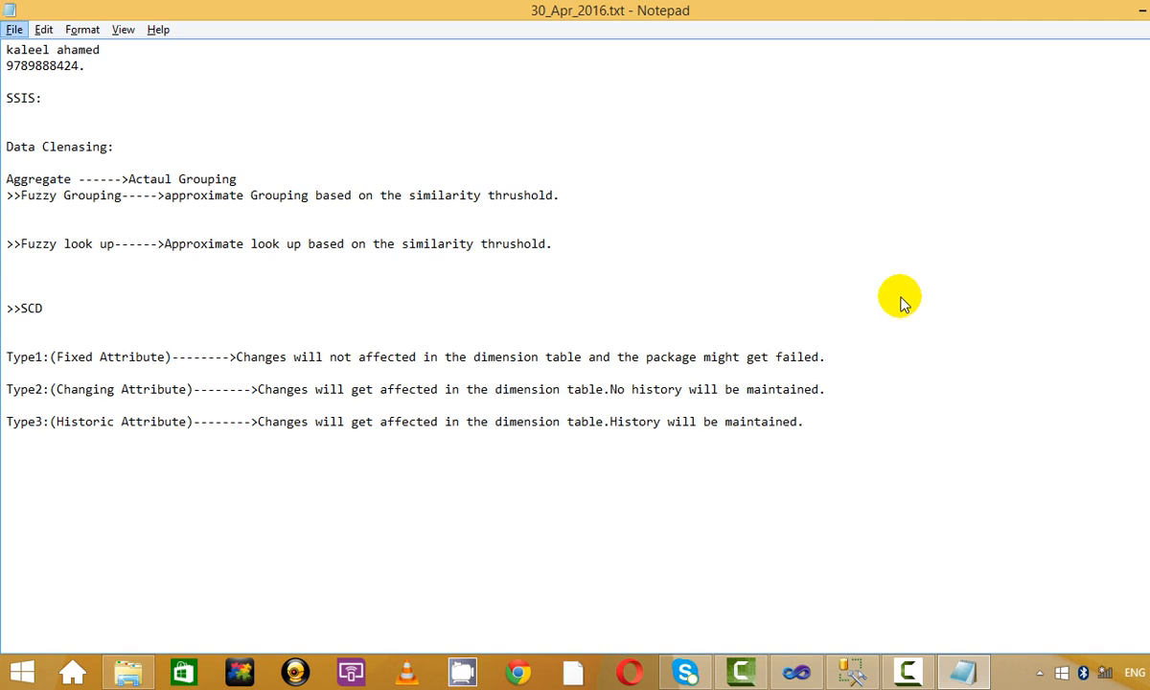
key(alt+Tab)
Rename company 3 from ibm to IBM India in stg_SCD_test, refresh, and bring up Visual Studio.
click(547, 101)
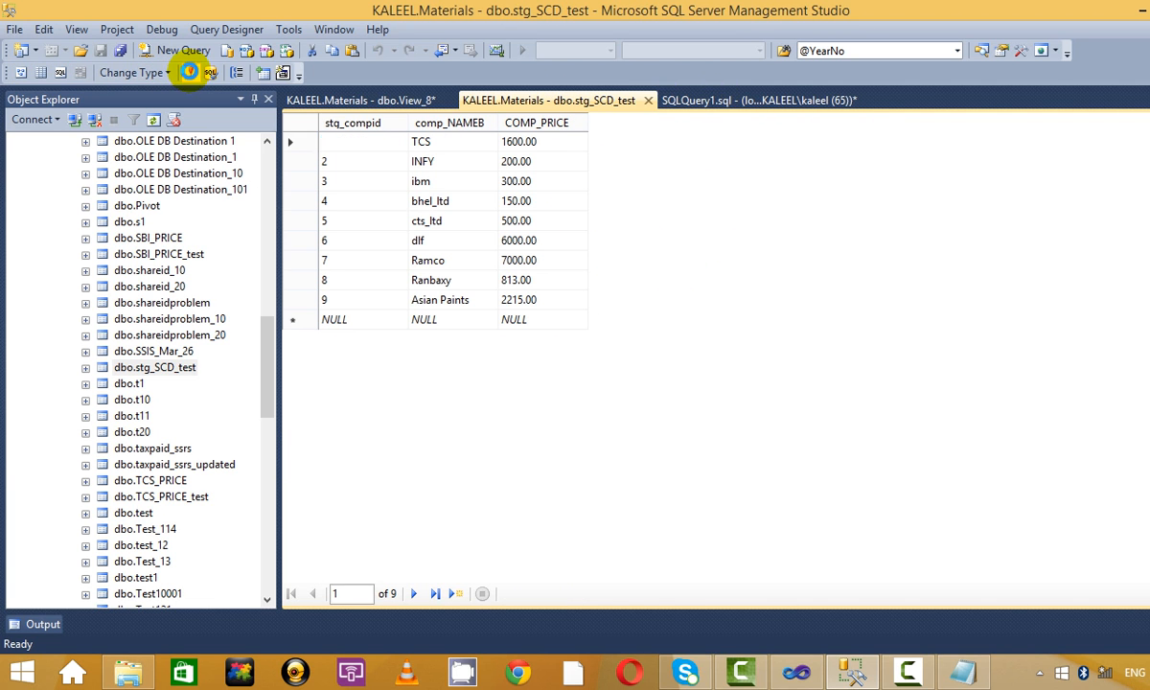
click(436, 181)
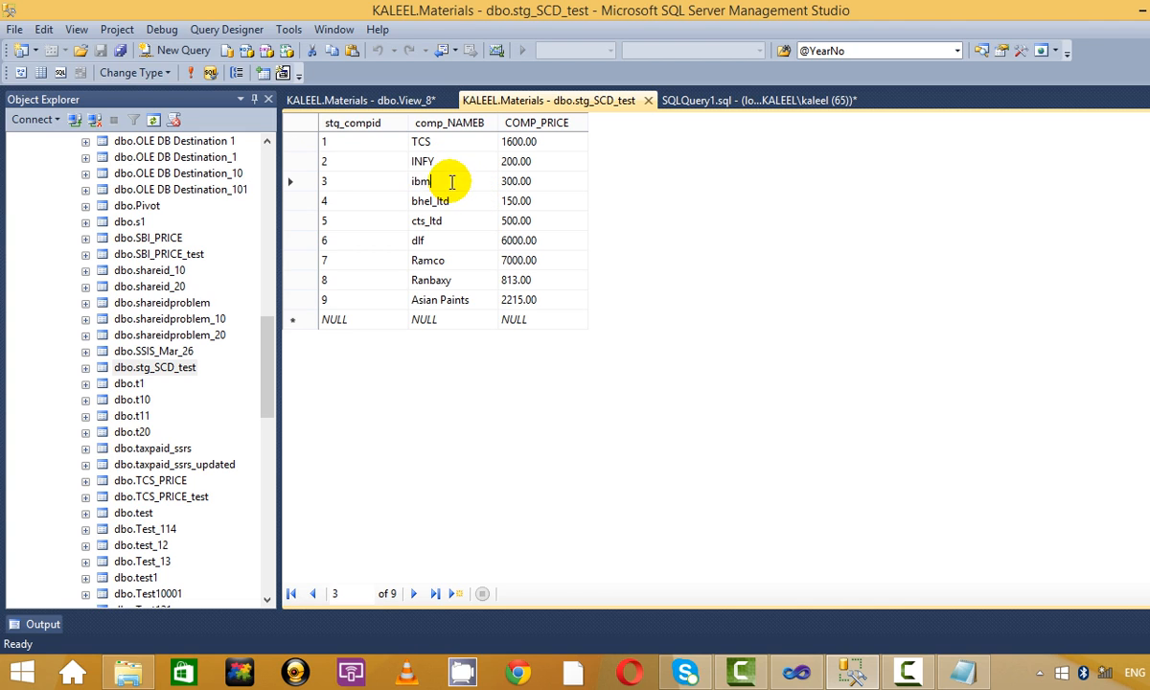
text(I)
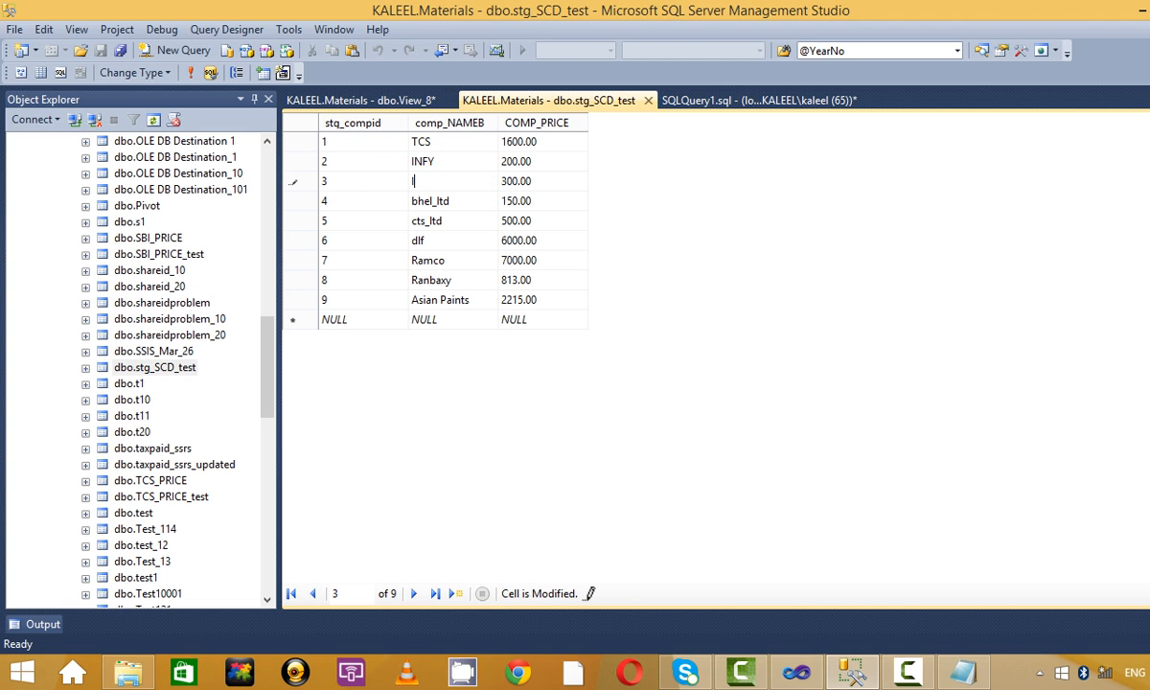
text(BM India)
click(412, 259)
click(190, 72)
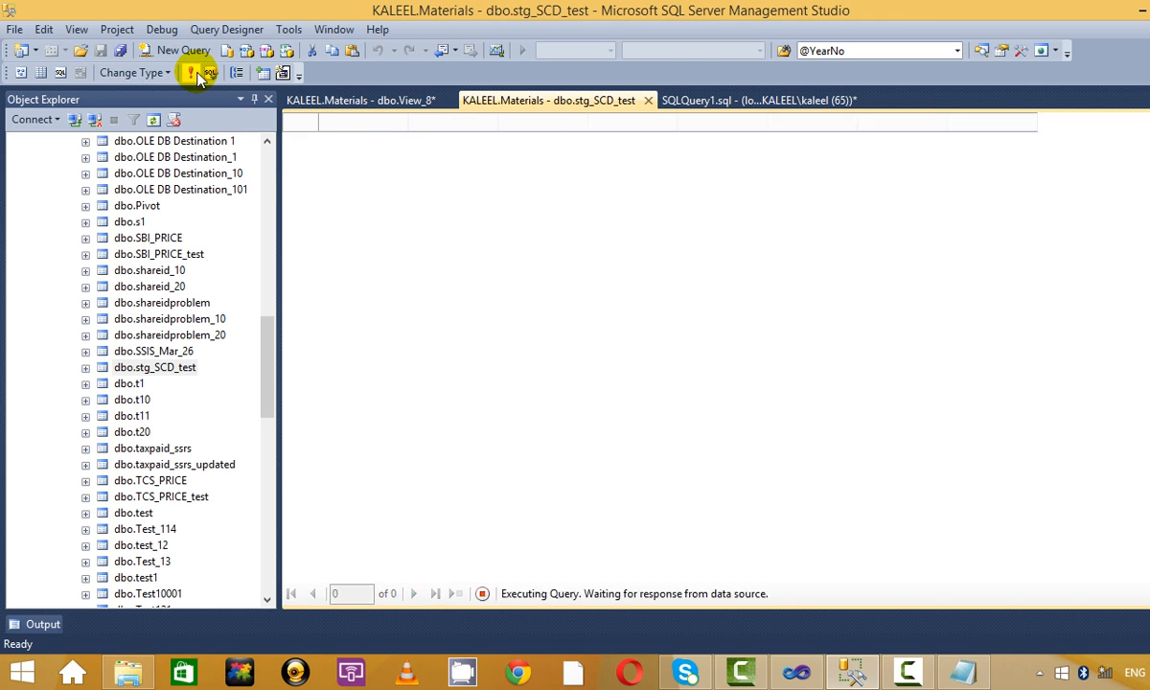
click(757, 99)
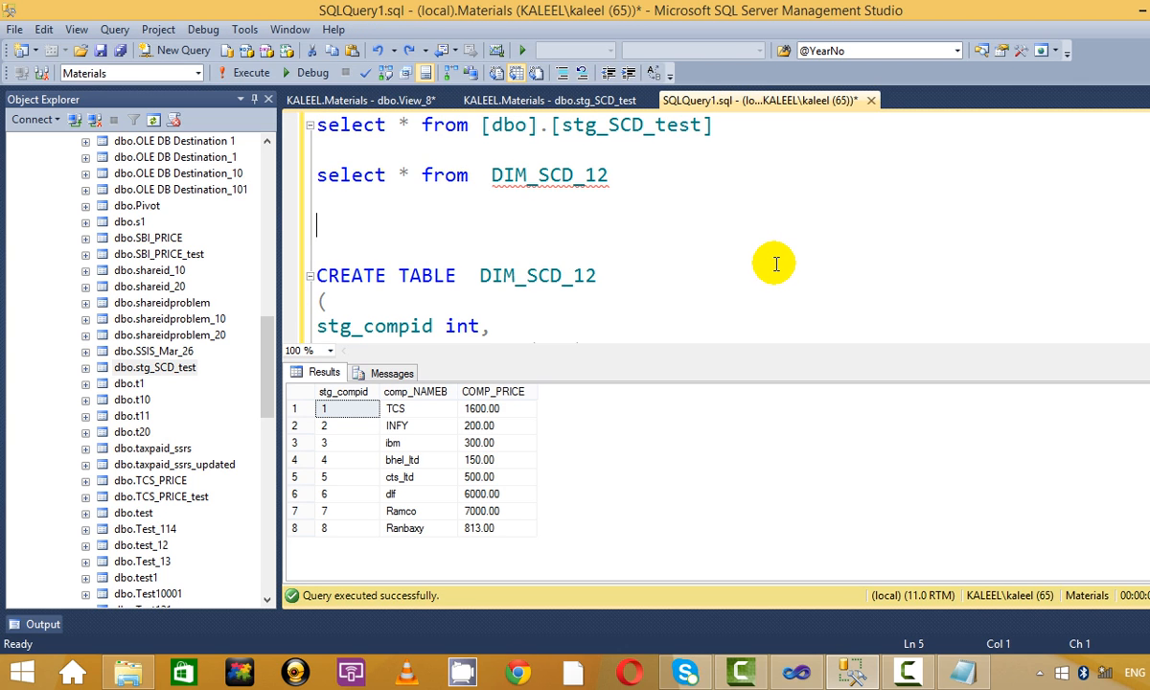
click(837, 675)
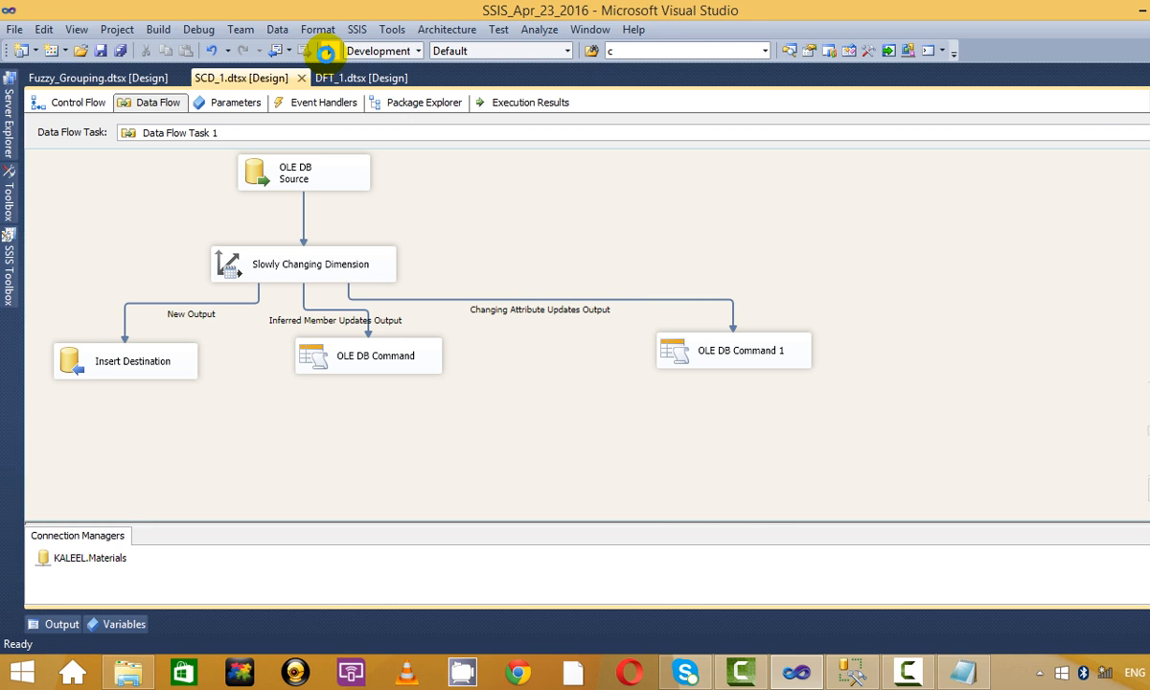
Run SCD_1 (9 rows in, 1 new, 1 changing-attribute update), stop debugging, and bring up Notepad.
click(327, 52)
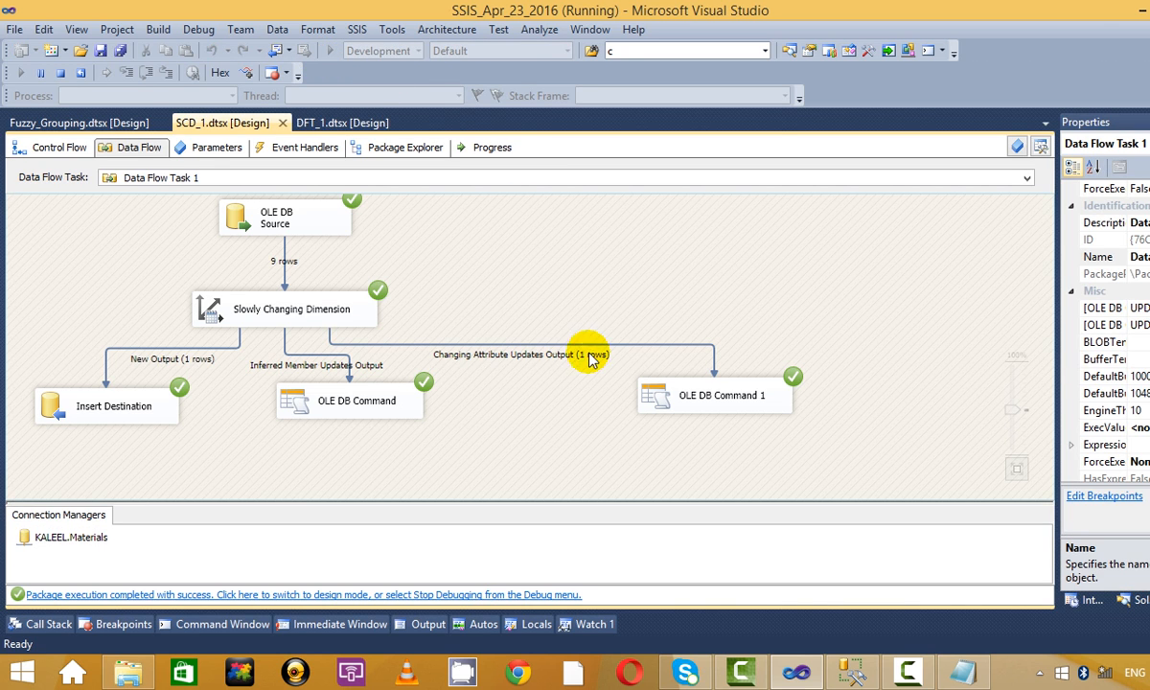
click(168, 426)
click(410, 334)
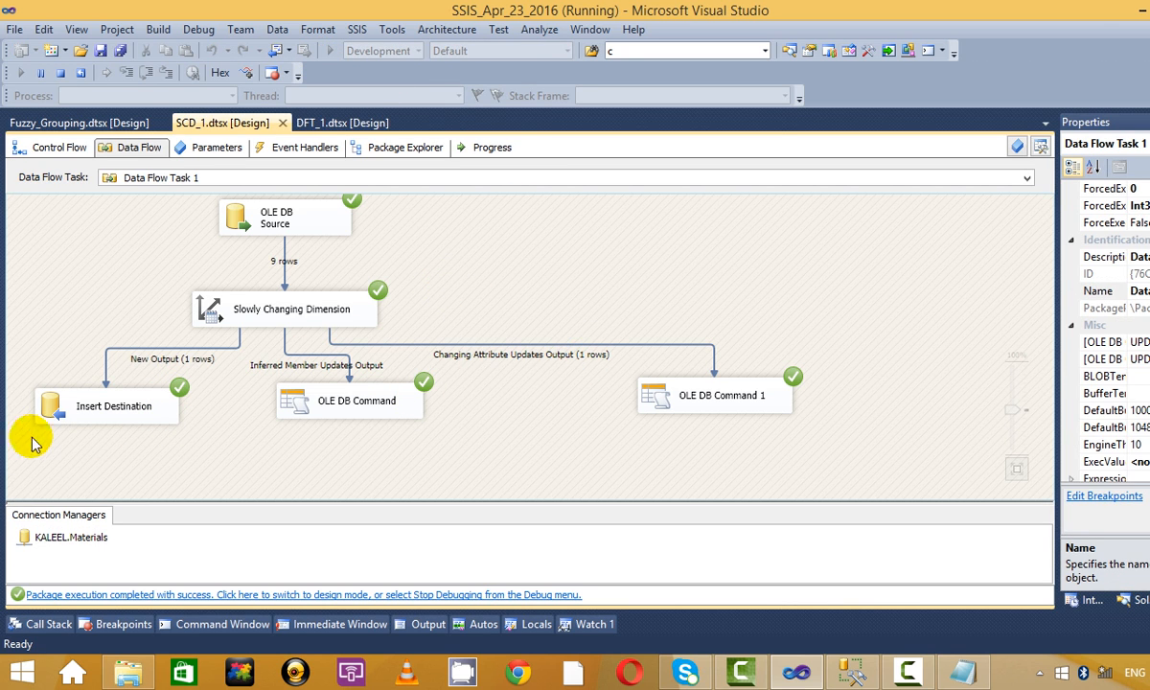
click(53, 73)
key(alt+Tab)
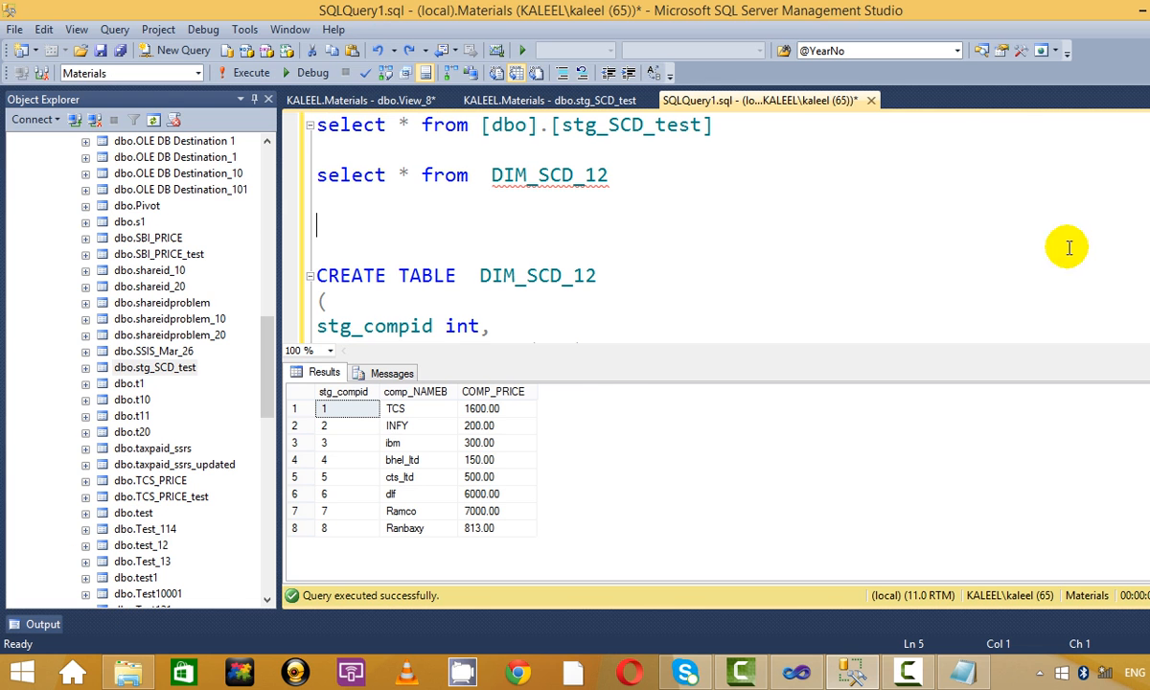
click(961, 670)
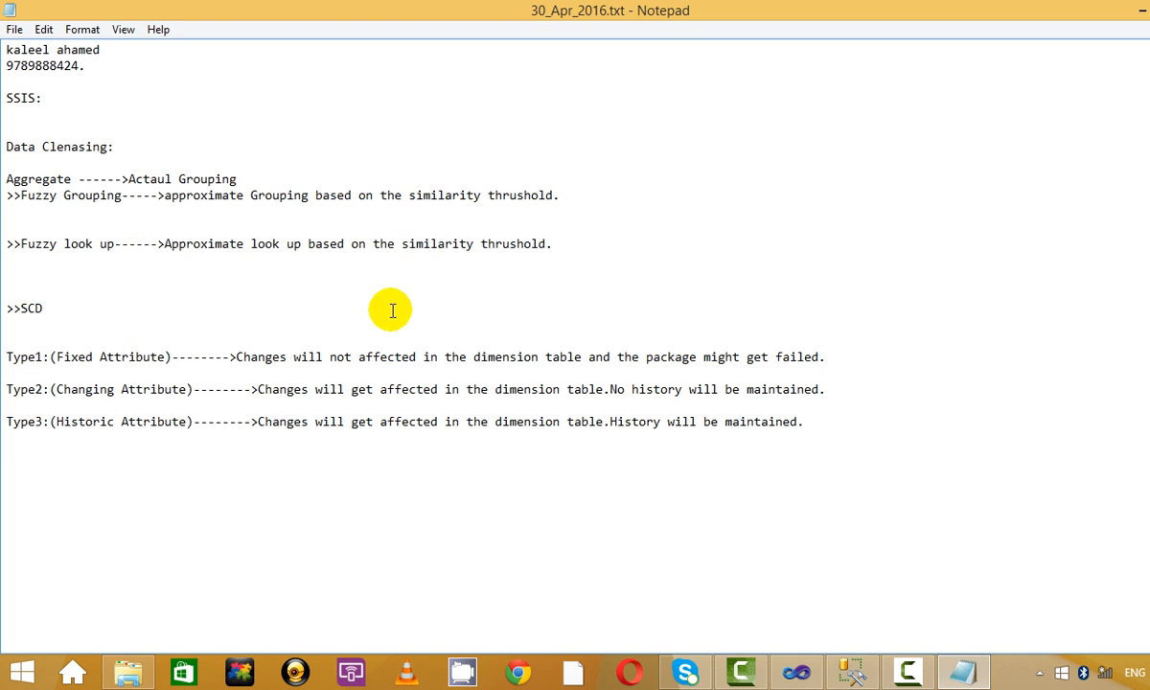
Add 'New additoions,updates(Changes)' to the Type2 line and copy 'New additoions'.
click(836, 393)
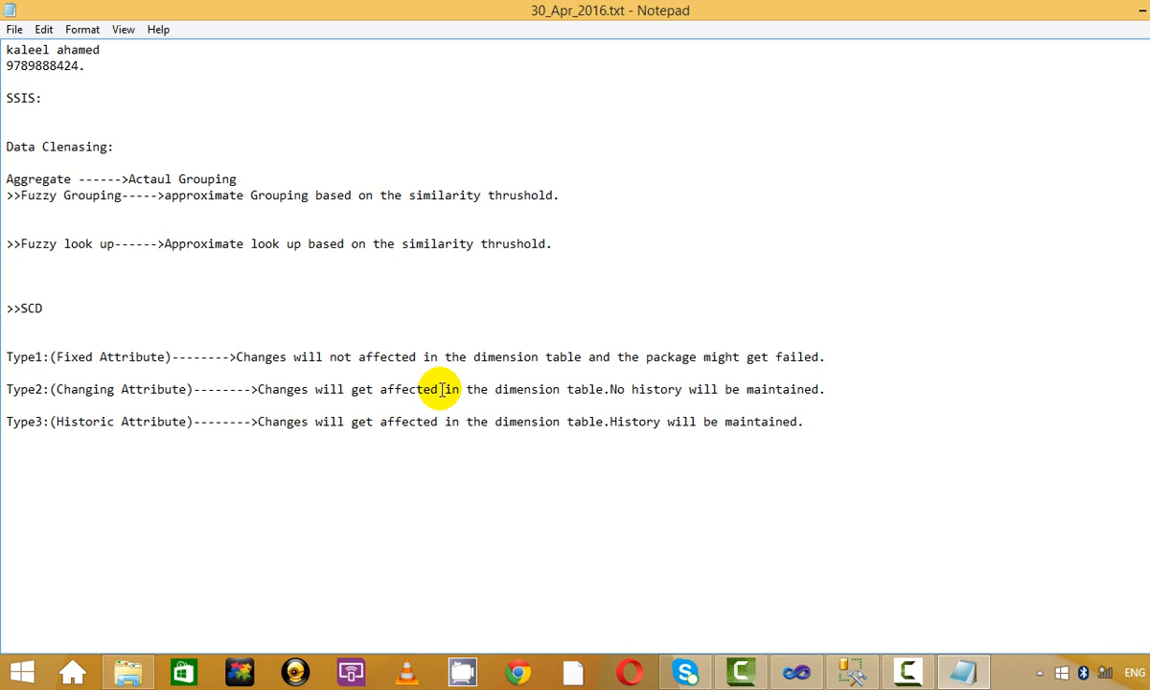
click(258, 388)
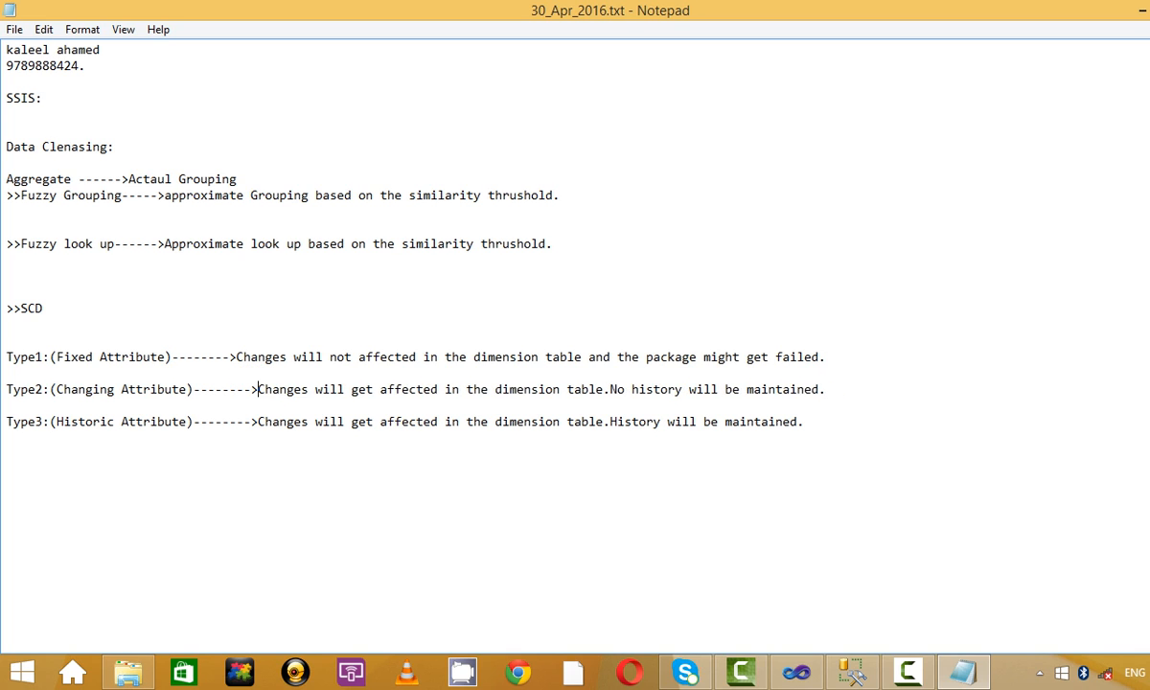
text(New )
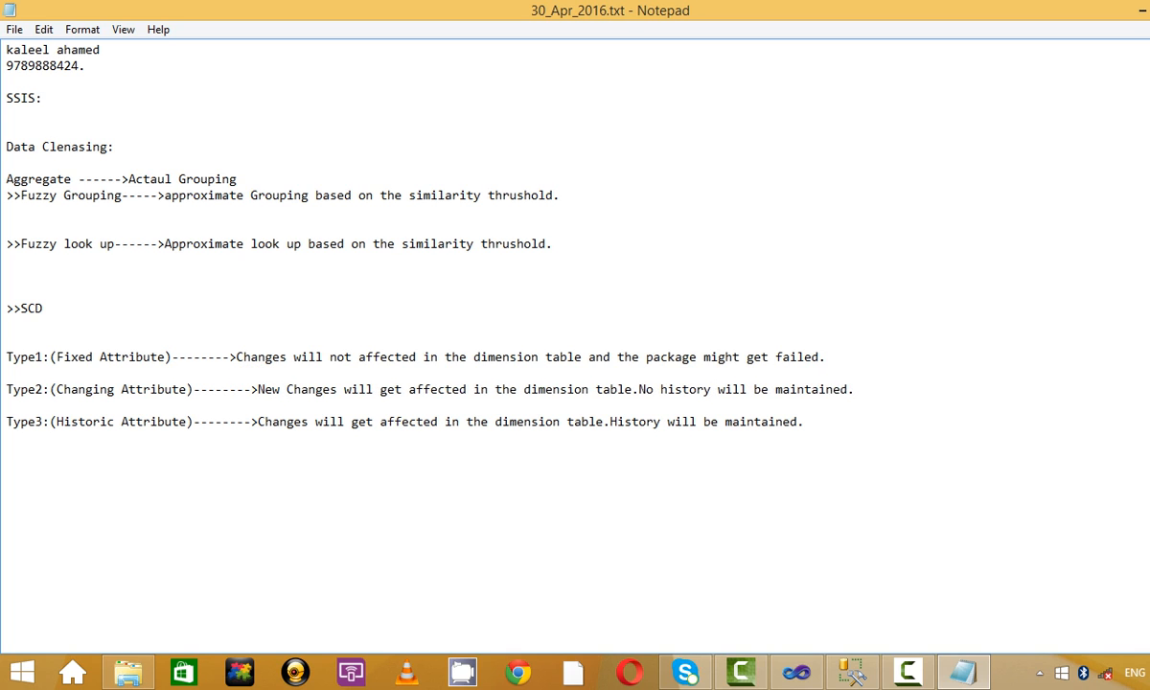
text(additoions)
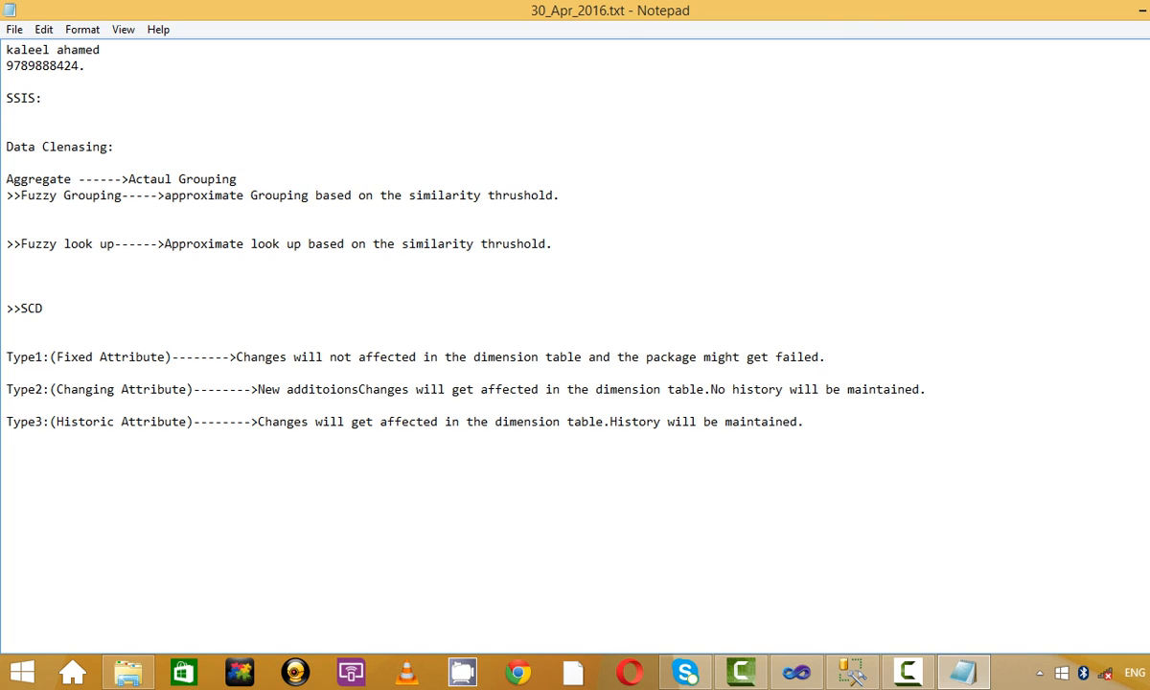
text(,)
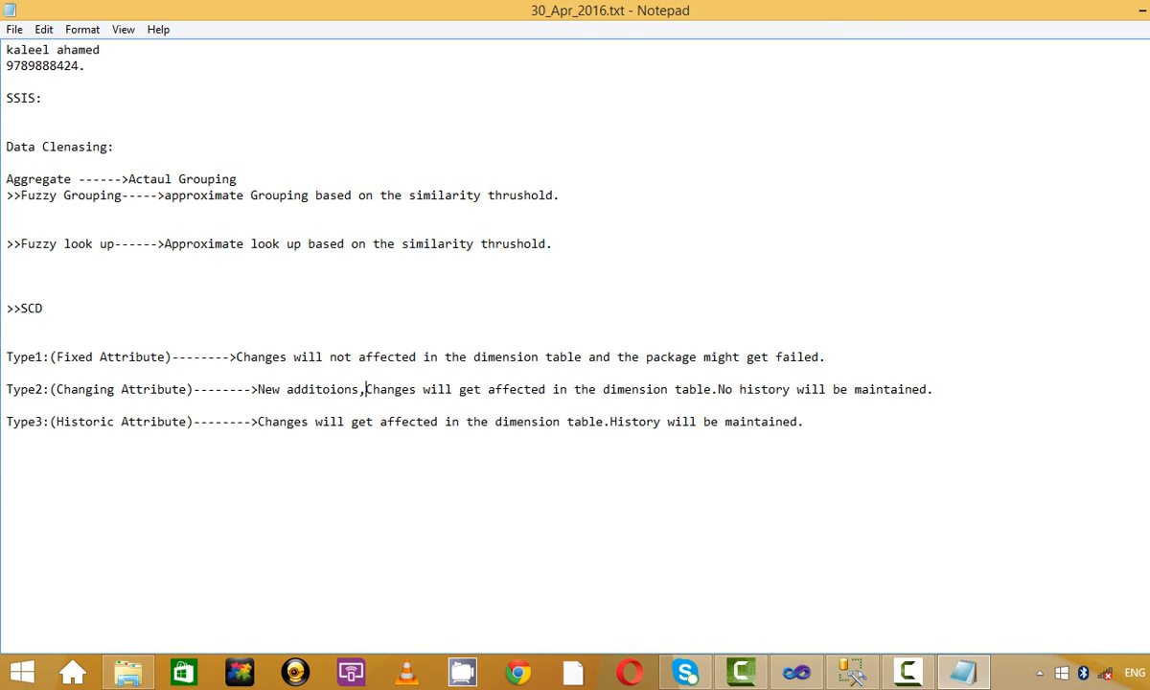
text(updates(Changes)
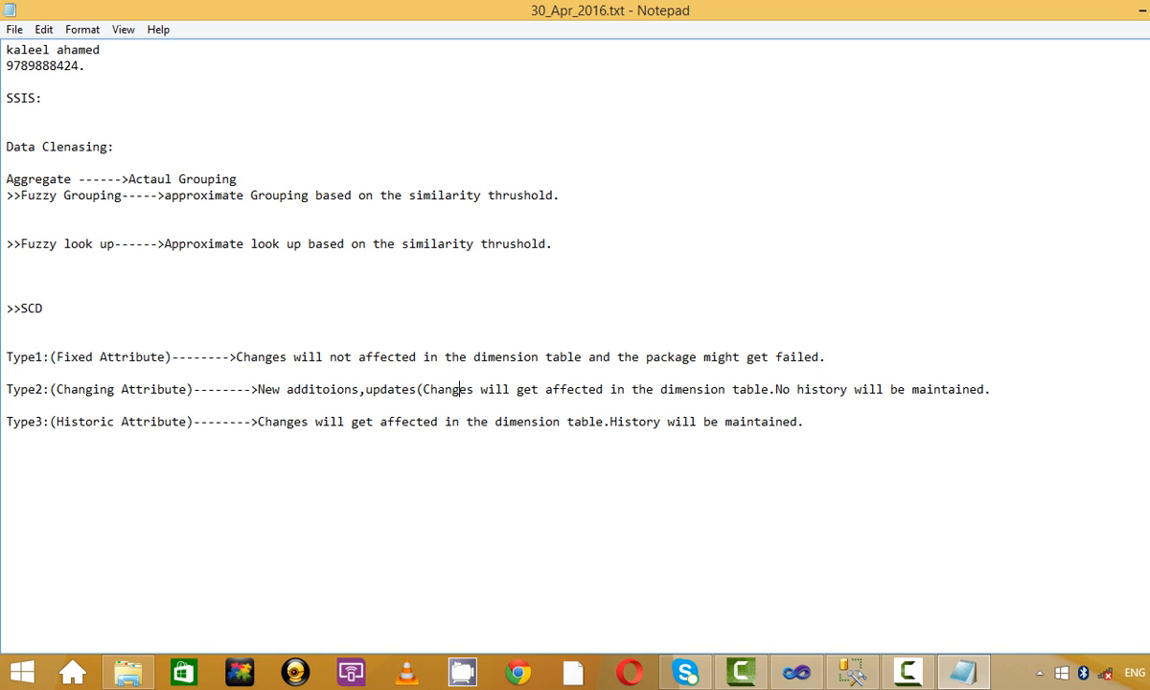
text())
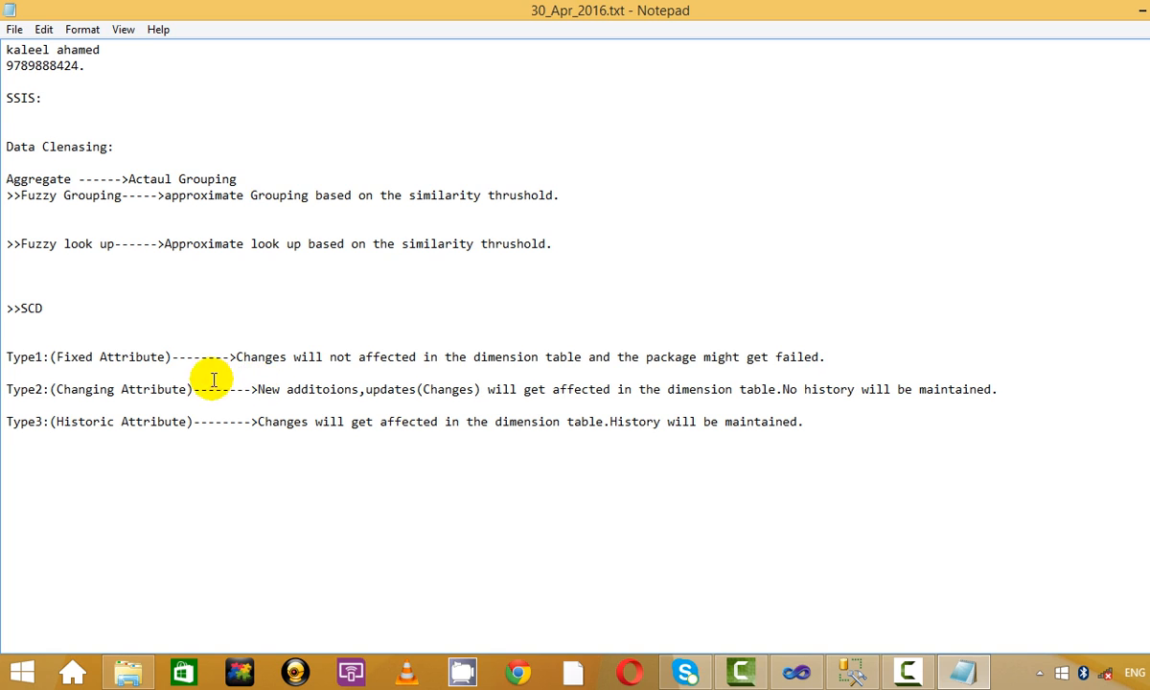
drag(259, 389, 343, 401)
key(ctrl+c)
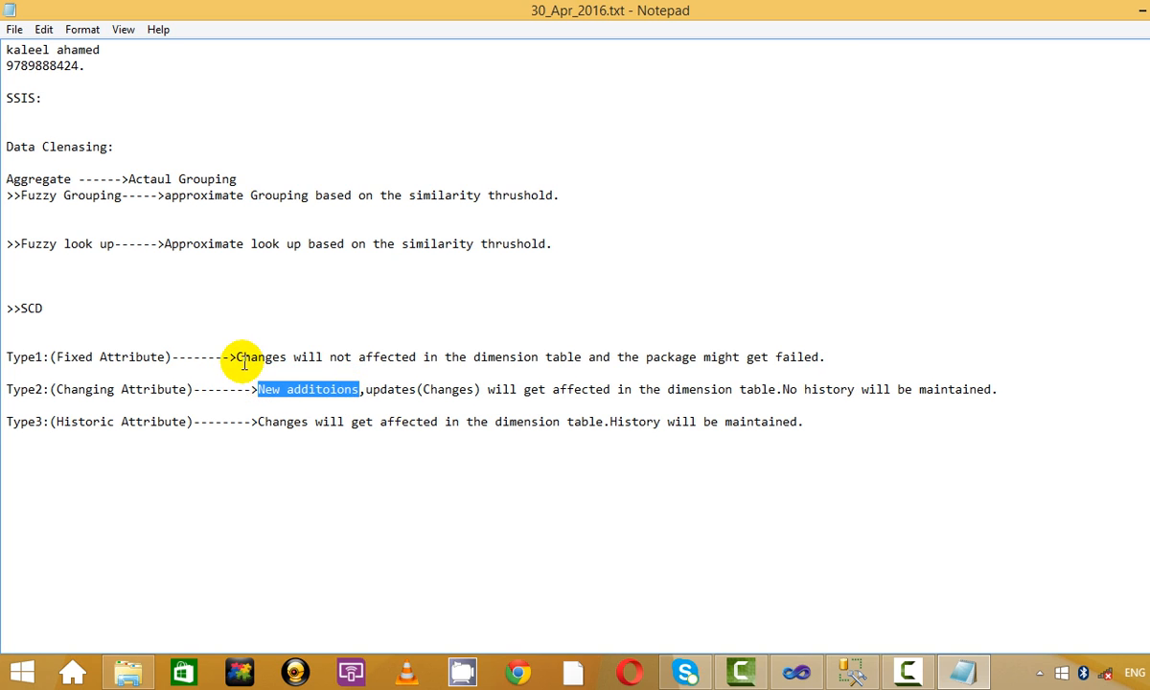
Reword Type1 to 'New additoions,No Updates (Changes)', replacing 'not affected in the' with 'happen in the'.
click(235, 356)
key(ctrl+v)
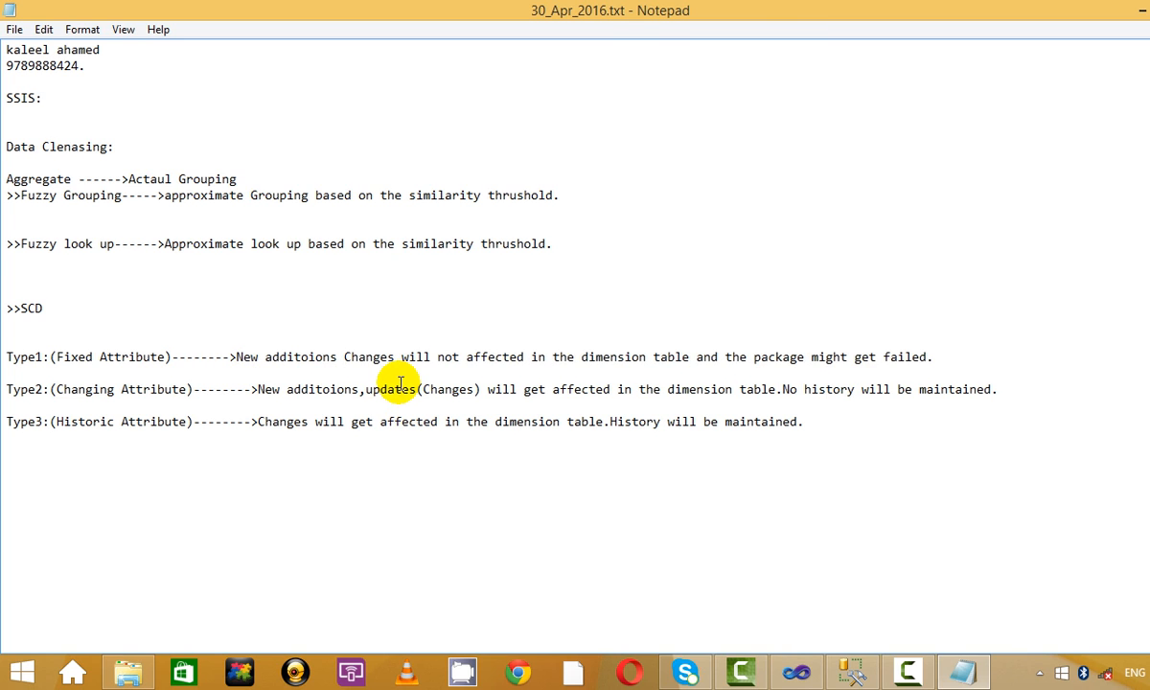
text(,No A)
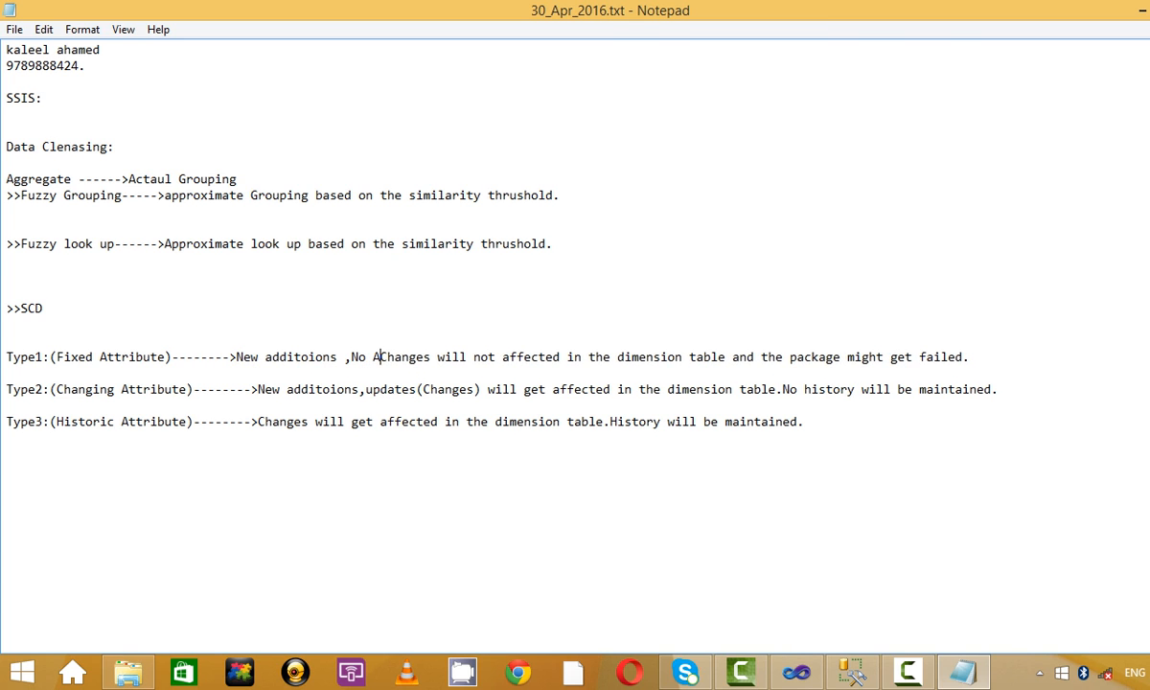
key(BackSpace)
text(Uo)
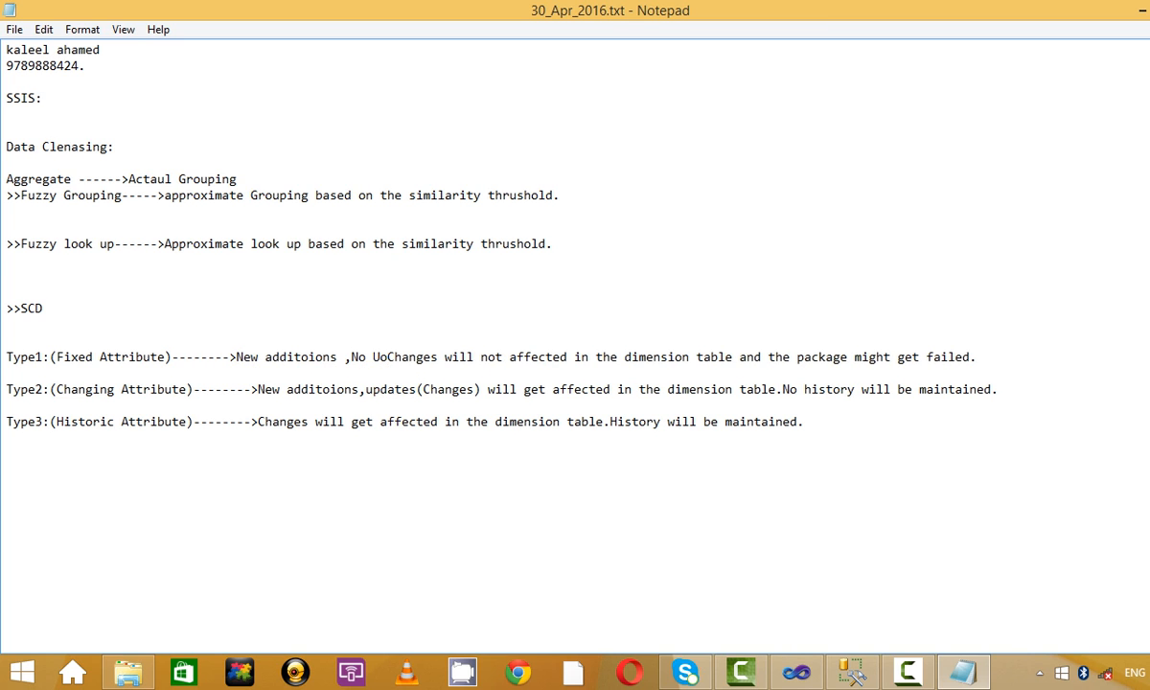
key(BackSpace)
text(p)
text(dates)
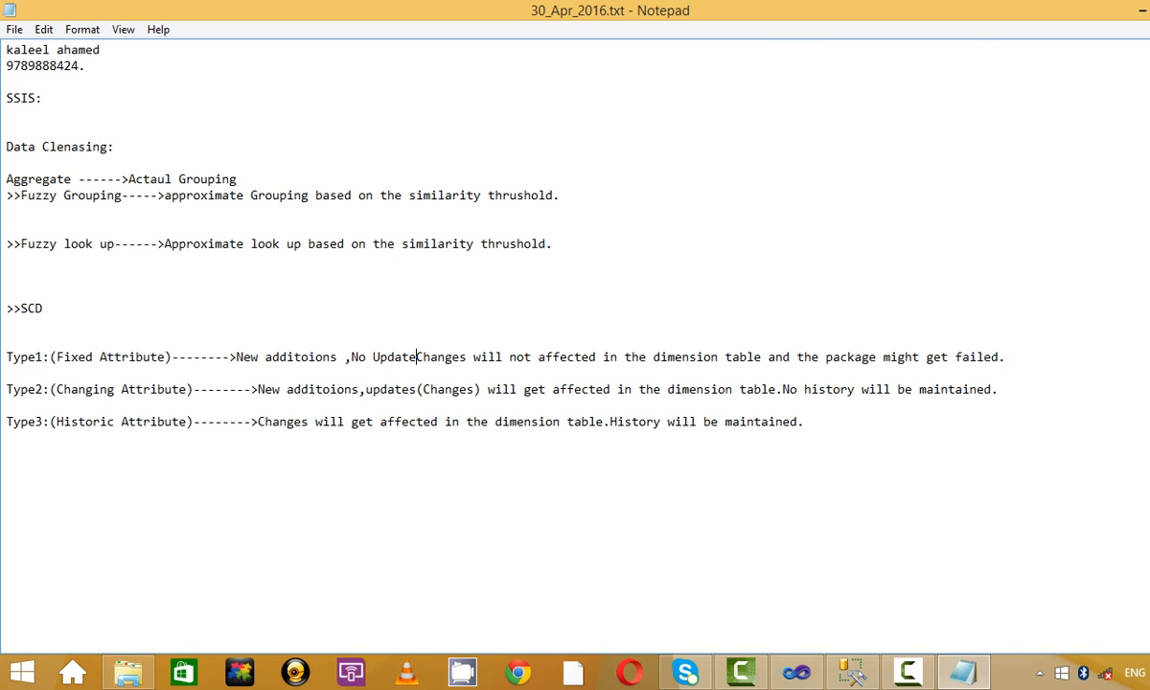
text( ()
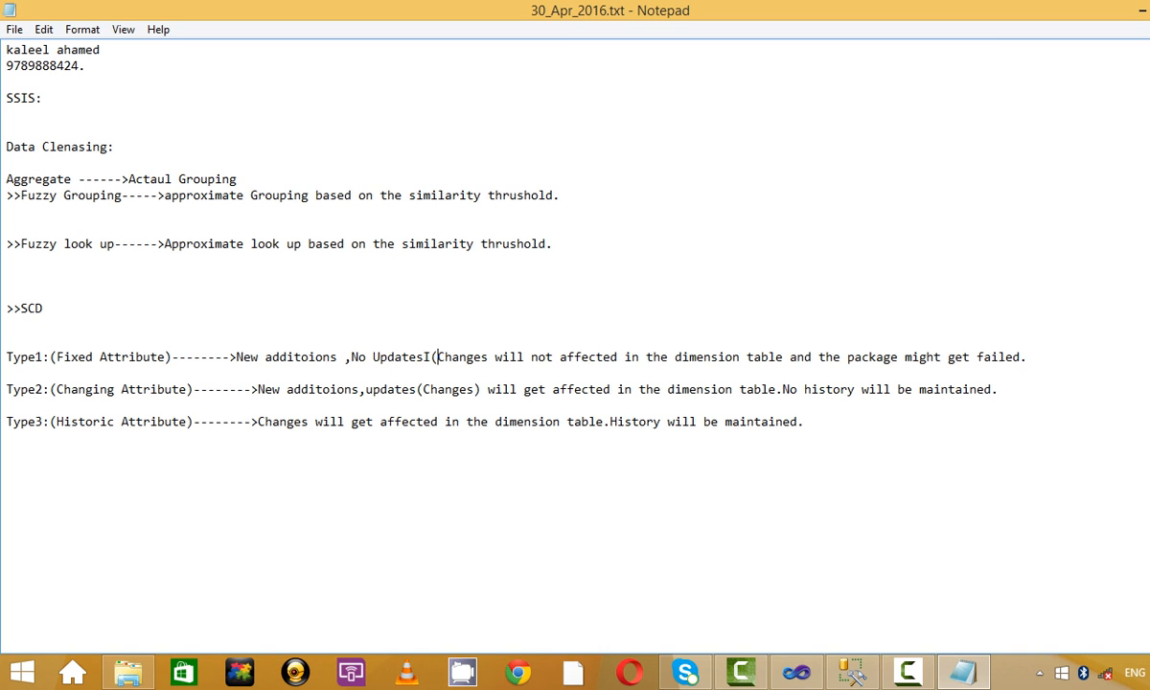
key(BackSpace)
key(BackSpace)
text(()
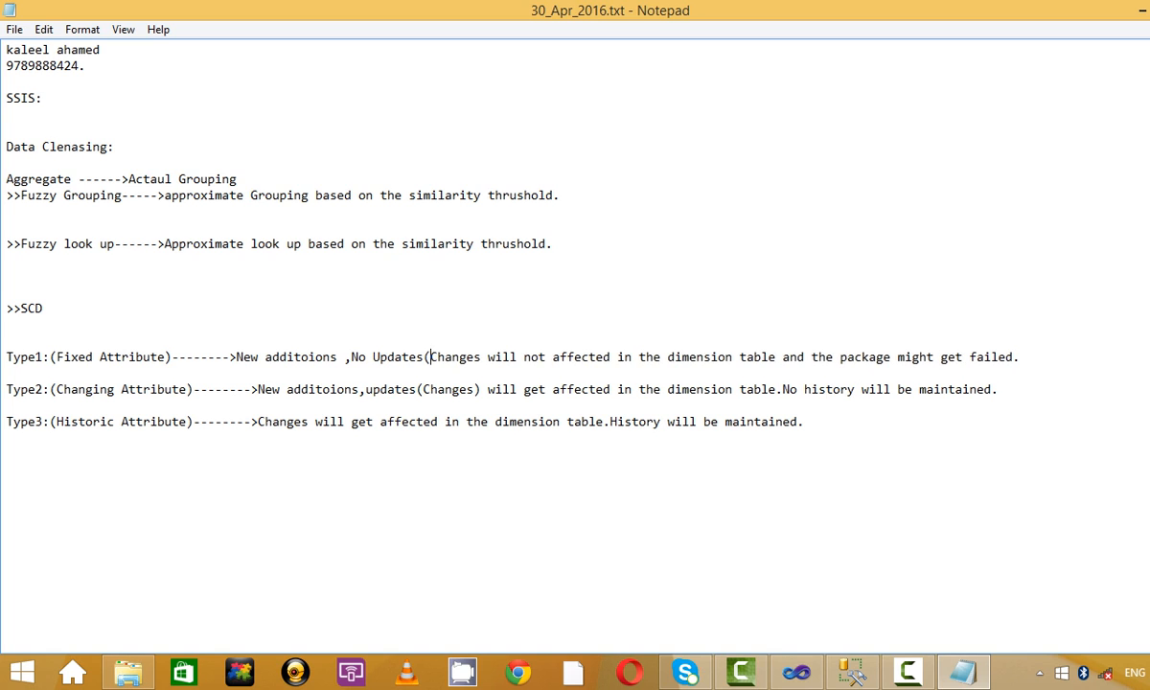
click(484, 357)
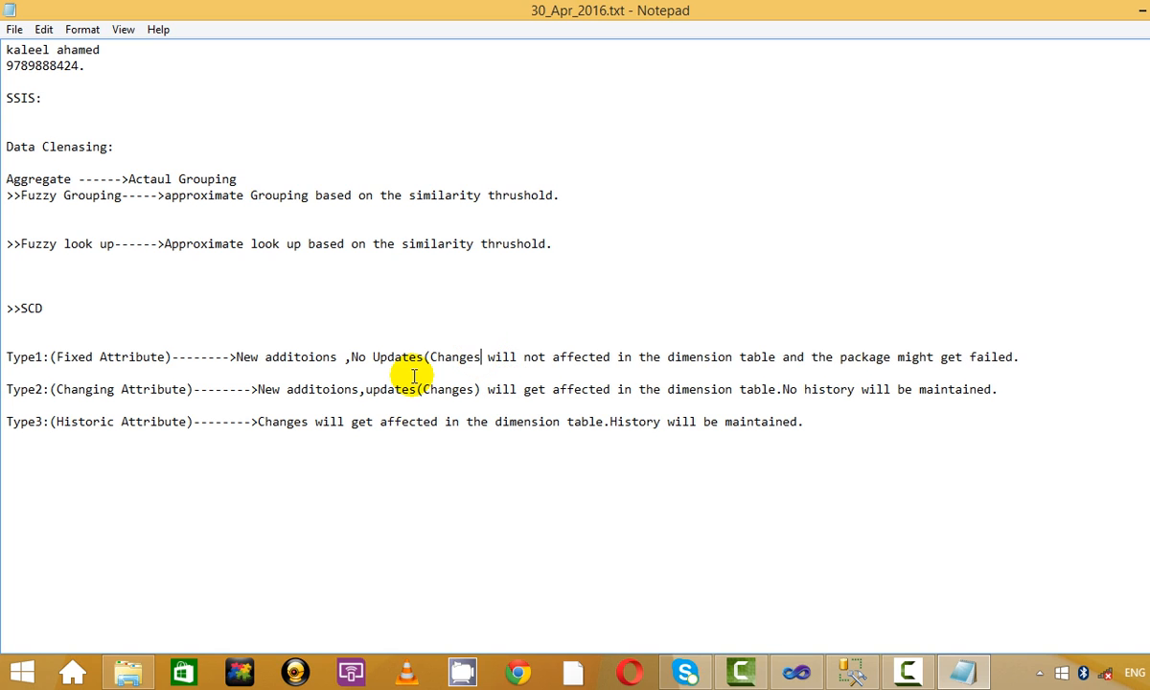
text())
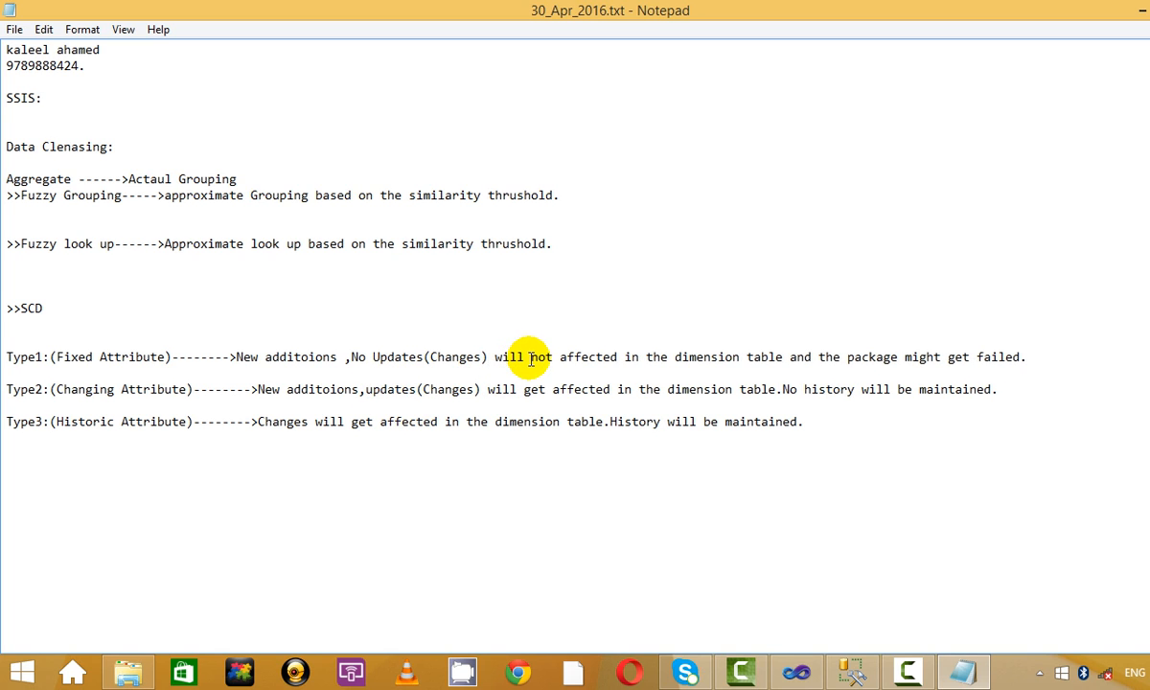
drag(531, 356, 671, 357)
key(BackSpace)
text(happen )
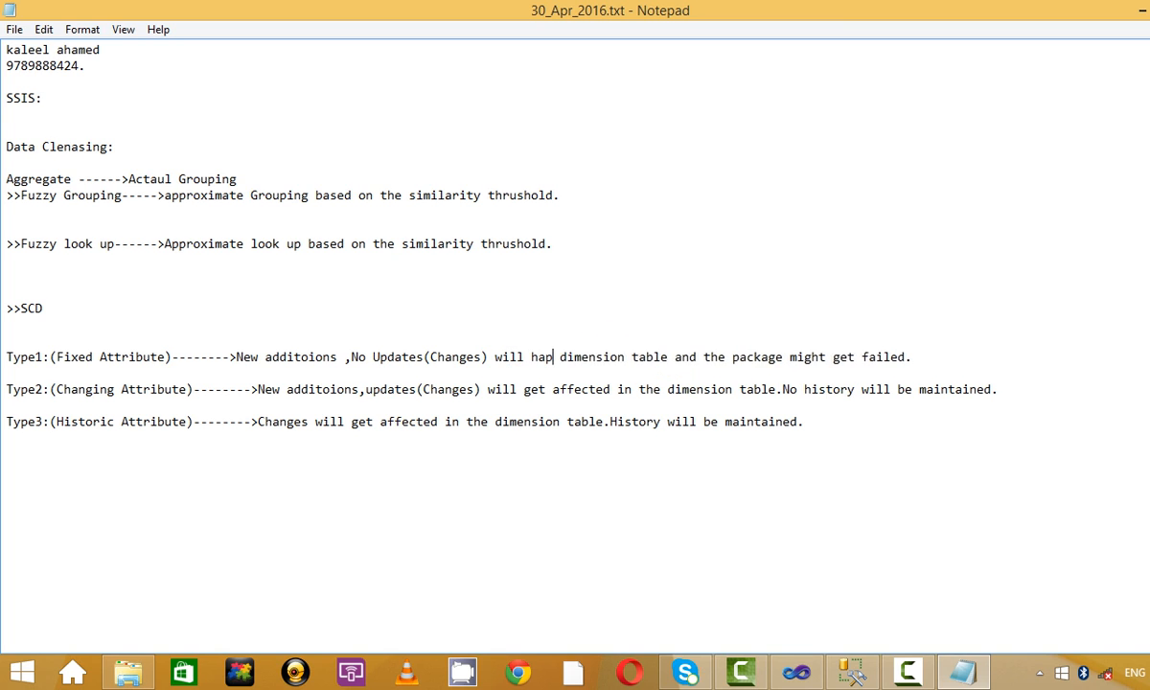
text(in the)
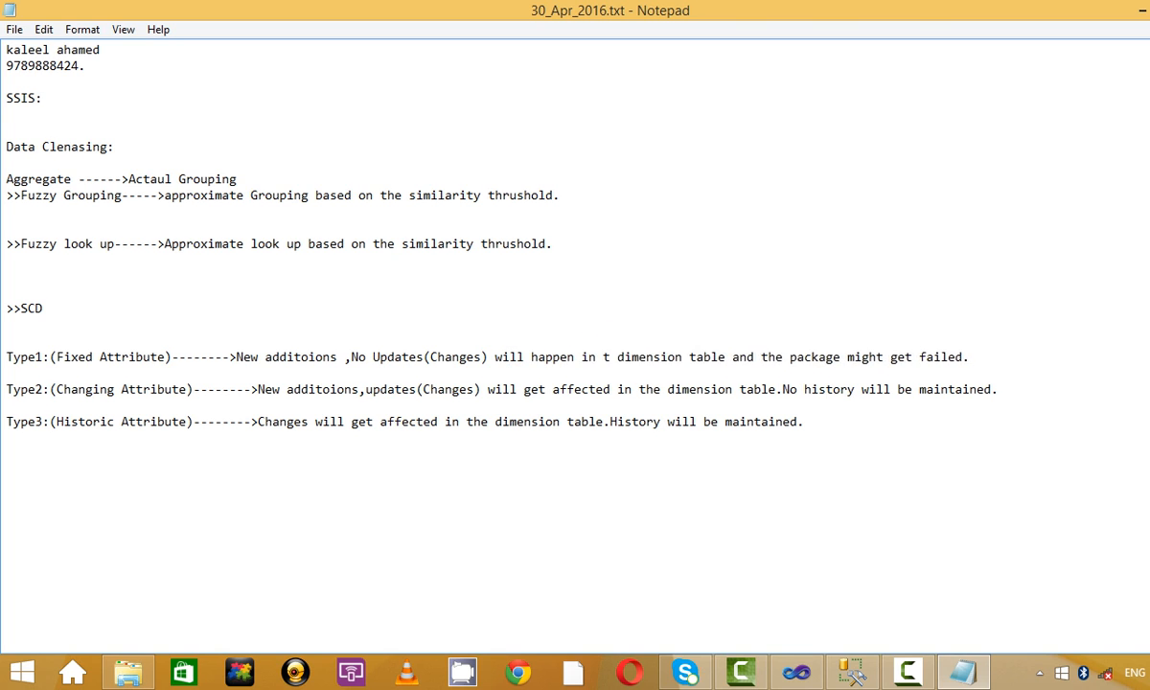
key(BackSpace)
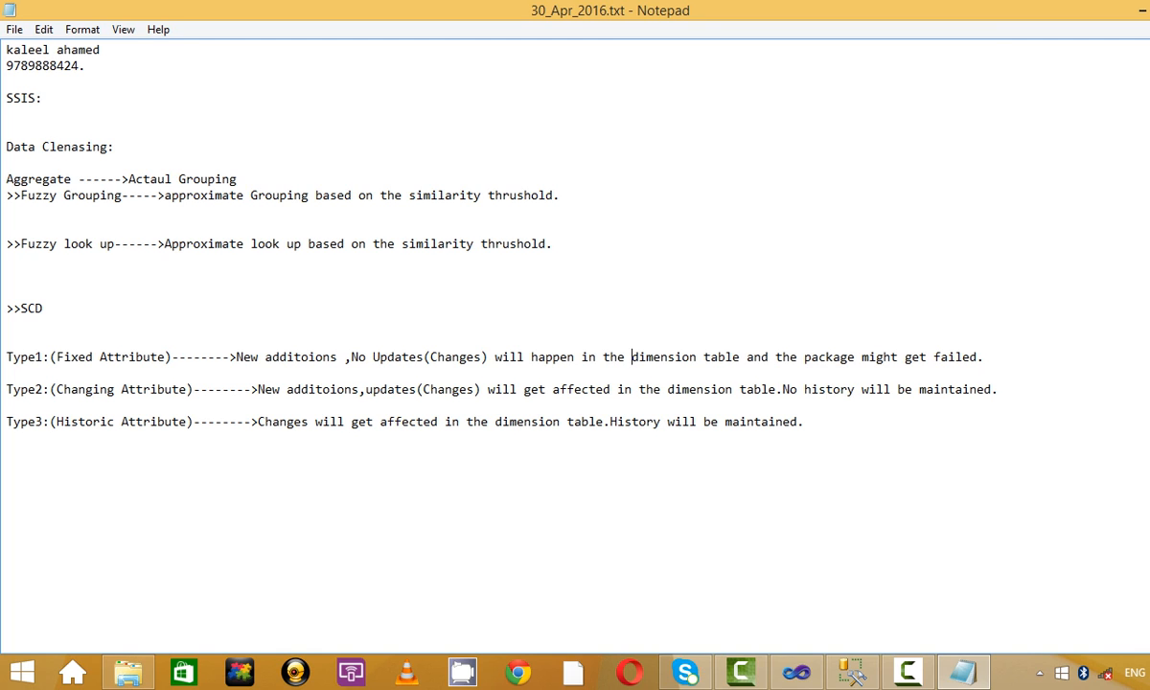
Review the Type1, Type2 and Type3 descriptions in the SCD notes.
key(Up)
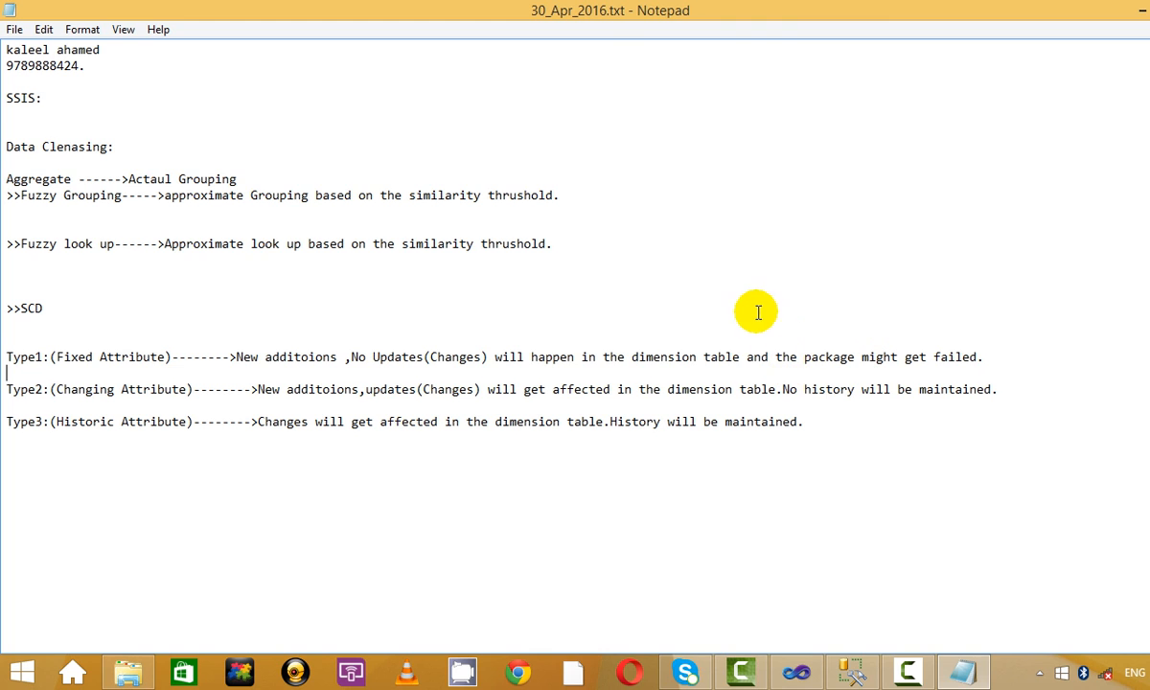
drag(645, 354, 986, 375)
click(950, 365)
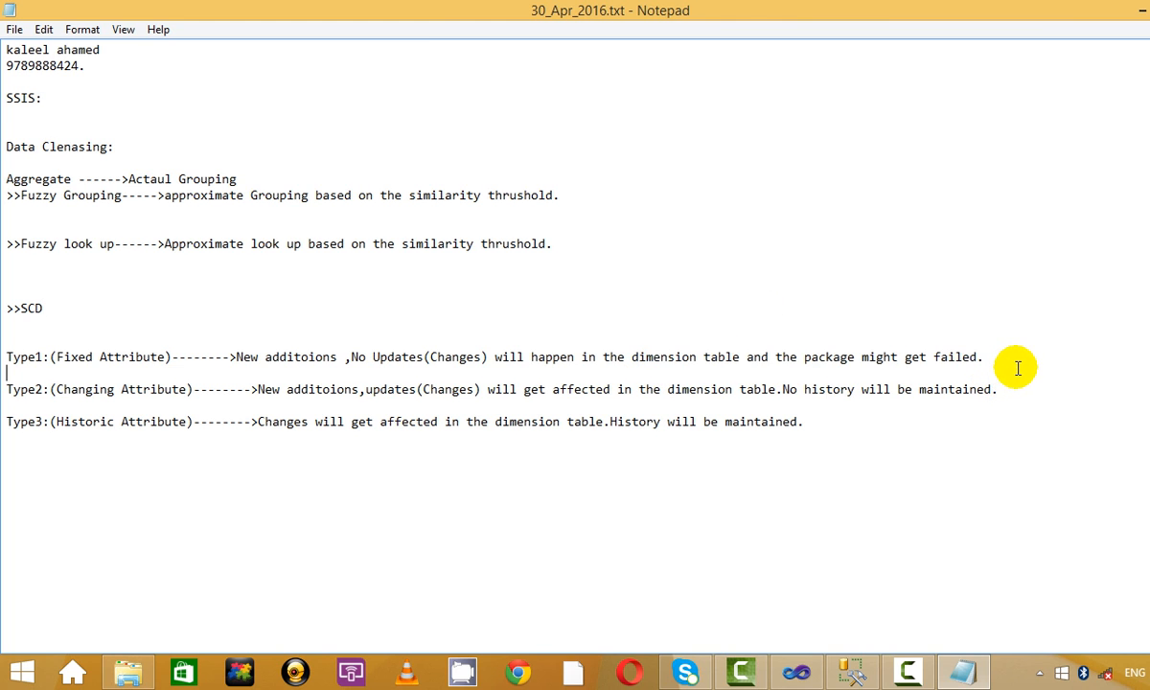
click(1109, 385)
click(852, 307)
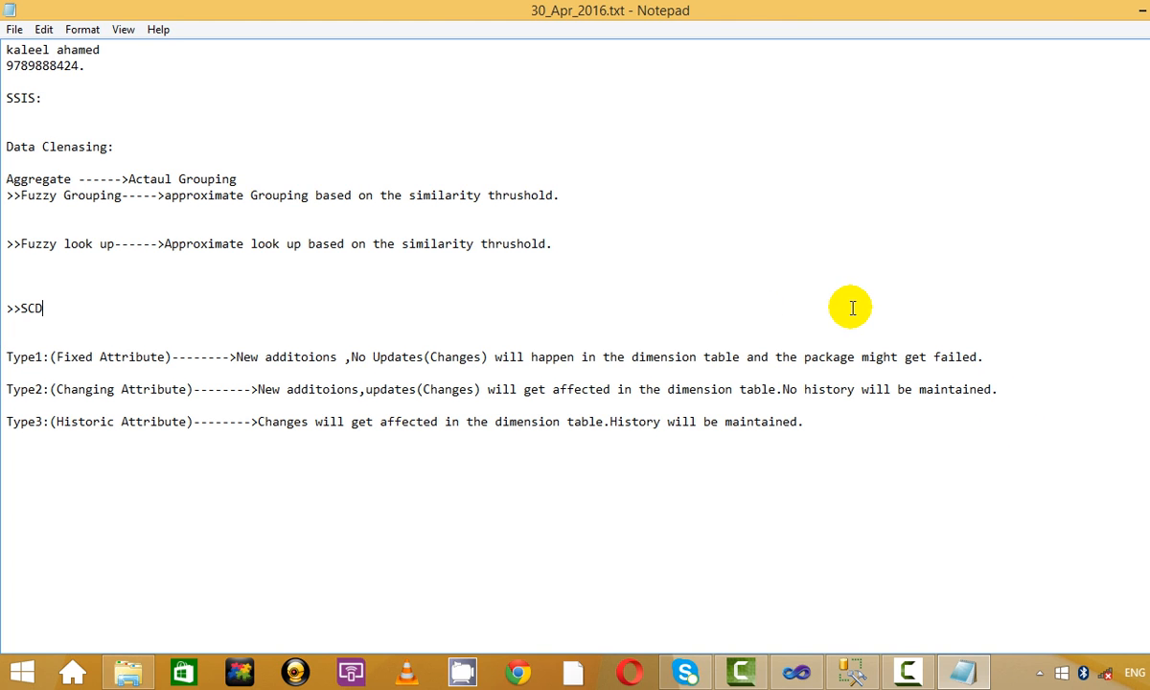
drag(1066, 385, 891, 321)
click(890, 322)
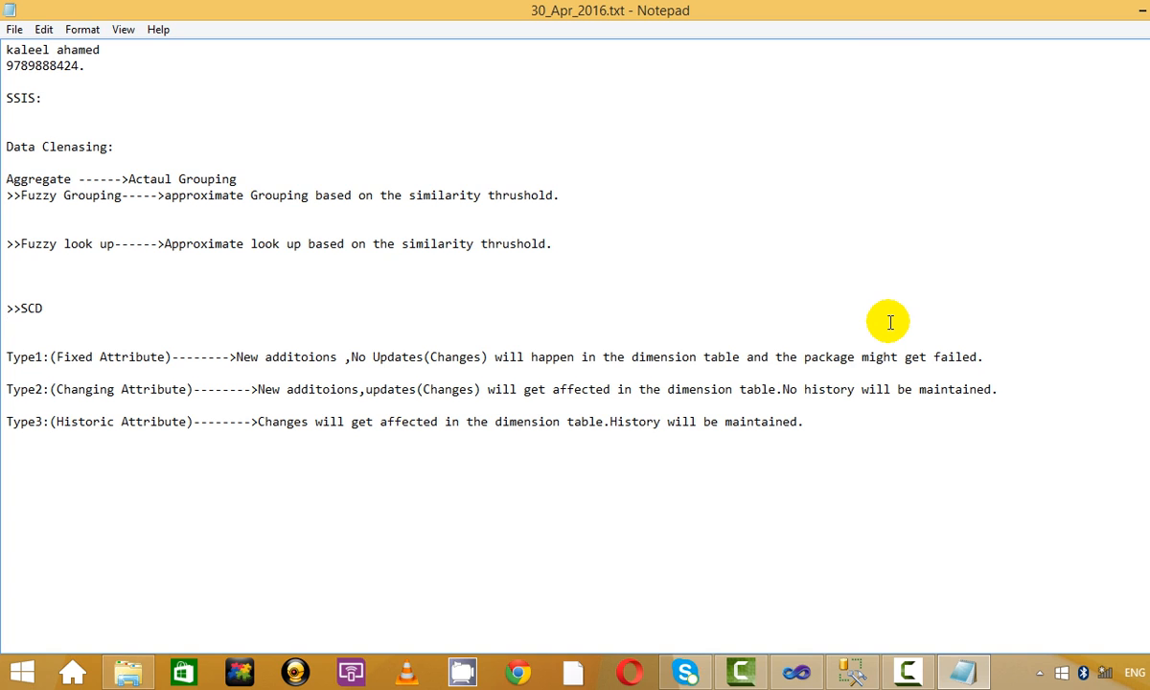
drag(214, 421, 752, 483)
click(752, 483)
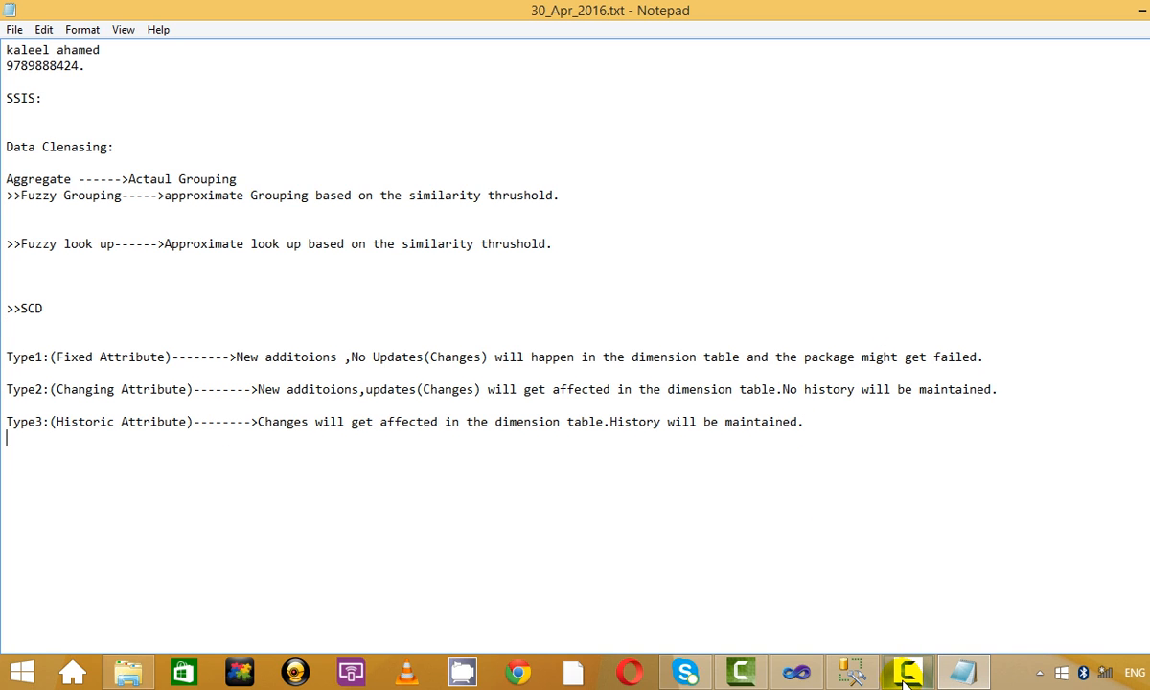
Hide the Management Studio results pane, then tidy the blank lines around the SCD section.
click(853, 673)
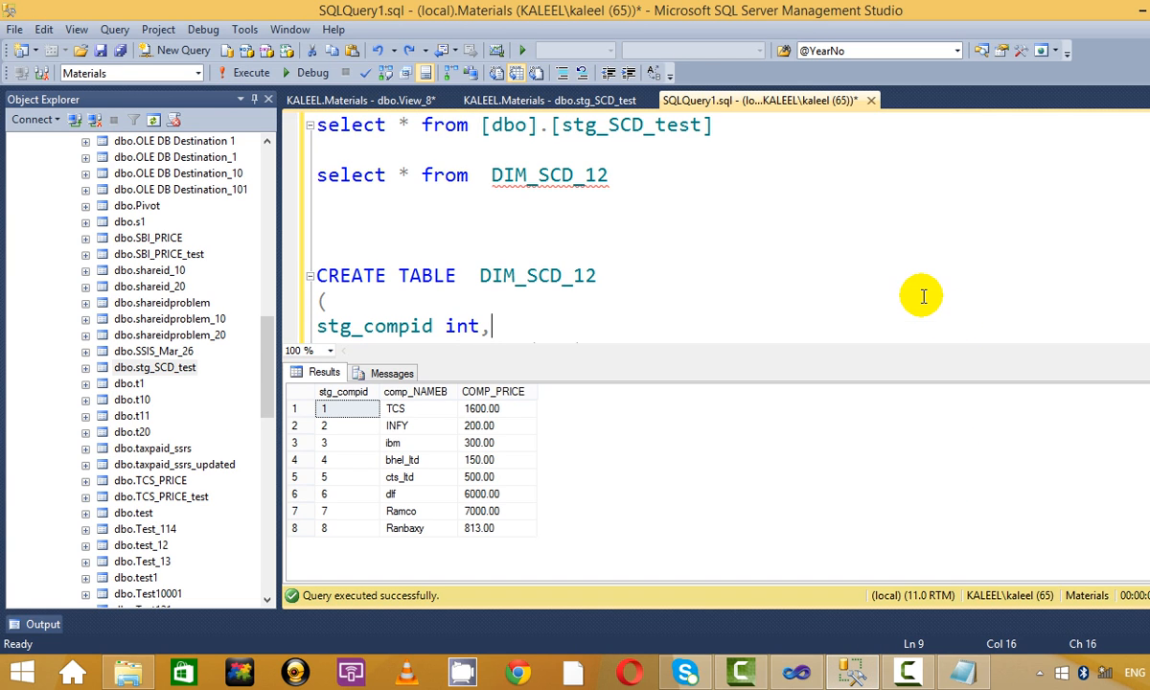
key(ctrl+r)
click(958, 672)
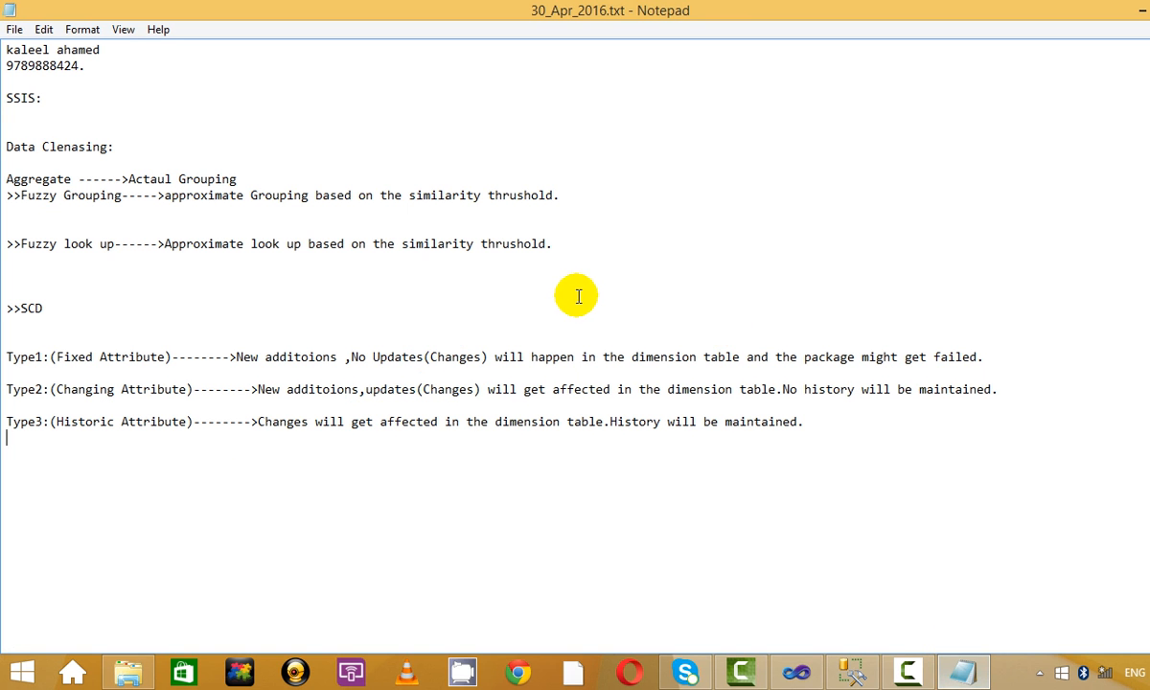
click(72, 293)
click(126, 255)
key(Delete)
key(Delete)
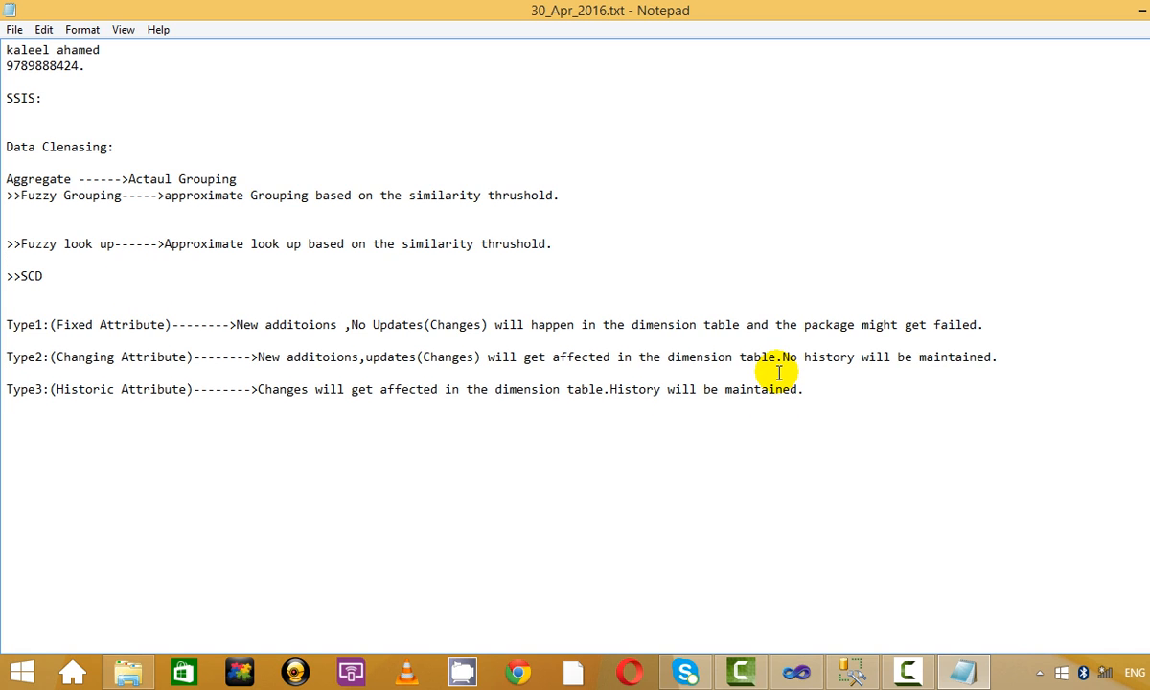
key(Return)
key(Return)
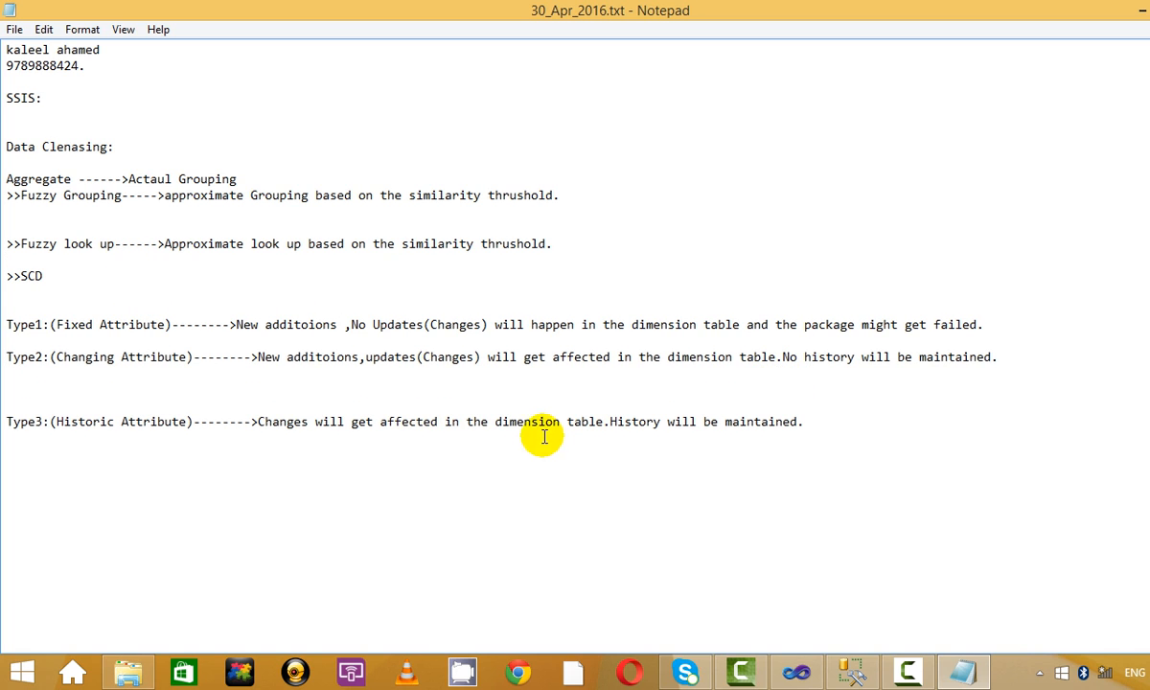
Add 'New additoions,updates (changes)' to the start of the Type3 line.
mouse_move(261, 357)
mouse_down()
mouse_move(347, 360)
mouse_move(257, 358)
mouse_up()
key(ctrl+c)
click(359, 357)
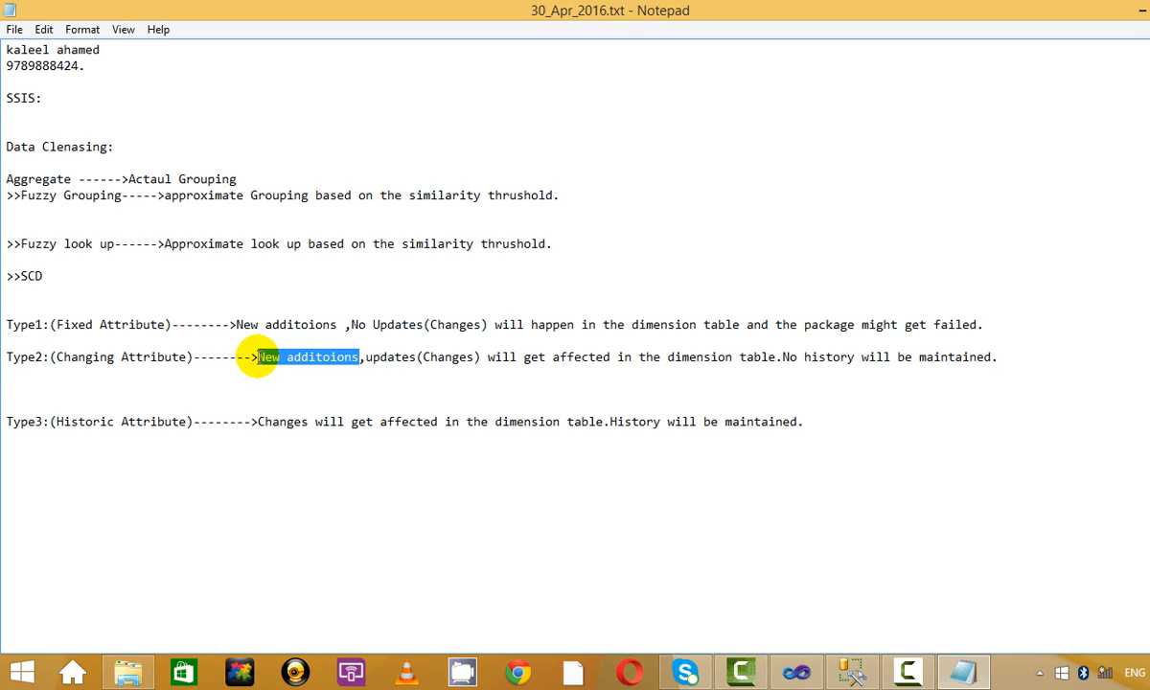
click(256, 422)
key(ctrl+v)
text(,)
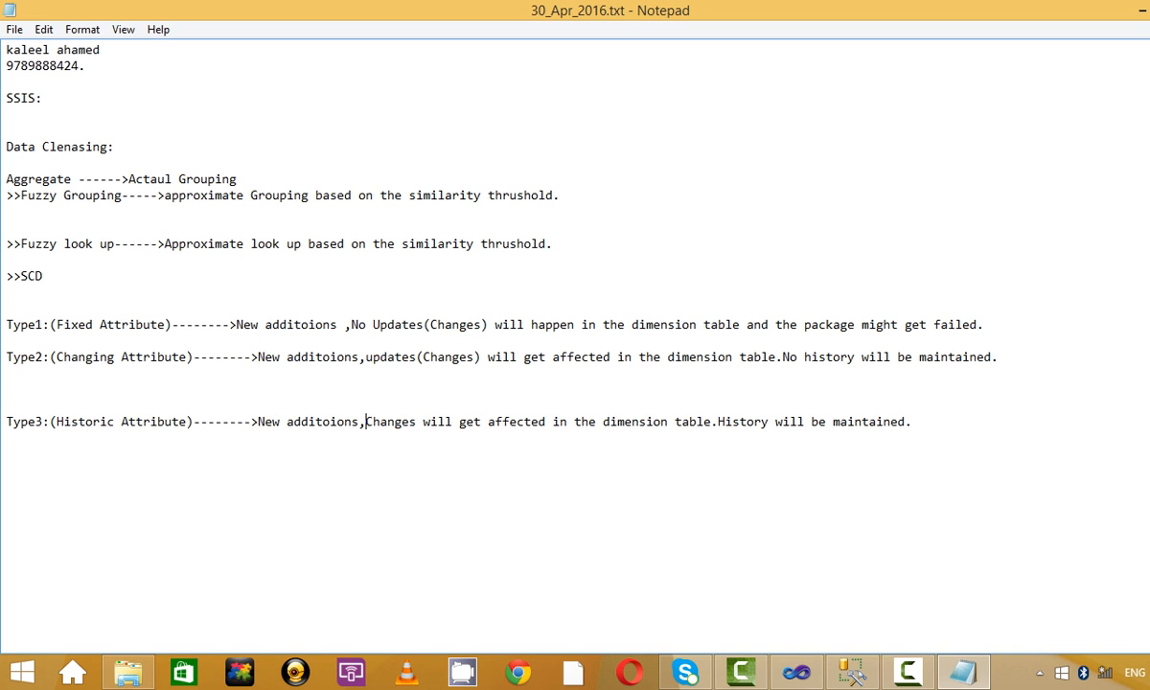
drag(366, 357, 405, 359)
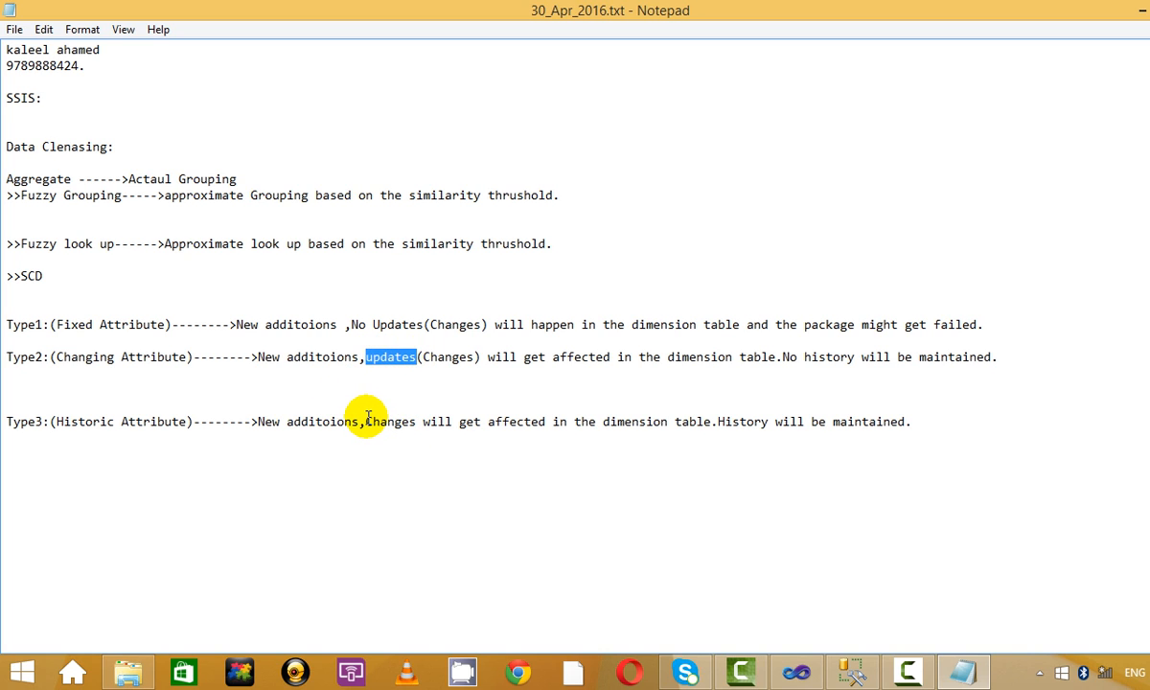
text(updates)
key(Delete)
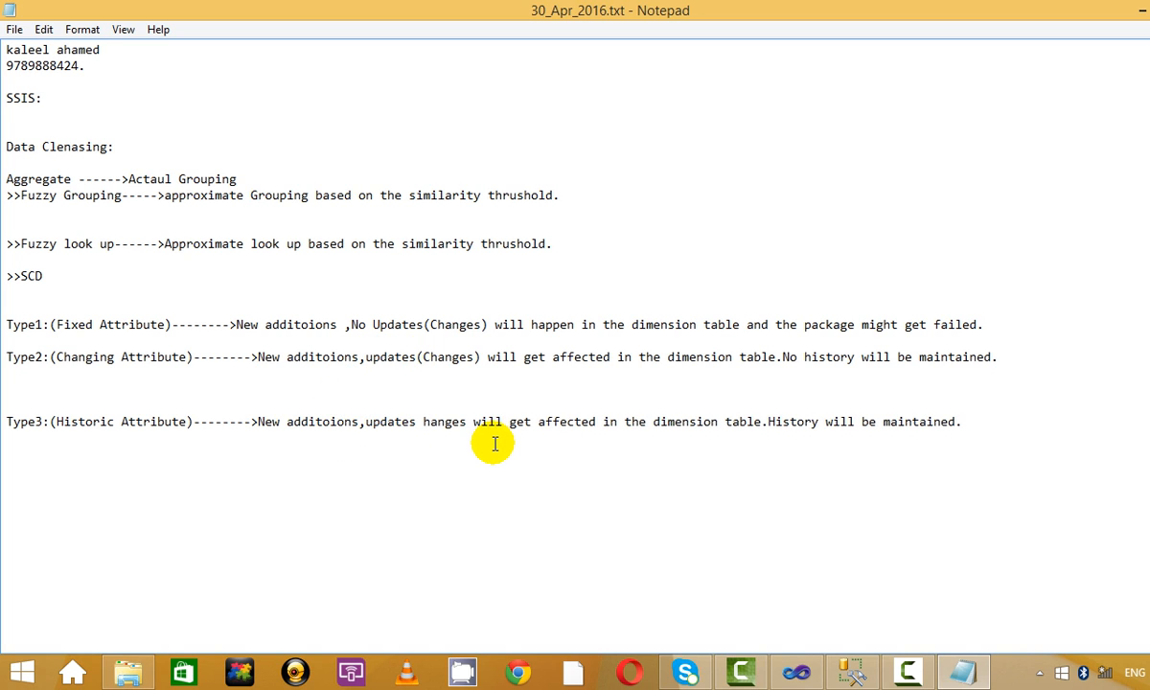
text(c)
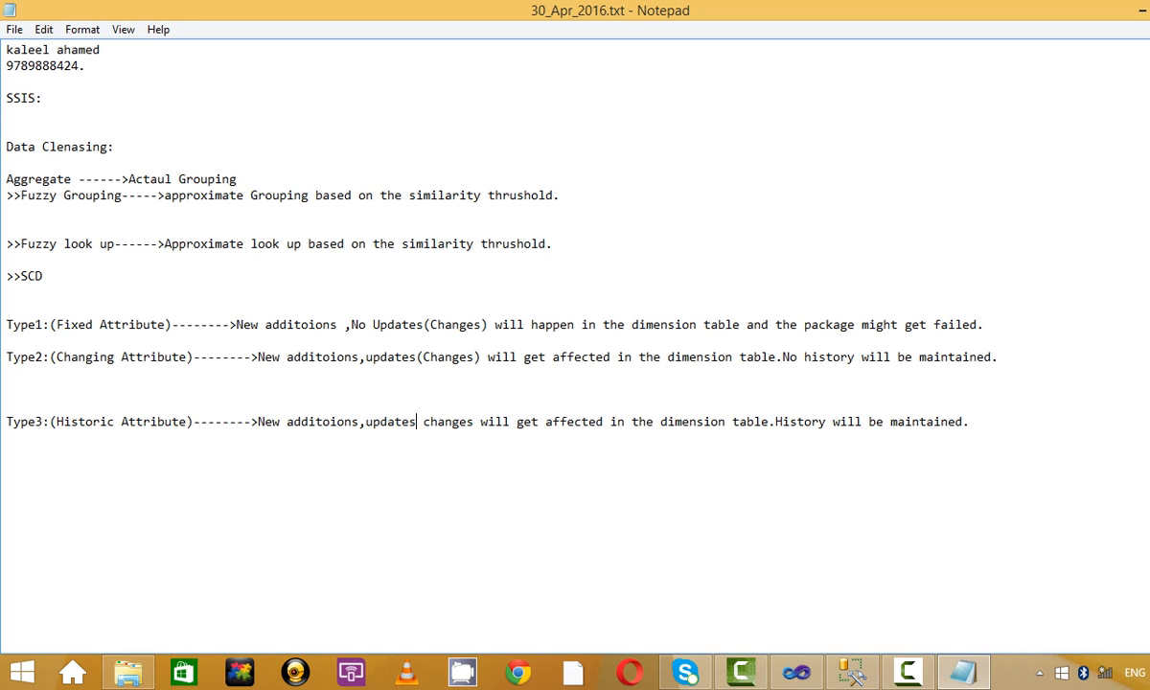
key(Left)
text(()
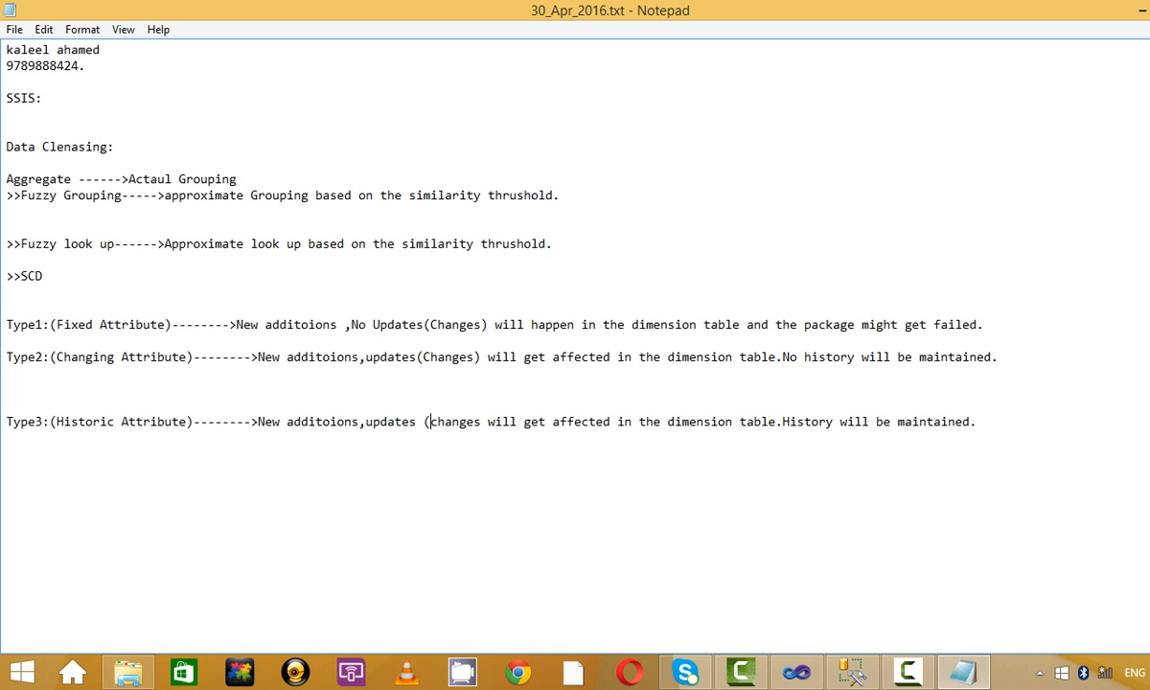
click(480, 423)
text())
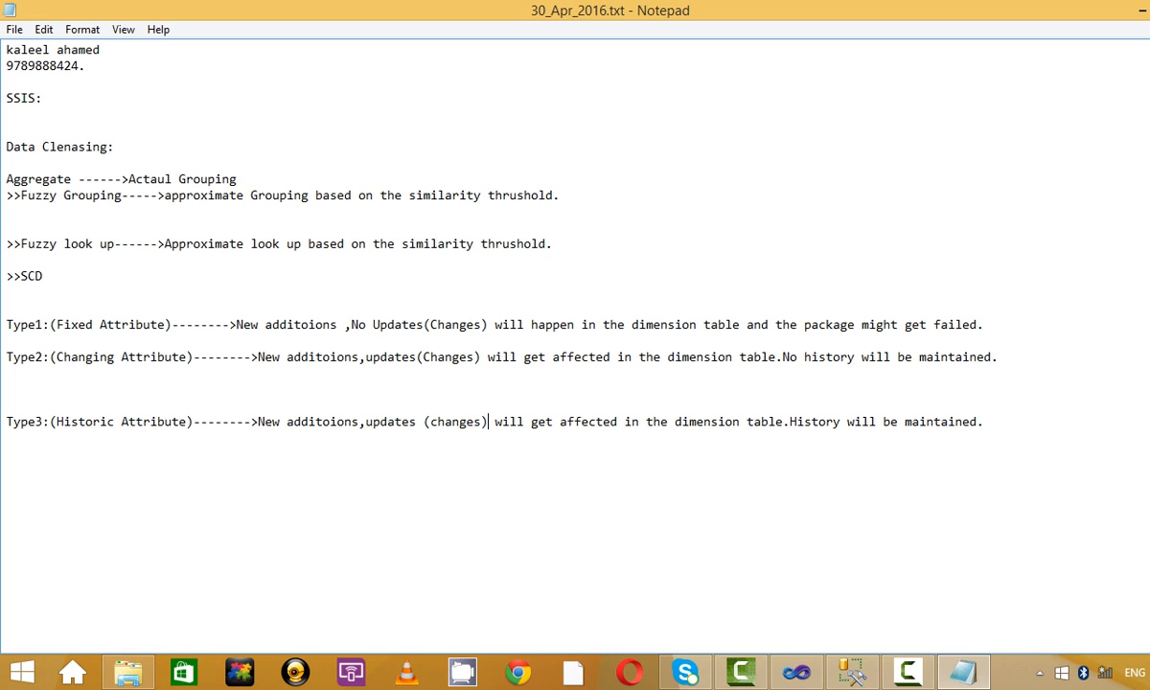
Remove the full stop before History, lowercase it to history, and save the notes.
click(789, 422)
key(BackSpace)
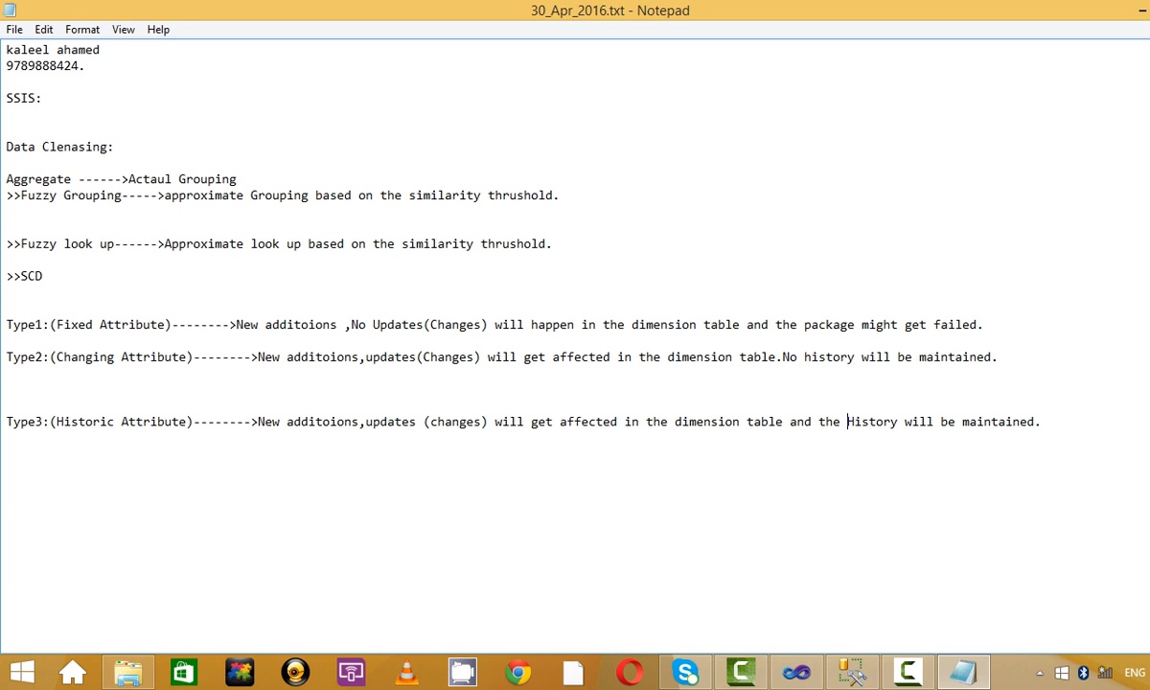
text(h)
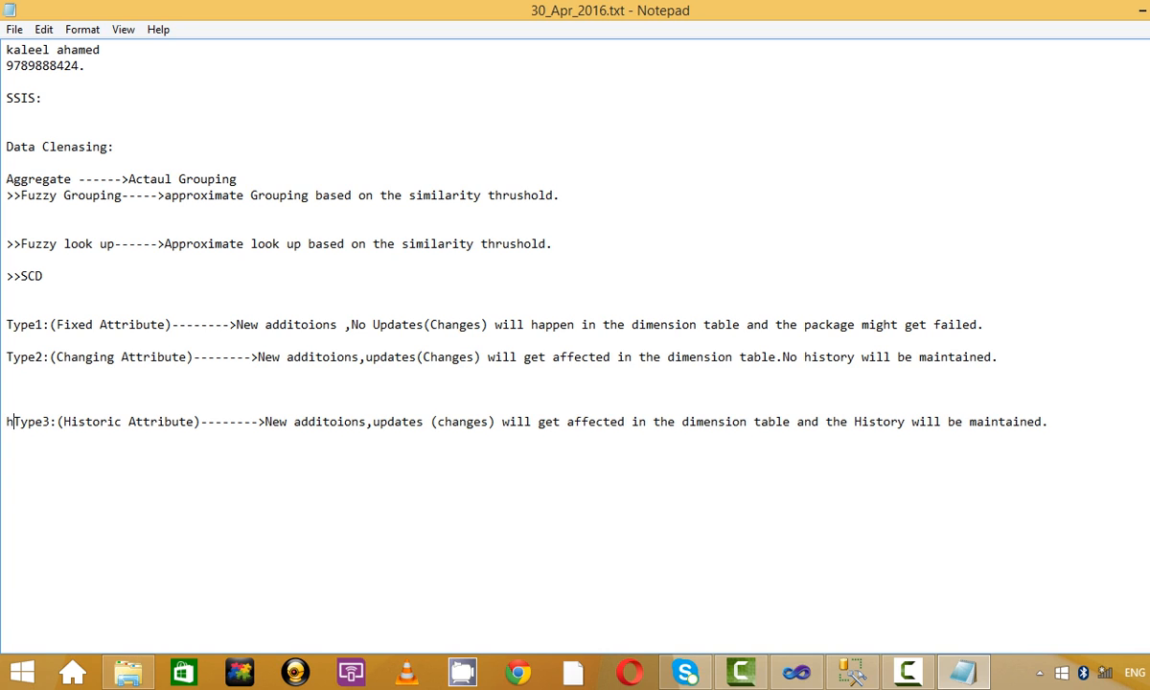
key(BackSpace)
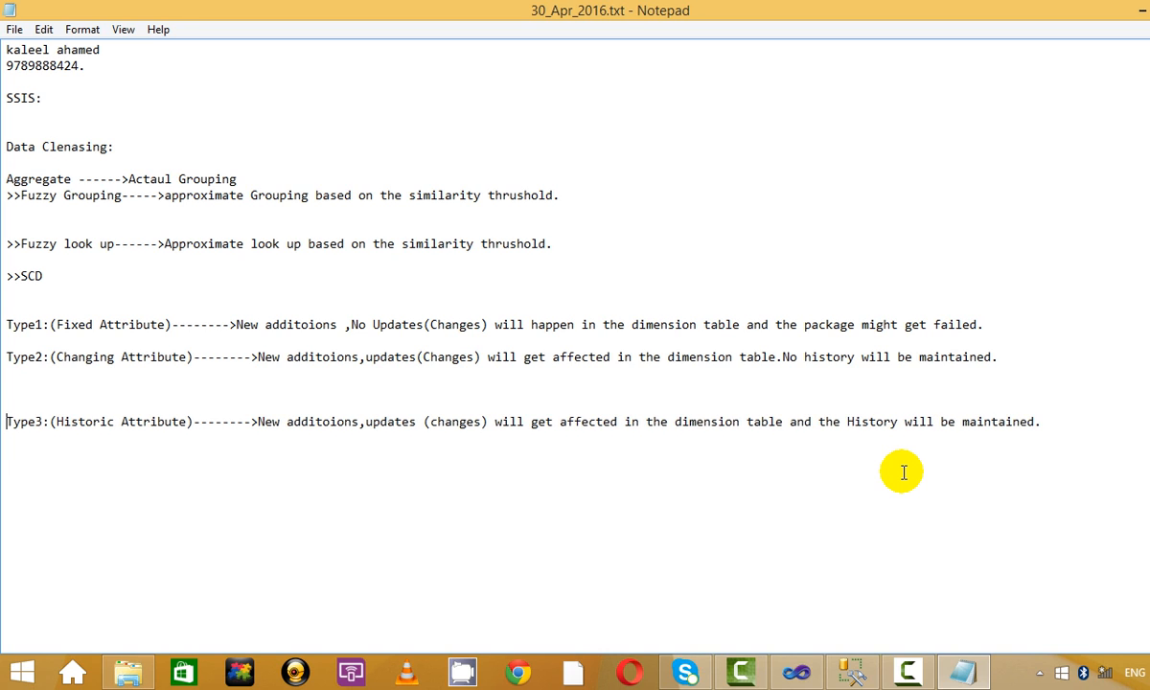
click(854, 421)
text(i)
click(746, 374)
click(14, 28)
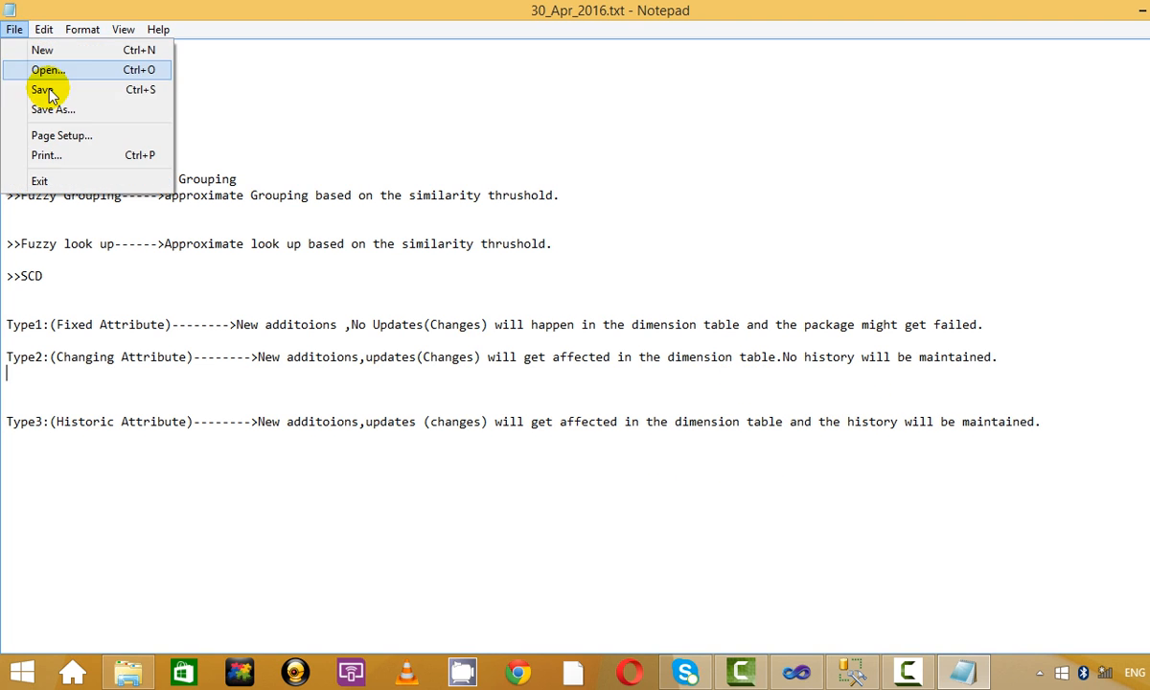
click(48, 96)
click(147, 120)
click(14, 28)
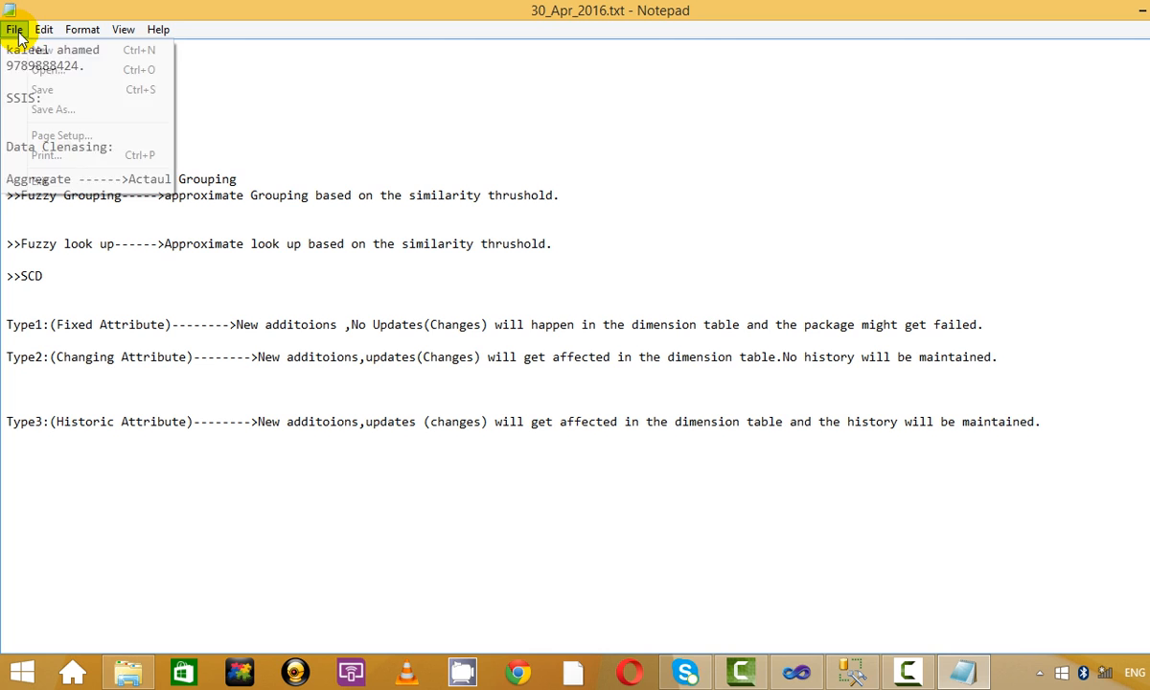
click(43, 89)
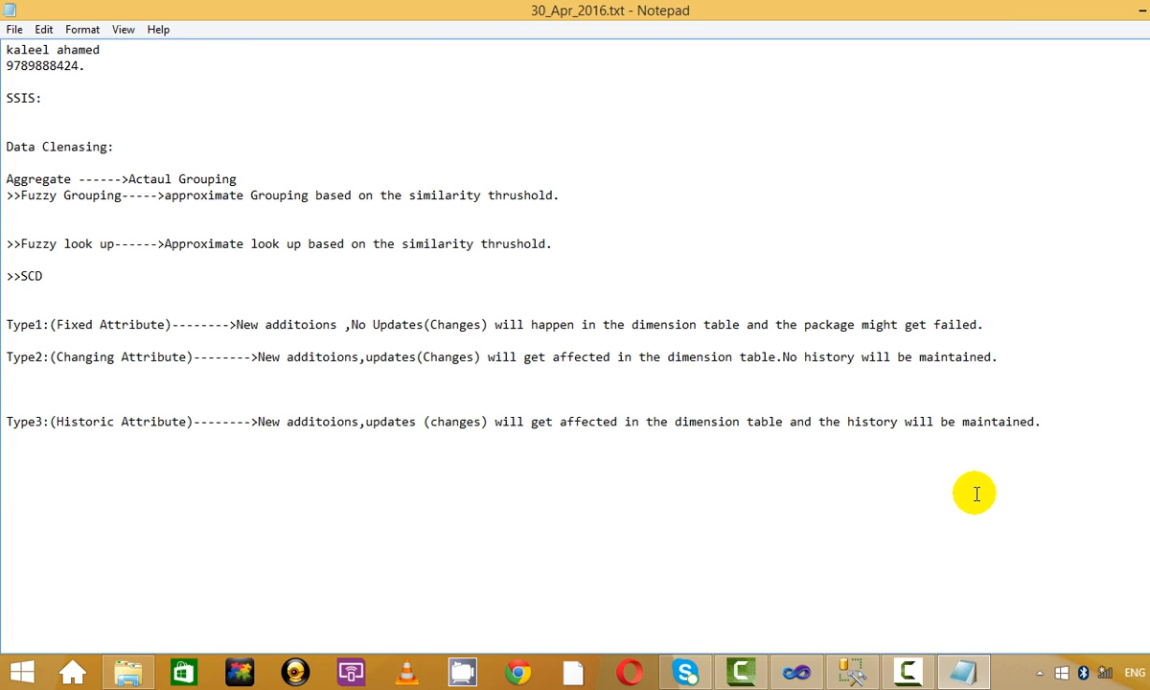
Cycle through the open windows back to the SSIS project in Visual Studio.
key(alt+Tab)
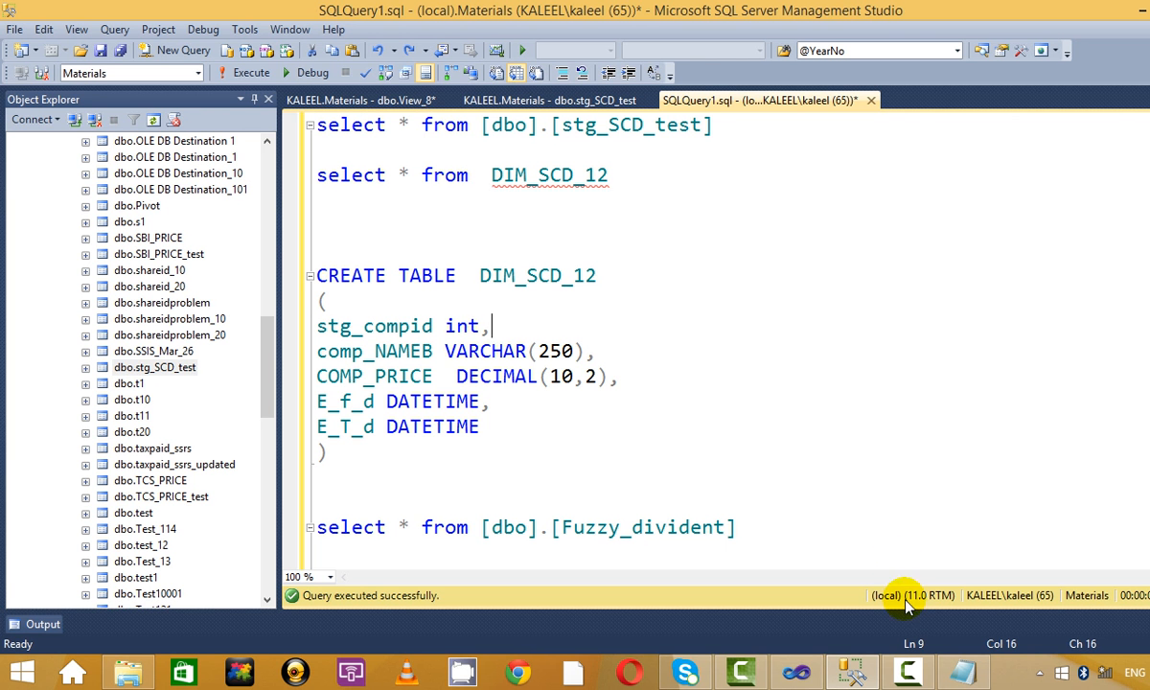
click(857, 676)
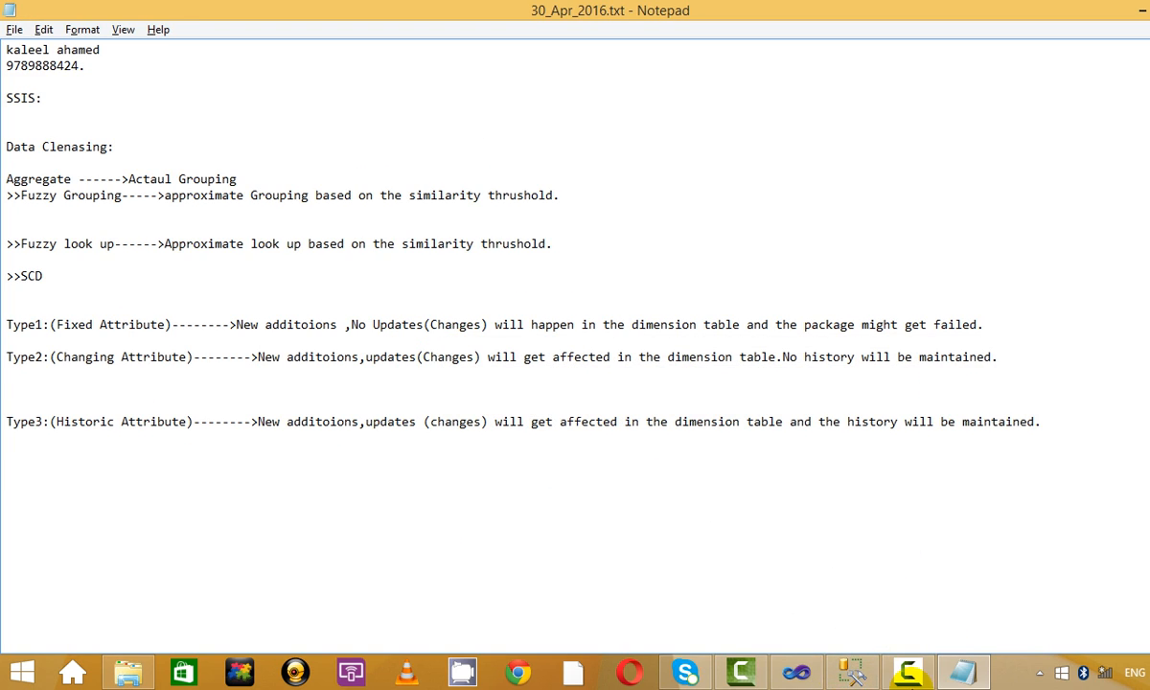
click(907, 672)
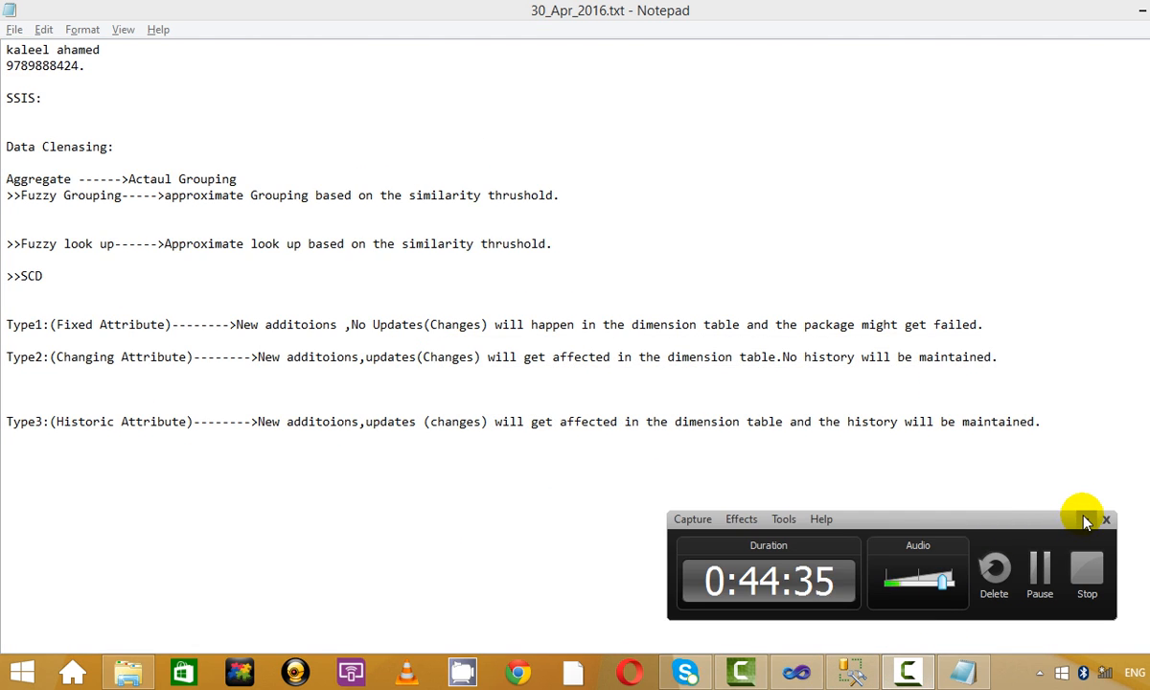
click(1086, 518)
click(946, 518)
click(796, 673)
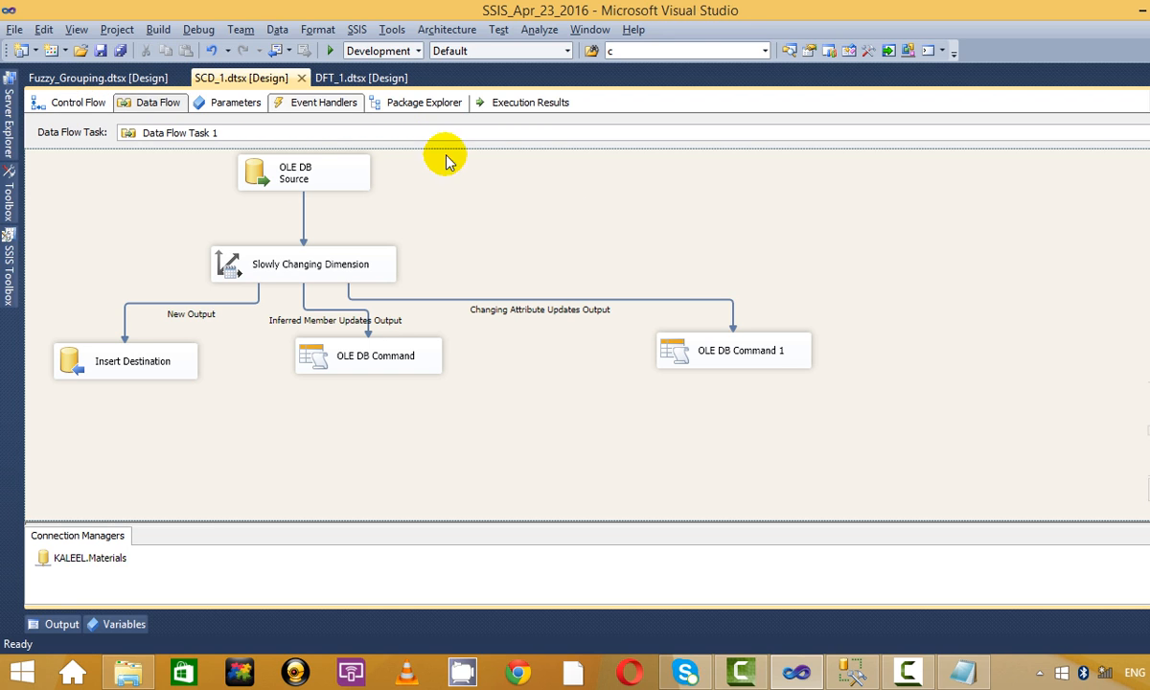
Open the SCD_1 control flow and drill into Data Flow Task 1's pipeline.
key(ctrl+alt+l)
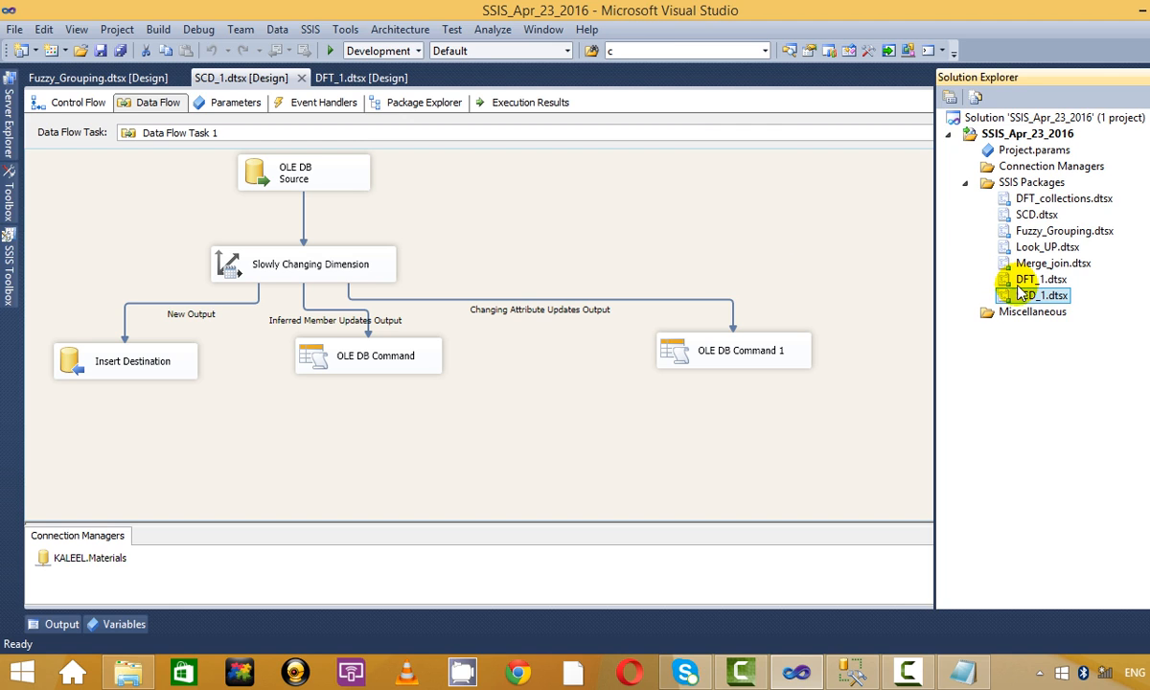
click(506, 243)
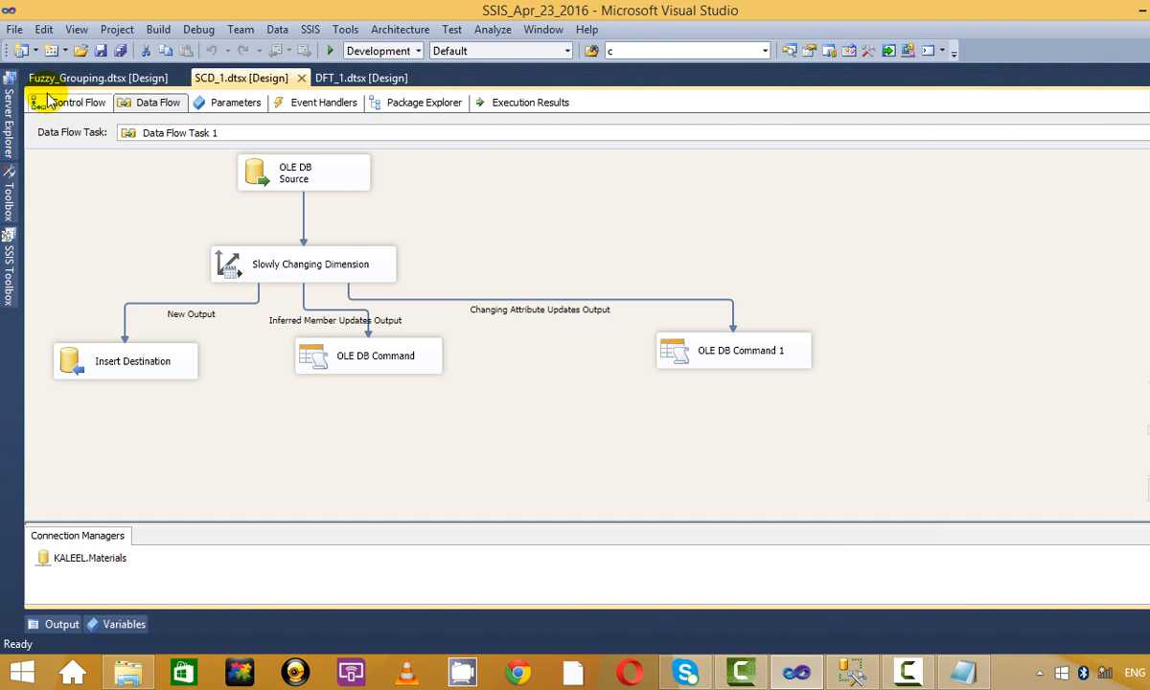
click(65, 105)
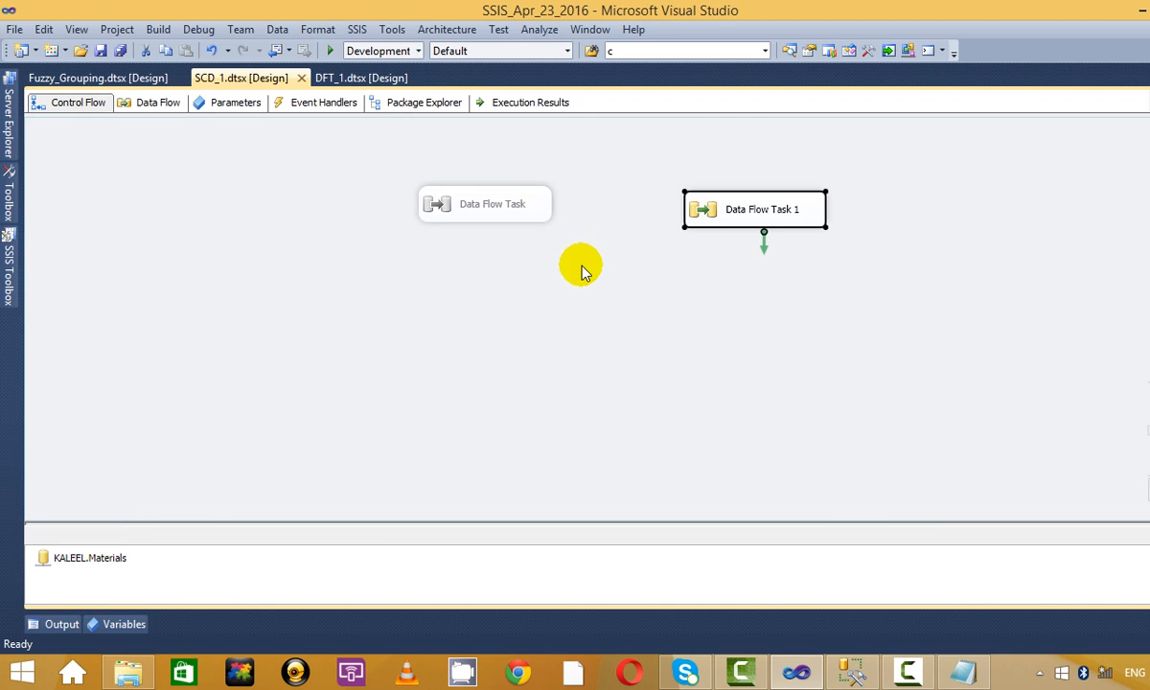
click(585, 270)
click(758, 209)
double_click(759, 209)
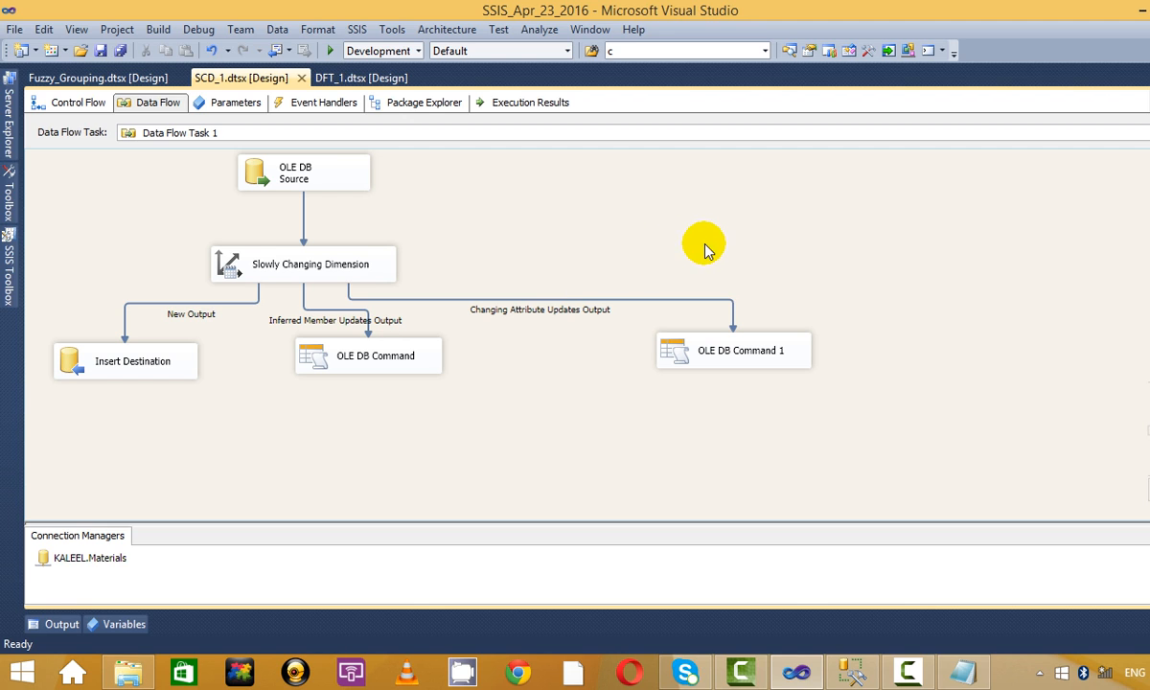
Check the columns the OLE DB Source supplies in its editor, then close it.
click(918, 669)
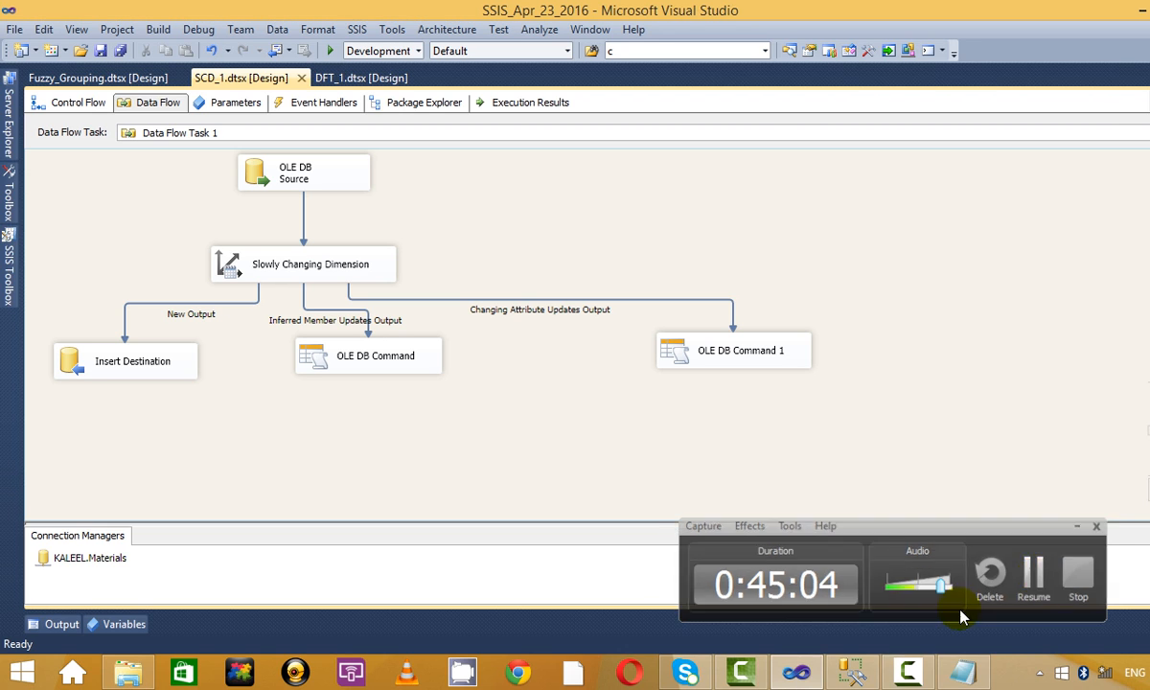
click(906, 671)
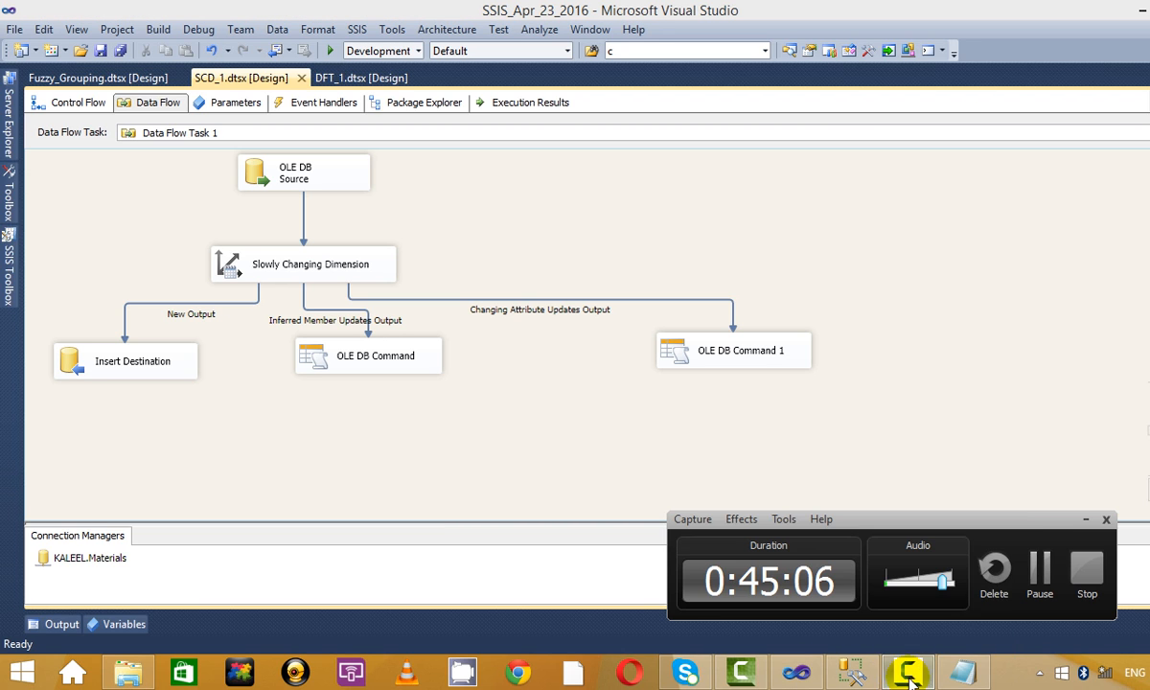
click(1084, 520)
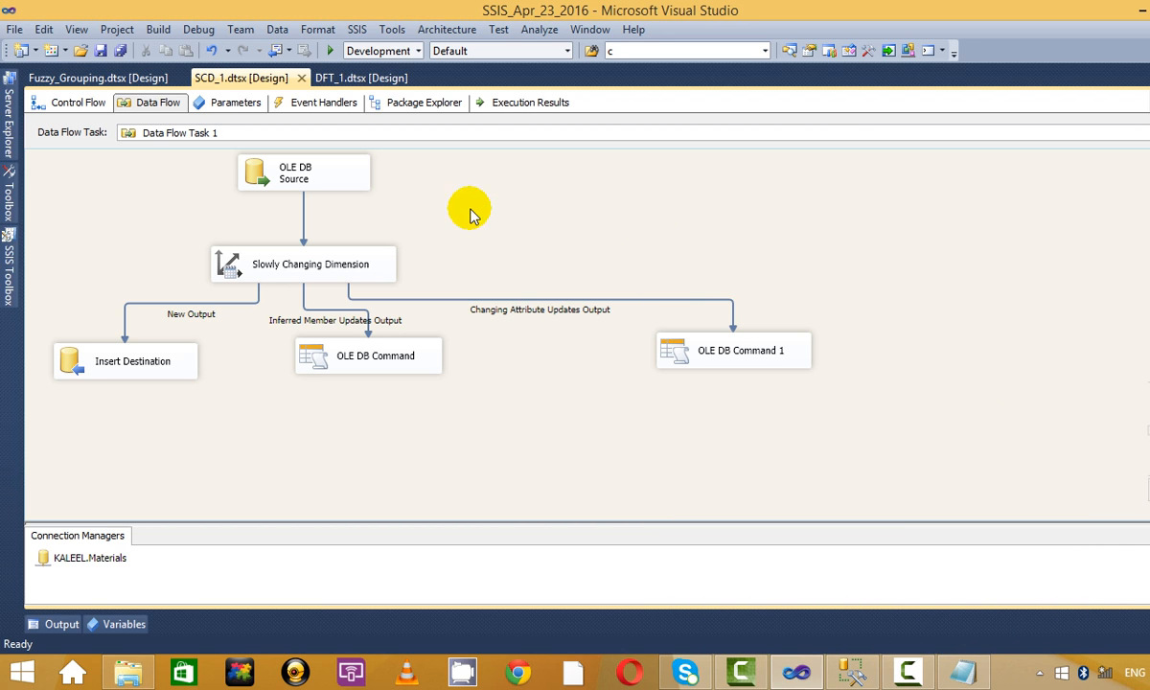
right_click(301, 166)
click(407, 176)
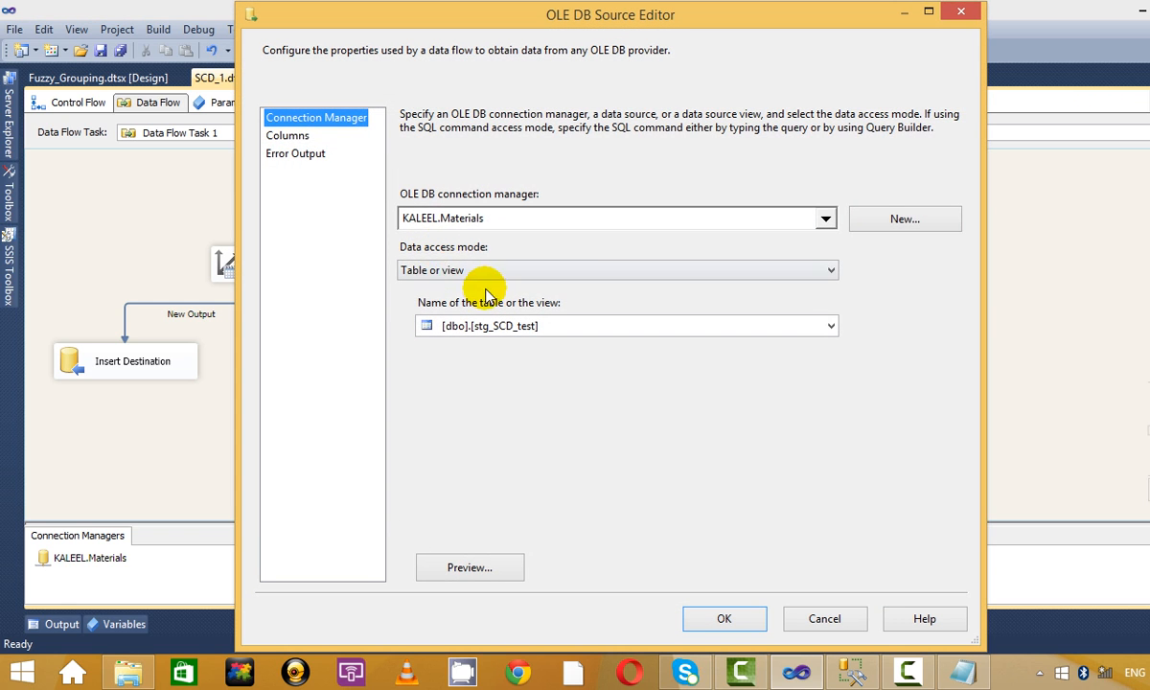
click(289, 137)
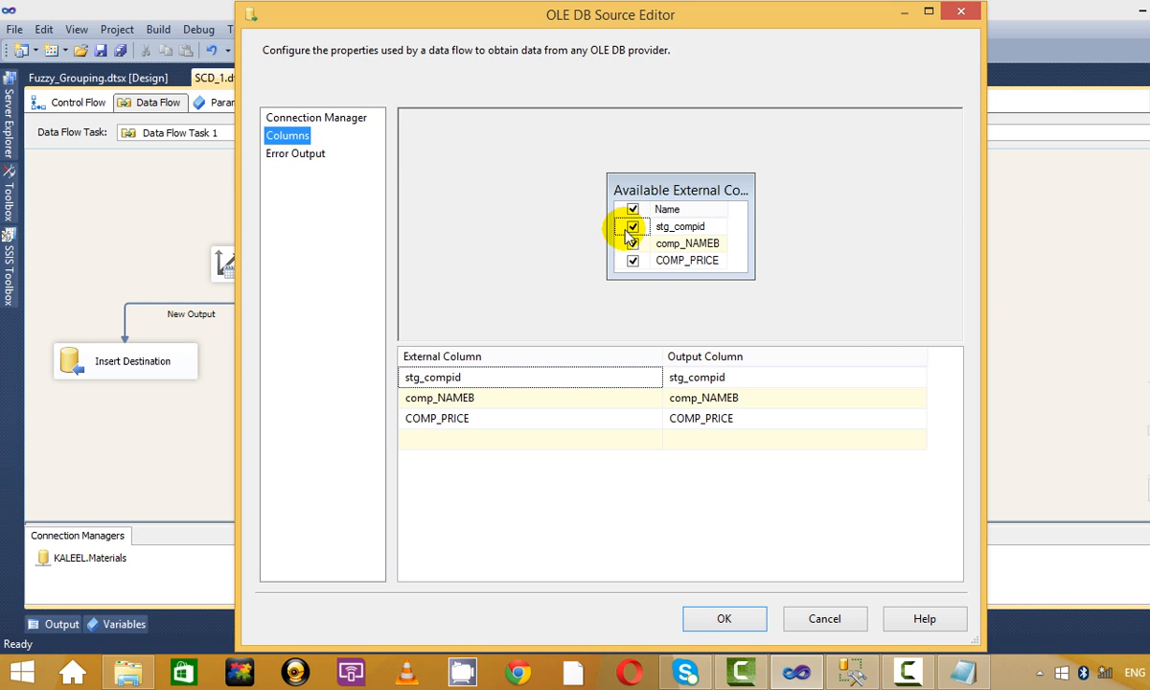
click(960, 11)
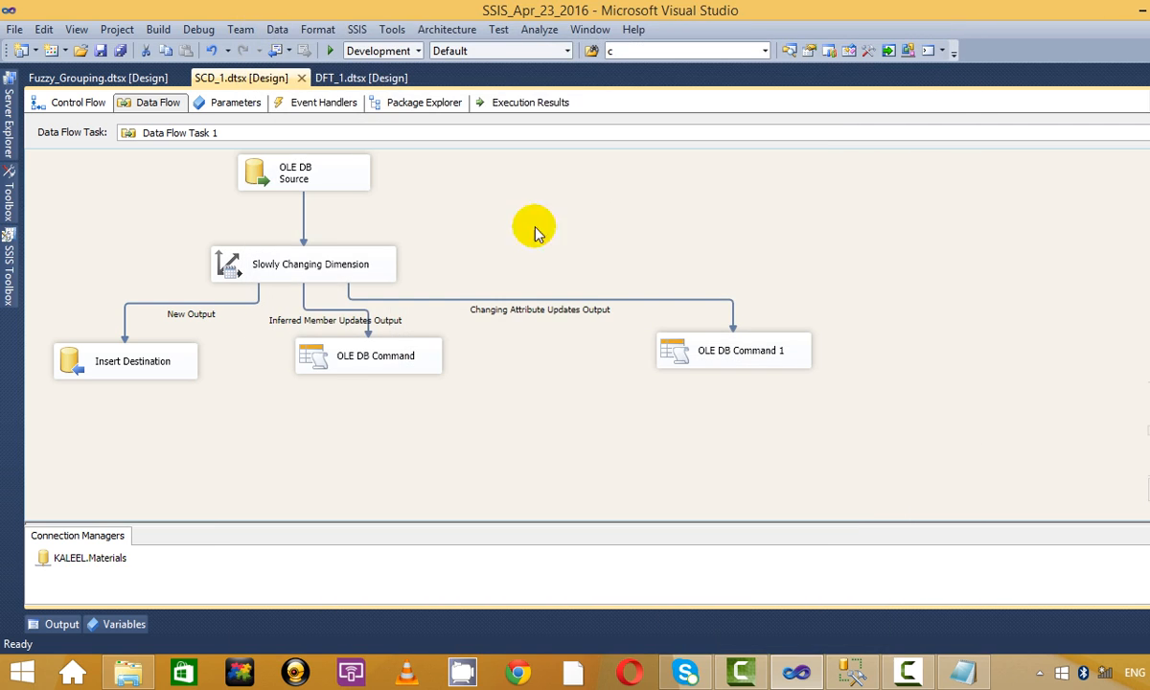
right_click(330, 268)
Start the Slowly Changing Dimension Wizard and make COMP_PRICE a Historical attribute.
click(508, 285)
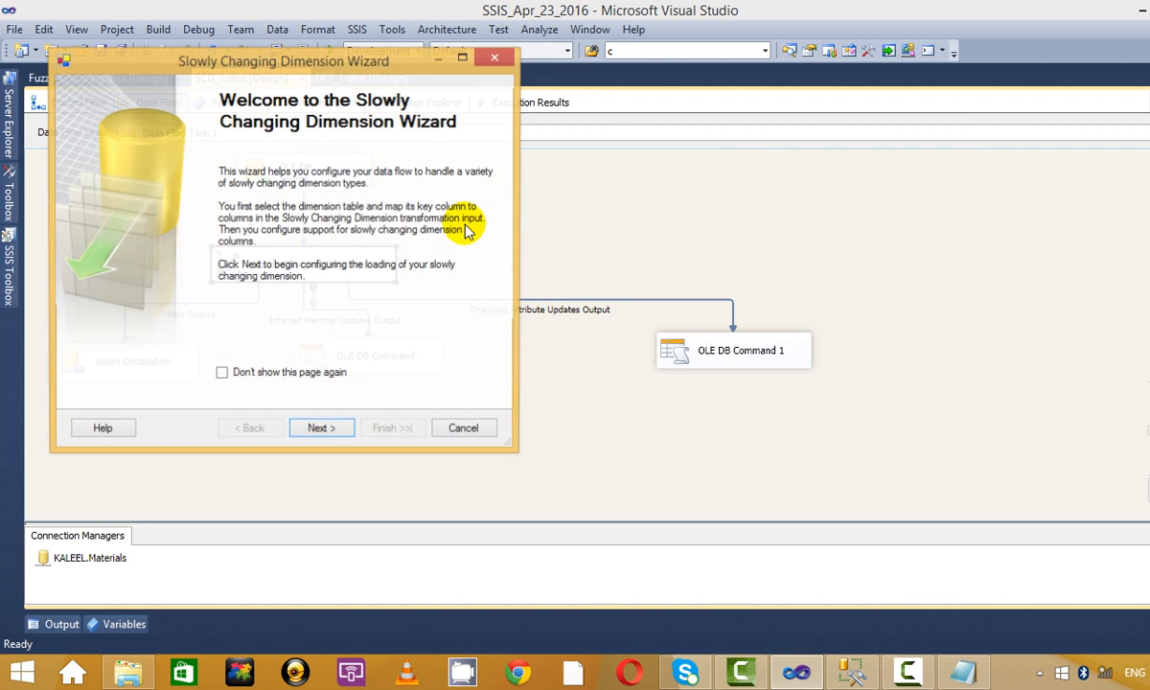
click(317, 430)
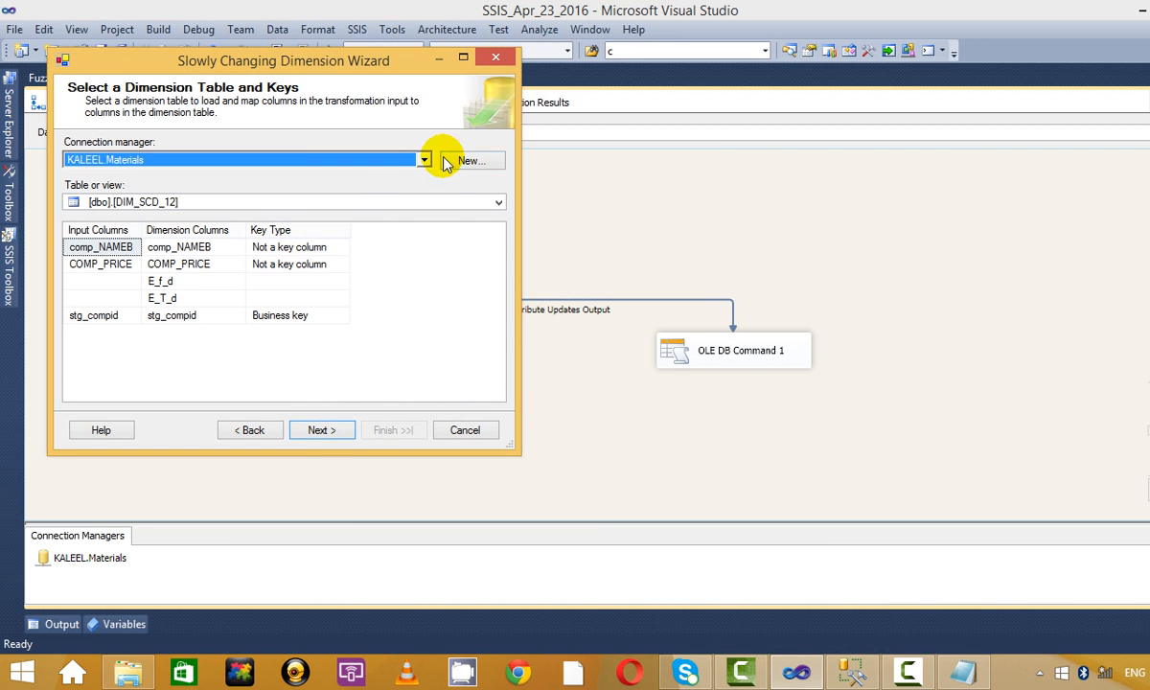
click(321, 430)
click(337, 218)
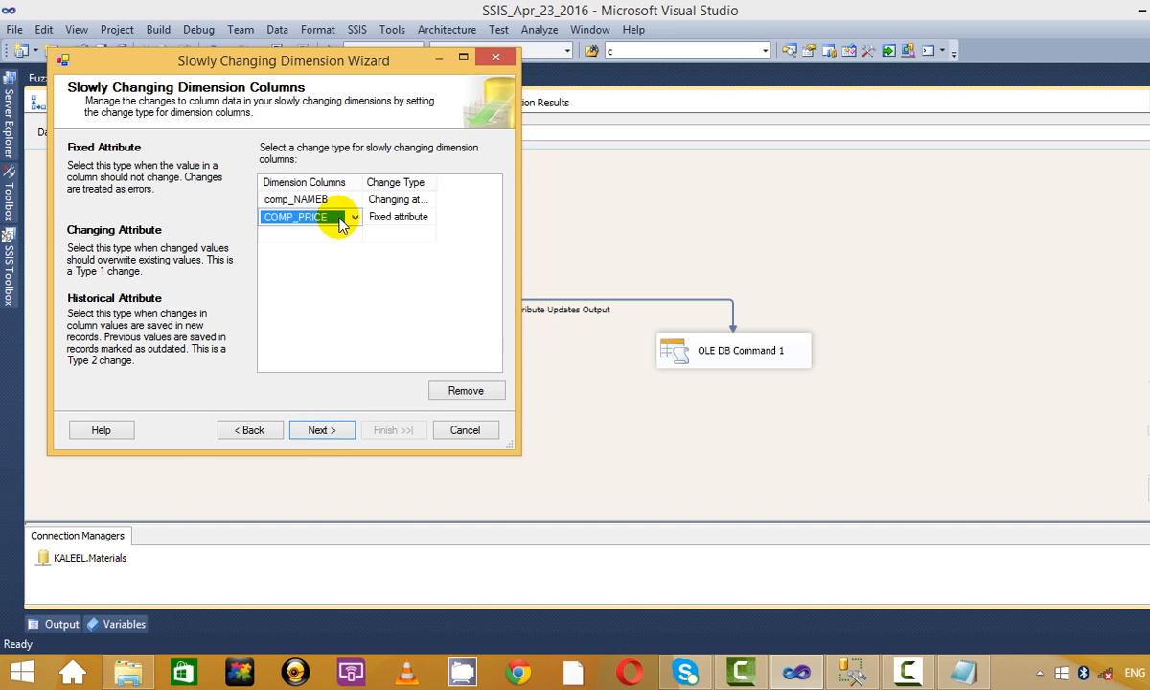
click(354, 218)
click(417, 218)
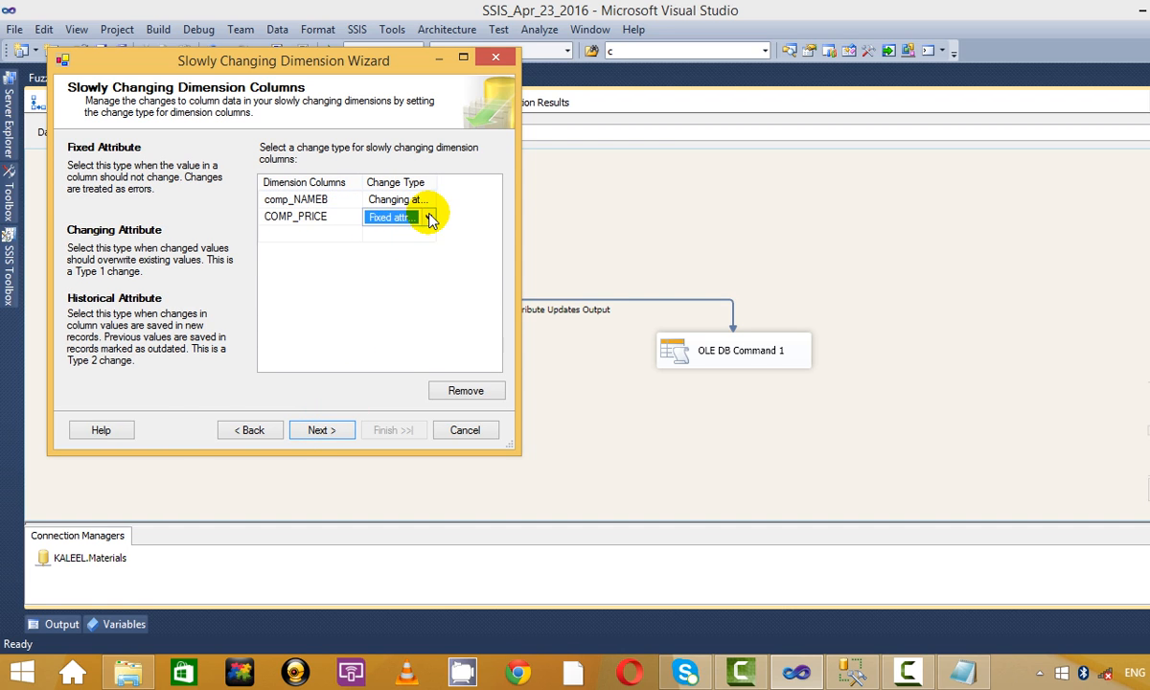
click(428, 217)
click(433, 261)
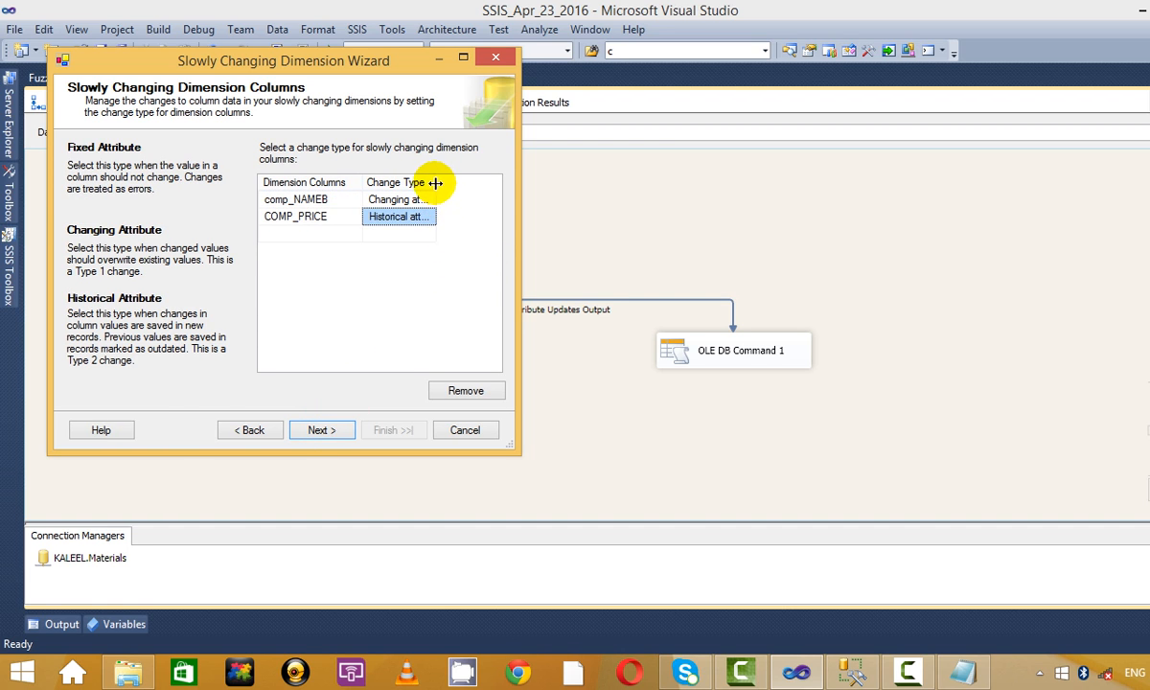
double_click(437, 181)
Track history with start date E_f_d, end date E_T_d and System::ContainerStartTime.
click(323, 429)
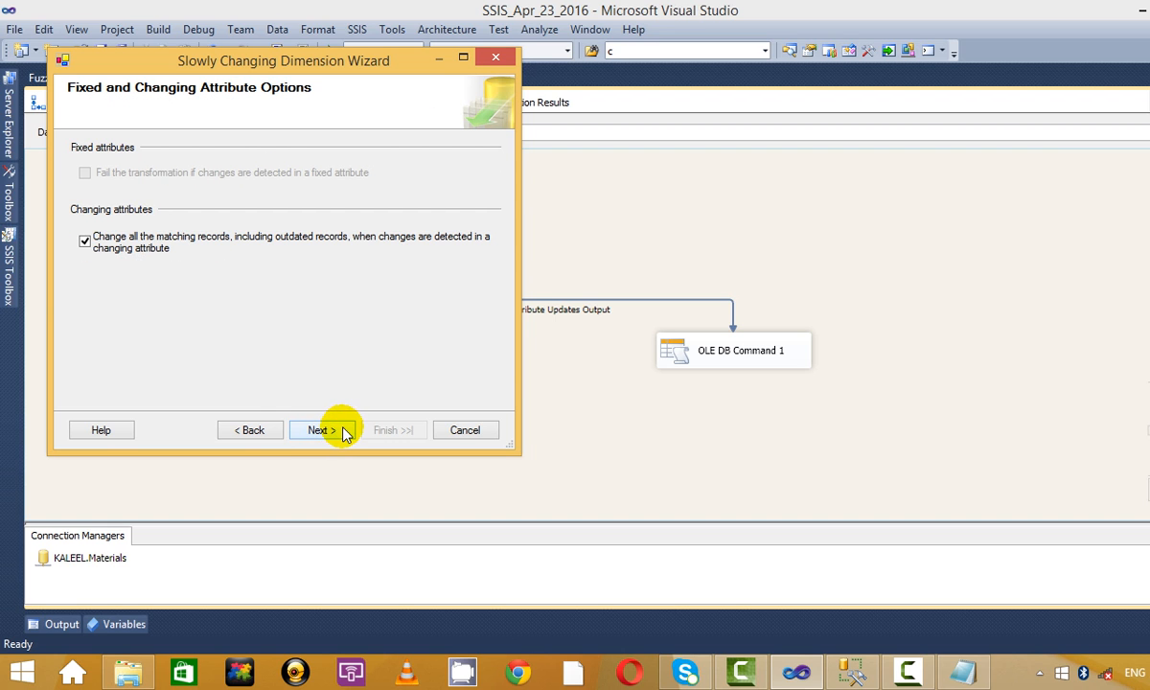
click(253, 431)
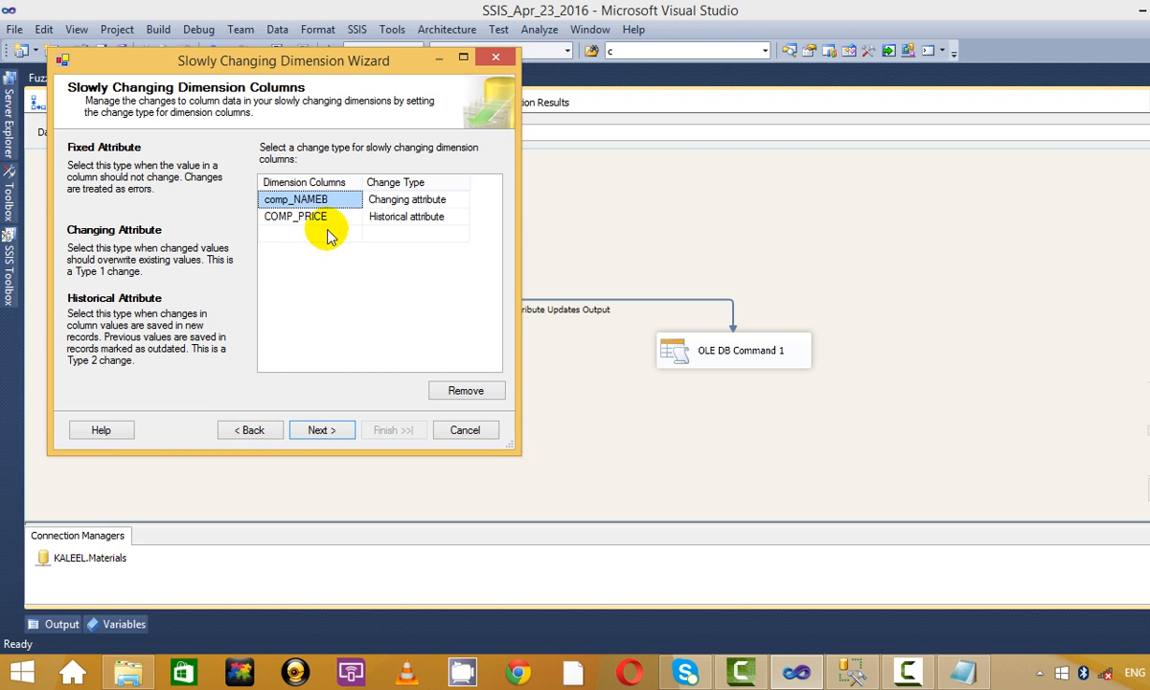
click(327, 433)
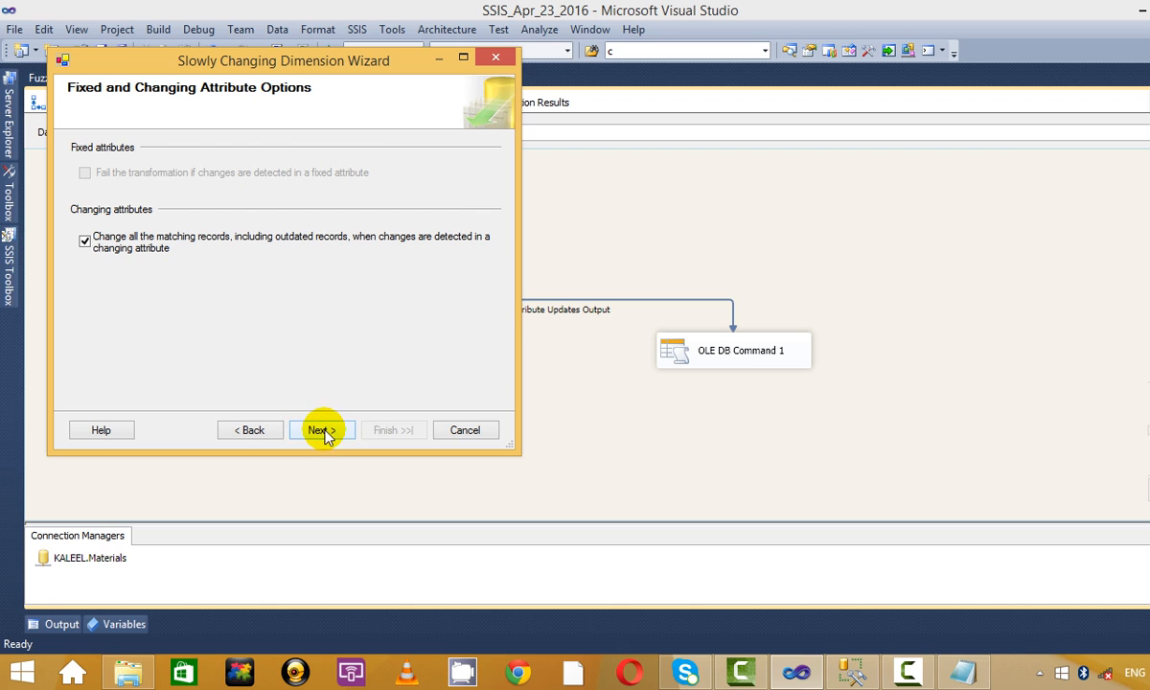
click(322, 430)
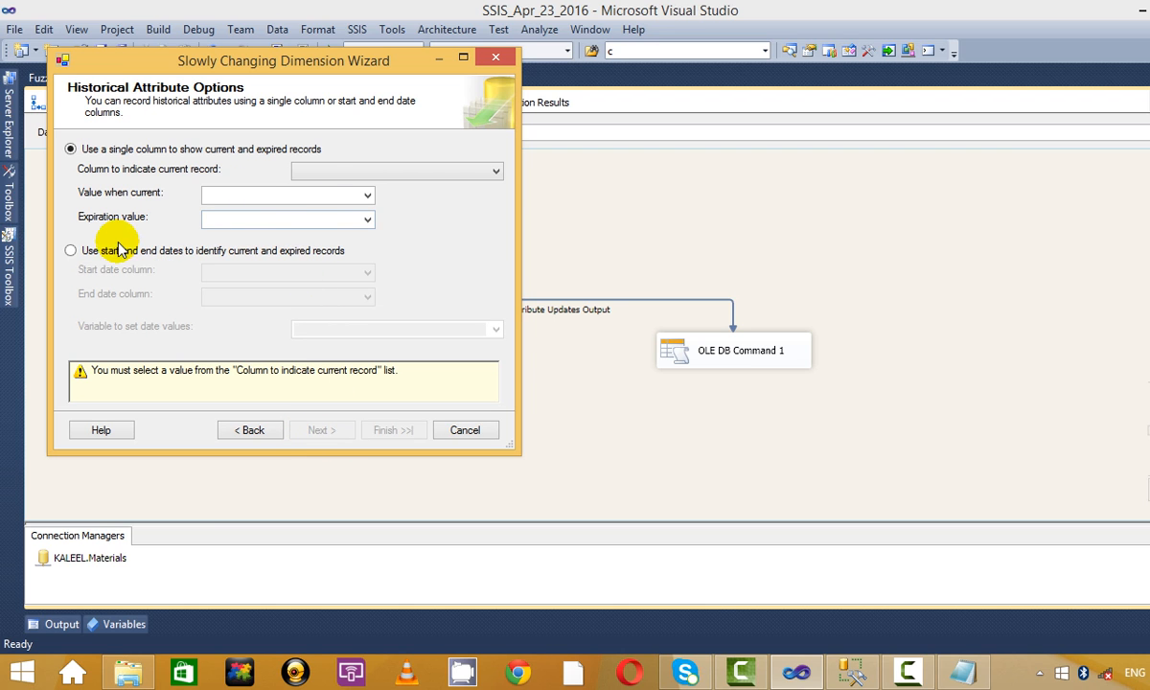
click(89, 251)
click(254, 273)
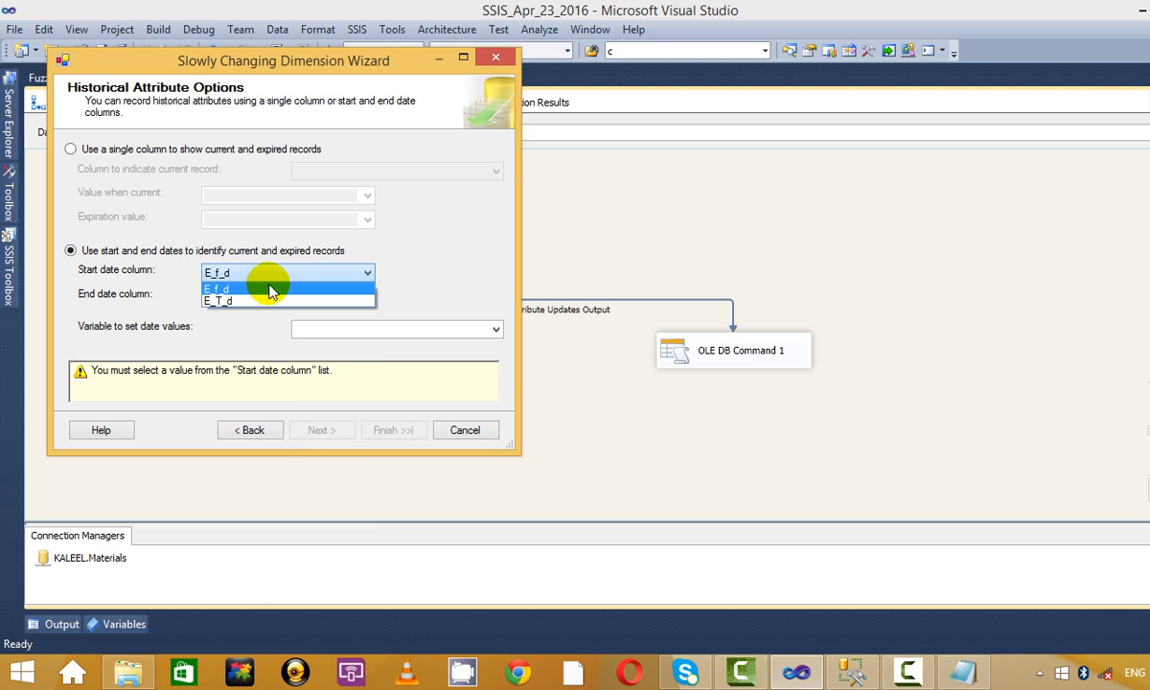
click(269, 282)
click(367, 296)
click(326, 310)
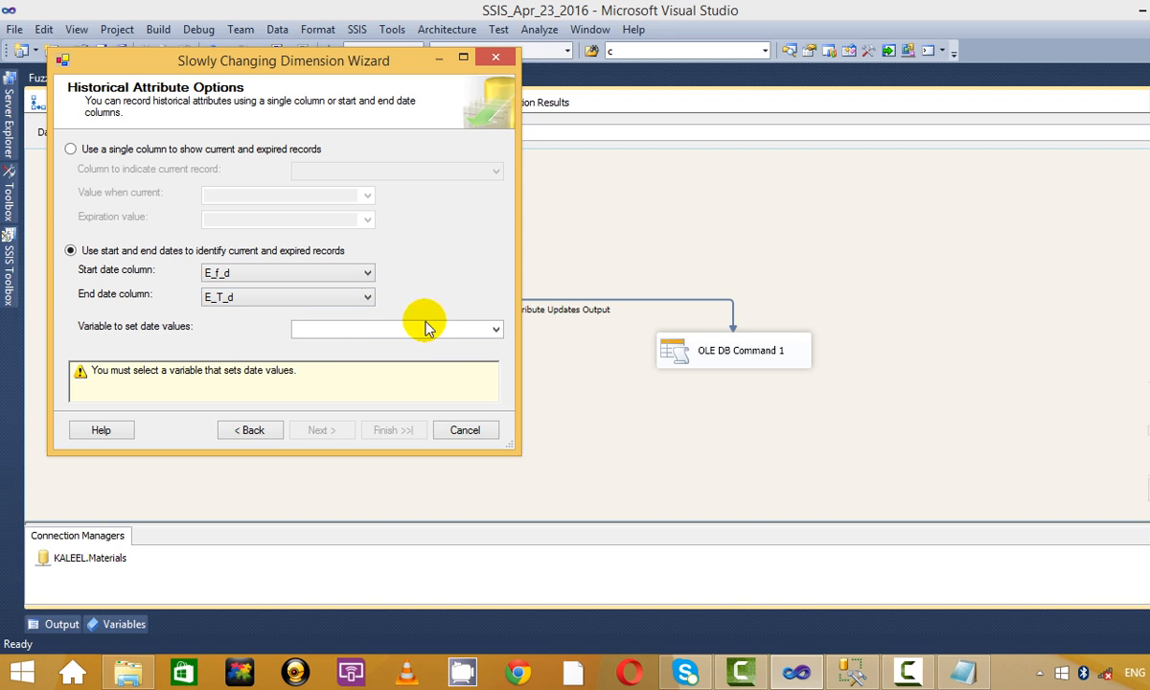
click(424, 328)
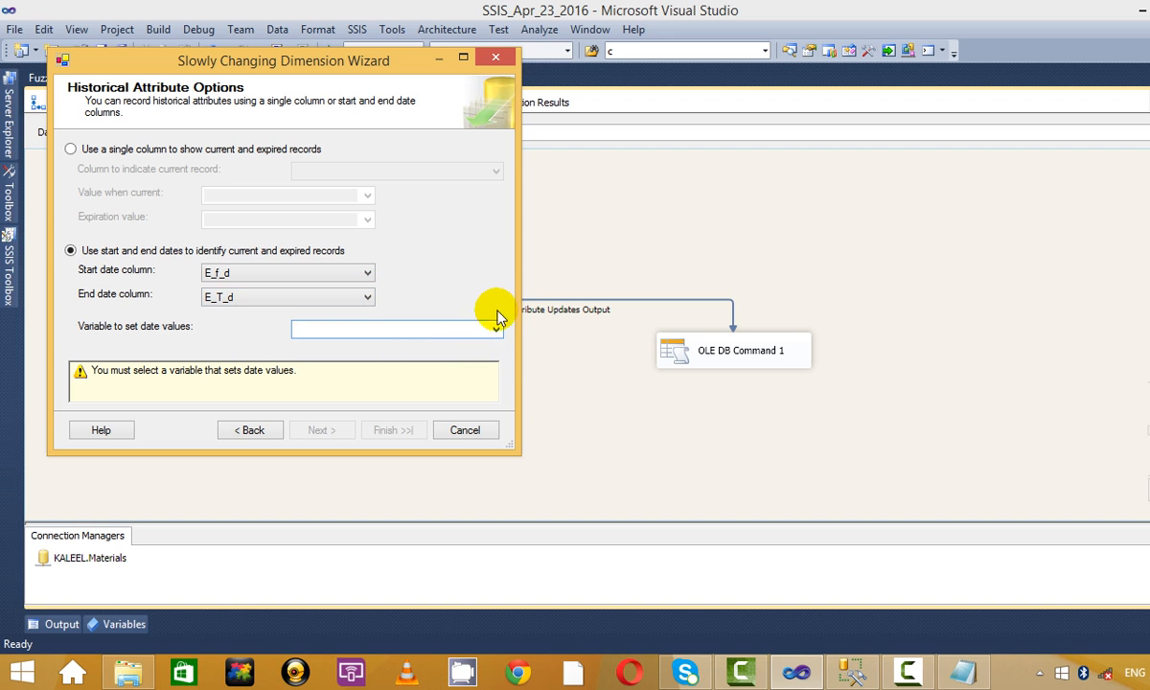
click(495, 329)
click(455, 347)
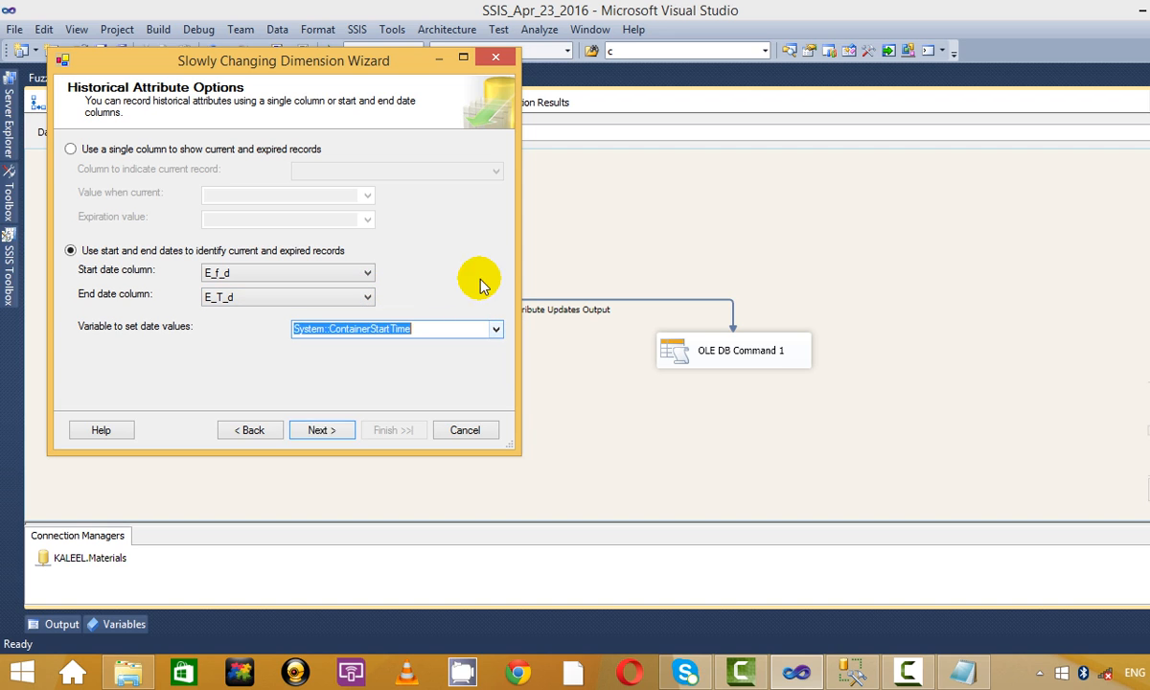
Skip past the inferred member options and finish the wizard, generating the data flow branches.
click(330, 431)
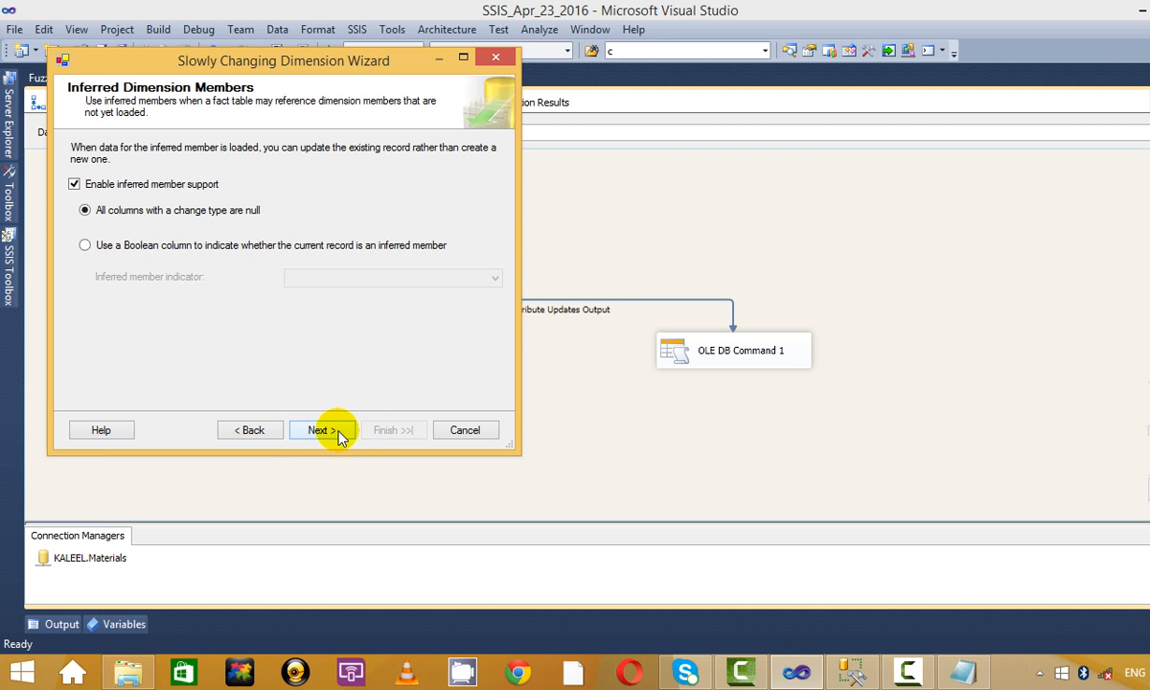
click(336, 434)
click(248, 433)
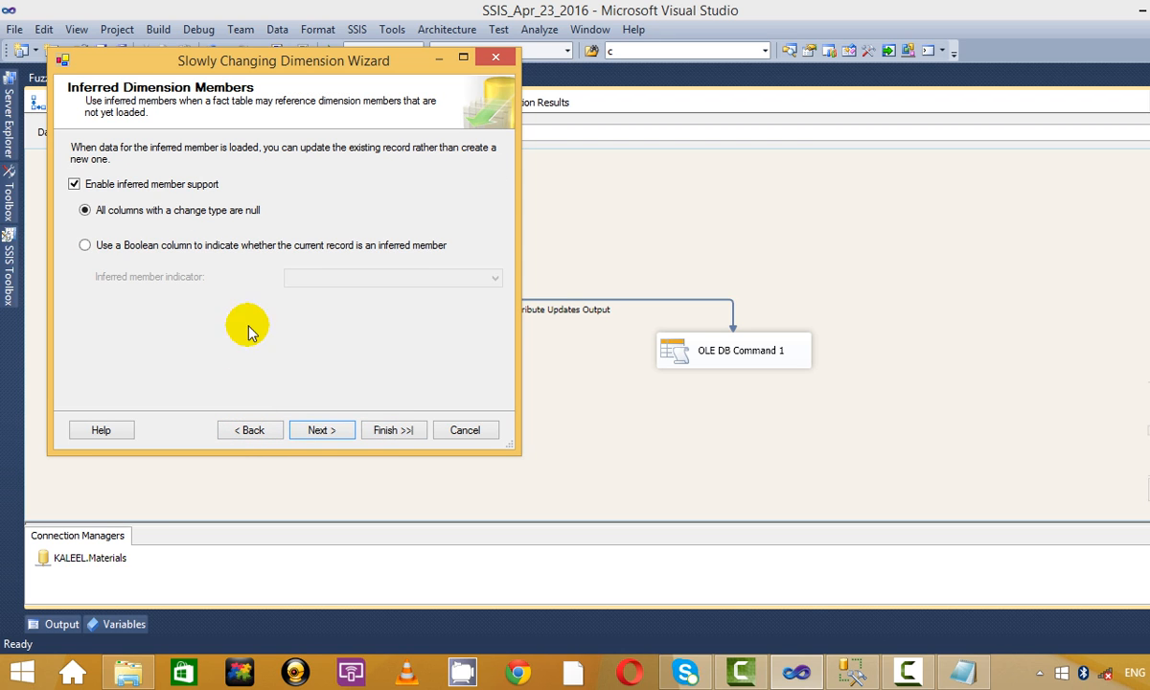
click(324, 431)
click(379, 432)
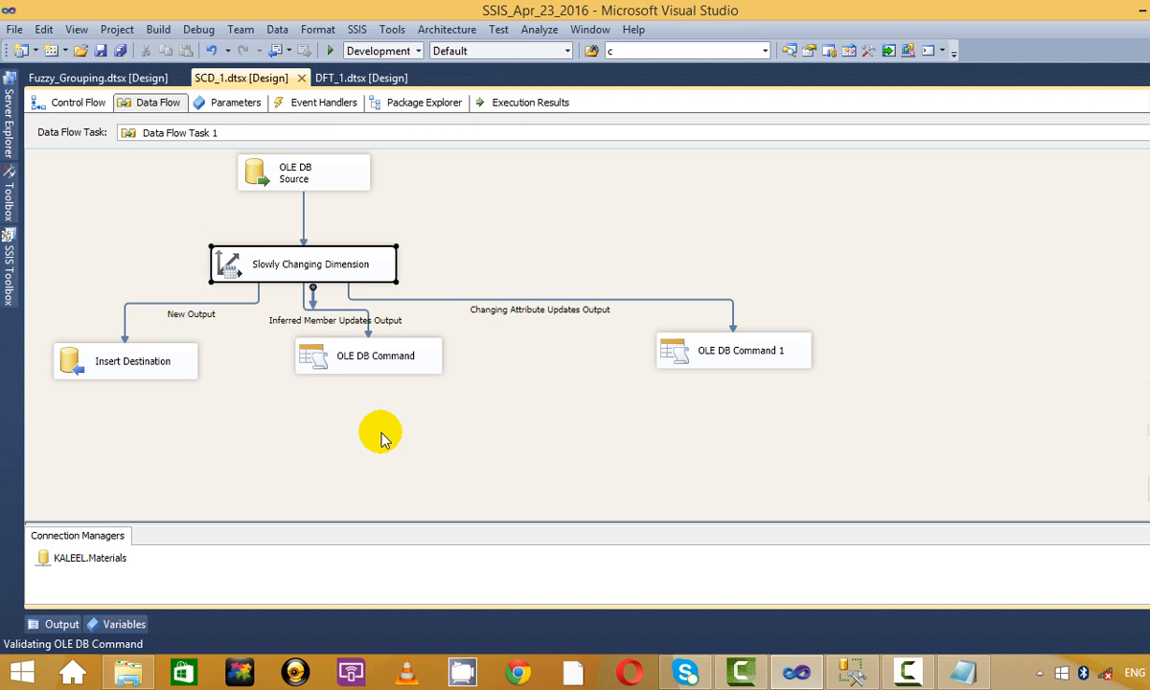
scroll(518, 386, up, 5)
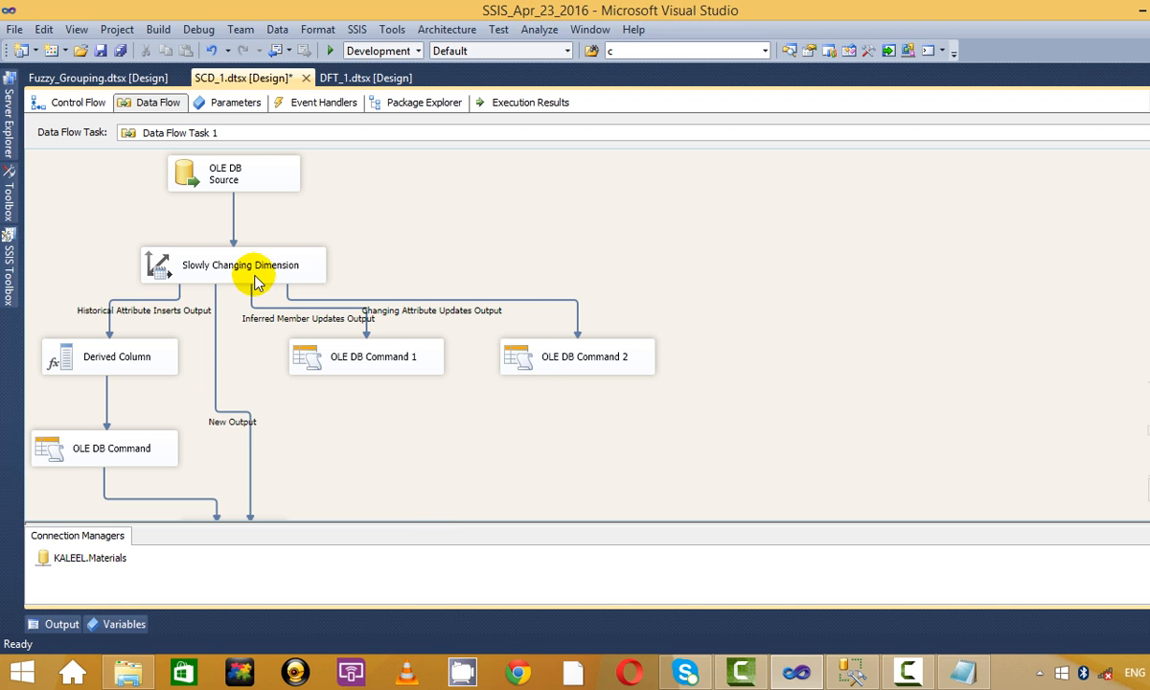
scroll(785, 345, down, 3)
scroll(809, 359, up, 3)
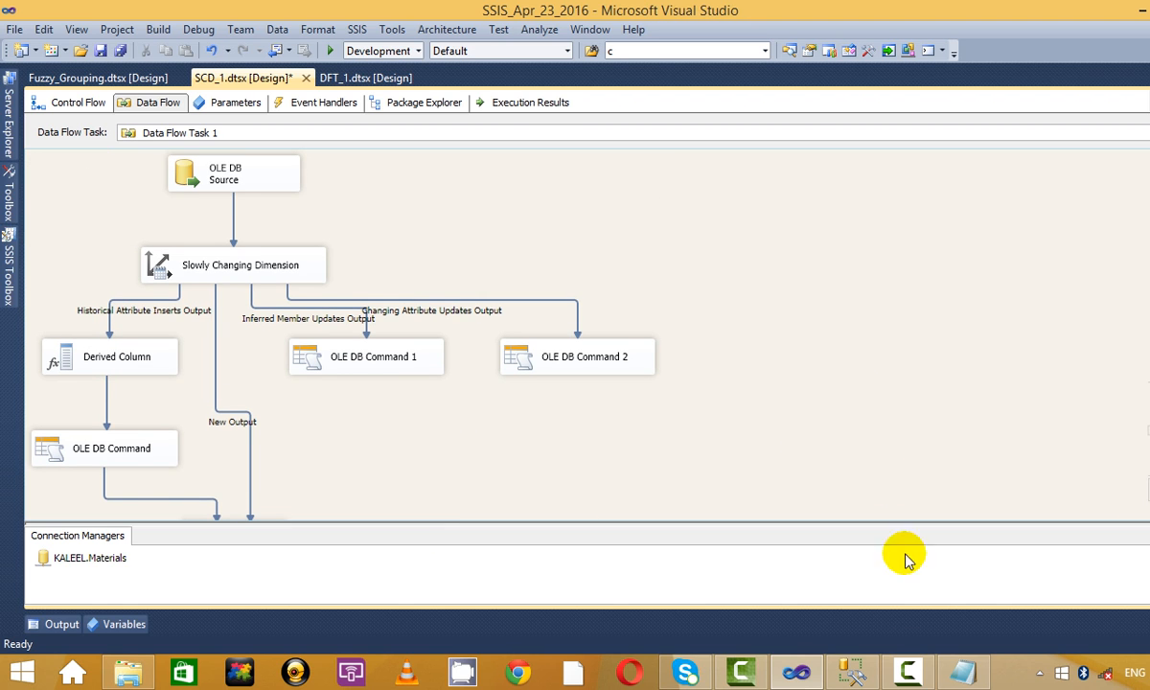
Re-run the stg_SCD_test and DIM_SCD_12 select queries to review their current rows.
click(852, 673)
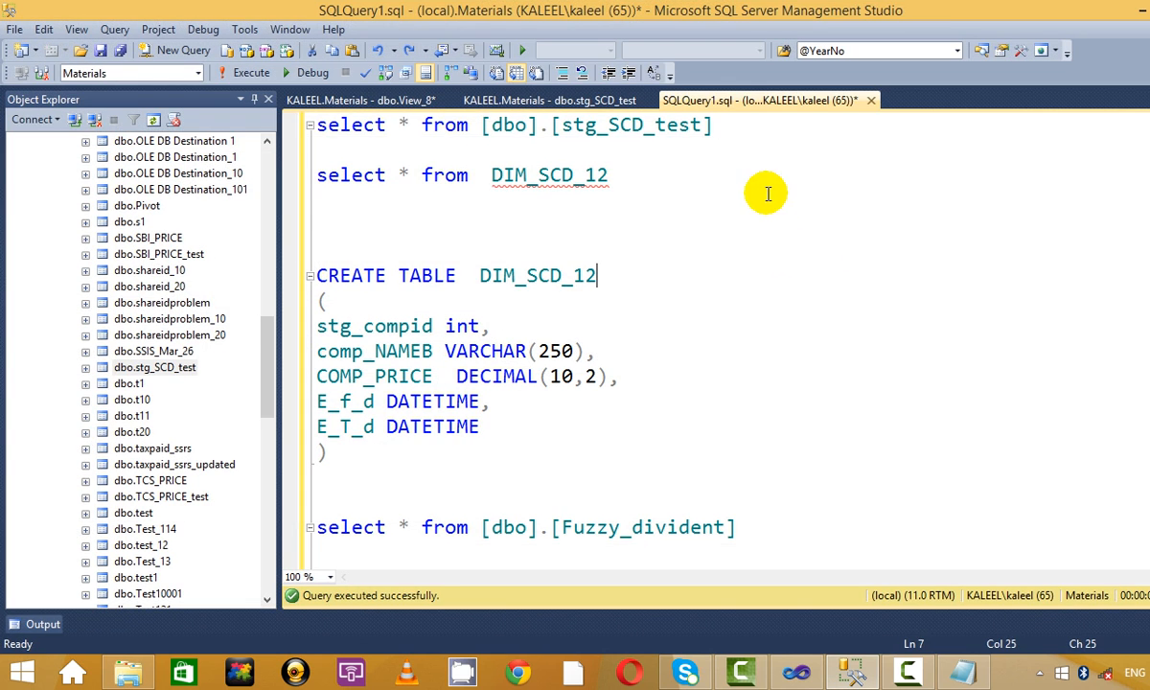
triple_click(728, 132)
click(256, 81)
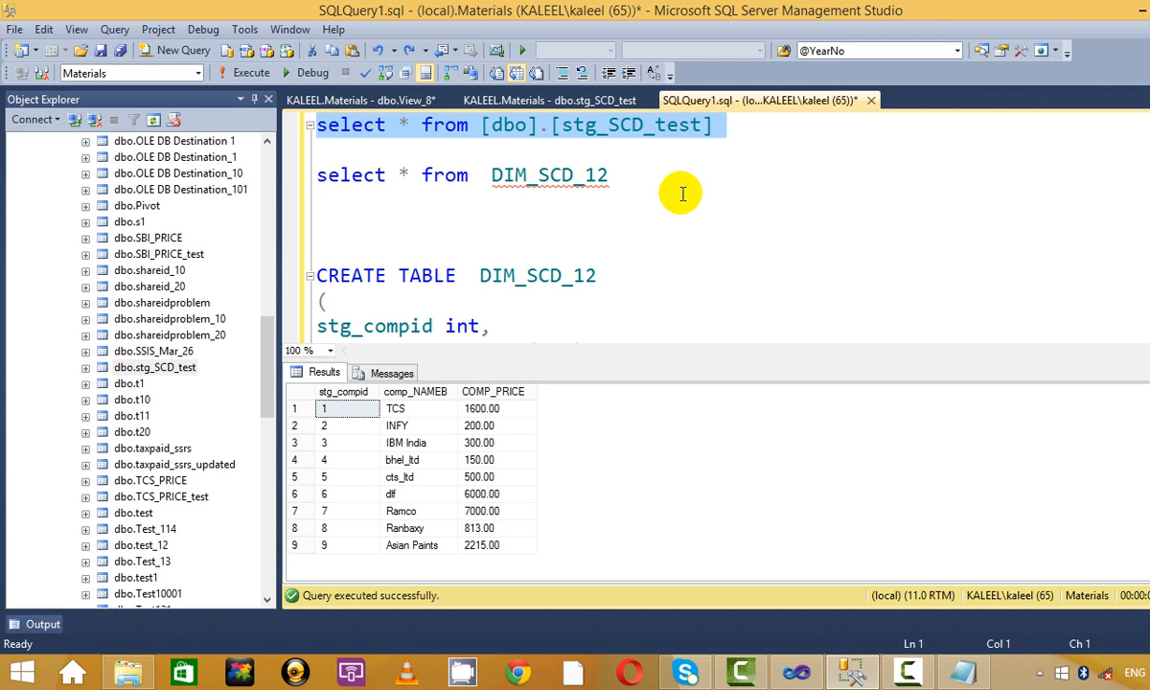
drag(637, 177, 288, 179)
click(270, 76)
click(628, 213)
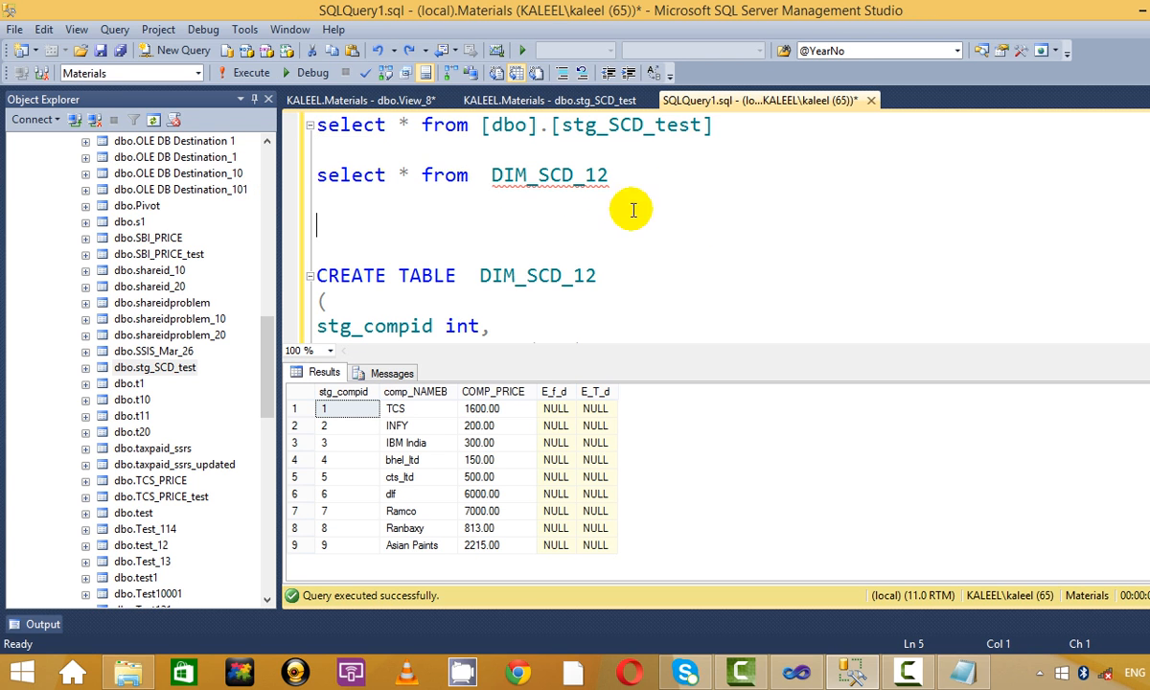
drag(609, 174, 297, 175)
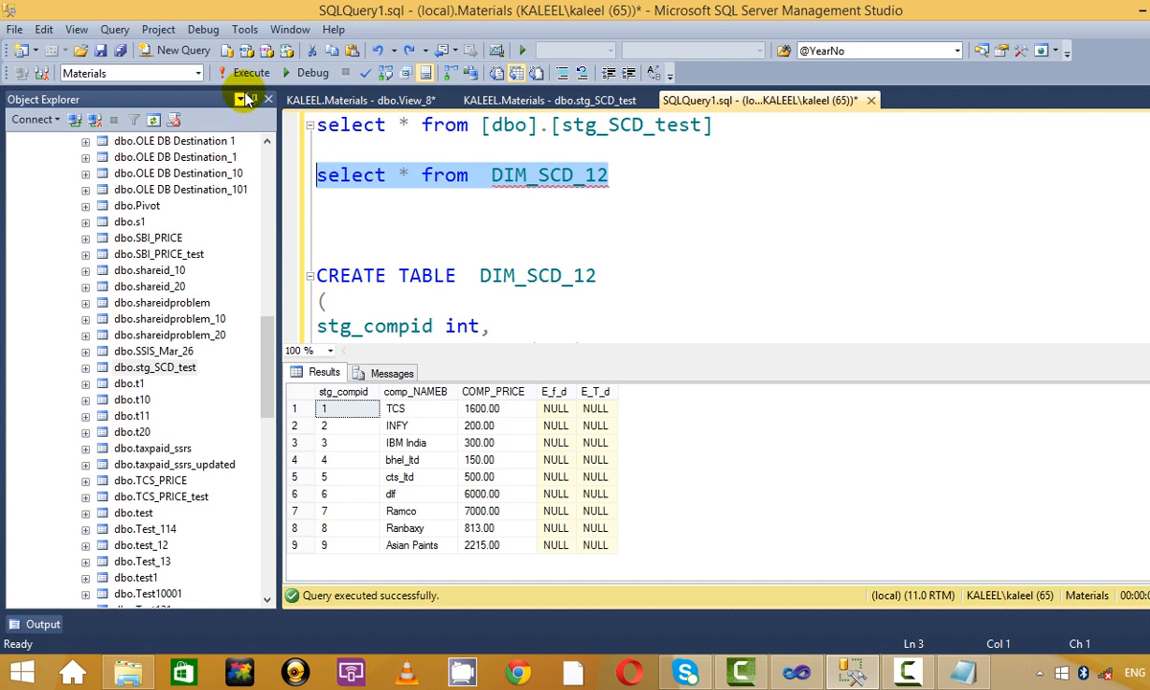
click(239, 75)
click(420, 225)
Write a new 'delete from DIM_SCD_12' statement below the DIM_SCD_12 select query.
click(665, 177)
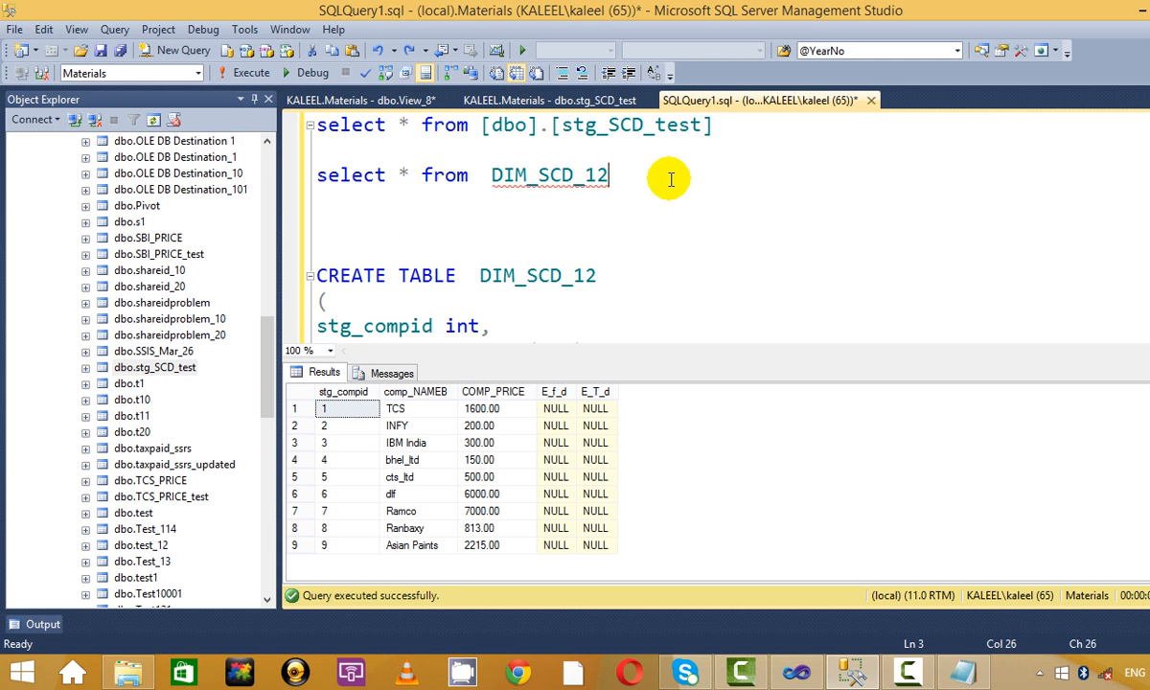
key(Return)
key(Return)
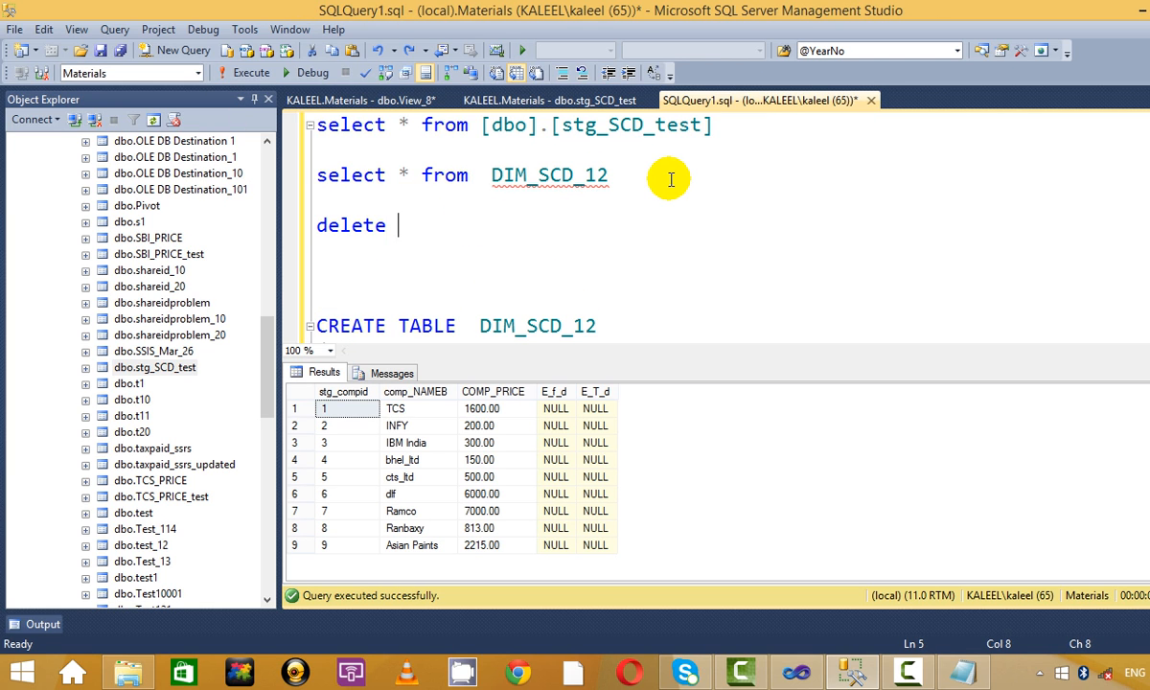
text(delete)
drag(611, 178, 423, 178)
key(ctrl+c)
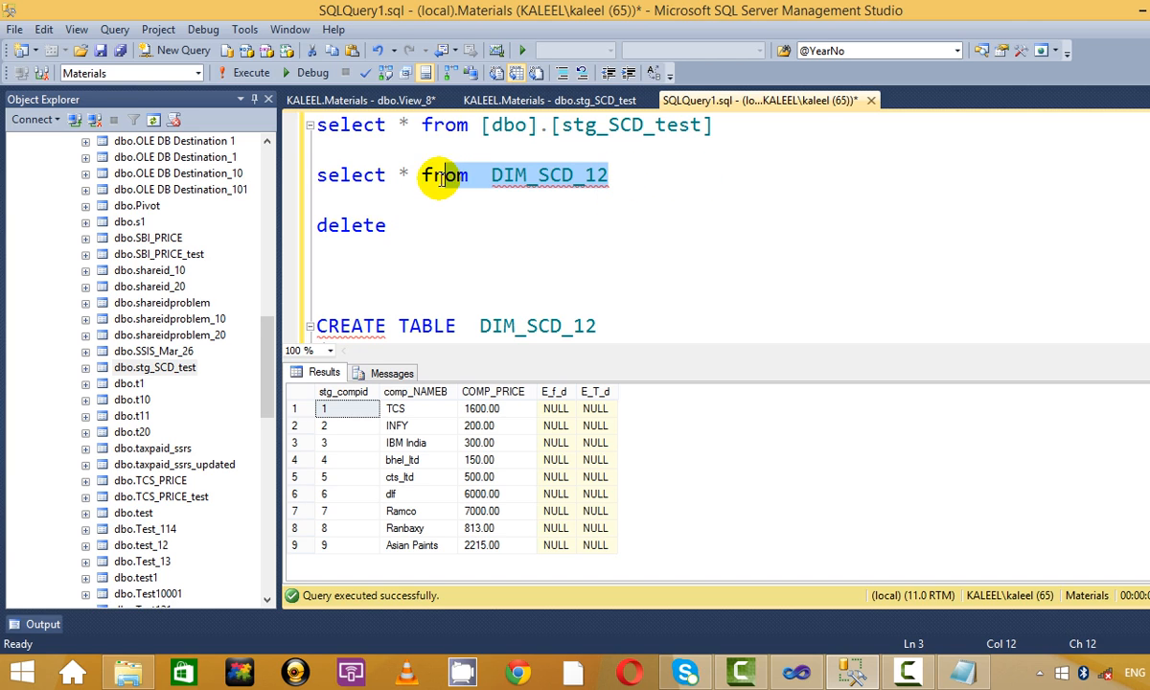
click(443, 220)
key(ctrl+v)
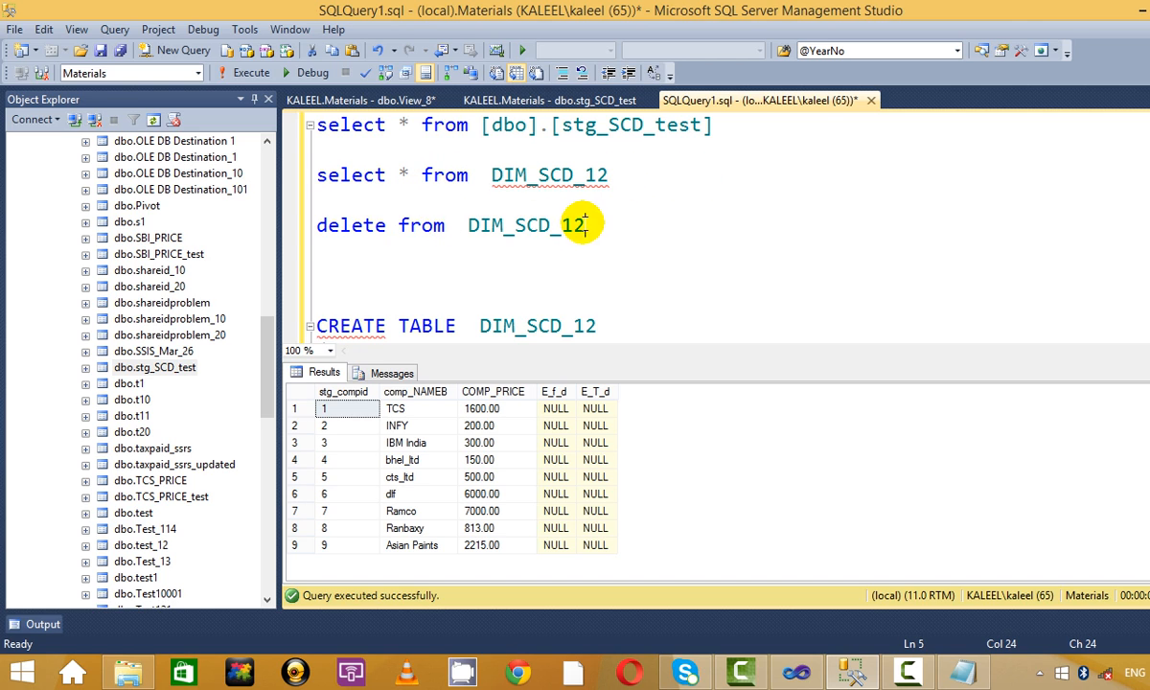
drag(558, 225, 475, 200)
click(475, 200)
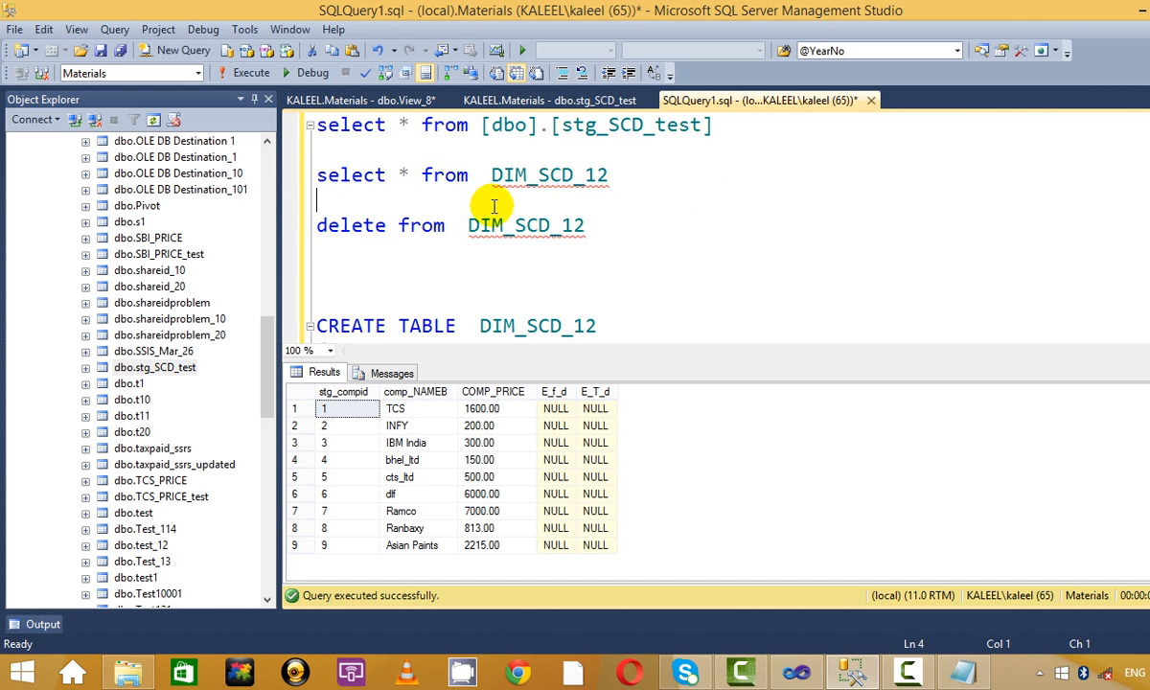
click(537, 224)
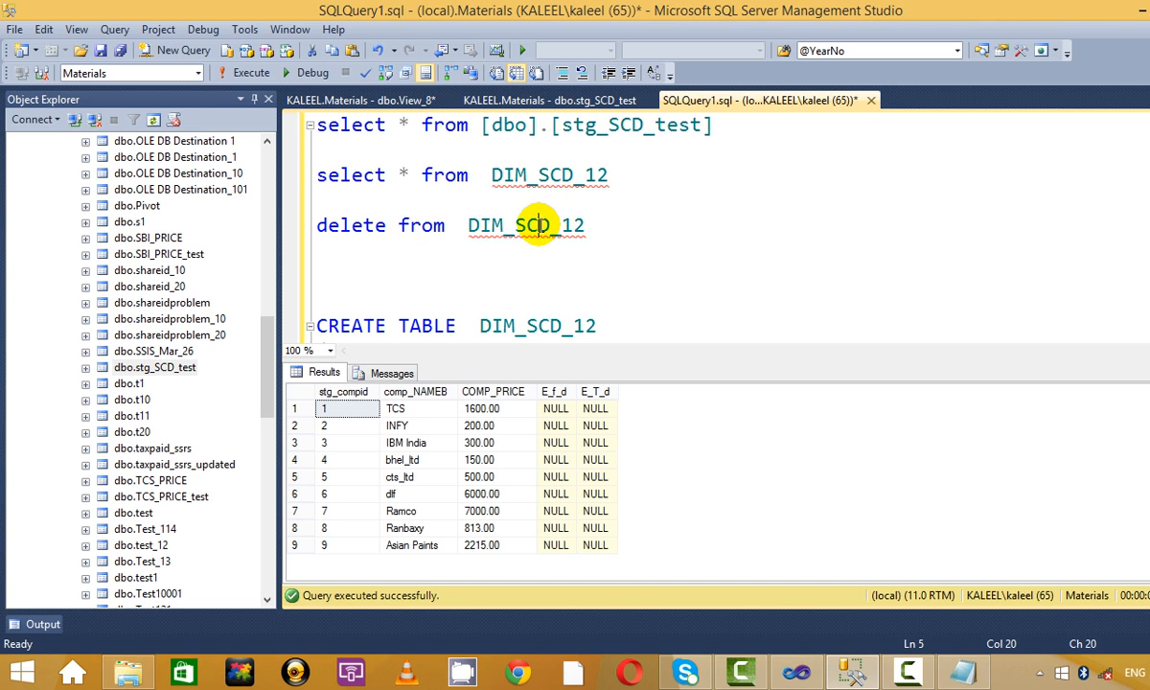
Execute 'delete from DIM_SCD_12' and confirm with a select that the table is now empty.
click(402, 225)
drag(584, 228, 230, 213)
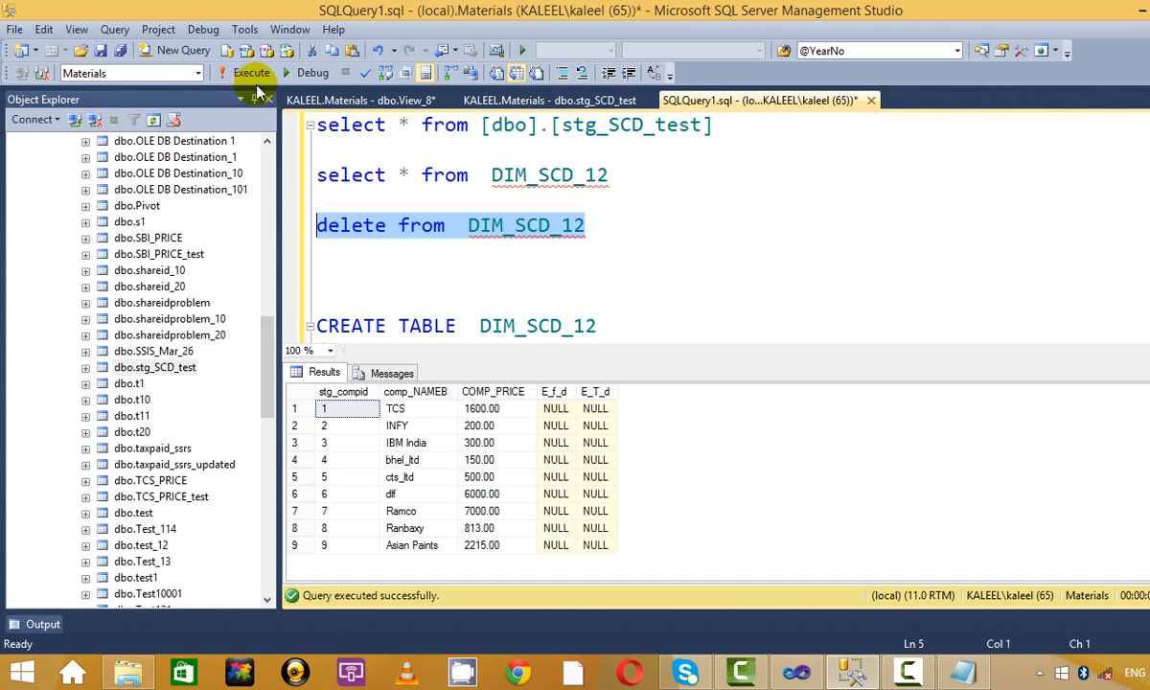
click(251, 72)
click(711, 259)
key(ctrl+r)
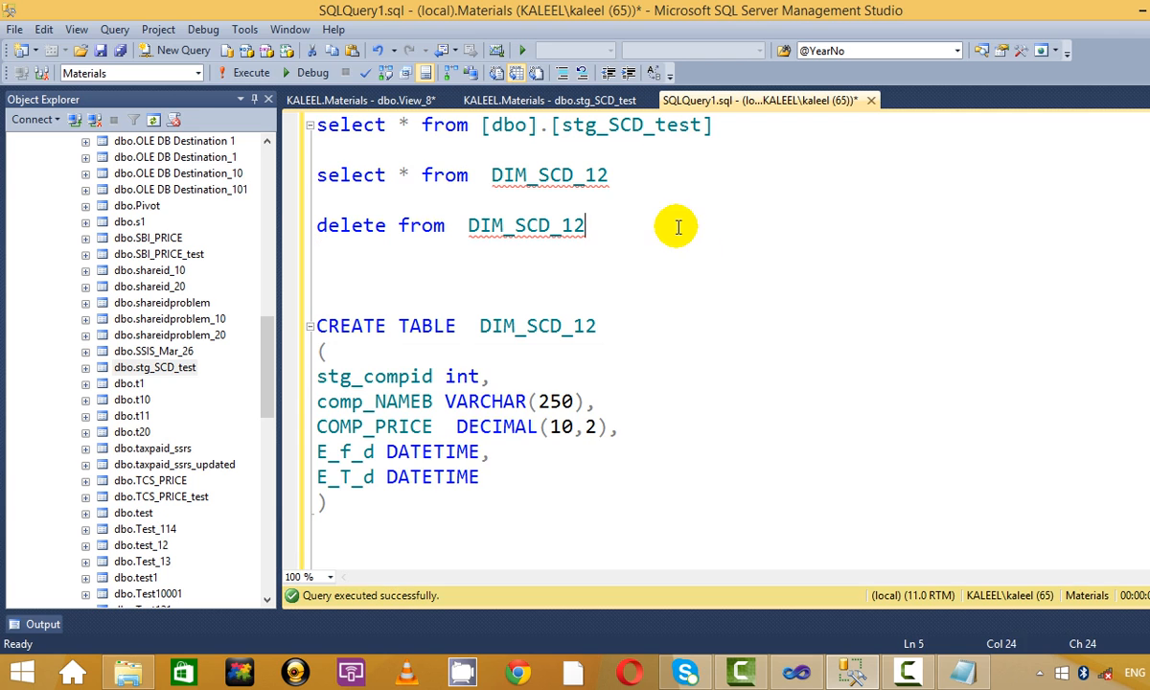
drag(621, 175, 76, 162)
click(251, 73)
click(654, 217)
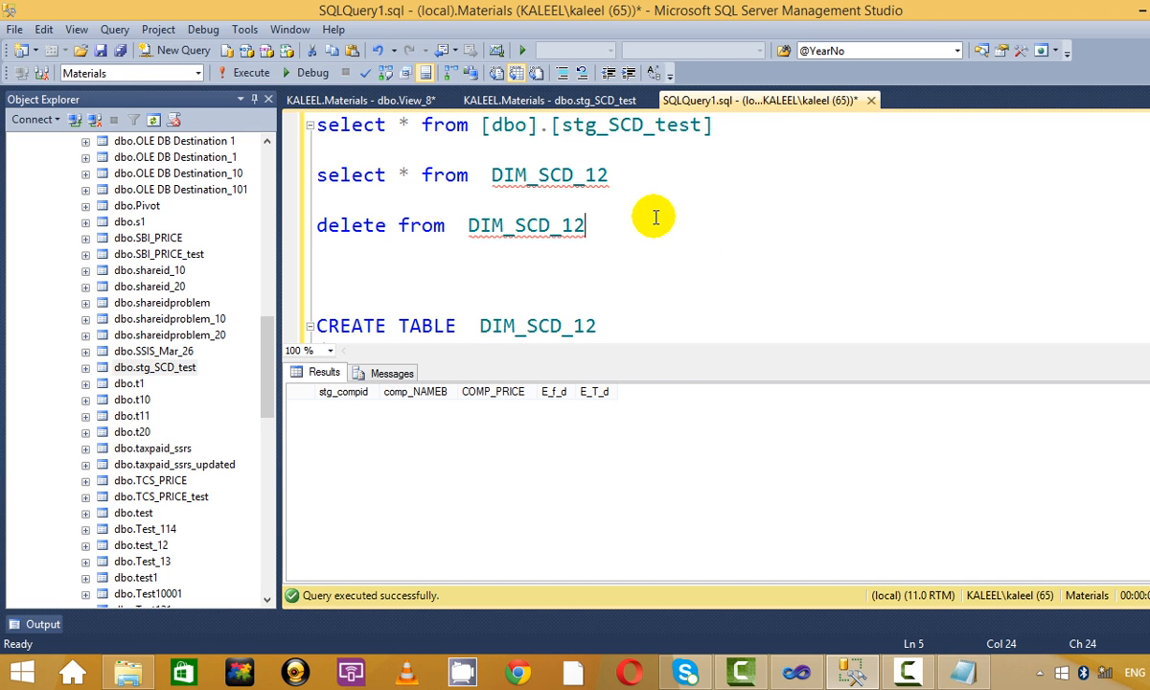
Re-run the stg_SCD_test select to confirm its 9 staging rows are intact.
drag(741, 127, 201, 93)
click(251, 73)
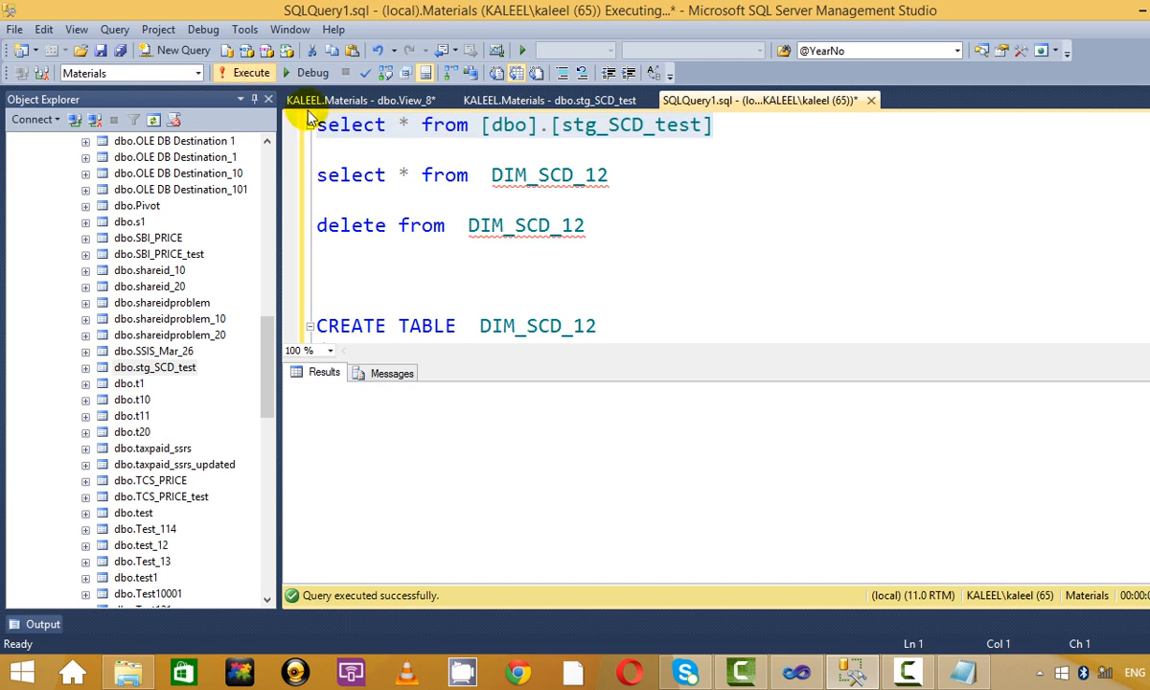
click(734, 213)
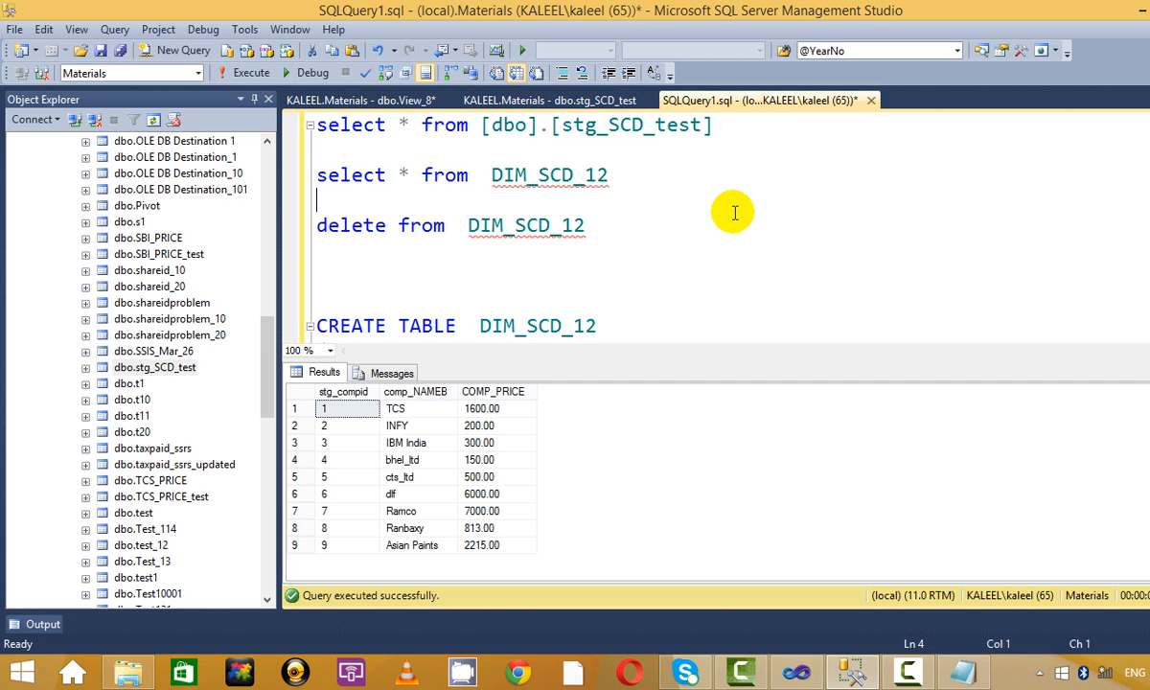
drag(726, 126, 317, 123)
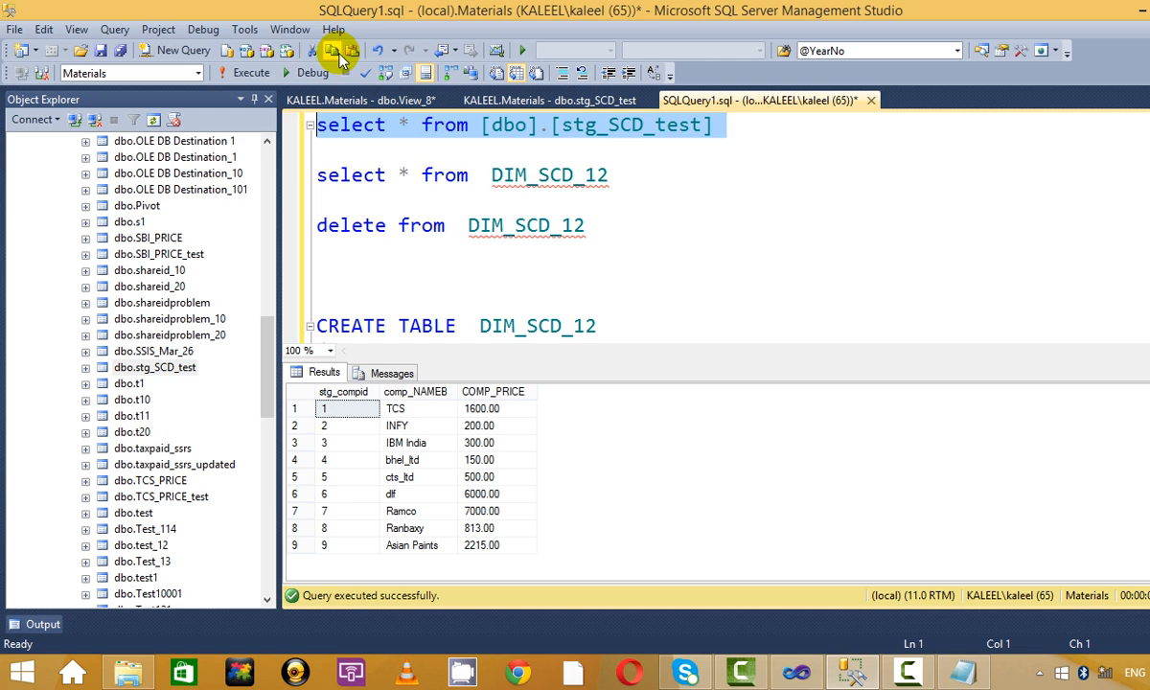
click(246, 74)
click(803, 246)
Execute SCD_1.dtsx, check all 9 rows reach Insert Destination, then stop debugging.
key(alt+Tab)
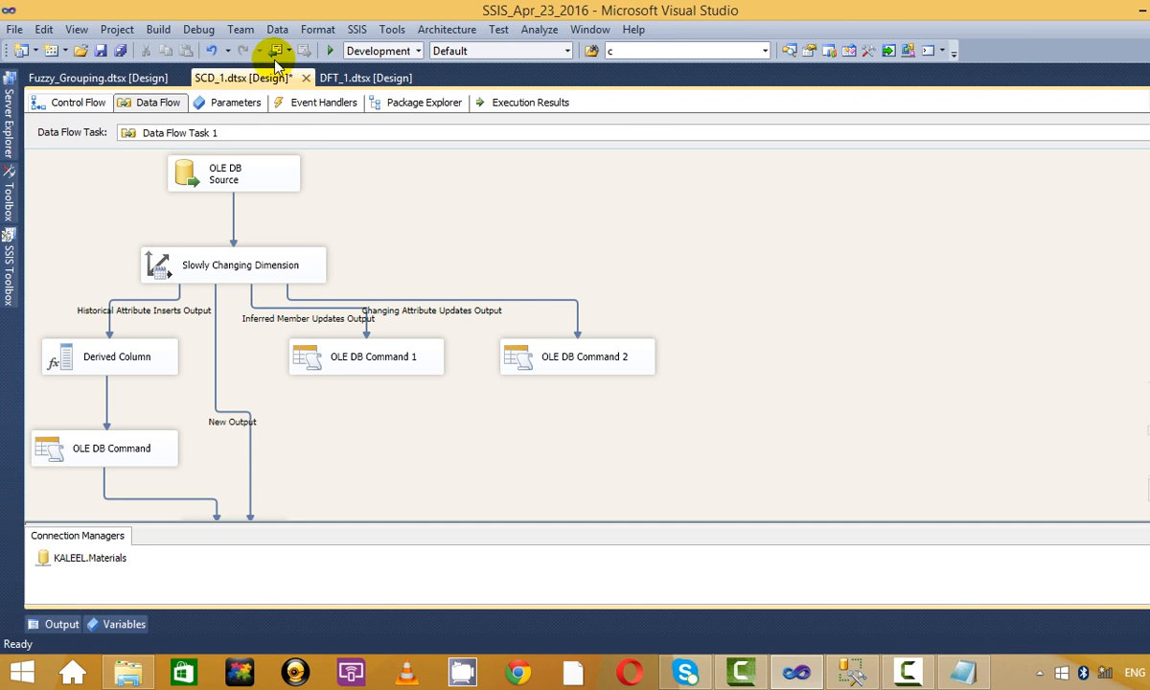
click(331, 50)
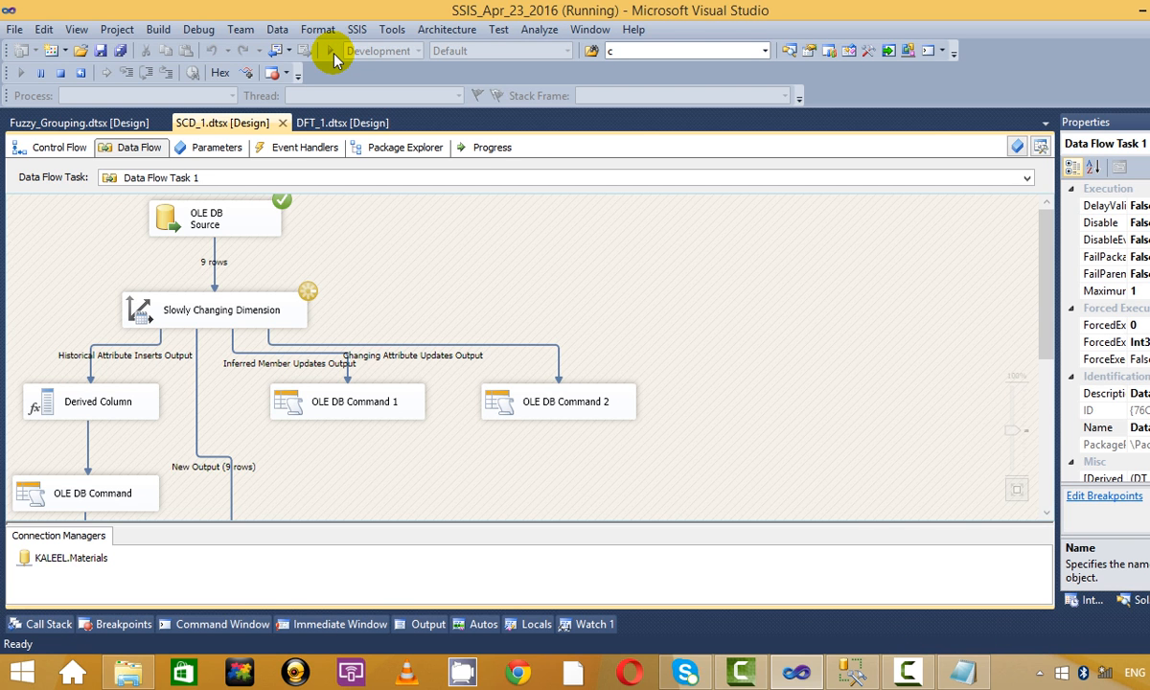
scroll(553, 300, down, 5)
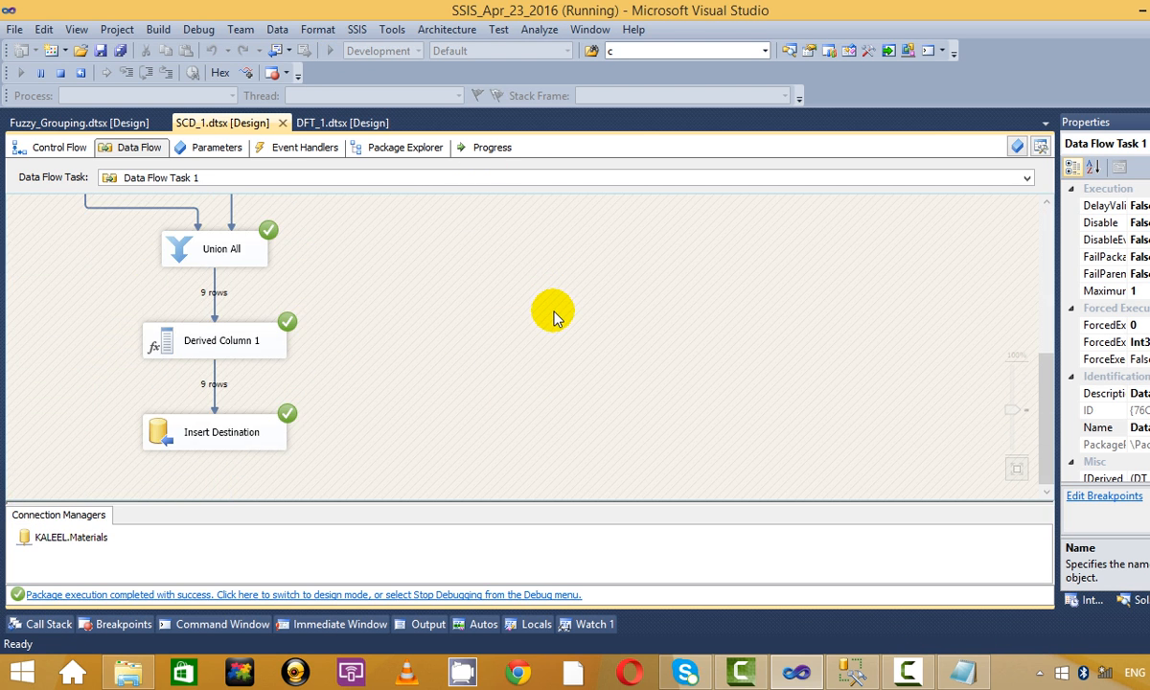
scroll(551, 316, up, 5)
click(60, 71)
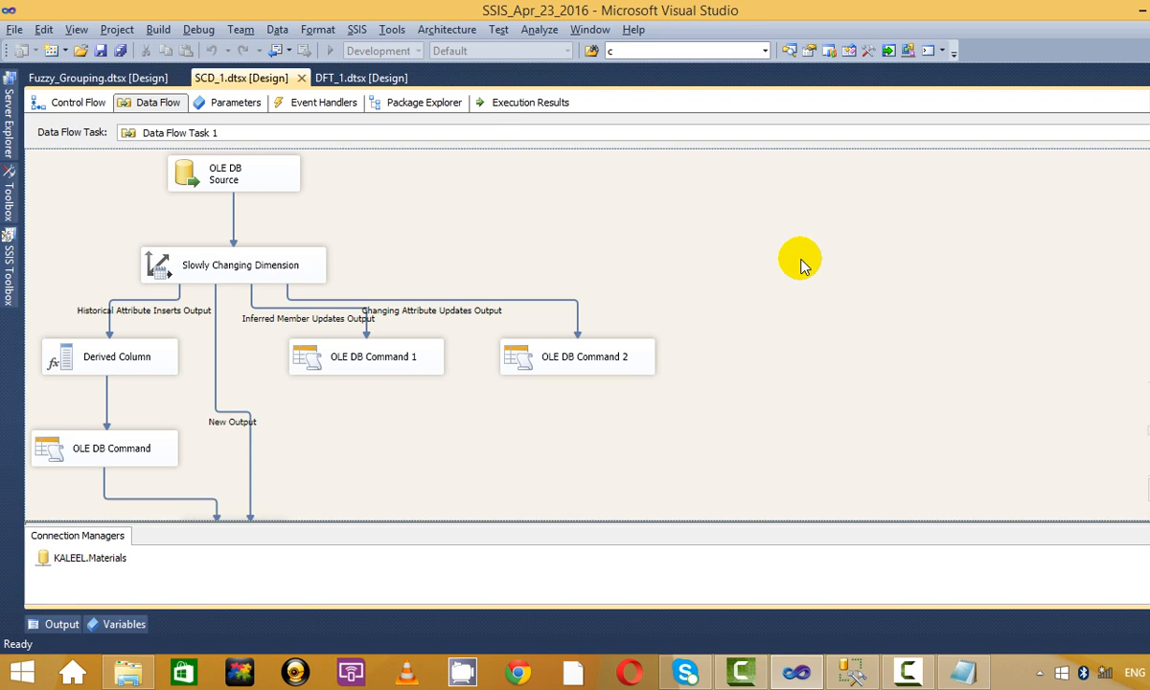
Run 'select * from DIM_SCD_12' and widen the E_T_d column to view the nine loaded rows.
key(alt+Tab)
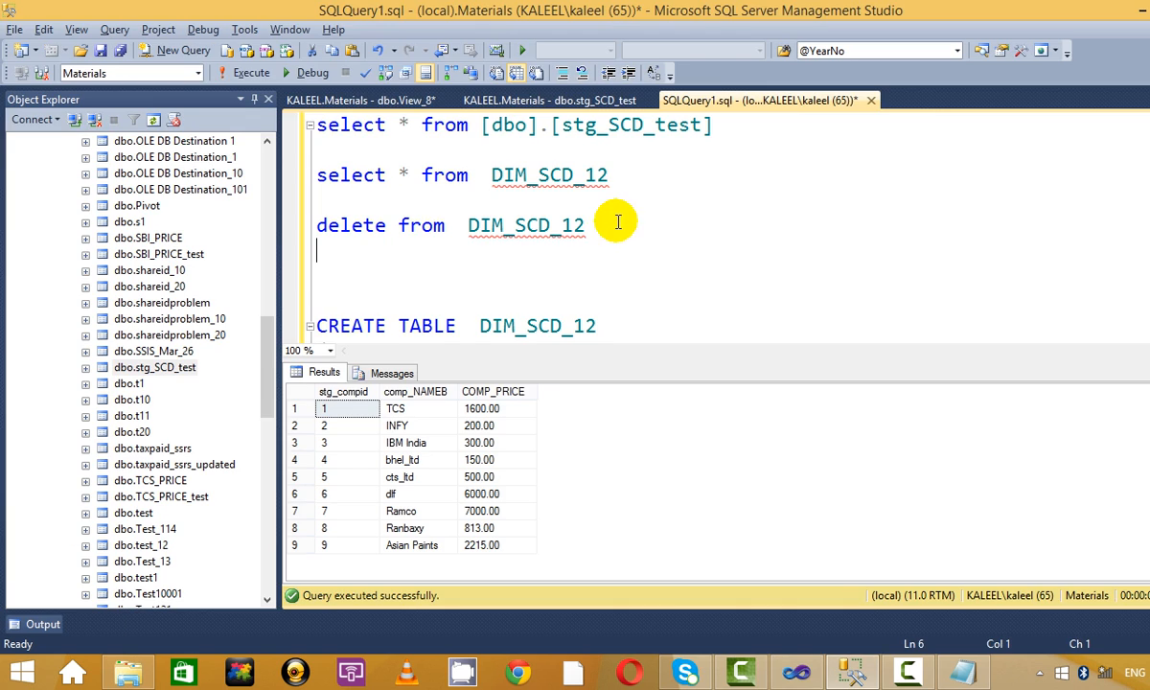
click(901, 670)
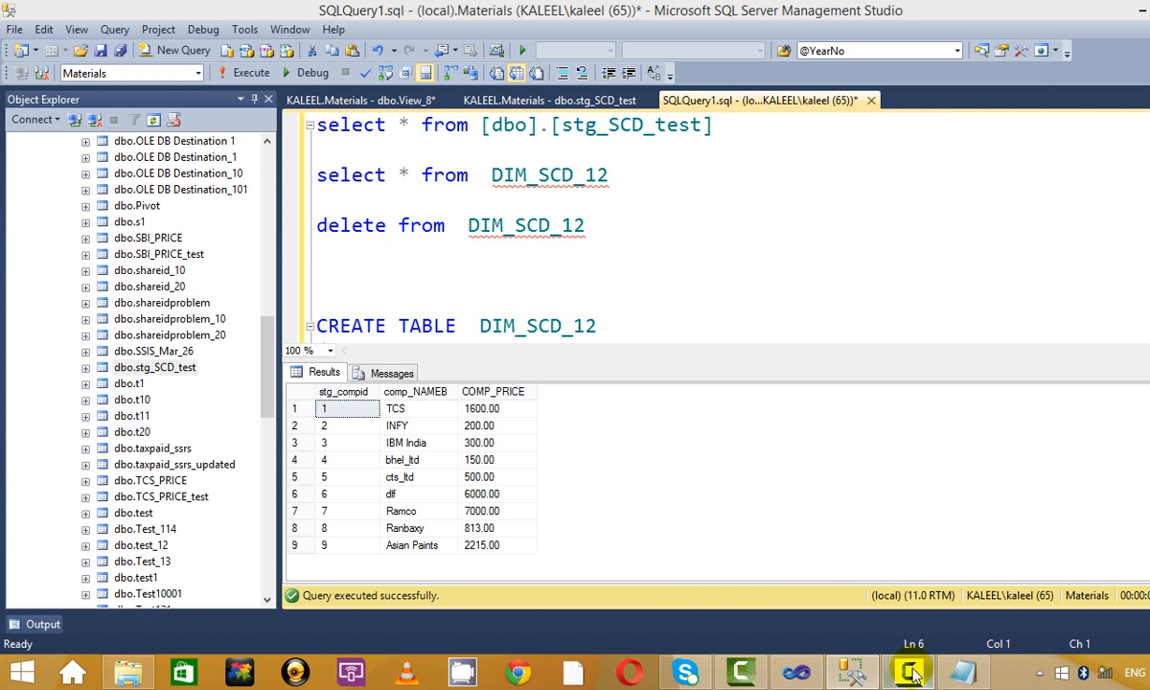
click(1079, 520)
click(651, 196)
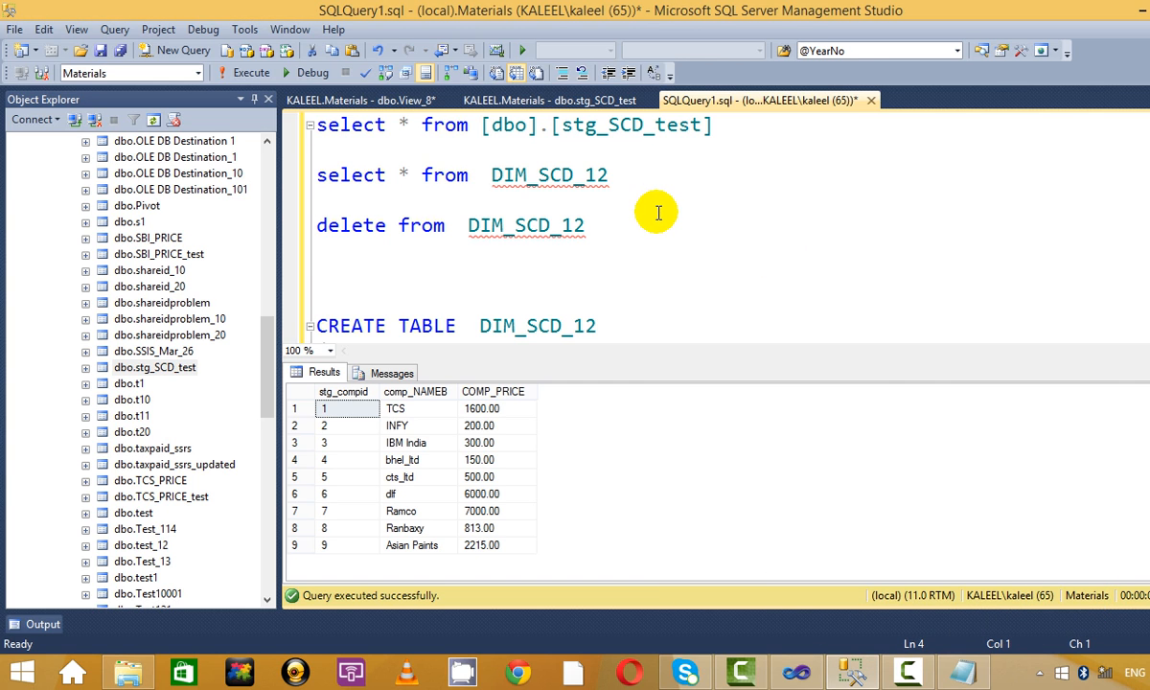
key(ctrl+r)
click(592, 280)
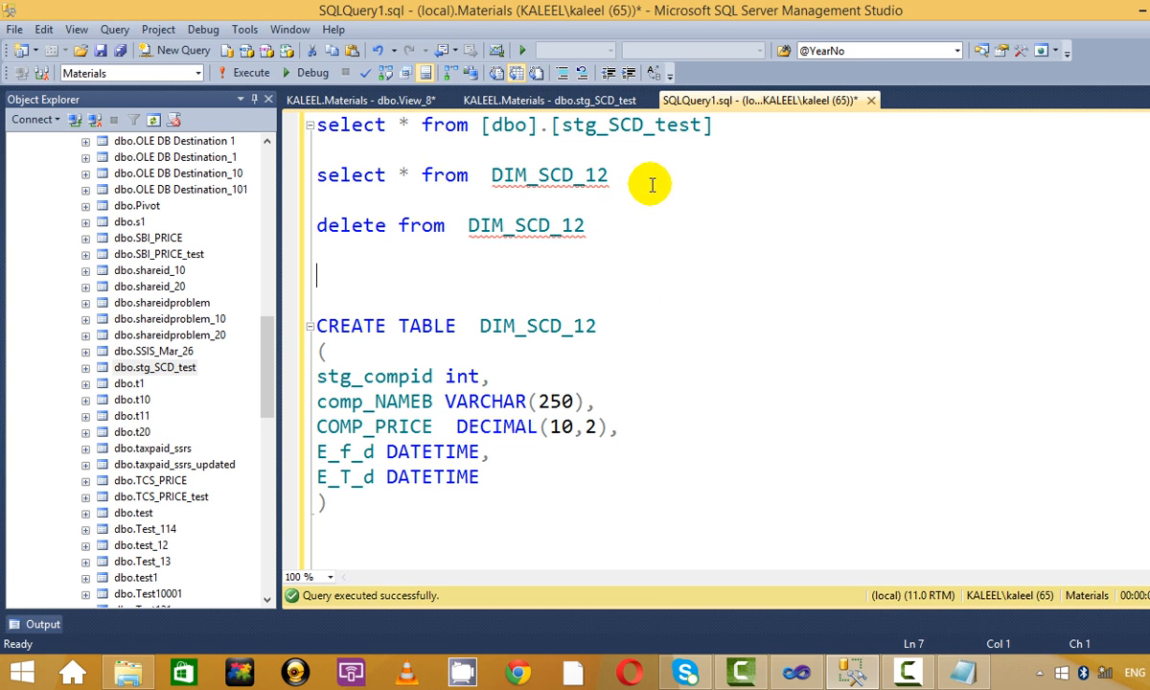
click(608, 175)
key(shift+Home)
click(249, 72)
click(667, 242)
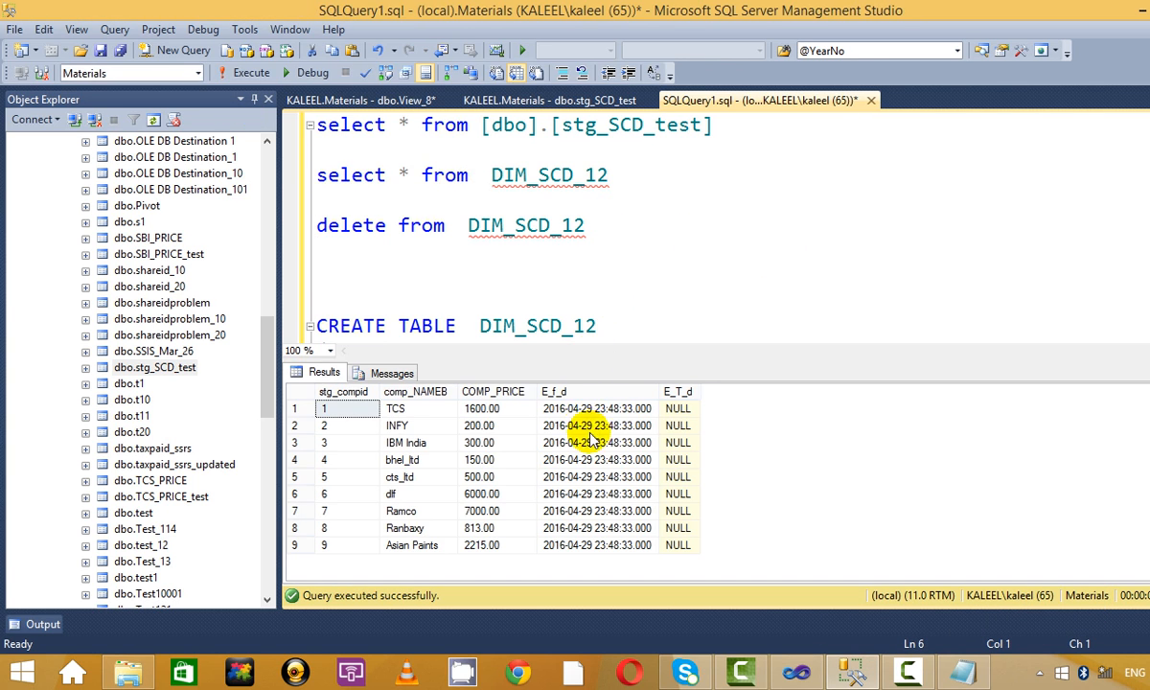
drag(706, 390, 821, 388)
click(800, 208)
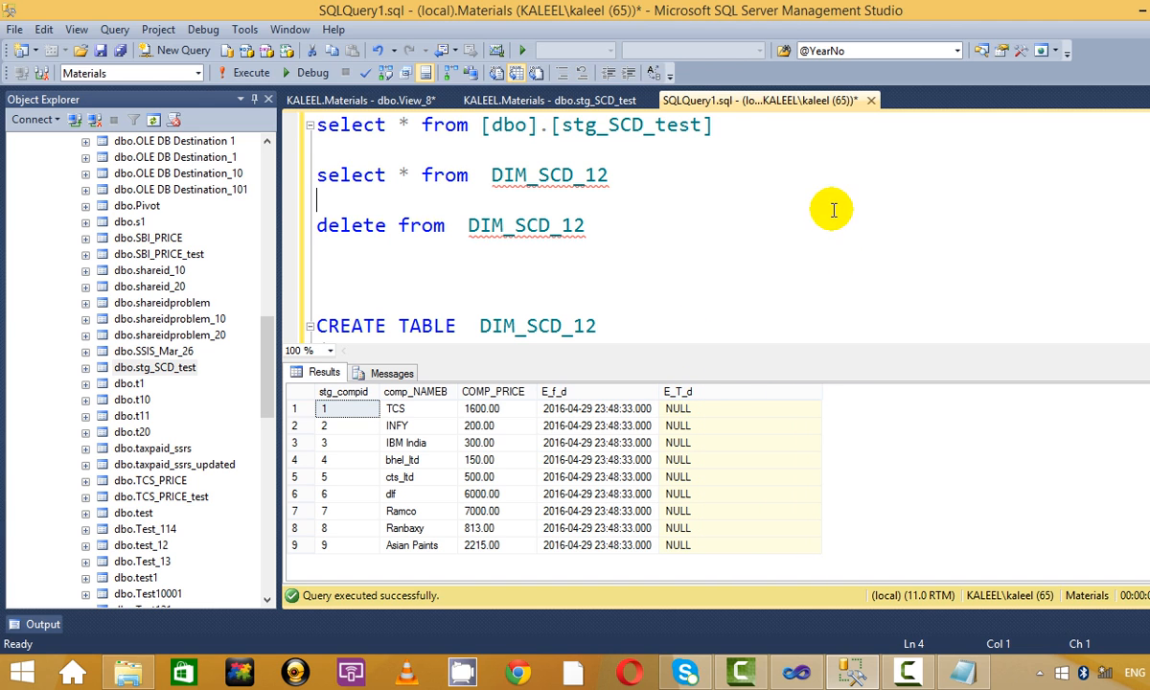
click(760, 131)
key(shift+Home)
click(232, 73)
click(738, 169)
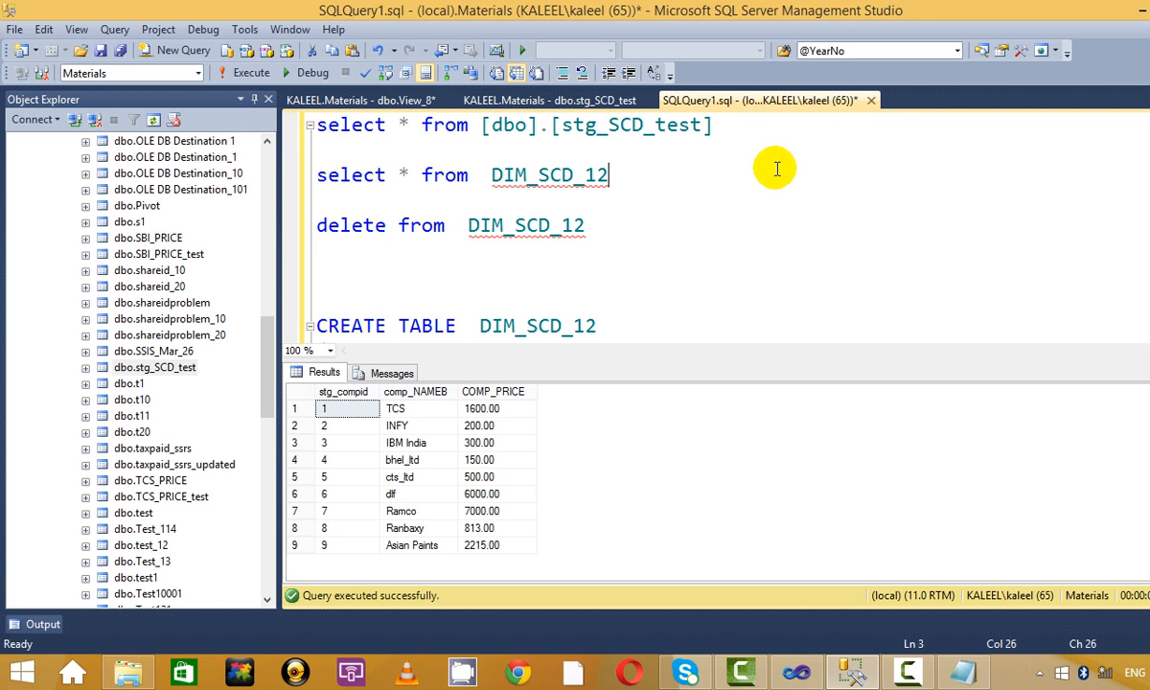
key(shift+Home)
click(249, 71)
click(590, 203)
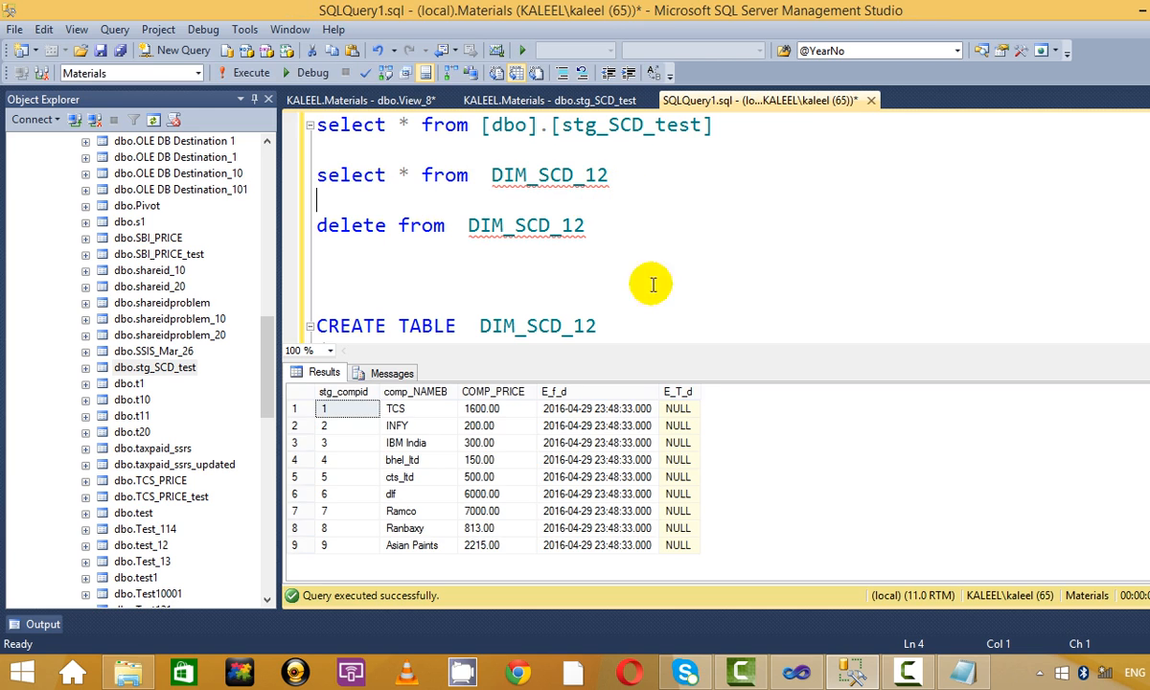
click(621, 443)
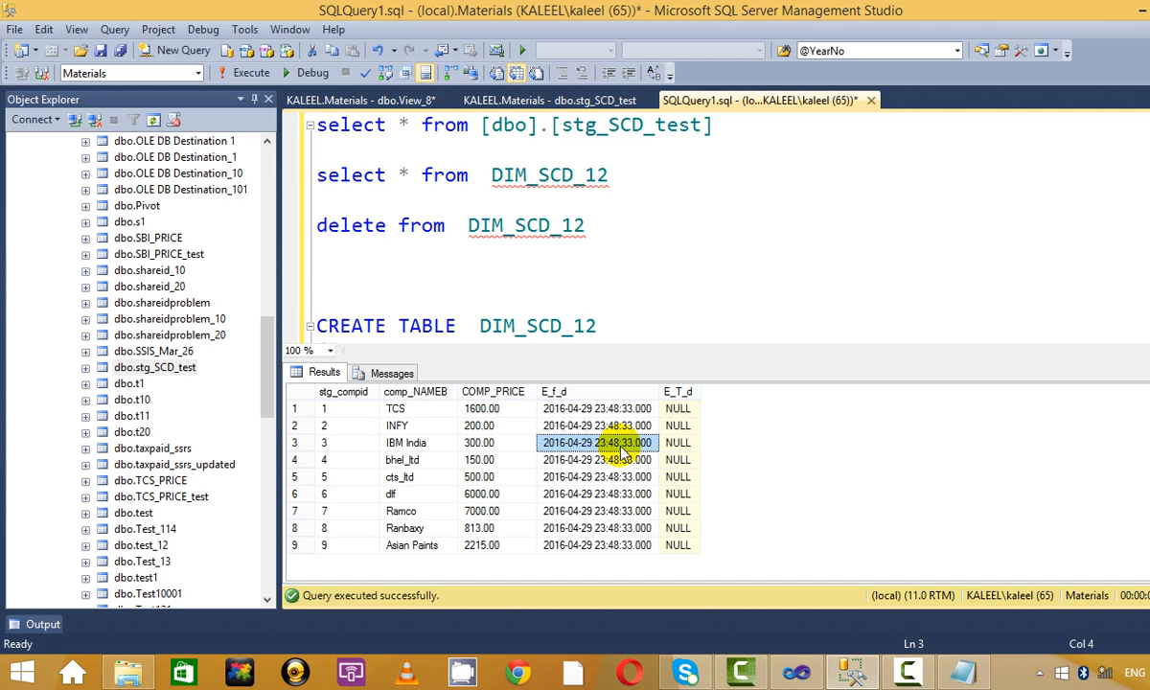
Glance at the View_8 and stg_SCD_test tabs, then return to SQLQuery1.
click(733, 144)
click(386, 102)
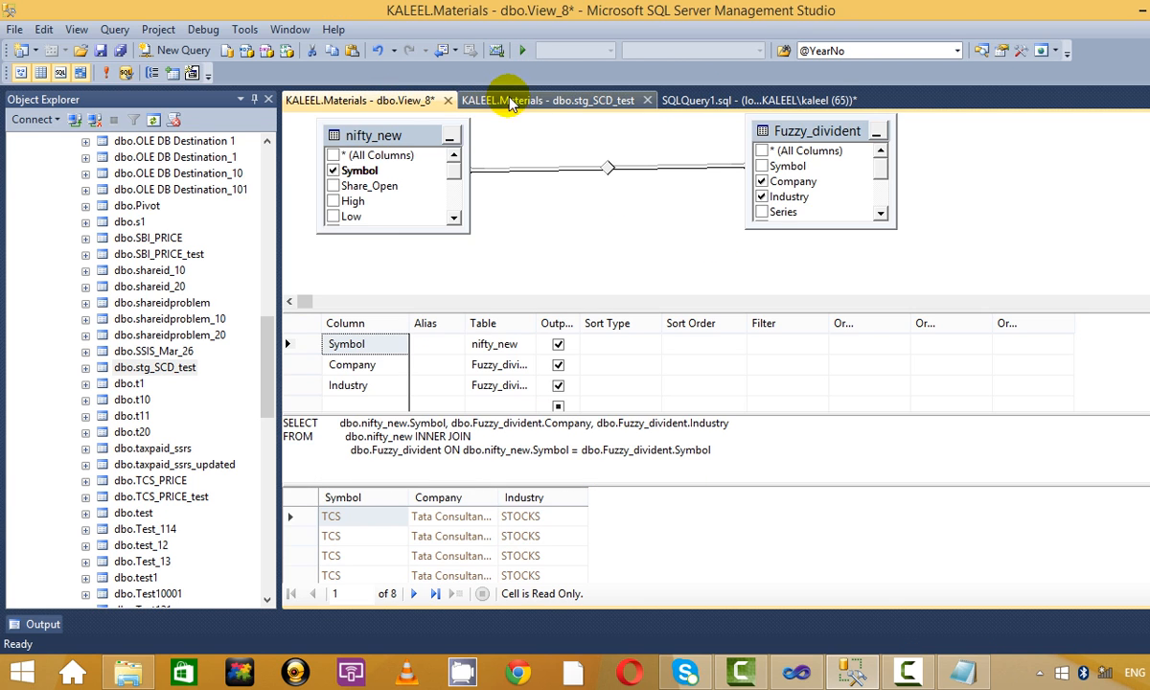
click(513, 99)
click(713, 100)
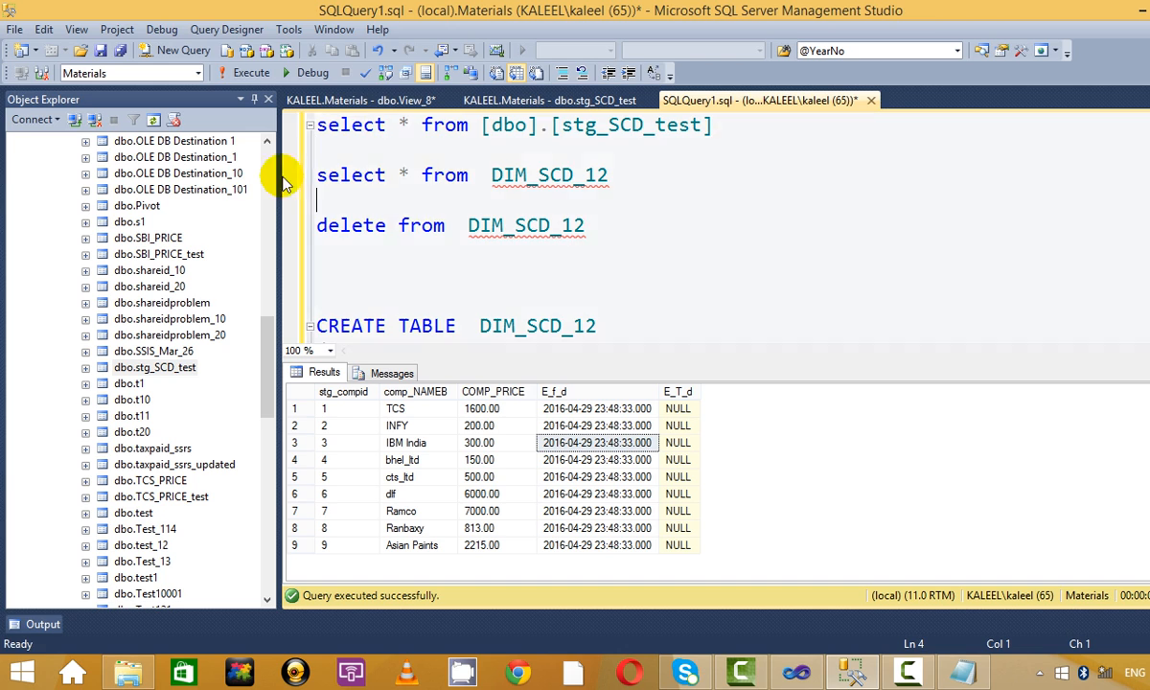
Through Edit Top 200 Rows on stg_SCD_test, rename company 7 from Ramco to Ramco Ltd.
click(187, 372)
right_click(186, 371)
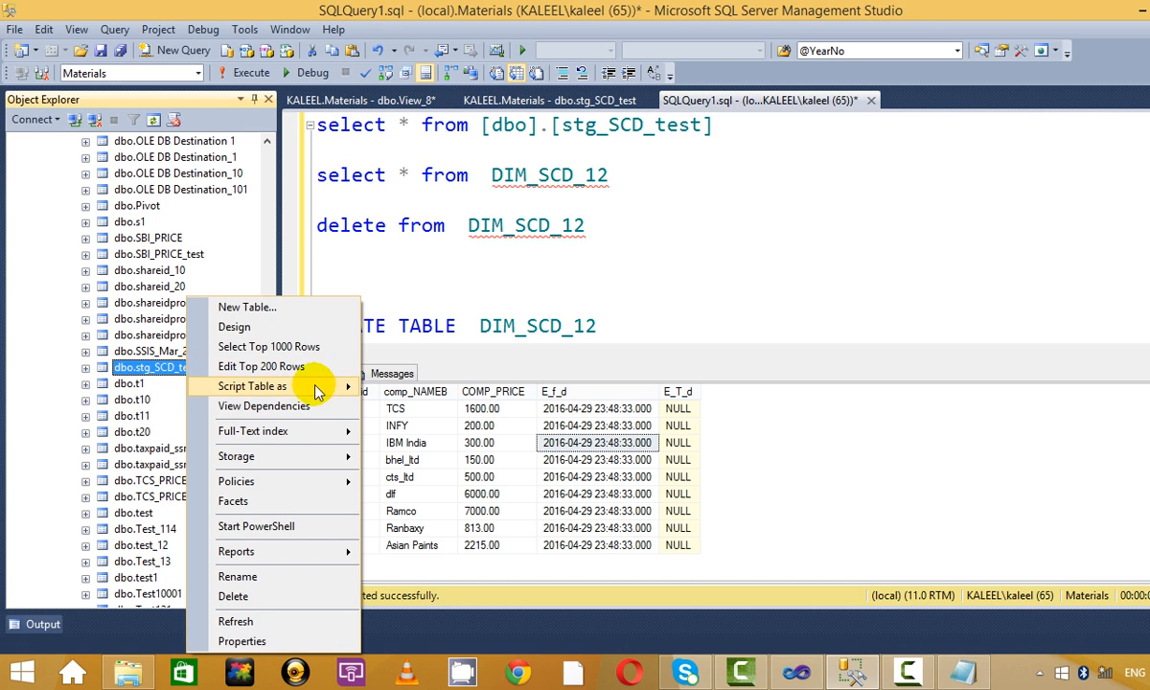
click(305, 370)
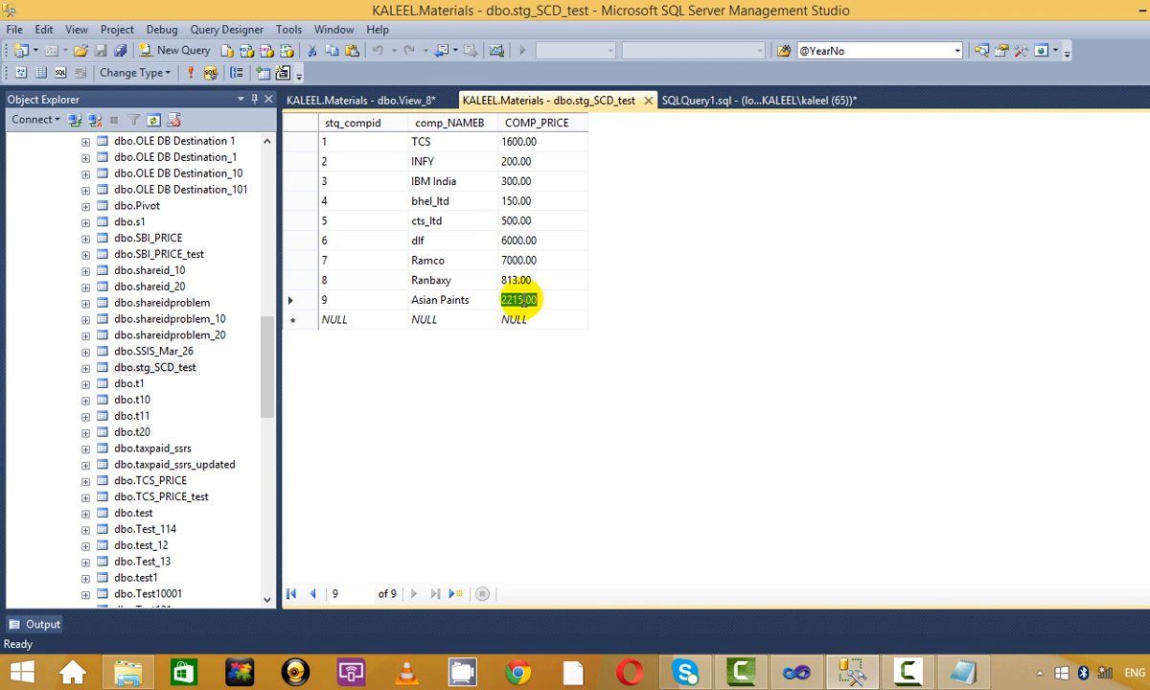
click(466, 278)
click(466, 260)
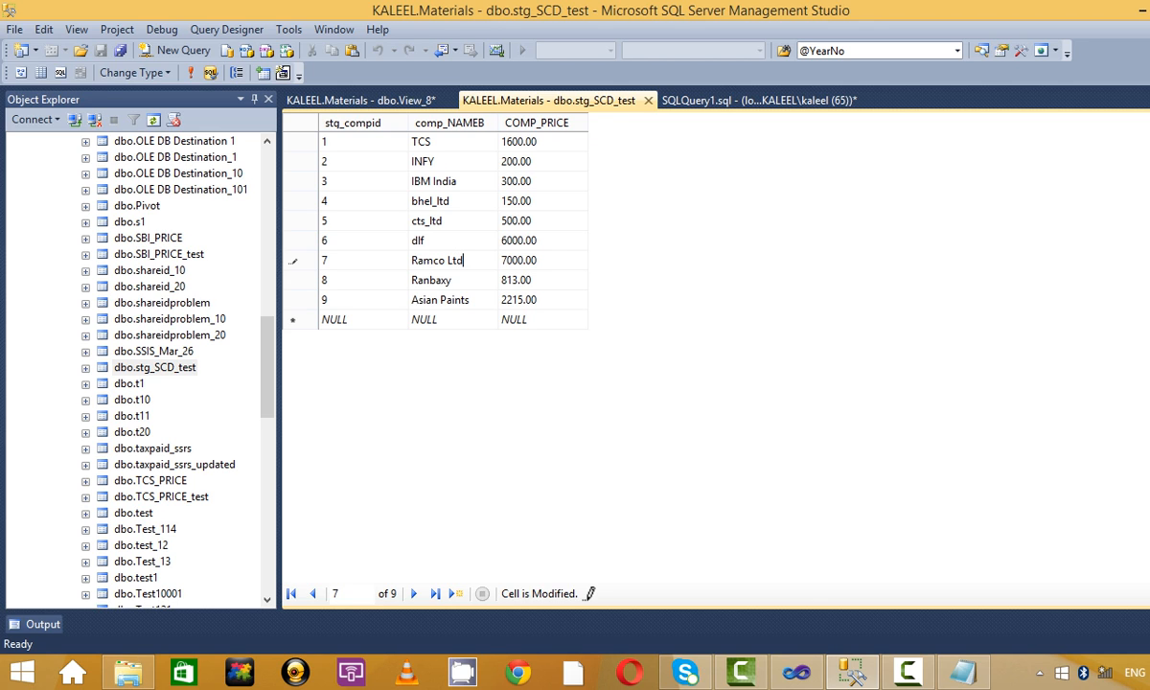
click(441, 300)
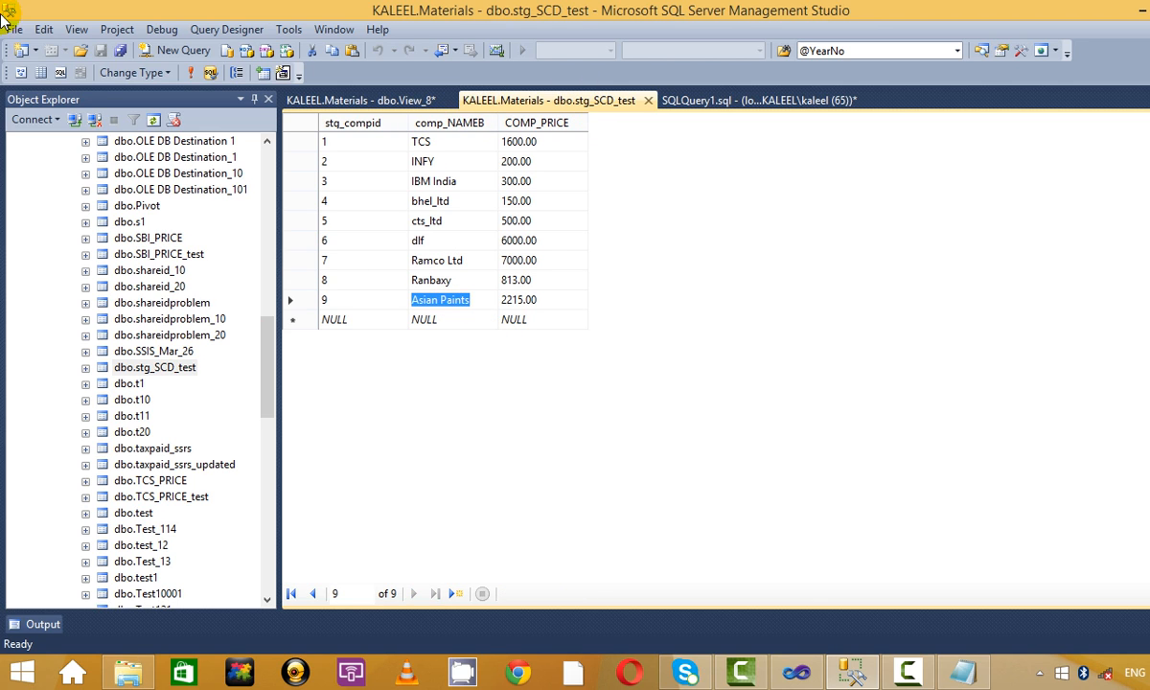
click(187, 72)
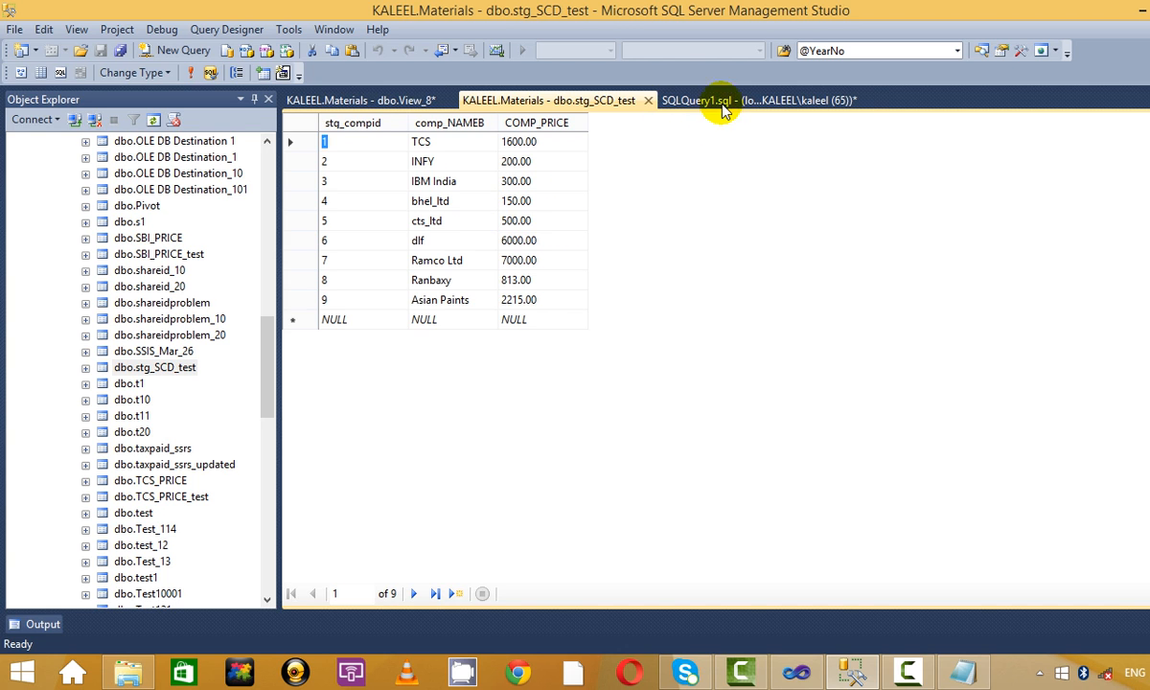
Re-run both selects: staging shows Ramco Ltd while DIM_SCD_12 still shows Ramco.
click(676, 100)
drag(711, 126, 116, 26)
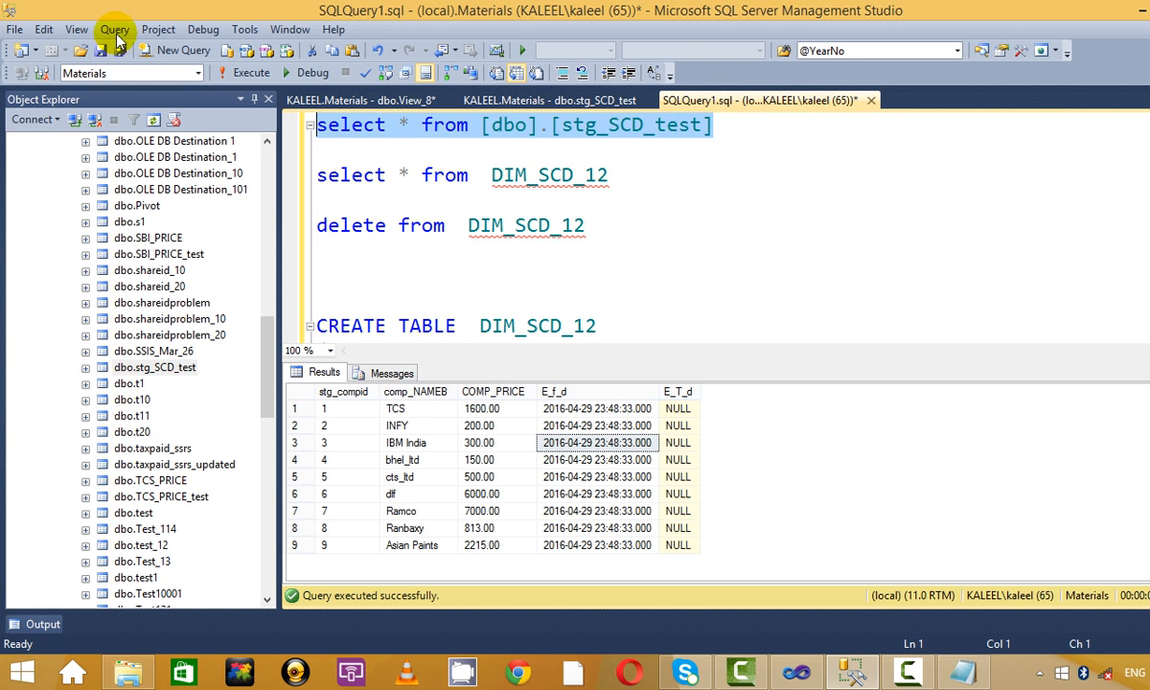
click(246, 73)
click(424, 514)
click(679, 173)
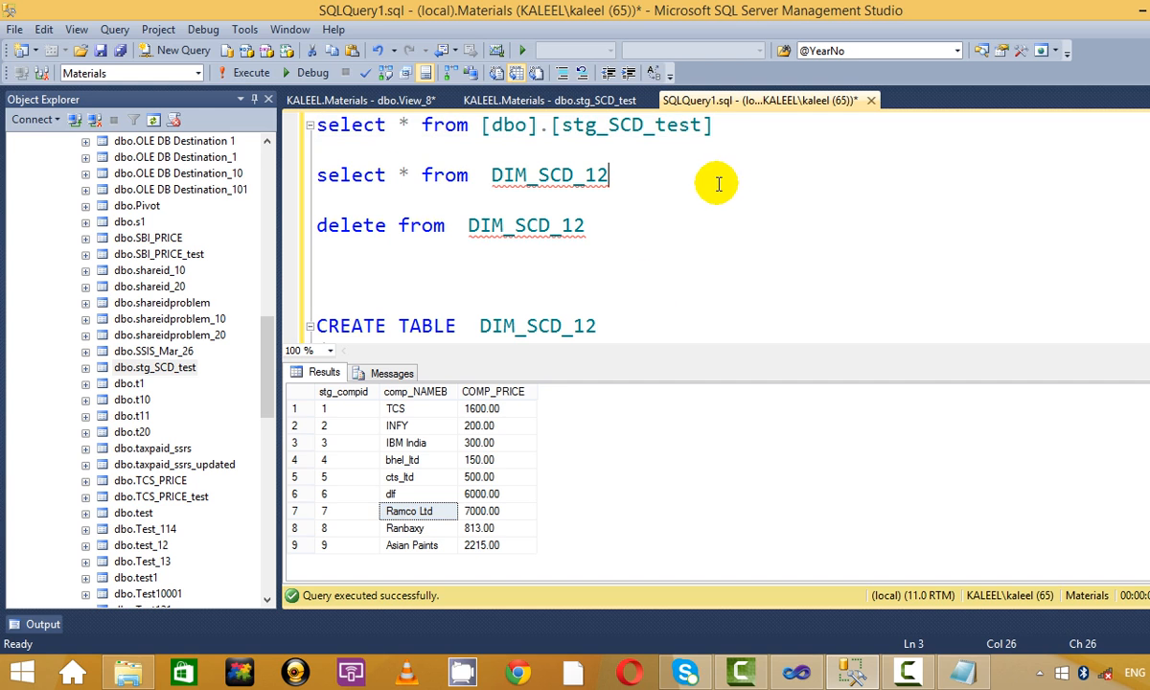
drag(680, 191, 321, 175)
drag(642, 193, 311, 168)
click(251, 73)
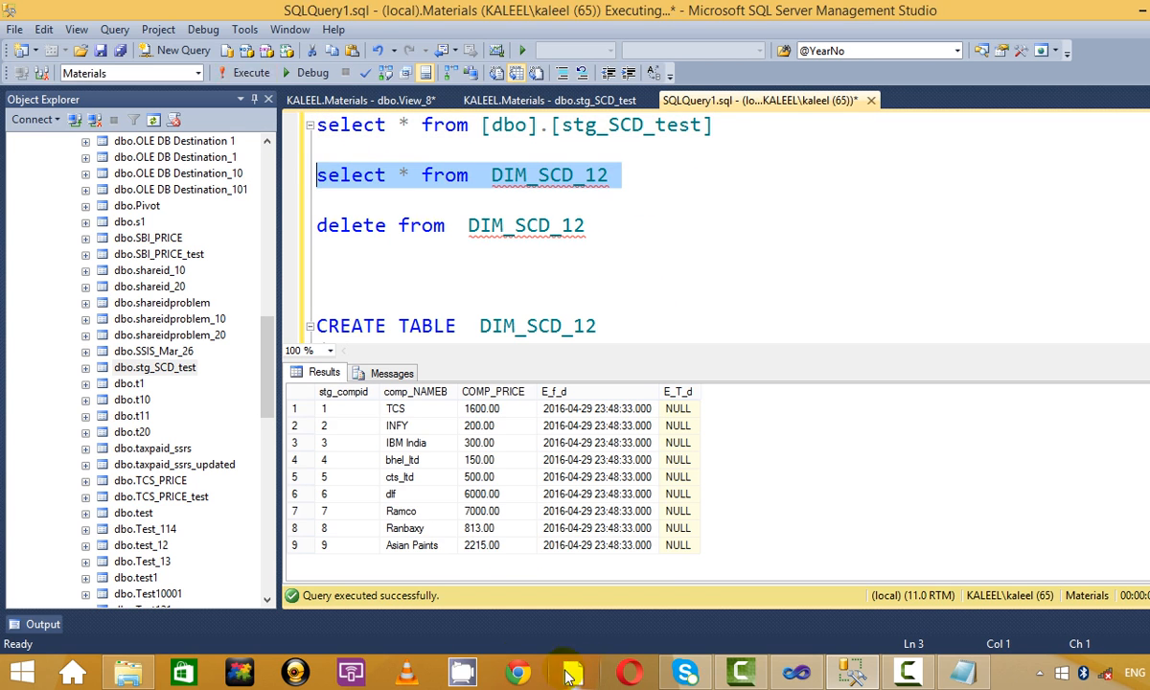
click(422, 512)
key(alt+Tab)
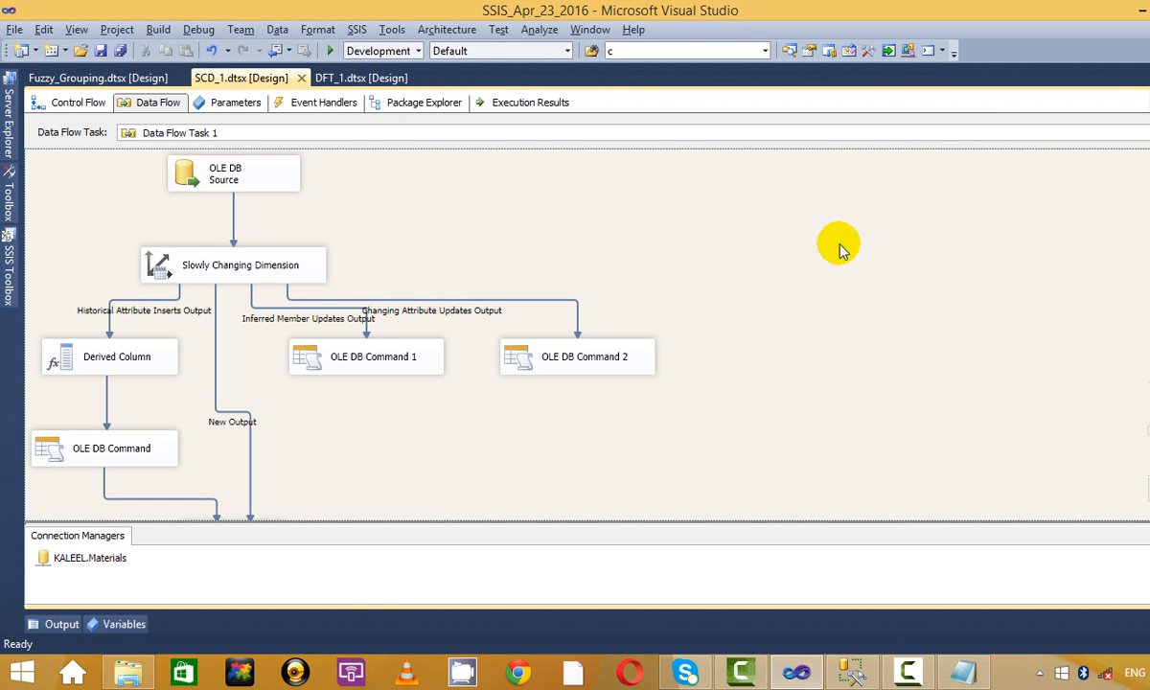
Run SCD_1.dtsx with one changing-attribute update, stop debugging, and reselect the staging query.
click(336, 52)
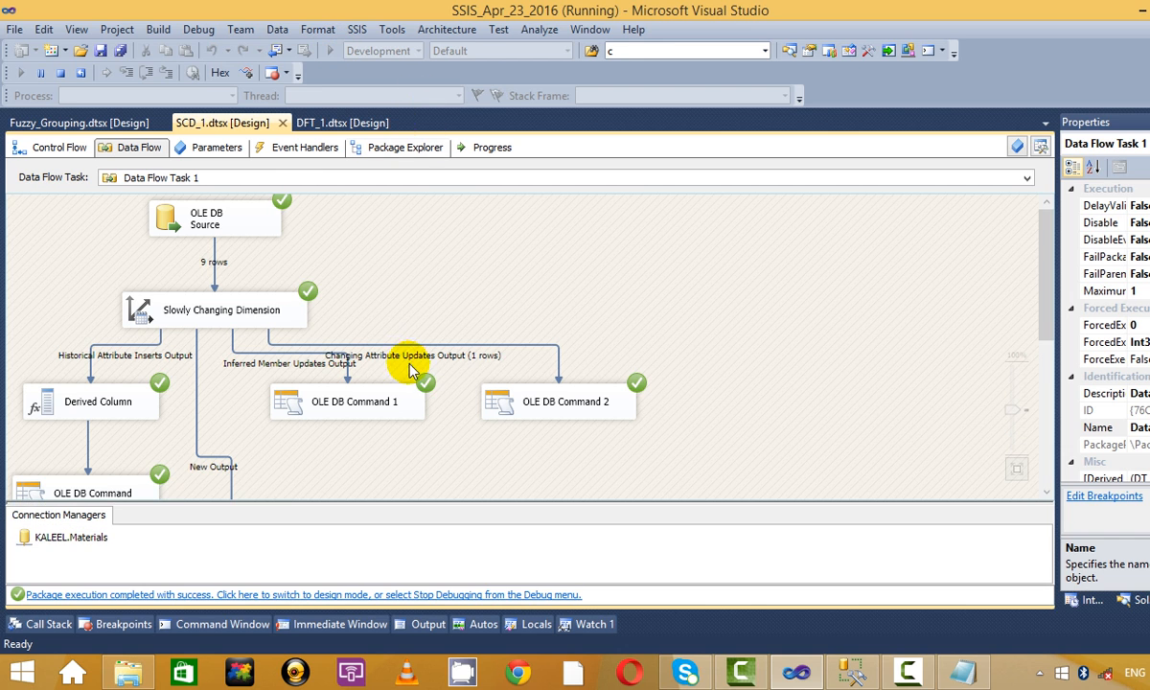
click(52, 73)
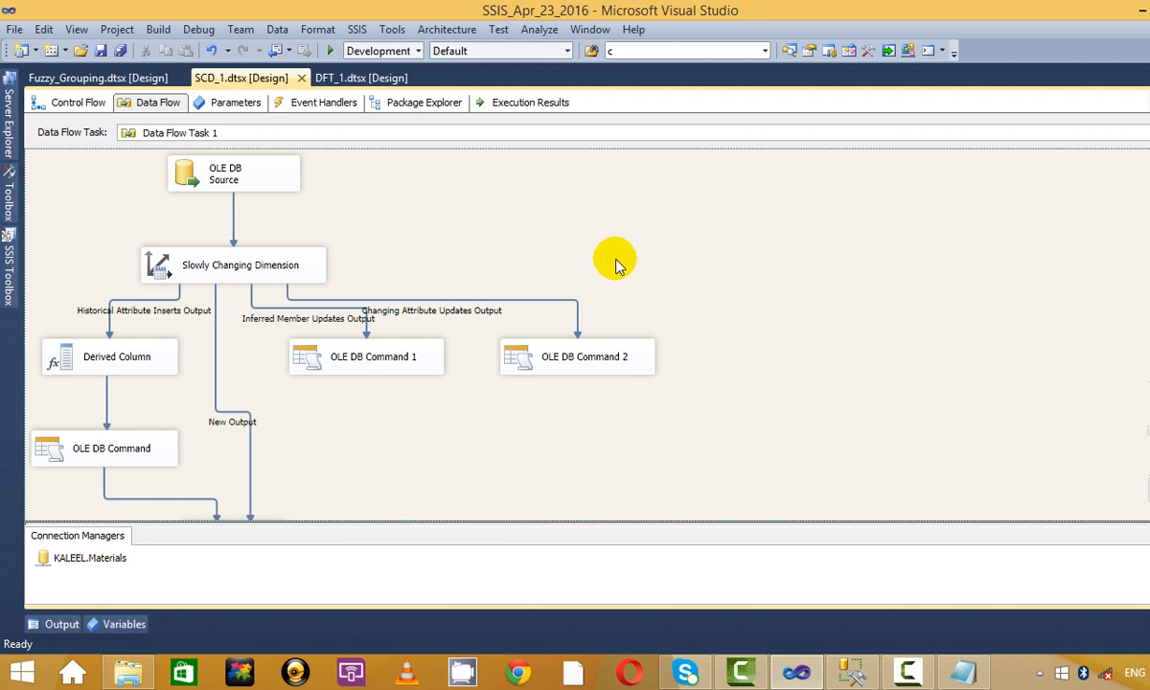
key(alt+Tab)
click(633, 230)
drag(790, 125, 57, 122)
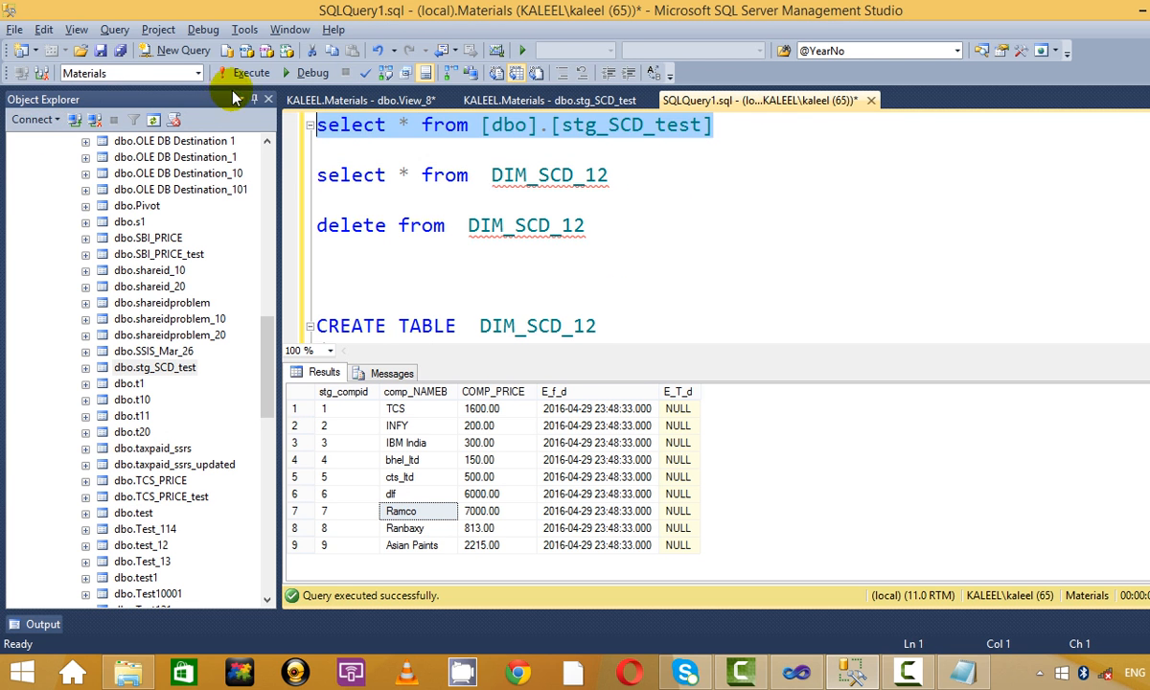
Run the staging select, then the DIM_SCD_12 select, and spot Ramco Ltd in the dimension.
click(245, 73)
click(676, 151)
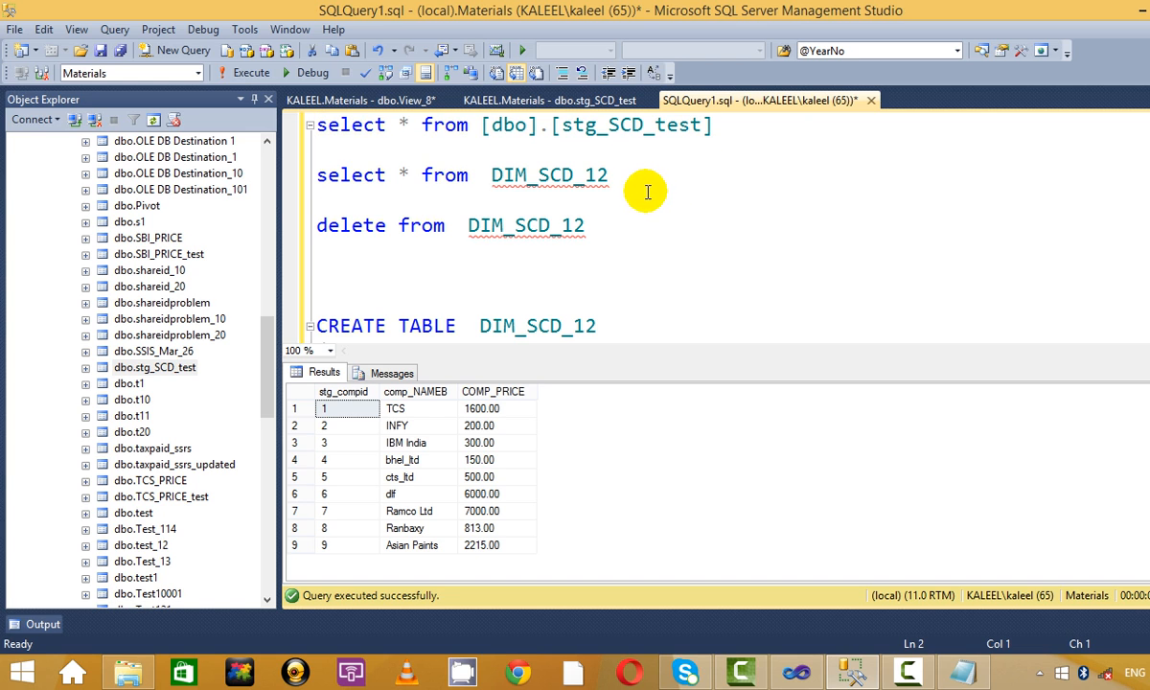
drag(661, 178, 201, 156)
click(251, 73)
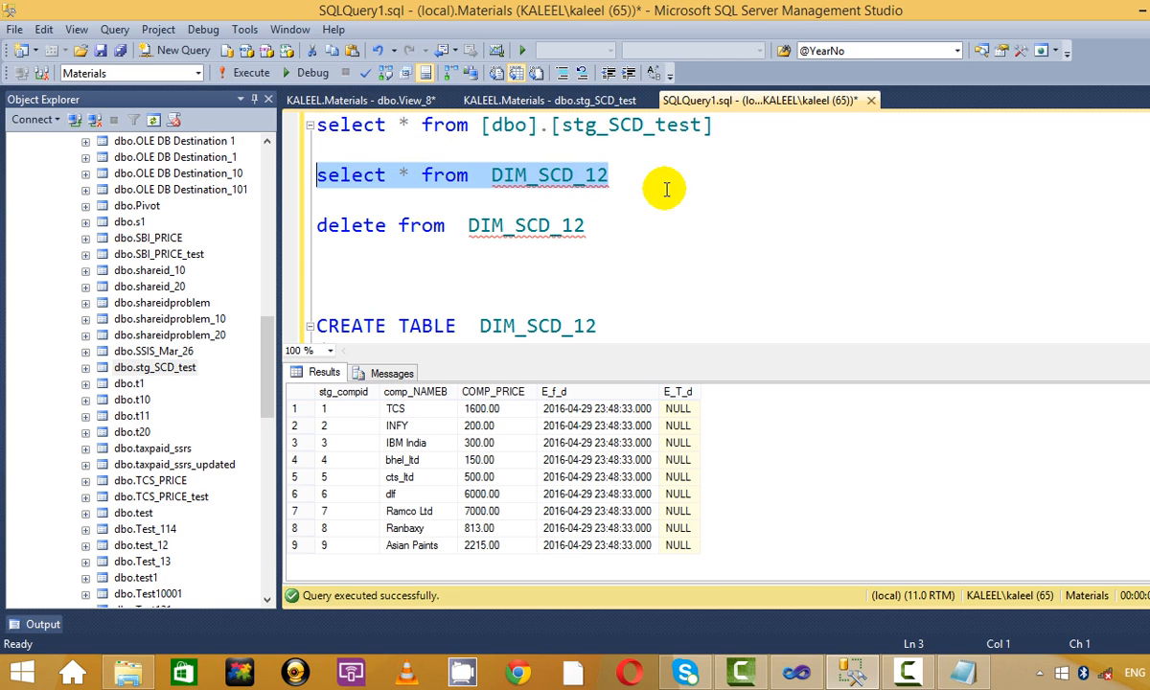
click(750, 146)
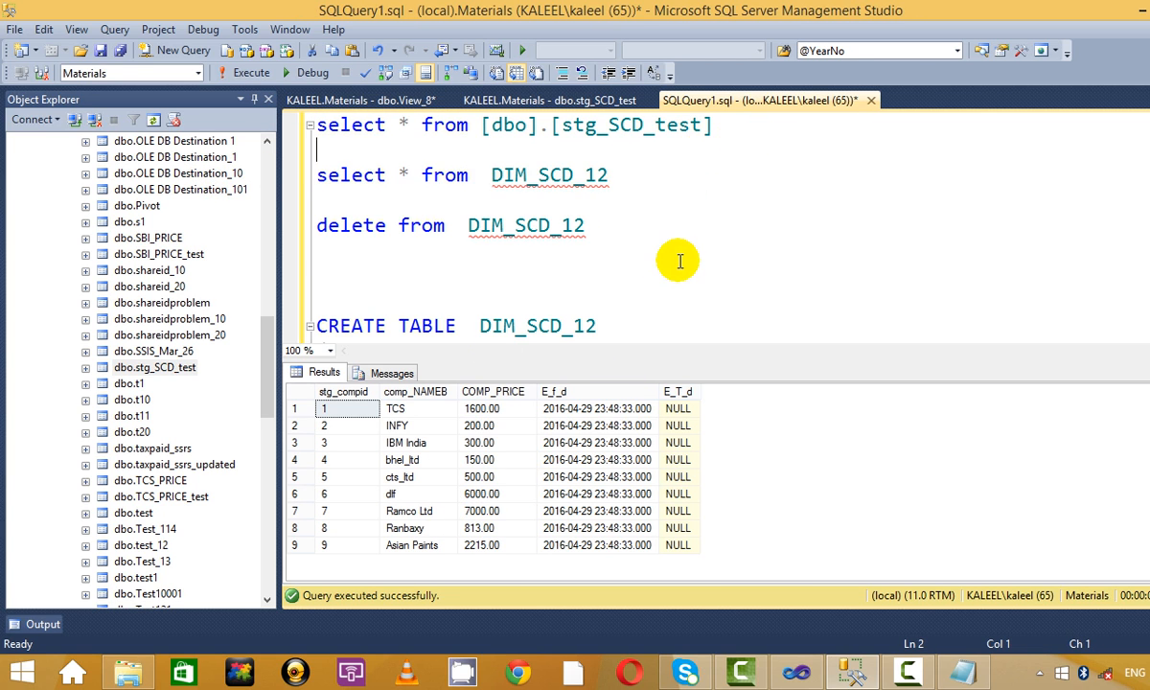
click(452, 515)
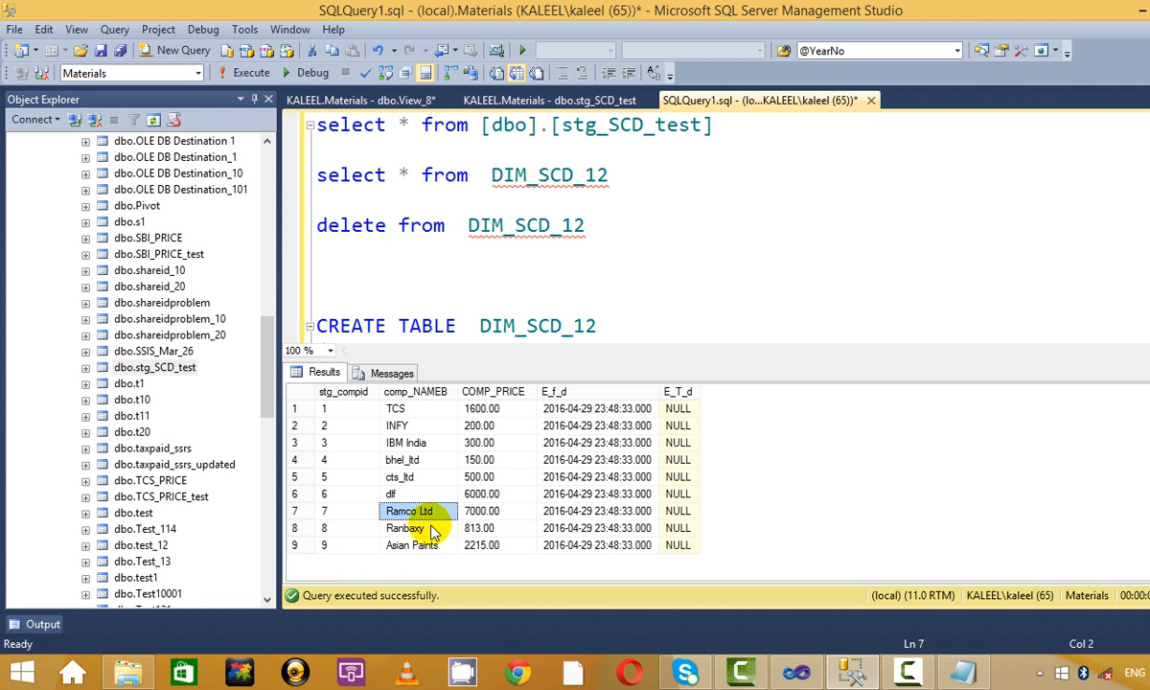
Re-run the DIM_SCD_12 select and inspect row 7: Ramco Ltd, price 7000.00, its effective-from date.
click(666, 189)
drag(666, 184, 264, 190)
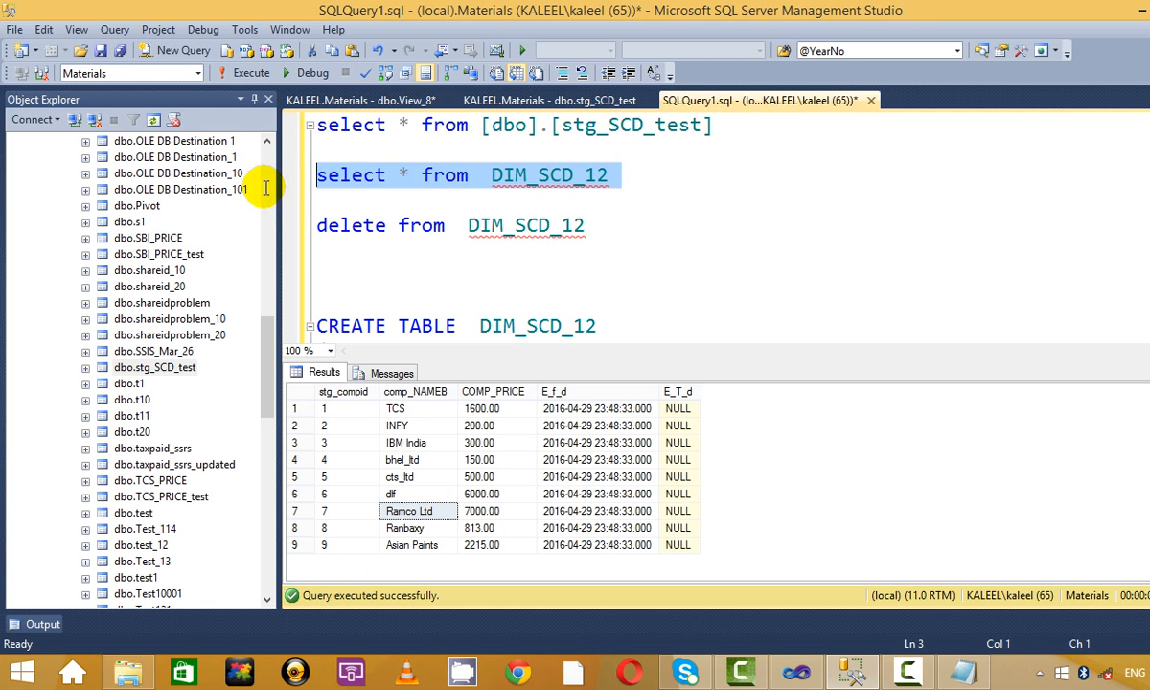
click(239, 73)
click(426, 510)
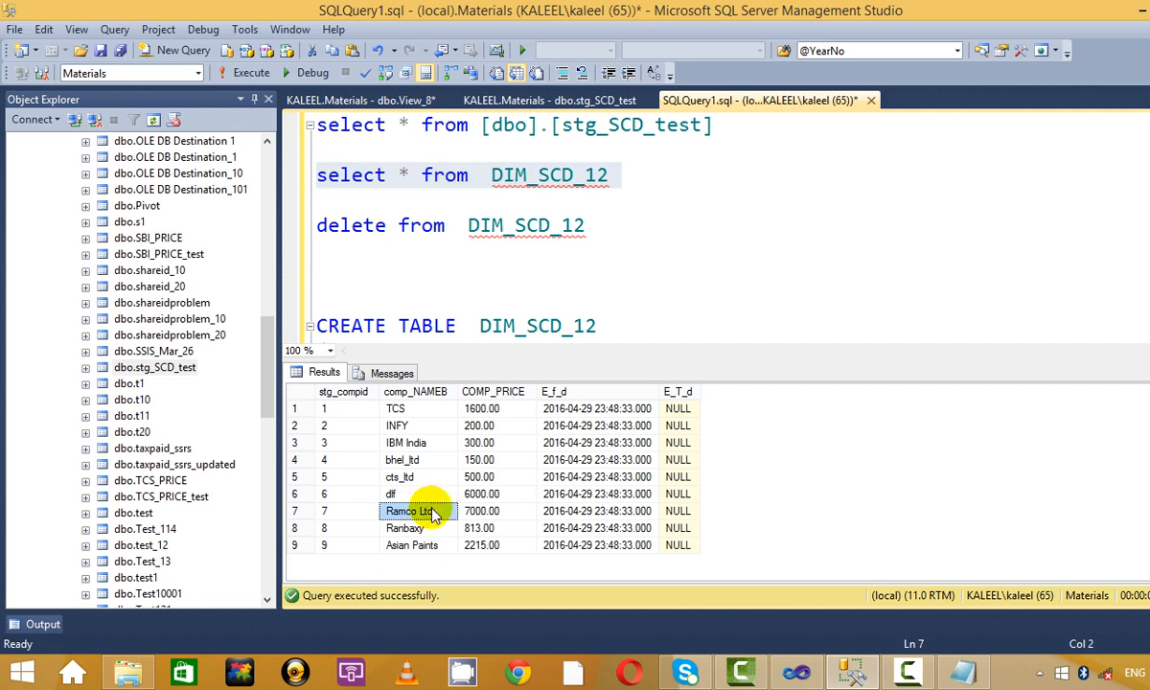
click(482, 511)
click(589, 511)
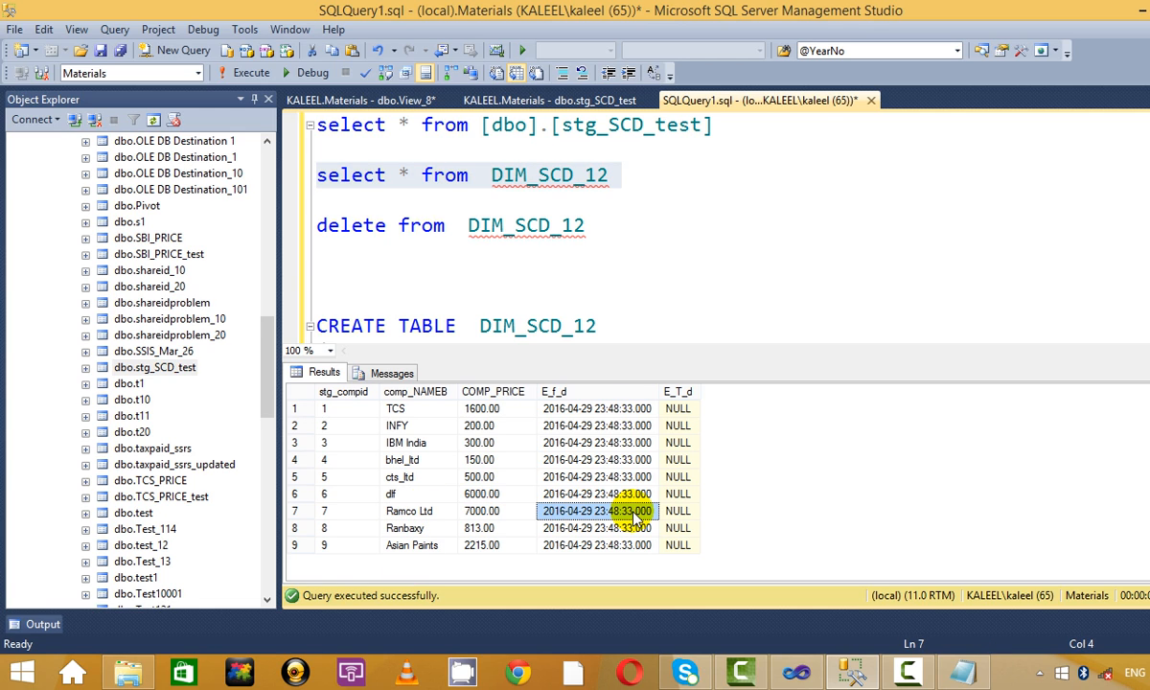
click(496, 510)
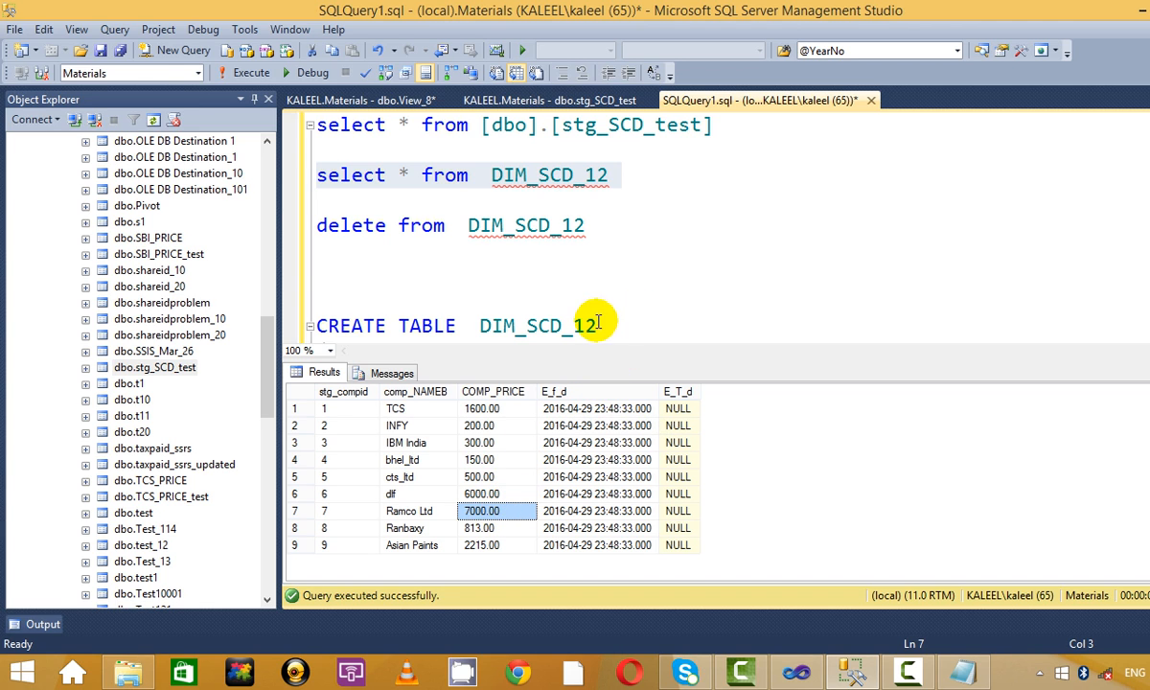
Re-run the stg_SCD_test select and inspect its Ramco Ltd row.
drag(726, 124, 643, 124)
key(shift+Home)
click(251, 73)
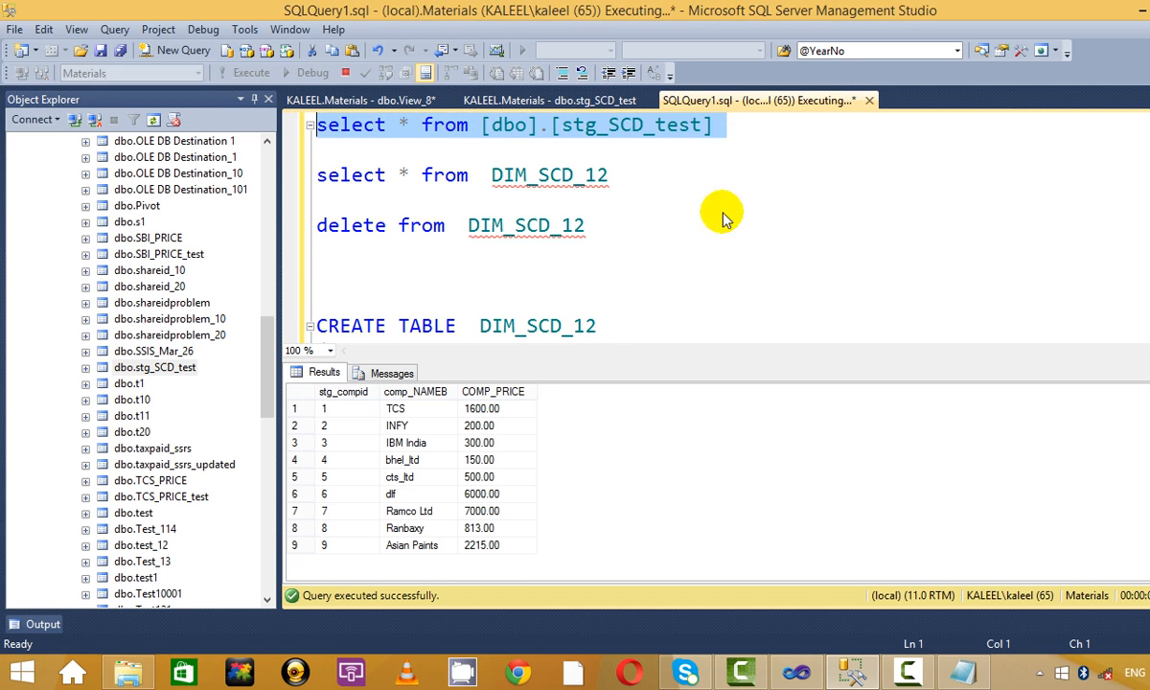
click(419, 511)
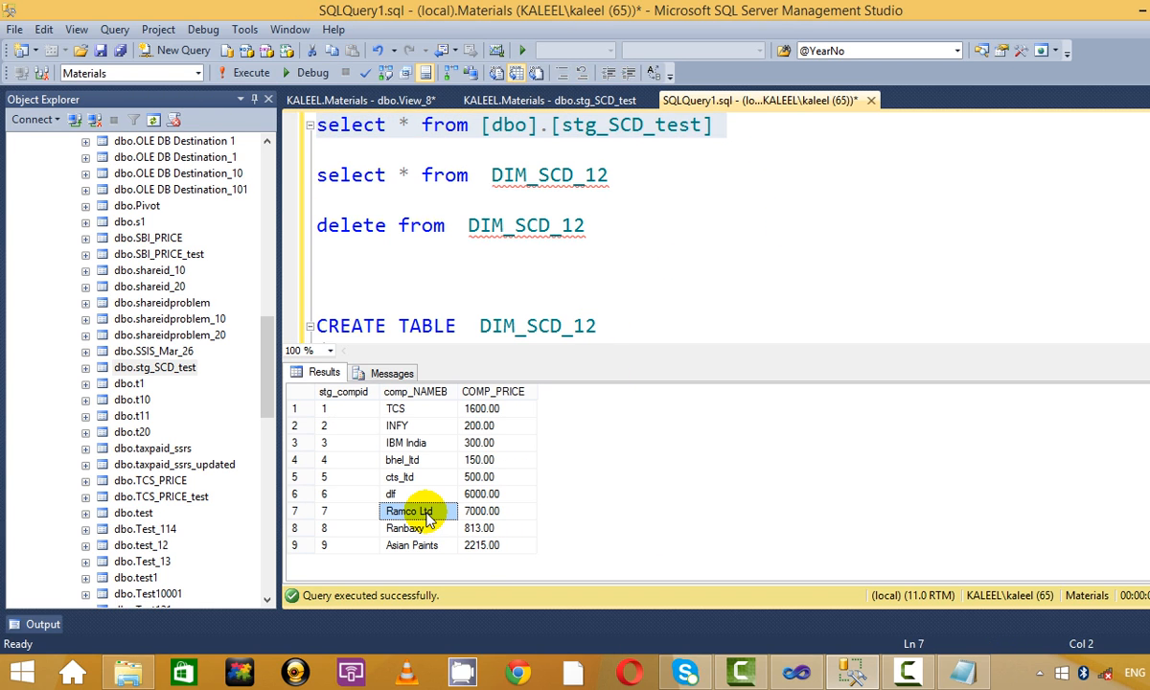
click(584, 293)
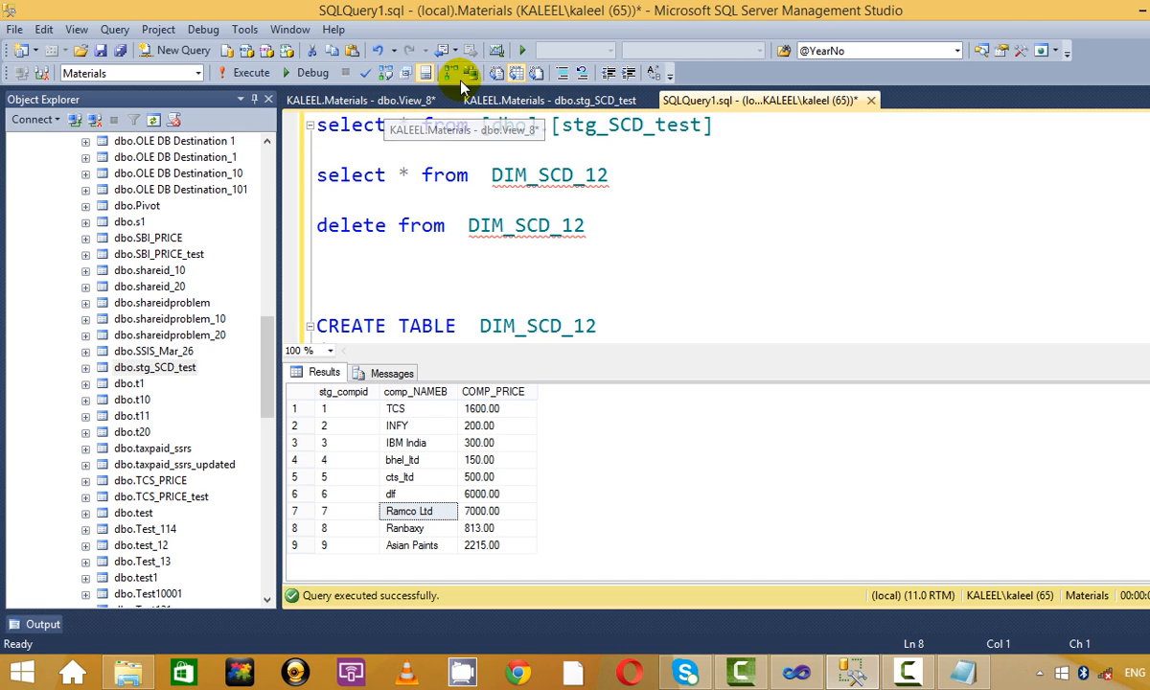
In Edit Top 200 Rows of stg_SCD_test, add row 10: Dr Reddy priced at 700.
right_click(178, 371)
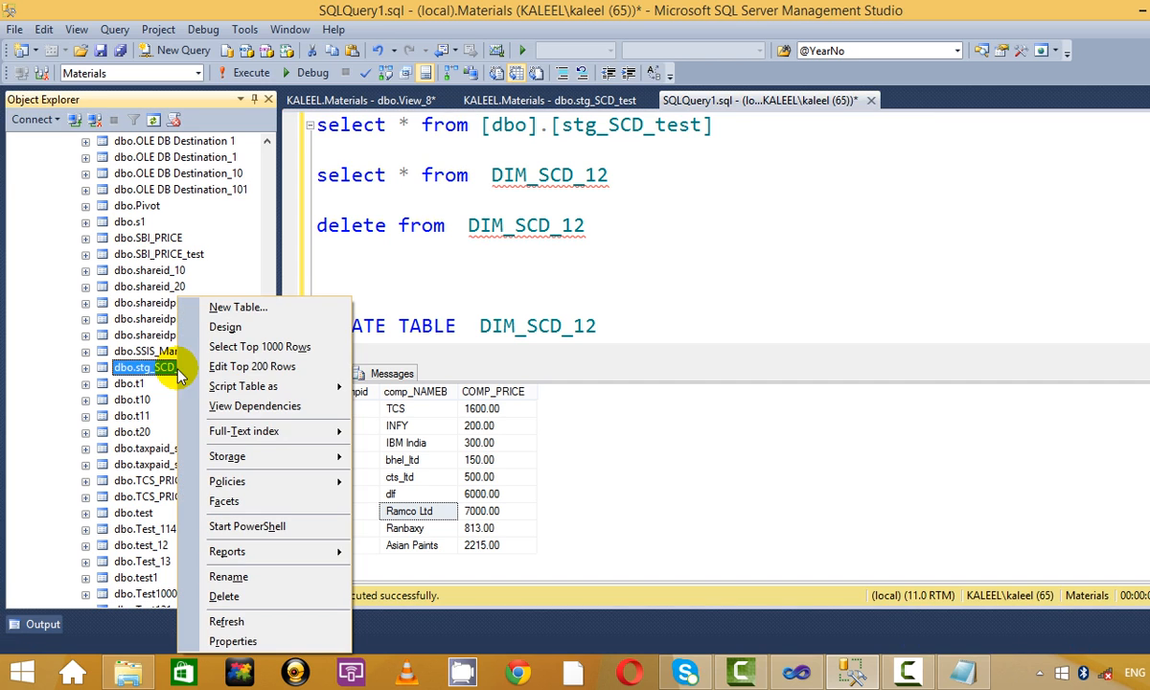
click(275, 367)
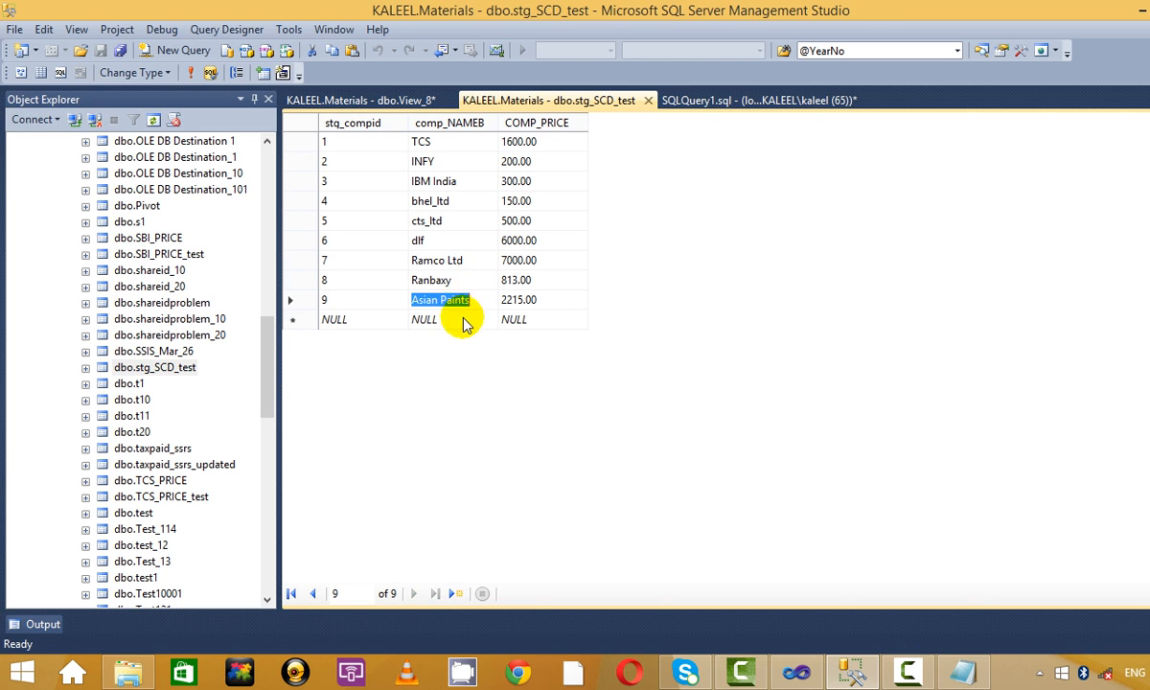
key(Tab)
key(Tab)
text(10)
key(Tab)
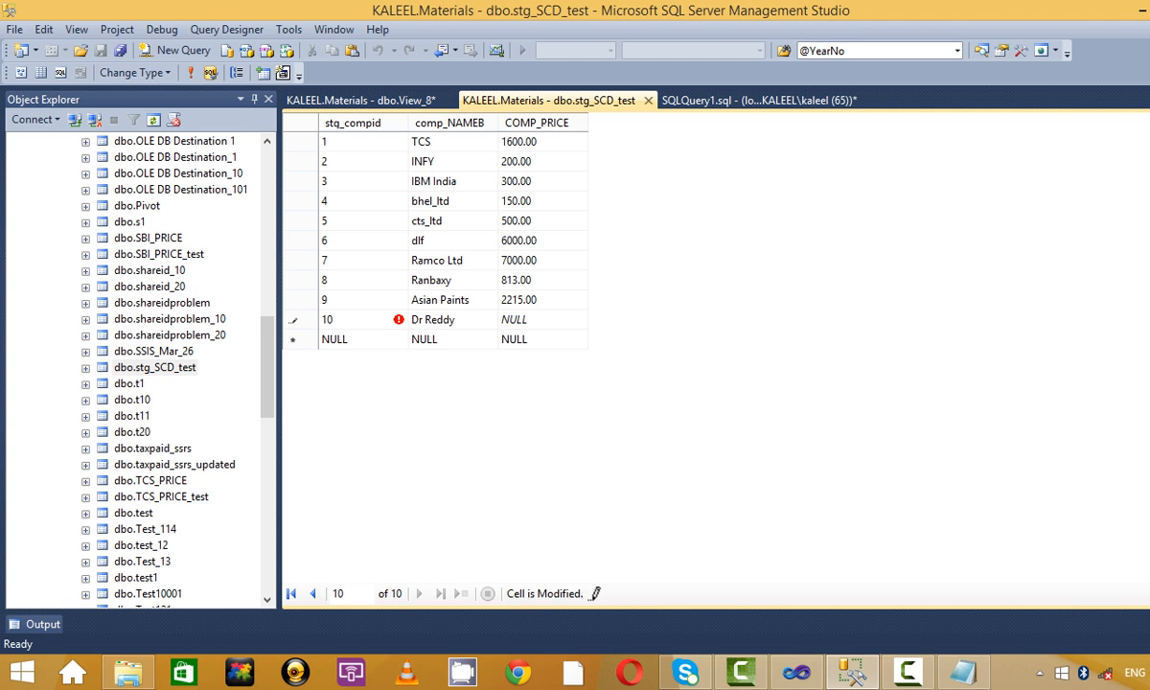
click(423, 341)
click(567, 322)
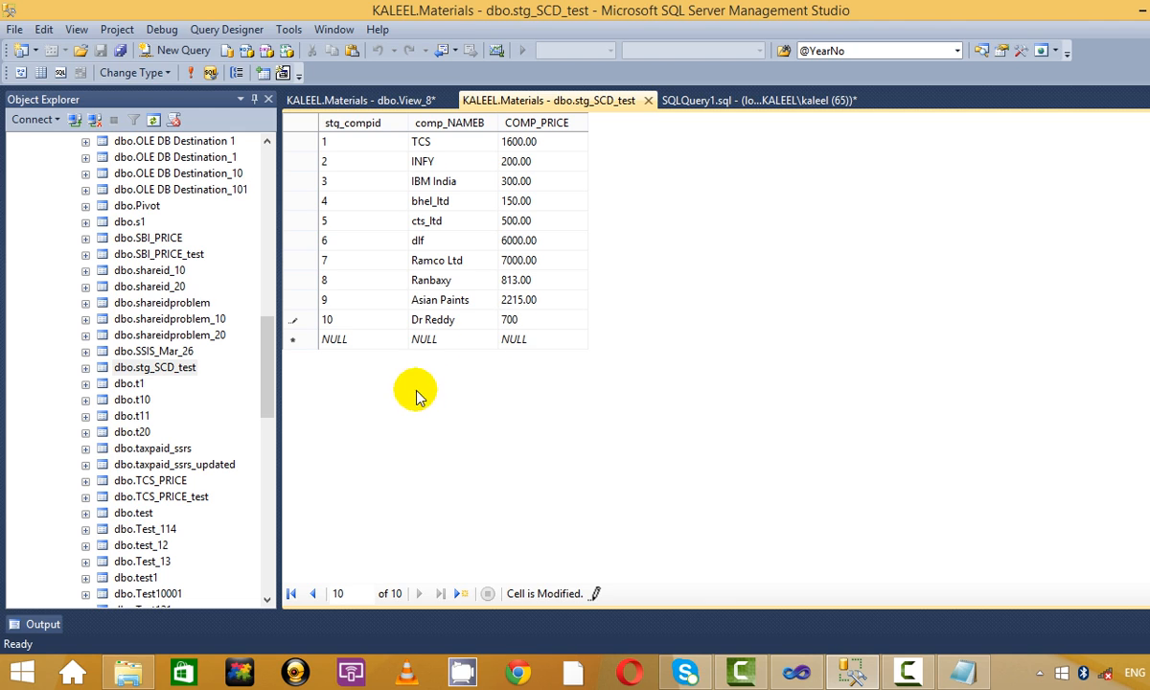
click(527, 343)
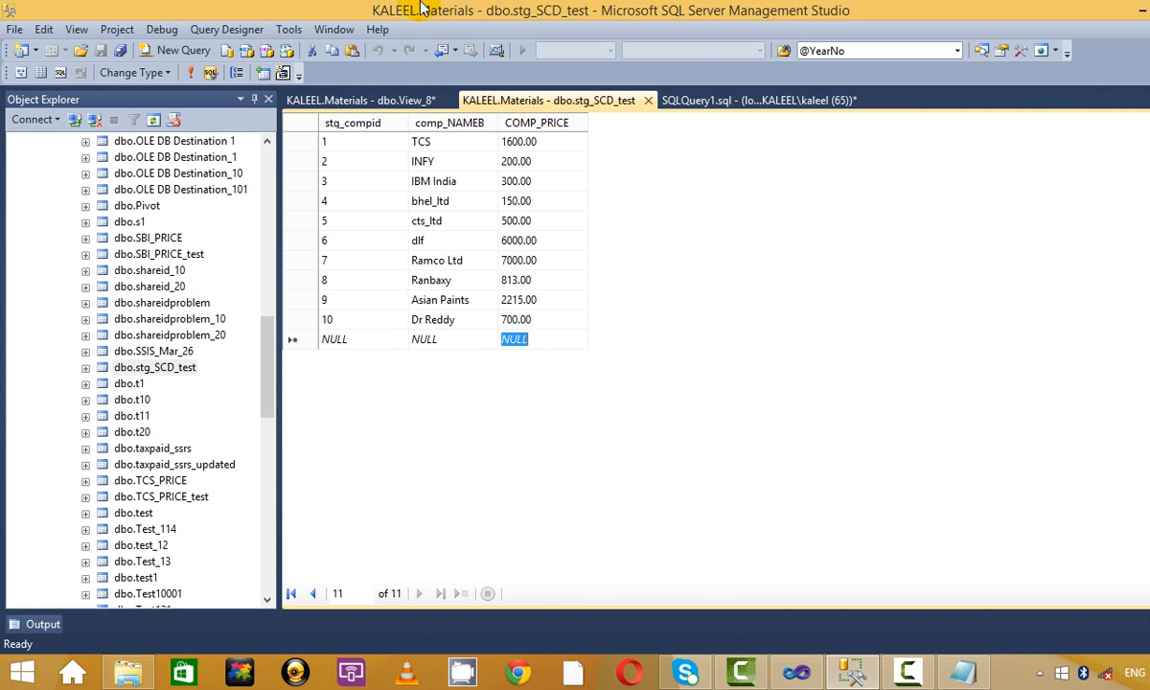
click(189, 76)
Re-run the selects: staging shows Dr Reddy at 700.00, DIM_SCD_12 still nine rows.
click(728, 99)
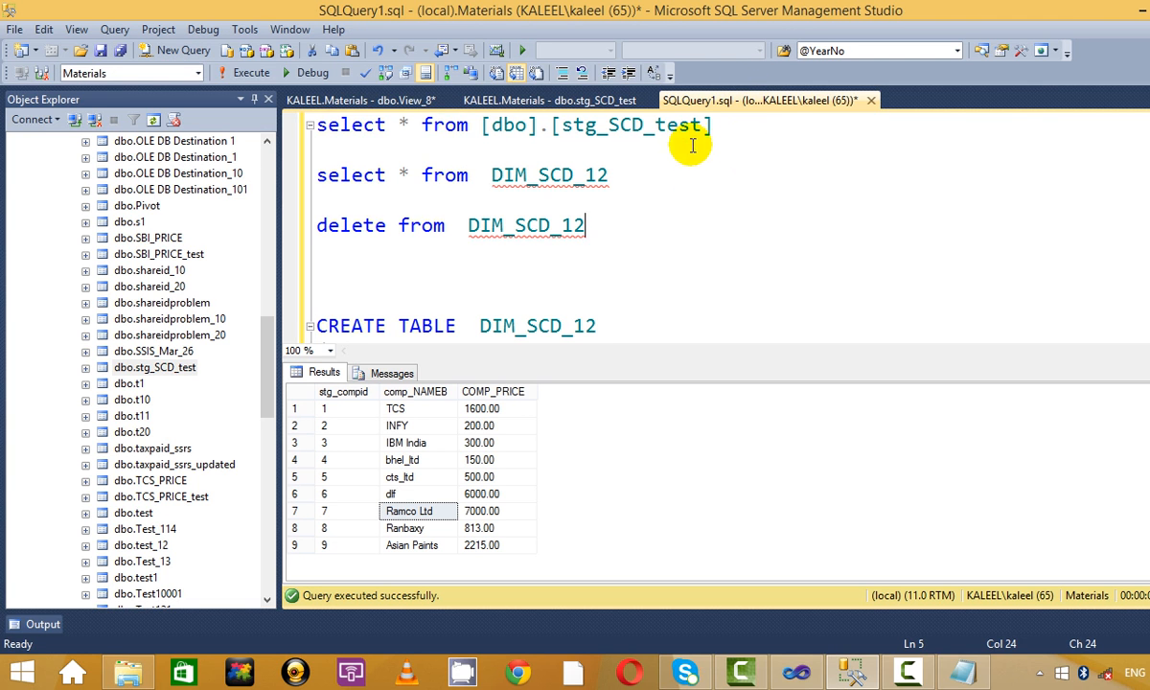
drag(714, 125, 307, 125)
click(230, 73)
click(718, 244)
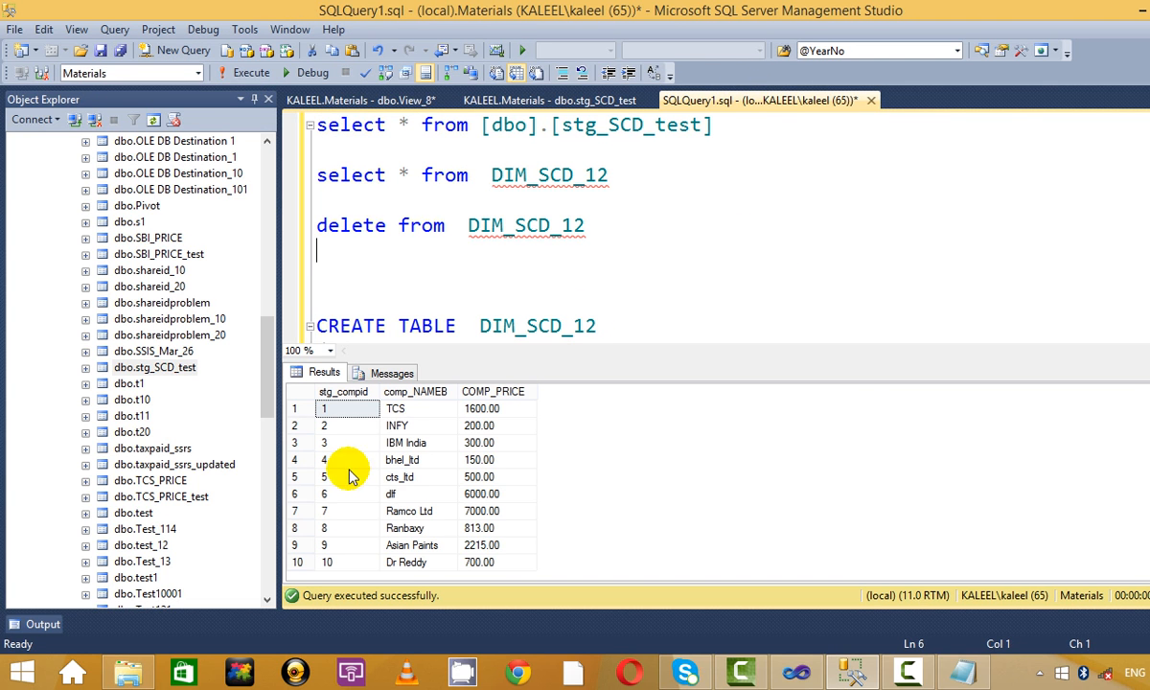
click(402, 476)
click(485, 565)
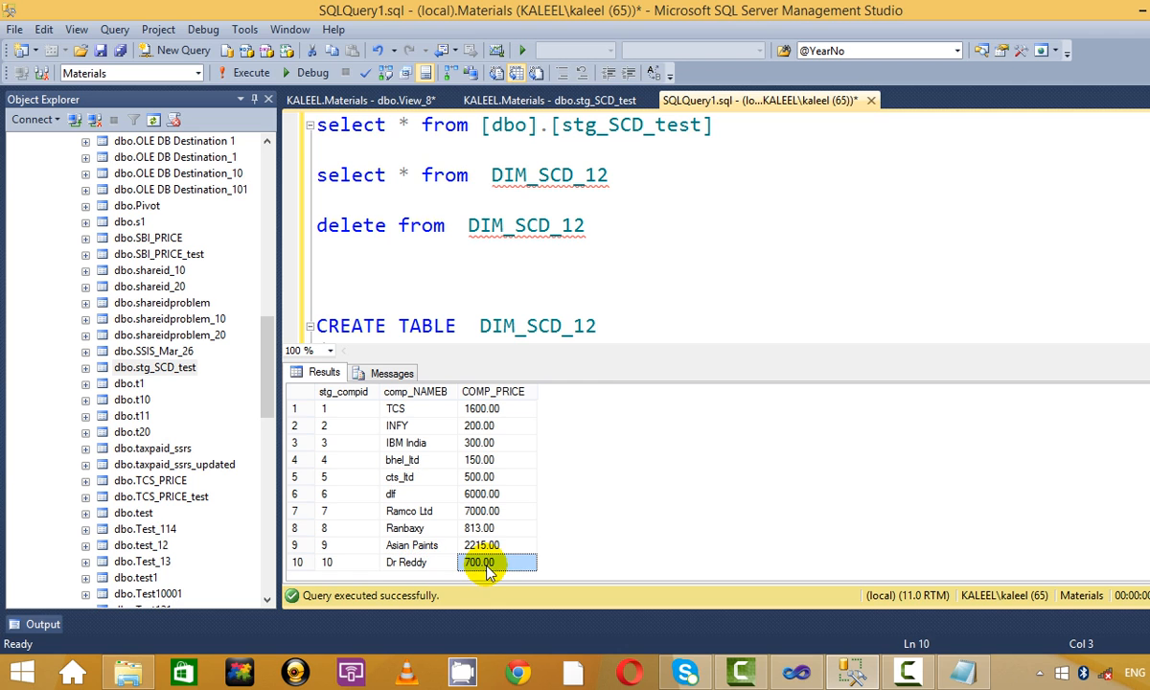
drag(610, 175, 311, 175)
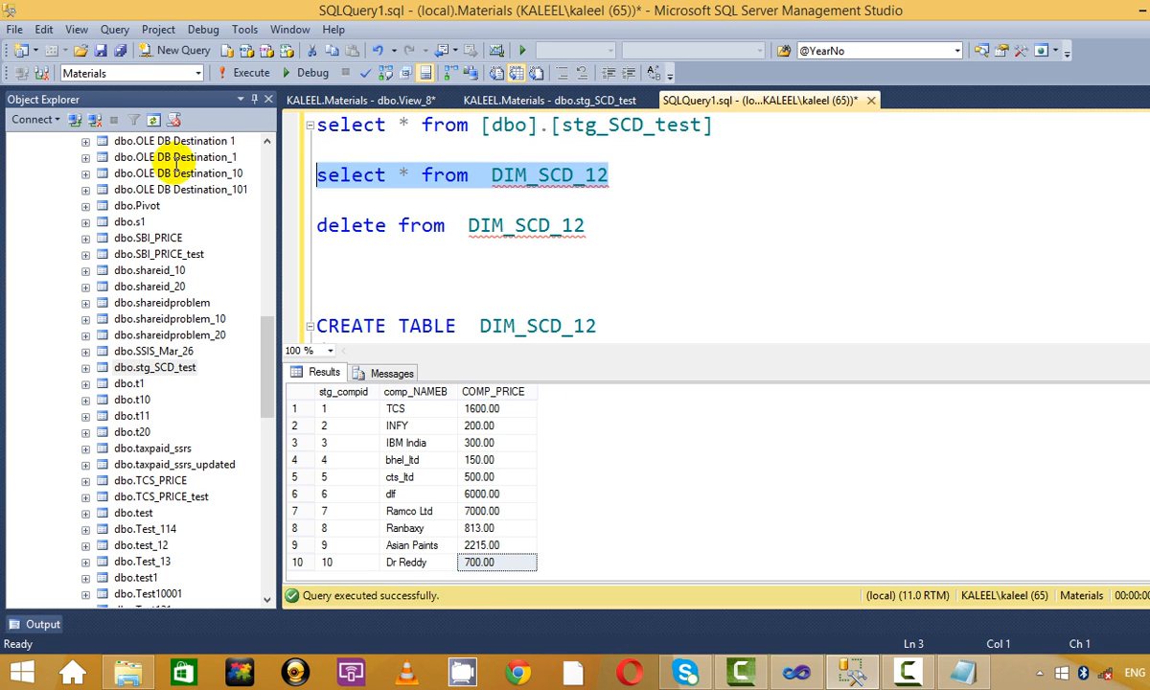
click(254, 75)
click(463, 494)
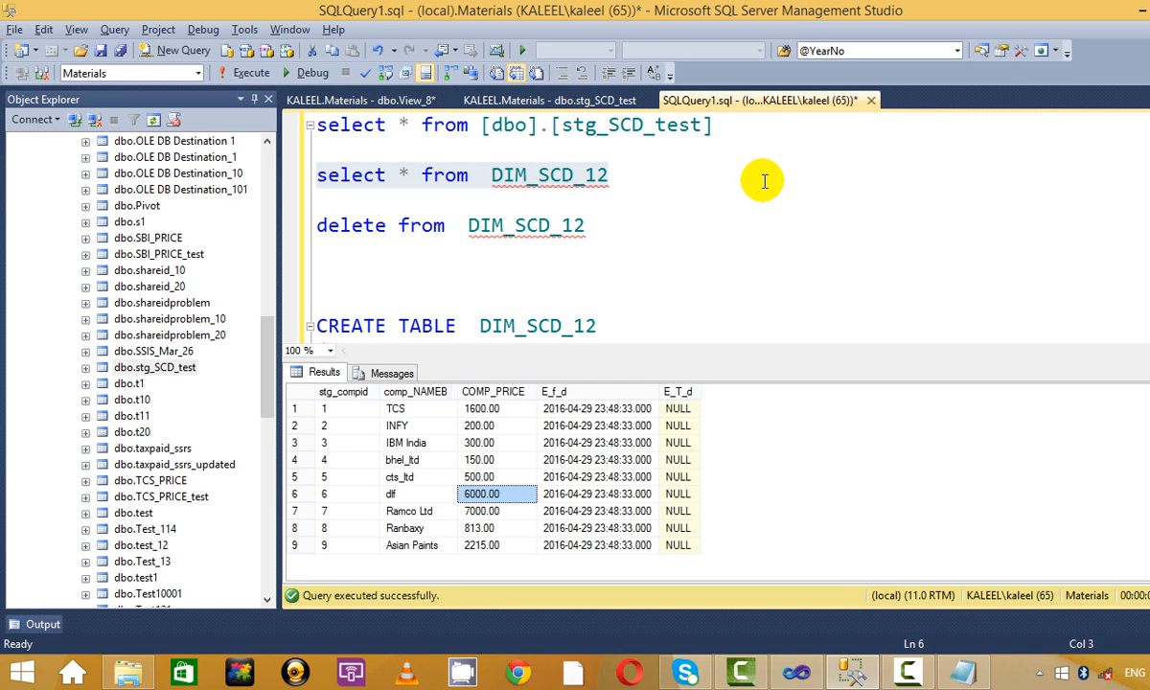
key(alt+Tab)
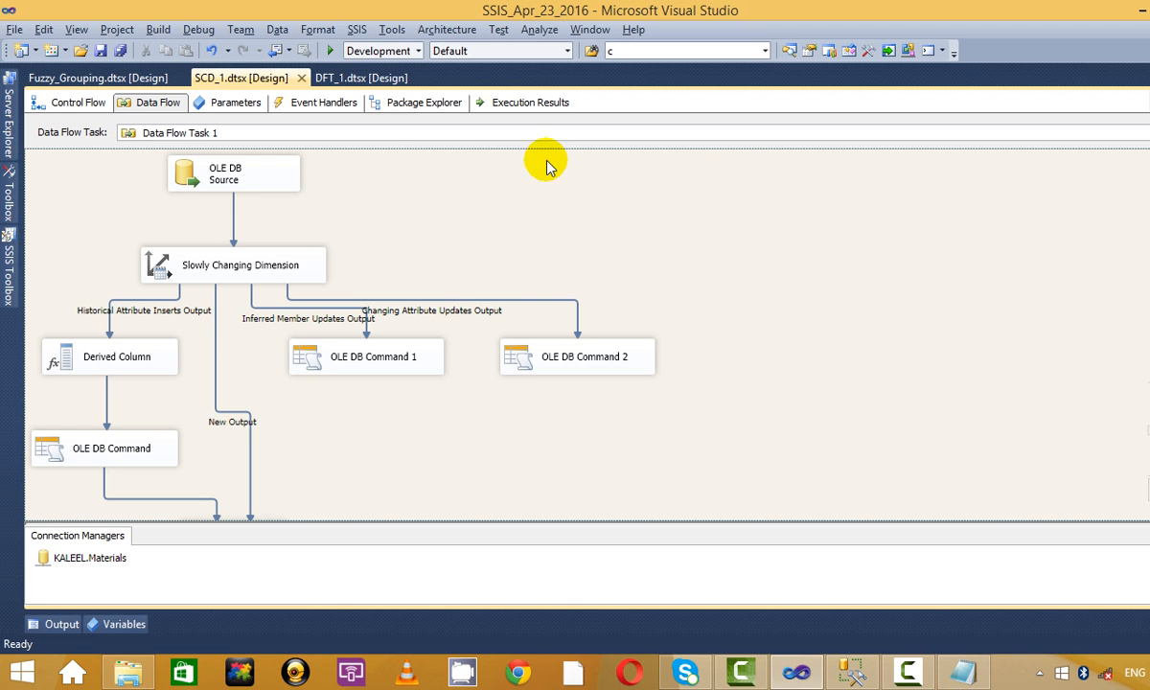
Run SCD_1.dtsx, 10 rows in and 1 through New Output, then stop debugging.
click(330, 50)
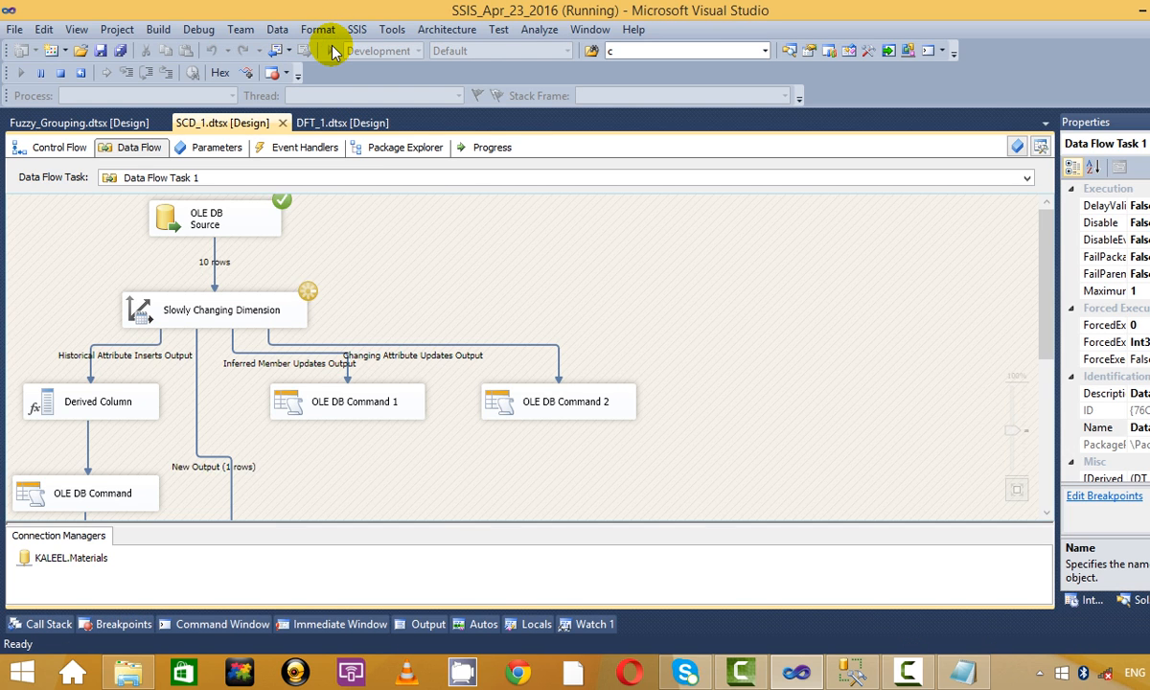
scroll(539, 288, down, 4)
scroll(539, 288, up, 5)
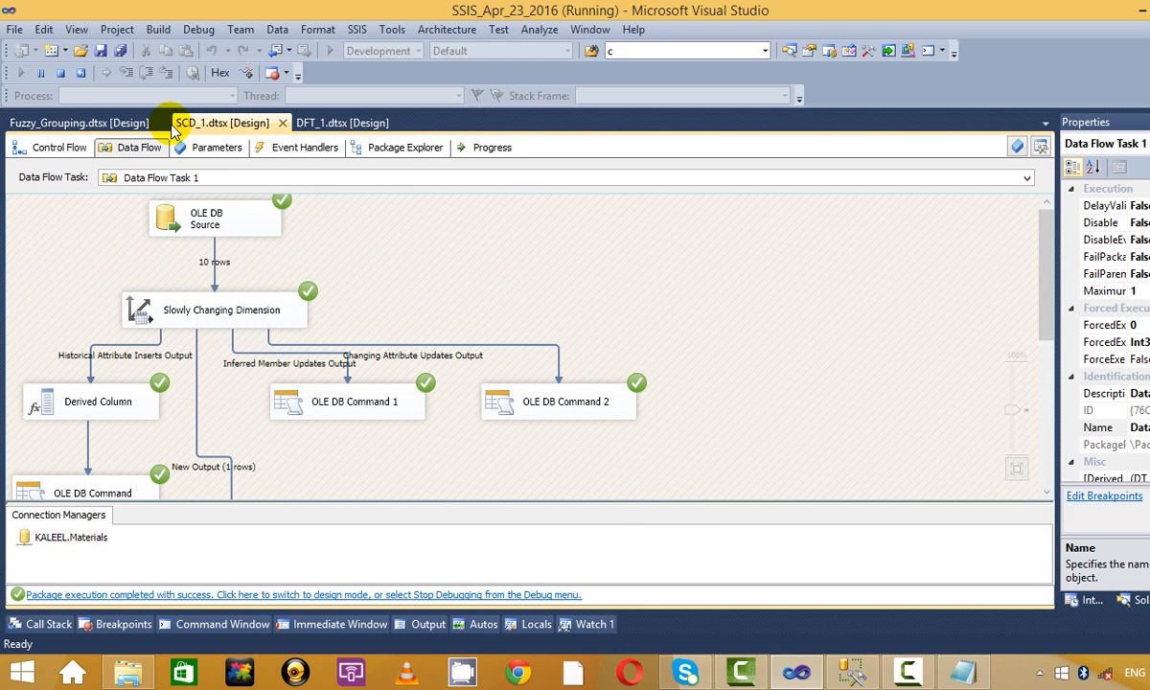
click(58, 71)
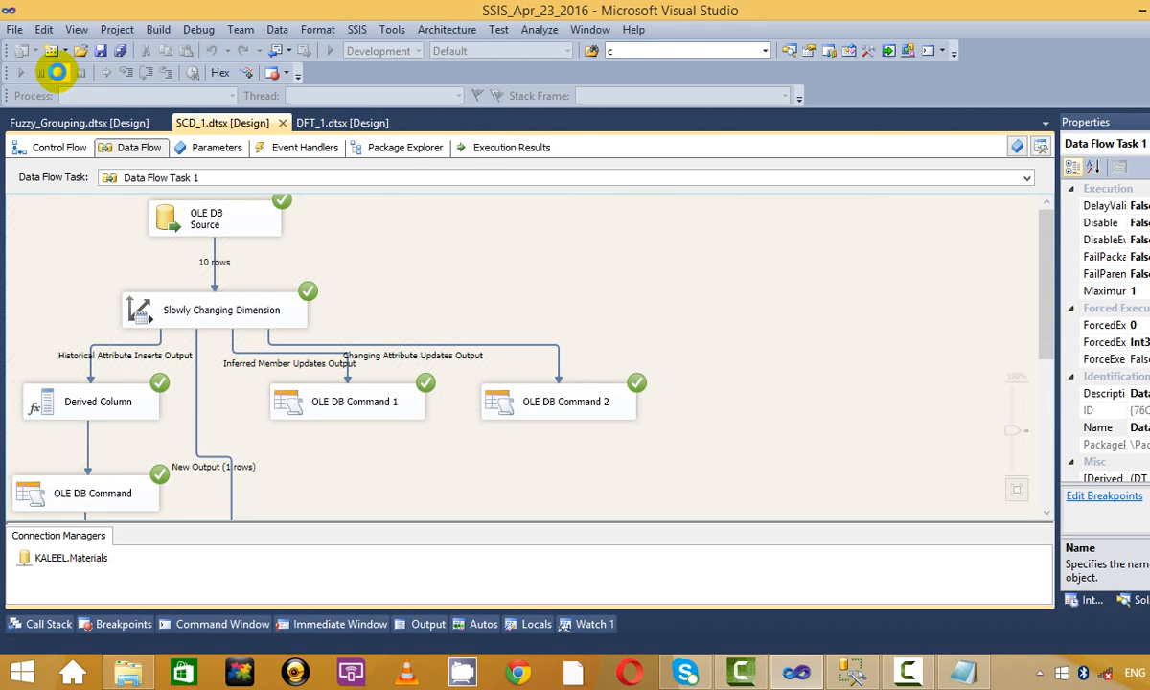
click(76, 104)
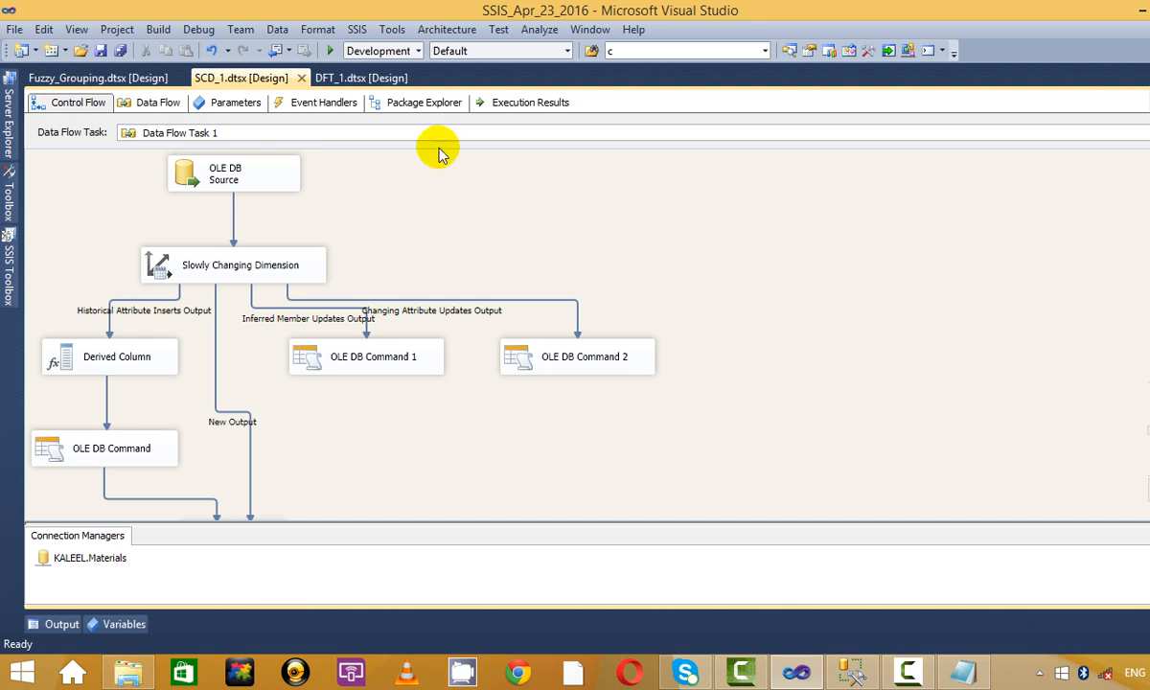
click(157, 103)
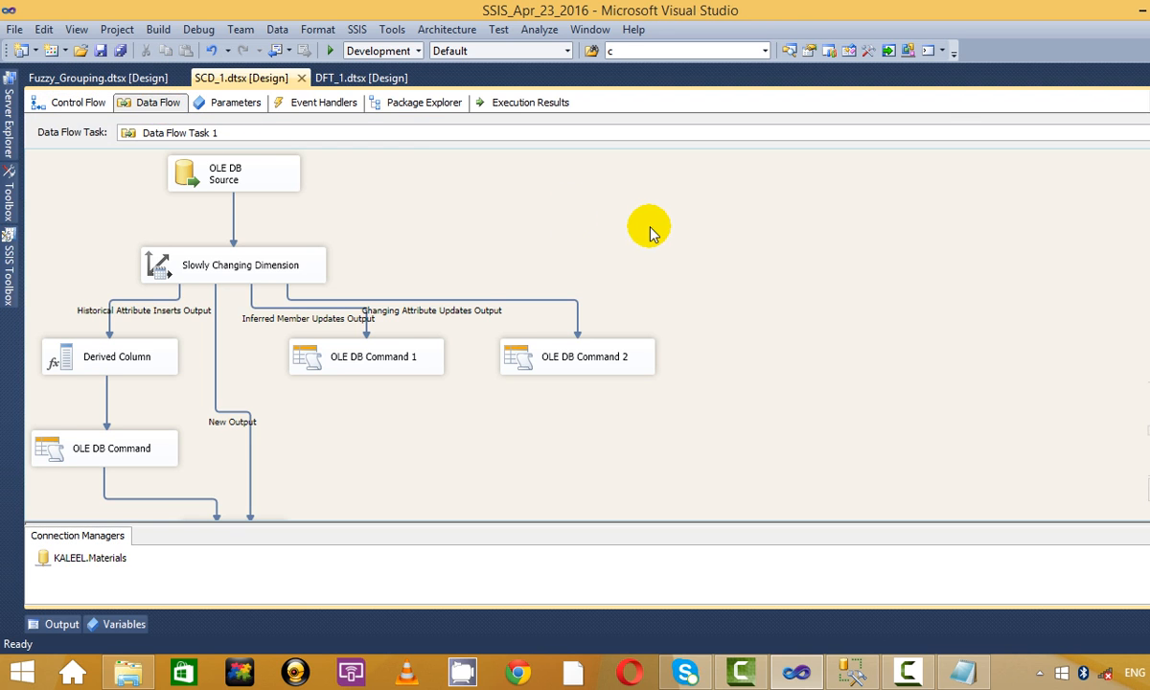
key(alt+Tab)
drag(668, 182, 316, 174)
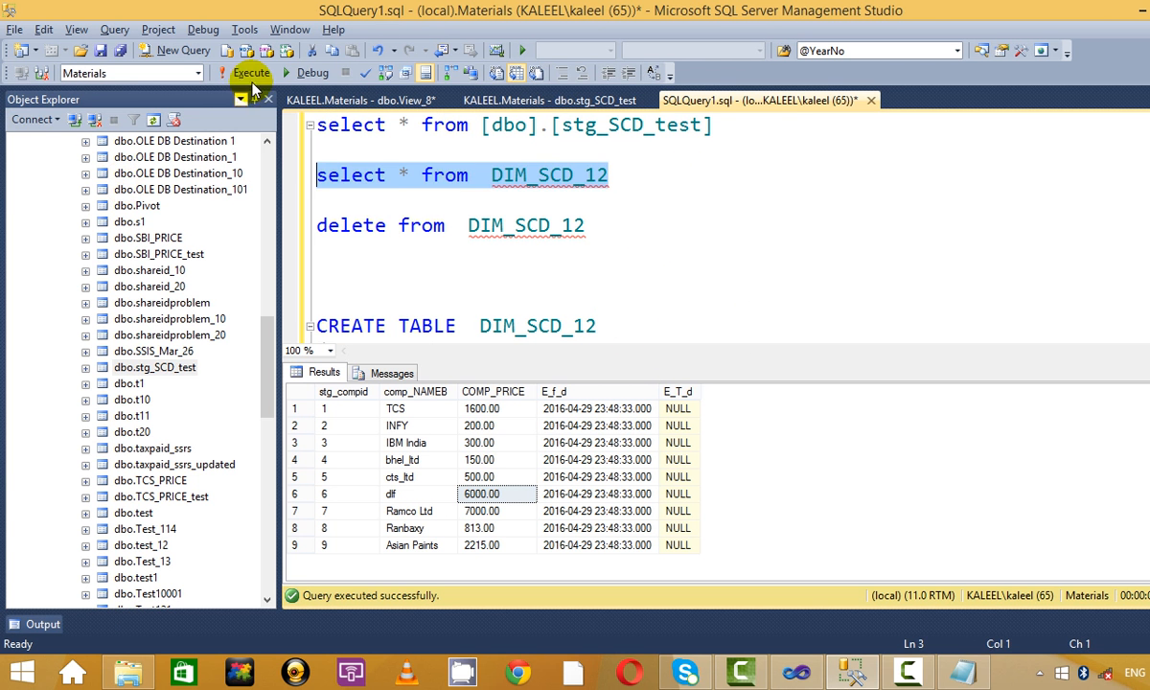
Run the DIM_SCD_12 query and check Dr Reddy's 700.00 price and effective-from date.
click(251, 72)
click(479, 476)
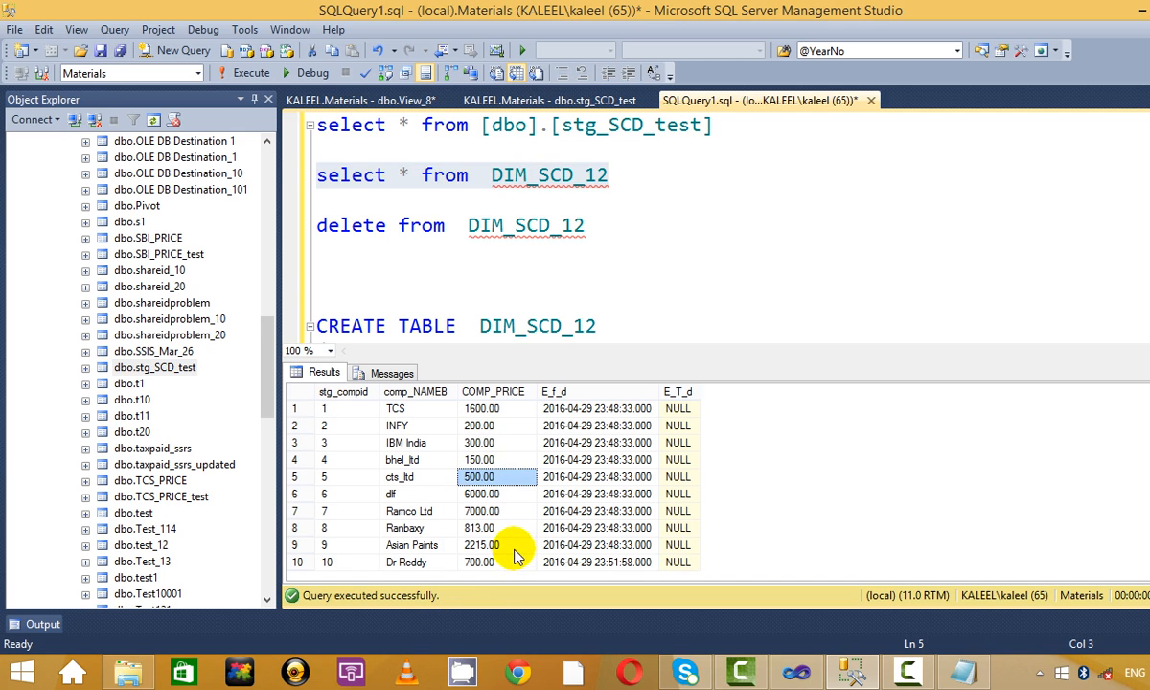
click(462, 564)
click(570, 563)
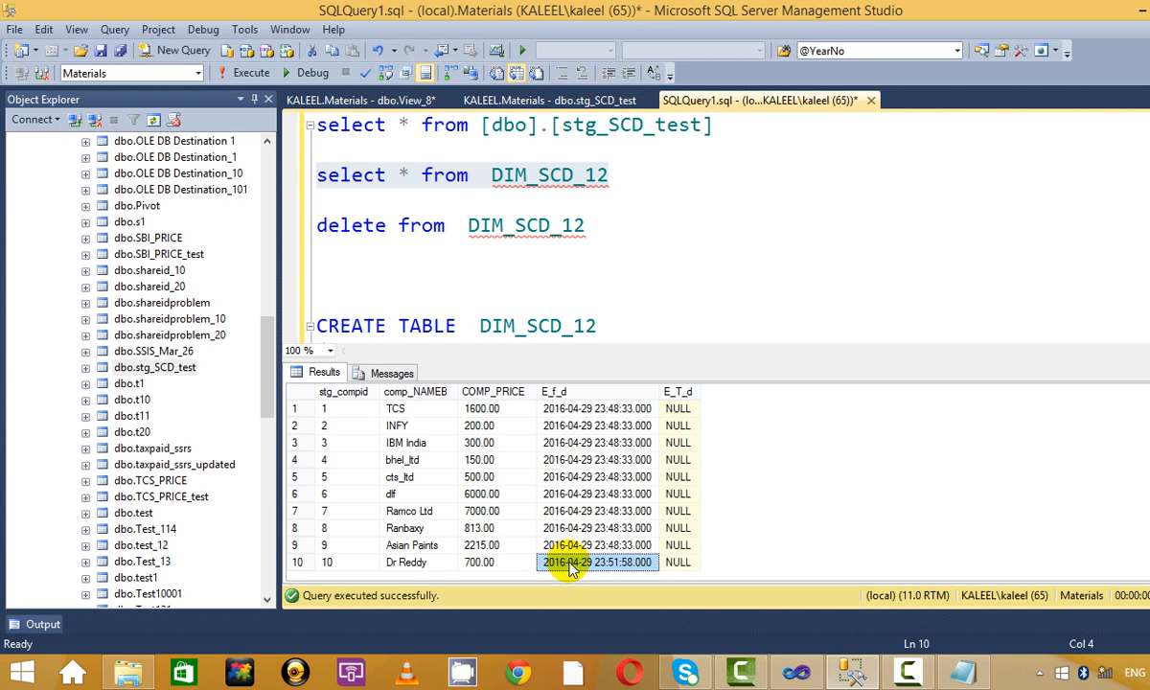
click(487, 565)
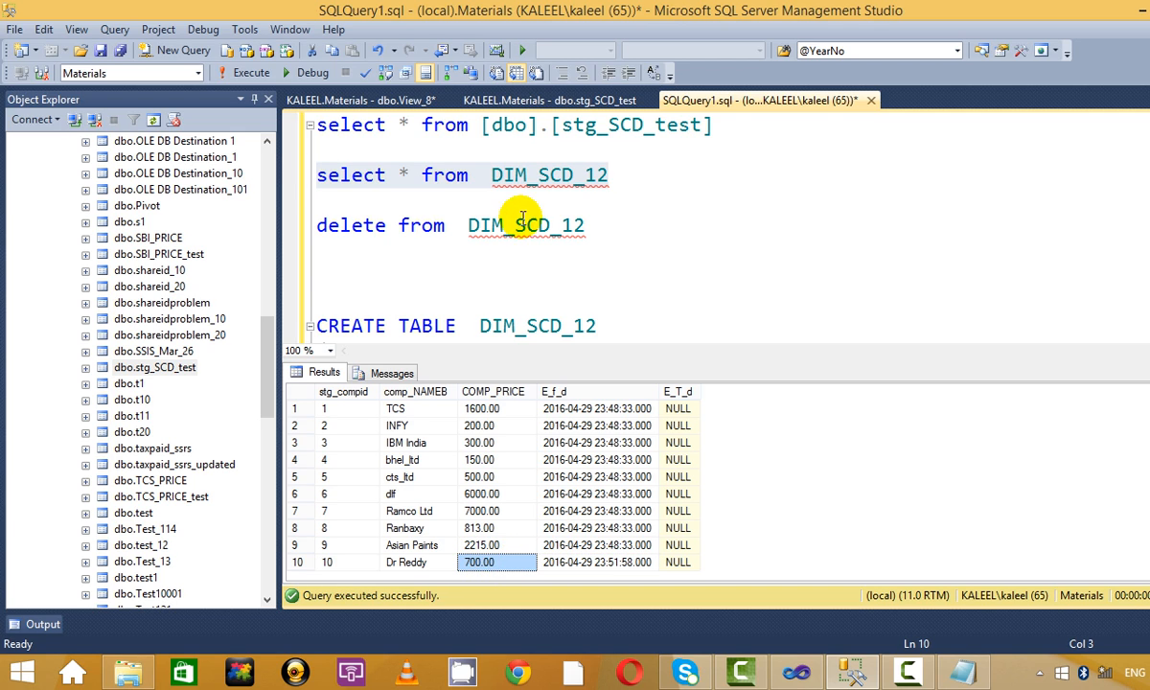
drag(659, 175, 259, 172)
click(247, 73)
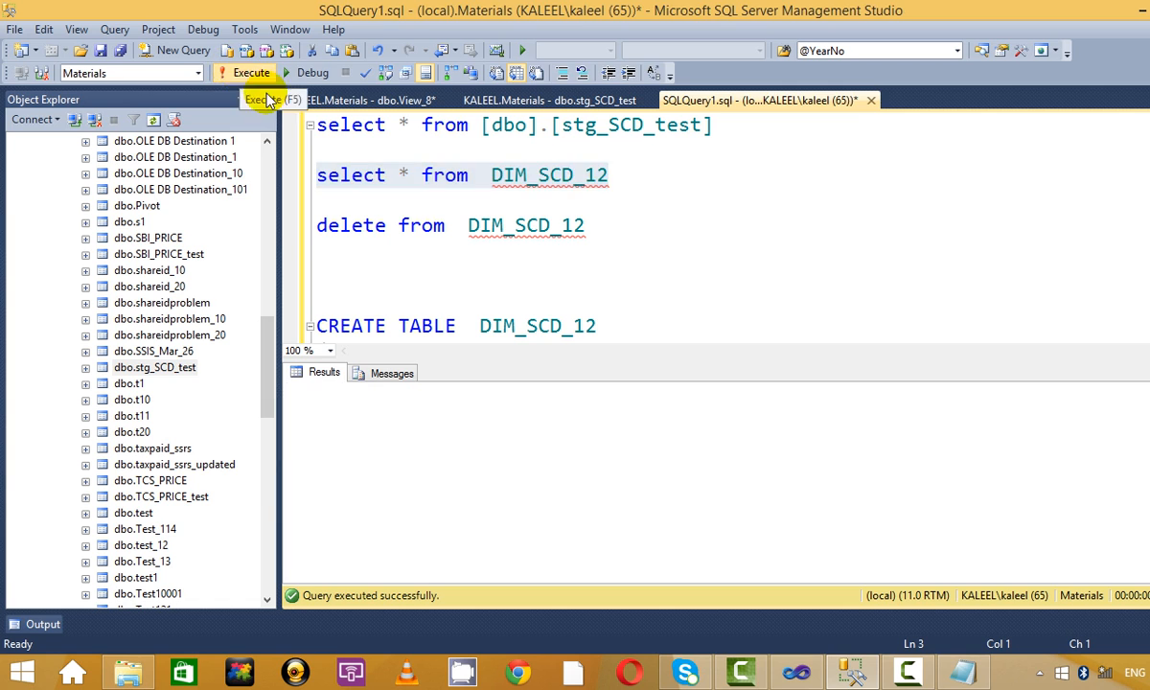
click(537, 175)
click(493, 563)
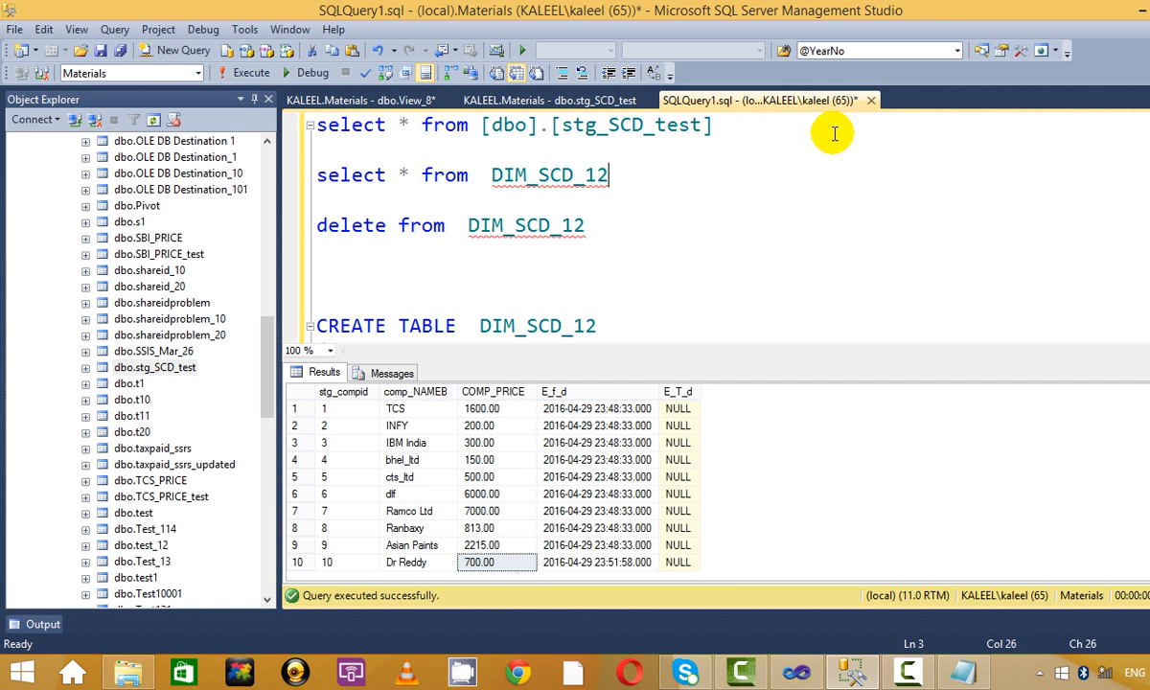
Run the staging table query, then rerun DIM_SCD_12 to recheck Dr Reddy's row.
drag(781, 125, 244, 123)
click(268, 73)
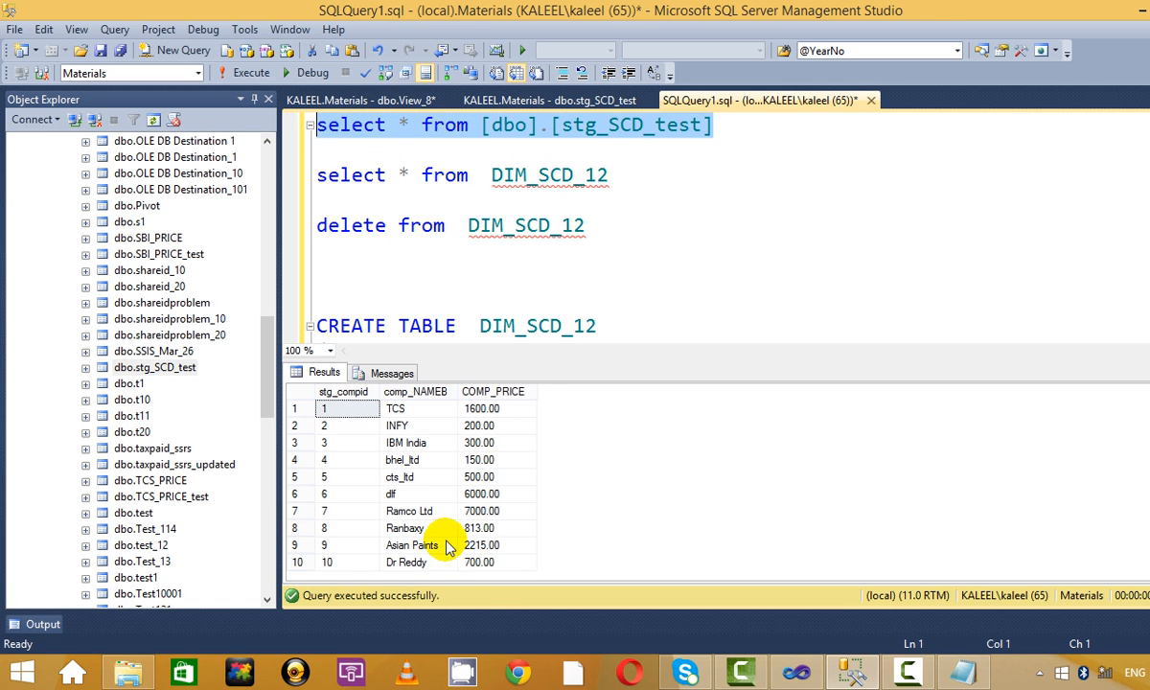
click(486, 565)
drag(614, 175, 314, 175)
key(F5)
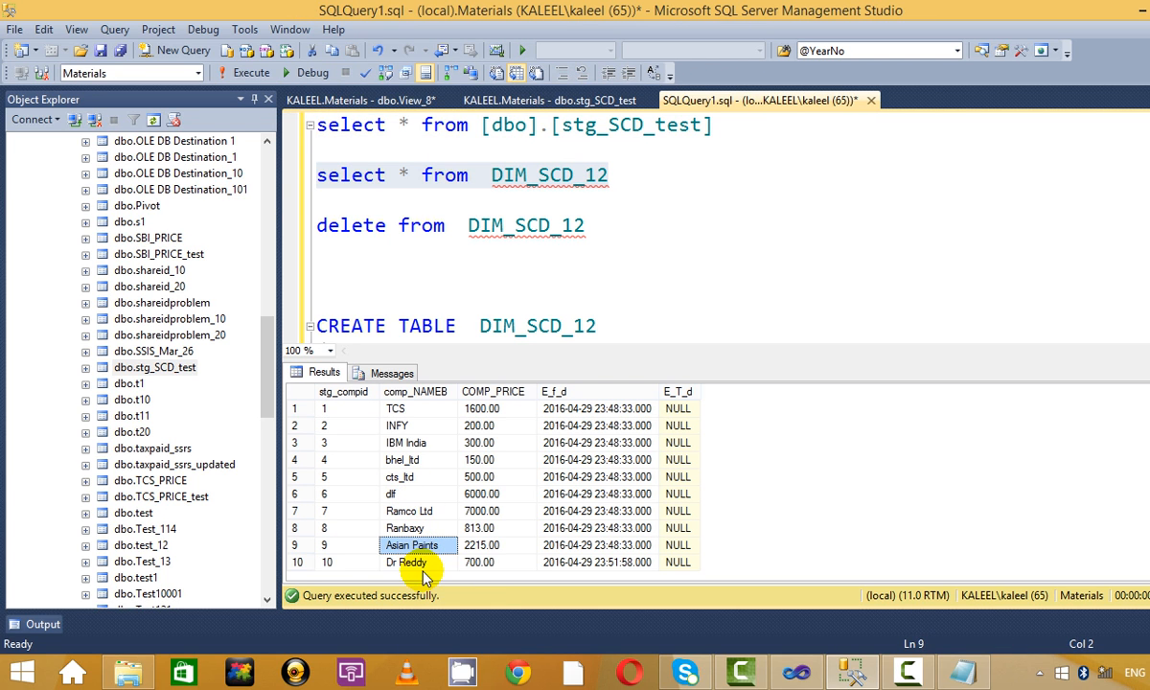
click(462, 564)
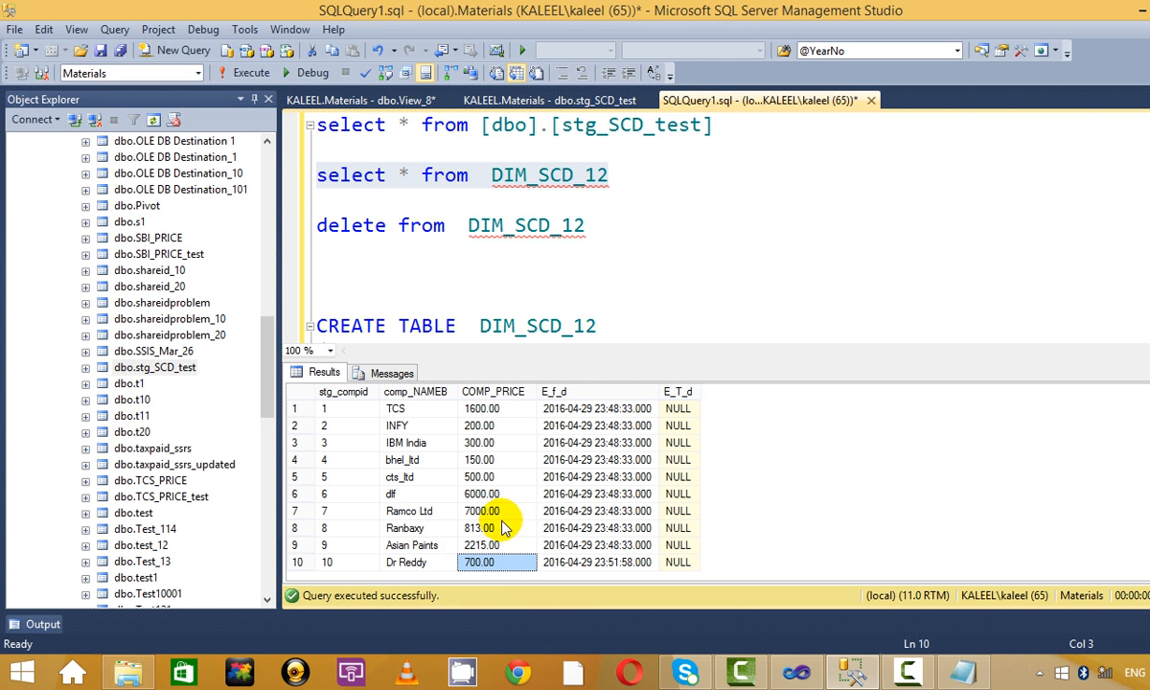
Review cts_ltd's current 500.00 and bhel_ltd's 150.00 prices in the dimension results.
click(752, 218)
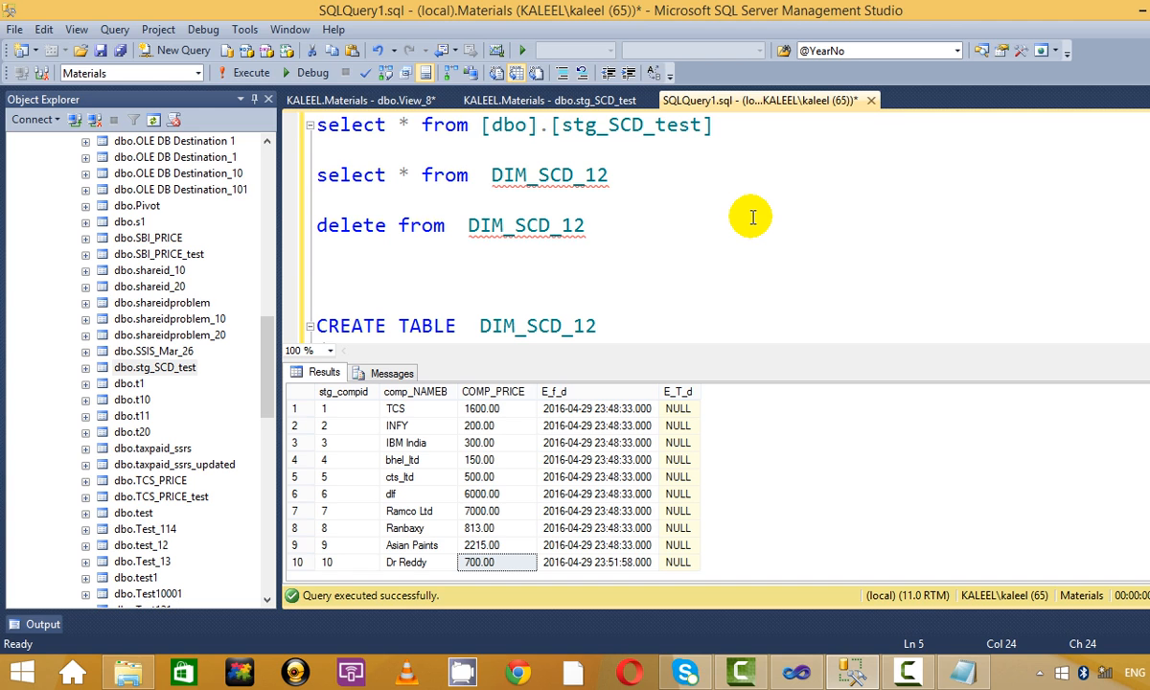
click(493, 476)
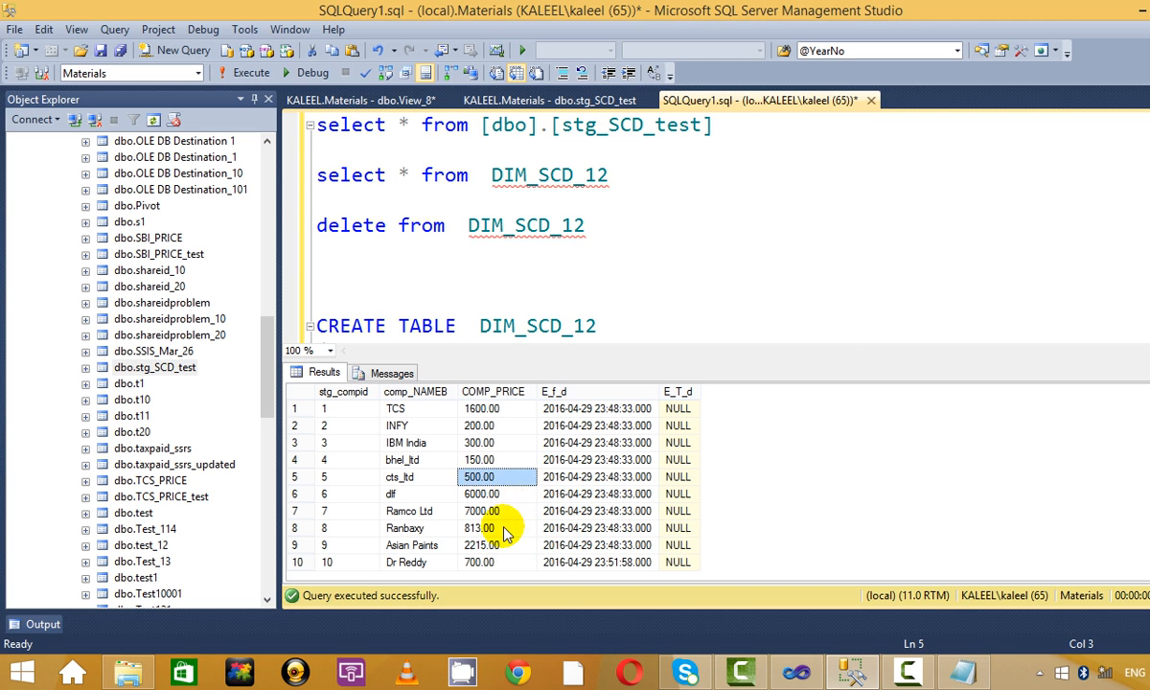
click(516, 459)
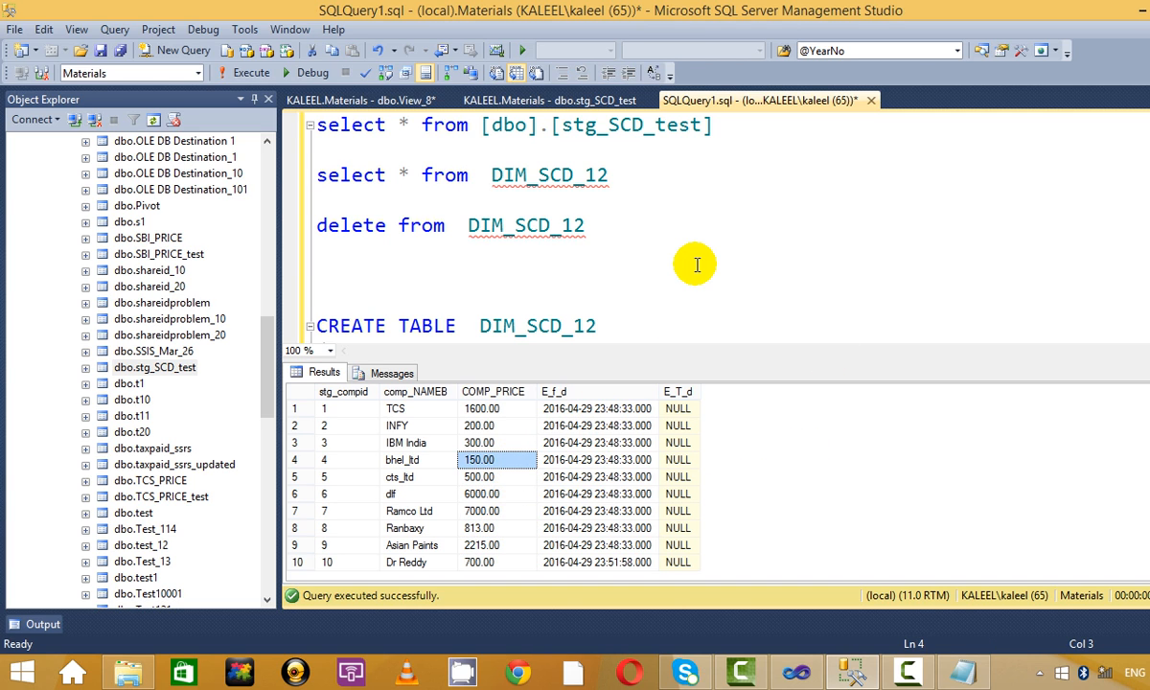
key(alt+Tab)
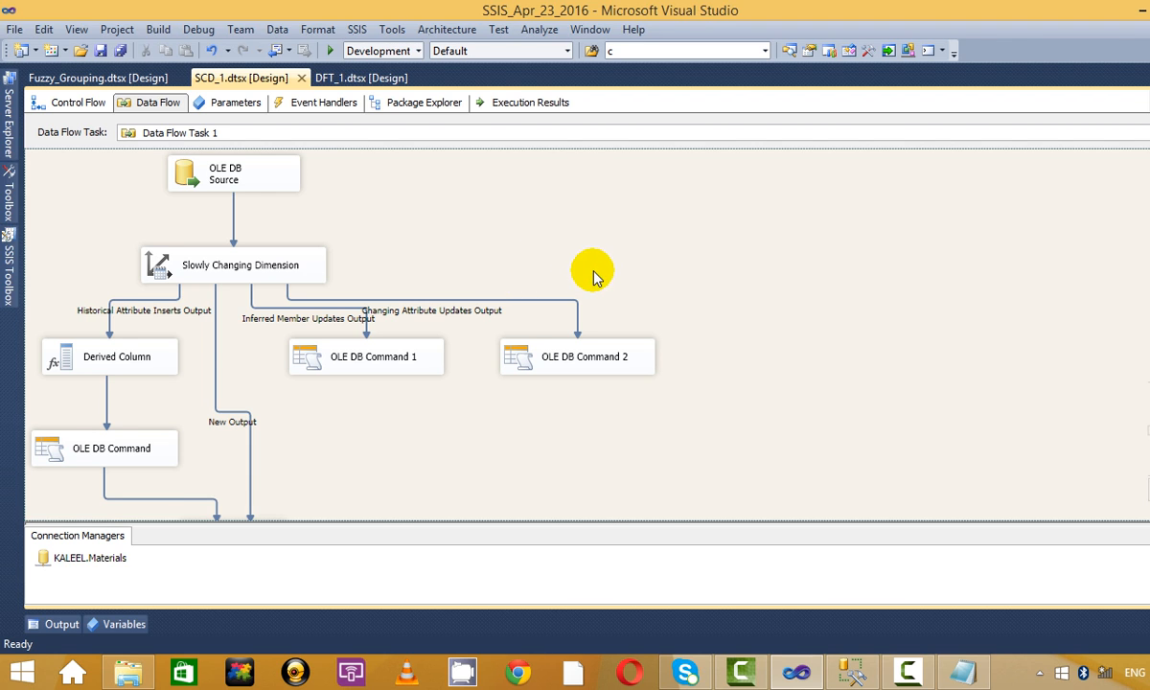
key(alt+Tab)
click(620, 233)
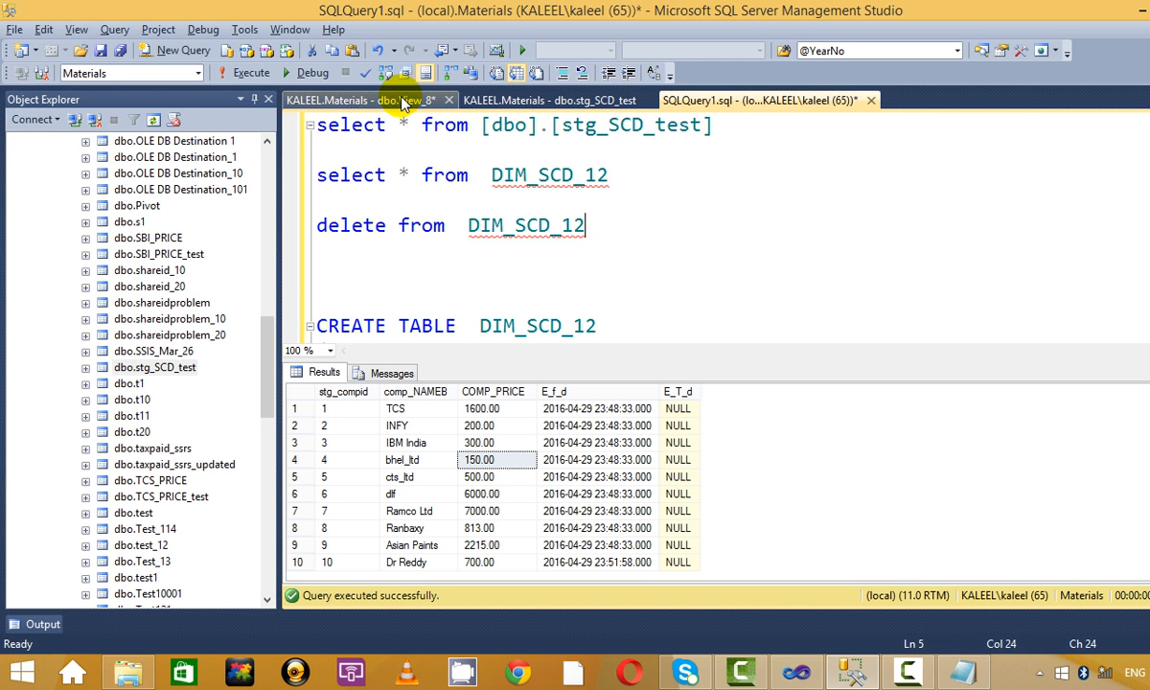
click(400, 100)
In the stg_SCD_test editable rows, change Ranbaxy's price from 813.00 to 820.00.
click(555, 100)
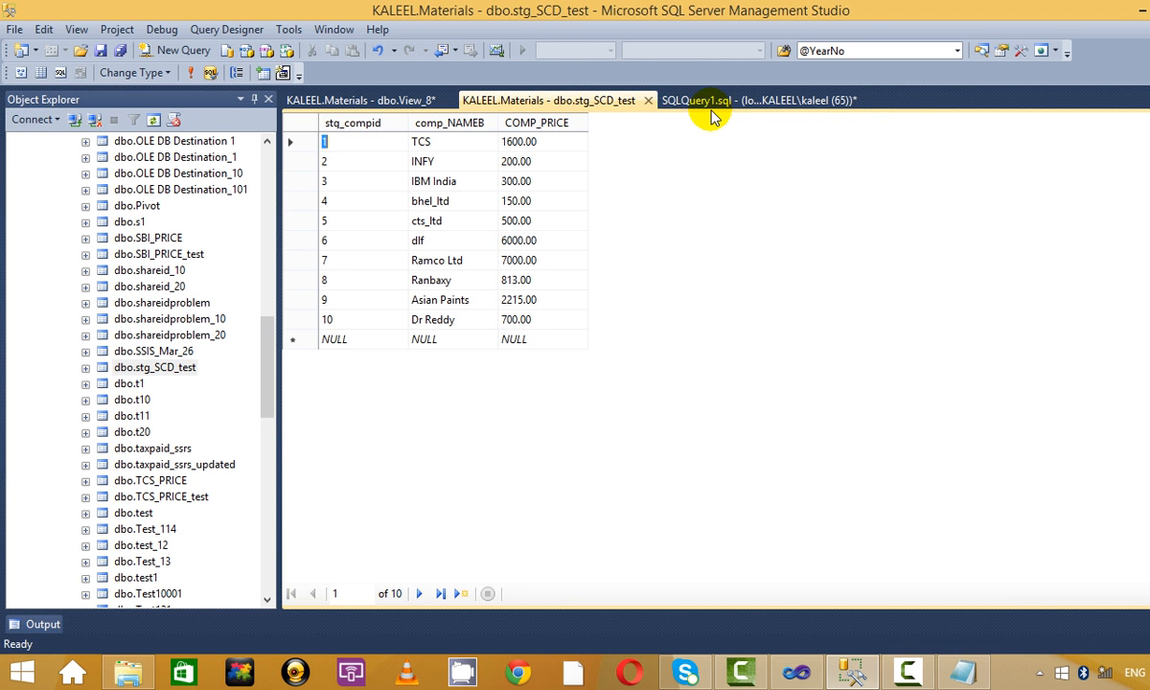
click(464, 319)
click(508, 319)
click(518, 319)
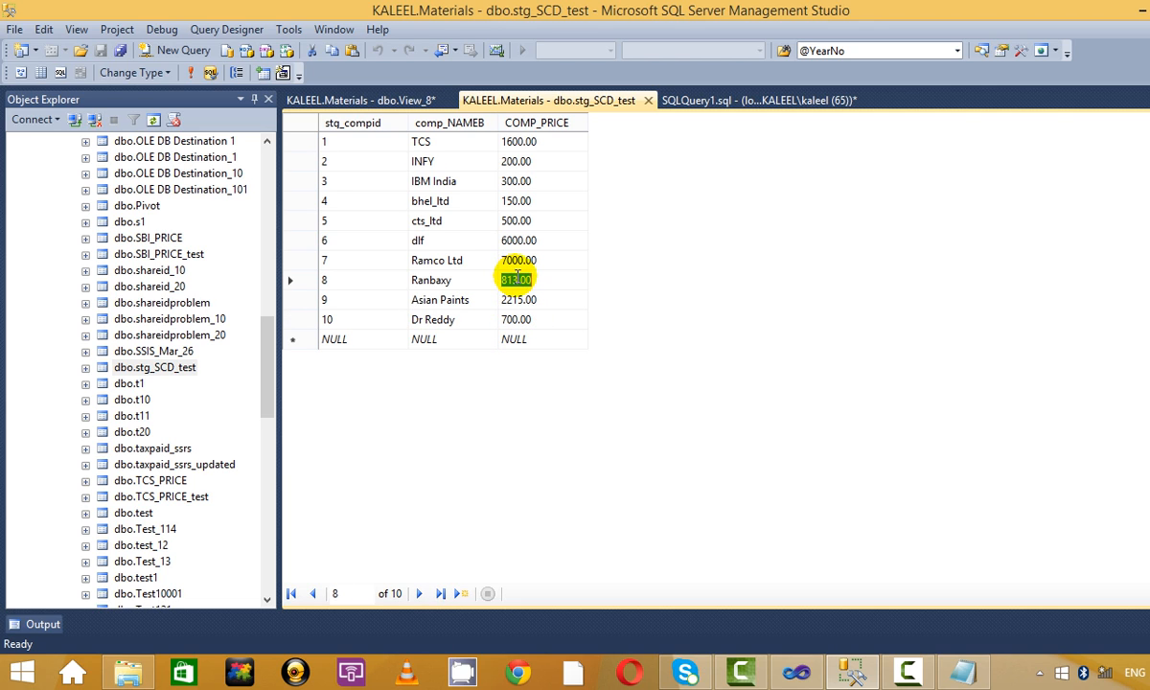
click(517, 278)
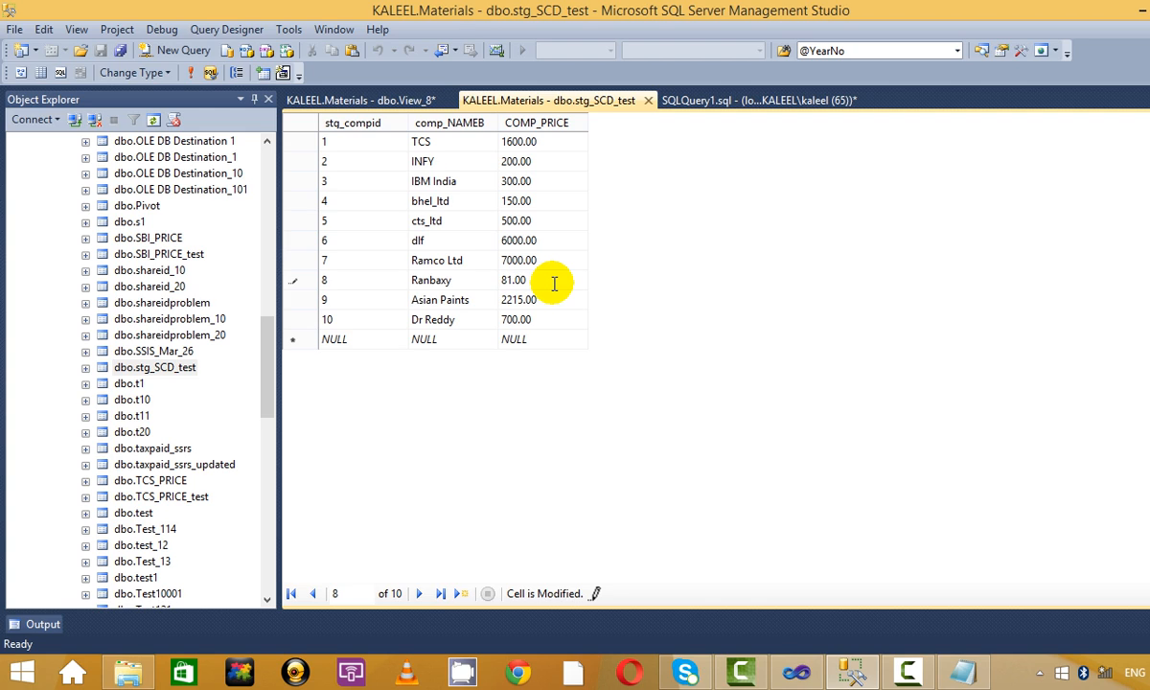
text(5)
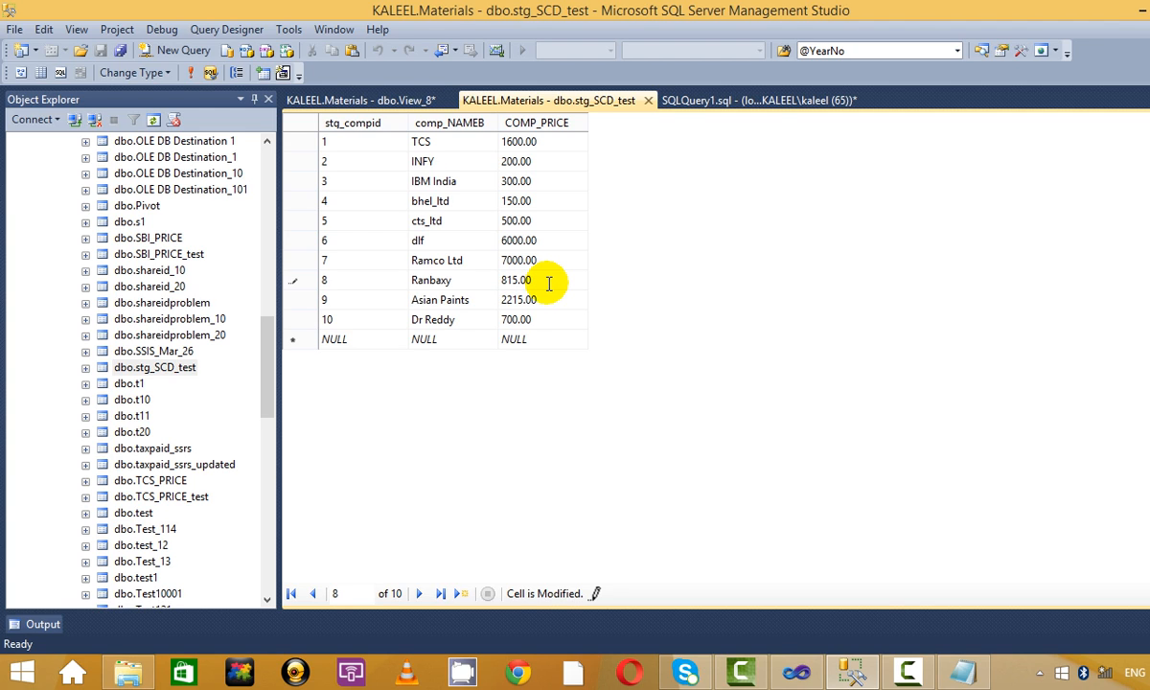
text(20)
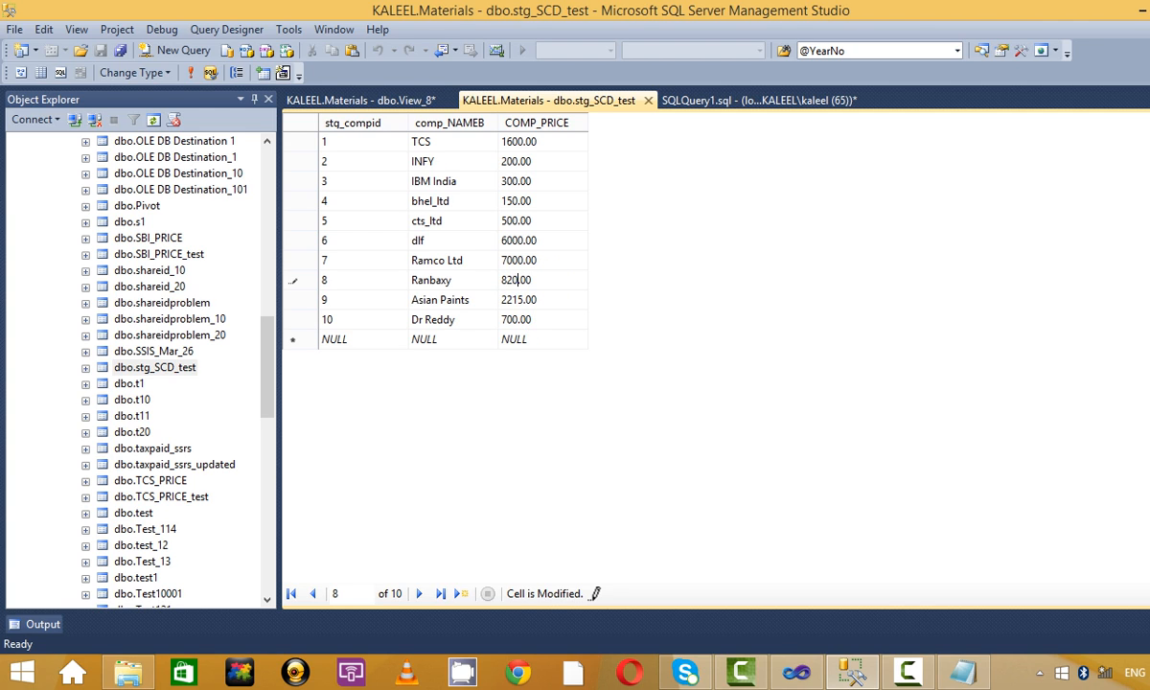
click(516, 319)
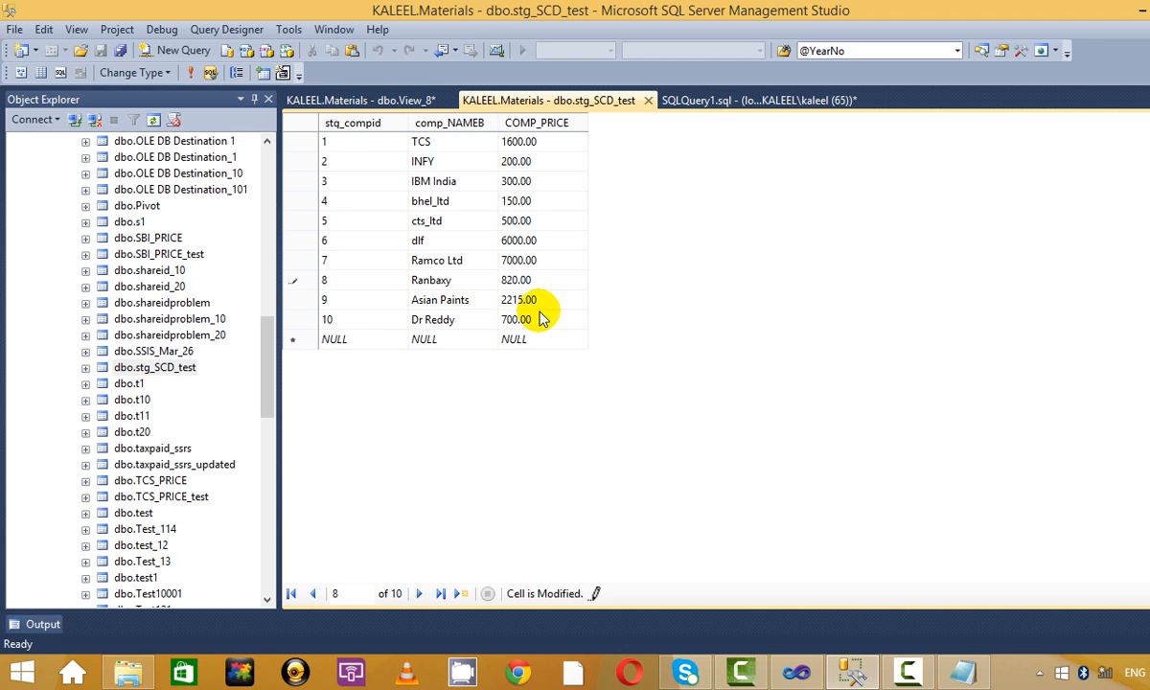
click(189, 73)
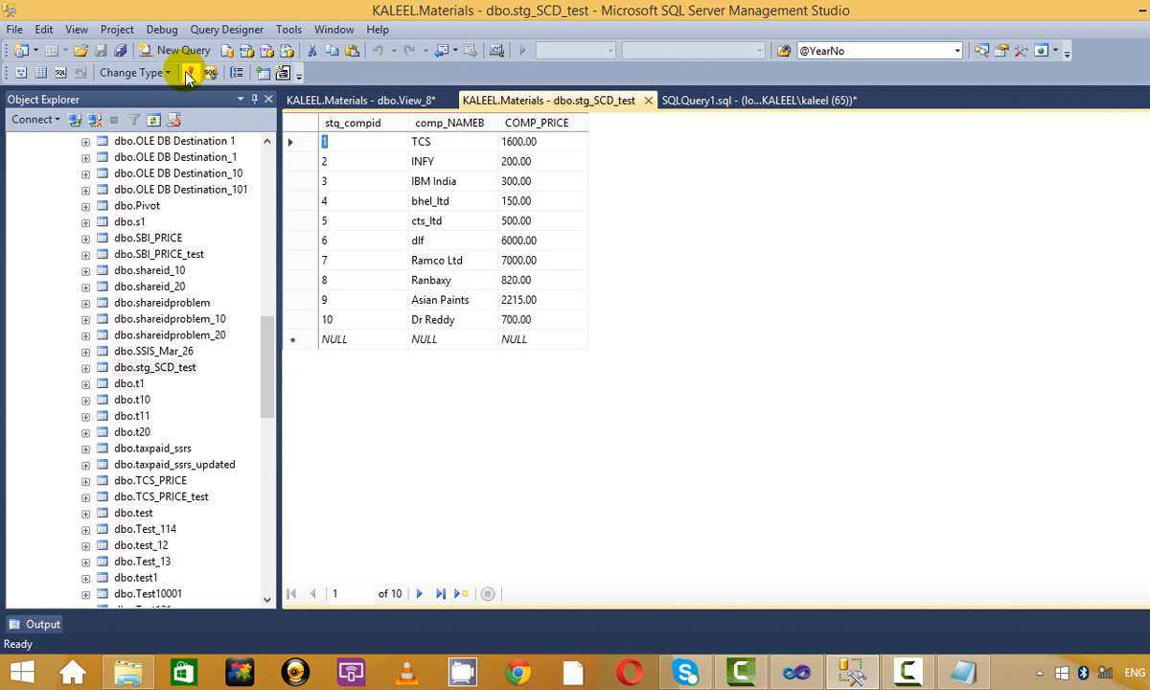
Query stg_SCD_test to confirm Ranbaxy's staging price is now 820.00.
click(741, 99)
drag(742, 127, 219, 109)
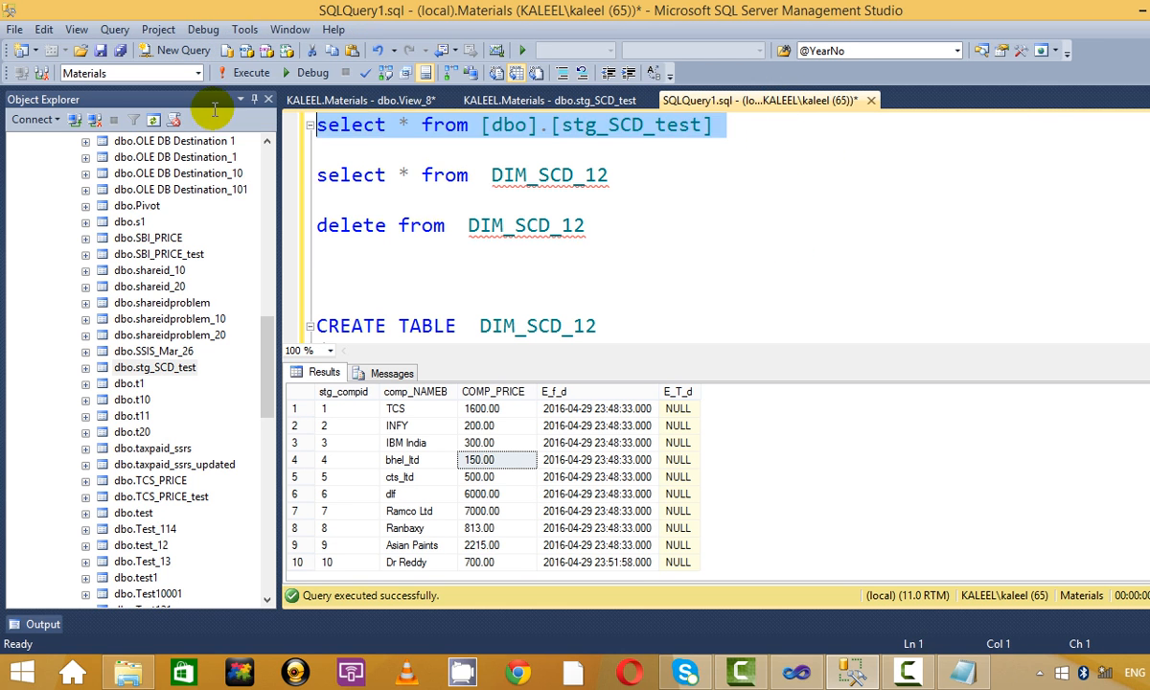
click(244, 73)
click(493, 530)
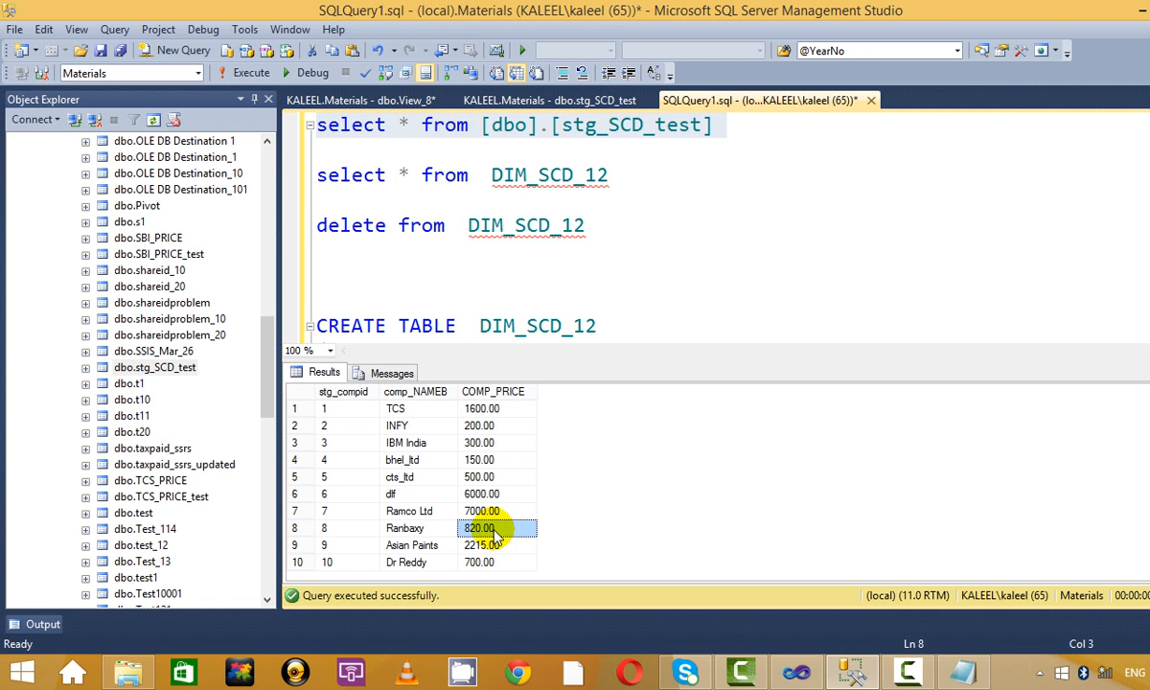
Query DIM_SCD_12 to confirm Ranbaxy still holds 813.00, widening the E_T_d column.
drag(653, 175, 237, 170)
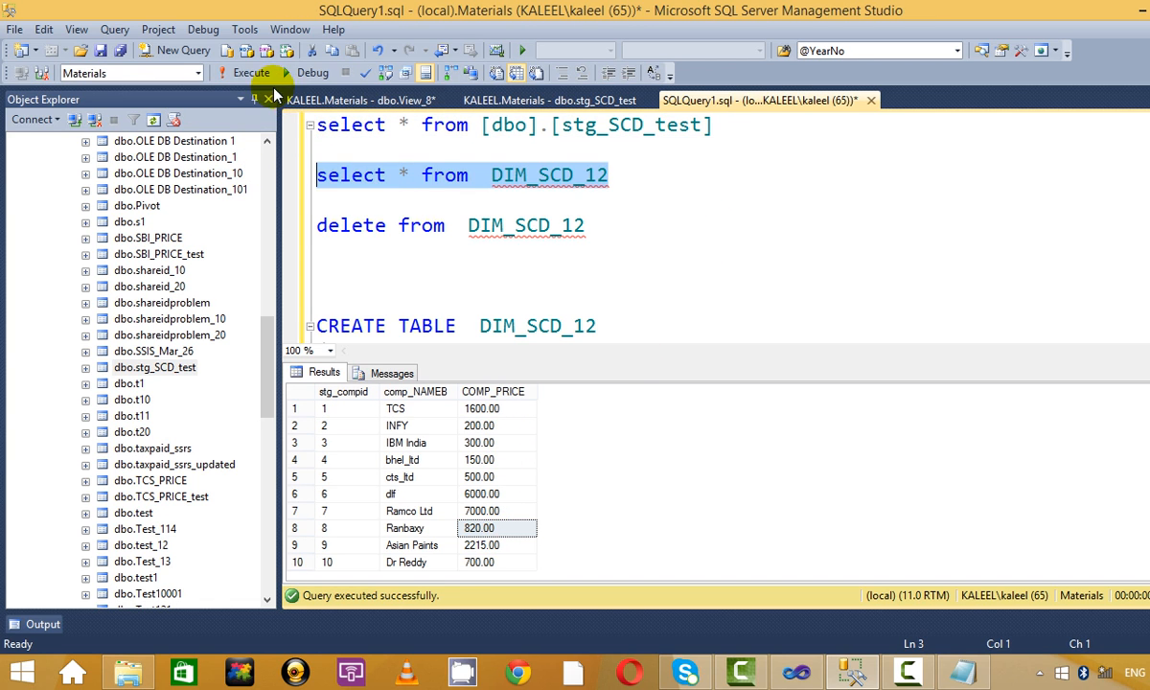
click(244, 73)
click(483, 532)
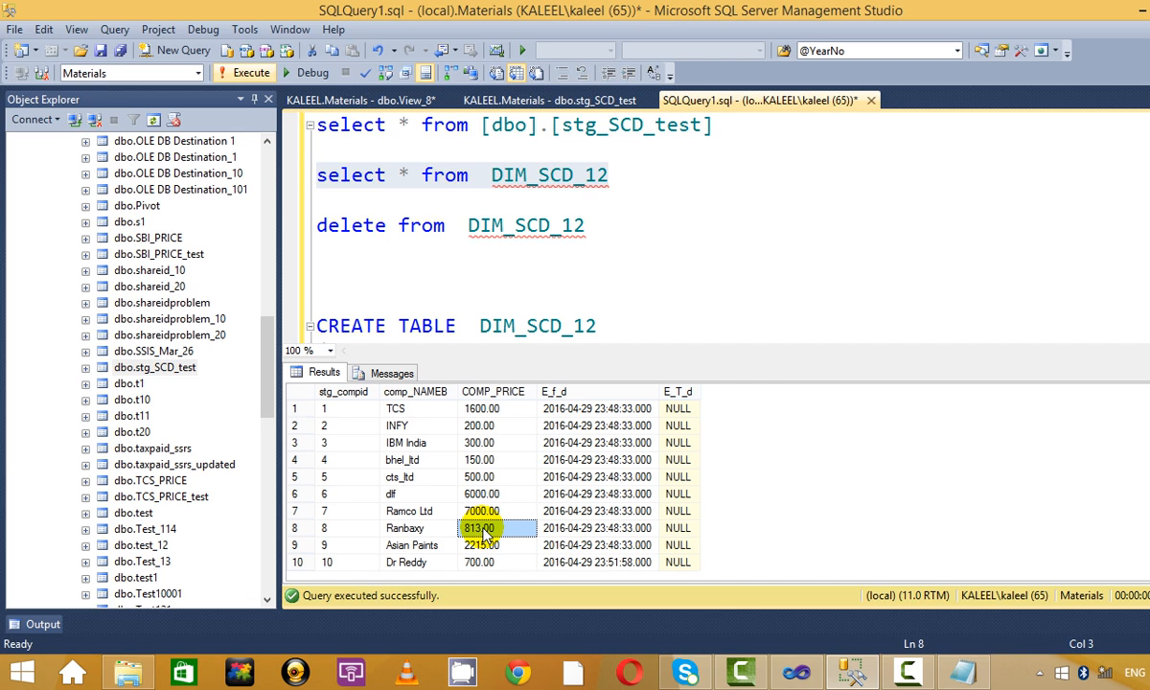
click(596, 545)
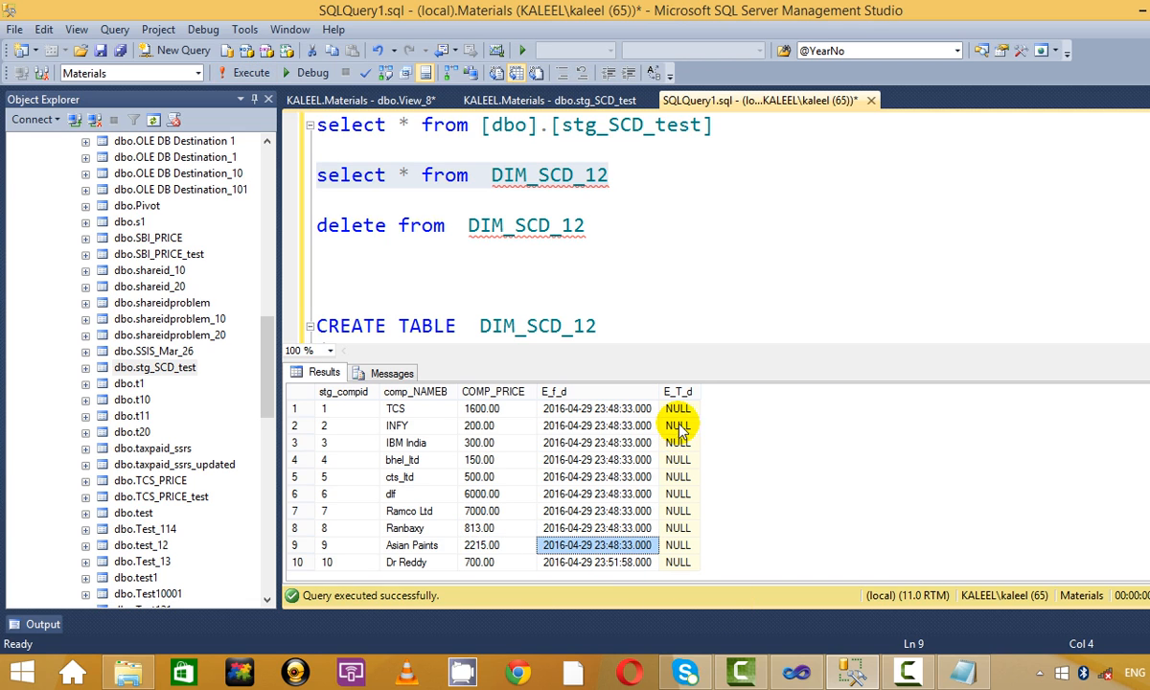
drag(701, 393, 803, 391)
click(816, 255)
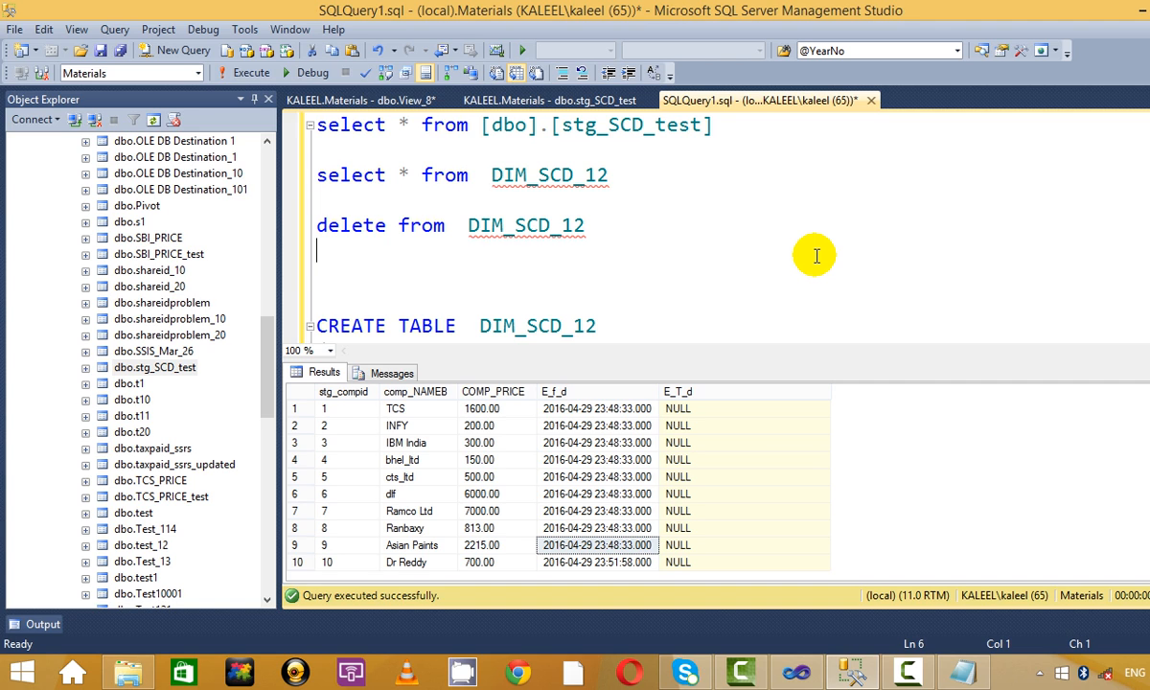
key(alt+Tab)
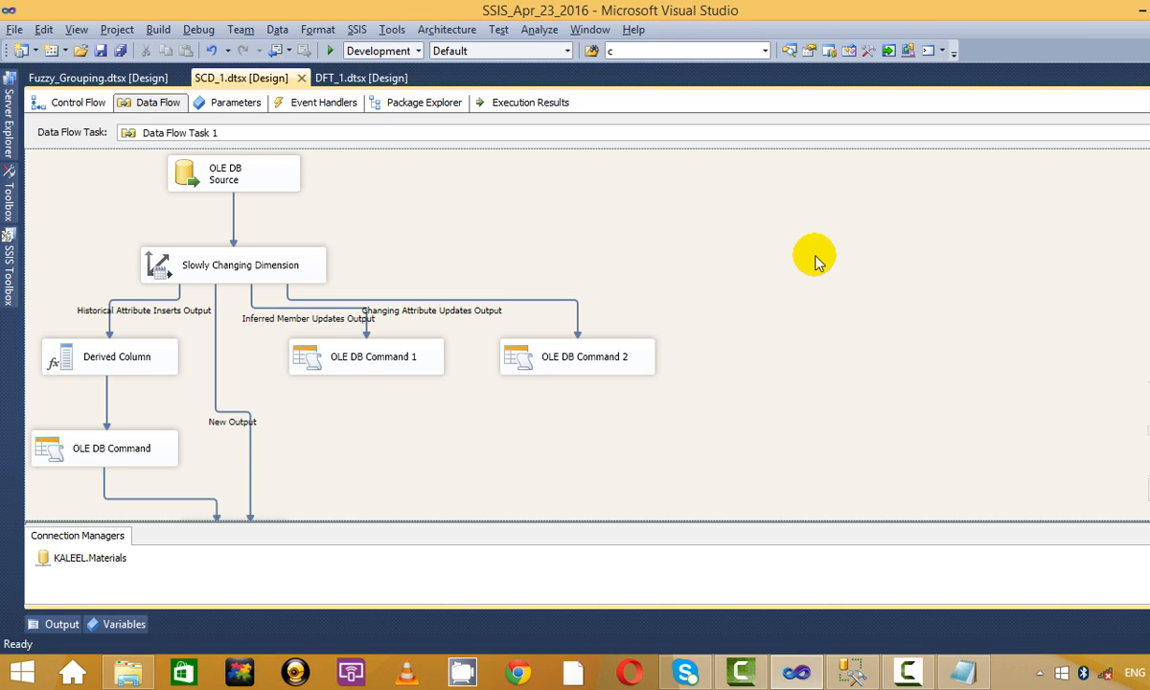
Debug SCD_1.dtsx so 1 of 10 rows reaches Historical Attribute Inserts, then stop debugging.
click(604, 353)
click(329, 50)
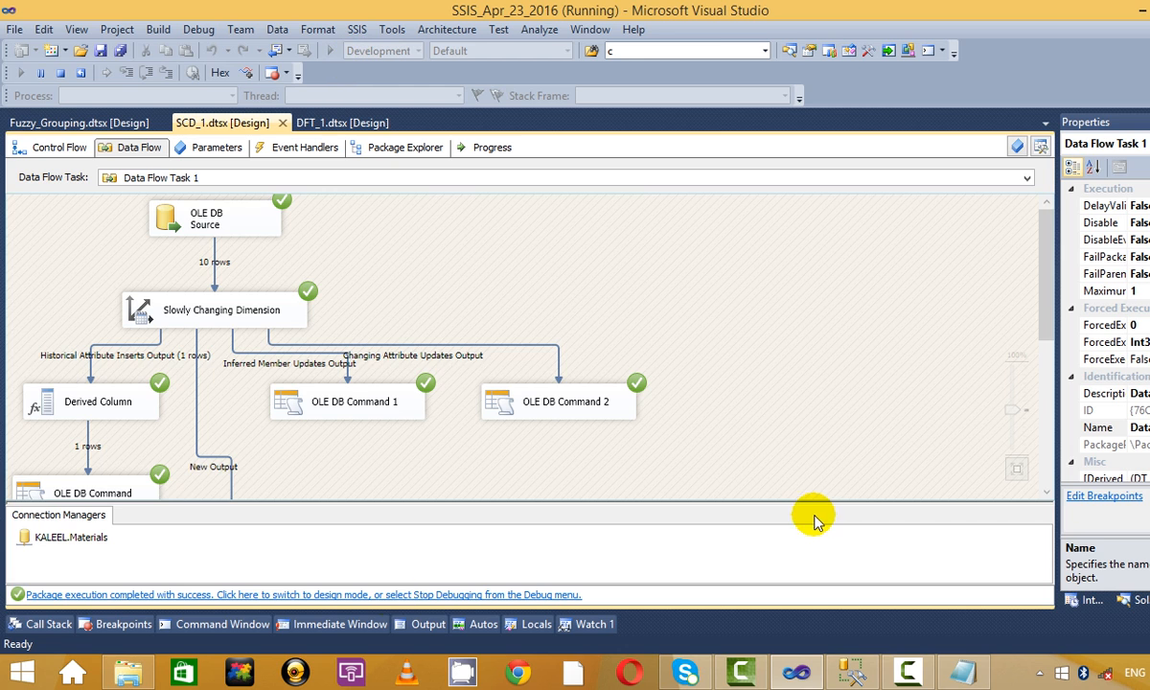
scroll(782, 480, down, 5)
scroll(757, 470, up, 5)
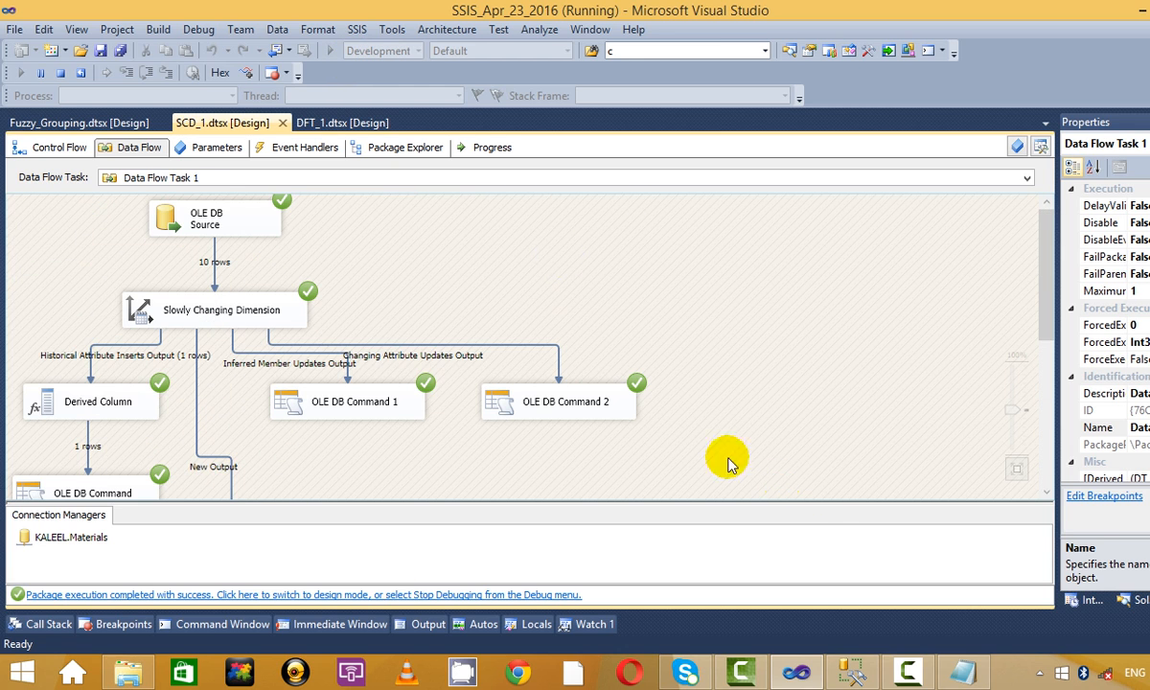
click(63, 70)
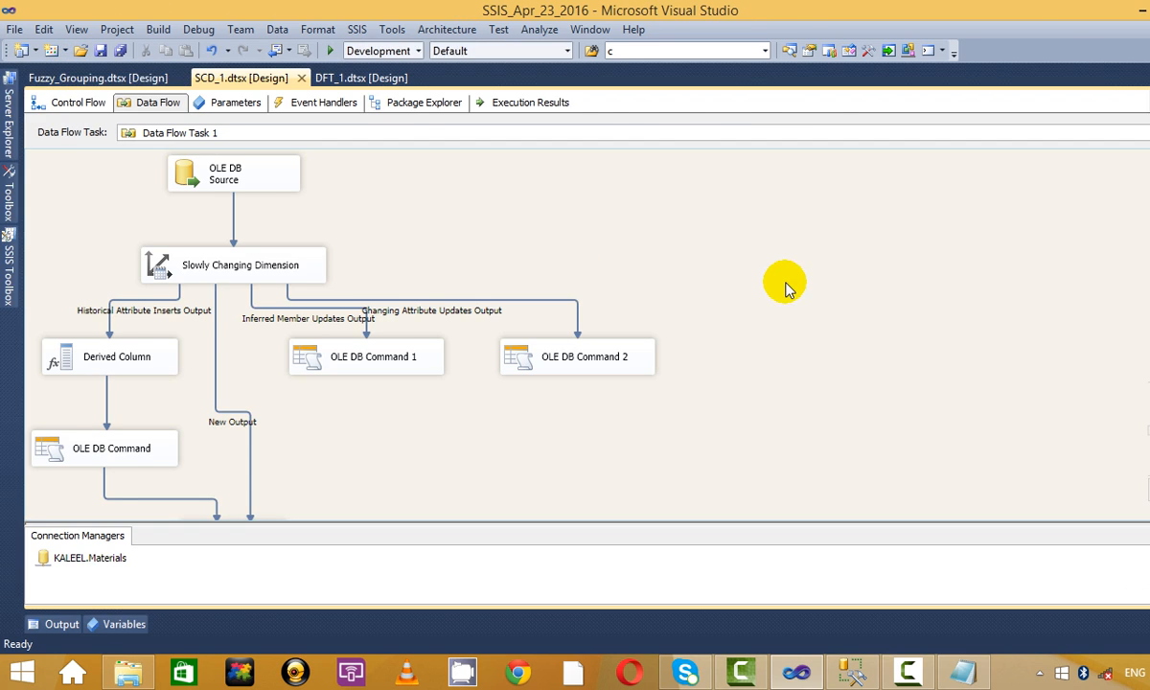
key(alt+Tab)
key(alt+Tab)
key(alt+Tab)
drag(726, 124, 272, 81)
Rerun DIM_SCD_12 and check Ranbaxy's old 813.00 row, now expired at 23:53:21.
click(271, 77)
click(695, 229)
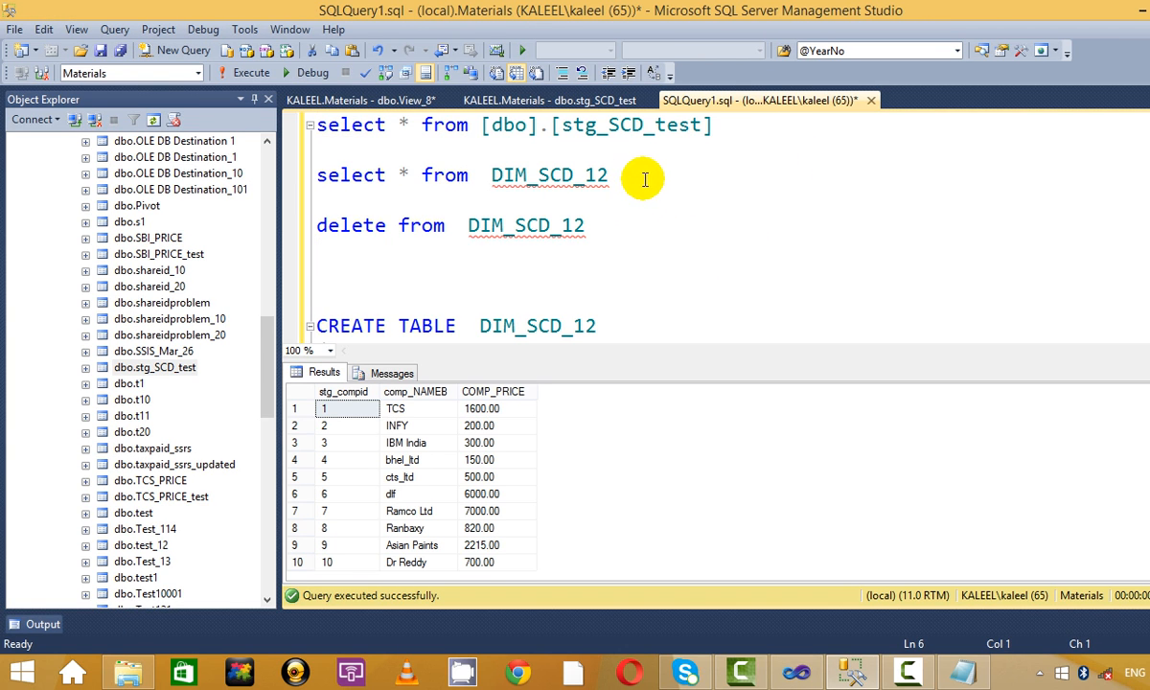
drag(632, 175, 308, 175)
click(245, 73)
click(470, 527)
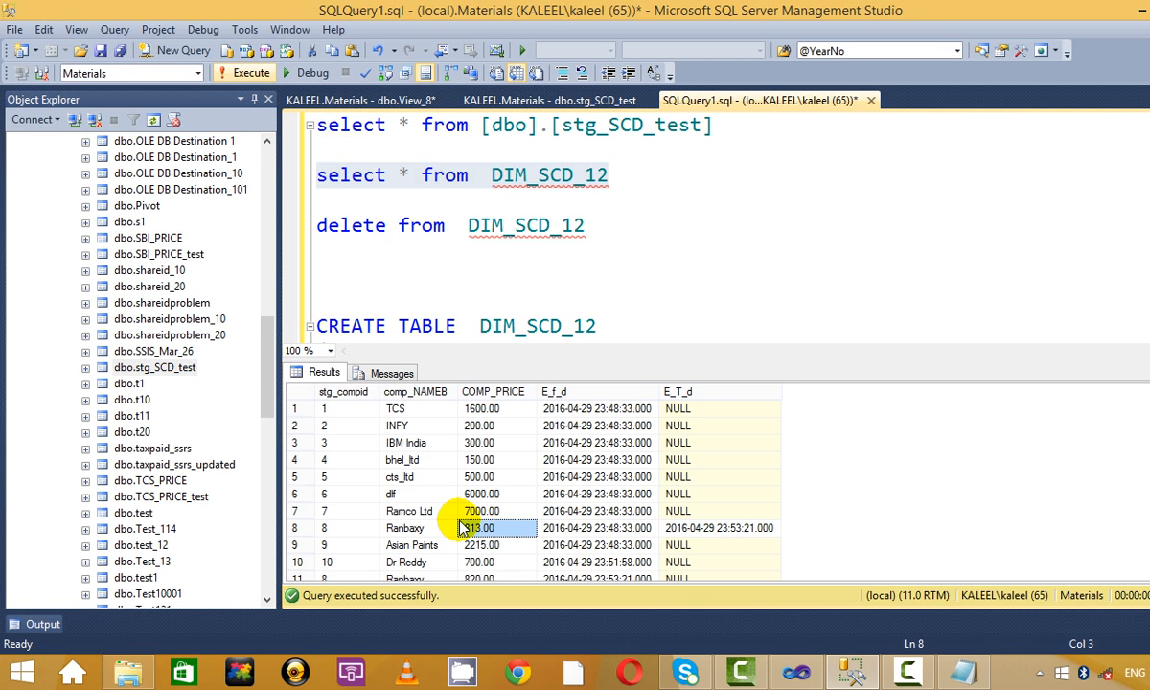
scroll(476, 539, down, 1)
click(570, 511)
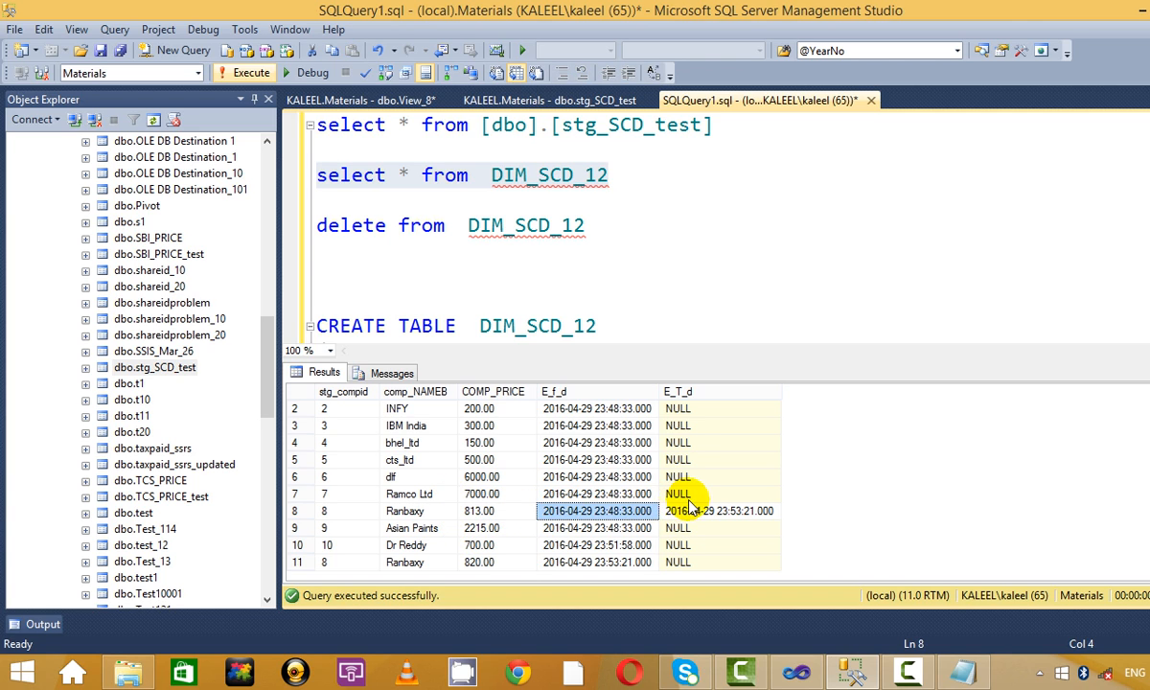
click(682, 511)
click(598, 511)
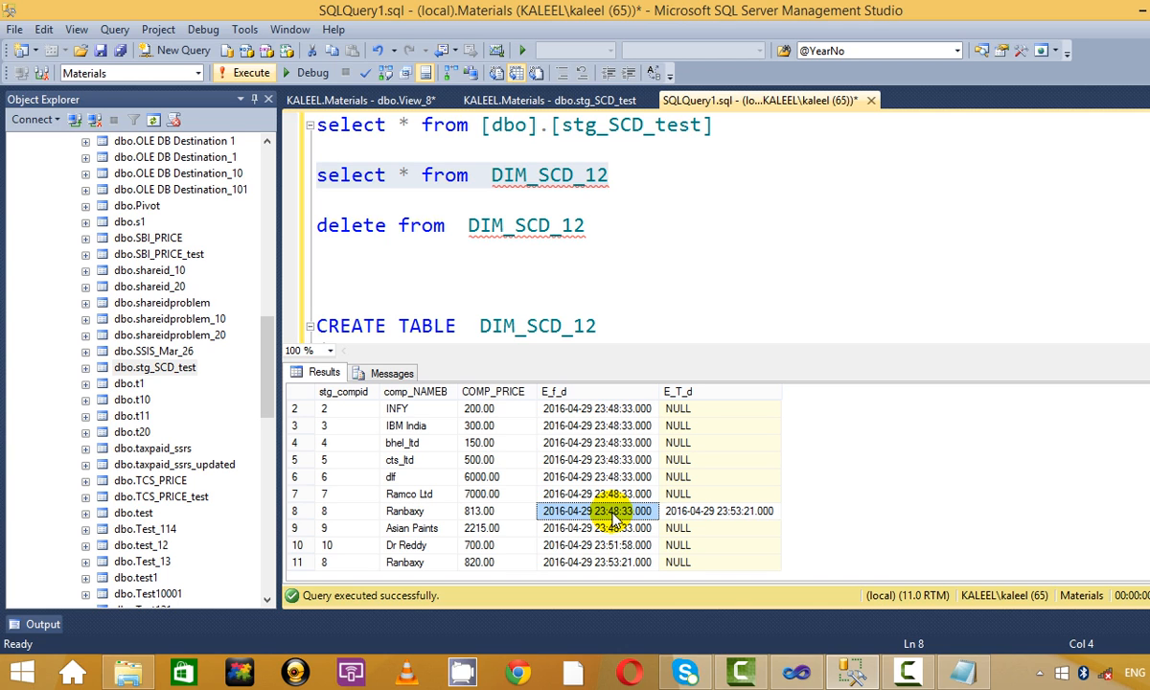
click(757, 516)
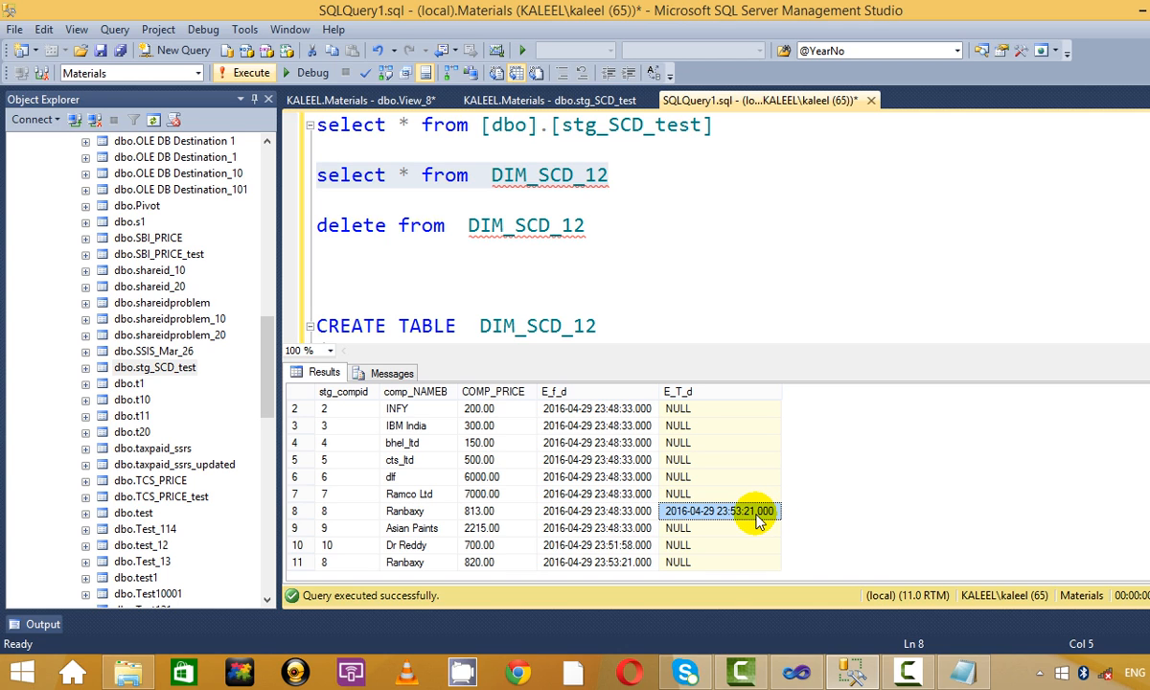
click(477, 515)
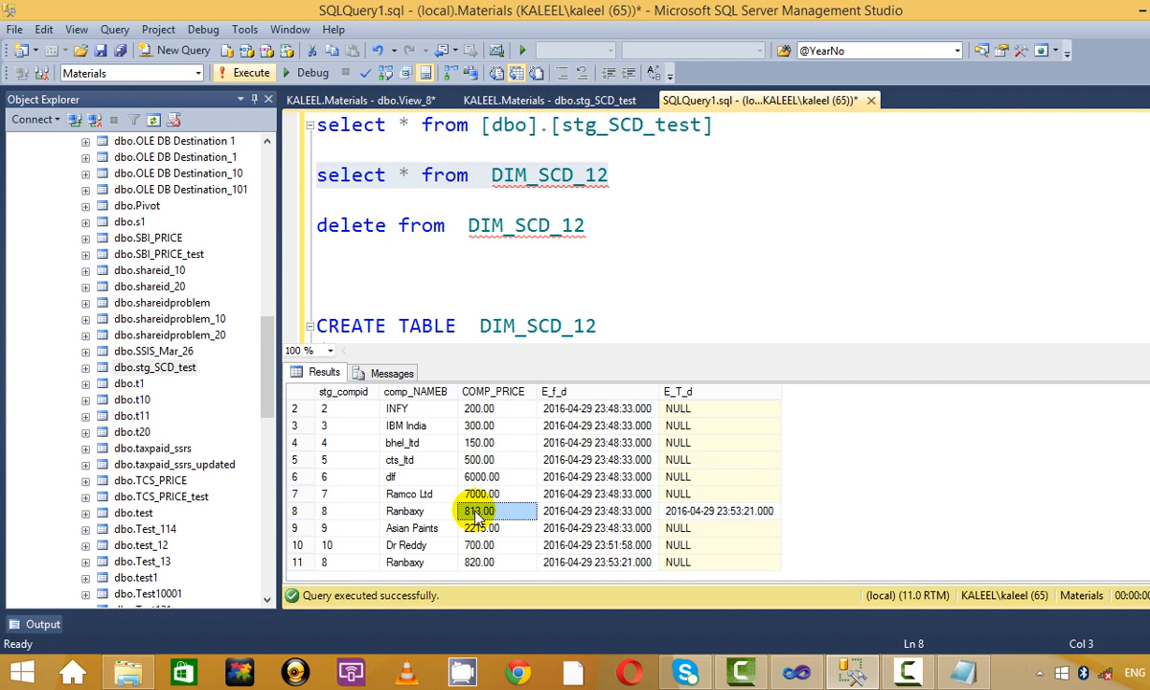
Check Ranbaxy's new current 820.00 row, its start date and open-ended end date.
click(567, 562)
click(514, 567)
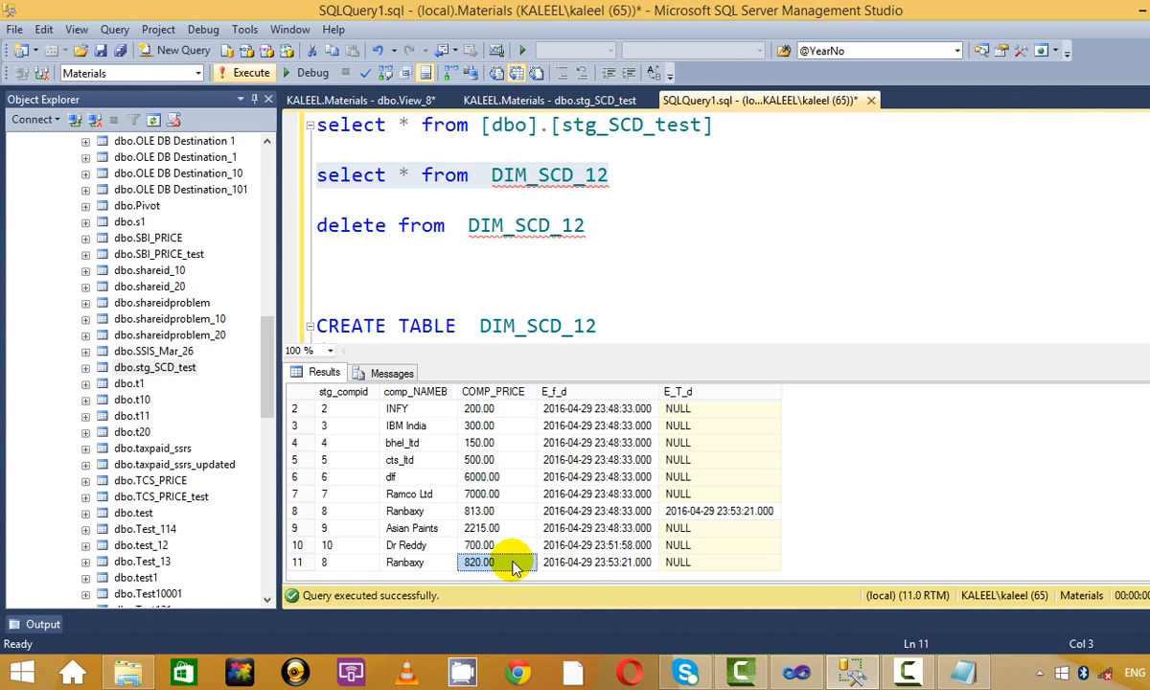
click(585, 566)
click(680, 566)
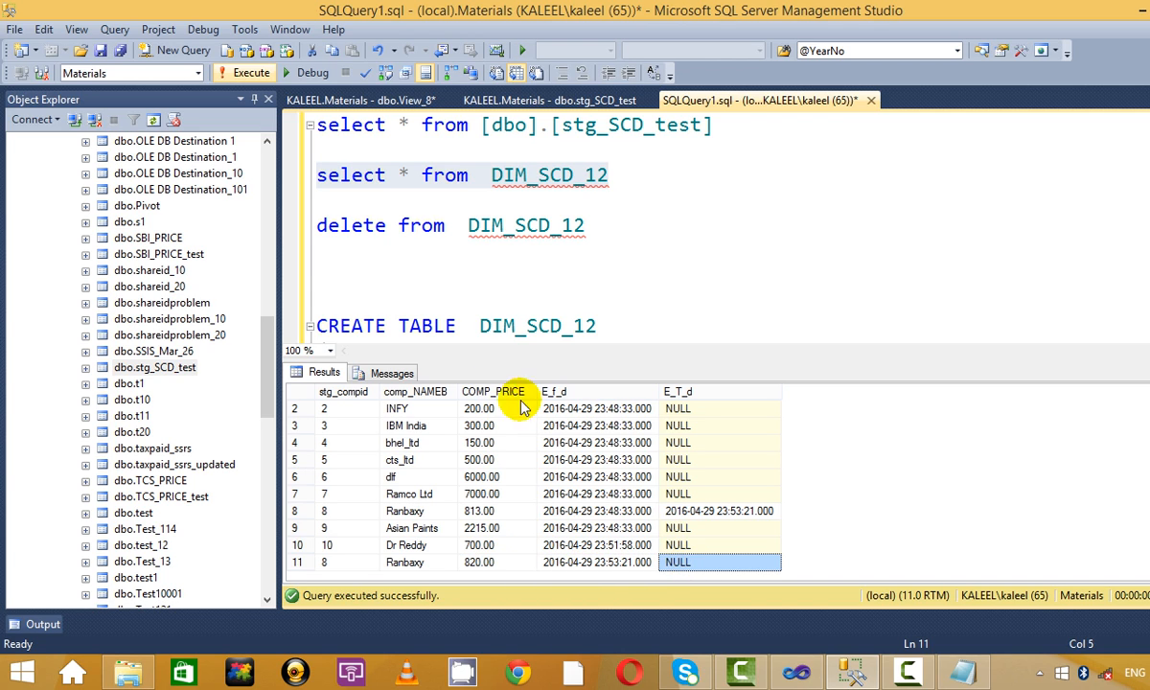
Hide the results with Ctrl+R and run the stg_SCD_test select query.
click(610, 222)
key(ctrl+r)
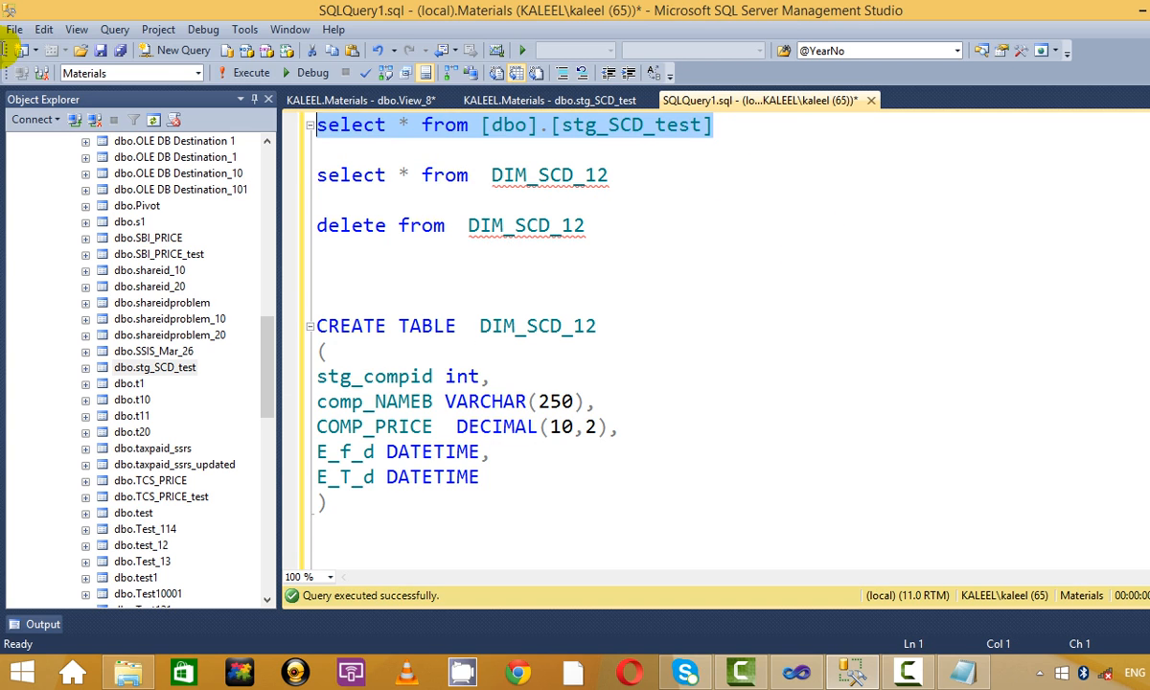
drag(711, 124, 316, 124)
click(244, 73)
click(742, 224)
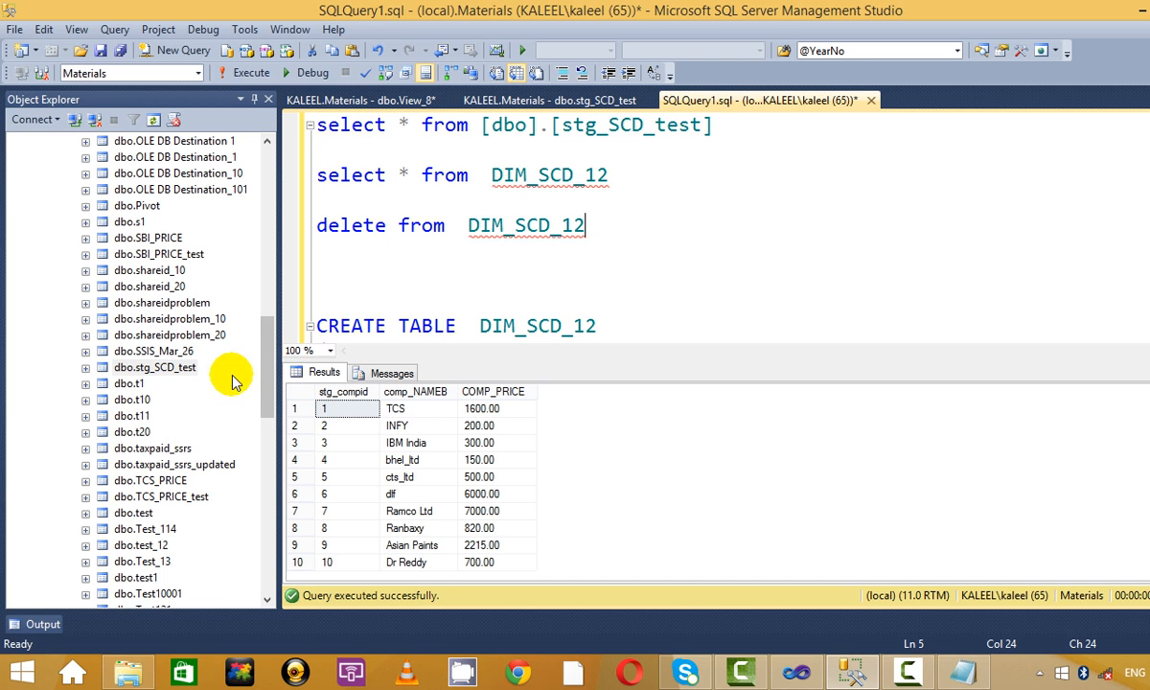
right_click(178, 369)
In stg_SCD_test's editable rows, rename IBM India to IBM.
click(292, 364)
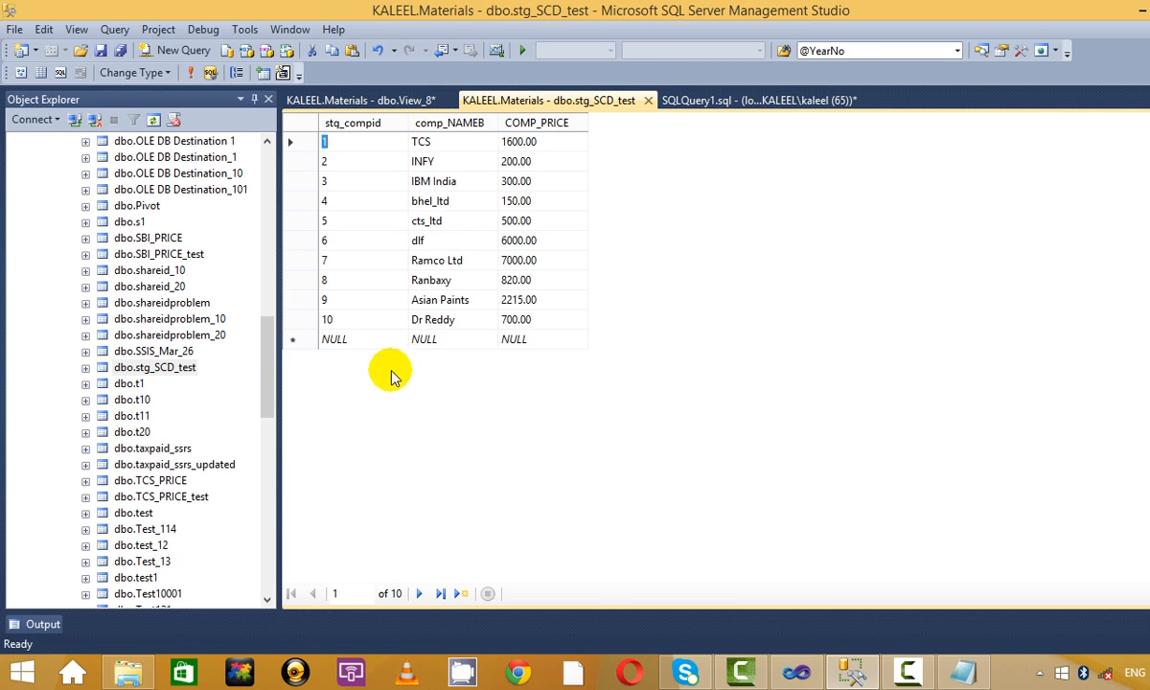
click(426, 203)
click(436, 181)
click(441, 181)
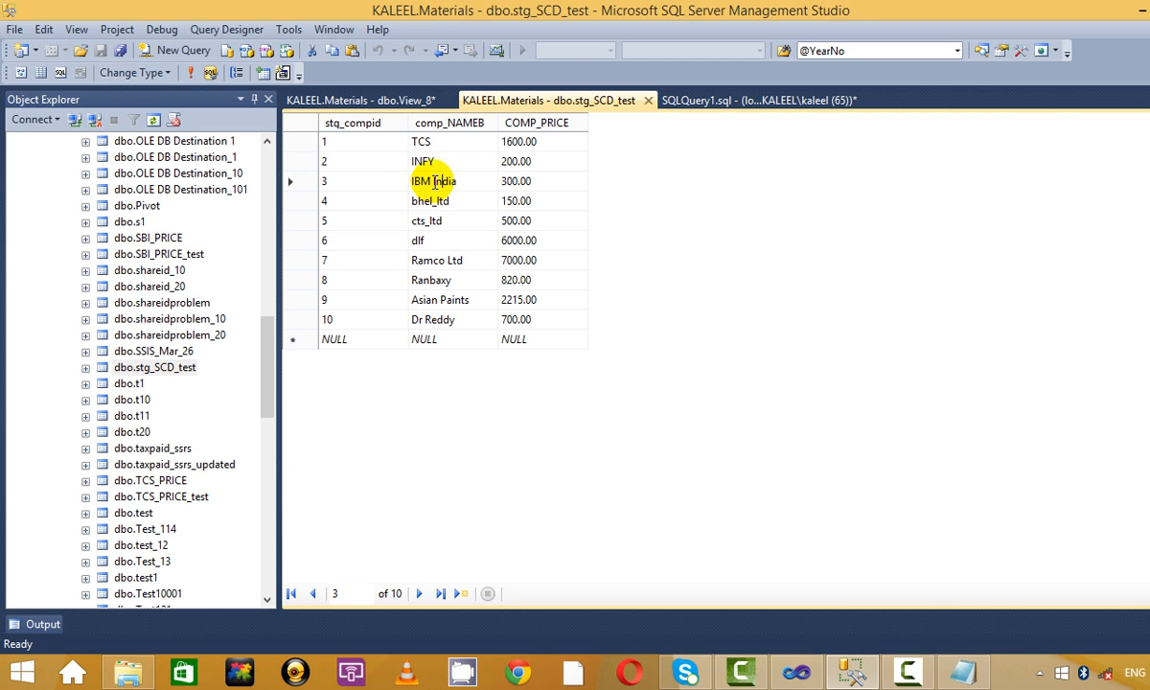
double_click(445, 181)
key(BackSpace)
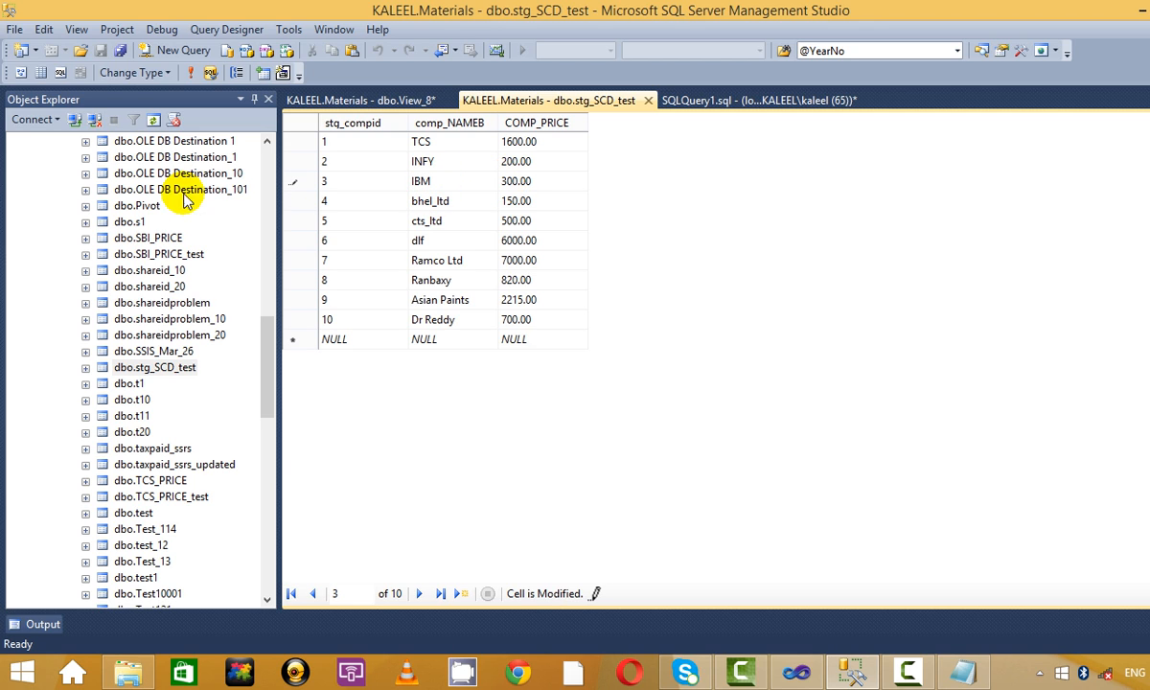
click(421, 241)
Raise Ramco Ltd's staging price from 7000.00 to 7010.00.
click(470, 278)
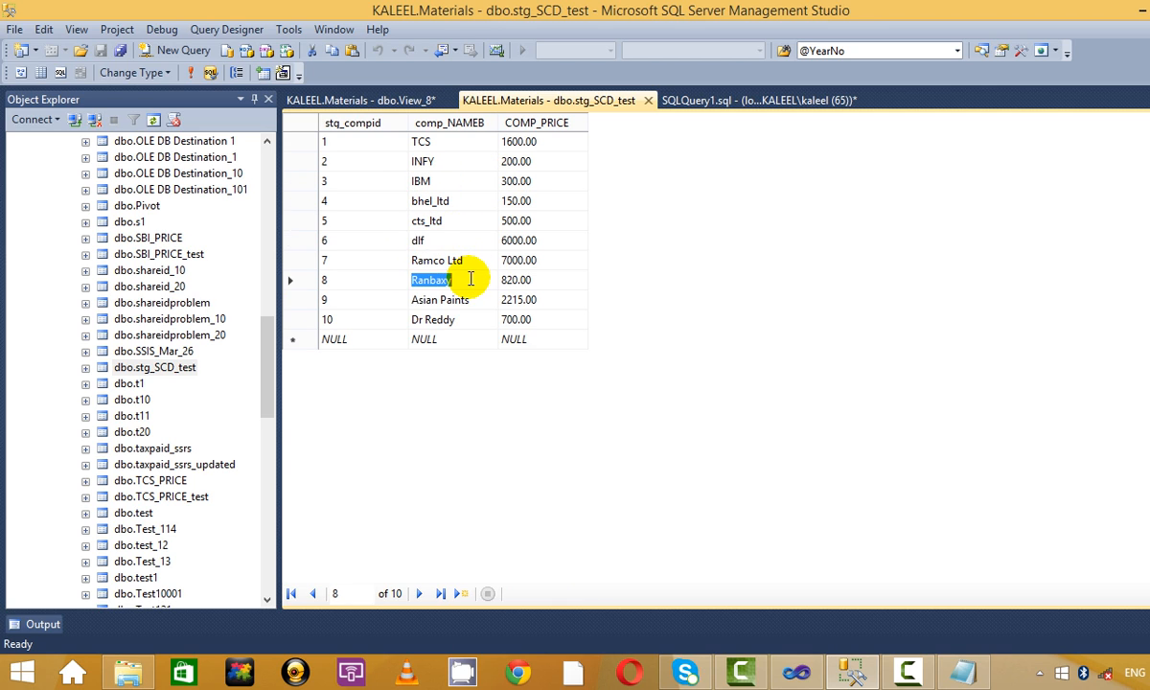
click(522, 280)
click(537, 259)
click(508, 261)
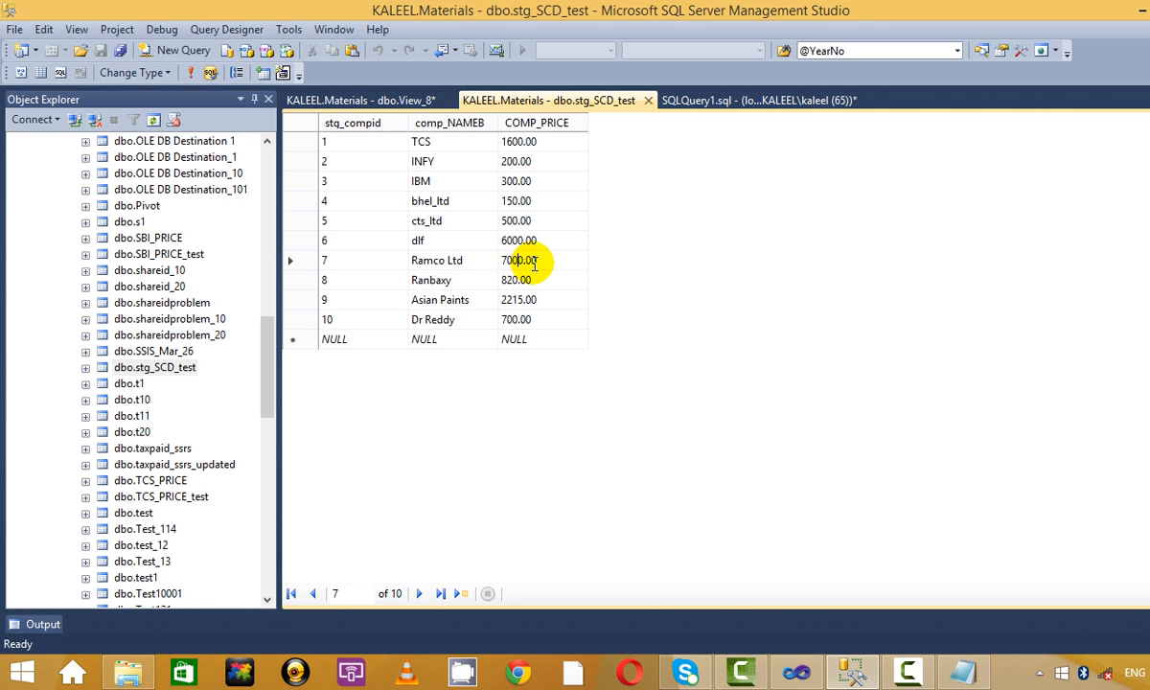
text(1)
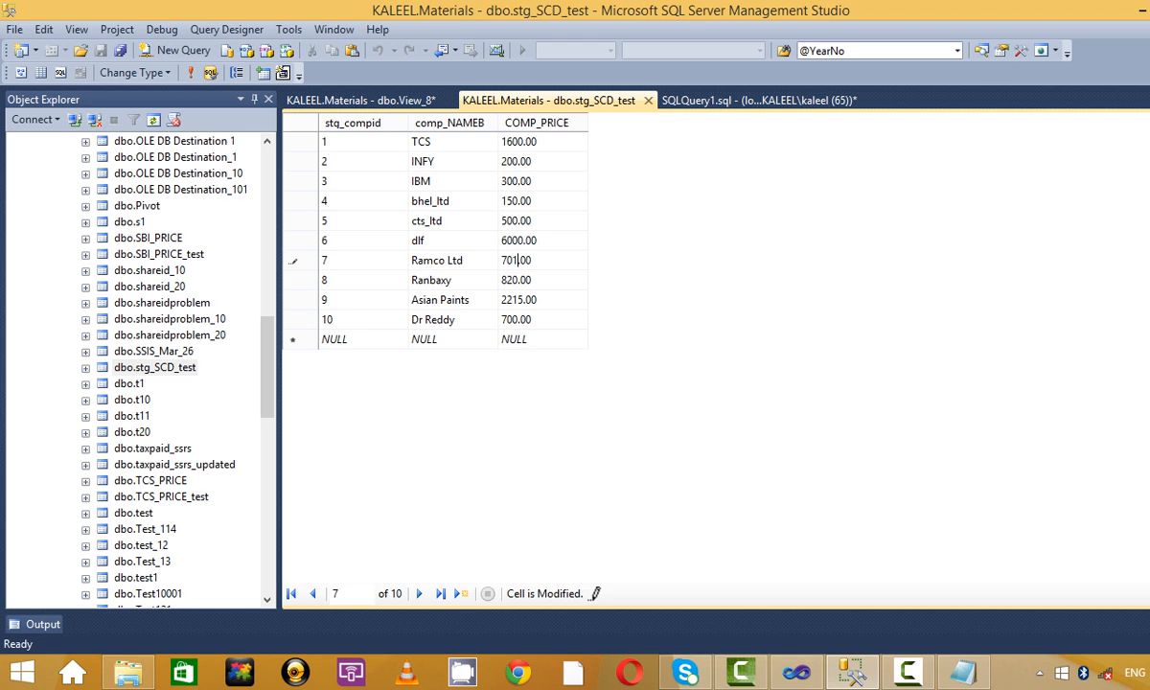
click(515, 281)
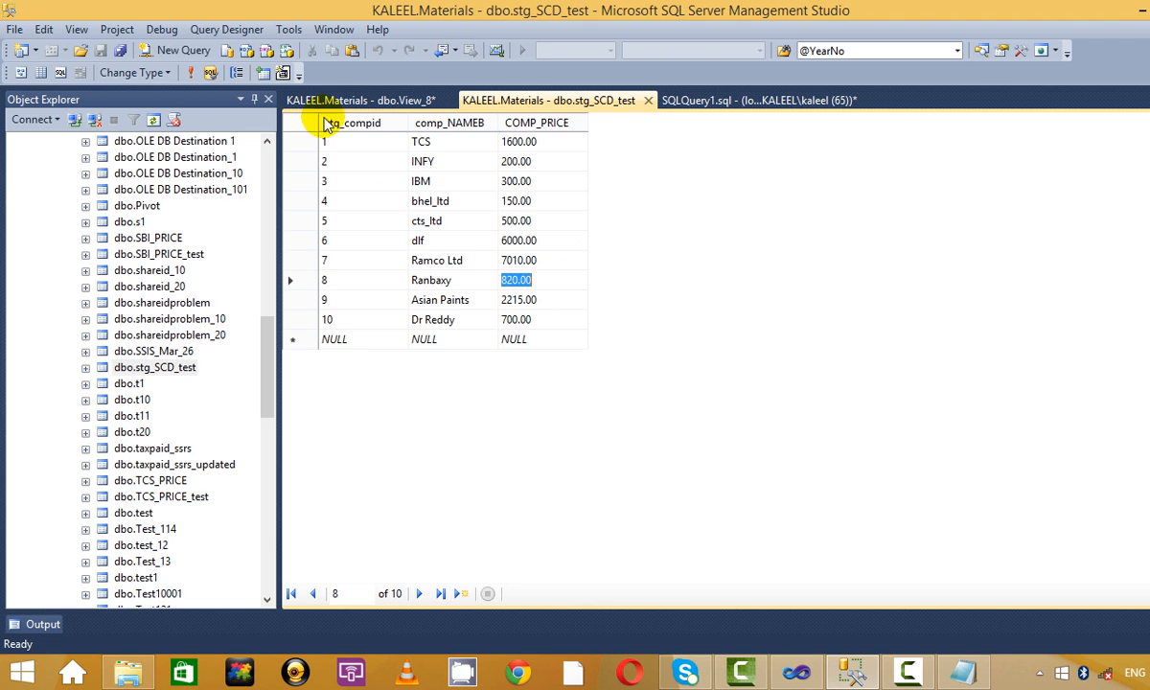
click(189, 74)
Add company 11, Relaince Indu, priced 1200.00 to the staging table.
click(381, 340)
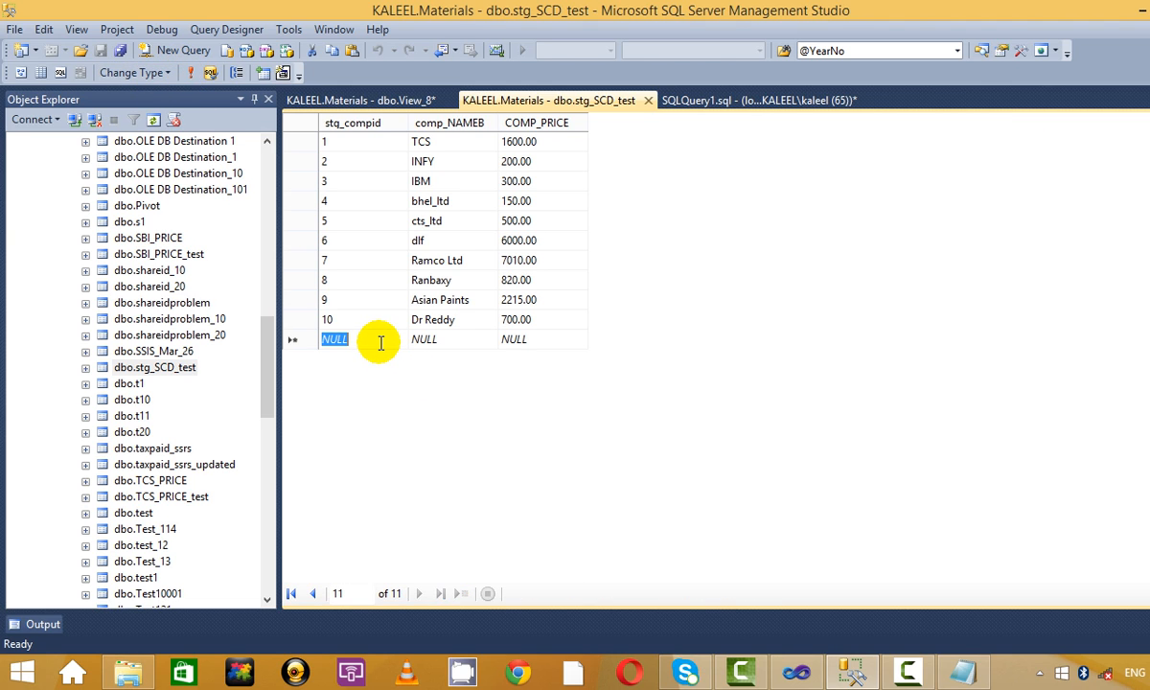
text(11)
click(452, 340)
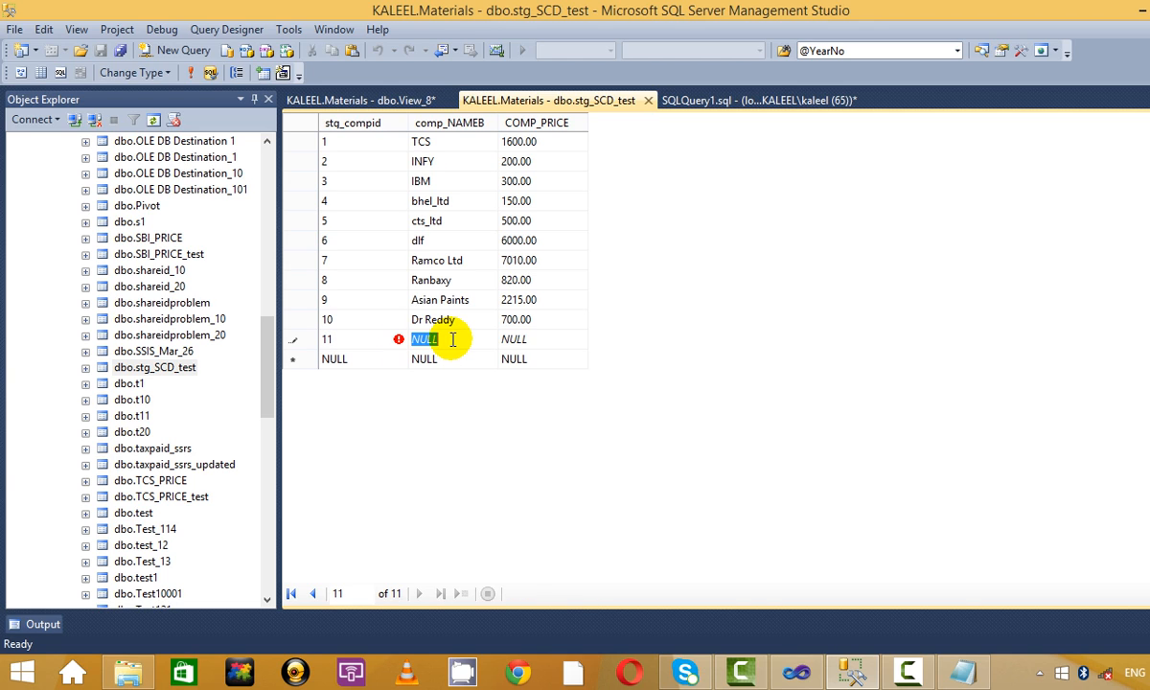
key(BackSpace)
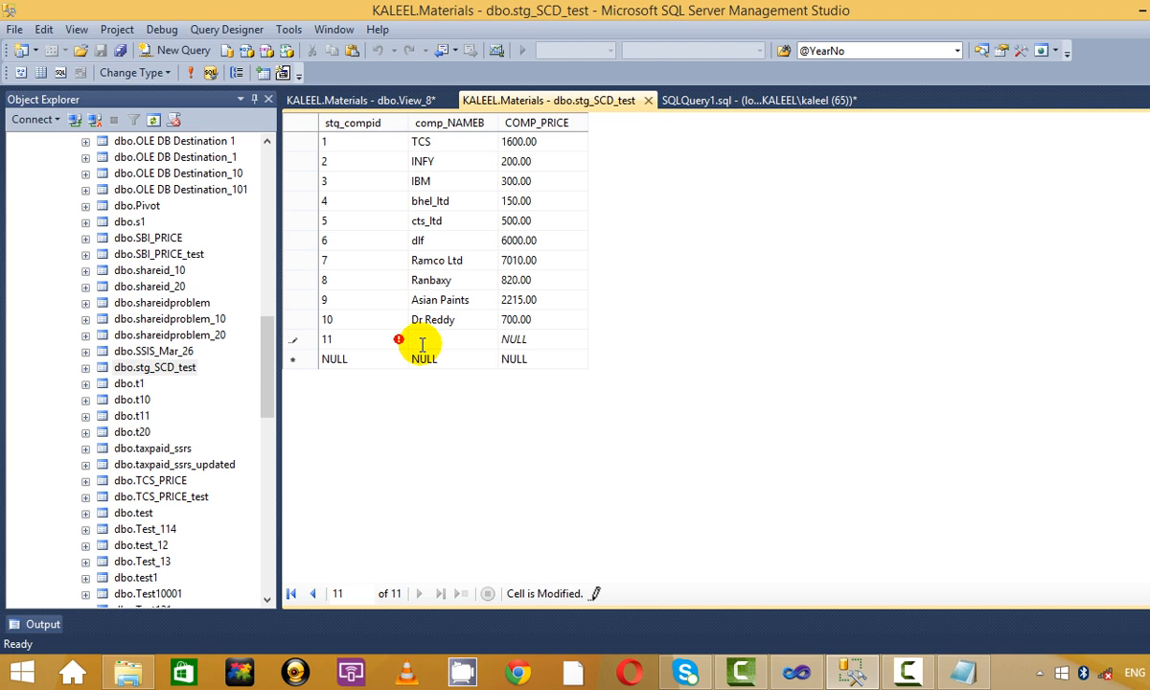
text(Relaince Indu)
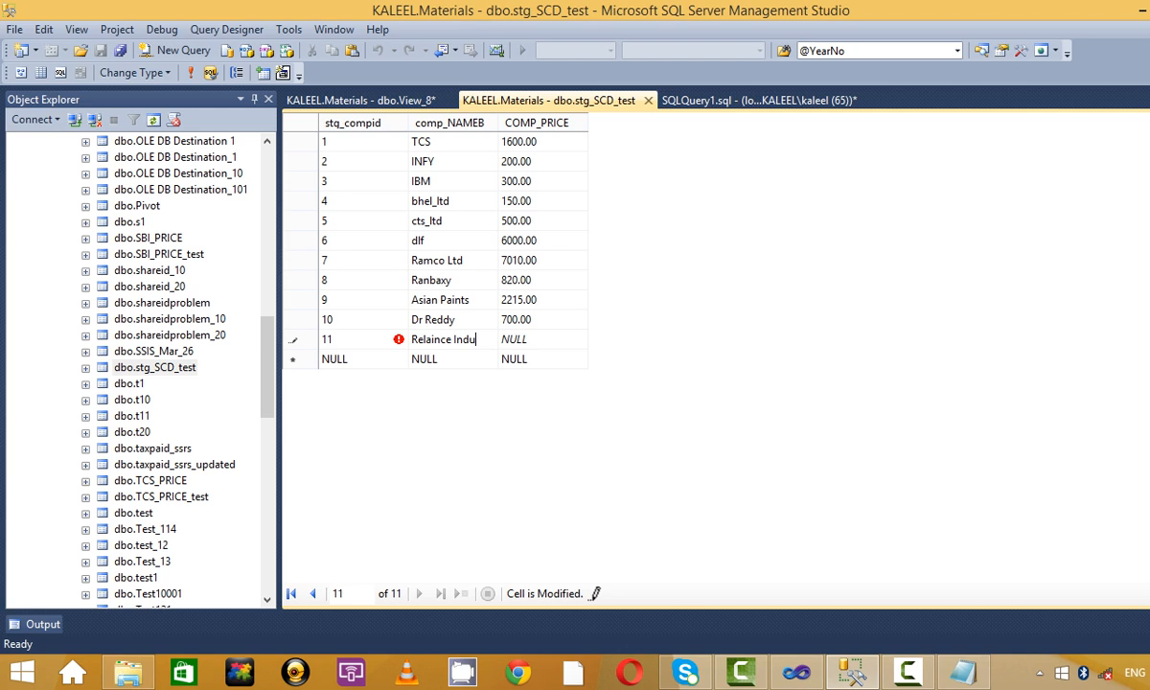
click(560, 332)
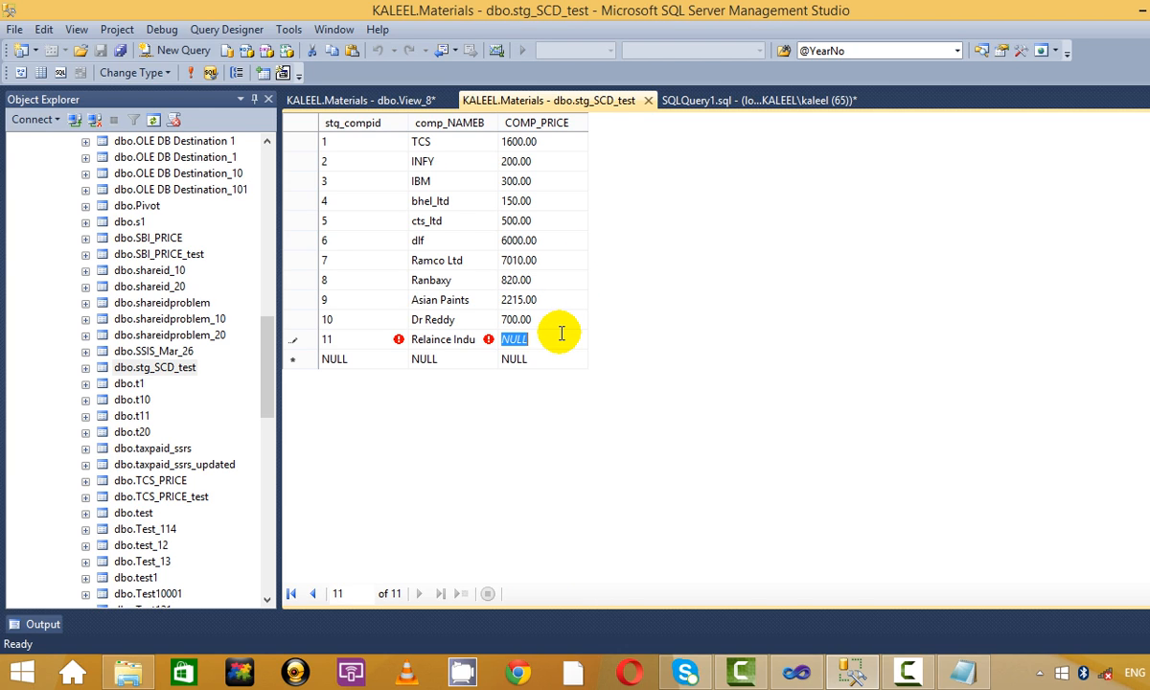
text(7)
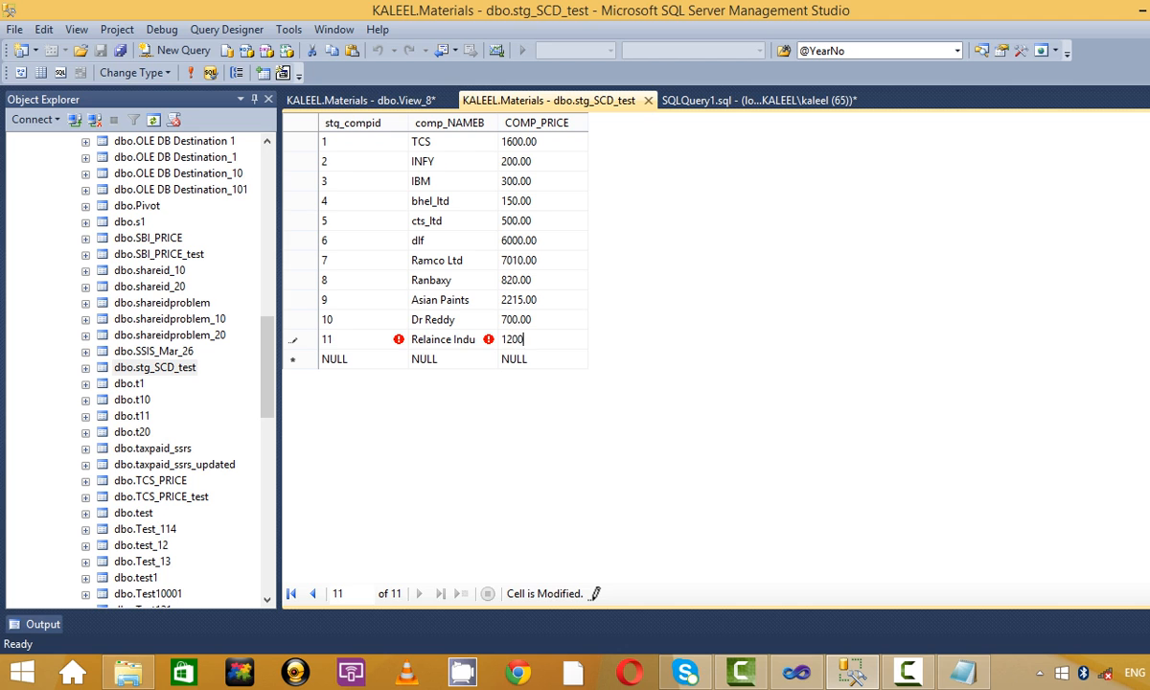
click(536, 357)
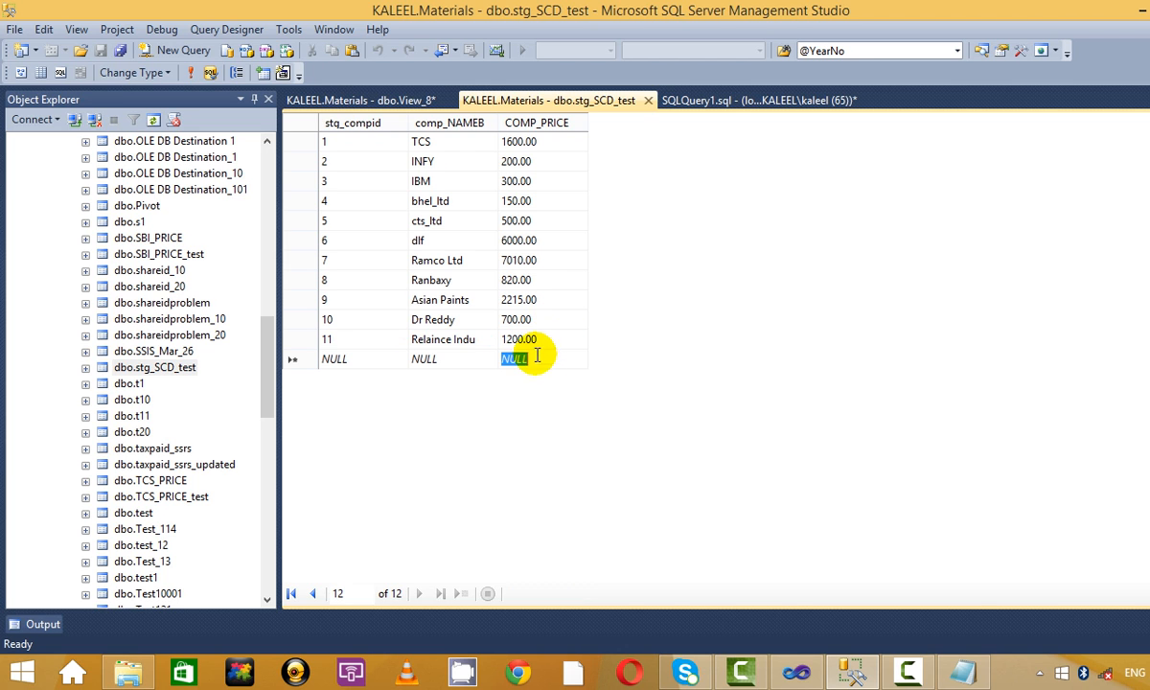
click(190, 72)
Rerun the staging query and verify IBM, Ramco's new price, Ranbaxy's 820.00 and the 1200.00 company.
click(720, 100)
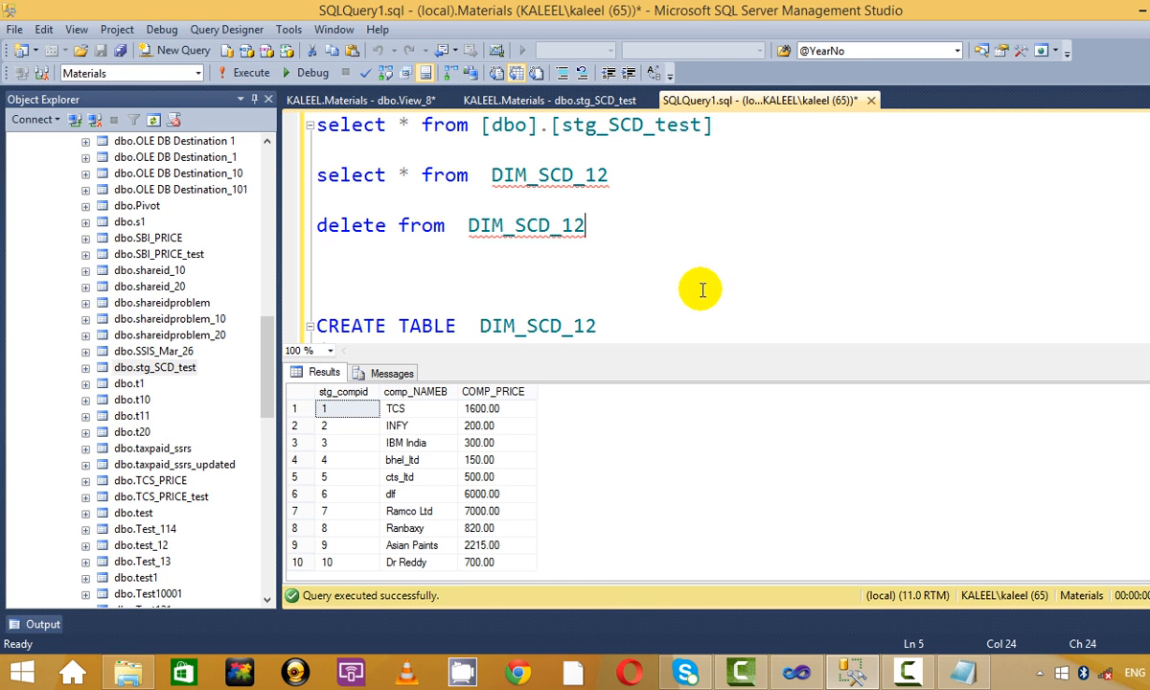
drag(742, 122, 300, 55)
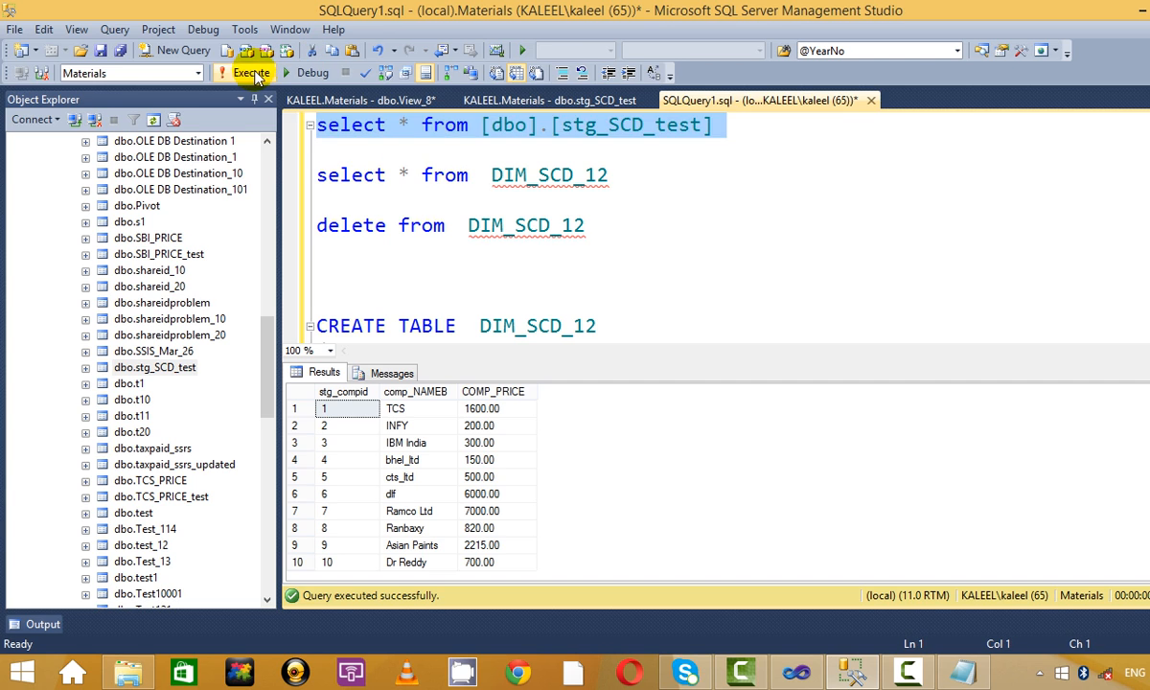
click(255, 75)
scroll(446, 477, down, 1)
click(447, 477)
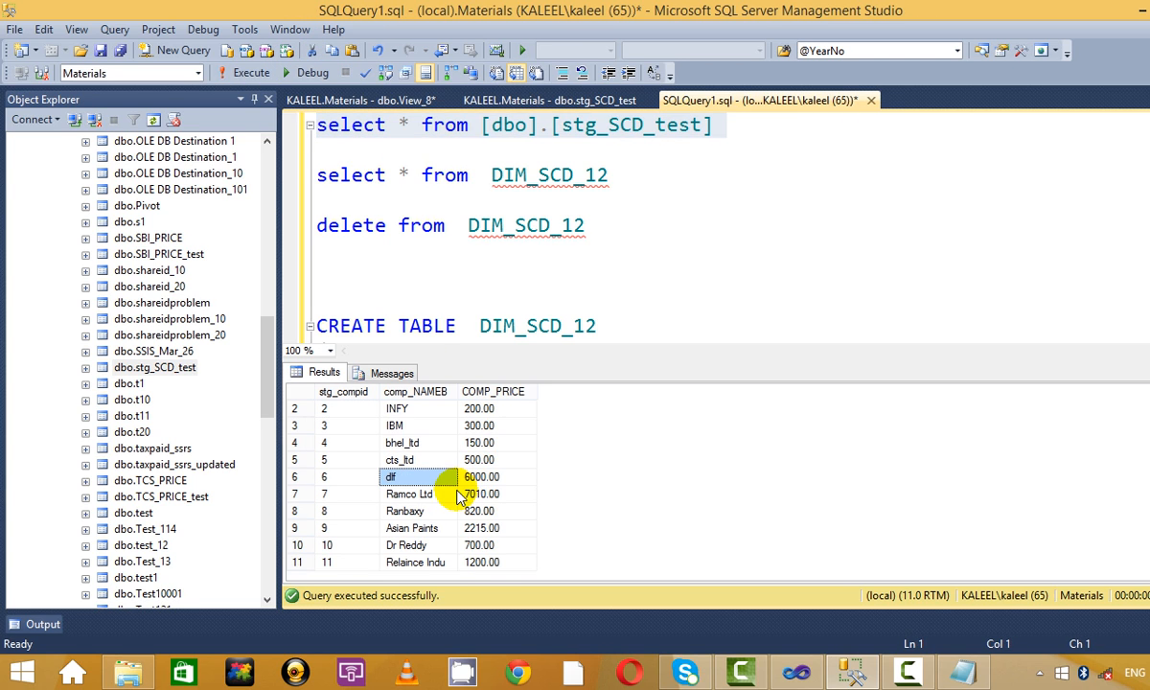
click(439, 565)
click(481, 566)
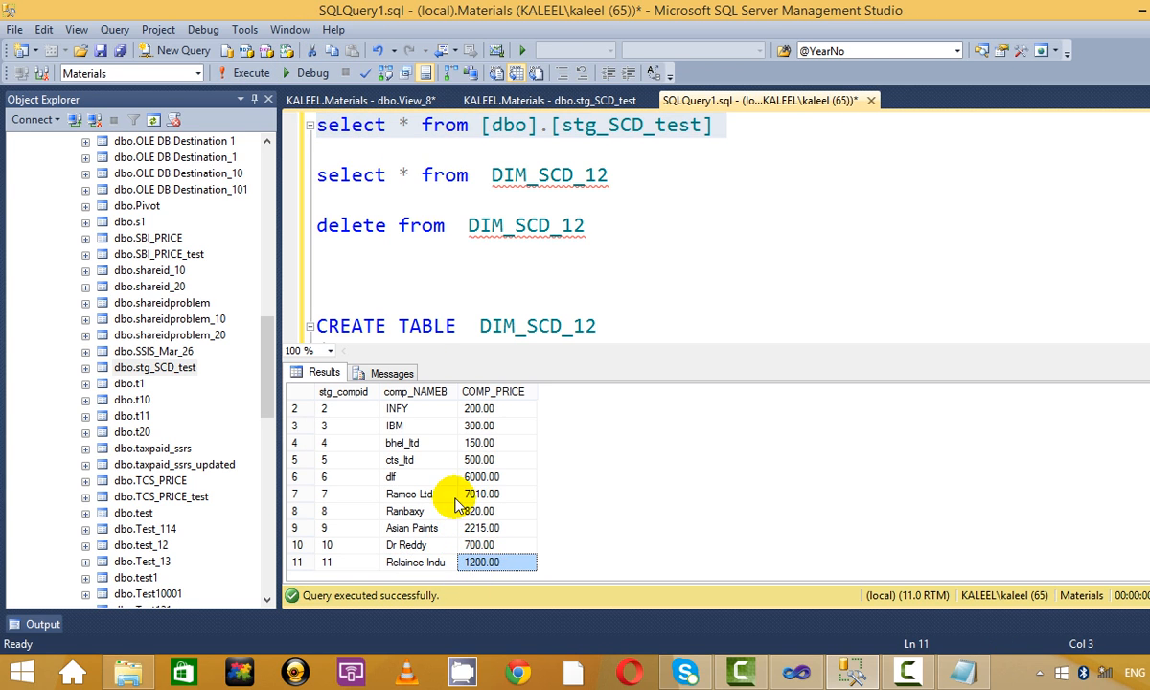
click(422, 443)
scroll(427, 441, up, 1)
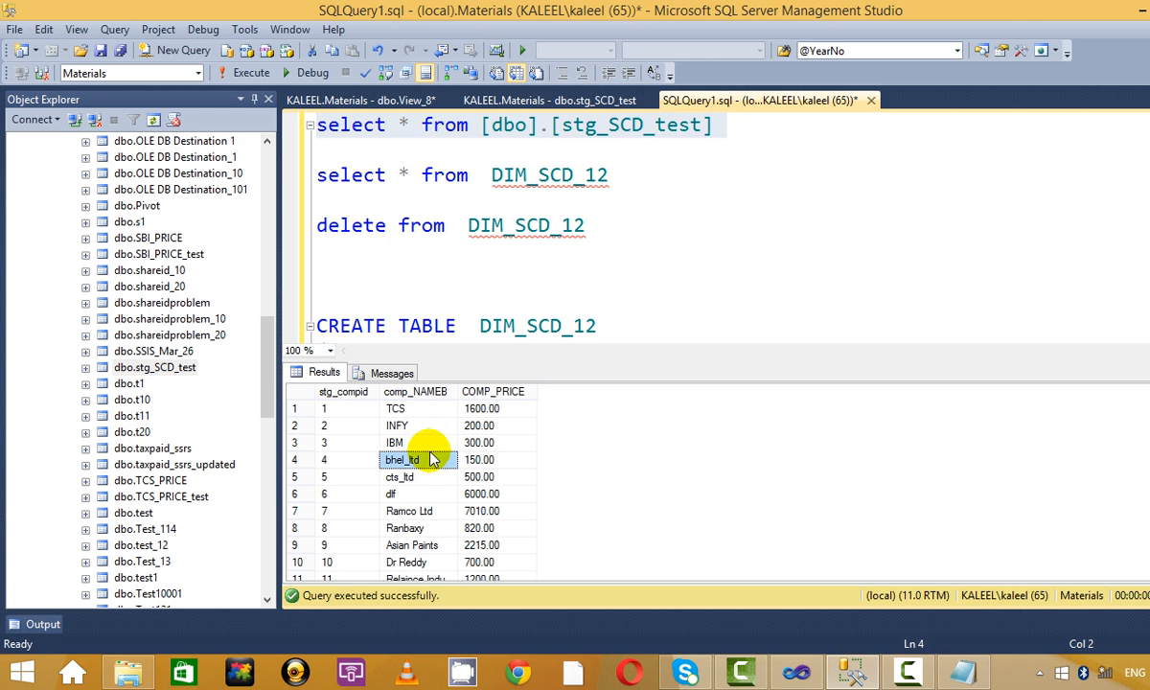
click(431, 443)
scroll(433, 448, down, 1)
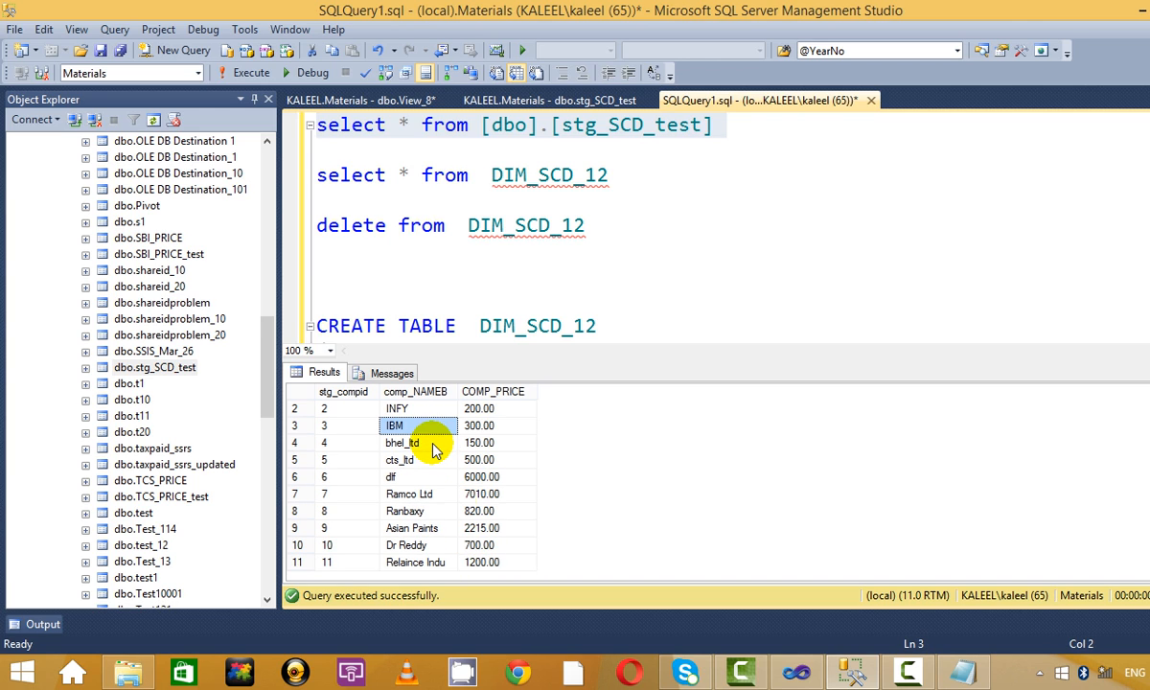
click(484, 512)
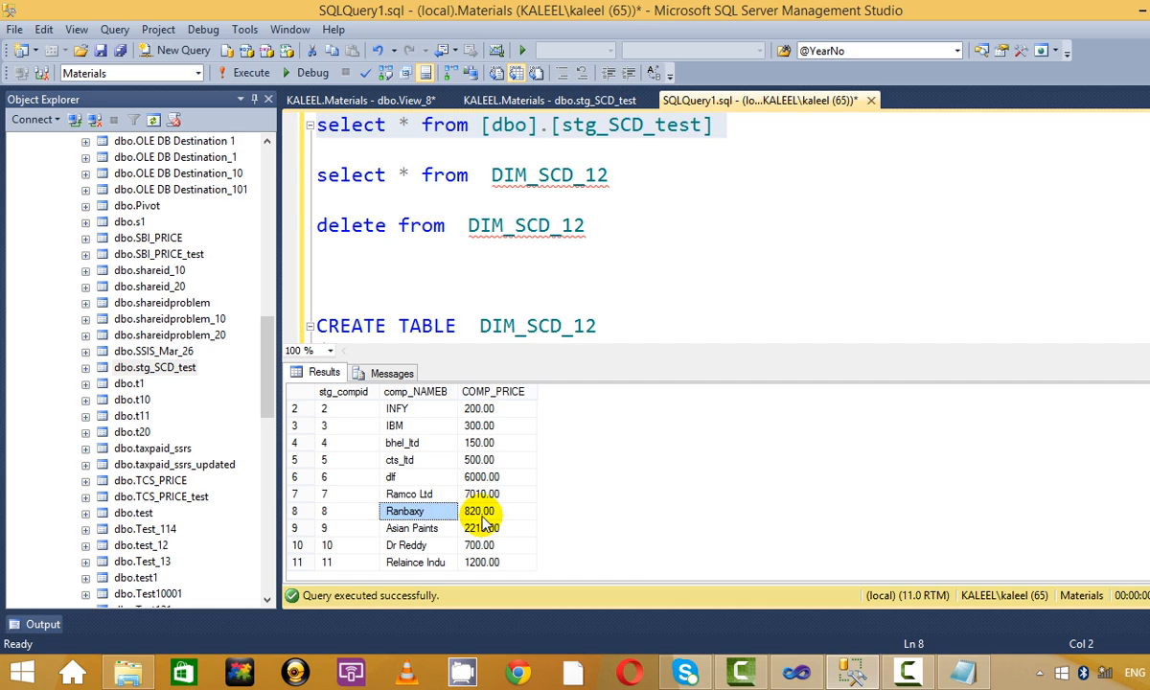
click(446, 493)
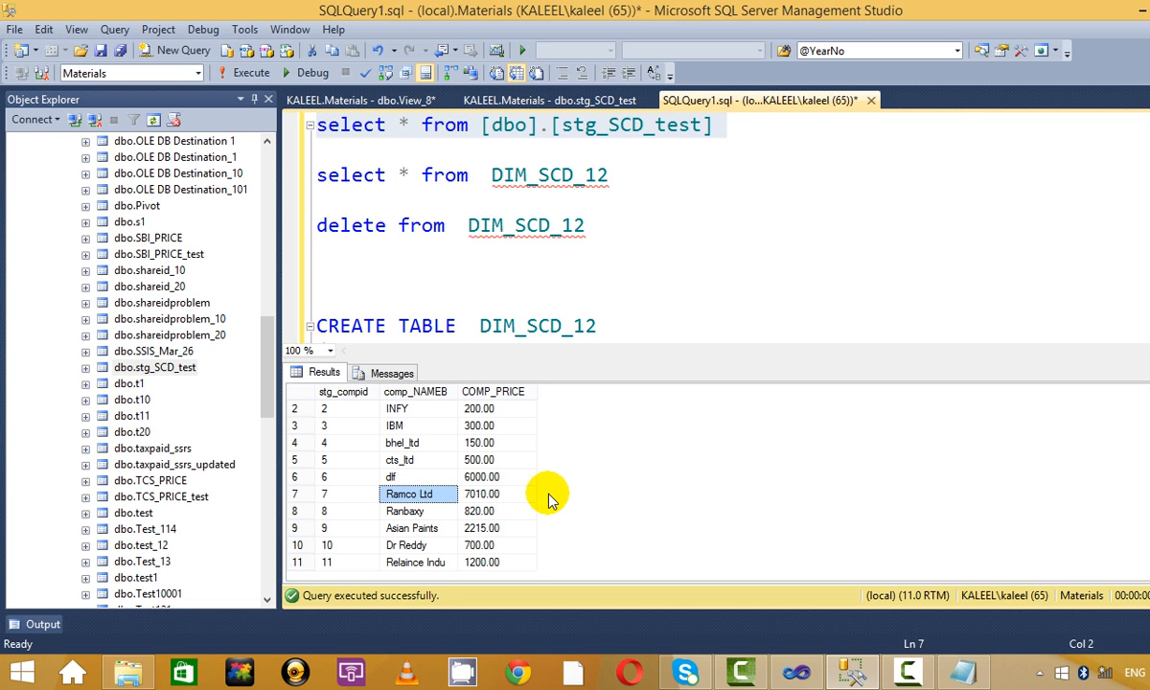
scroll(517, 387, up, 1)
scroll(472, 427, down, 1)
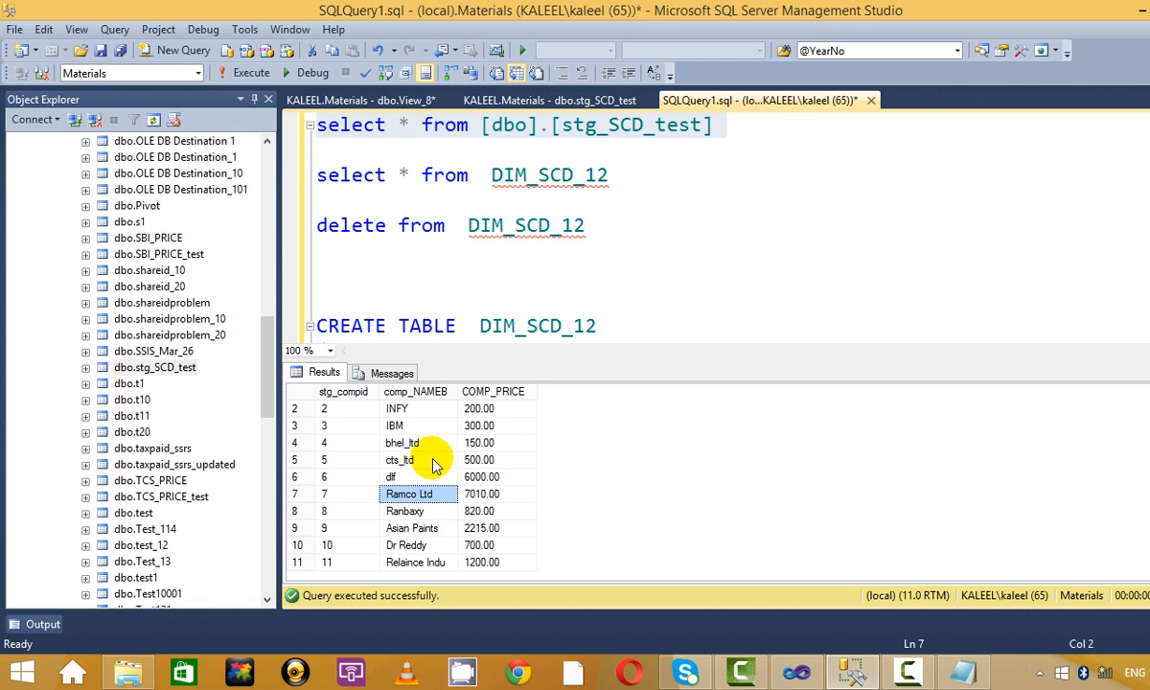
Query DIM_SCD_12 to confirm it still holds IBM India and Ramco Ltd at 7000.00.
drag(720, 182, 313, 174)
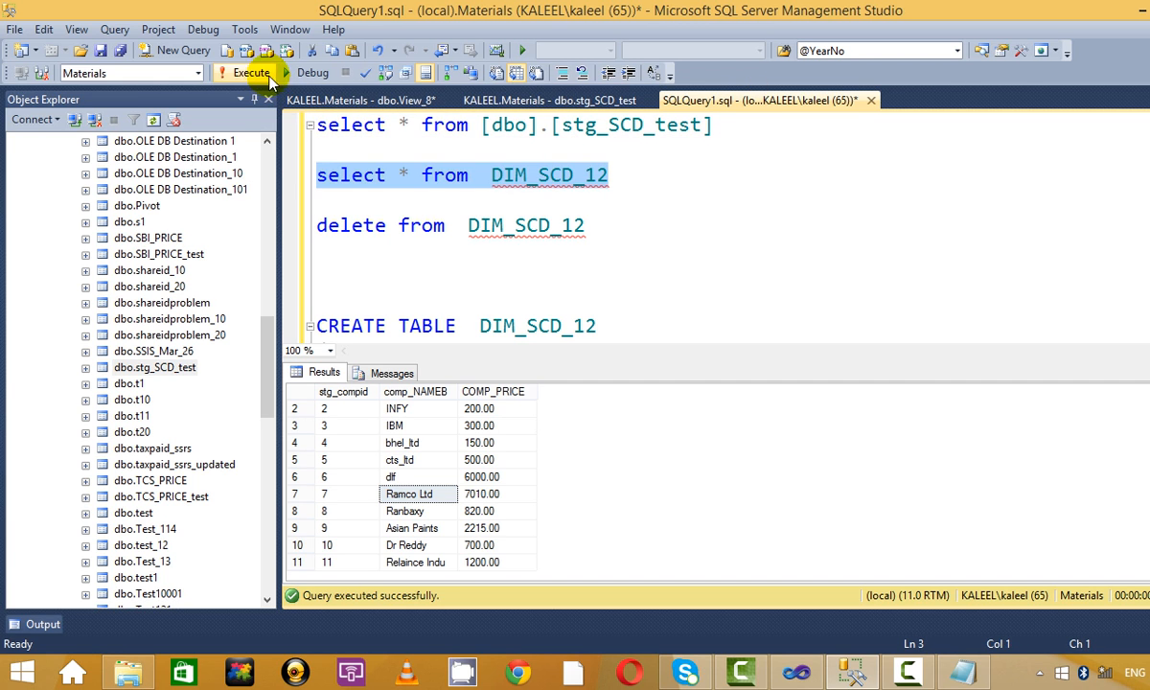
click(270, 80)
click(720, 222)
click(417, 477)
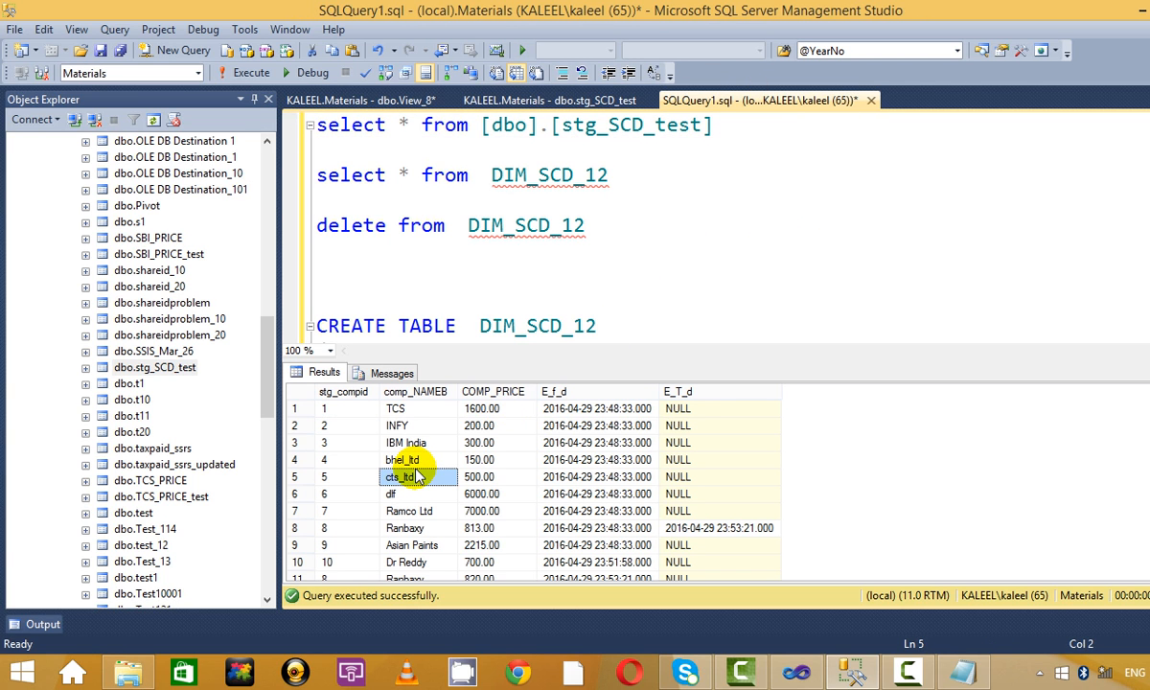
click(414, 442)
scroll(393, 511, down, 1)
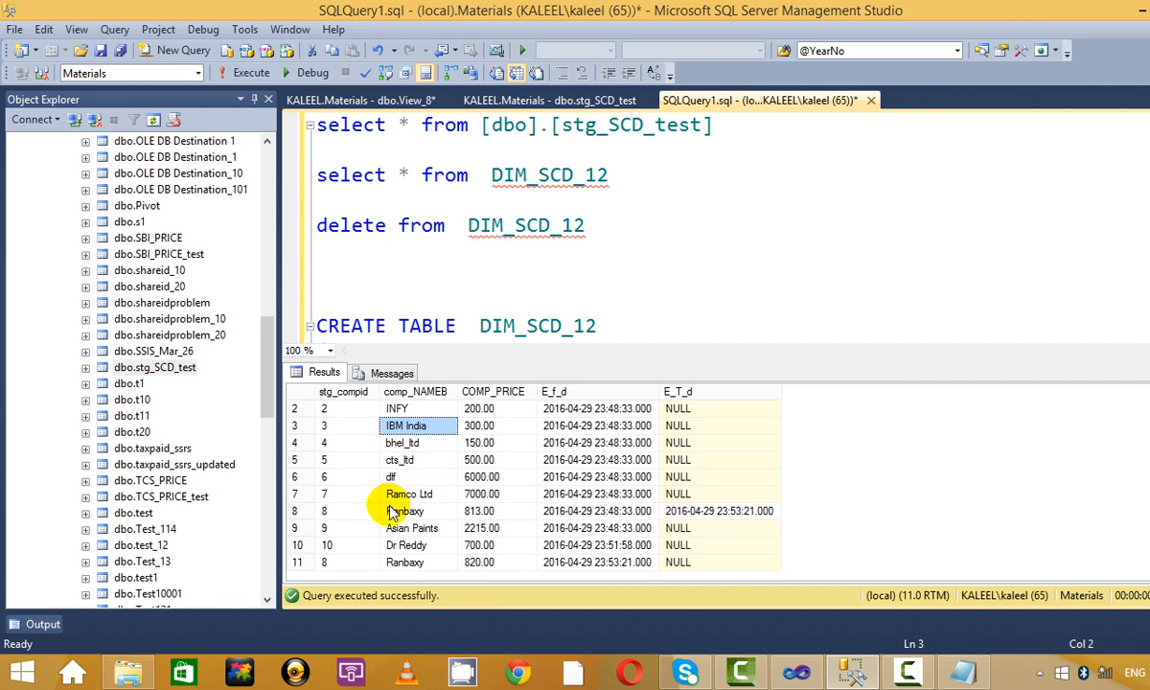
click(479, 492)
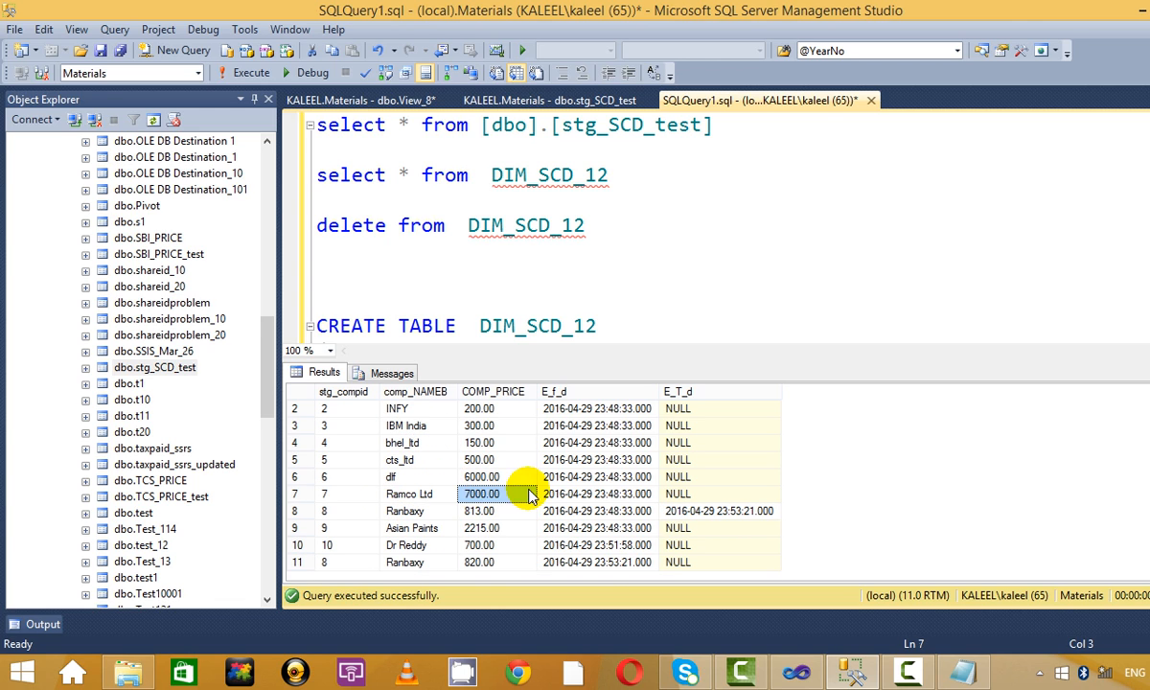
click(474, 564)
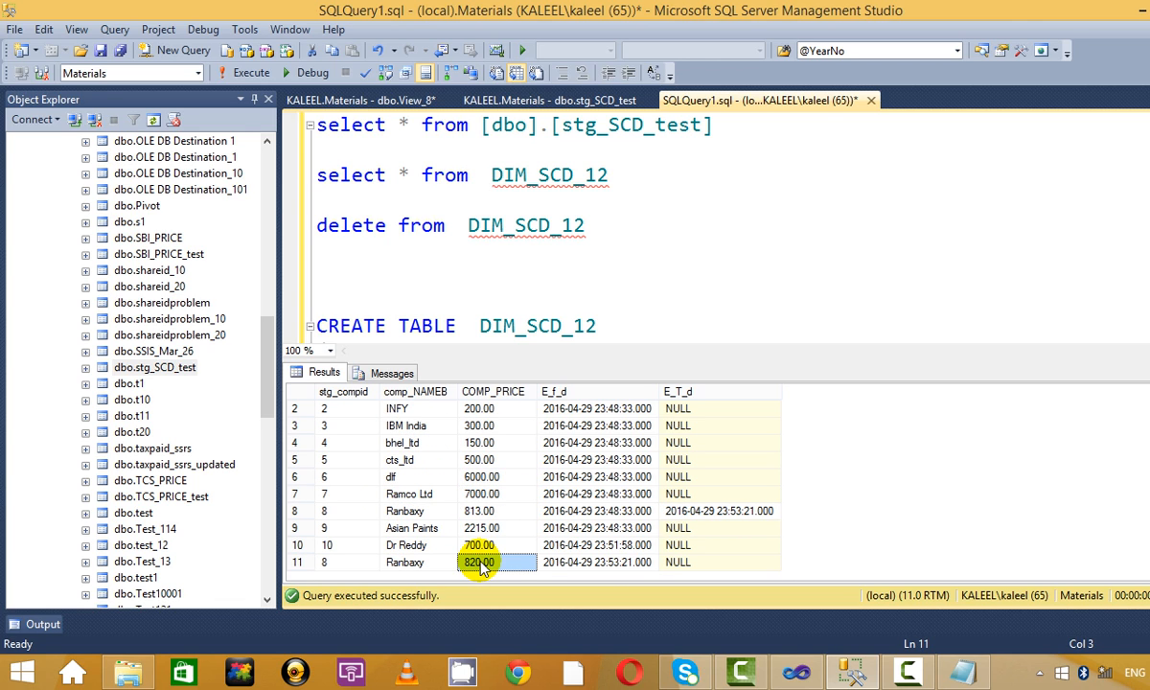
click(741, 227)
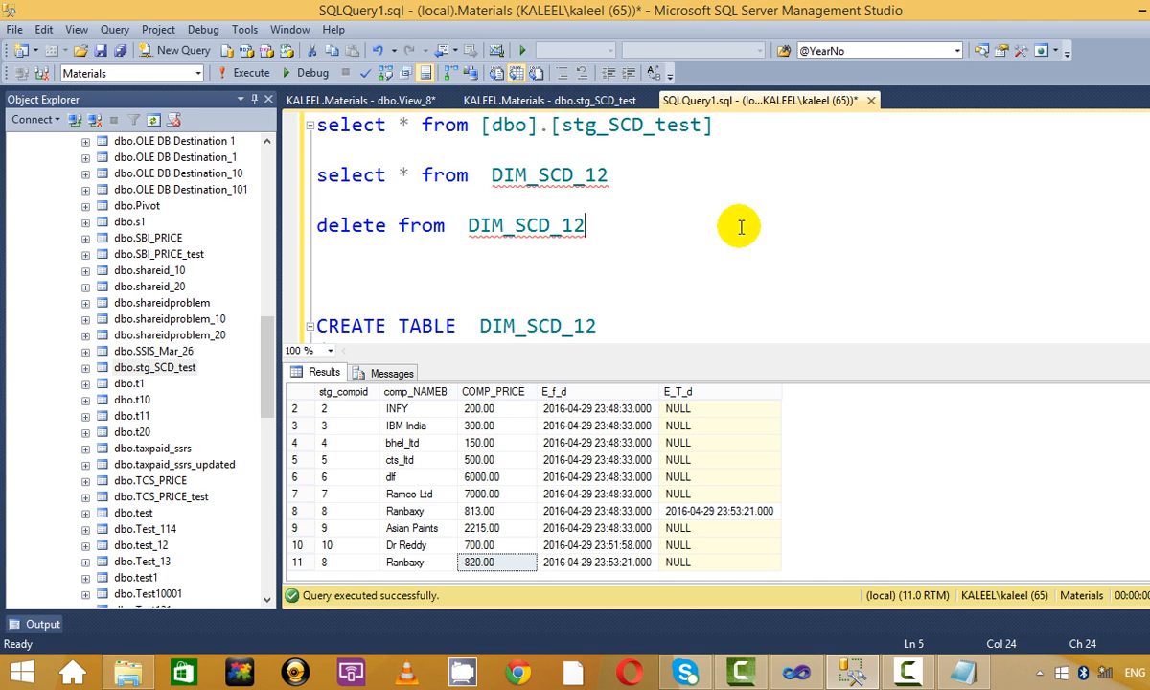
key(ctrl+r)
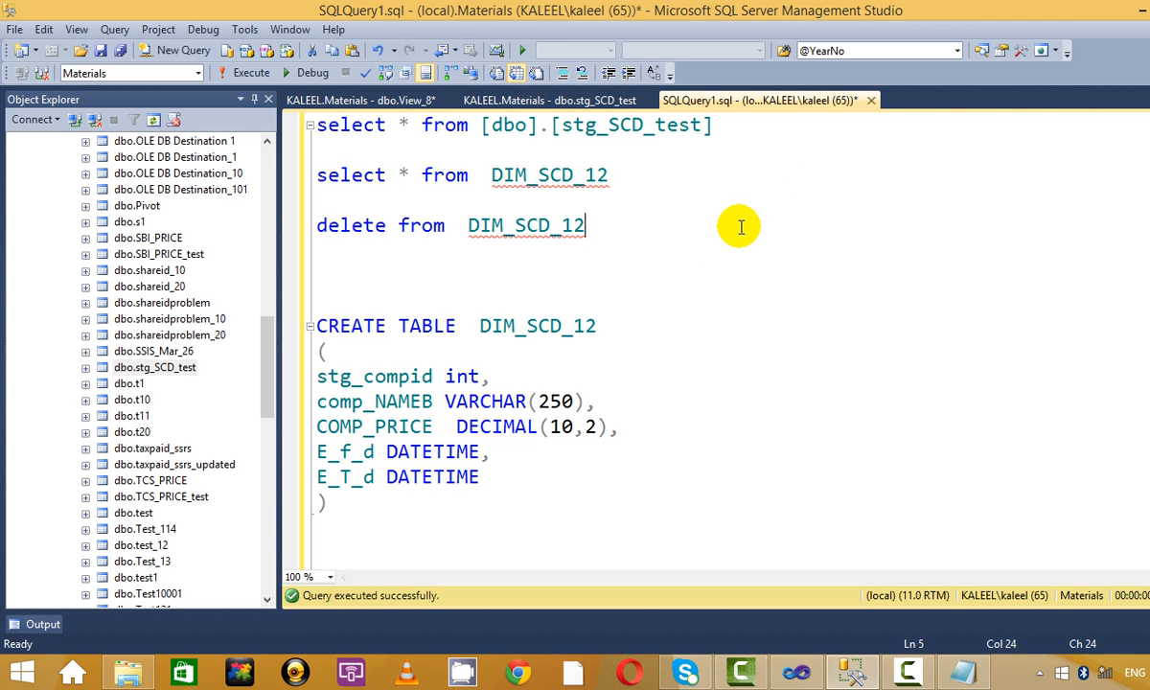
key(alt+Tab)
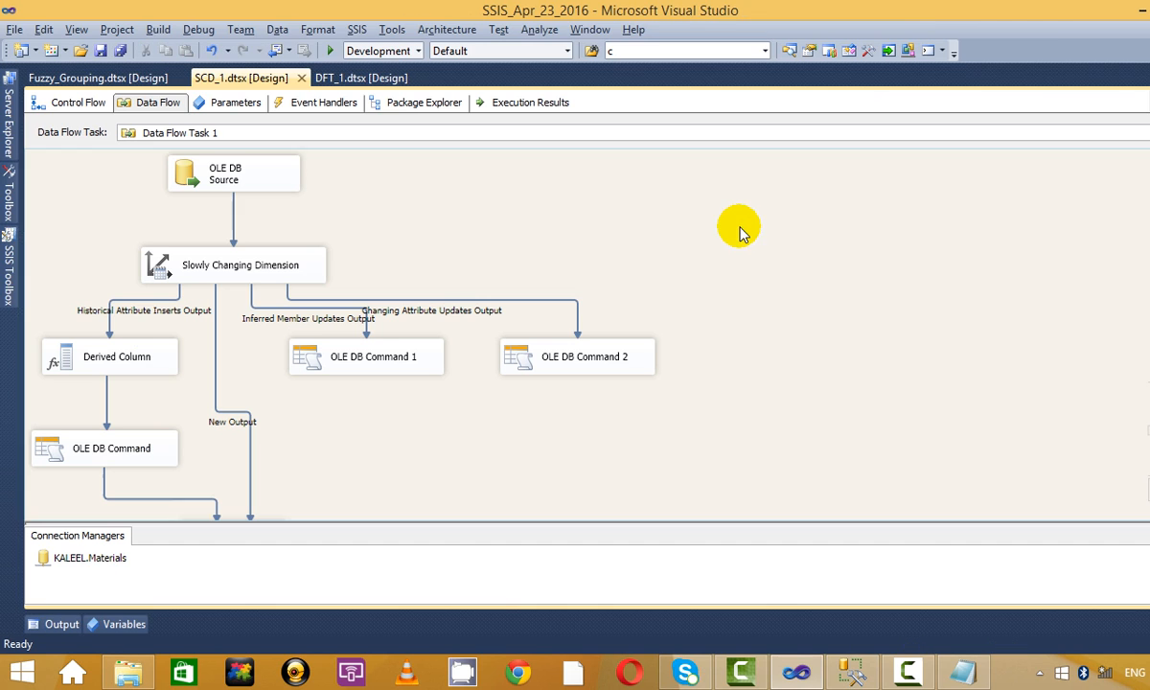
Run SCD_1.dtsx to a successful finish with 11 rows in, then stop debugging.
click(336, 51)
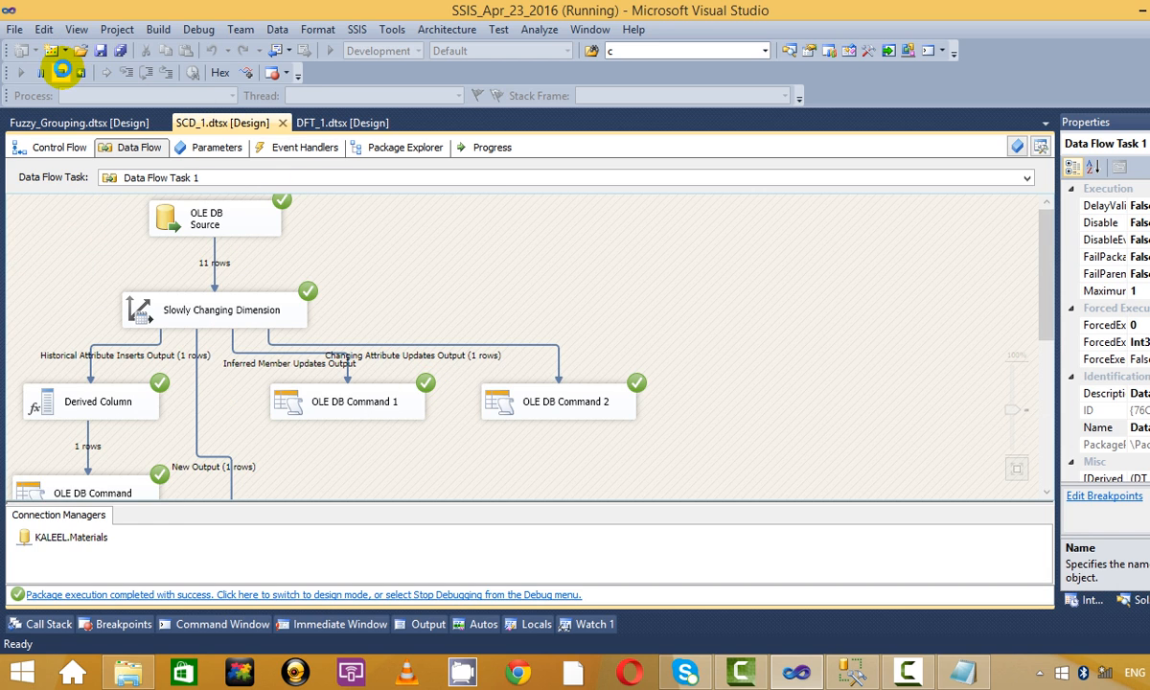
click(61, 71)
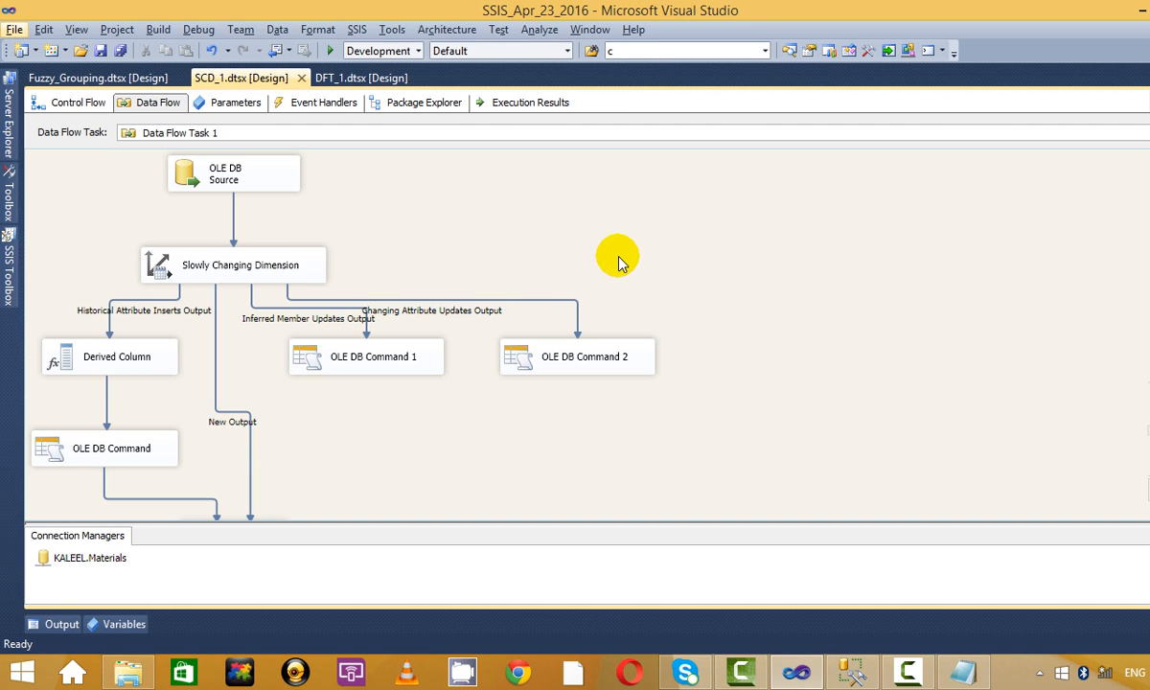
click(618, 261)
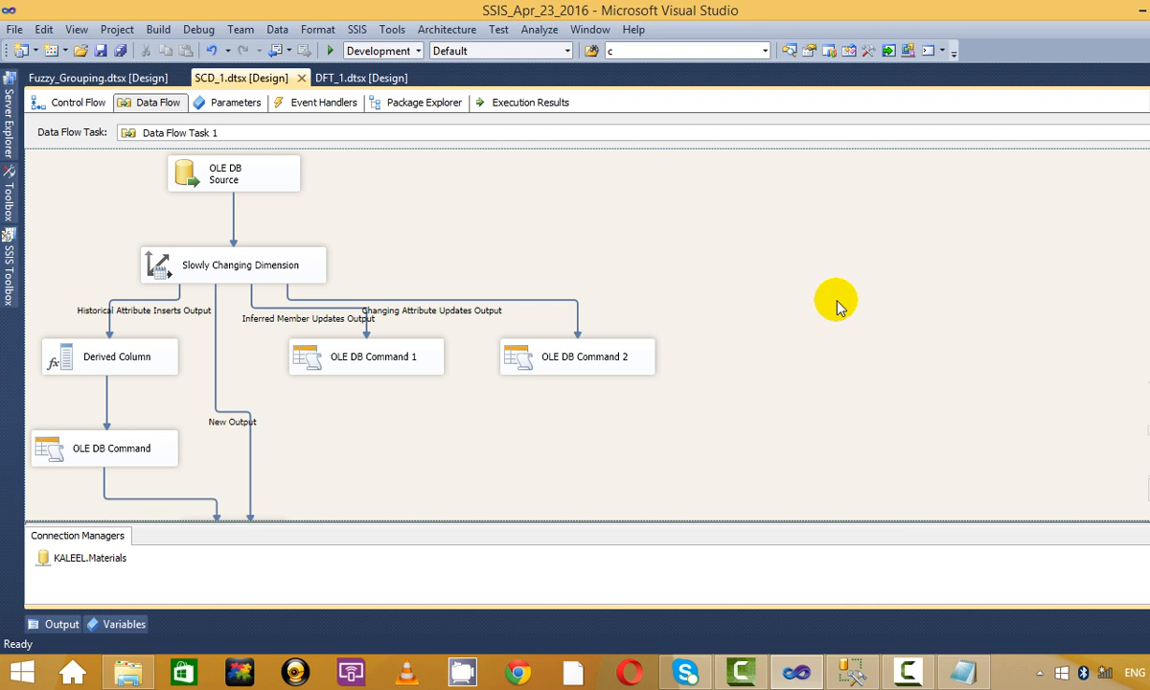
click(800, 670)
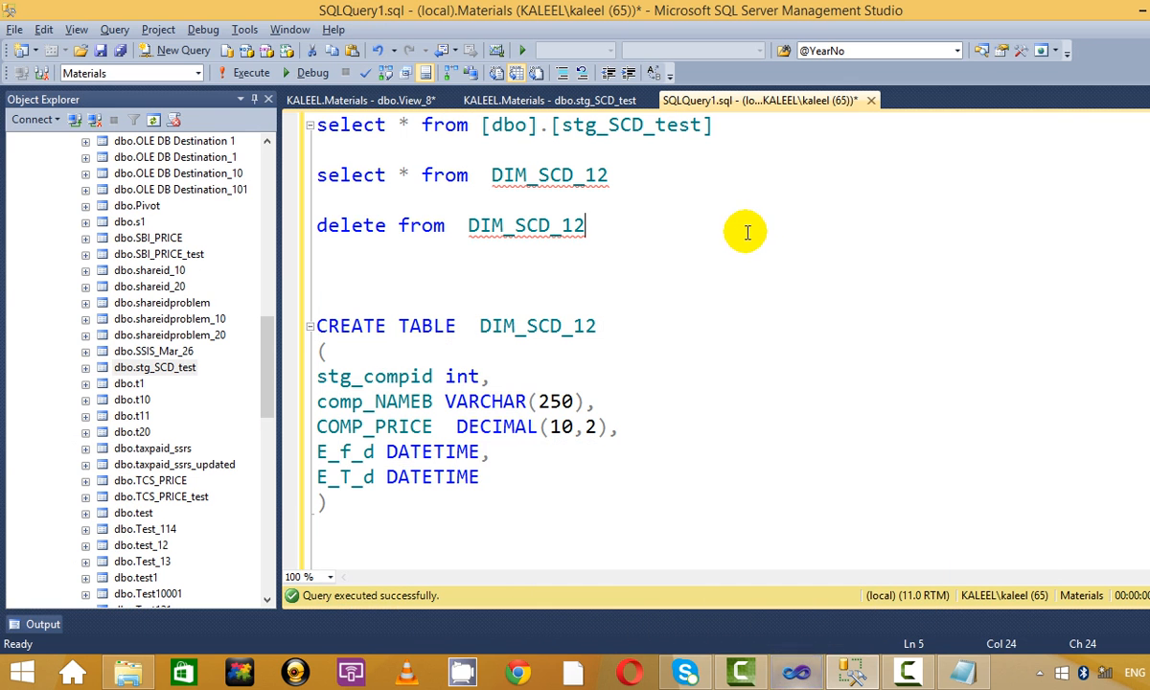
Glance at the SCD notes, then view the staged stg_SCD_test rows tab.
click(867, 664)
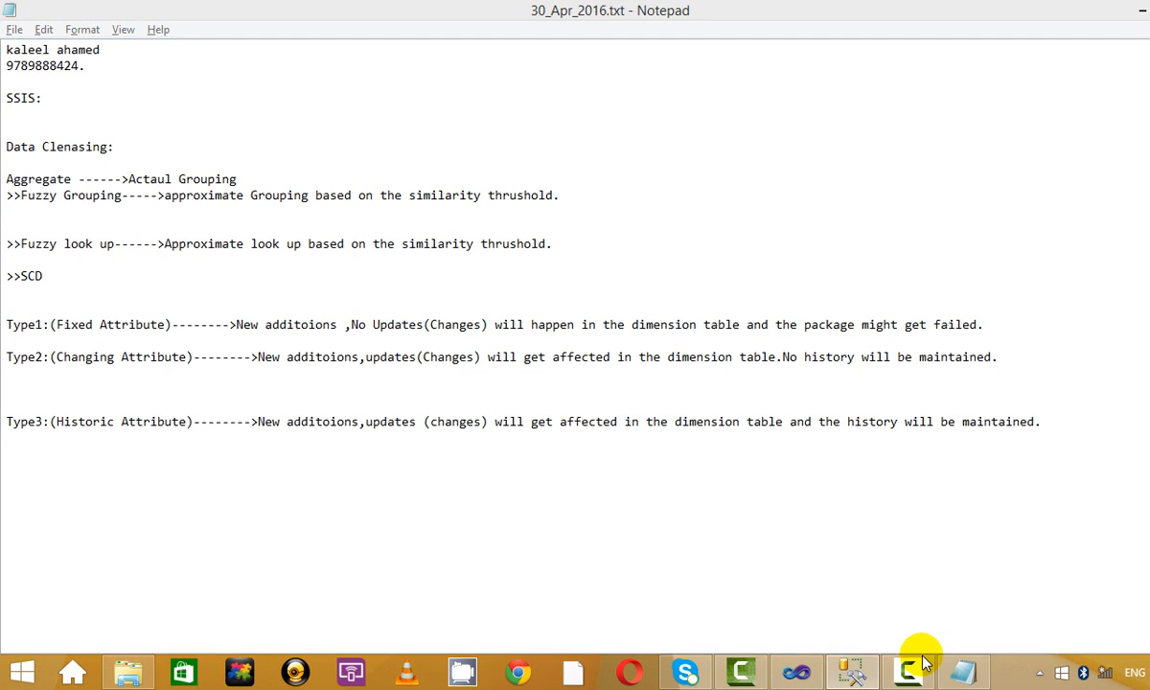
click(912, 671)
click(886, 324)
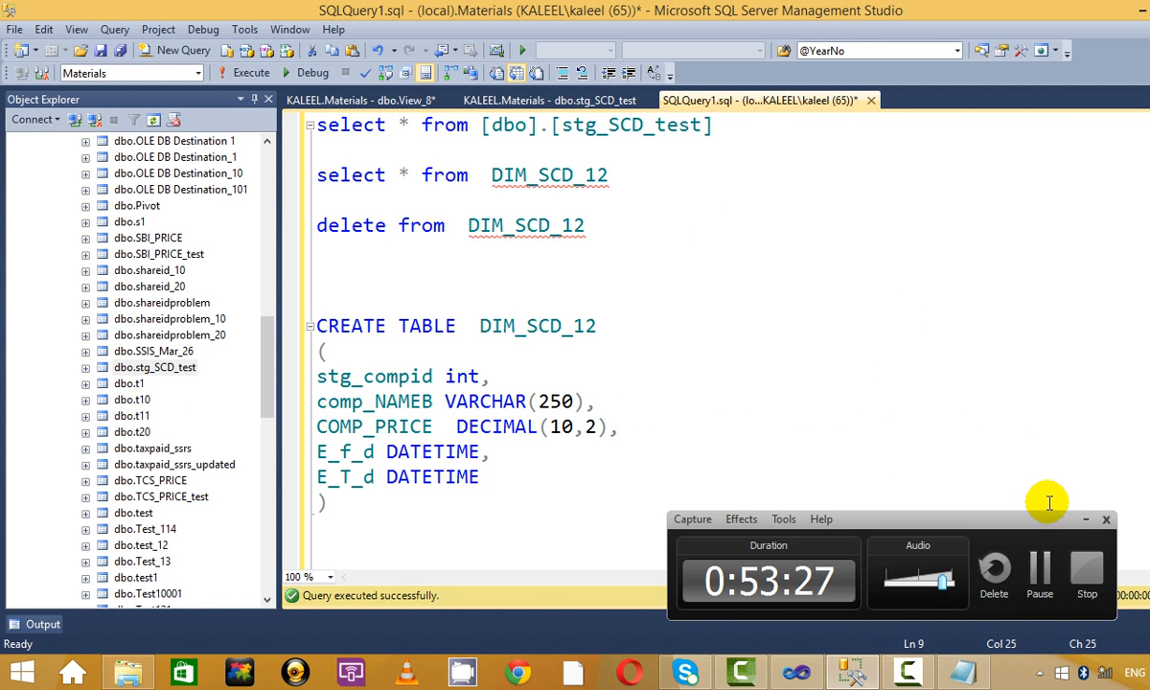
click(1082, 520)
click(422, 100)
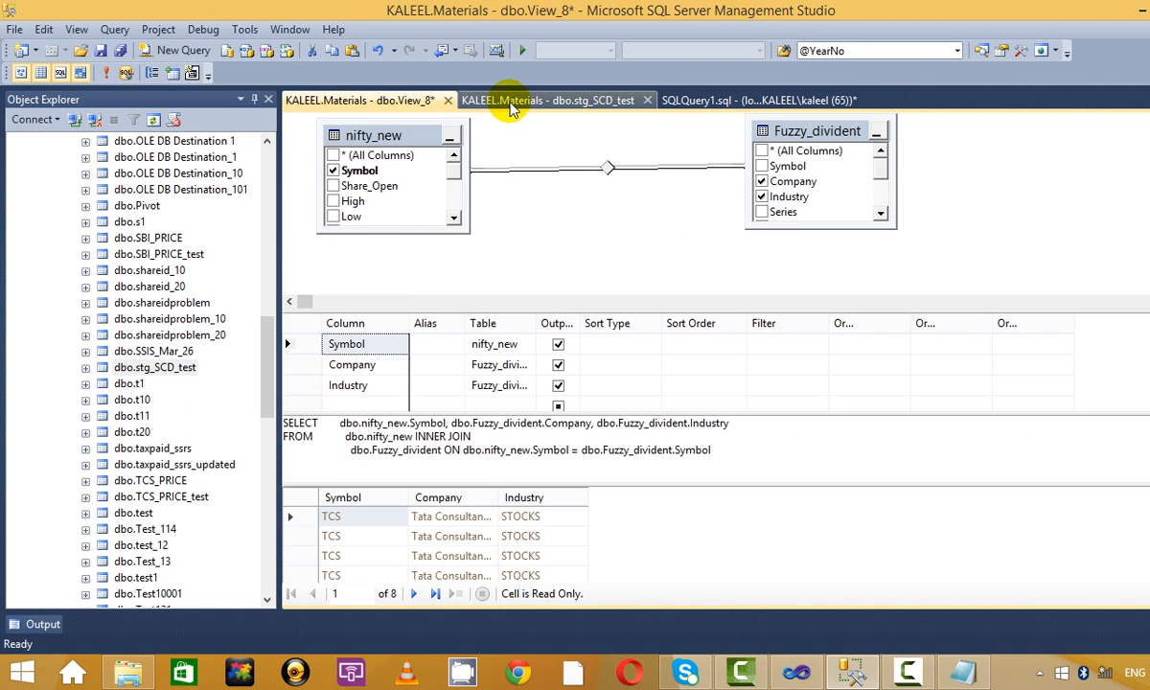
click(536, 100)
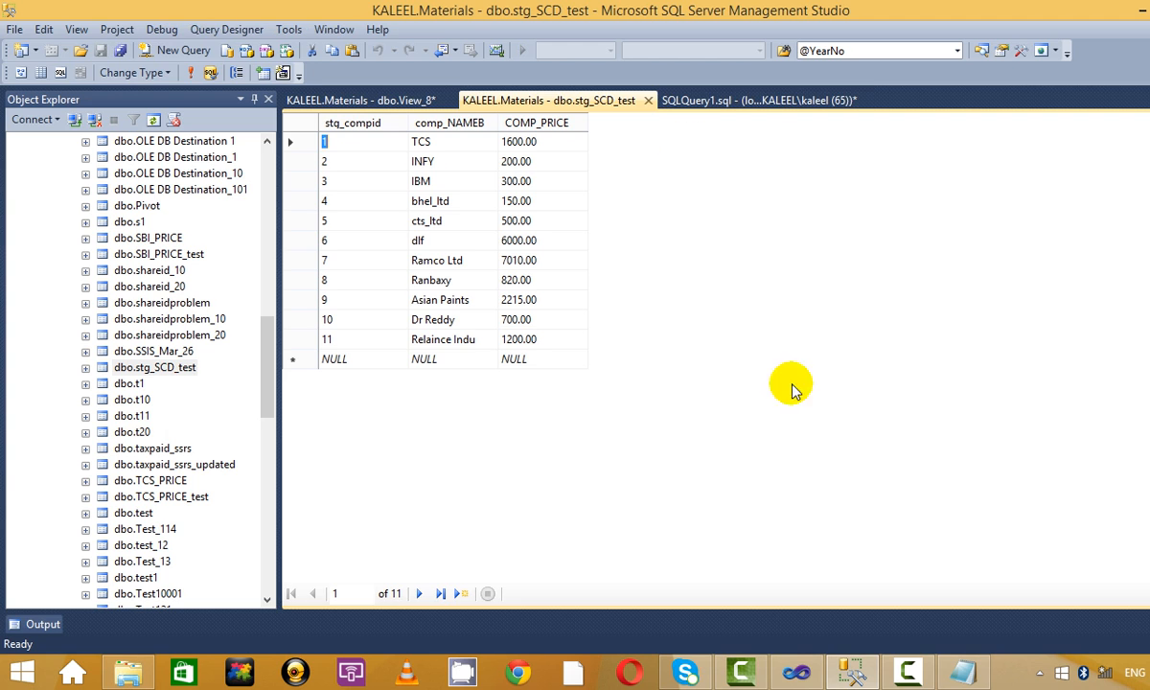
click(723, 100)
Run the staging table query and review its rows, including dlf's 6000.00 price.
drag(725, 125, 227, 100)
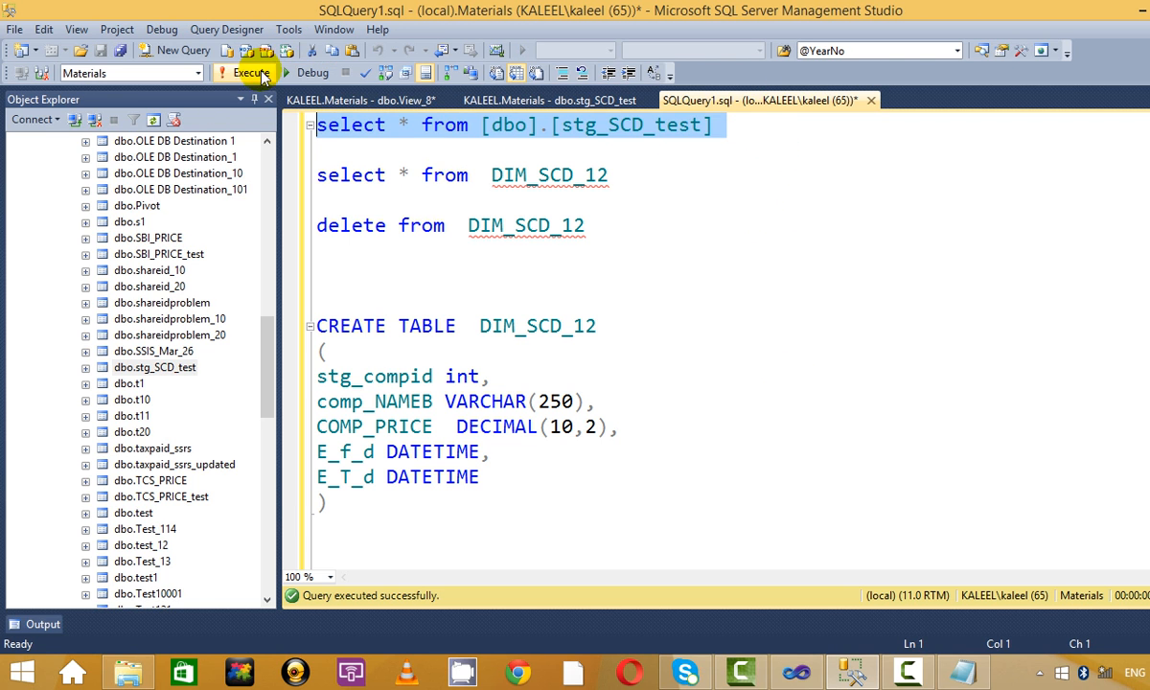
click(244, 73)
click(731, 228)
scroll(704, 226, down, 2)
scroll(696, 430, down, 1)
click(465, 494)
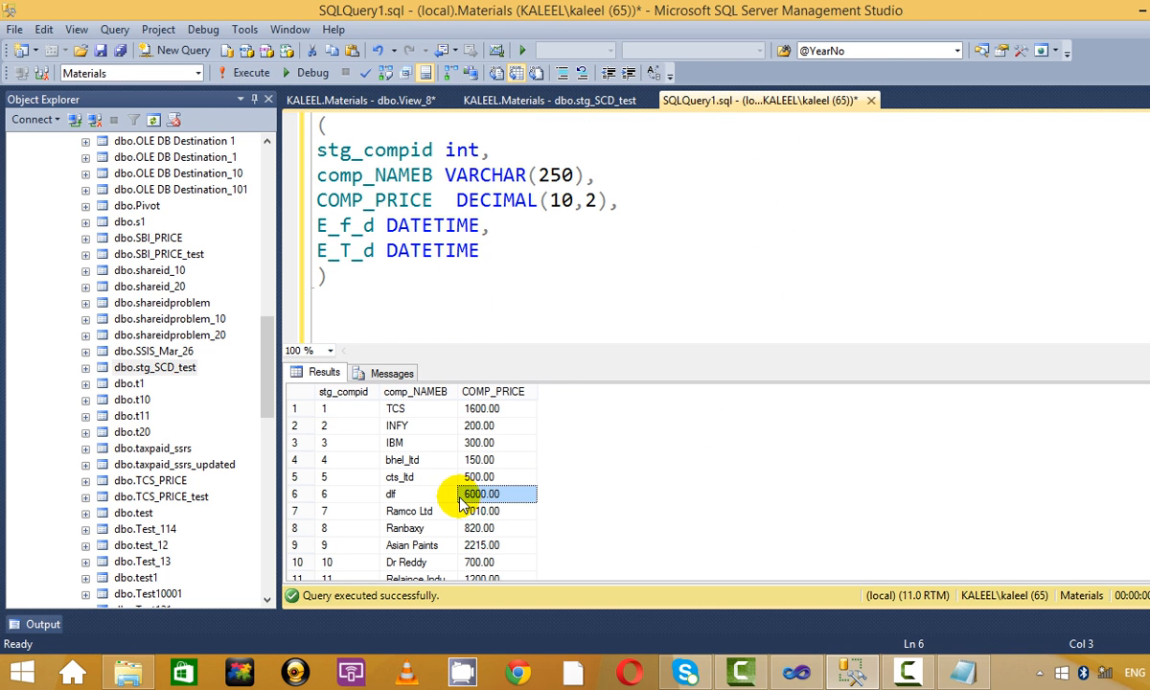
scroll(457, 503, down, 1)
scroll(431, 483, up, 1)
Run 'select * from DIM_SCD_12' to list the dimension rows.
click(704, 201)
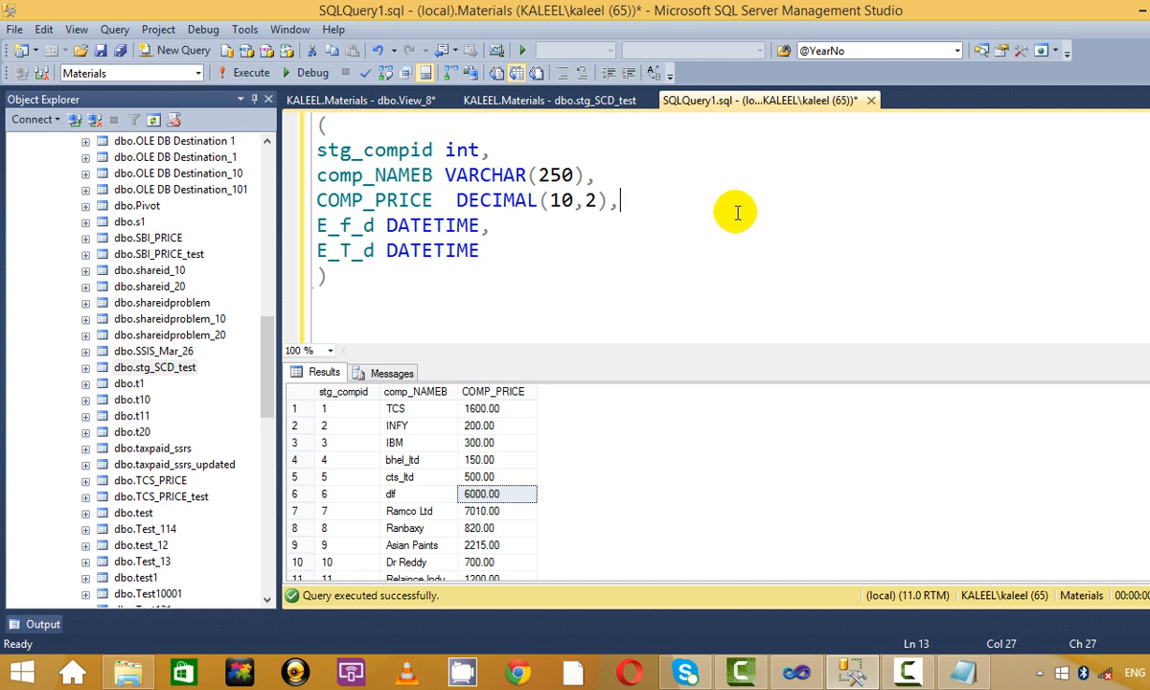
scroll(703, 197, up, 3)
drag(628, 176, 191, 196)
click(531, 174)
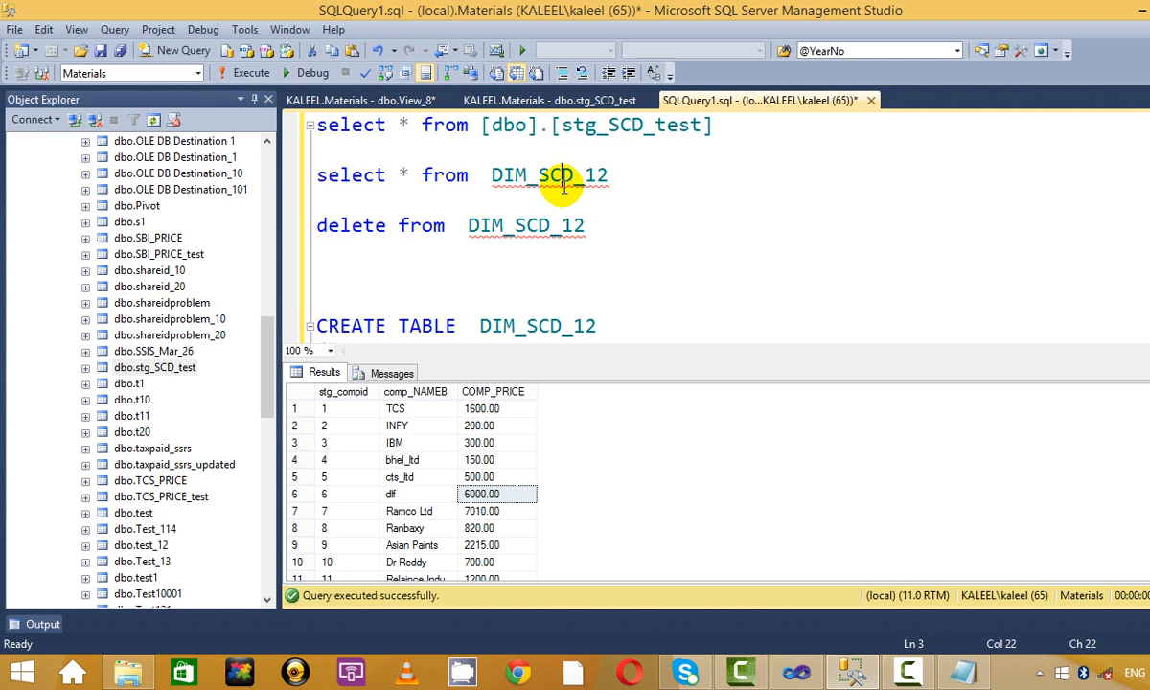
drag(623, 175, 293, 175)
click(251, 73)
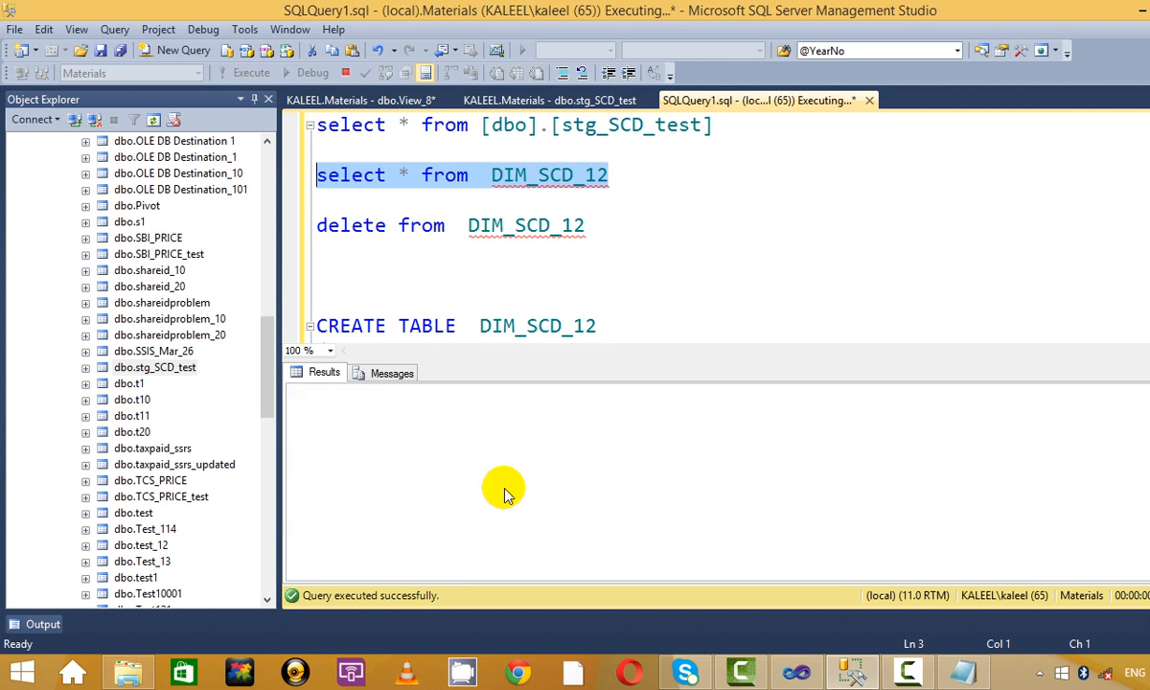
Inspect row 7: Ramco Ltd's old 7000.00 price with its start and new end date.
scroll(484, 465, down, 1)
click(436, 460)
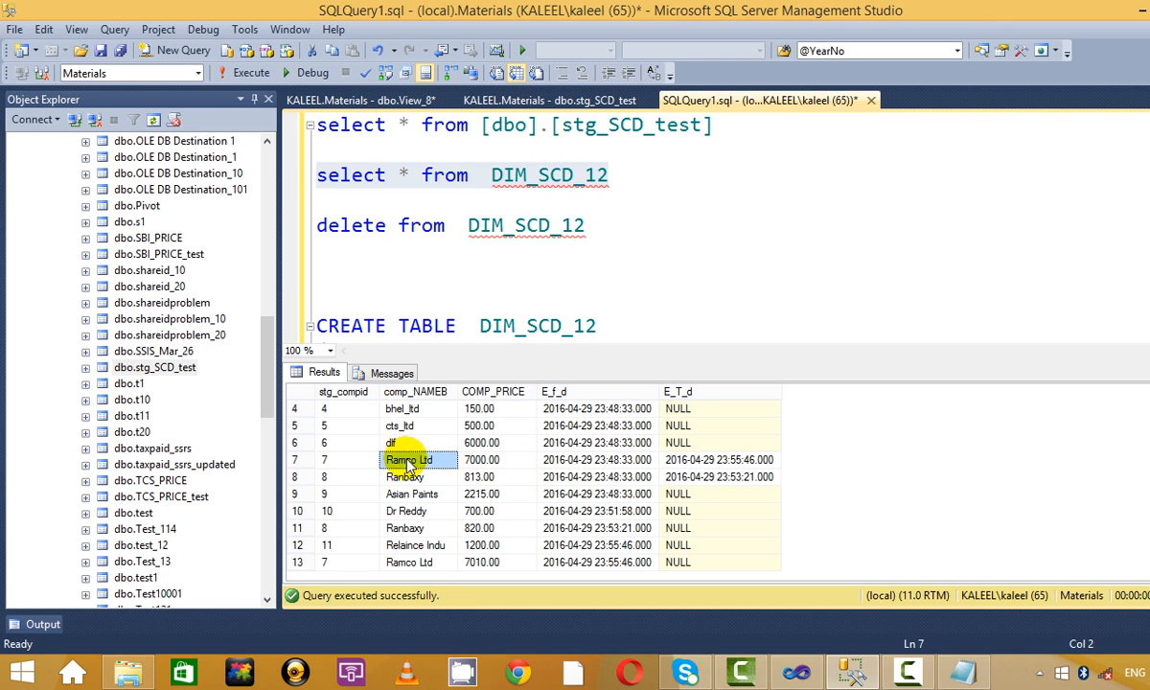
click(489, 460)
click(594, 460)
click(699, 460)
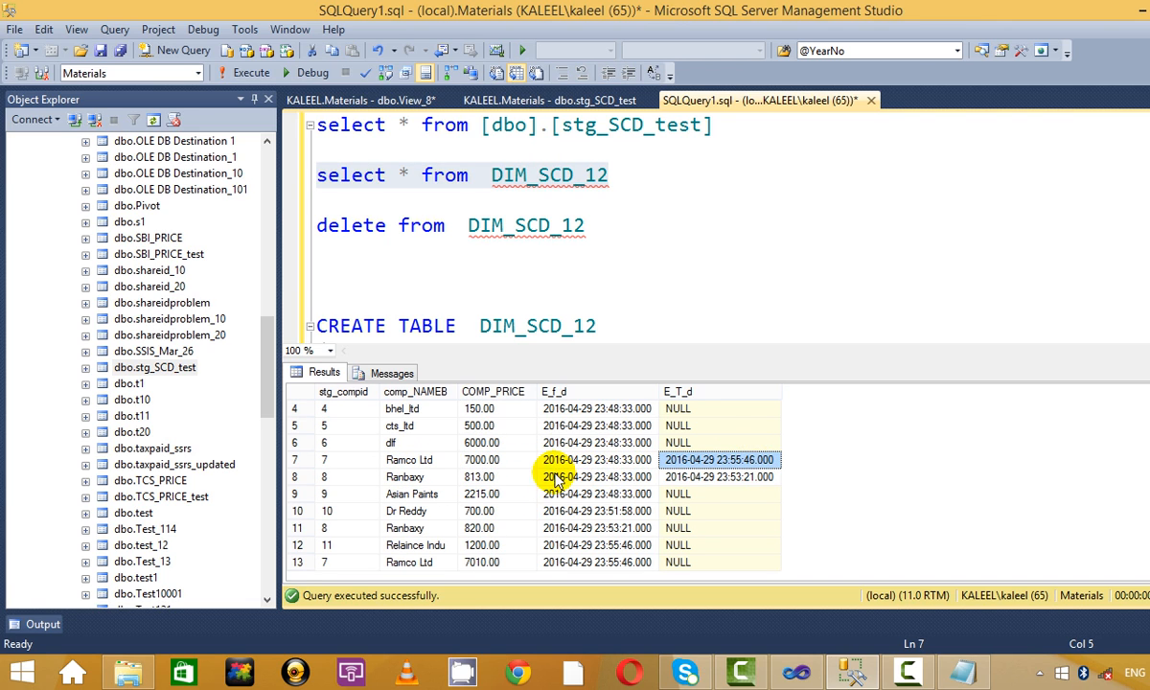
click(482, 460)
click(752, 459)
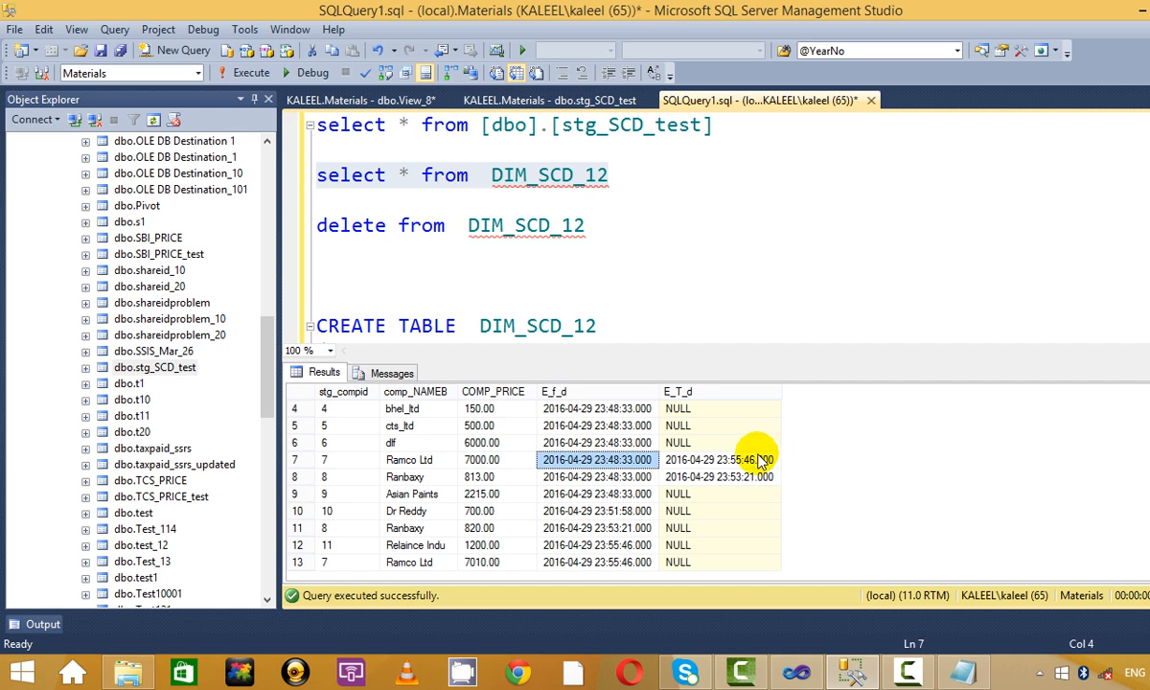
click(613, 459)
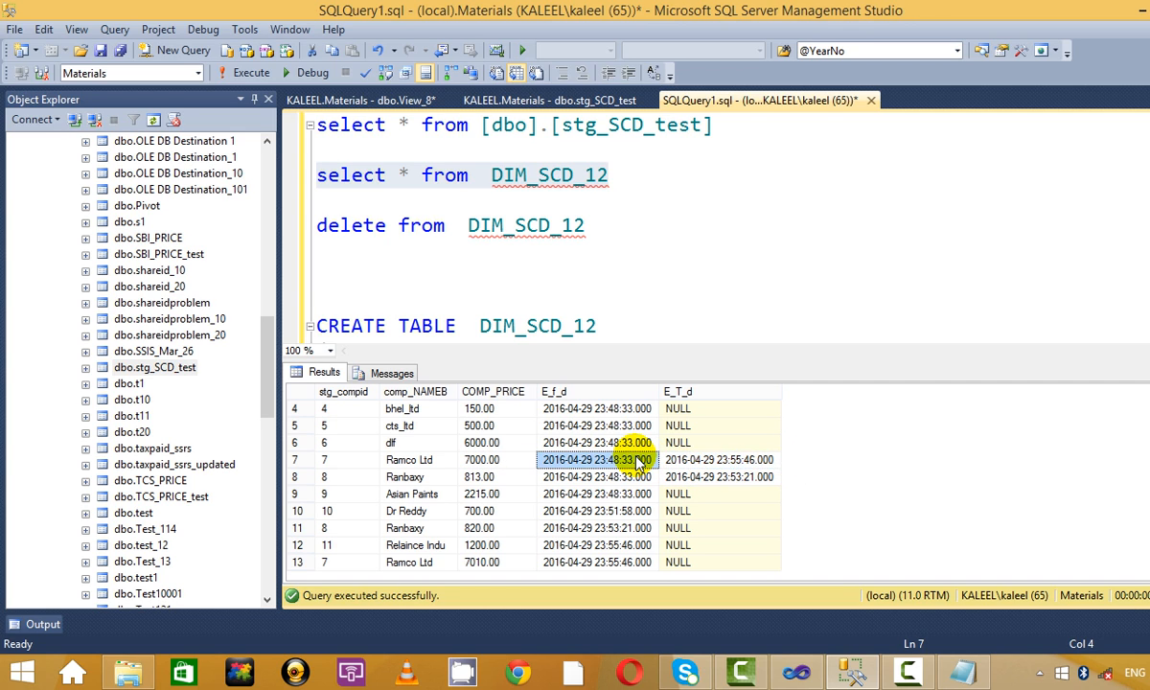
click(744, 461)
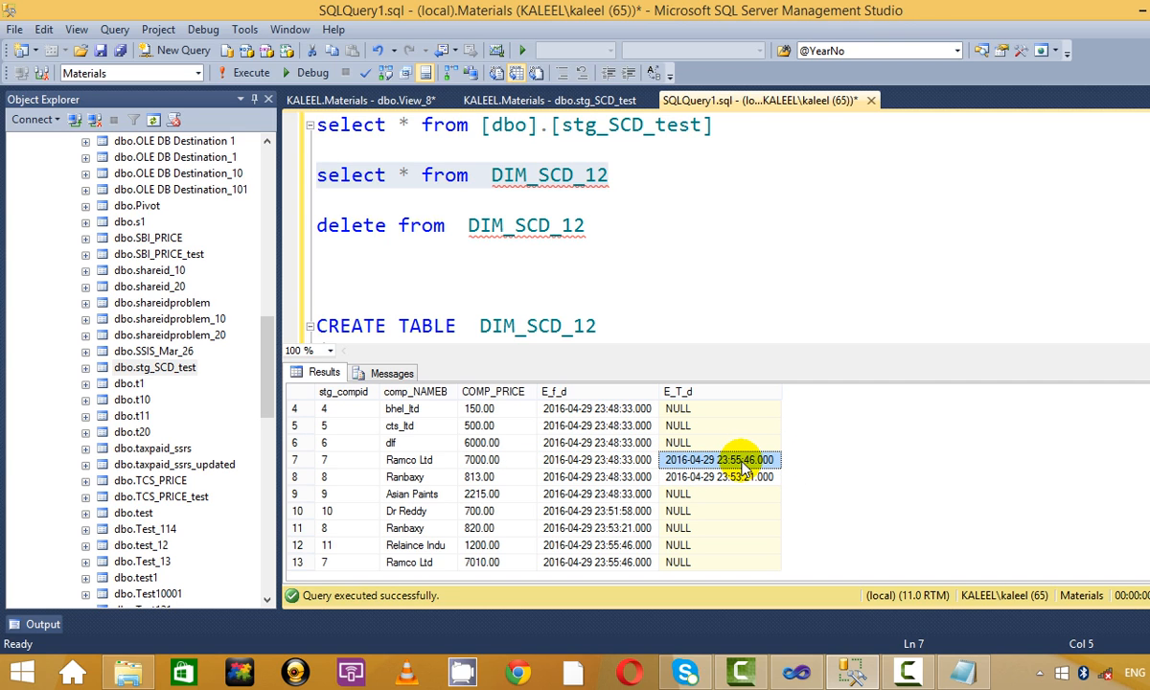
Inspect new rows 13 (Ramco Ltd at 7010.00) and 12 (1200.00), plus IBM's name.
click(428, 565)
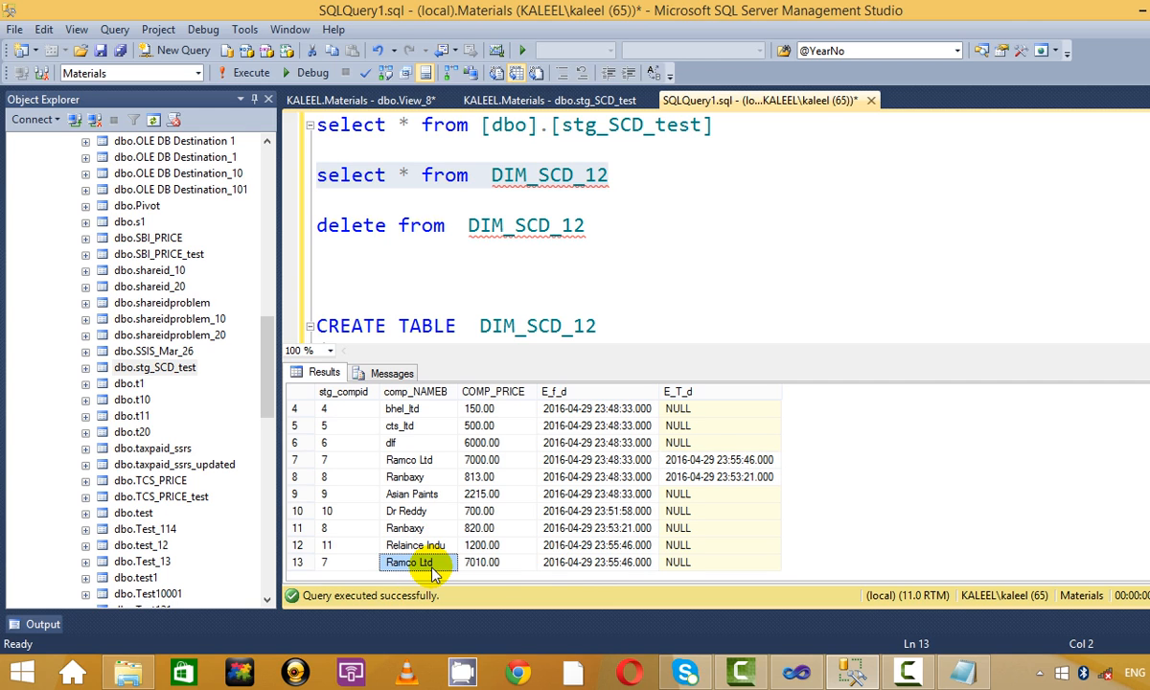
click(545, 562)
click(522, 569)
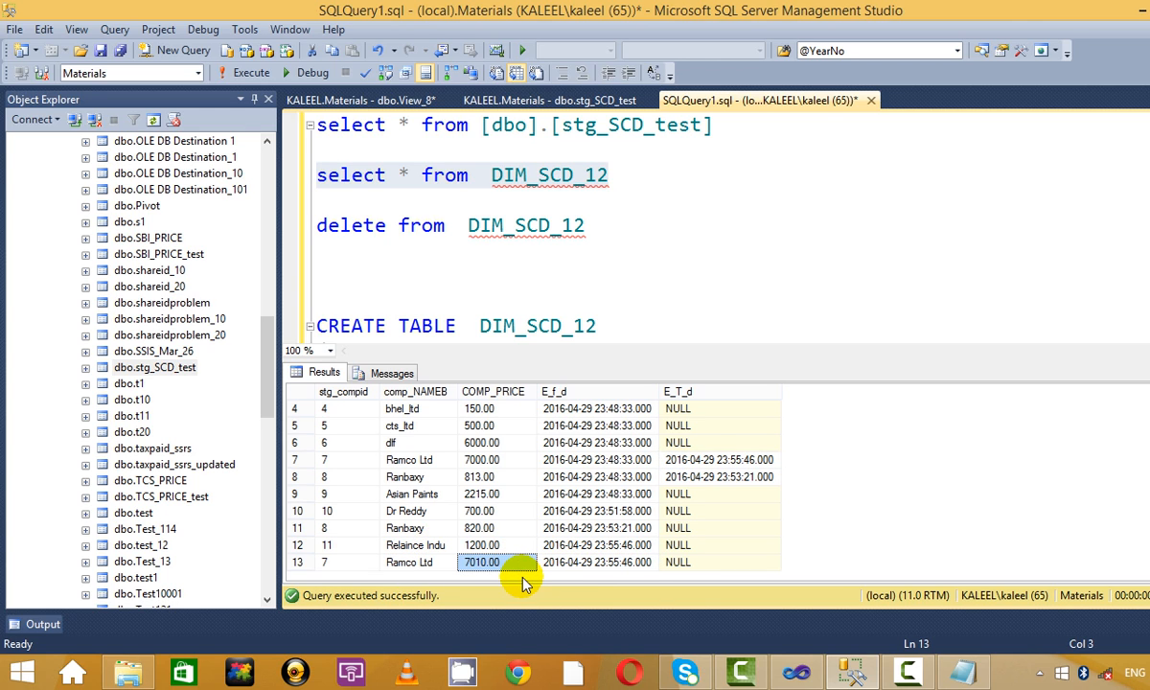
click(464, 543)
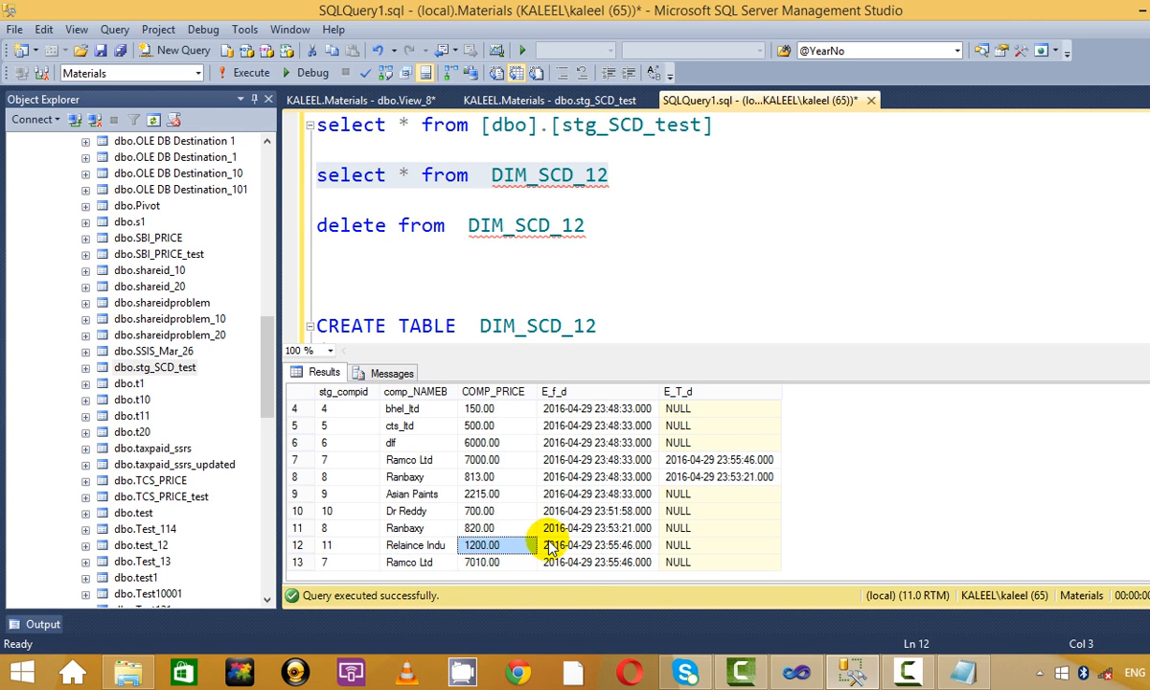
click(548, 544)
scroll(479, 517, up, 1)
click(412, 444)
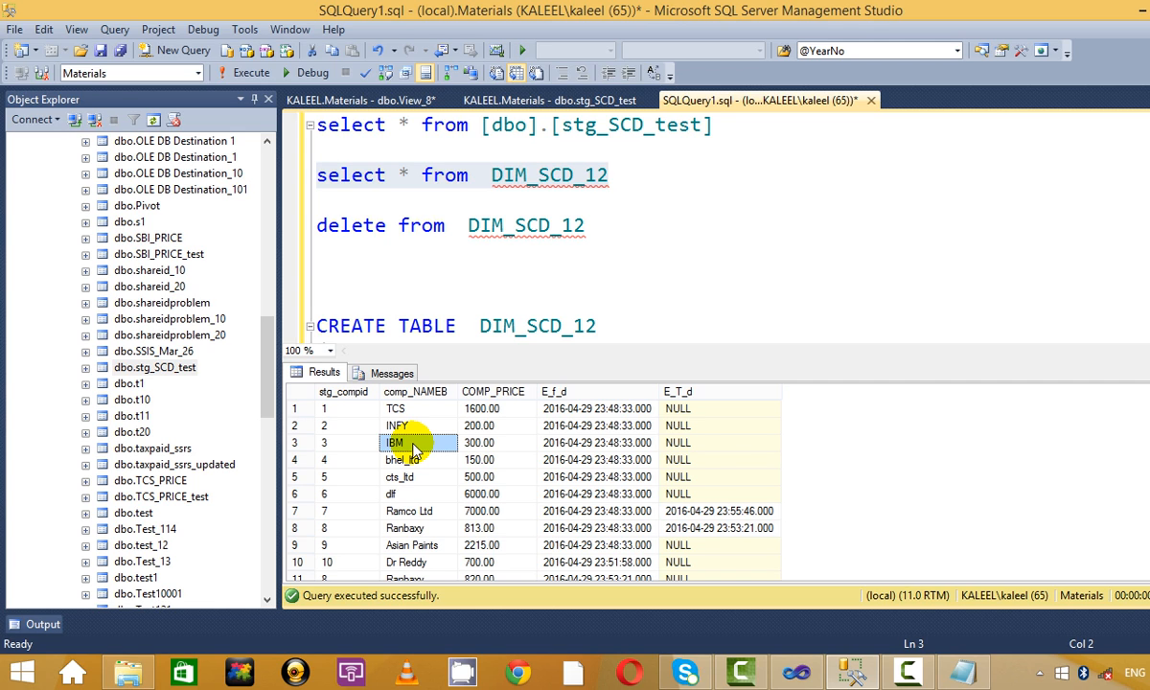
Compare old Ramco Ltd row 7 with new row 13, then select the staging query.
scroll(414, 450, down, 1)
click(443, 461)
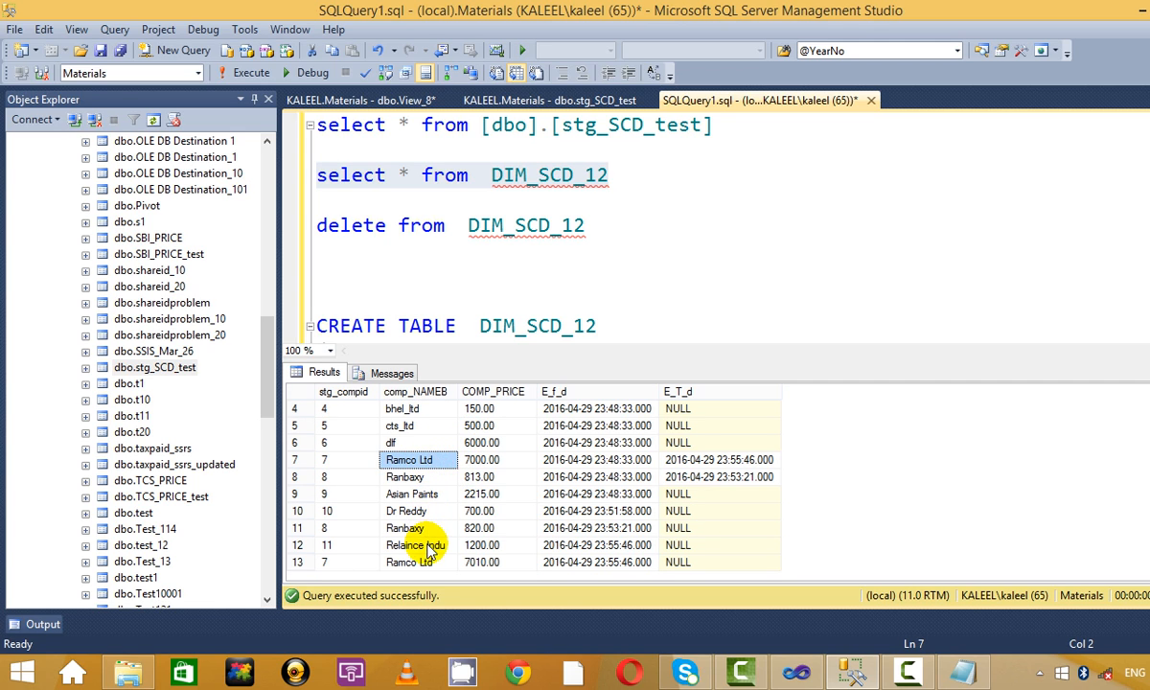
click(422, 560)
click(412, 460)
click(421, 561)
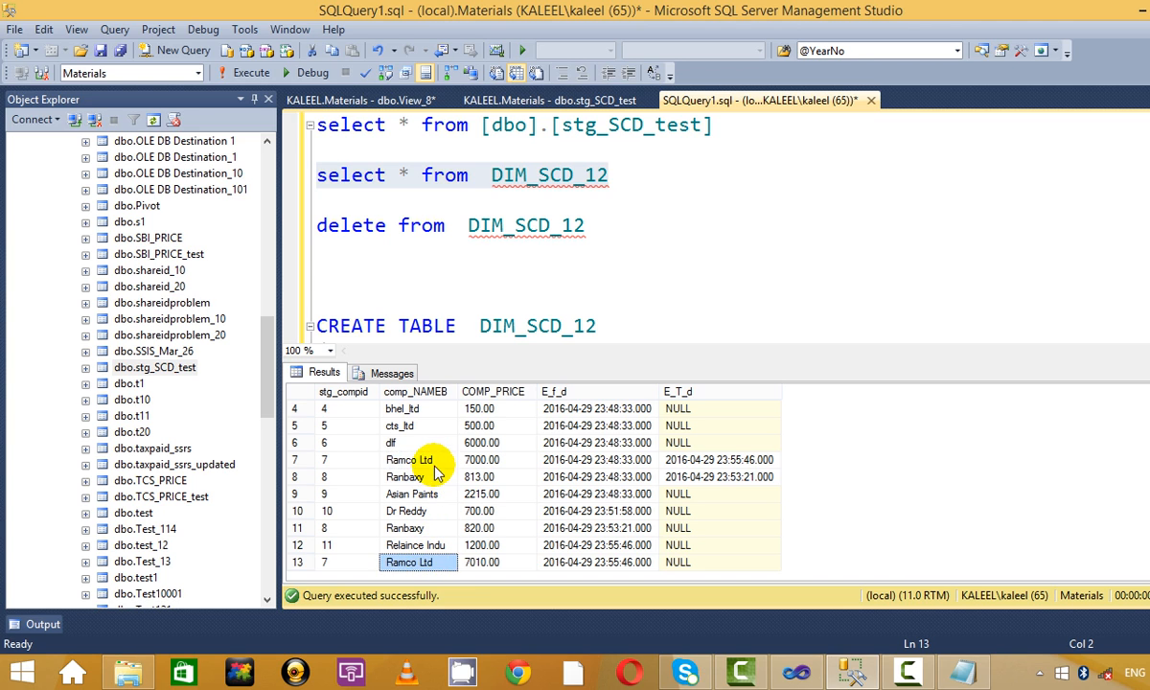
drag(726, 126, 392, 79)
Edit stg_SCD_test row 7, shortening the company name from Ramco Ltd to Ramco.
click(245, 73)
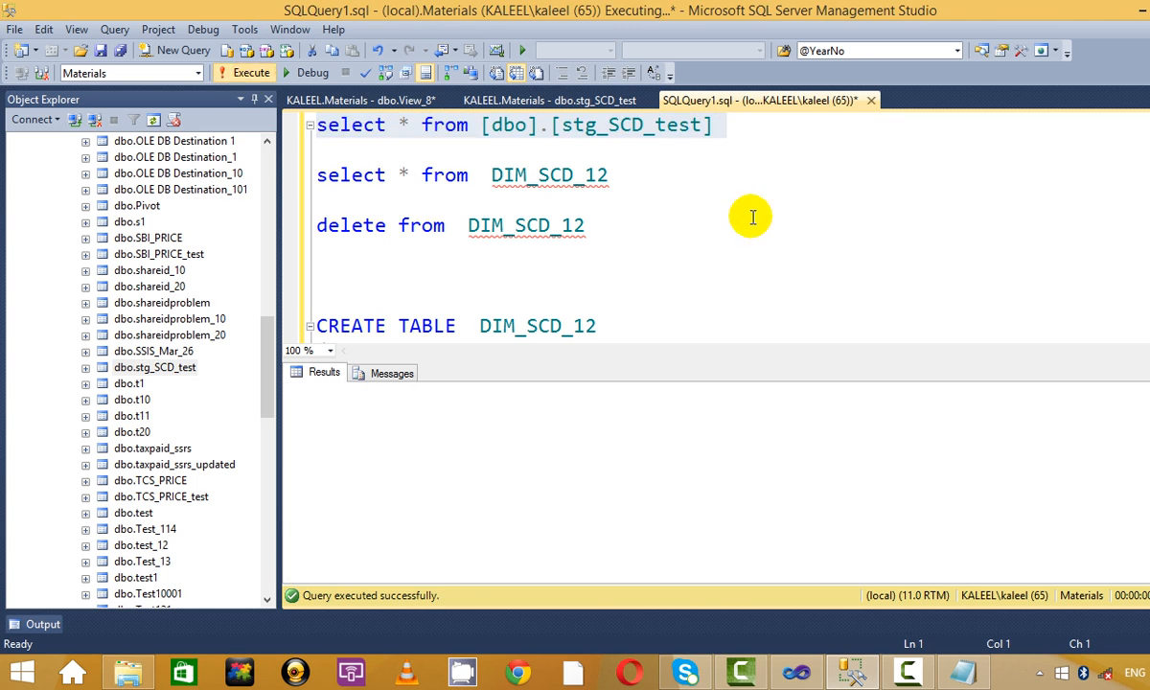
click(445, 491)
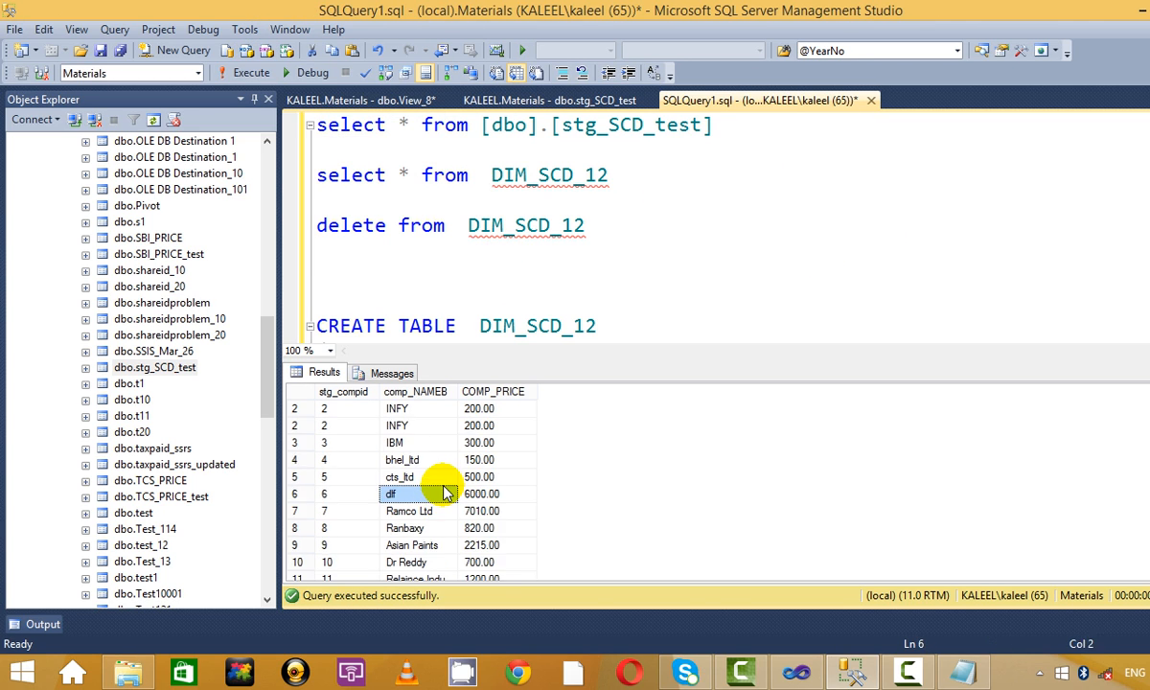
click(491, 100)
click(430, 200)
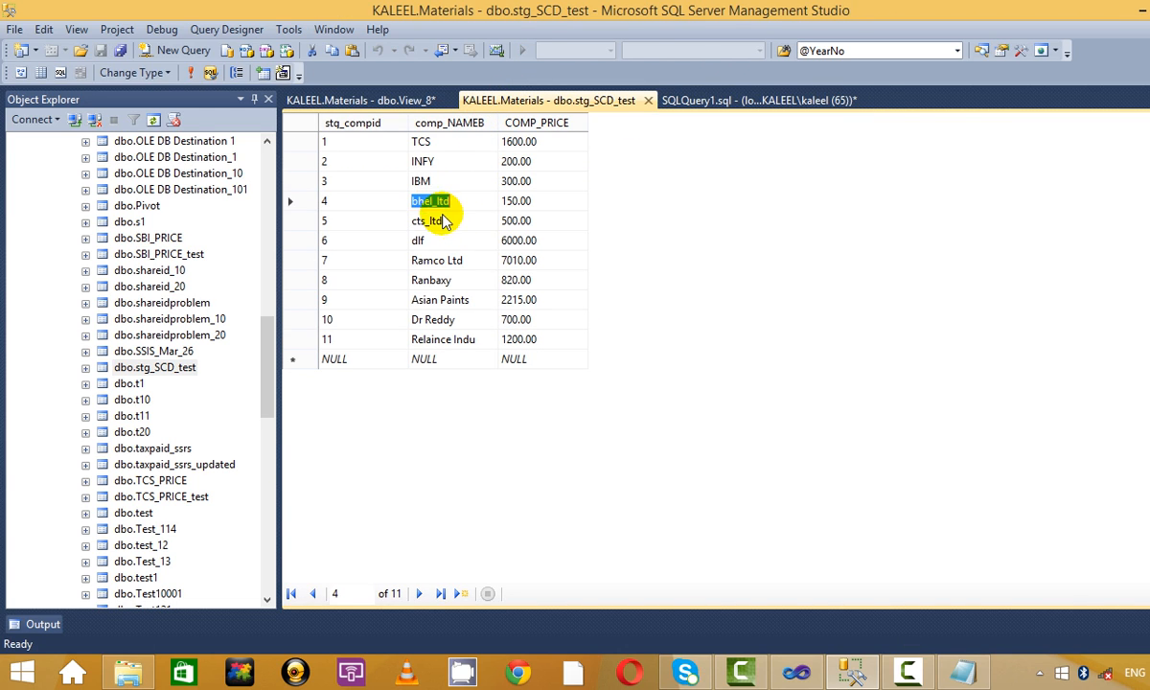
click(422, 240)
click(438, 259)
click(446, 258)
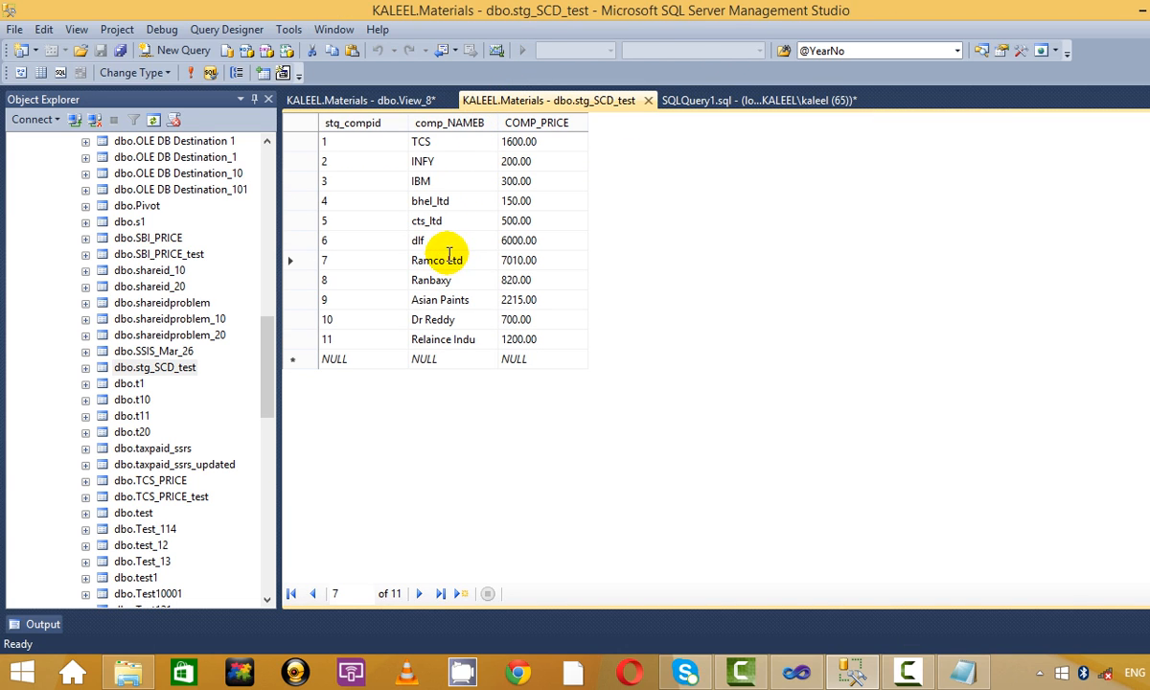
drag(448, 259, 573, 275)
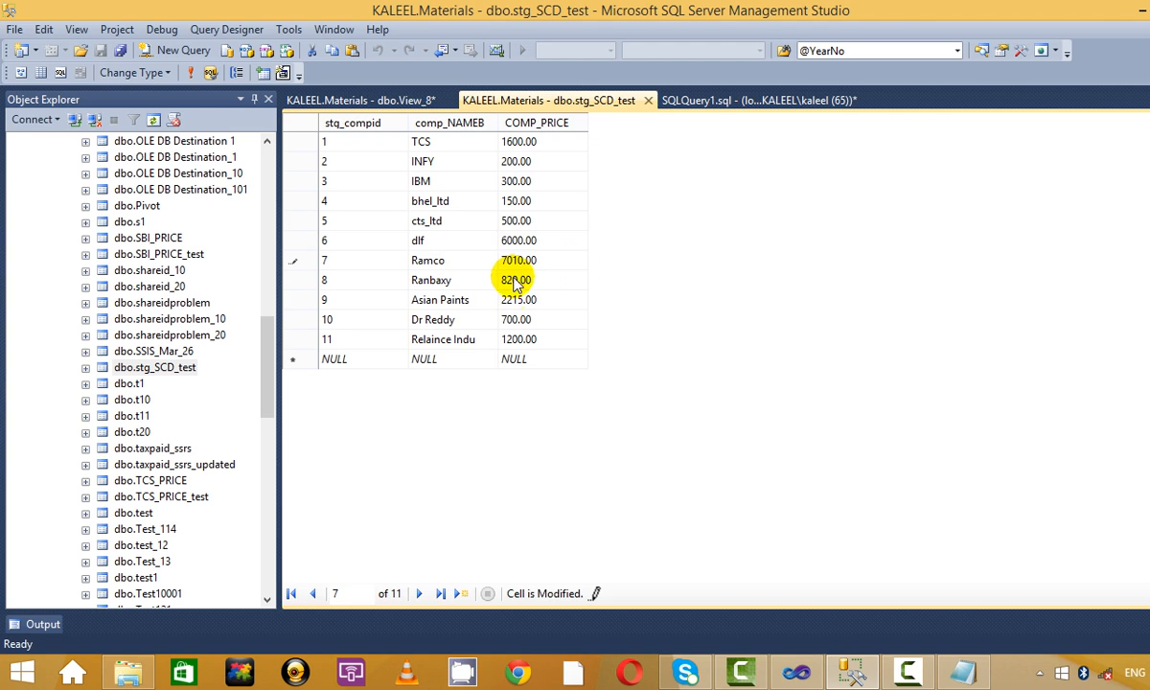
click(433, 319)
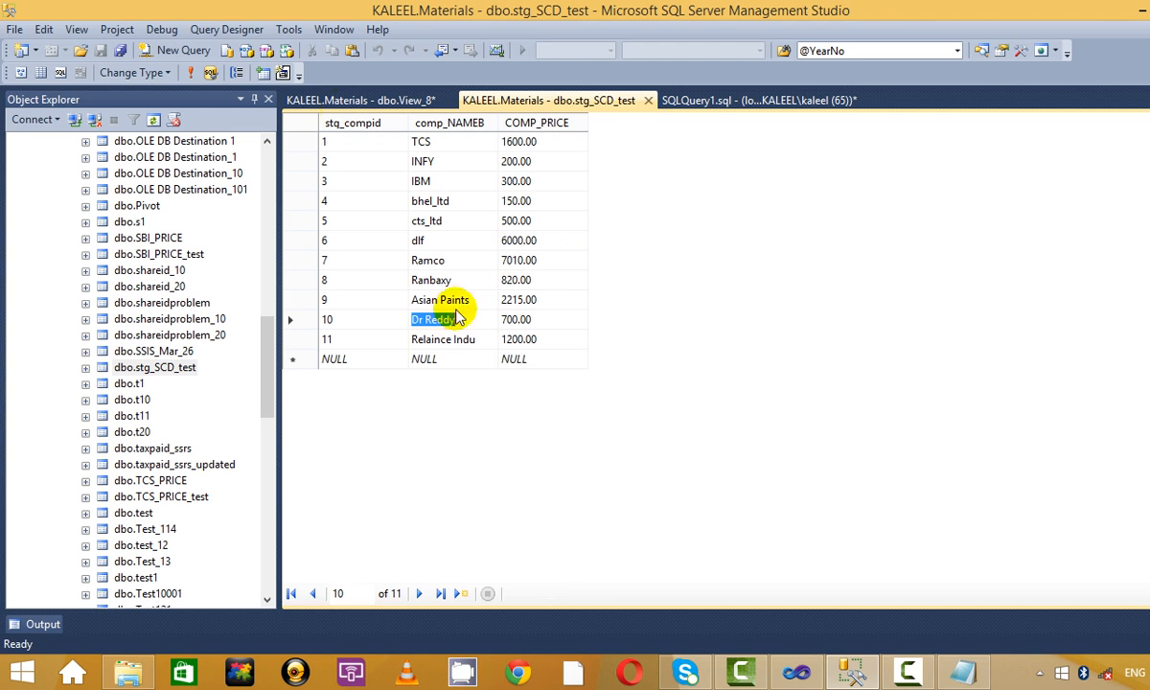
Reload the staging rows to confirm Ramco, then return to the SQLQuery1 script.
click(189, 74)
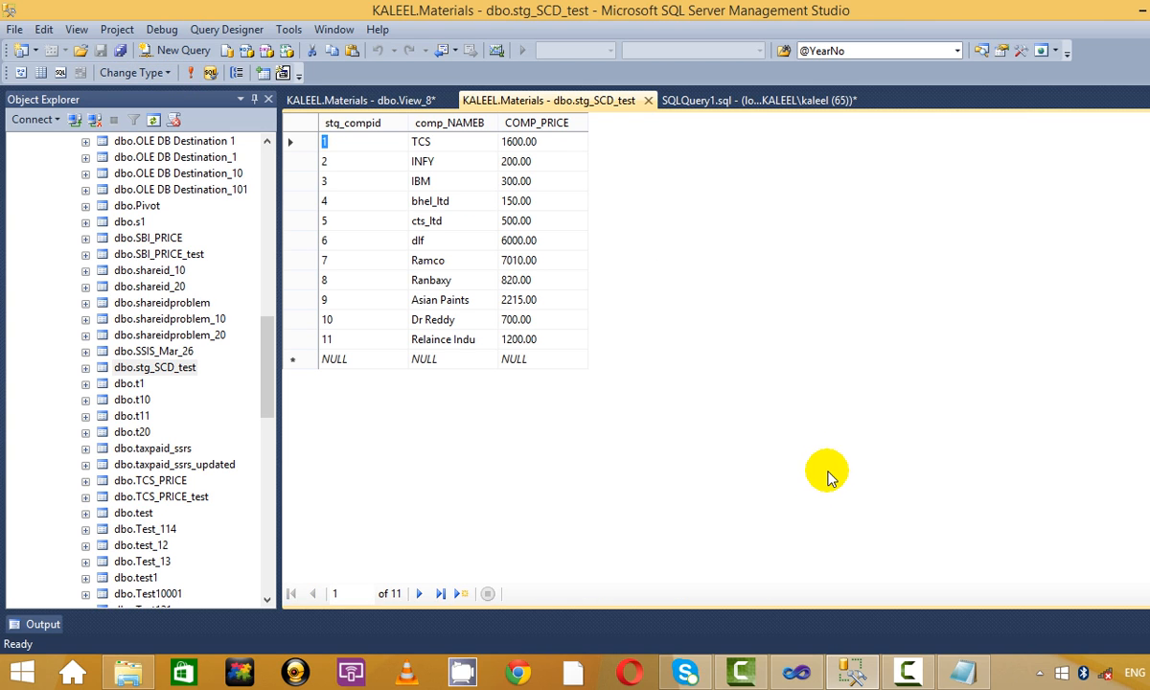
click(757, 97)
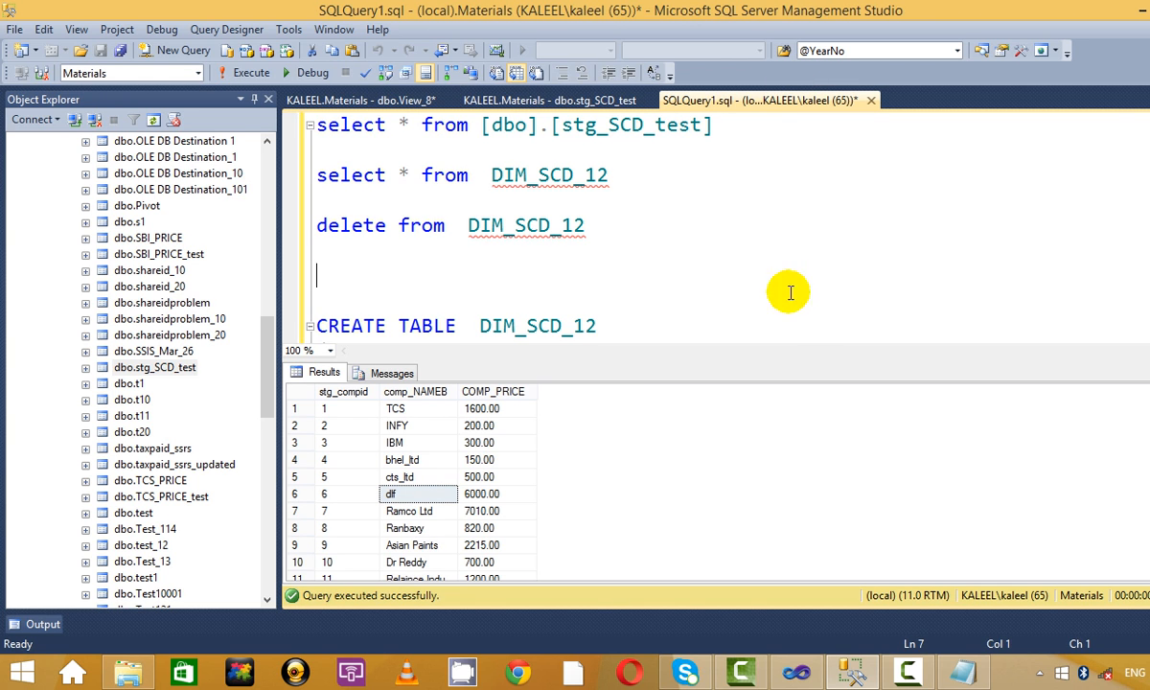
click(412, 528)
scroll(412, 528, down, 1)
click(731, 300)
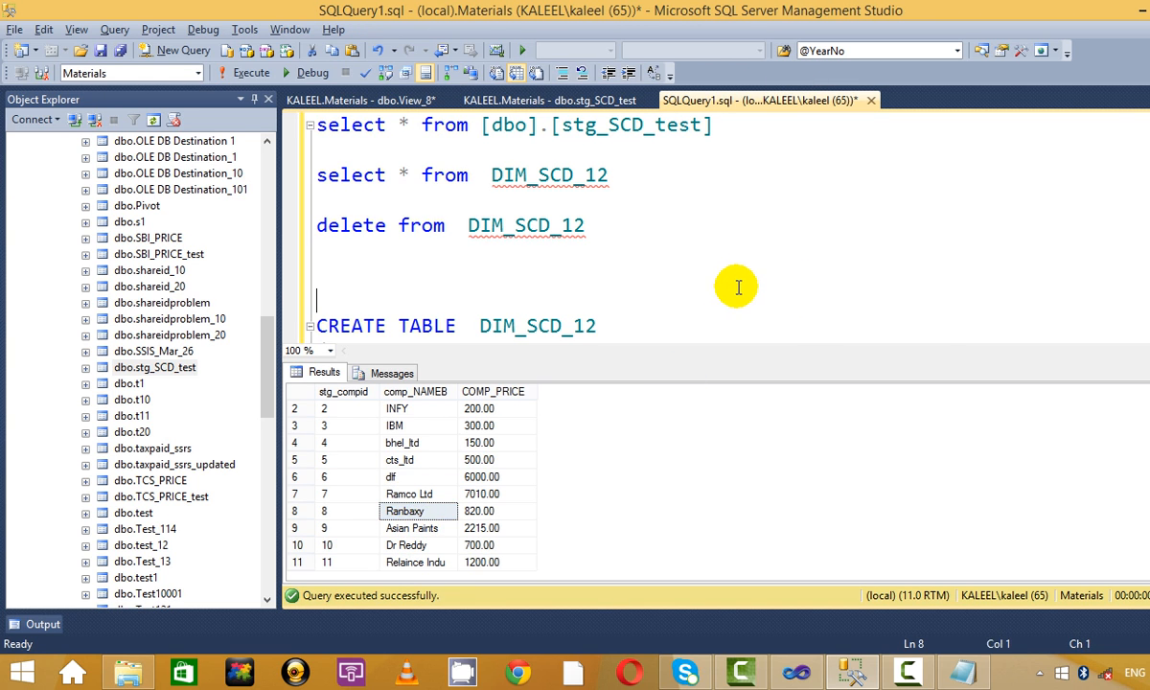
key(alt+Tab)
key(alt+Tab)
click(633, 246)
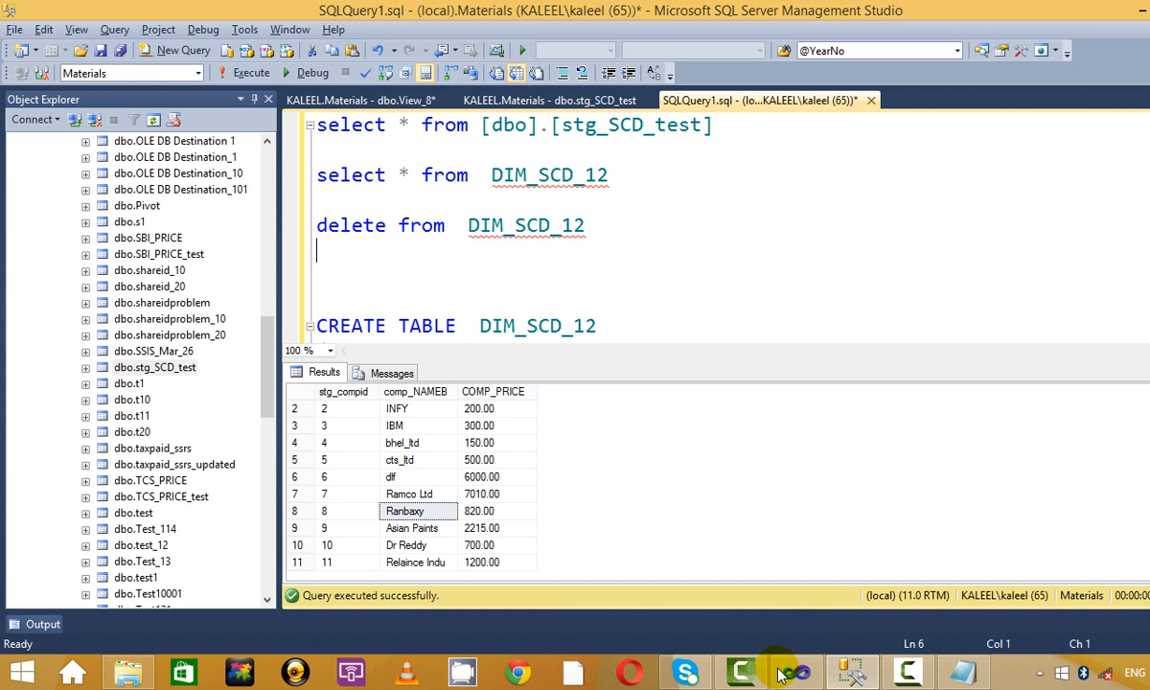
Review the Slowly Changing Dimension wizard's change types and outdated-records option.
click(795, 672)
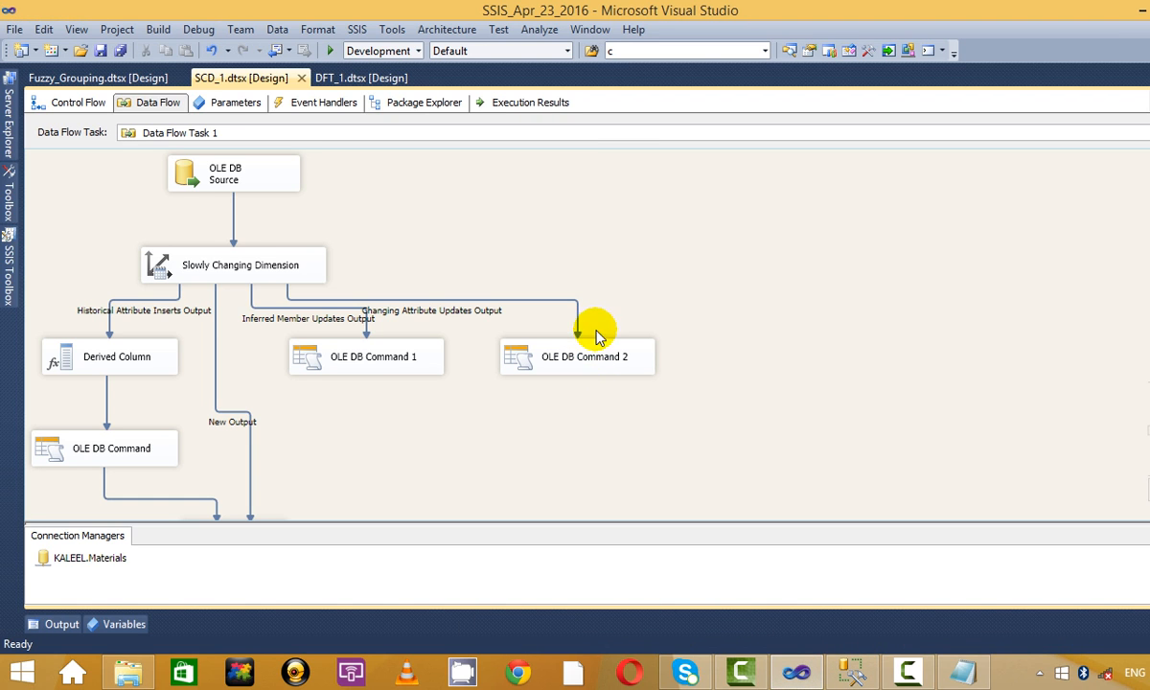
click(218, 267)
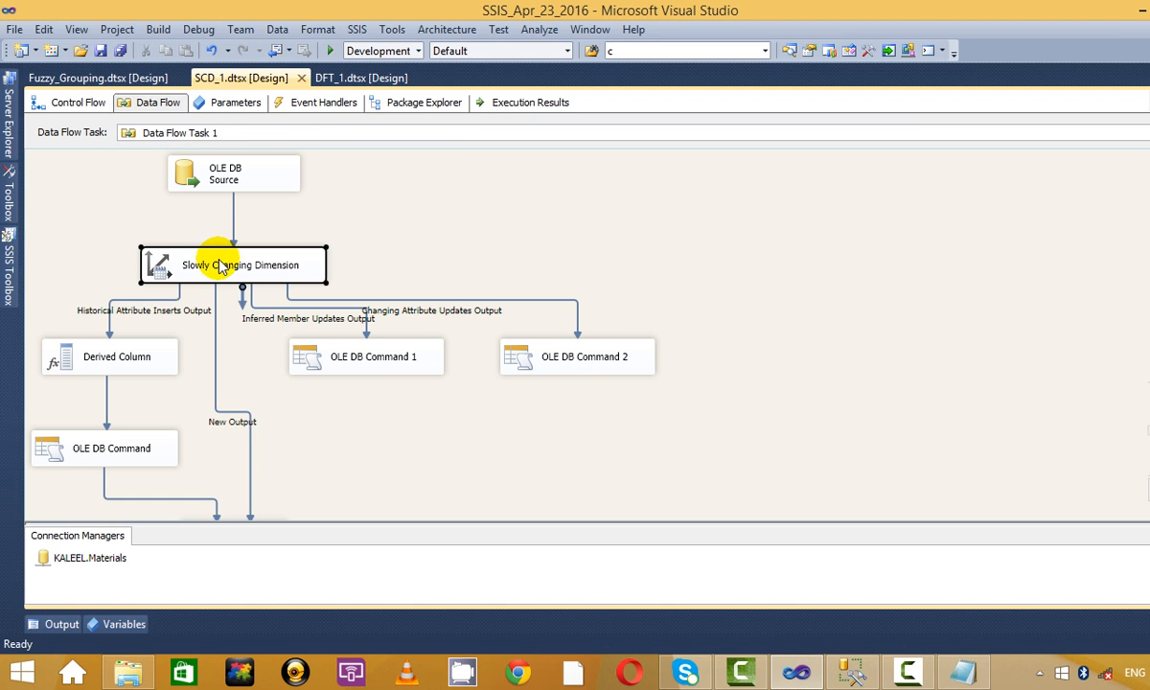
right_click(207, 241)
click(367, 277)
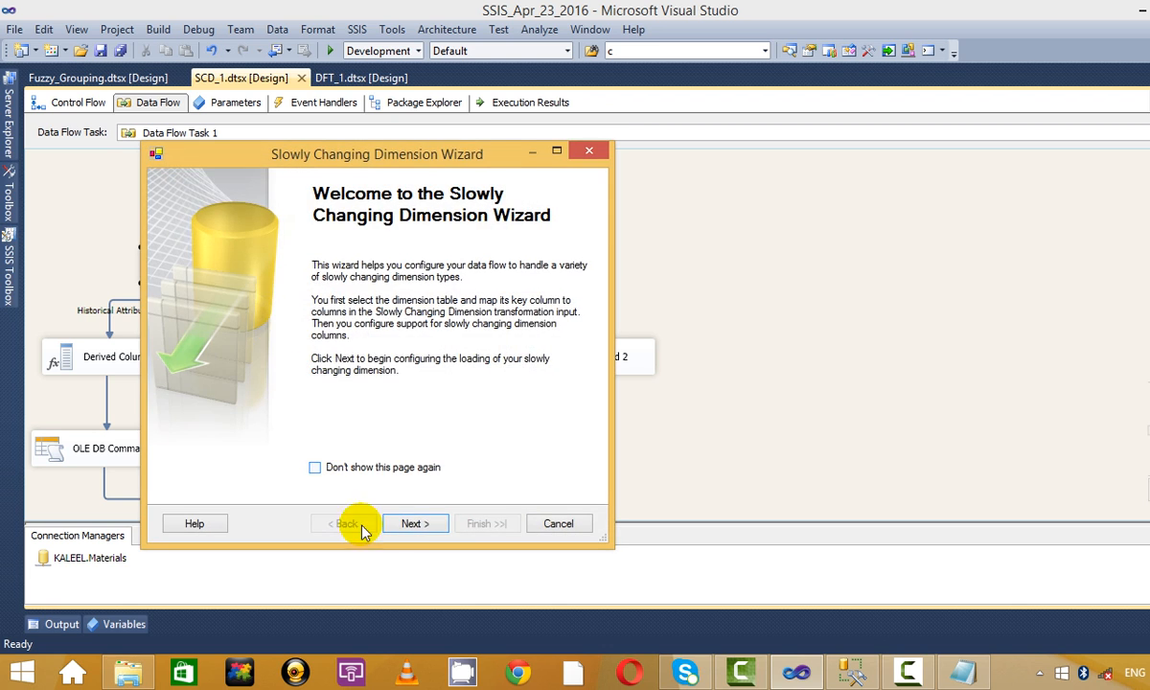
click(425, 527)
click(424, 526)
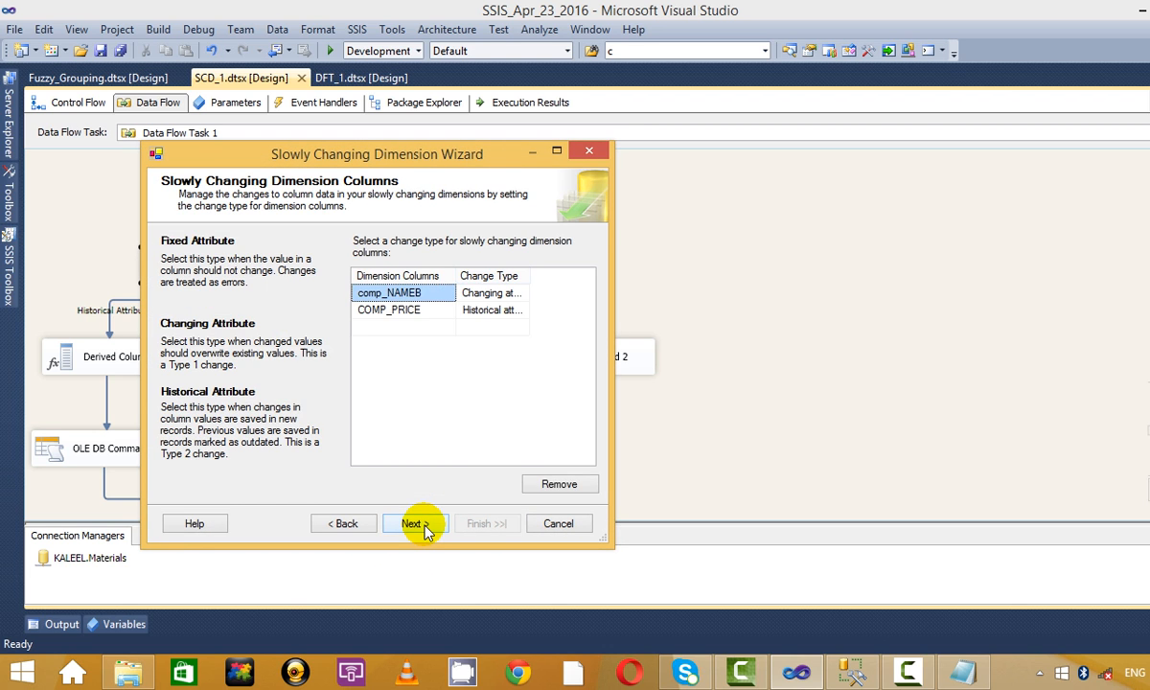
click(425, 526)
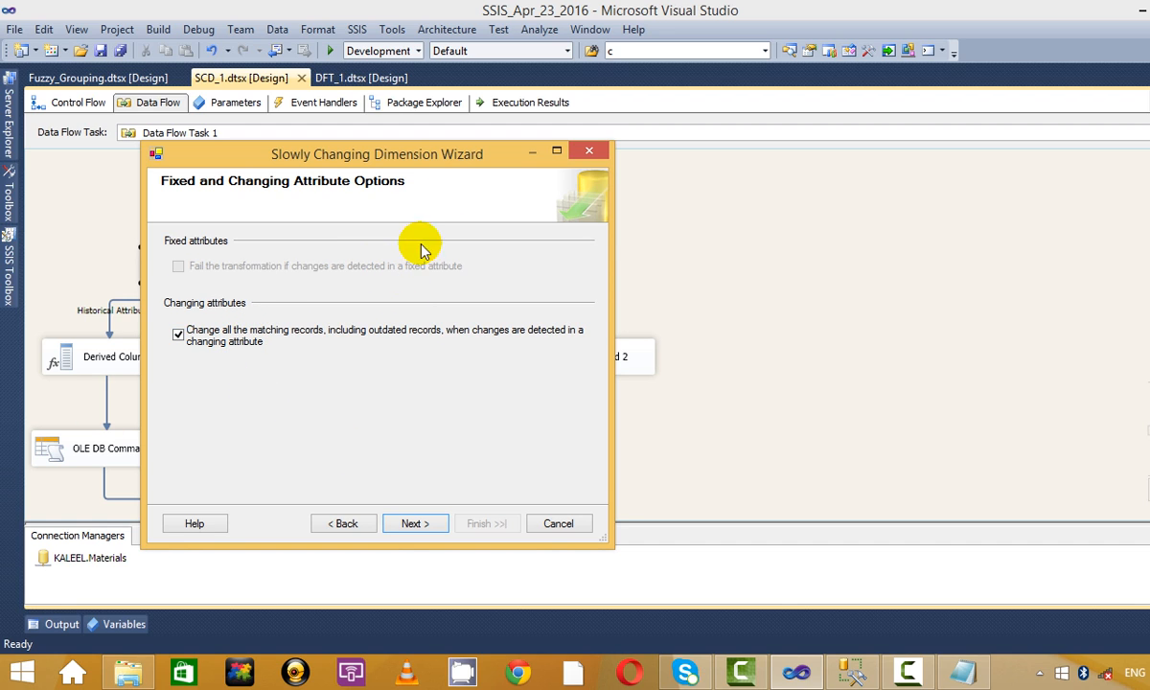
Close the wizard and run SCD_1.dtsx: 11 rows in, 1 changing-attribute update.
click(588, 151)
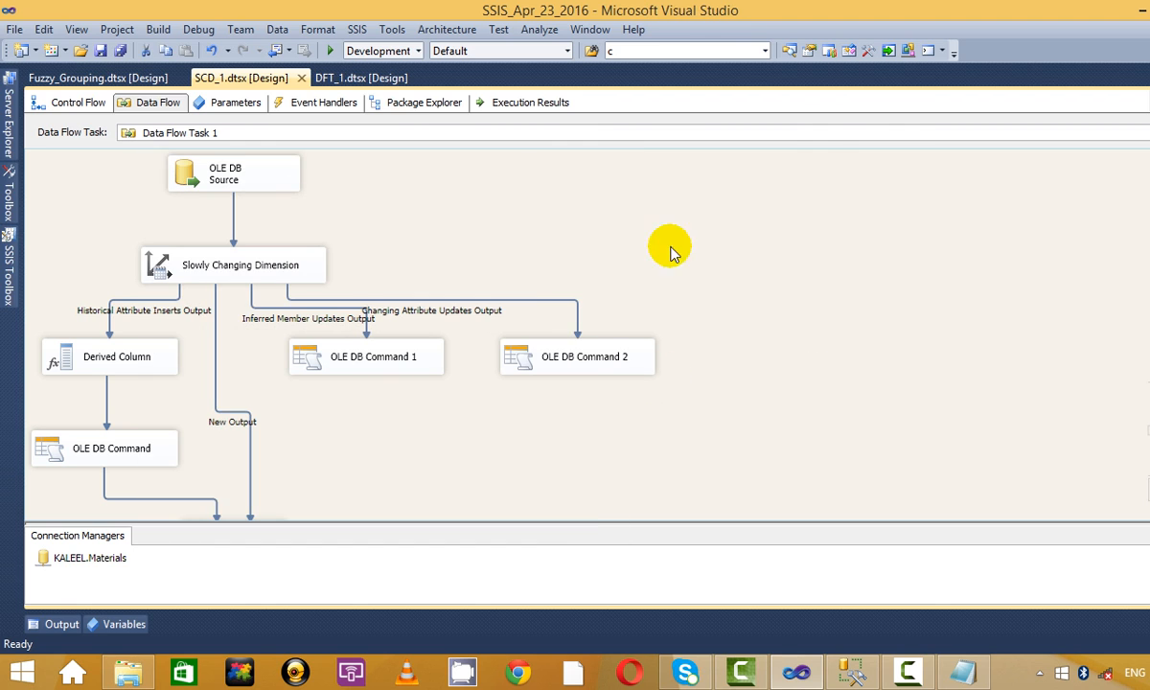
click(329, 53)
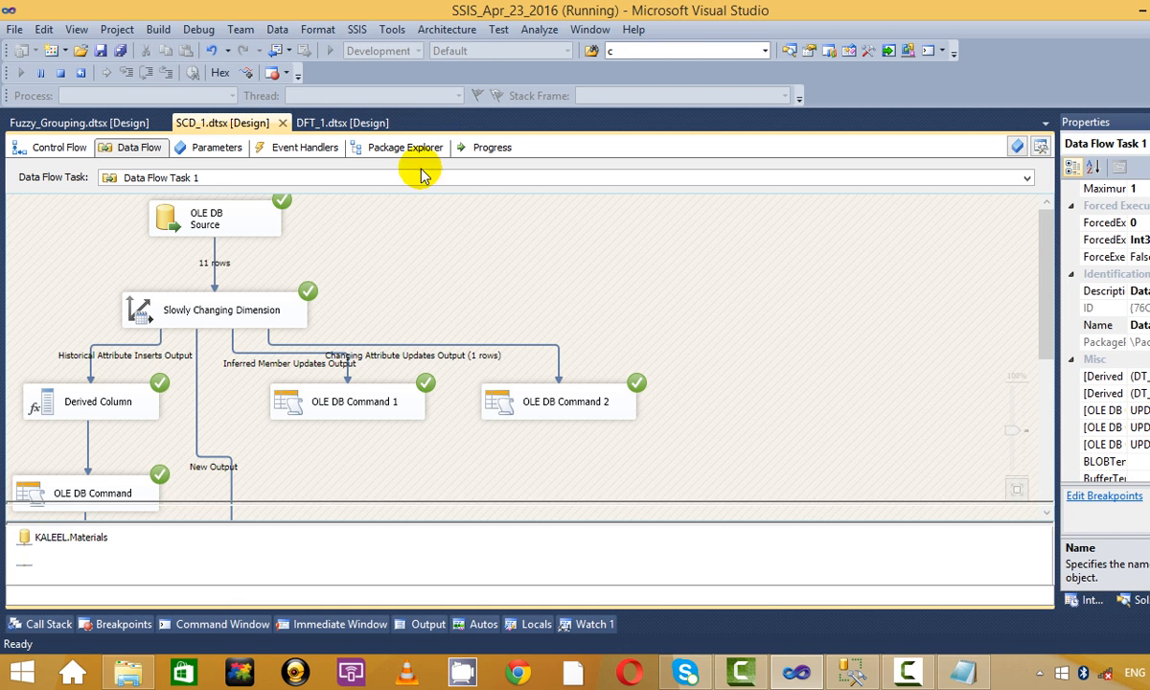
click(61, 72)
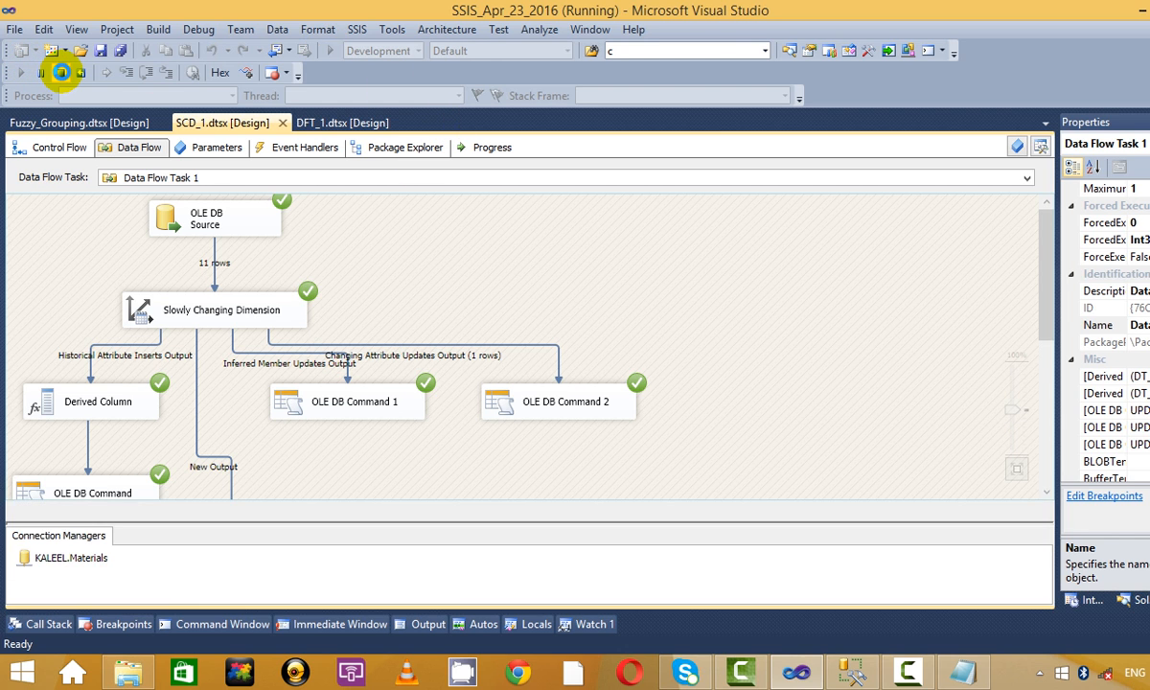
Rerun the staging query and 'select * from DIM_SCD_12' in Management Studio.
key(alt+Tab)
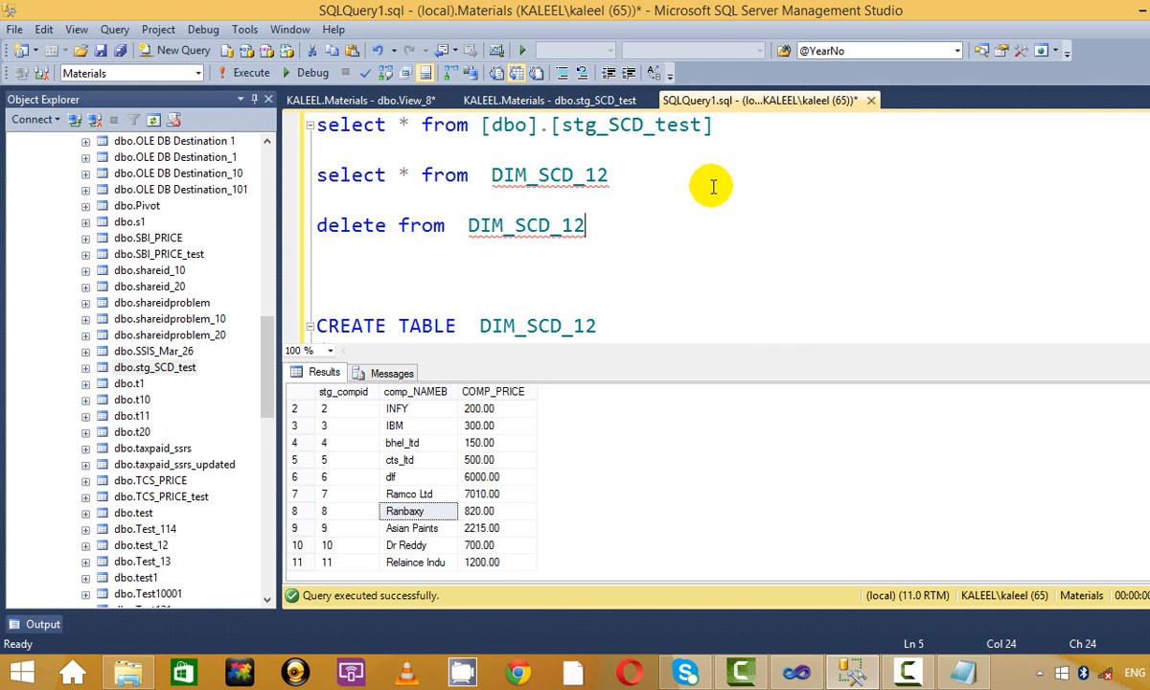
click(739, 122)
key(shift+Home)
click(251, 73)
click(745, 195)
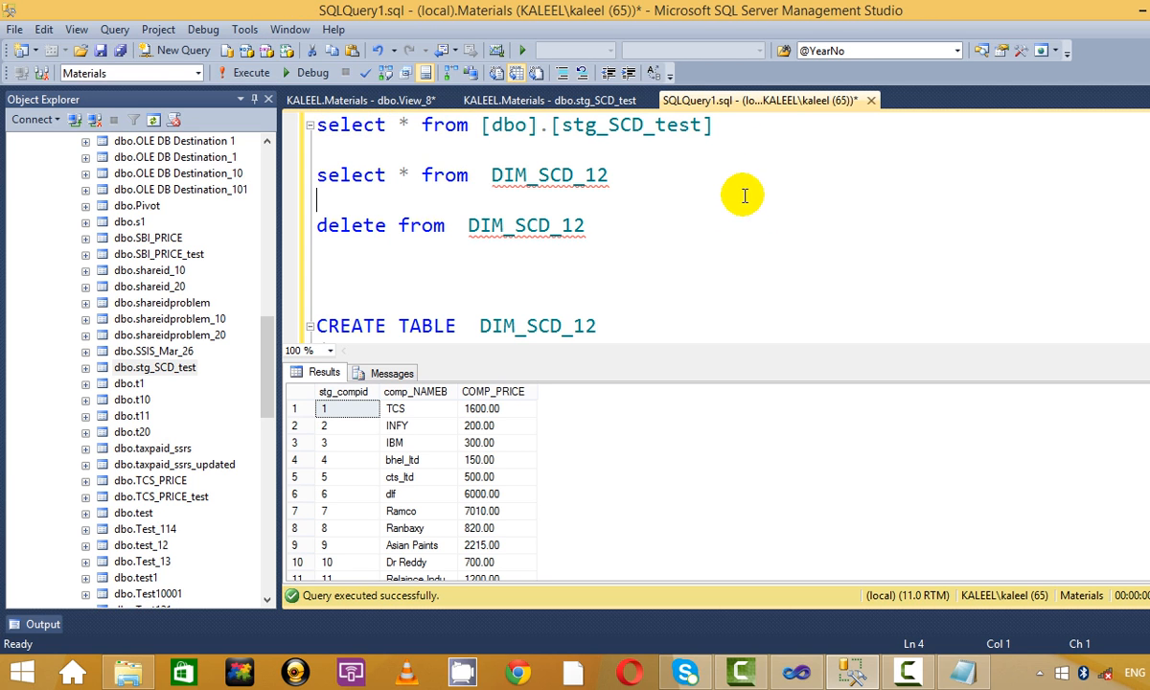
click(641, 174)
key(shift+Home)
click(251, 72)
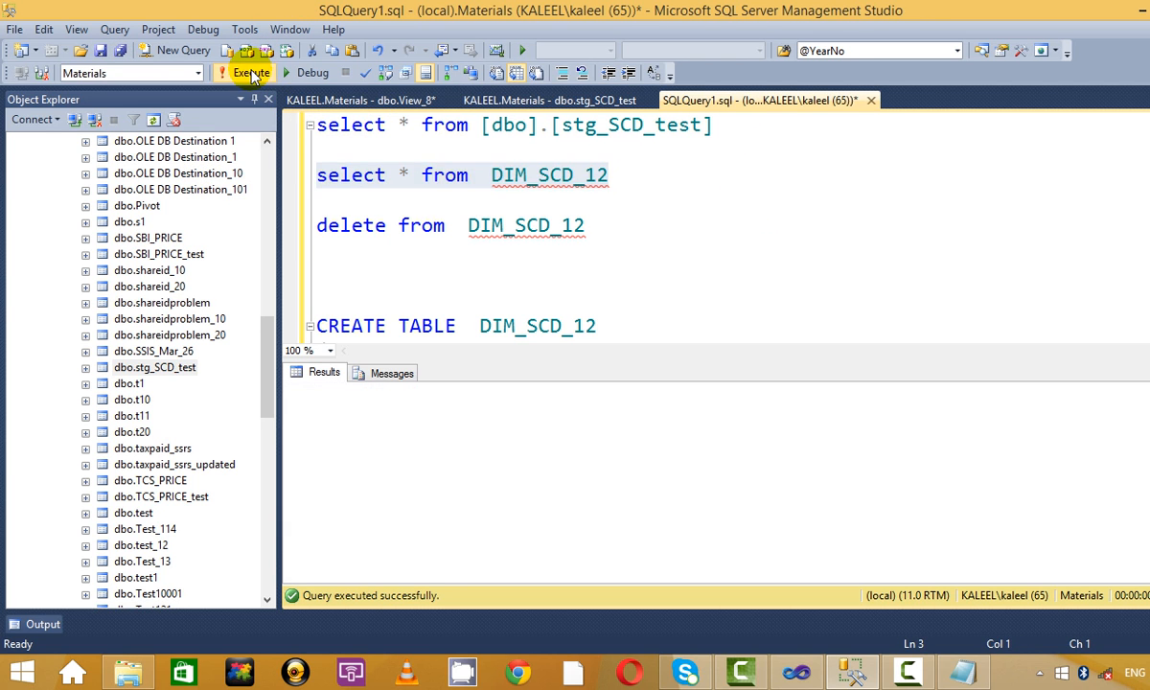
Compare Ramco's expired row 7 and current row 13, both now named Ramco.
click(715, 244)
click(418, 528)
scroll(422, 532, down, 1)
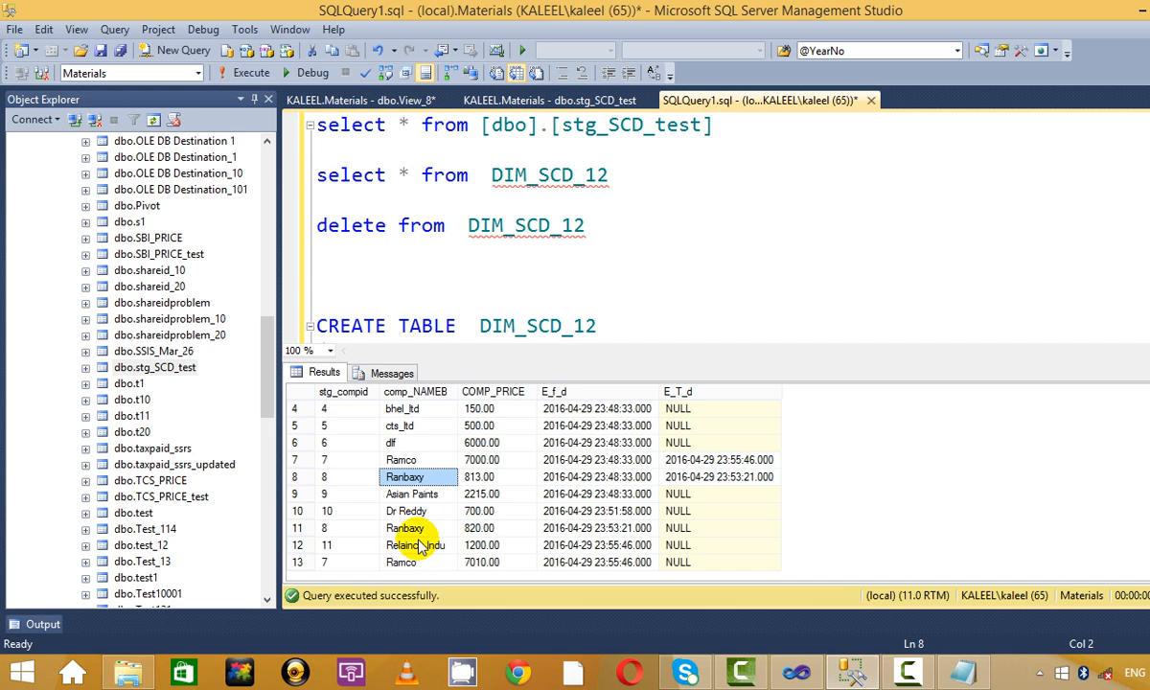
key(Down)
key(Down)
key(Down)
key(Down)
key(Down)
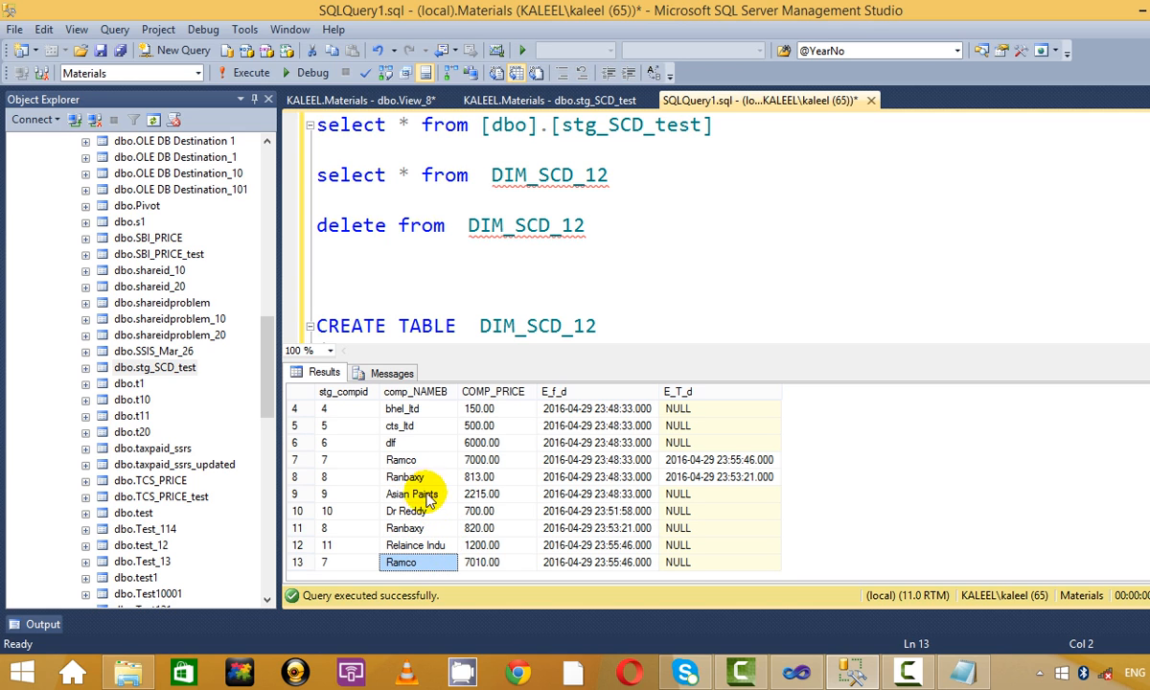
click(421, 460)
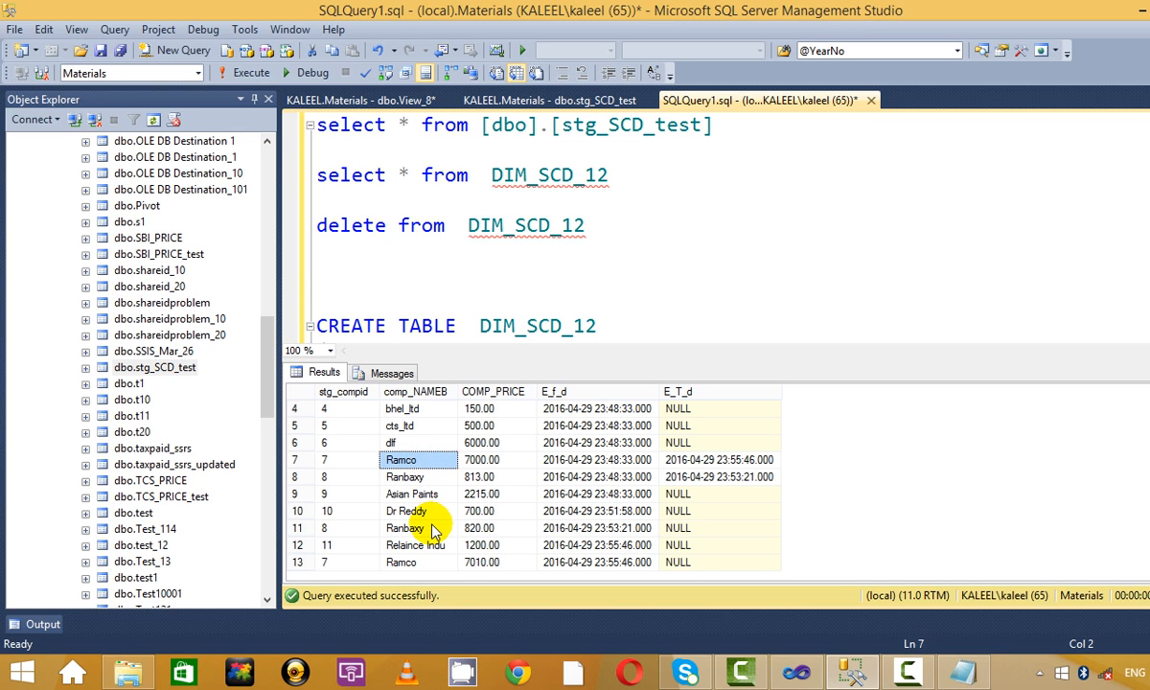
click(422, 562)
click(421, 460)
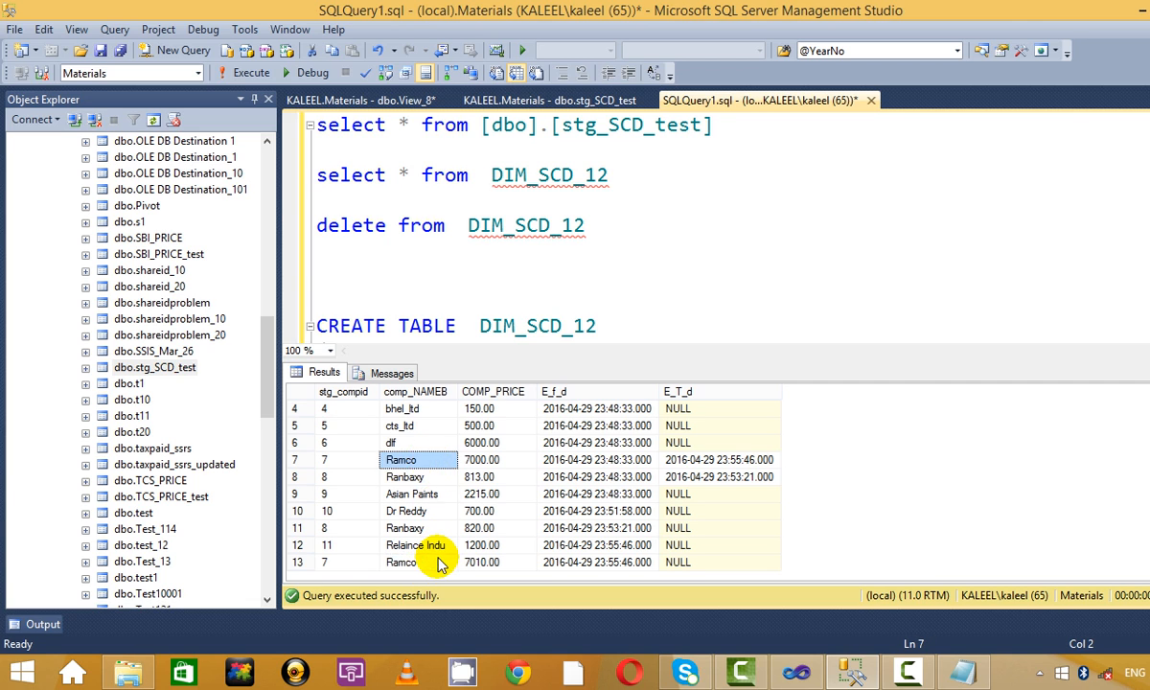
scroll(484, 450, up, 1)
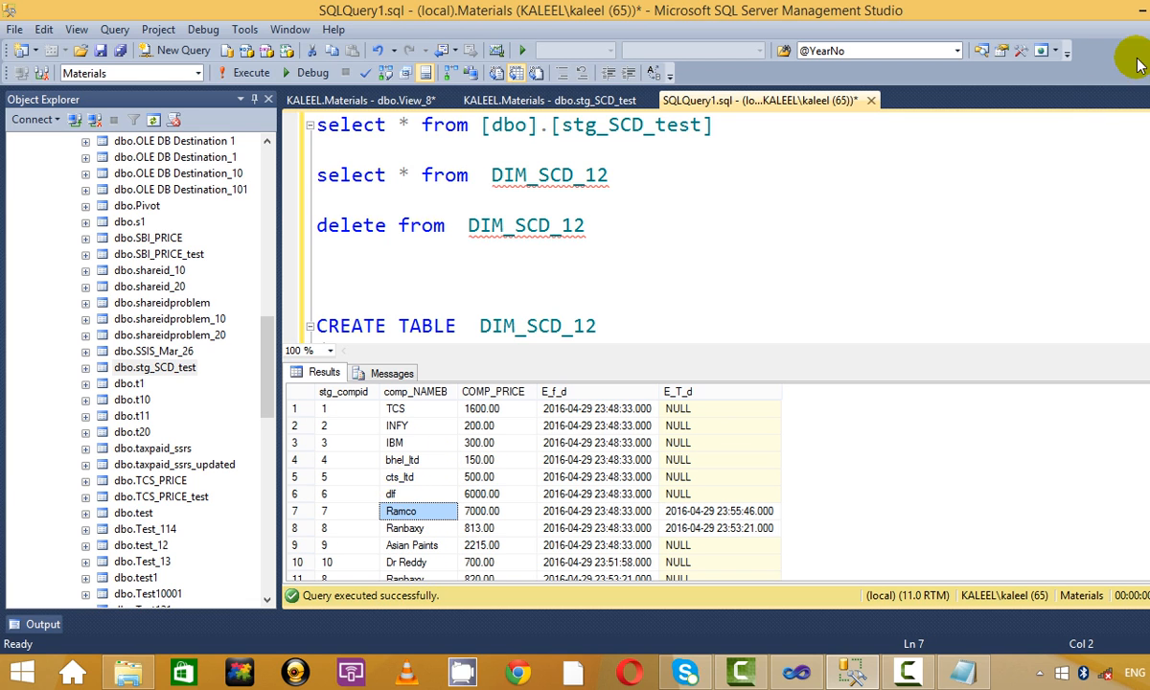
click(708, 244)
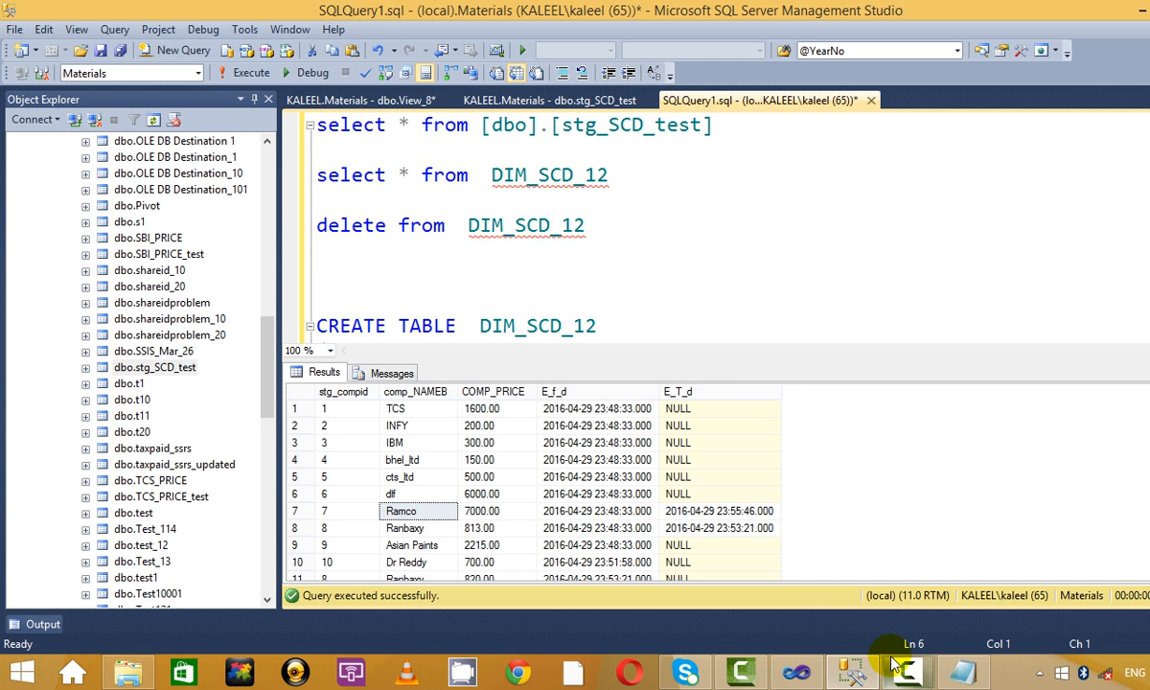
Show the 30_Apr_2016.txt notes and highlight the Type1 and Type2 descriptions.
click(962, 672)
drag(216, 325, 1021, 360)
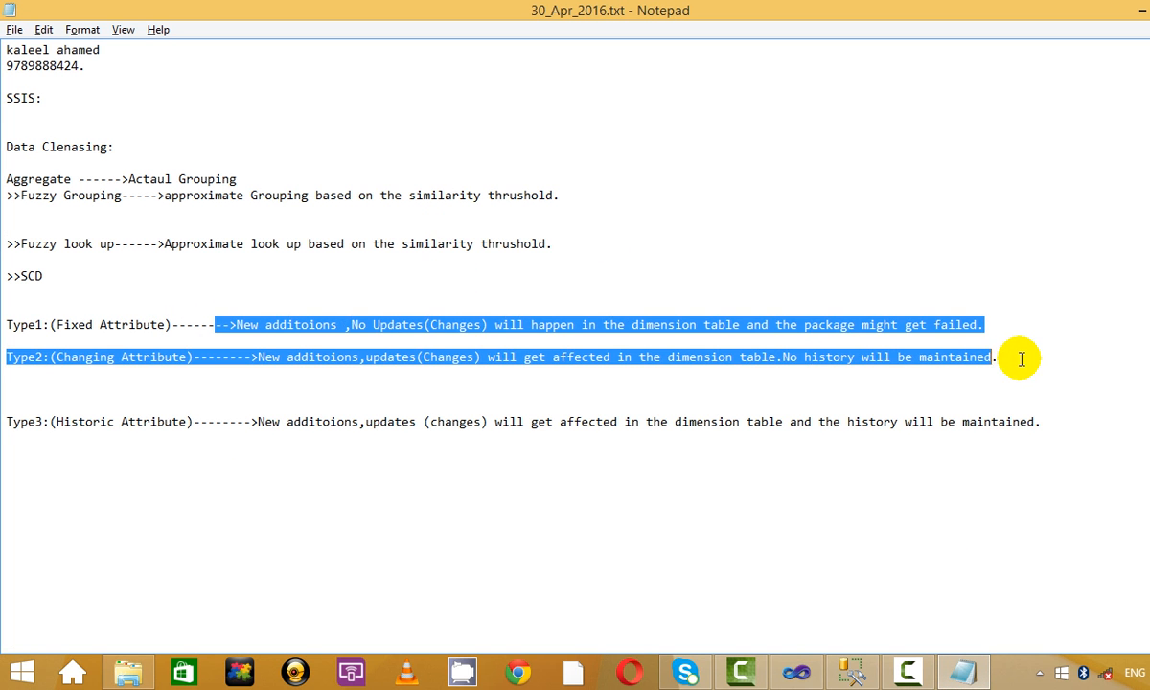
click(1026, 359)
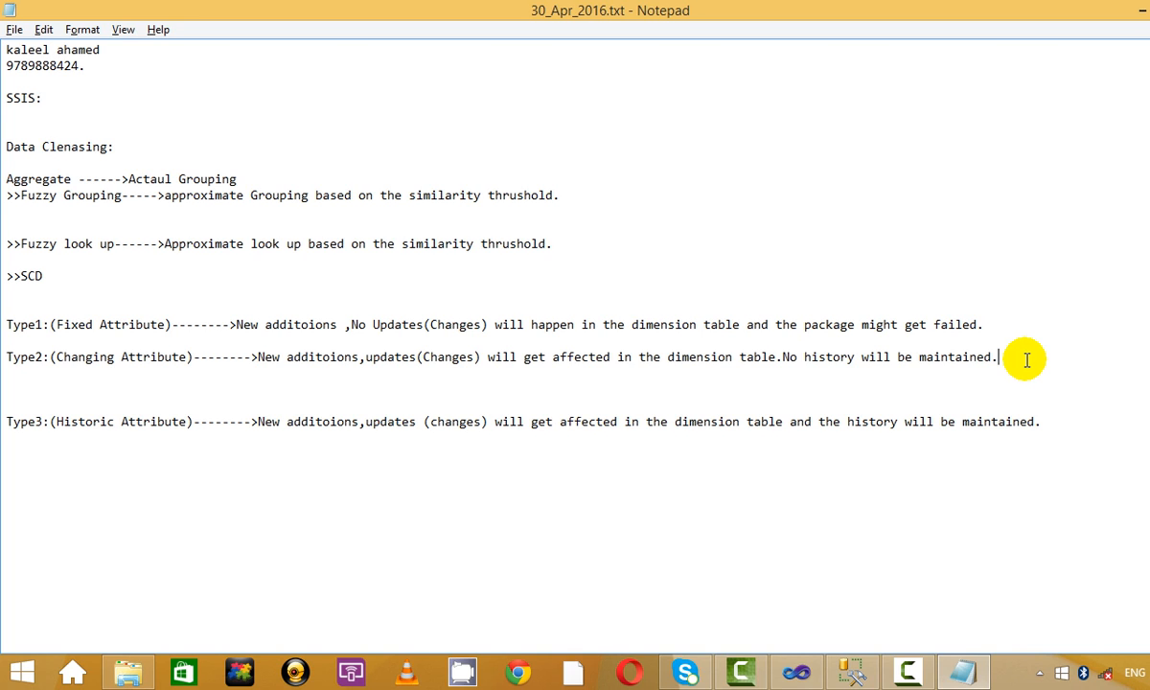
Remove the blank line above the Type1 definition in the SCD notes.
drag(1096, 431, 193, 318)
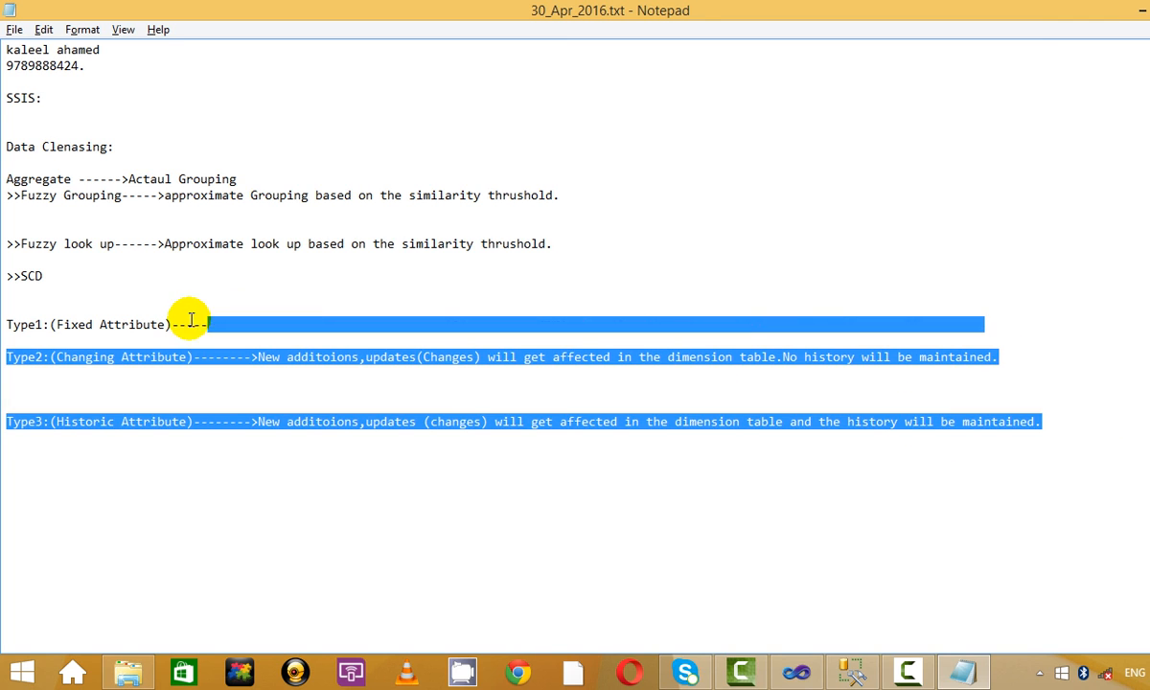
click(272, 302)
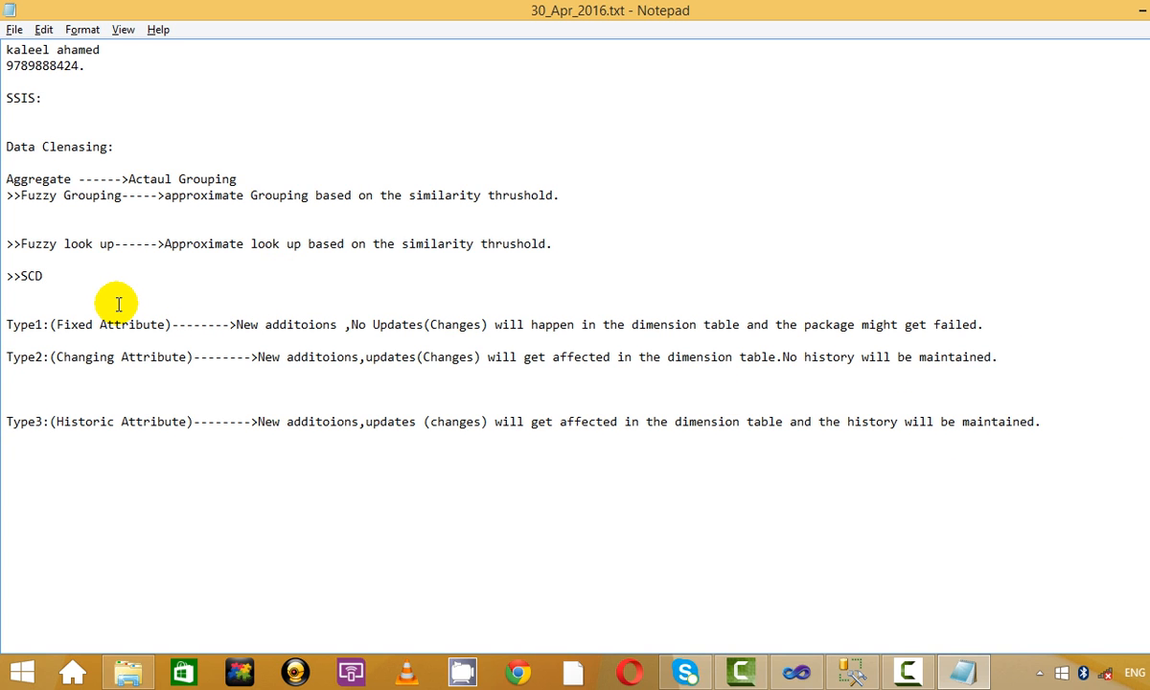
key(Delete)
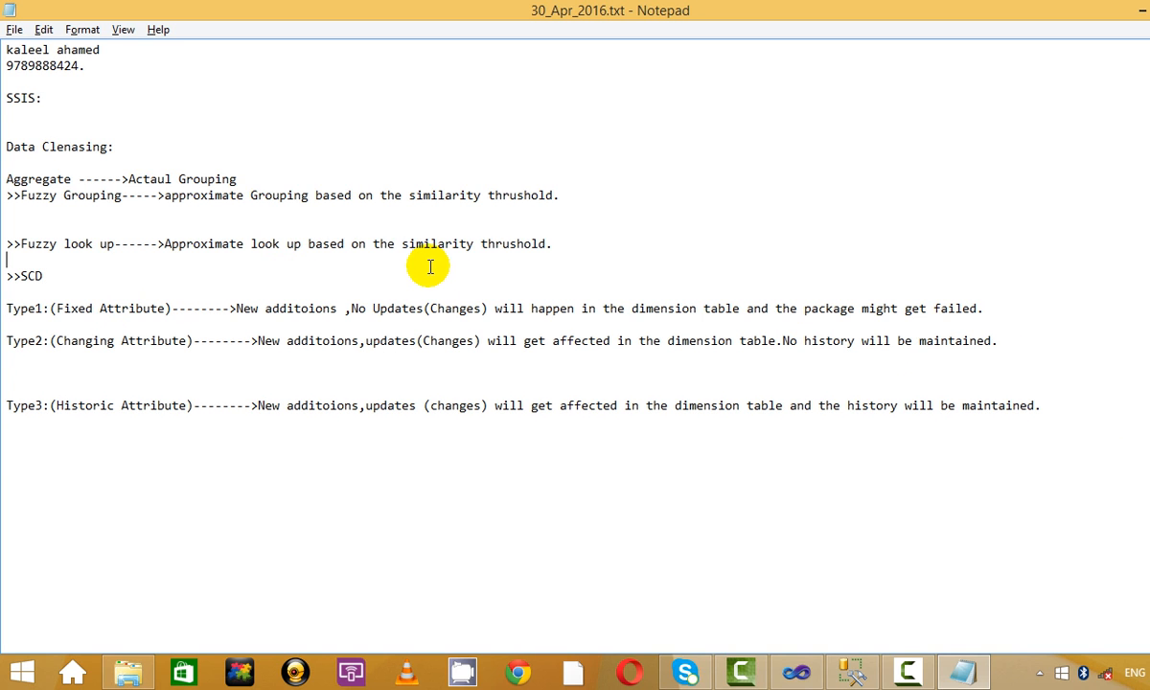
Expand the heading to SCD(Slowly Changing Dimension) and save the notes file.
click(402, 280)
text((slowly Changing Dimension)
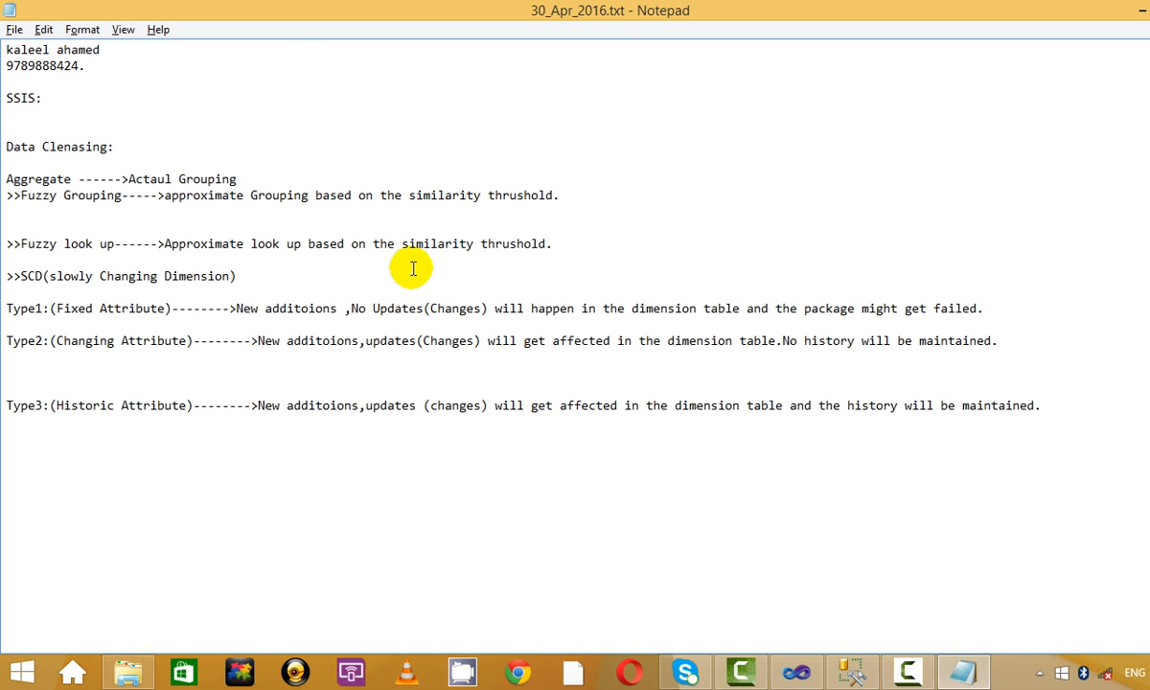
click(58, 276)
key(BackSpace)
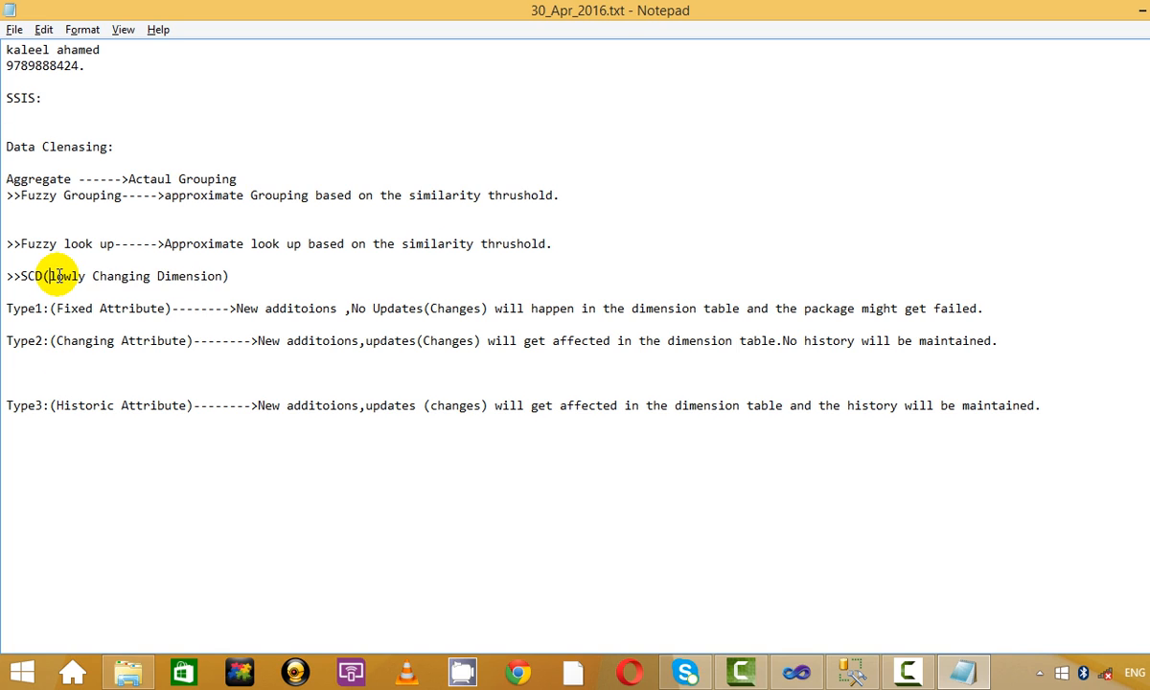
text(S)
click(14, 30)
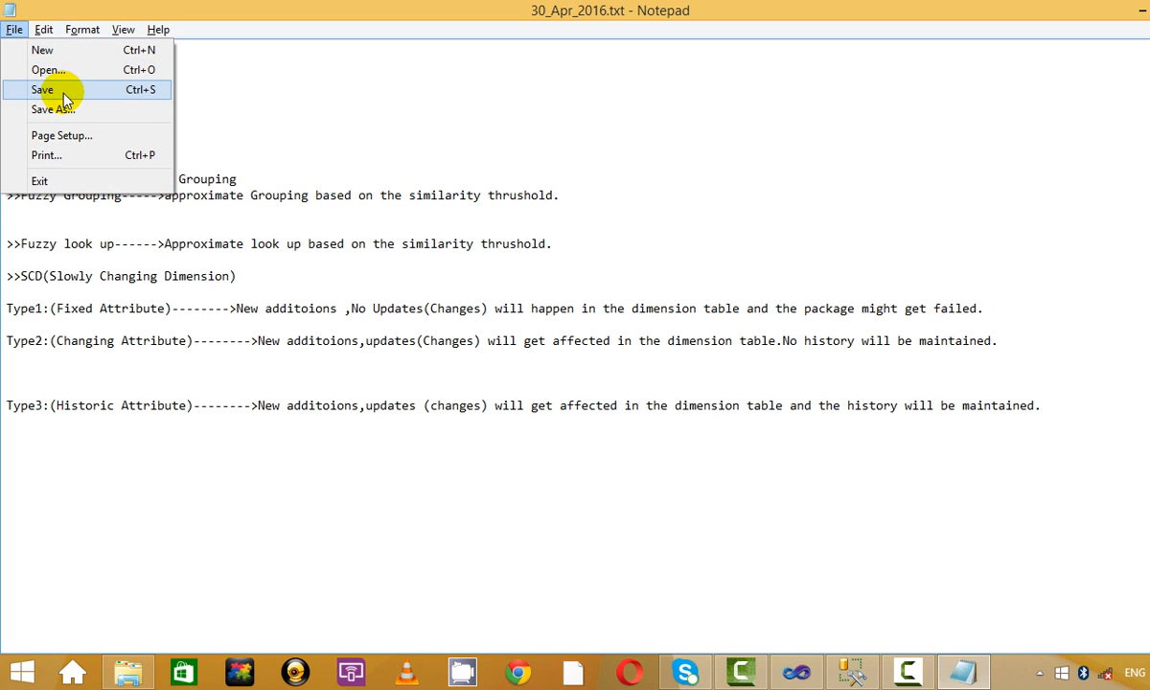
click(57, 90)
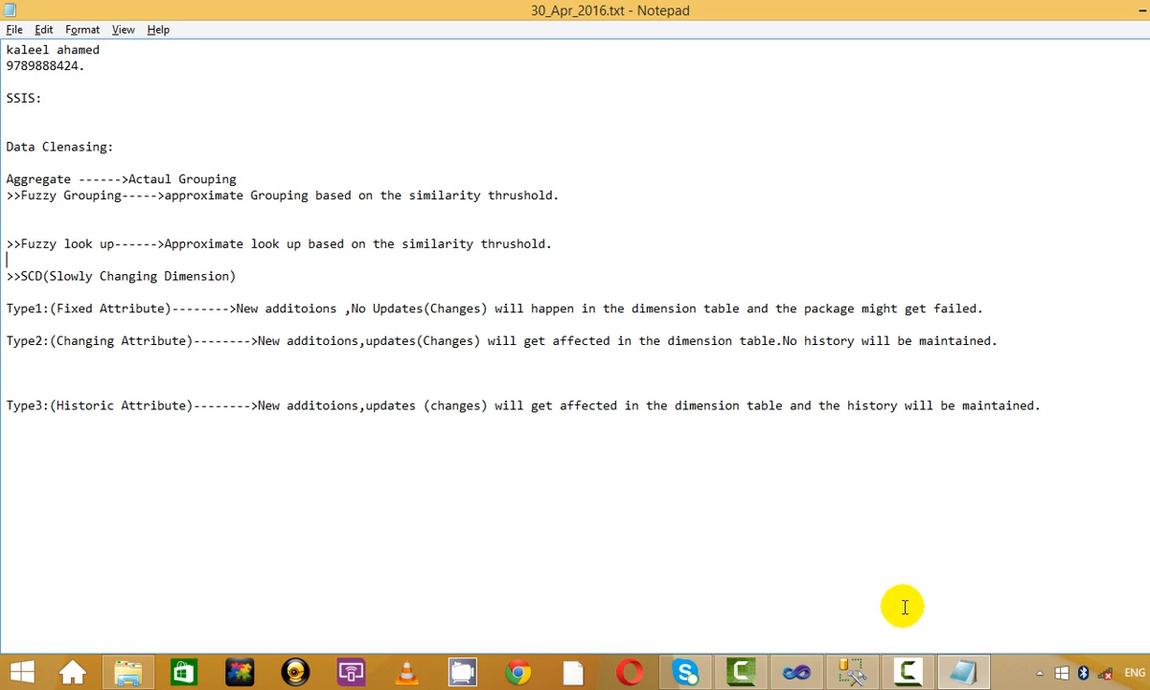
Delete the empty lines between the Type2 and Type3 definitions.
click(906, 672)
click(1085, 518)
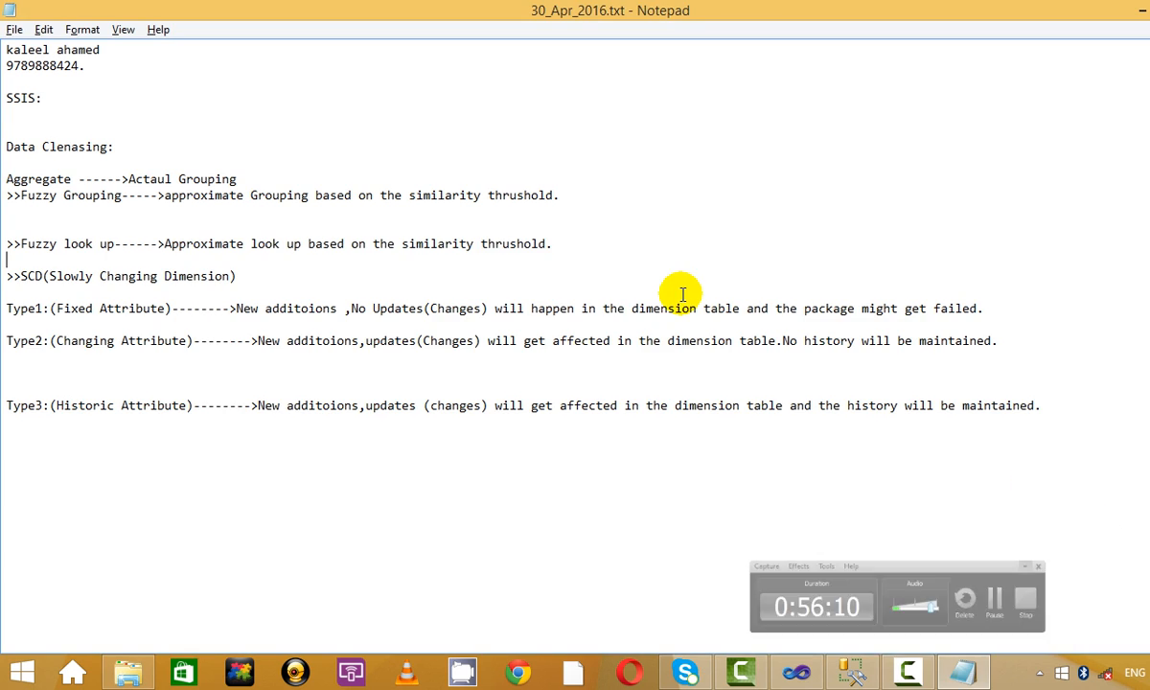
click(213, 358)
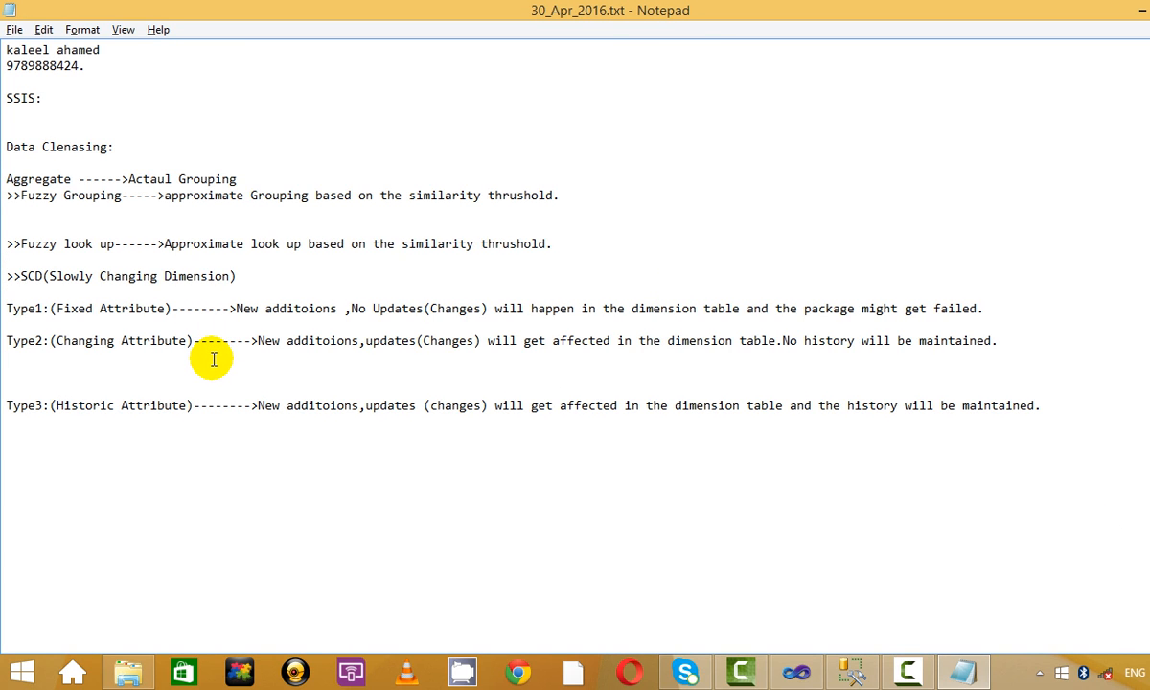
key(Delete)
key(Delete)
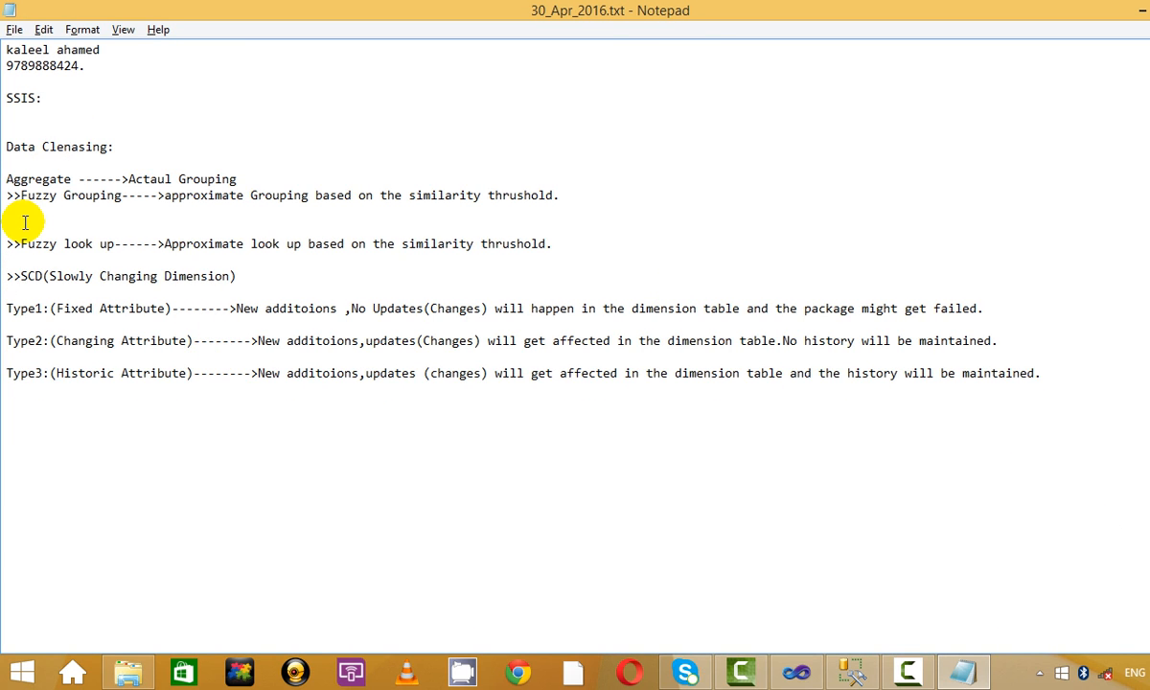
Even out the blank lines around Fuzzy Grouping and Fuzzy look up, then review the notes.
drag(10, 195, 244, 226)
click(228, 228)
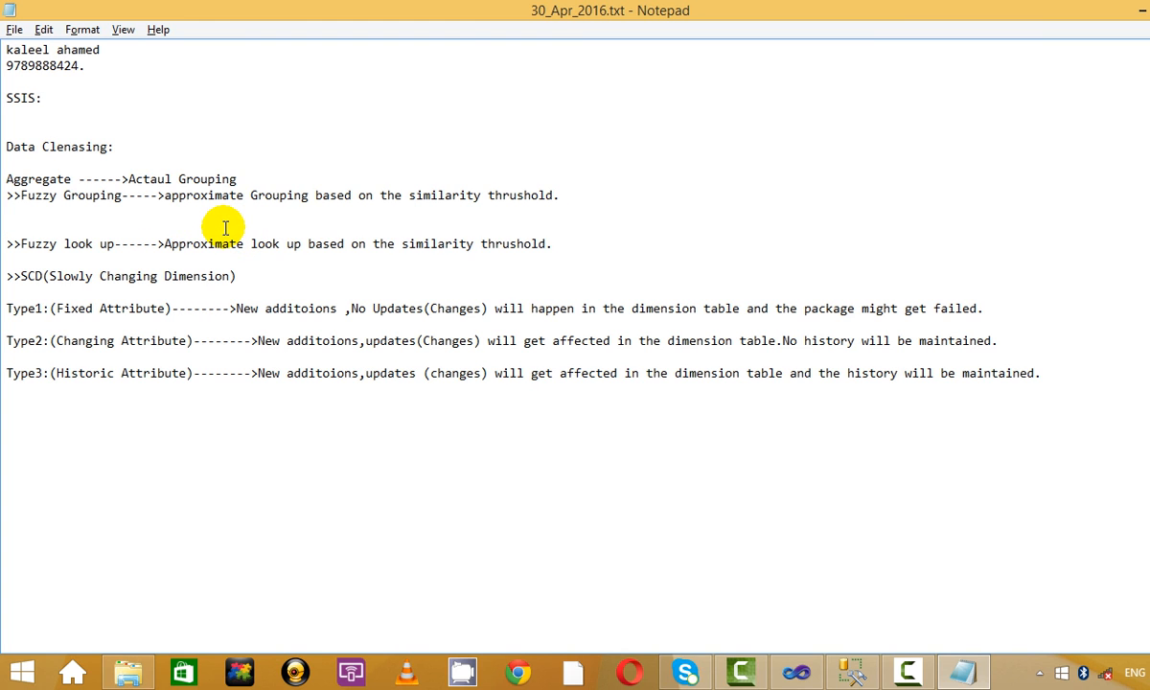
key(Delete)
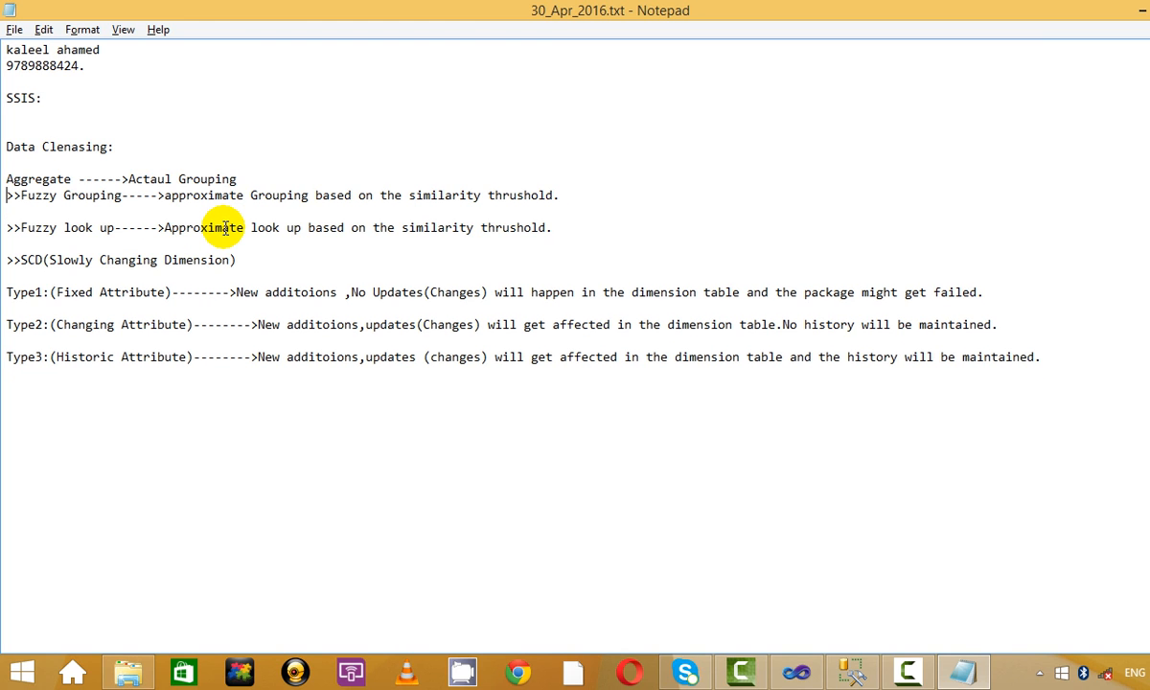
key(Return)
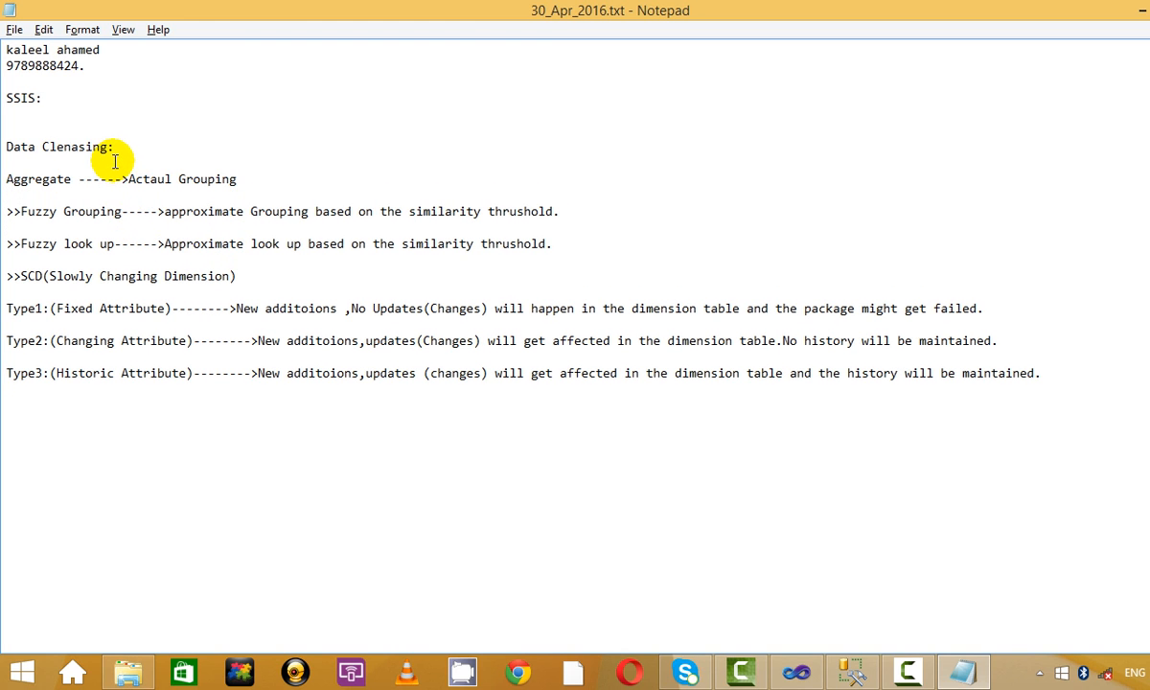
drag(115, 161, 329, 424)
click(1026, 368)
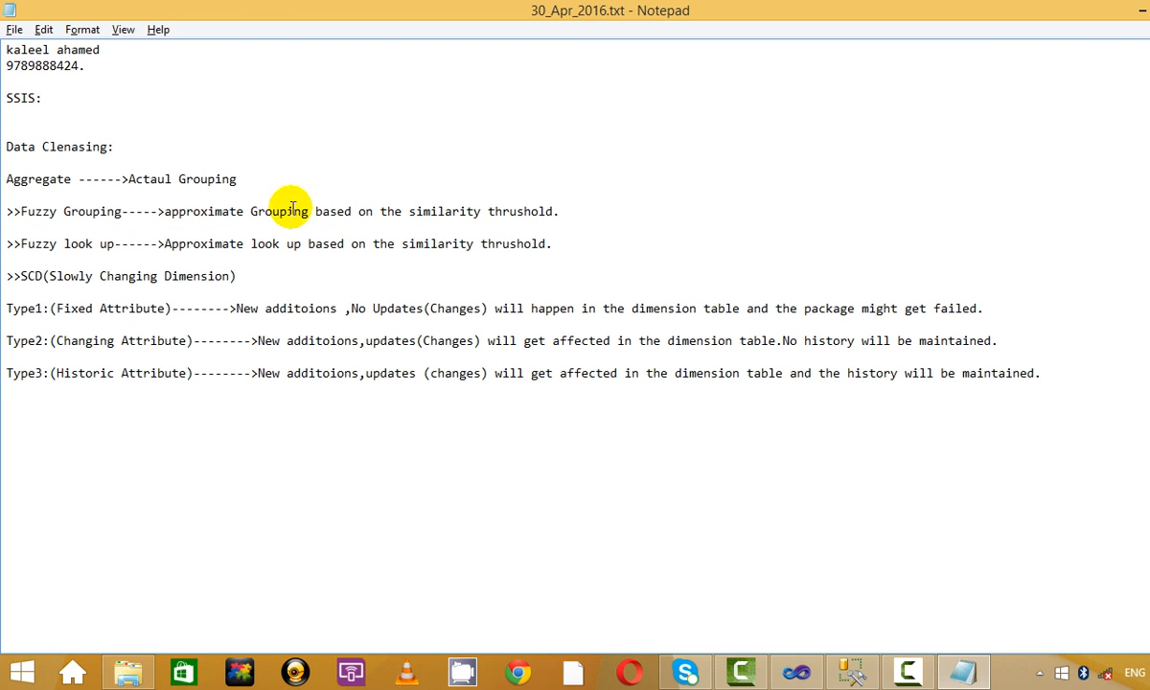
double_click(80, 243)
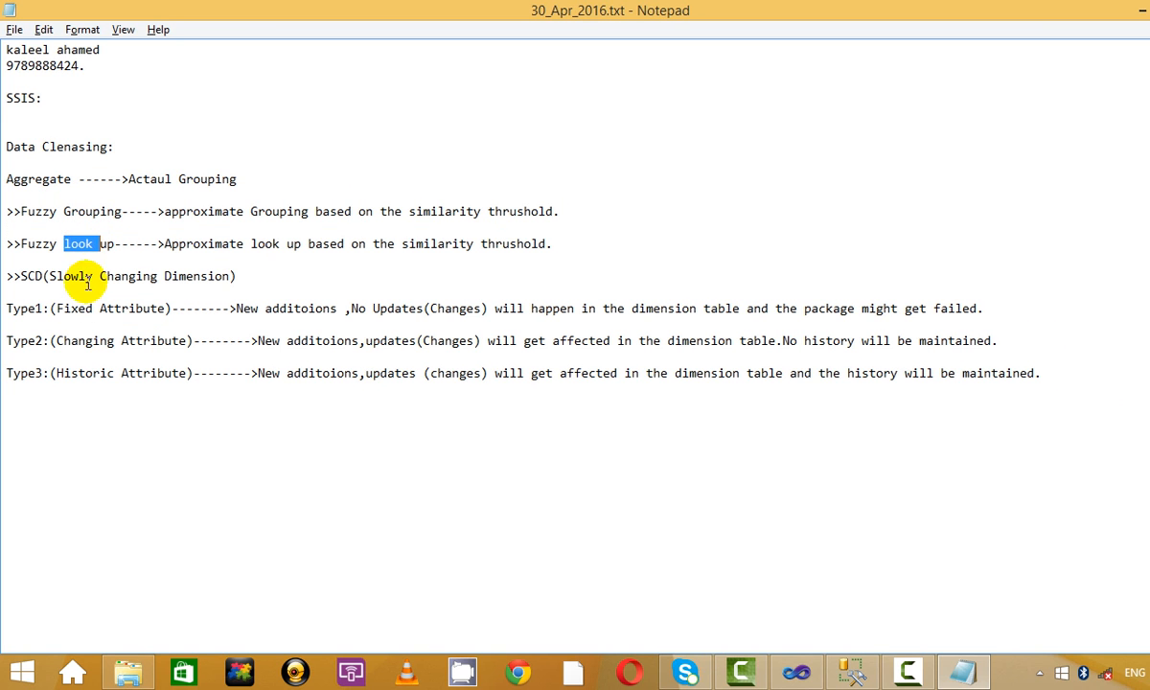
click(86, 281)
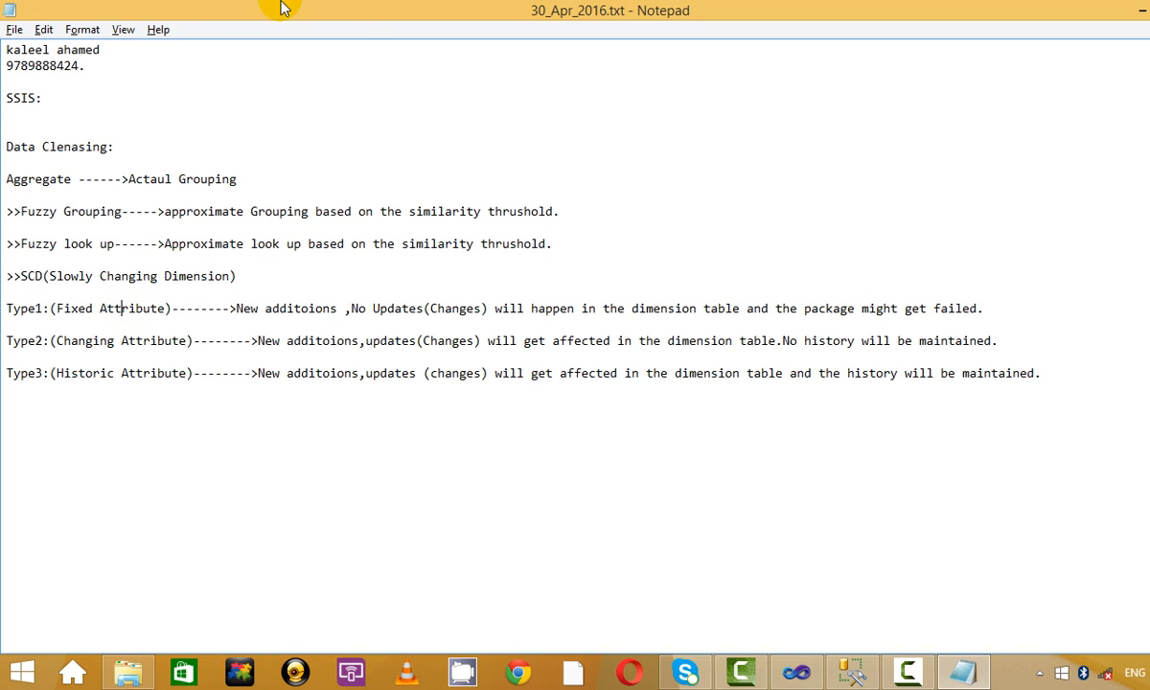
Remove the blank line below 'SSIS:' in the 30_Apr_2016.txt notes.
key(Delete)
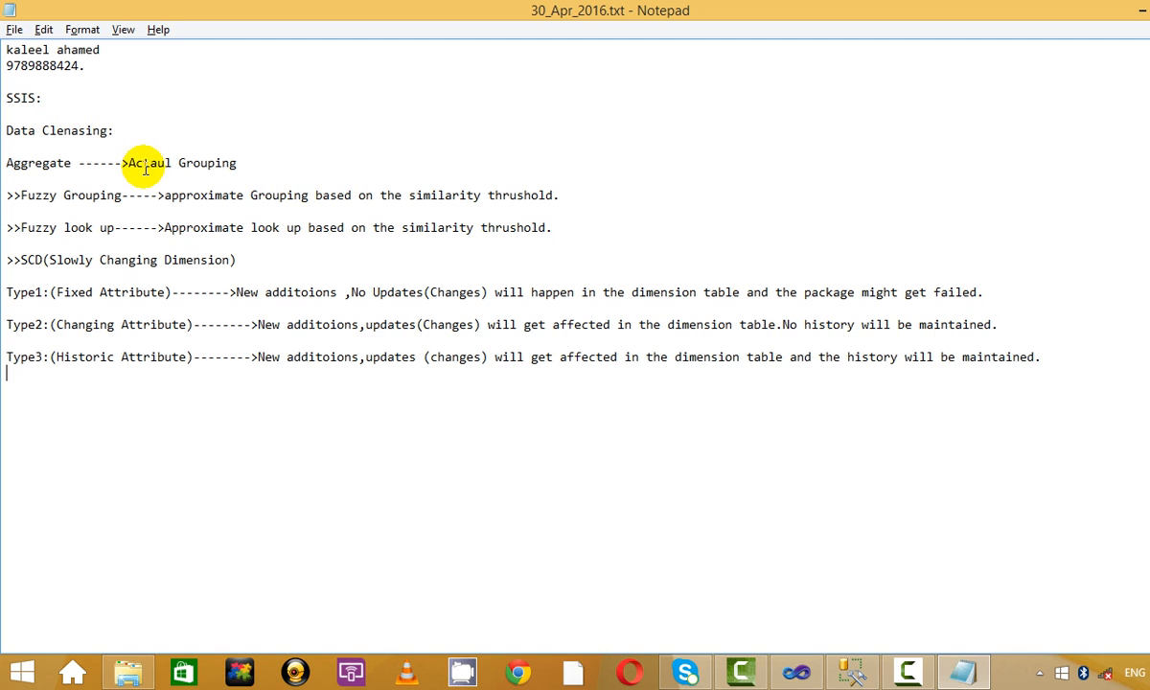
click(470, 178)
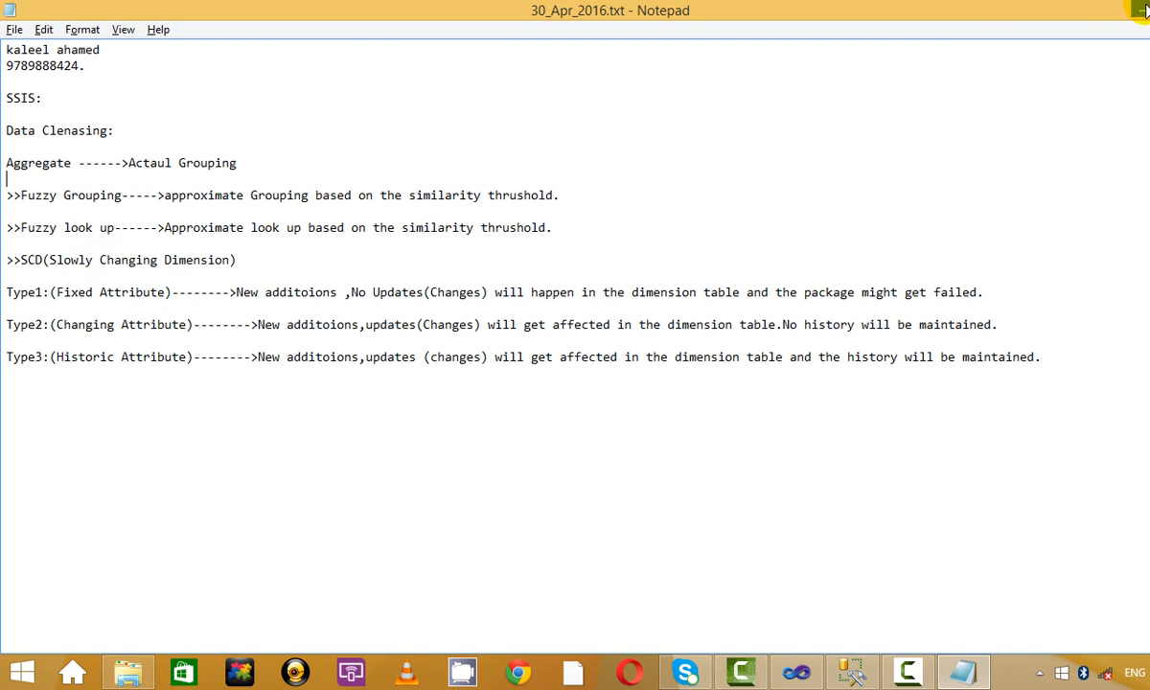
click(1065, 13)
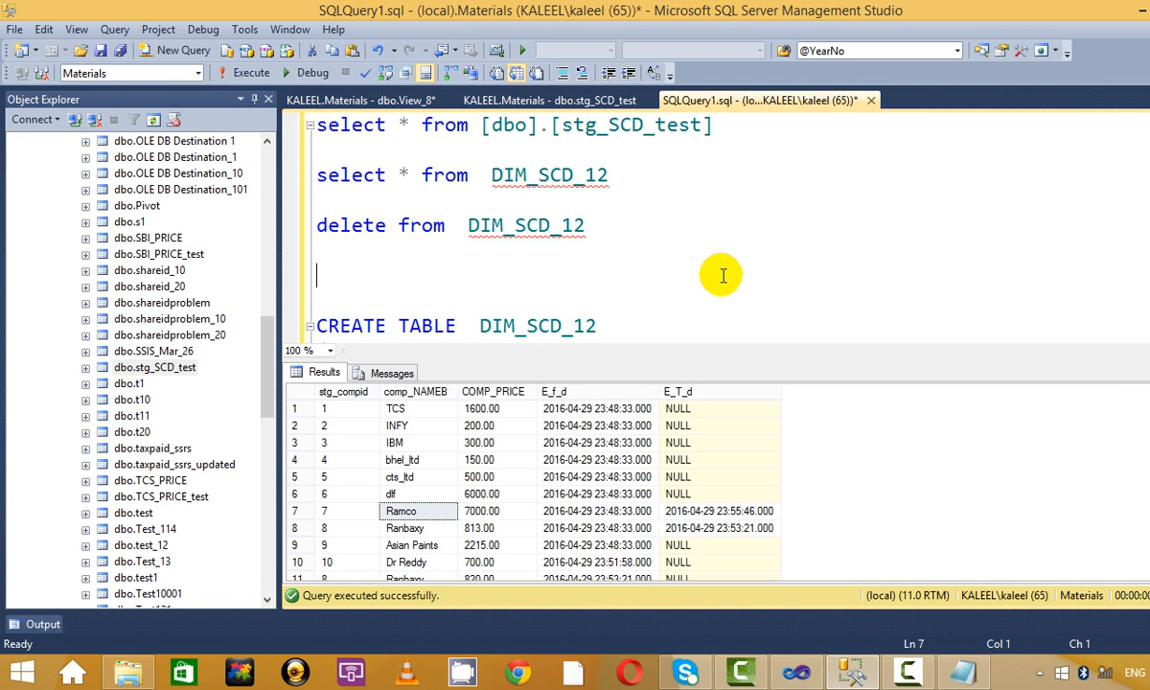
Run 'select * from [dbo].[stg_SCD_test]', then switch to the SSIS_DFT_Advanced_24_Apr_2016 folder.
key(ctrl+r)
click(699, 175)
drag(713, 125, 302, 123)
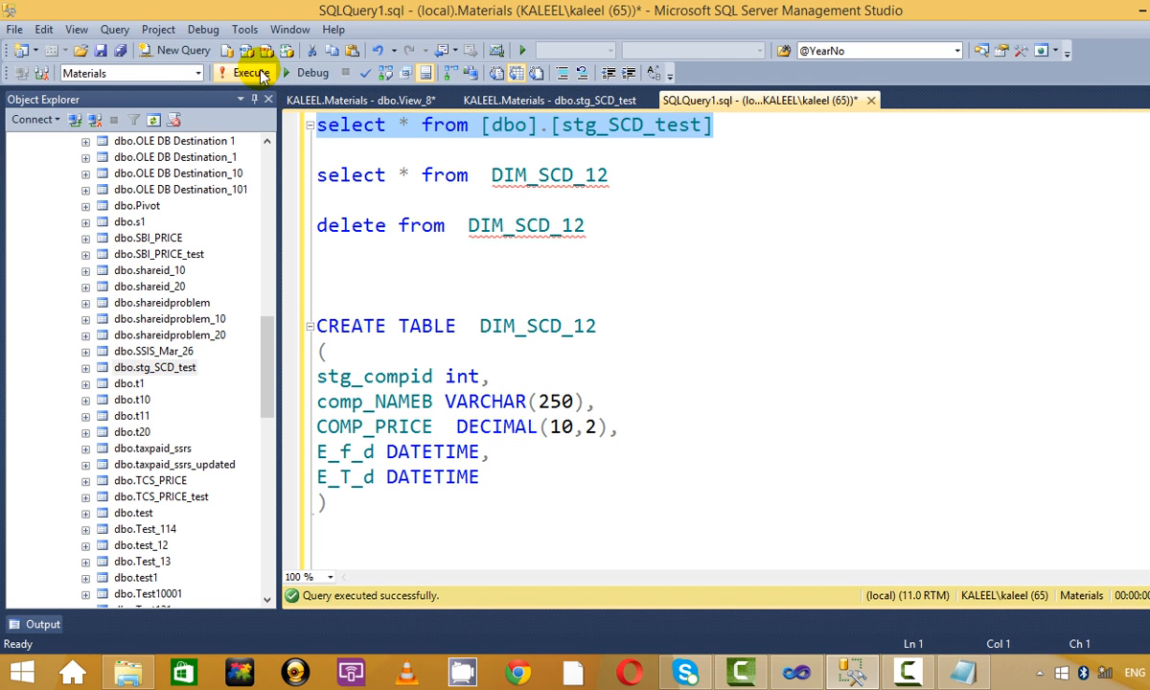
click(254, 73)
click(610, 174)
click(127, 671)
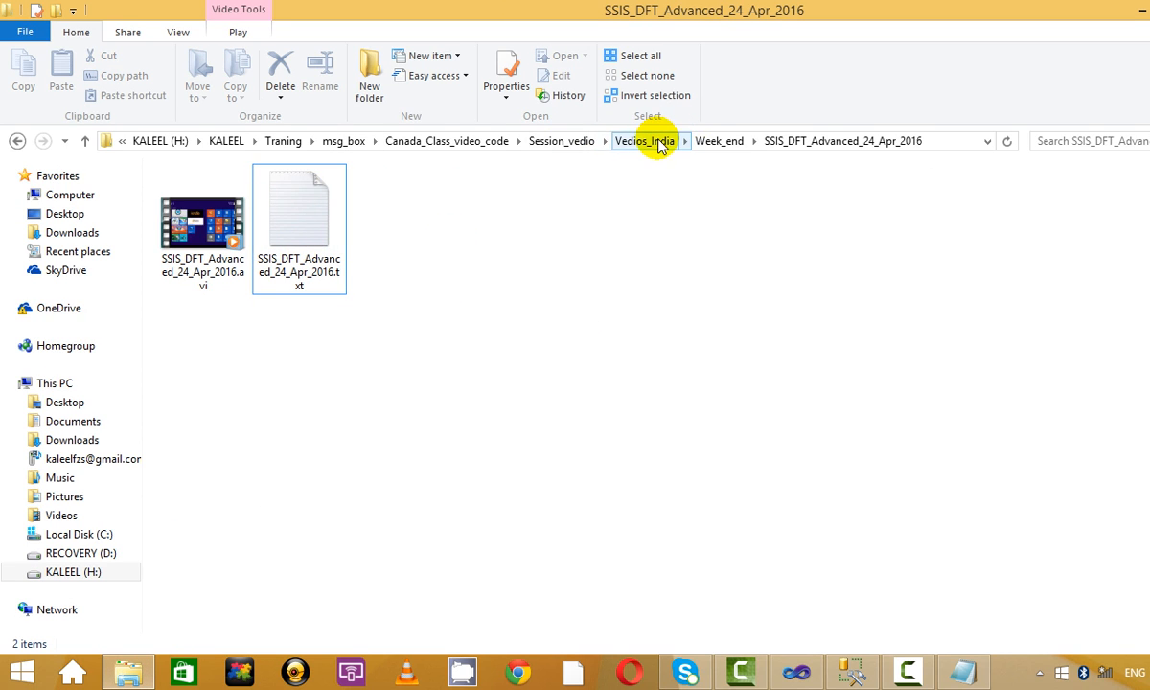
Open MS_SQL_Tables.txt from Canada_Class_video_code > Code > Files.
click(553, 140)
click(447, 145)
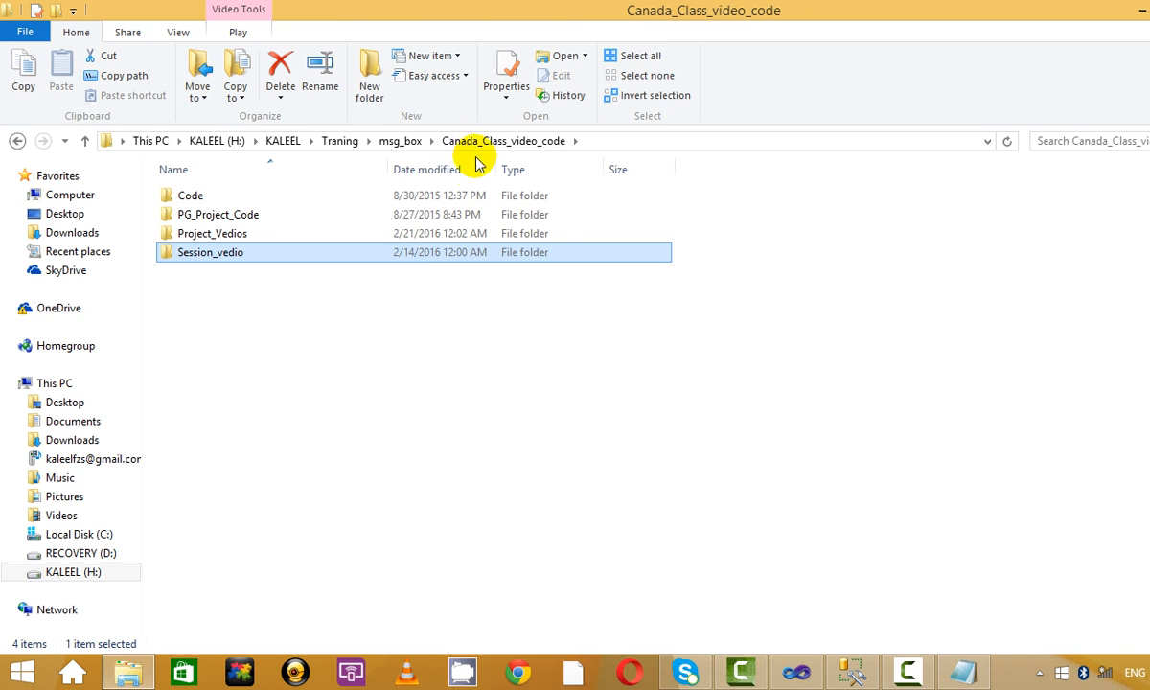
click(291, 265)
double_click(259, 195)
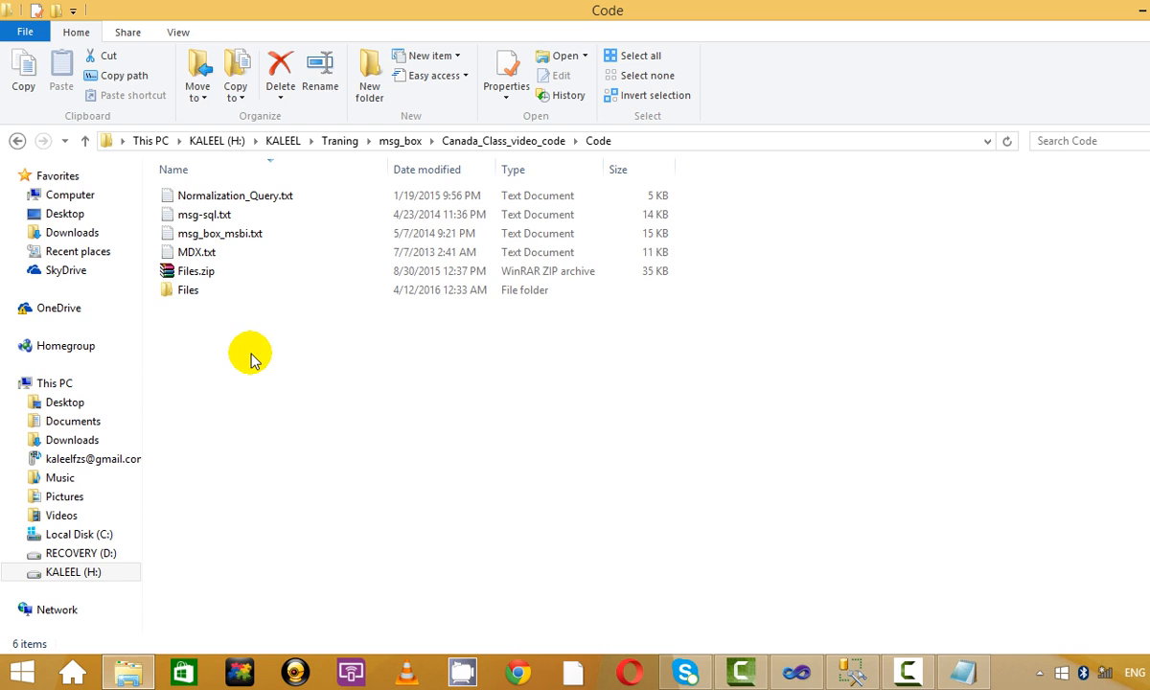
double_click(203, 289)
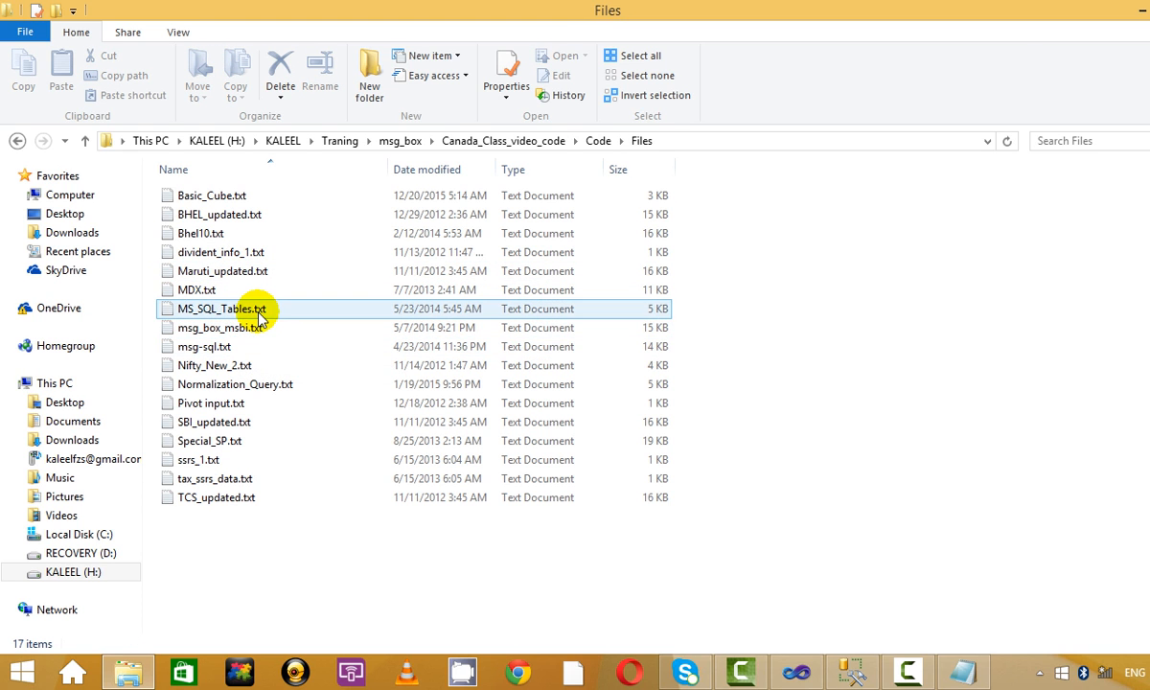
double_click(258, 310)
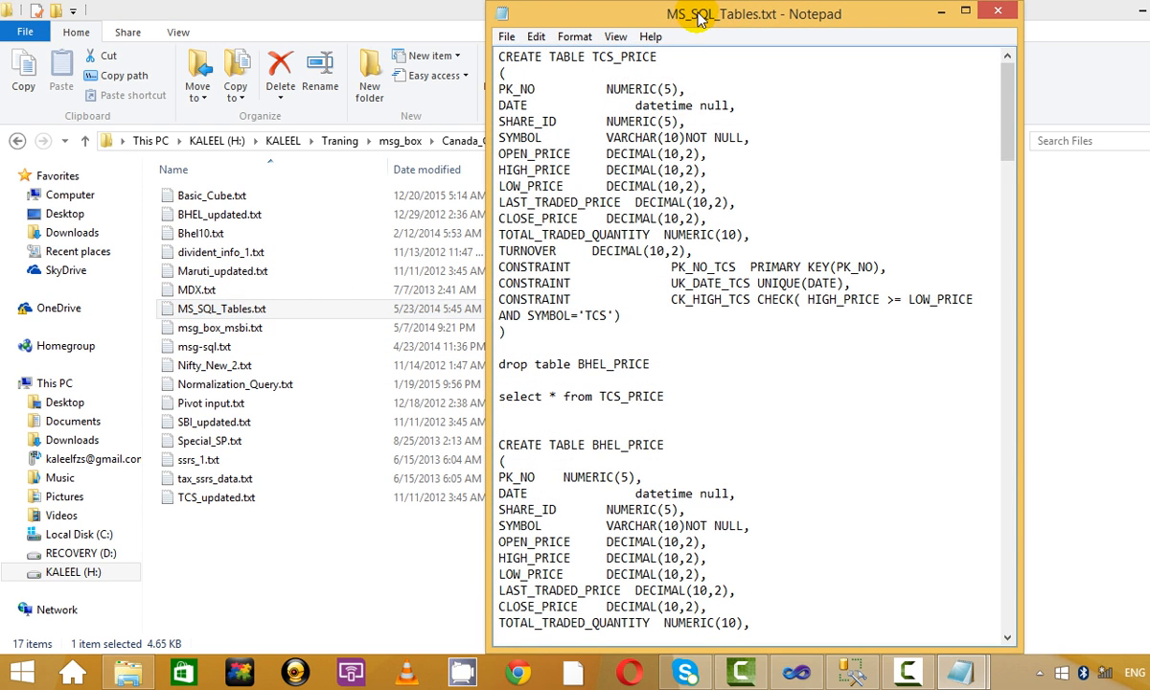
Review the stg_SCD and DIM_SCD create scripts and update statements in MS_SQL_Tables.txt.
double_click(989, 13)
scroll(768, 621, down, 2)
scroll(768, 621, down, 20)
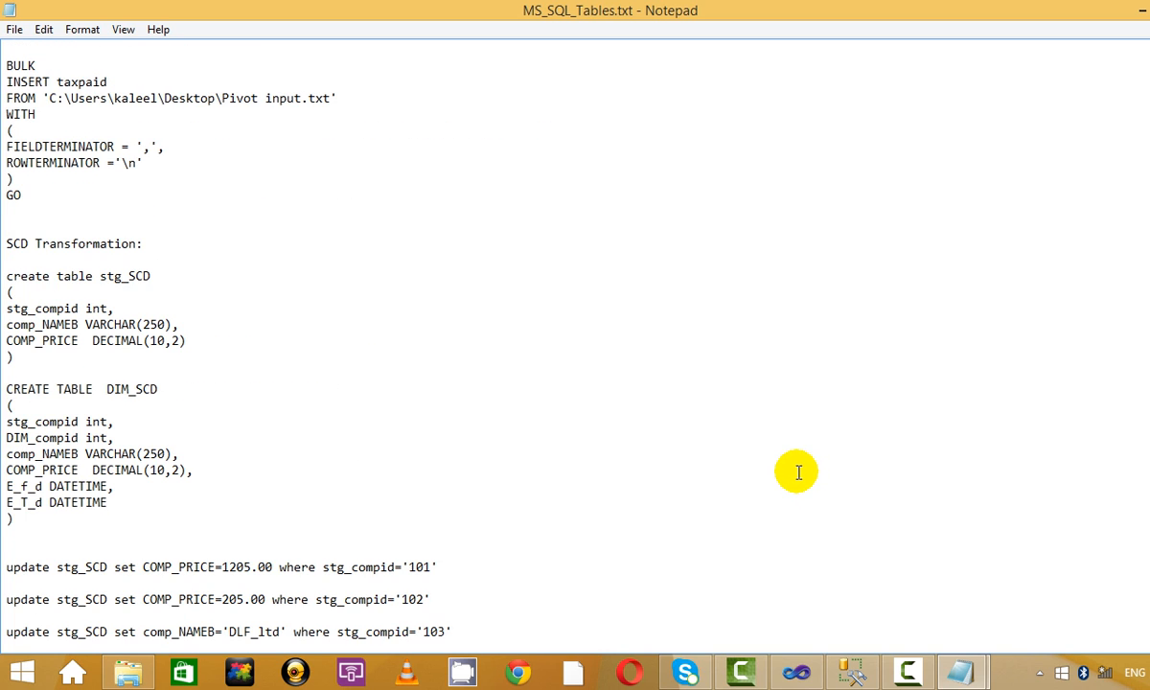
scroll(768, 542, up, 6)
drag(134, 469, 9, 356)
click(411, 397)
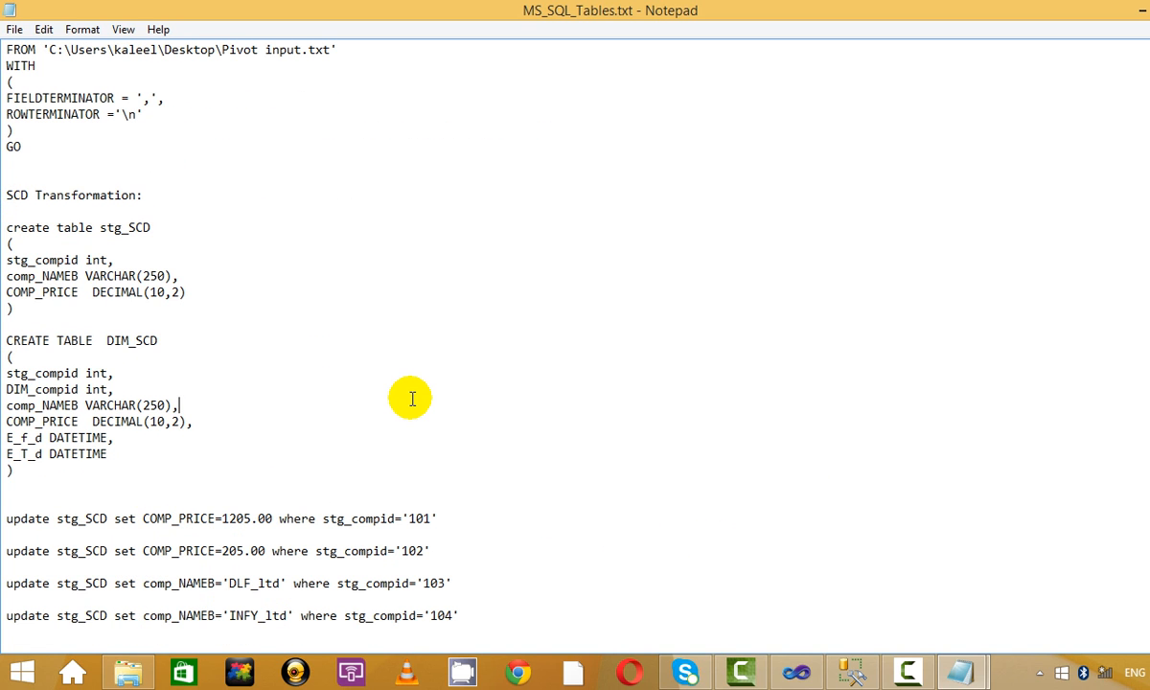
drag(110, 479, 5, 218)
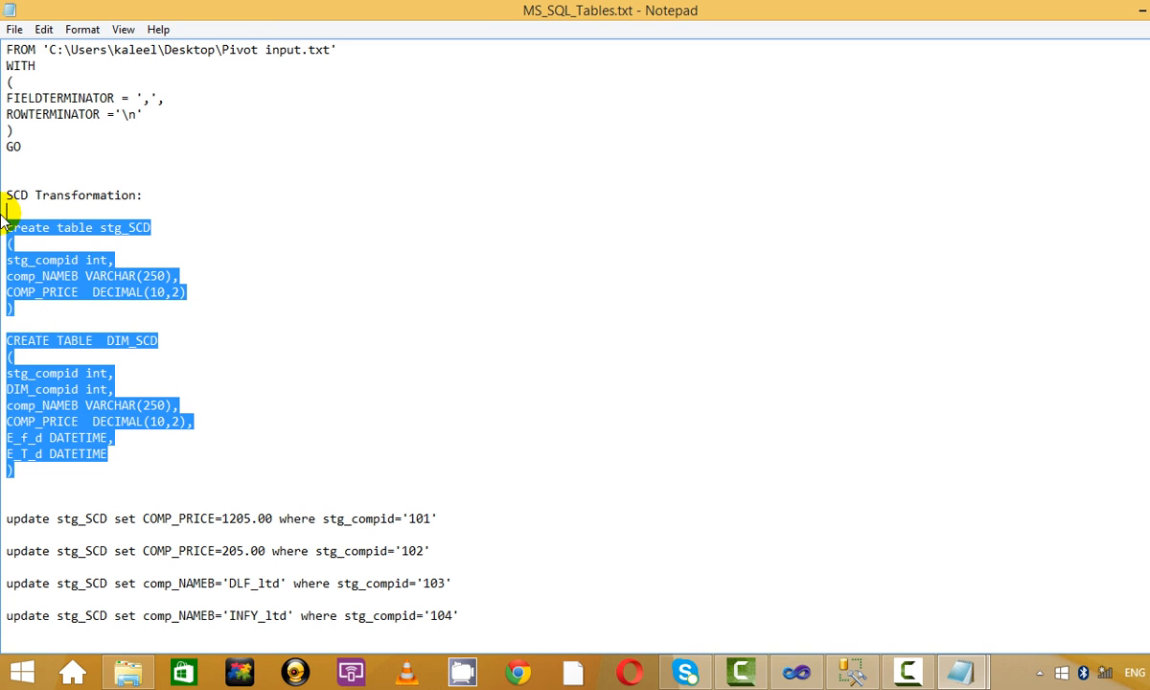
scroll(582, 477, down, 4)
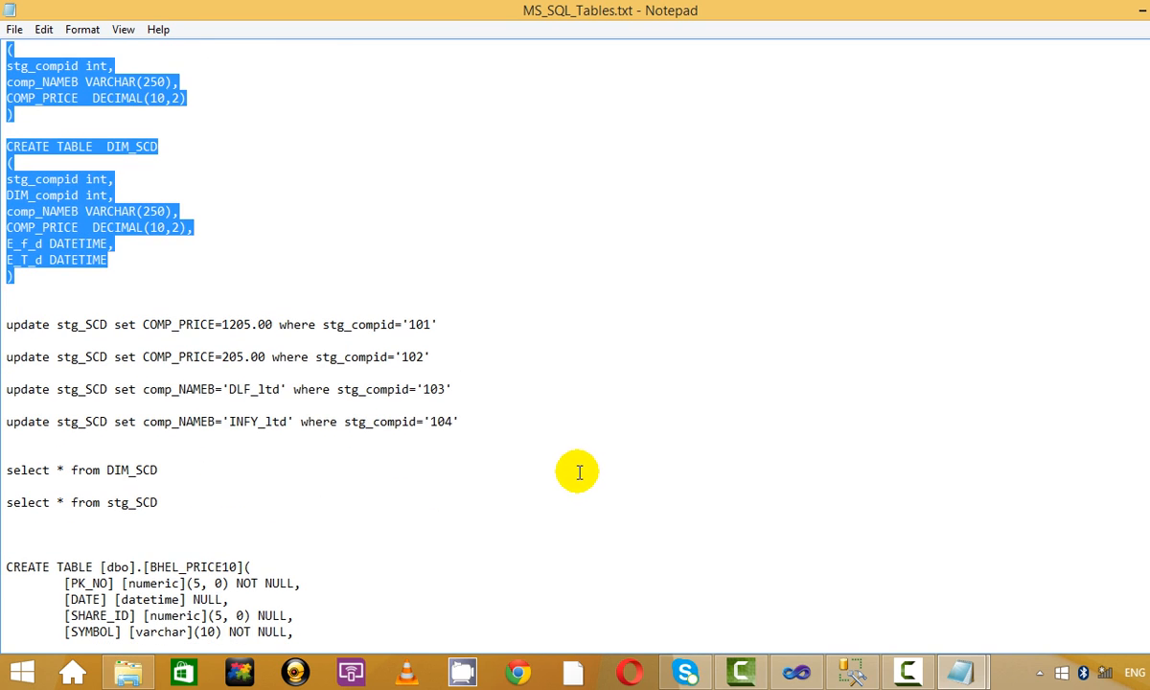
drag(492, 441, 4, 286)
click(334, 296)
scroll(334, 296, down, 3)
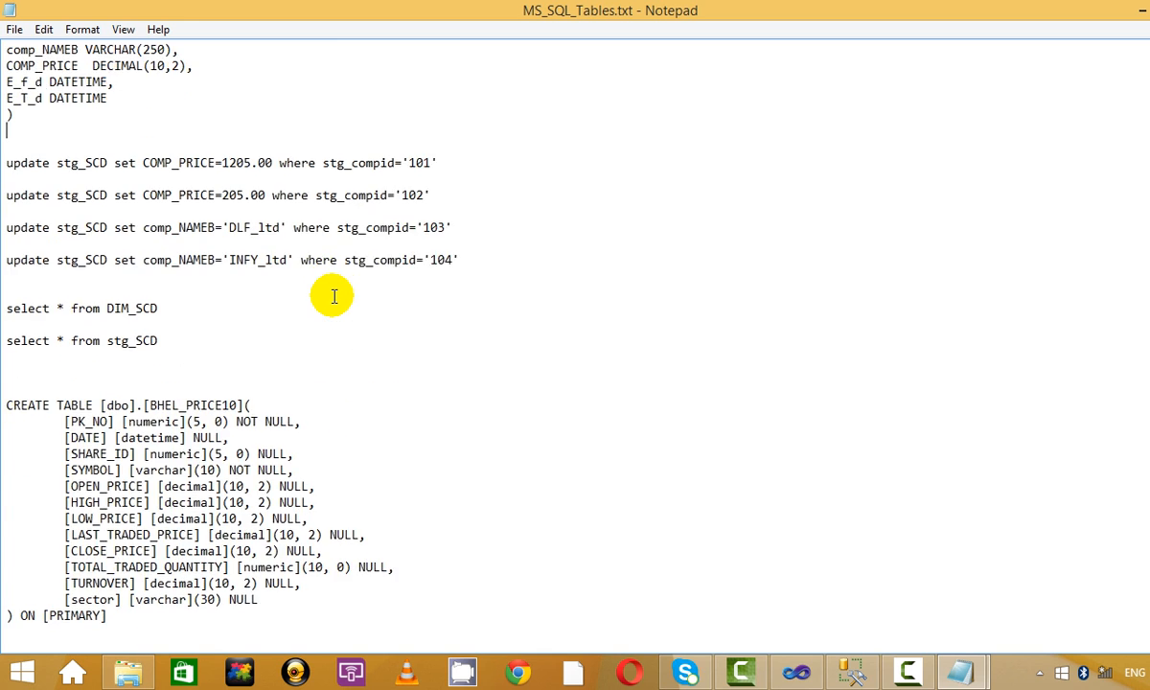
scroll(335, 296, up, 6)
scroll(335, 296, up, 9)
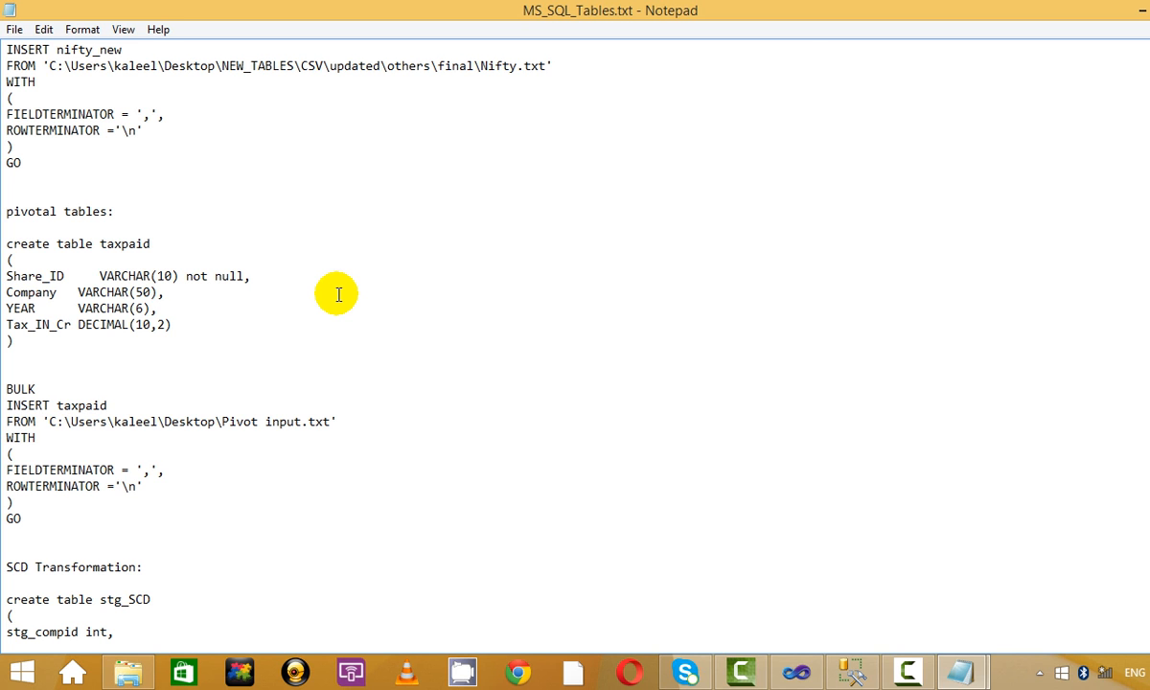
Return to the dbo.stg_SCD_test data grid in Management Studio and select IBM's company name.
click(862, 668)
click(498, 101)
click(421, 182)
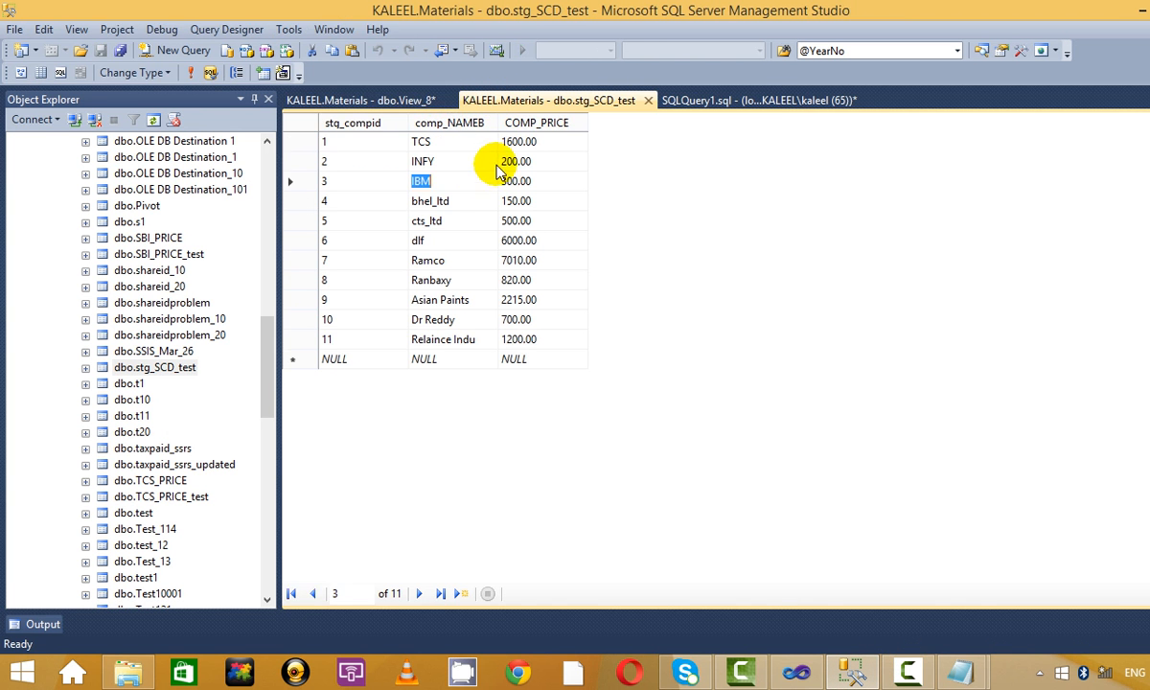
Check row 2's COMP_PRICE of 200.00, then bring MS_SQL_Tables.txt back to the front.
click(554, 163)
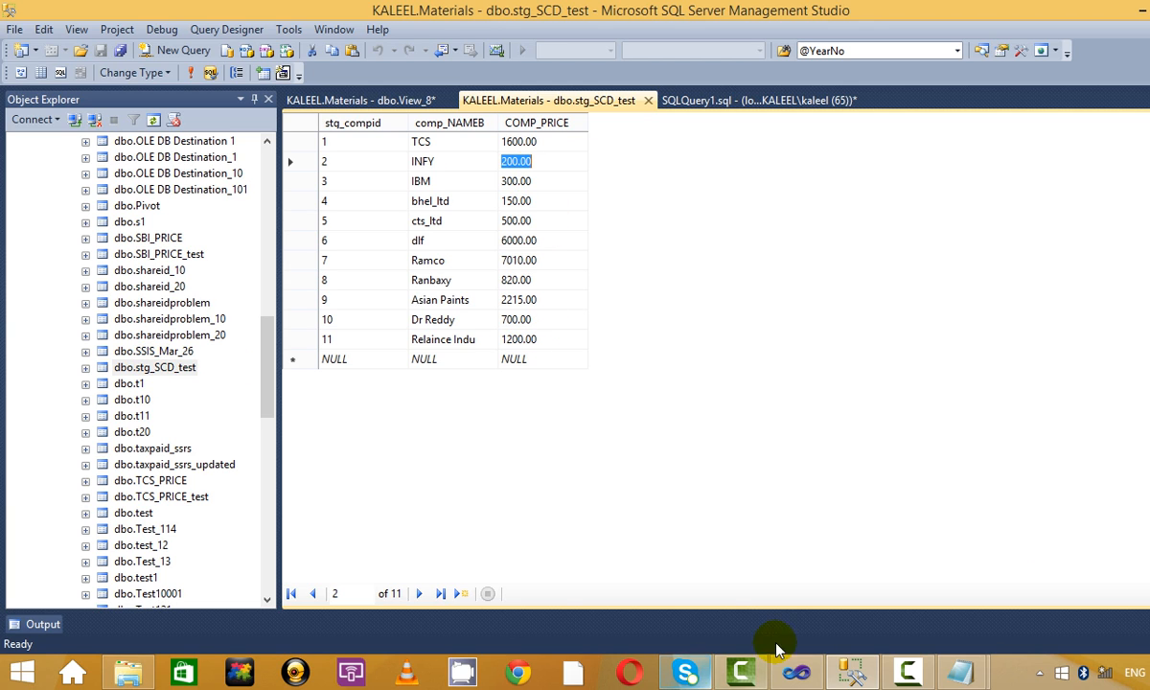
mouse_move(961, 670)
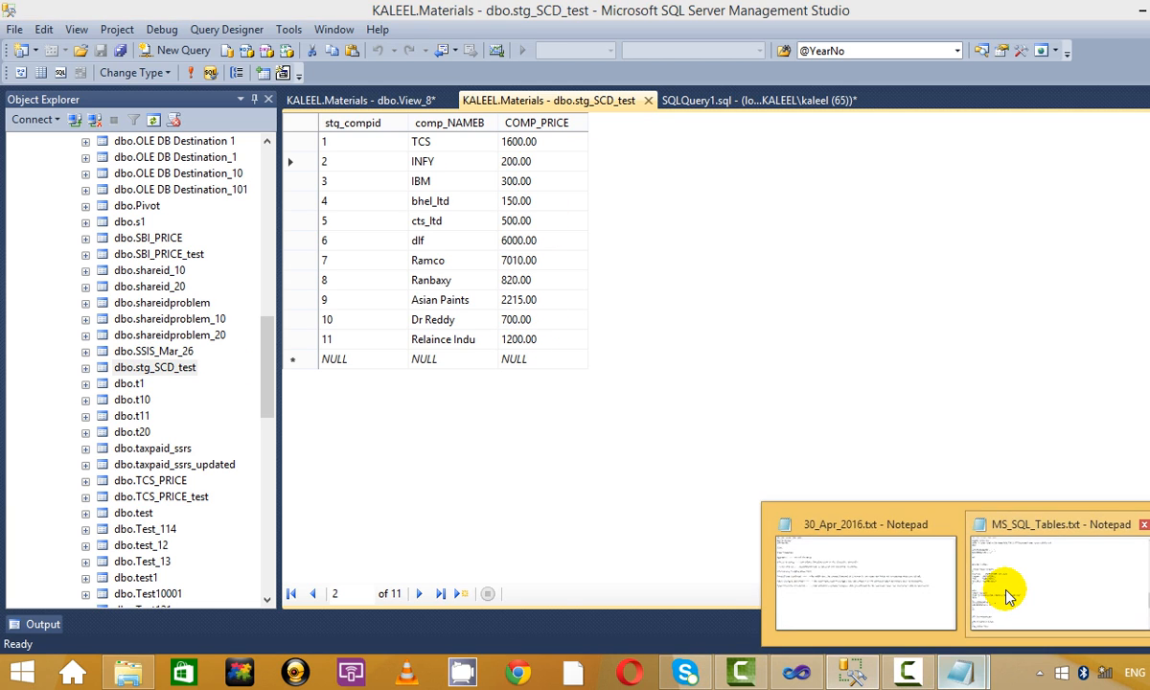
click(1006, 589)
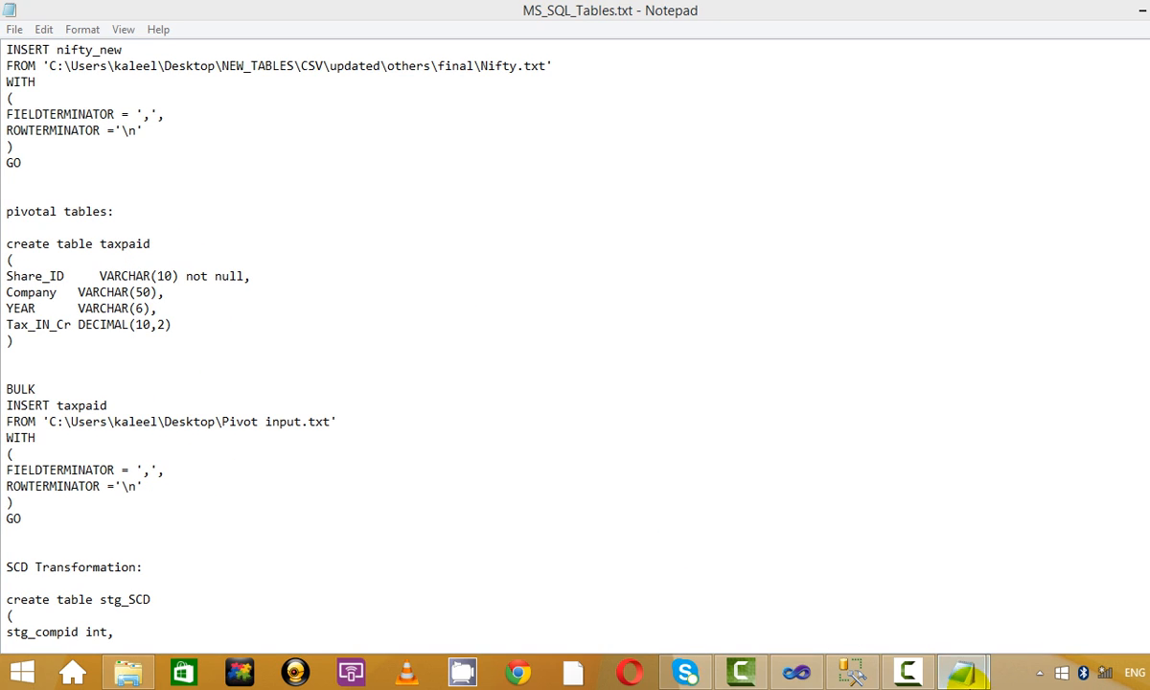
Switch to the 30_Apr_2016.txt notes showing Data Clenasing and the SCD Type1–Type3 definitions.
click(829, 560)
mouse_move(8, 50)
mouse_down()
mouse_move(111, 72)
mouse_move(18, 61)
mouse_up()
click(111, 71)
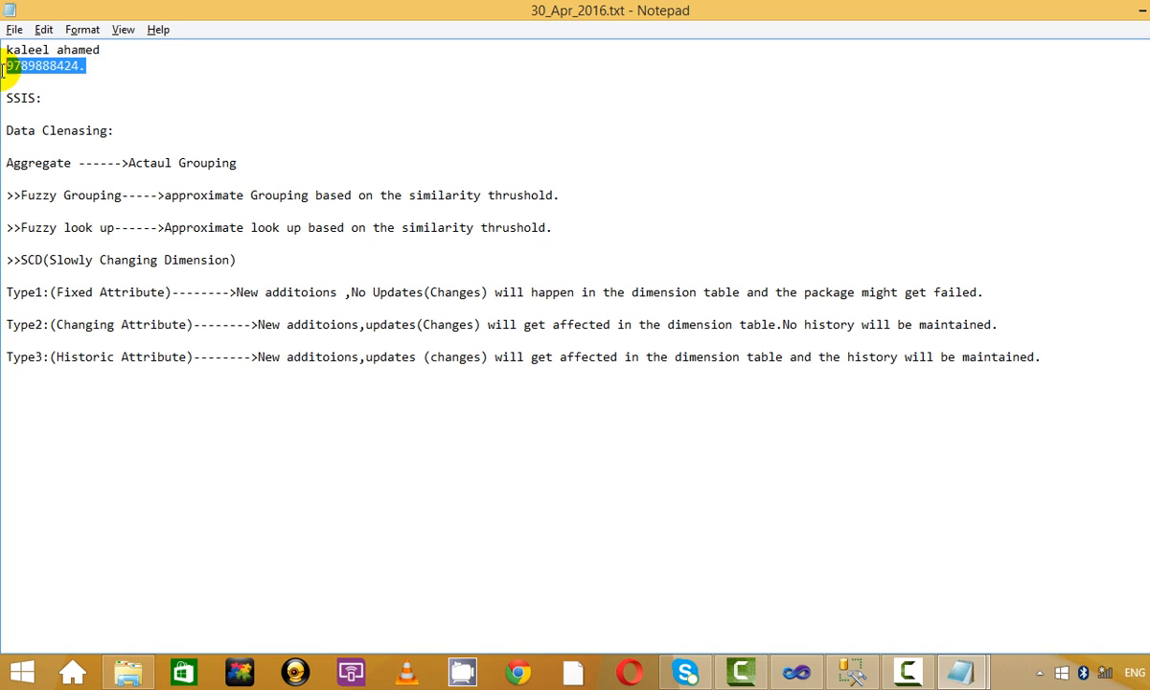
click(109, 69)
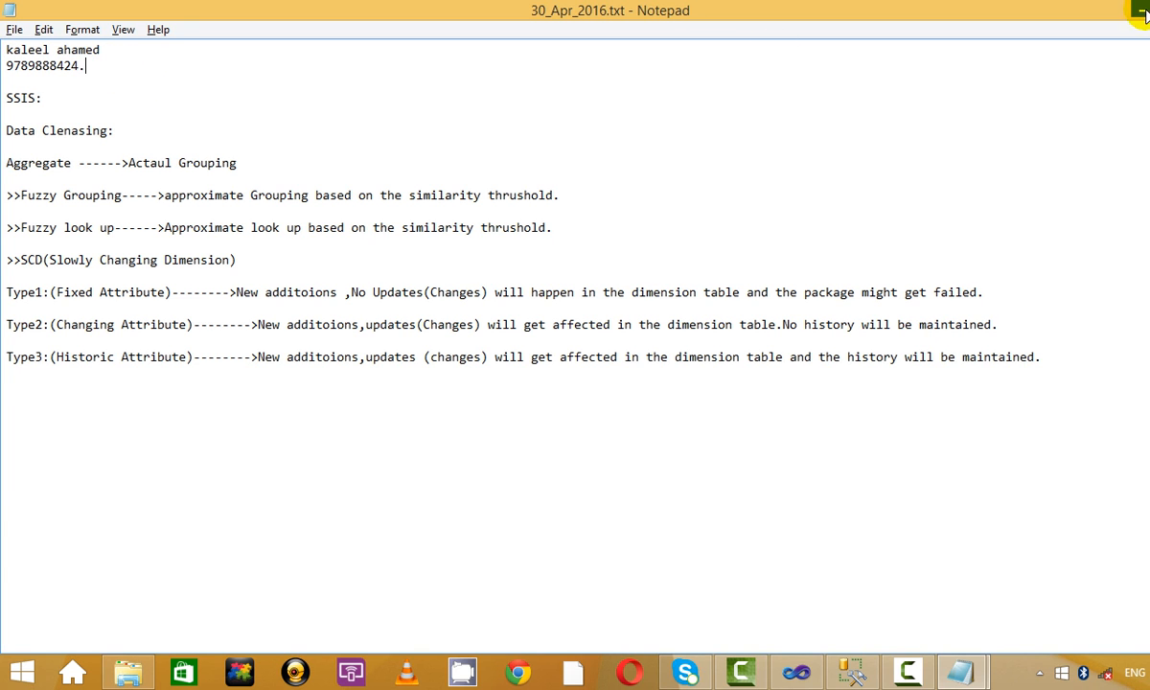